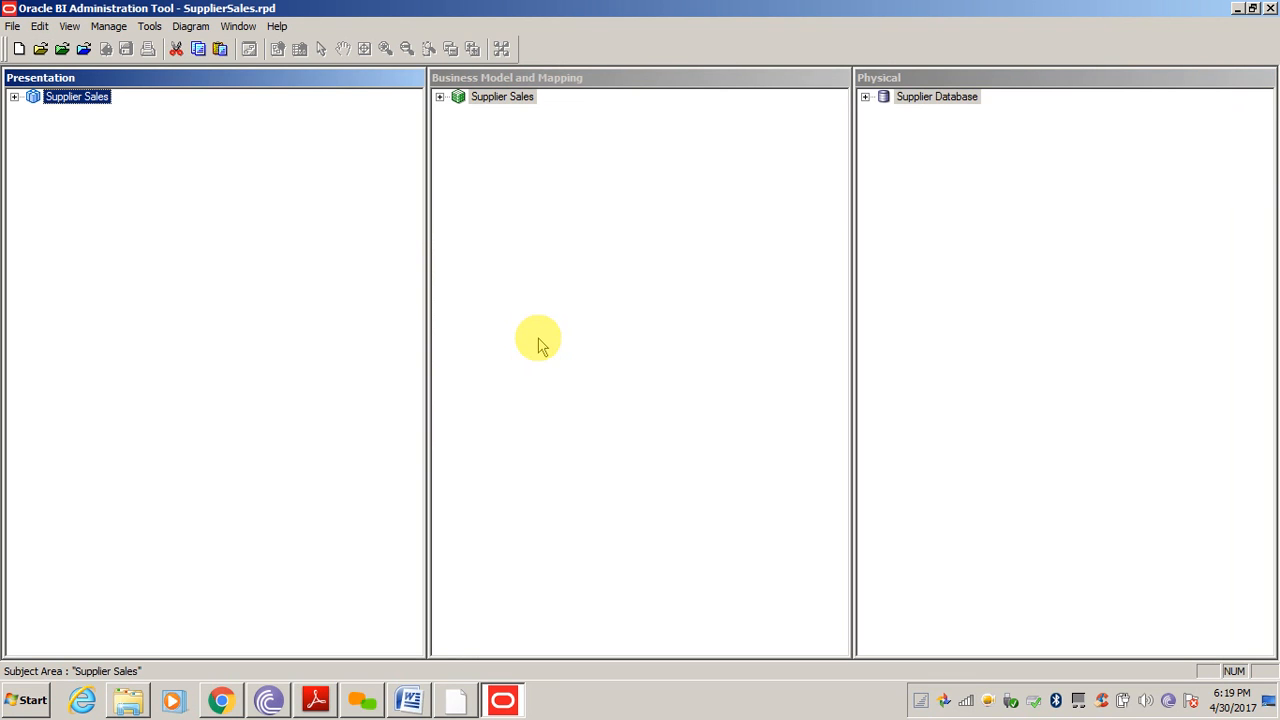
Expand Supplier Database and its SUPPLIER2 schema in the Physical layer, then select the connection pool
left_click(979, 242)
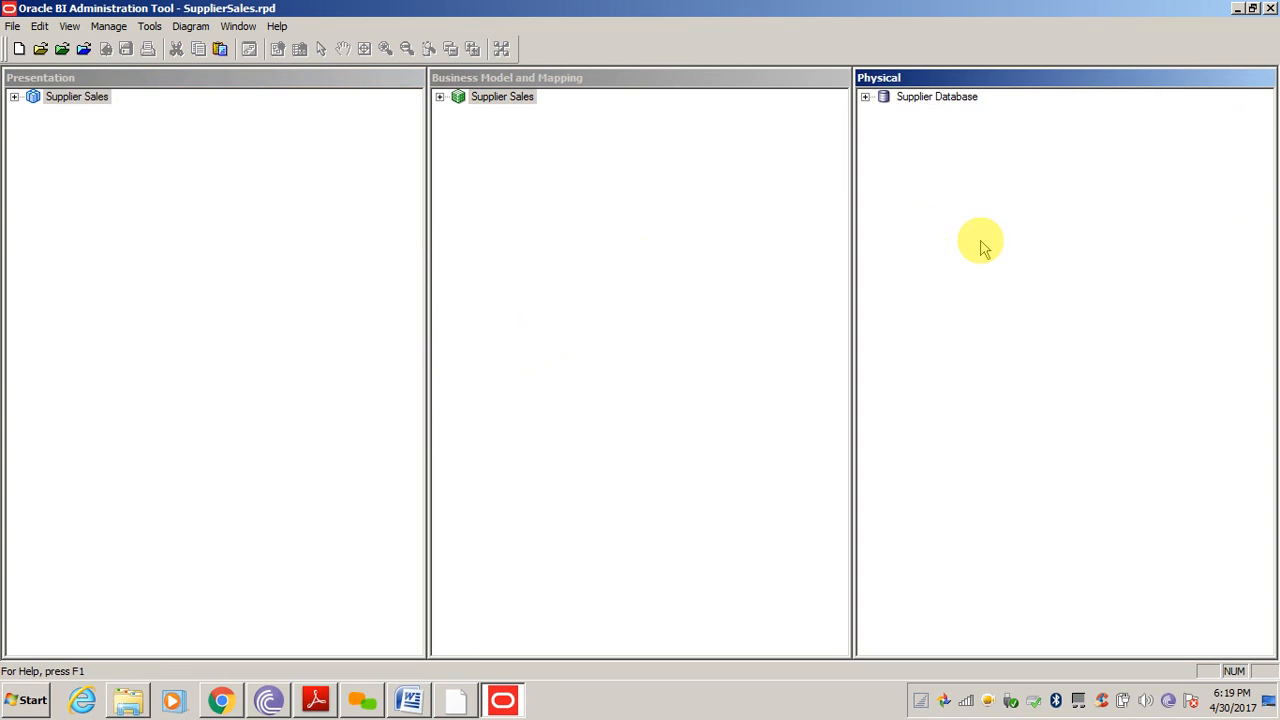
left_click(865, 97)
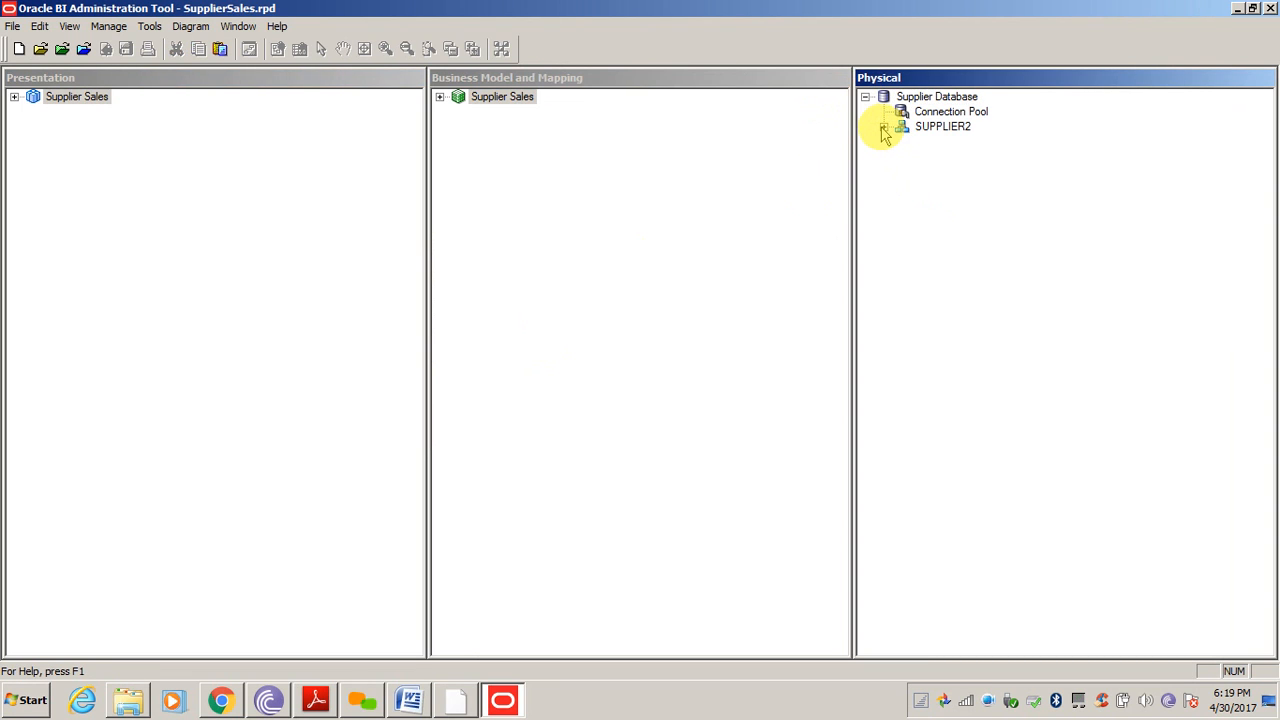
left_click(884, 127)
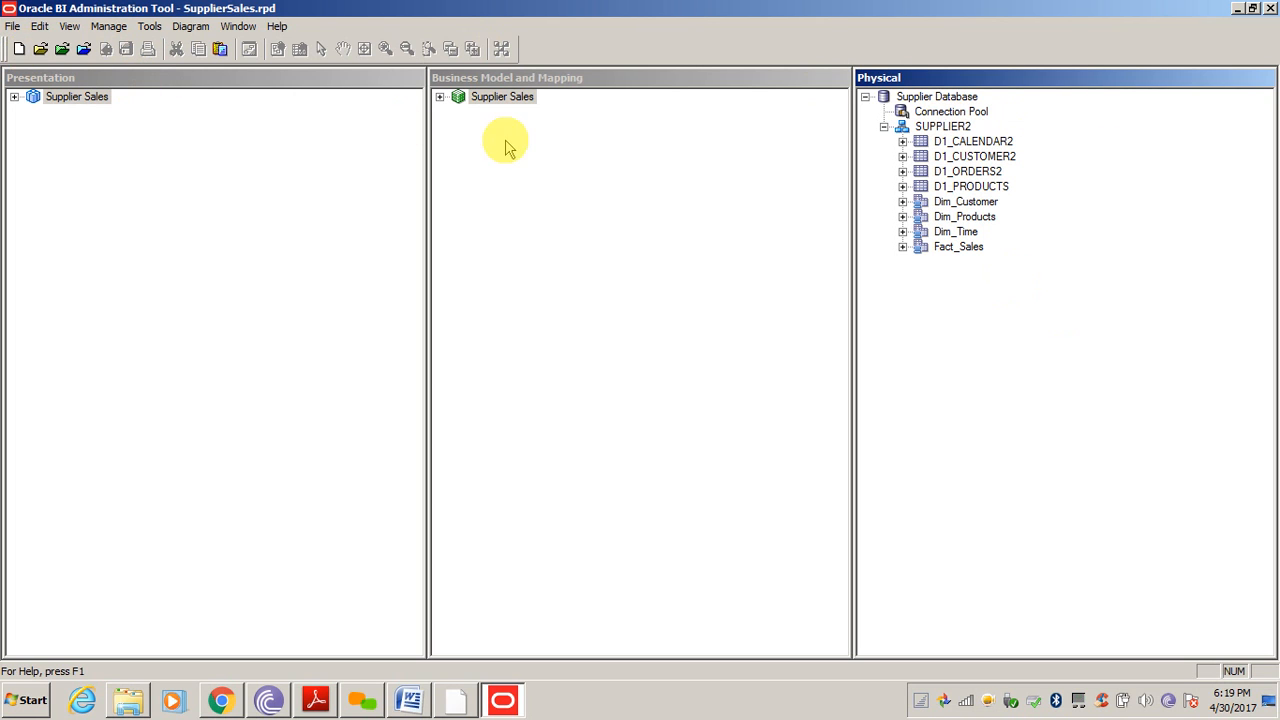
left_click(960, 114)
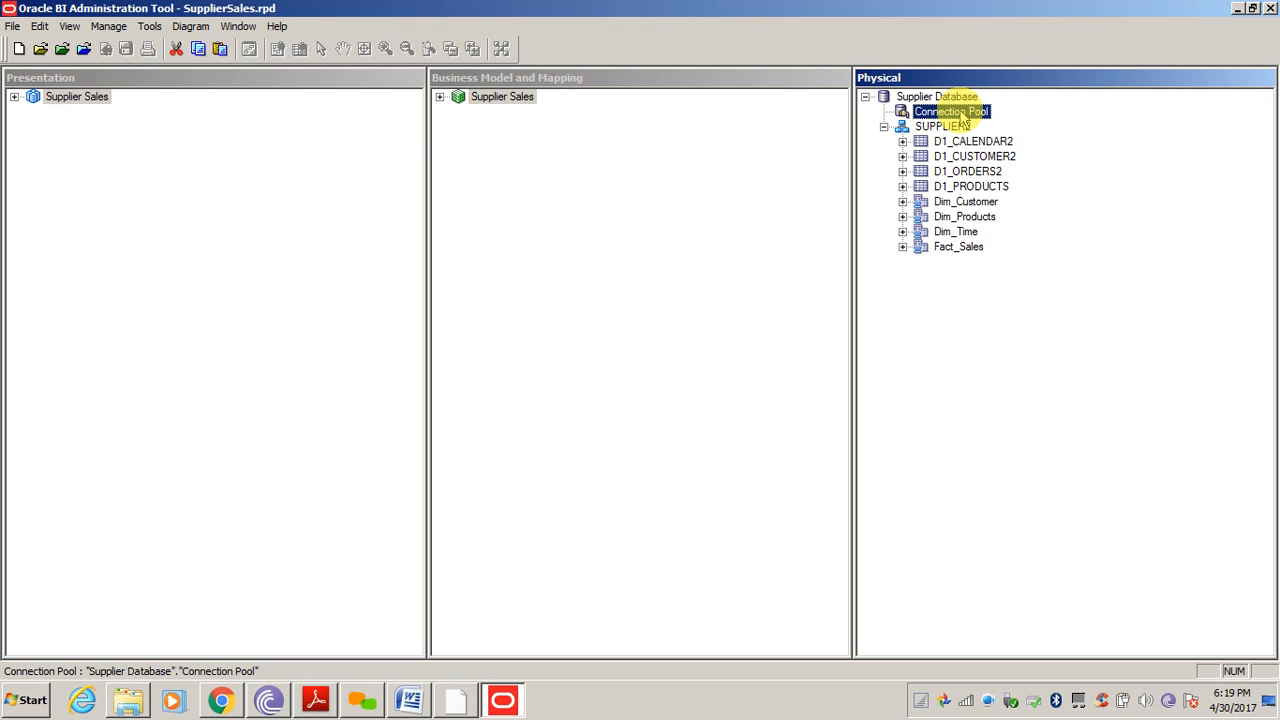
Launch Import Metadata from the Supplier Database connection pool with Tables, Keys and Foreign Keys selected
right_click(963, 117)
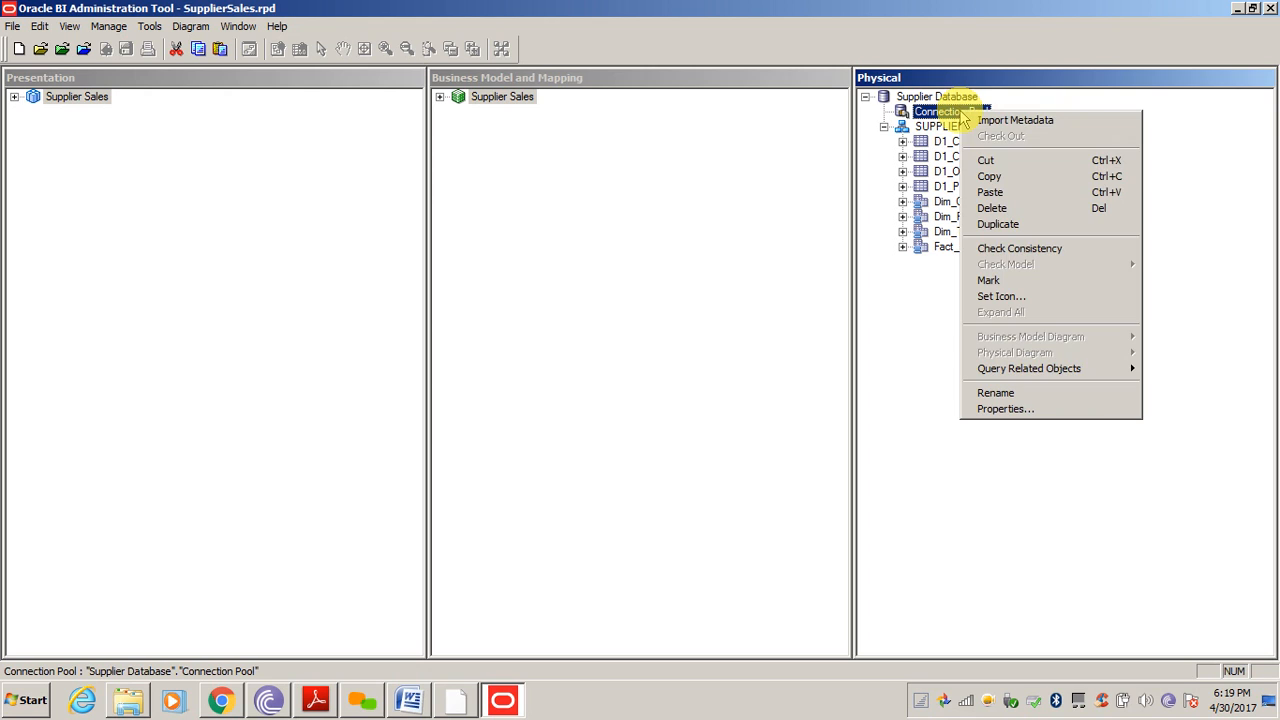
left_click(1033, 121)
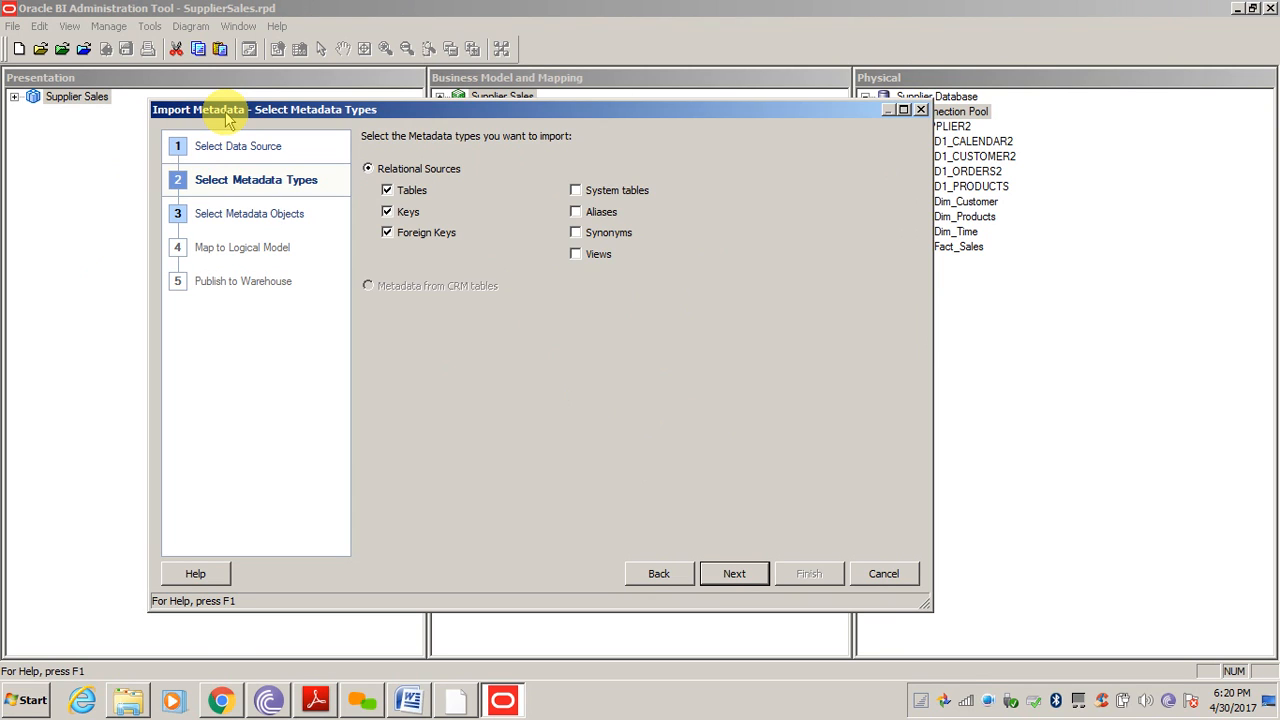
left_click(736, 574)
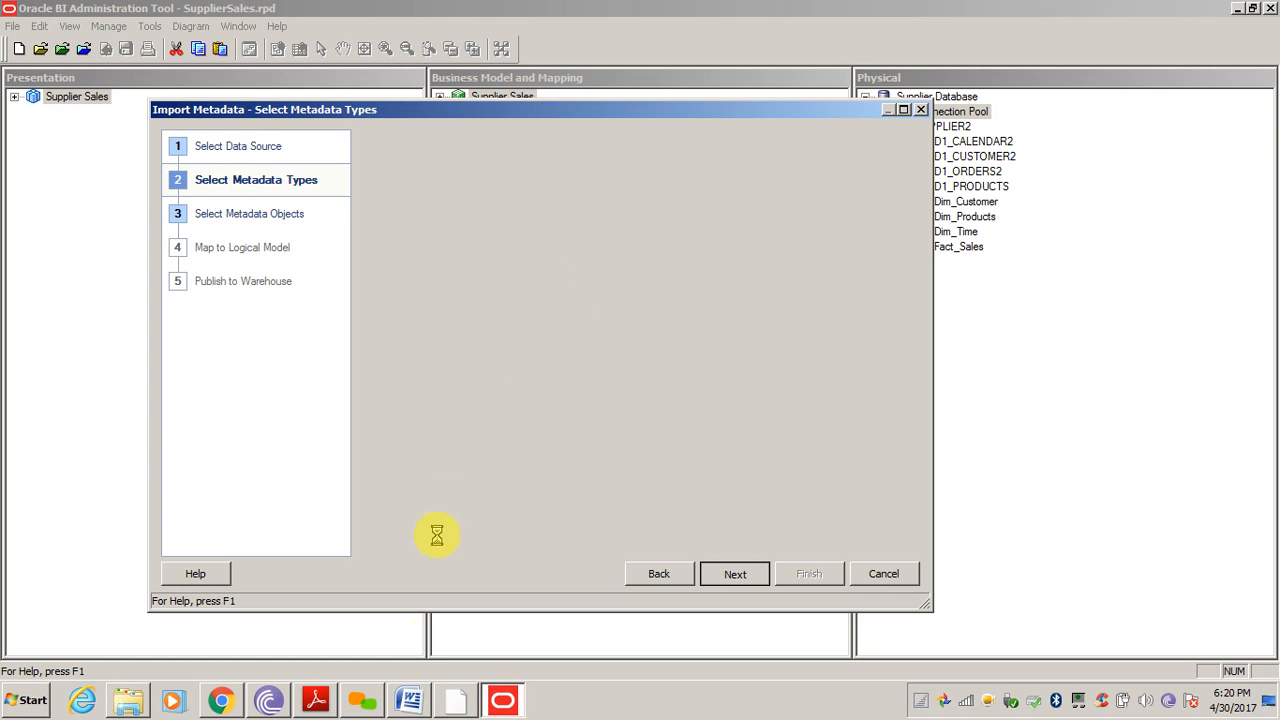
Review the supplier join diagram in the Word notes, then switch to the activity guide PDF
left_click(412, 702)
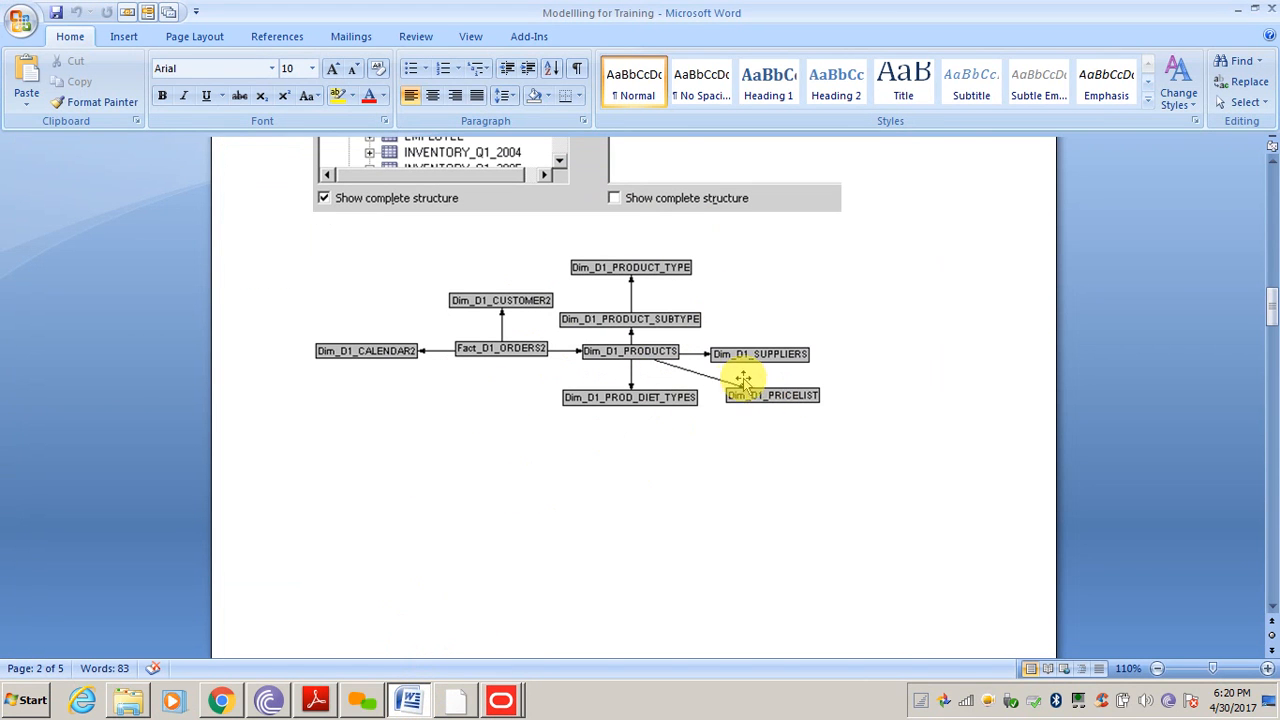
left_click(413, 704)
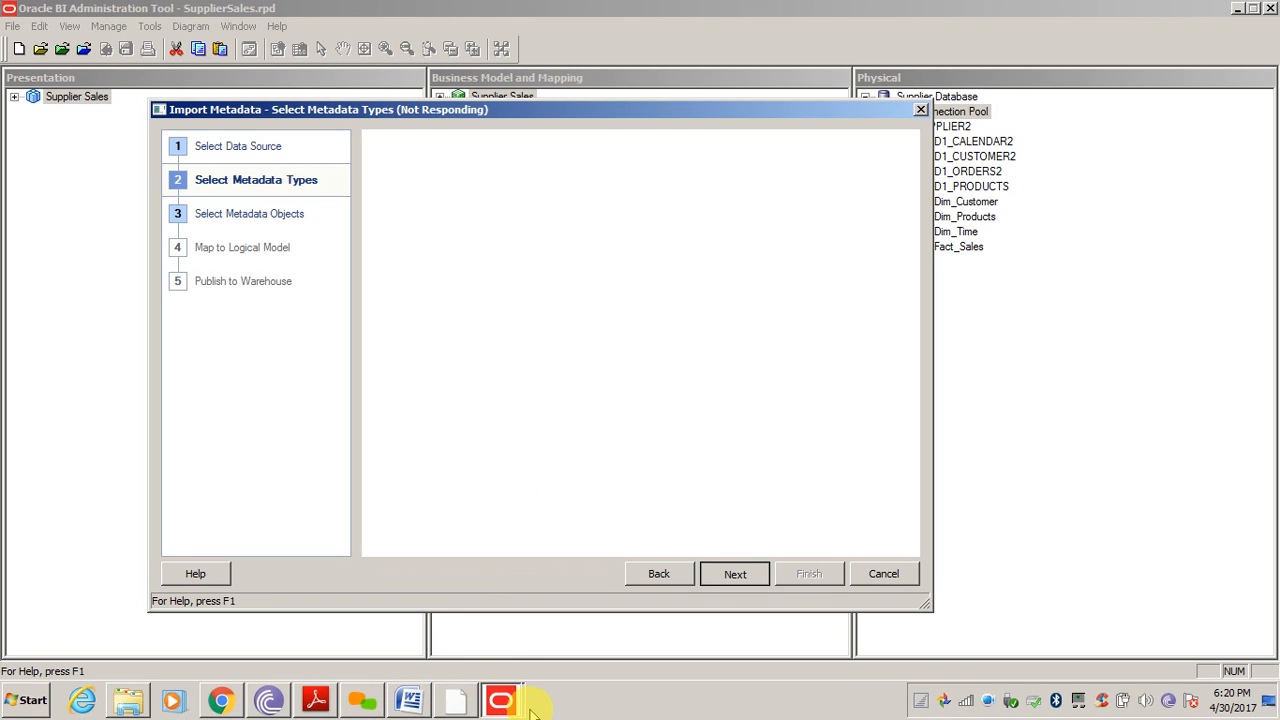
left_click(318, 702)
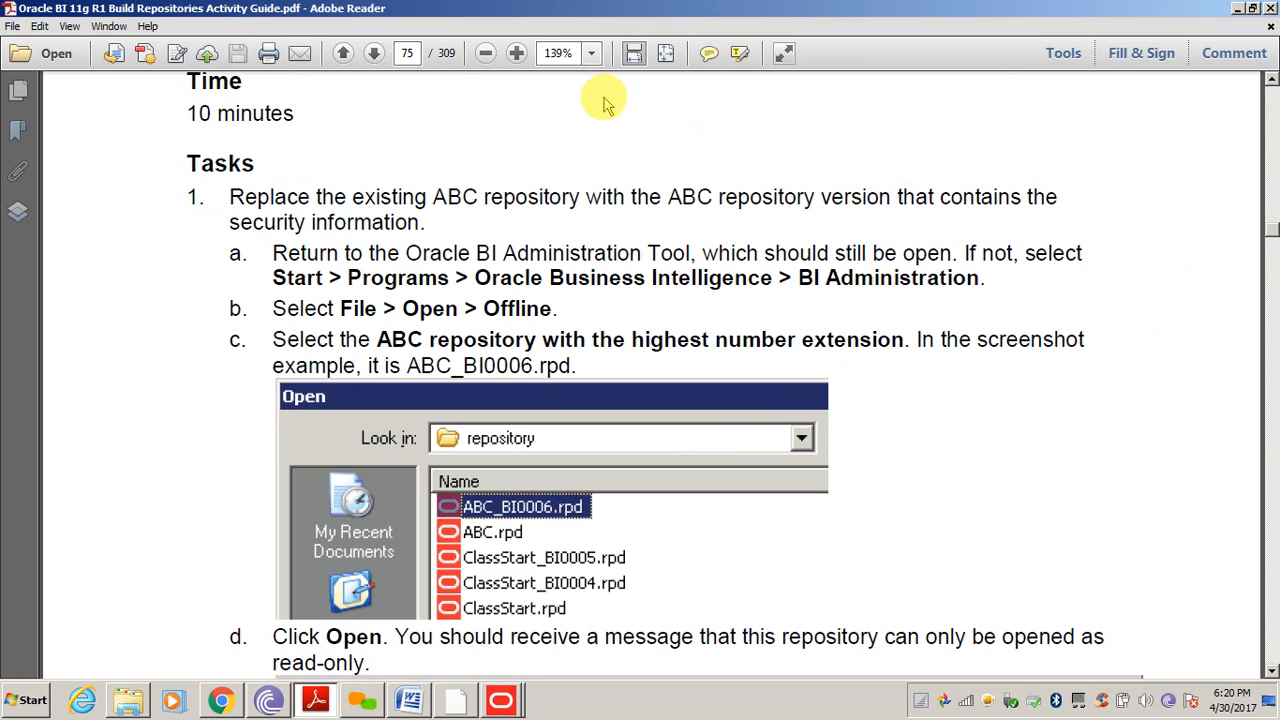
Zoom the activity guide out to 75% and scroll down to page 79's join definitions
left_click(485, 55)
left_click(485, 55)
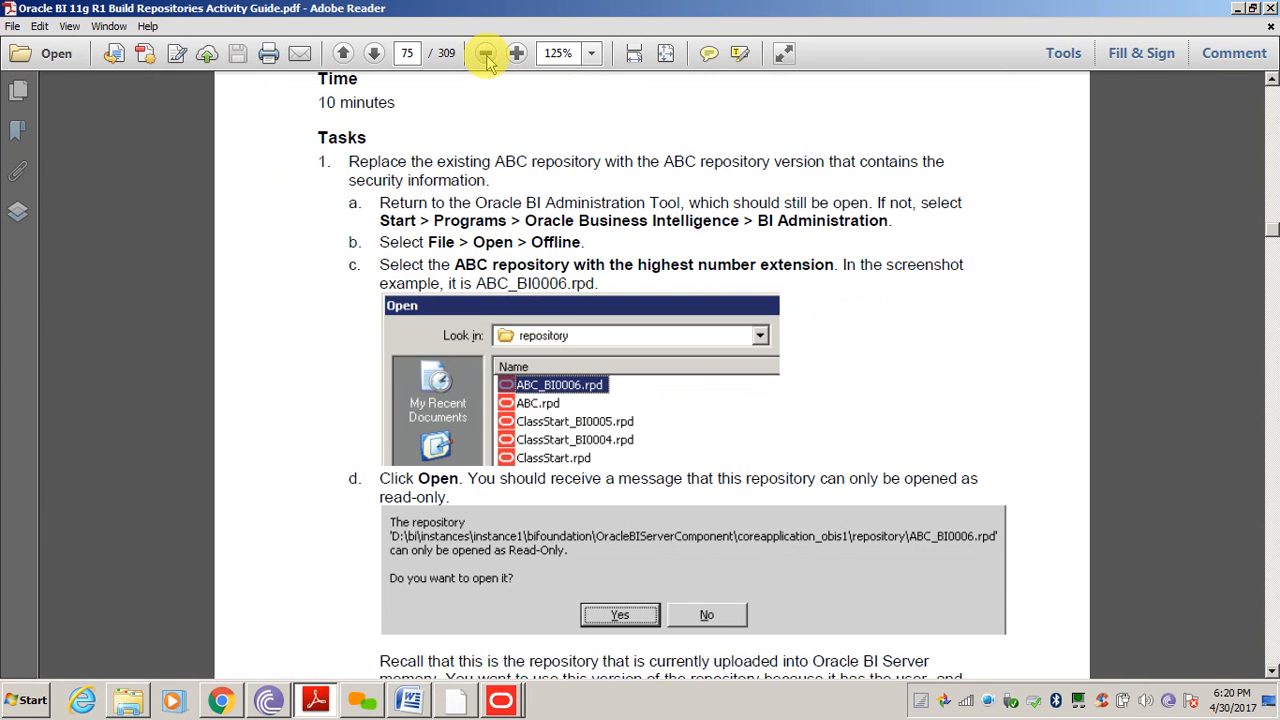
left_click(485, 55)
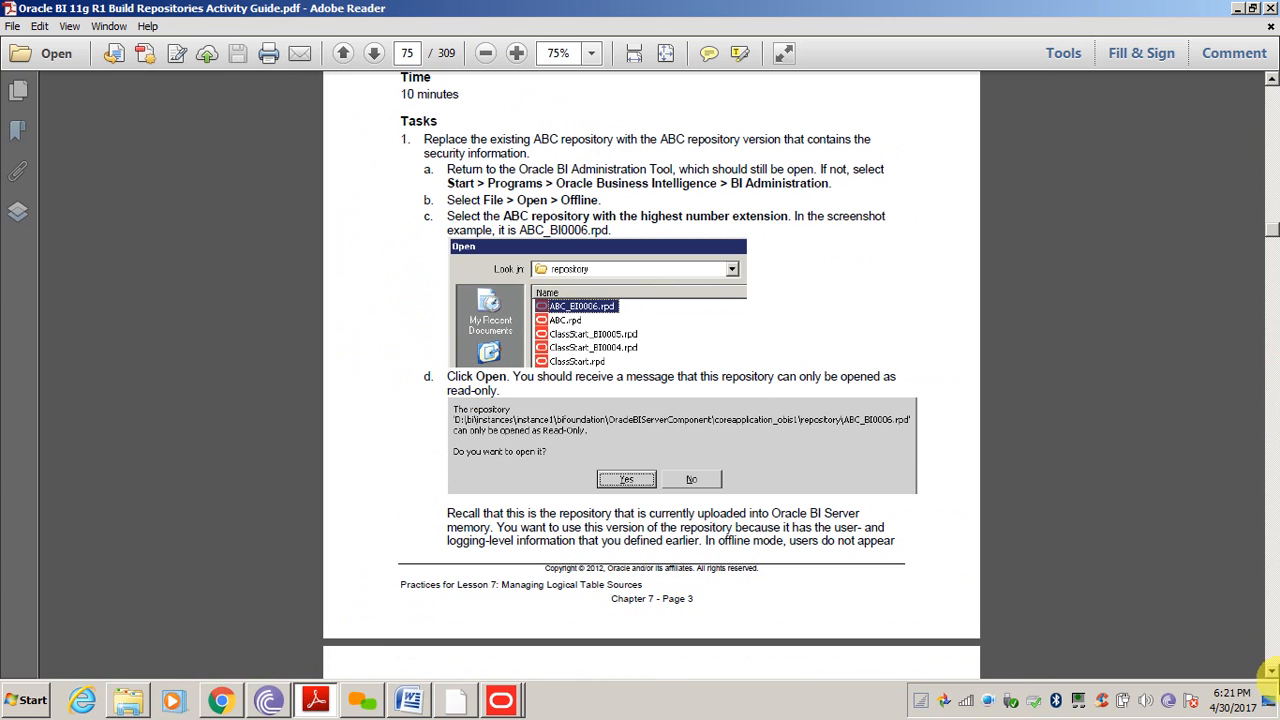
left_click(1272, 671)
left_click(1272, 671)
left_click(1272, 671)
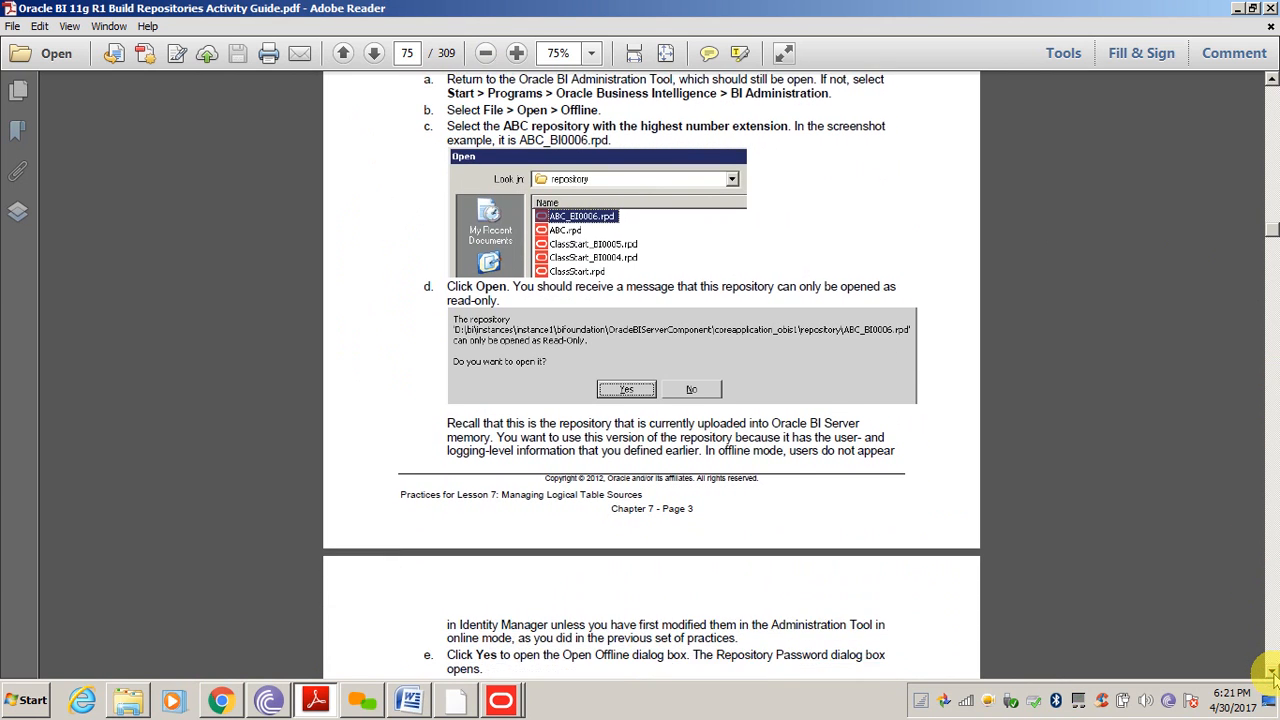
left_click(1272, 671)
left_click(1272, 671)
left_click_drag(1272, 671, 1272, 672)
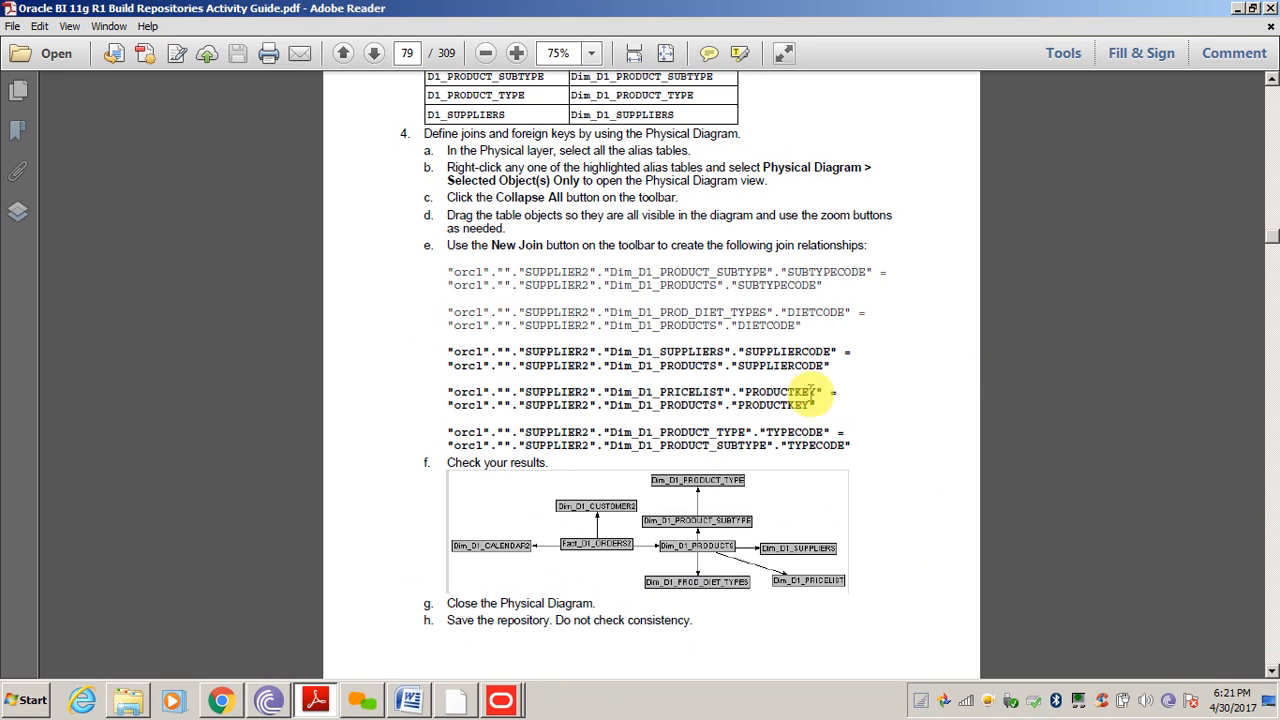
Compare the SUPPLIERCODE, SUBTYPECODE, DIETCODE and TYPECODE join column pairs in the guide
double_click(780, 366)
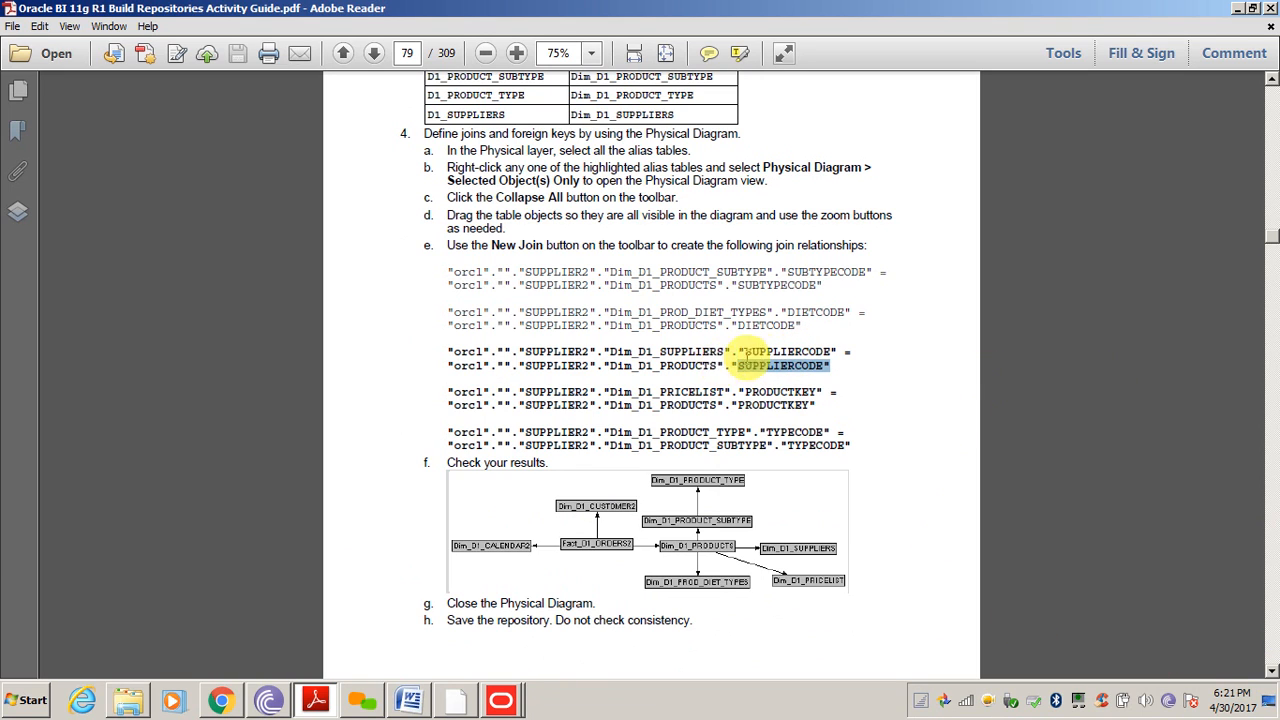
double_click(790, 352)
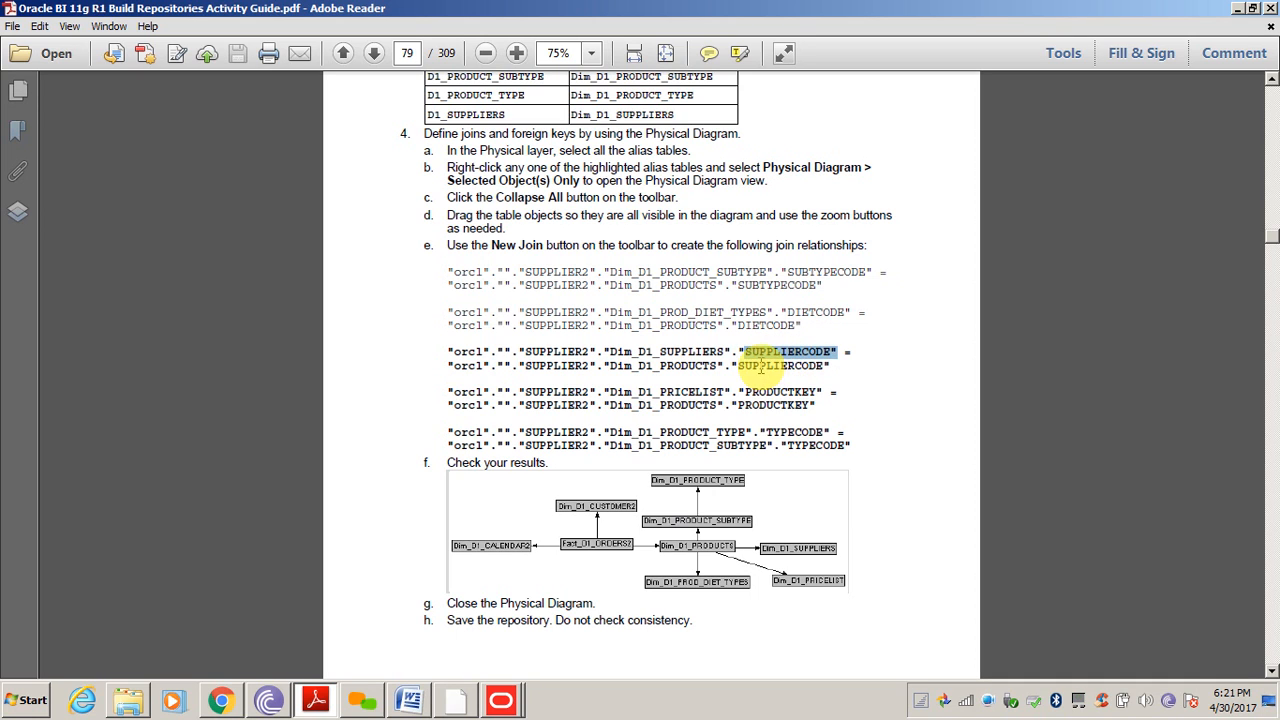
double_click(775, 366)
double_click(791, 351)
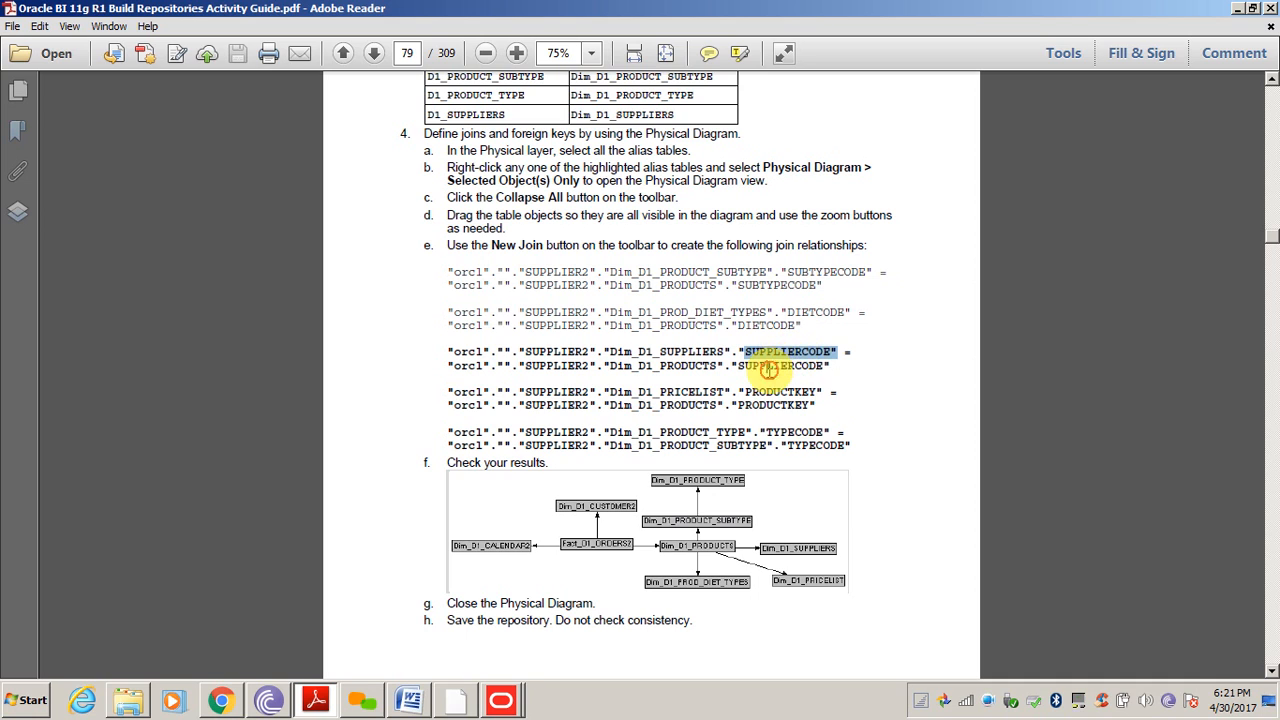
double_click(772, 366)
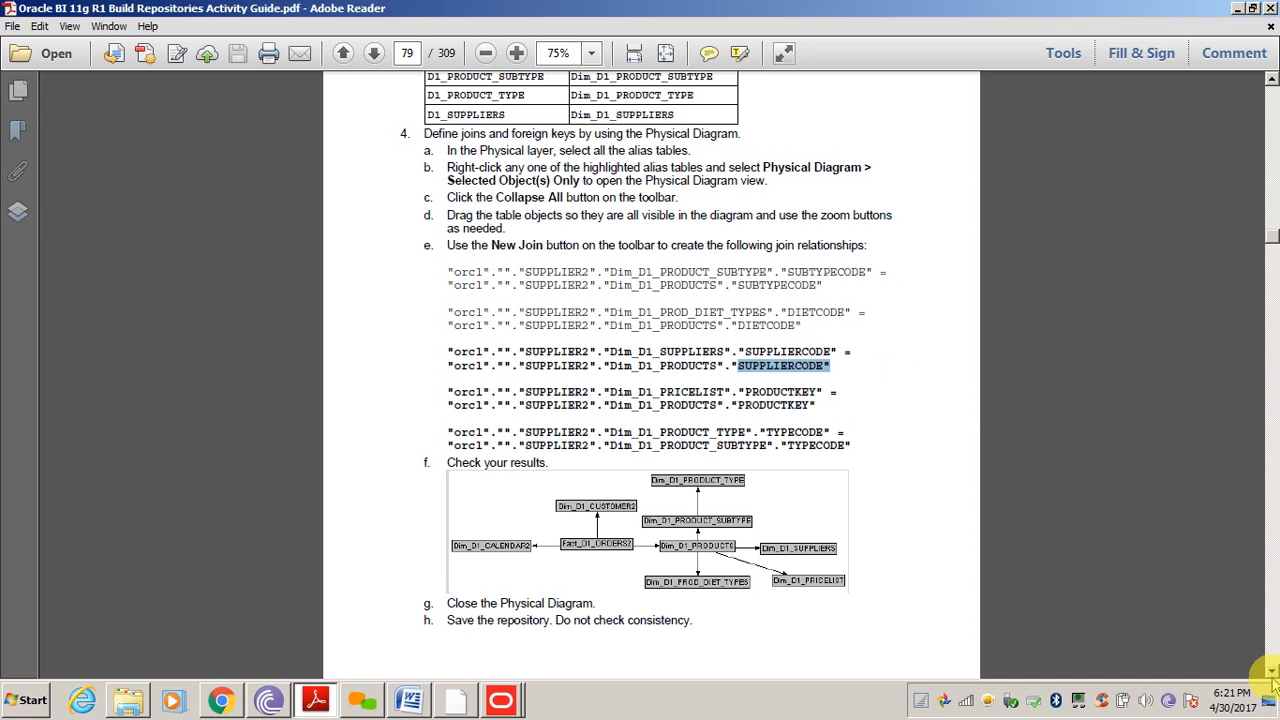
double_click(822, 272)
double_click(770, 325)
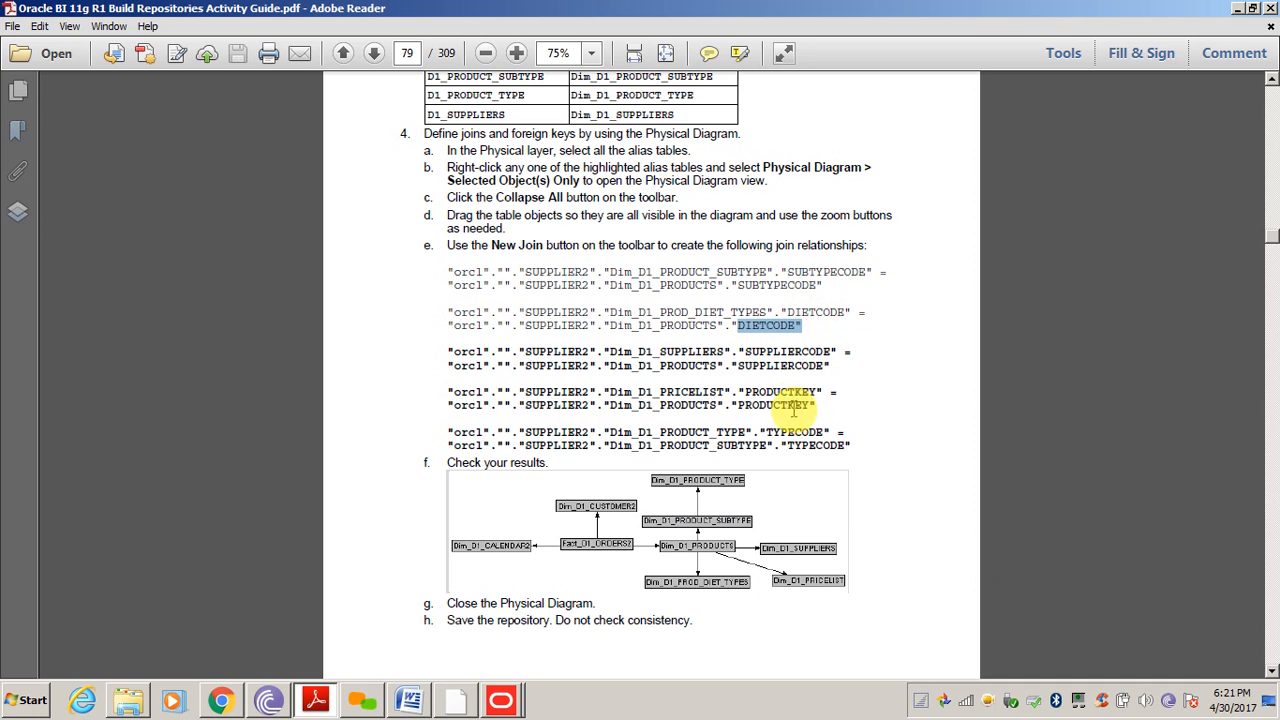
double_click(795, 431)
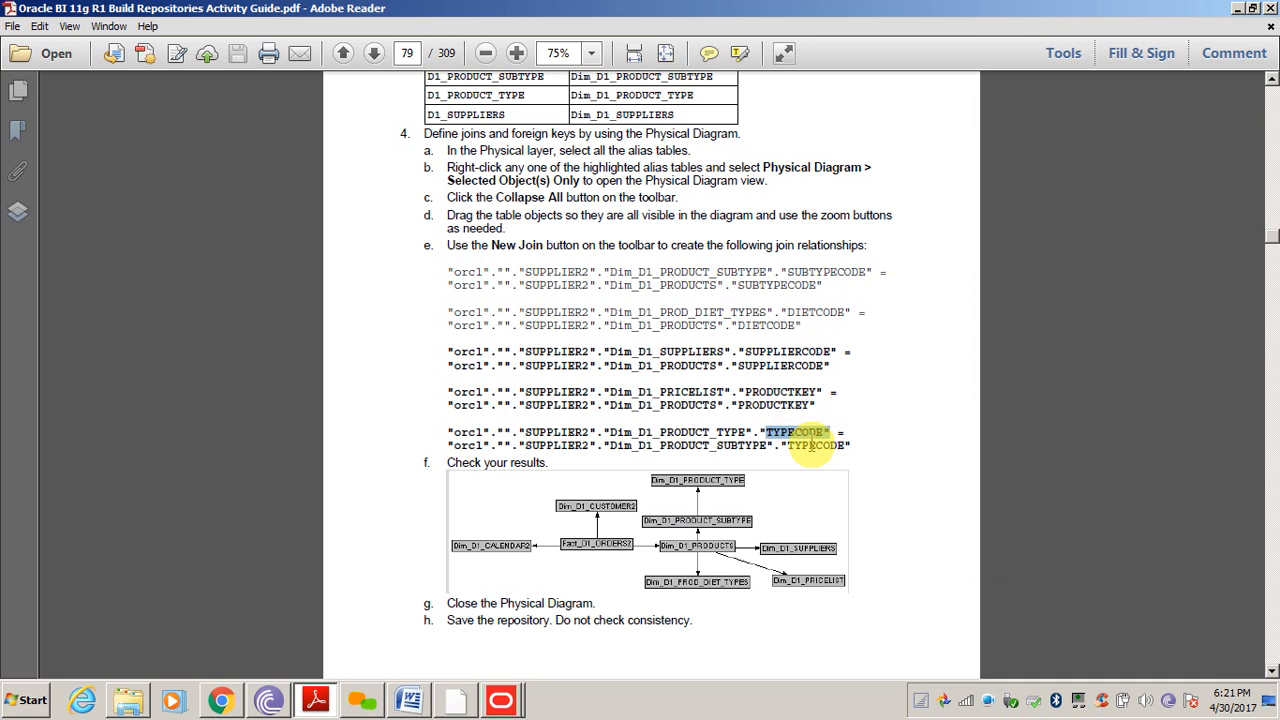
double_click(816, 445)
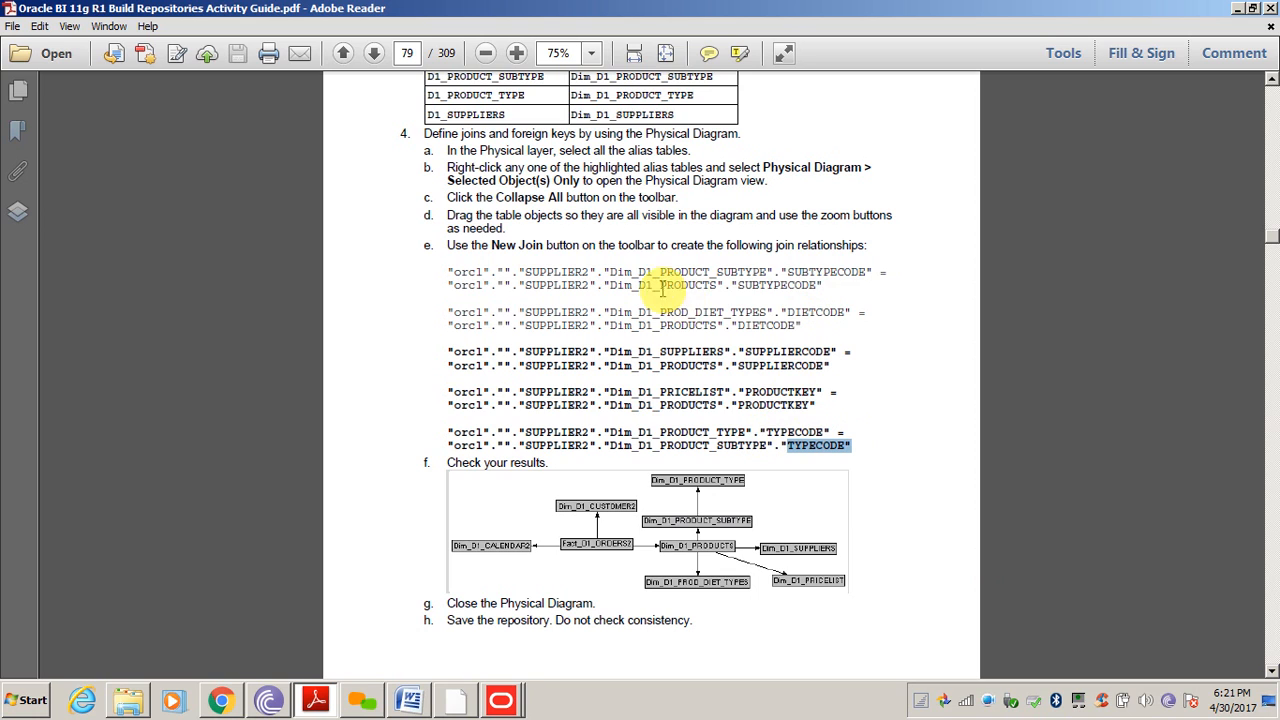
Clear the selection and scroll to the Practice 7-2 heading on multiple logical table sources
left_click(737, 329)
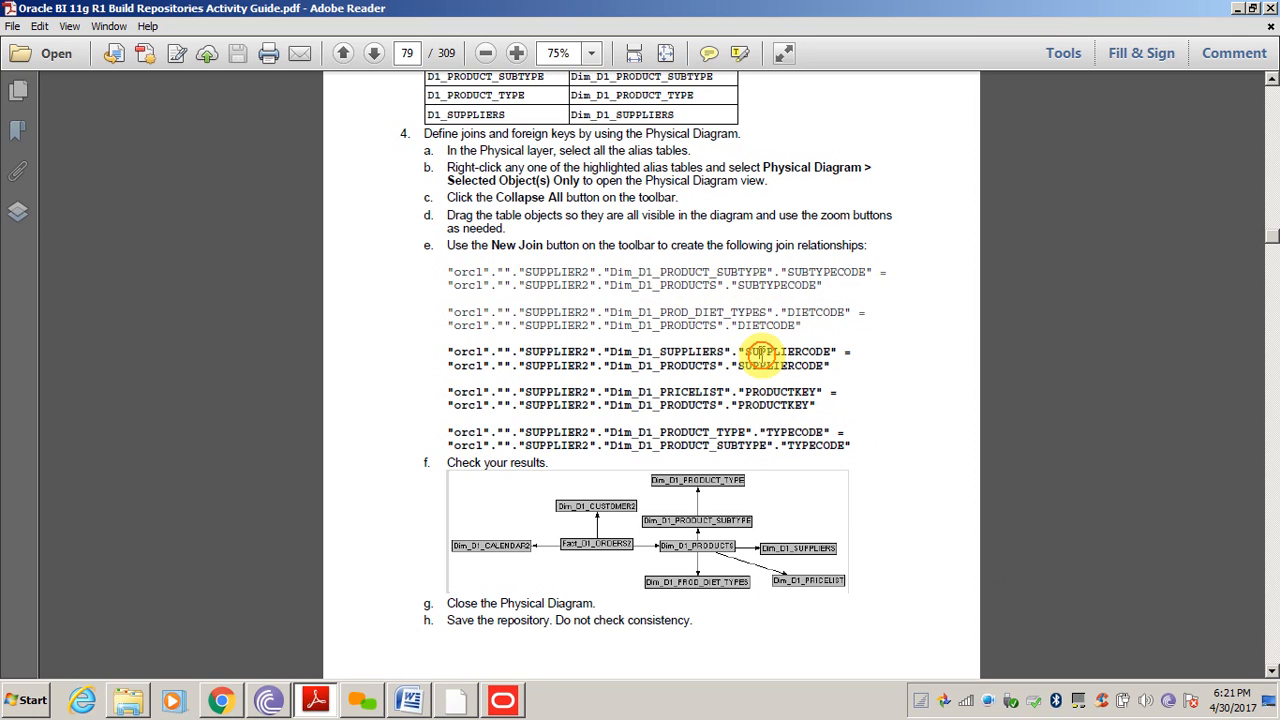
left_click(1272, 671)
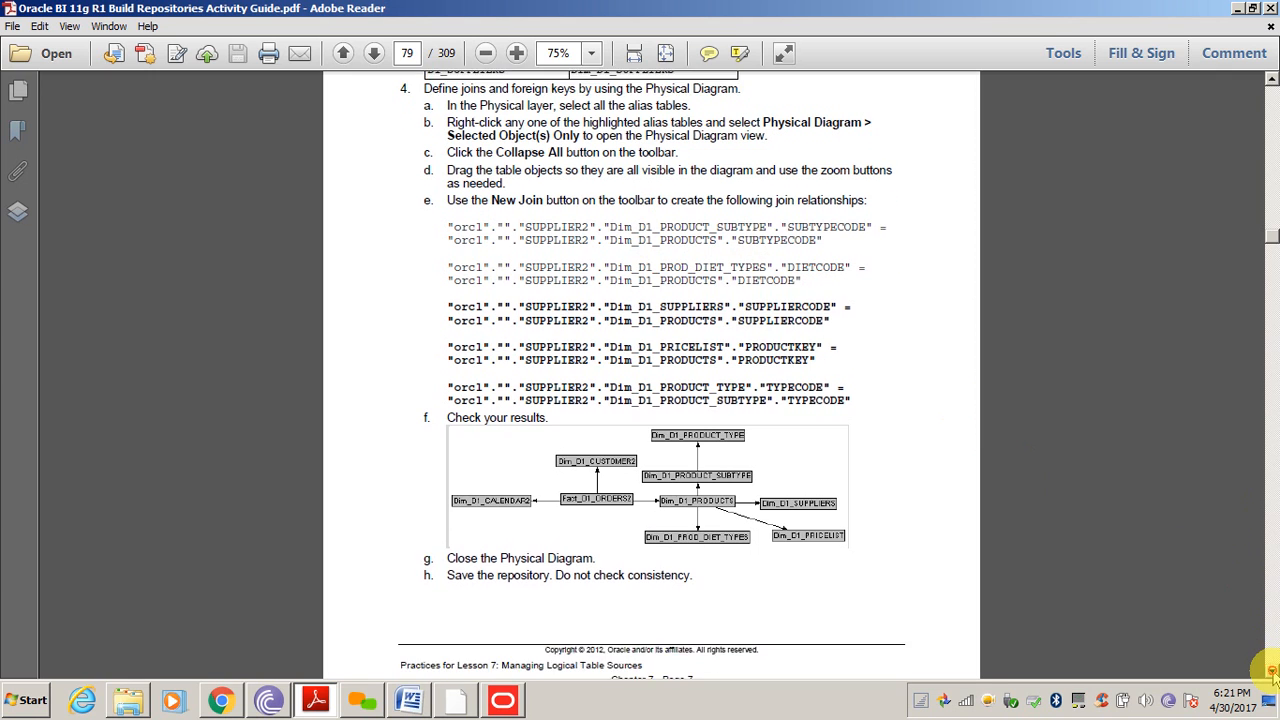
left_click_drag(1272, 671, 1272, 673)
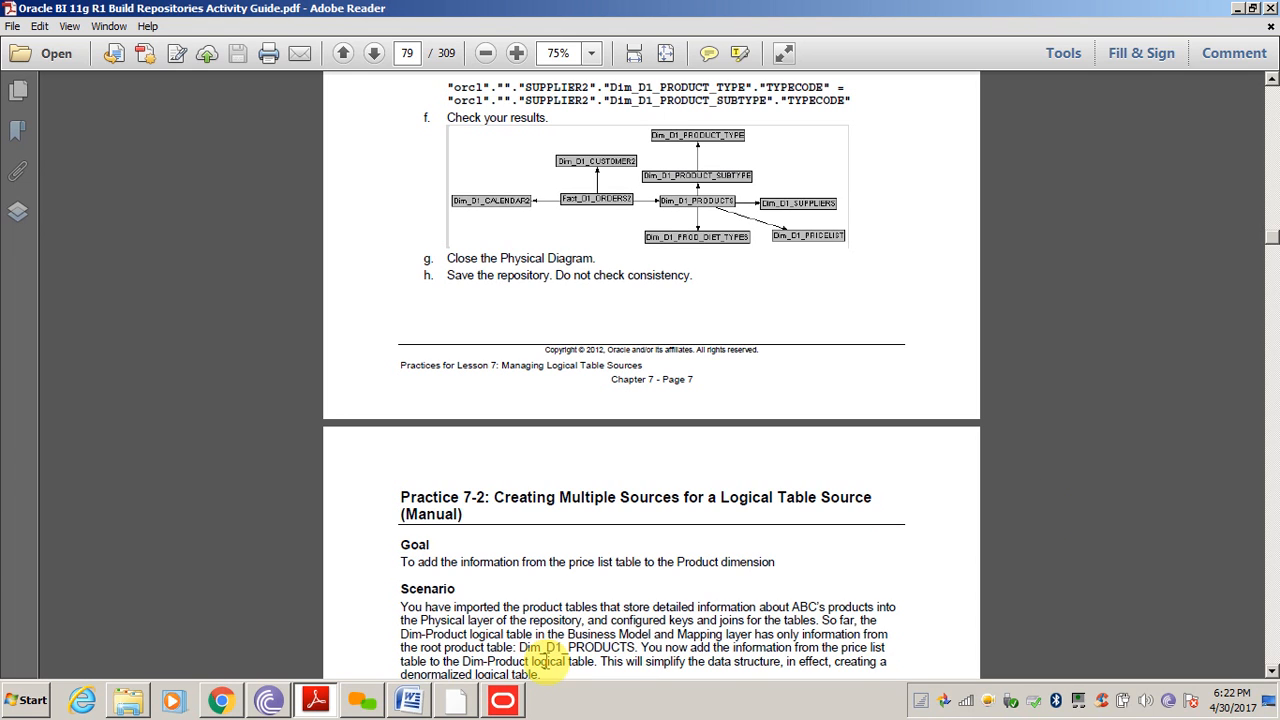
Return to the import wizard and expand the SUPPLIER2 schema's source tables
left_click(505, 702)
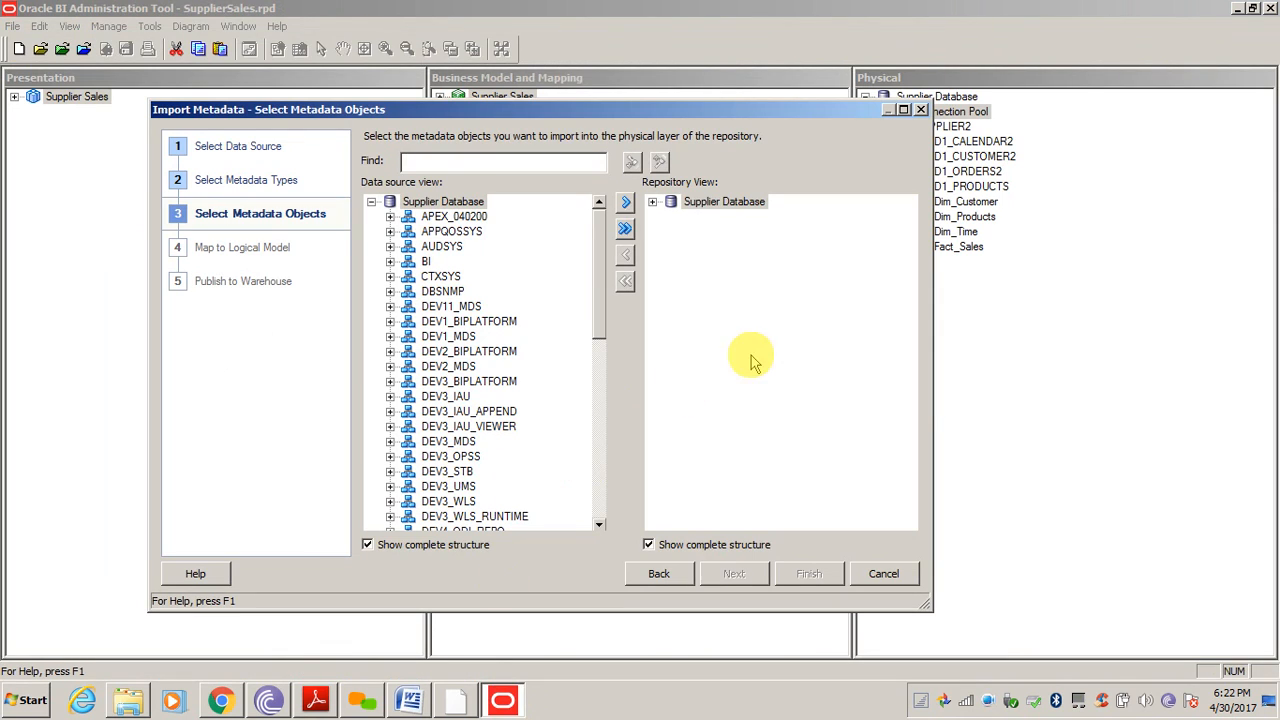
left_click(600, 490)
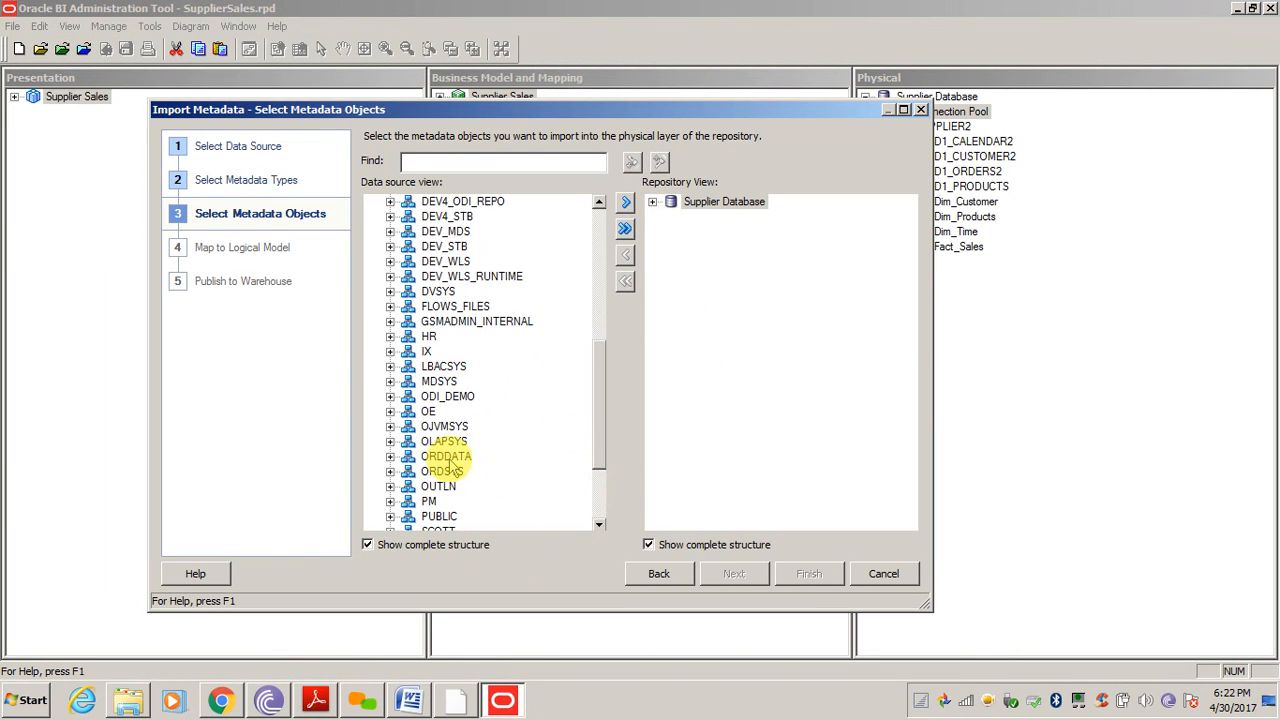
left_click(597, 506)
left_click(440, 456)
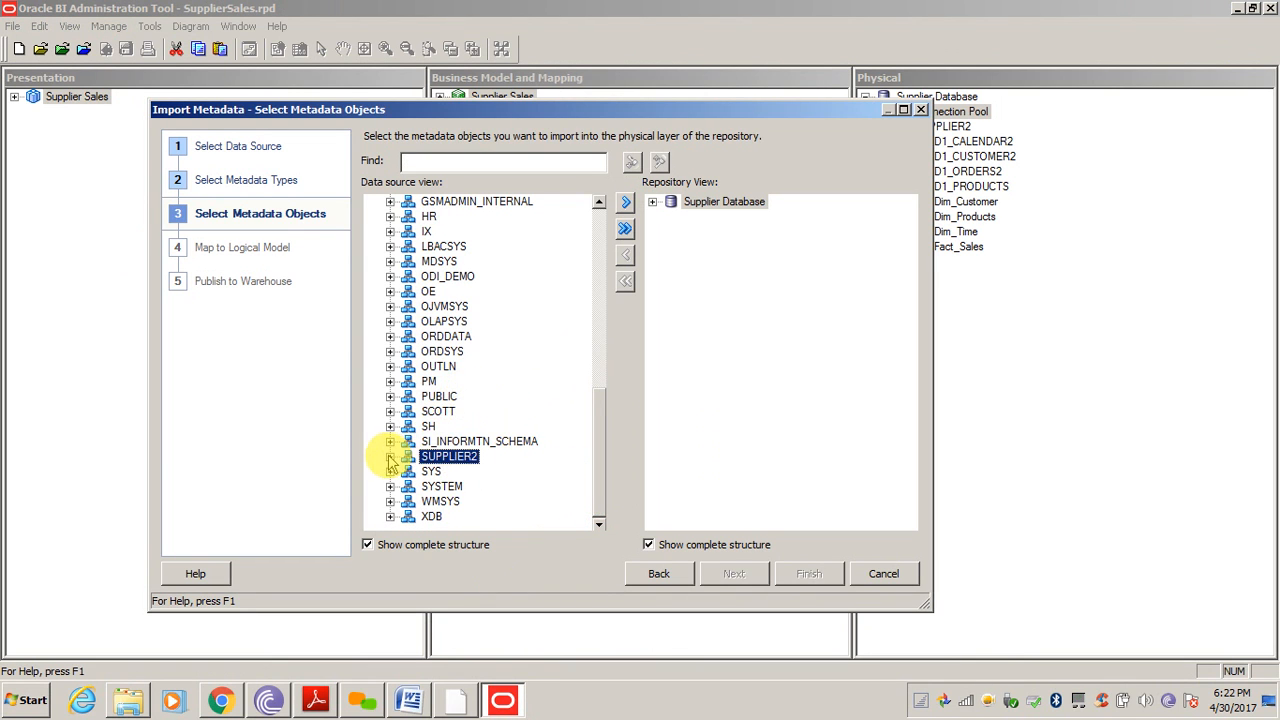
left_click(390, 456)
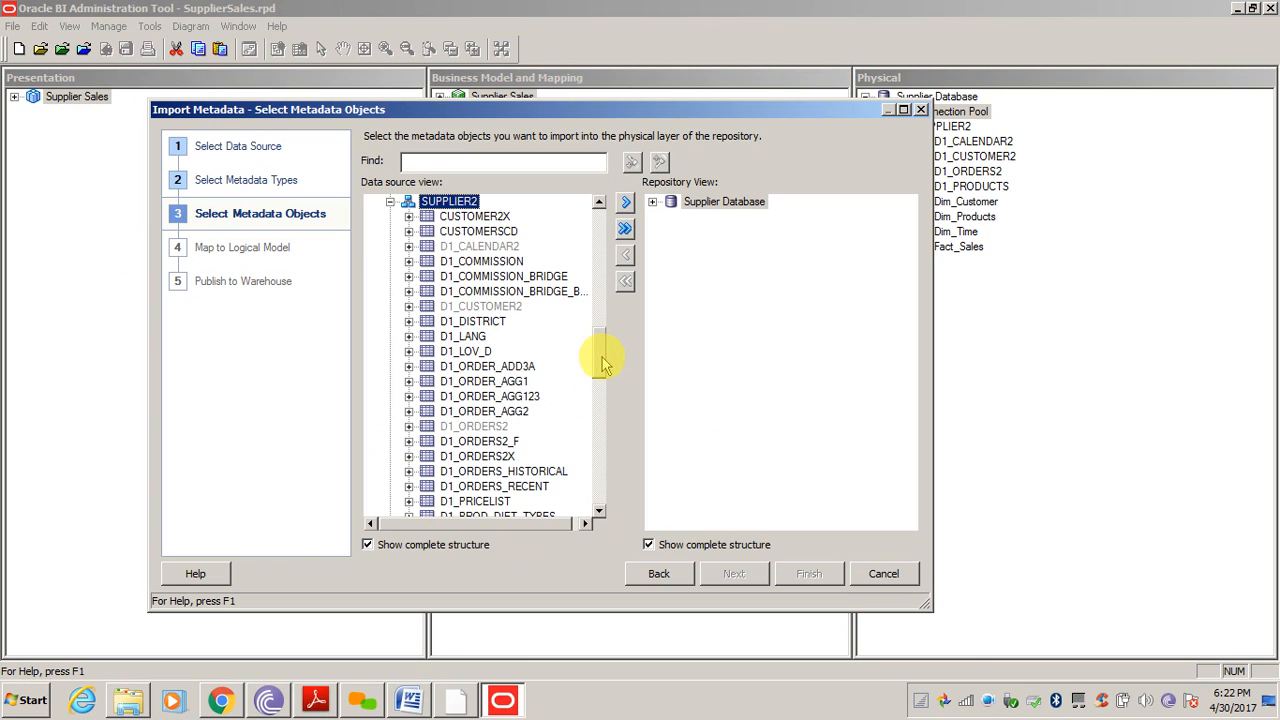
left_click_drag(601, 357, 600, 376)
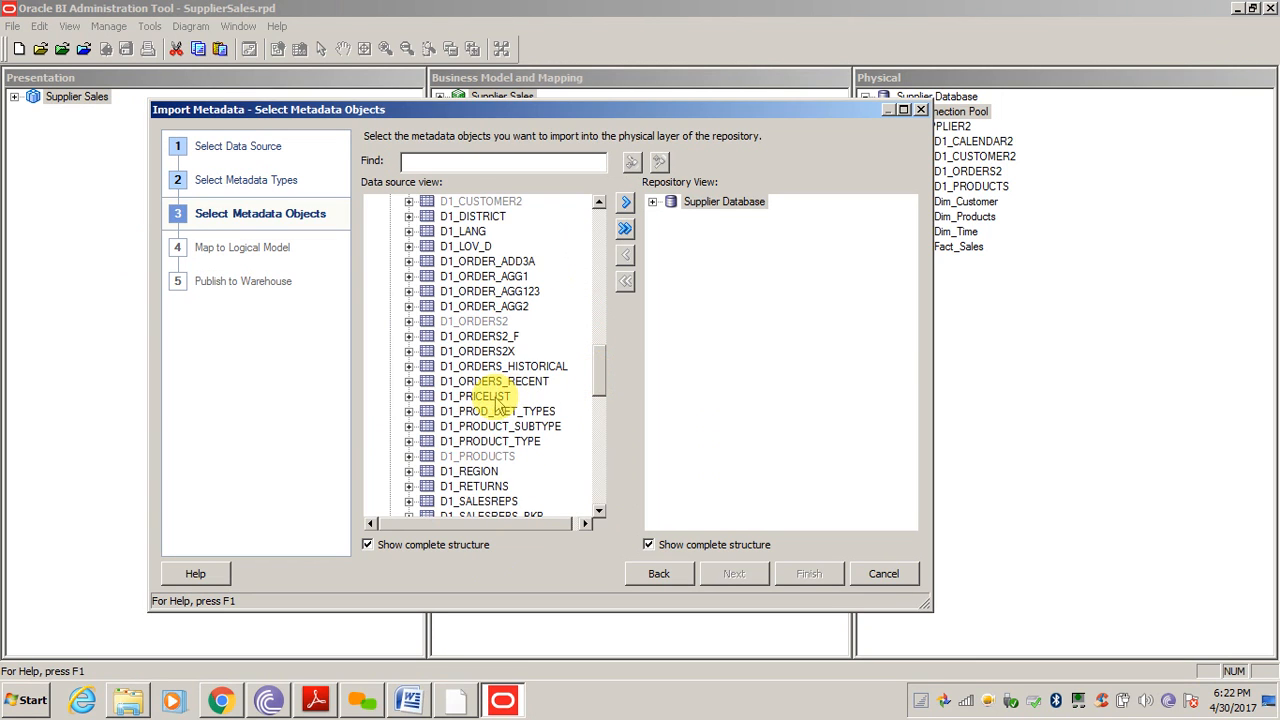
Select D1_PRICELIST, D1_PRODUCT_SUBTYPE, D1_PRODUCT_TYPE, D1_PROD_DIET_TYPES and D1_SUPPLIERS for import
left_click(491, 398)
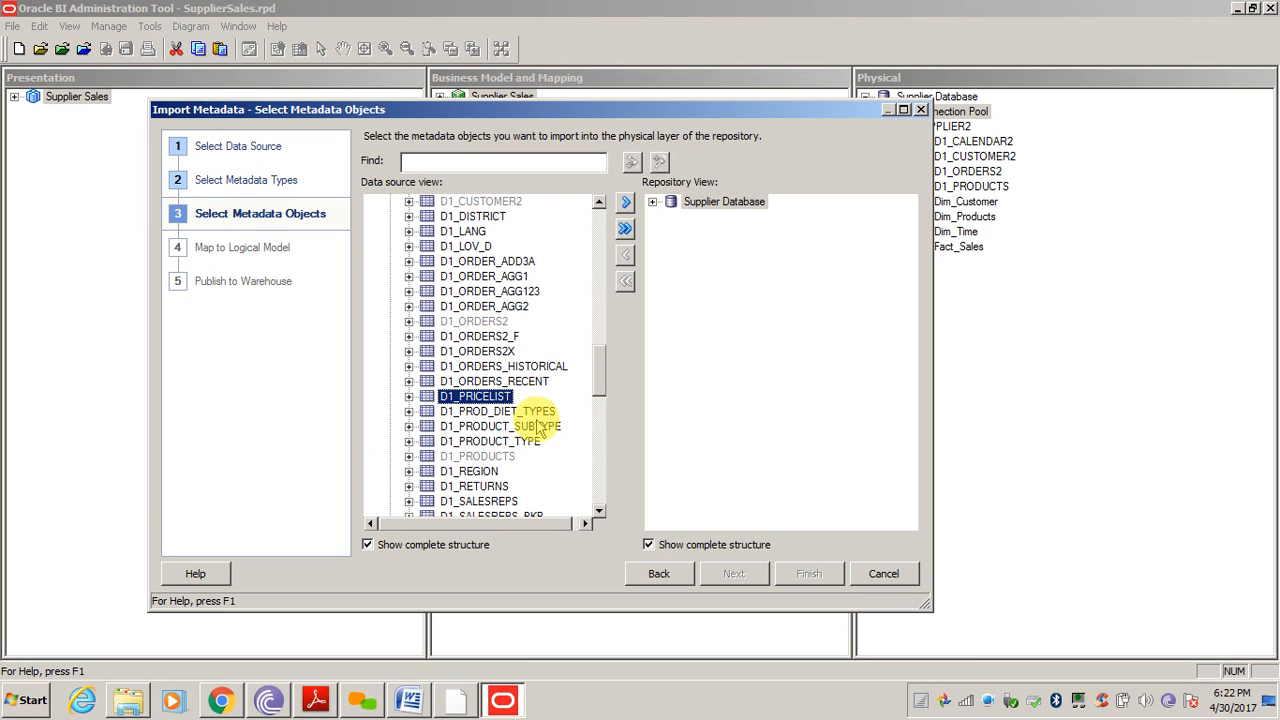
left_click(505, 441, "ctrl")
left_click(518, 426, "ctrl")
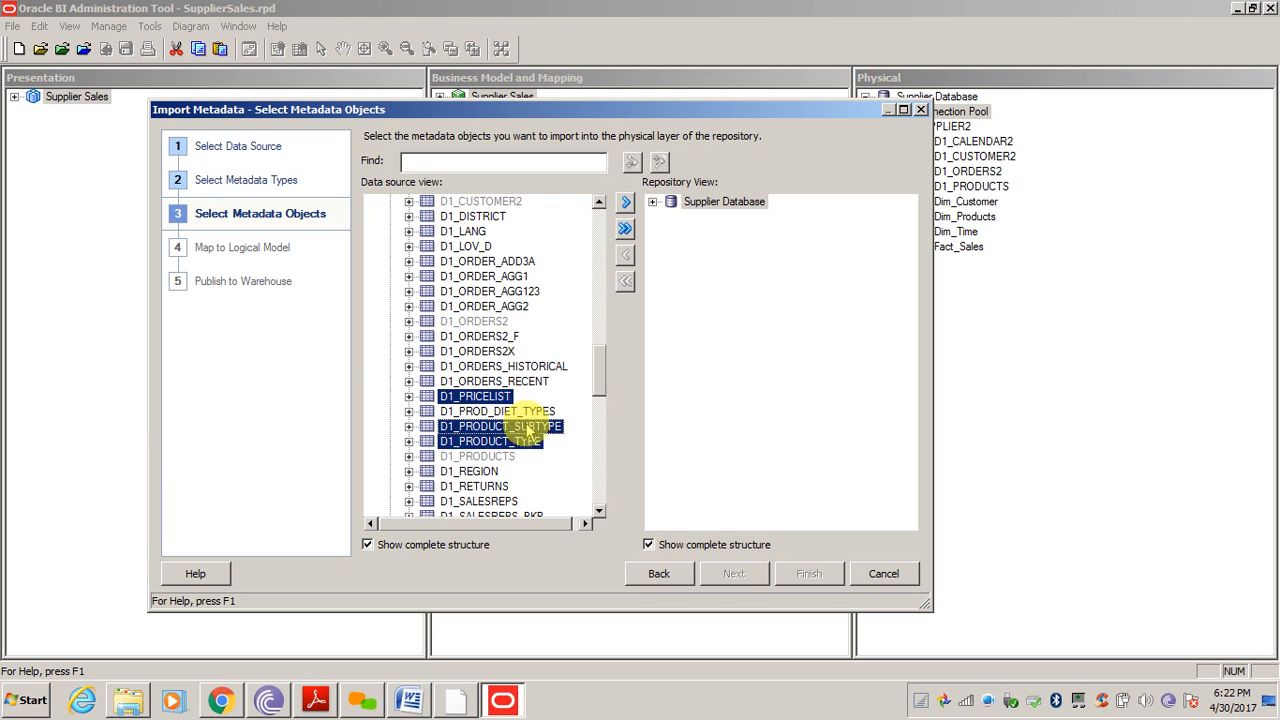
left_click(503, 413, "ctrl")
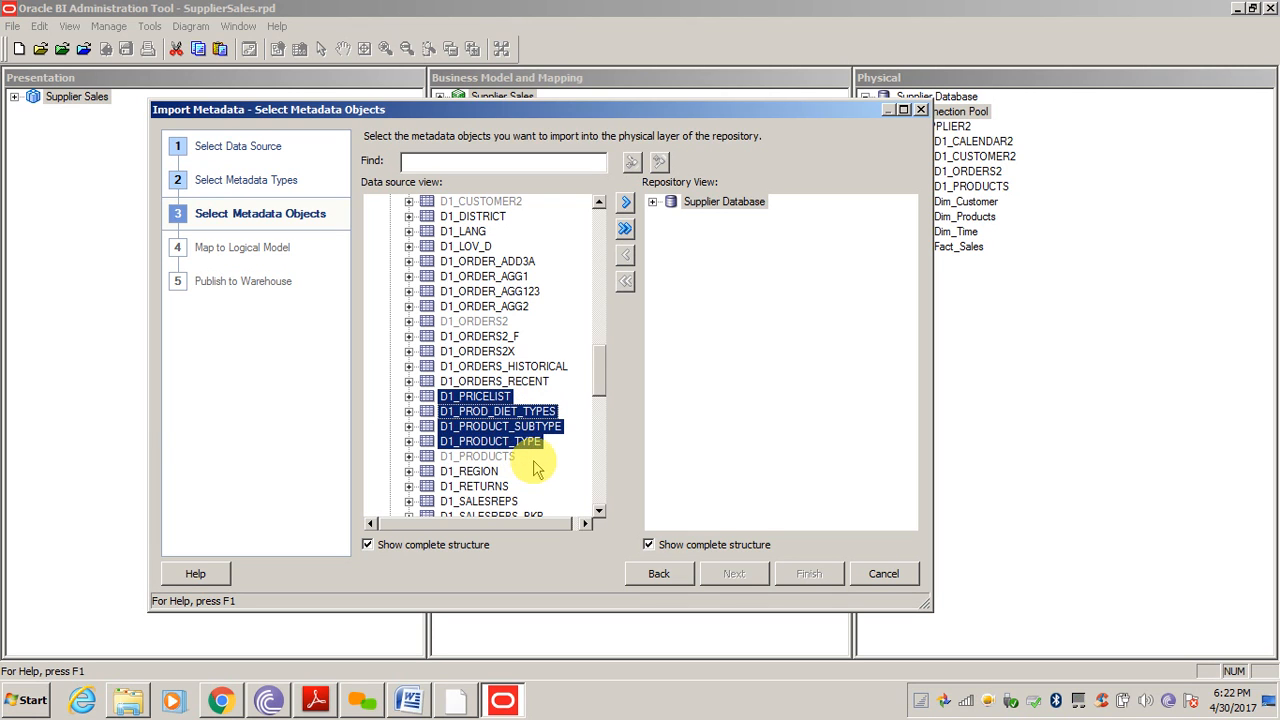
left_click_drag(601, 378, 603, 420)
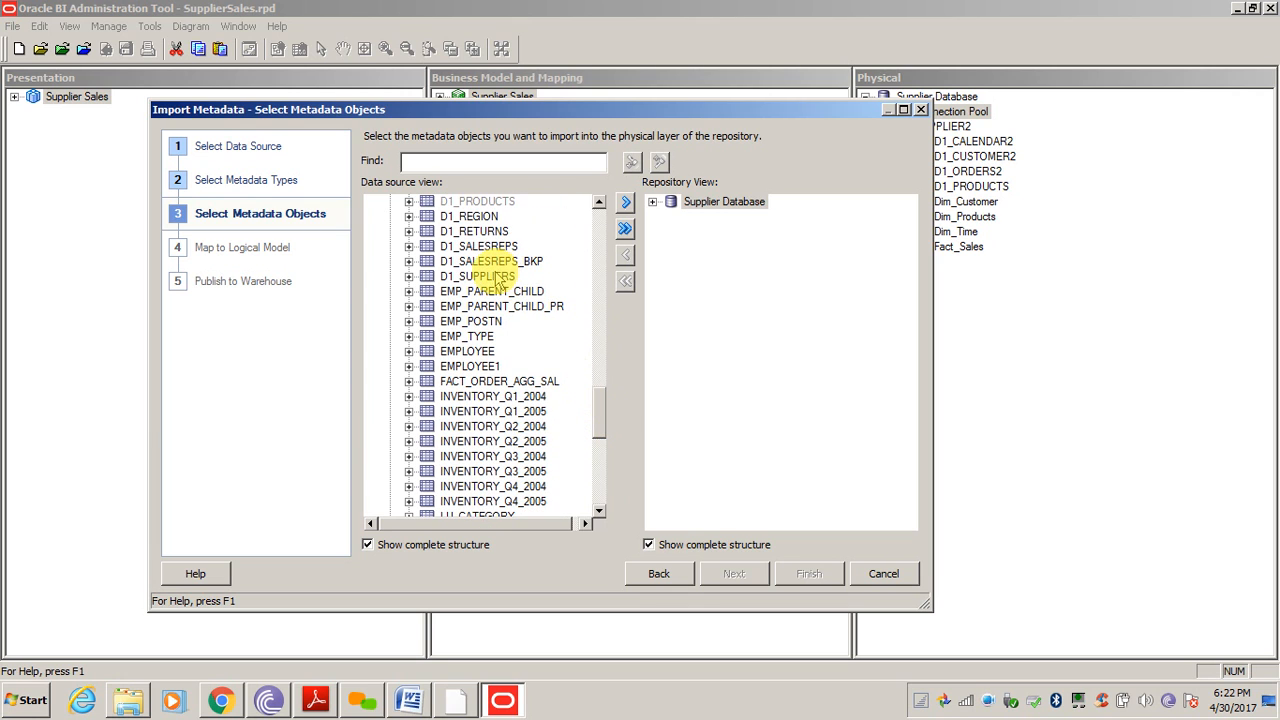
left_click(485, 277, "ctrl")
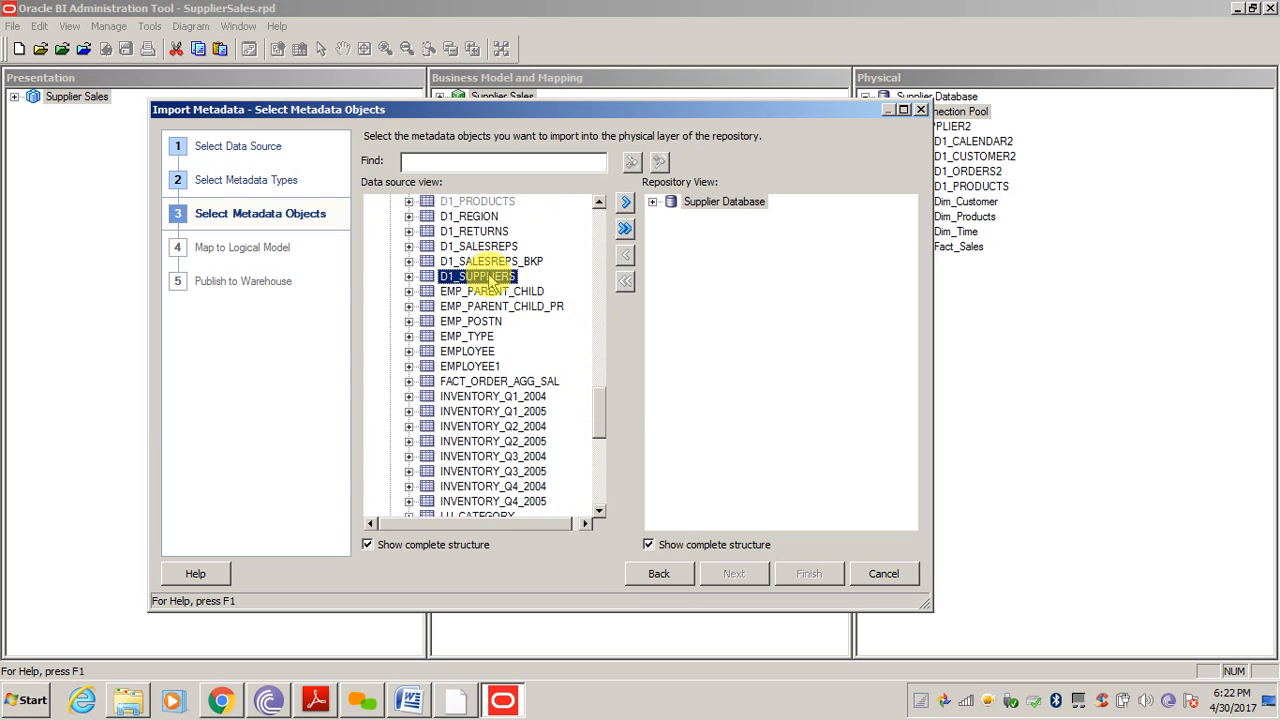
After checking the Word join diagram, import the selected tables into Supplier Database and reopen the guide
left_click(408, 702)
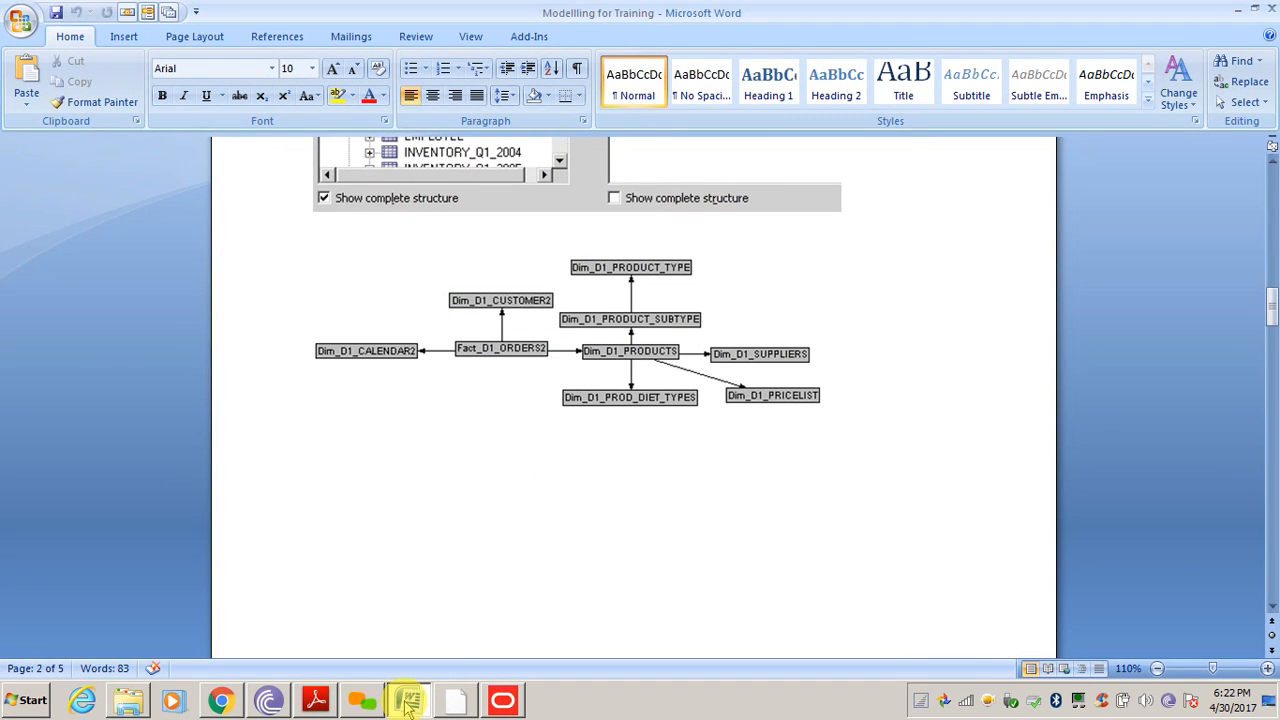
left_click(407, 703)
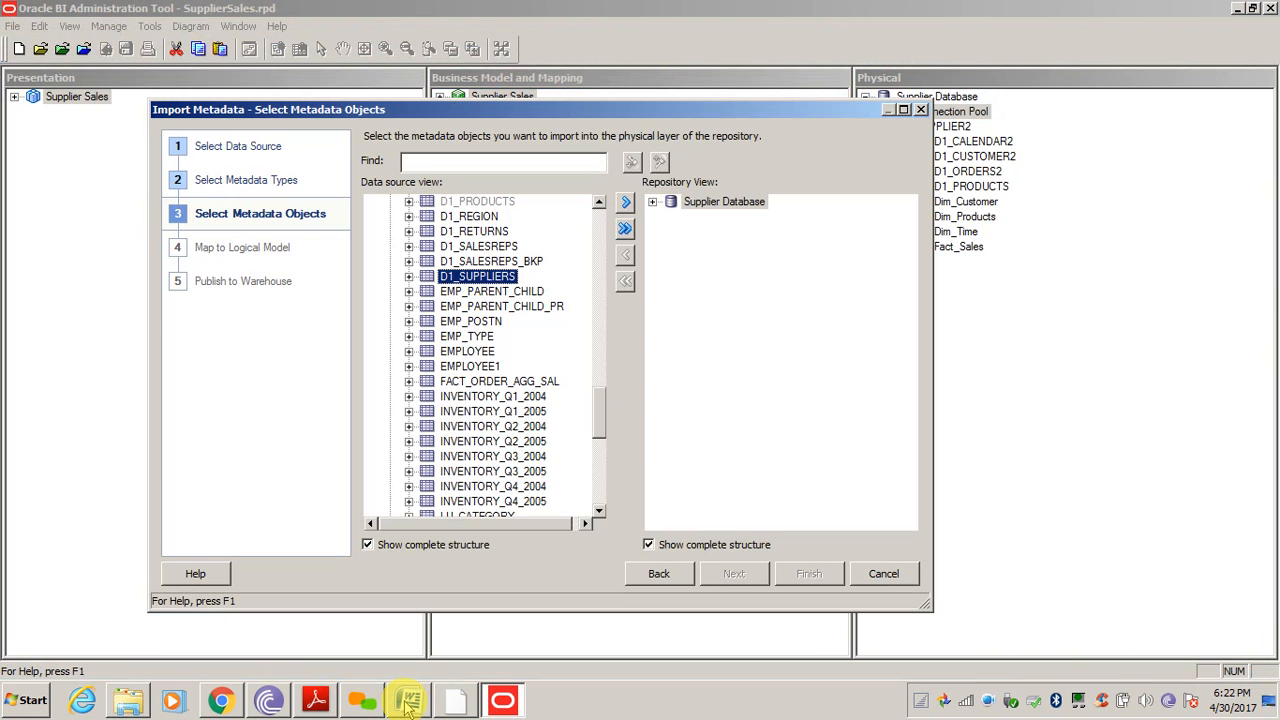
left_click(625, 202)
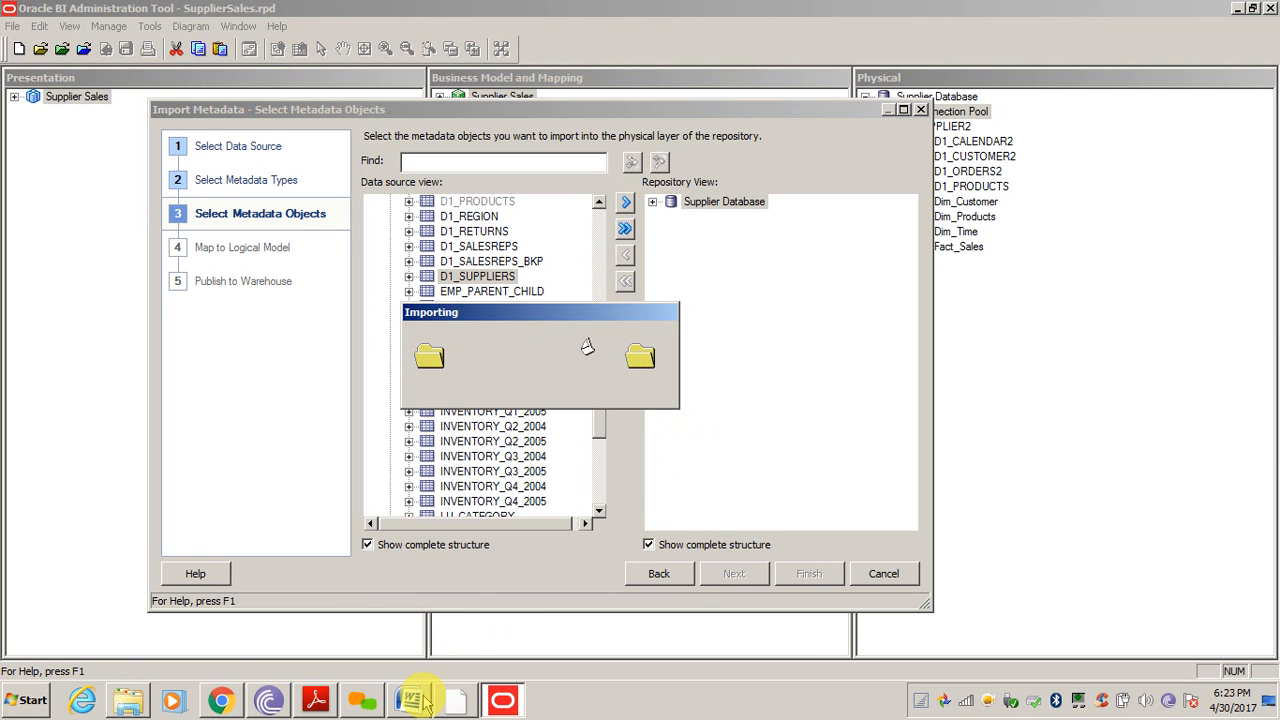
left_click(315, 700)
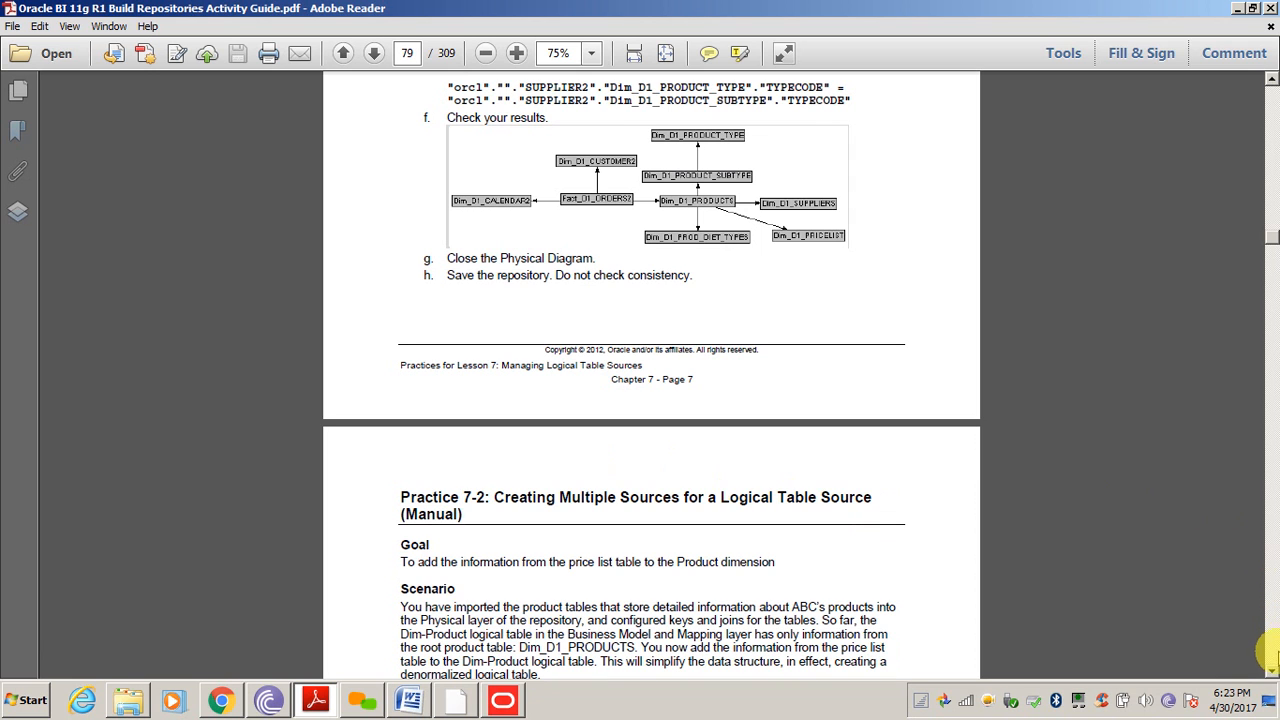
Page through Practice 7-2 to page 82's Price column result and save step
left_click(1271, 671)
left_click(1271, 671)
left_click(1271, 671)
left_click(1271, 671)
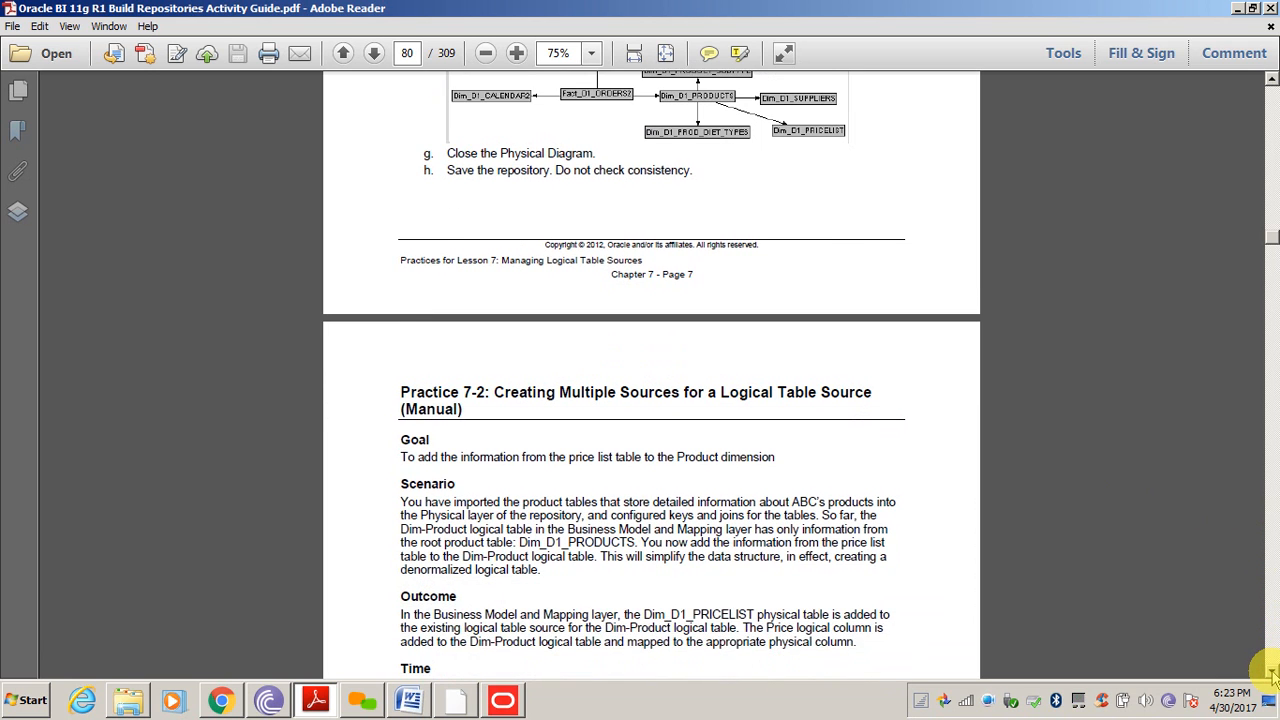
left_click(1271, 672)
left_click(1272, 675)
left_click(1271, 675)
left_click(1271, 675)
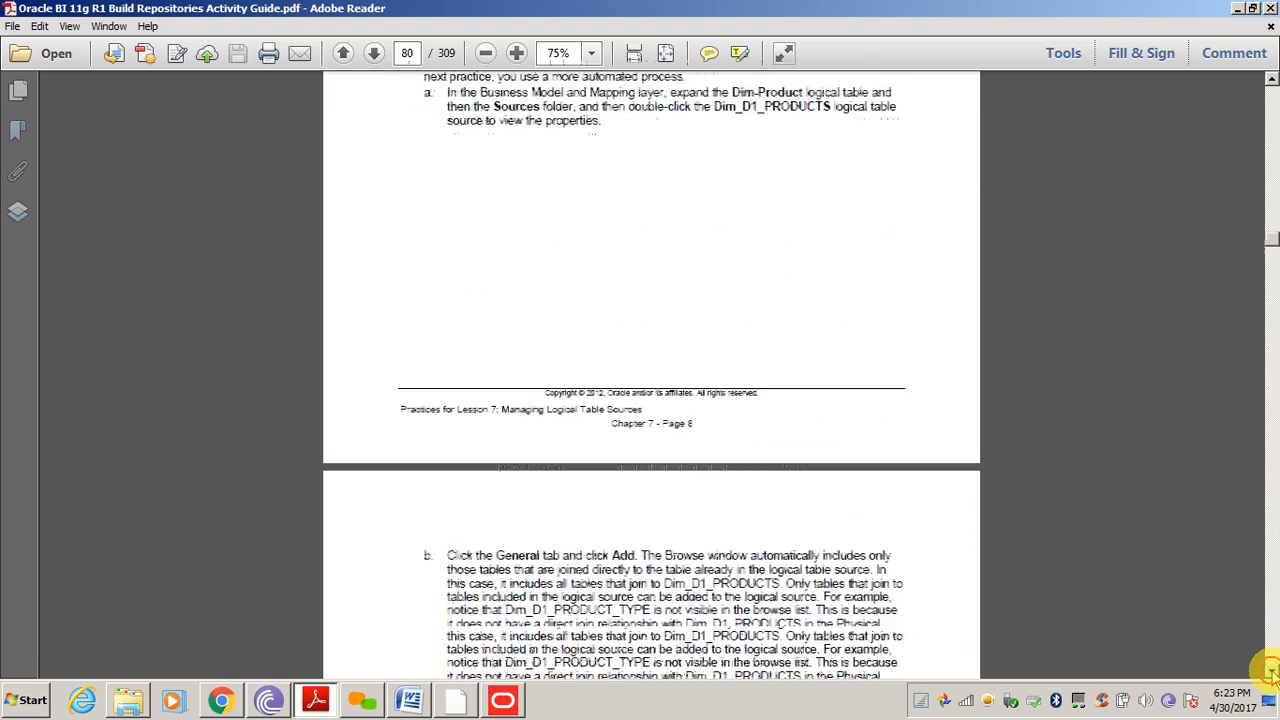
left_click(1271, 675)
left_click(1271, 675)
left_click(1271, 675)
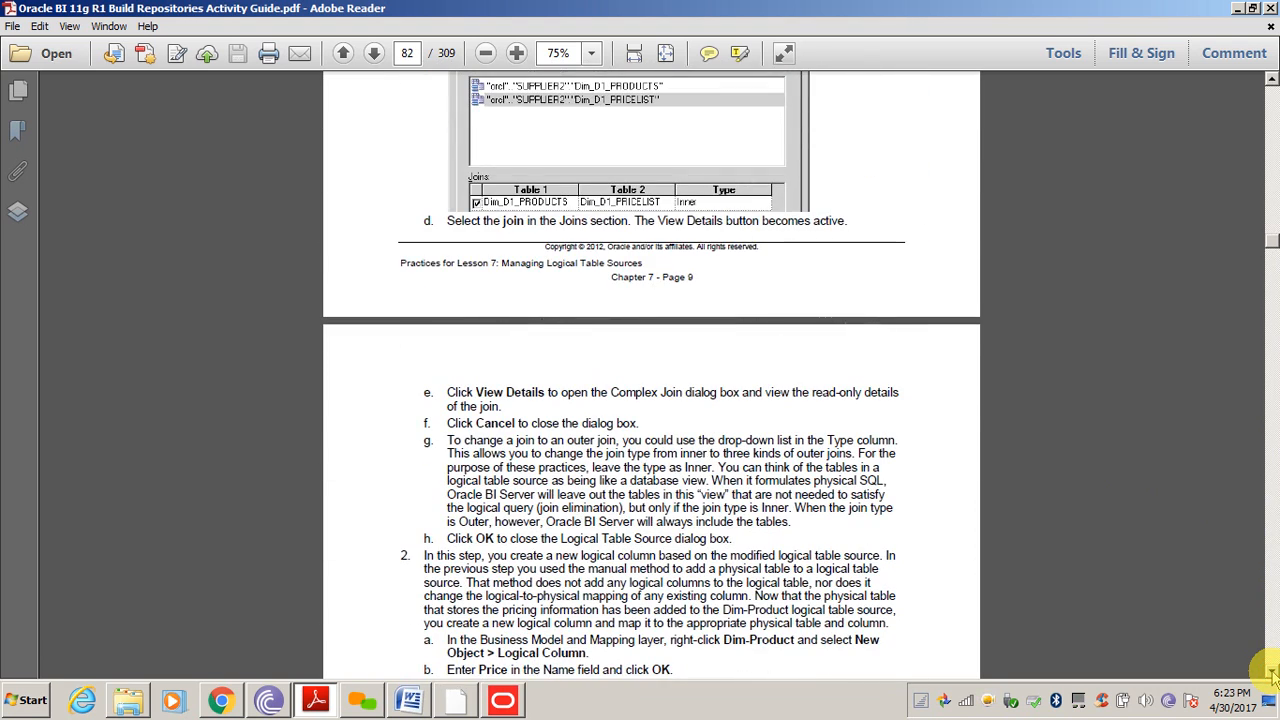
left_click(1271, 675)
left_click(1271, 675)
left_click(1271, 675)
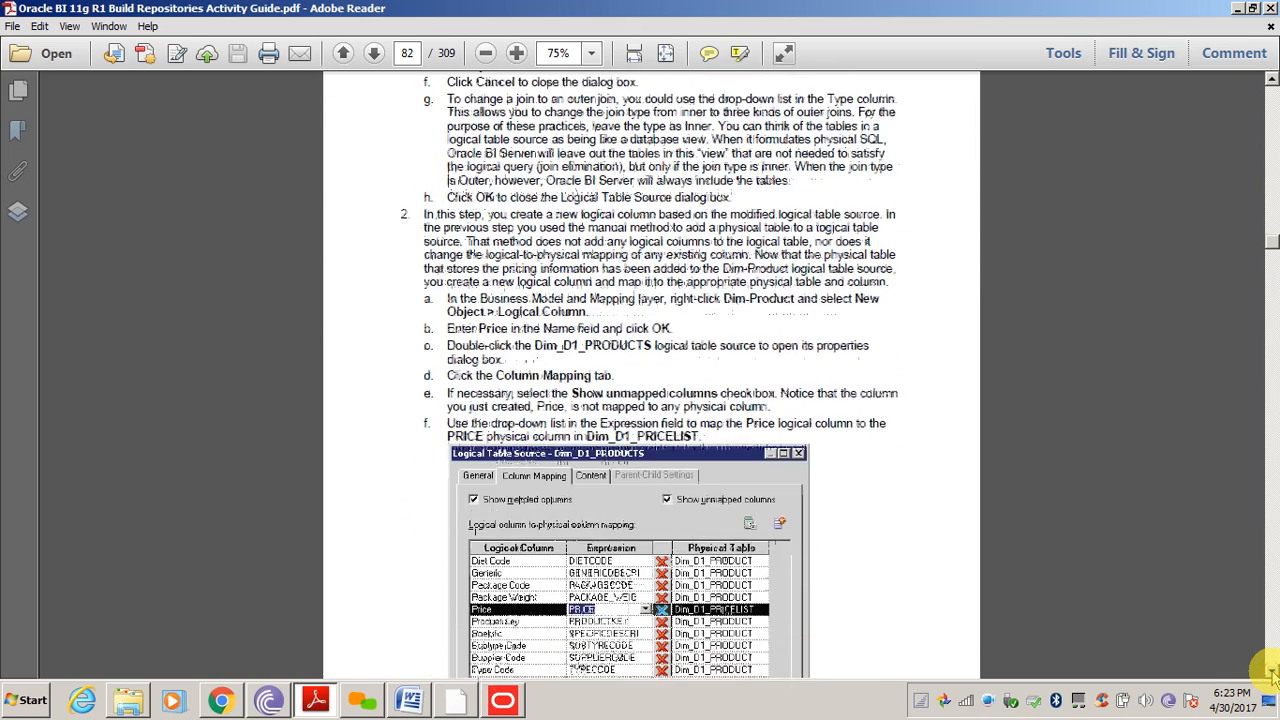
left_click(1271, 675)
left_click(1271, 675)
left_click(1271, 675)
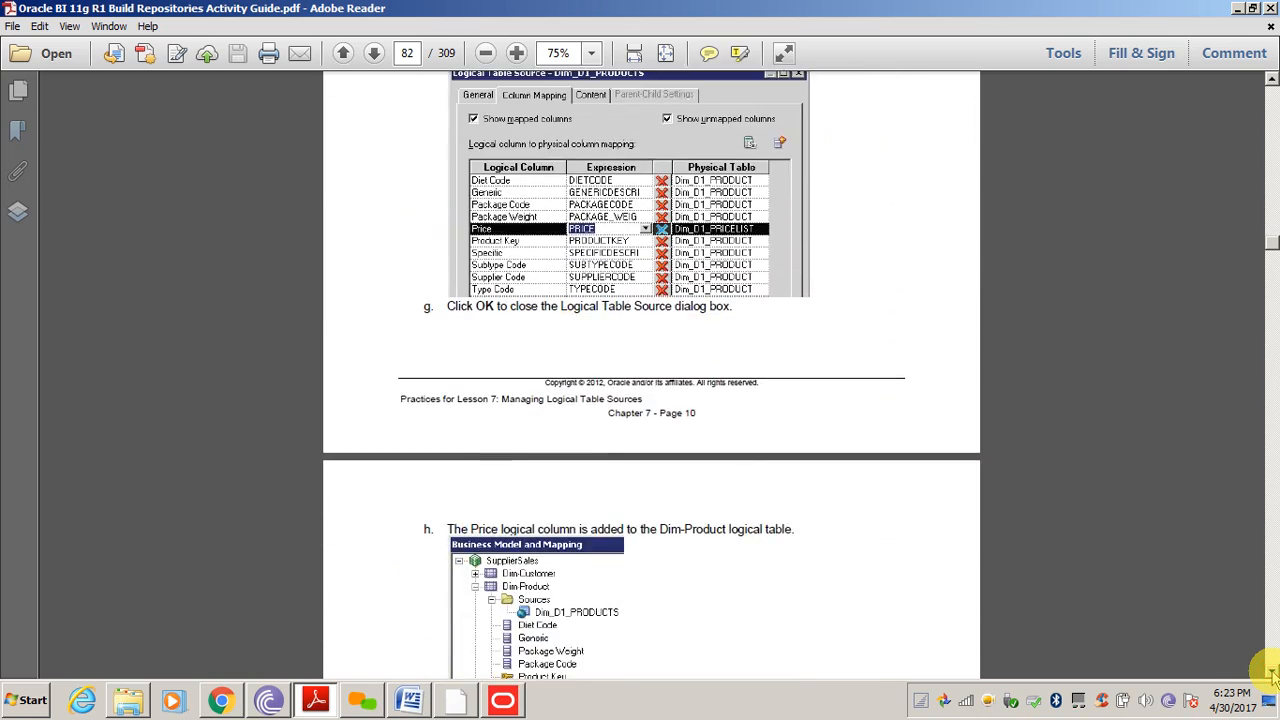
left_click(1271, 675)
left_click(1271, 675)
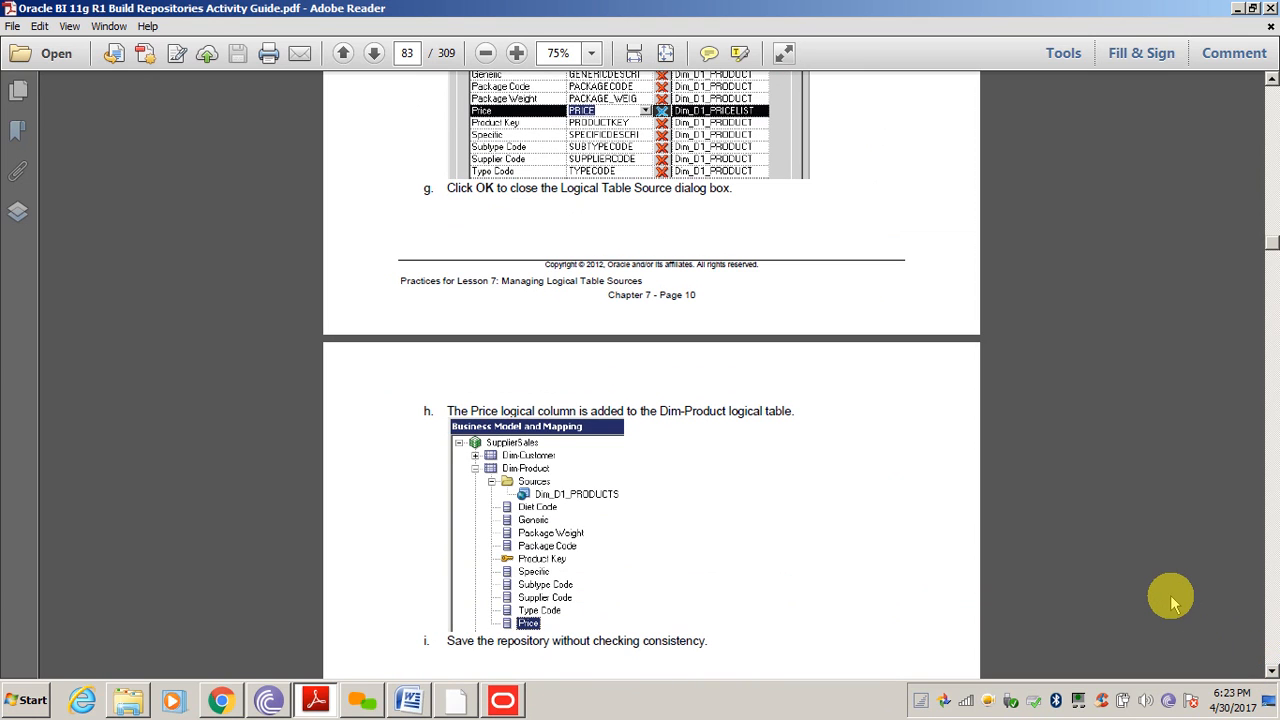
Check the import progress, then page through Practice 7-3 to page 88's SupplierSales columns step
left_click(320, 708)
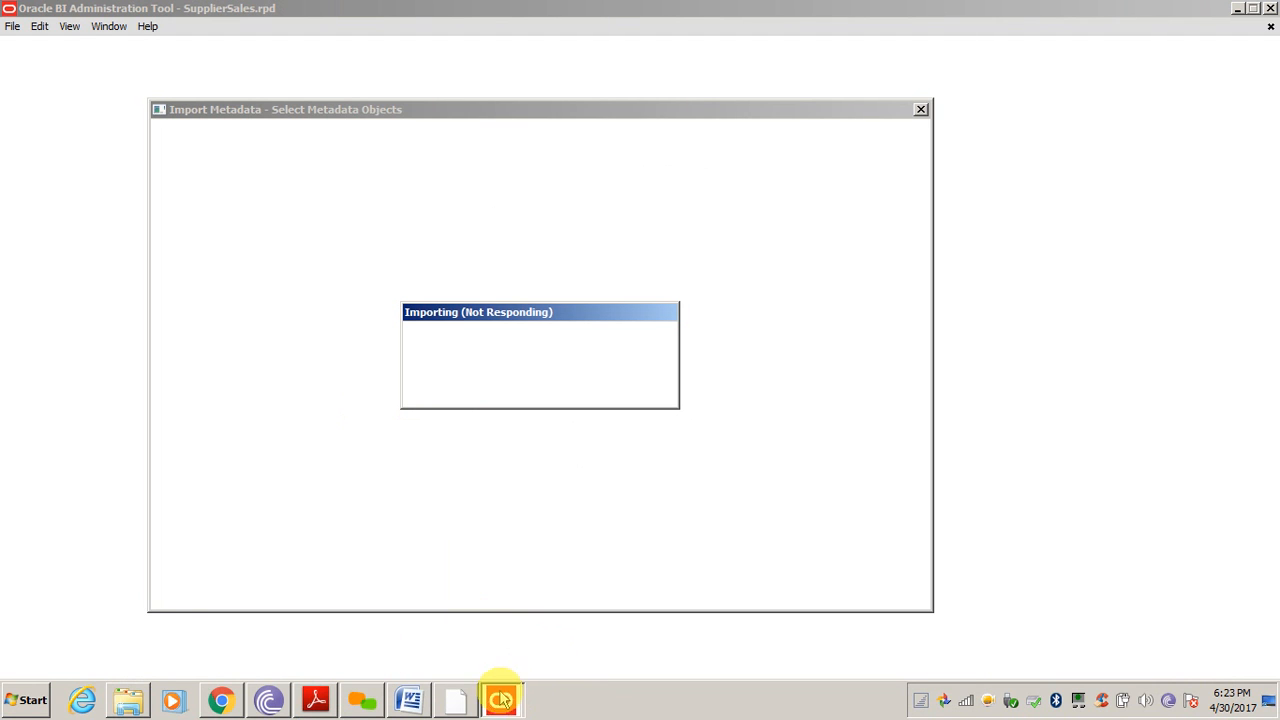
left_click(314, 704)
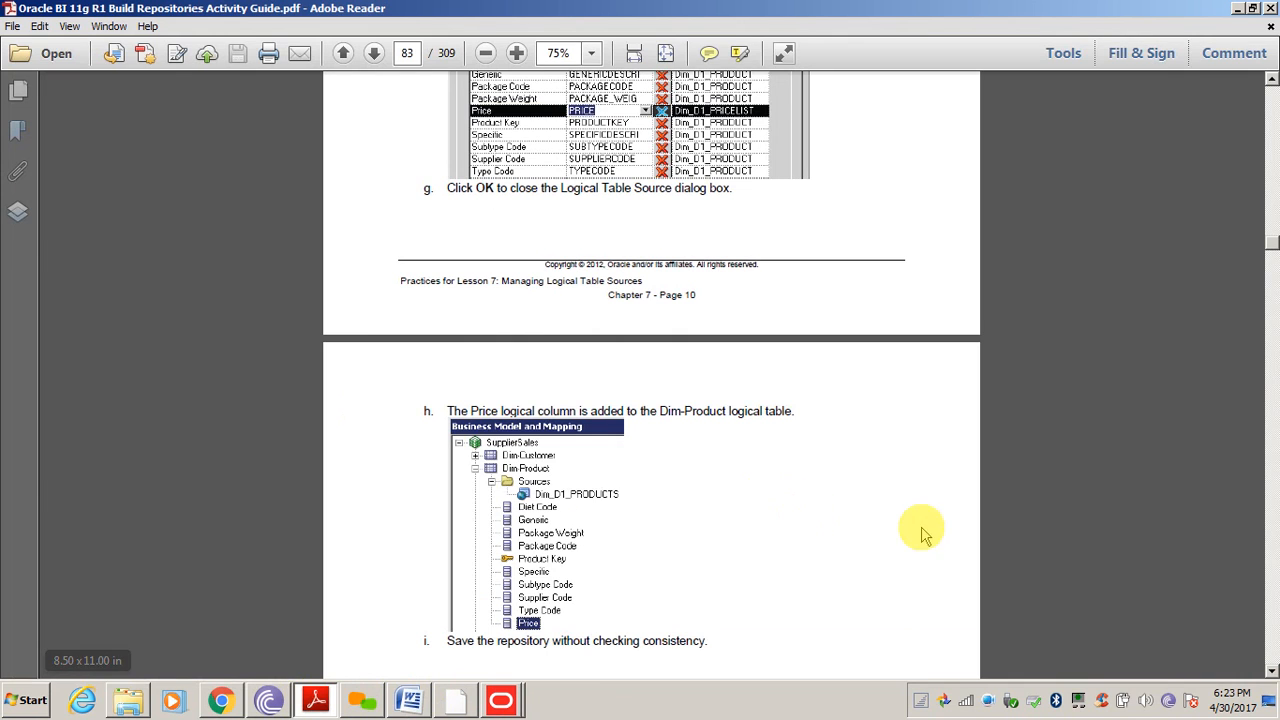
left_click(1268, 630)
left_click(1268, 630)
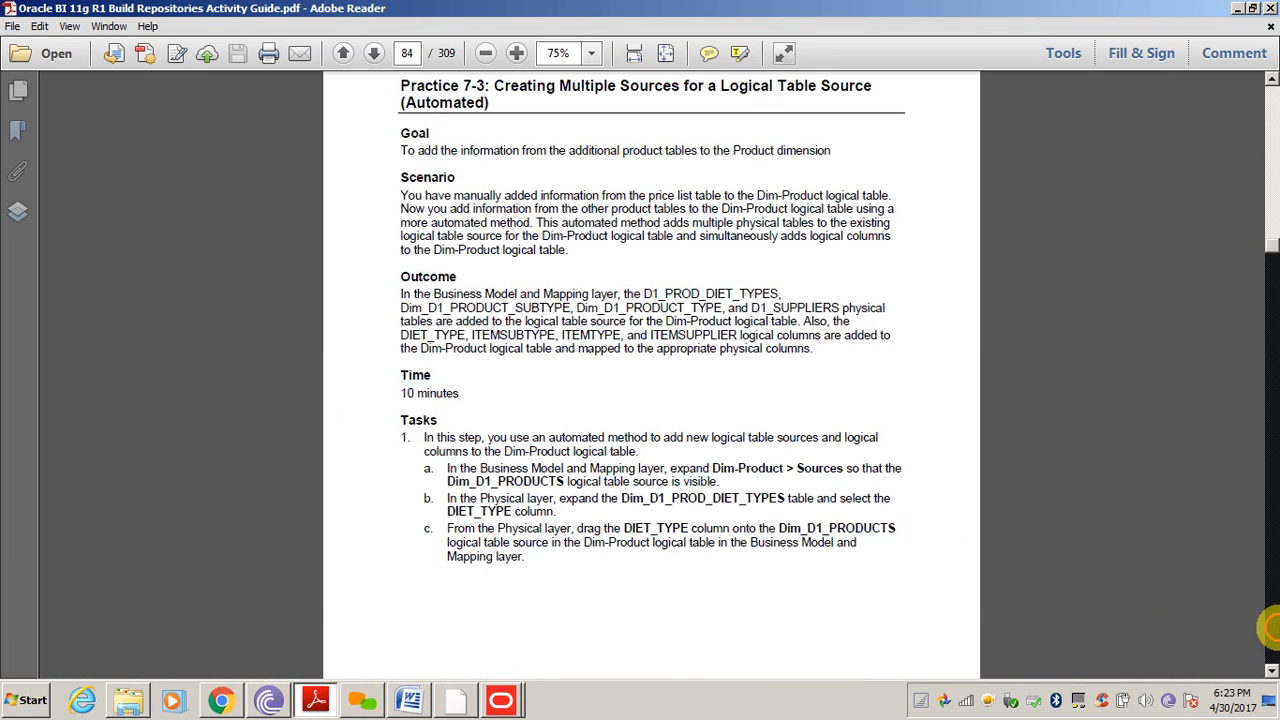
left_click(1268, 630)
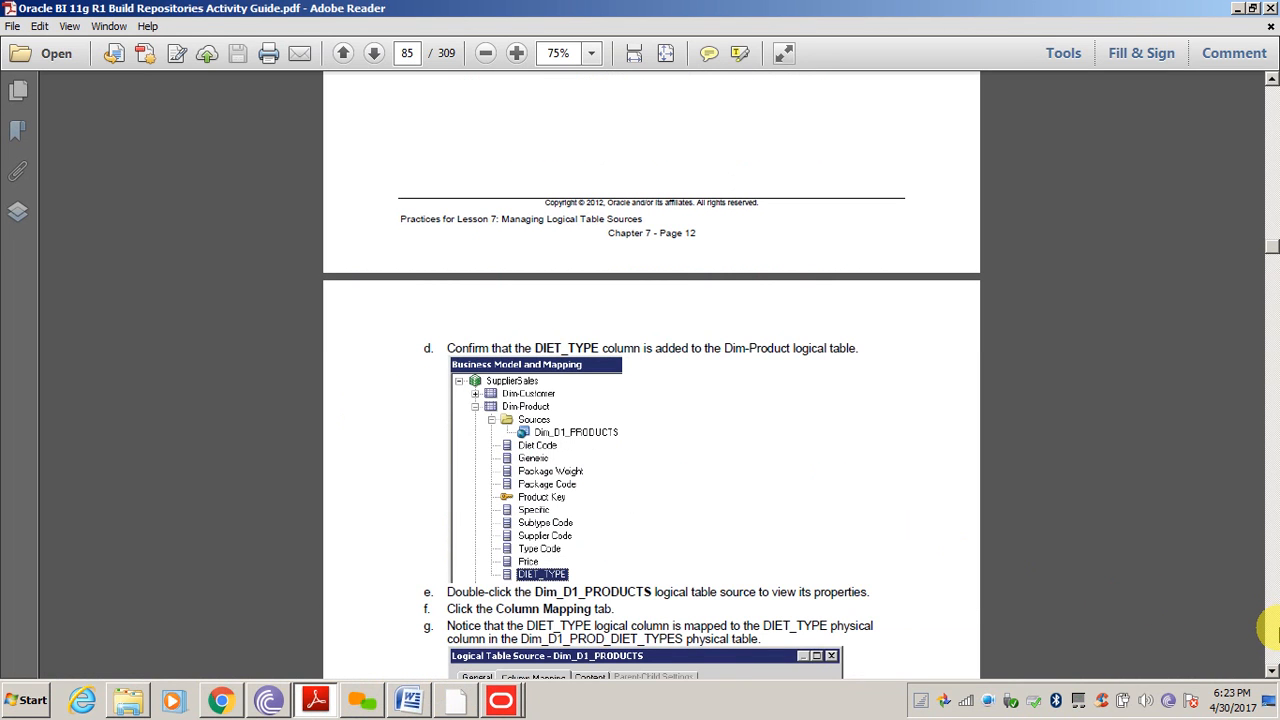
left_click(1268, 630)
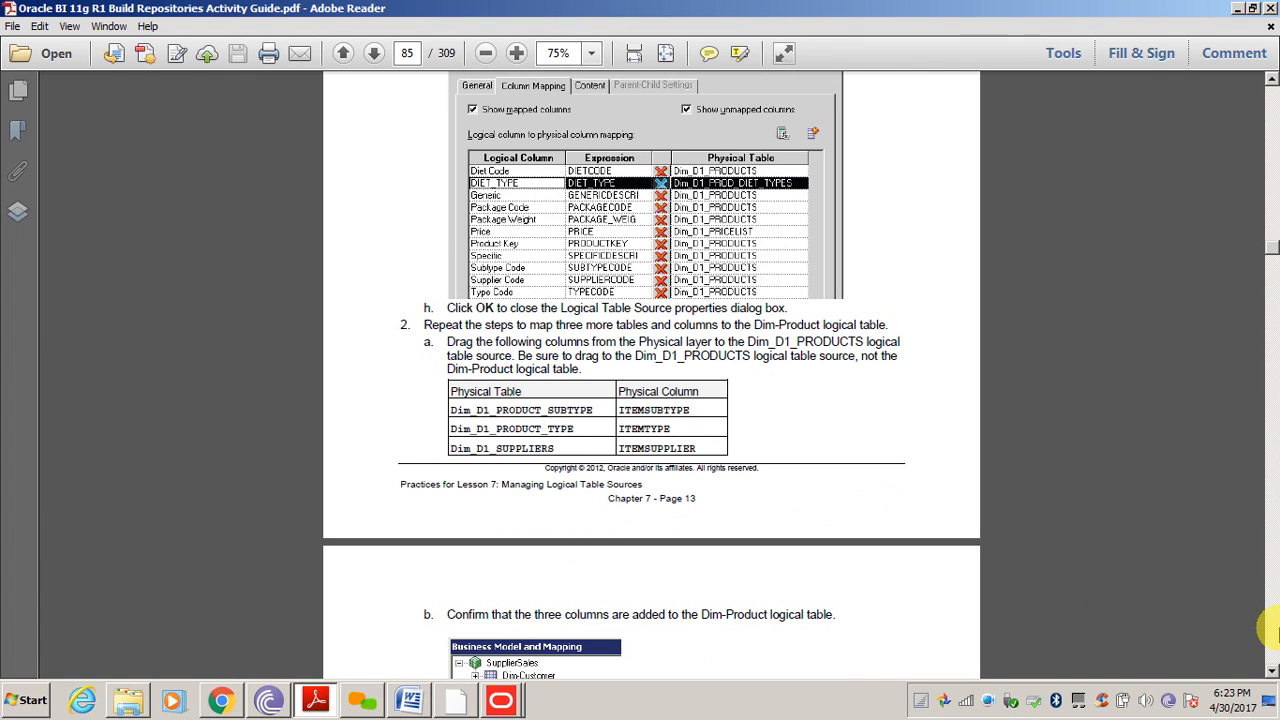
left_click(1268, 630)
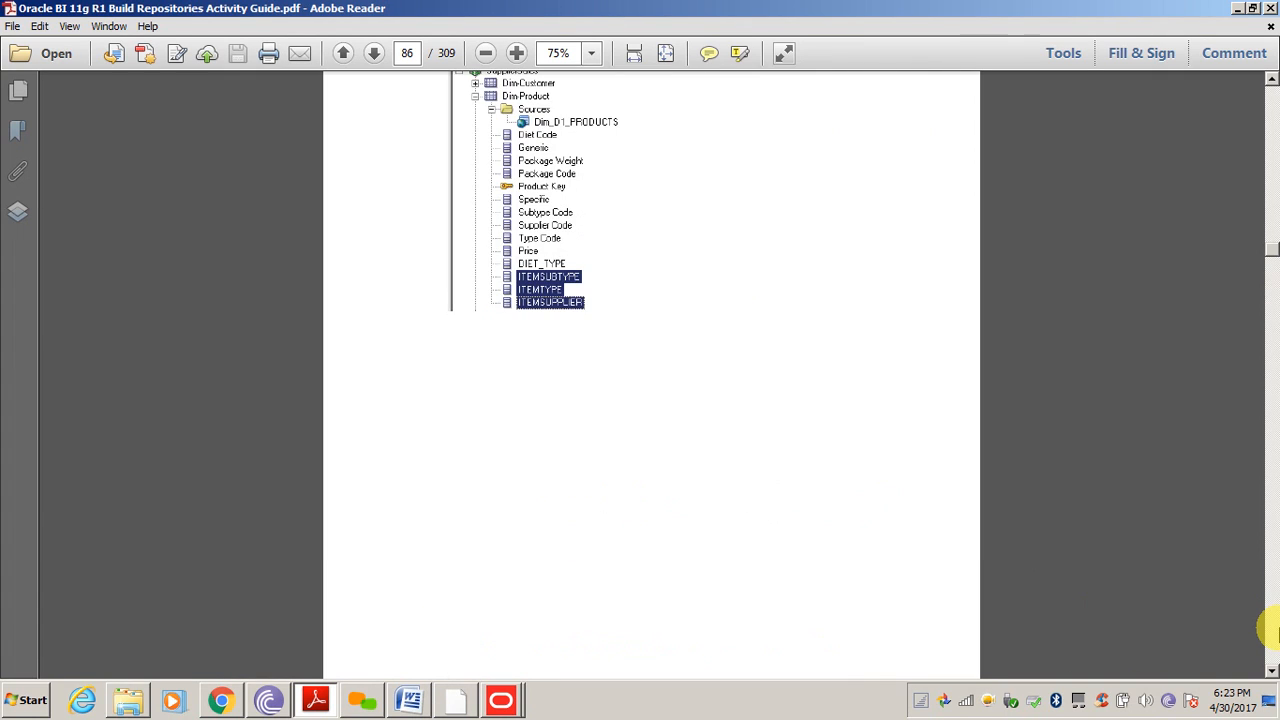
left_click(1268, 630)
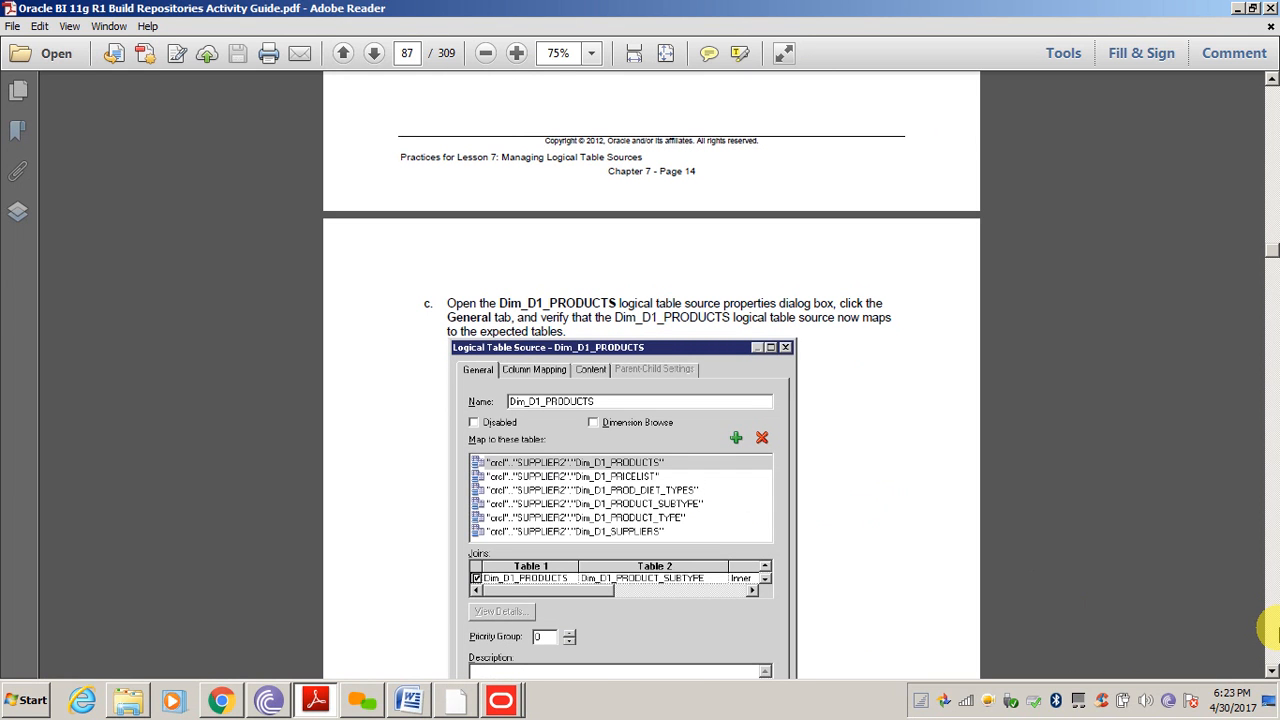
left_click(1268, 630)
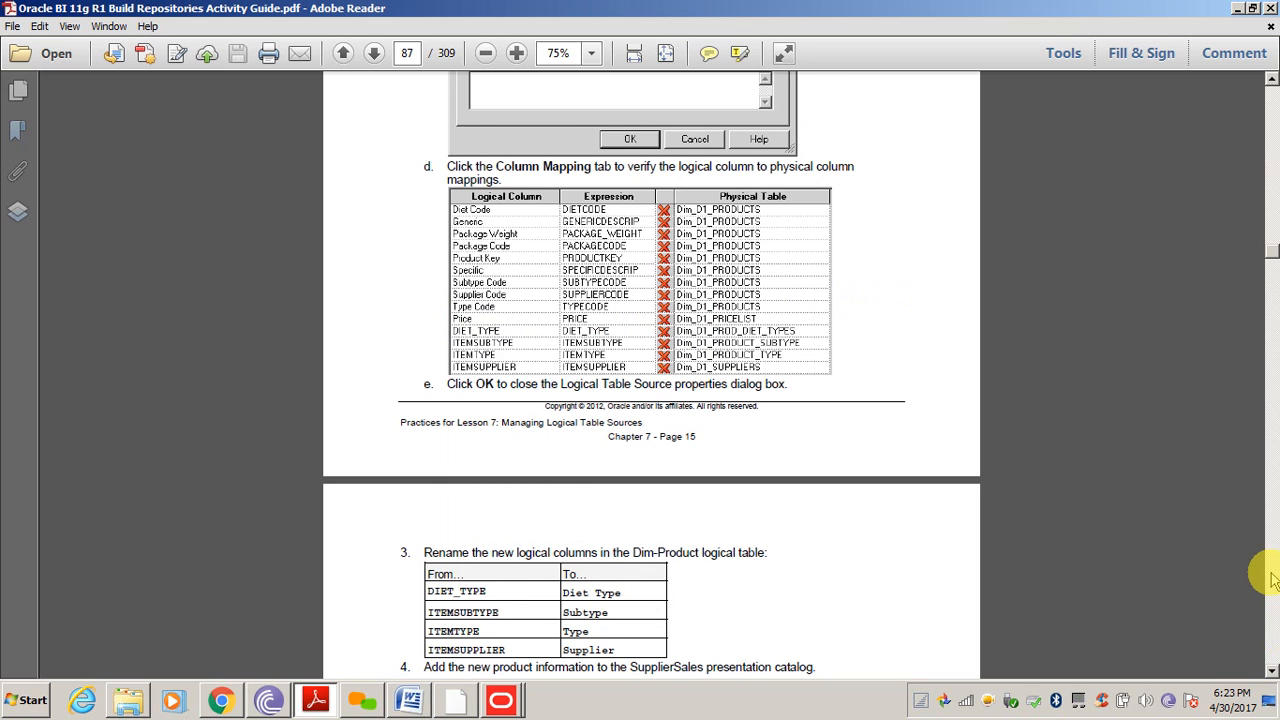
left_click(1268, 630)
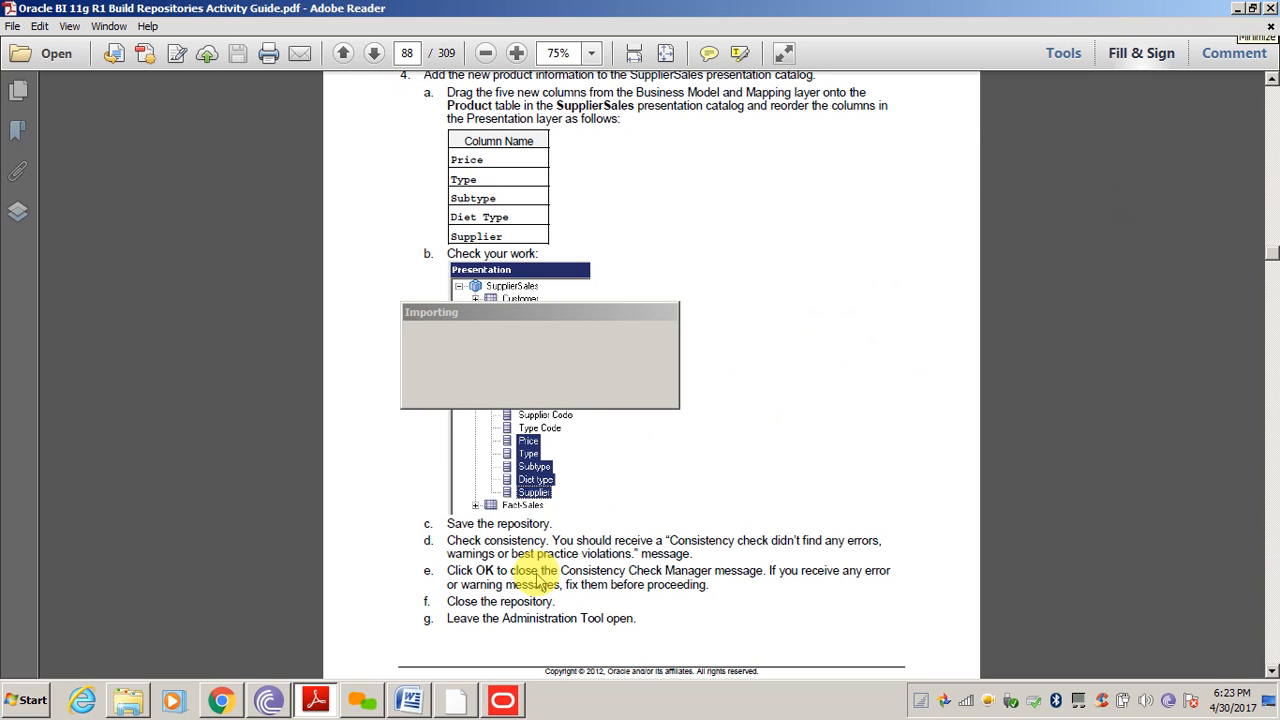
Check the Importing dialog progress, then bring up the Oracle BI Home page in Chrome
left_click(318, 700)
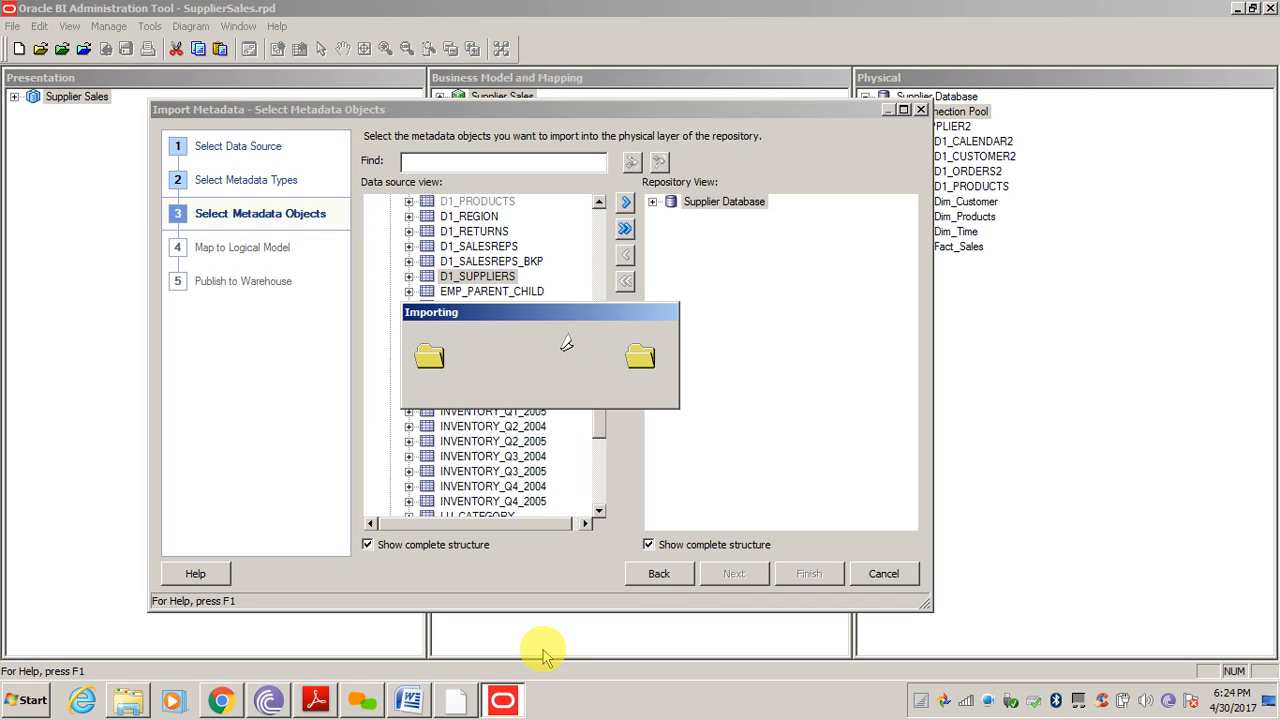
left_click(219, 704)
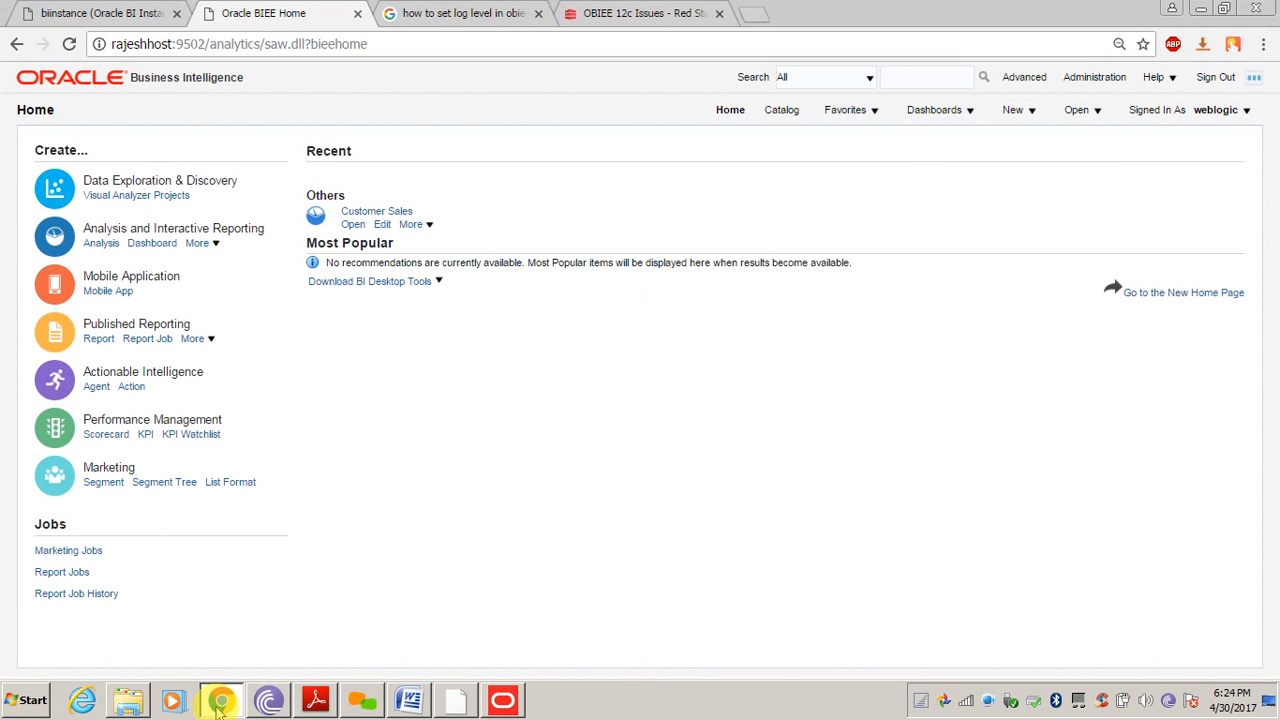
Switch between the Administration Tool and Chrome, ending on the Oracle BIEE Home tab
left_click(454, 706)
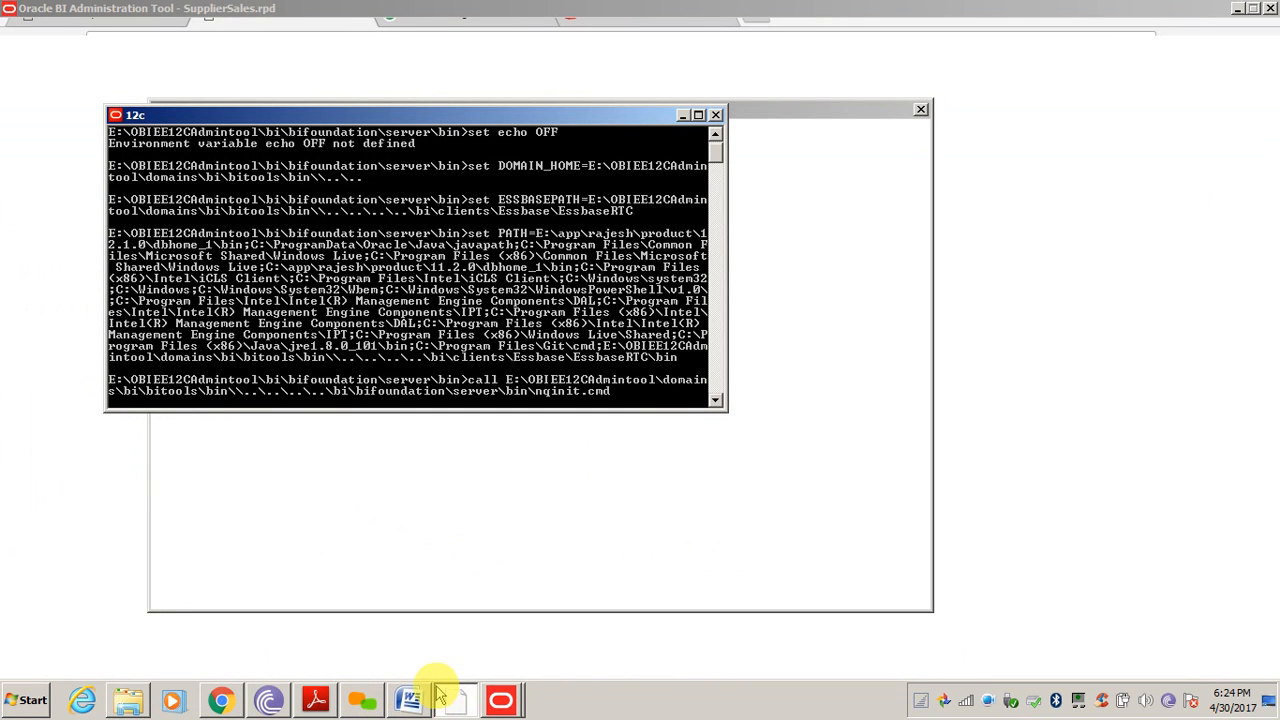
left_click(220, 703)
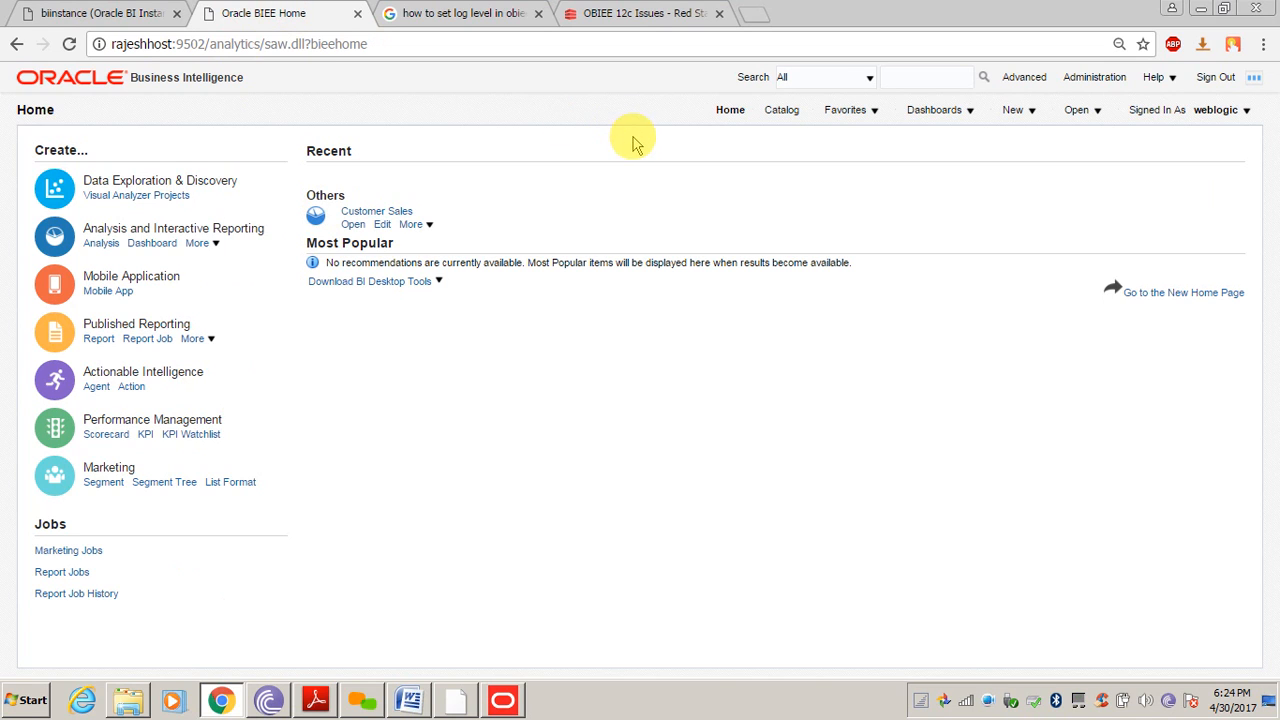
left_click(507, 712)
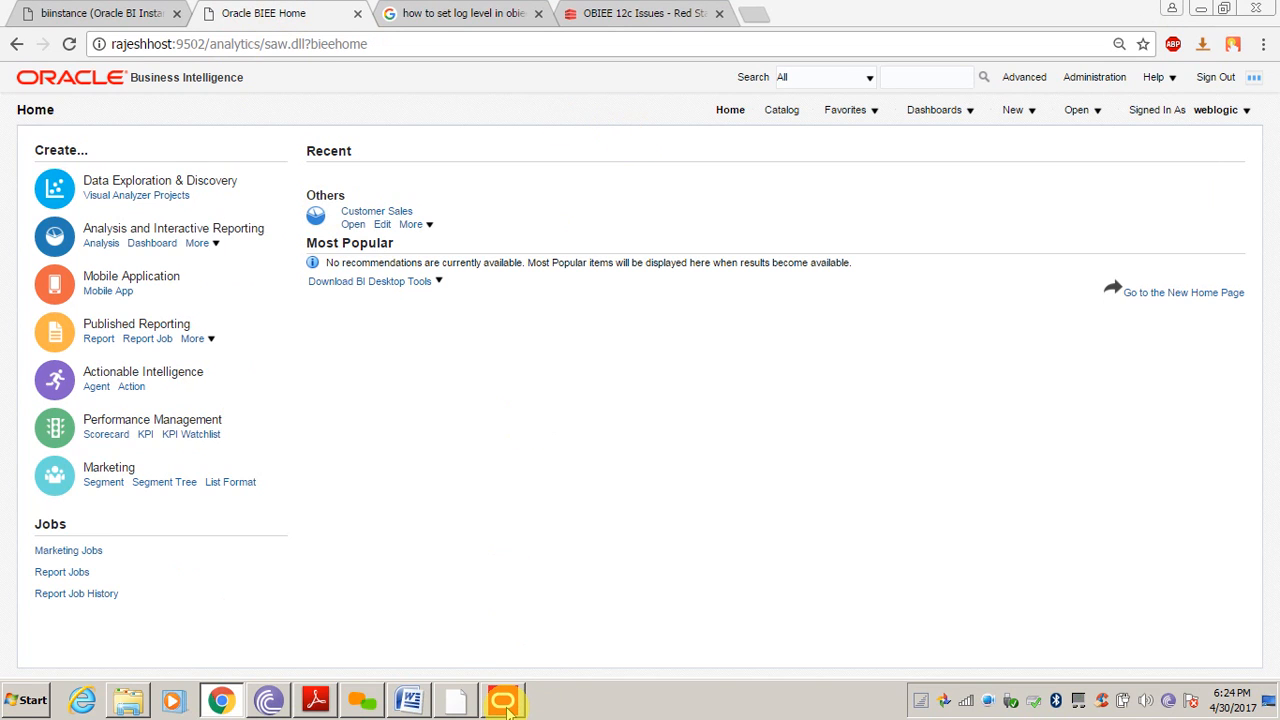
left_click(269, 10)
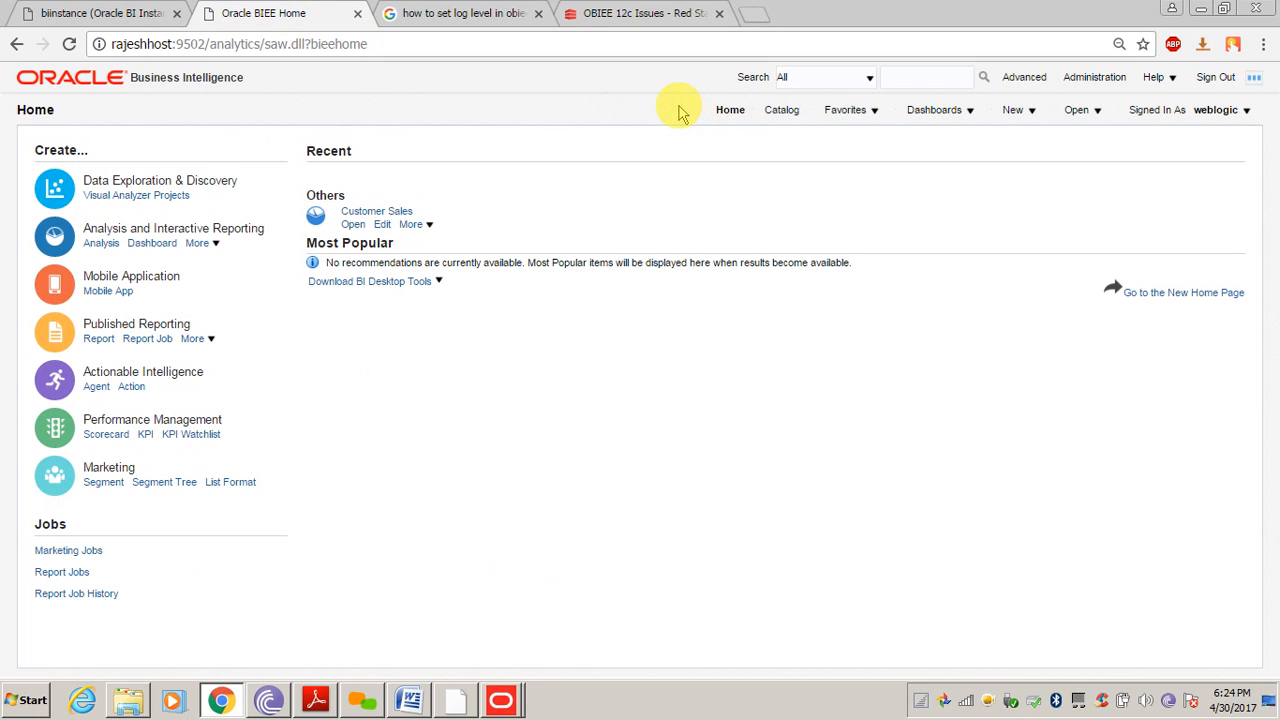
Open the BI Administration page and review the Reload Files and Metadata and Reload Log Configuration options
left_click(1077, 84)
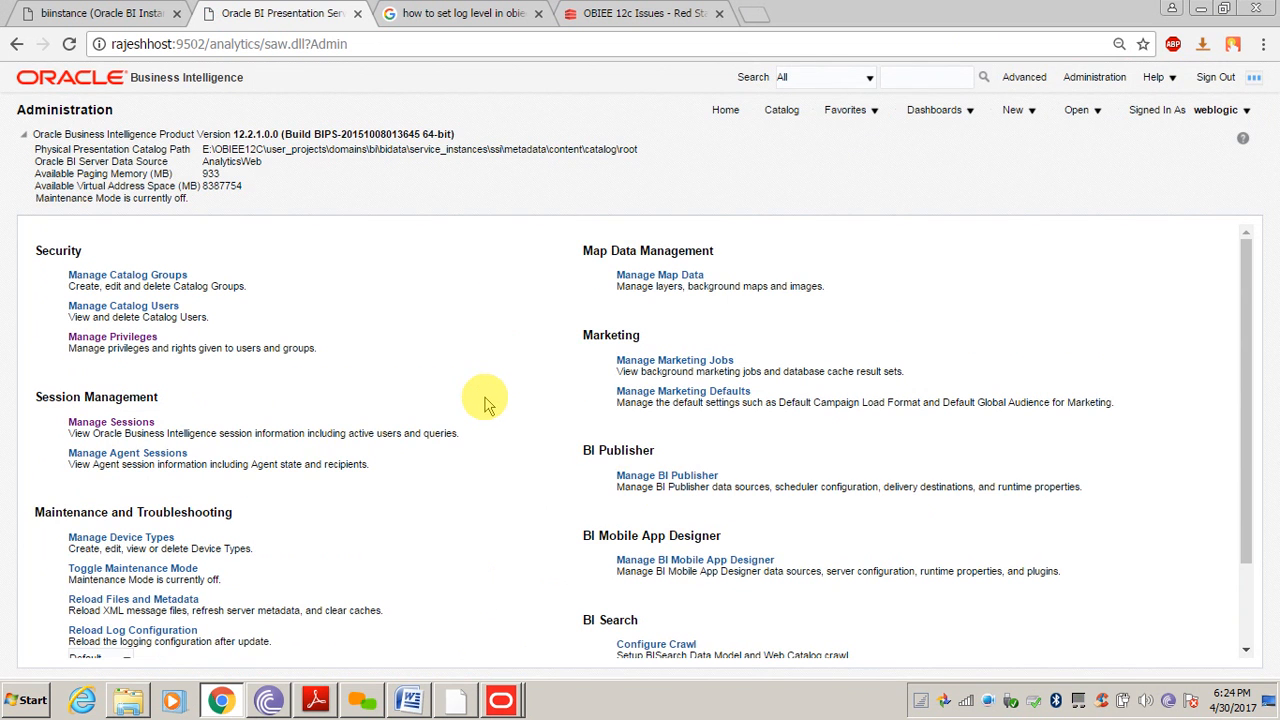
scroll(484, 402, "down", 2)
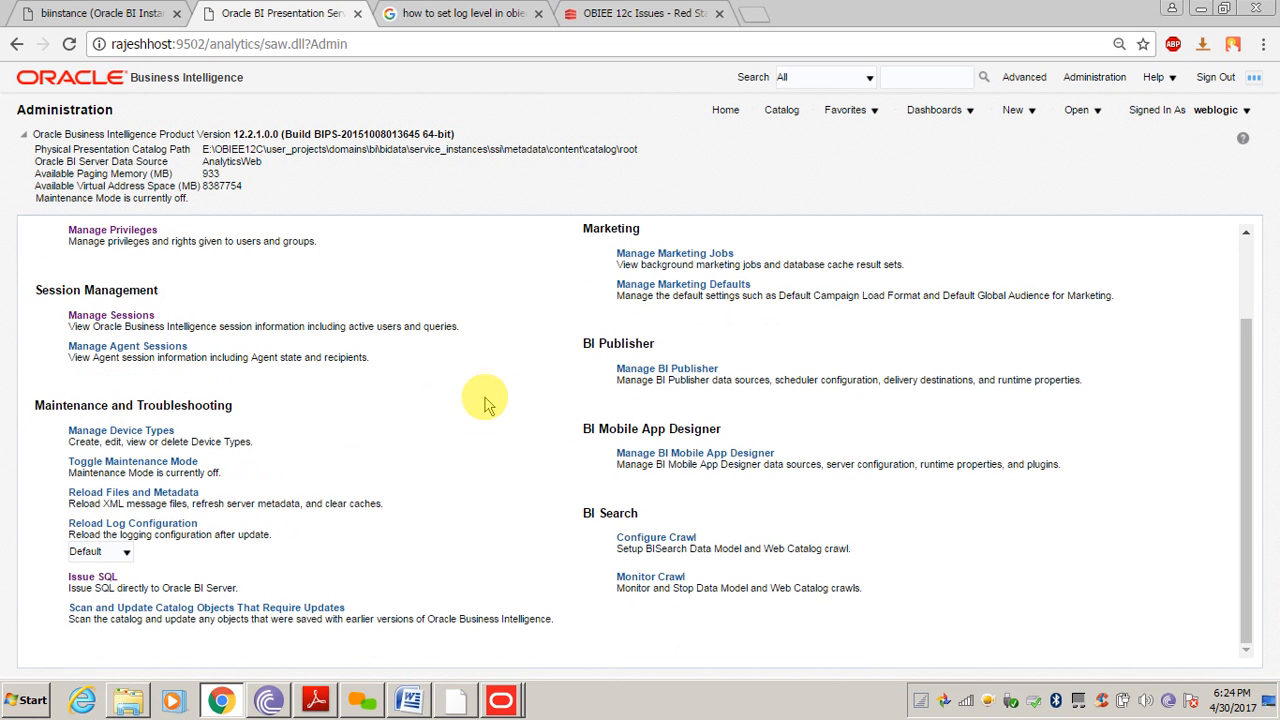
triple_click(287, 506)
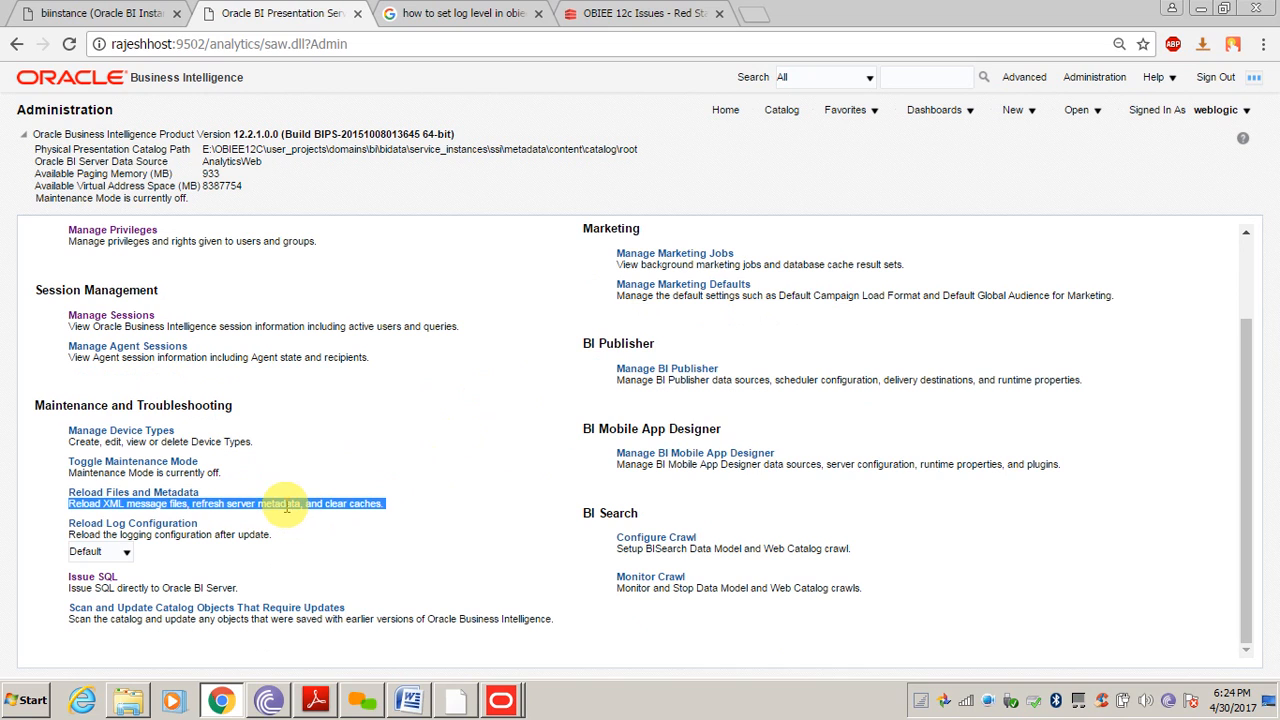
triple_click(257, 534)
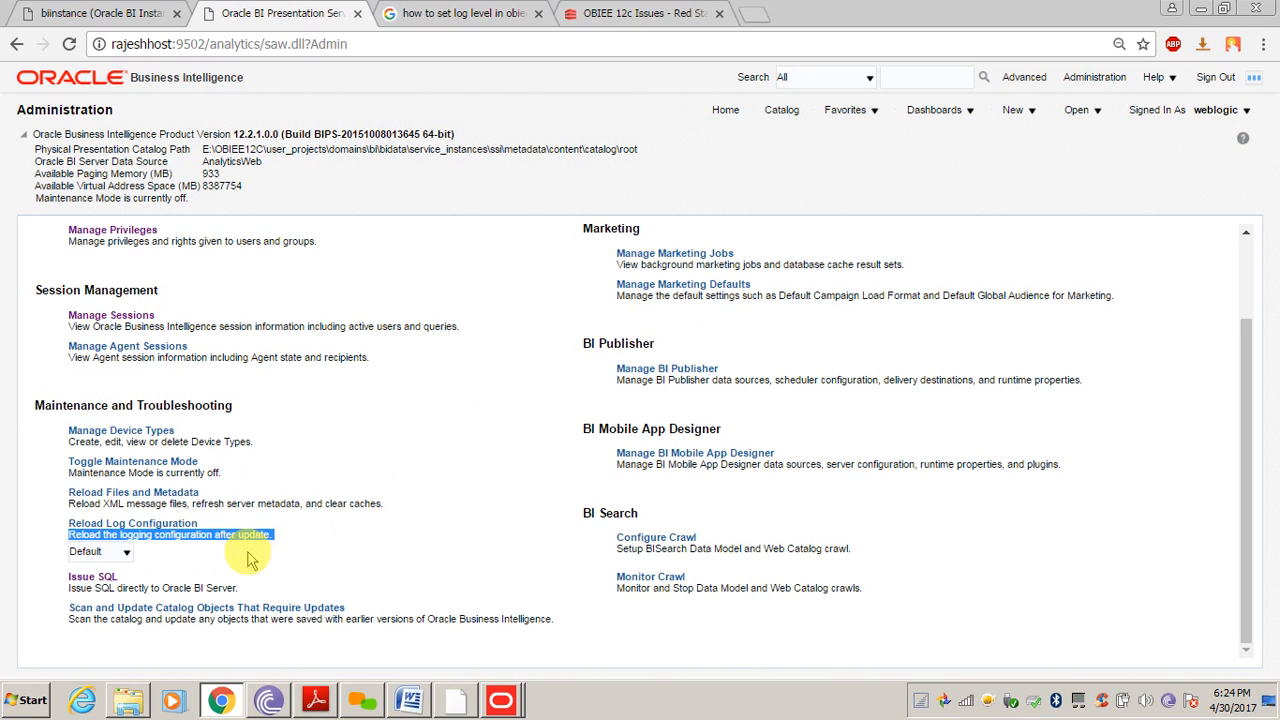
left_click(249, 556)
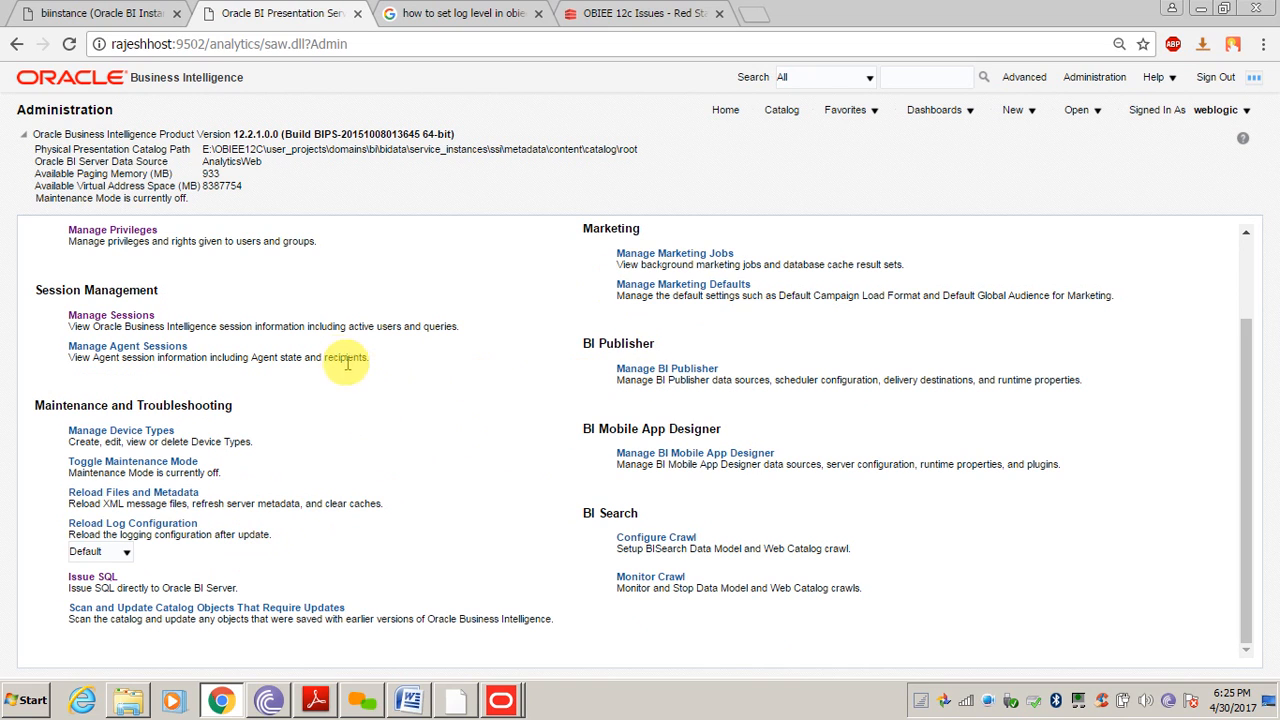
scroll(317, 353, "up", 1)
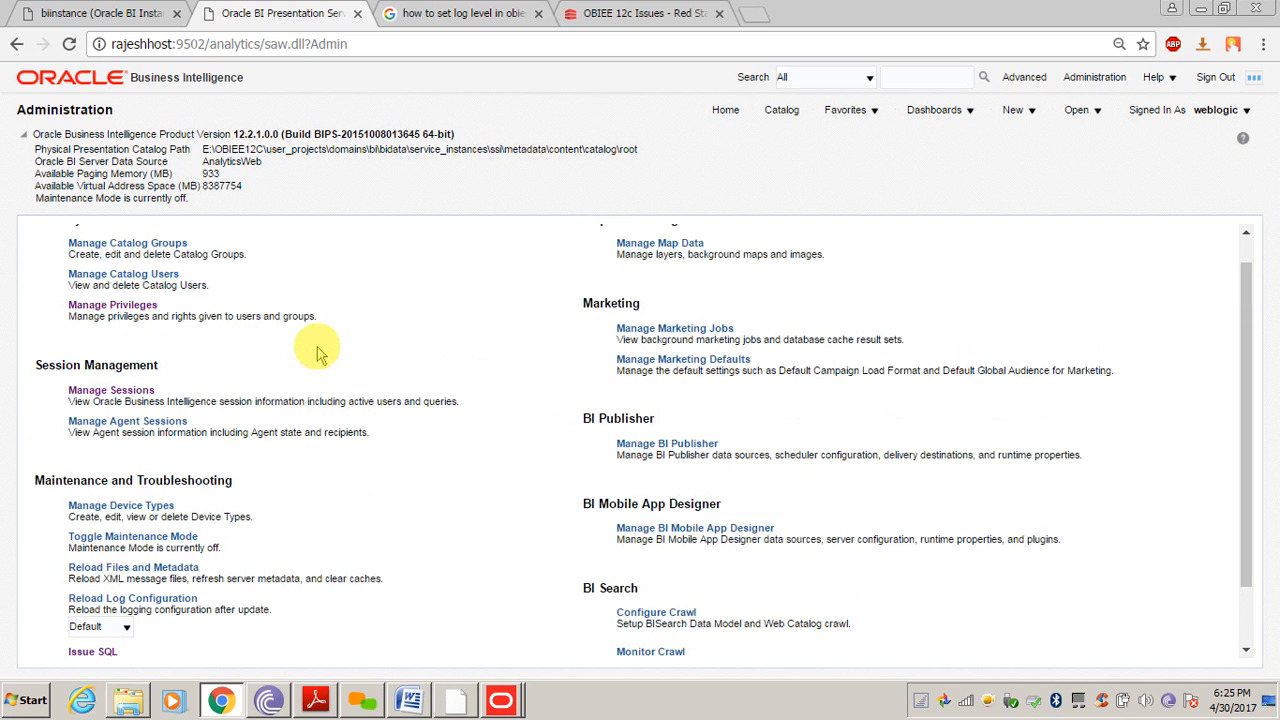
scroll(317, 353, "up", 1)
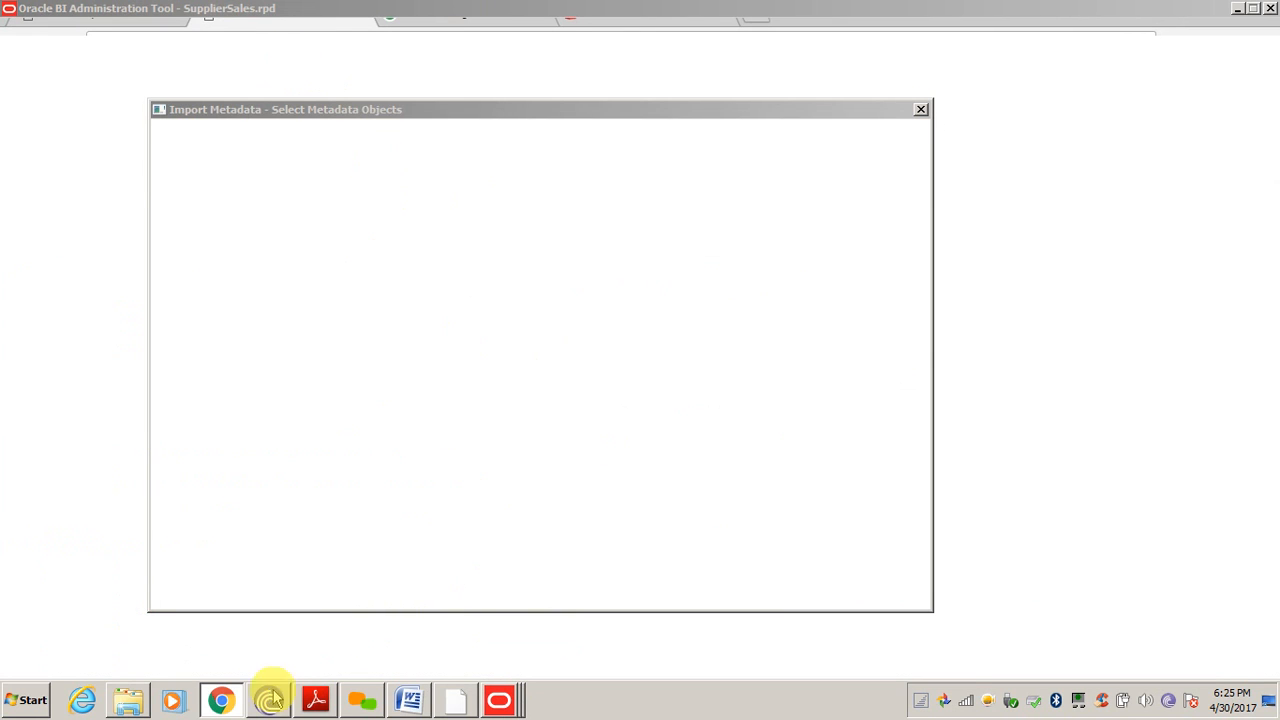
left_click(219, 704)
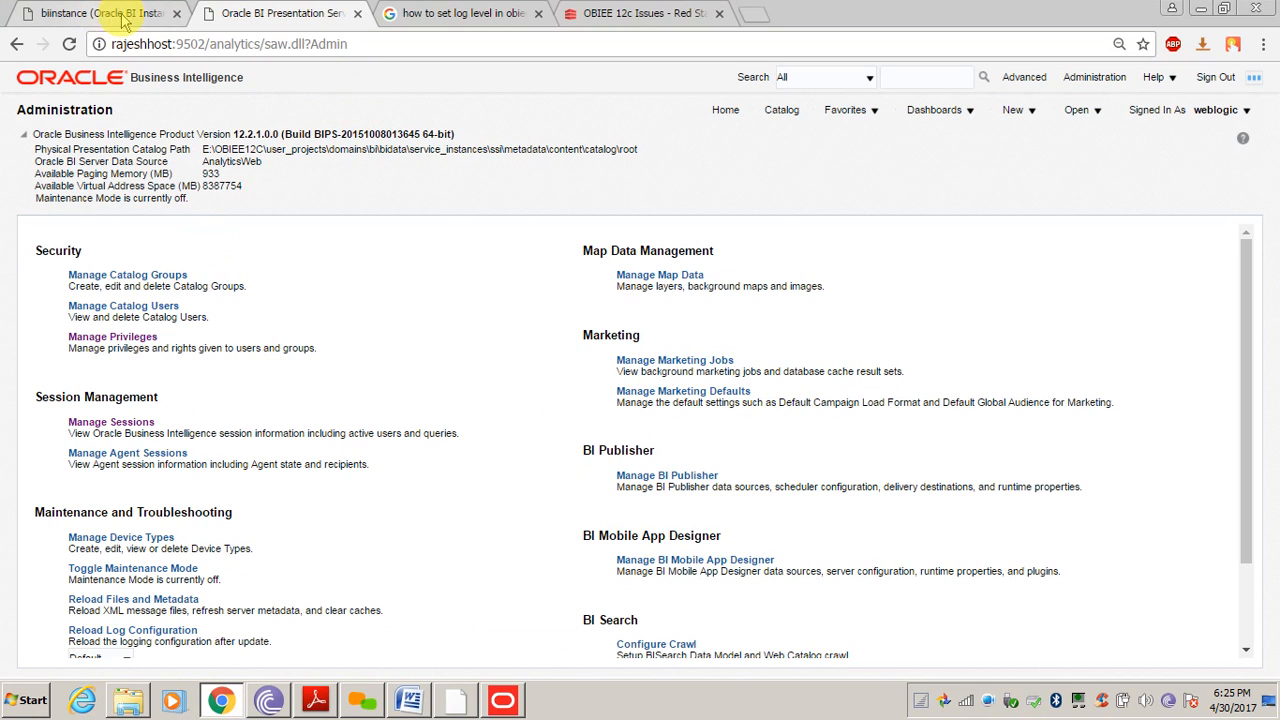
Close the biinstance and log level search tabs, returning to the BI Administration tab
left_click(176, 13)
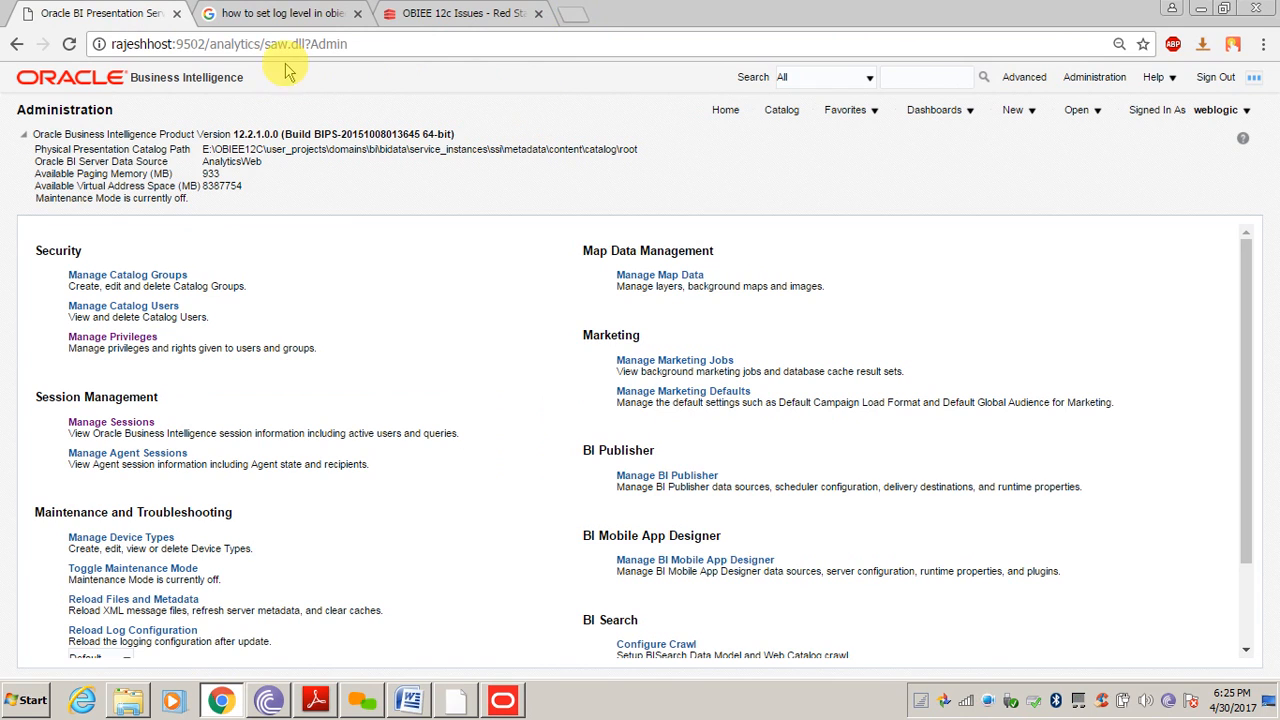
double_click(253, 44)
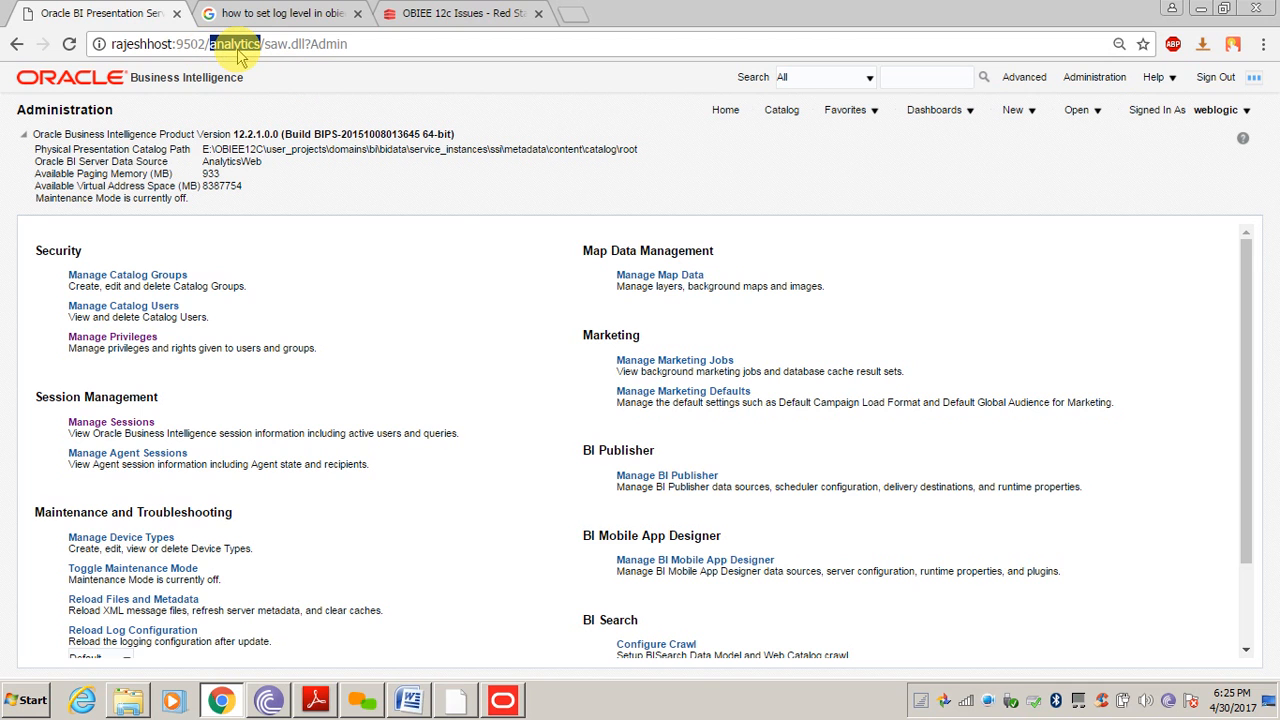
left_click(252, 18)
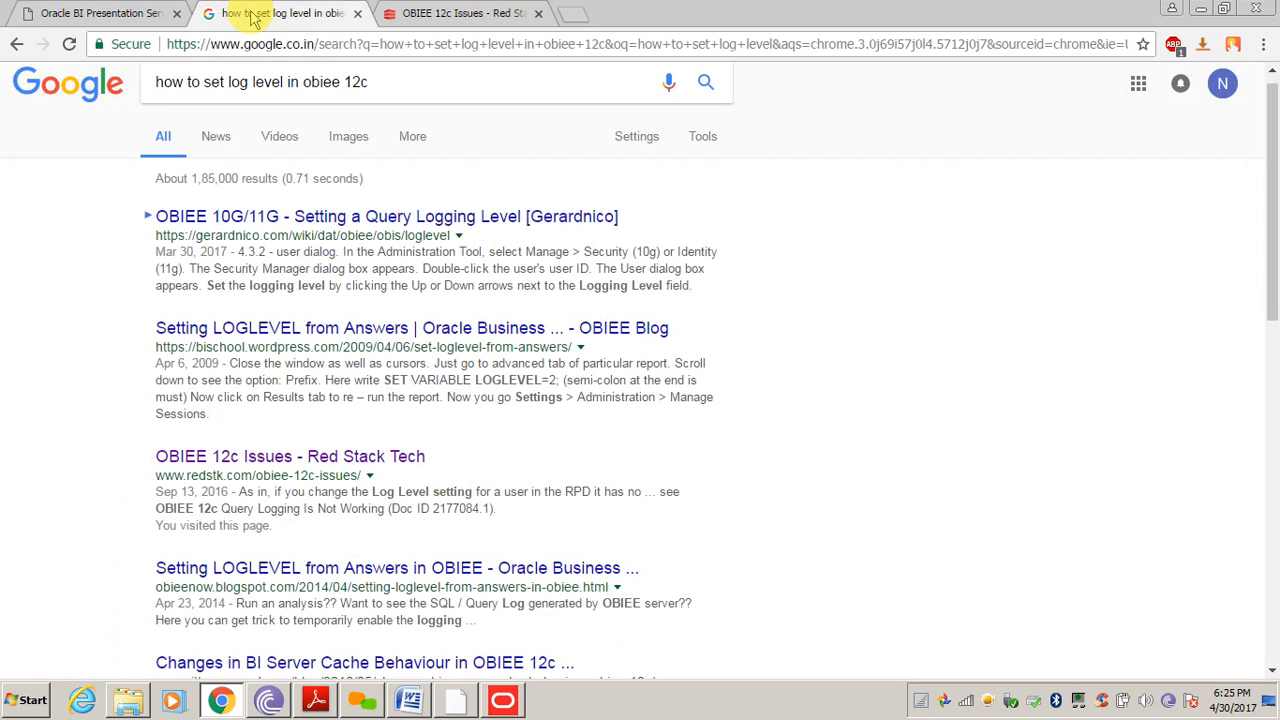
left_click(357, 13)
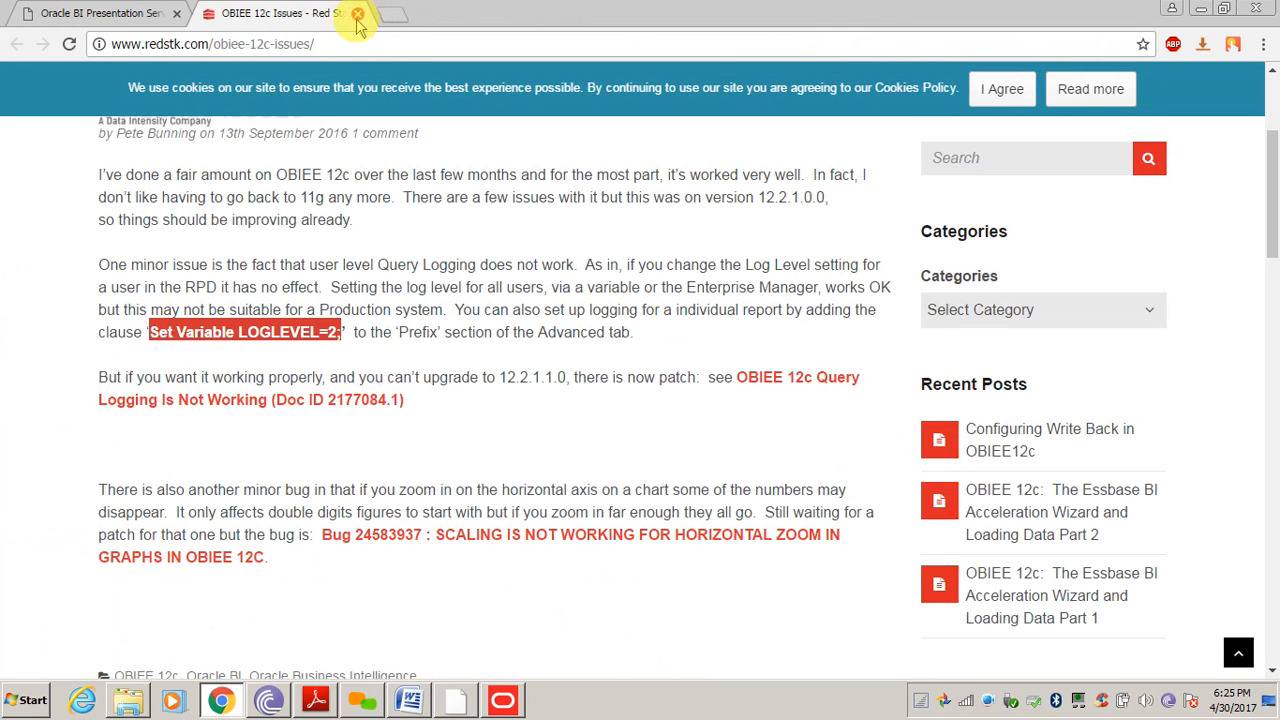
left_click(100, 13)
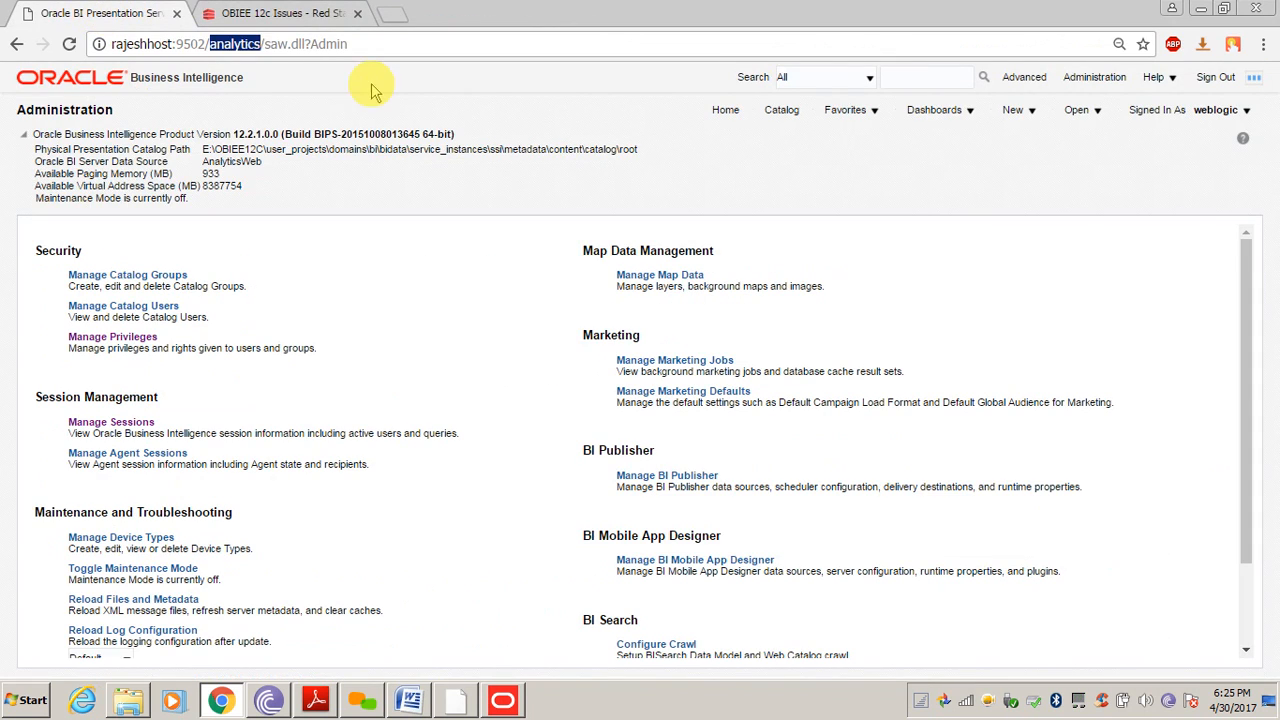
left_click(235, 44)
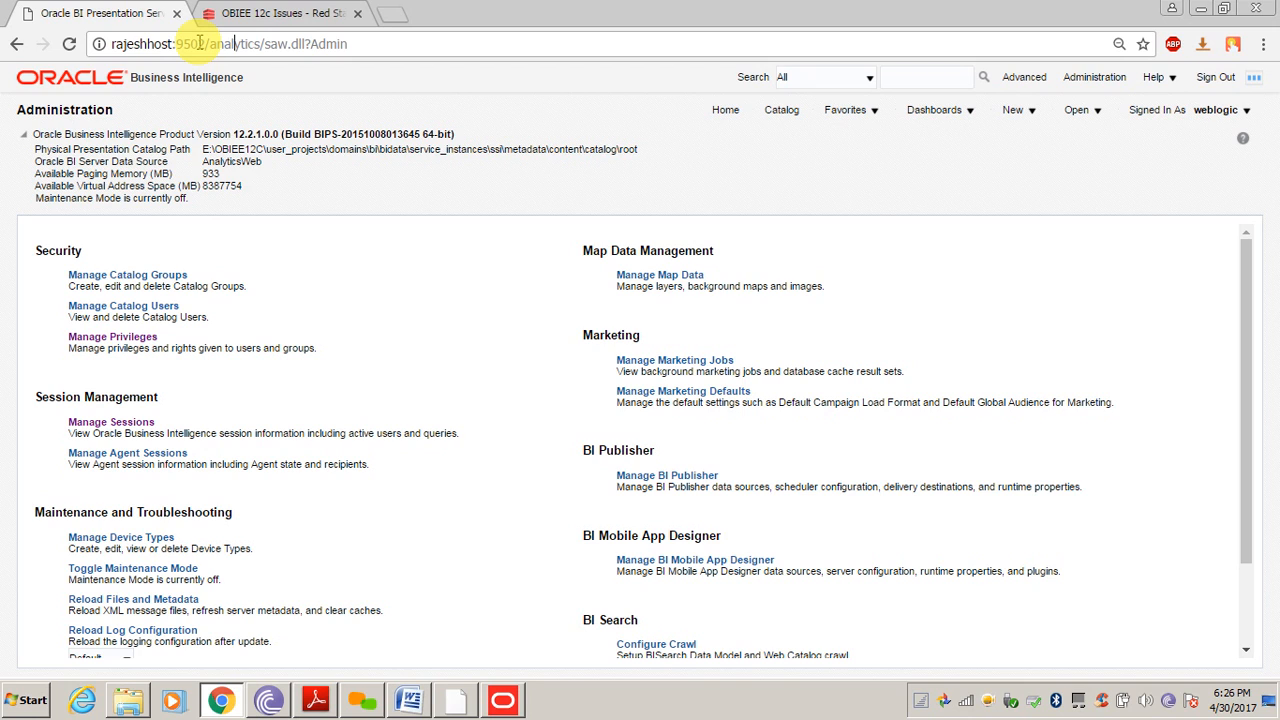
In a new tab, load the WebLogic console at rajeshhost:9500/console
left_click(393, 15)
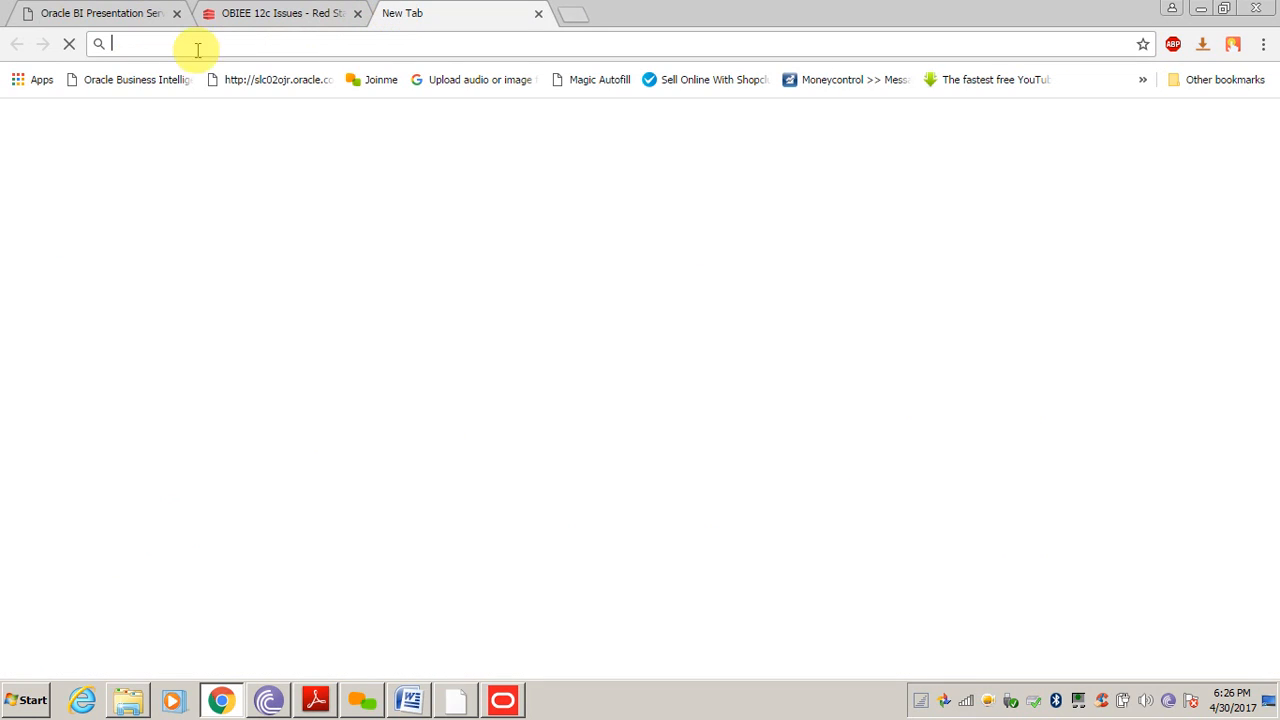
left_click(137, 80)
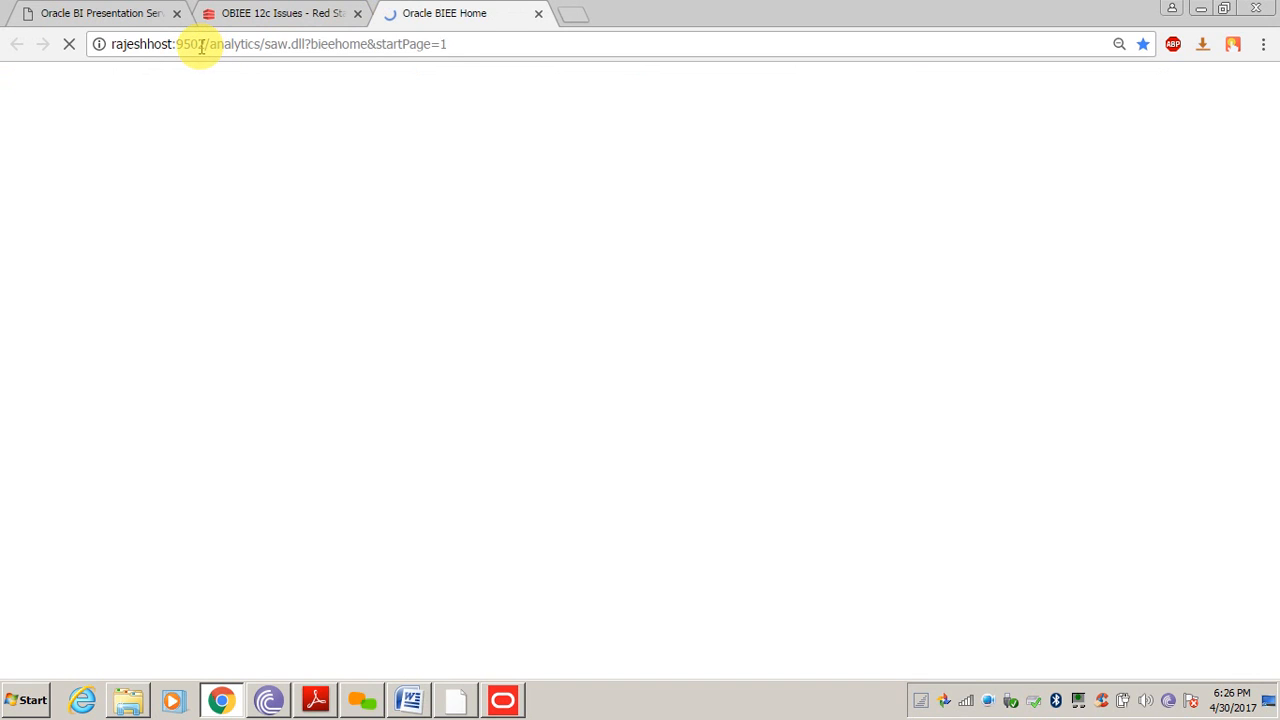
left_click_drag(198, 46, 544, 49)
type("00")
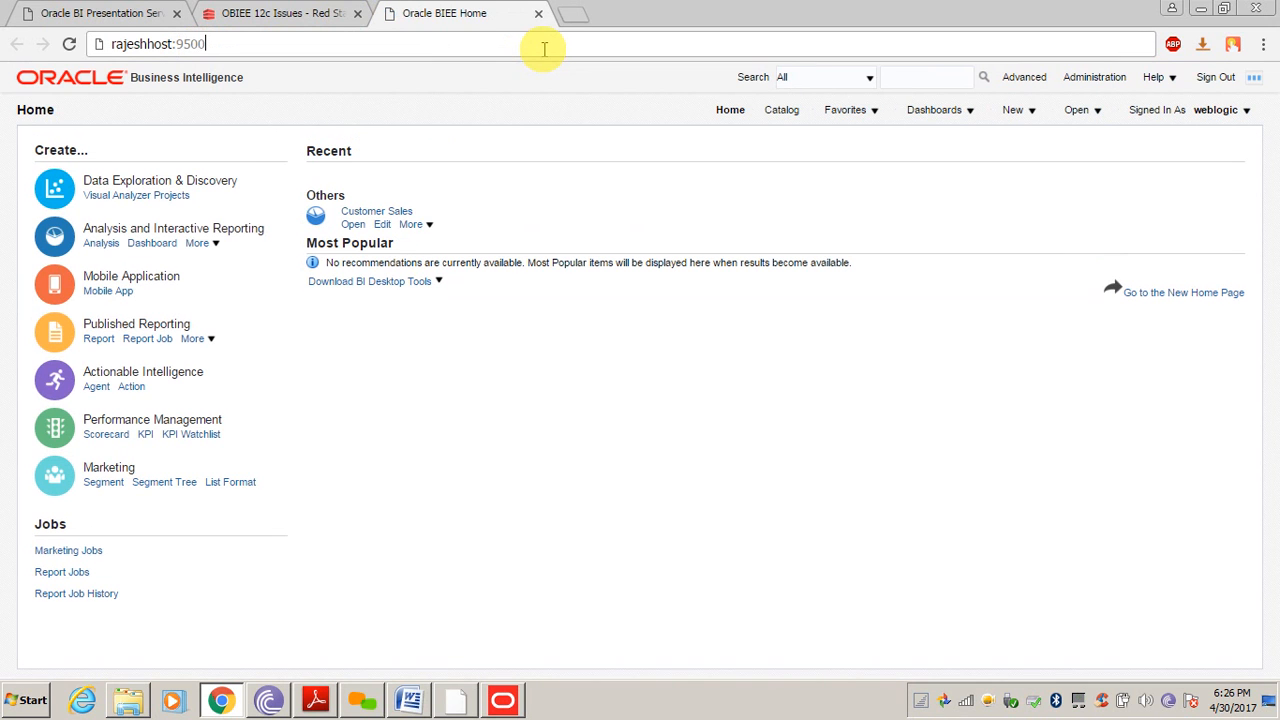
type("/console")
key("Return")
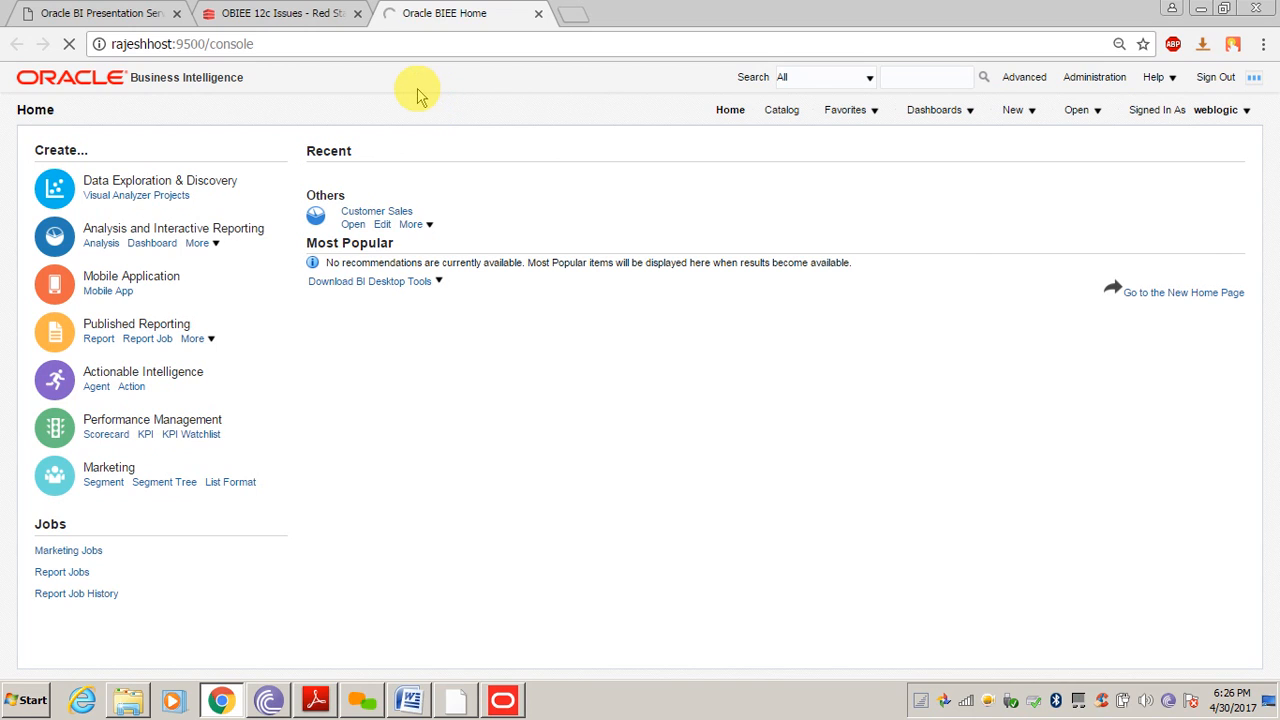
Start another tab with the address rajeshhost:9500/em
left_click(312, 42)
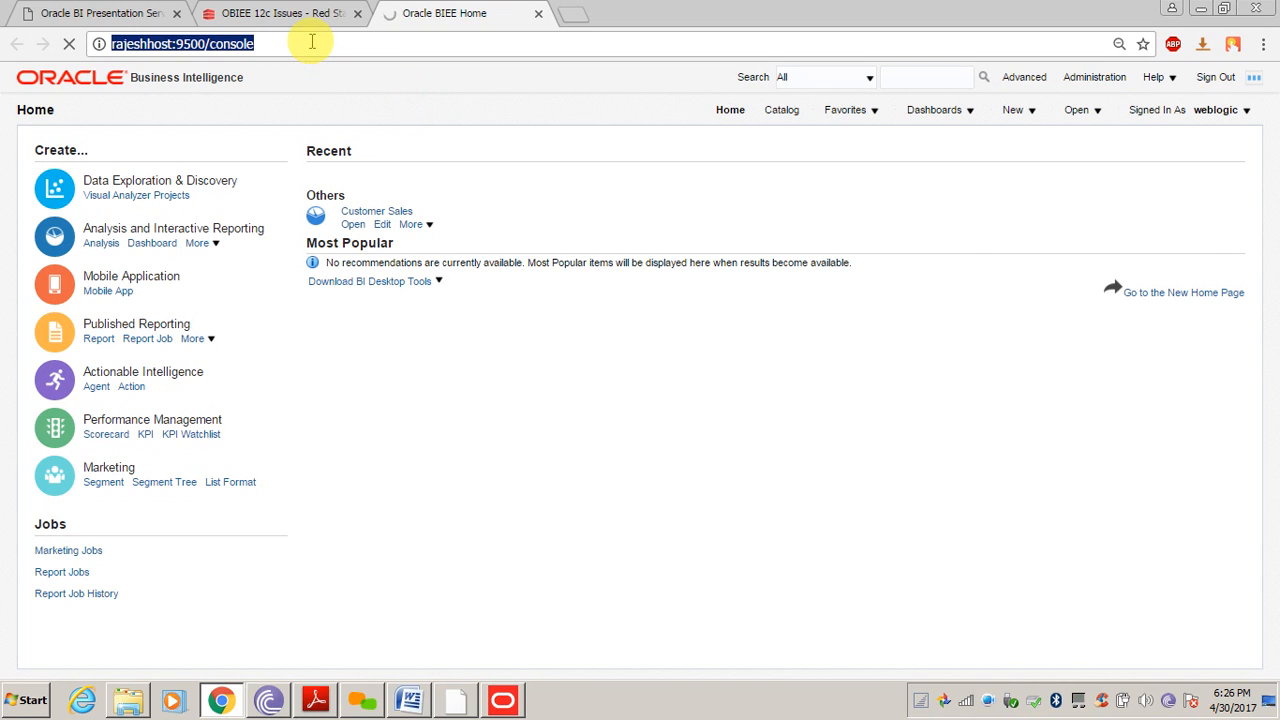
left_click(573, 14)
type("http://rajeshhost:9500/console")
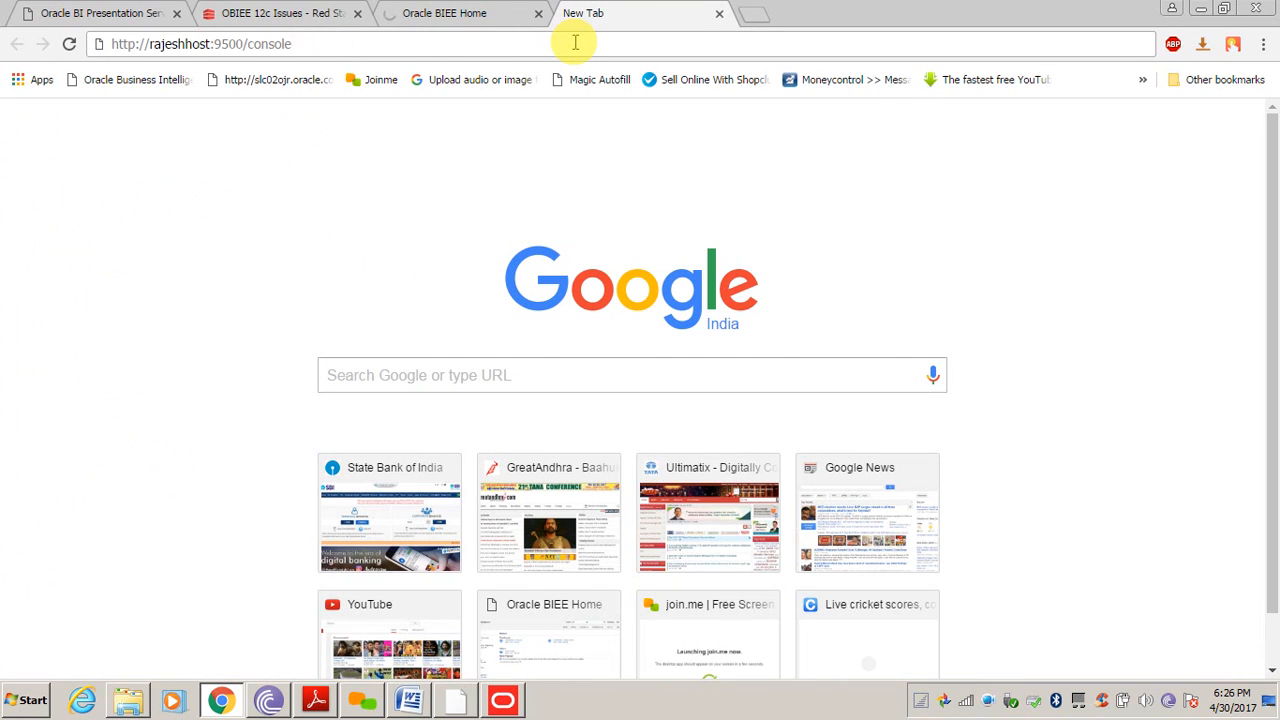
key("BackSpace")
key("BackSpace")
key("BackSpace")
key("BackSpace")
key("BackSpace")
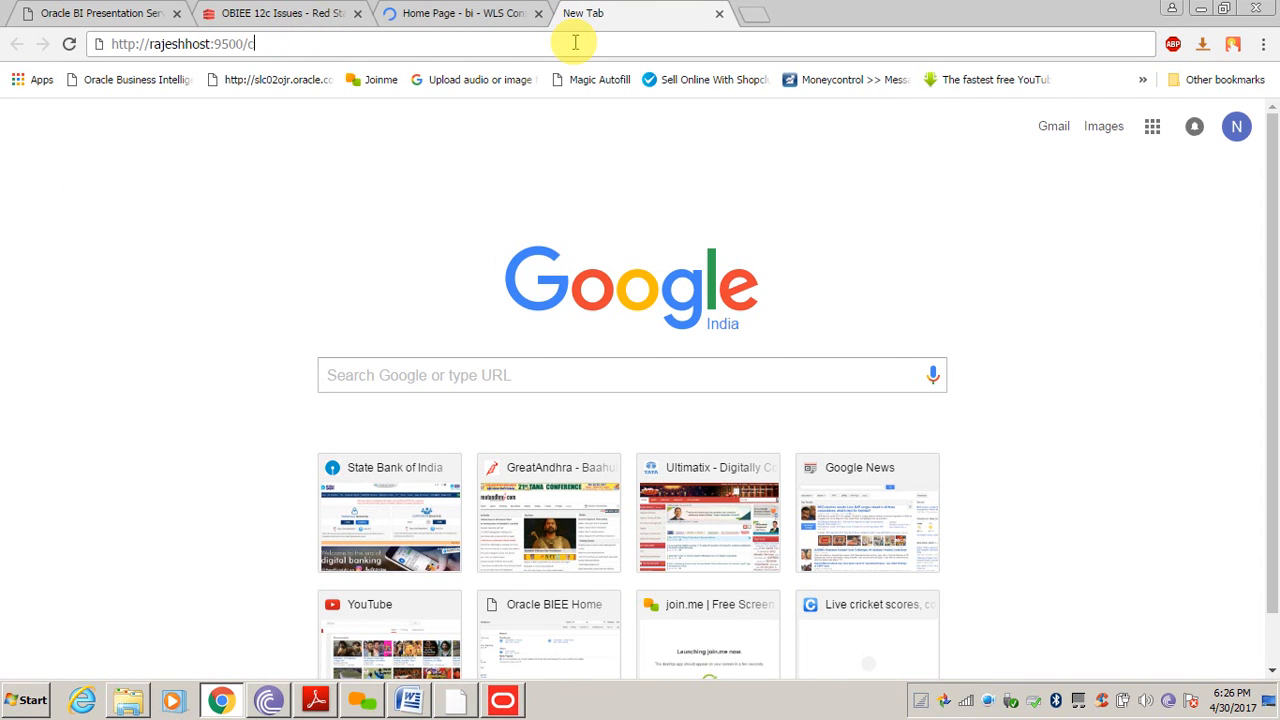
type("em")
Check the Summary of Servers: AdminServer on 9500 and bi_server1 on 9502, both running
left_click(443, 14)
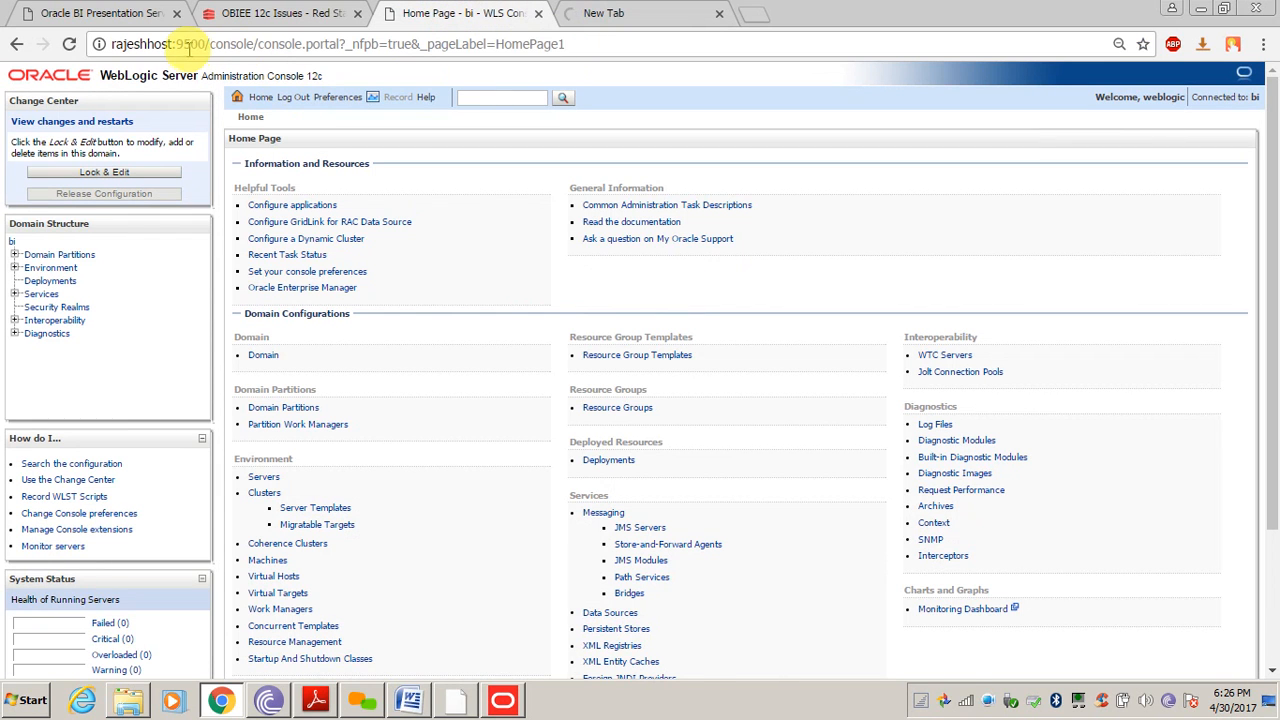
double_click(191, 45)
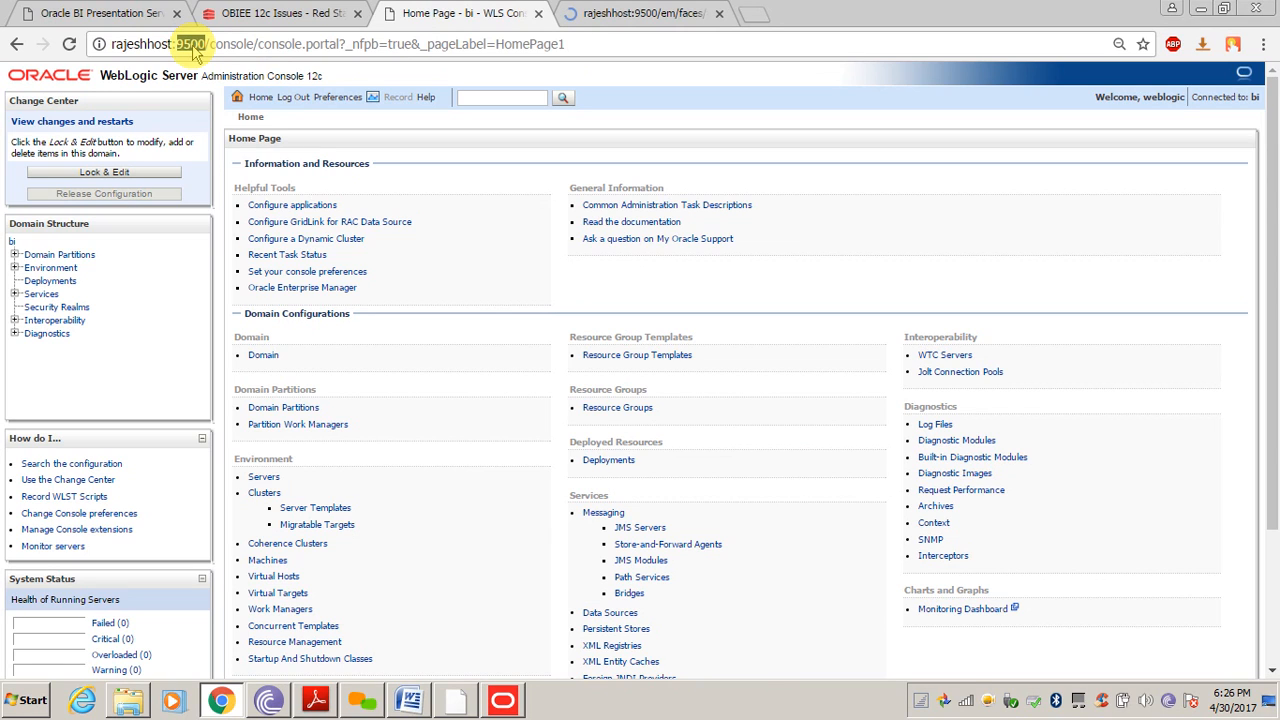
left_click(694, 100)
left_click(651, 120)
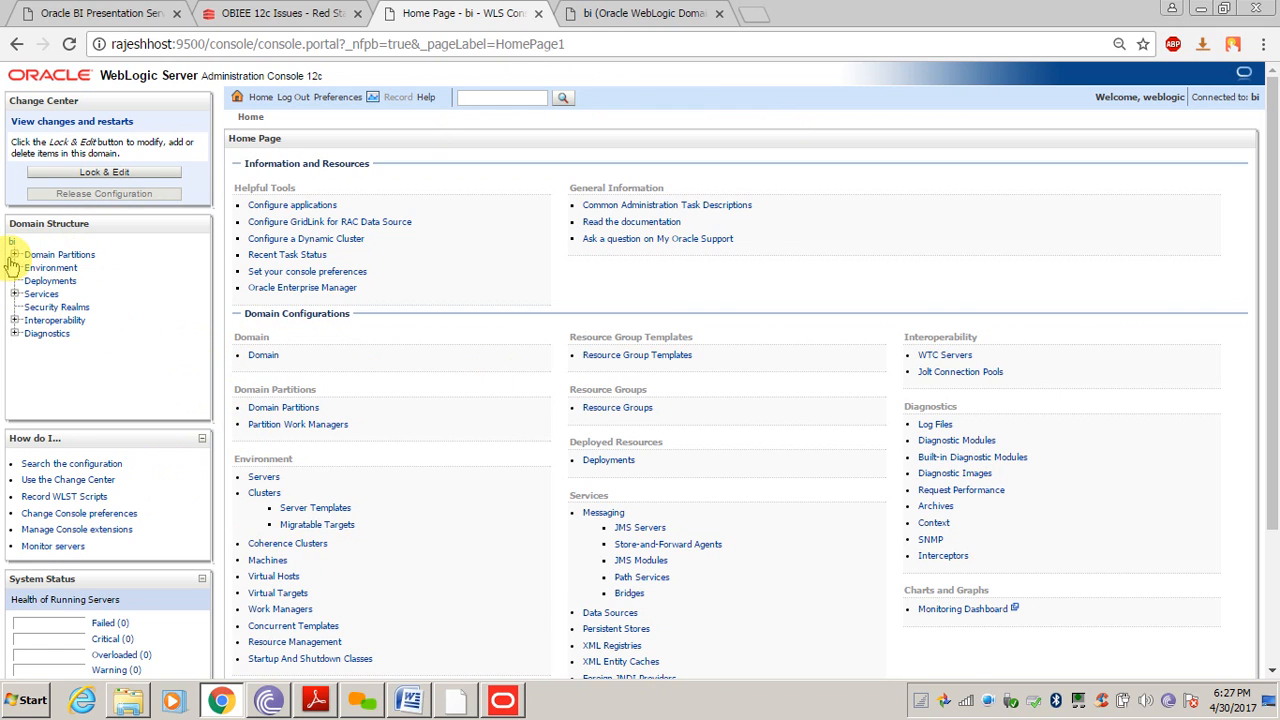
left_click(262, 480)
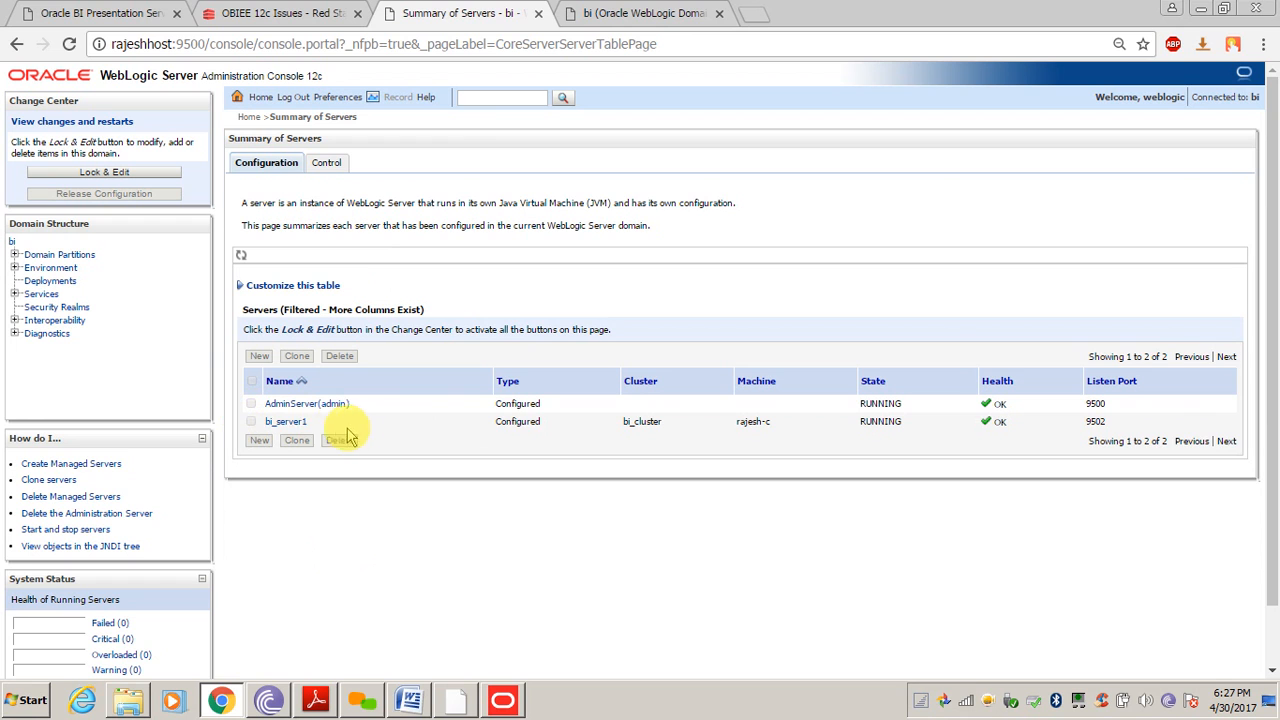
left_click(622, 14)
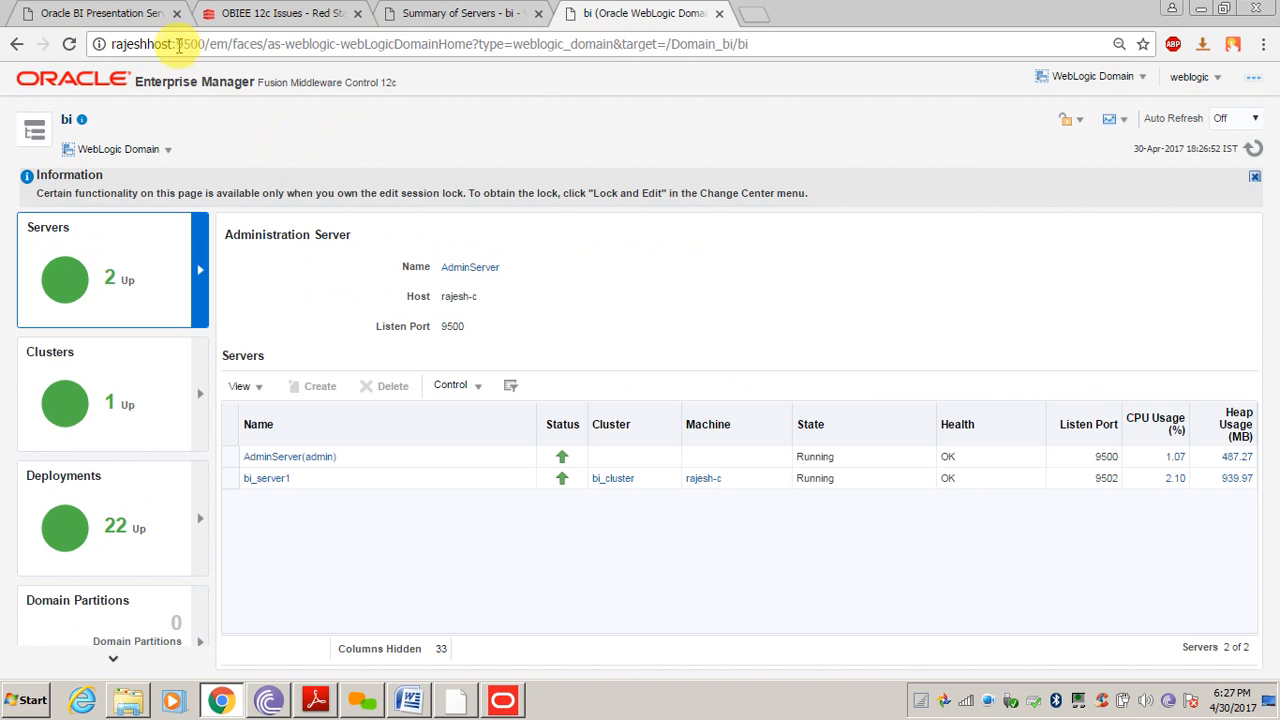
Expand Business Intelligence in Target Navigation and open the biinstance instance overview
left_click(230, 46)
left_click(343, 150)
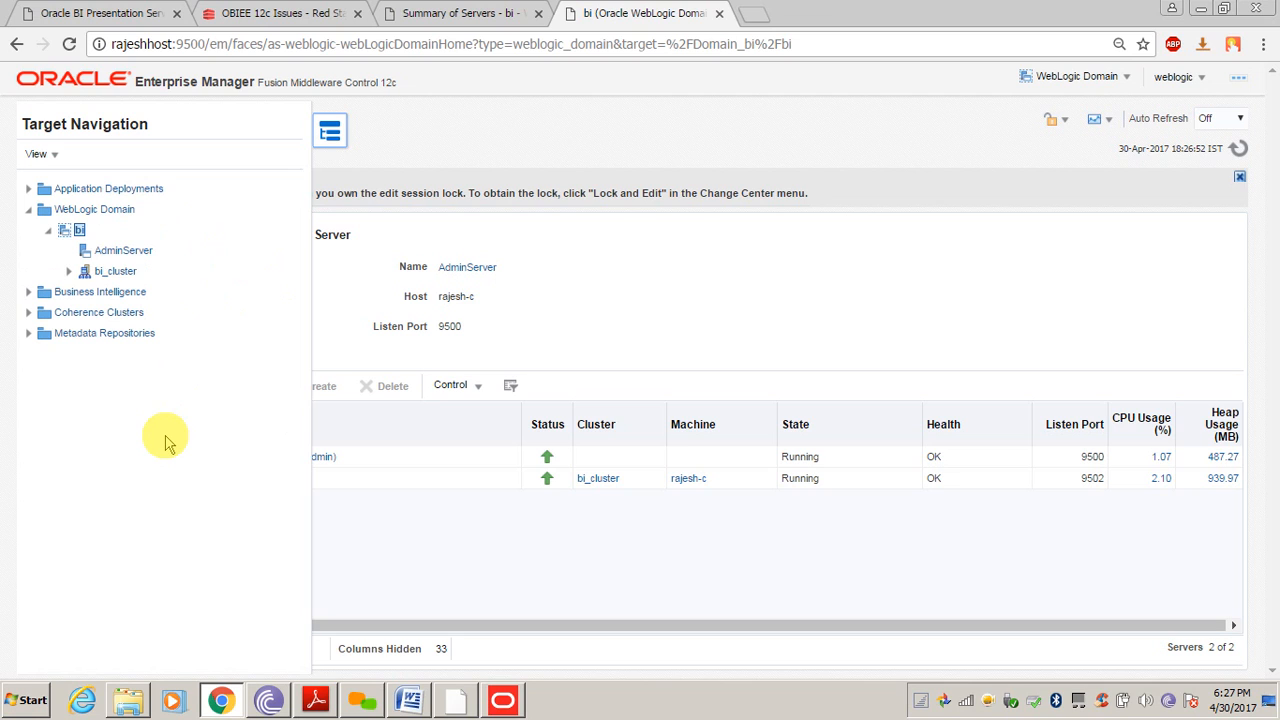
left_click(83, 411)
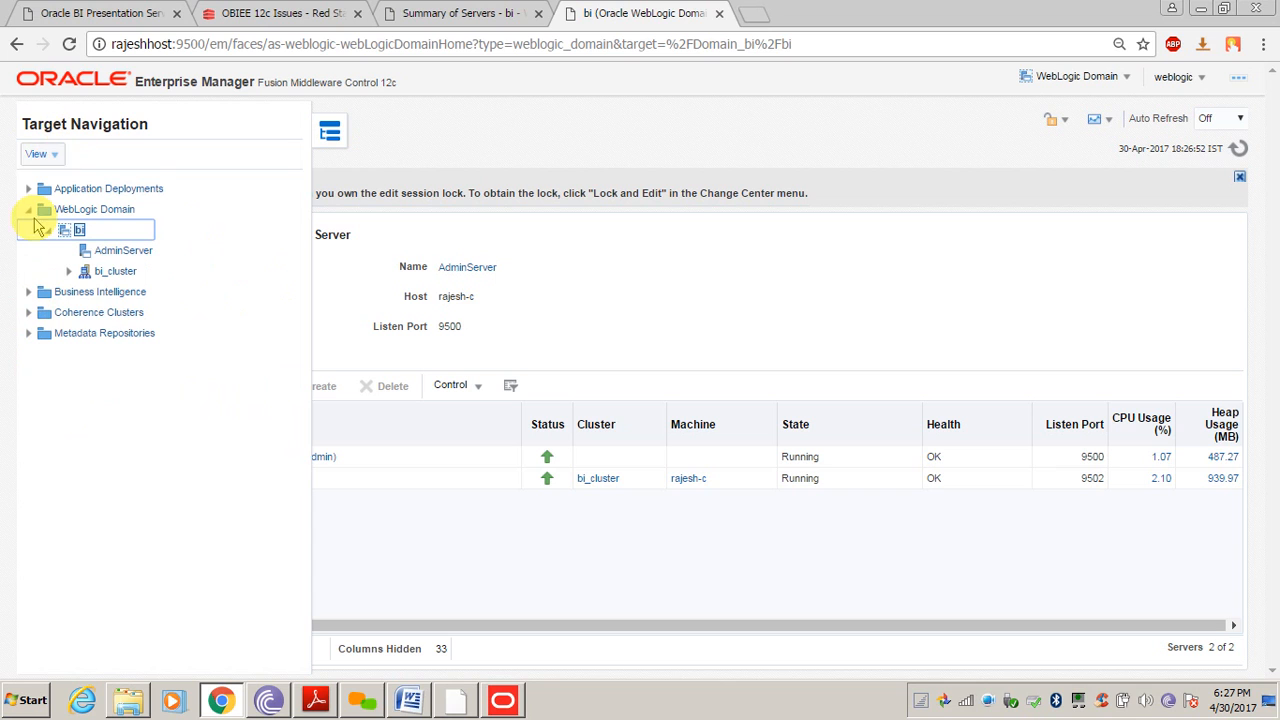
left_click(25, 293)
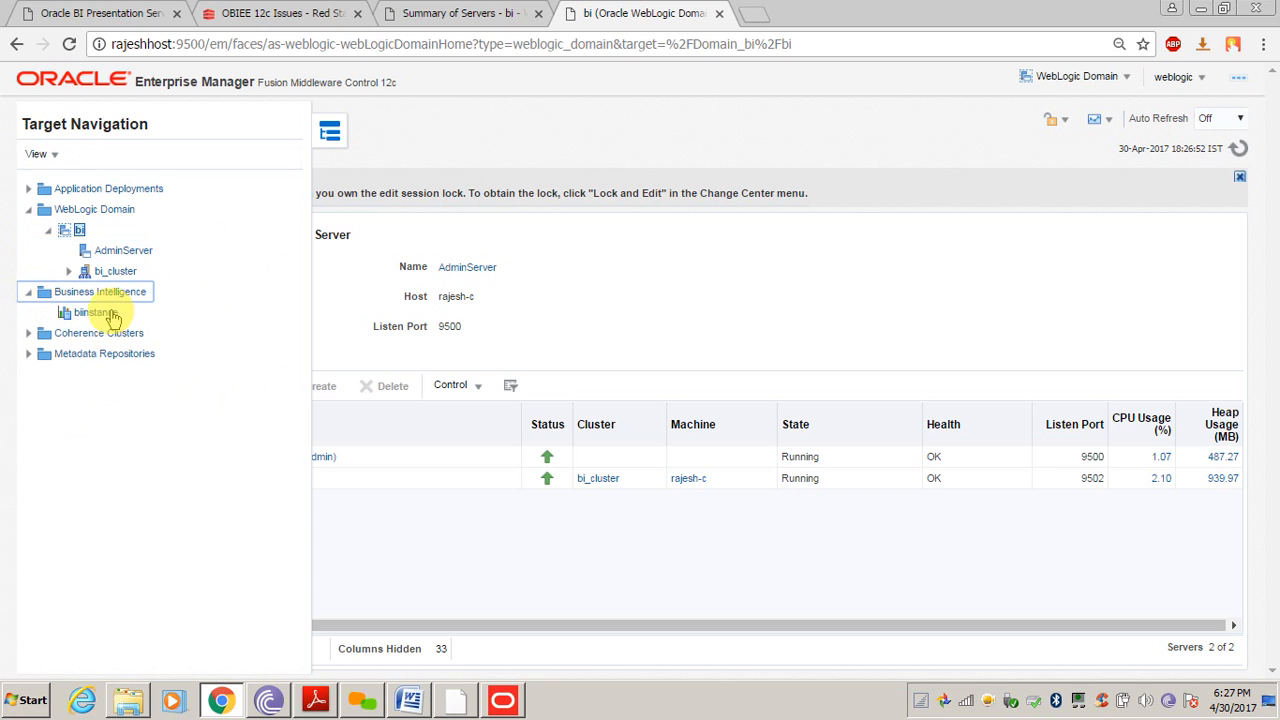
left_click(90, 315)
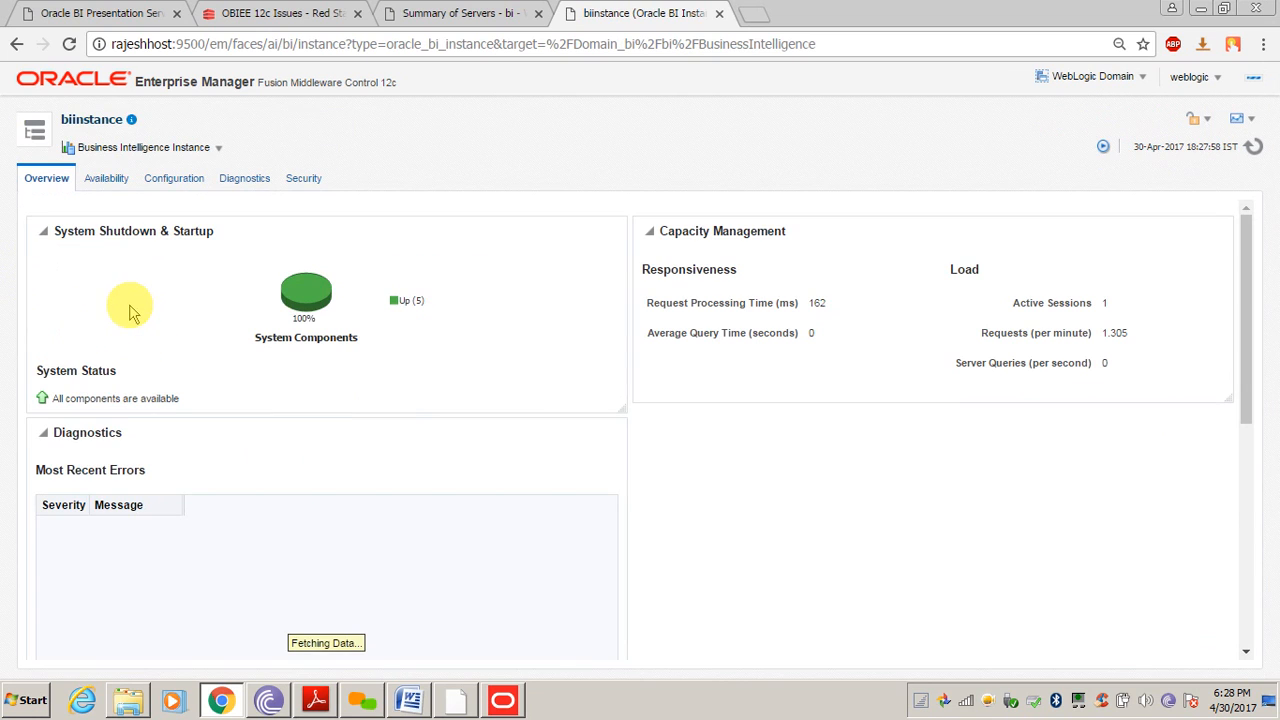
left_click(36, 135)
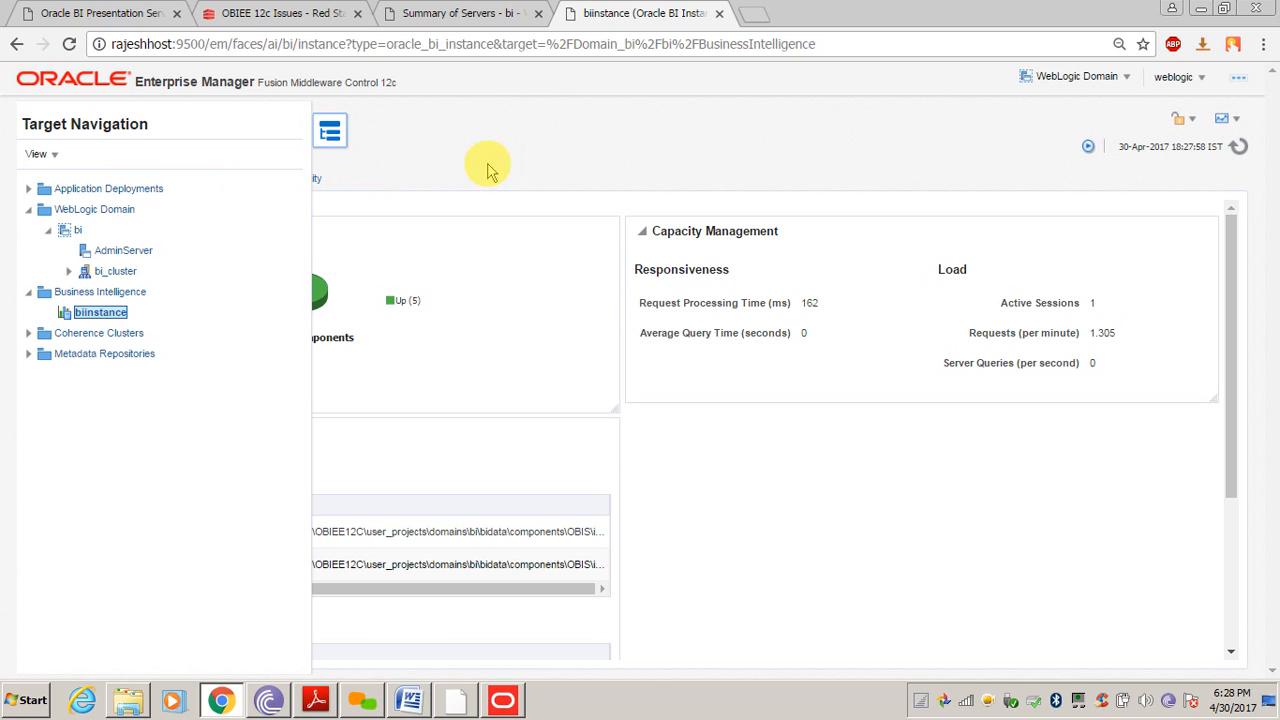
left_click(330, 132)
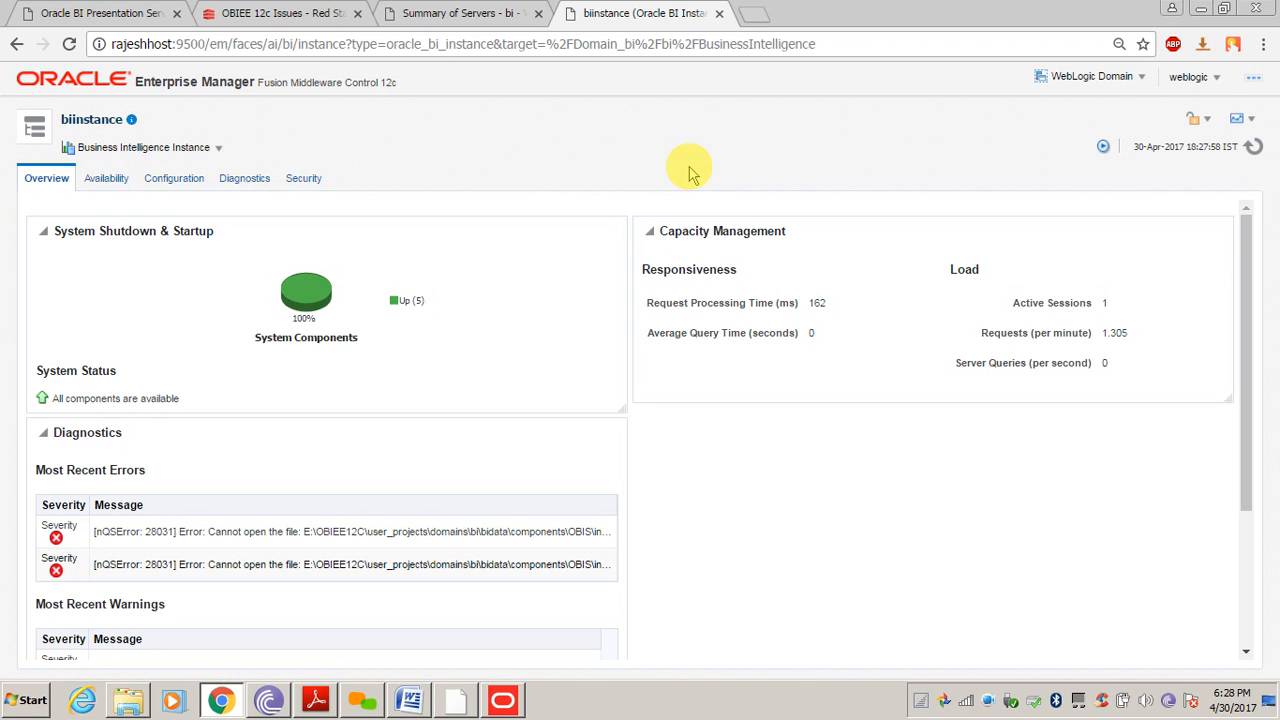
Look over the WebLogic Domain and signed-in user menus without choosing anything
left_click(1106, 91)
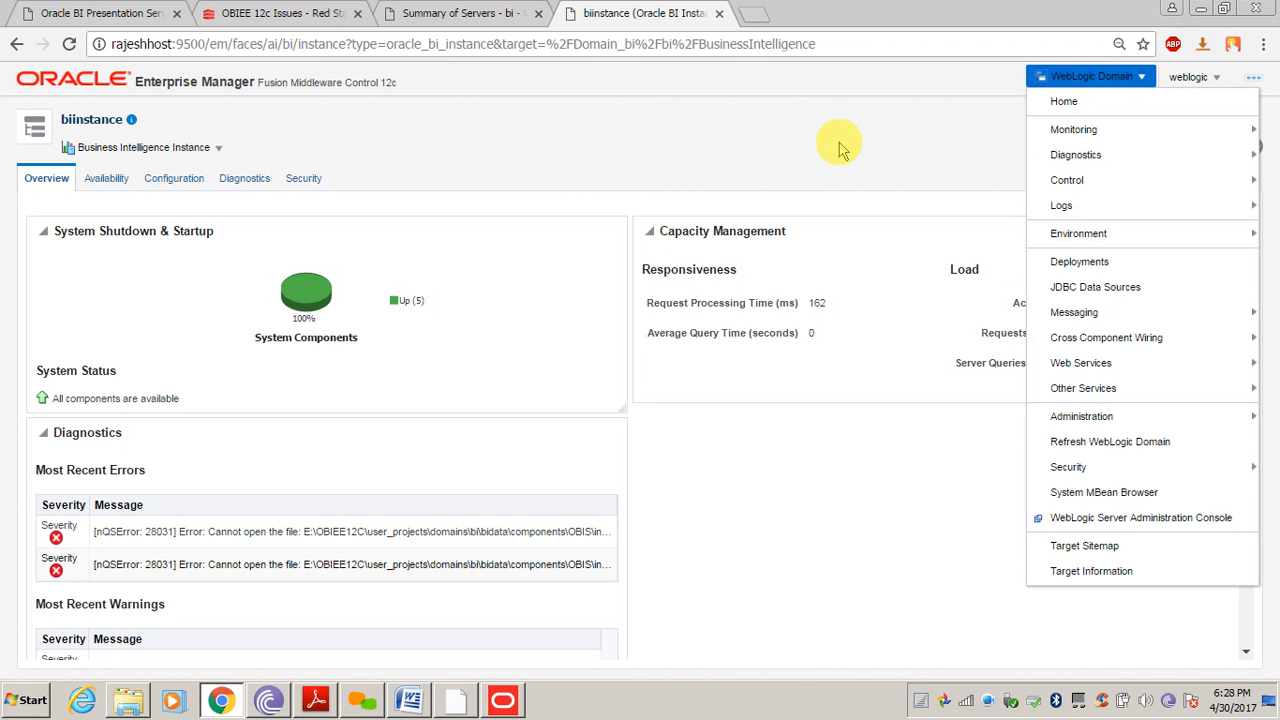
left_click(748, 160)
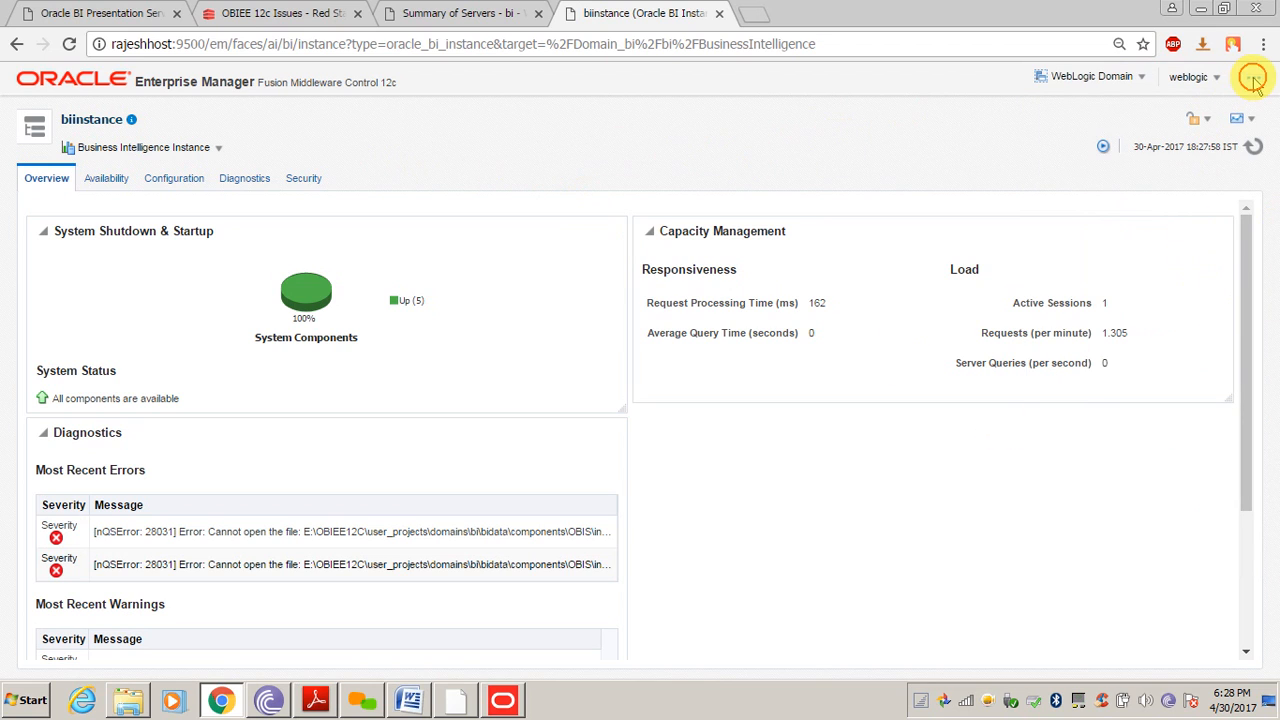
left_click(1210, 79)
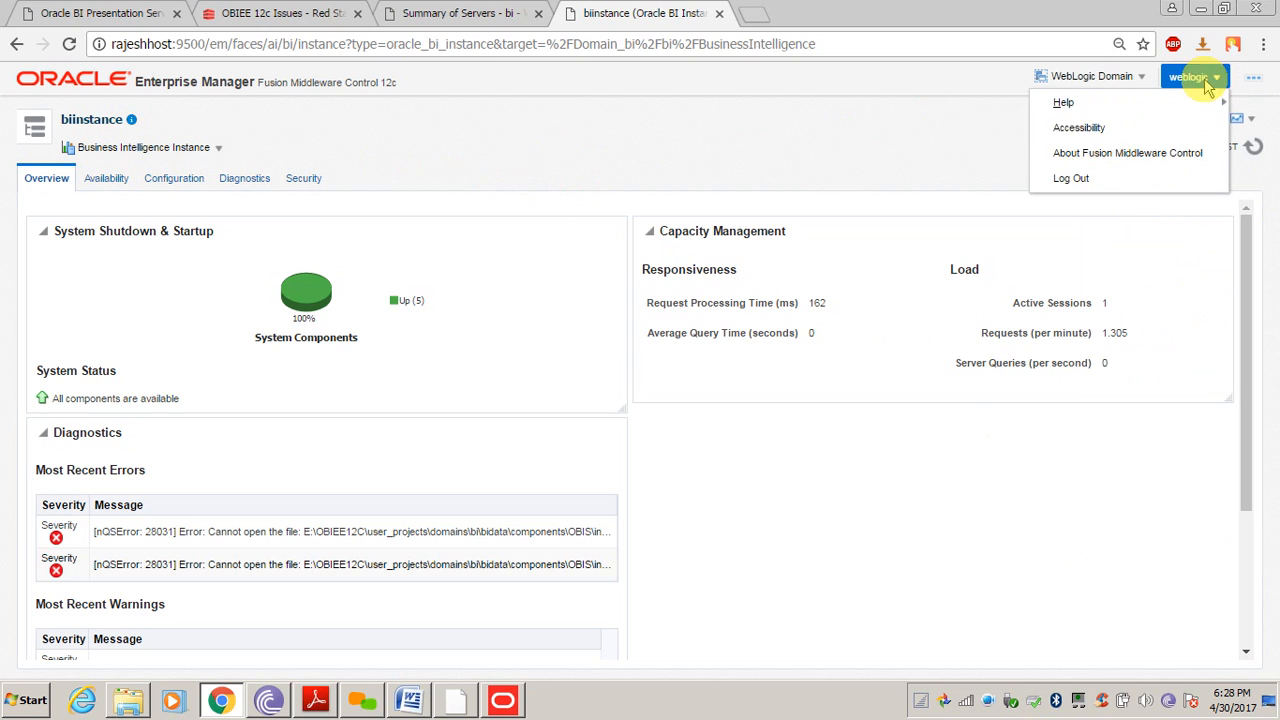
left_click(791, 134)
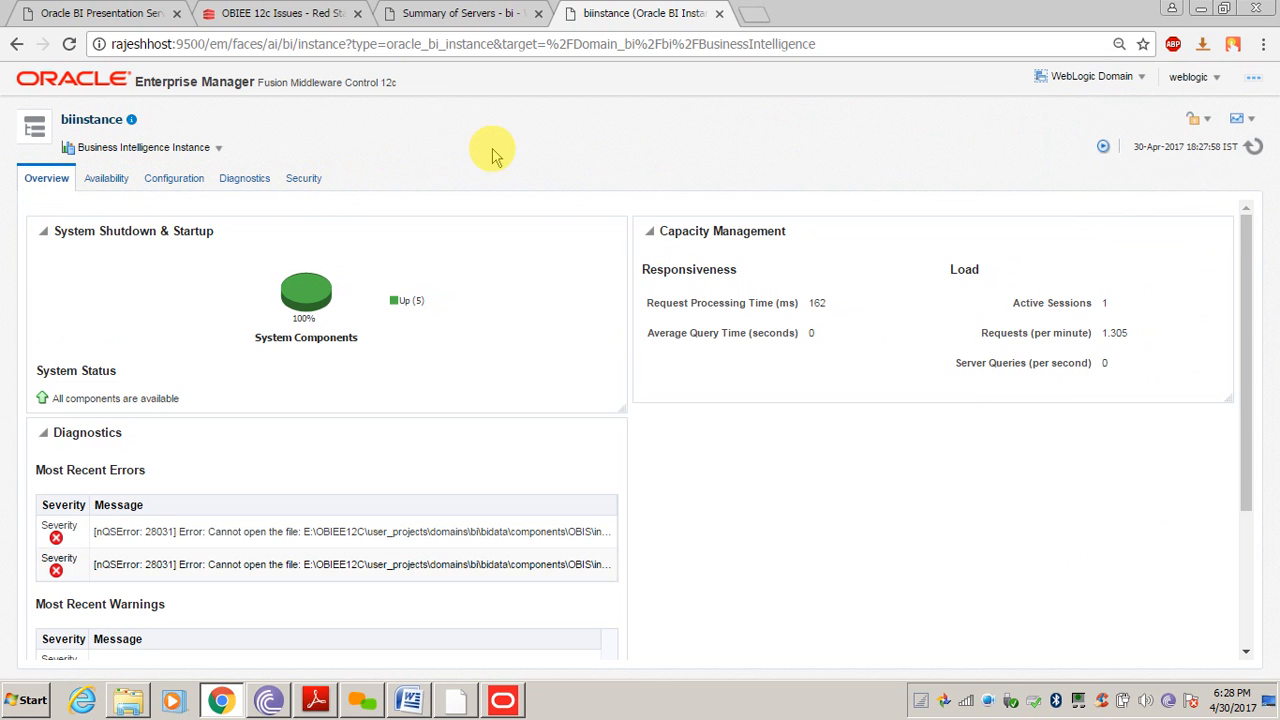
Highlight 'console' in the WebLogic server summary page's address
left_click(458, 13)
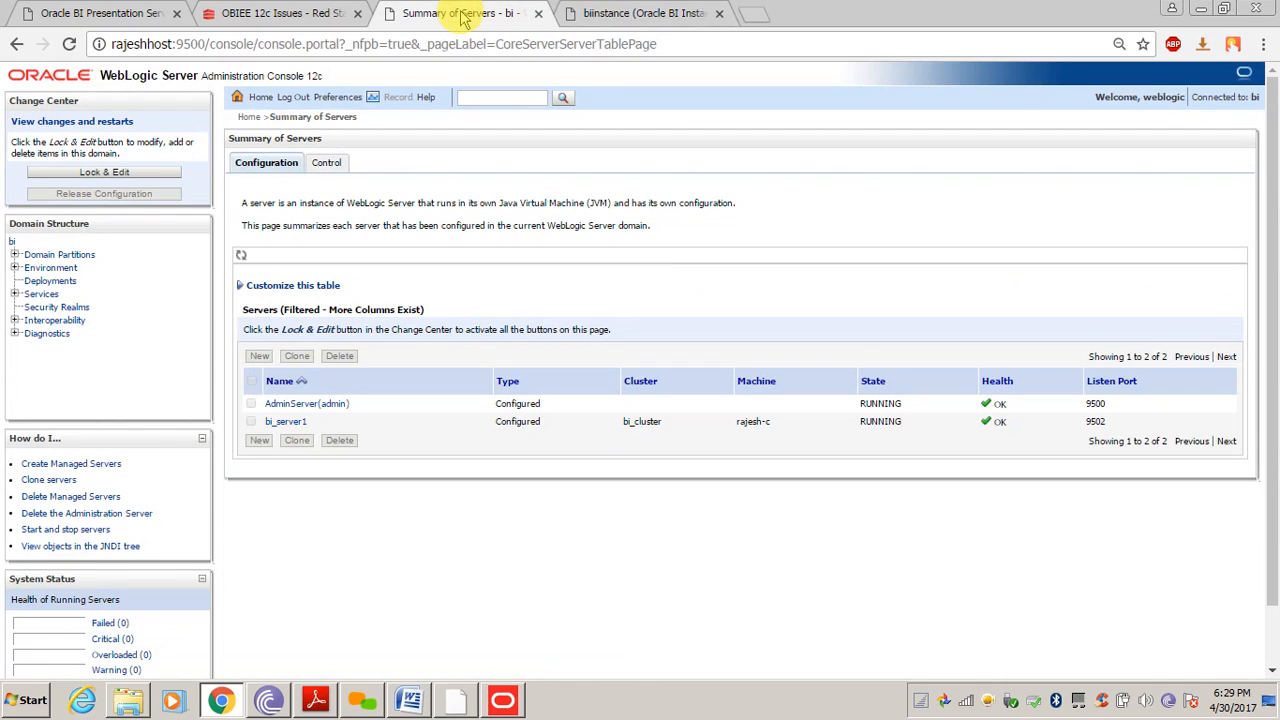
left_click(100, 13)
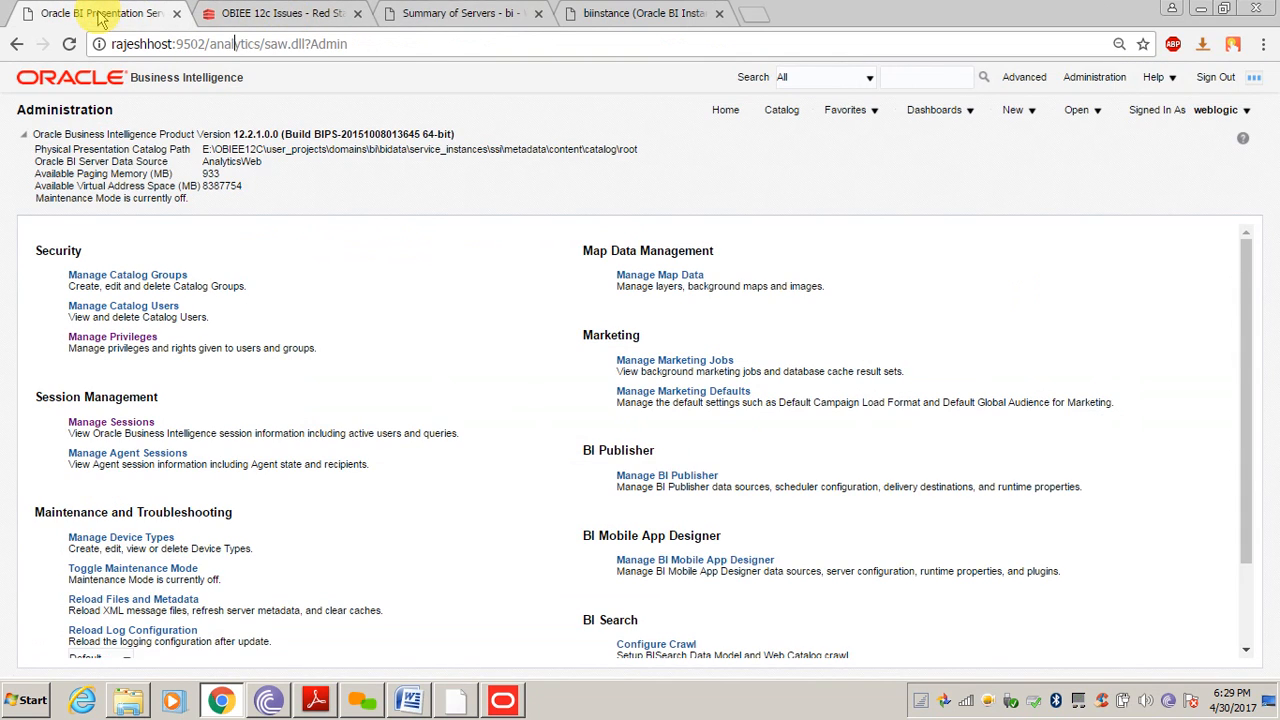
left_click(443, 13)
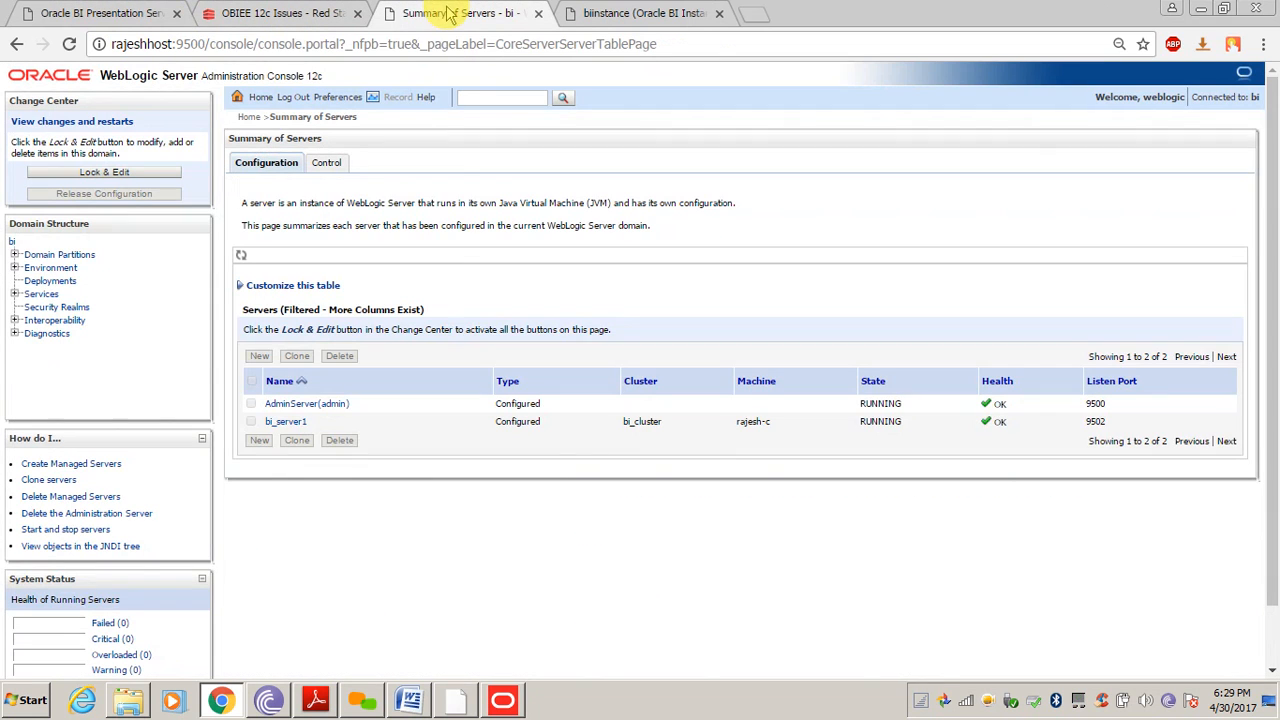
left_click(240, 44)
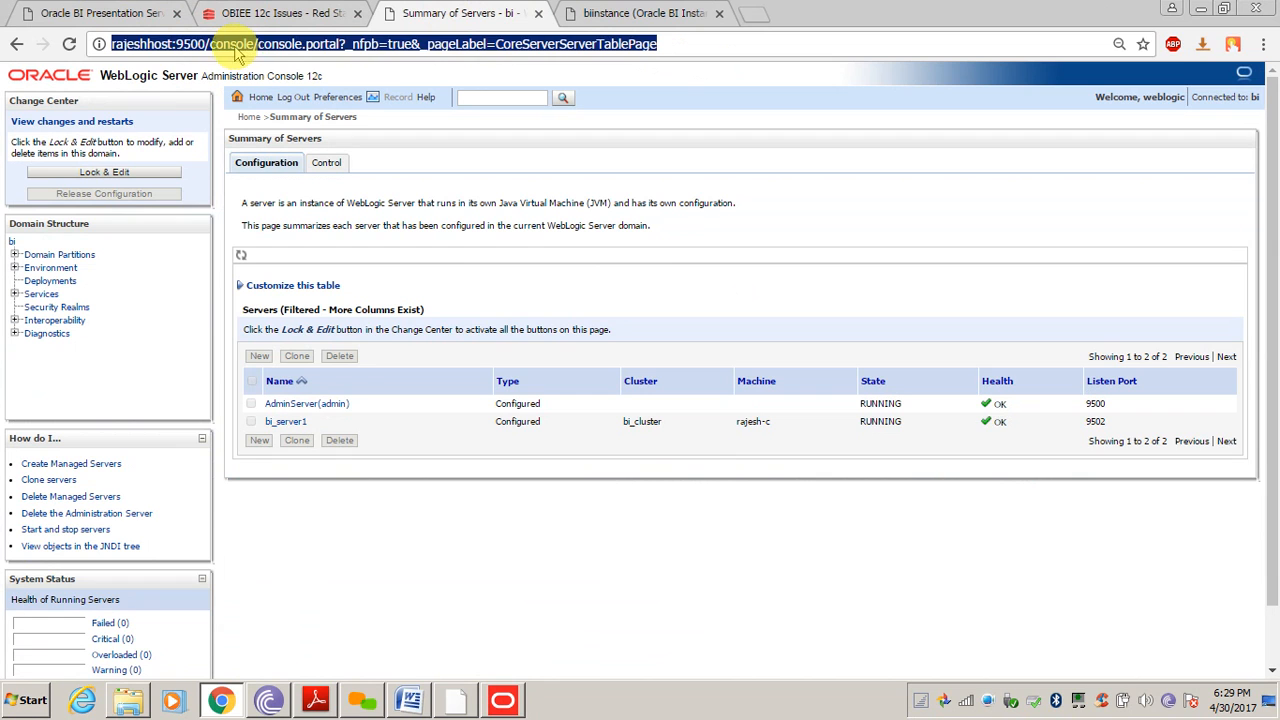
double_click(234, 44)
Highlight 'em' in the biinstance page's address, then bring the BI Administration page forward
left_click(625, 14)
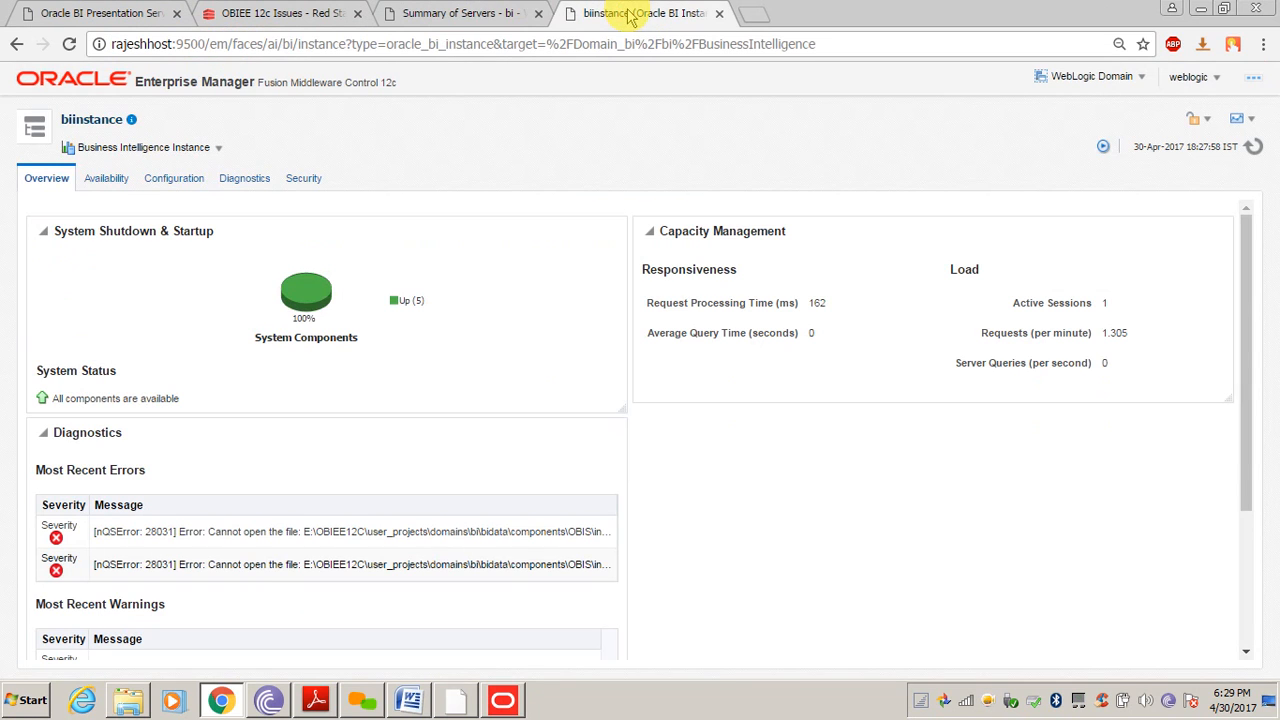
left_click(215, 44)
left_click(213, 44)
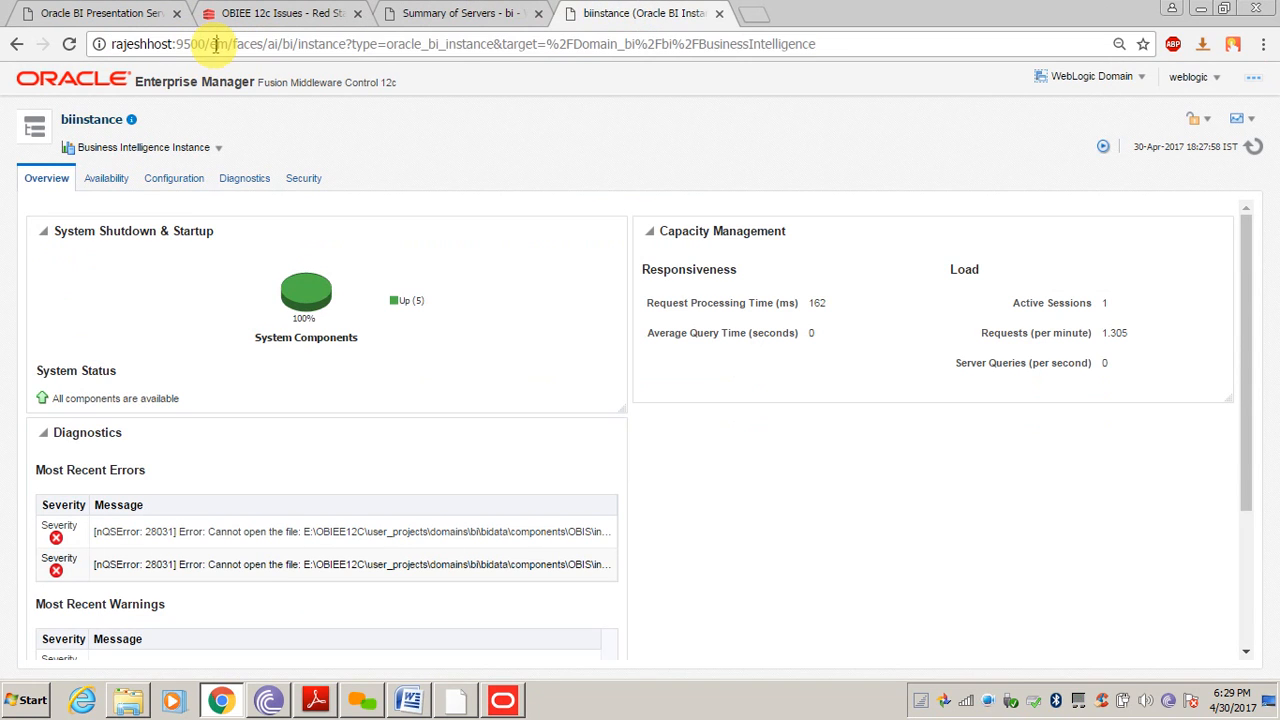
double_click(217, 44)
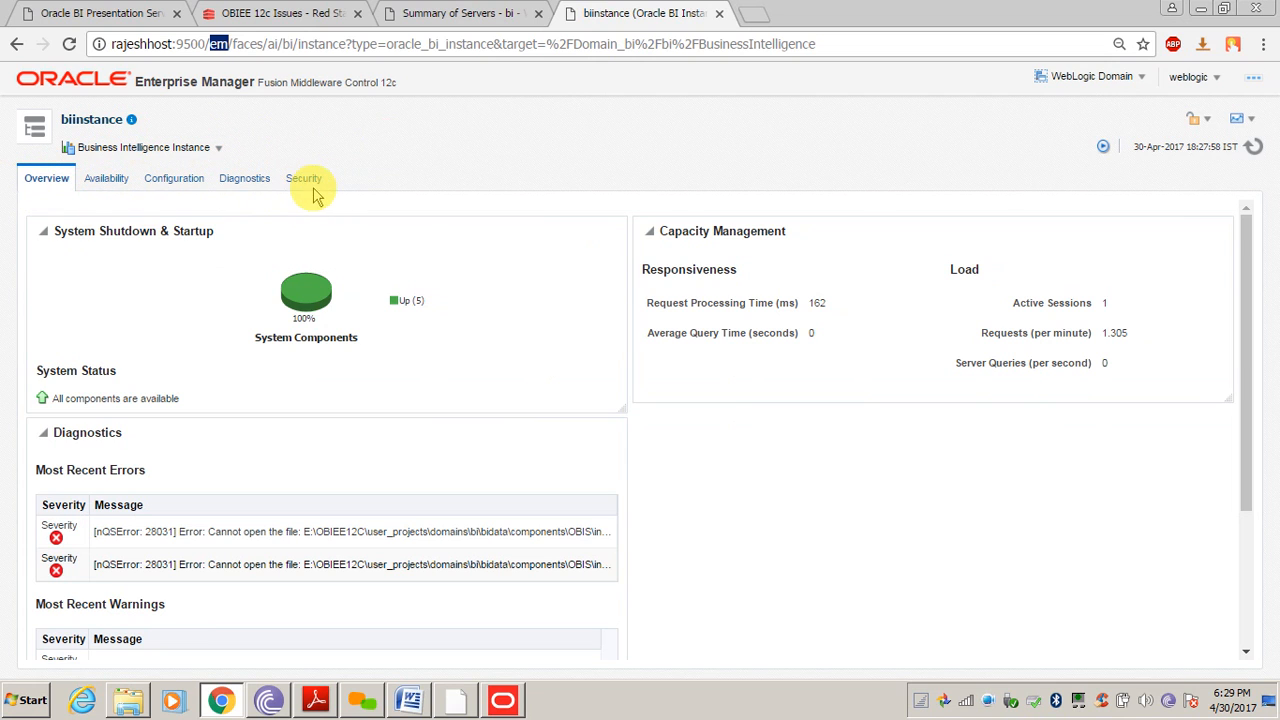
left_click(104, 16)
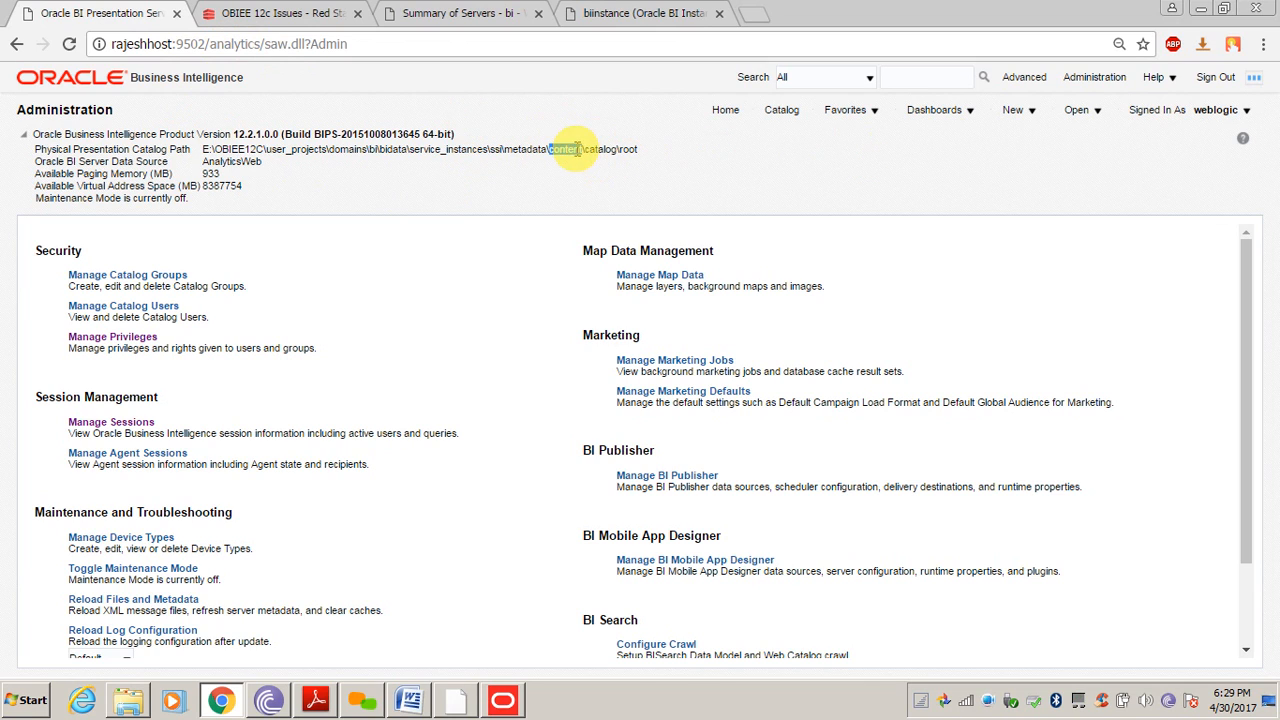
Clear the metadata and content highlights in the catalog path and return to the Administration Tool
left_click(491, 163)
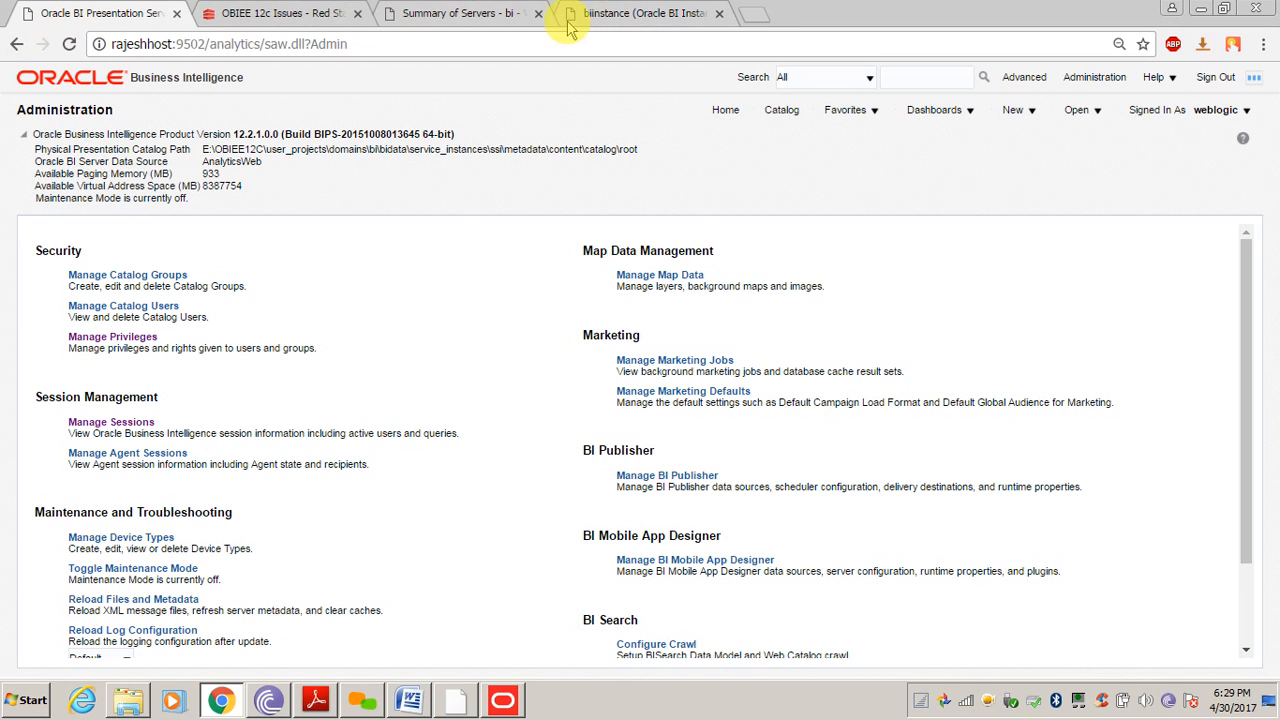
left_click(531, 152)
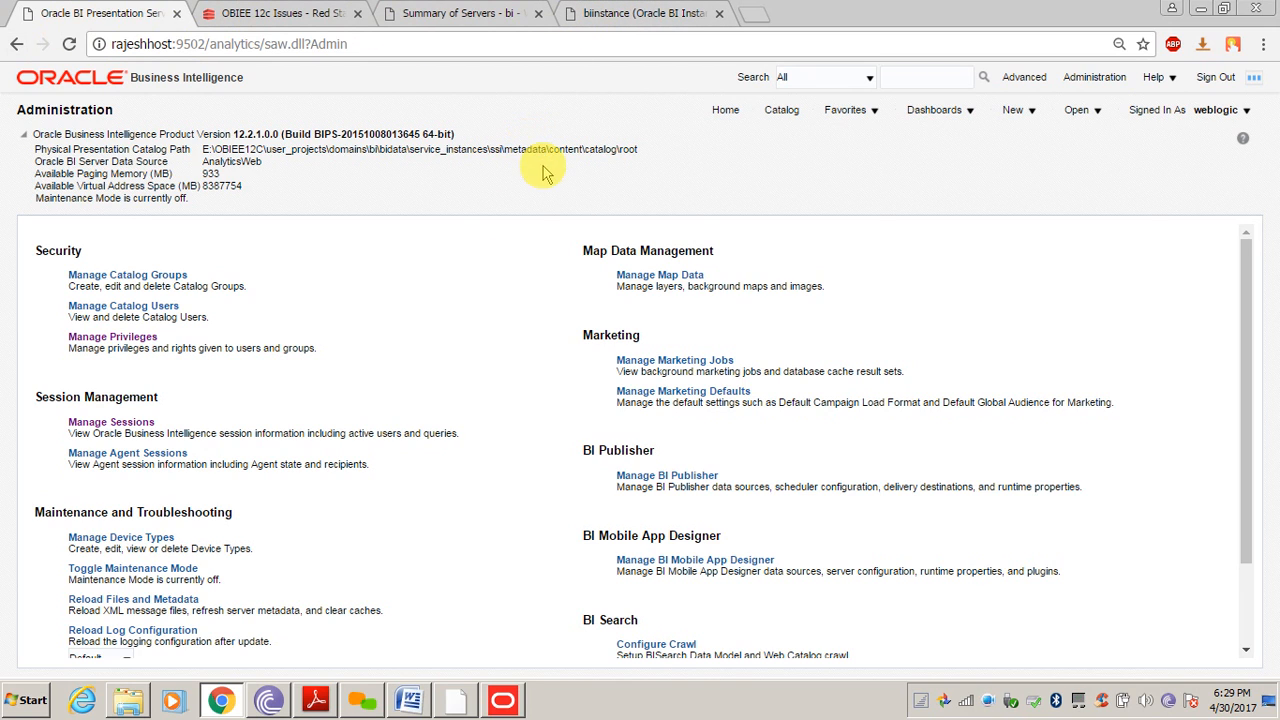
left_click(505, 703)
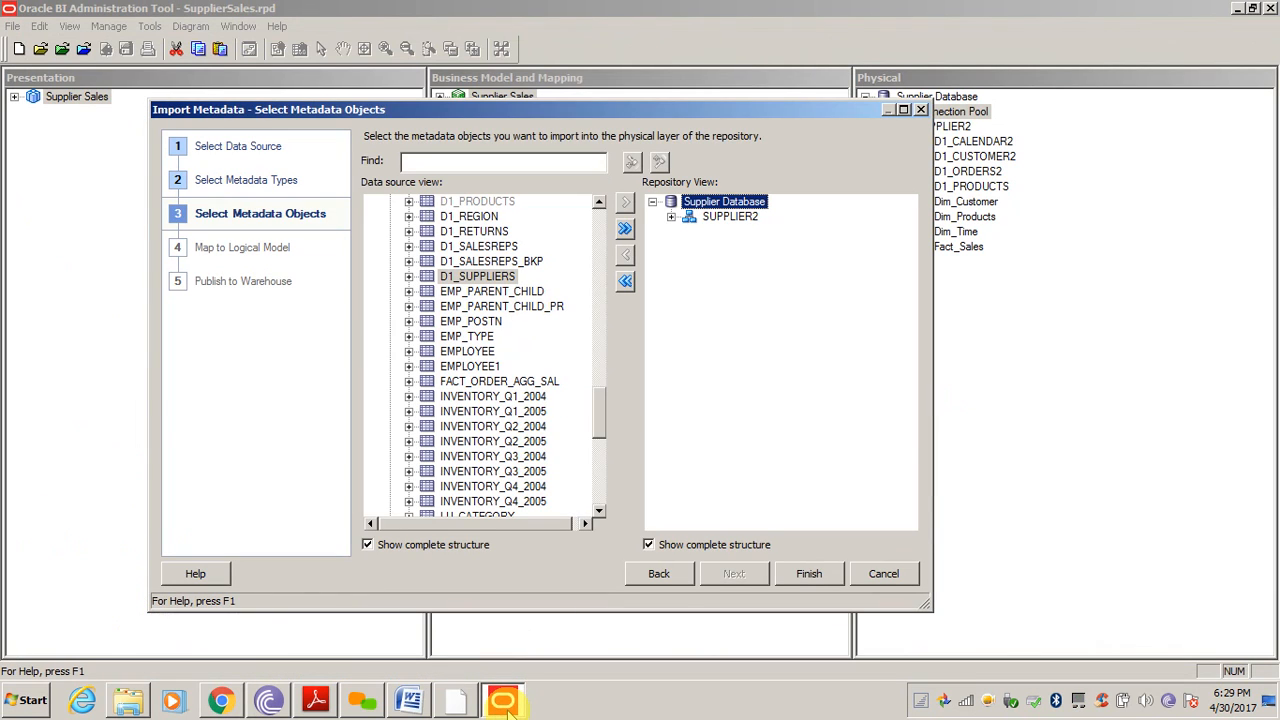
Expand SUPPLIER2 and finish importing its tables
left_click(671, 216)
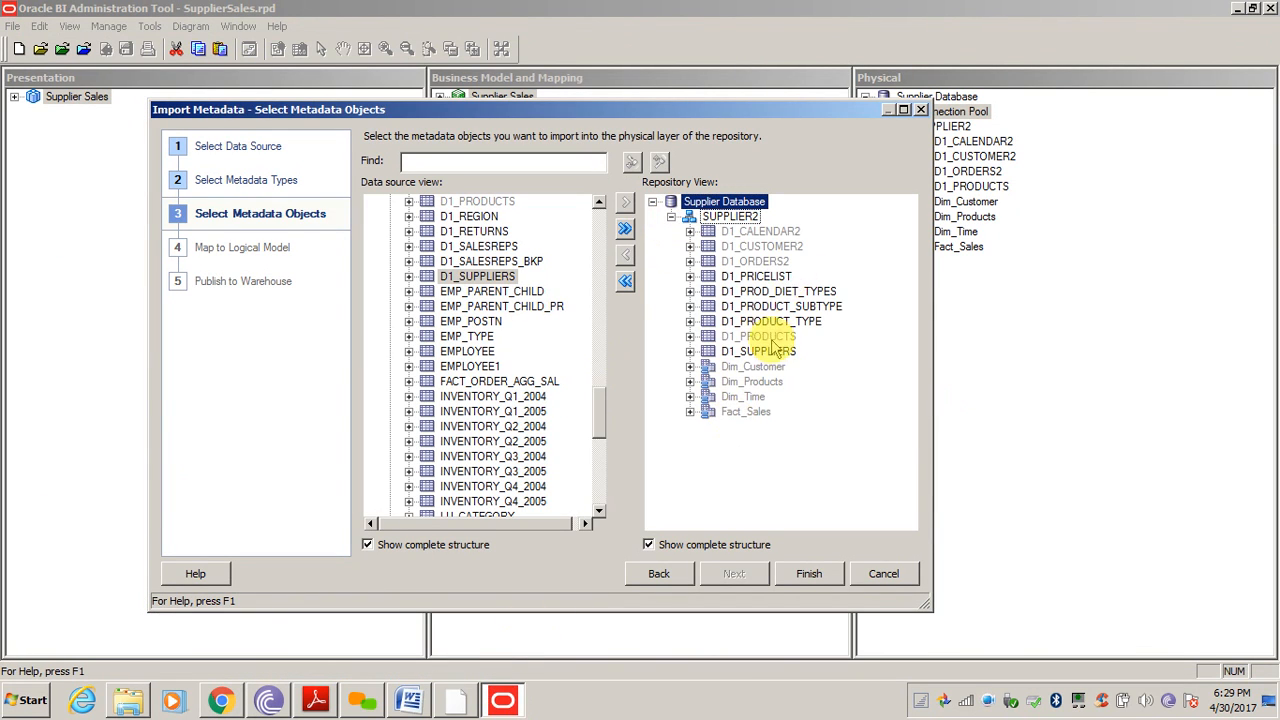
left_click(816, 576)
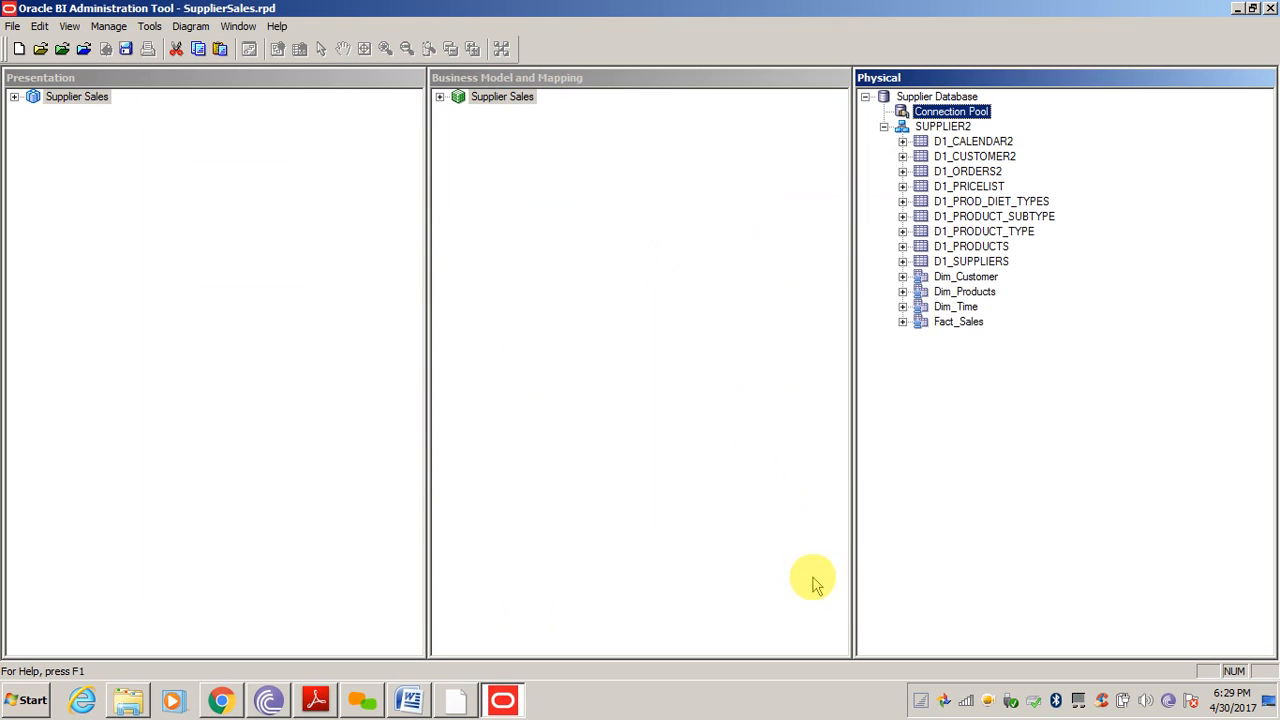
left_click(998, 408)
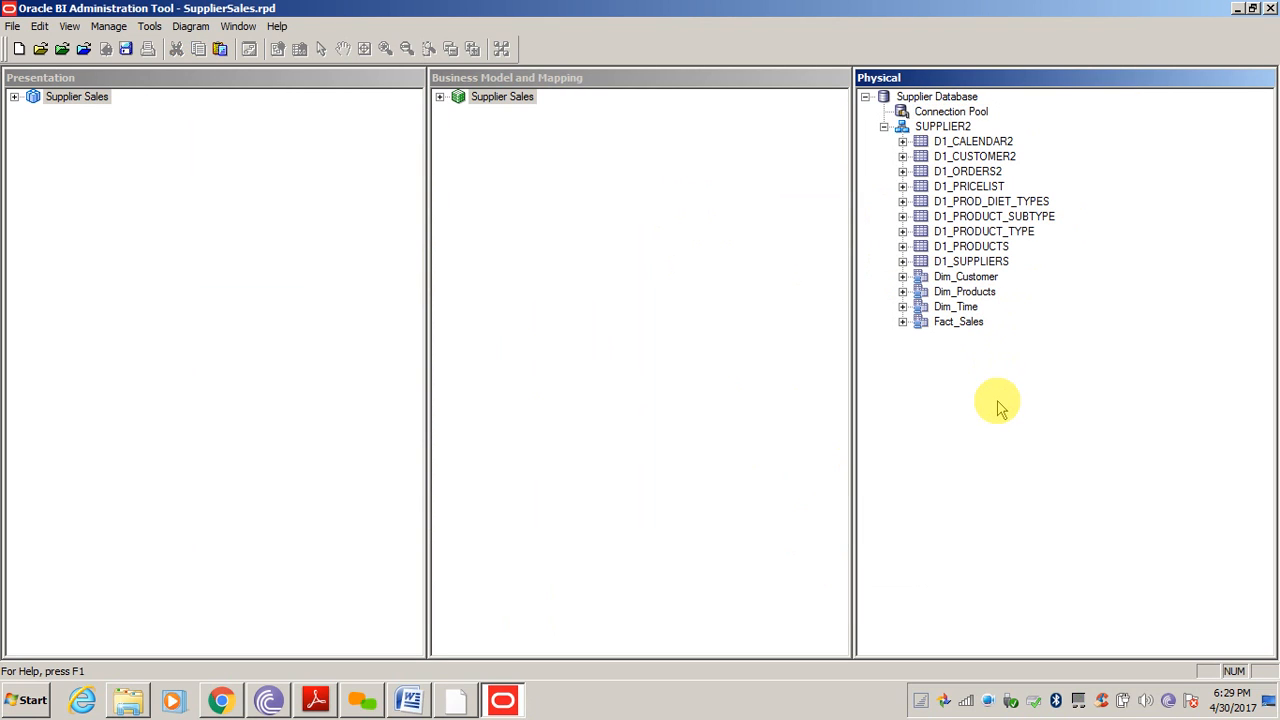
Create an alias of D1_SUPPLIERS named Dim_Supplier
left_click(970, 262)
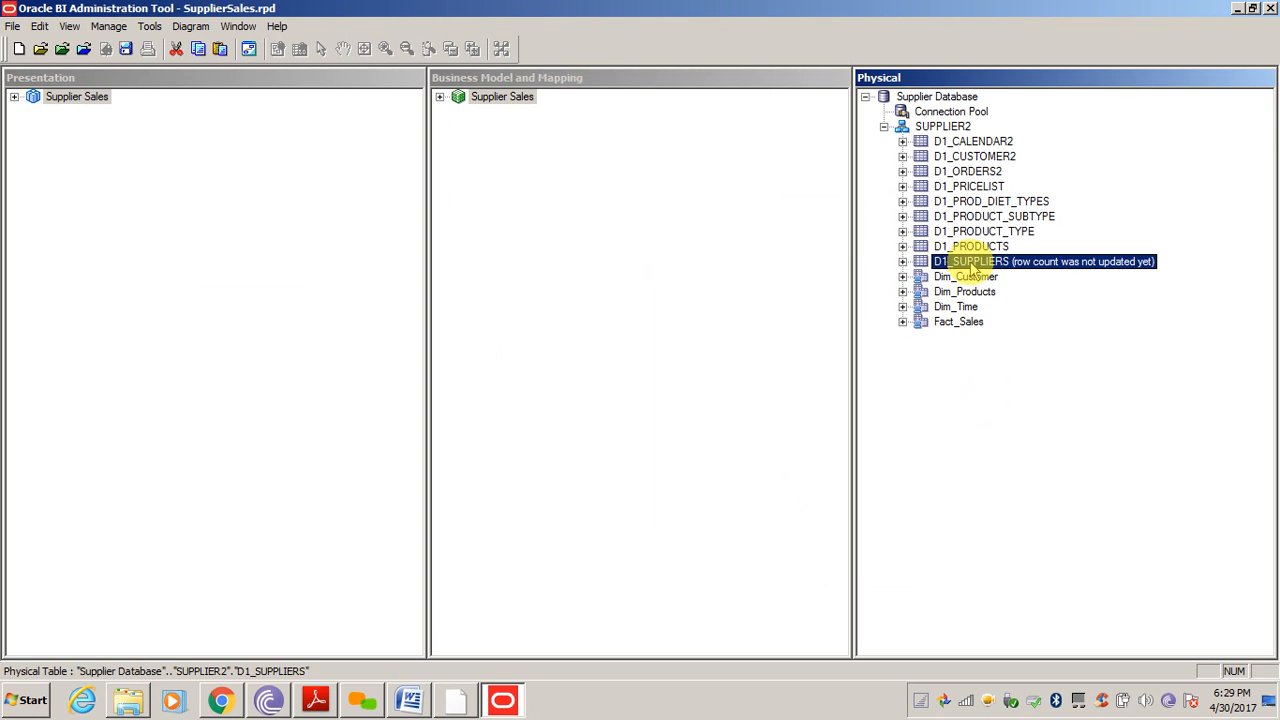
right_click(970, 264)
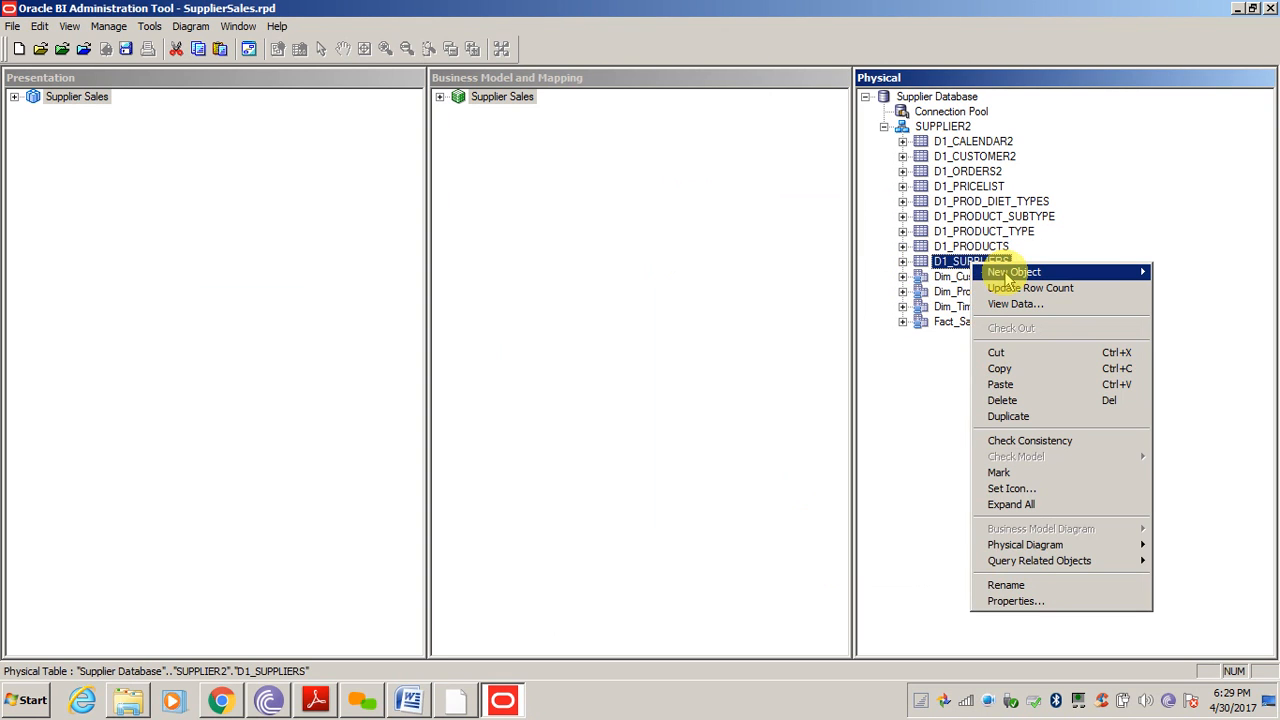
mouse_move(1140, 272)
left_click(1212, 273)
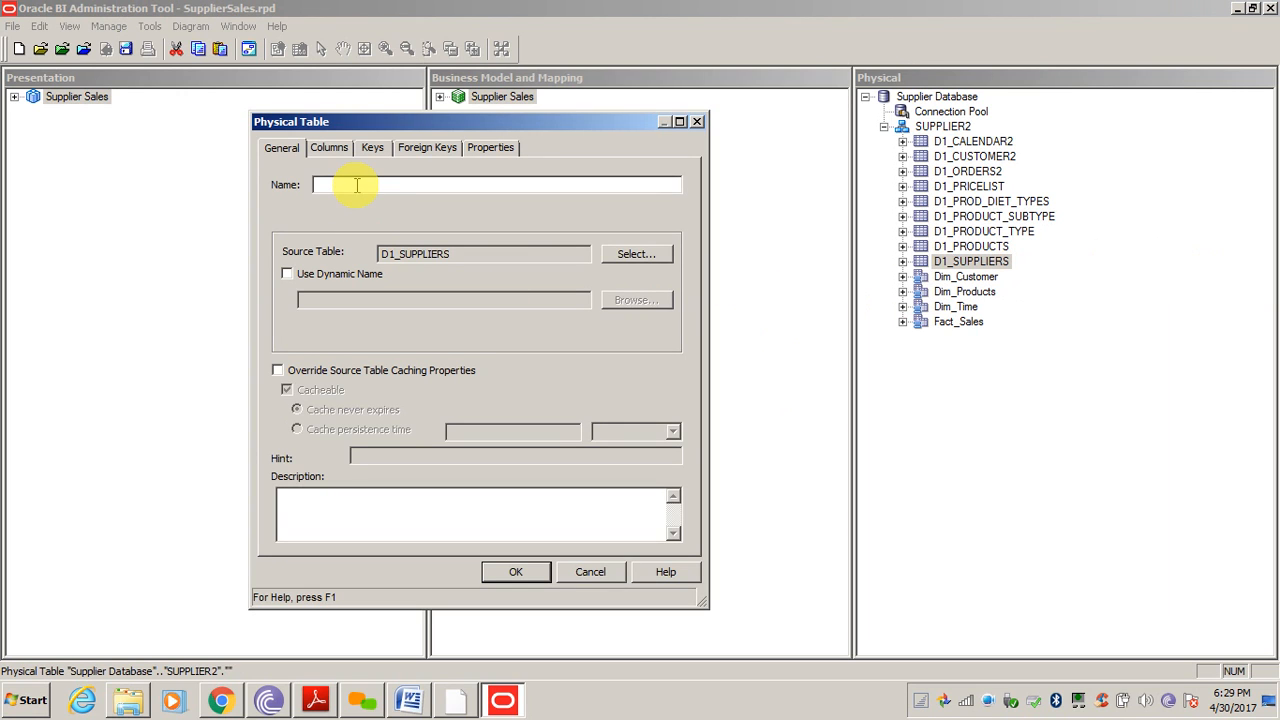
type("D")
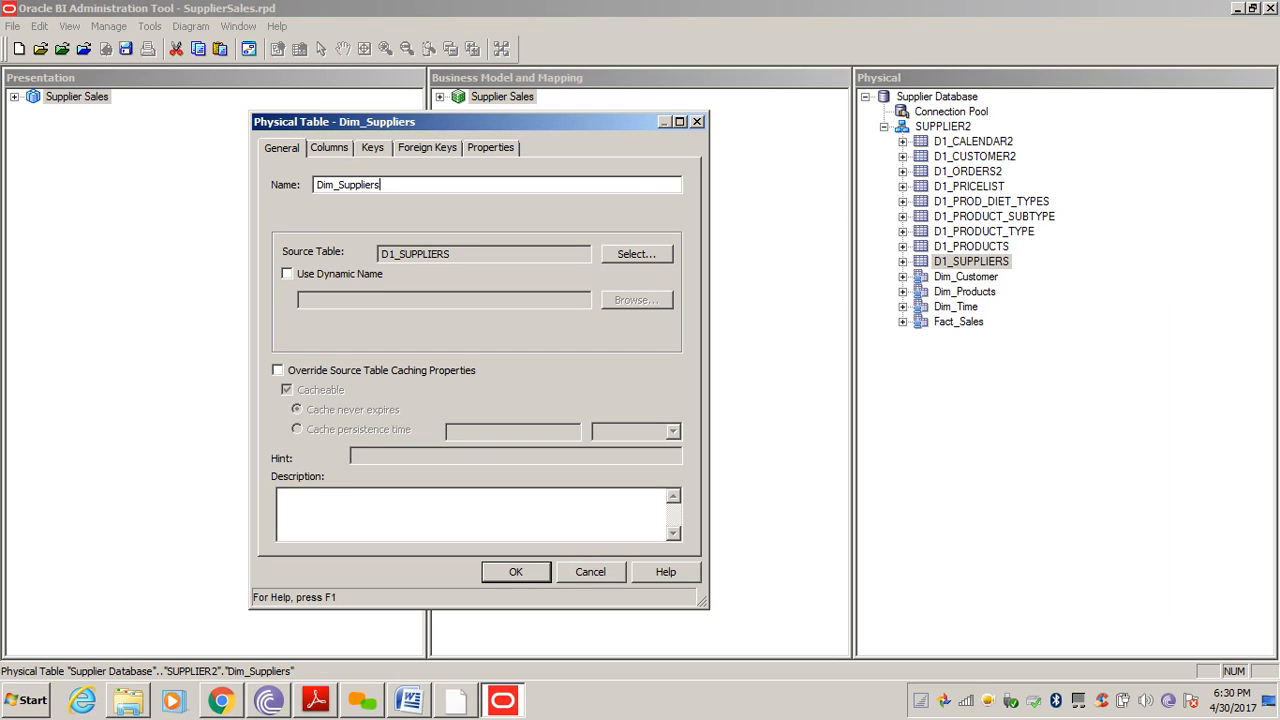
type("im_Supplier")
key("Return")
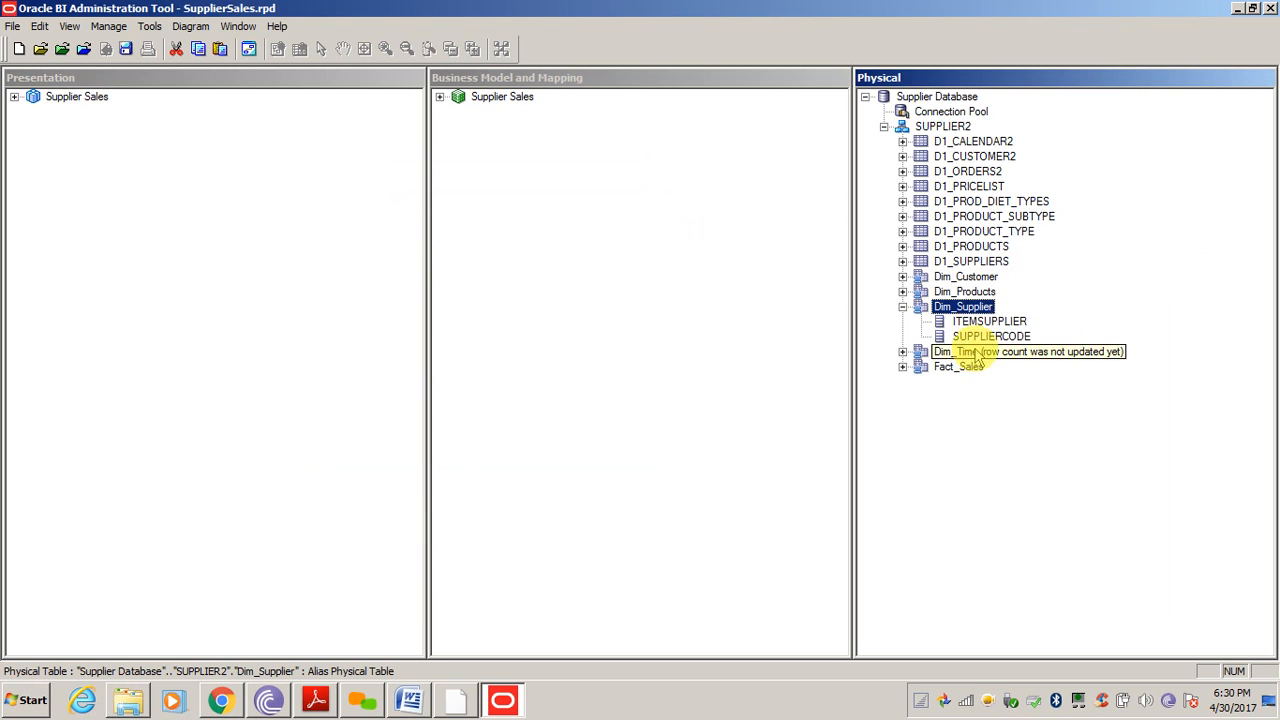
Preview Dim_Supplier's data, check the 14 supplier rows, and close the preview
right_click(953, 308)
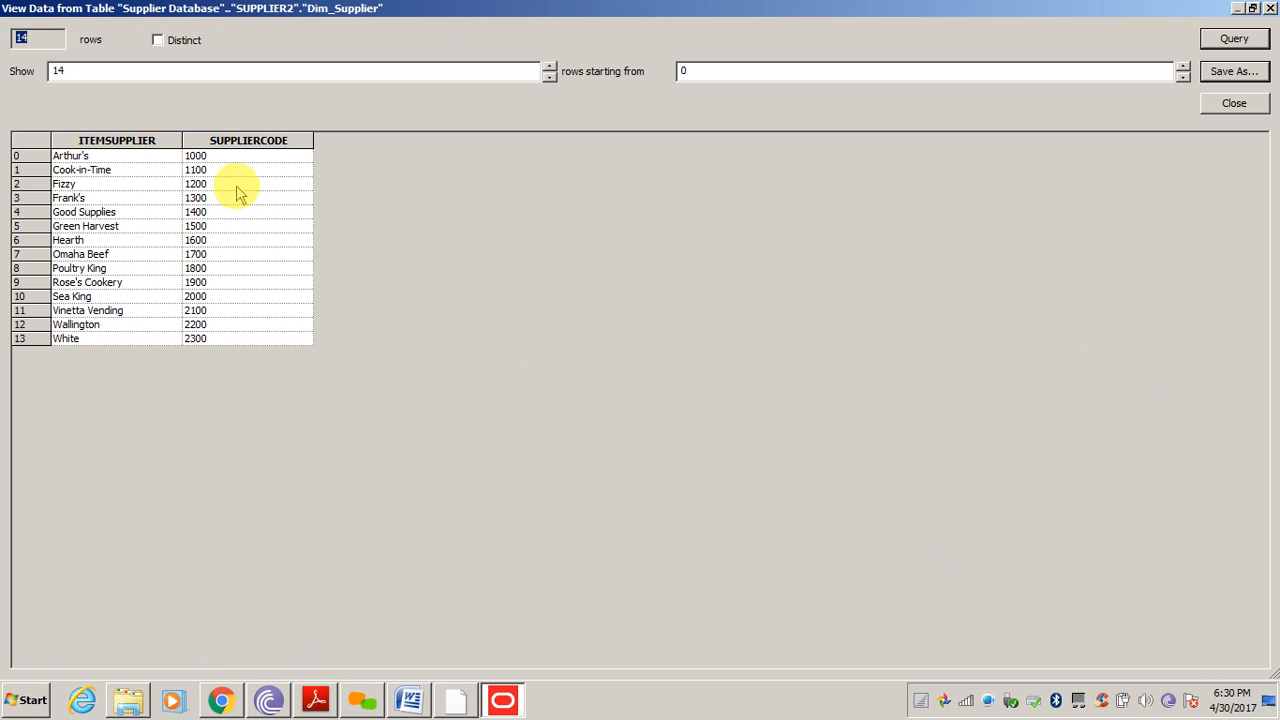
left_click(236, 189)
left_click(116, 185)
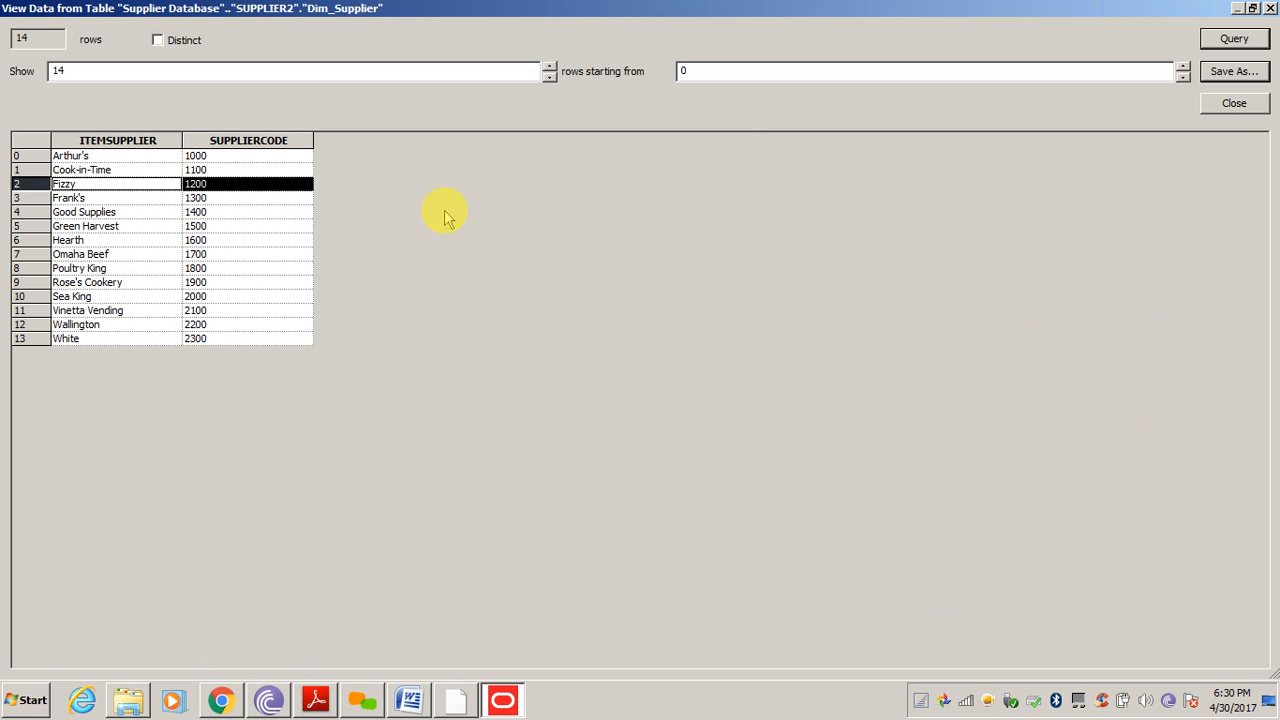
left_click(1240, 108)
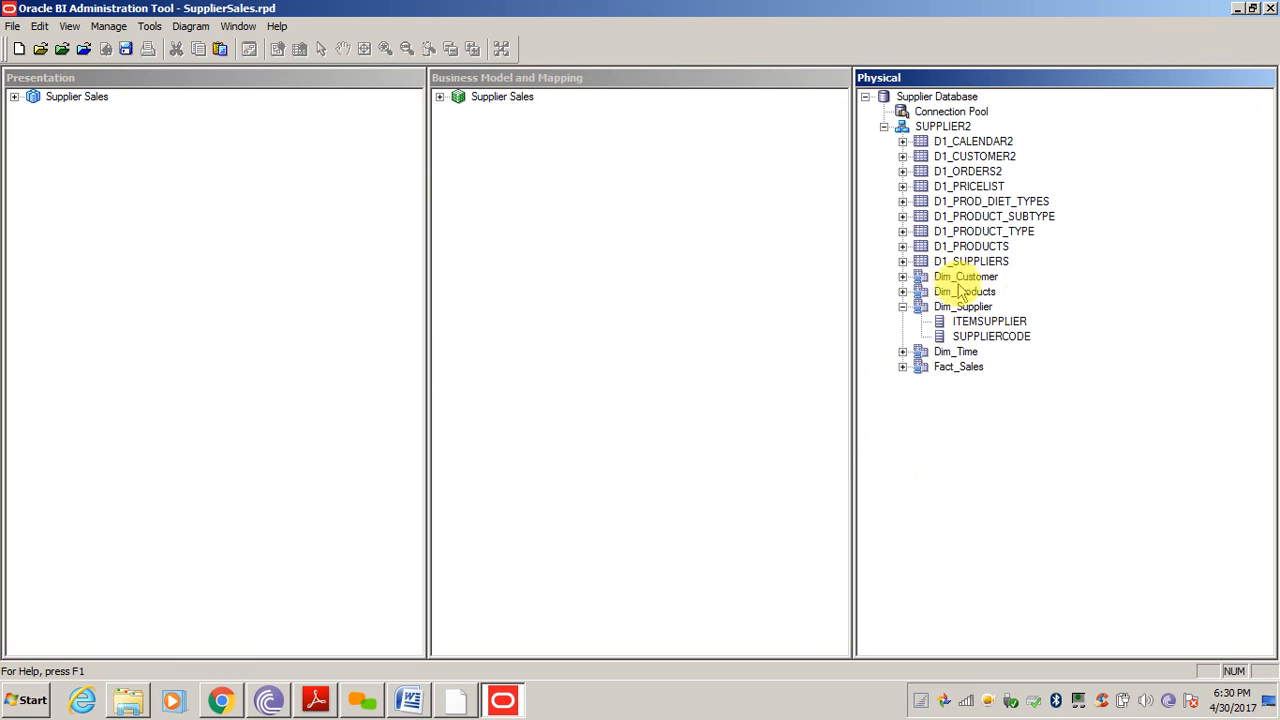
Diagram only the selected alias tables, Dim_Customer through Fact_Sales, in a Physical Diagram
left_click(961, 308)
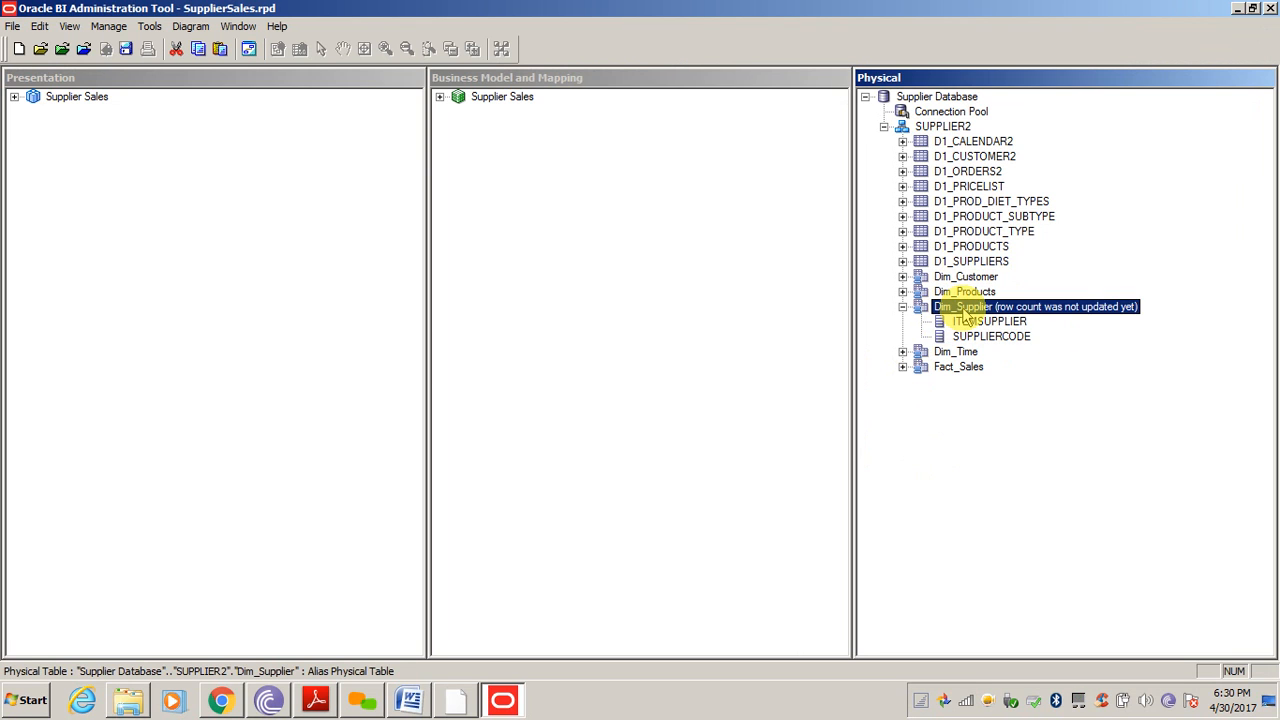
left_click(952, 368)
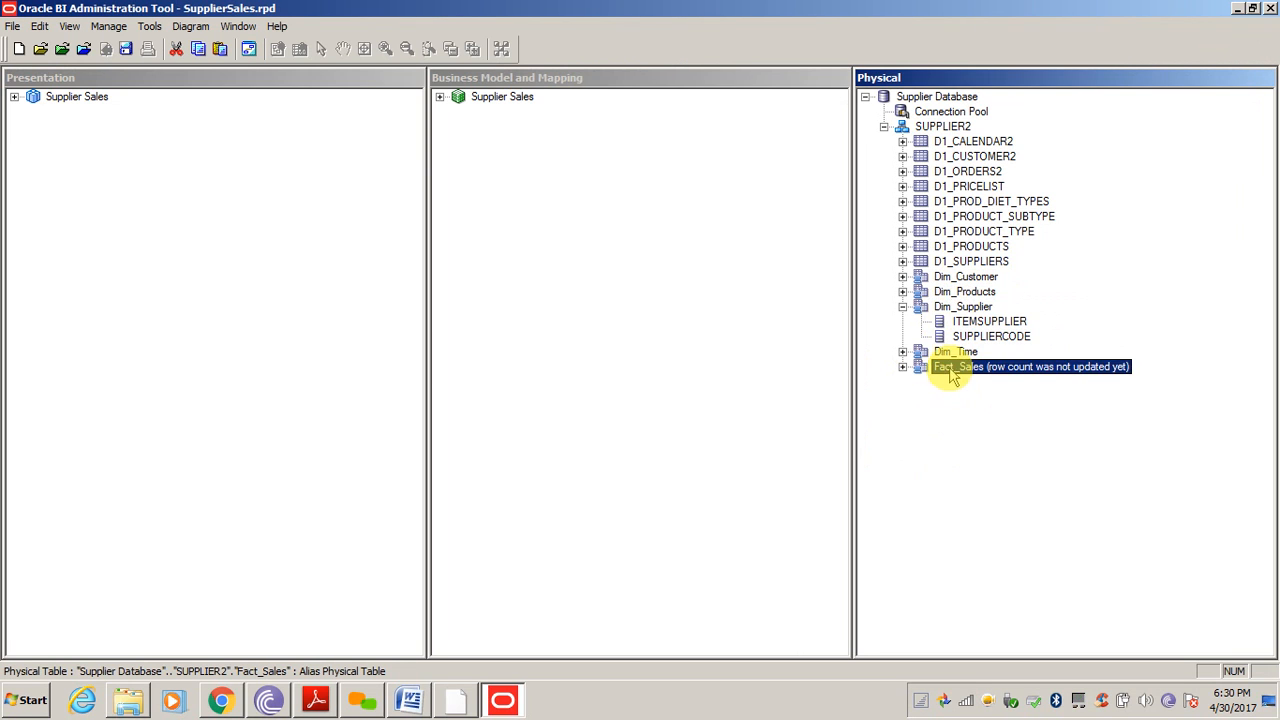
left_click(960, 280, "shift")
right_click(958, 276)
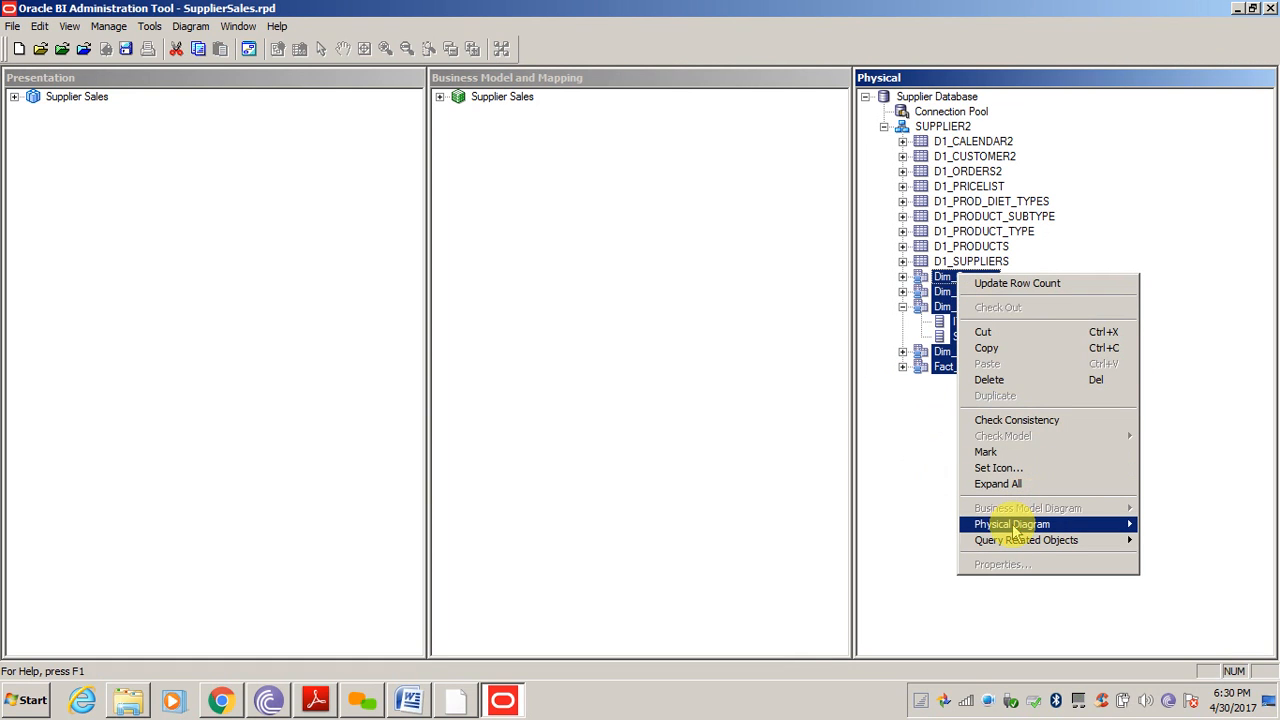
mouse_move(1015, 530)
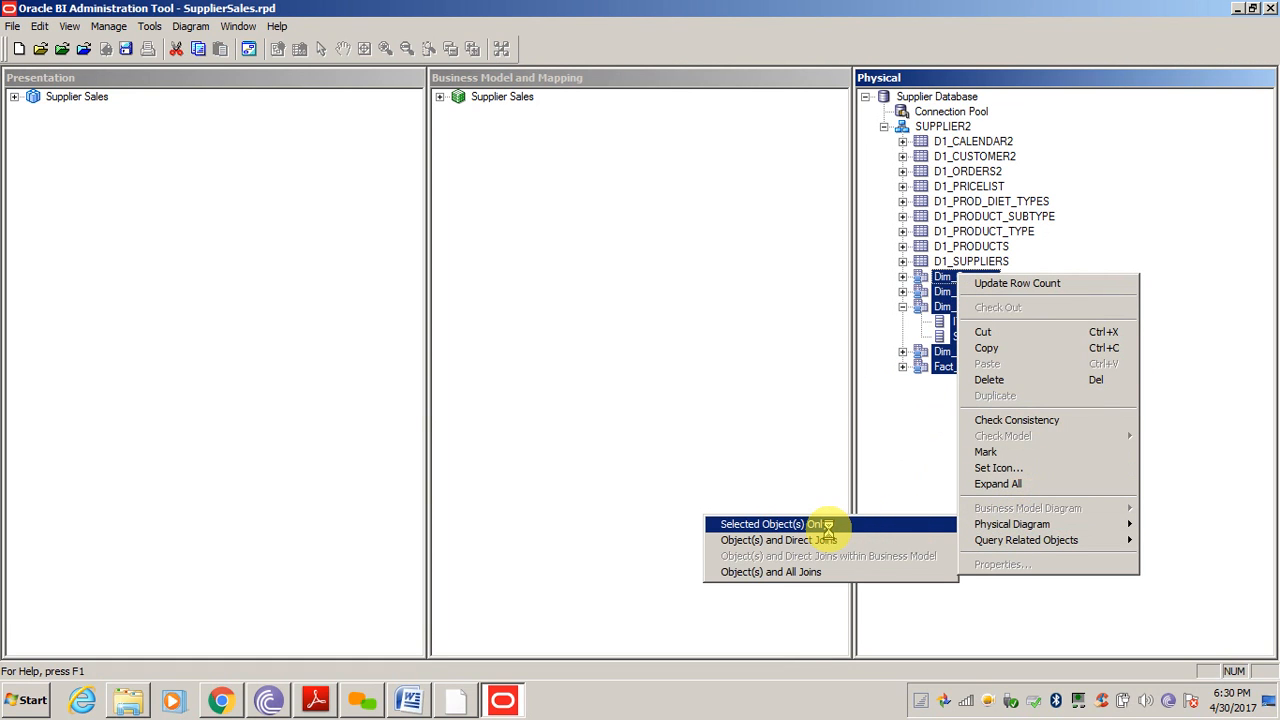
left_click(755, 524)
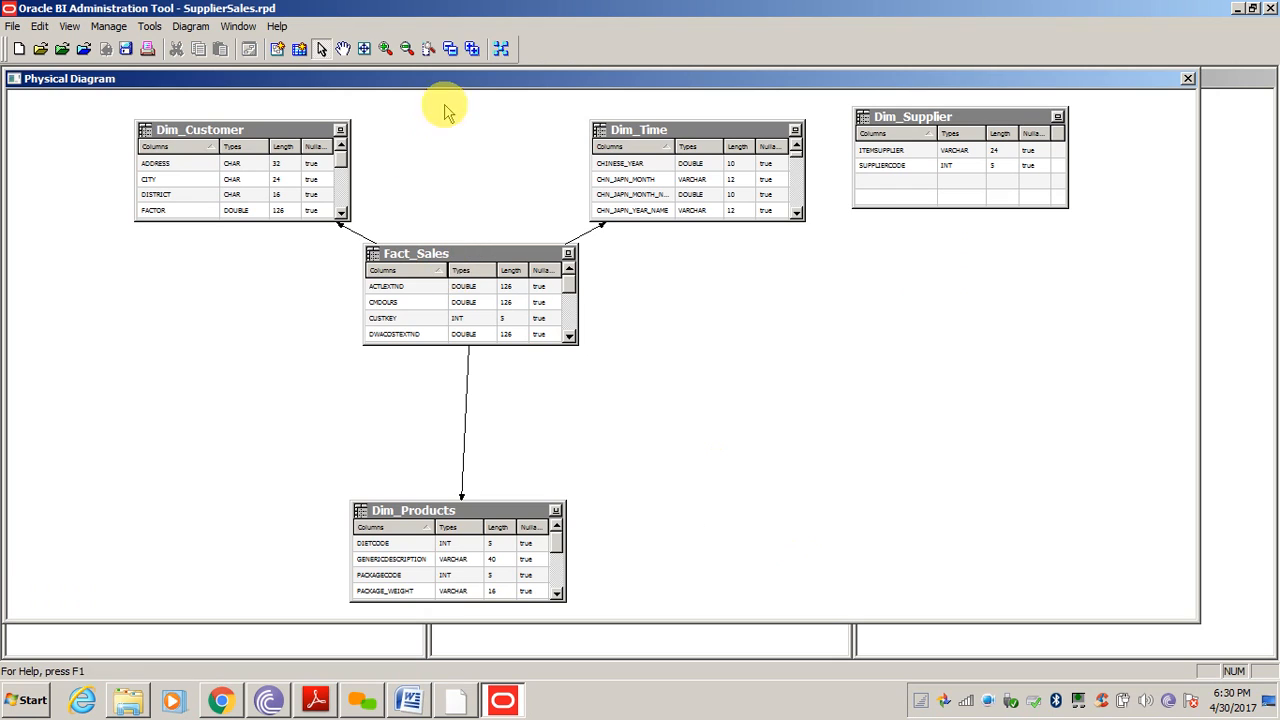
Collapse the diagram to name-only boxes, auto-lay it out, and pick the New Join tool
left_click(450, 49)
left_click(503, 50)
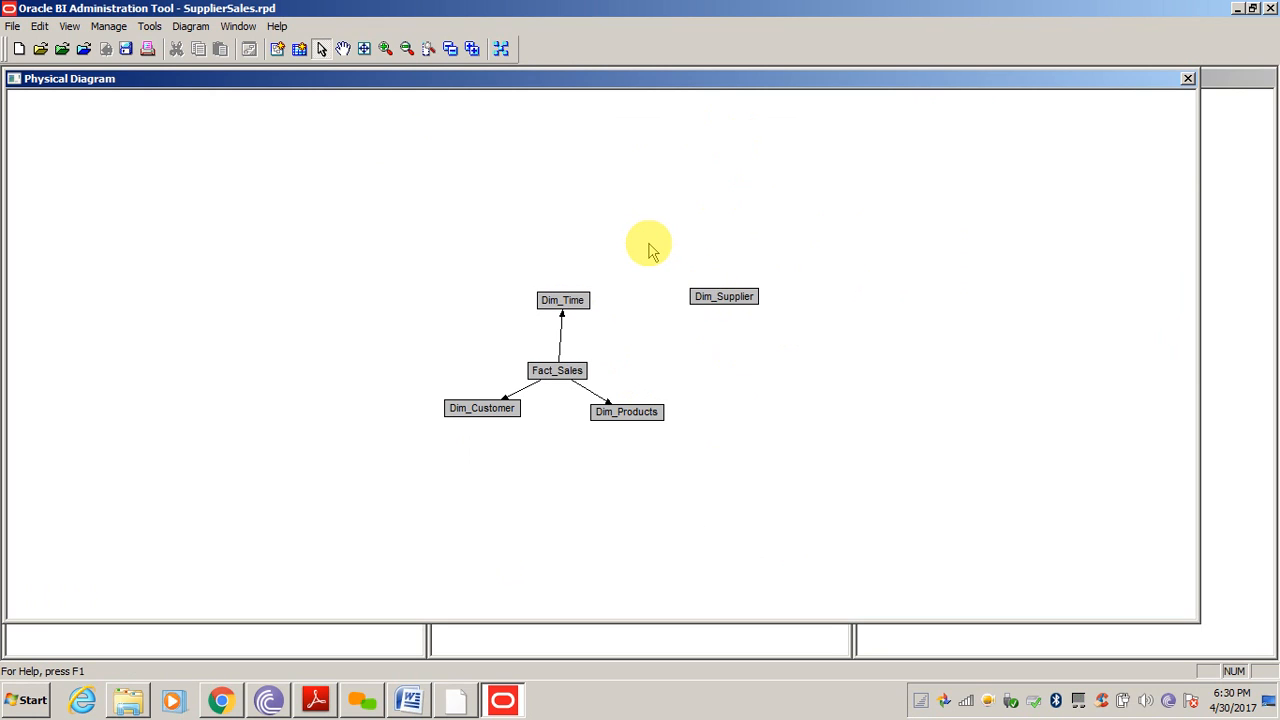
left_click(277, 49)
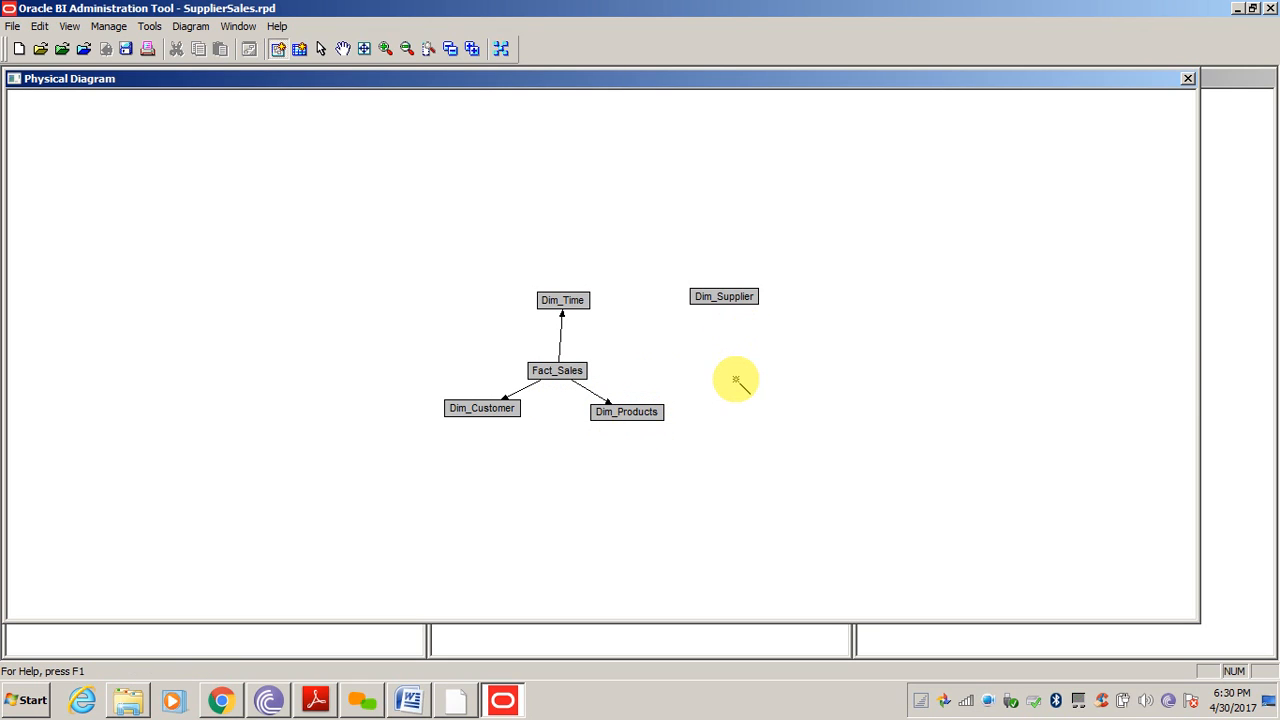
left_click(703, 283)
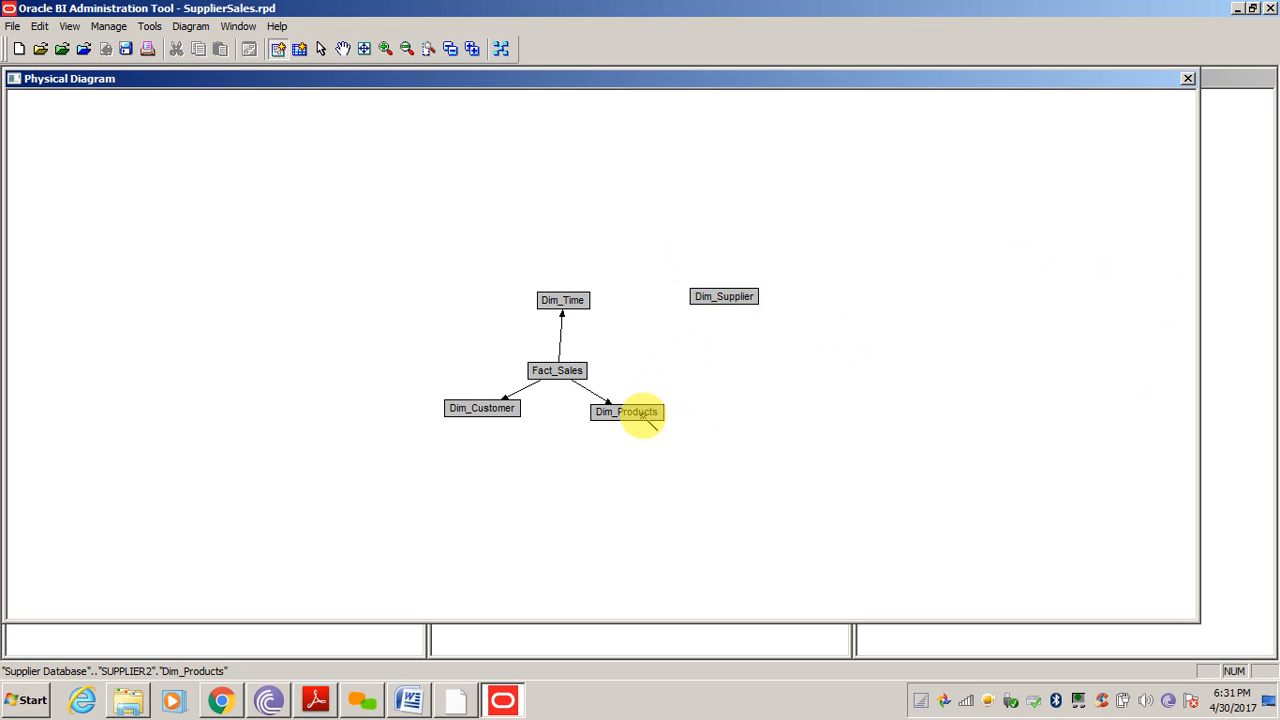
Join Dim_Products to Dim_Supplier on SUPPLIERCODE = SUPPLIERCODE and re-run auto layout
left_click_drag(648, 412, 723, 295)
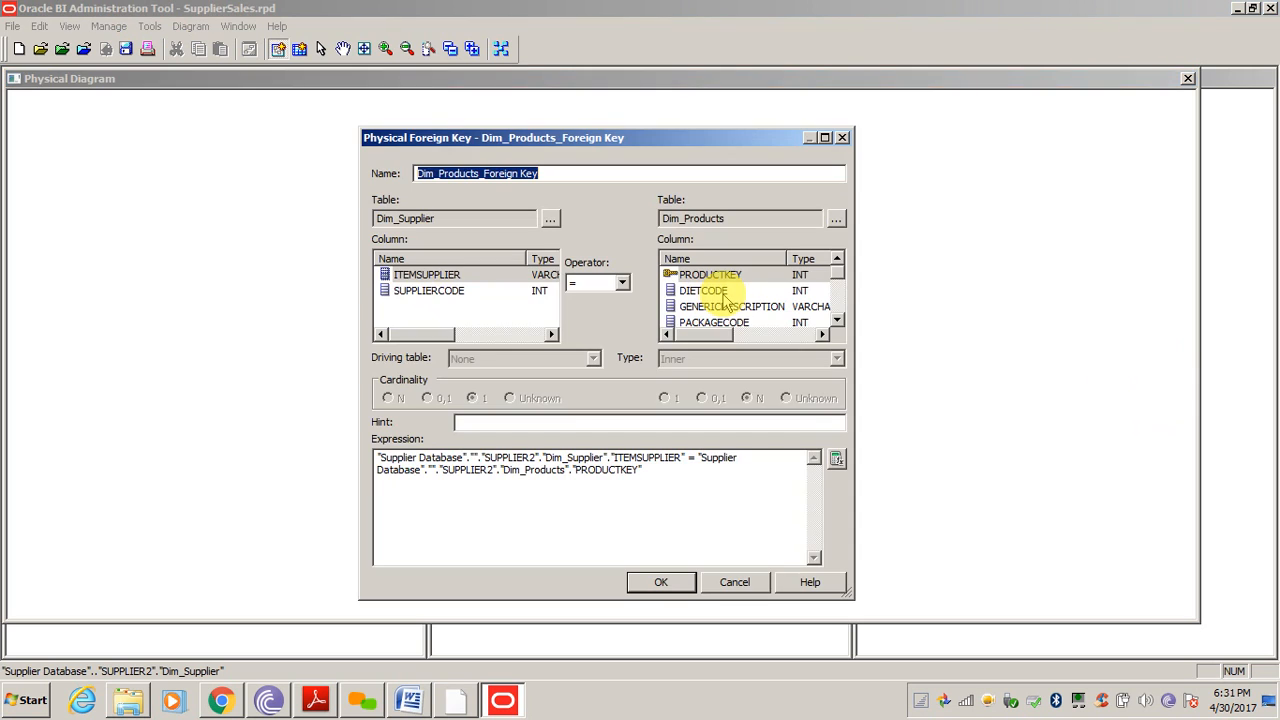
left_click(436, 275)
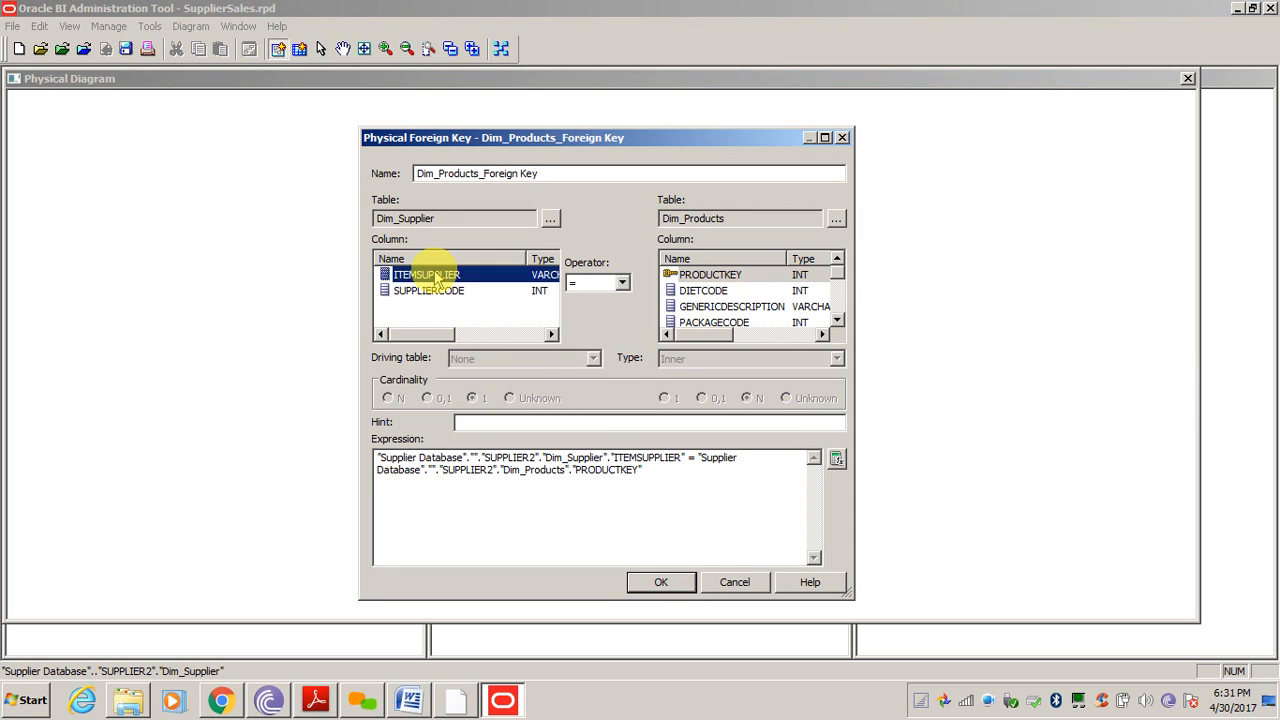
left_click(436, 290)
left_click(742, 307)
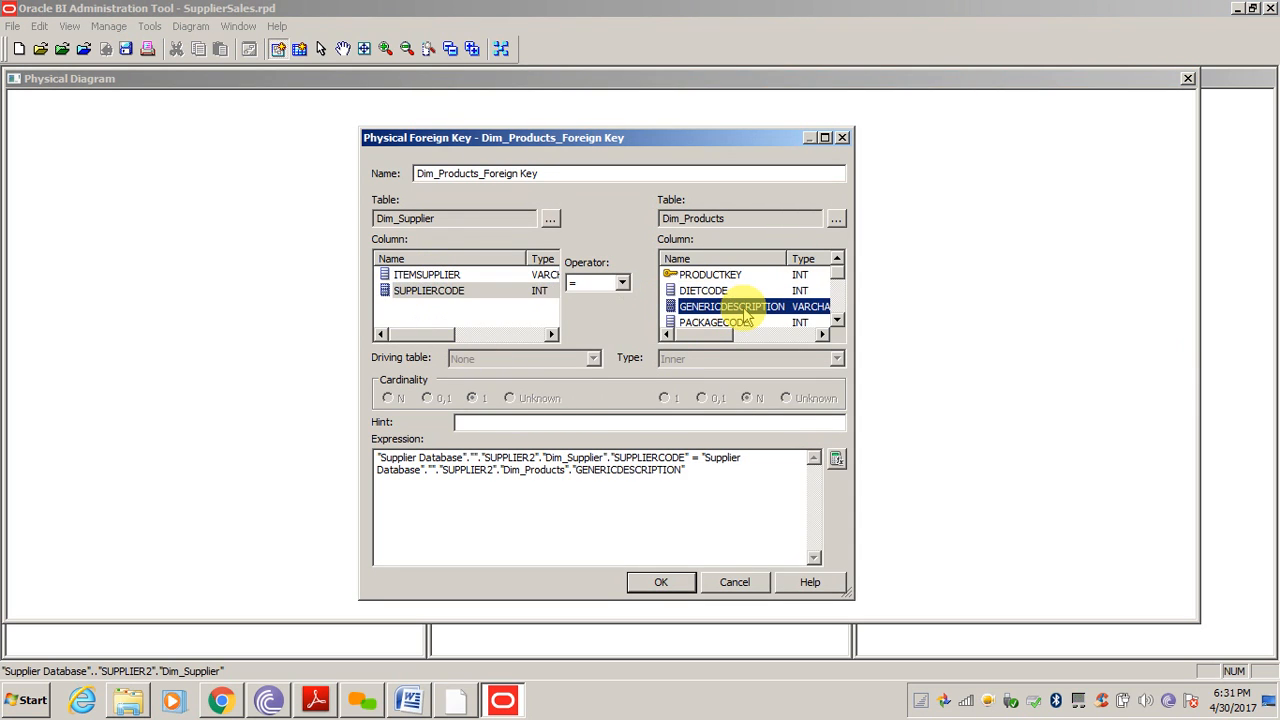
scroll(745, 316, "down", 2)
left_click(742, 307)
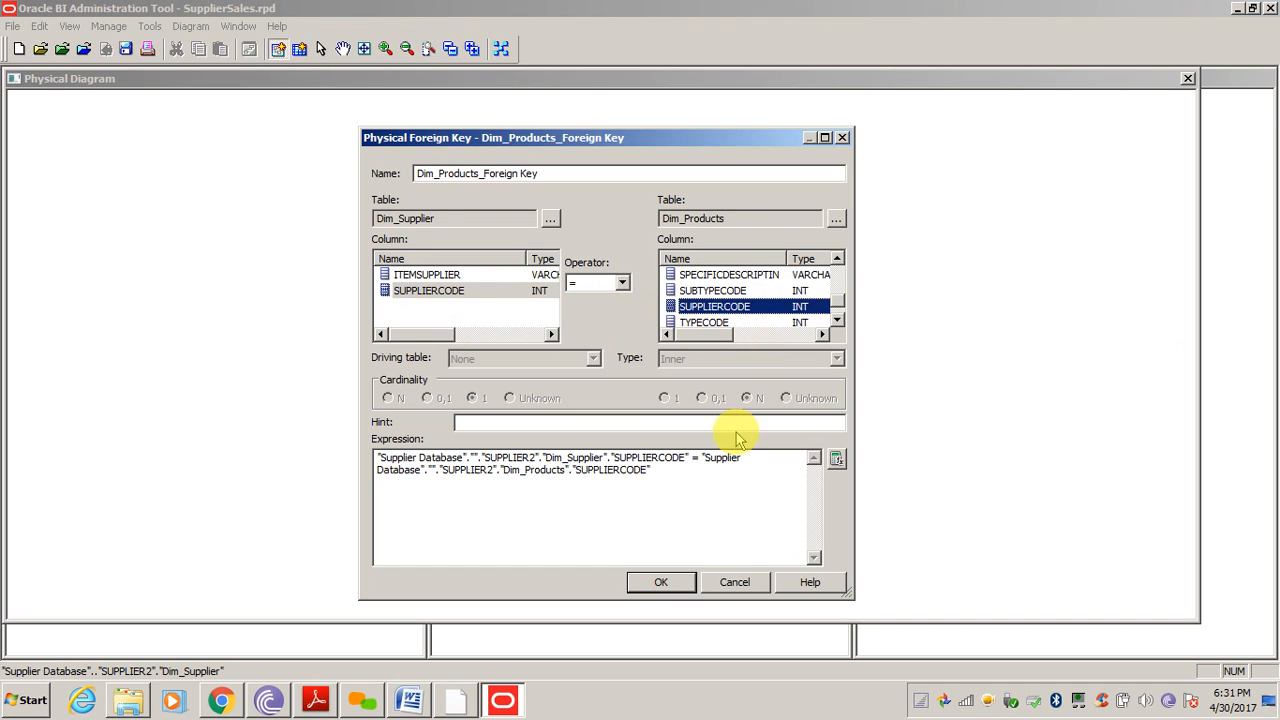
left_click(660, 587)
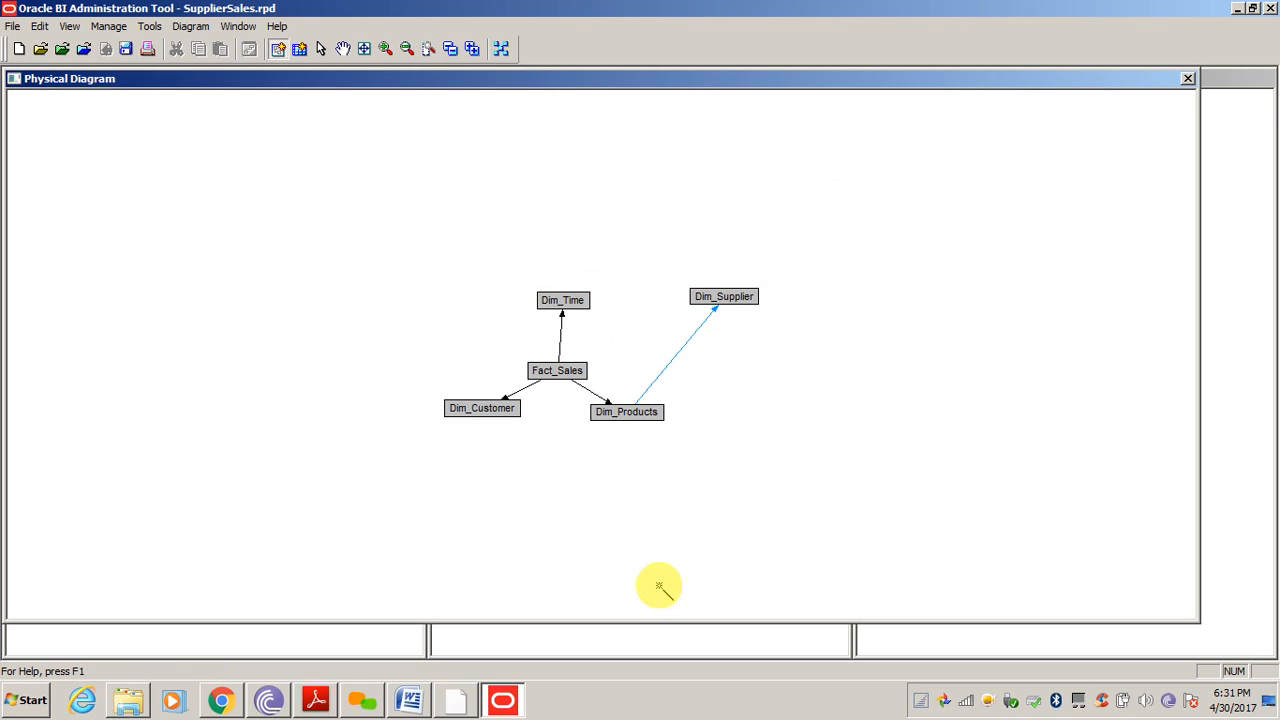
left_click(501, 48)
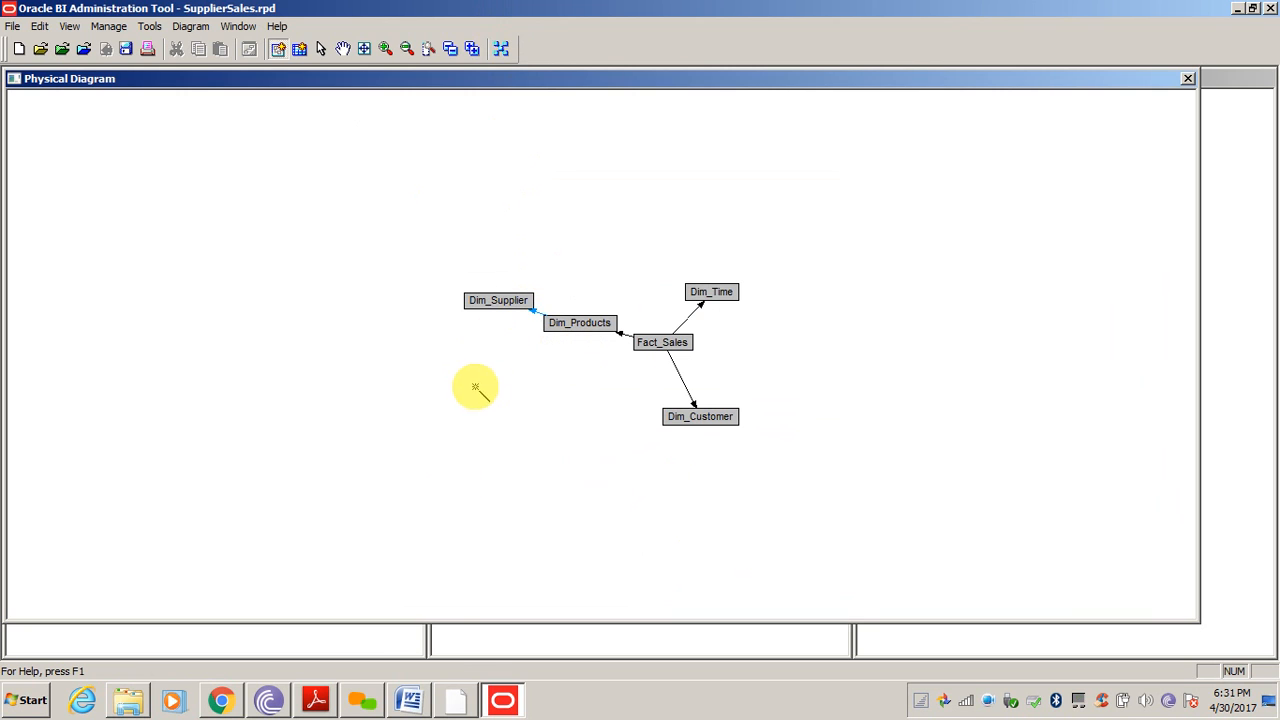
left_click(410, 700)
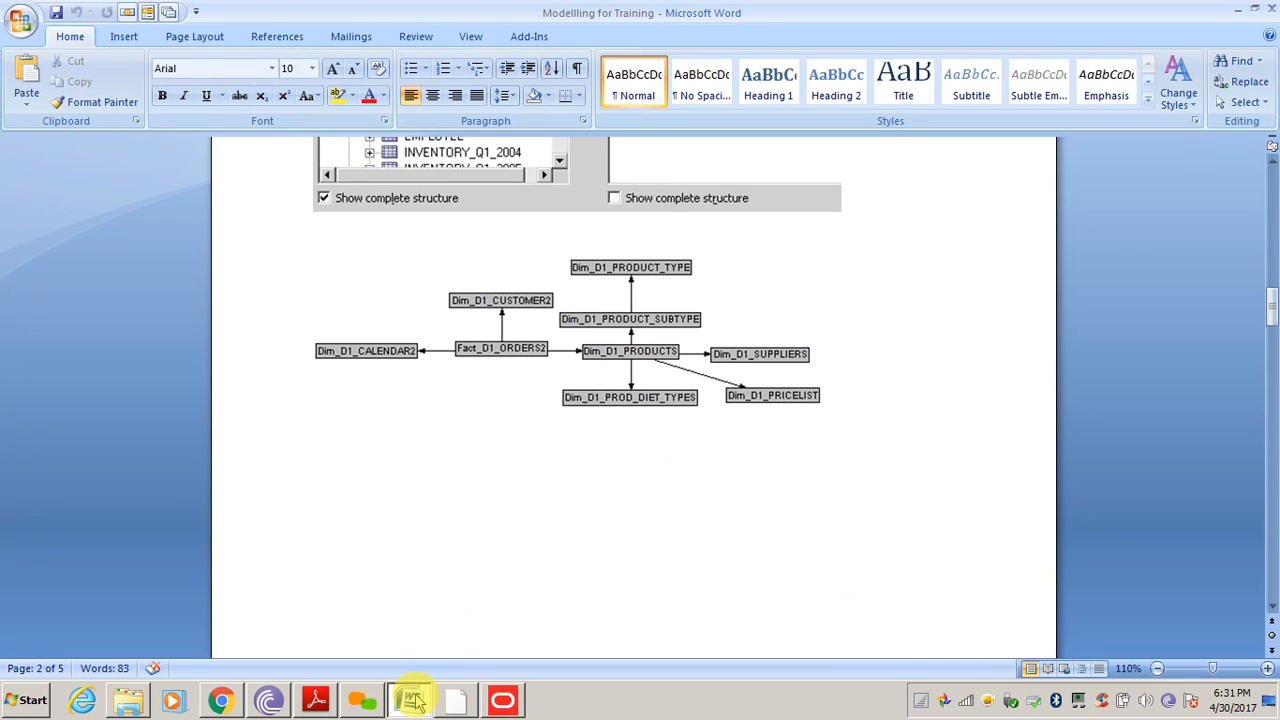
Switch between the Word reference diagram and the Physical Diagram to compare them
left_click(413, 700)
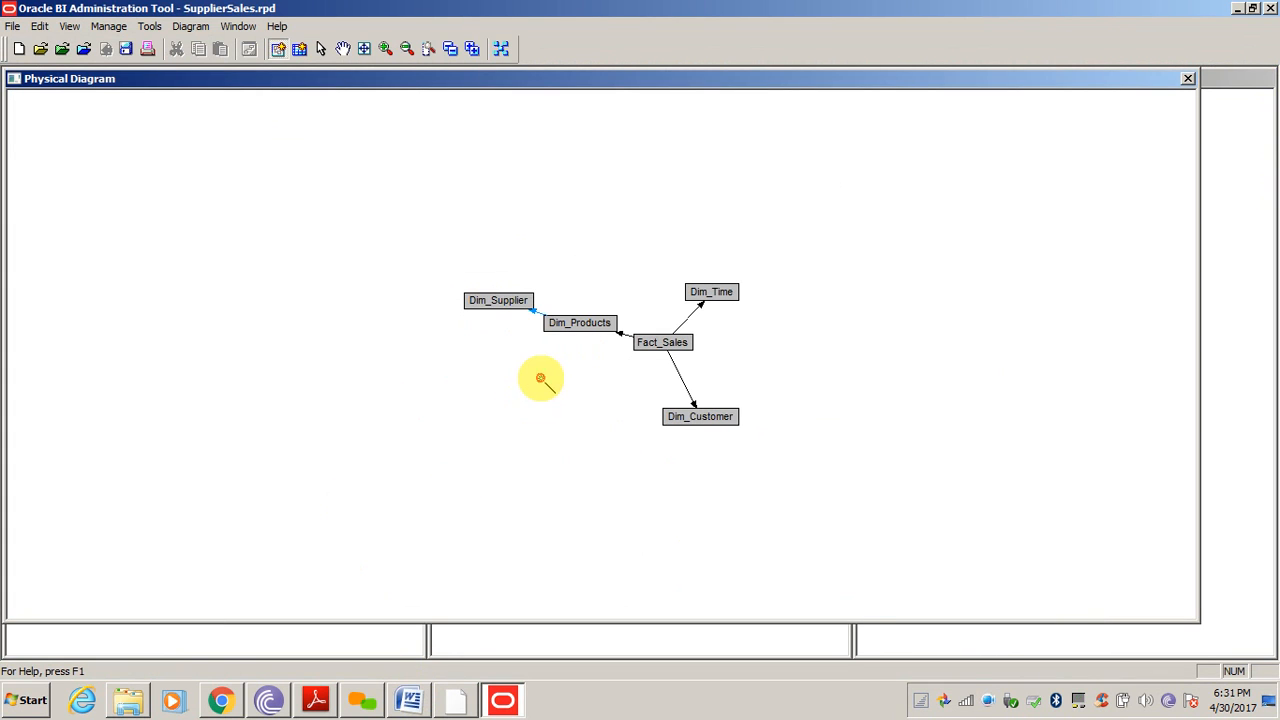
left_click(412, 700)
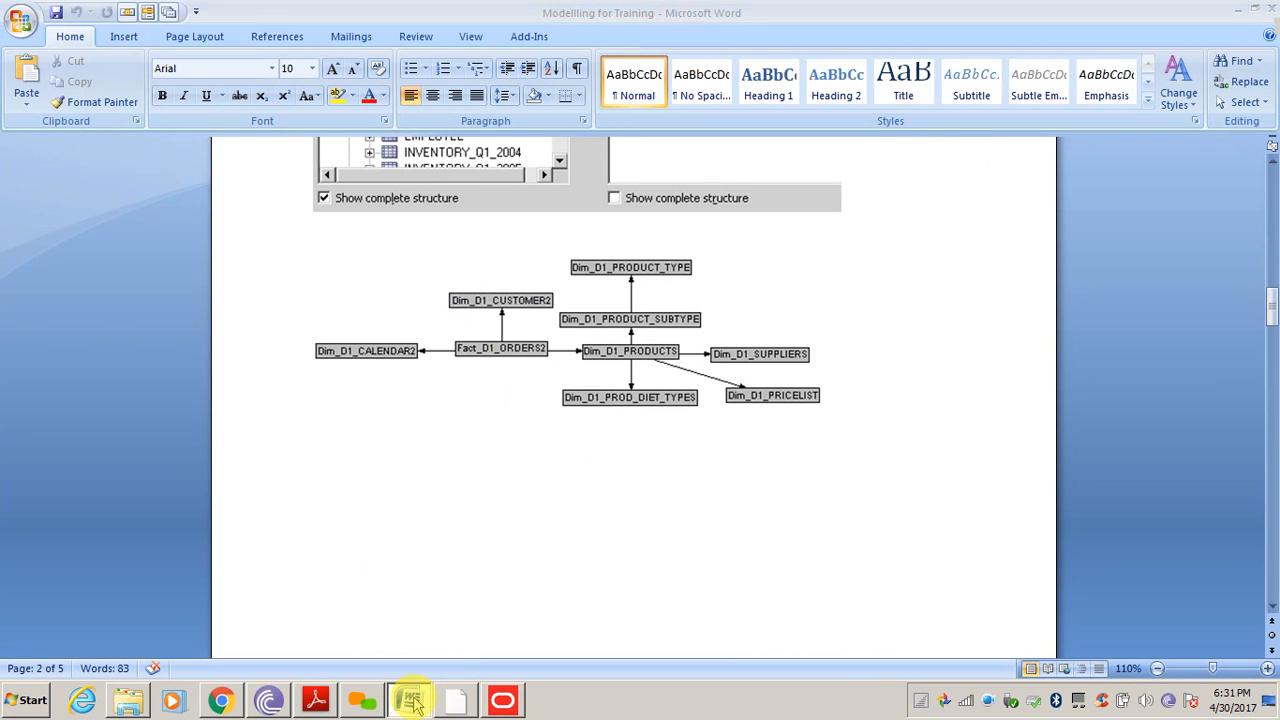
left_click(412, 700)
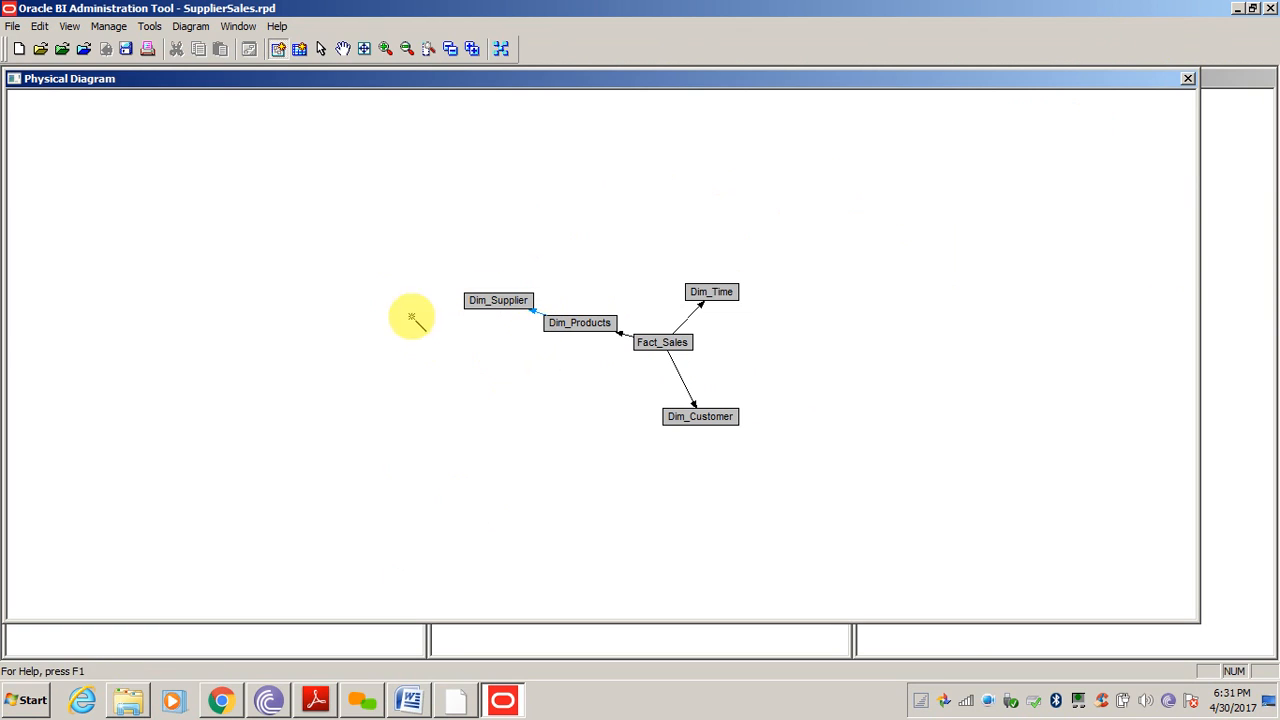
Close the Physical Diagram and expand the Supplier Sales business model
left_click(1189, 79)
left_click(576, 266)
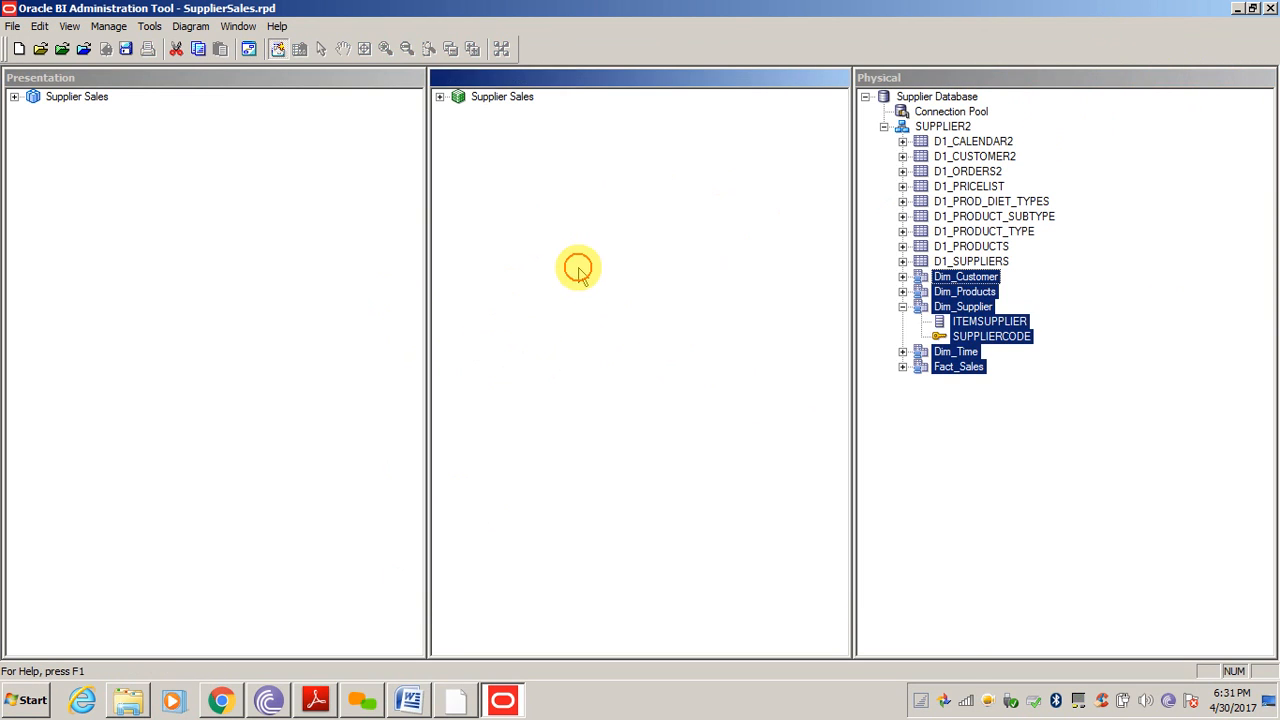
left_click(501, 100)
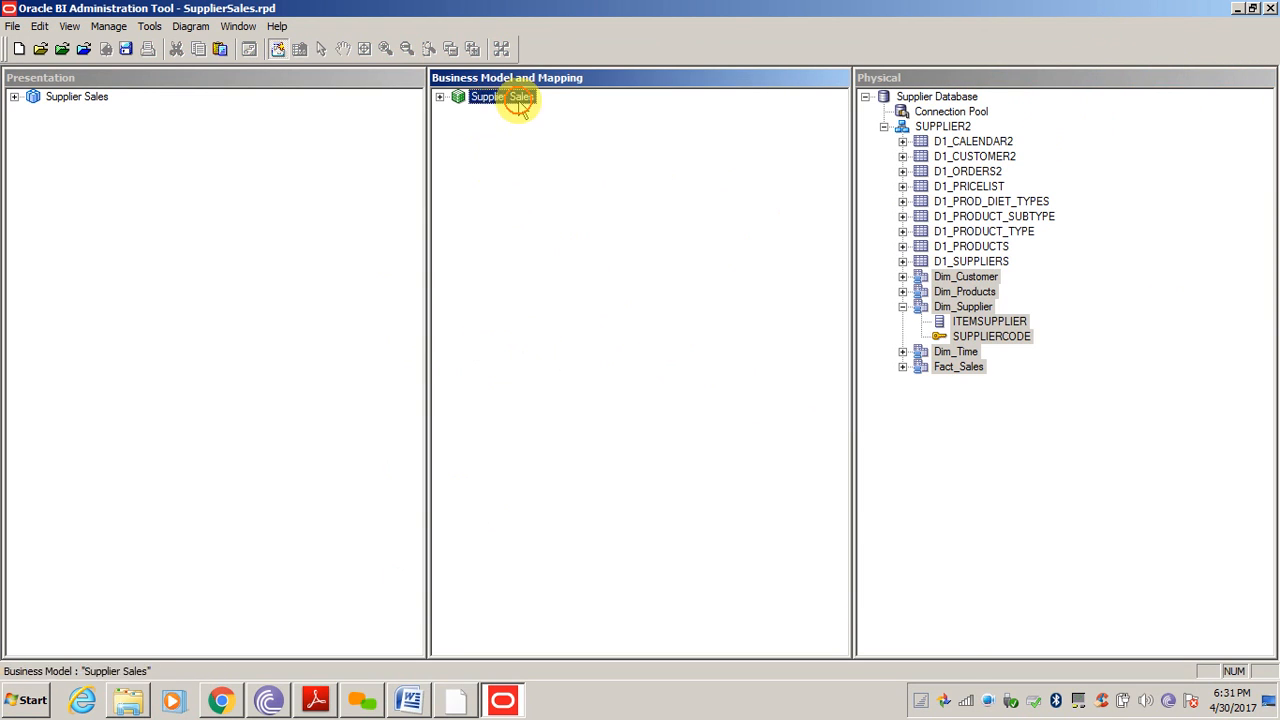
left_click(440, 97)
left_click(588, 330)
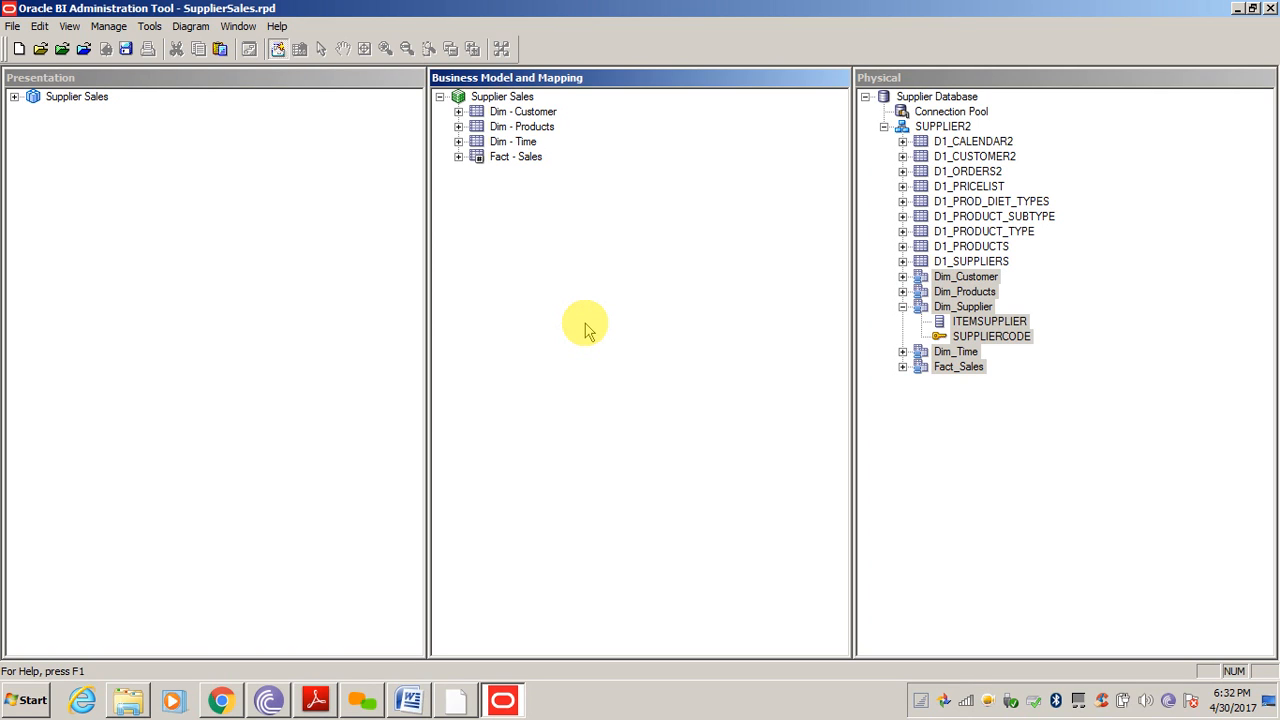
left_click(1000, 444)
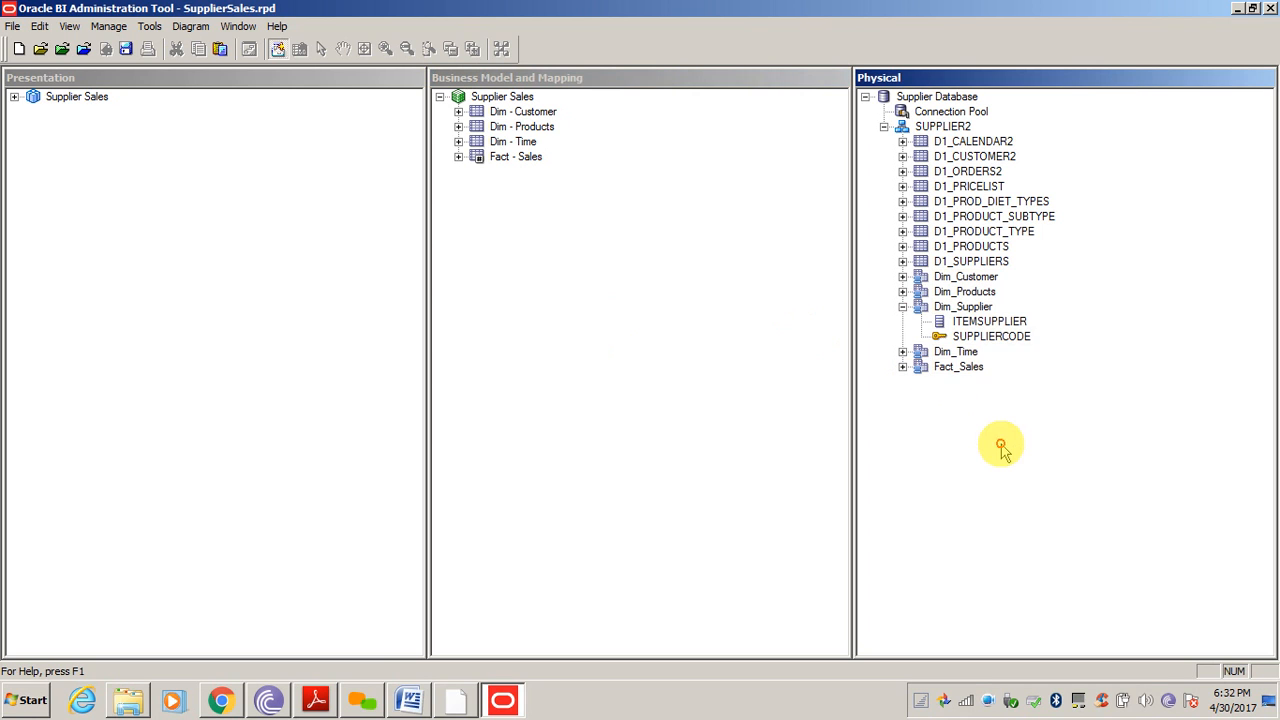
left_click(974, 325)
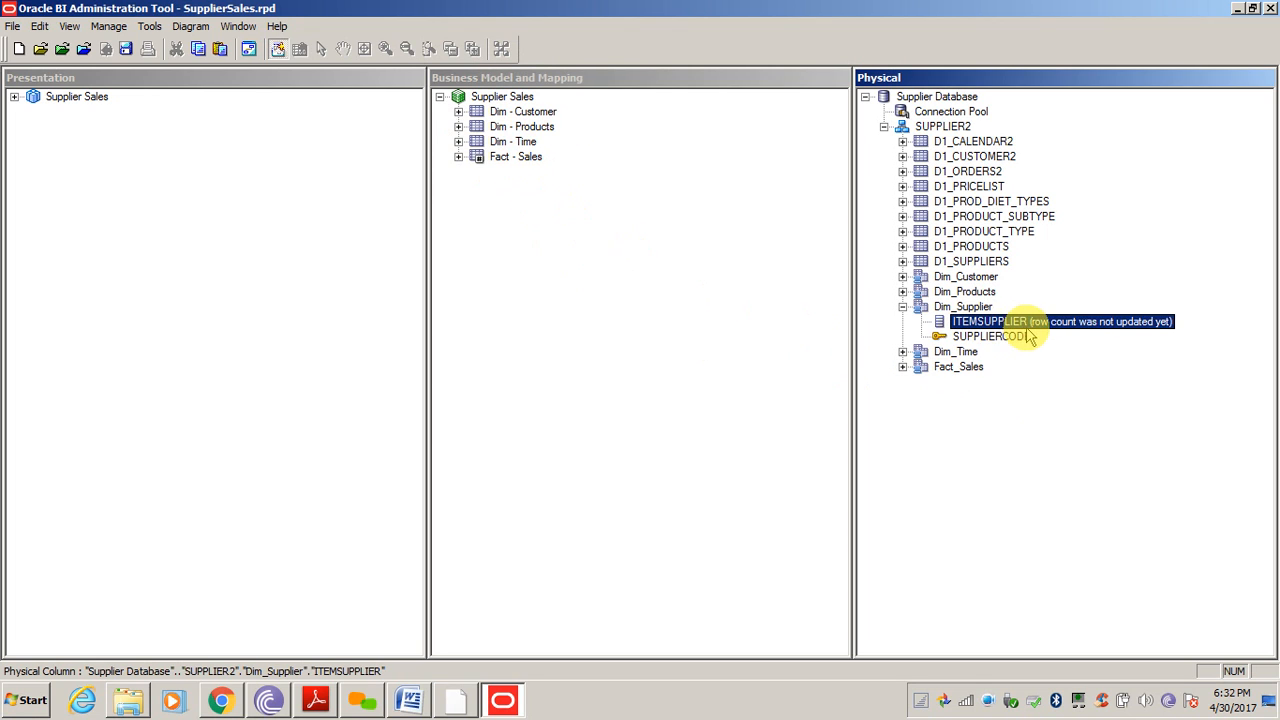
Expand Dim - Products and its Sources folder, selecting the Dim_Products source
left_click(520, 126)
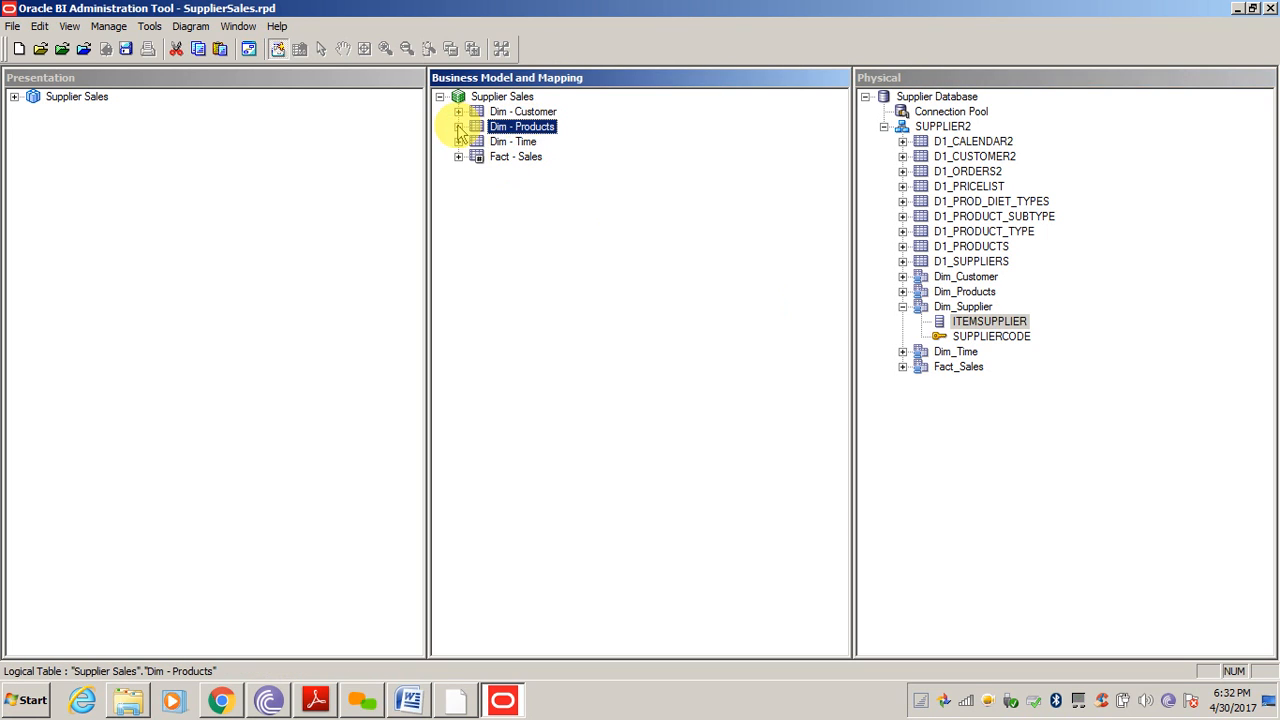
left_click(458, 127)
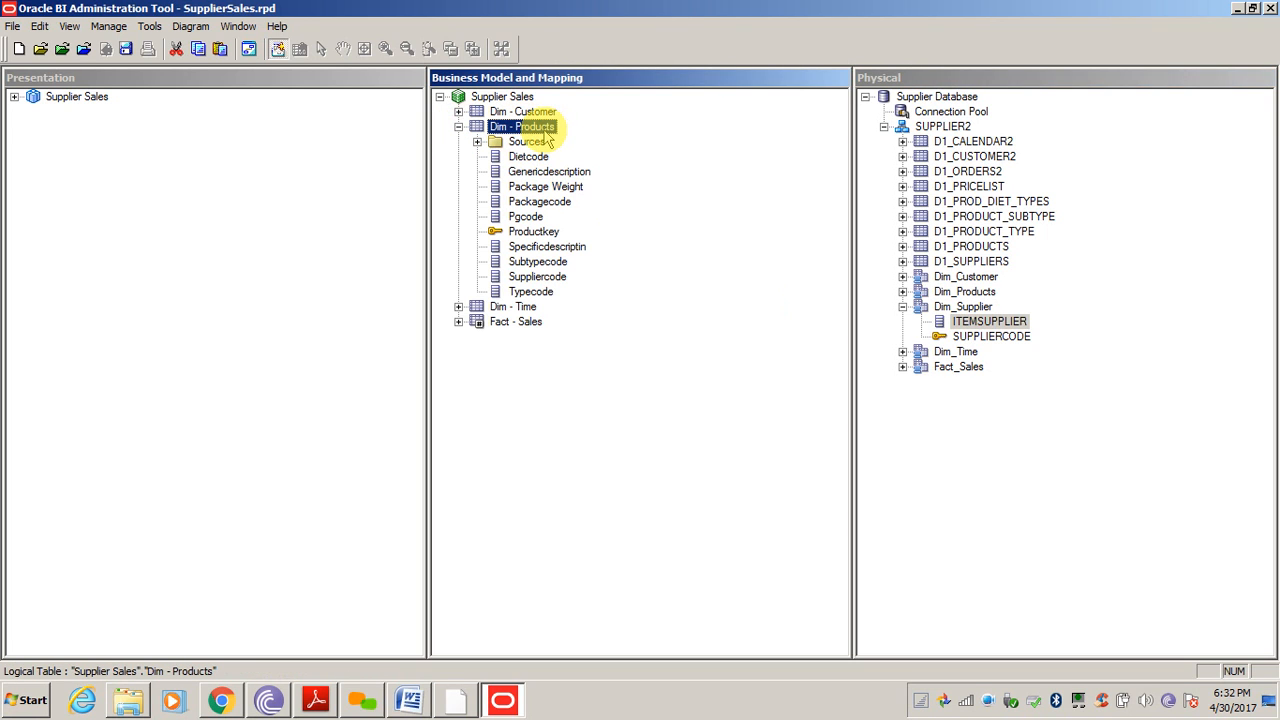
left_click(668, 470)
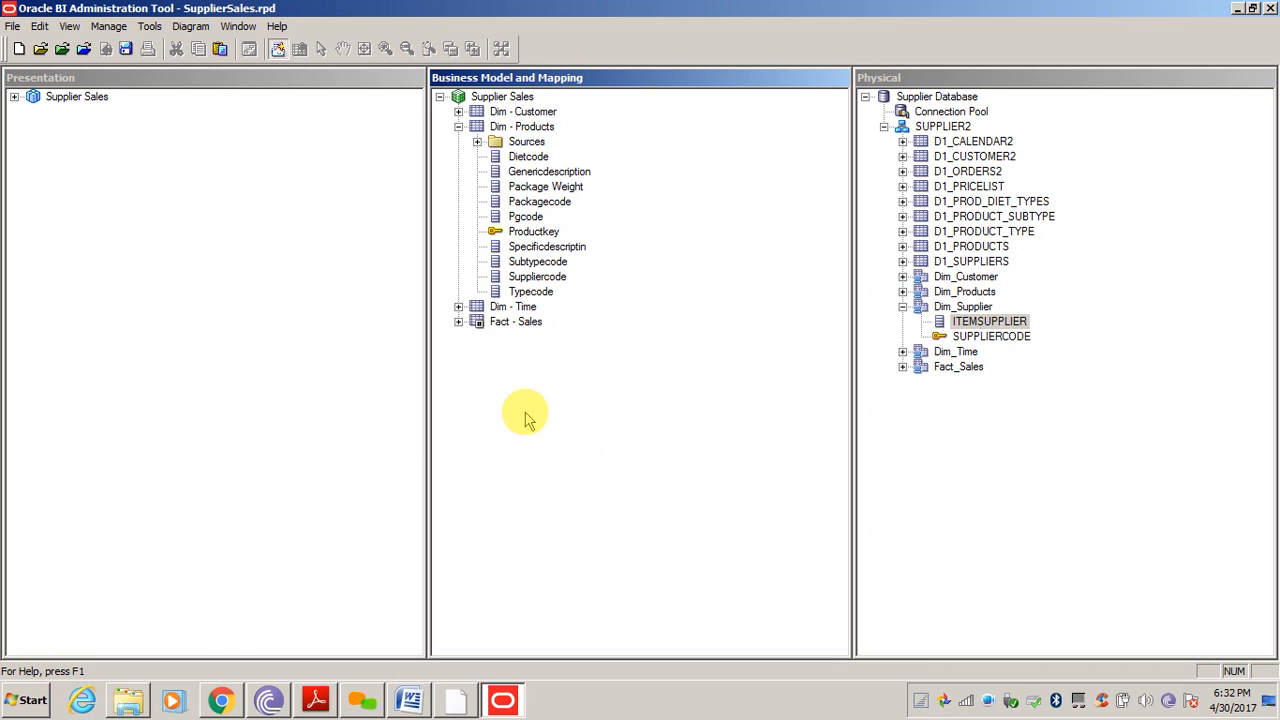
left_click(477, 141)
left_click(562, 157)
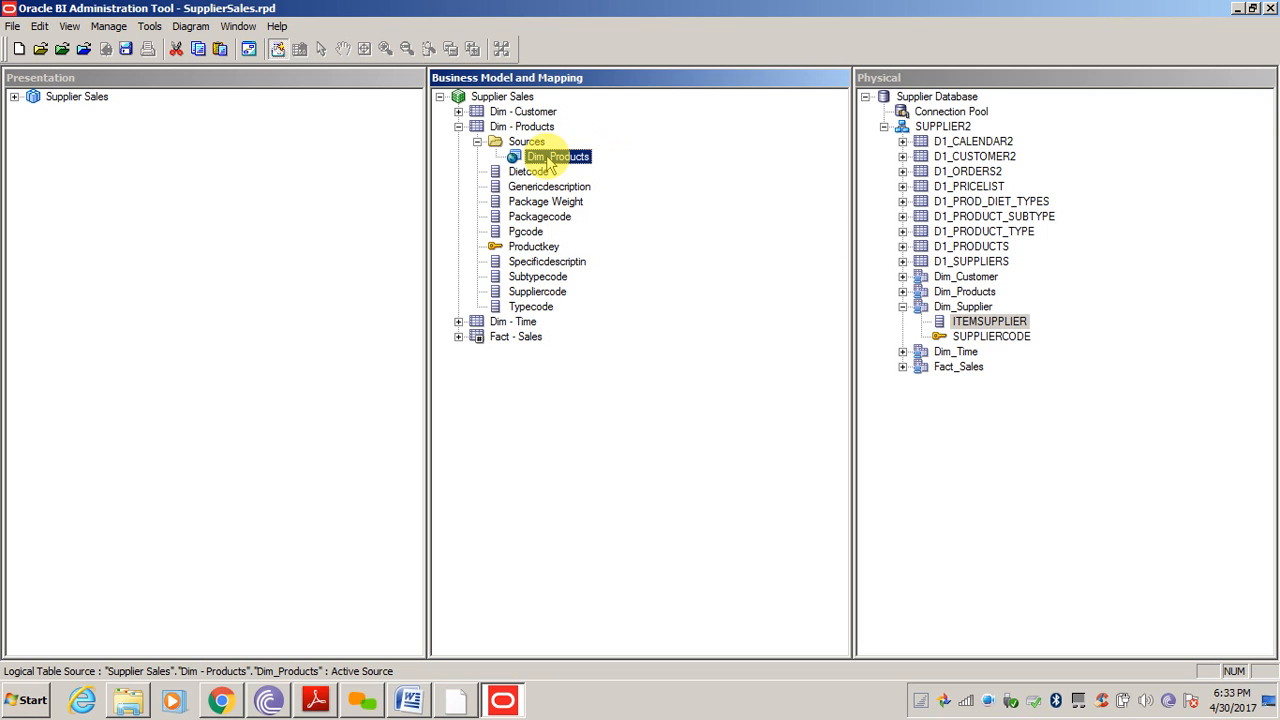
double_click(548, 159)
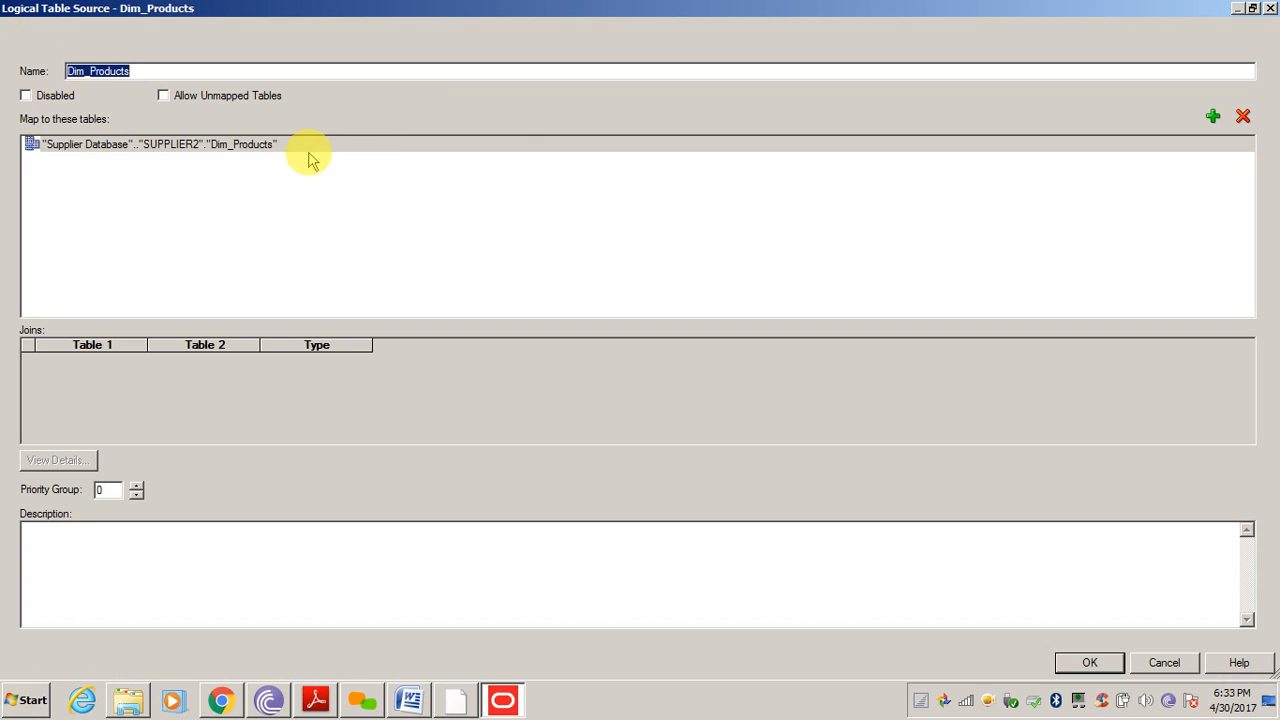
left_click(99, 37)
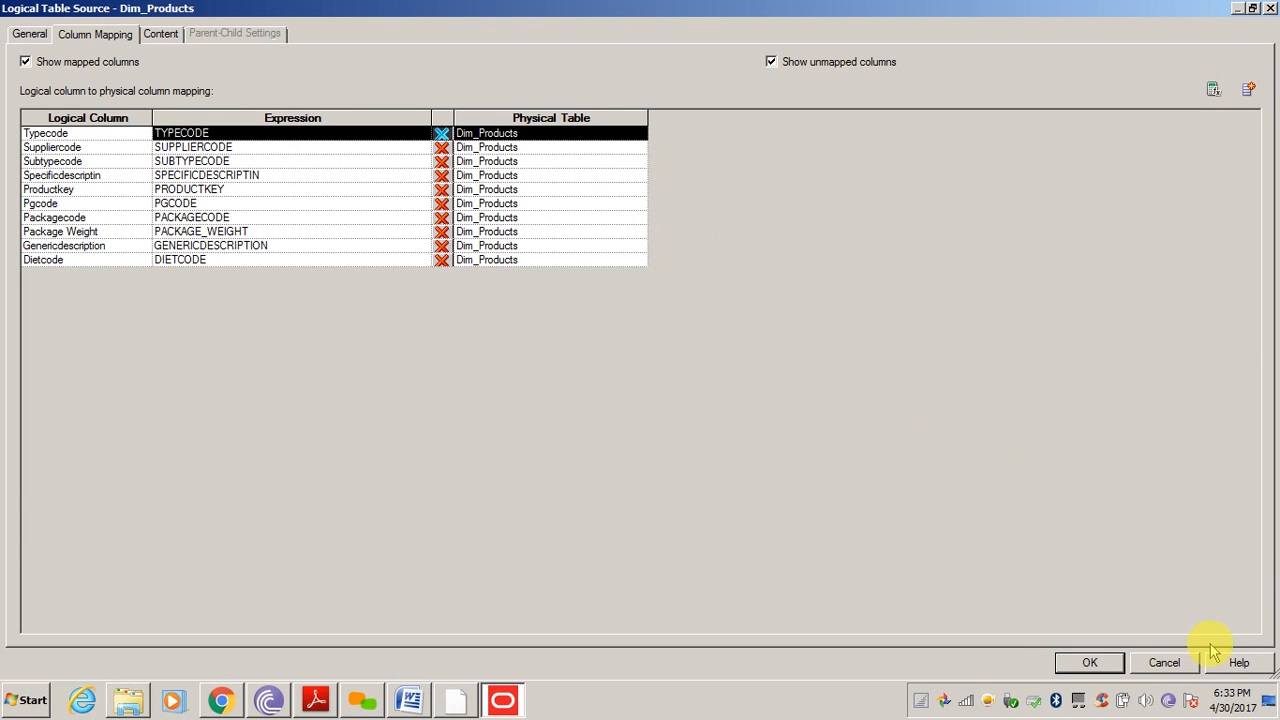
left_click(1165, 663)
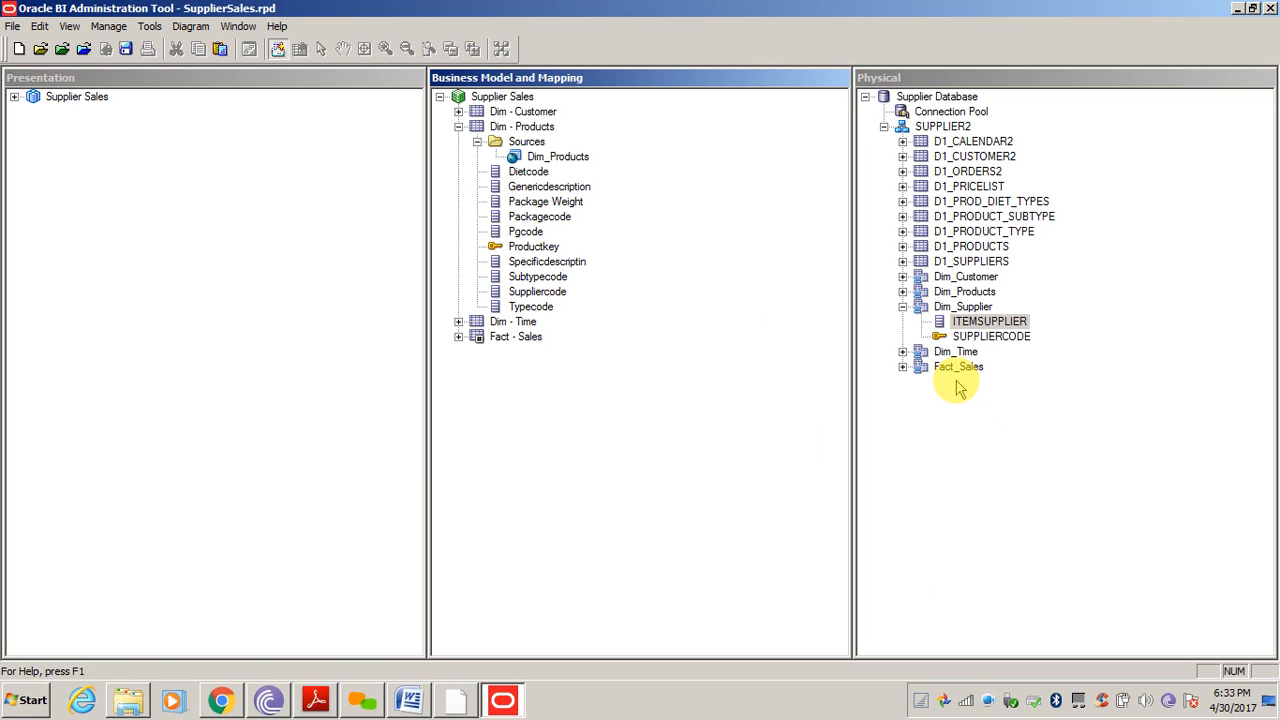
Drag Dim_Supplier's ITEMSUPPLIER column onto the Dim_Products source of Dim - Products
left_click(980, 323)
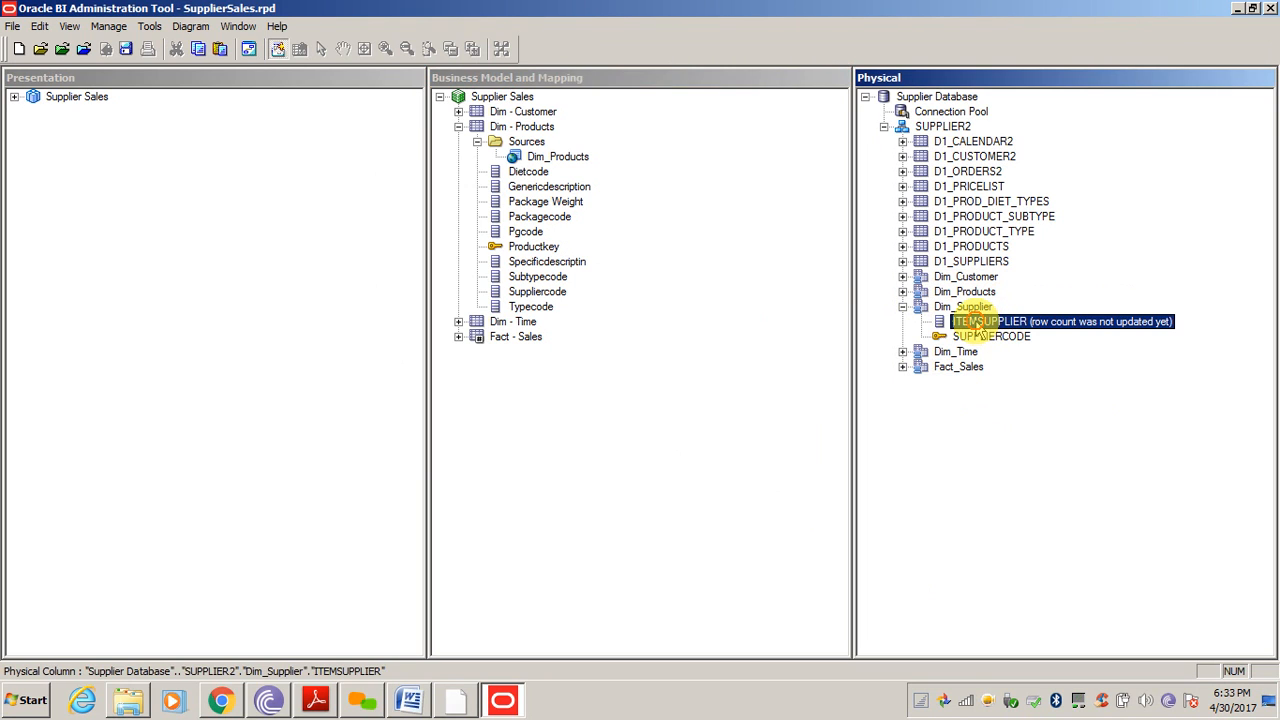
left_click_drag(980, 325, 572, 168)
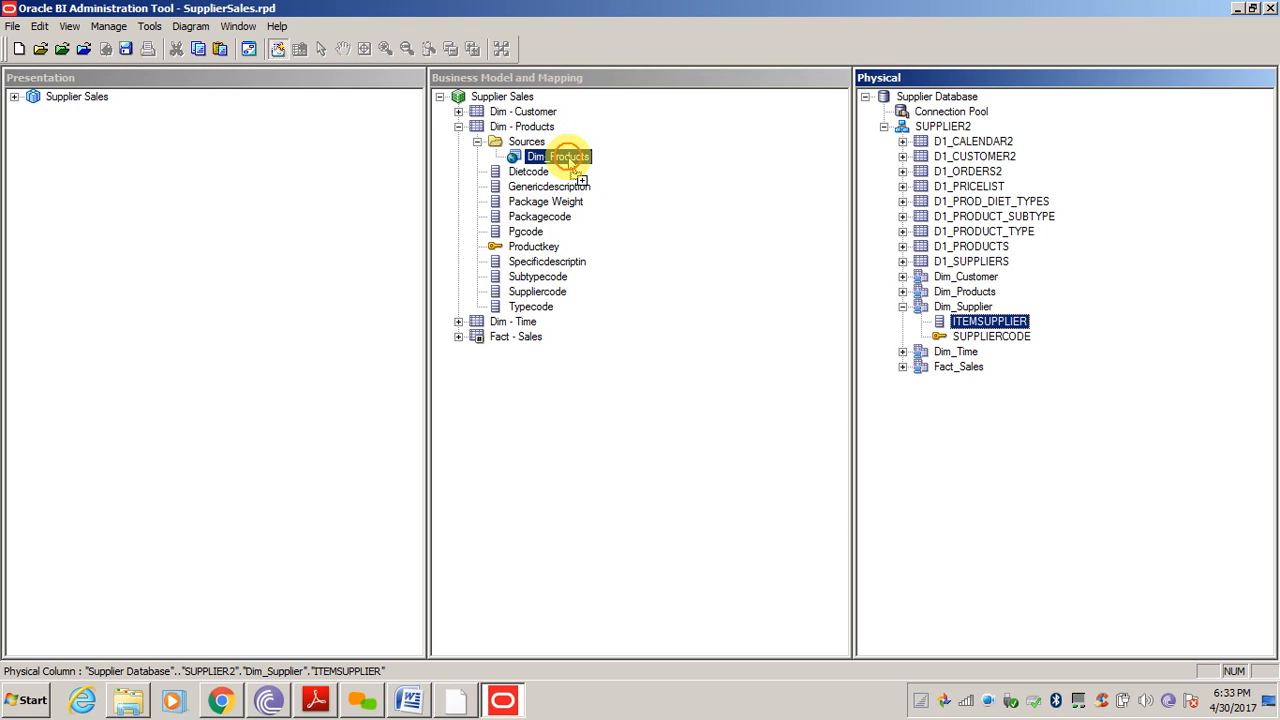
left_click_drag(567, 157, 564, 161)
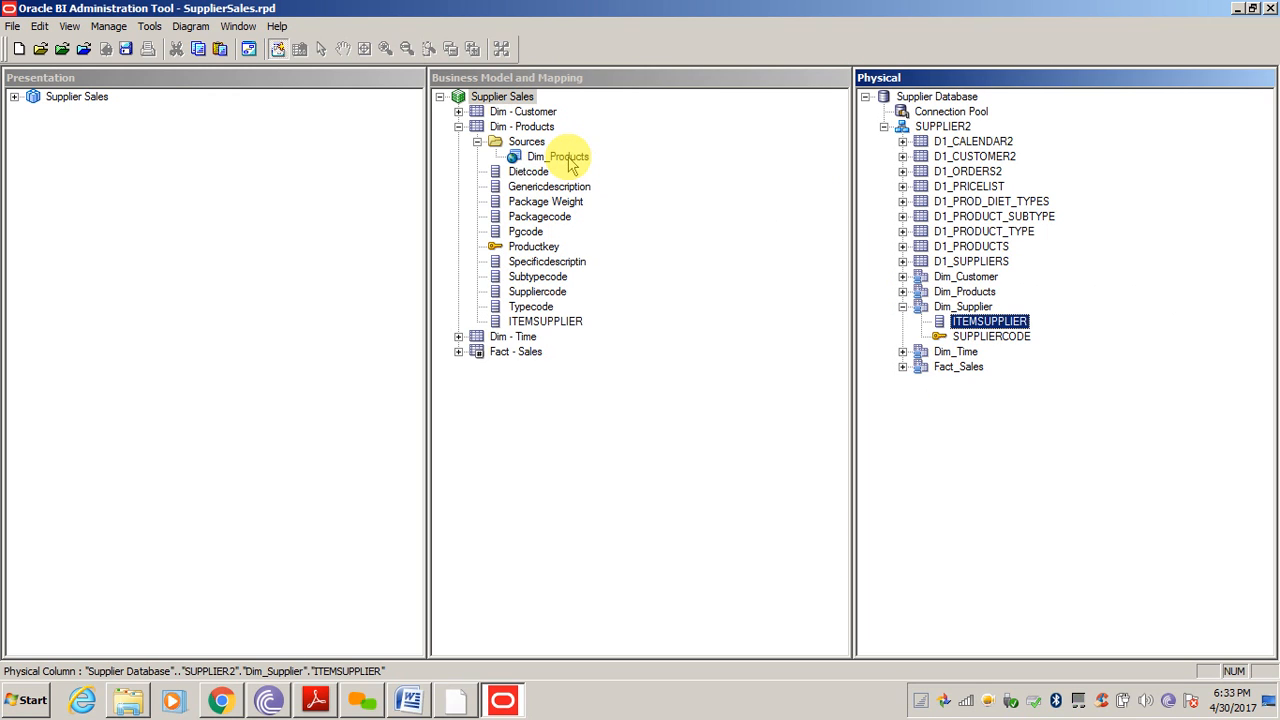
left_click(551, 325)
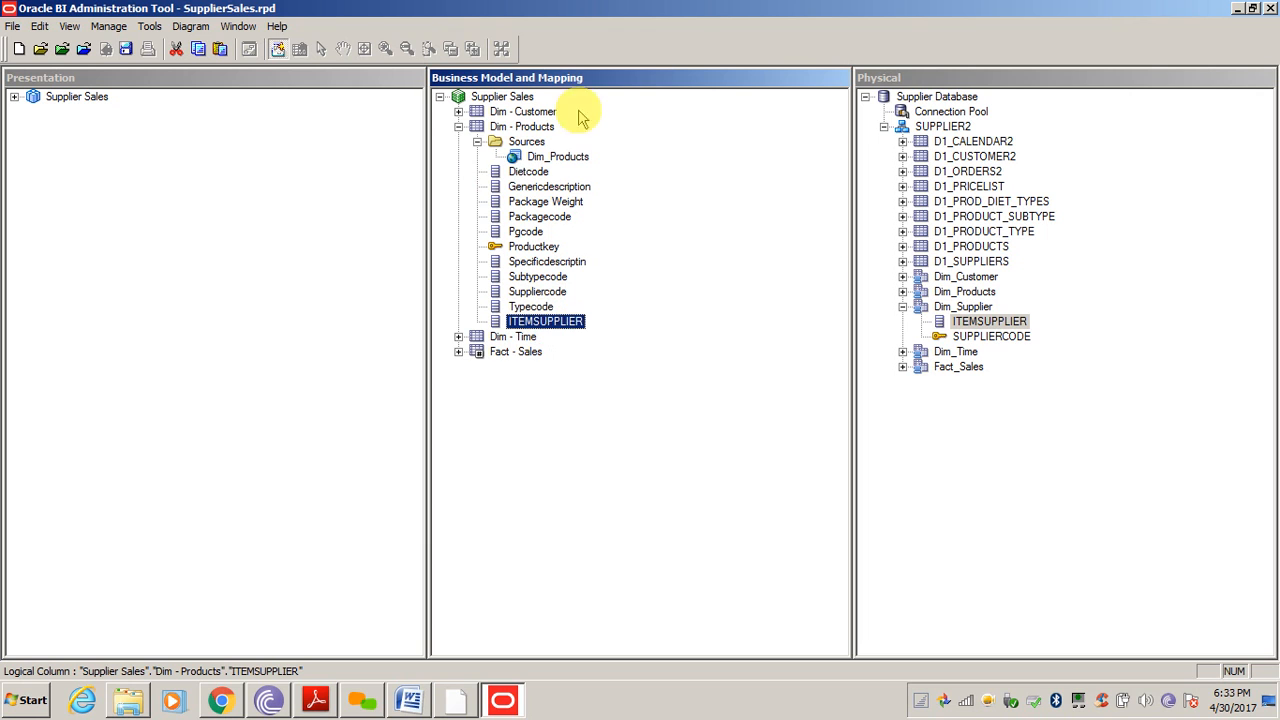
Review the Dim_Products source's mapped tables, Dim_Products and Dim_Supplier
double_click(548, 162)
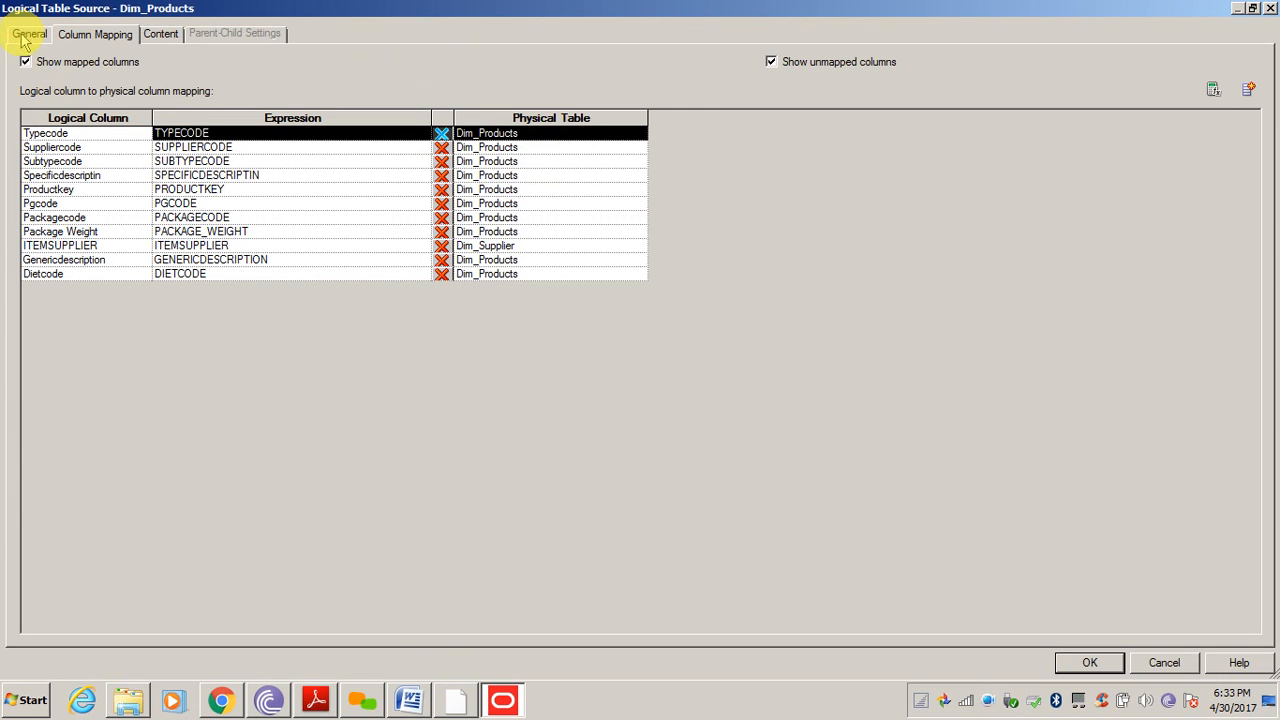
left_click(26, 35)
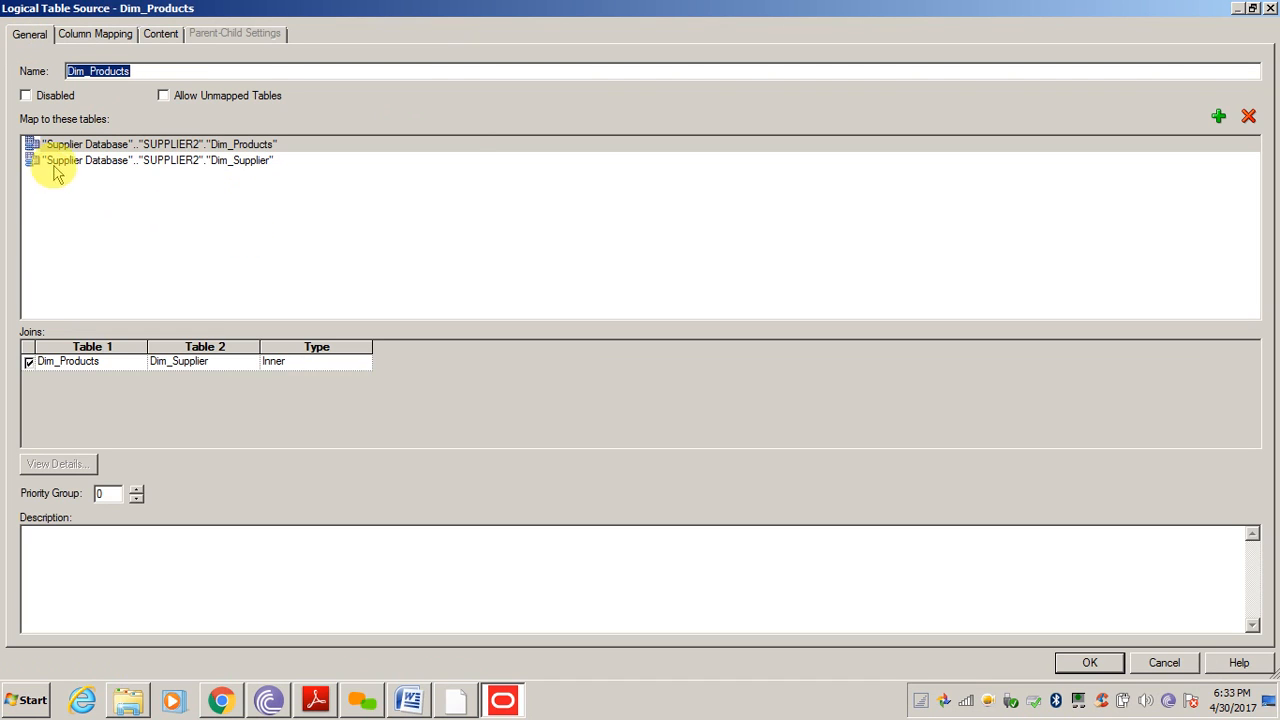
left_click(125, 161)
left_click(125, 146)
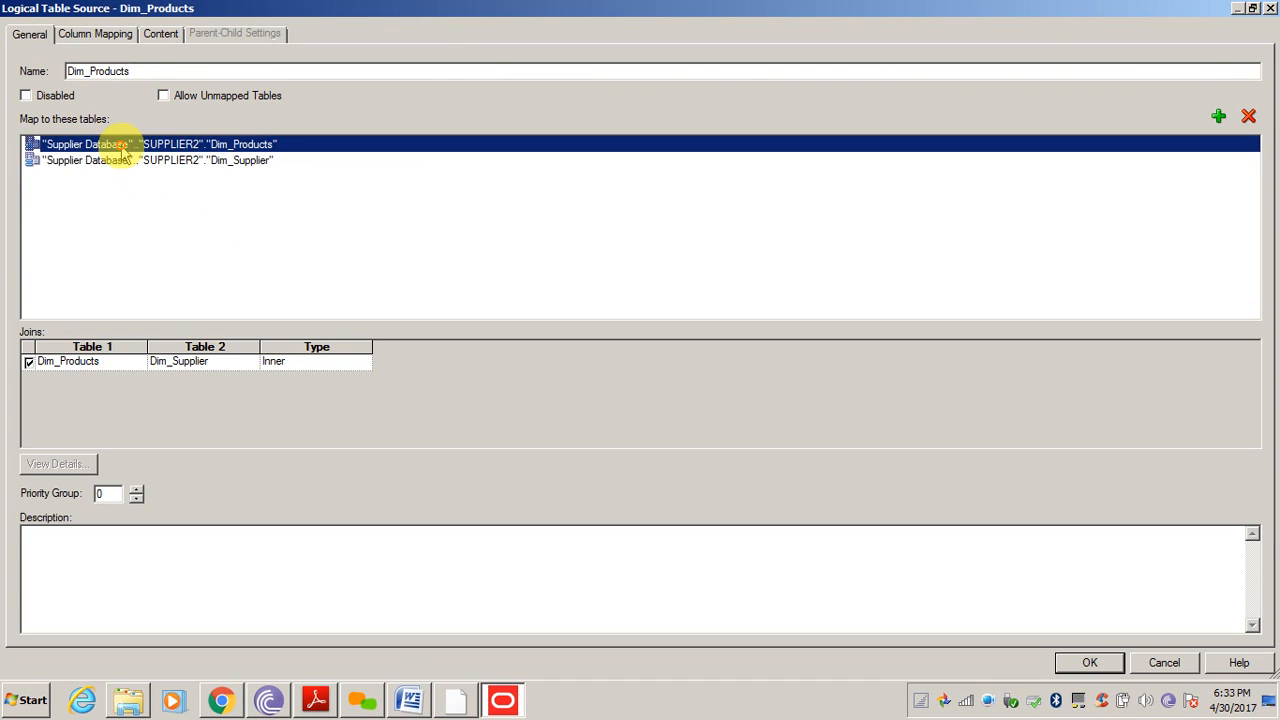
left_click(126, 162)
left_click(127, 145)
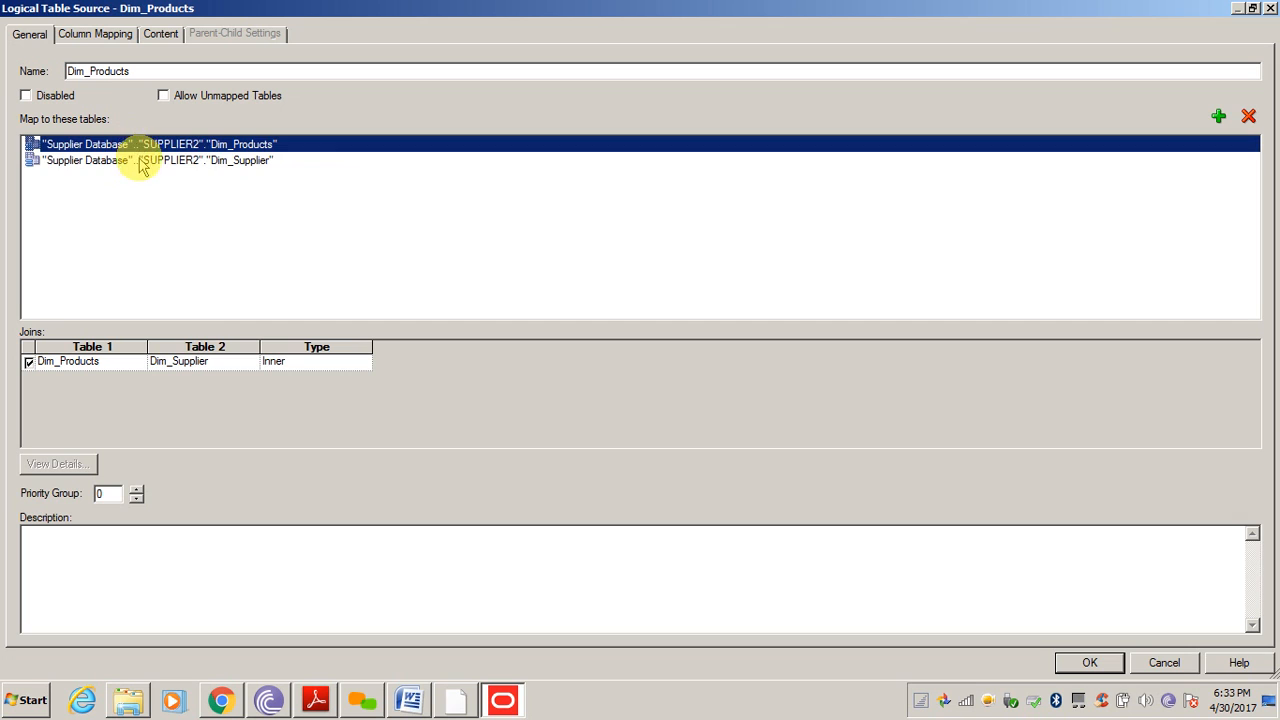
left_click(130, 161)
left_click(258, 146)
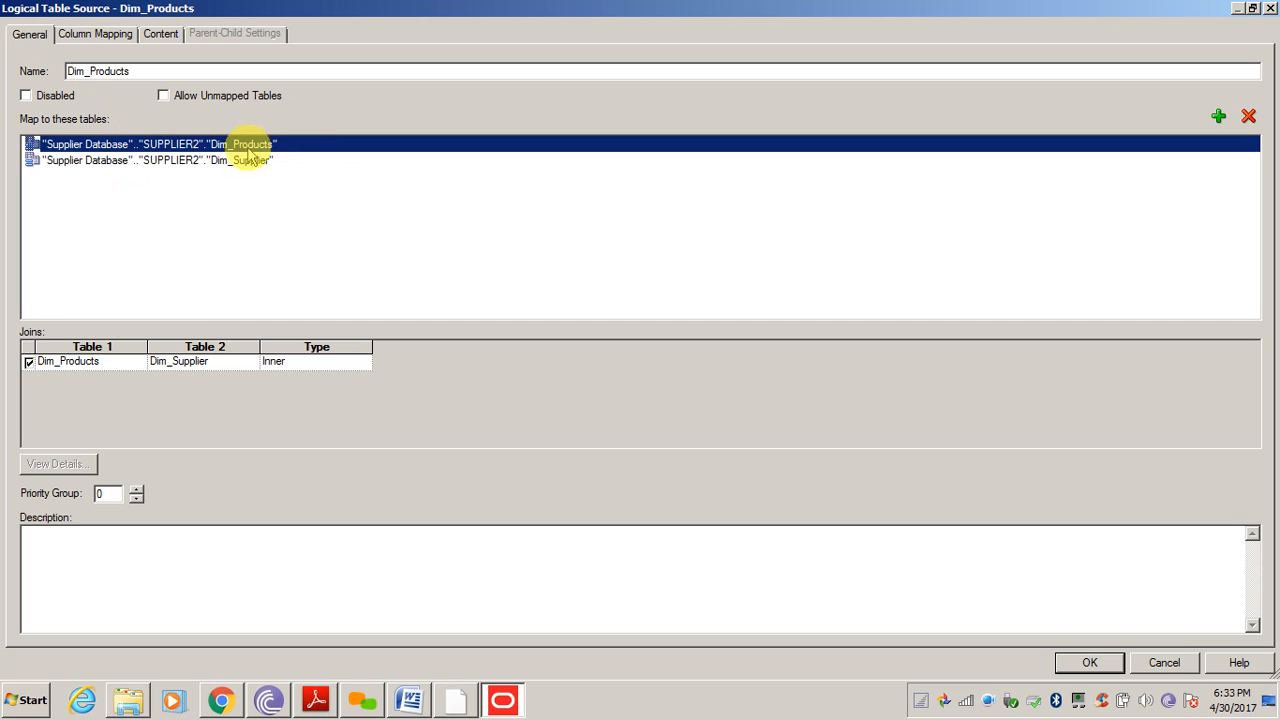
left_click(231, 164)
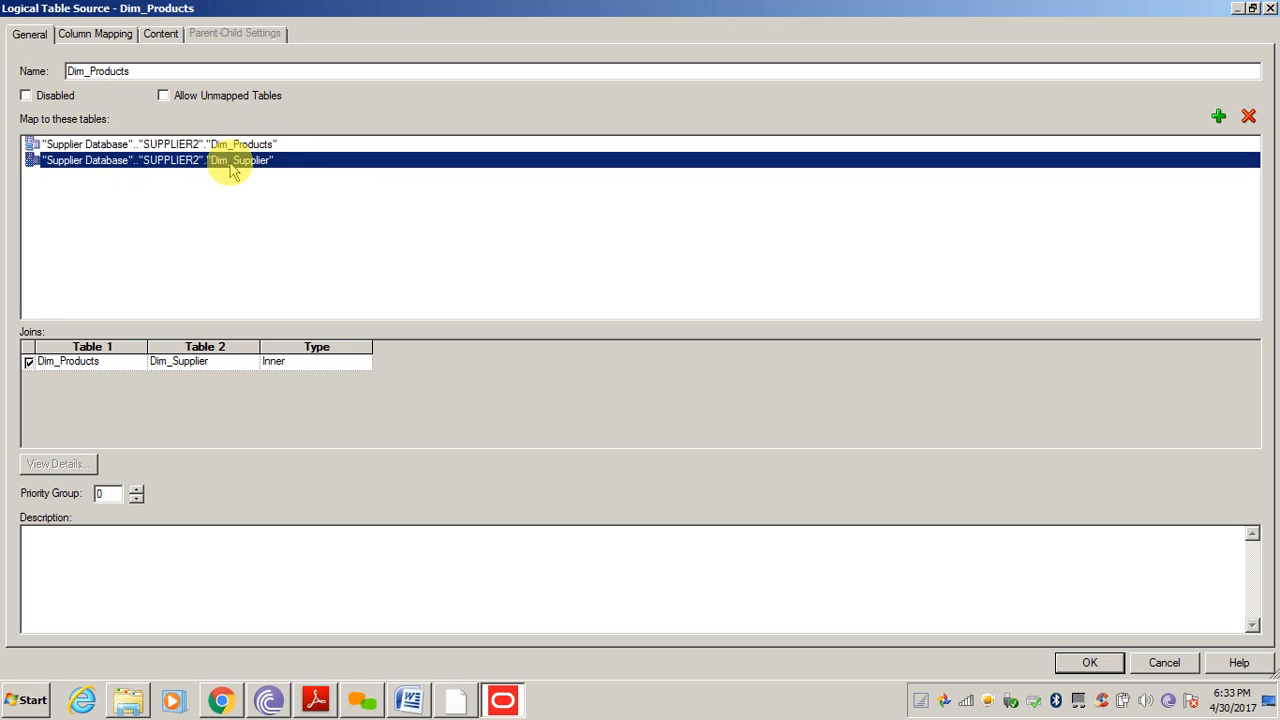
Check the inner join expression and ITEMSUPPLIER's mapping to Dim_Supplier, then accept
left_click(85, 367)
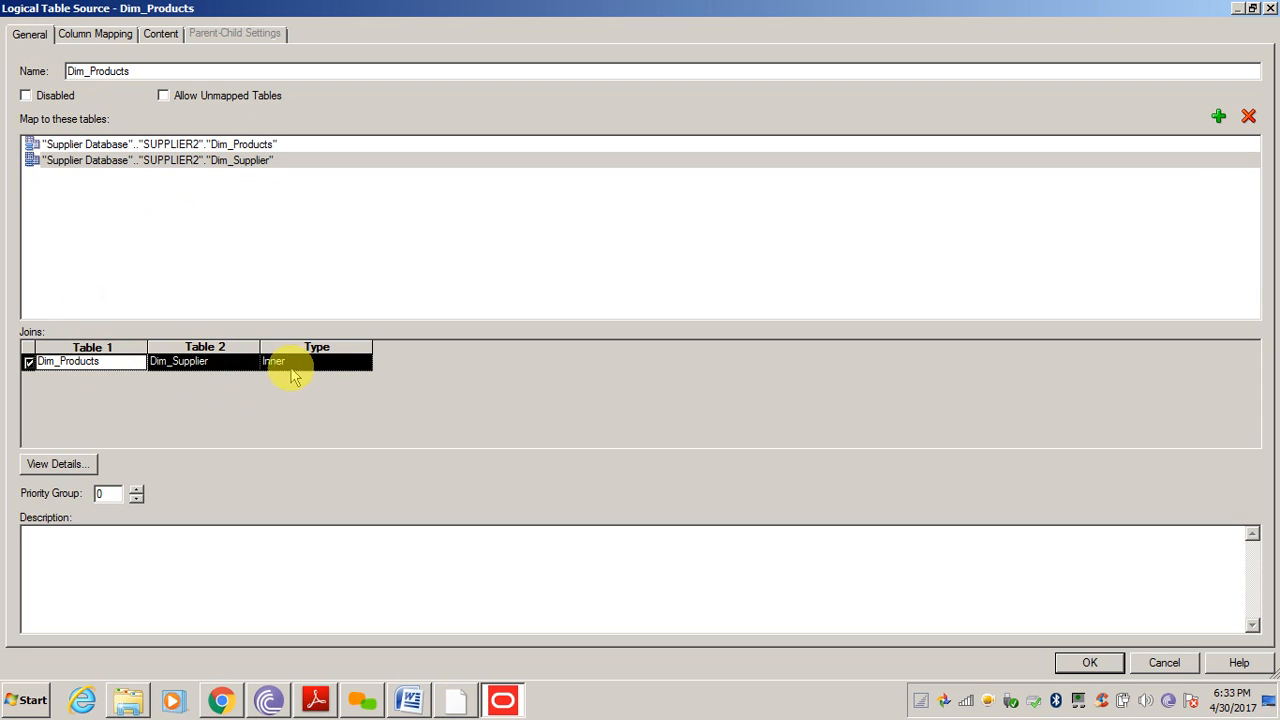
left_click(53, 466)
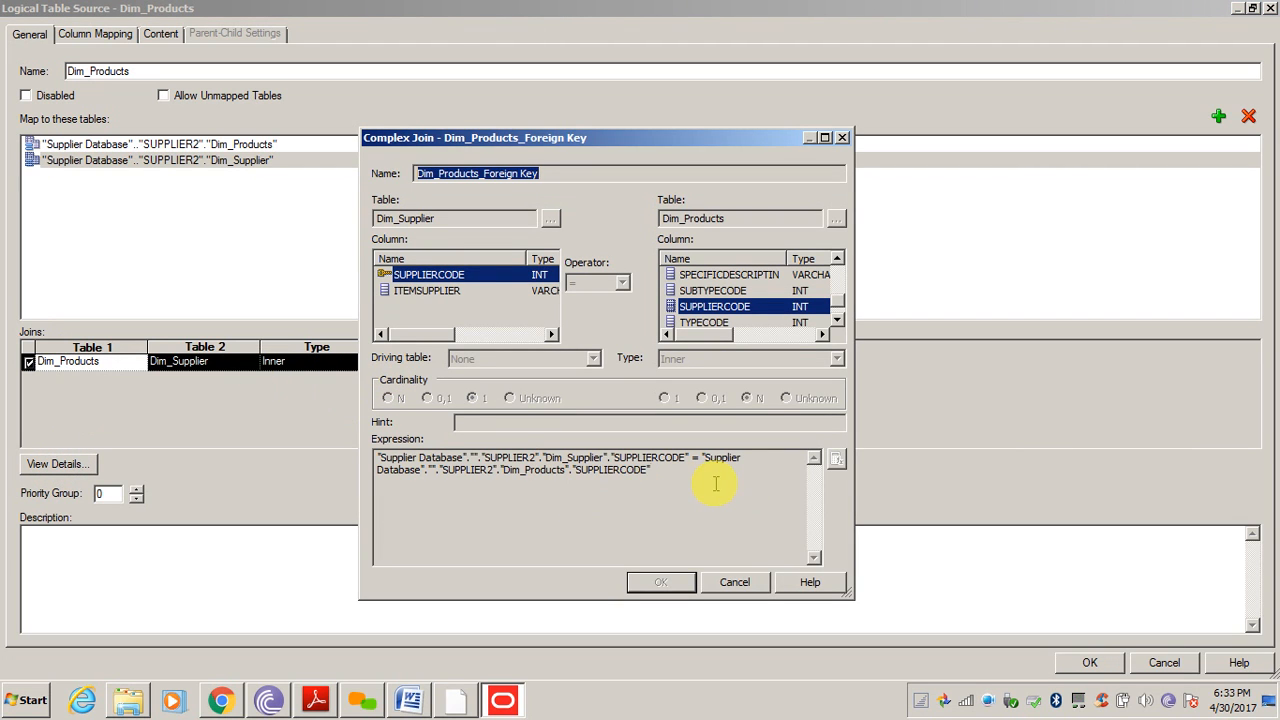
left_click_drag(716, 484, 349, 434)
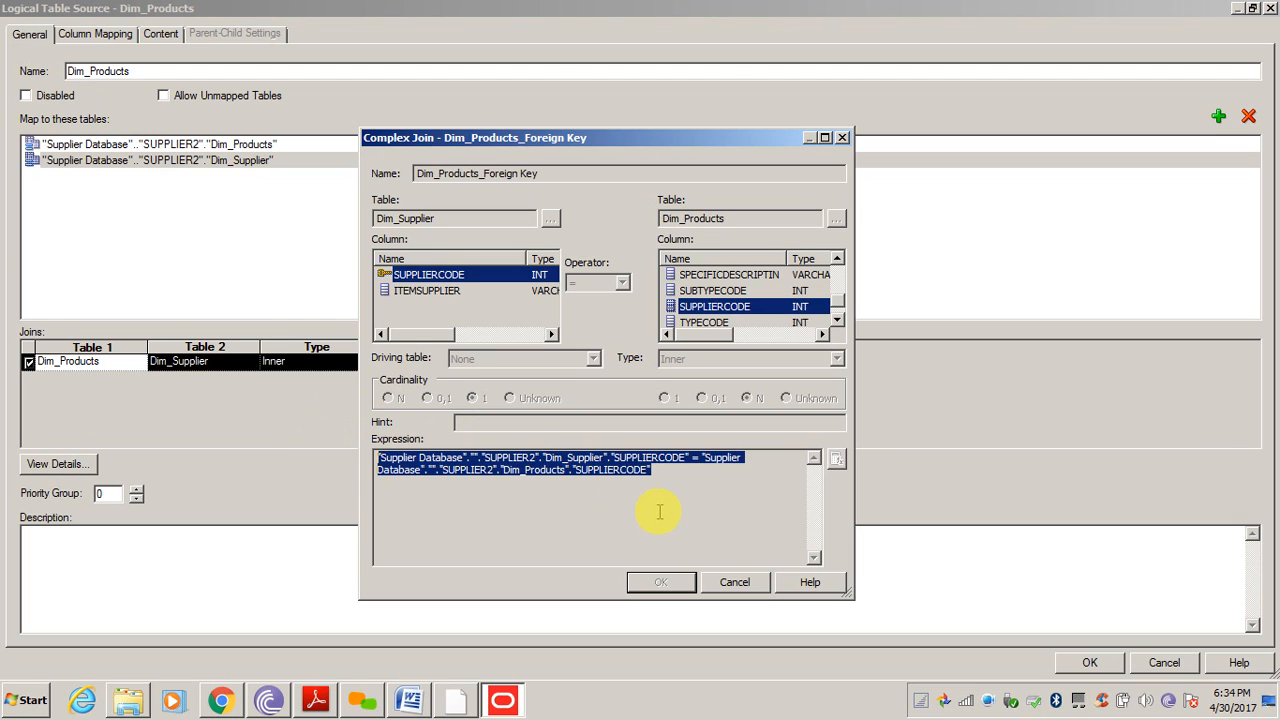
left_click(735, 584)
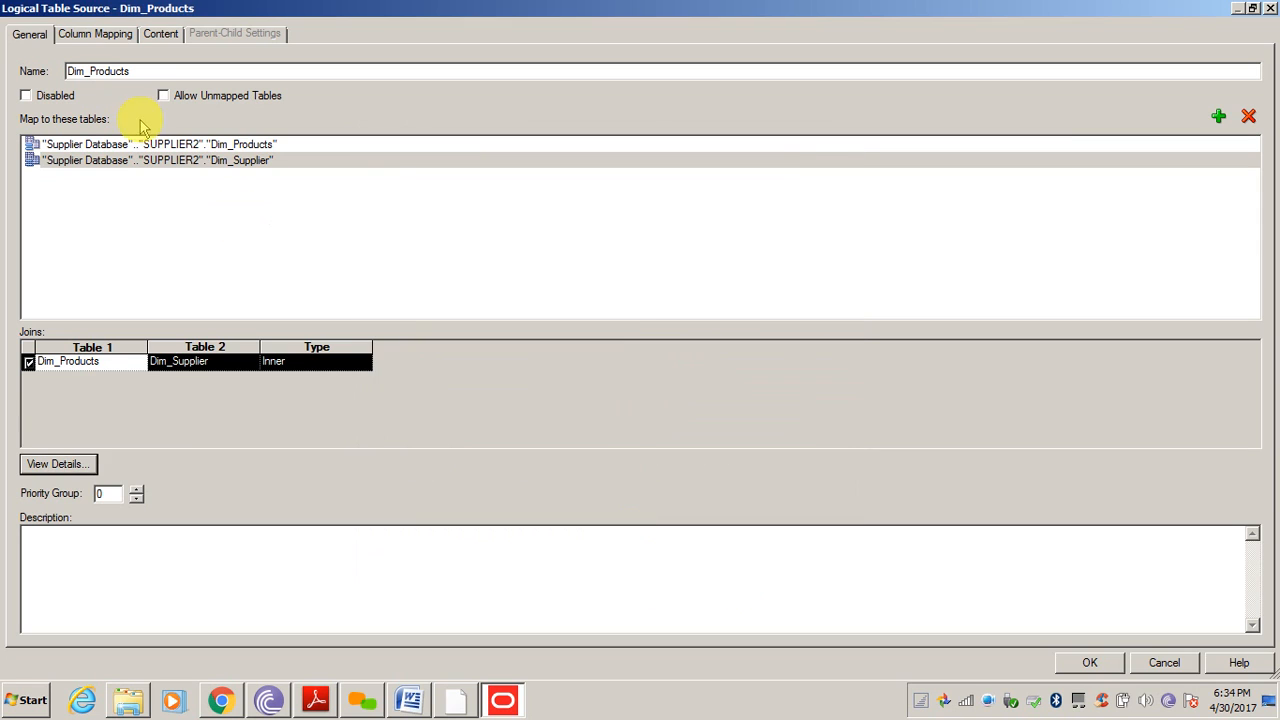
left_click(82, 38)
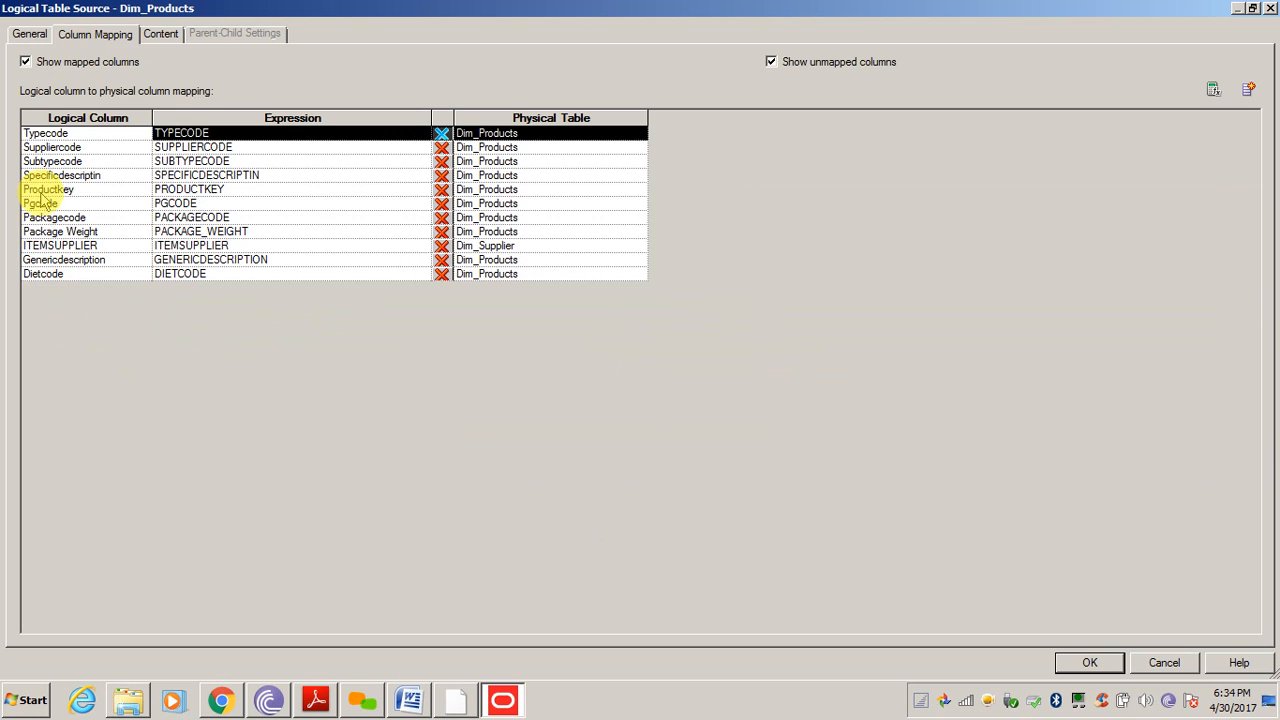
left_click(48, 246)
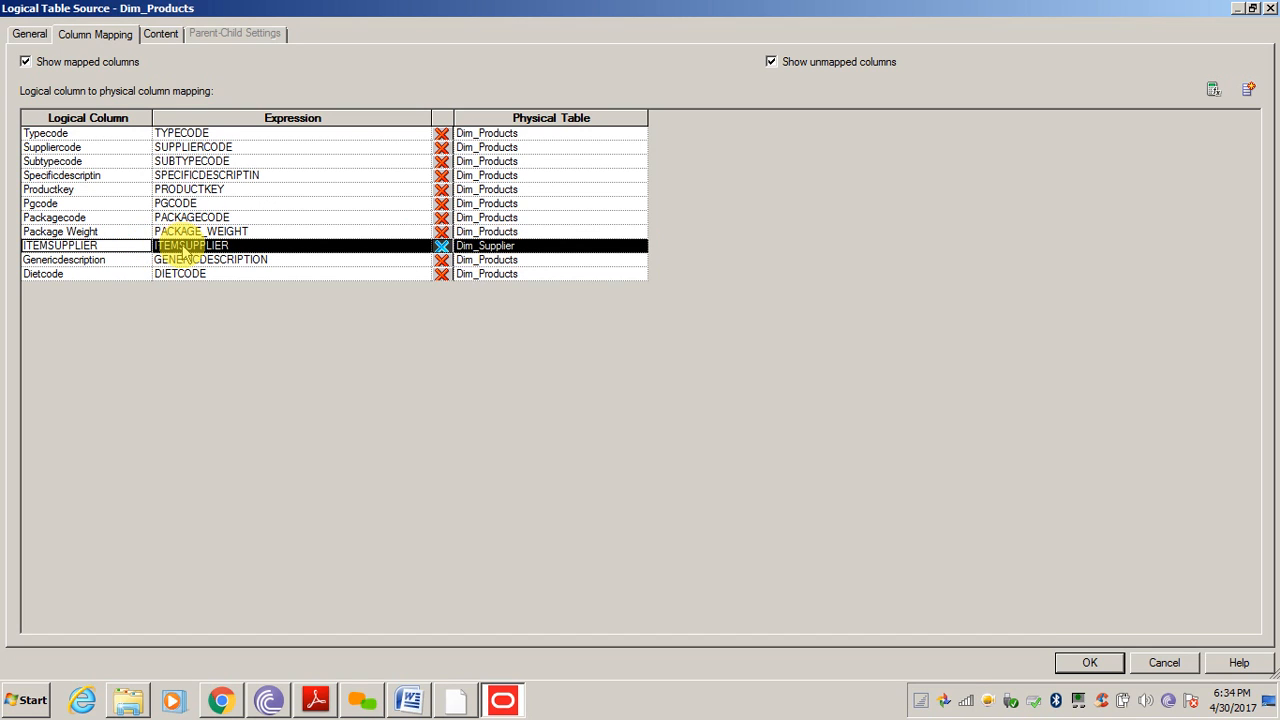
left_click(1090, 663)
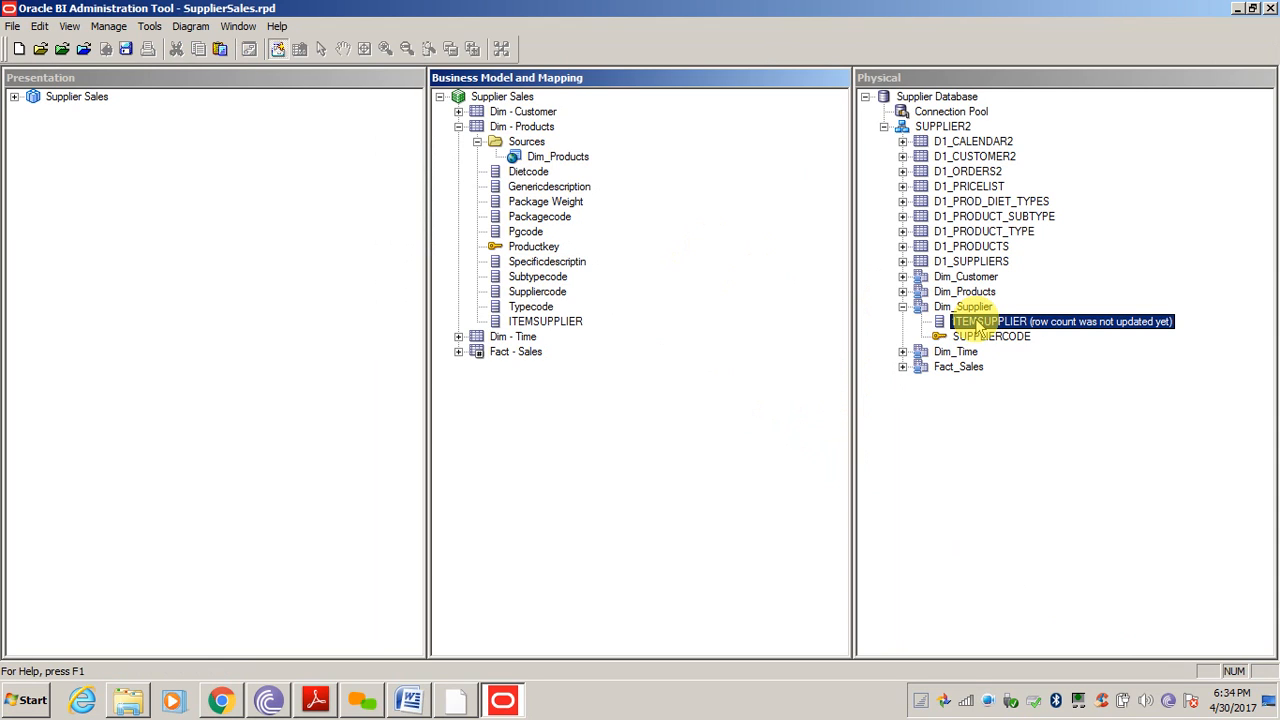
Rename the ITEMSUPPLIER logical column in Dim - Products to Supplier
left_click(557, 157)
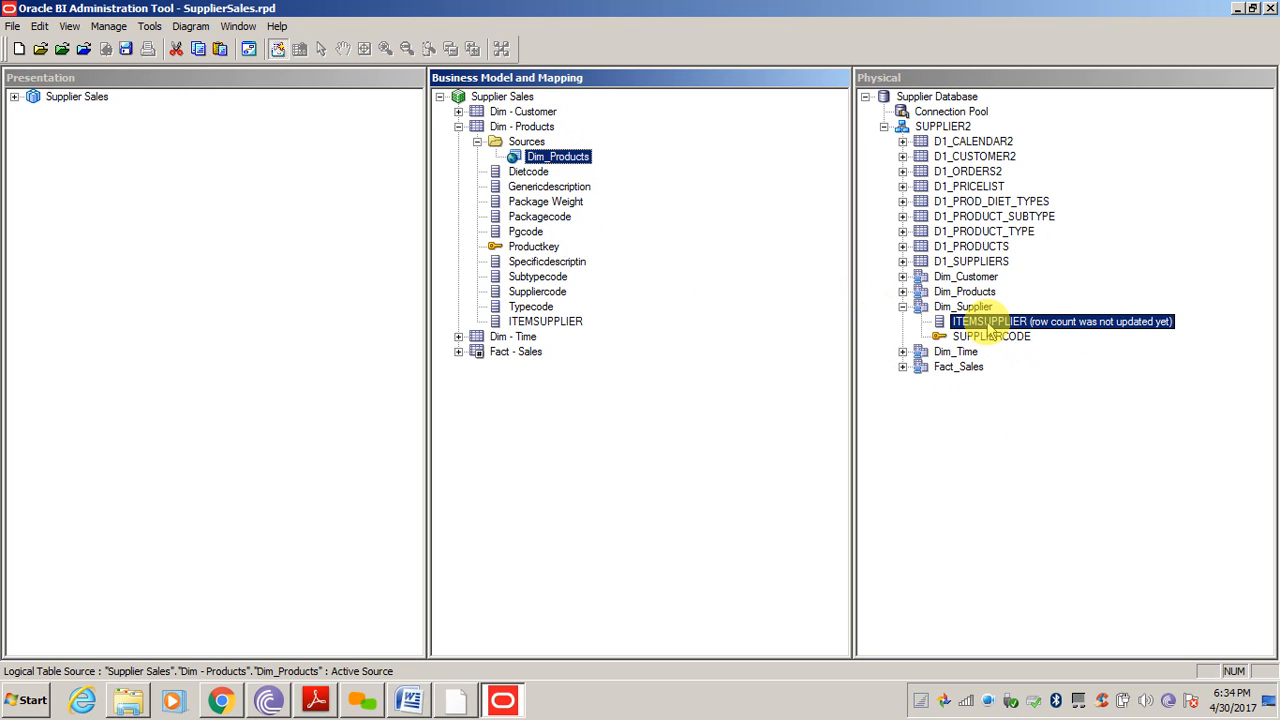
left_click_drag(993, 325, 556, 328)
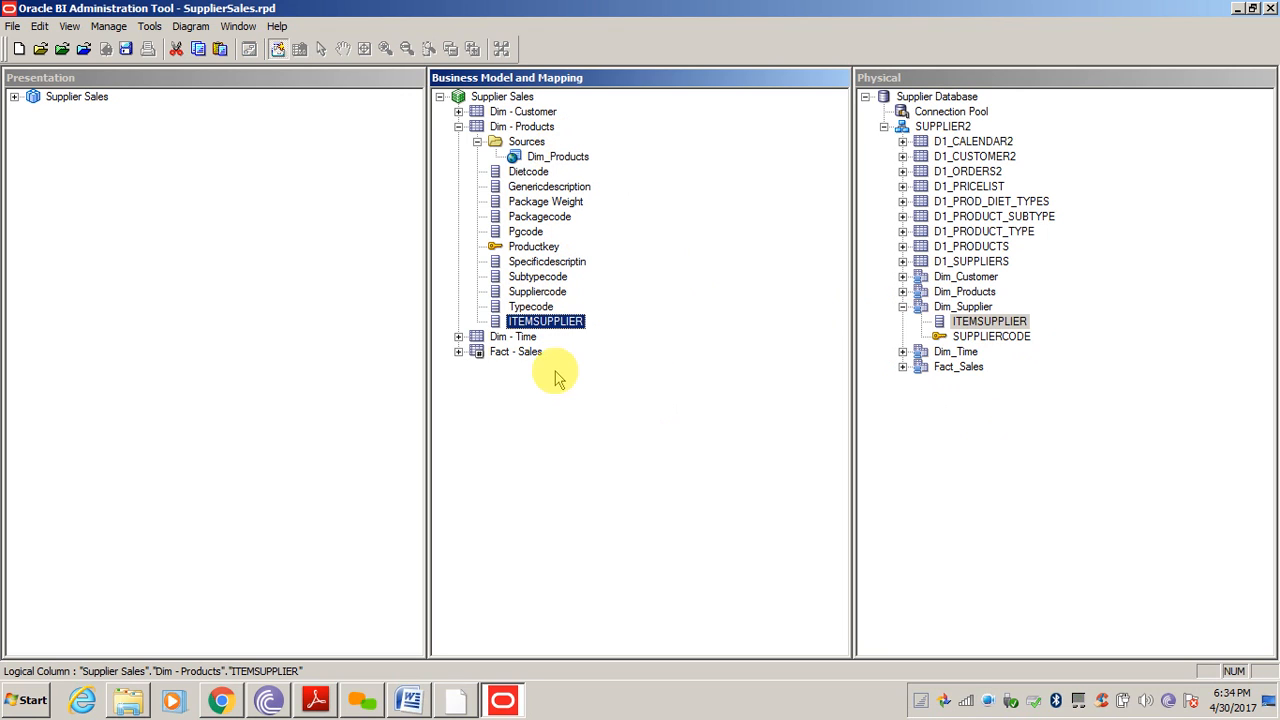
key("F2")
type("Supplier")
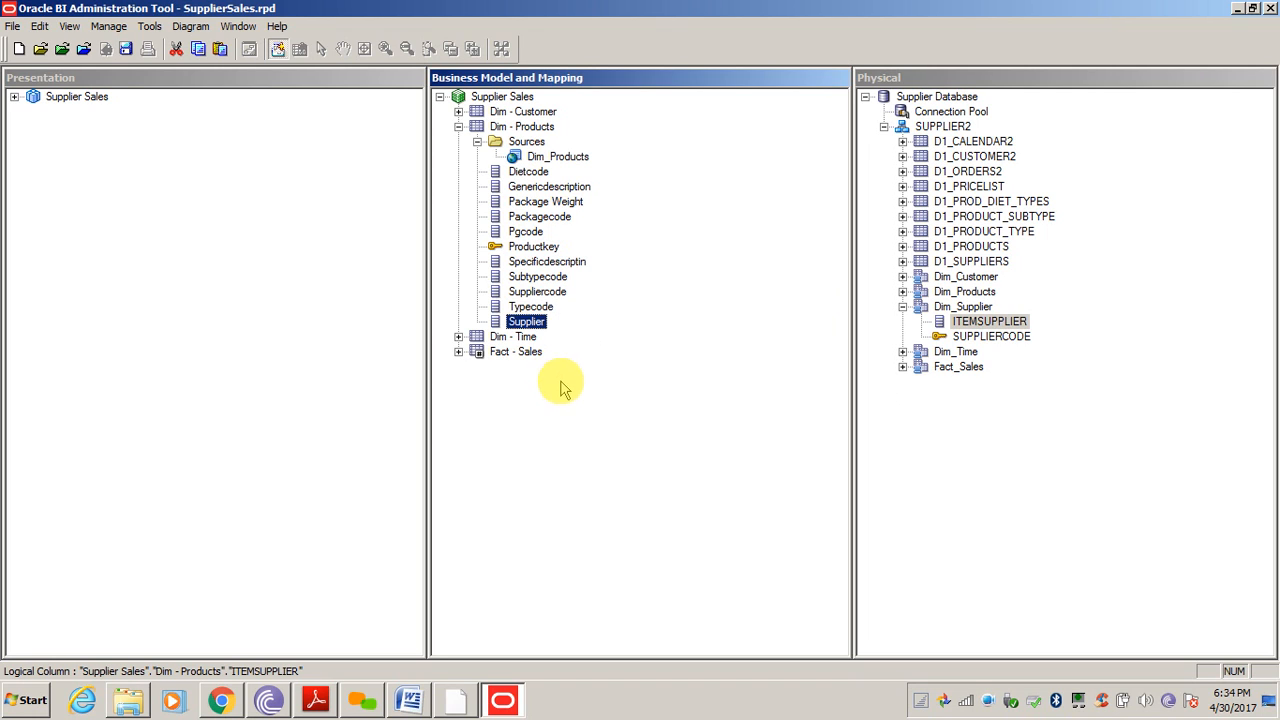
left_click(563, 383)
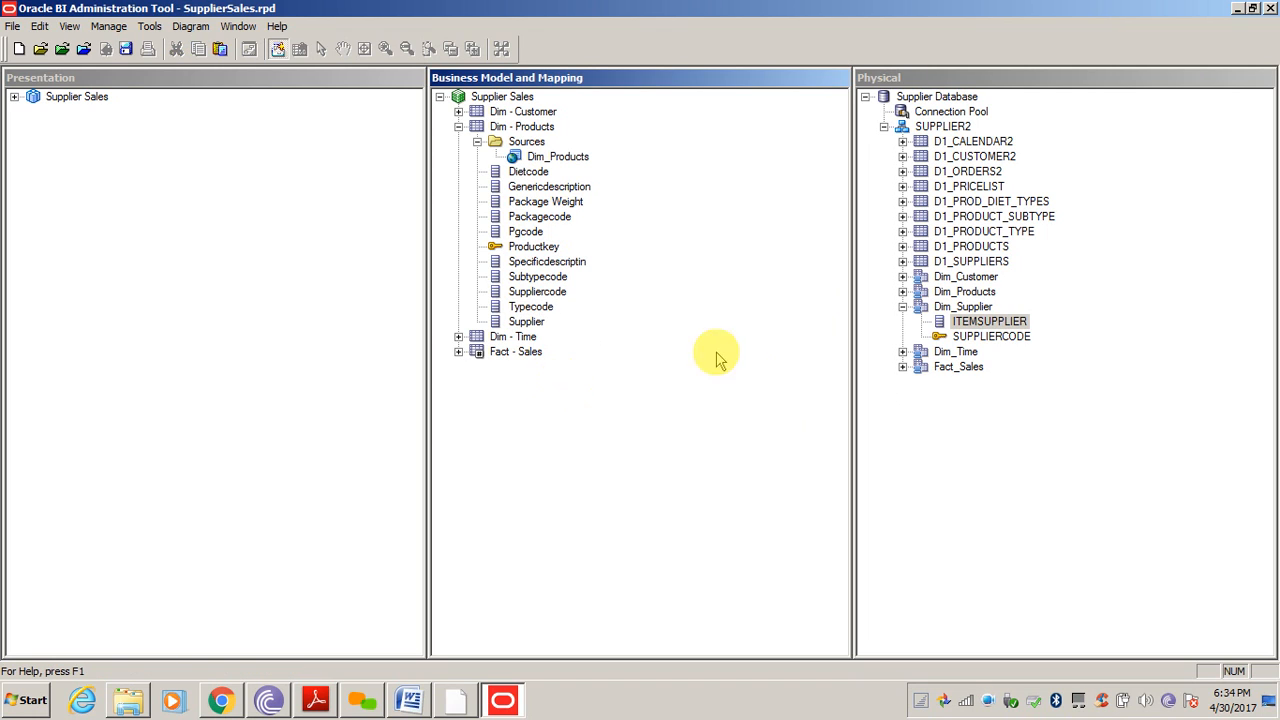
Add ITEMSUPPLIER to Dim - Products again and inspect the Dim_Products source settings
left_click_drag(993, 328, 523, 130)
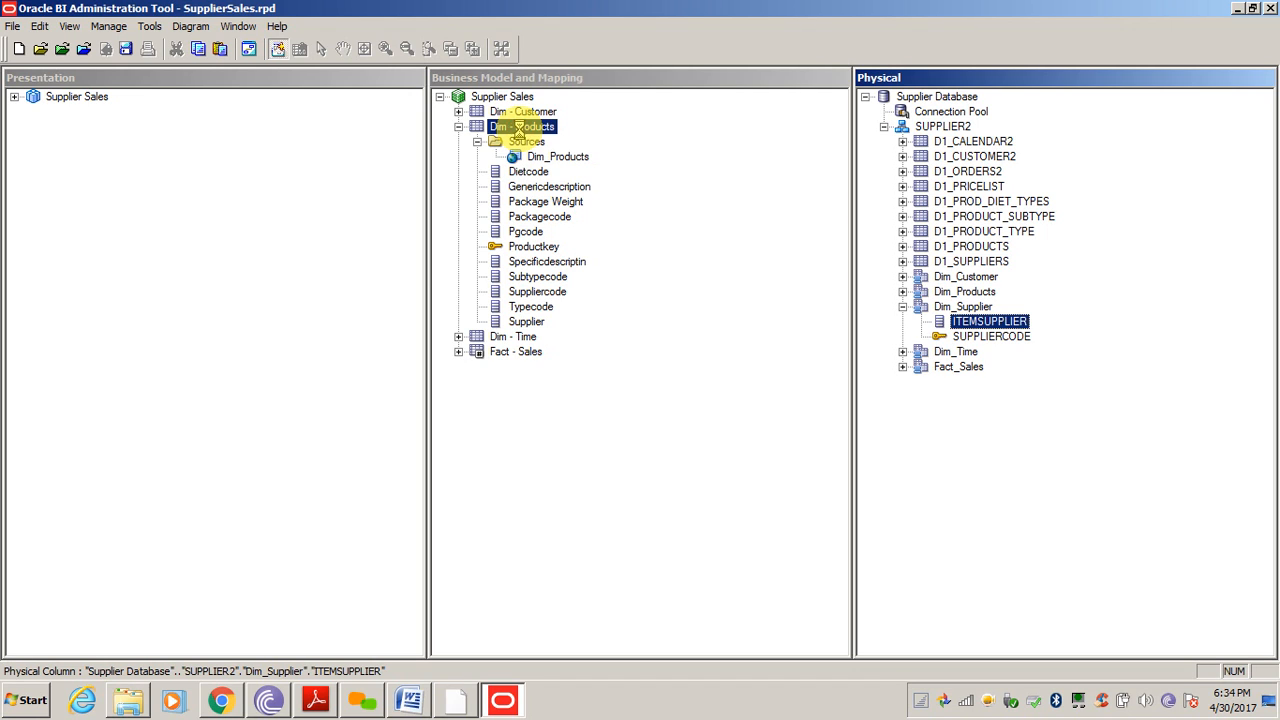
left_click_drag(519, 130, 521, 135)
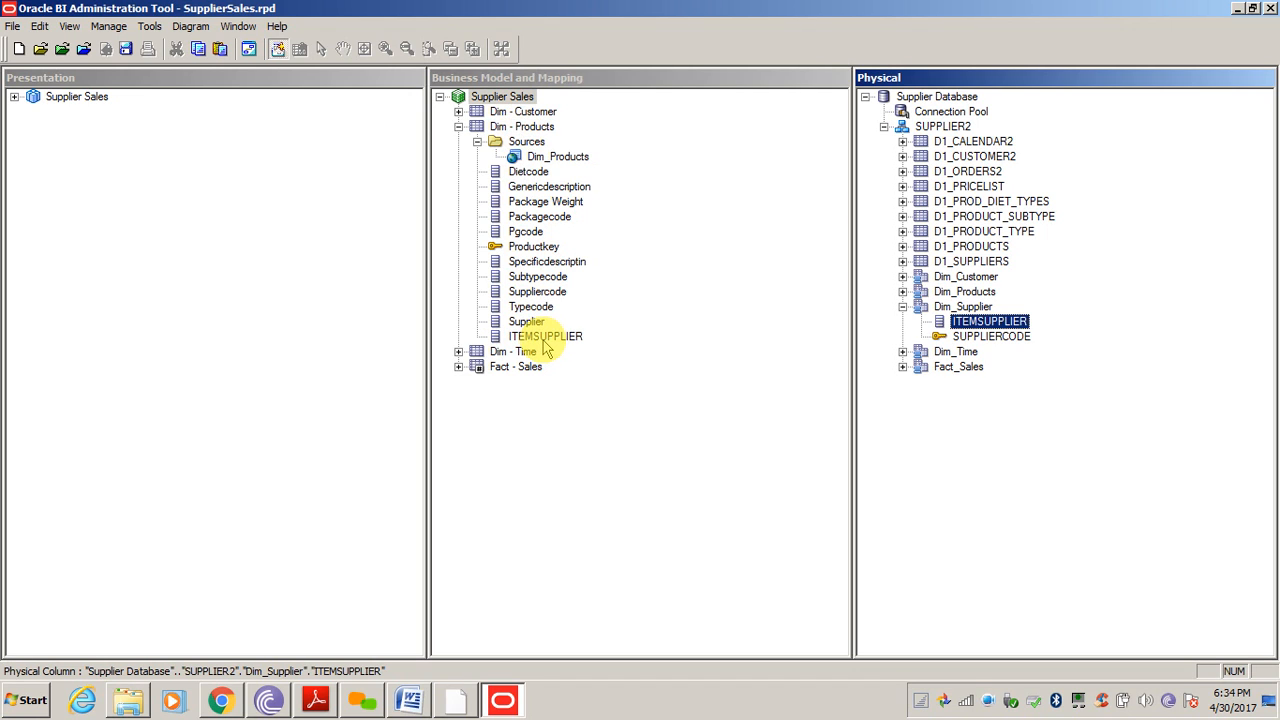
double_click(541, 157)
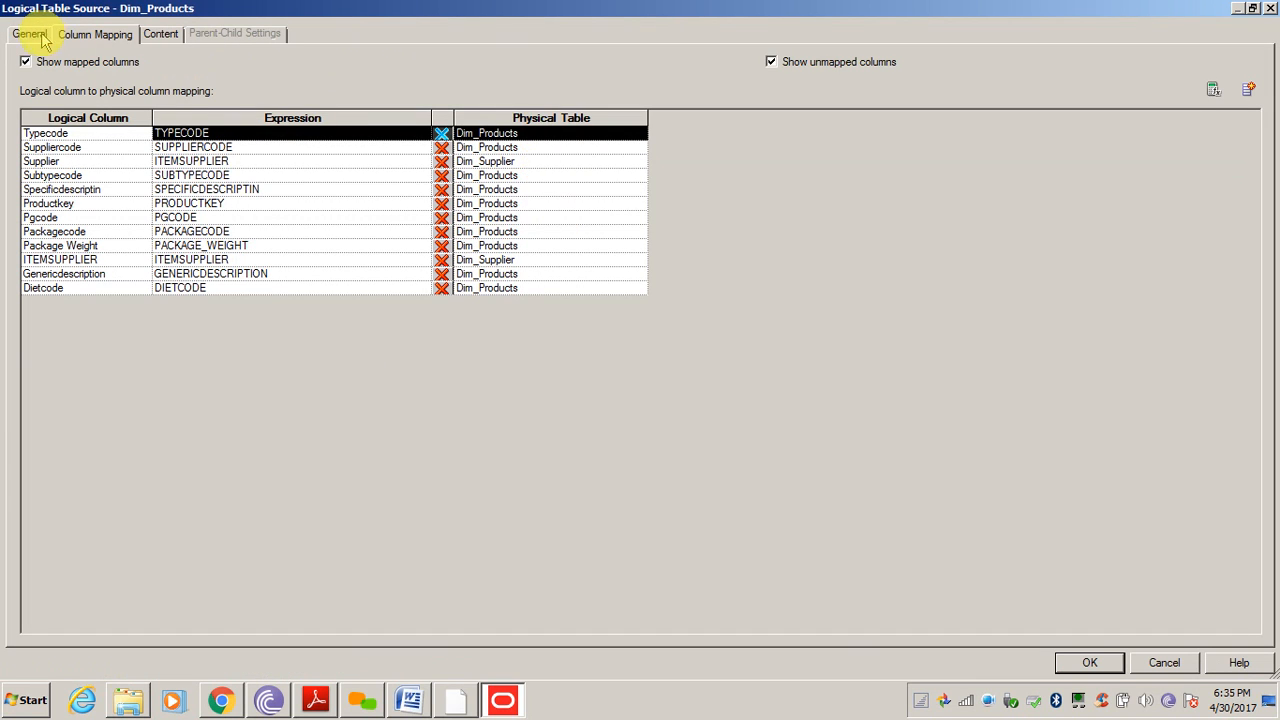
left_click(40, 35)
Close the source settings and delete the extra ITEMSUPPLIER logical column
left_click(1164, 662)
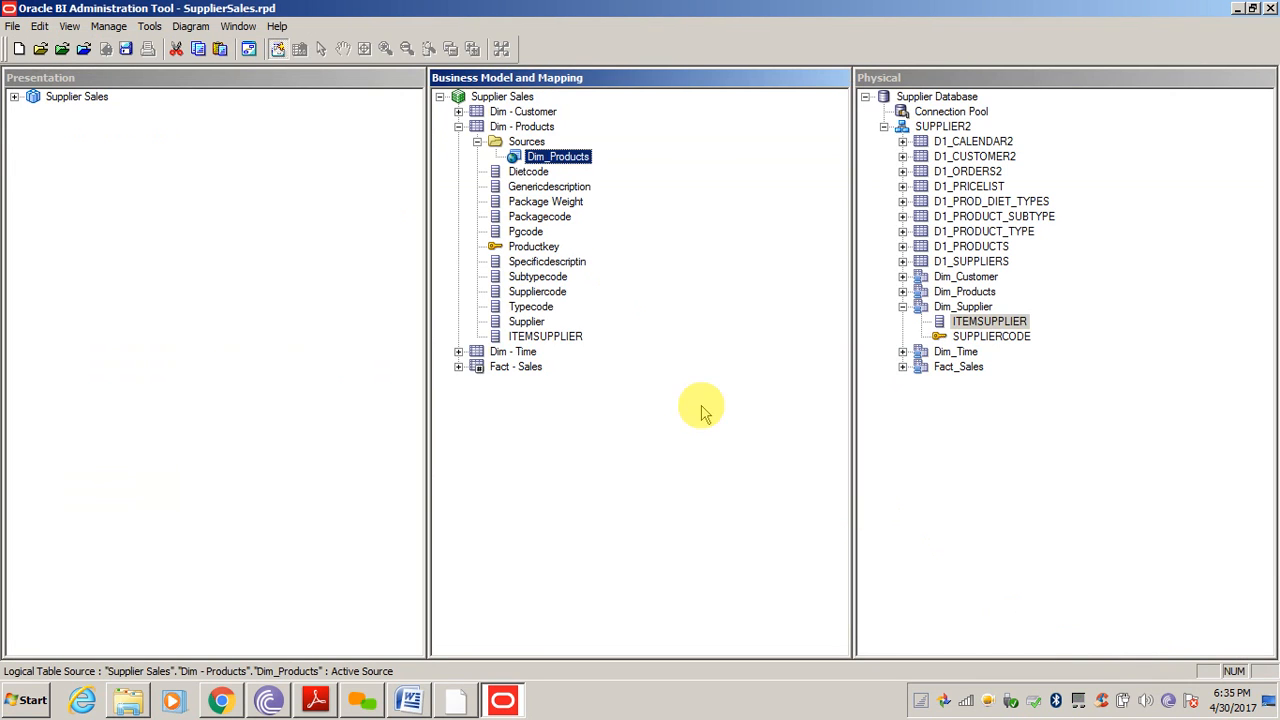
left_click(576, 338)
key("Delete")
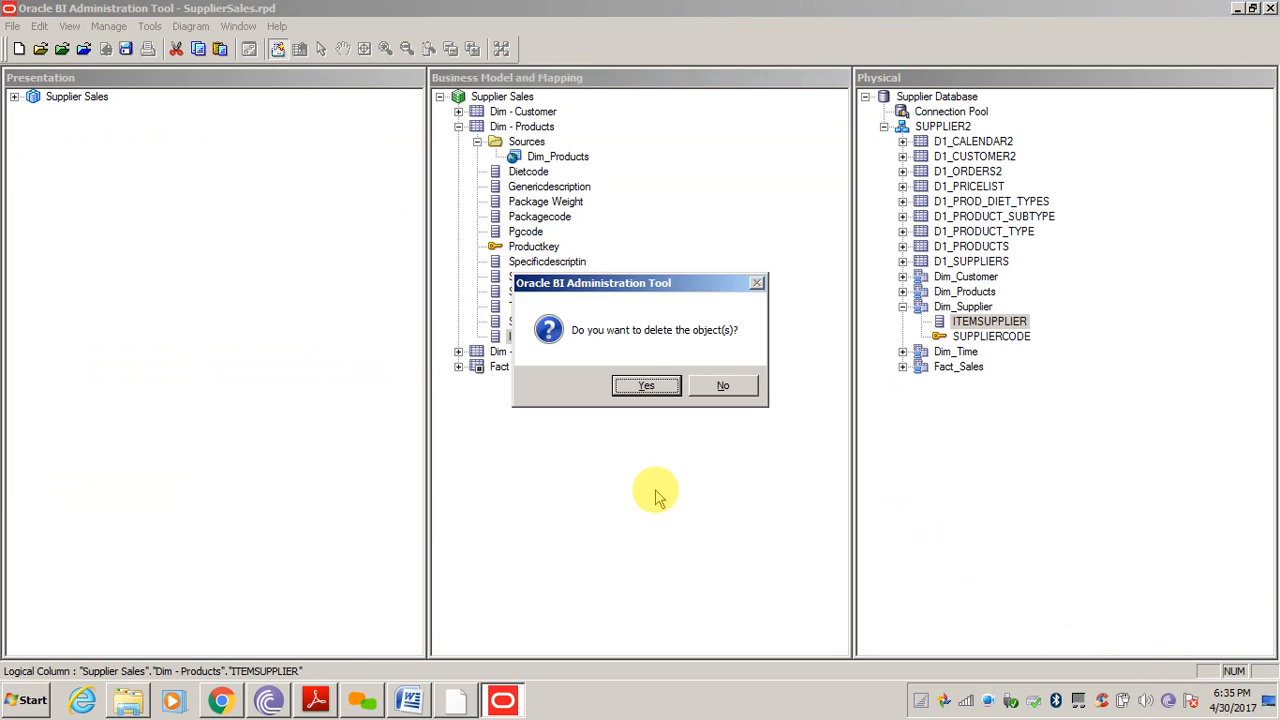
key("Return")
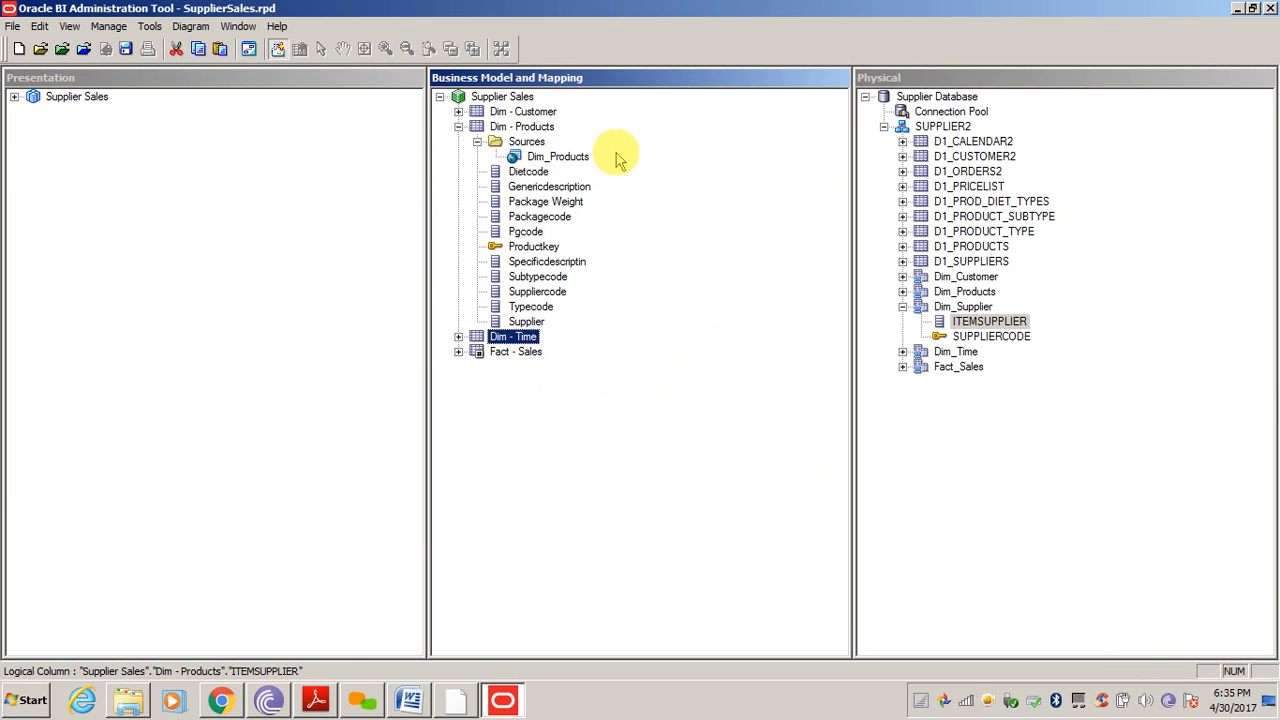
Drag ITEMSUPPLIER onto the Dim - Products sources once more, then delete the added column
left_click_drag(1000, 321, 508, 160)
left_click(545, 337)
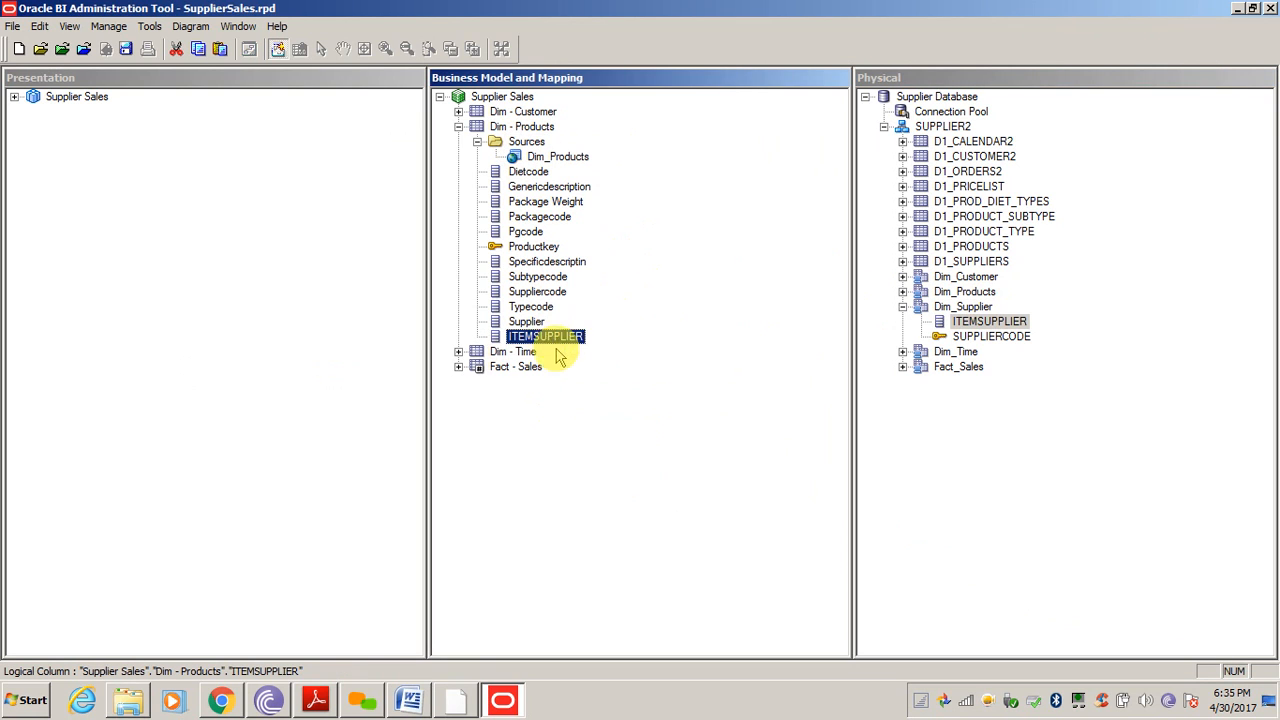
key("Delete")
key("Return")
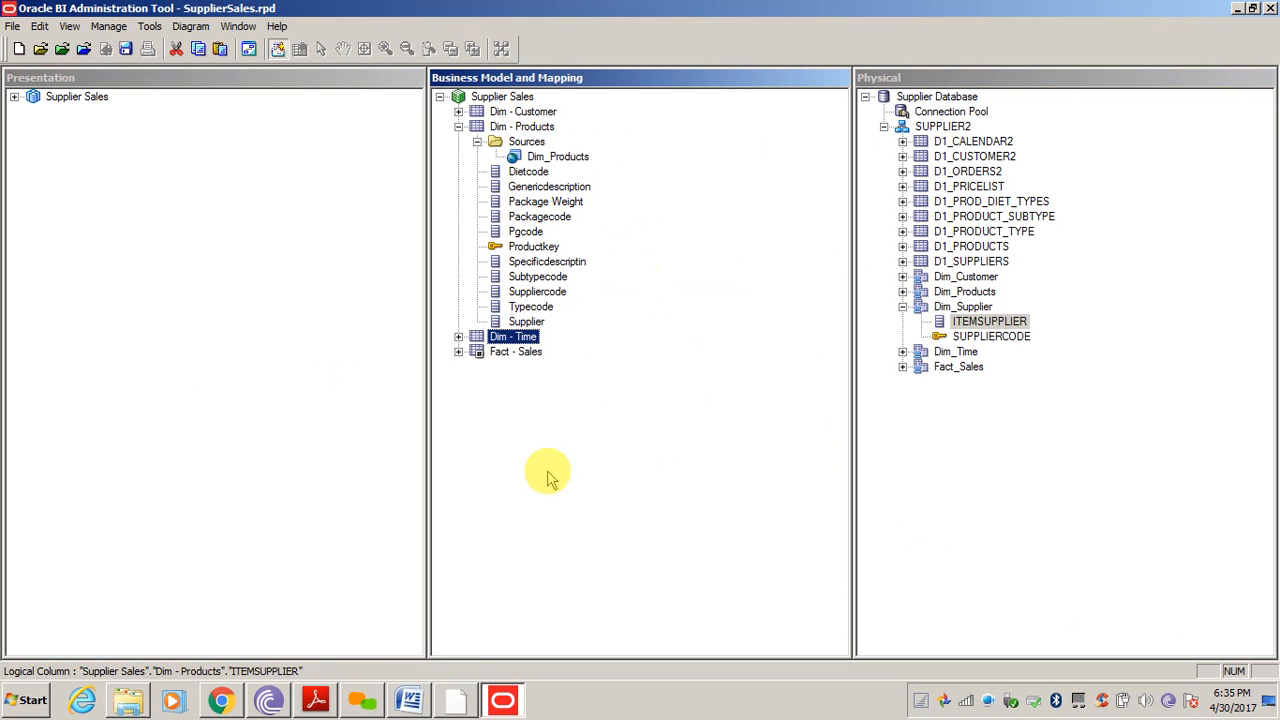
left_click(527, 143)
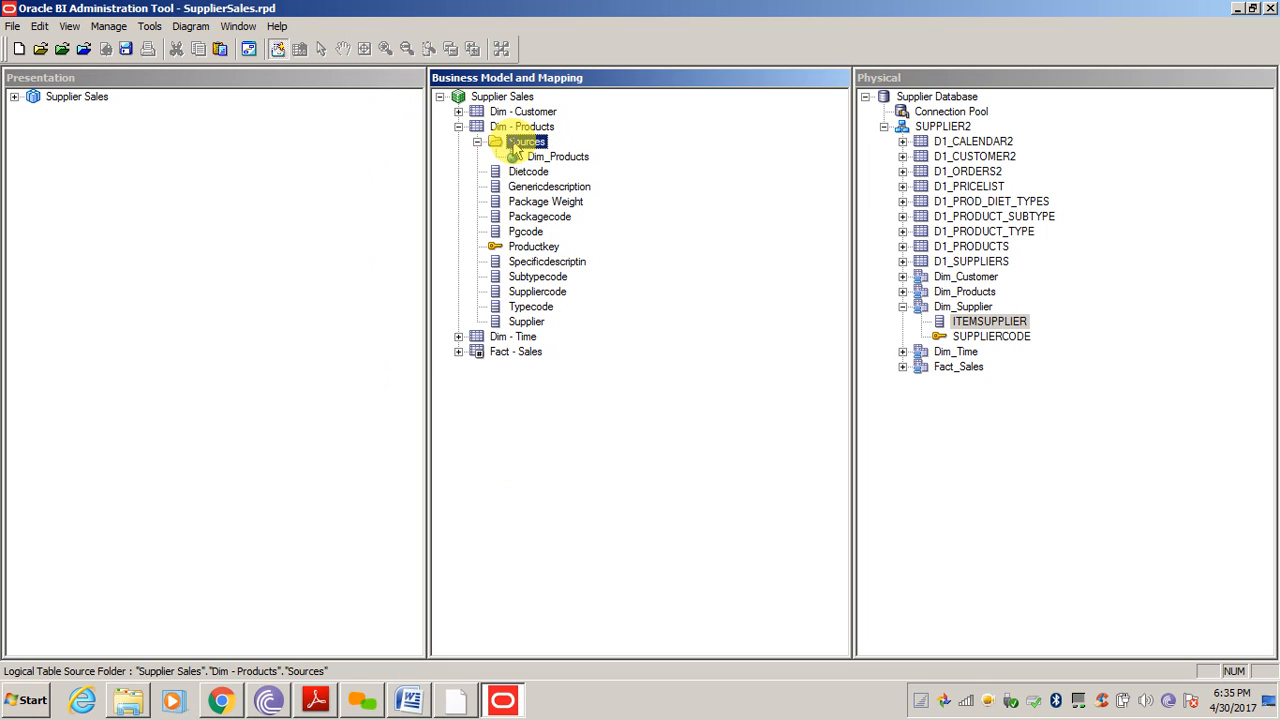
right_click(517, 149)
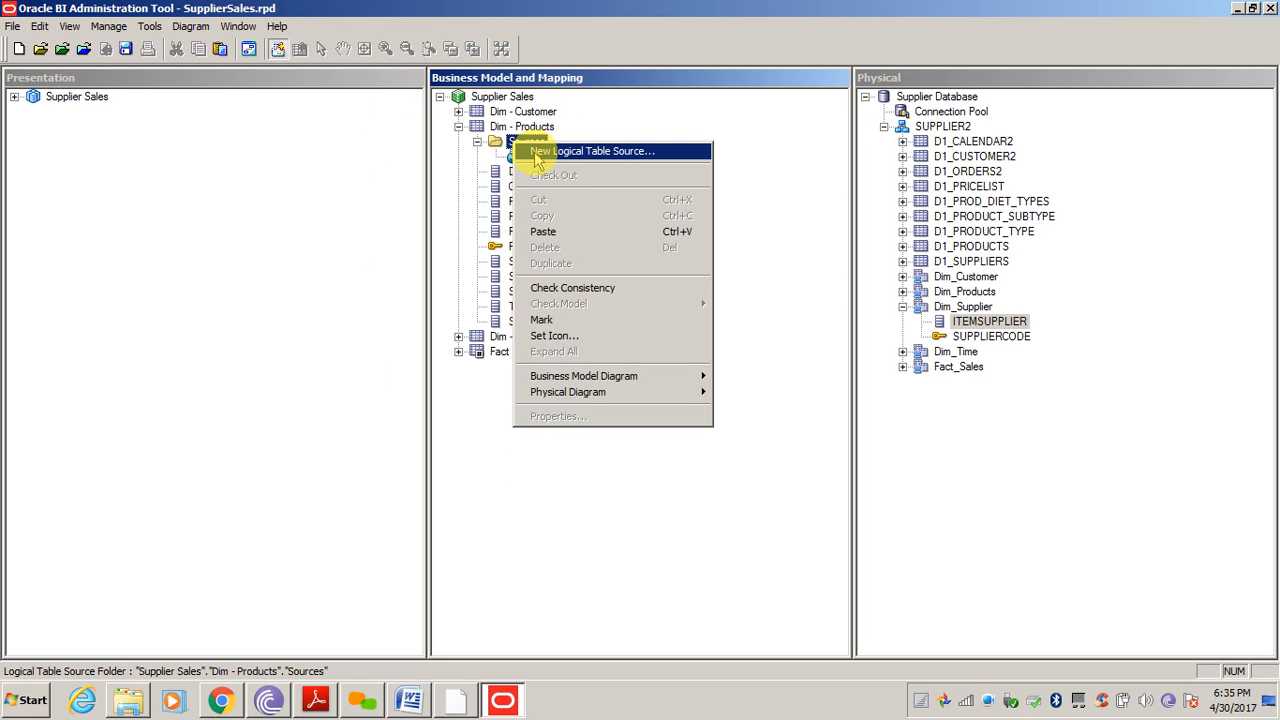
left_click(533, 153)
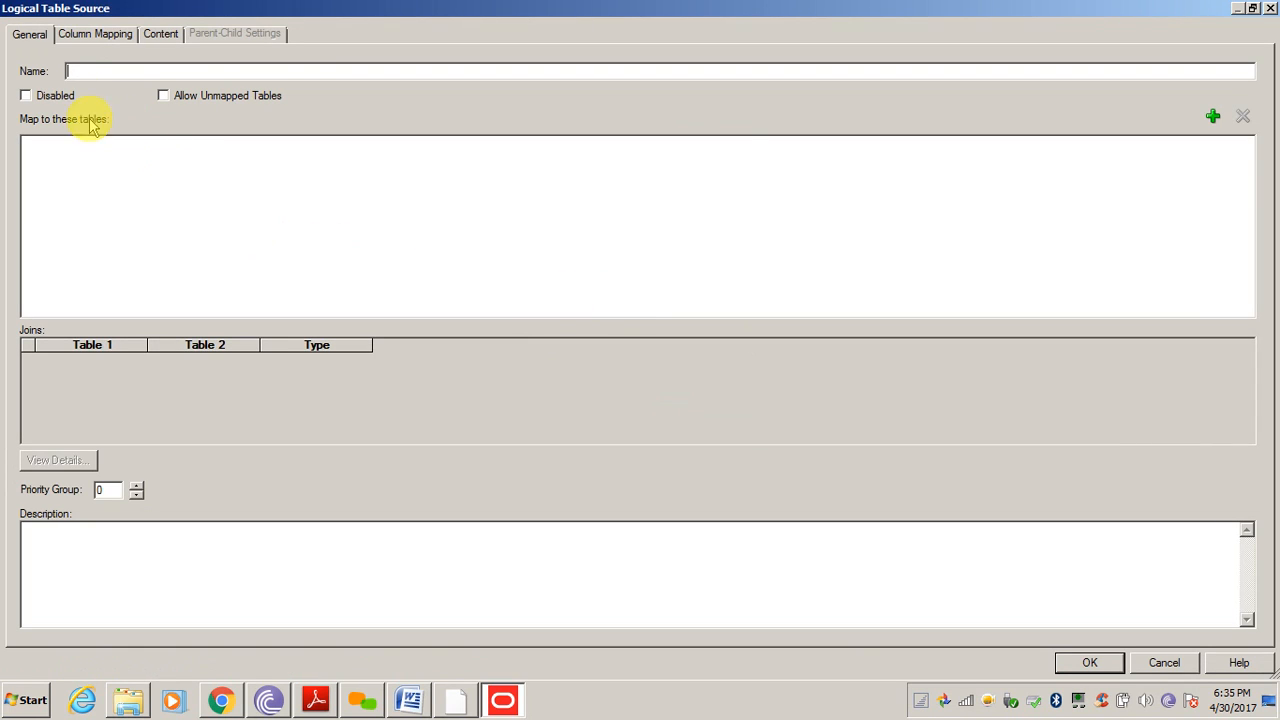
left_click(92, 74)
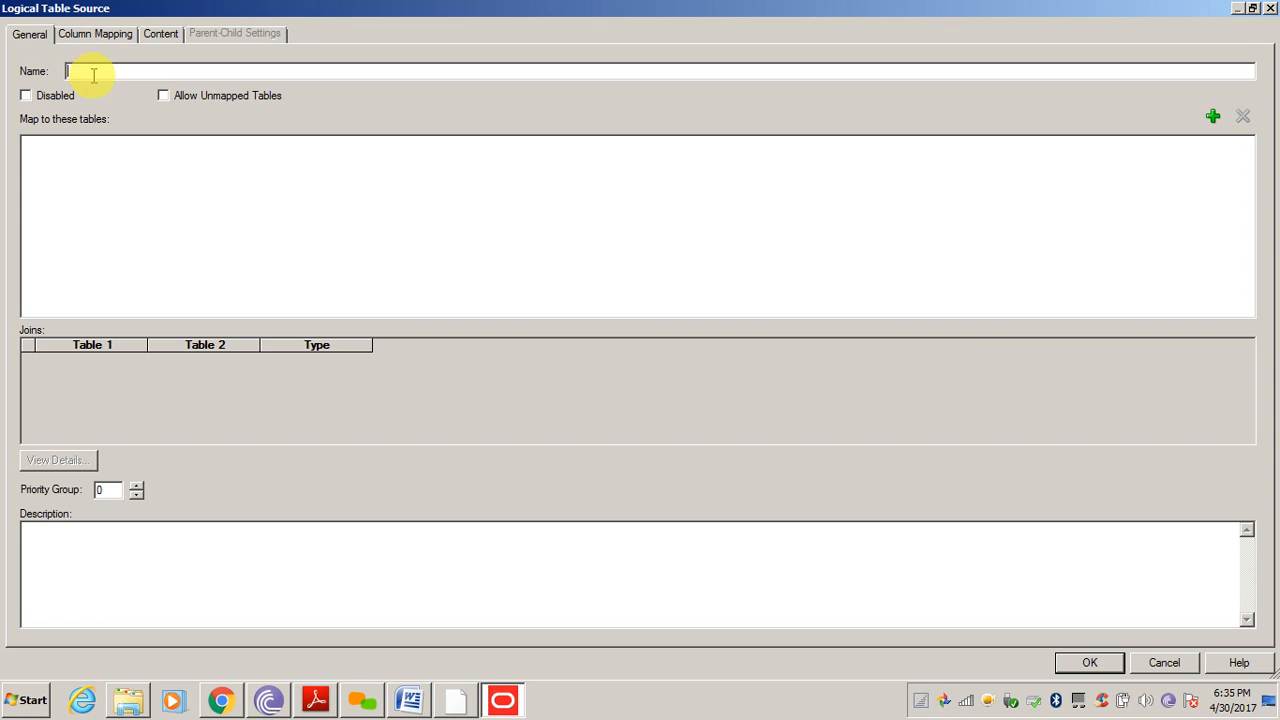
type("Supplier")
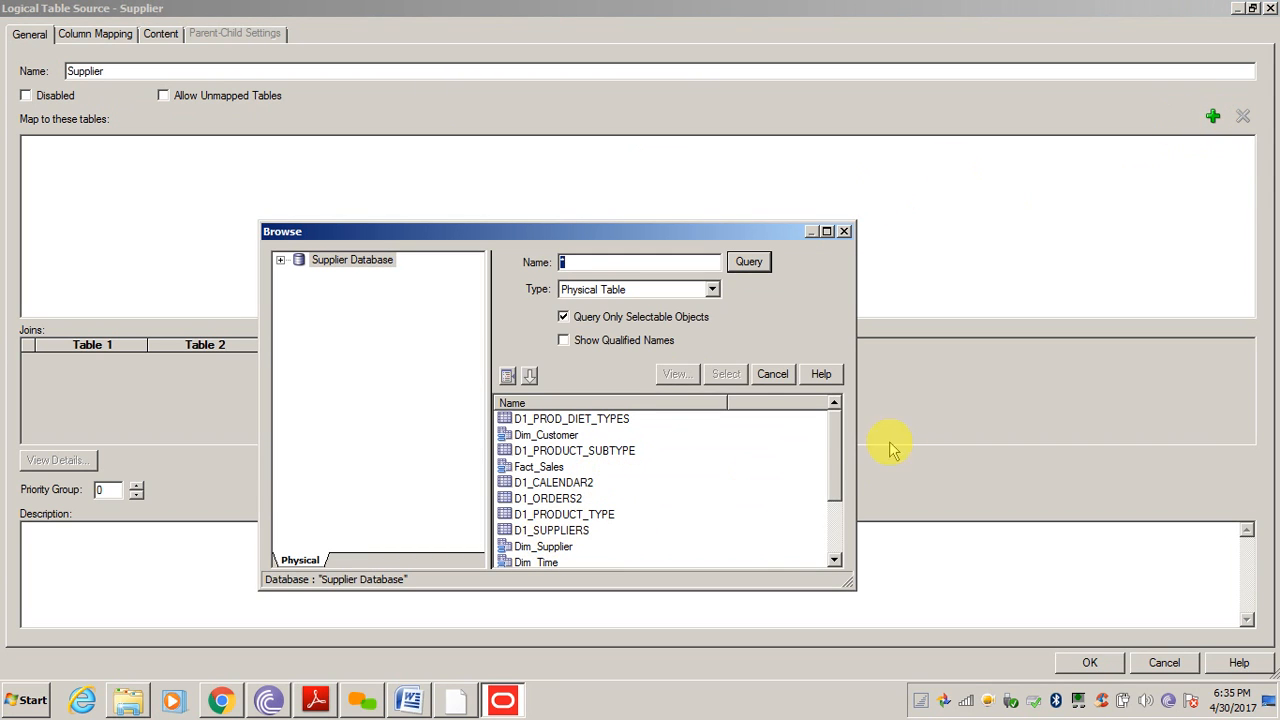
scroll(838, 460, "down", 1)
left_click_drag(838, 460, 843, 486)
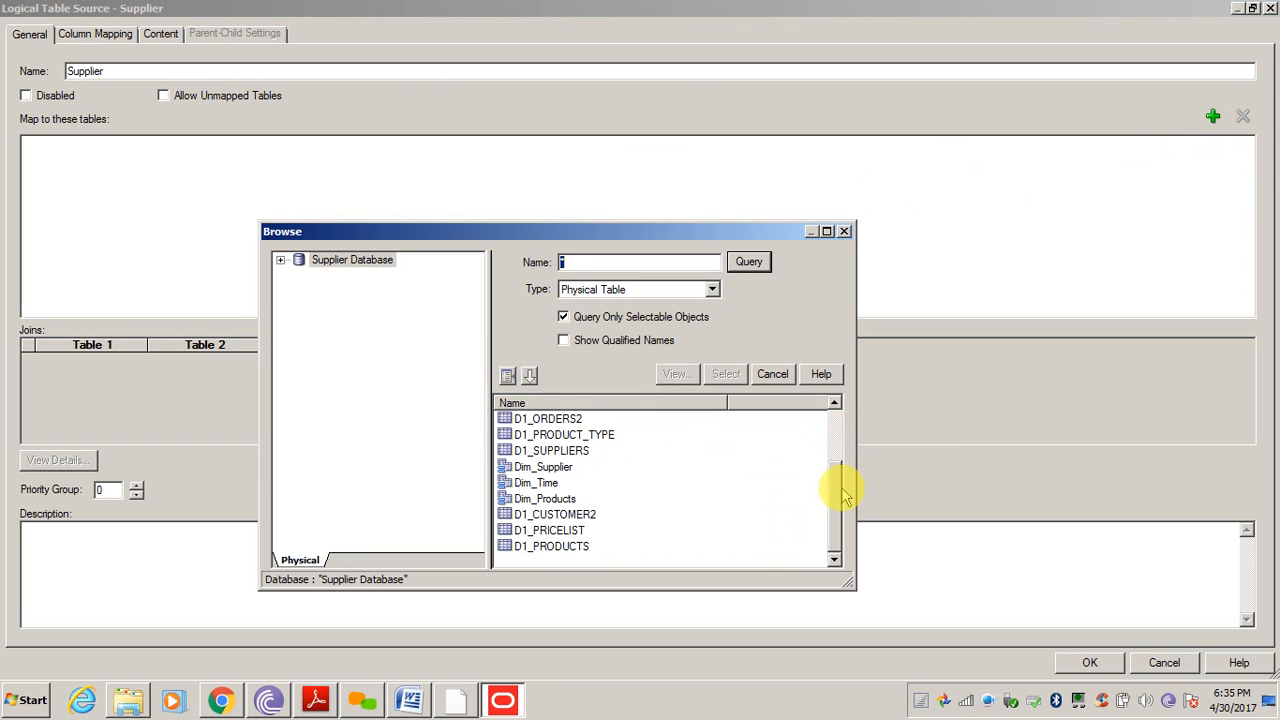
left_click(560, 466)
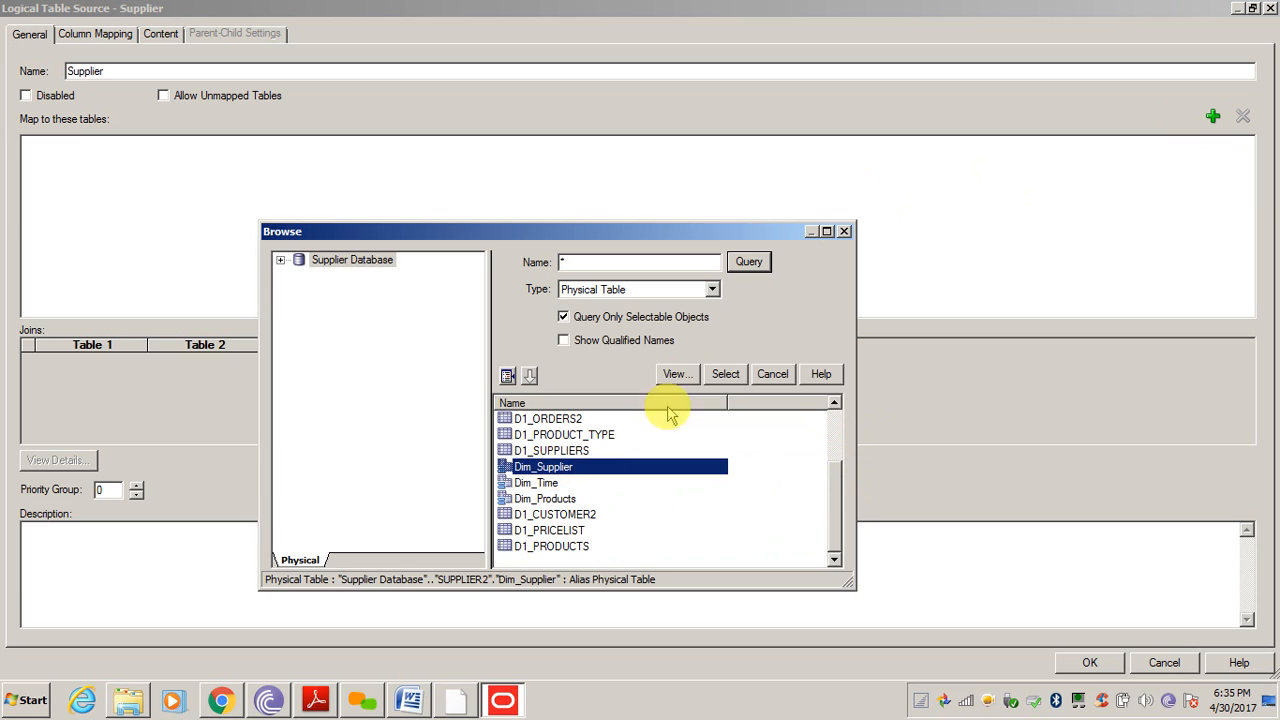
left_click(725, 374)
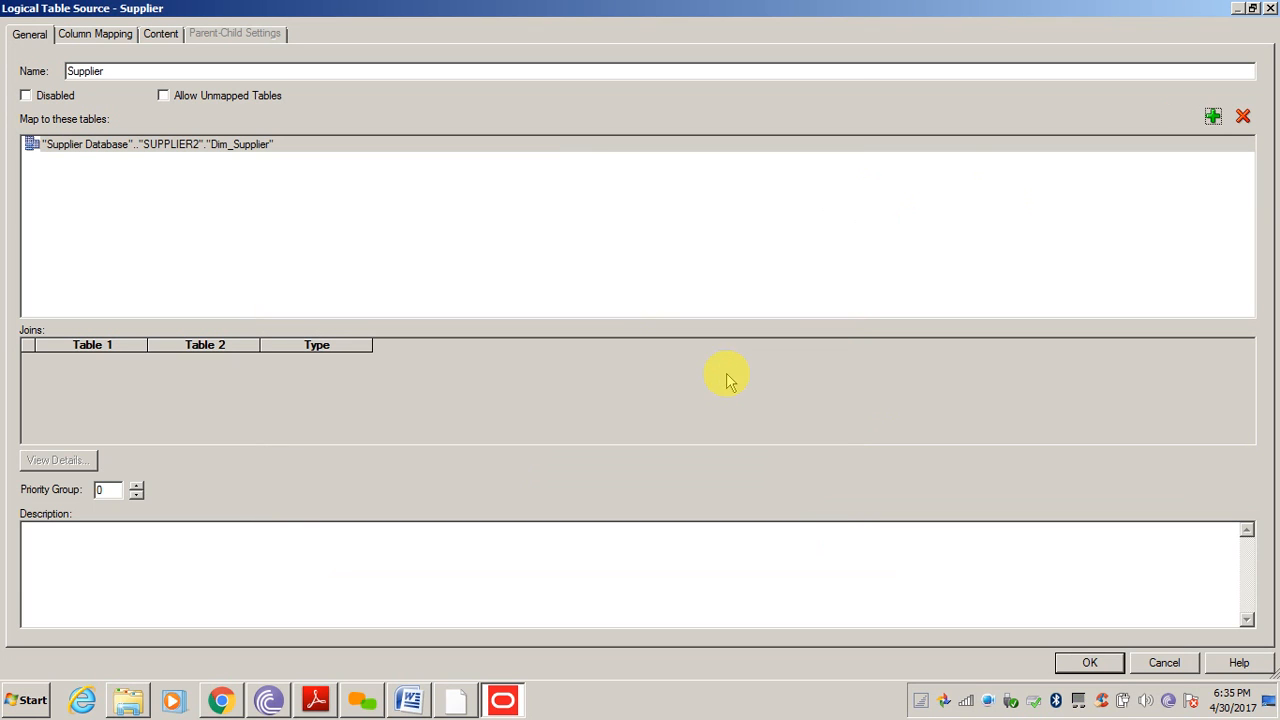
left_click(93, 36)
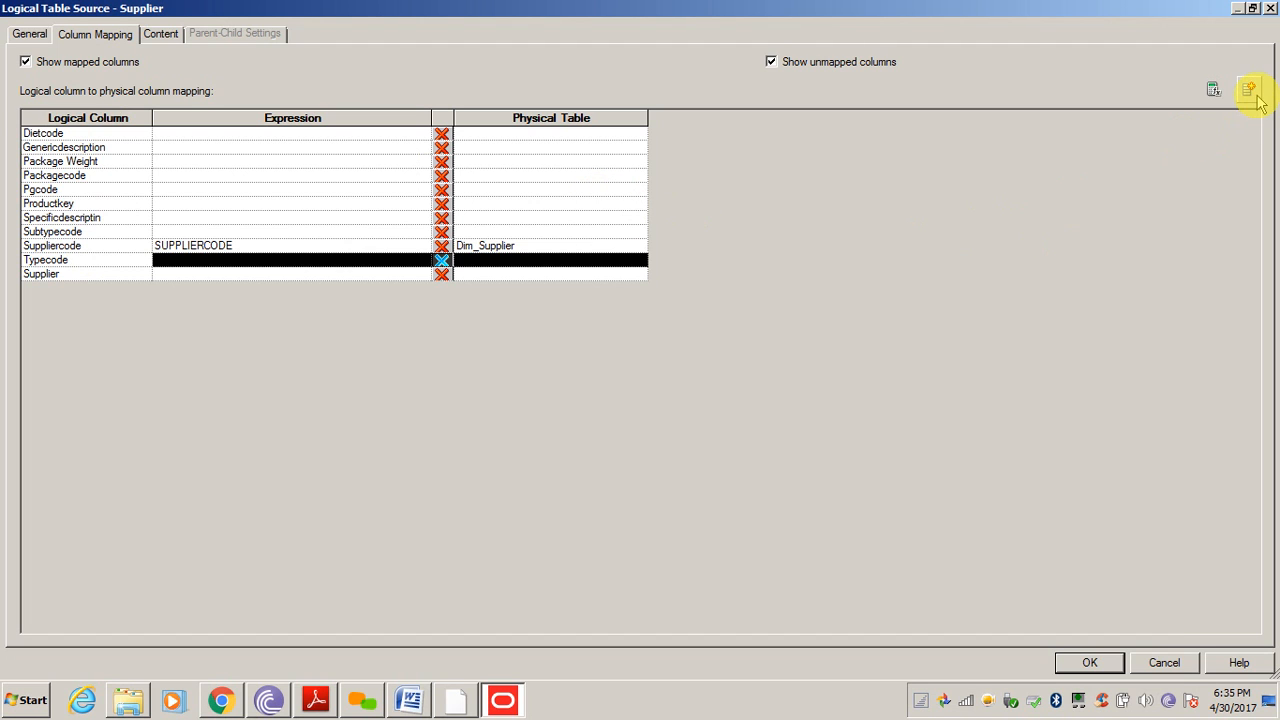
left_click(1164, 664)
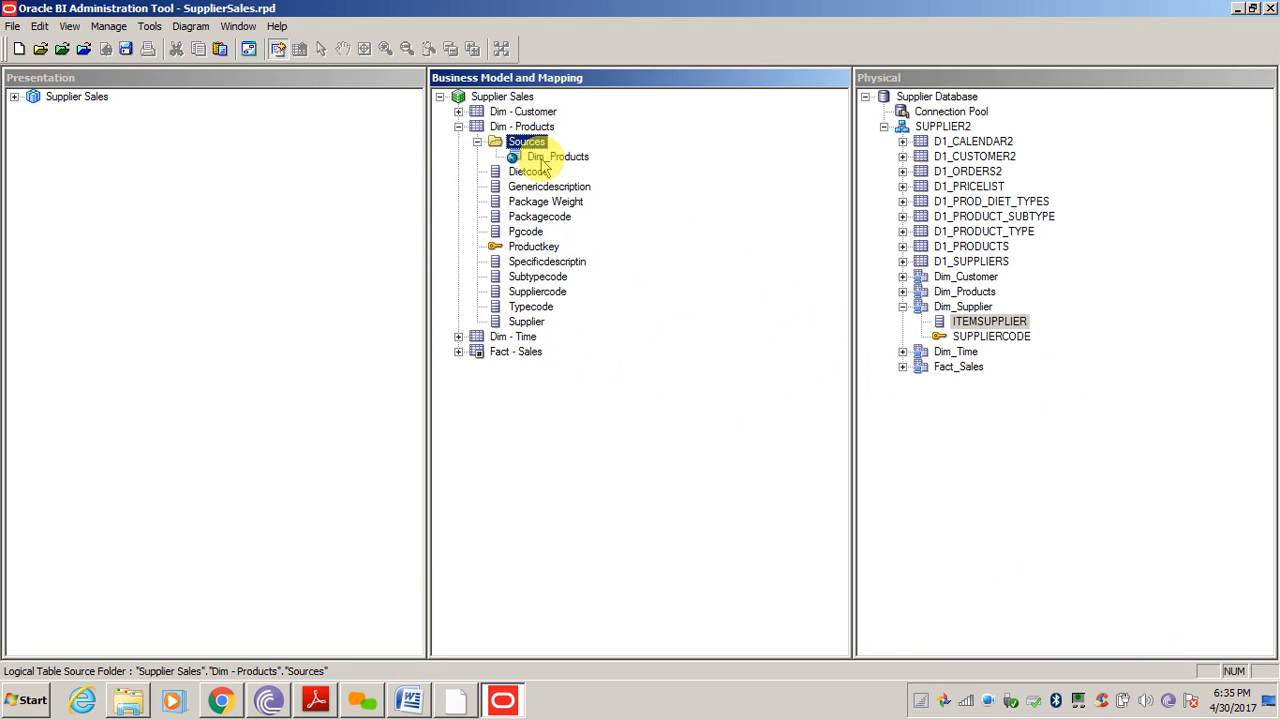
left_click(648, 484)
left_click(1006, 496)
left_click(662, 462)
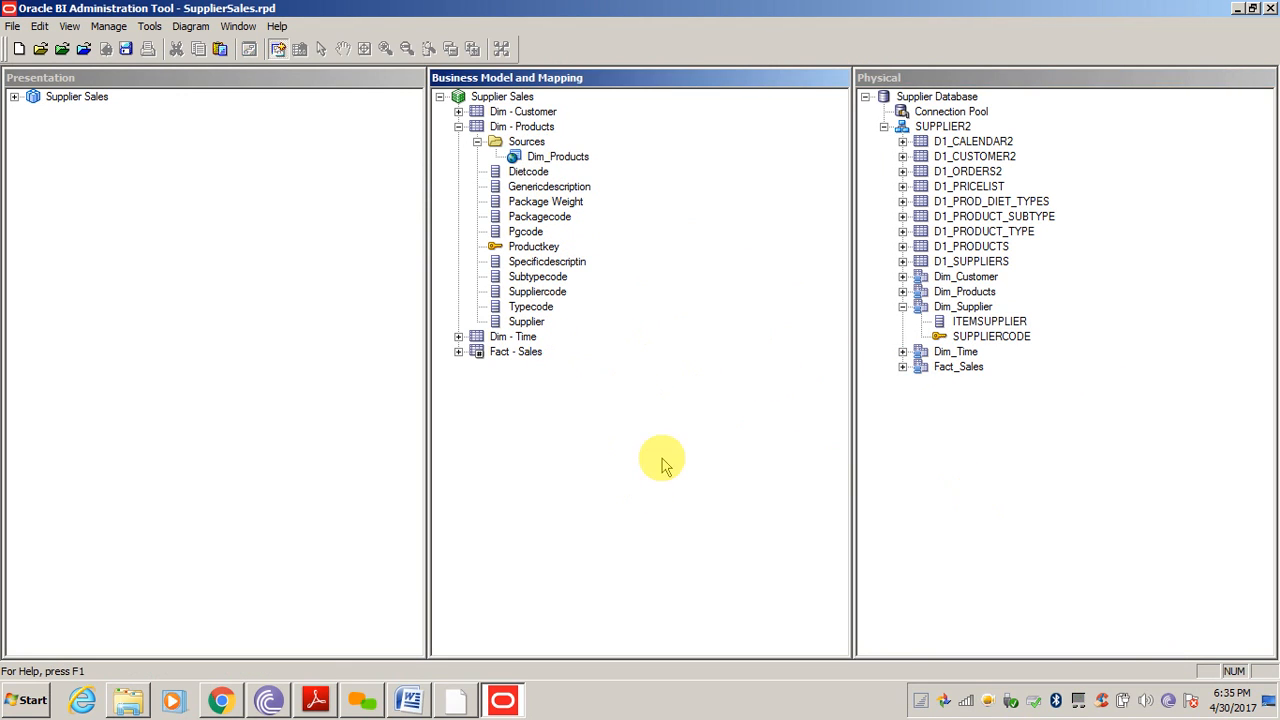
left_click(980, 474)
left_click(658, 422)
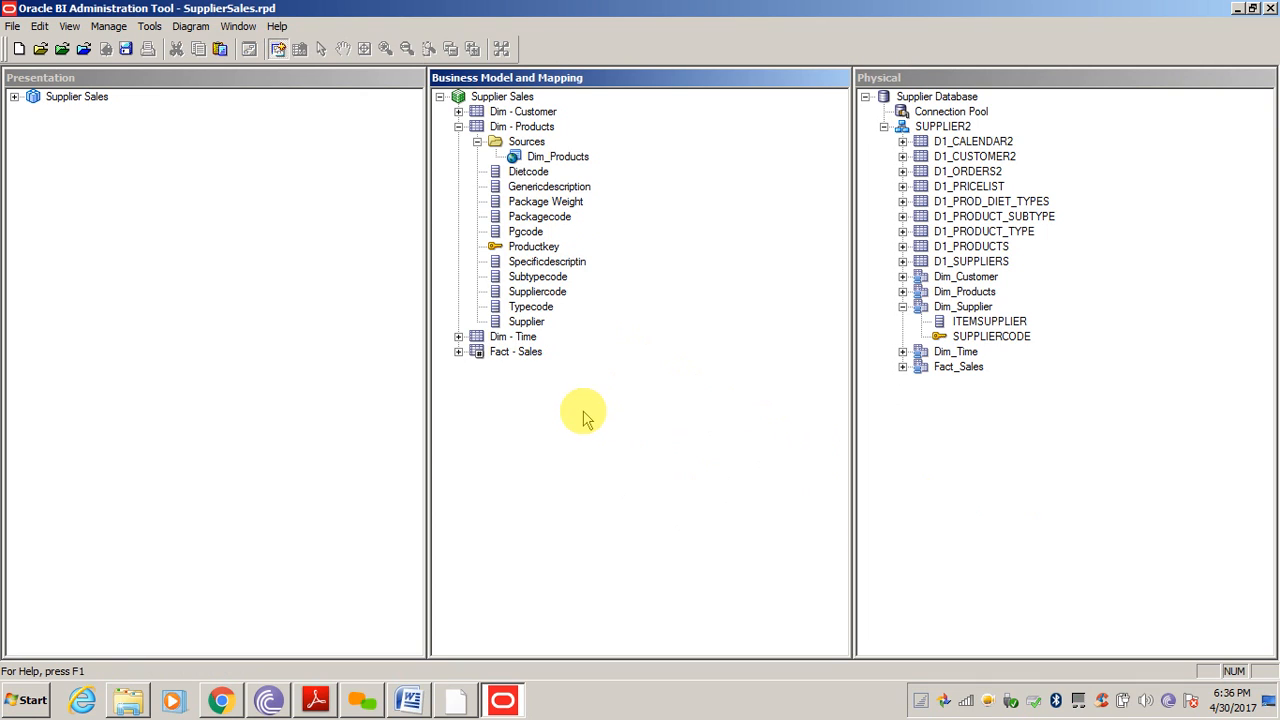
left_click(541, 162)
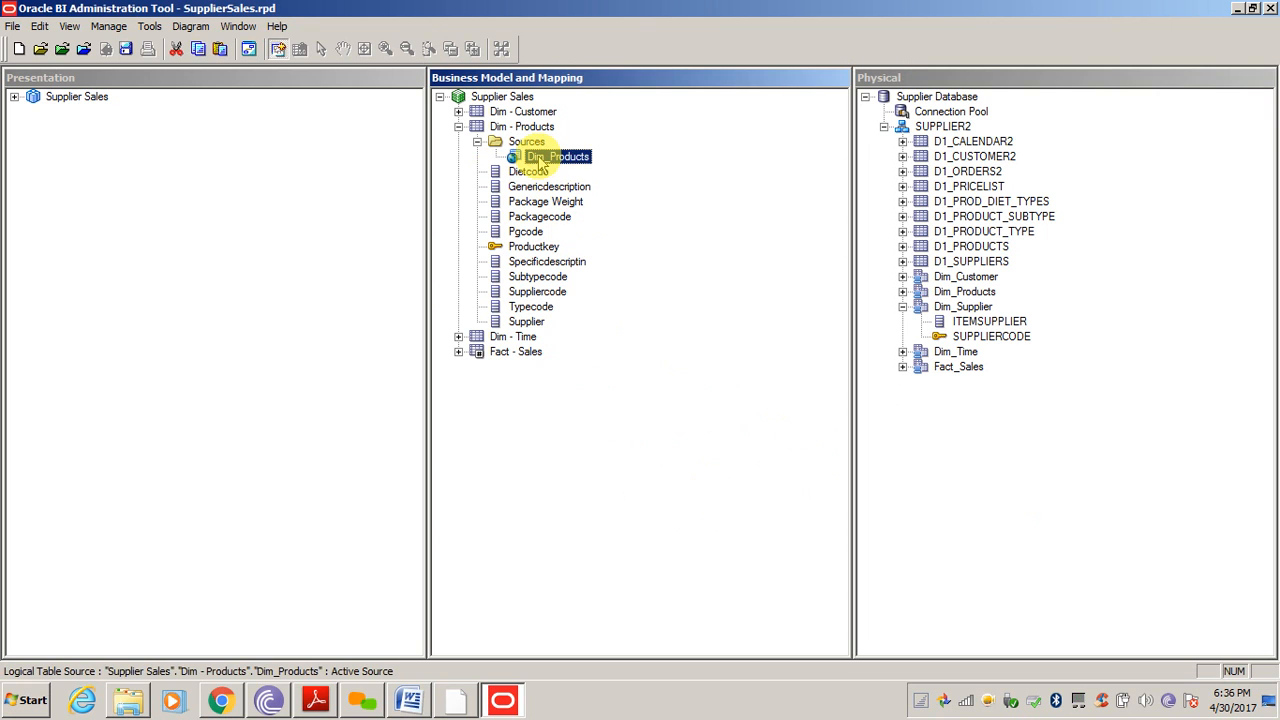
left_click(921, 455)
left_click(418, 700)
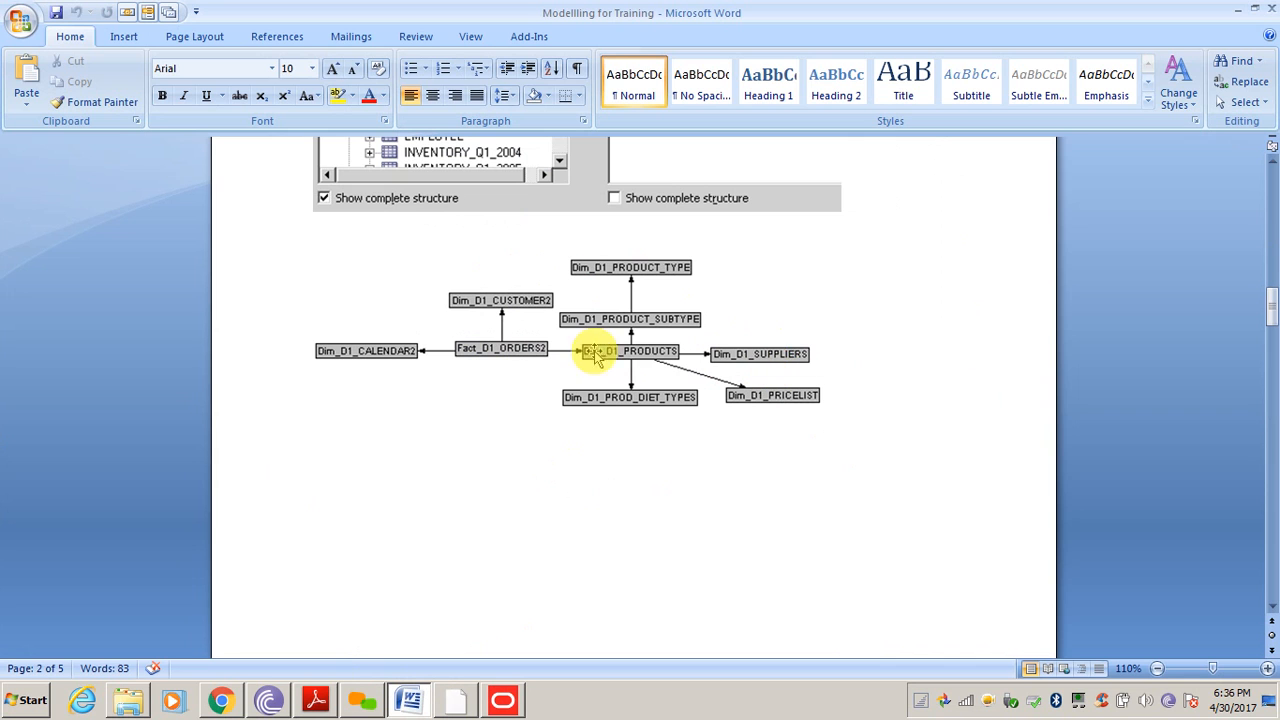
left_click(504, 704)
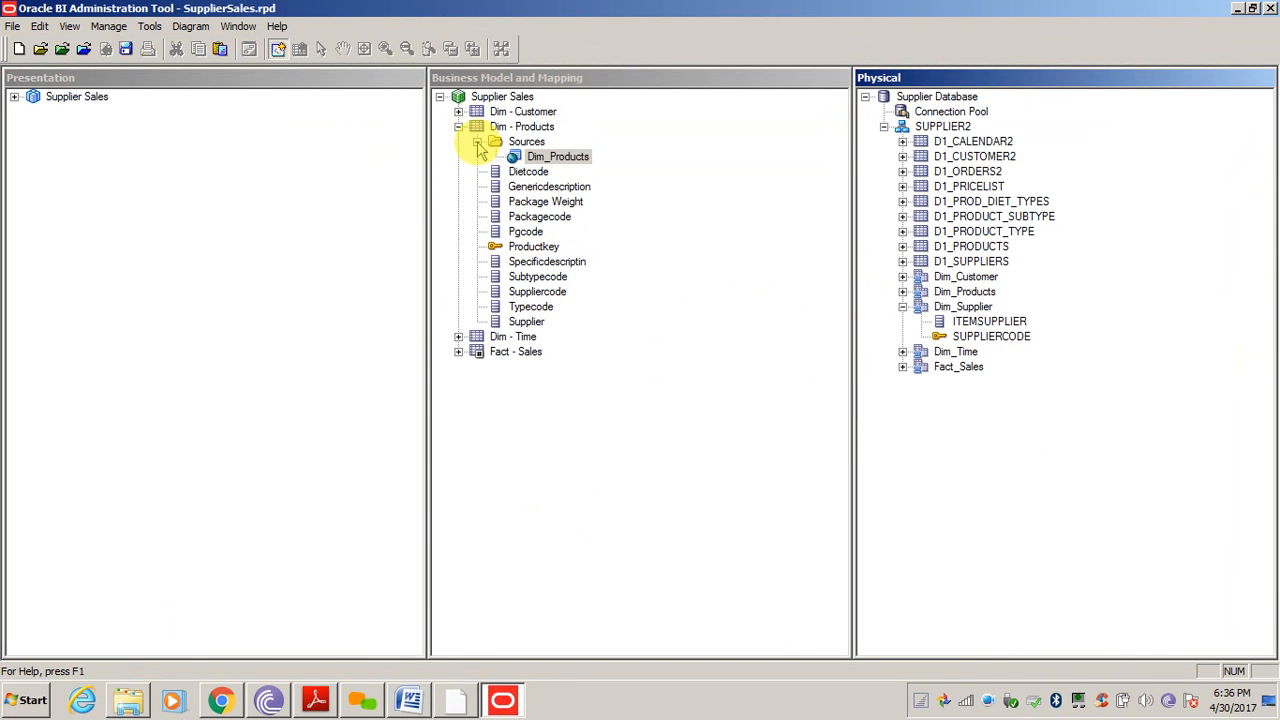
Inspect the Dim_Products source's mapped tables and close without changes
double_click(568, 164)
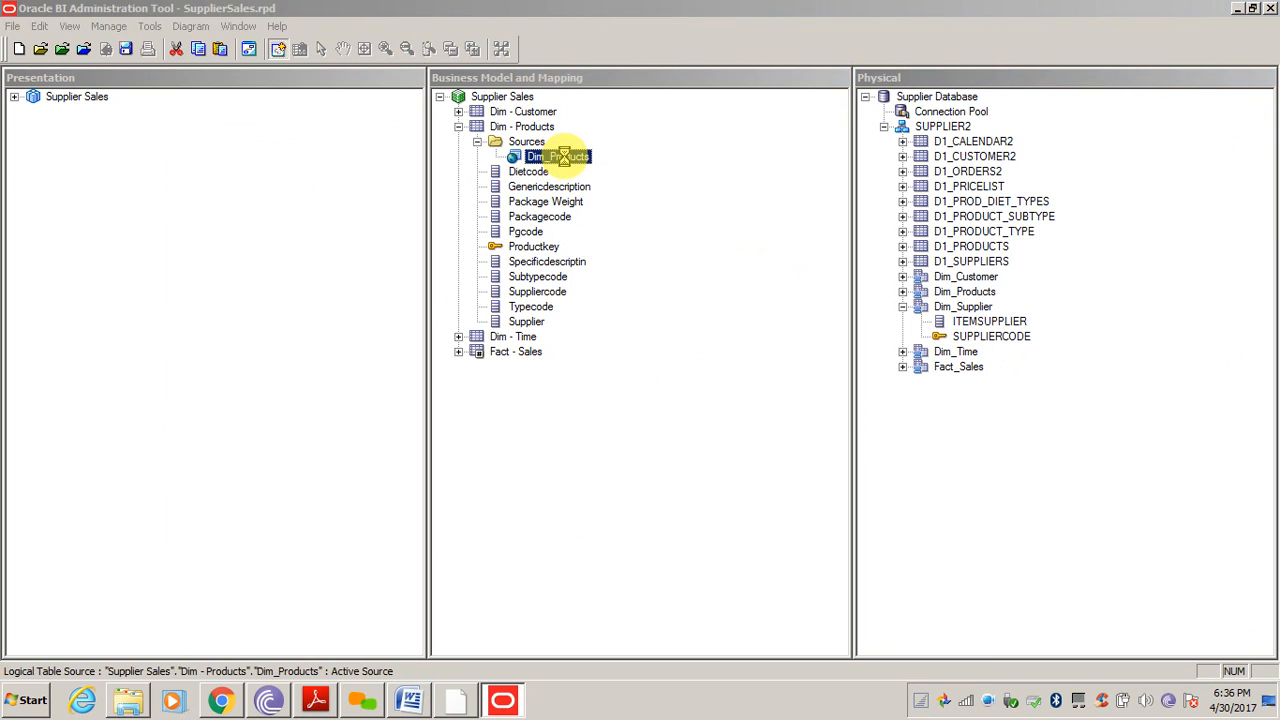
left_click(40, 36)
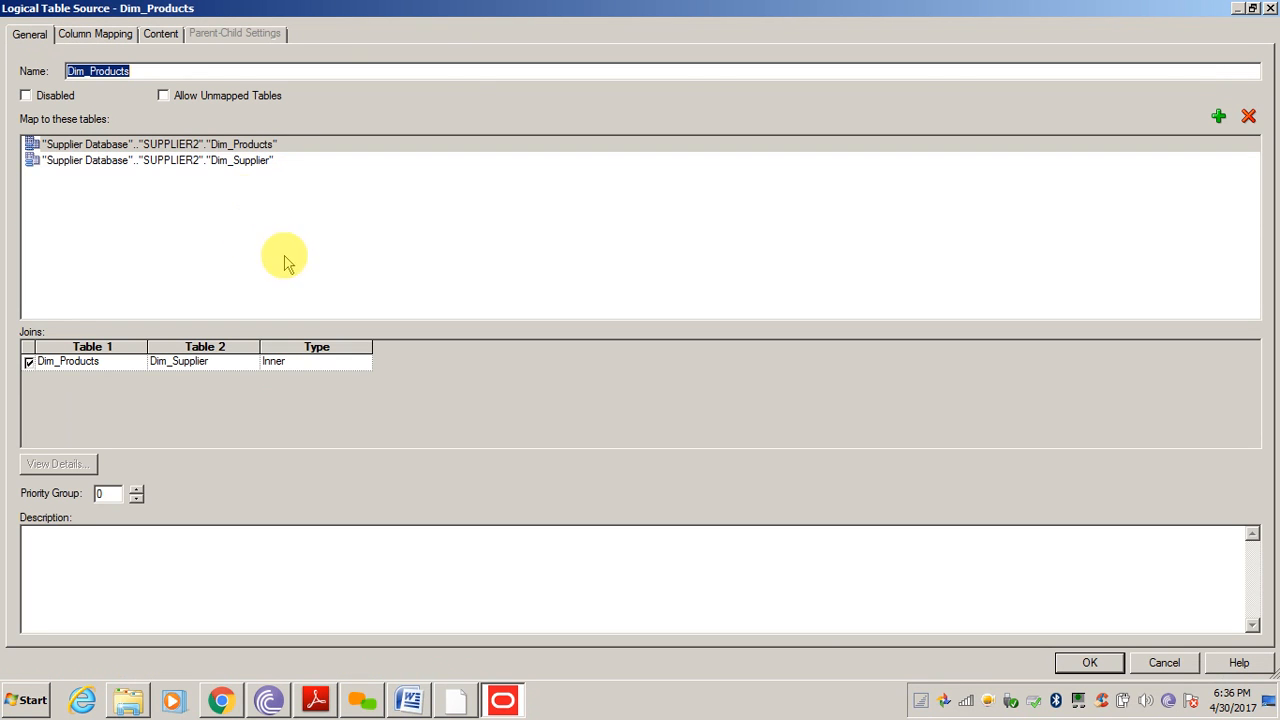
left_click(224, 162)
left_click(225, 146)
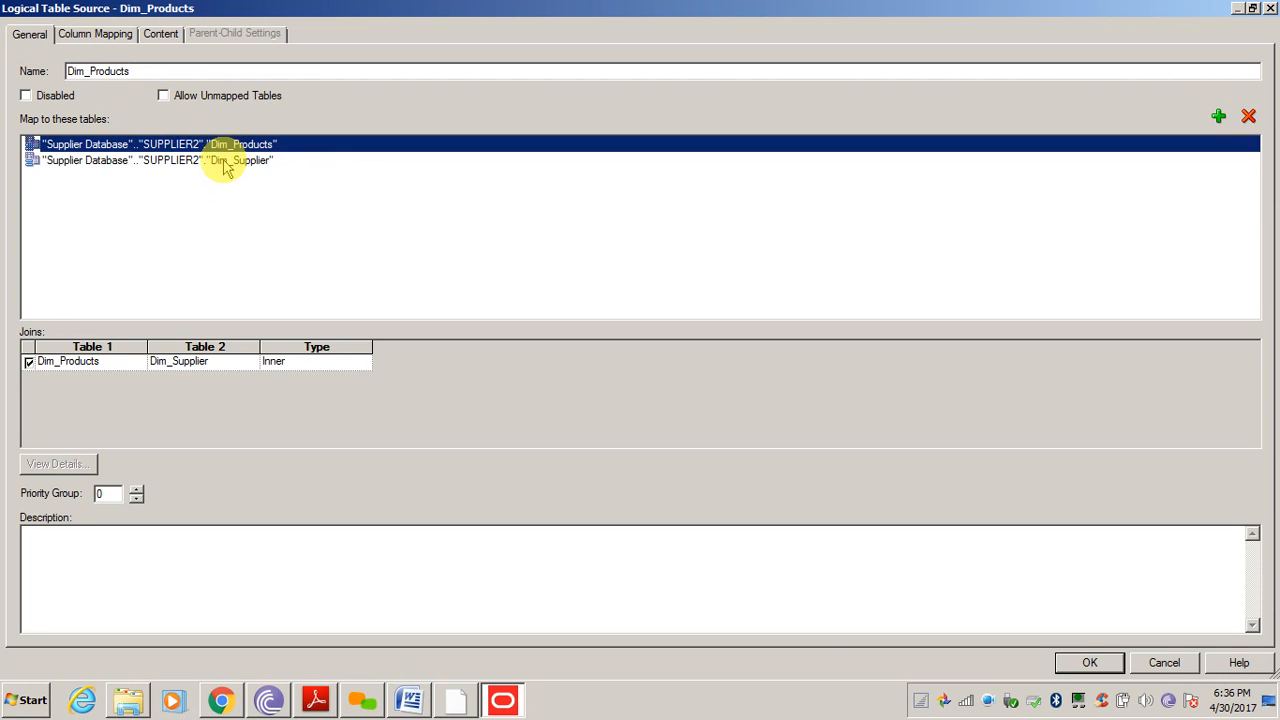
left_click(226, 162)
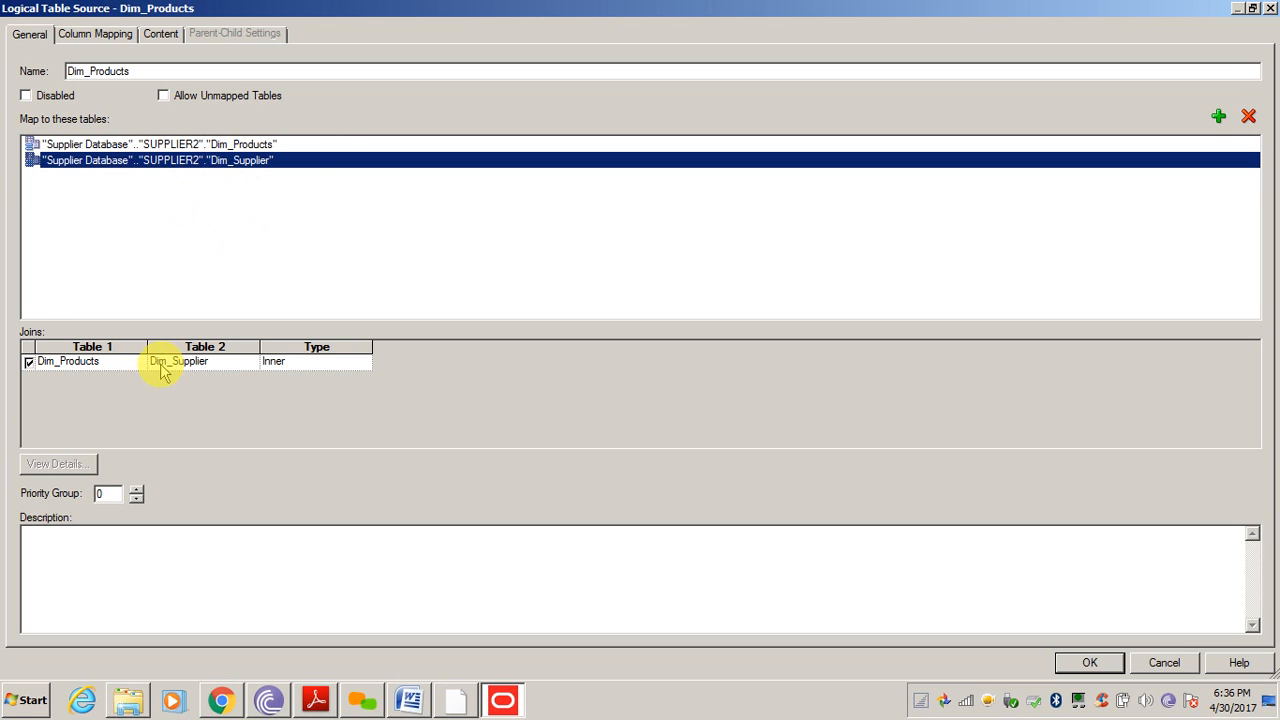
left_click(1168, 664)
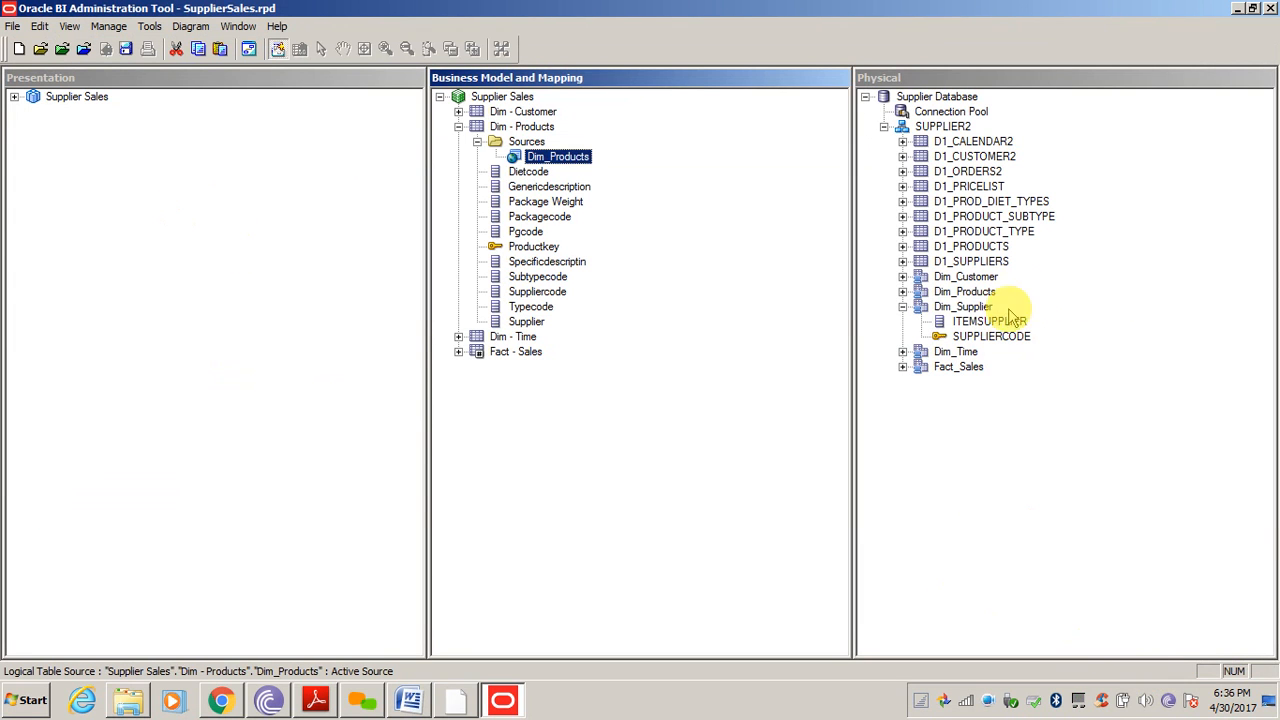
Diagram Dim_Supplier and Dim_Products alone and inspect their foreign key join
left_click(963, 307)
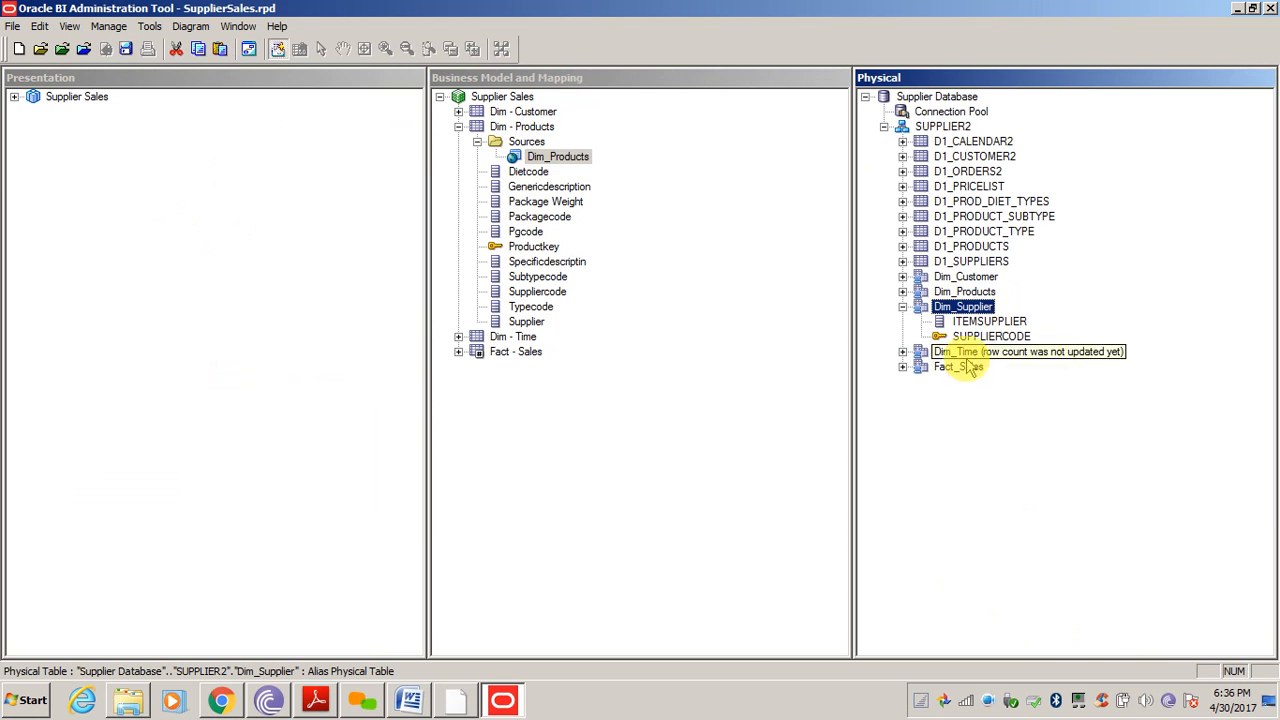
left_click(965, 292, "ctrl")
right_click(968, 292)
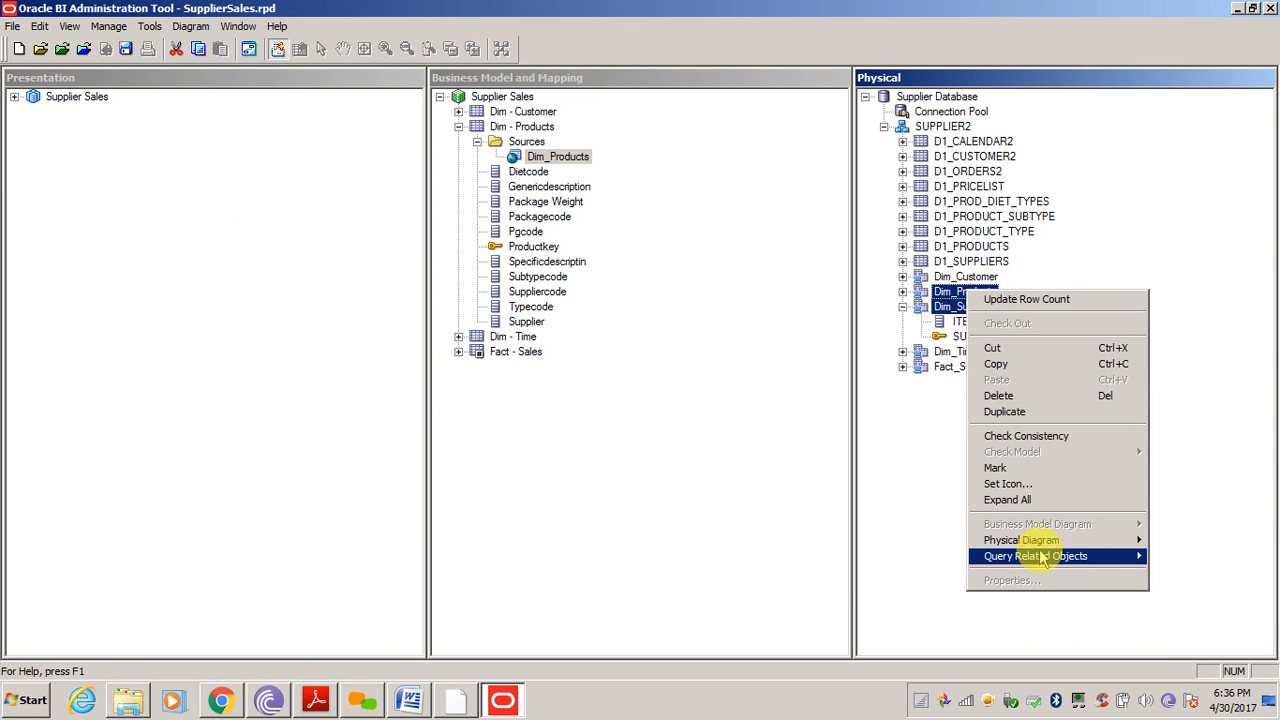
mouse_move(1021, 540)
left_click(864, 540)
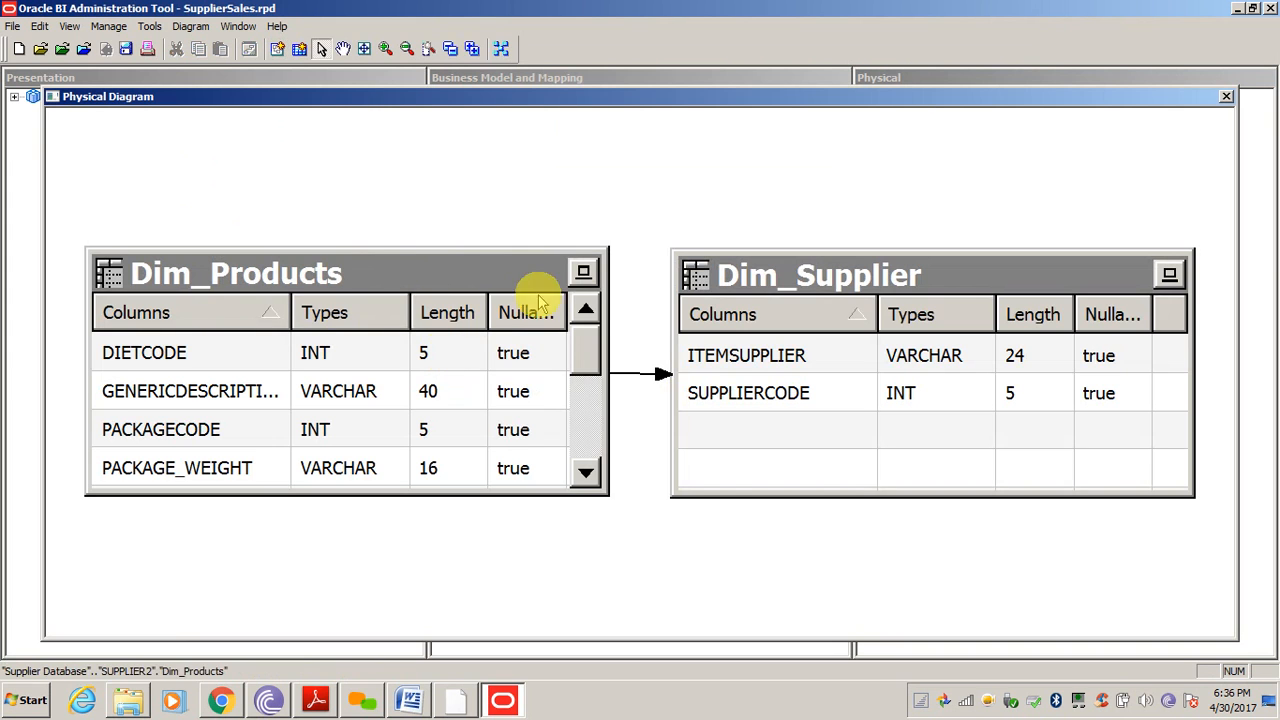
double_click(633, 371)
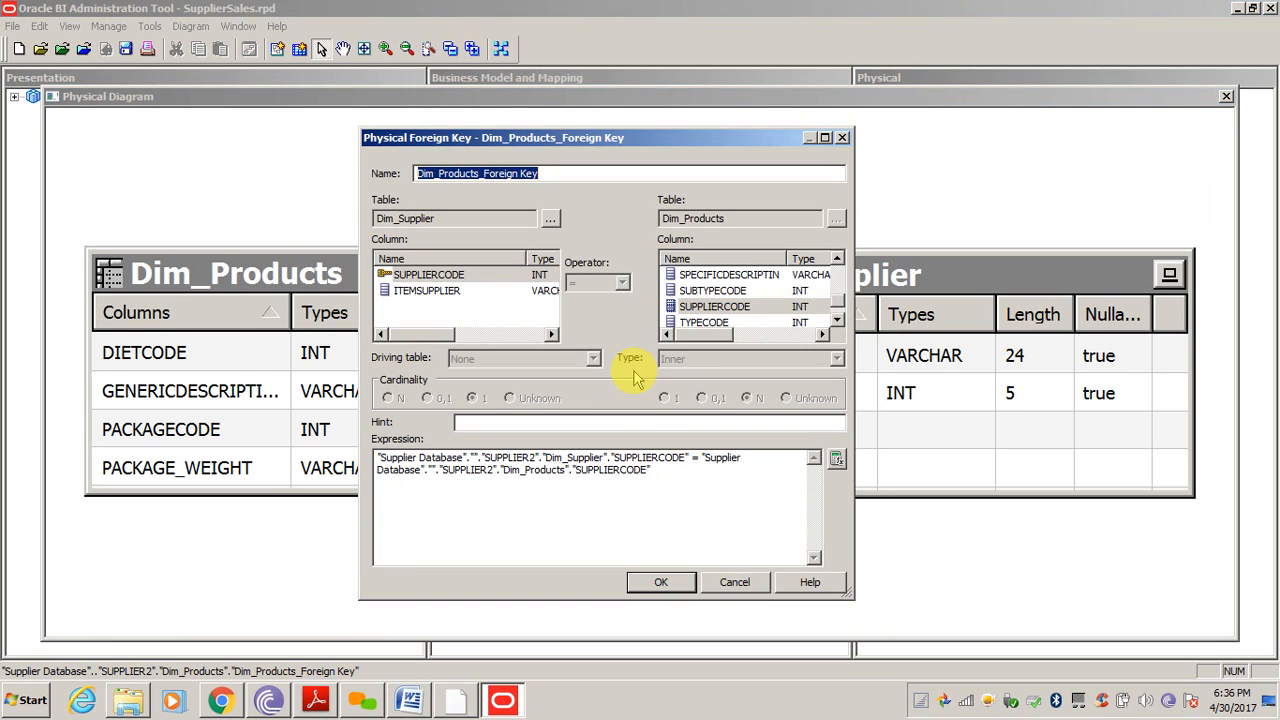
left_click(735, 582)
left_click(1228, 98)
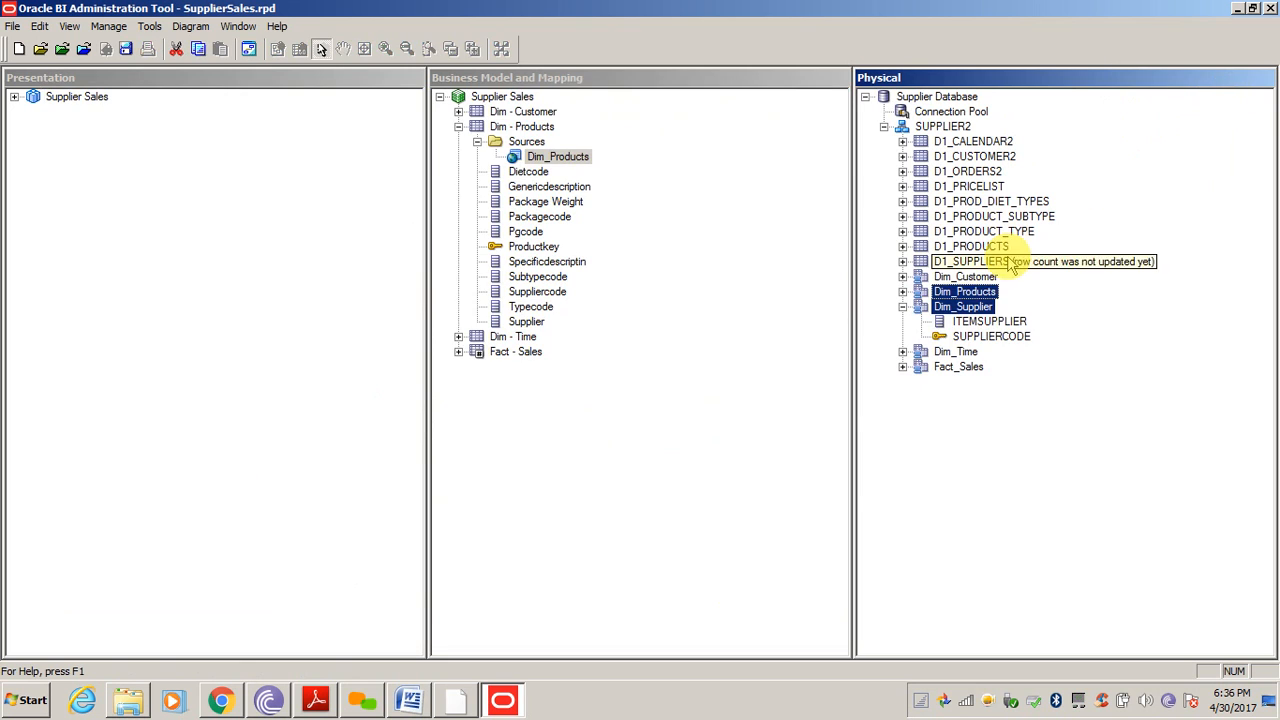
Delete the Dim_Products to Dim_Supplier join in the diagram and close it
right_click(956, 299)
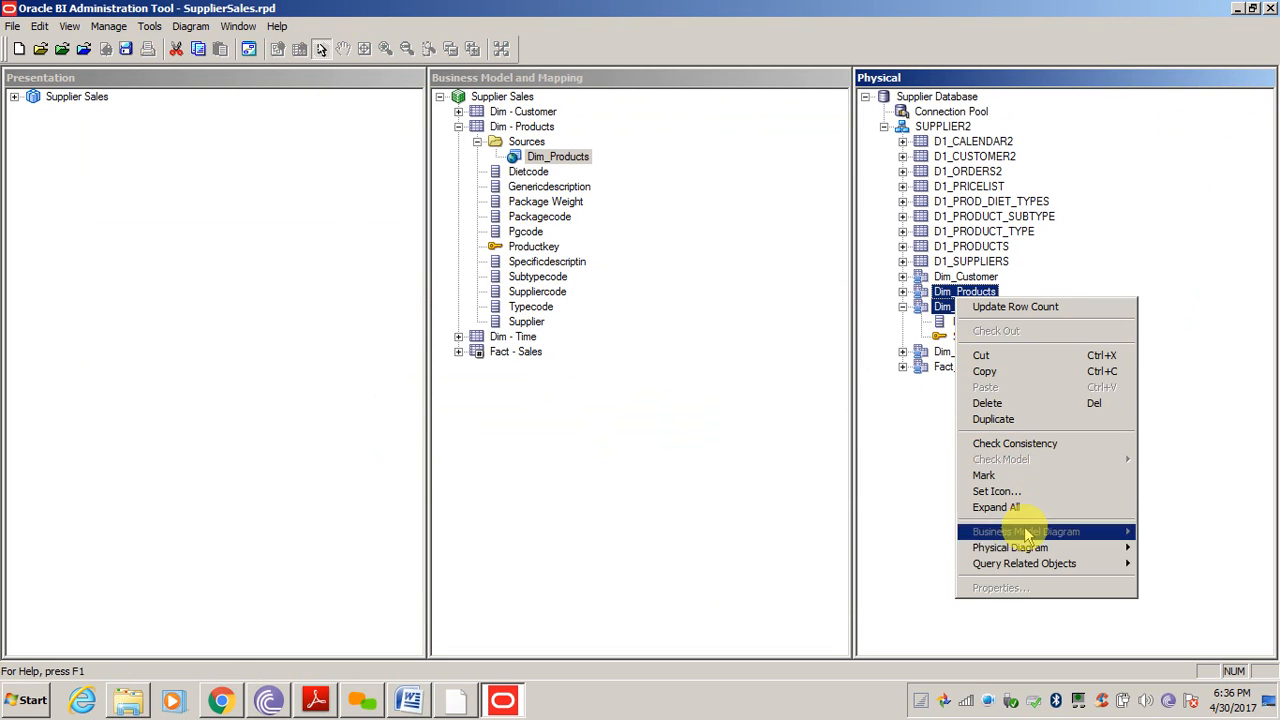
mouse_move(1010, 547)
left_click(810, 548)
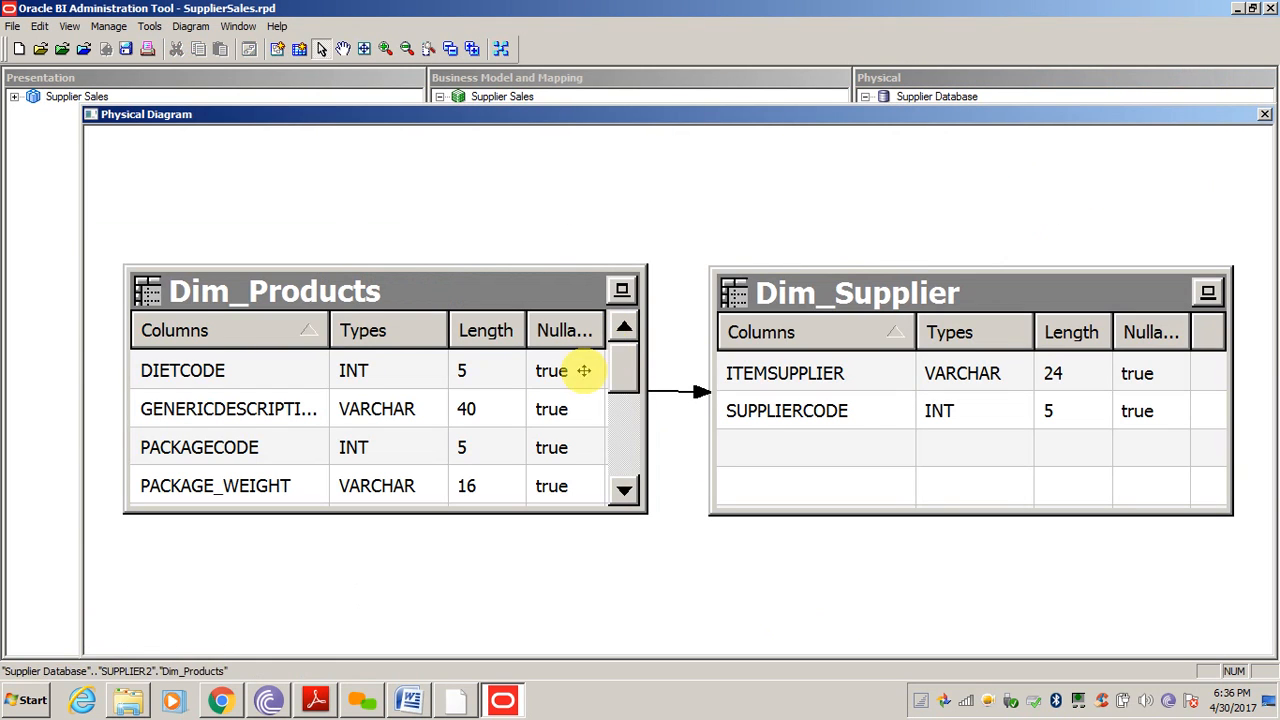
left_click(695, 395)
key("Delete")
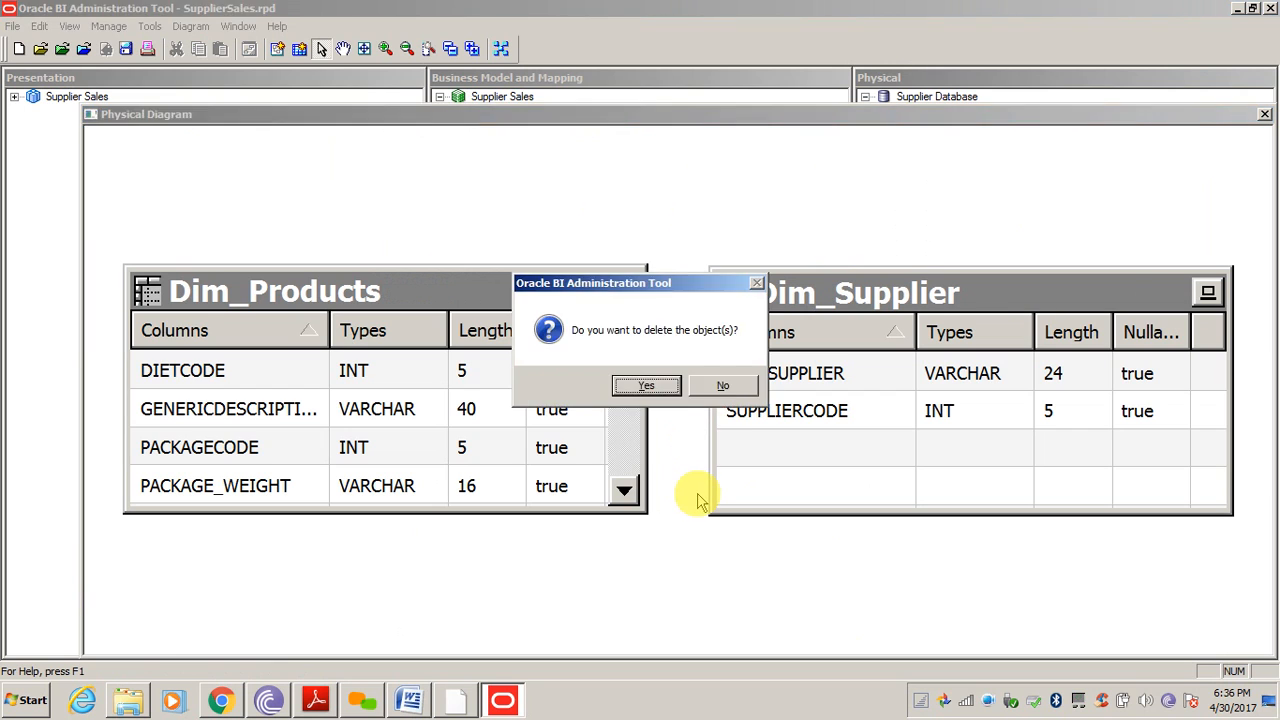
key("Return")
left_click(1265, 114)
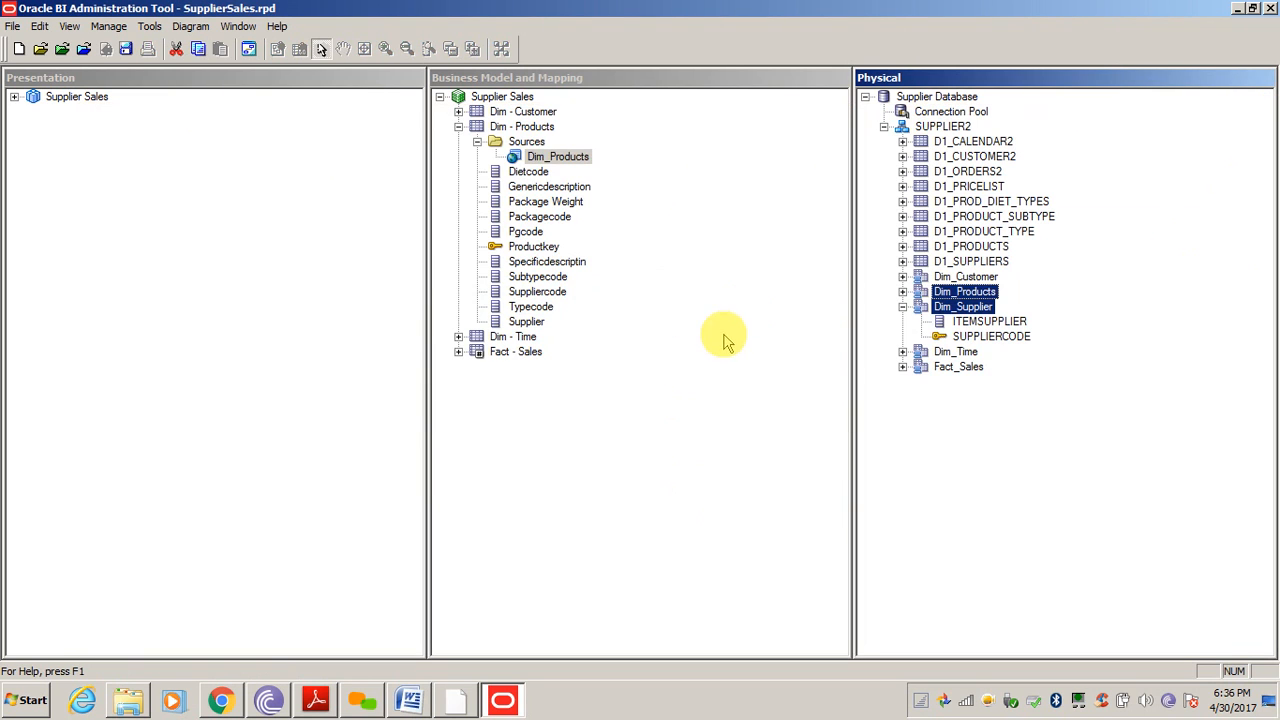
Delete the Supplier logical column from Dim - Products
double_click(552, 158)
left_click(1270, 8)
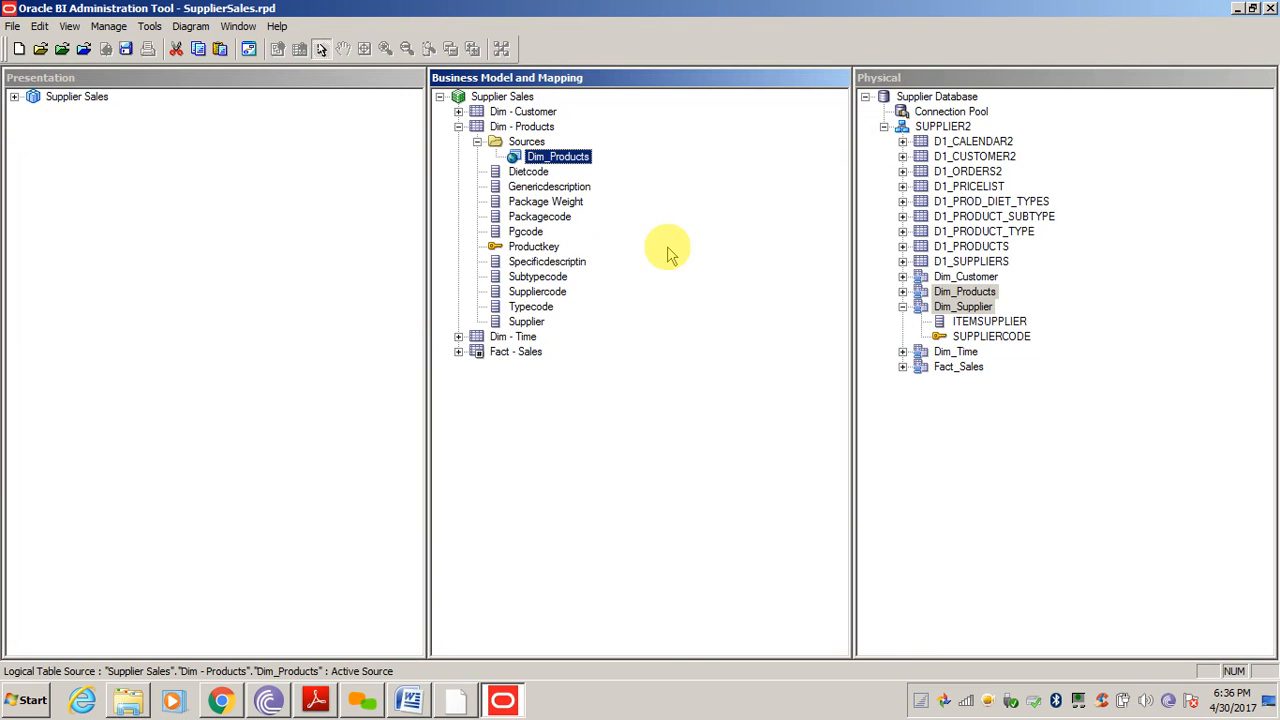
left_click(520, 321)
key("Delete")
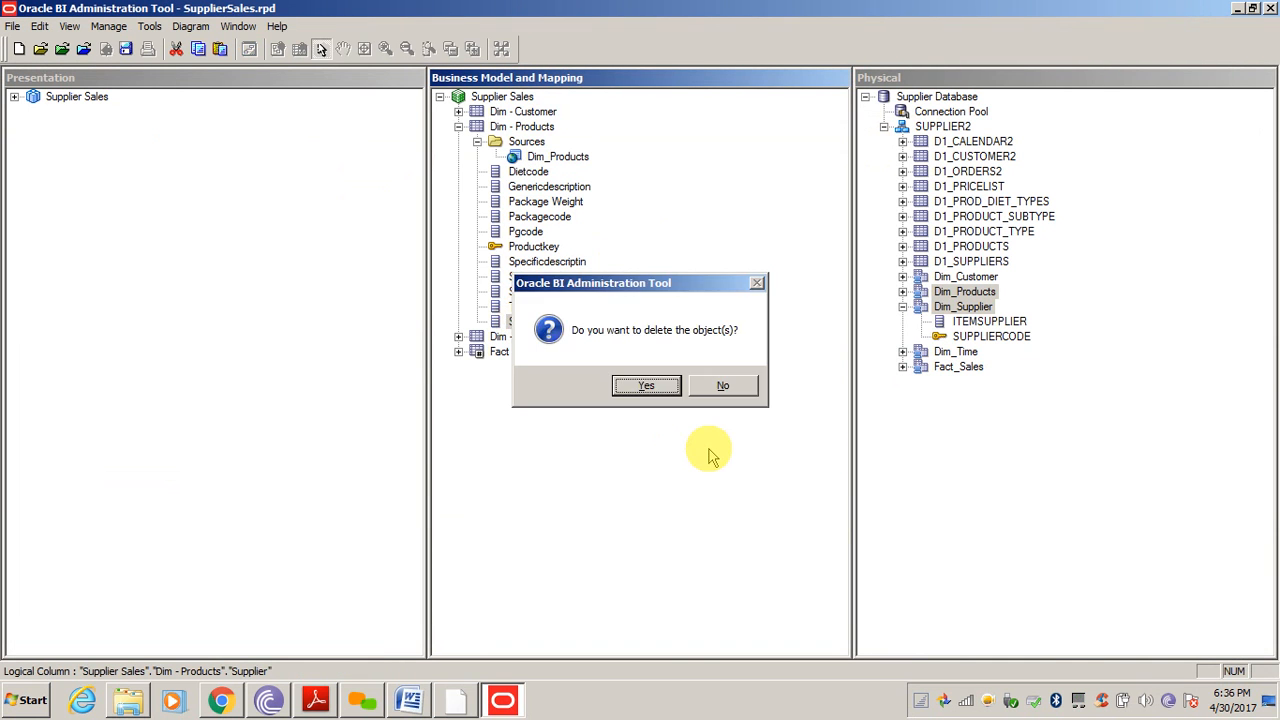
key("Return")
Add Dim_Supplier's ITEMSUPPLIER to the Dim_Products source and check its column mapping
left_click(1032, 552)
left_click_drag(993, 324, 553, 162)
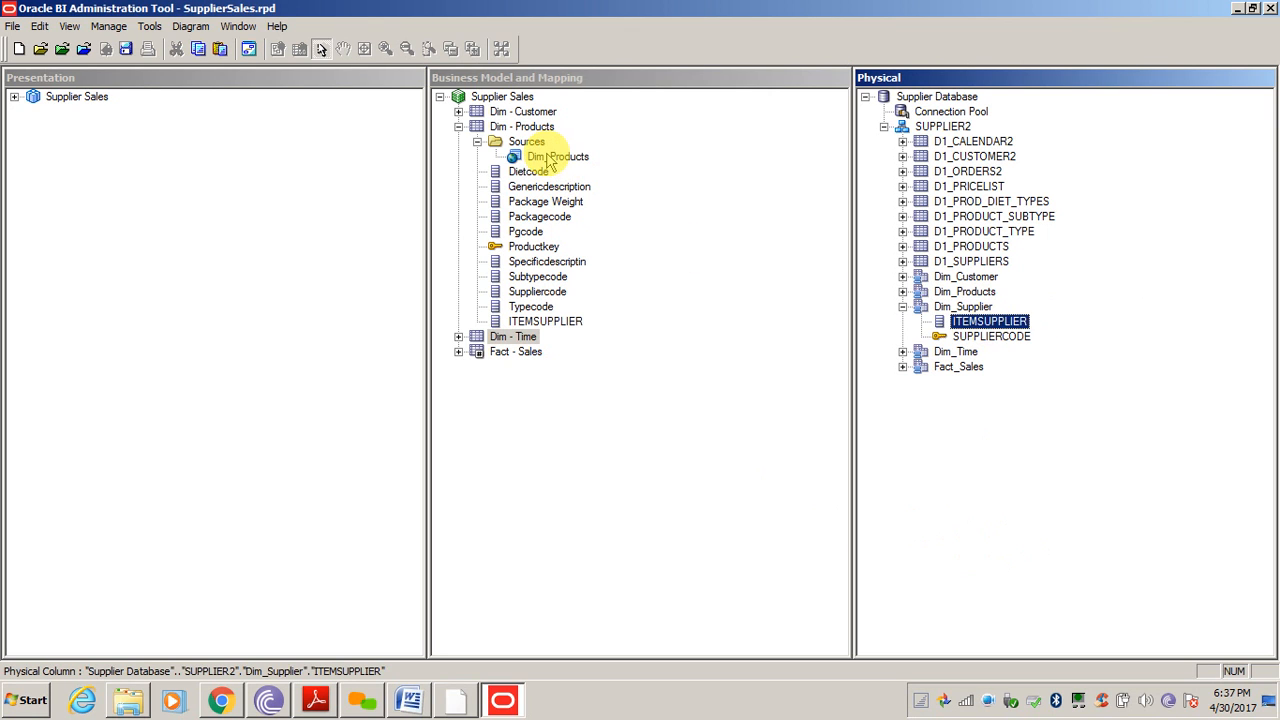
double_click(540, 157)
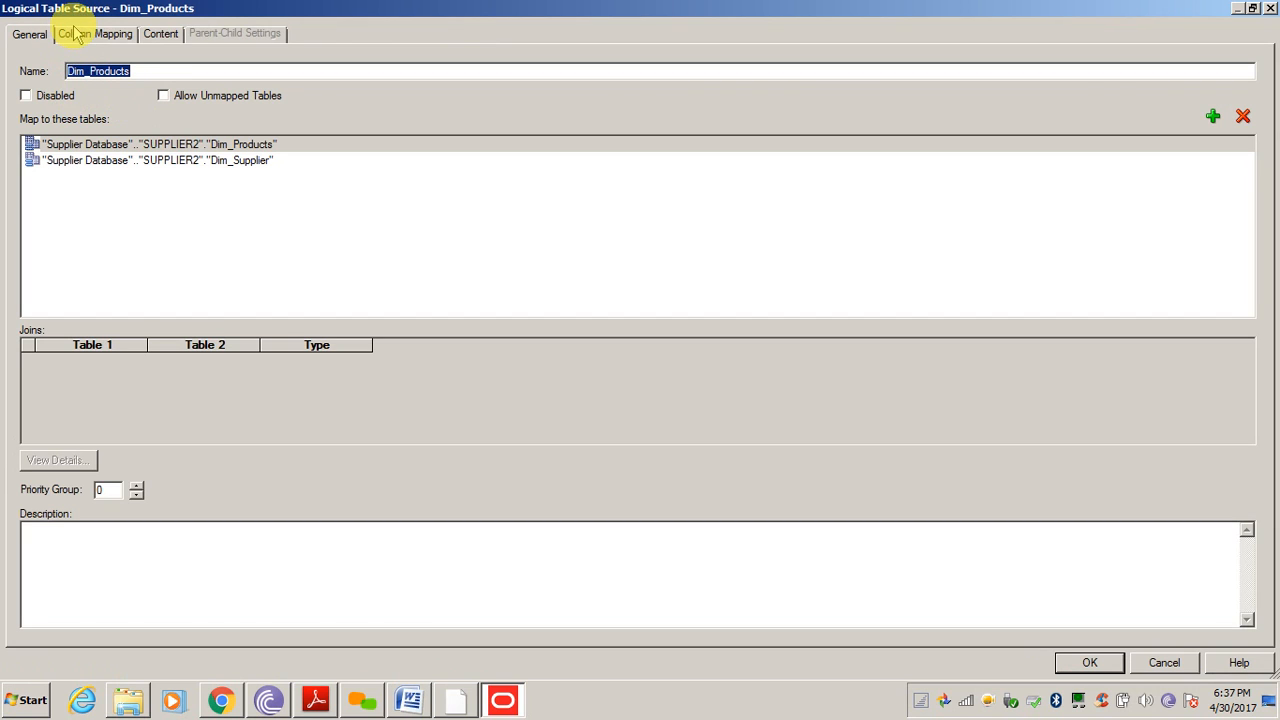
left_click(170, 376)
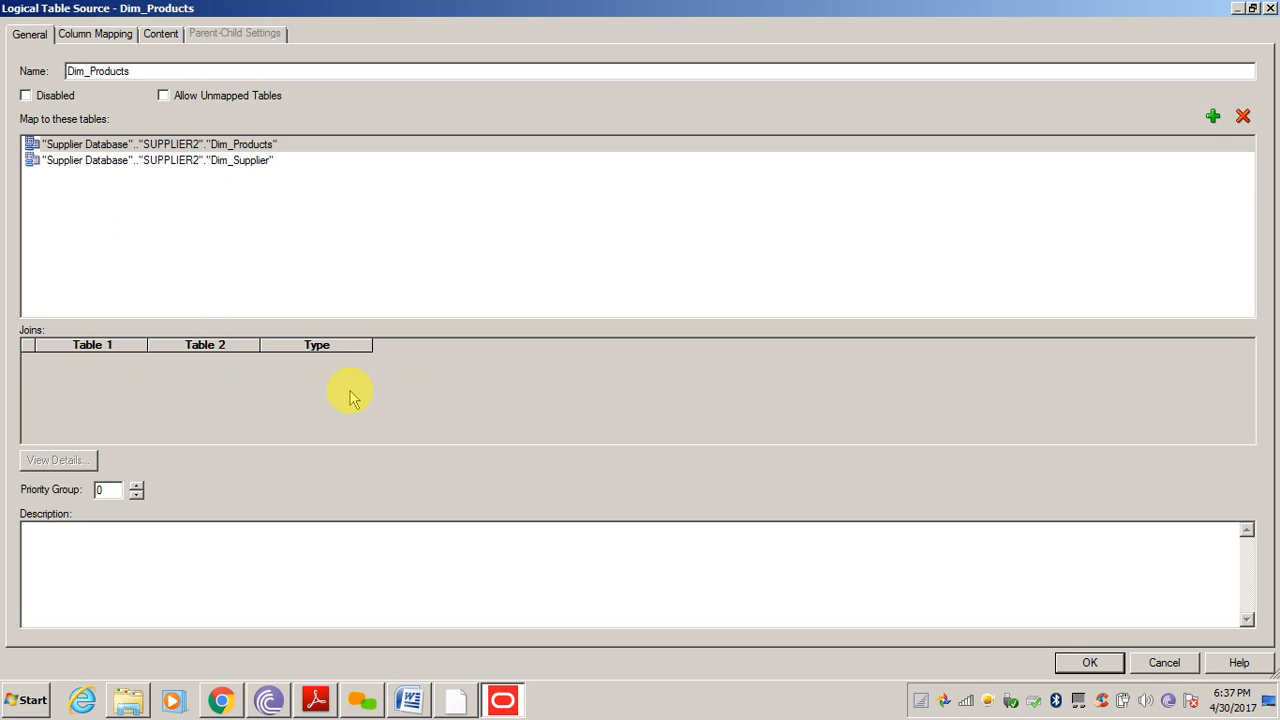
left_click(92, 36)
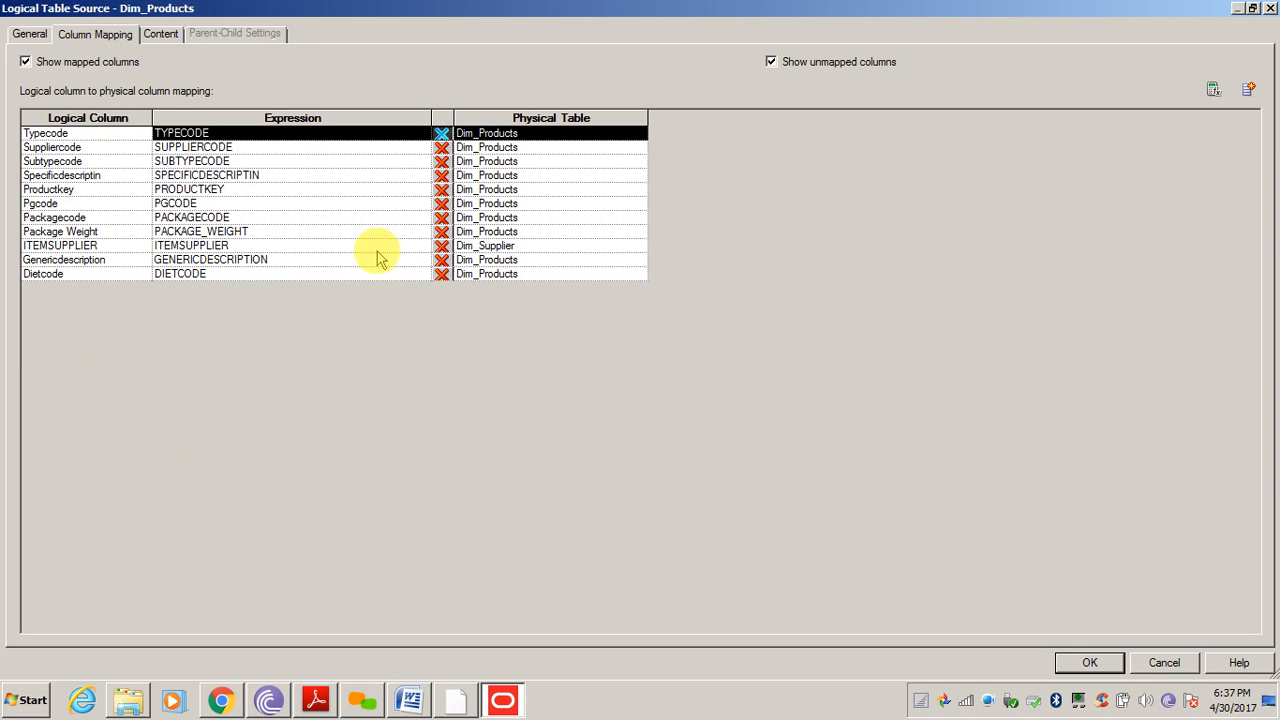
left_click(1166, 664)
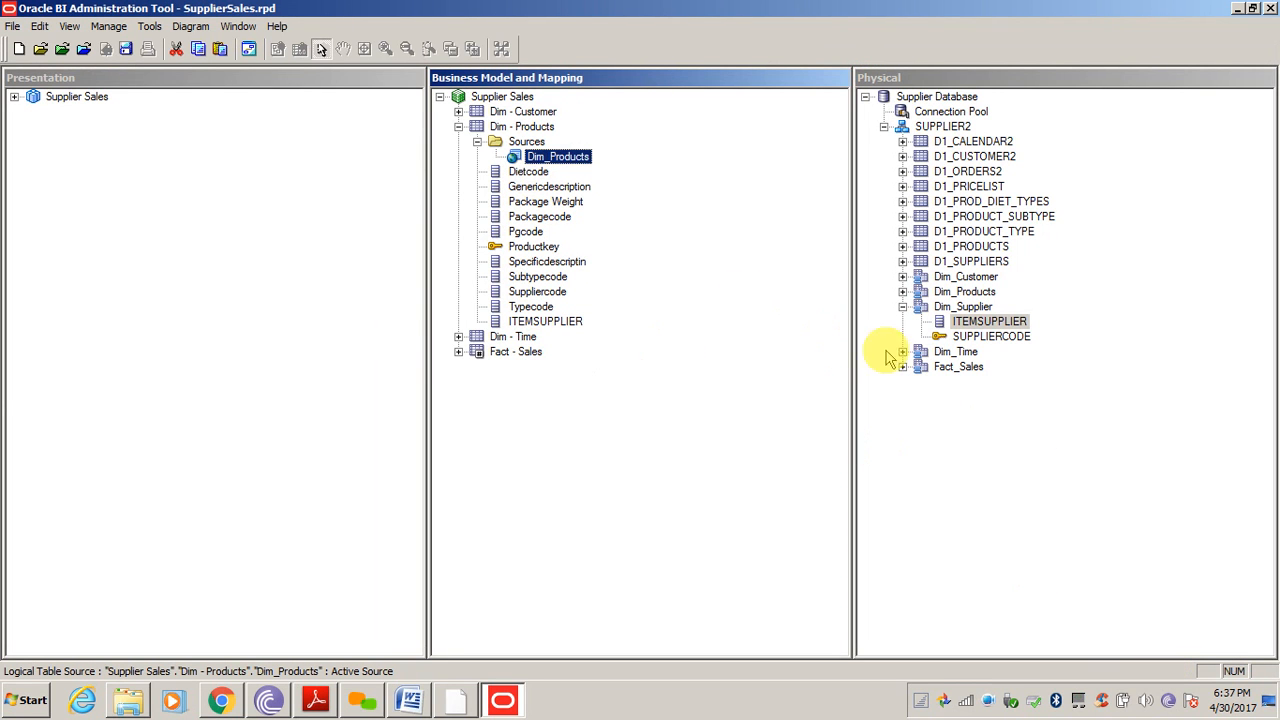
Delete the ITEMSUPPLIER logical column from Dim - Products, confirming on the second attempt
left_click(988, 451)
left_click(548, 324)
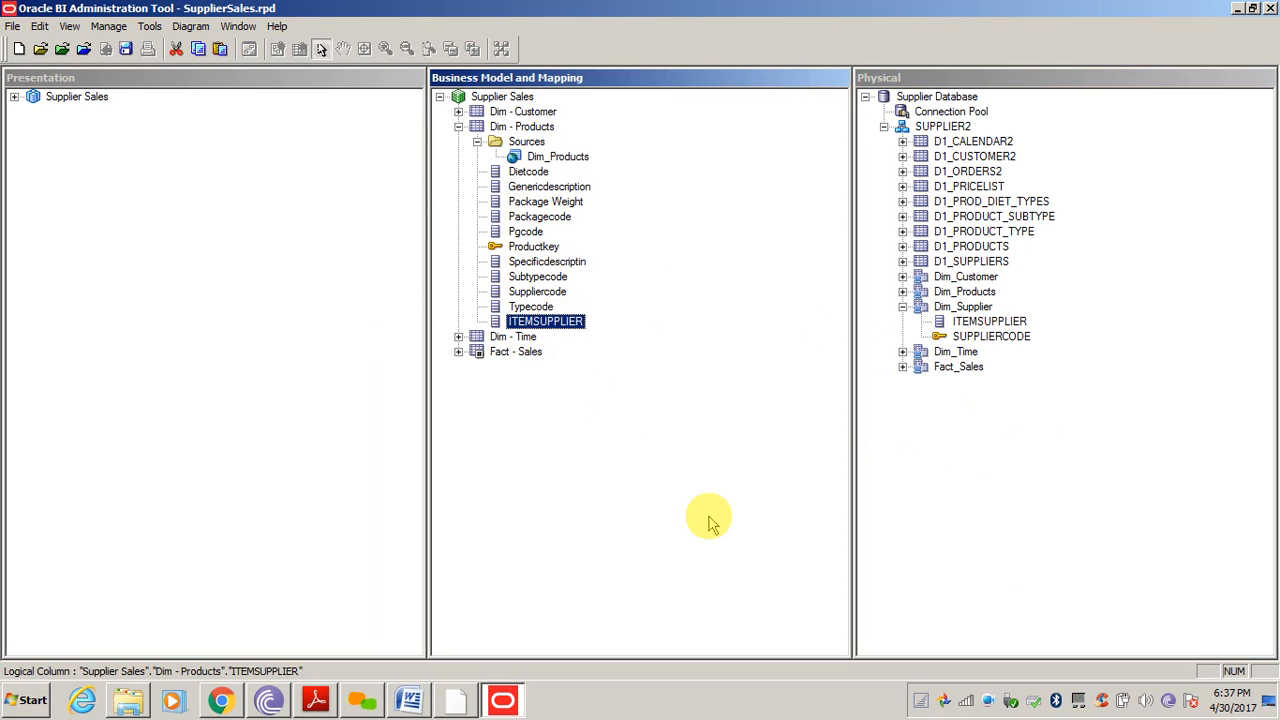
key("Delete")
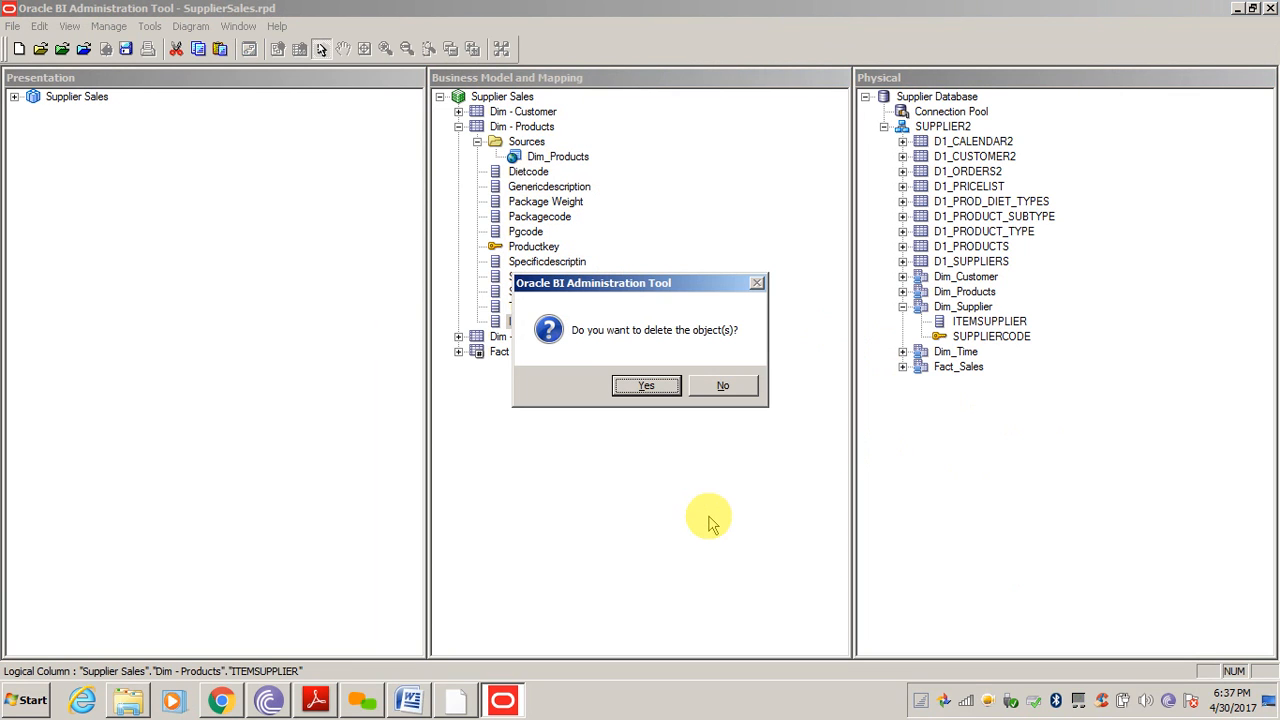
left_click(722, 385)
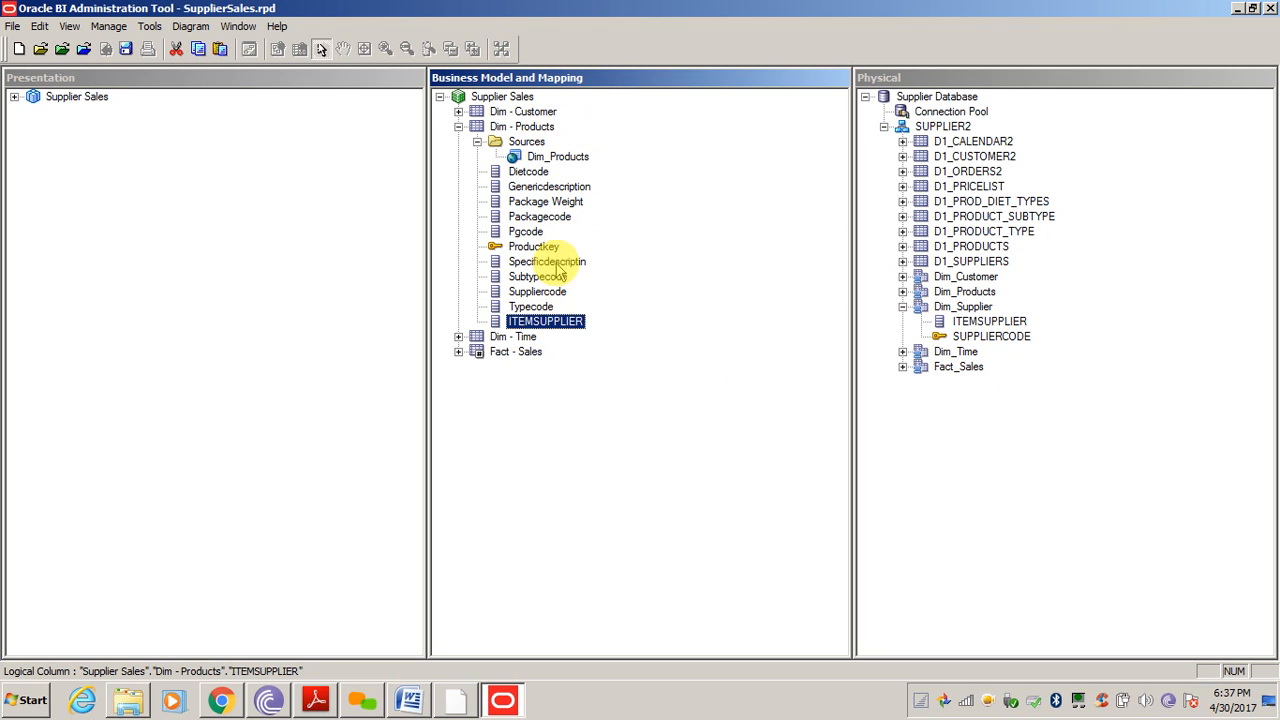
left_click(1178, 252)
left_click(738, 255)
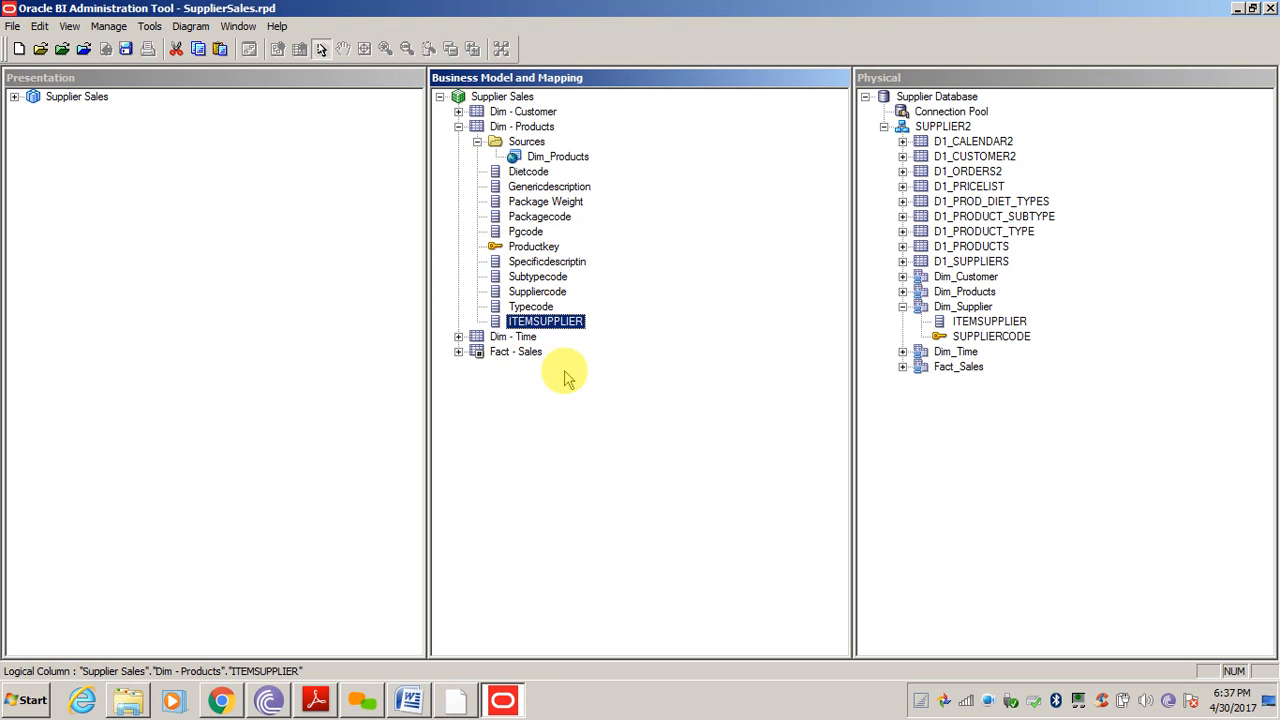
key("Delete")
key("Return")
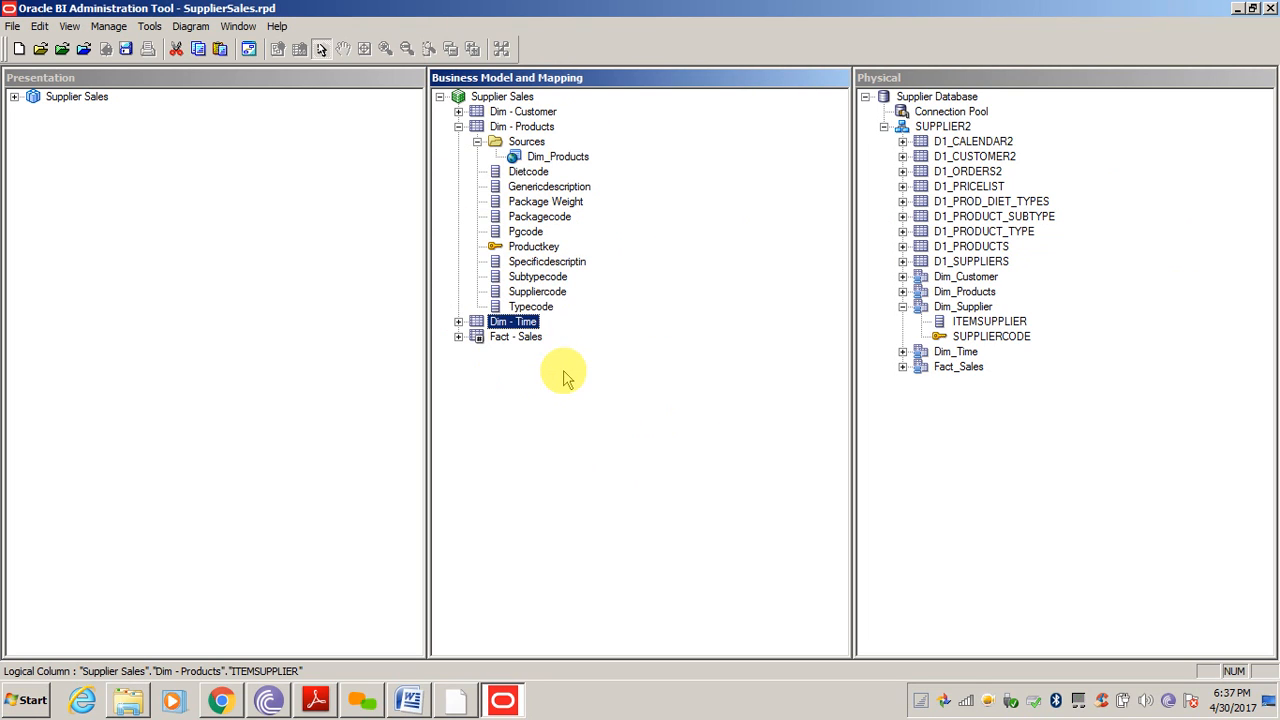
left_click(968, 307)
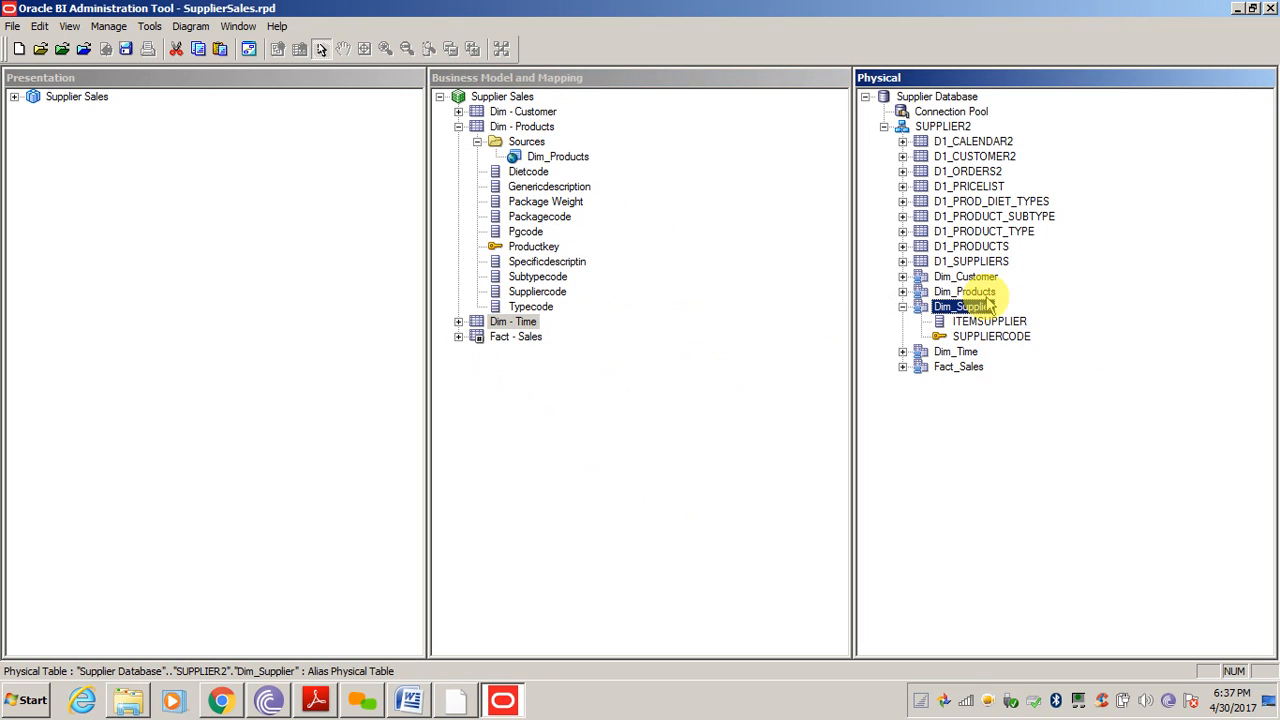
Diagram only Dim_Products and Dim_Supplier, draw a SUPPLIERCODE foreign key join between them, and close the diagram
left_click(969, 293, "ctrl")
right_click(969, 294)
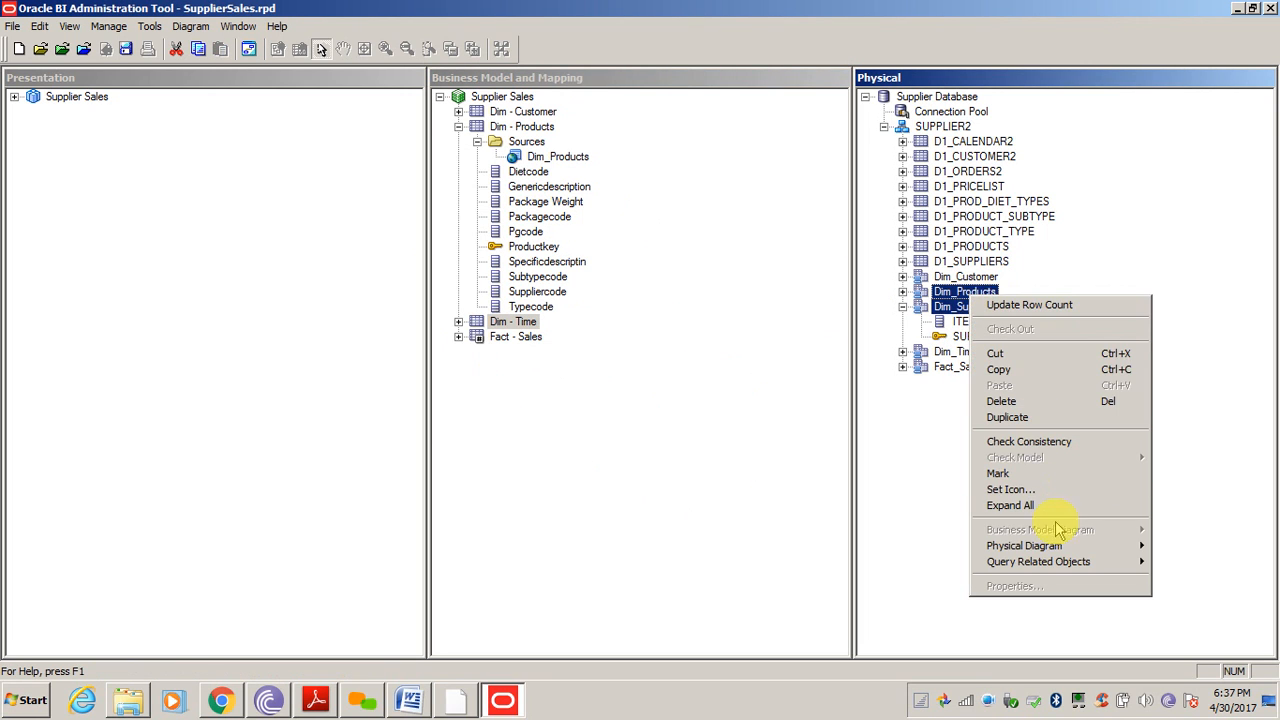
mouse_move(1000, 545)
left_click(900, 545)
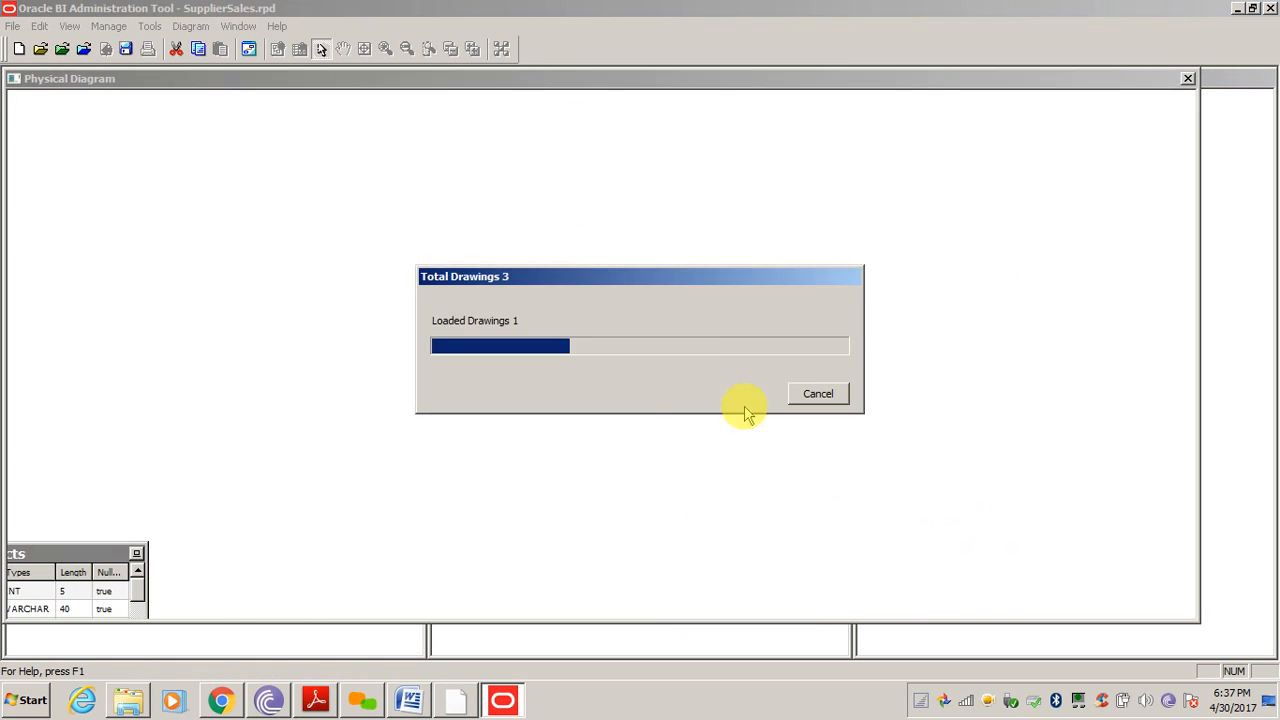
left_click(279, 49)
left_click(548, 203)
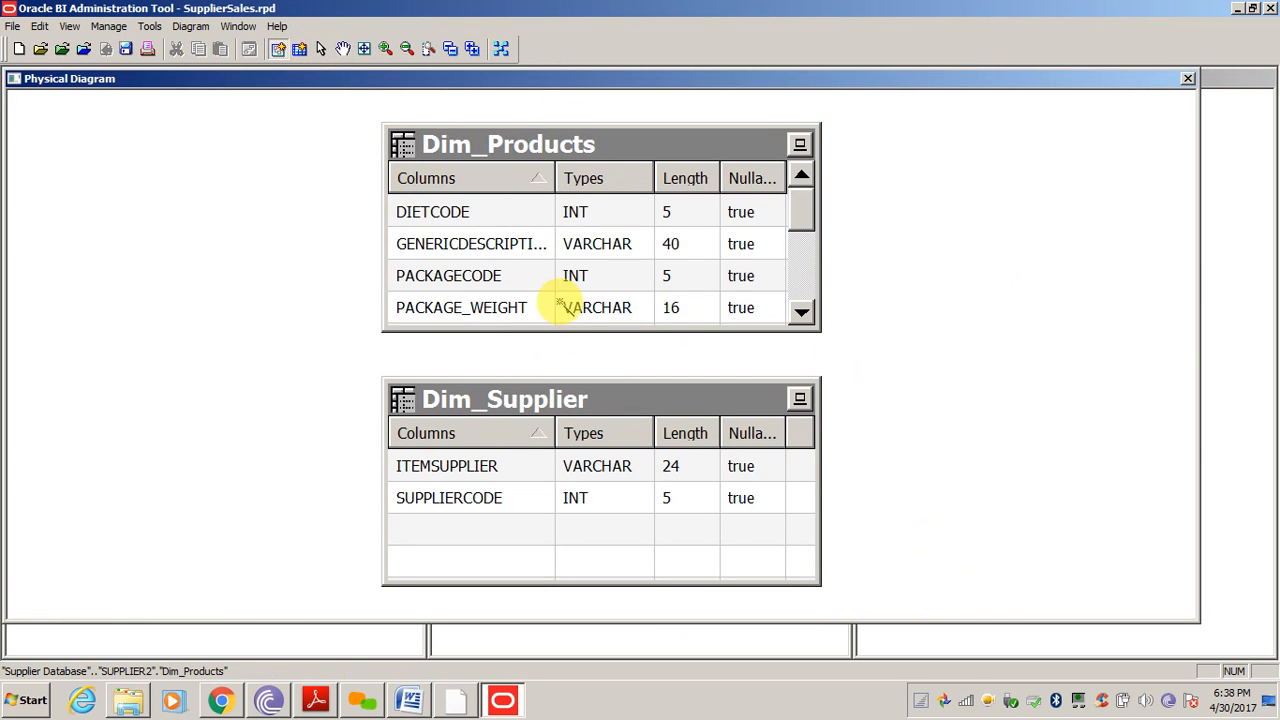
left_click(563, 409)
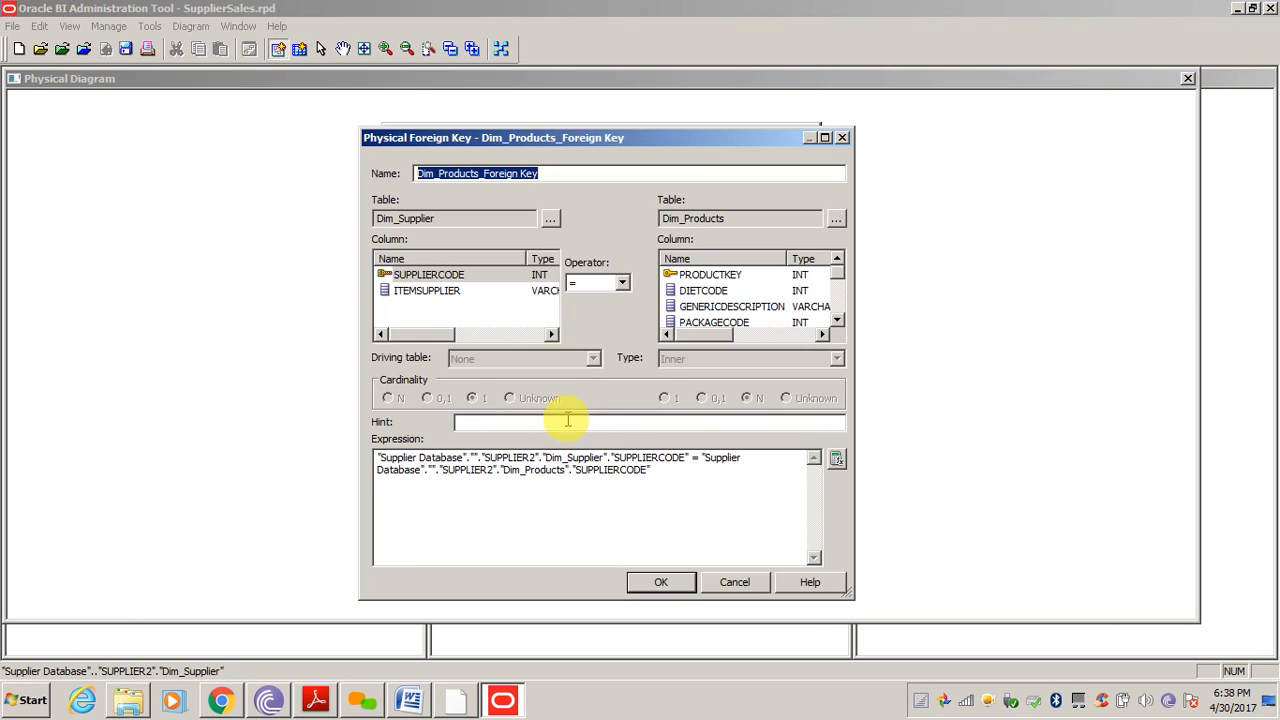
left_click(661, 582)
left_click(1188, 78)
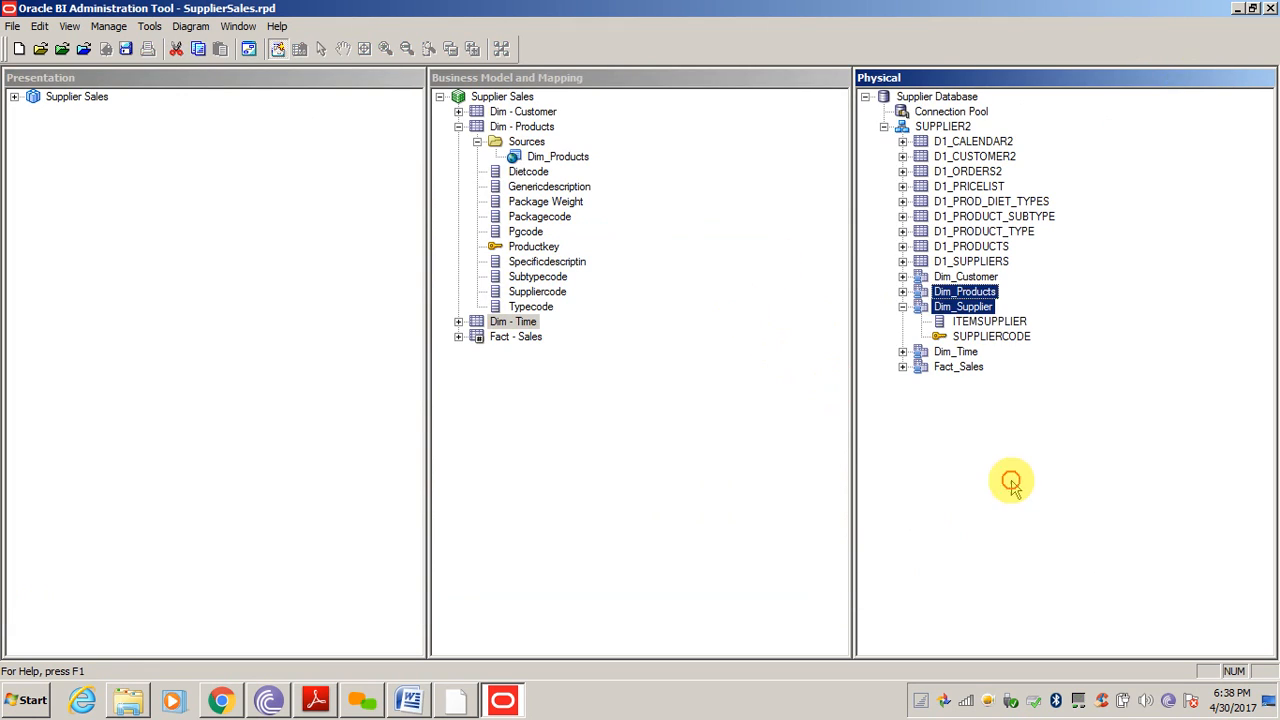
Drag ITEMSUPPLIER onto the logical Dim - Products table to create a Supplier column
left_click_drag(987, 321, 540, 152)
left_click(545, 321)
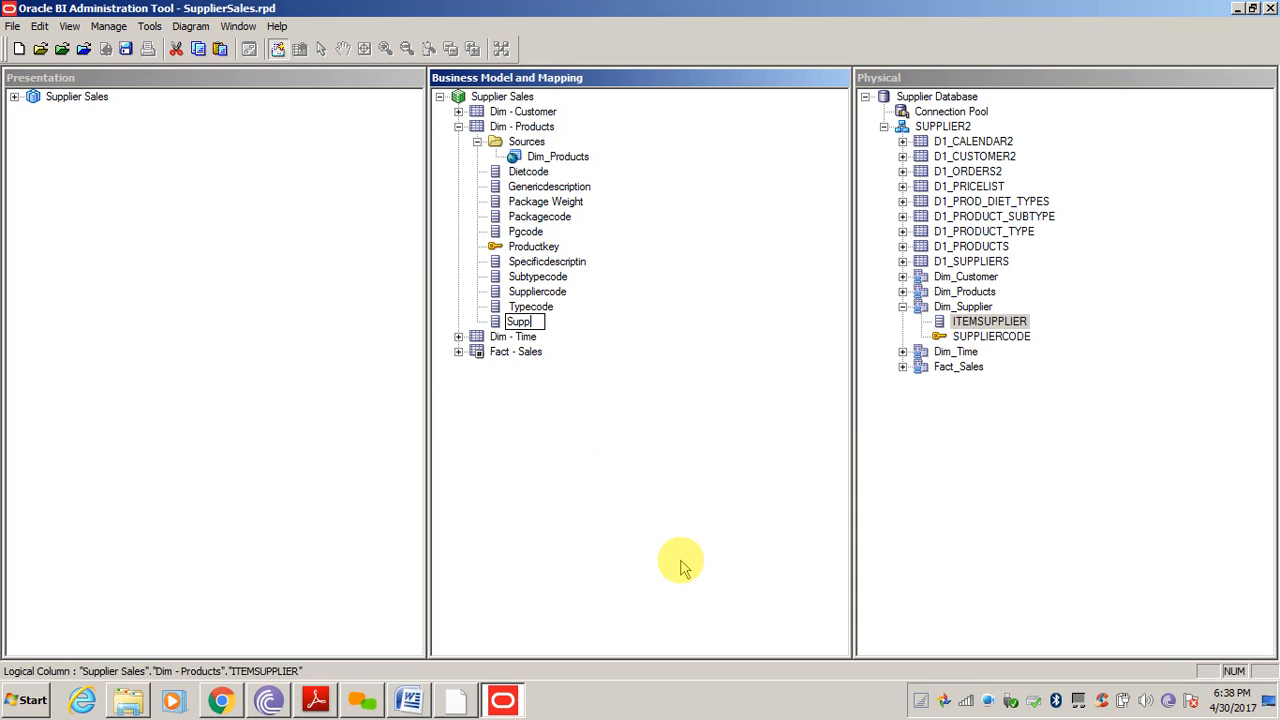
left_click(571, 491)
Add the Supplier column to Dim - Products under the Supplier Sales presentation subject area
left_click(14, 96)
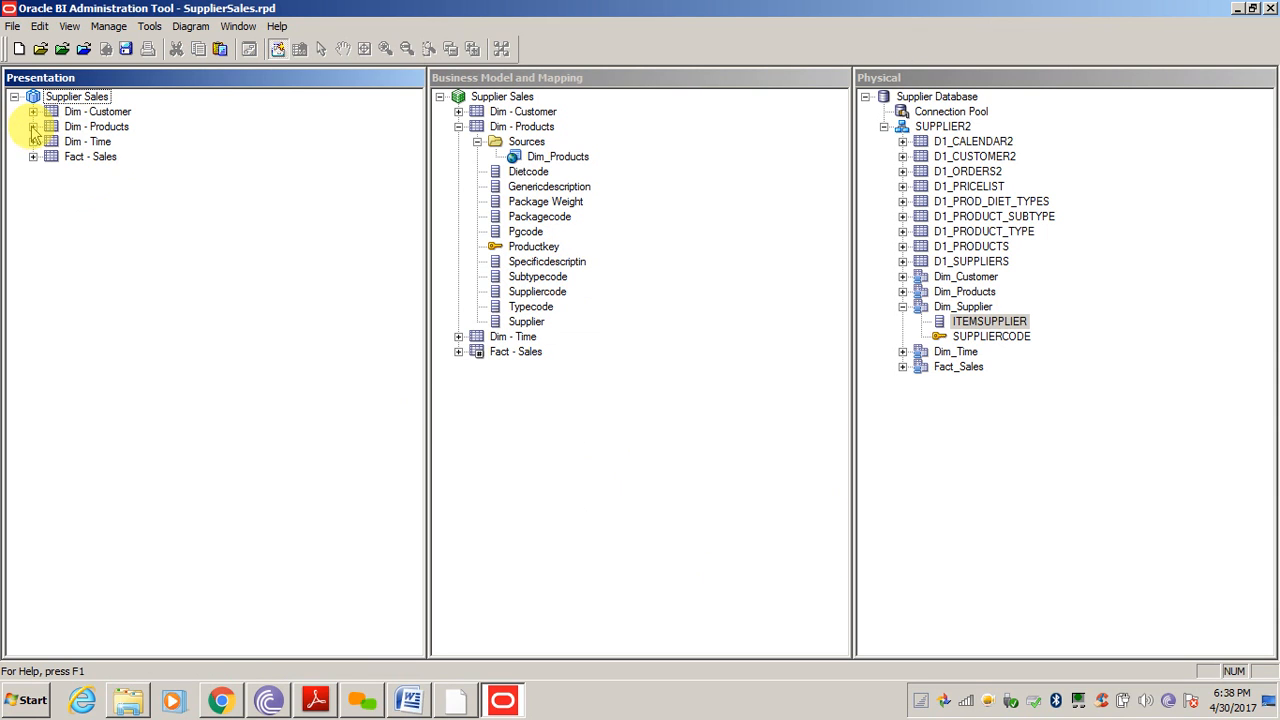
left_click(33, 126)
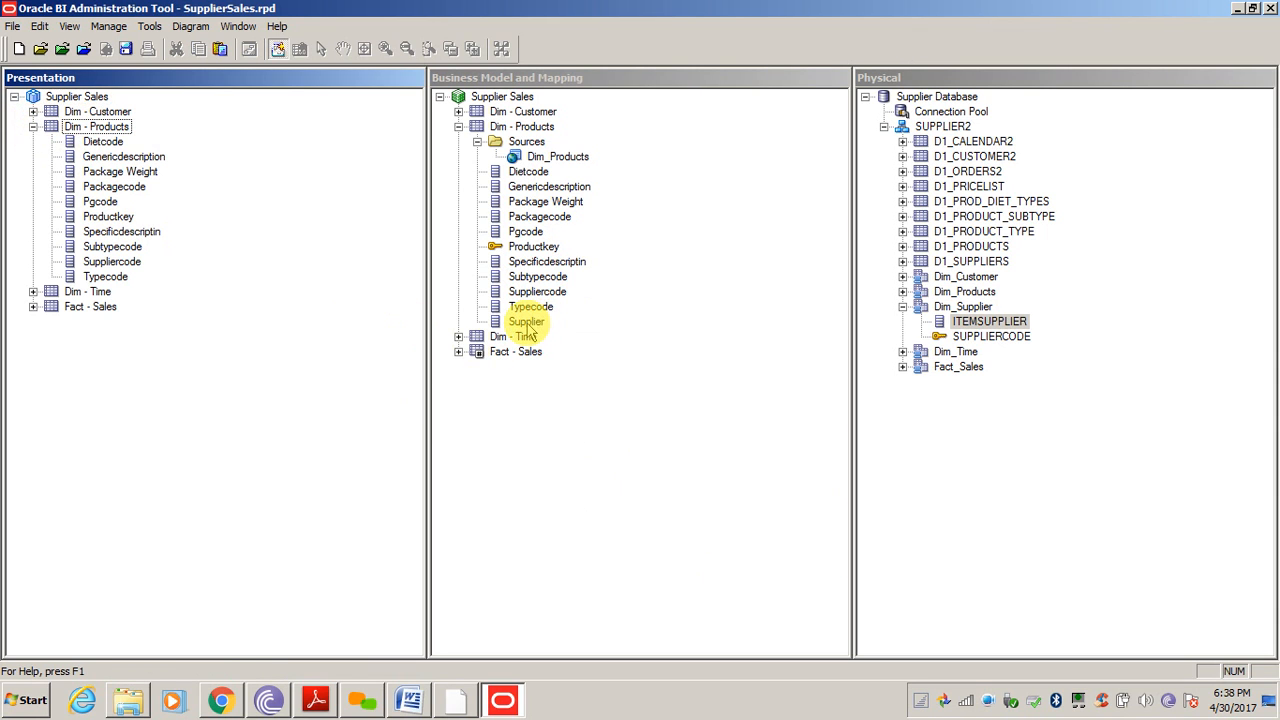
left_click_drag(528, 324, 103, 130)
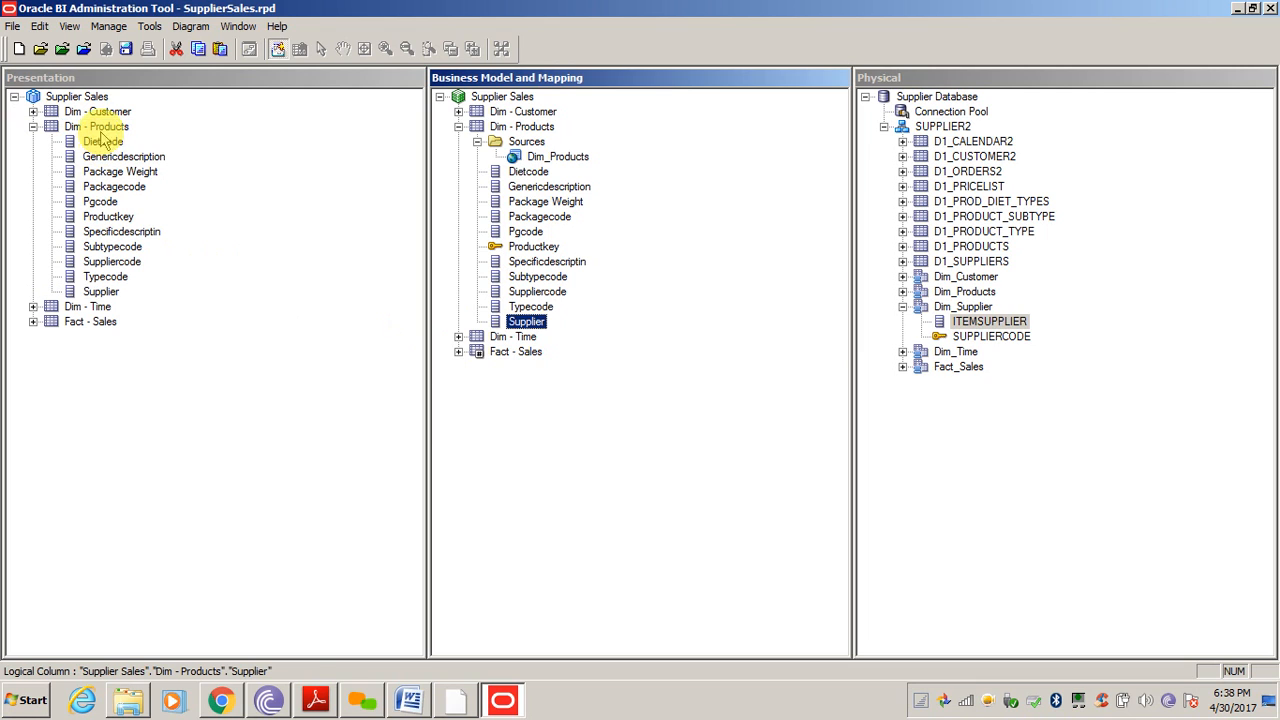
left_click(243, 410)
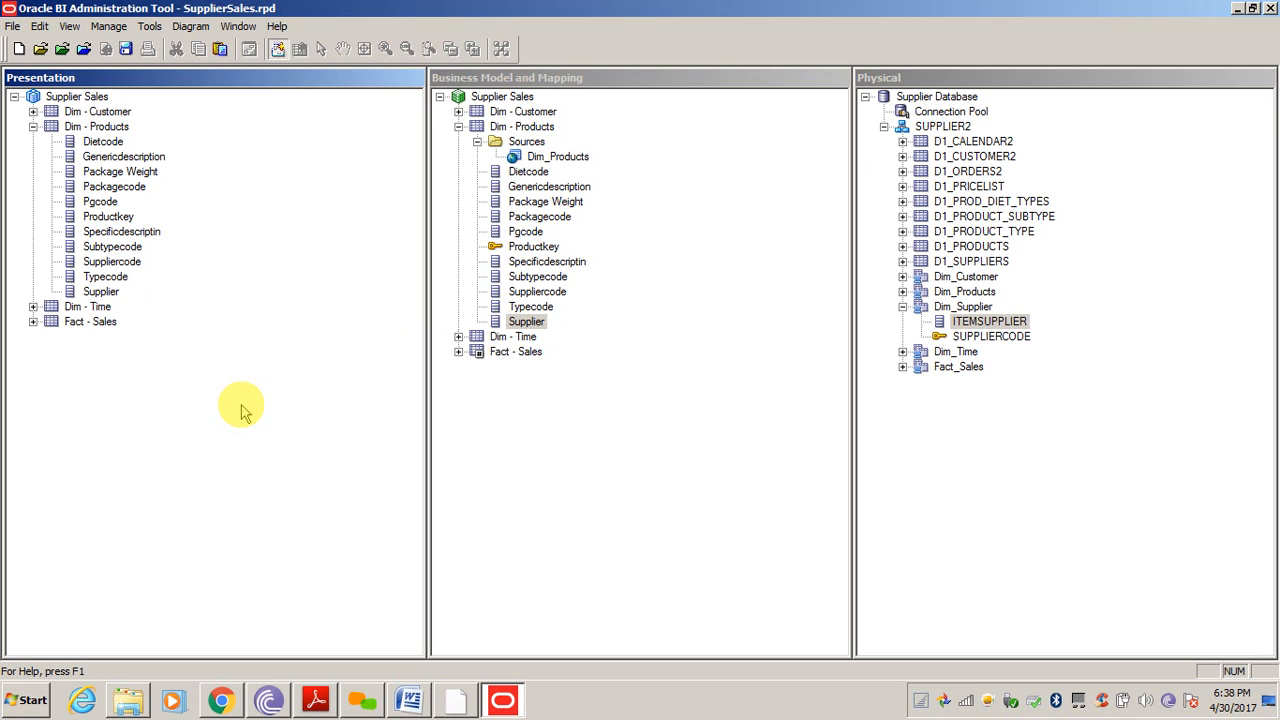
Collapse the expanded physical tables, including Dim_Supplier, in the repository trees
left_click(671, 451)
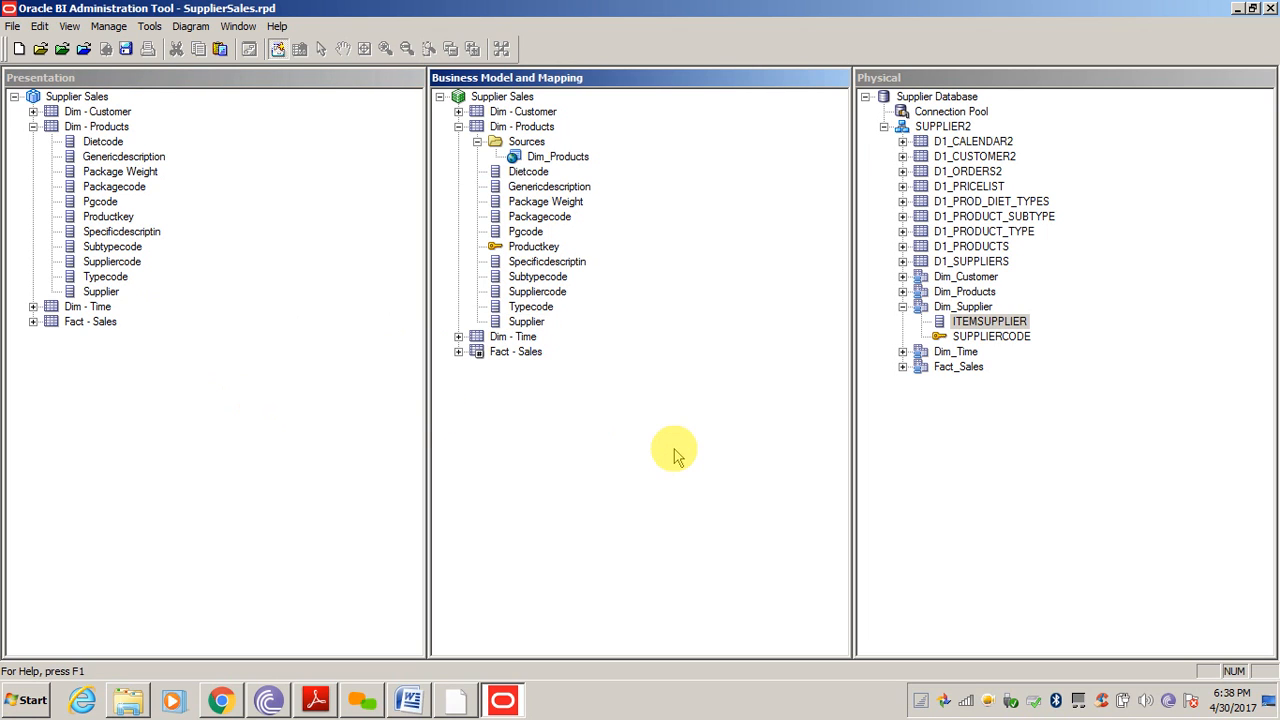
left_click(1070, 435)
left_click(903, 306)
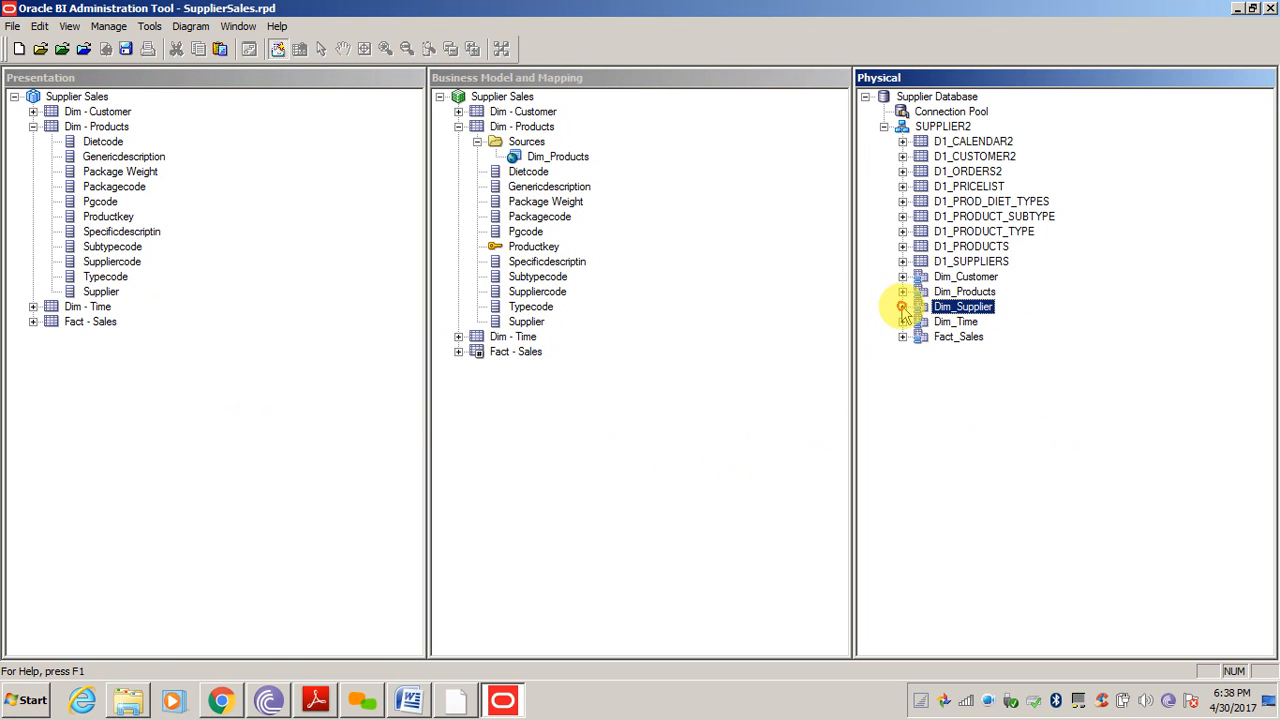
left_click(940, 381)
left_click(713, 400)
left_click(958, 435)
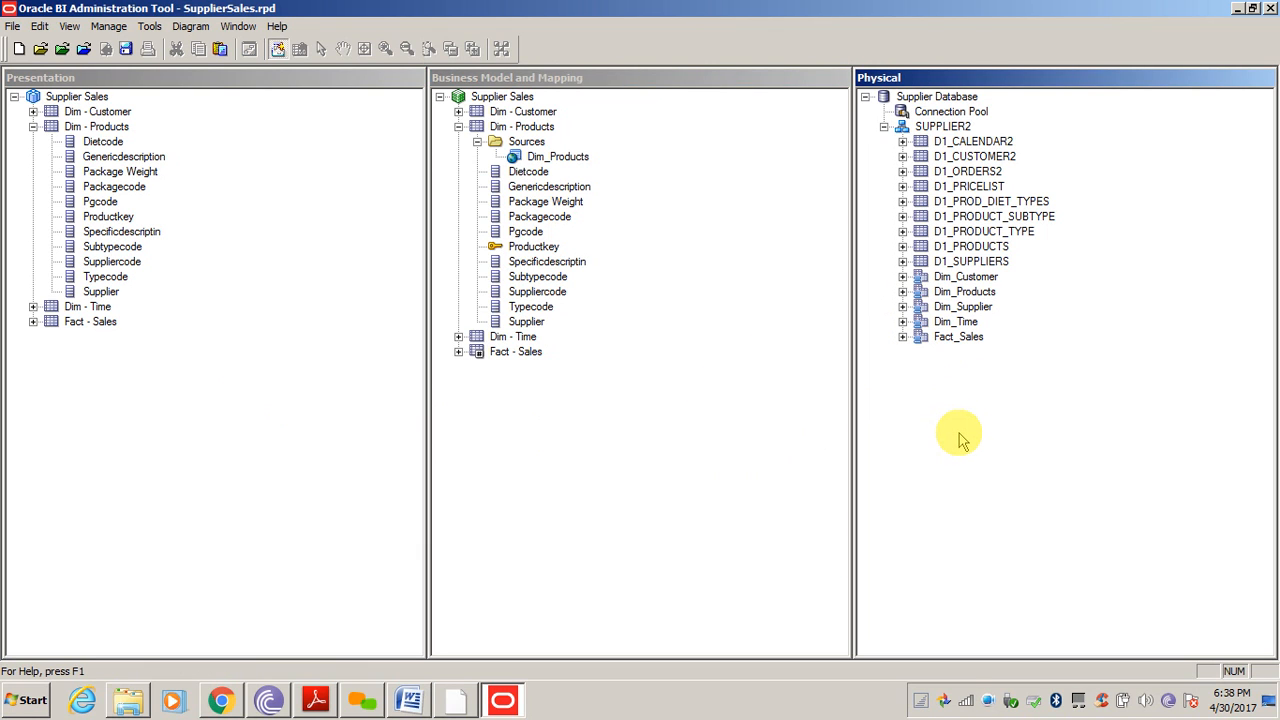
View the whole Supplier Sales business model diagram, moving Fact - Sales and Dim - Products closer together
left_click(500, 97)
right_click(500, 97)
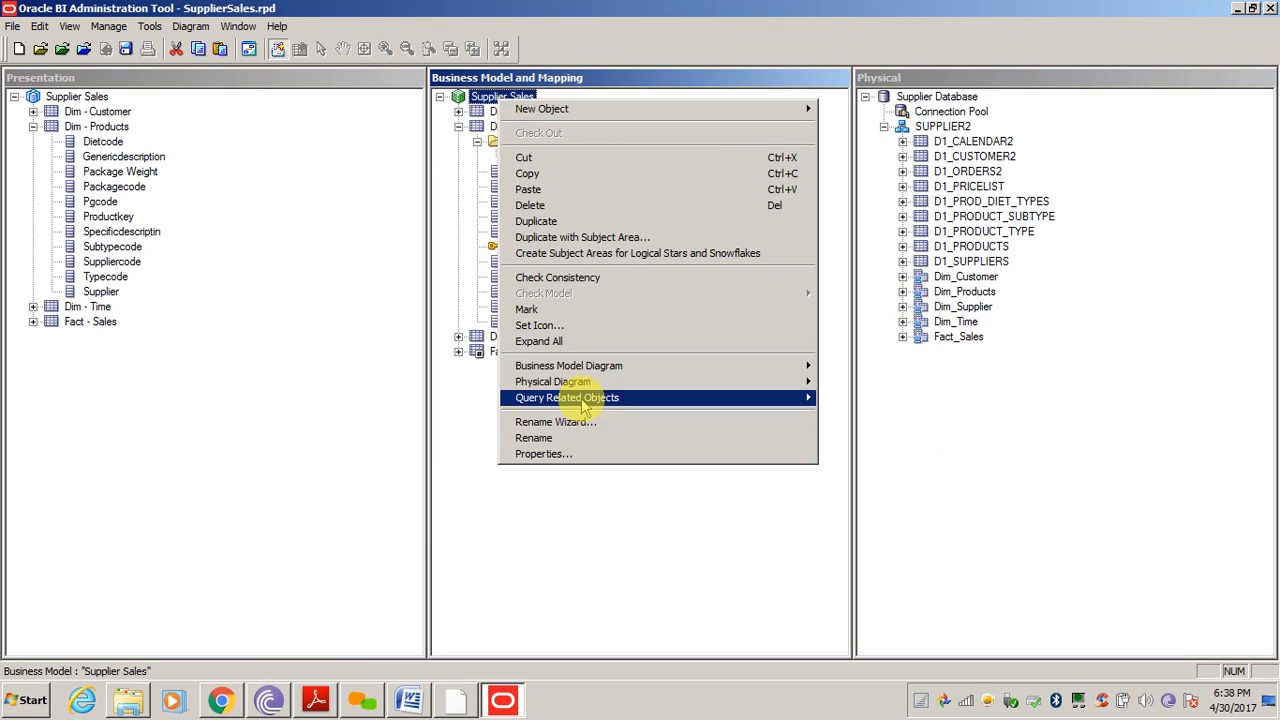
mouse_move(580, 368)
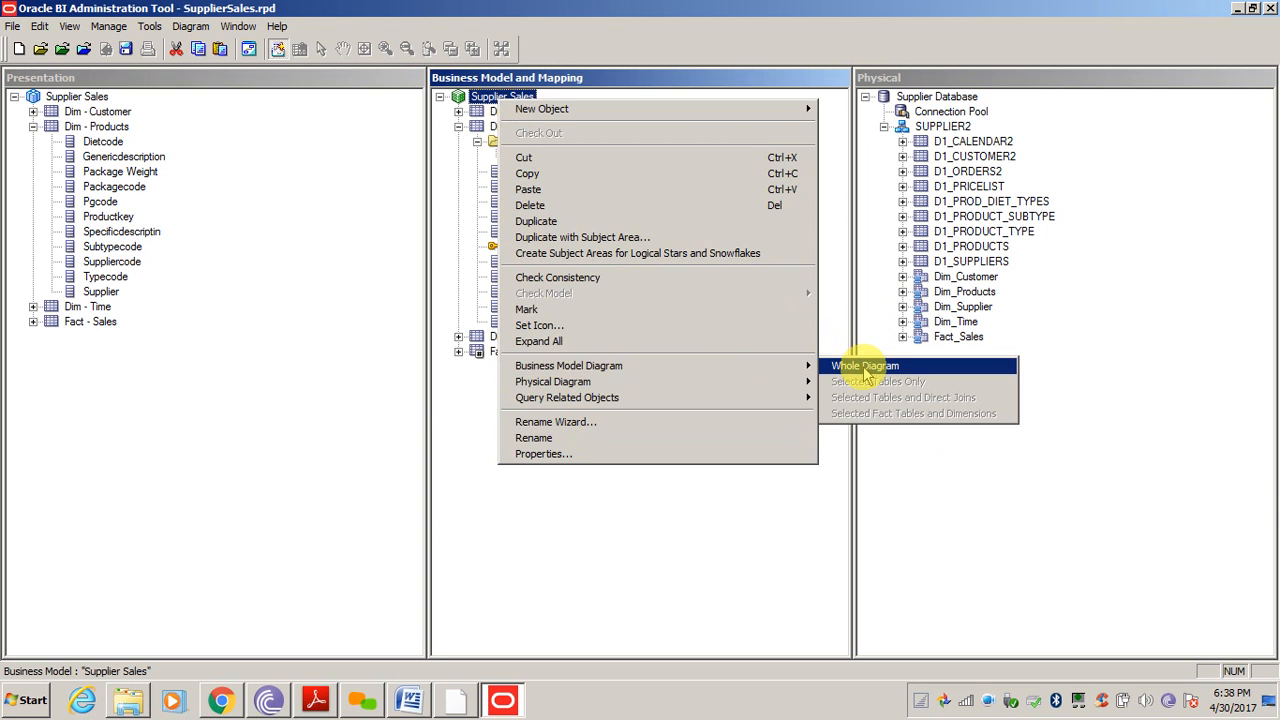
left_click(866, 367)
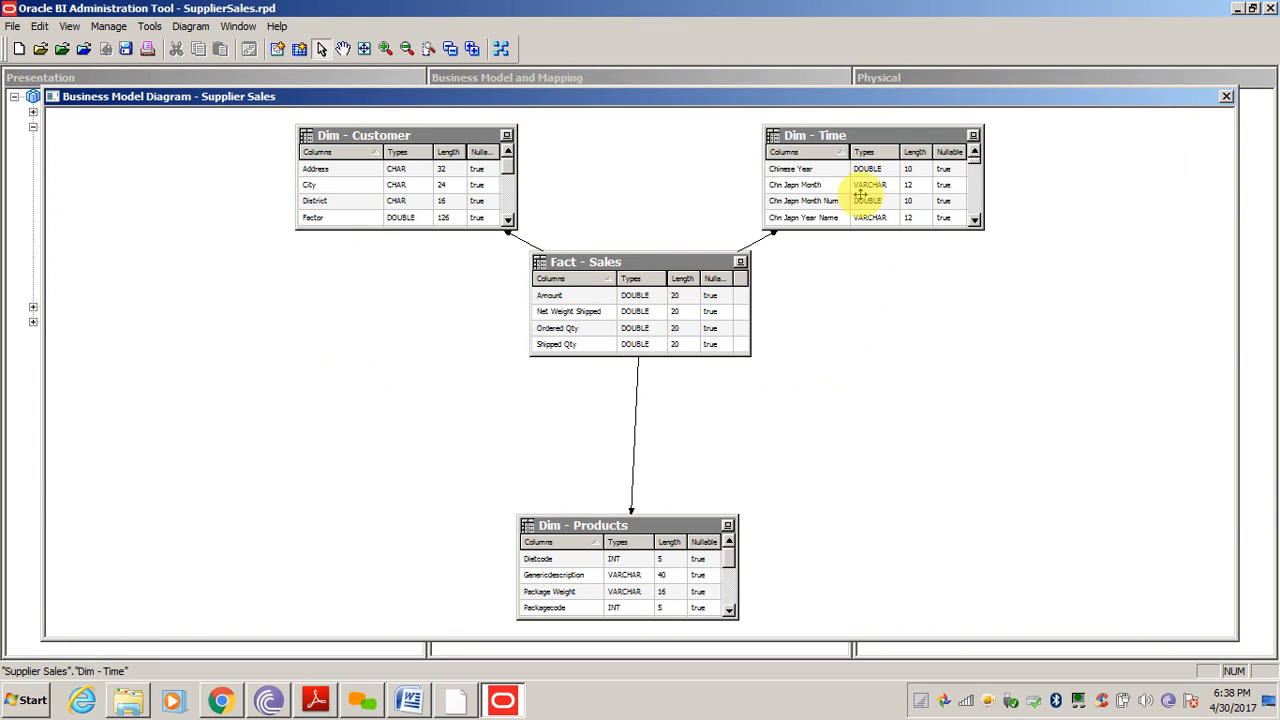
left_click(640, 268)
left_click_drag(640, 268, 602, 305)
left_click(884, 403)
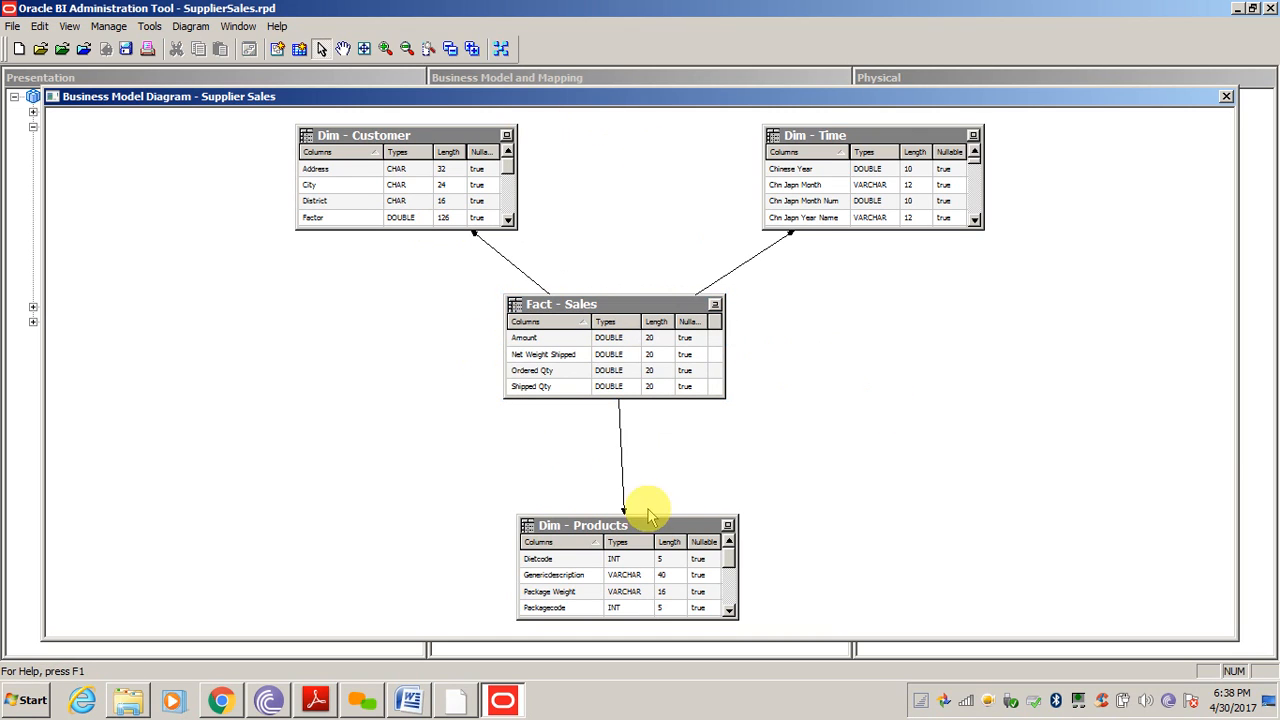
left_click_drag(657, 527, 640, 477)
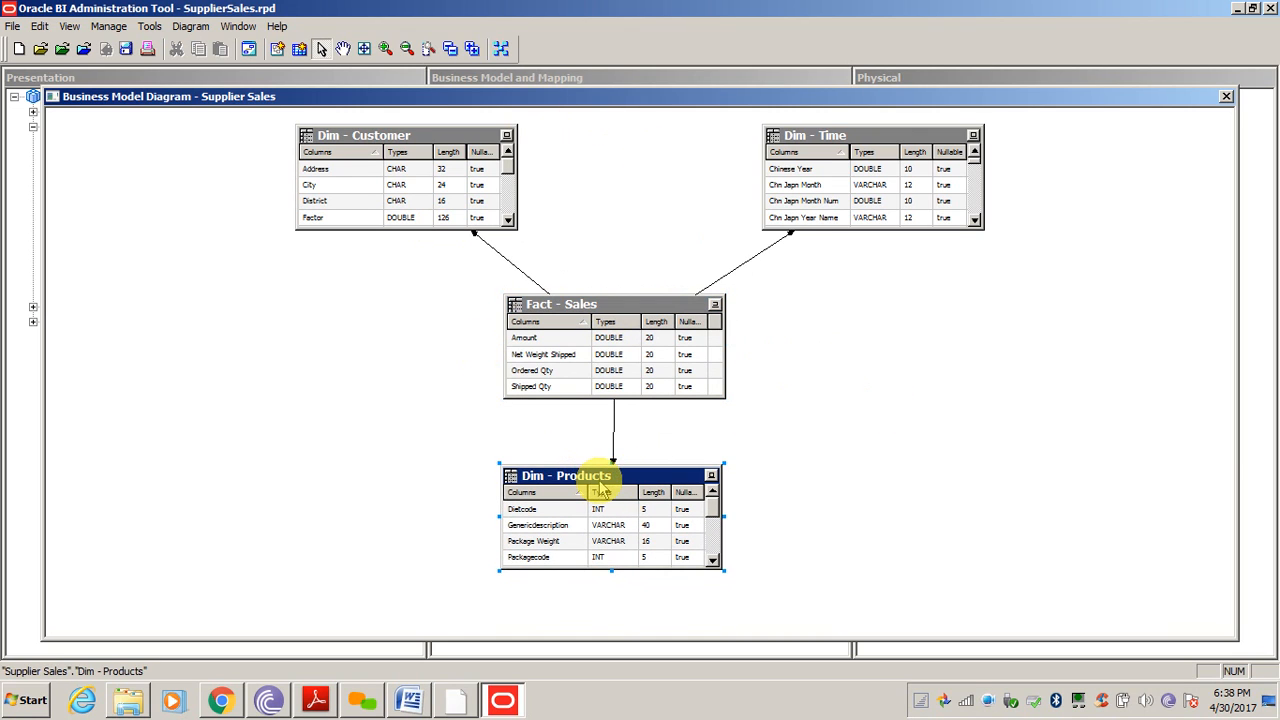
left_click(1226, 95)
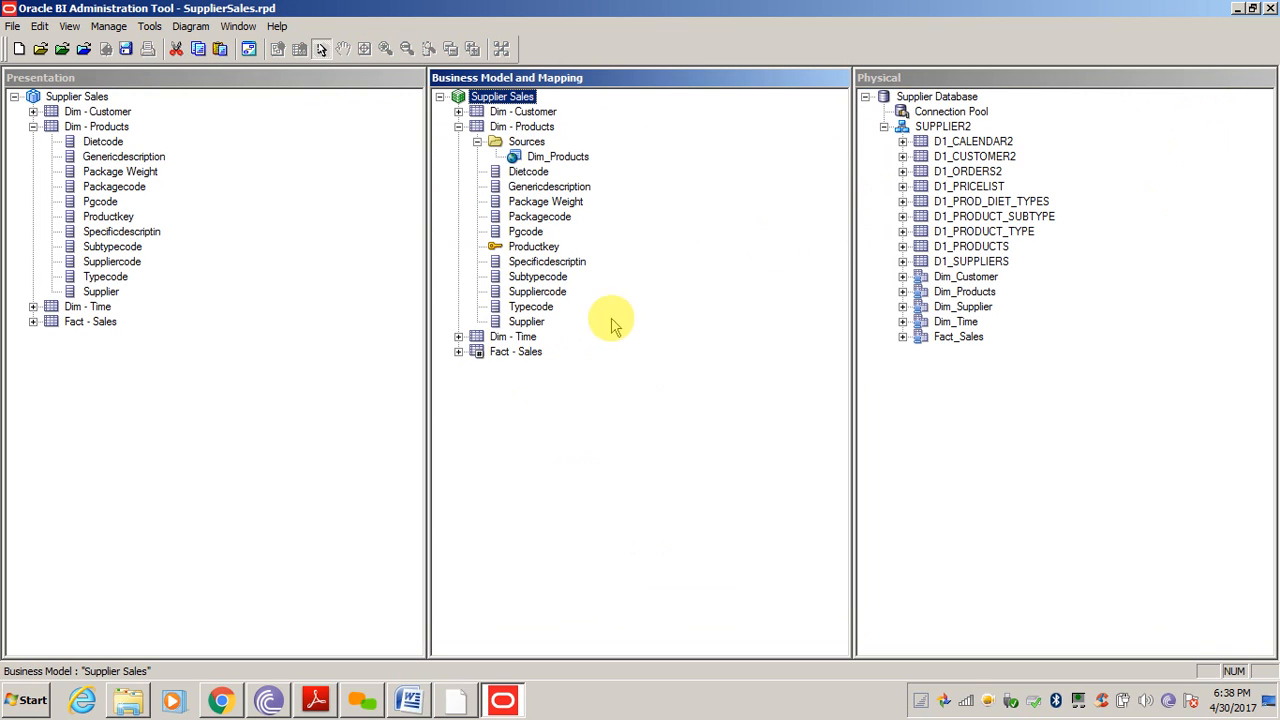
Collapse Dim - Products in the Presentation tree
left_click(556, 158)
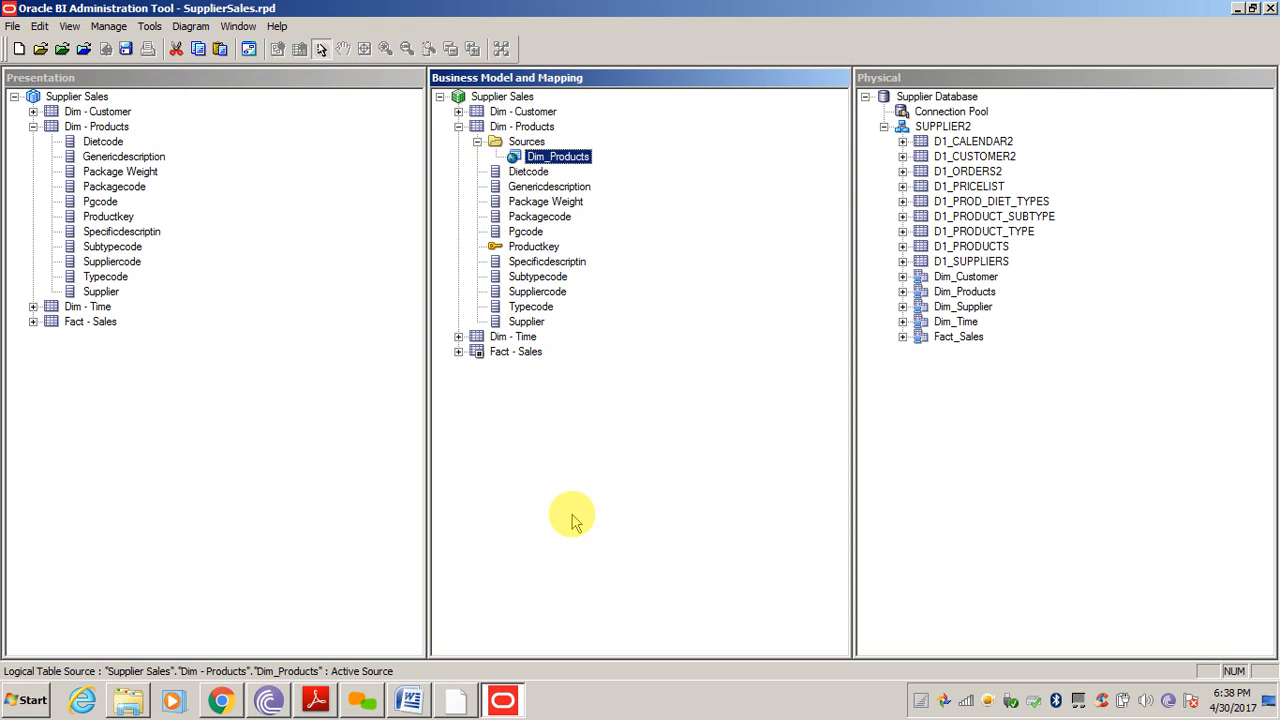
left_click(200, 414)
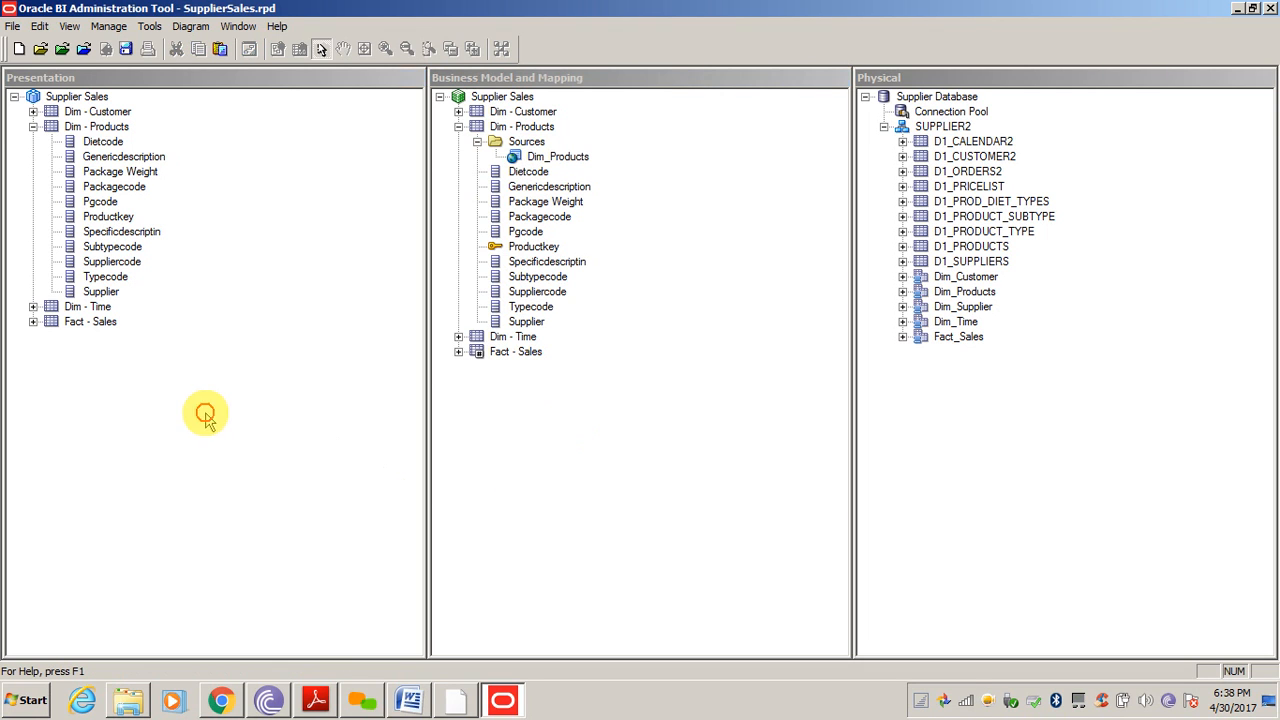
left_click(33, 127)
left_click(660, 509)
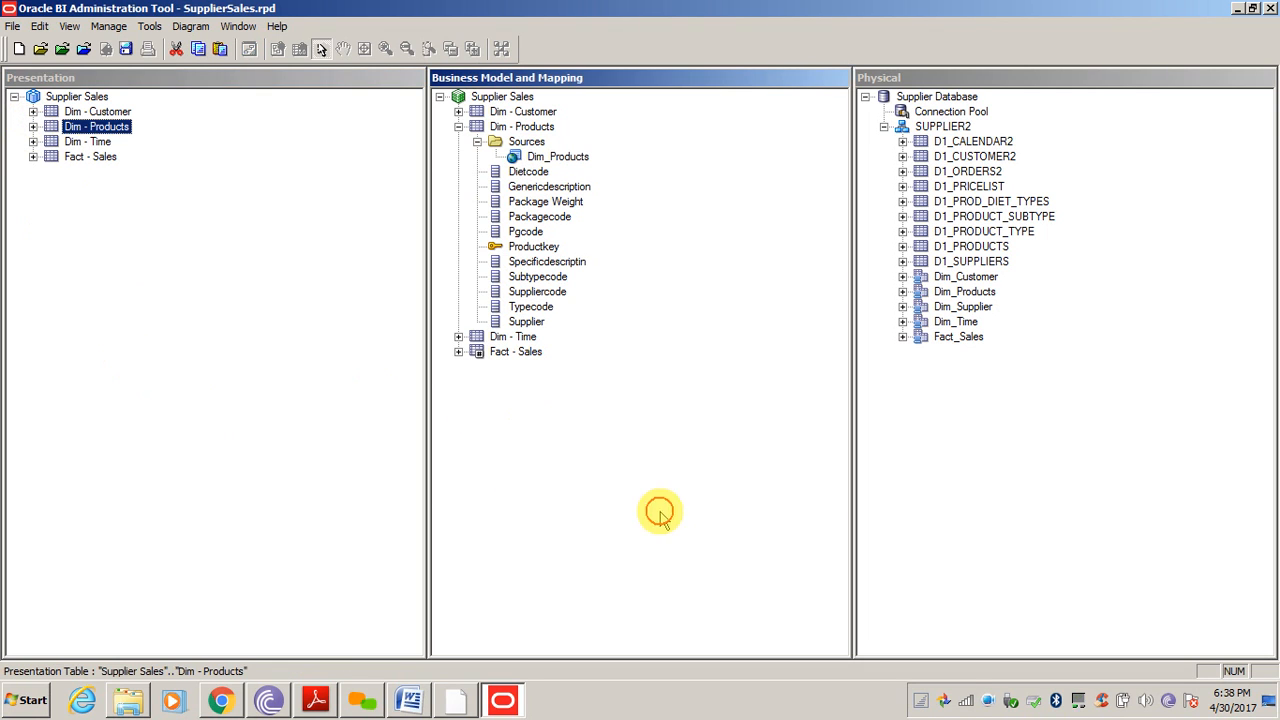
Check the Word reference diagram, then create a D1_PRICELIST alias named Dim_Pricelist
left_click(406, 701)
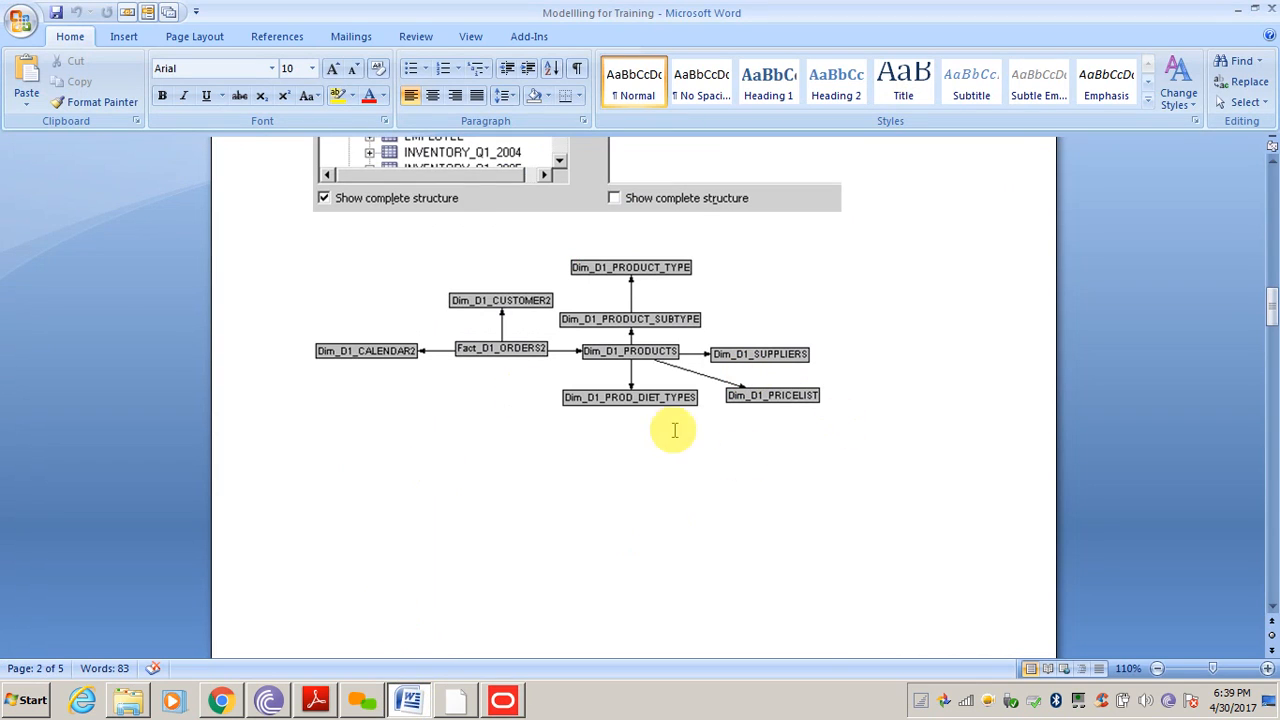
left_click(502, 700)
left_click(1052, 403)
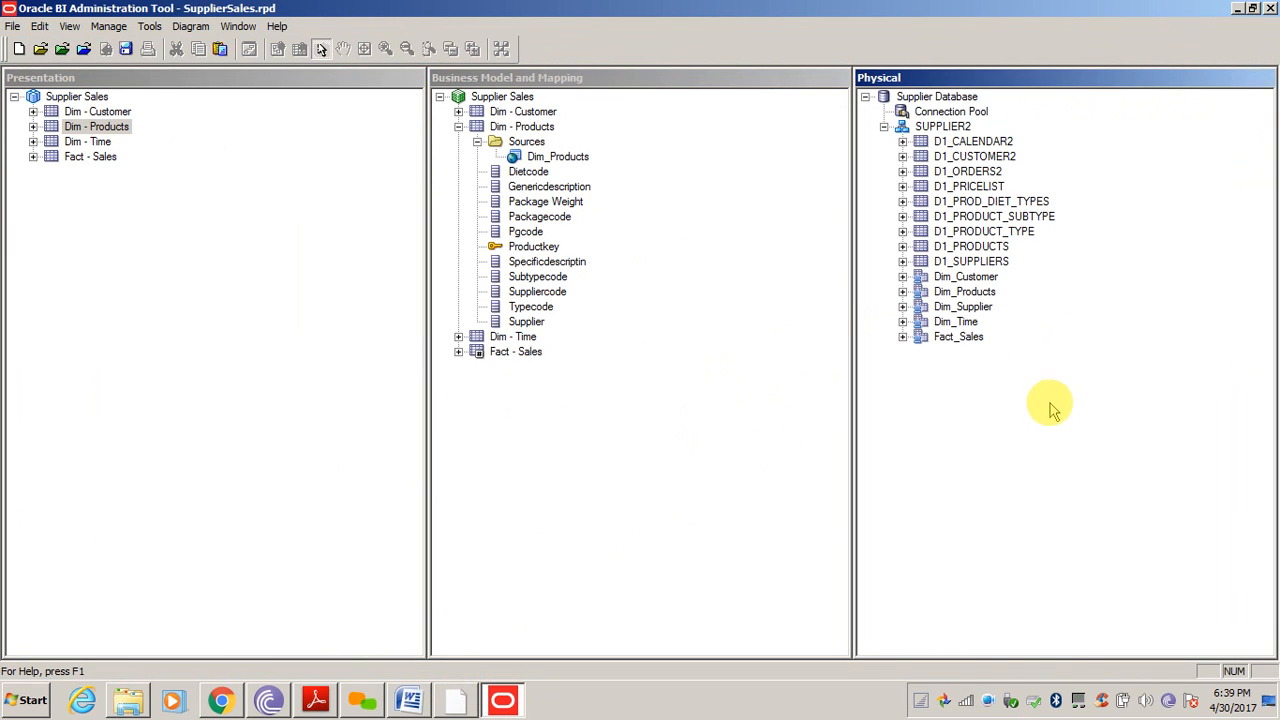
right_click(985, 188)
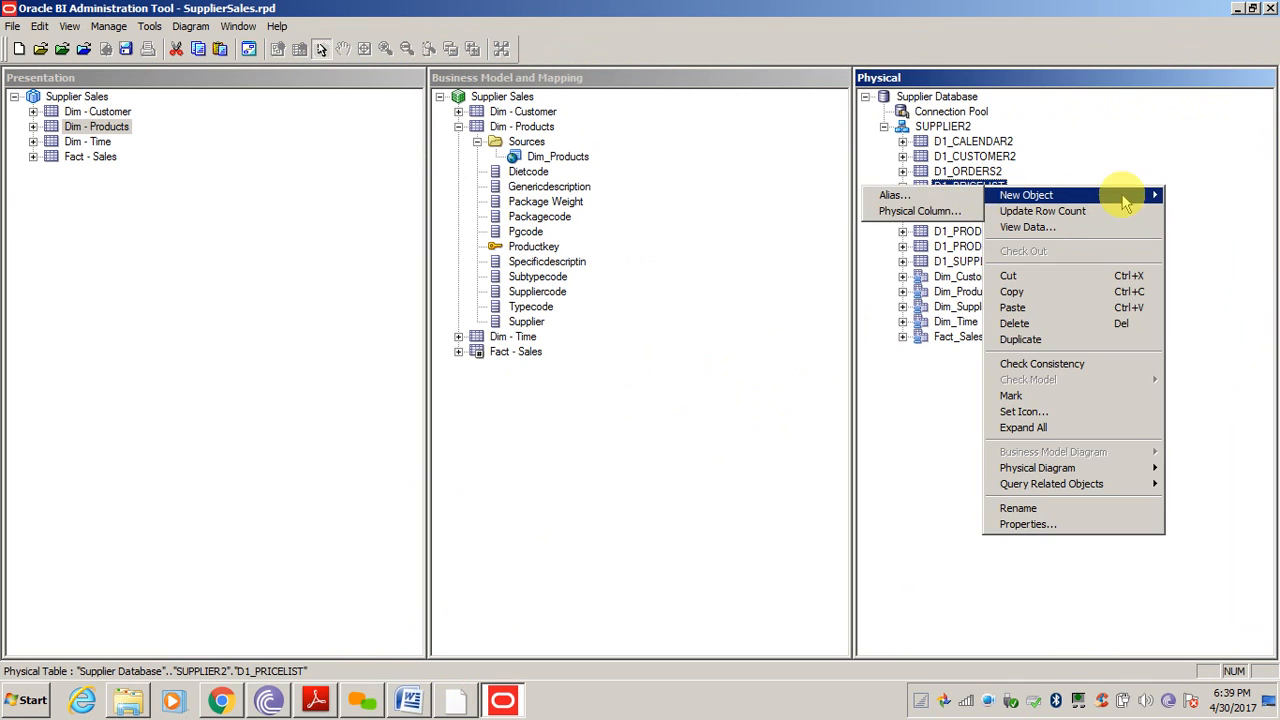
left_click(938, 196)
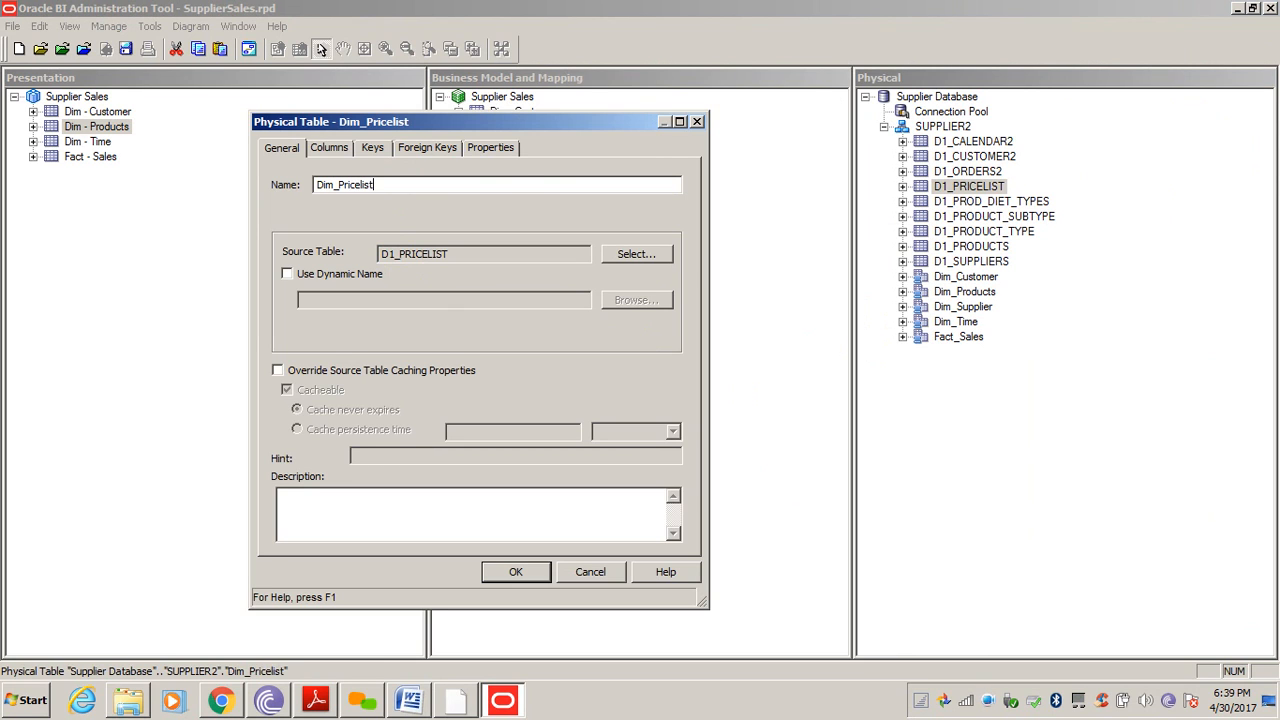
key("Return")
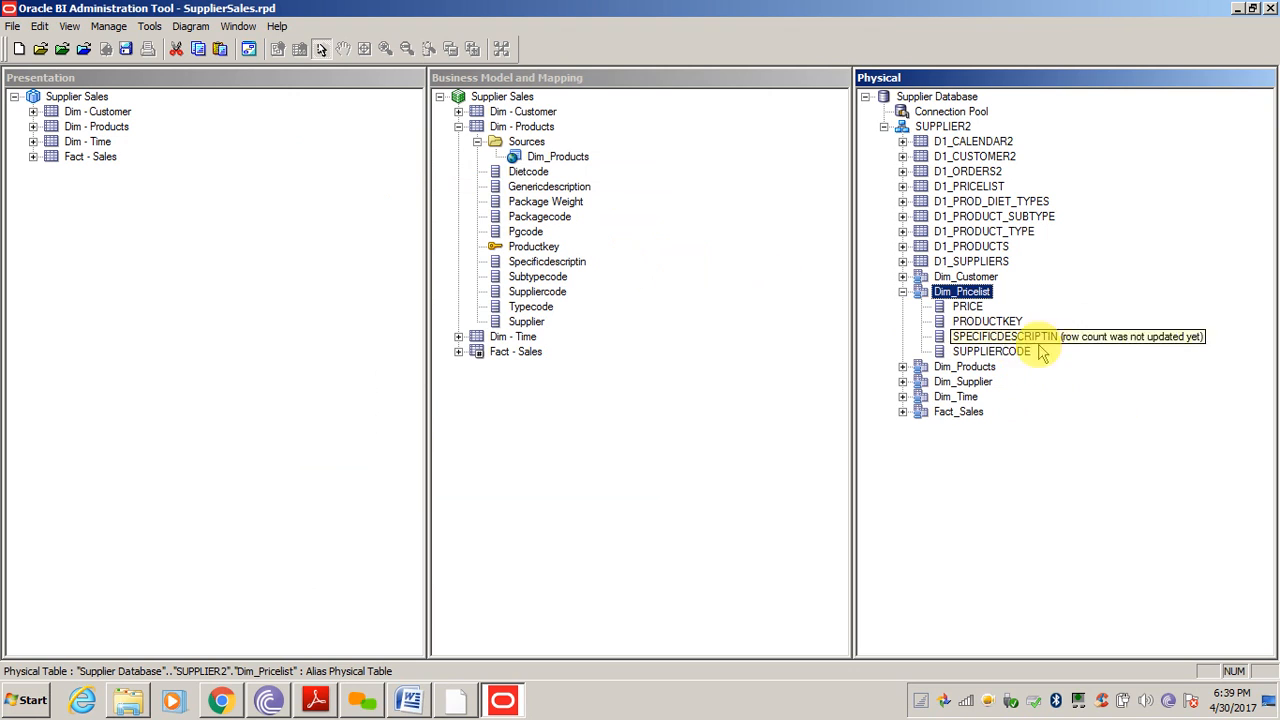
Open a physical diagram showing only Dim_Pricelist and Dim_Products
left_click(968, 307)
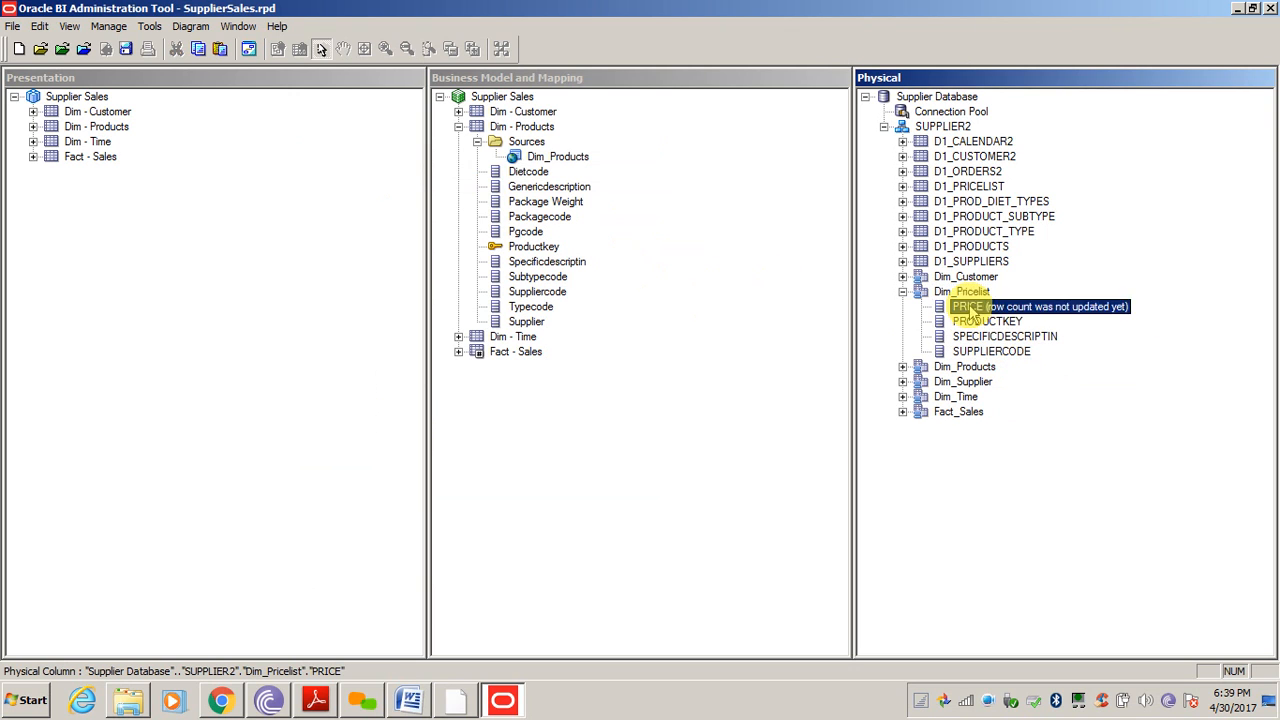
left_click(962, 292)
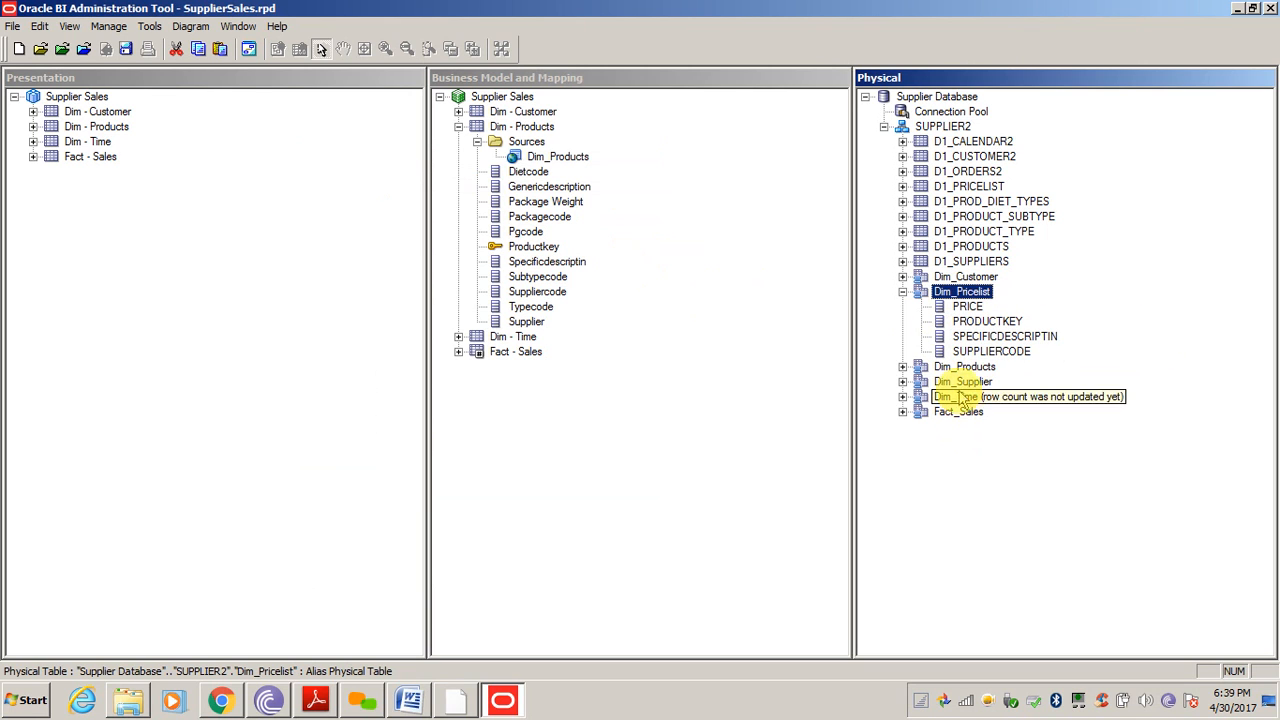
right_click(978, 369)
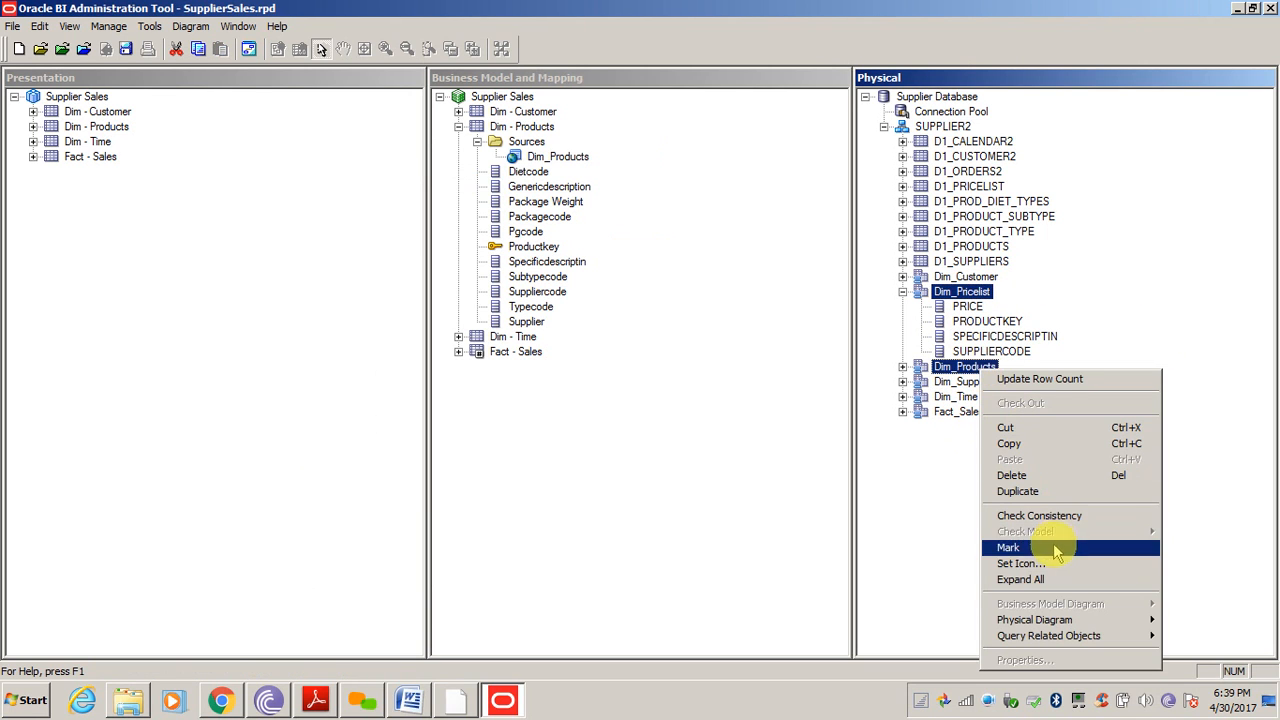
mouse_move(1040, 622)
left_click(846, 620)
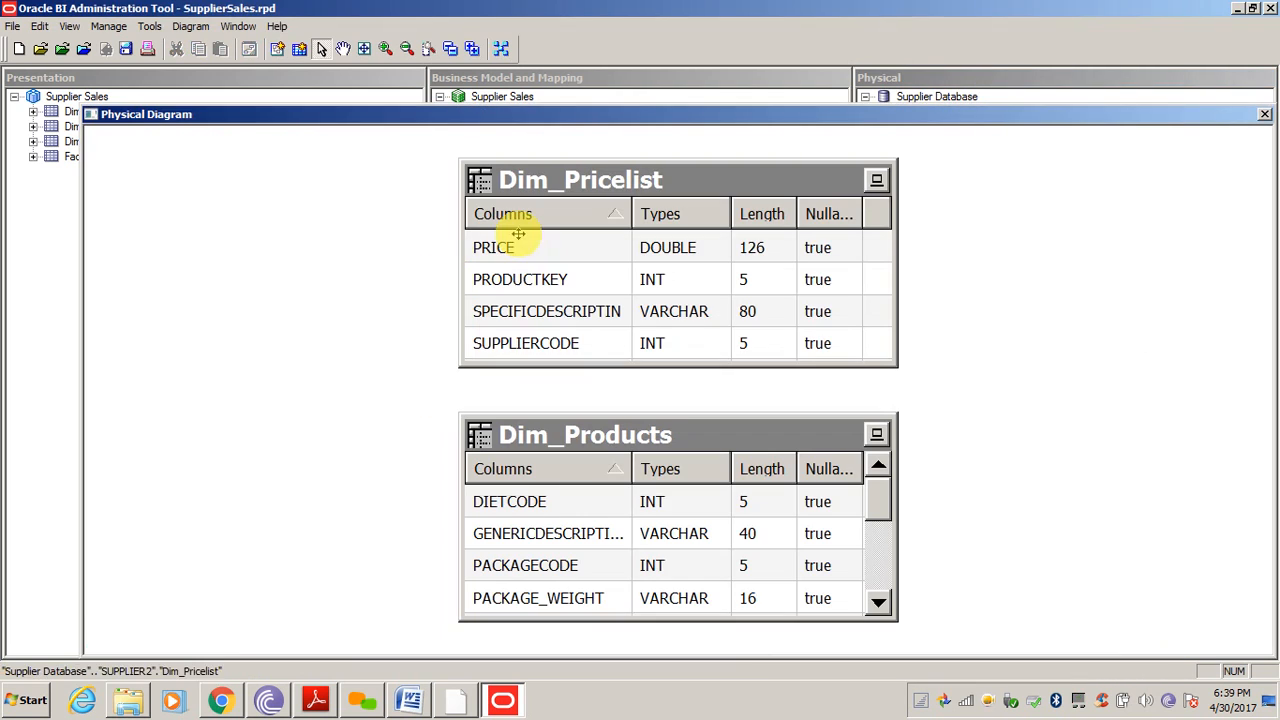
Draw a foreign key join between Dim_Products and Dim_Pricelist on PRODUCTKEY
left_click(278, 52)
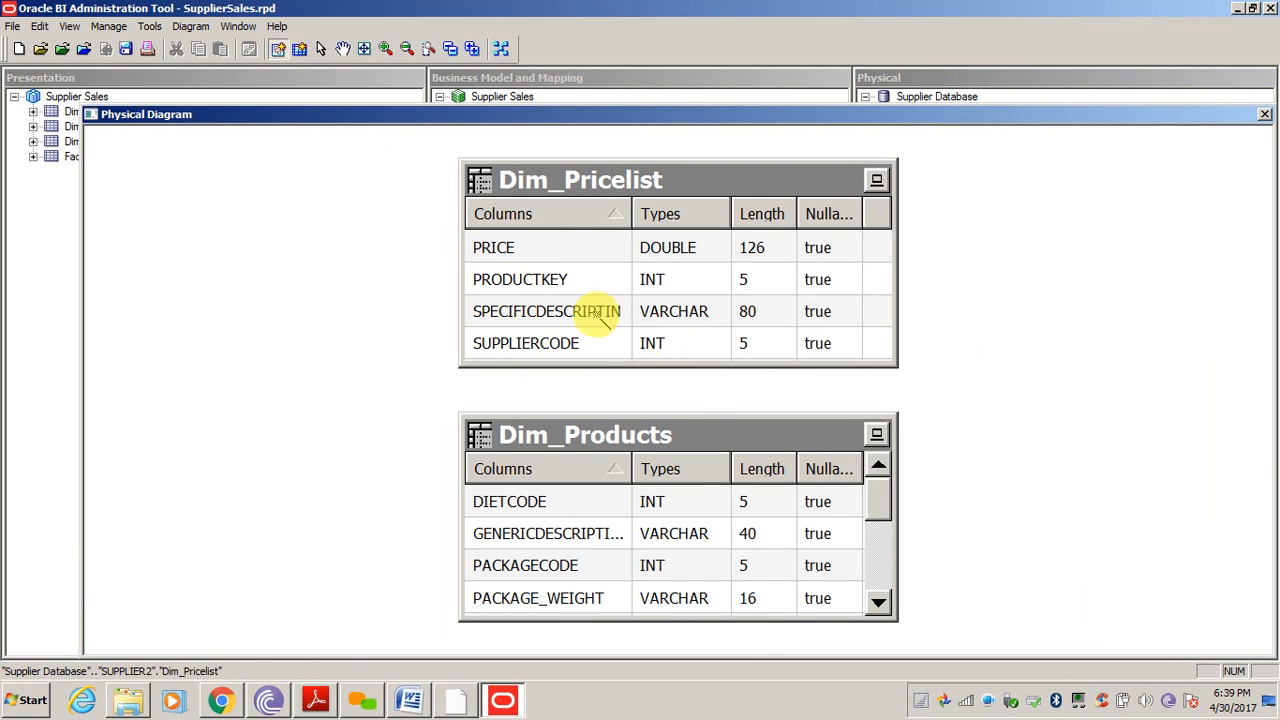
left_click(645, 445)
left_click(651, 205)
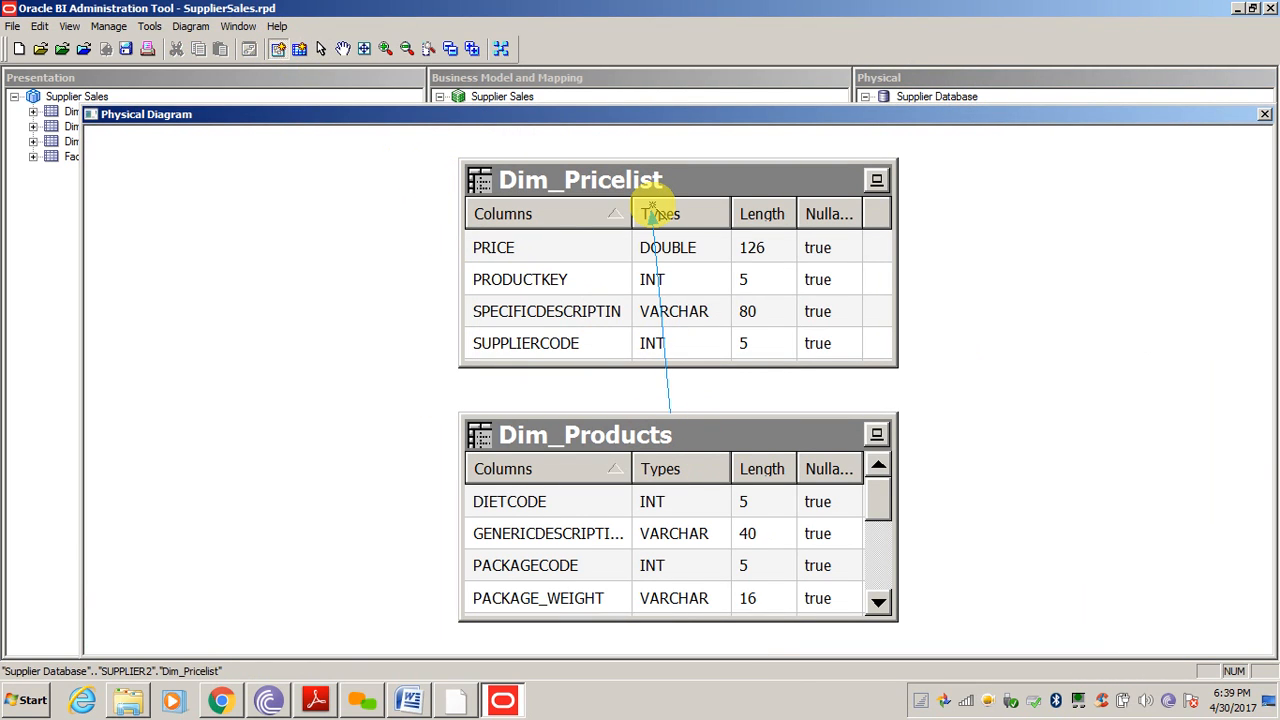
left_click(430, 290)
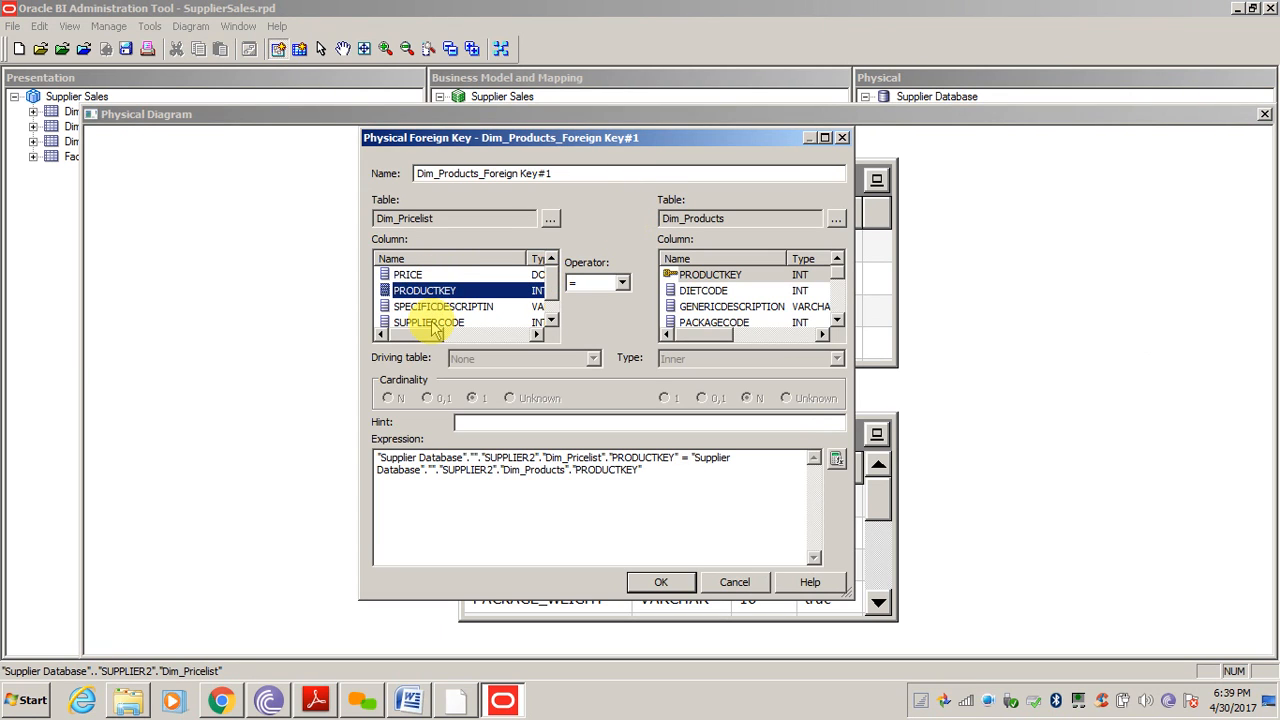
left_click(712, 277)
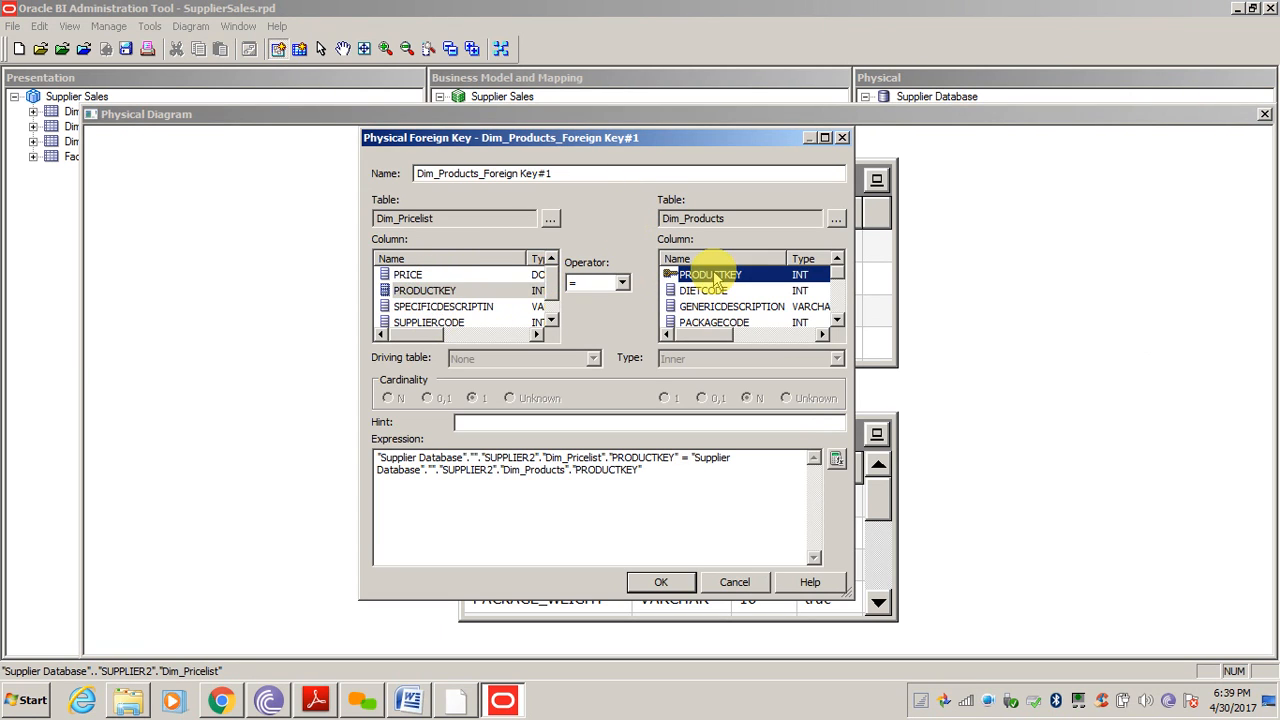
left_click(480, 290)
left_click(660, 583)
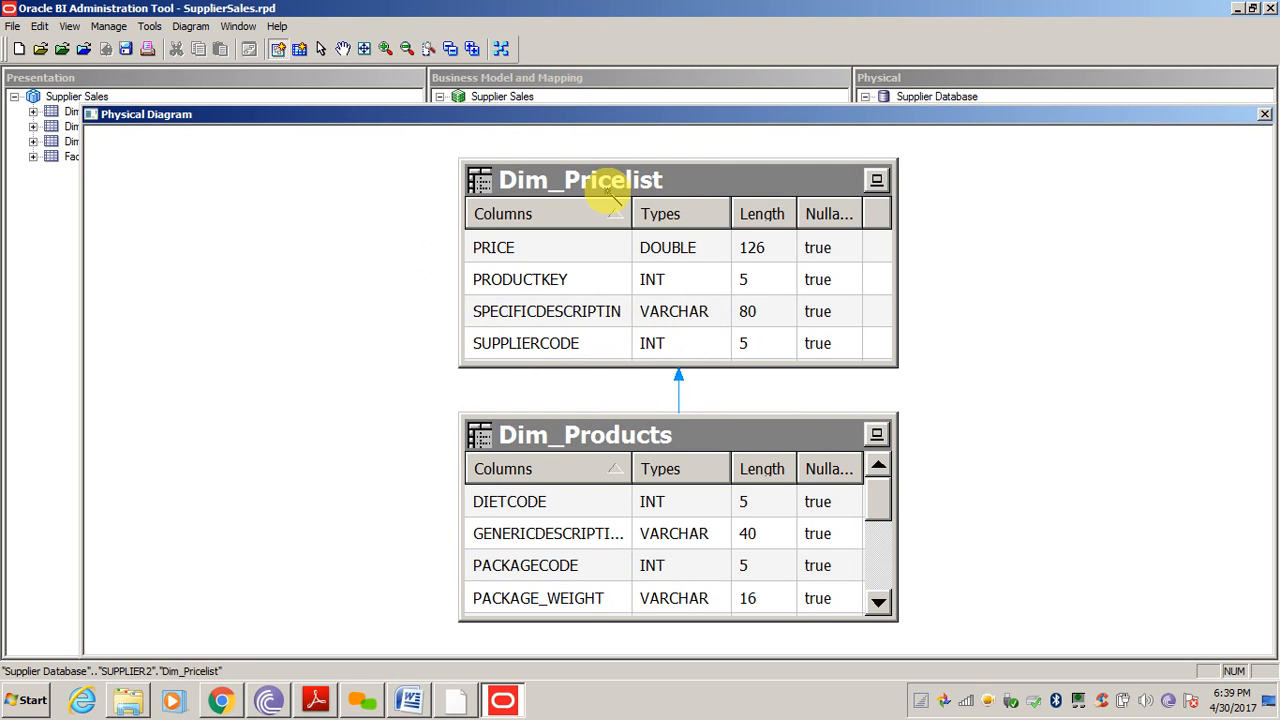
Open Dim_Pricelist's table properties on the Columns list and select PRODUCTKEY
left_click(322, 49)
double_click(678, 190)
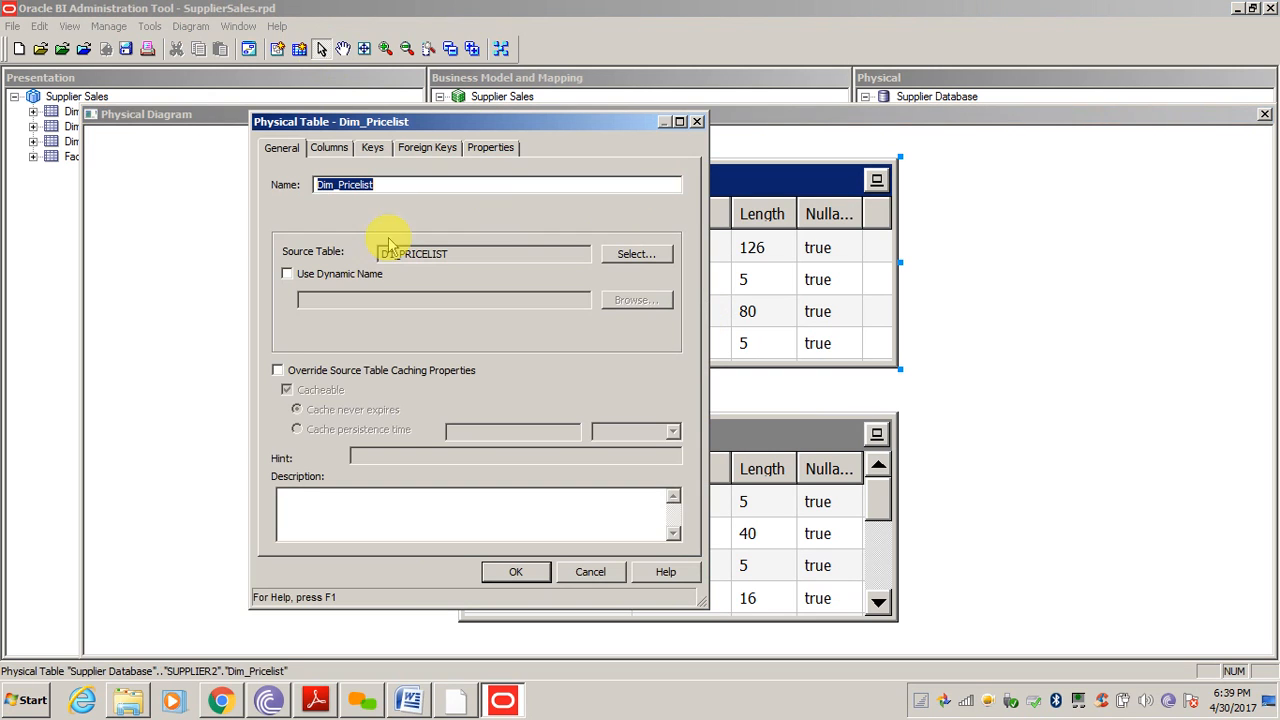
left_click(338, 152)
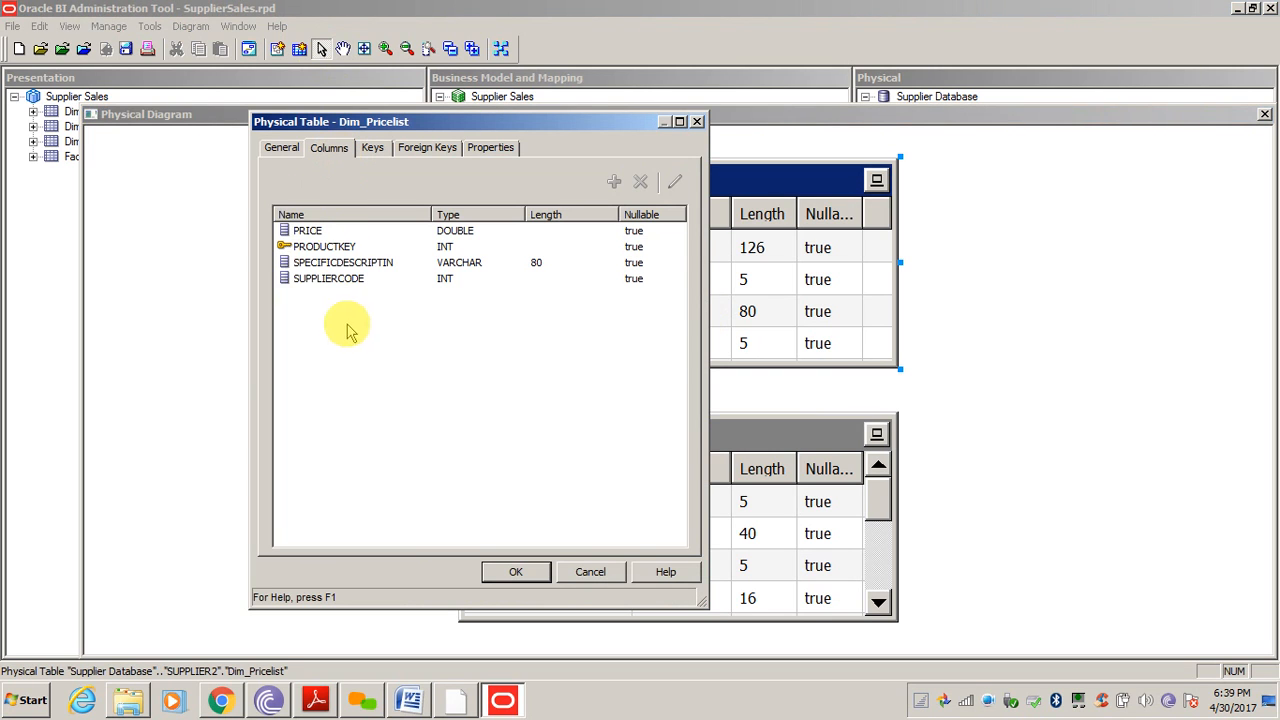
left_click(320, 248)
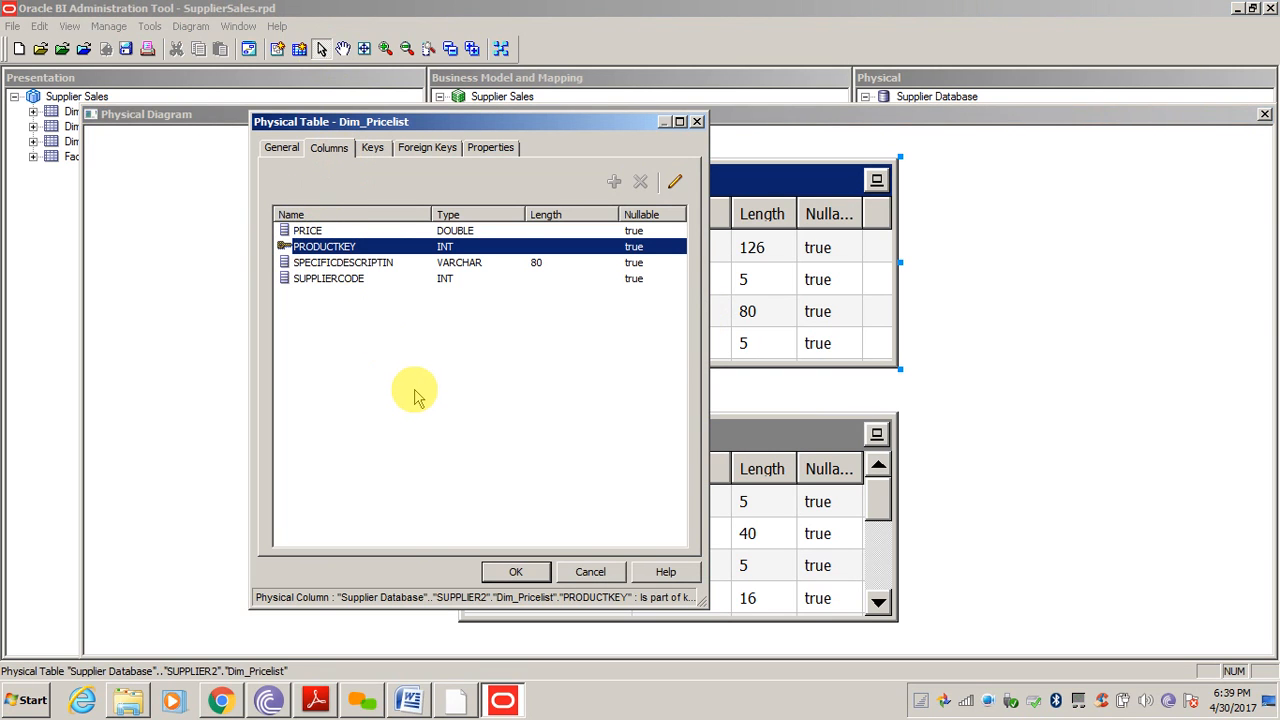
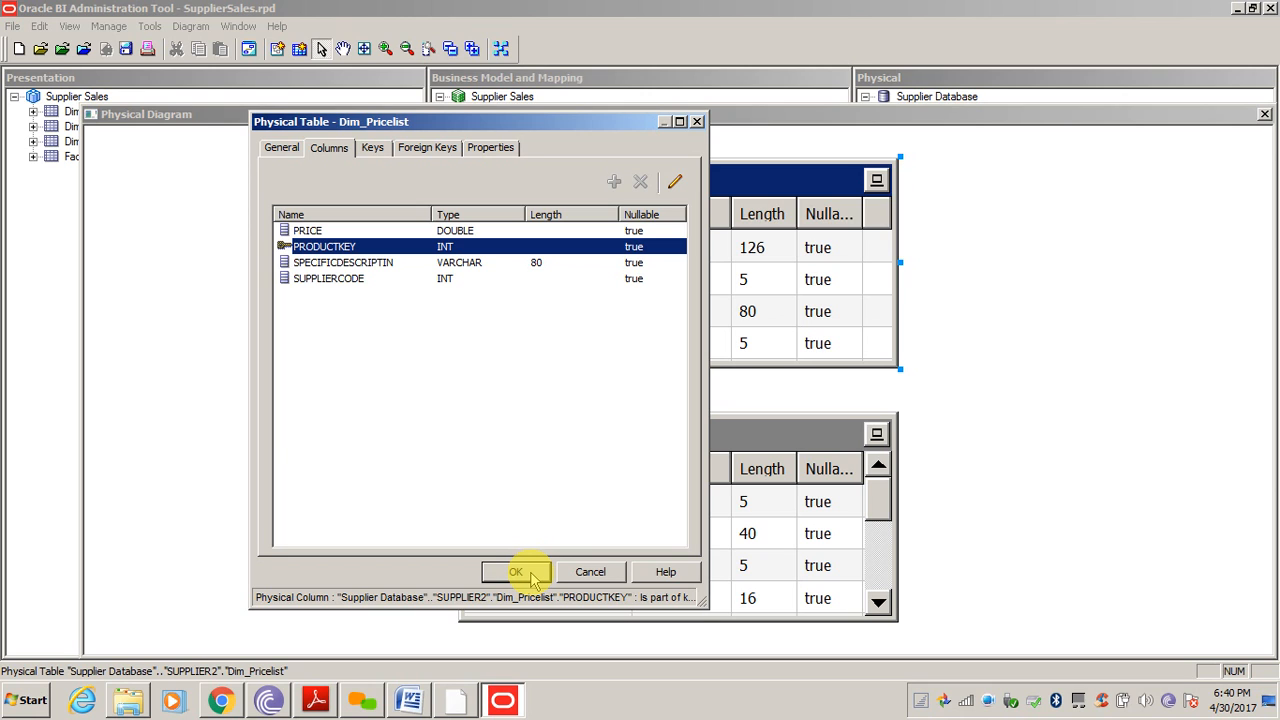
Confirm and close the Dim_Pricelist table properties to return to the diagram
left_click(516, 572)
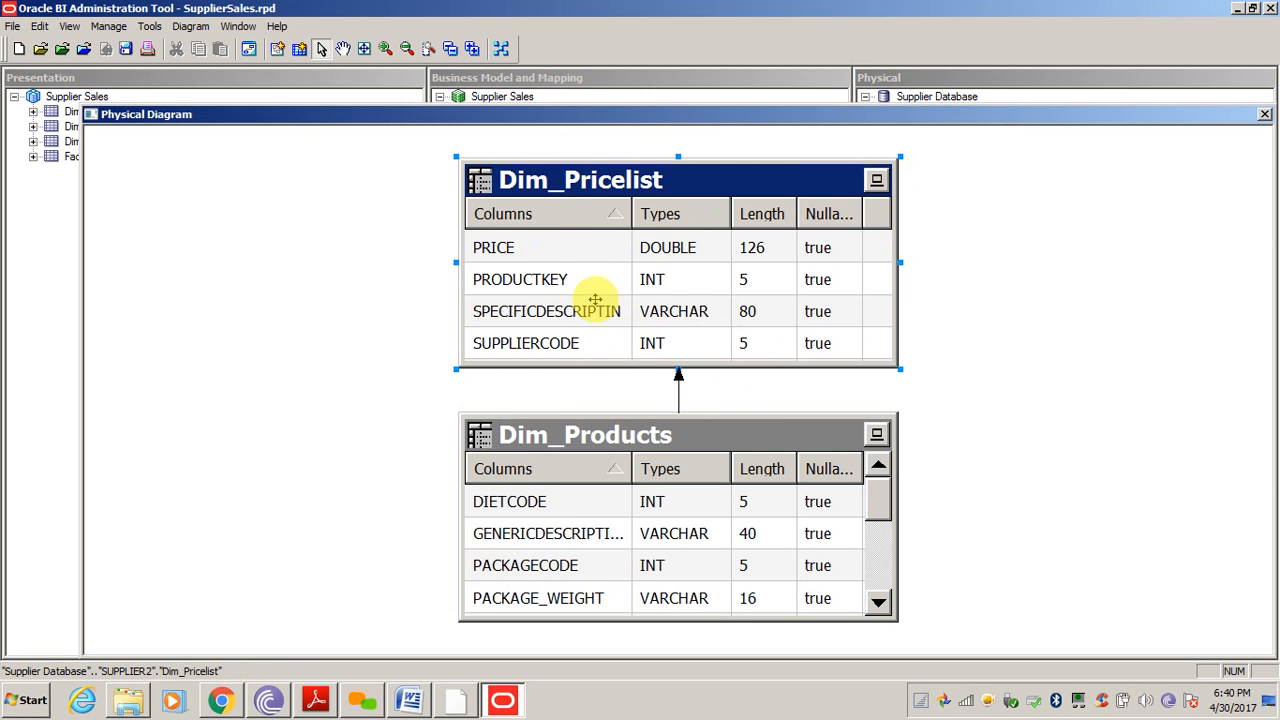
Drag Dim_Pricelist's physical PRICE column into Dim - Products as a new logical PRICE column
left_click(1265, 117)
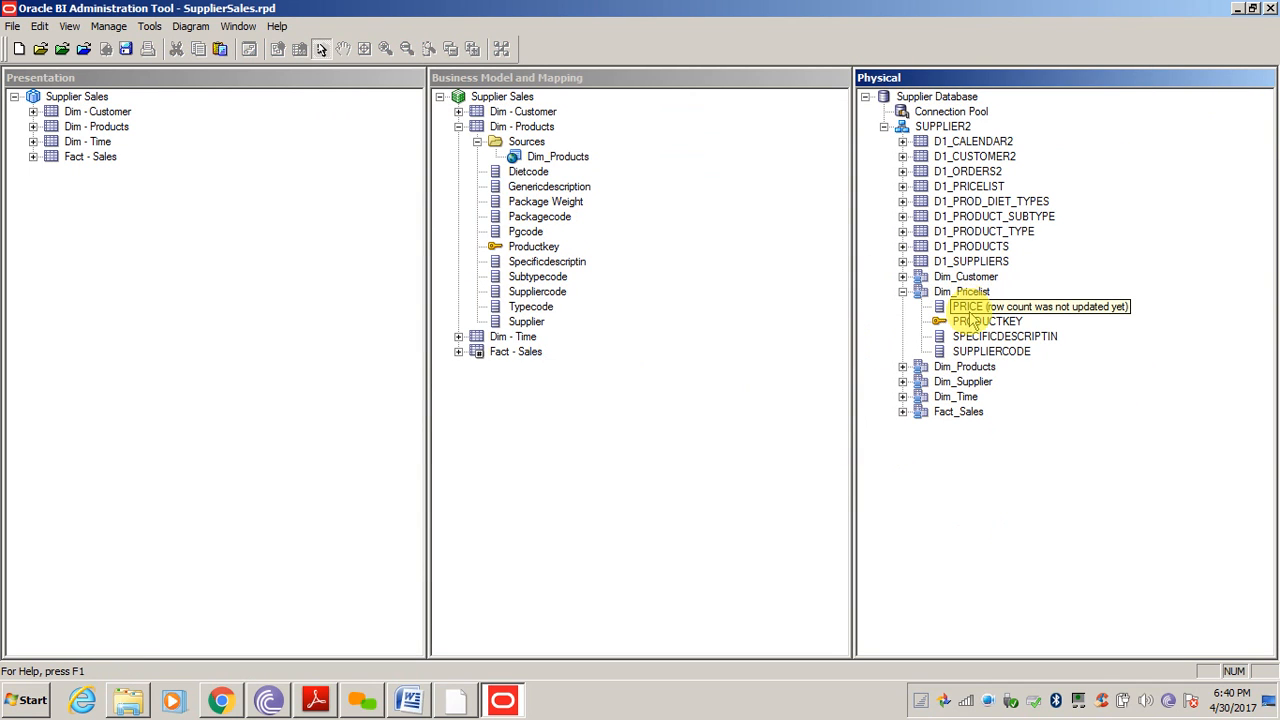
left_click_drag(966, 306, 560, 158)
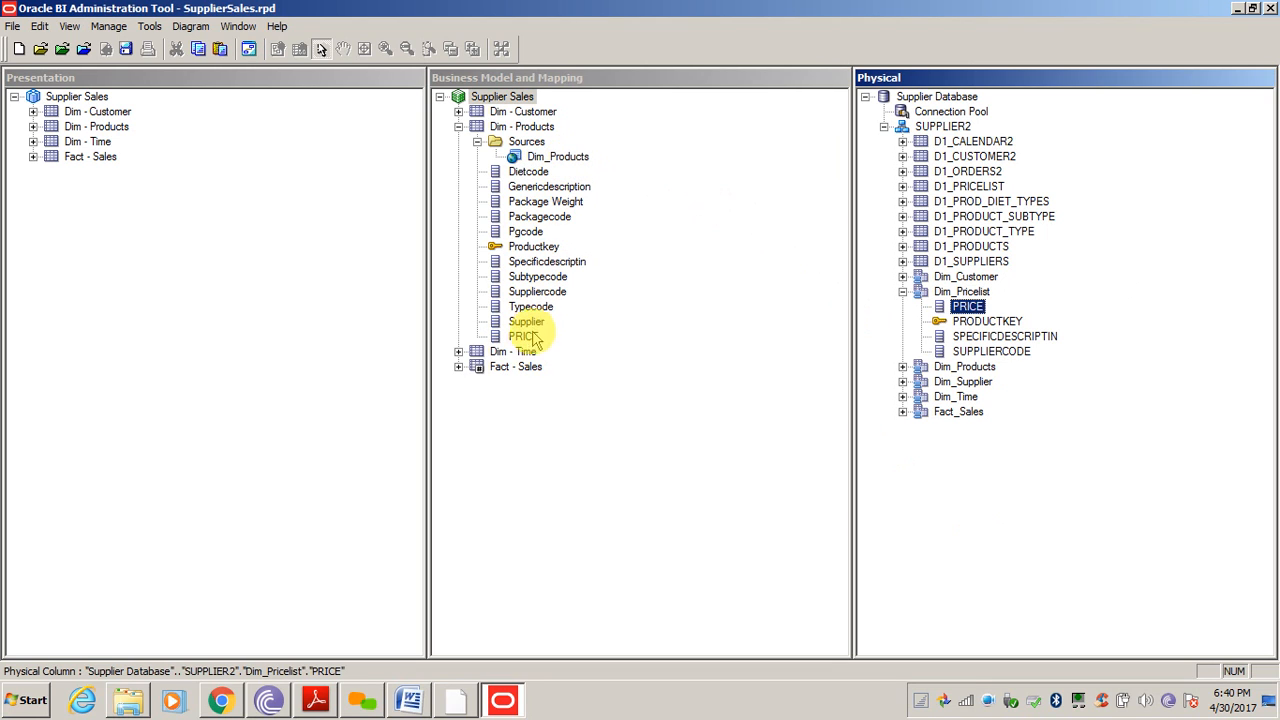
left_click_drag(527, 337, 531, 341)
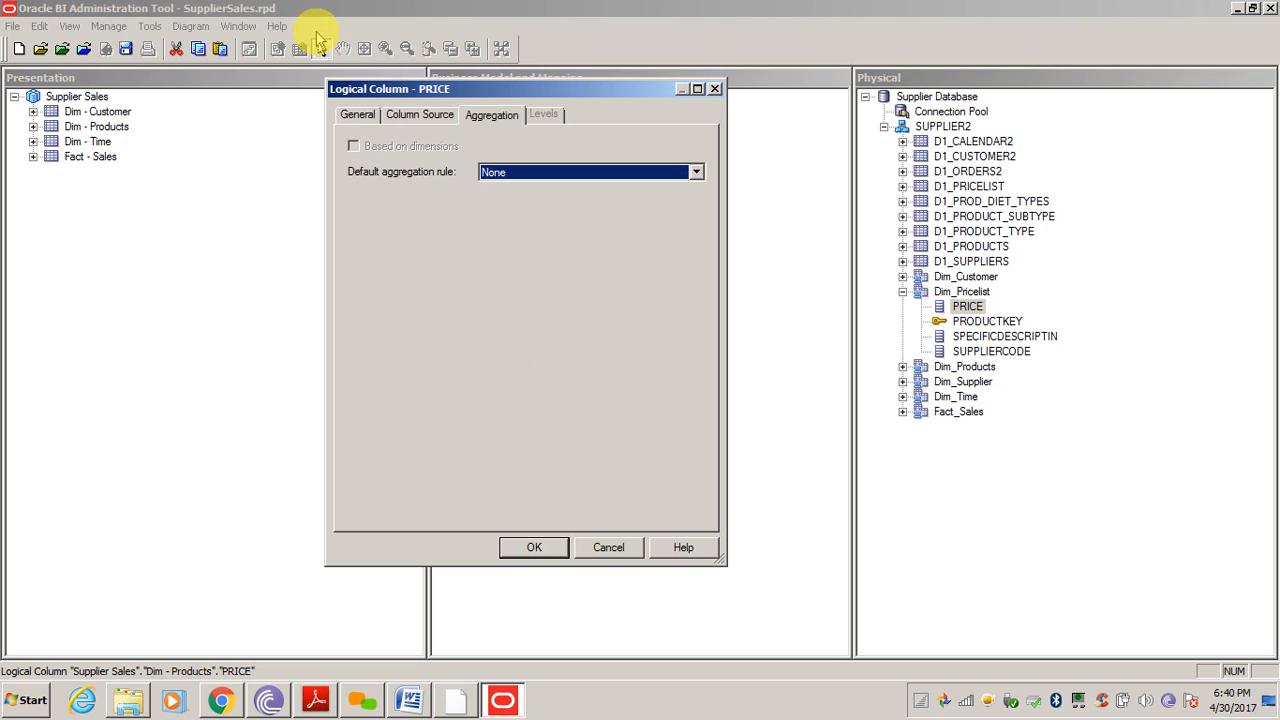
left_click(352, 116)
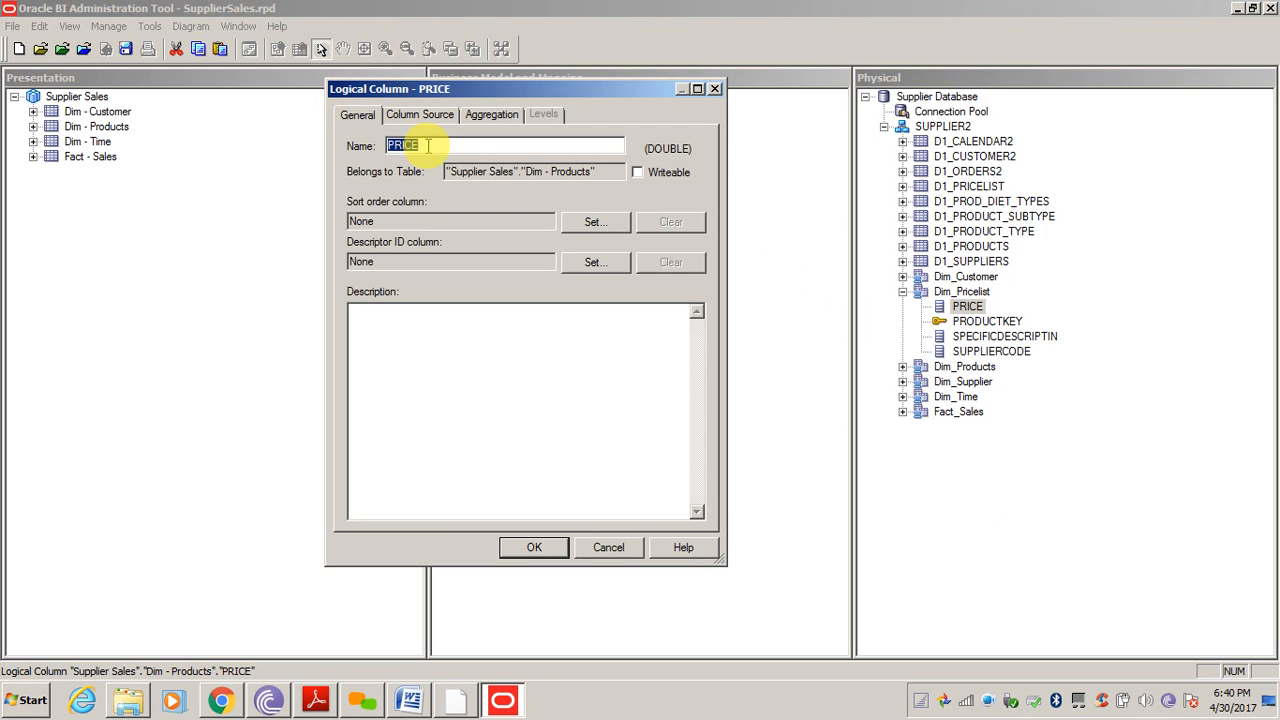
type("P")
key("Return")
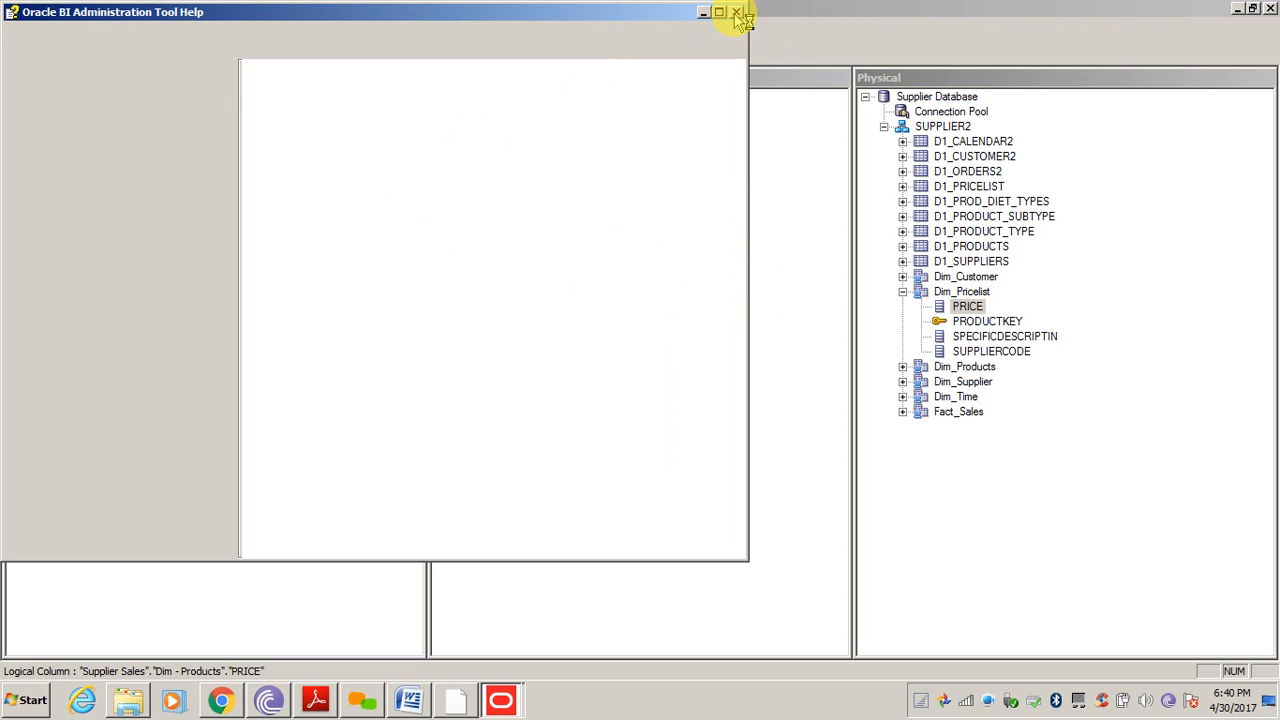
left_click(800, 435)
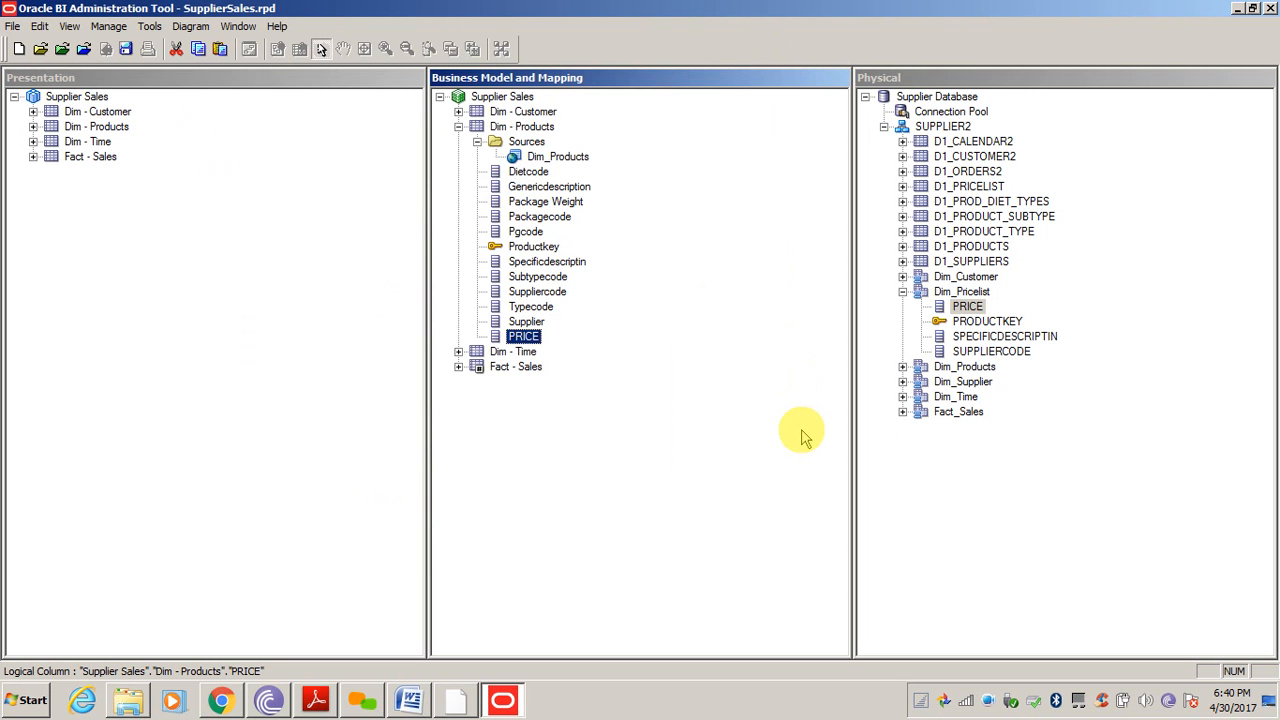
Rename the logical PRICE column under Dim - Products to Price
right_click(524, 337)
left_click(575, 624)
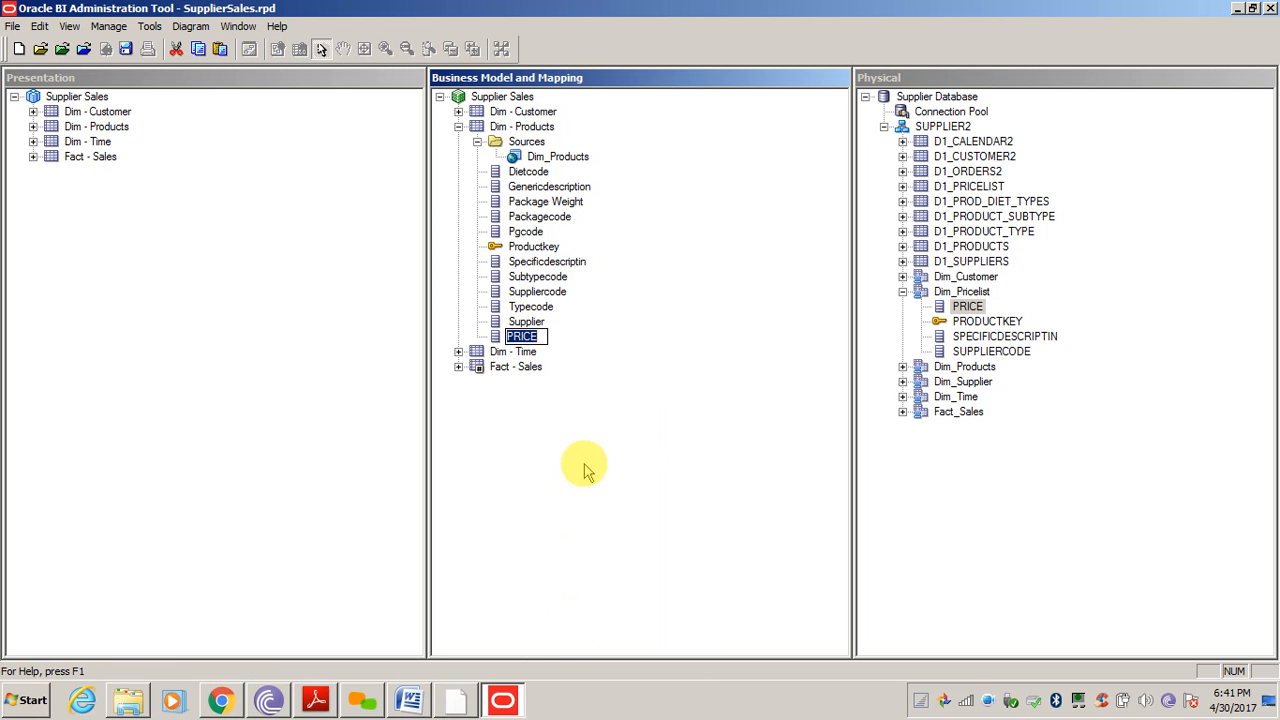
type("Pr")
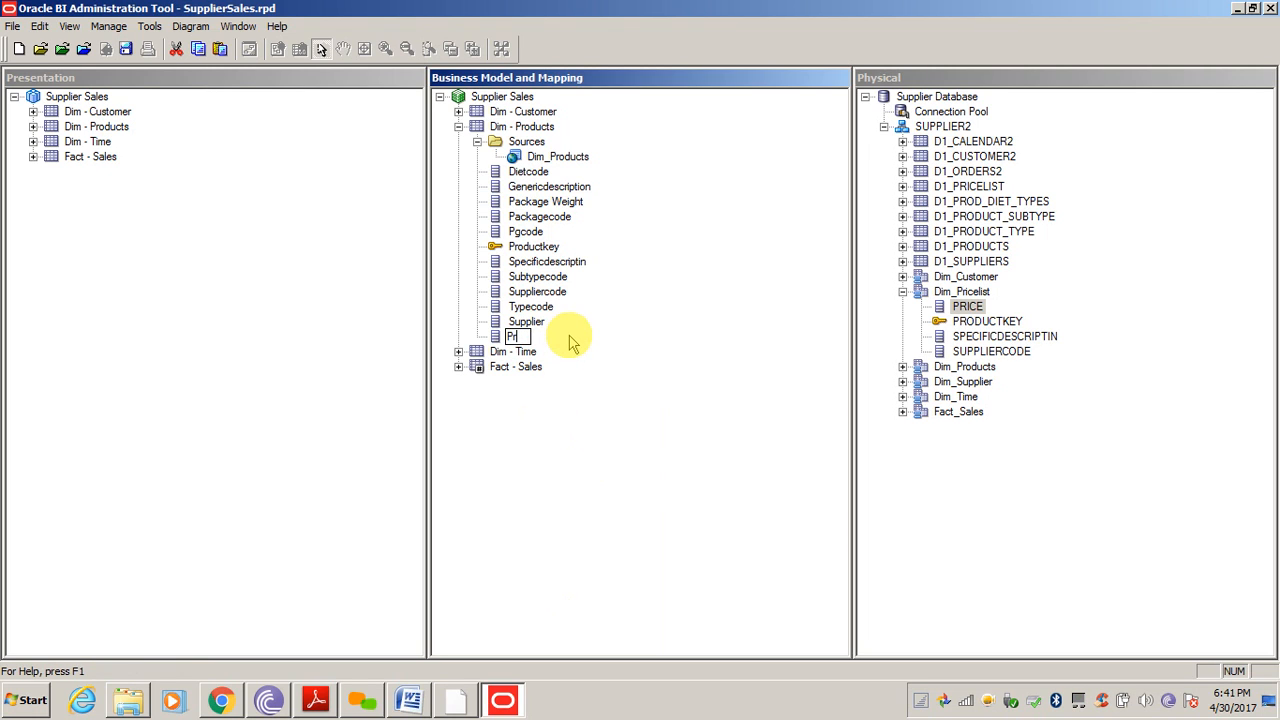
type("ice")
key("Return")
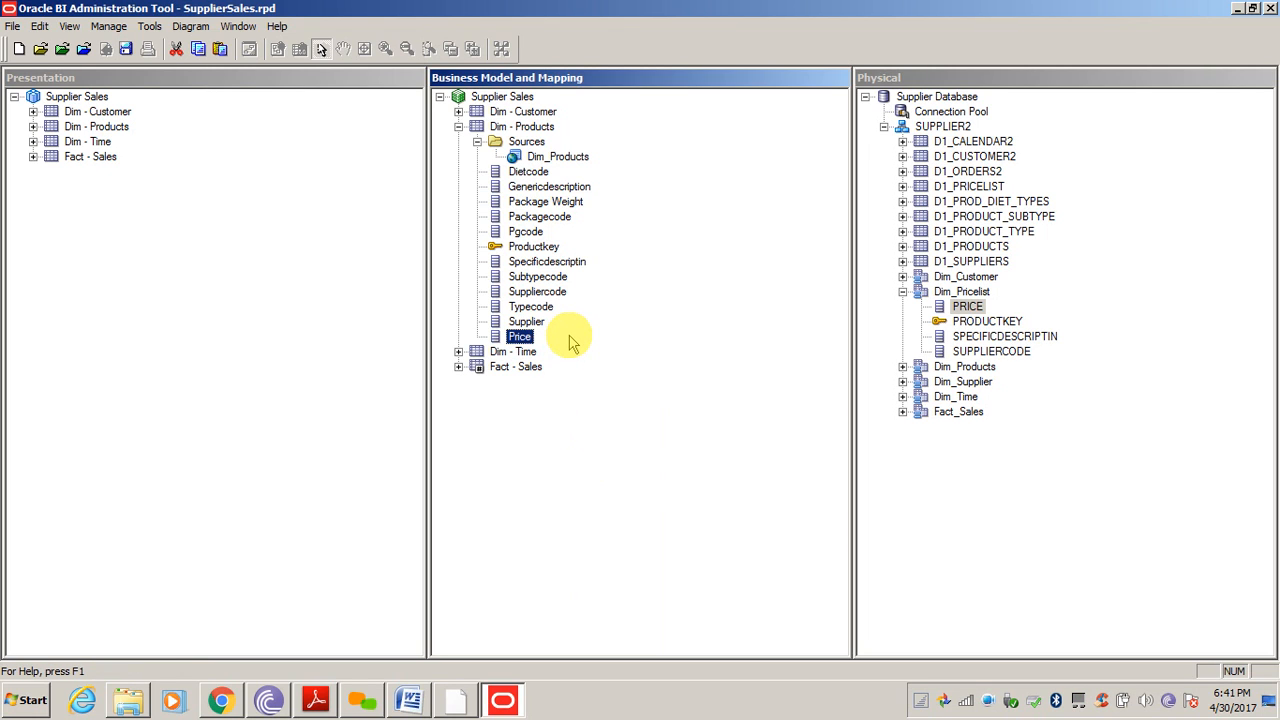
Collapse Dim_Pricelist in the physical tree and switch to the Word training document
left_click(505, 369)
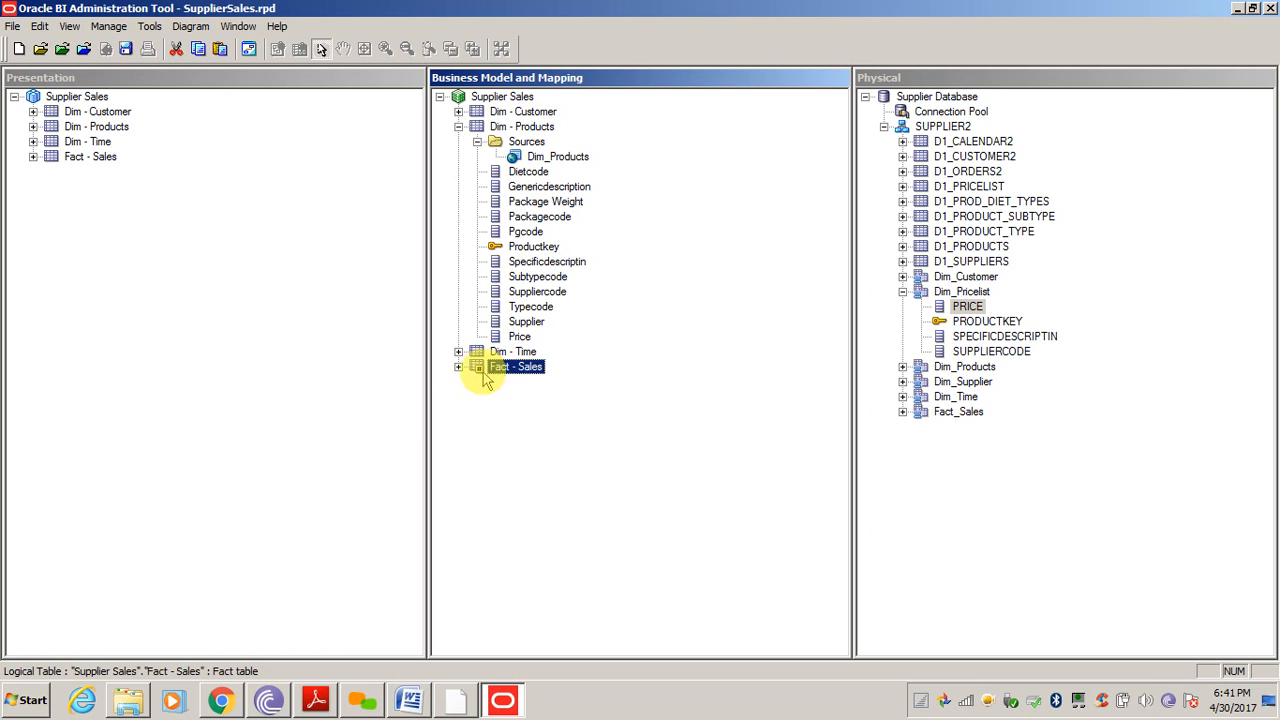
left_click(524, 488)
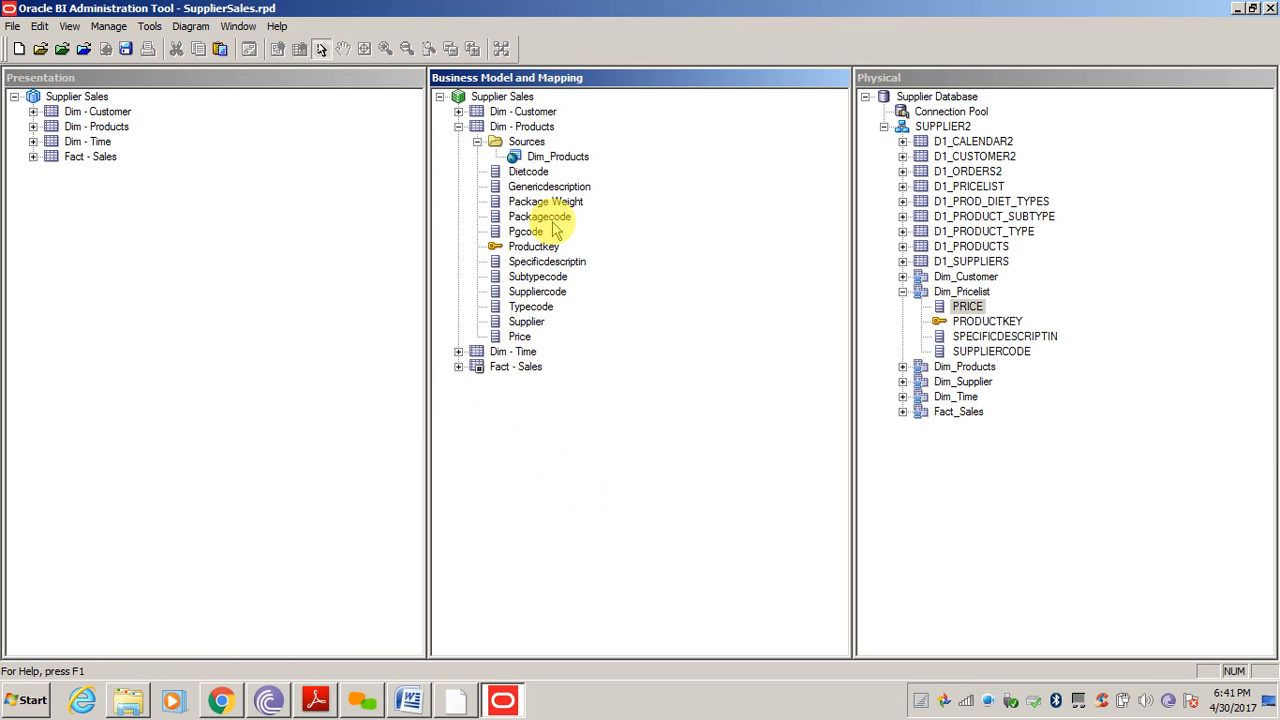
left_click(540, 216)
left_click(575, 410)
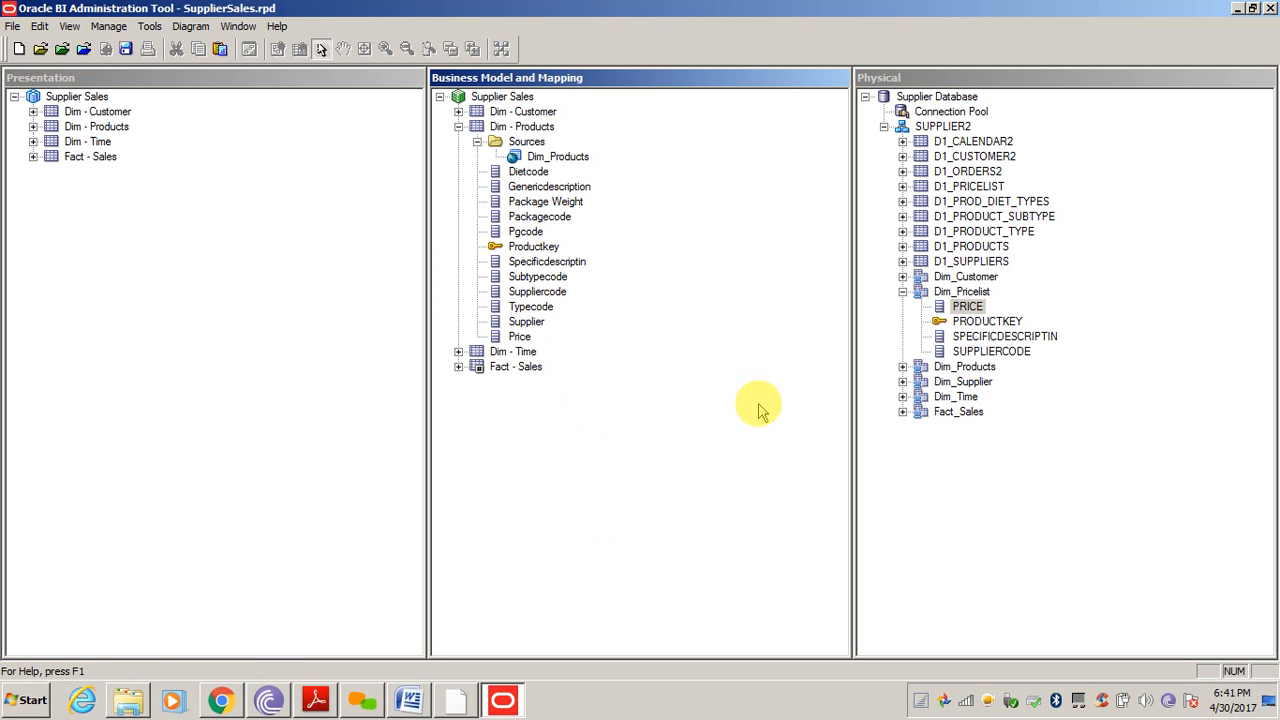
left_click(903, 293)
left_click(949, 469)
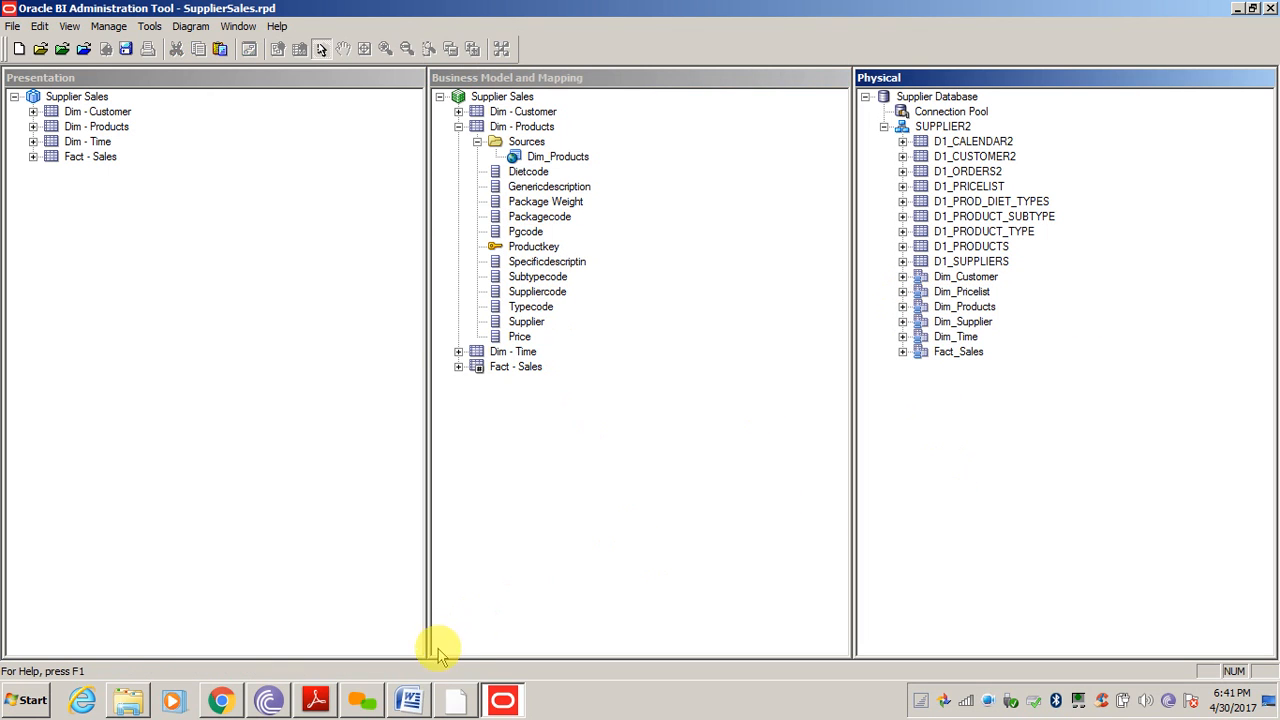
left_click(409, 700)
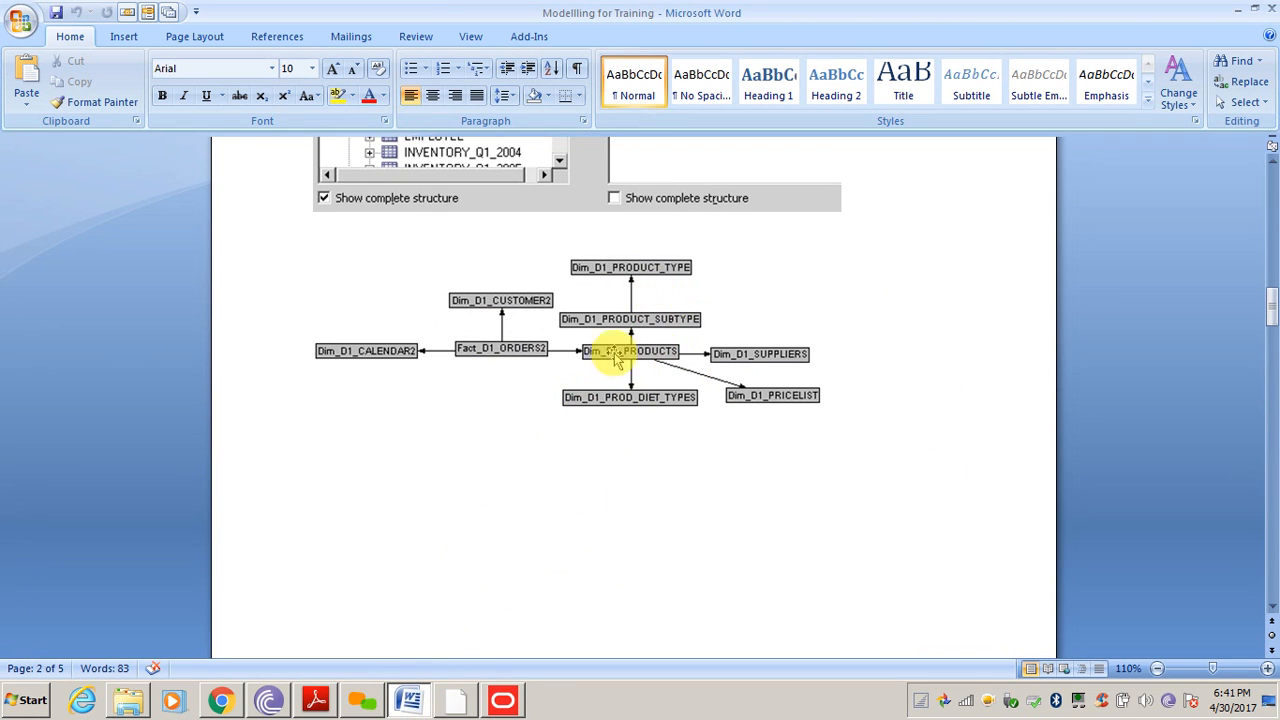
Return from the Word model diagram to the BI Administration Tool
left_click(505, 700)
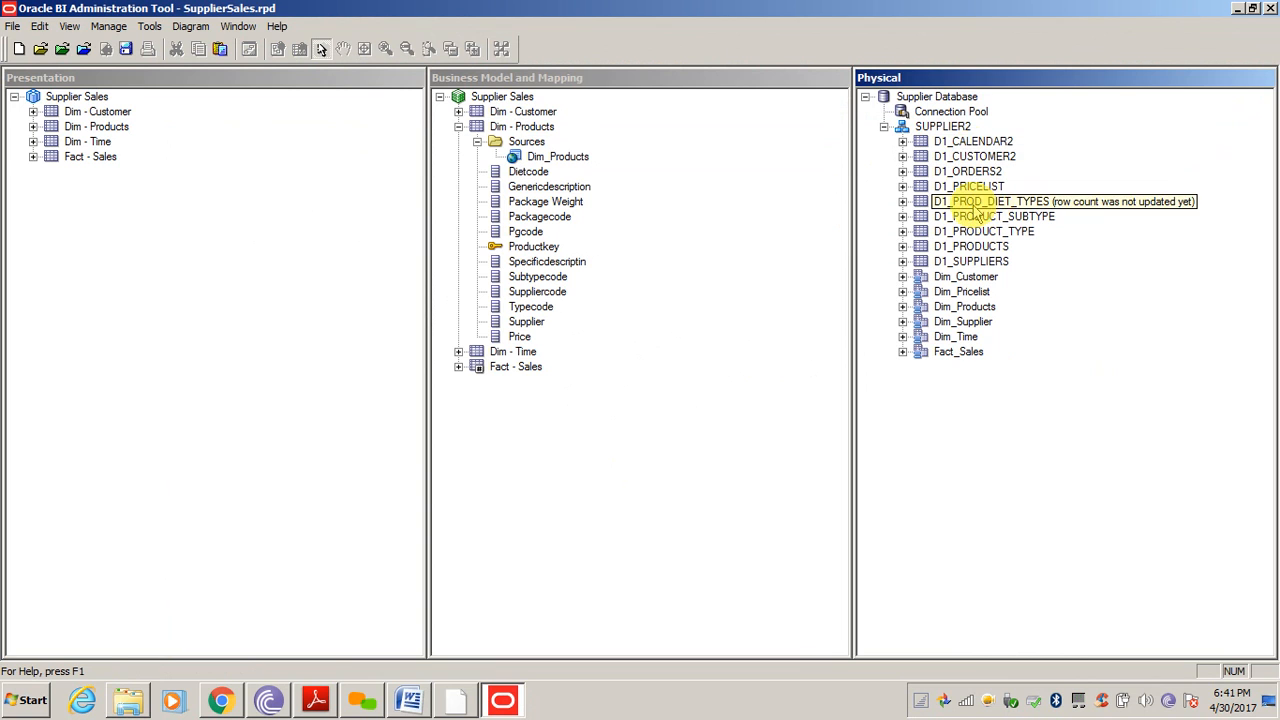
Create alias Dim_Product_Subtype for the D1_PRODUCT_SUBTYPE physical table
left_click(982, 203)
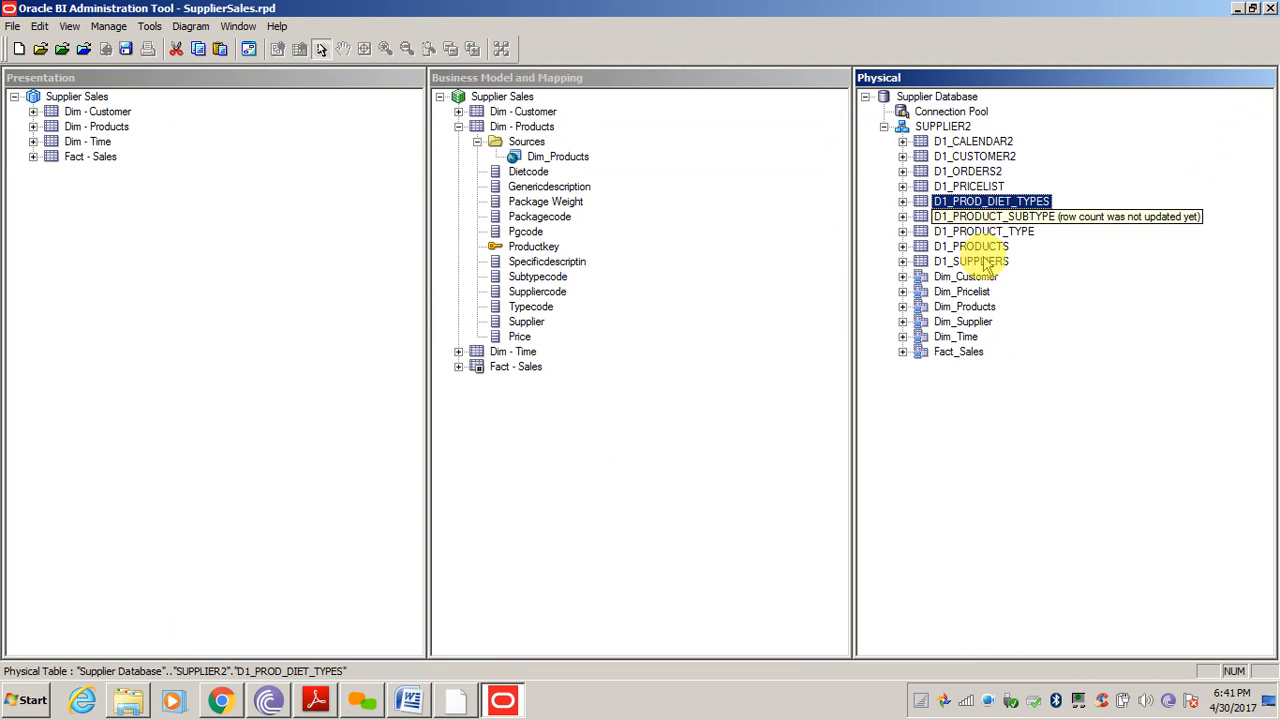
right_click(1000, 202)
mouse_move(1027, 219)
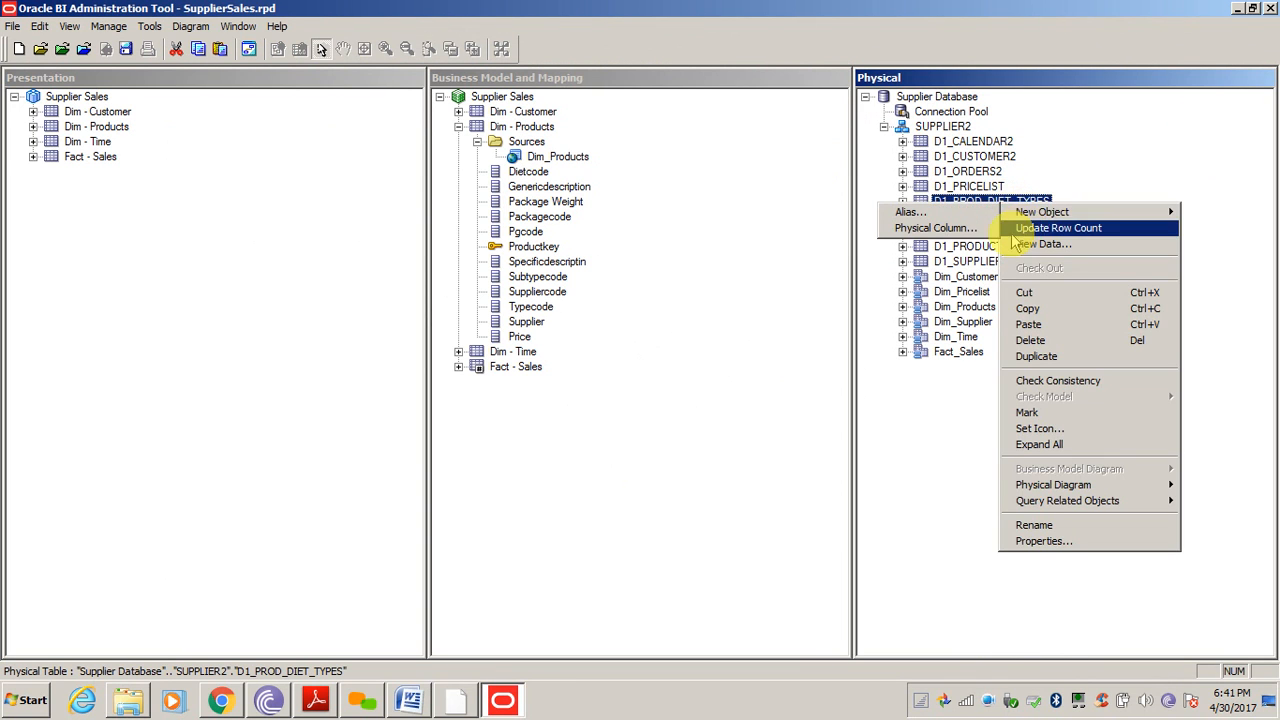
left_click(914, 455)
left_click(1005, 216)
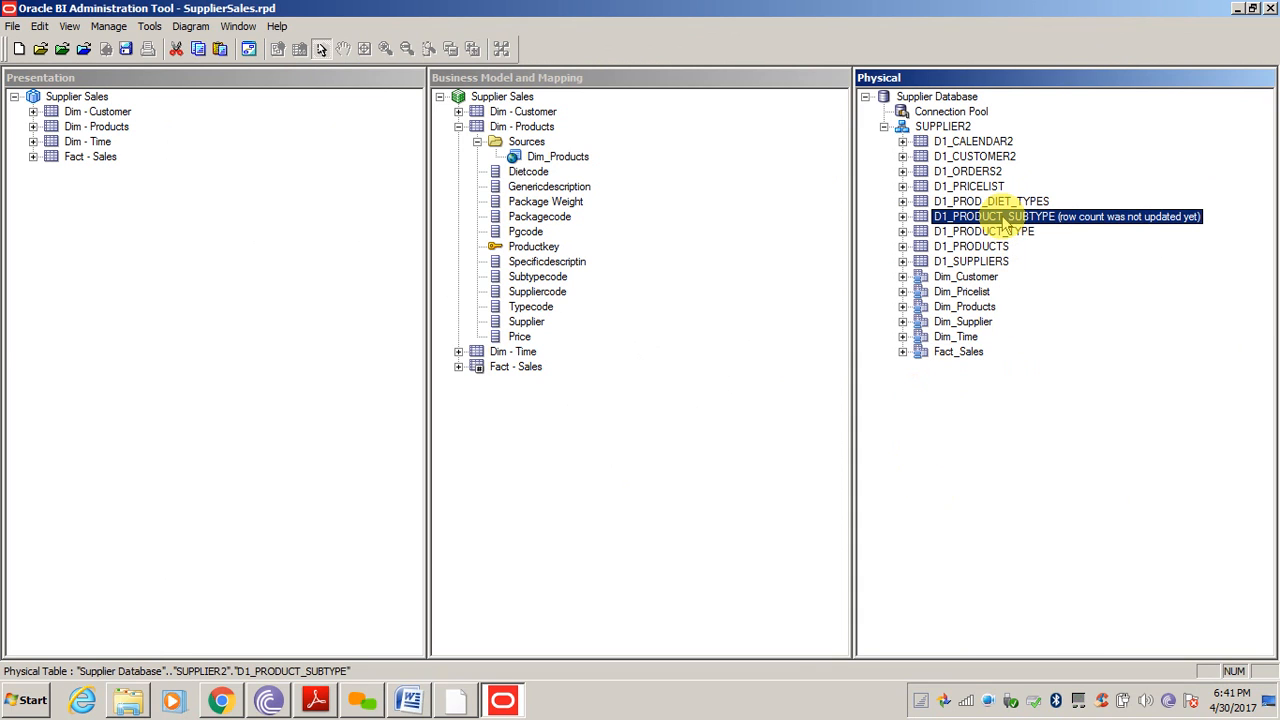
right_click(1003, 217)
mouse_move(1030, 228)
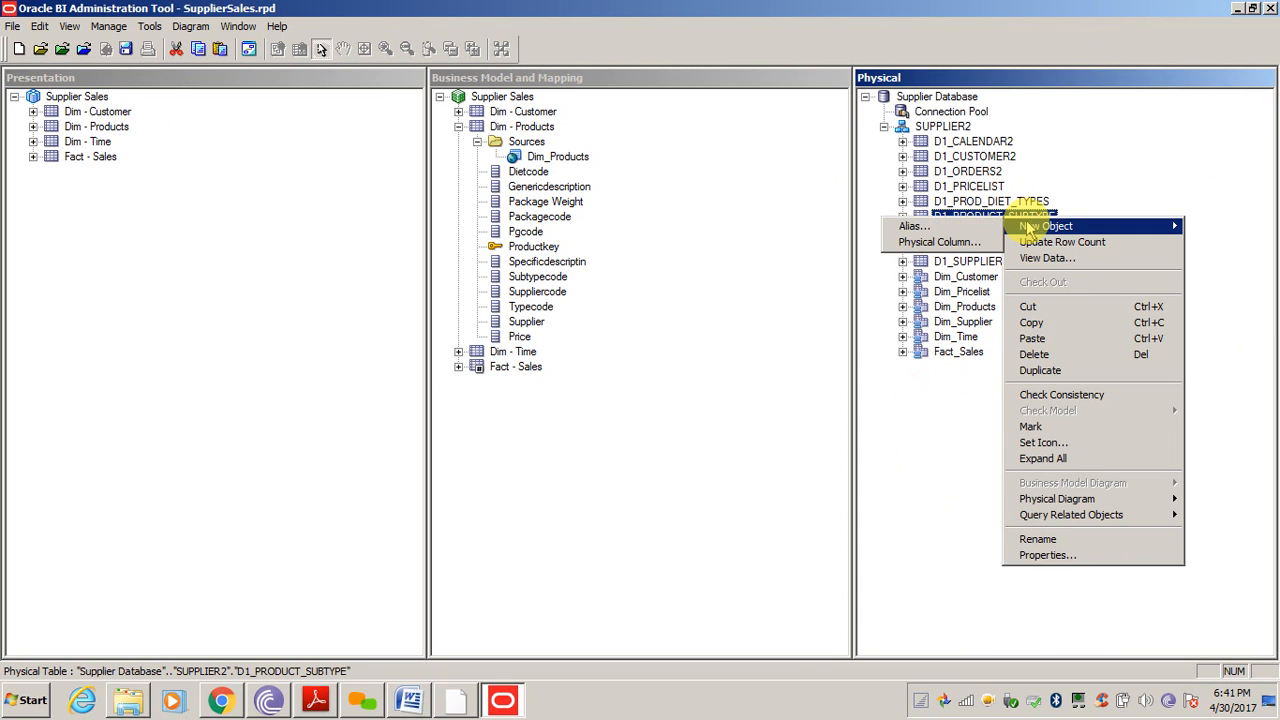
left_click(914, 227)
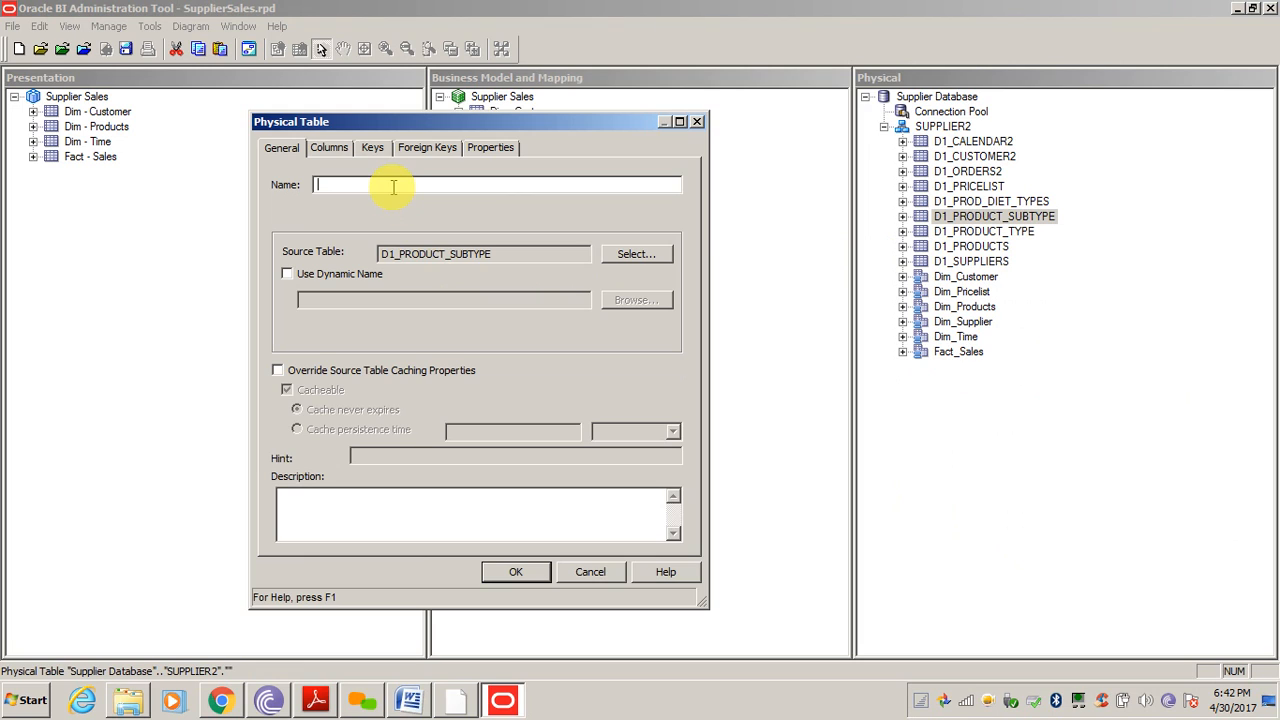
type("D")
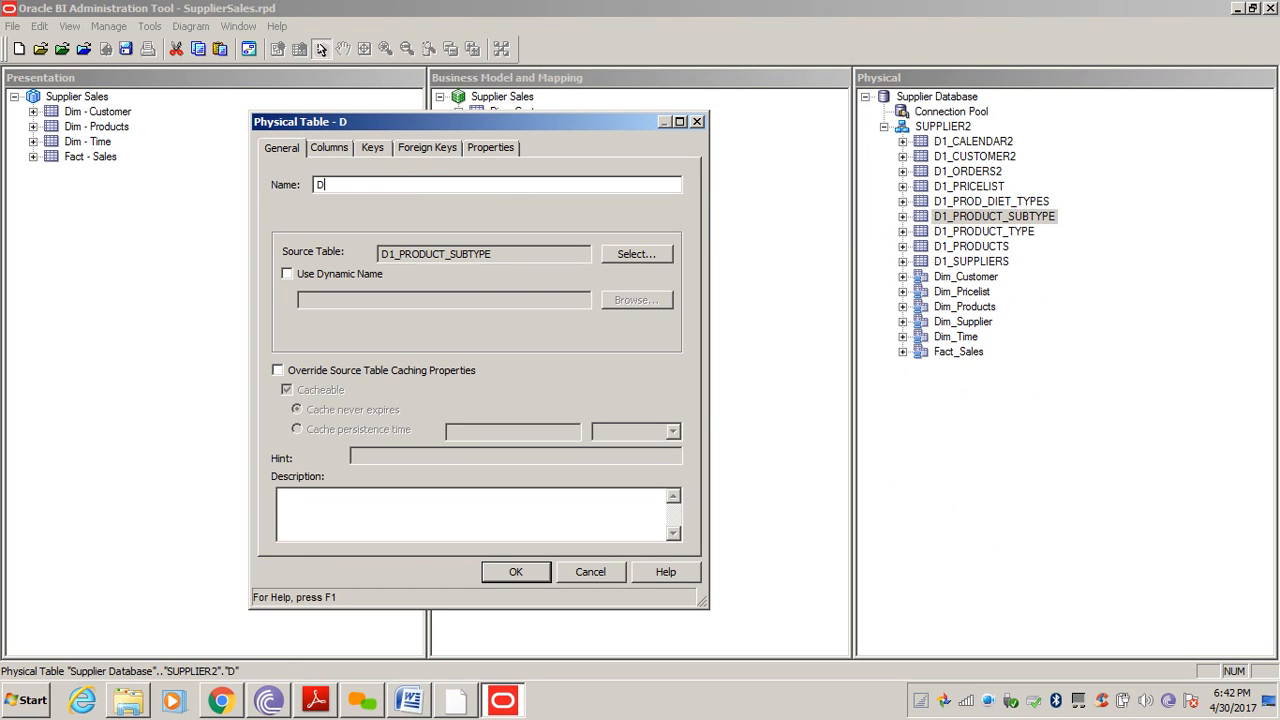
type("im_Product_Subtype")
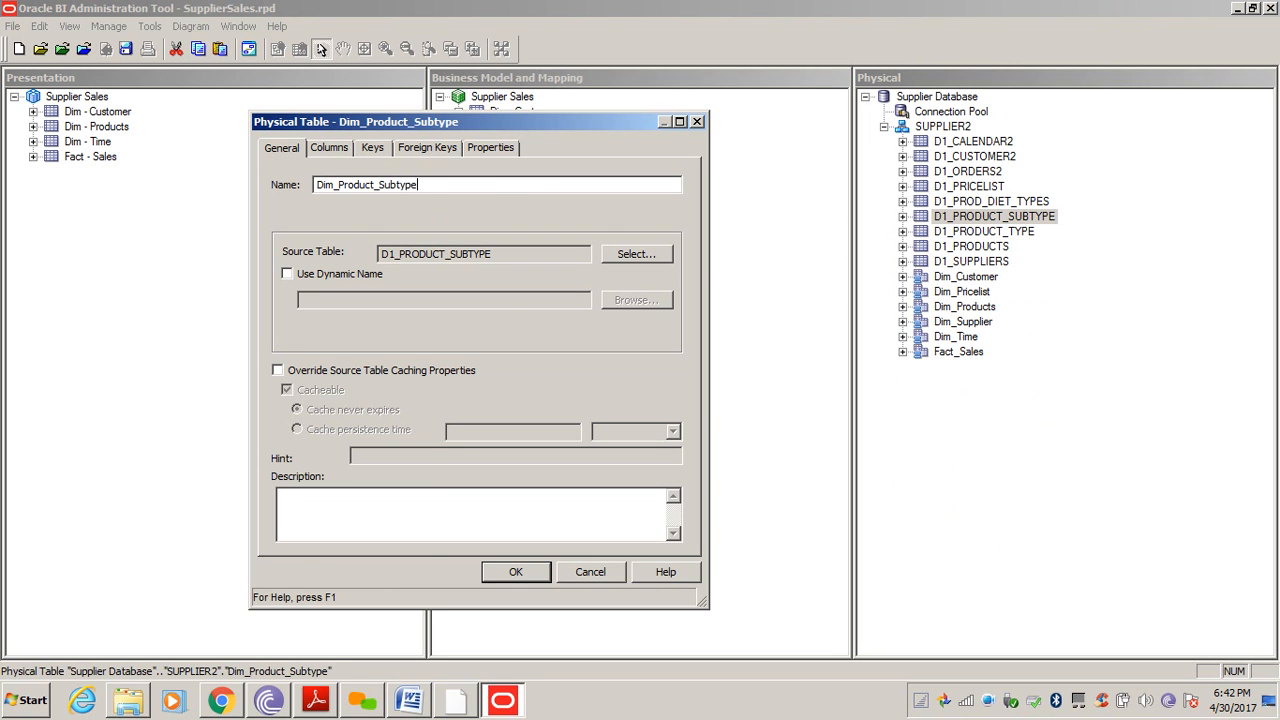
key("Return")
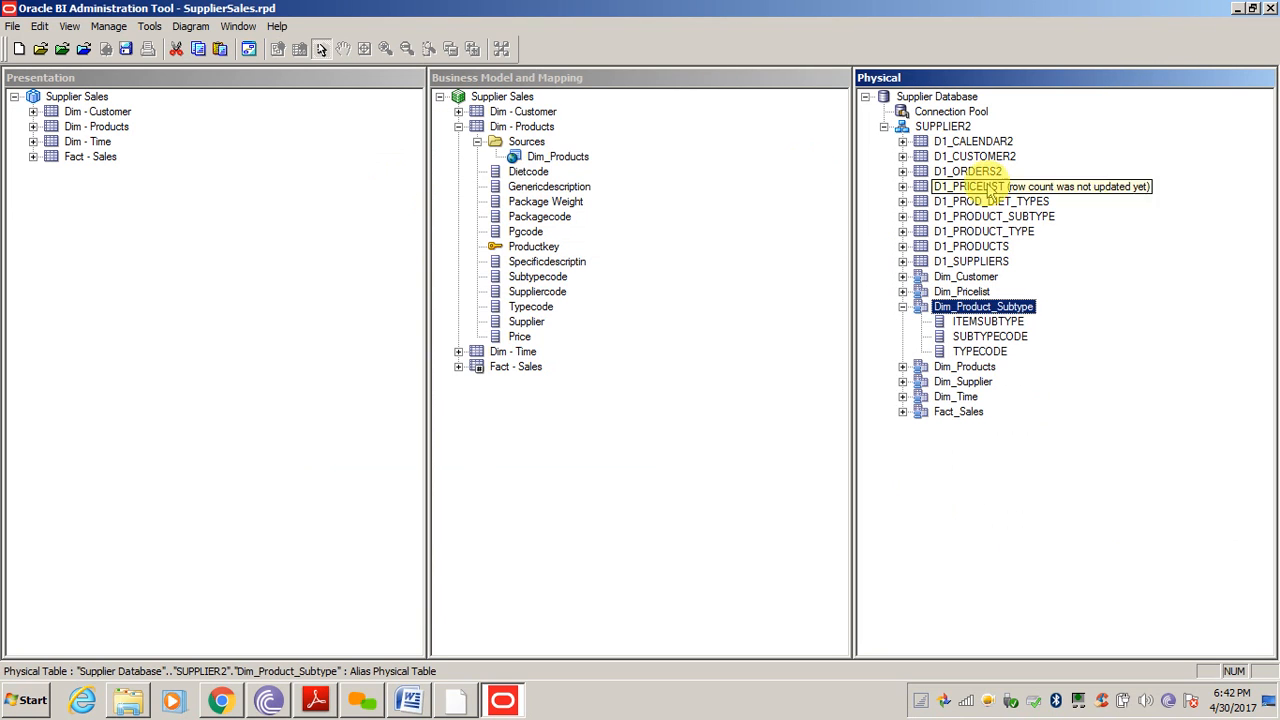
Create alias Dim_Product_type for the D1_PRODUCT_TYPE physical table
left_click(995, 231)
right_click(998, 233)
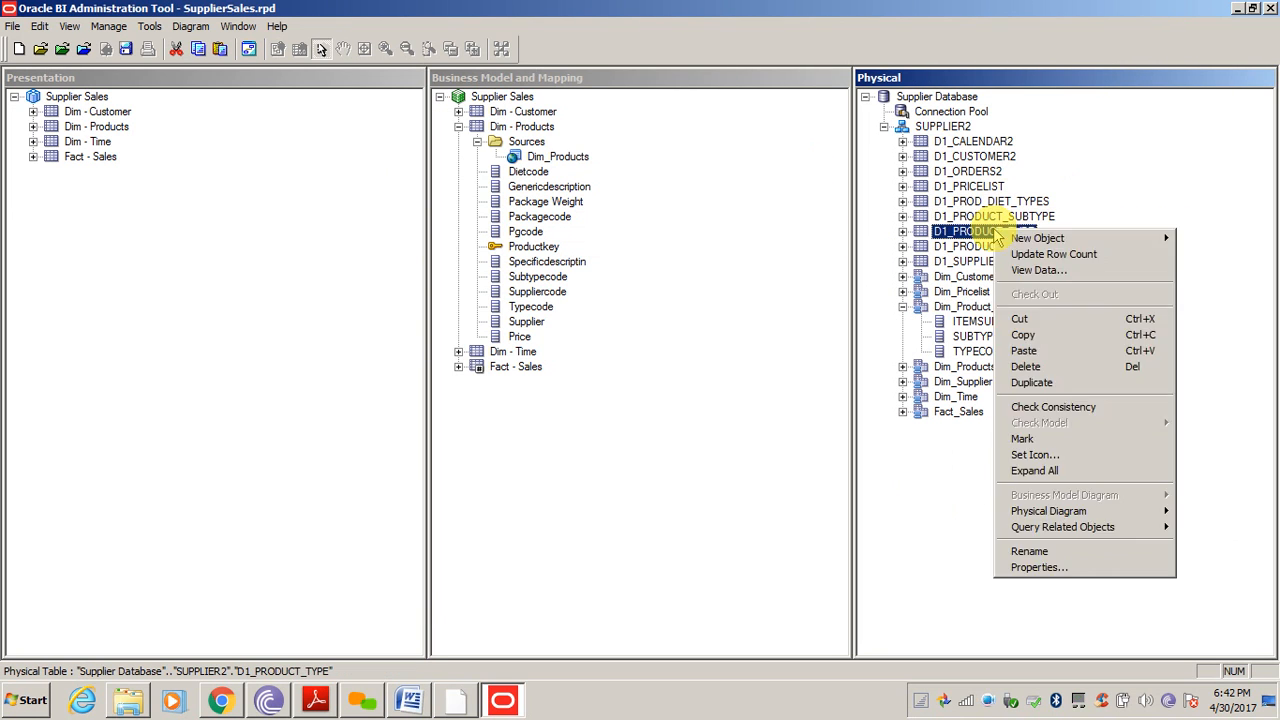
mouse_move(1035, 240)
left_click(957, 240)
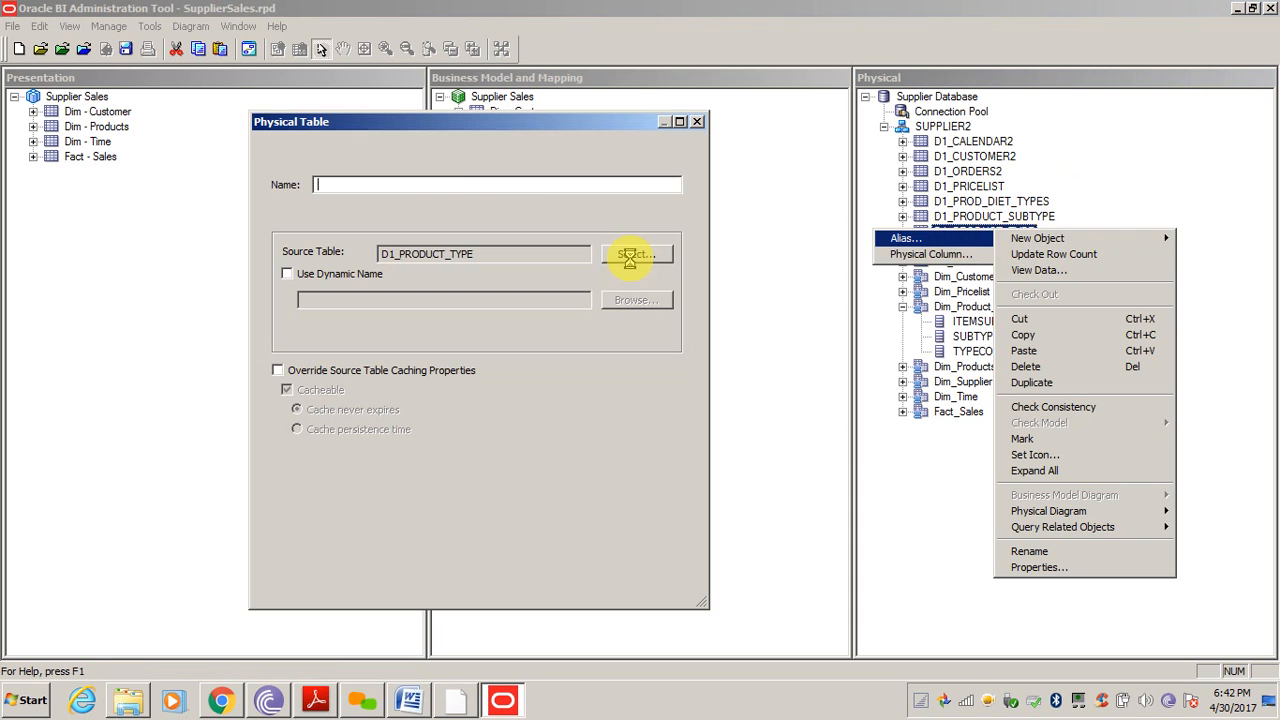
type("D")
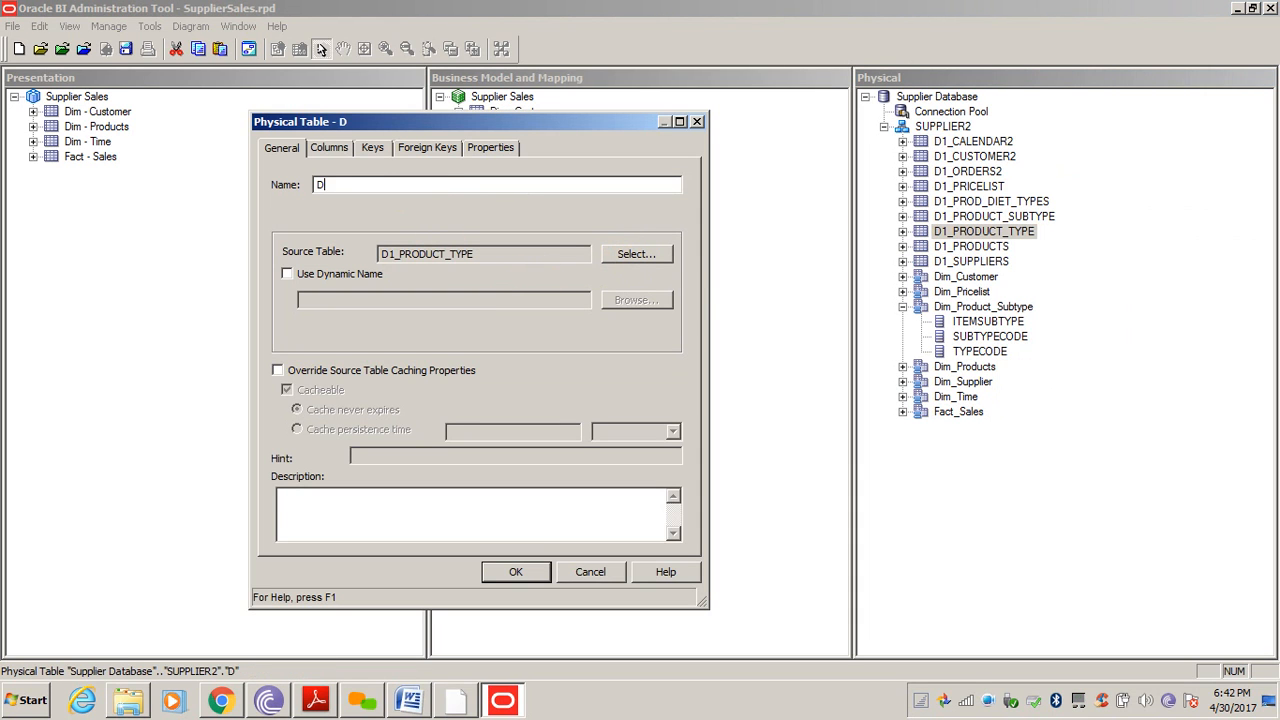
type("im_Product_type")
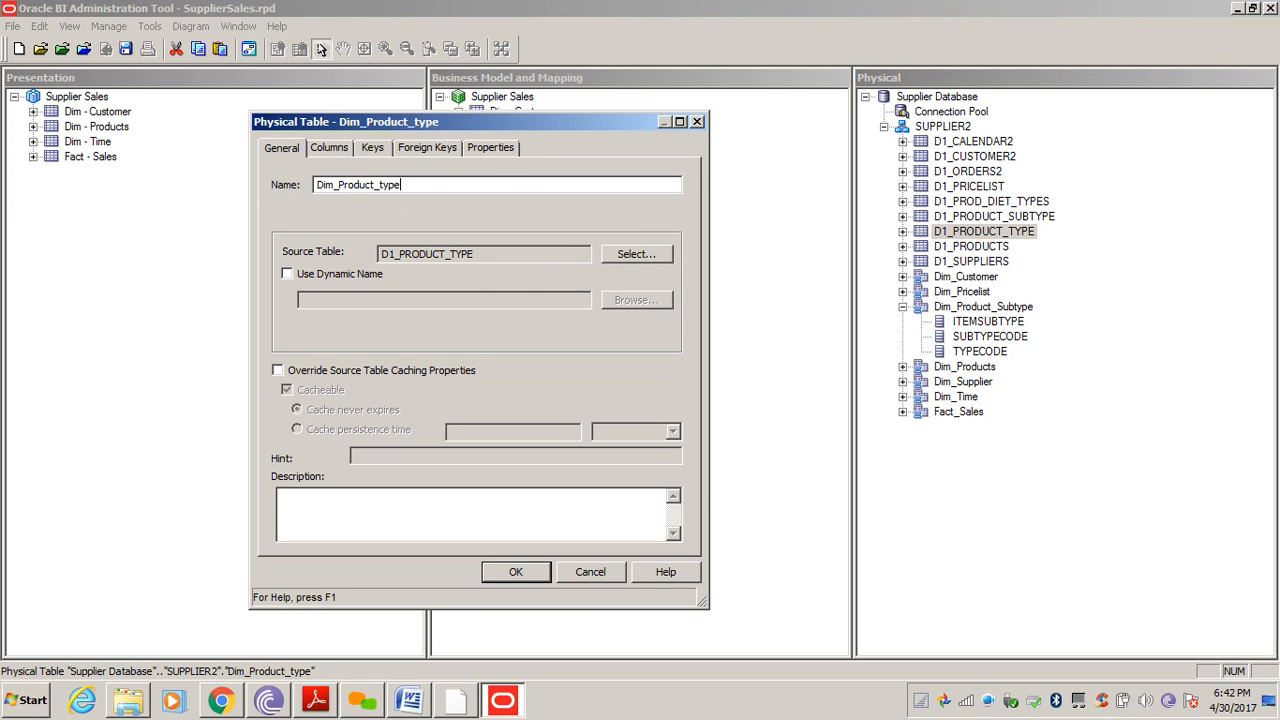
key("Return")
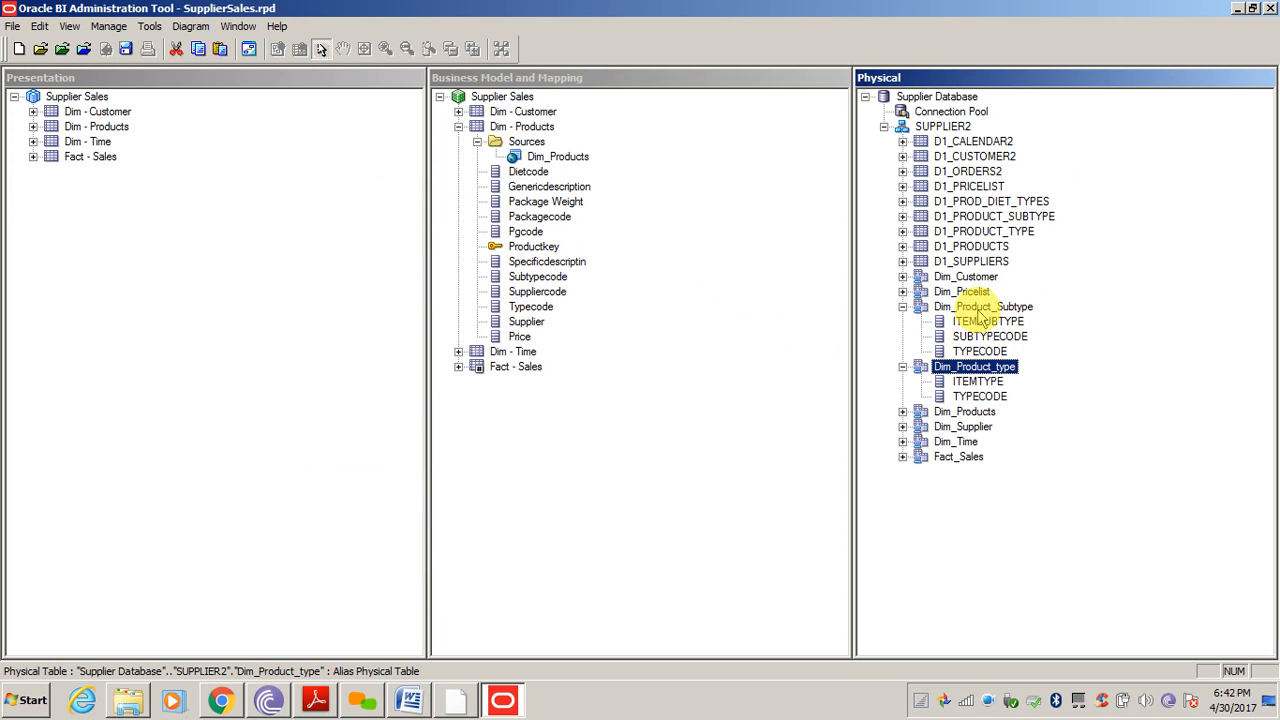
left_click(980, 310, "ctrl")
Open a physical diagram of only Dim_Products, Dim_Product_Subtype and Dim_Product_type
left_click(966, 412, "ctrl")
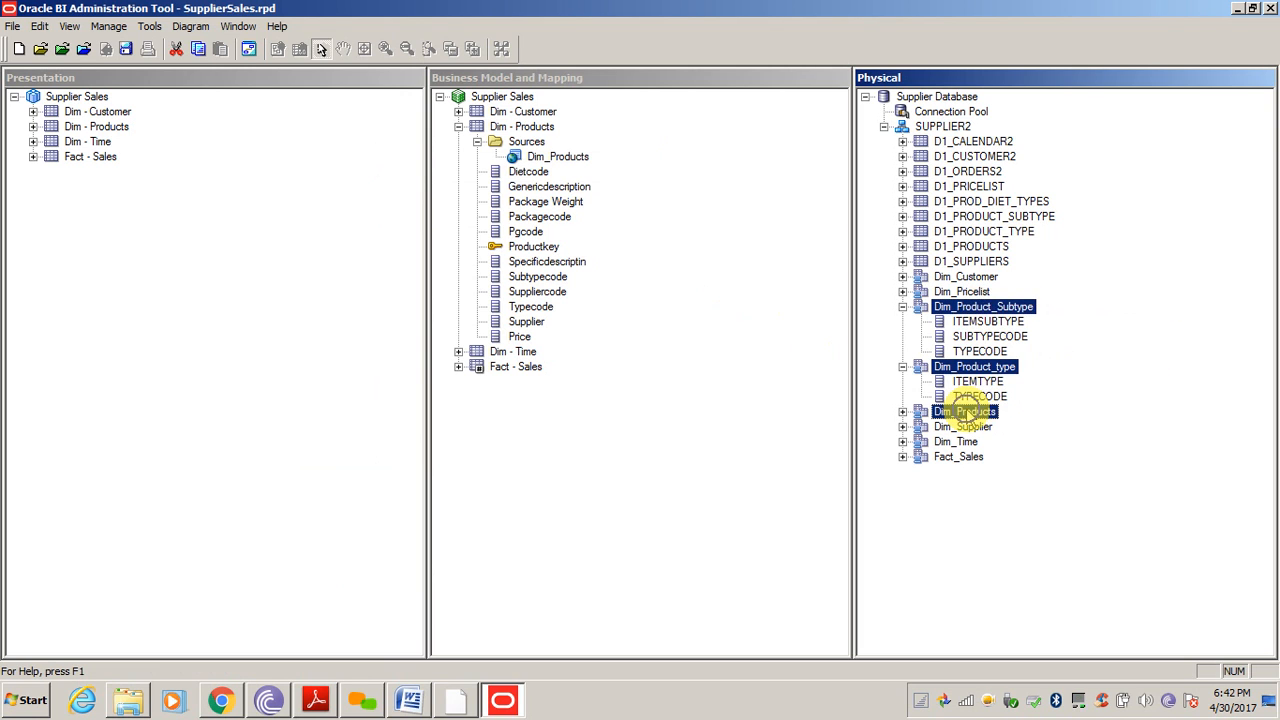
right_click(968, 413)
mouse_move(1022, 357)
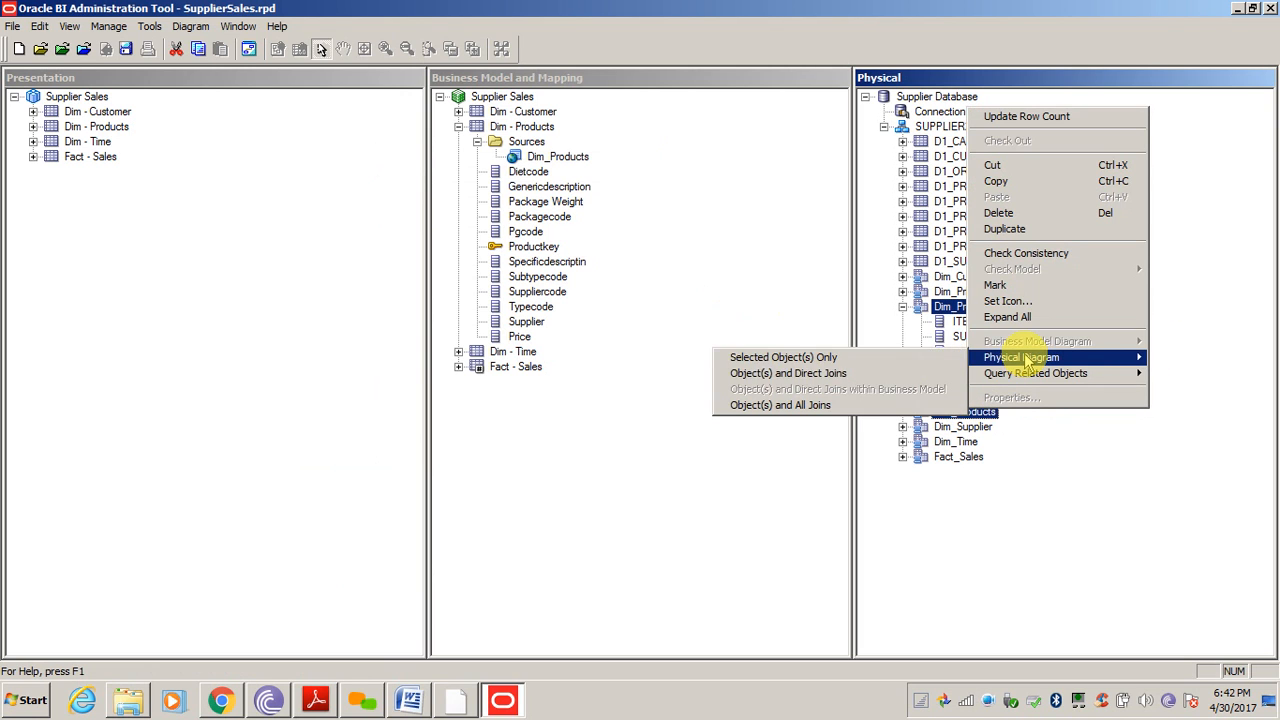
left_click(857, 357)
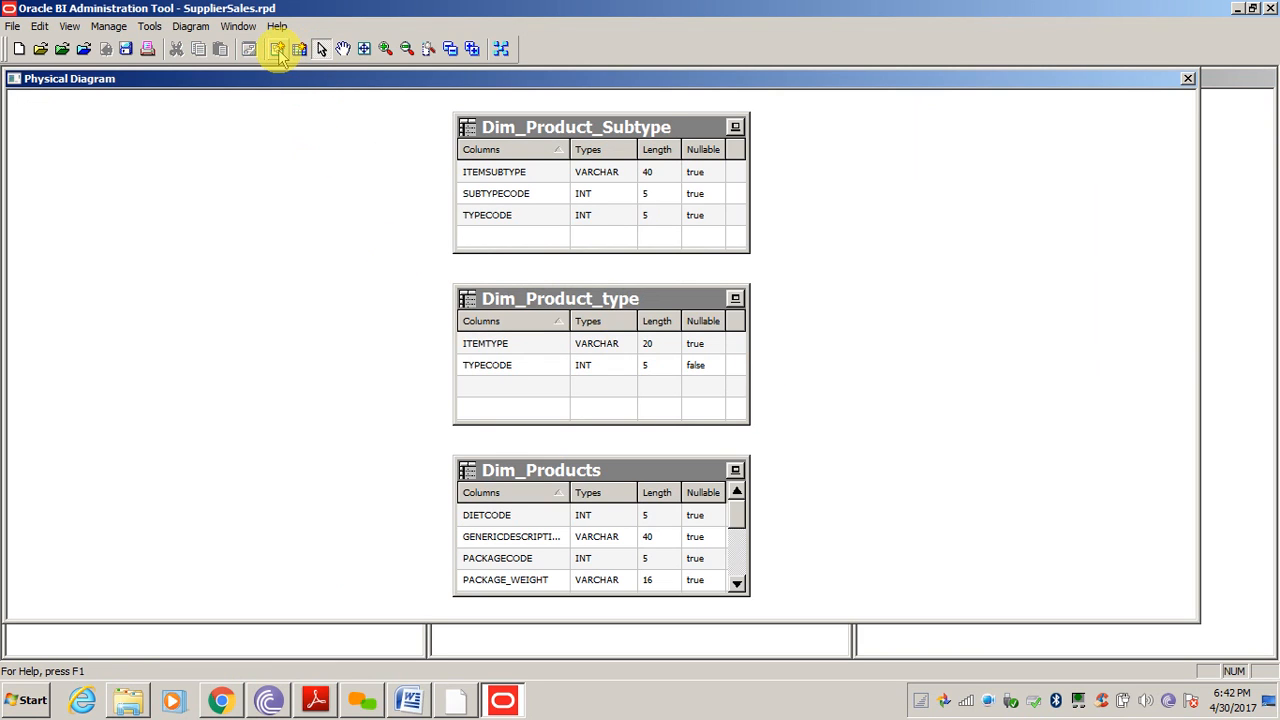
Join Dim_Products to Dim_Product_Subtype with a foreign key on SUBTYPECODE
left_click(277, 48)
left_click(598, 471)
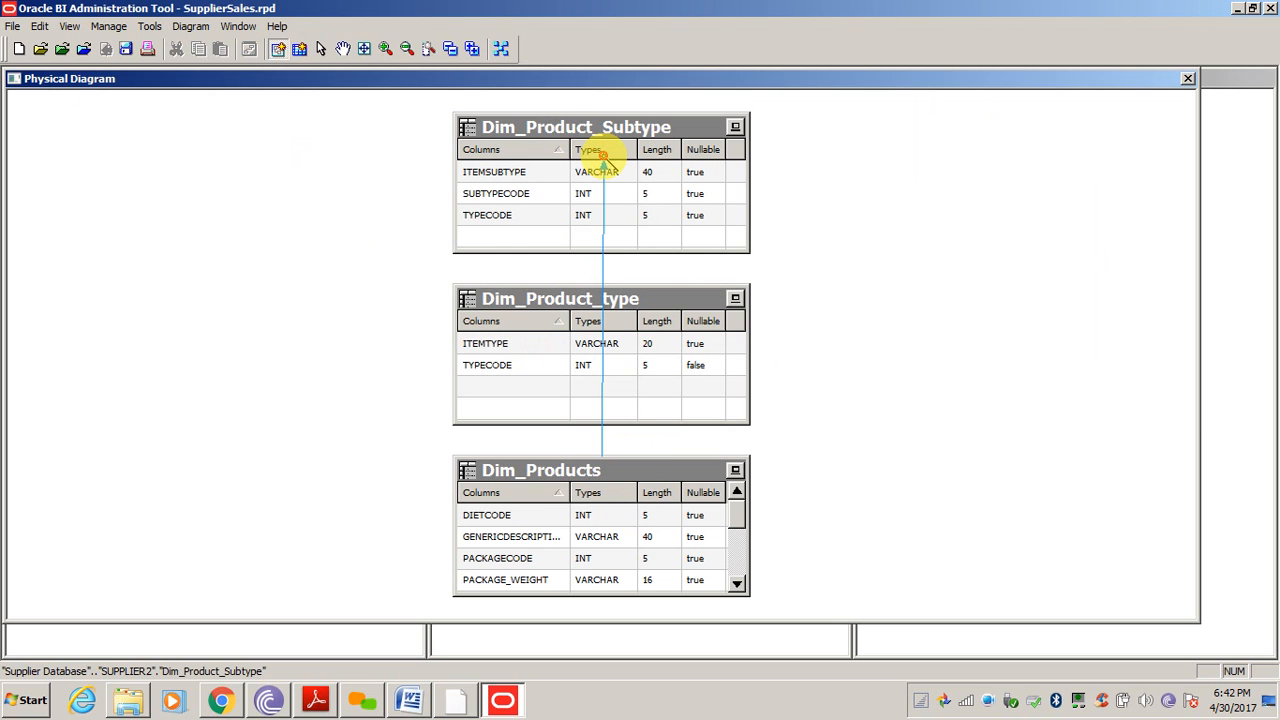
left_click(603, 155)
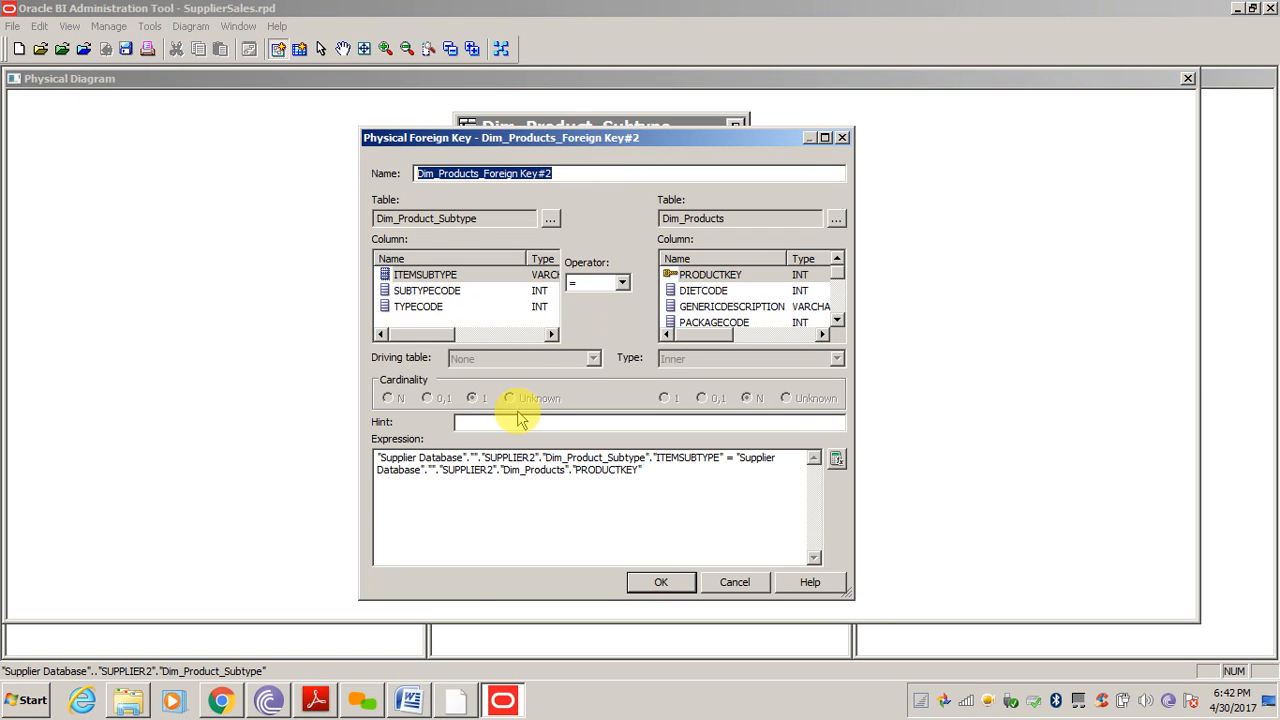
left_click(433, 292)
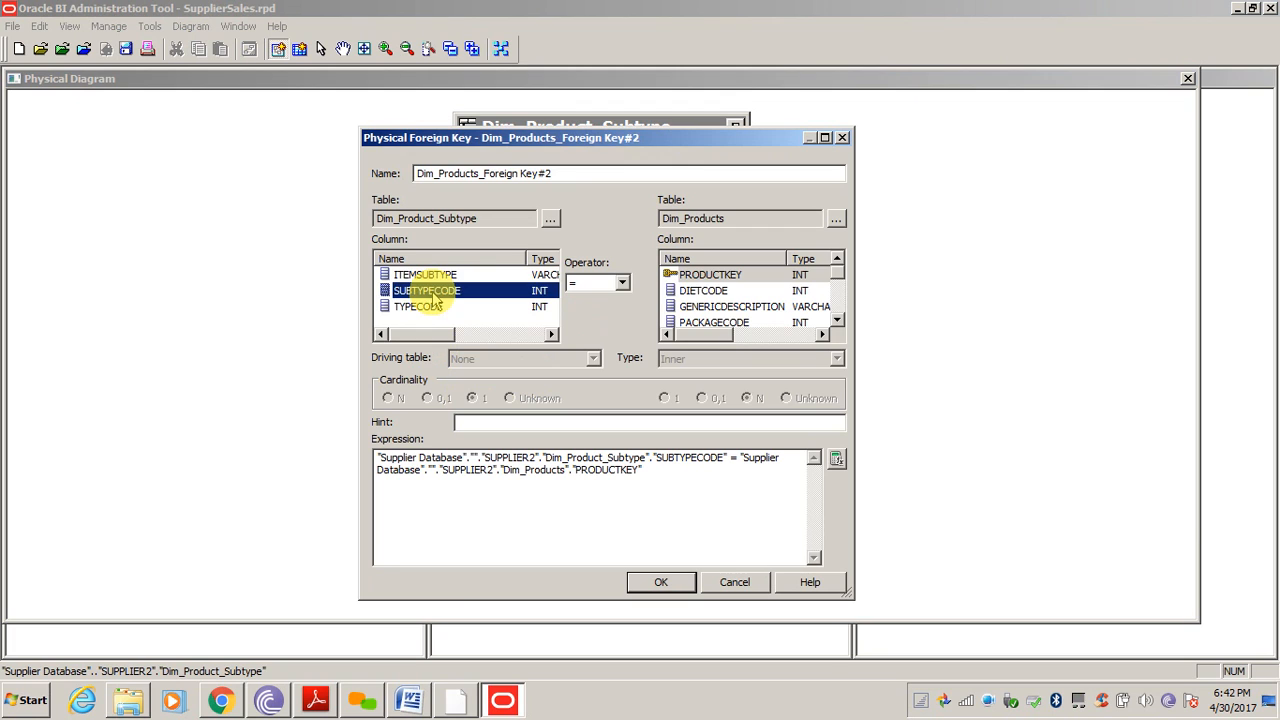
left_click(718, 296)
key("s")
left_click(717, 293)
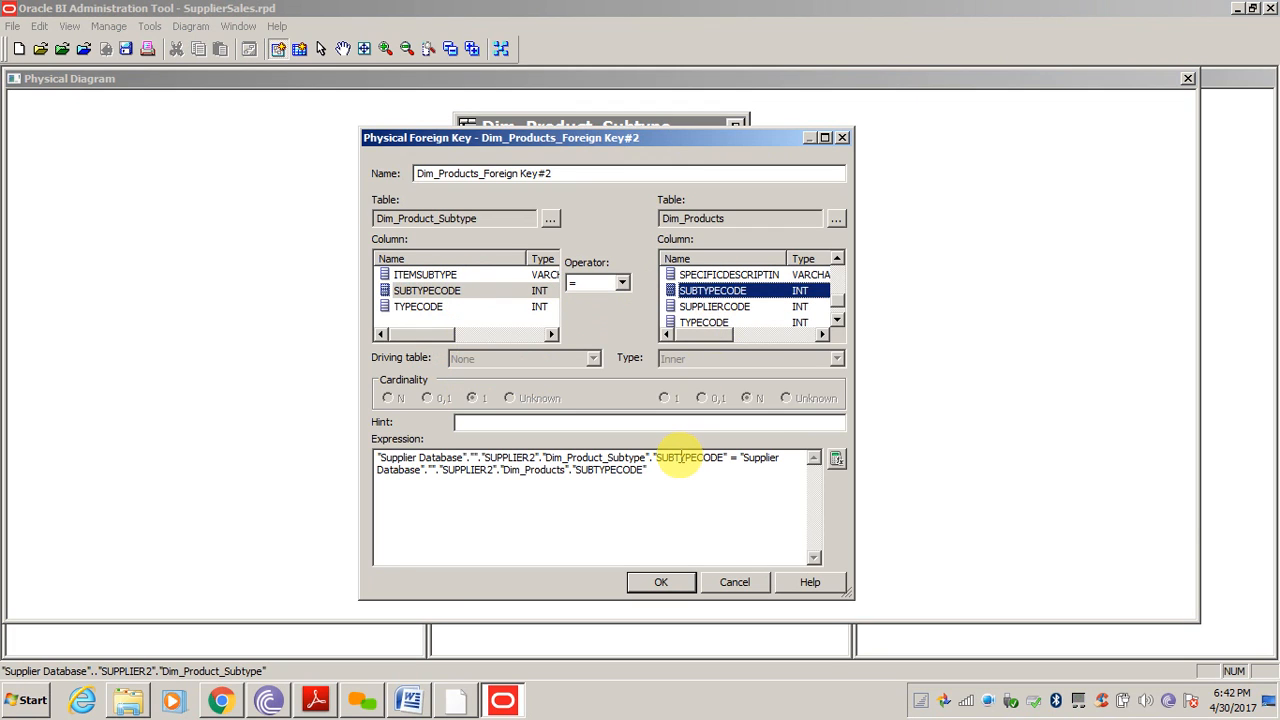
left_click(660, 587)
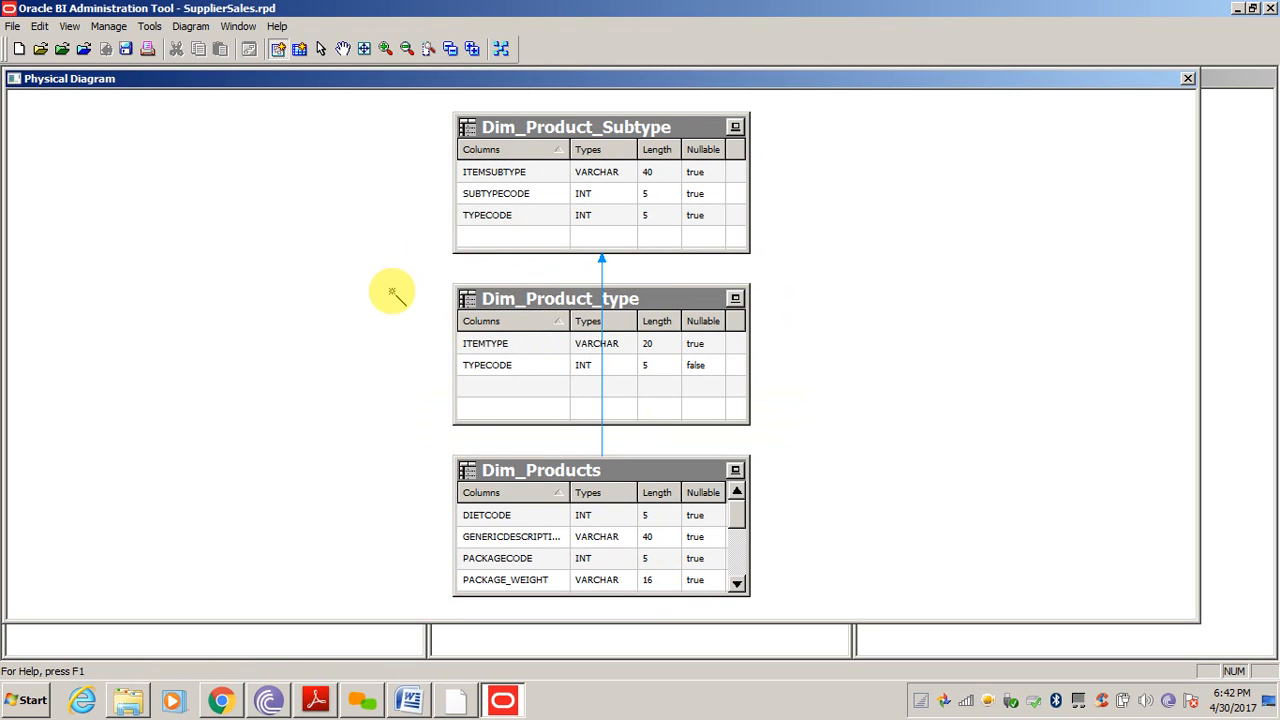
Join Dim_Product_Subtype to Dim_Product_type with a foreign key on TYPECODE
left_click(522, 186)
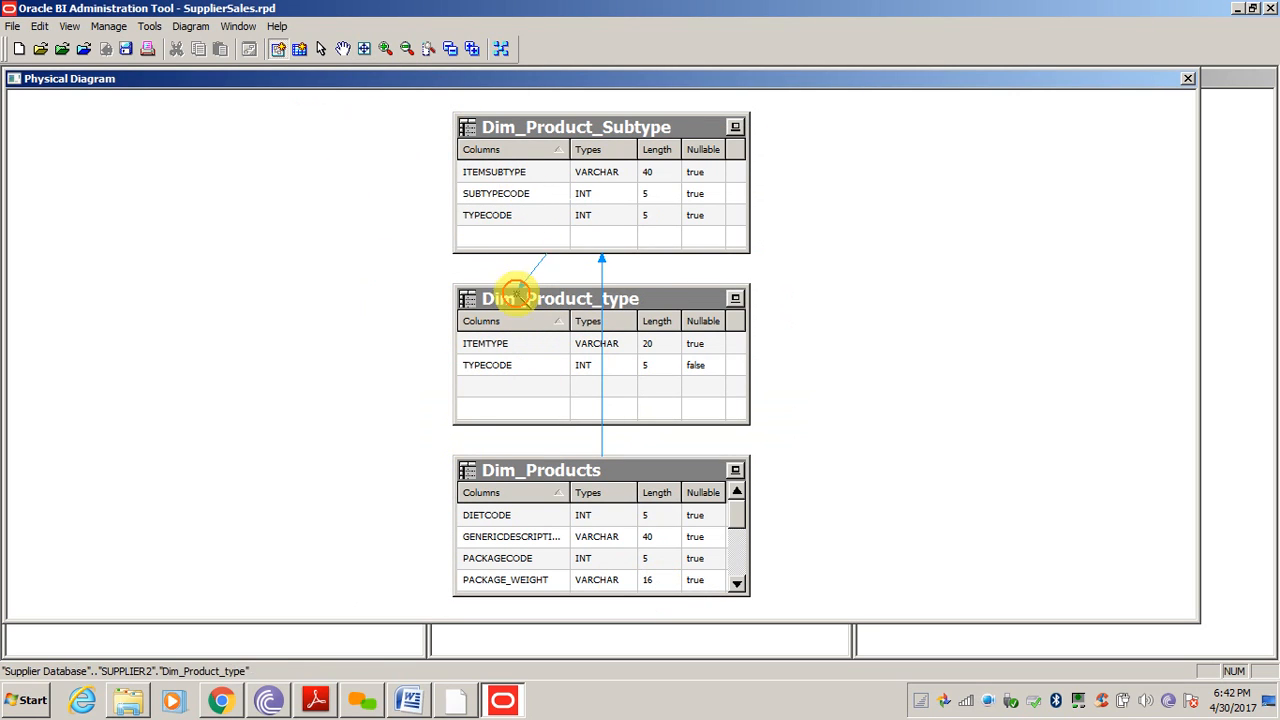
left_click(524, 328)
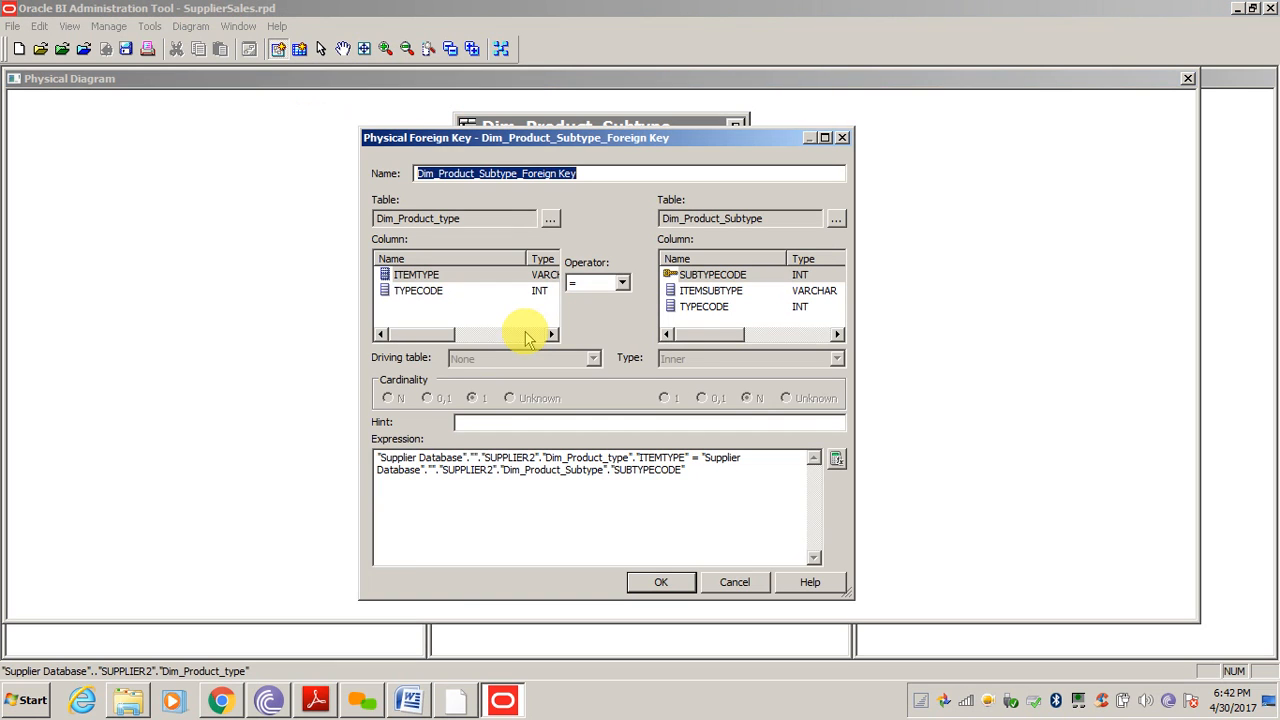
left_click(405, 274)
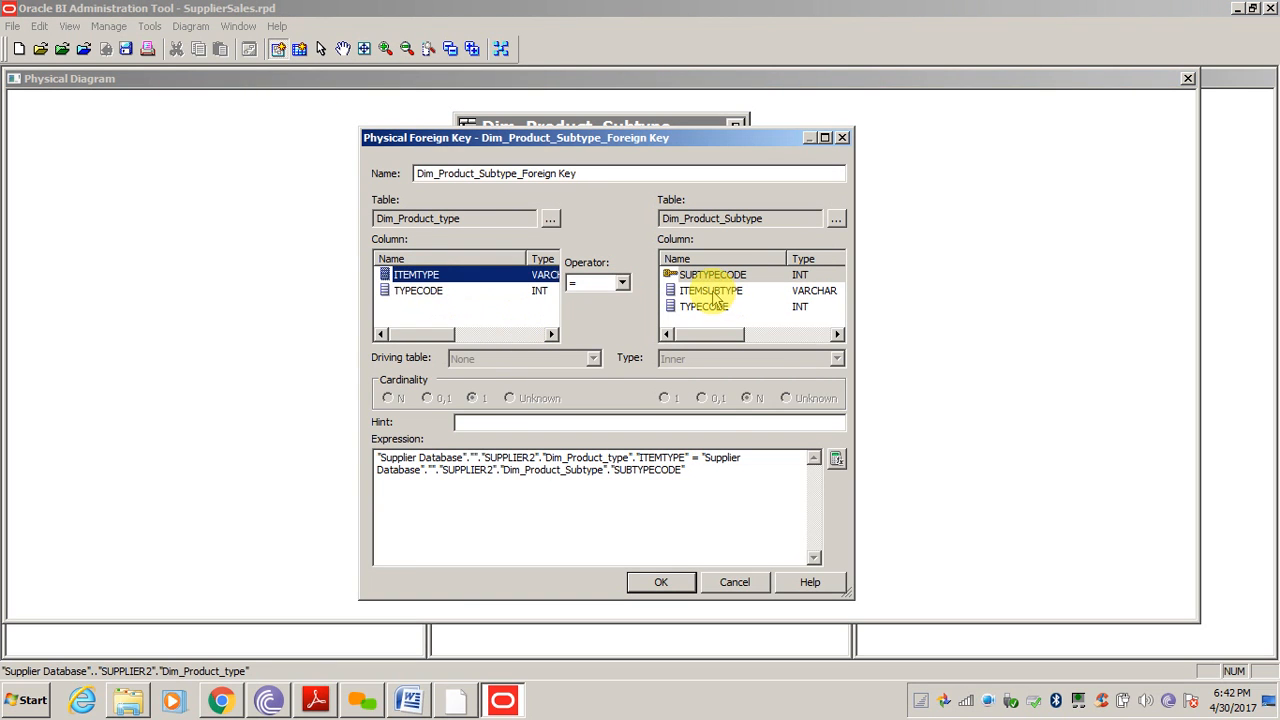
left_click(712, 290)
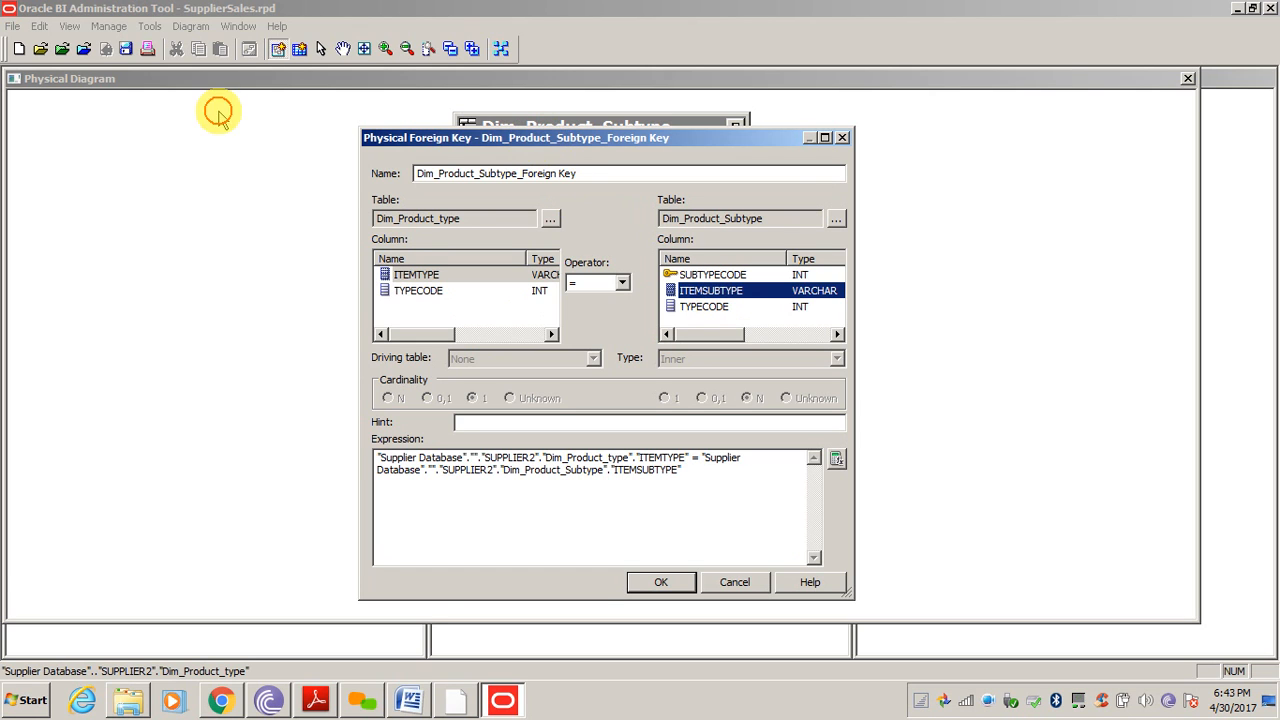
left_click_drag(155, 120, 155, 120)
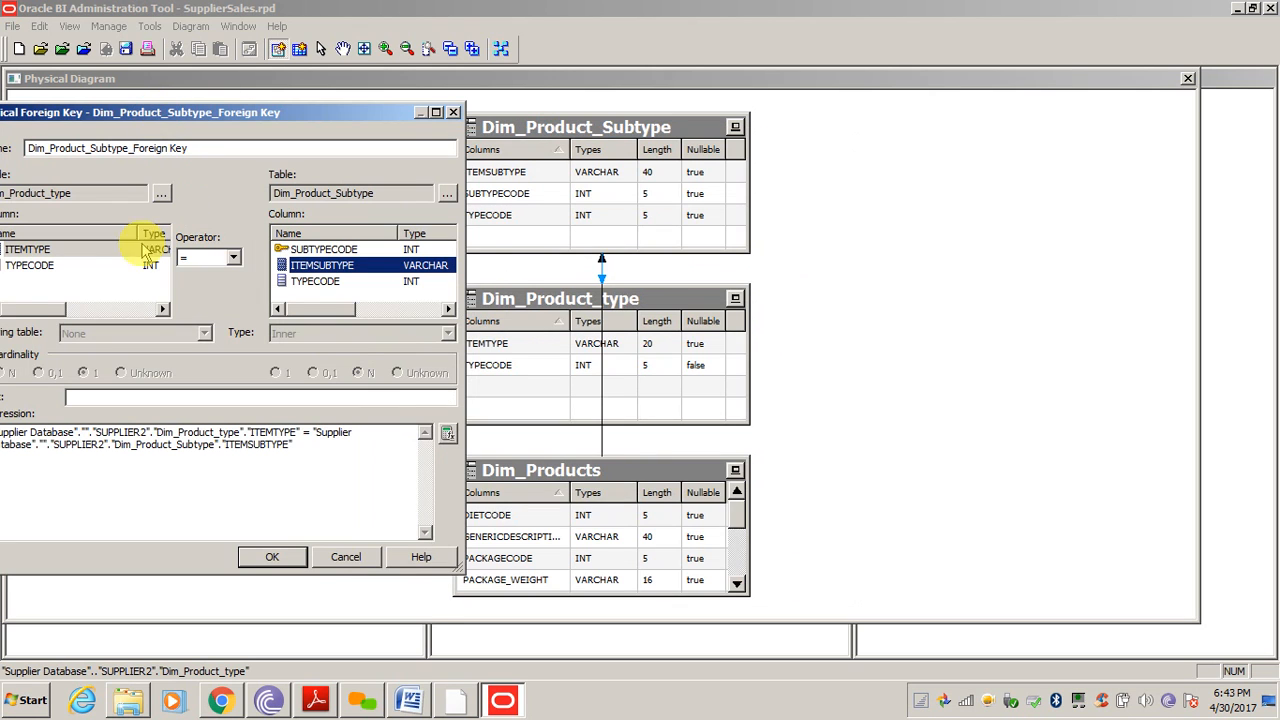
left_click(30, 265)
left_click(322, 280)
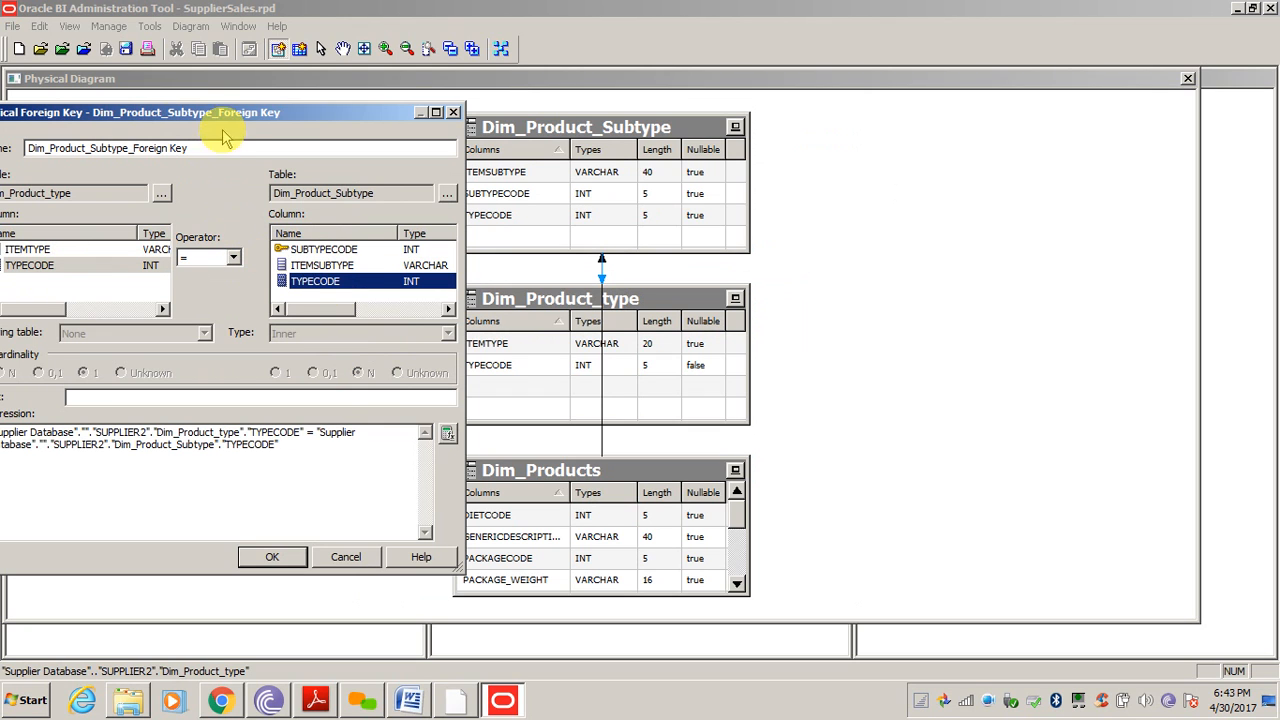
left_click_drag(225, 118, 268, 69)
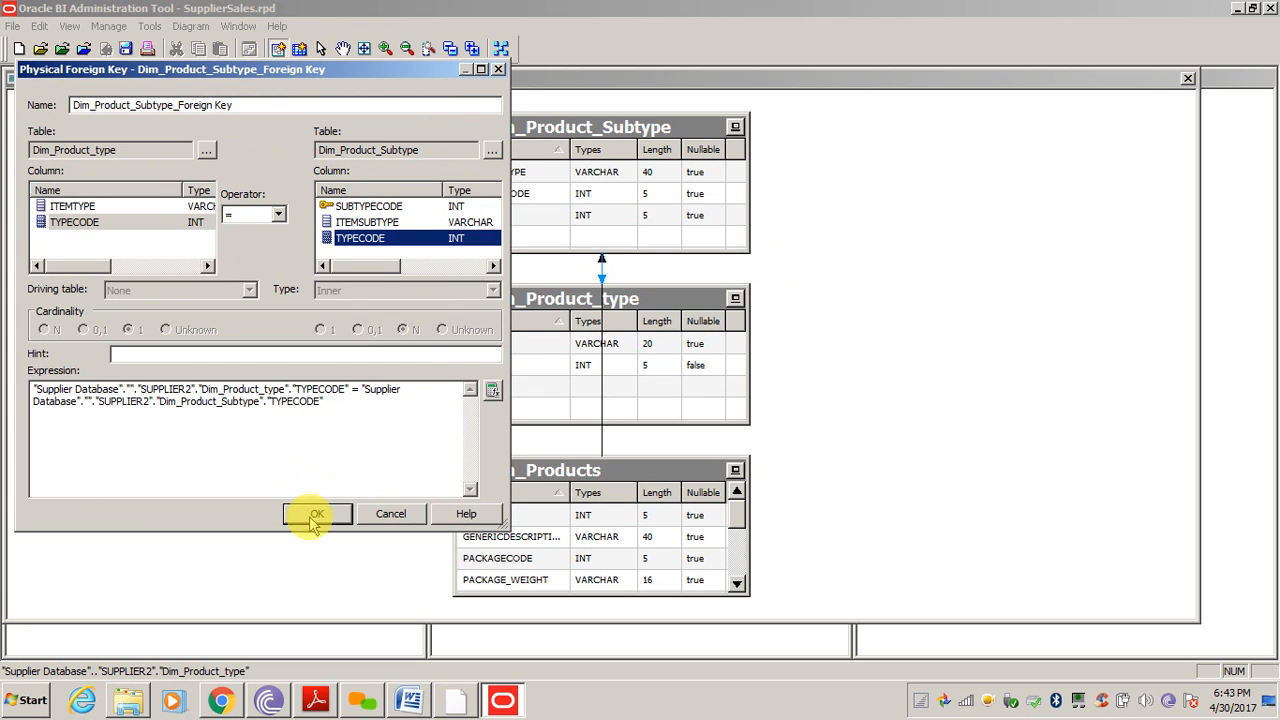
left_click(310, 514)
Auto-arrange the three product tables in a horizontal row
left_click(501, 48)
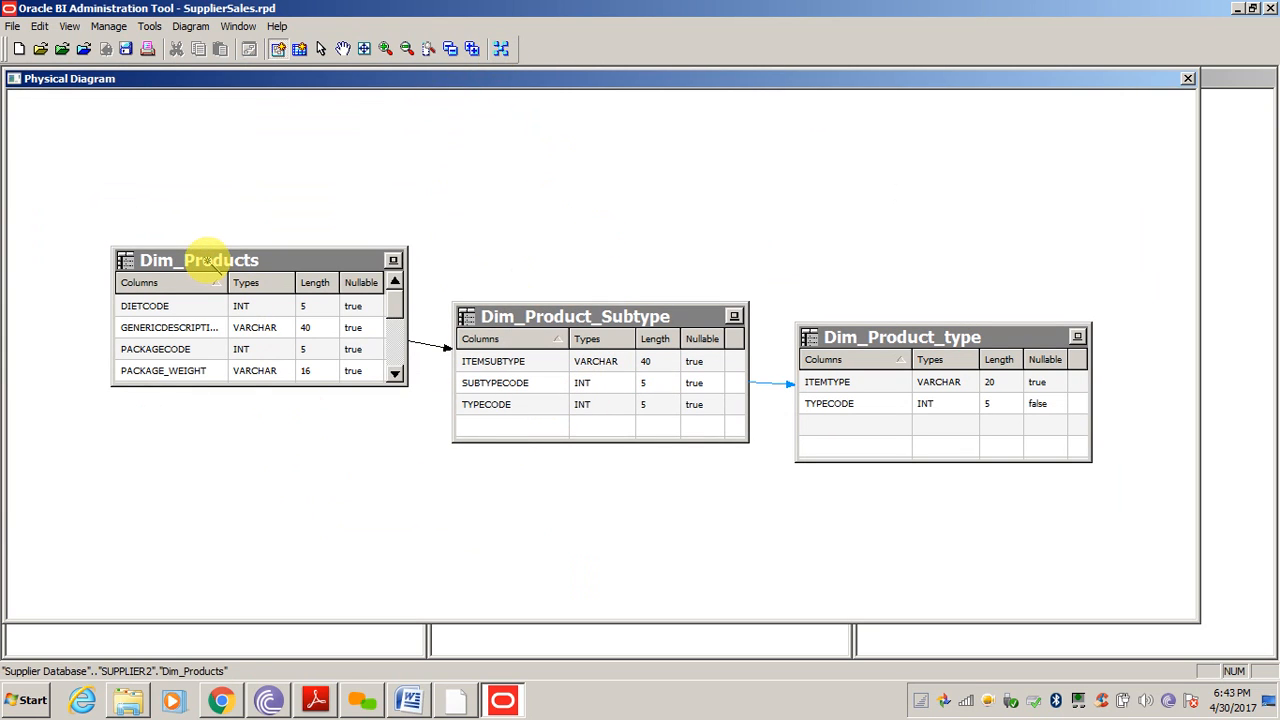
left_click(397, 375)
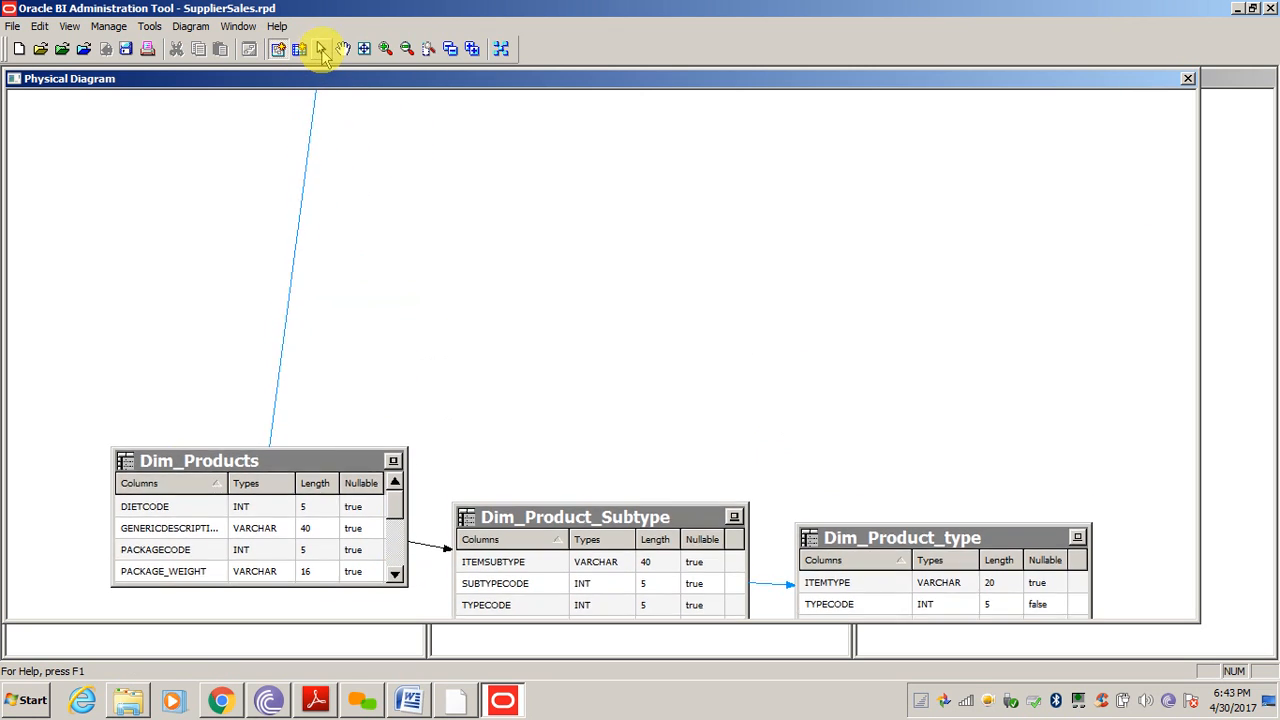
left_click(321, 49)
left_click(396, 376)
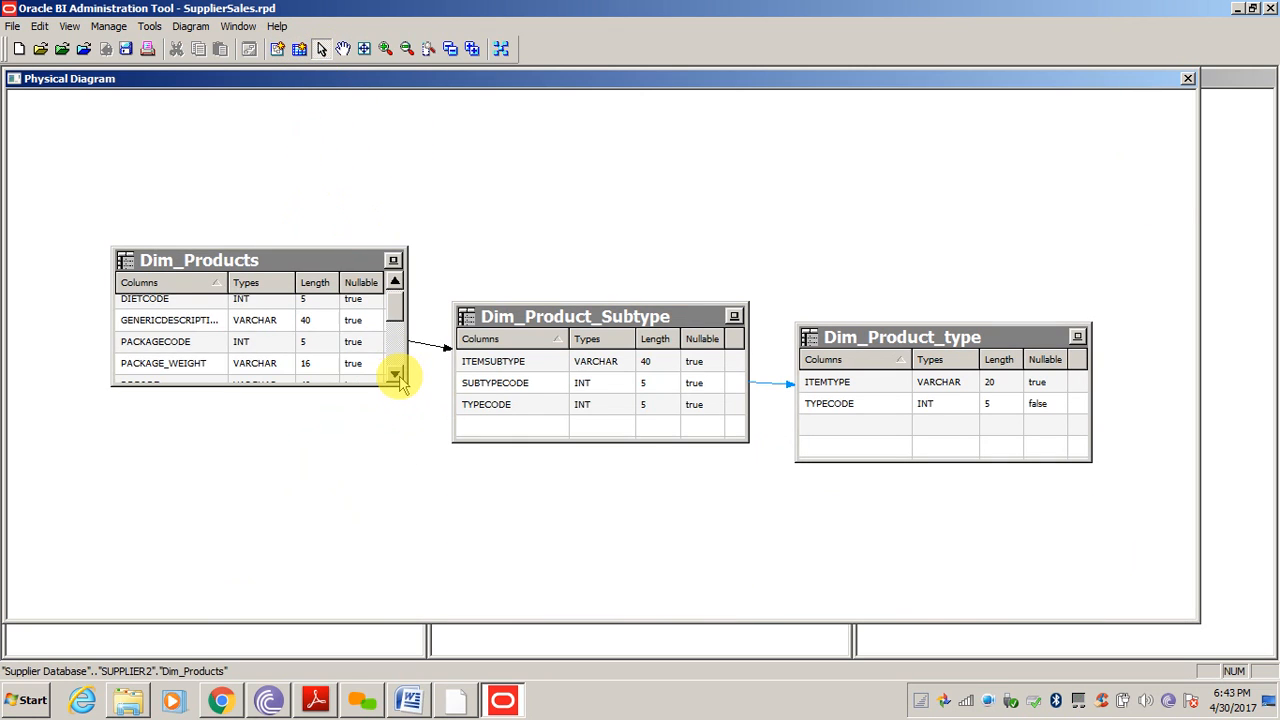
left_click(396, 377)
left_click(396, 378)
left_click(396, 377)
left_click(396, 377)
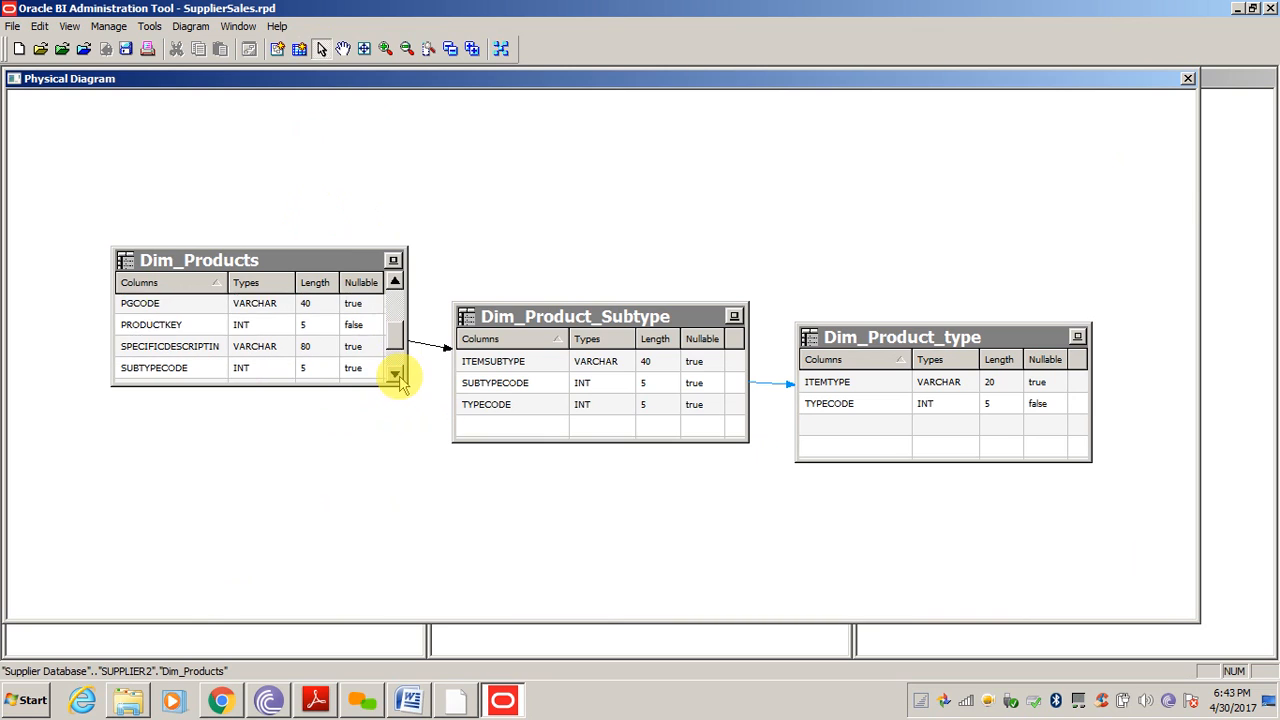
left_click(396, 377)
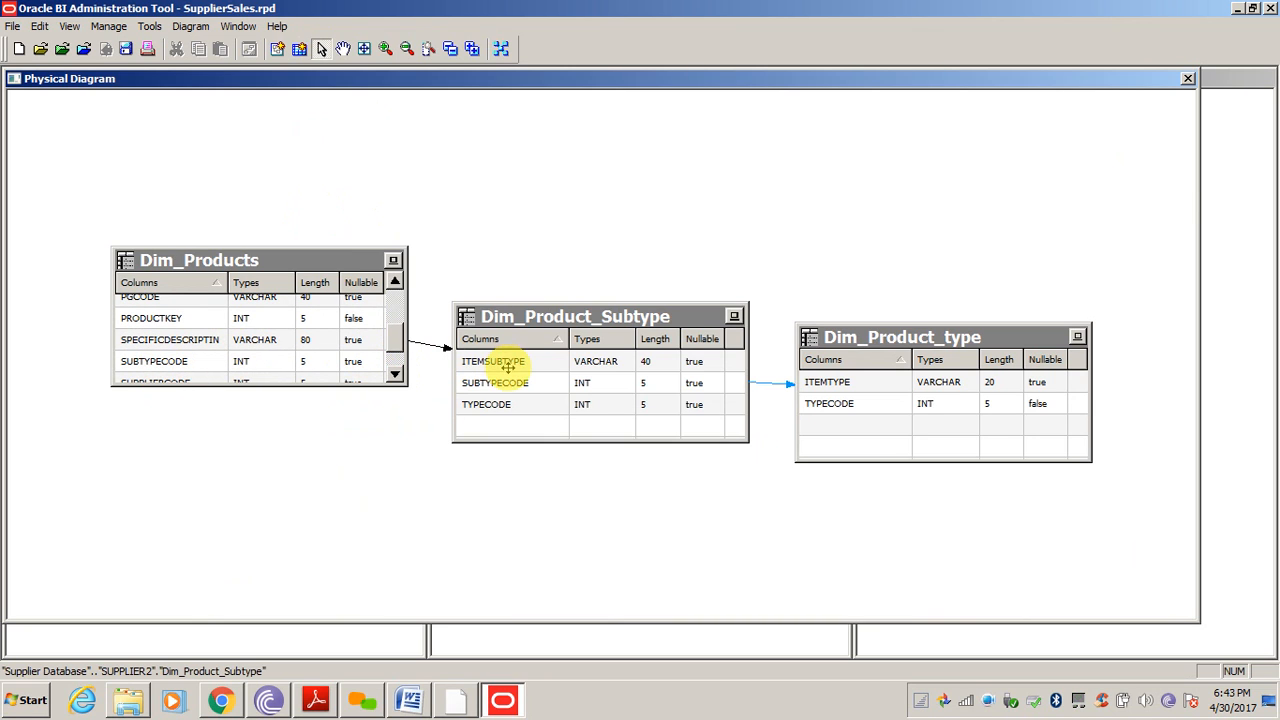
Locate Dim_Product_Subtype in the physical tree view
left_click(610, 318)
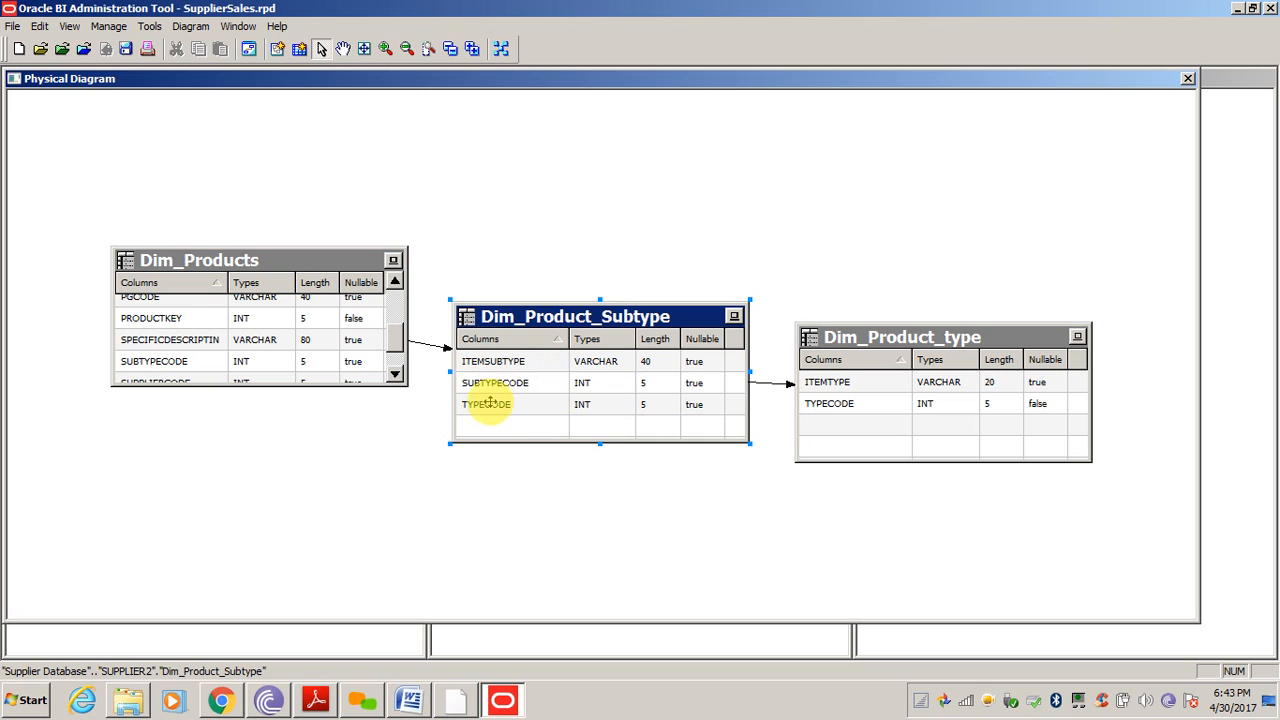
right_click(524, 318)
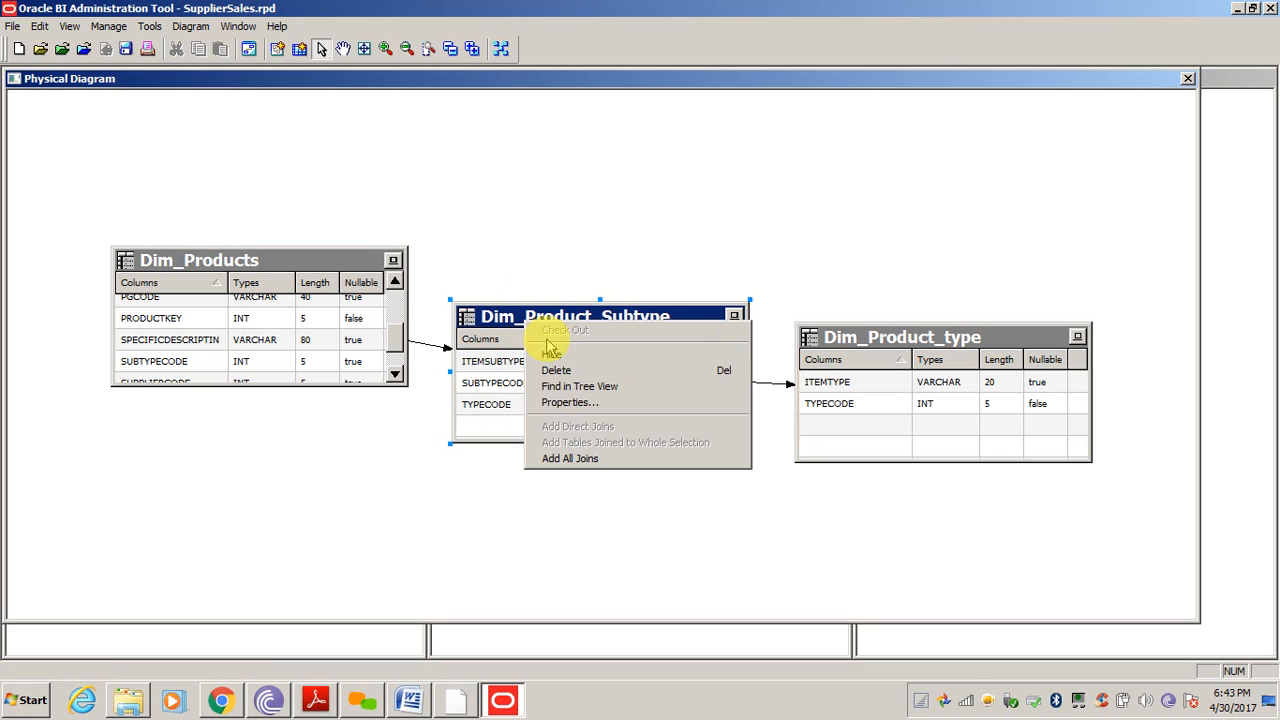
left_click(586, 388)
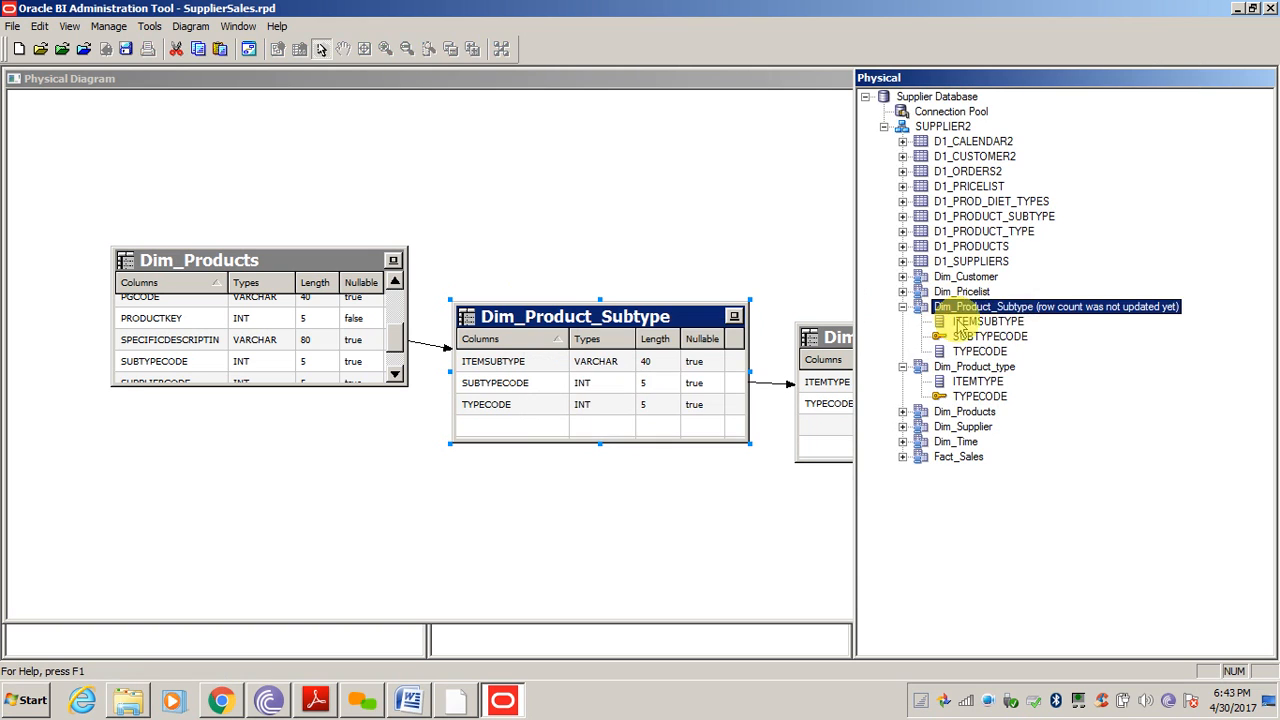
Preview Dim_Product_Subtype's 158 rows of subtype and type codes, then return to the diagram
right_click(983, 312)
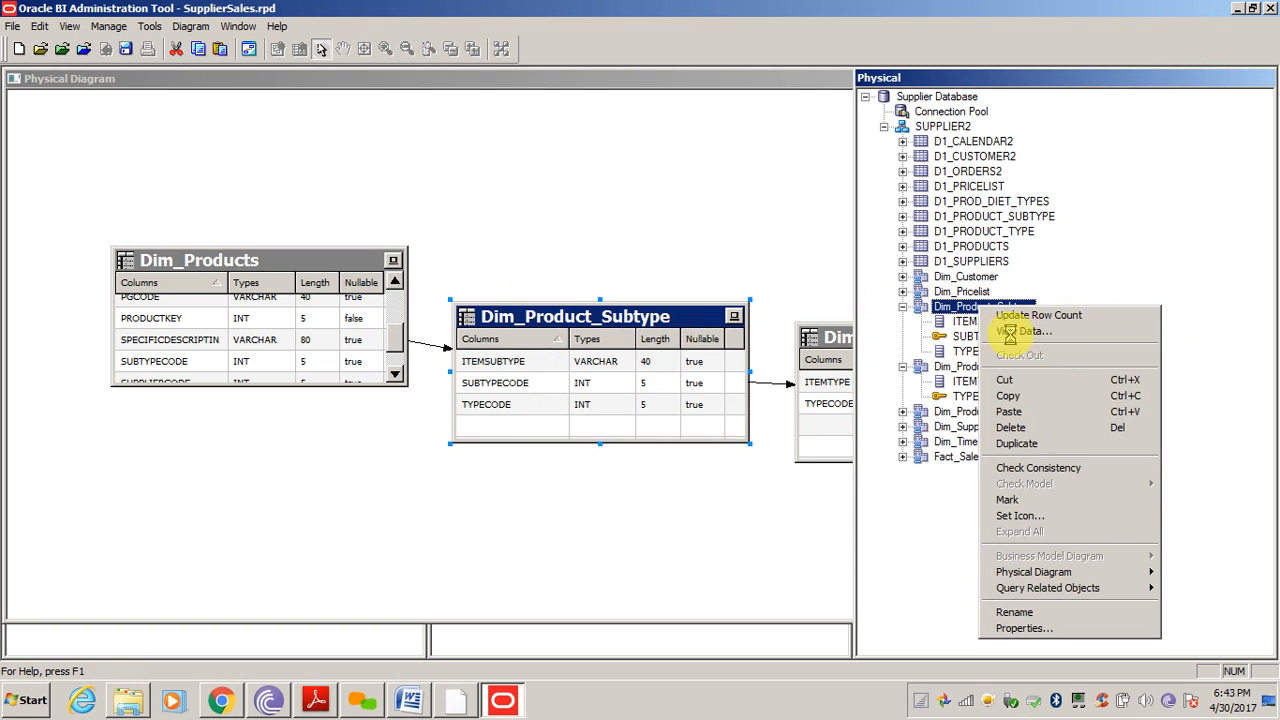
left_click(1020, 331)
left_click(114, 157)
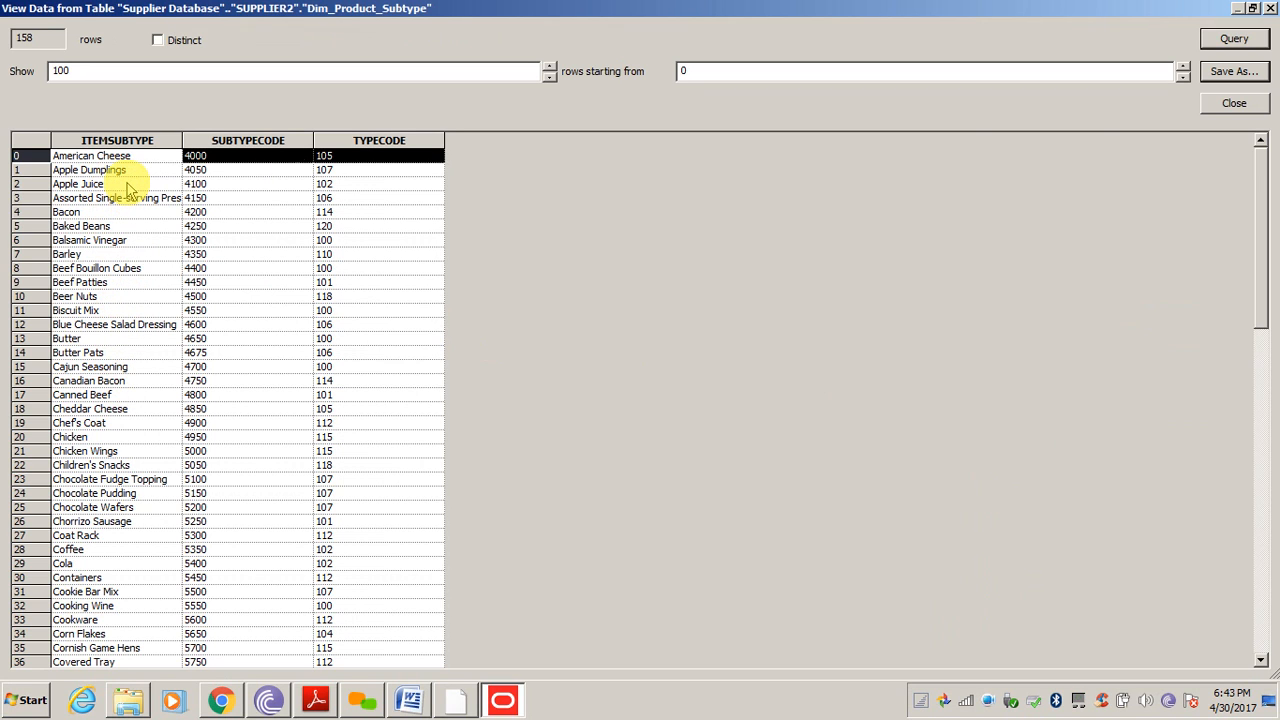
left_click(1234, 103)
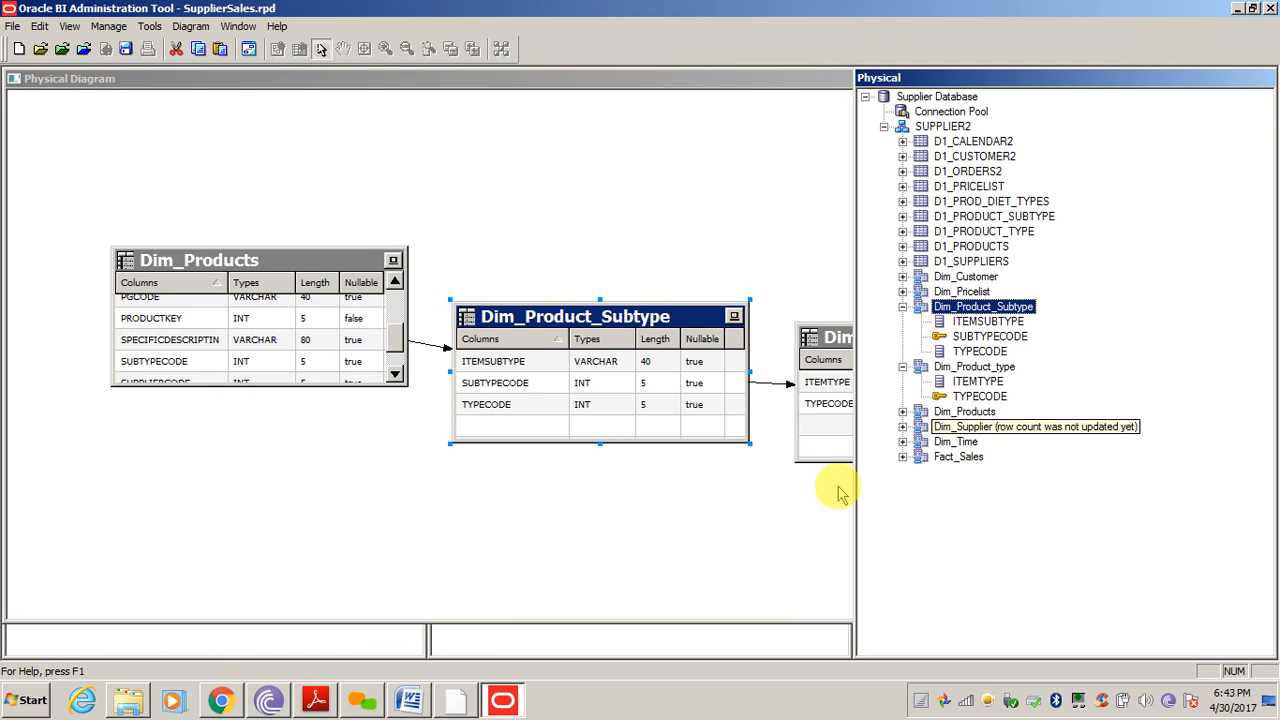
left_click(840, 338)
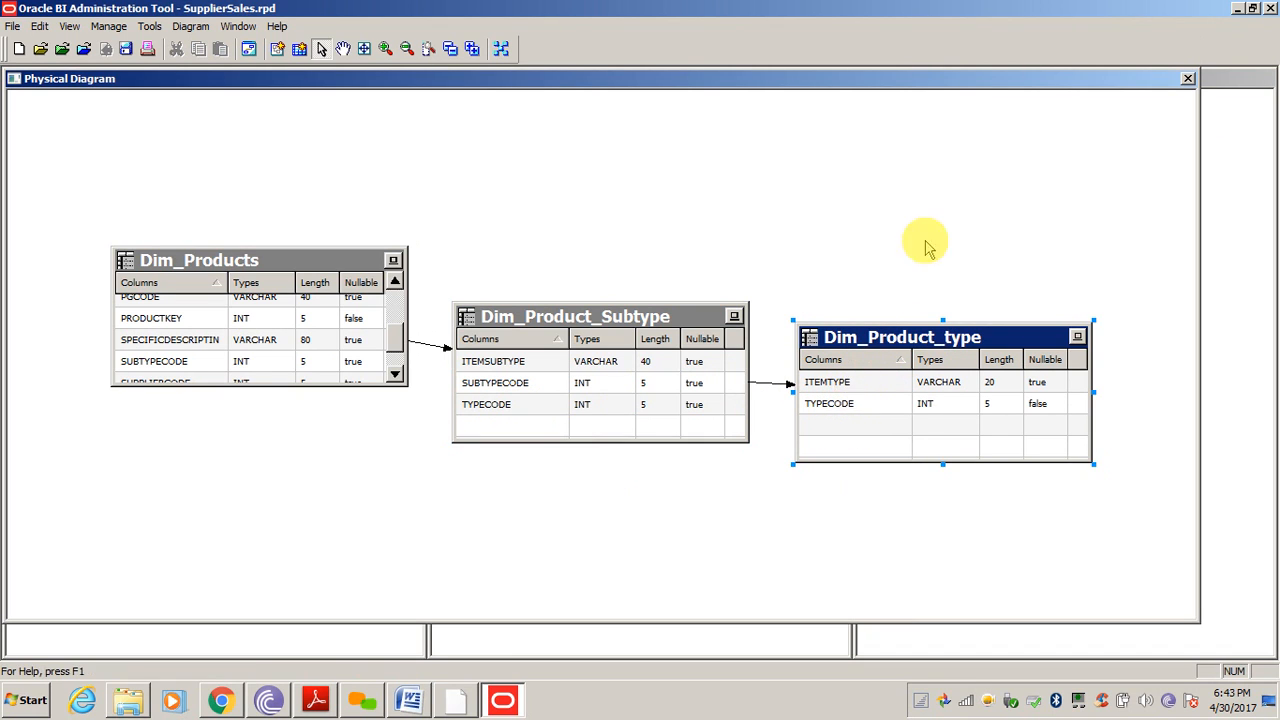
Close the diagram and expand Dim_Products physically beside the Dim - Products logical table
left_click(1188, 80)
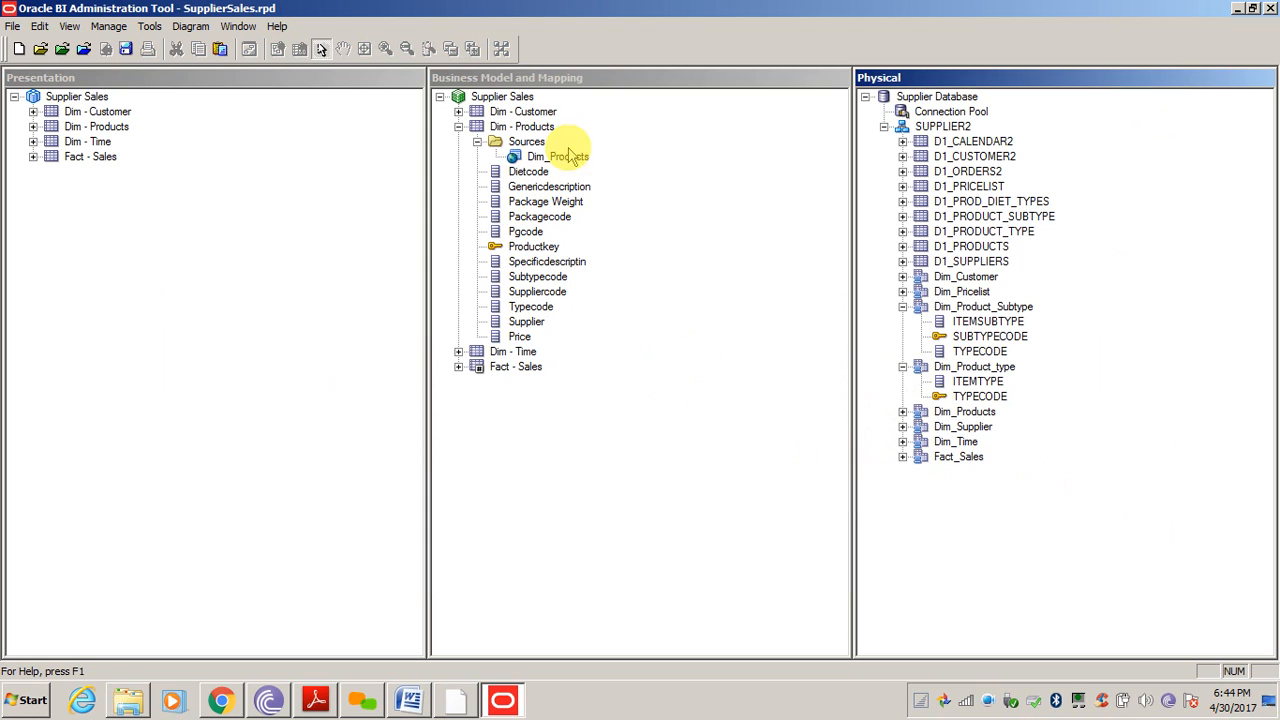
left_click(683, 518)
left_click(1057, 578)
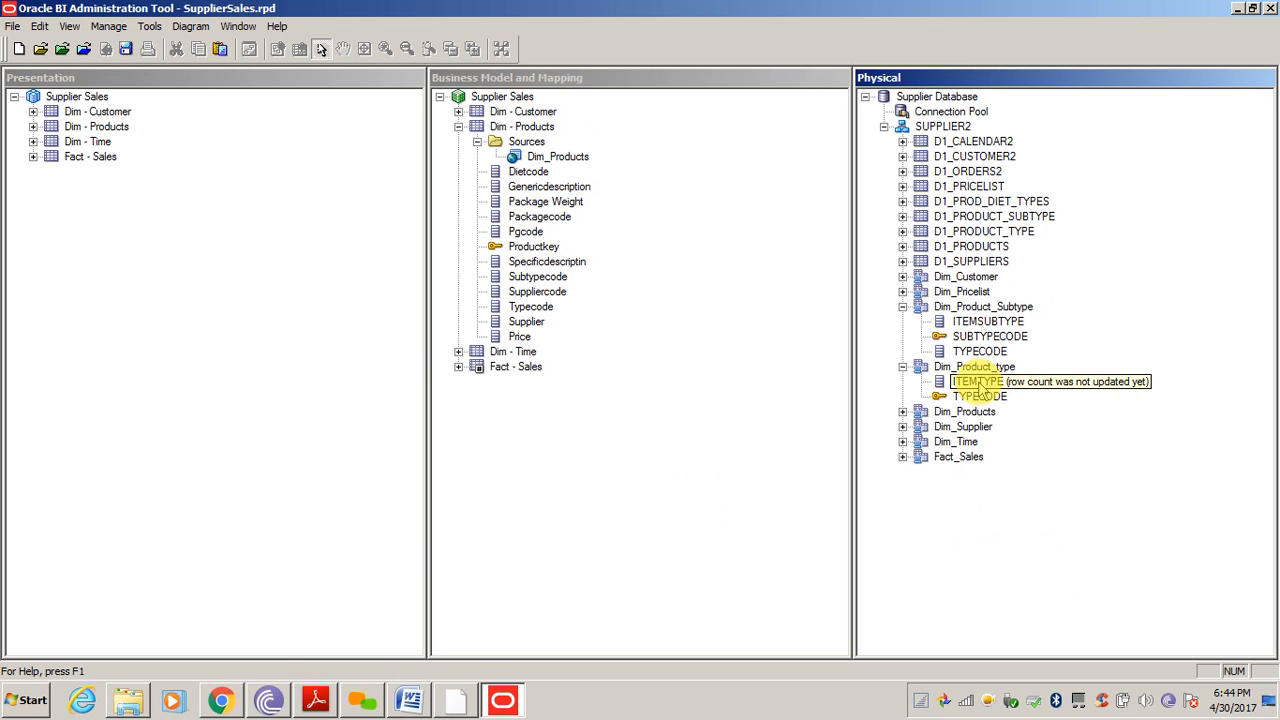
left_click_drag(980, 390, 554, 155)
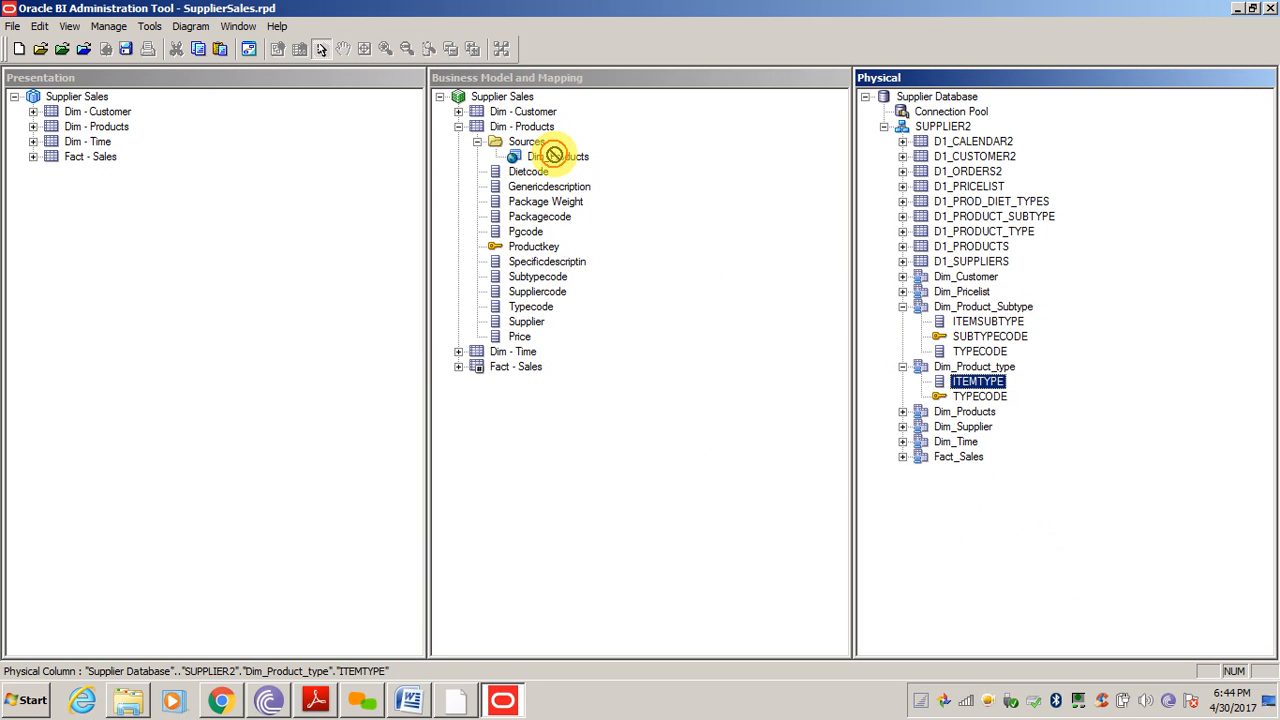
left_click(978, 578)
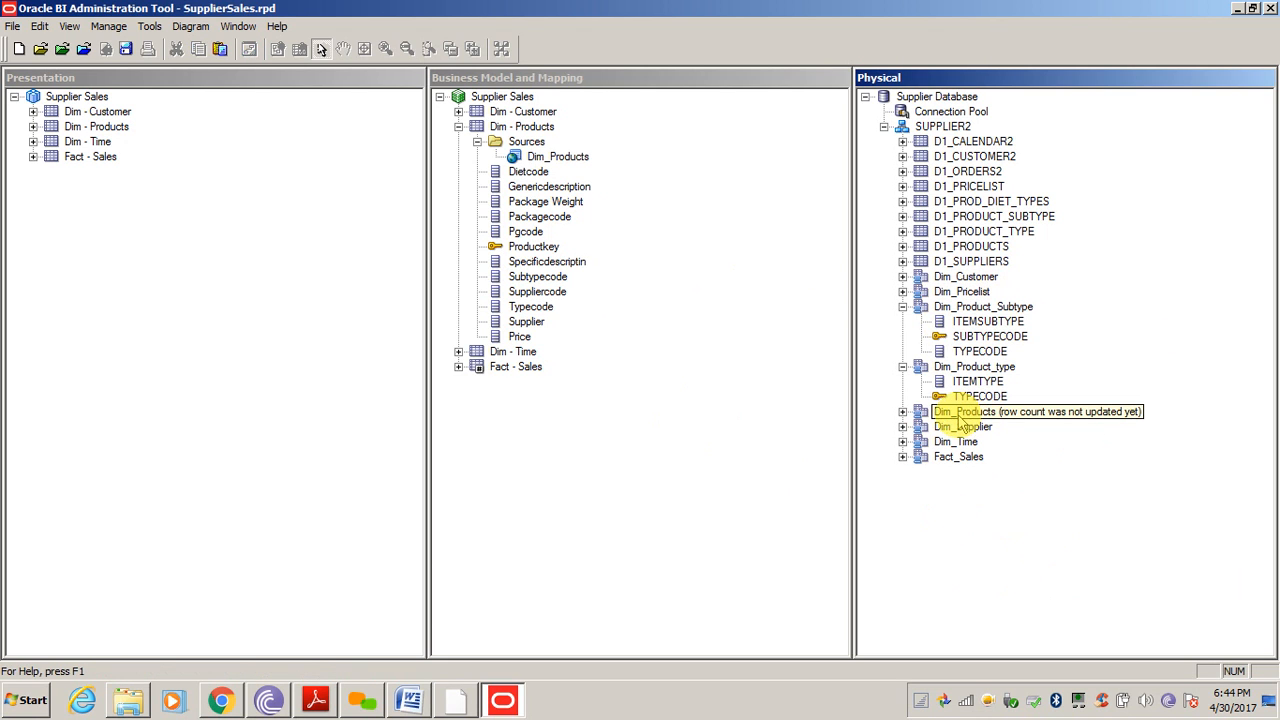
left_click(921, 414)
left_click(904, 412)
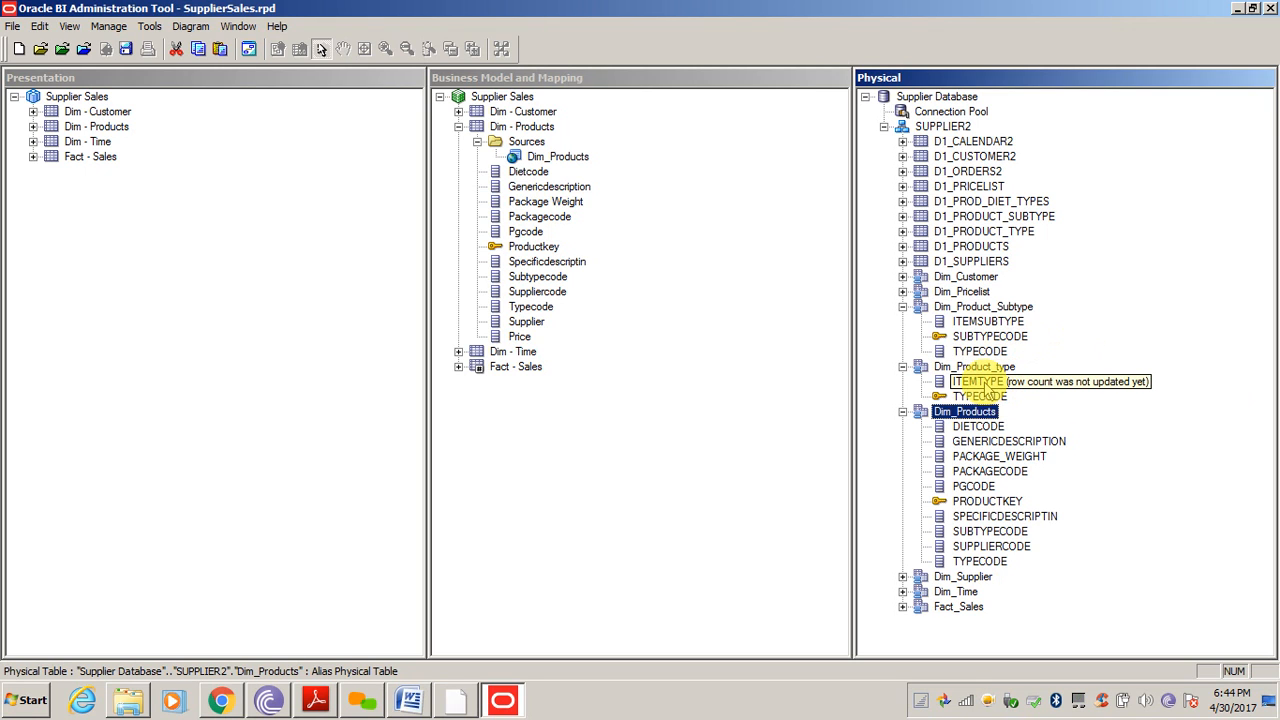
left_click_drag(975, 385, 552, 155)
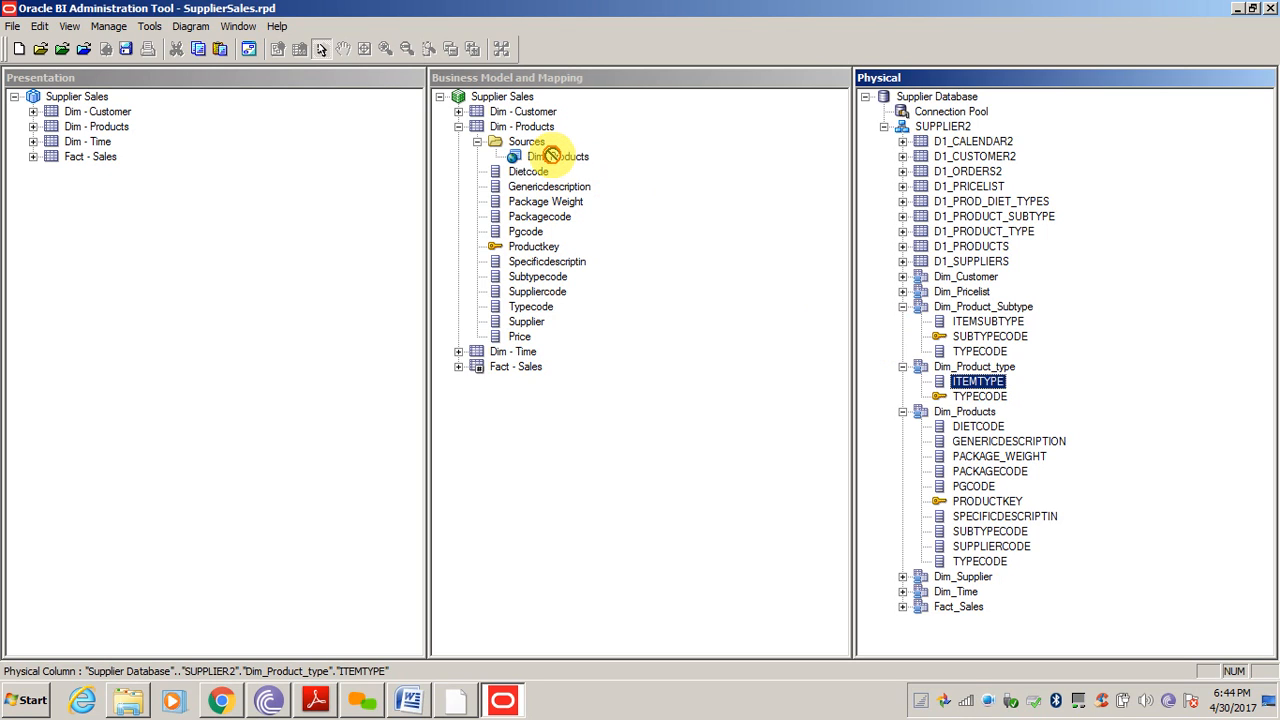
Drag Dim_Product_type's ITEMTYPE into Dim - Products, adding a new logical column and source
left_click_drag(552, 155, 1019, 380)
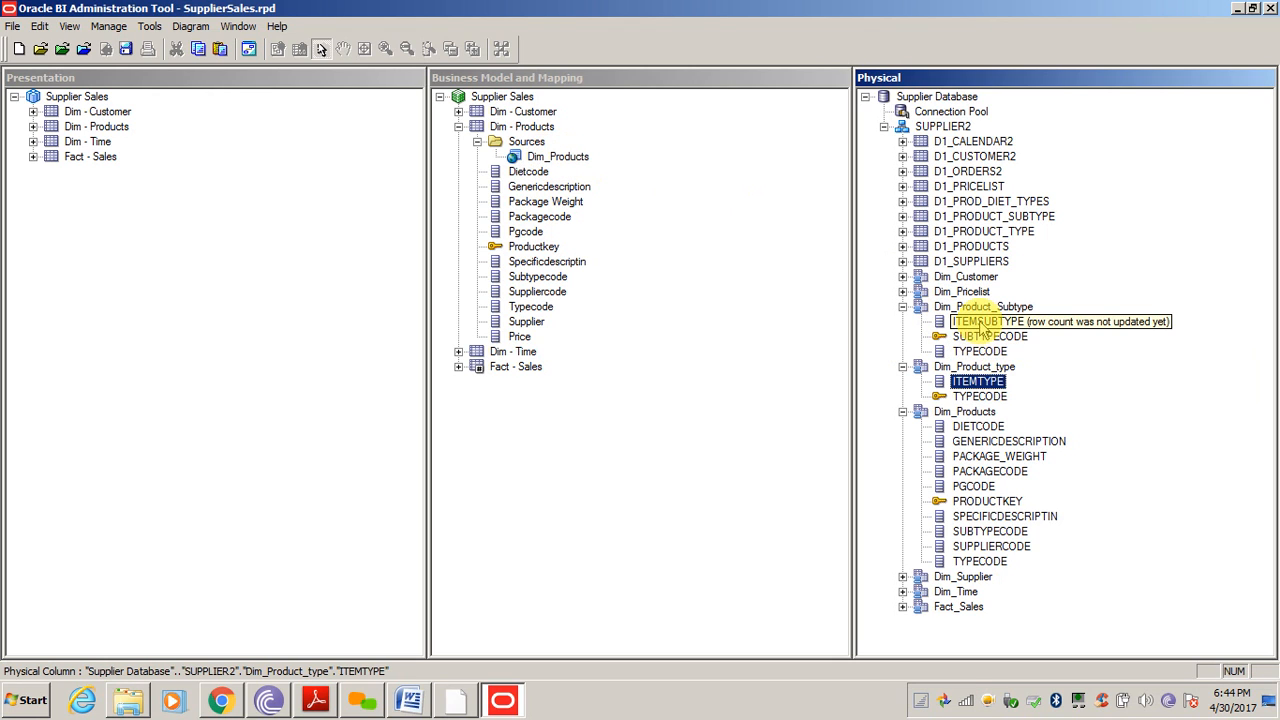
left_click_drag(985, 322, 557, 170)
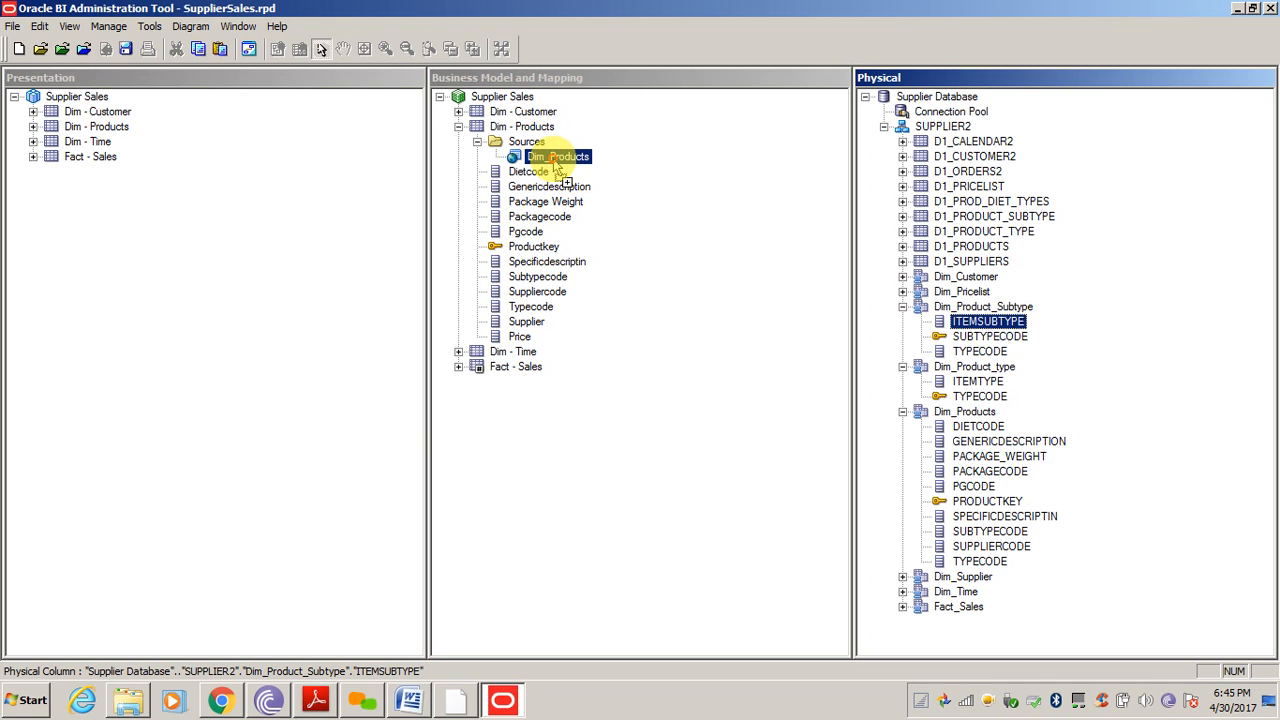
left_click_drag(553, 160, 999, 264)
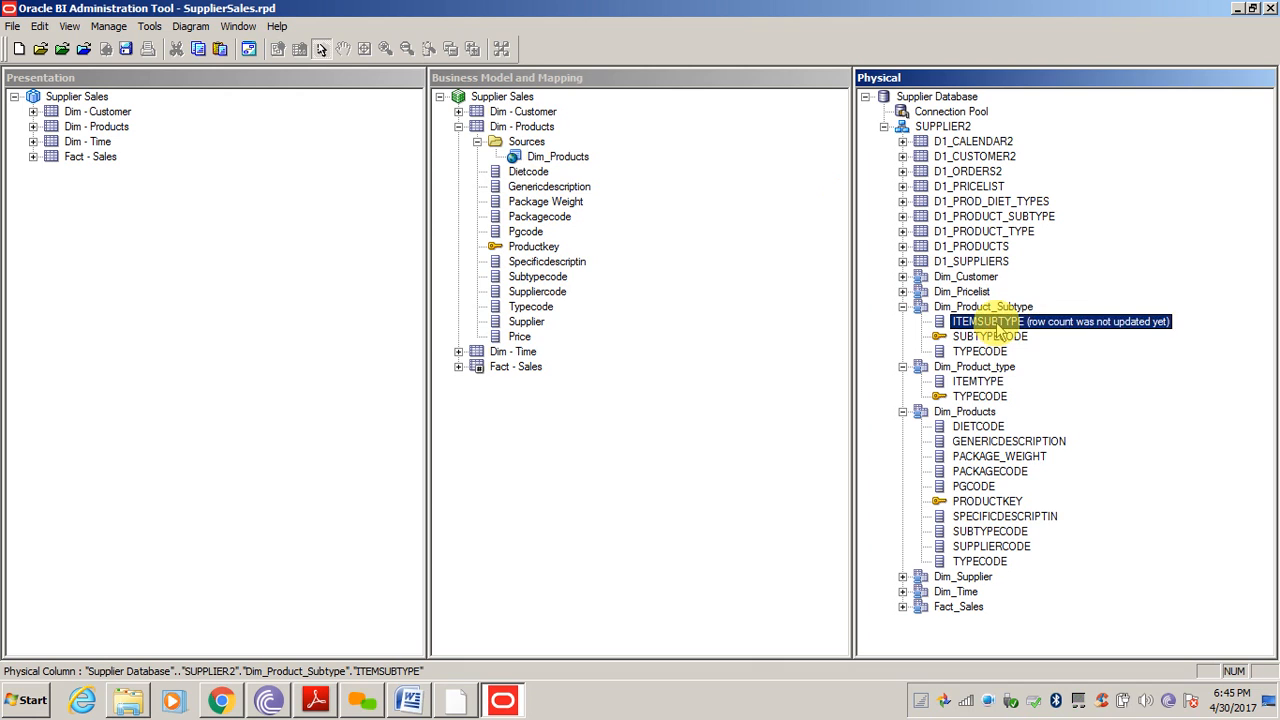
left_click_drag(978, 381, 516, 149)
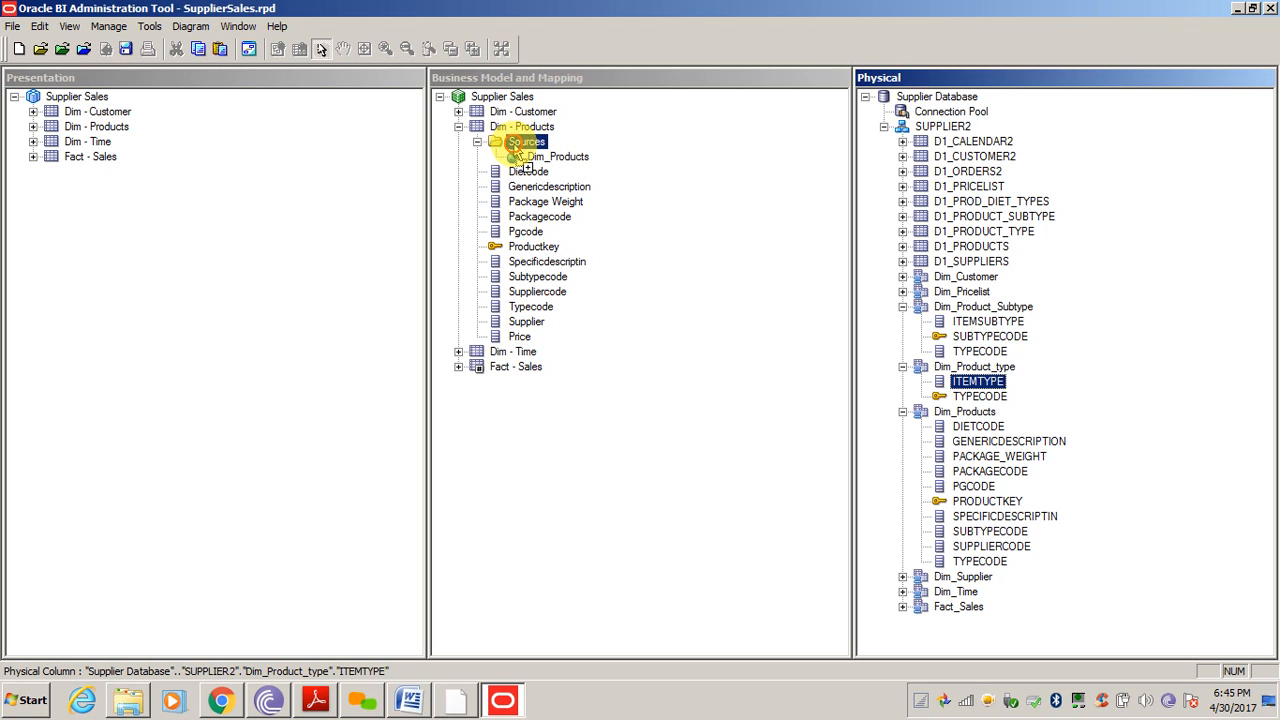
mouse_move(517, 147)
left_mouse_down()
mouse_move(528, 144)
mouse_move(520, 130)
mouse_move(532, 149)
left_mouse_up()
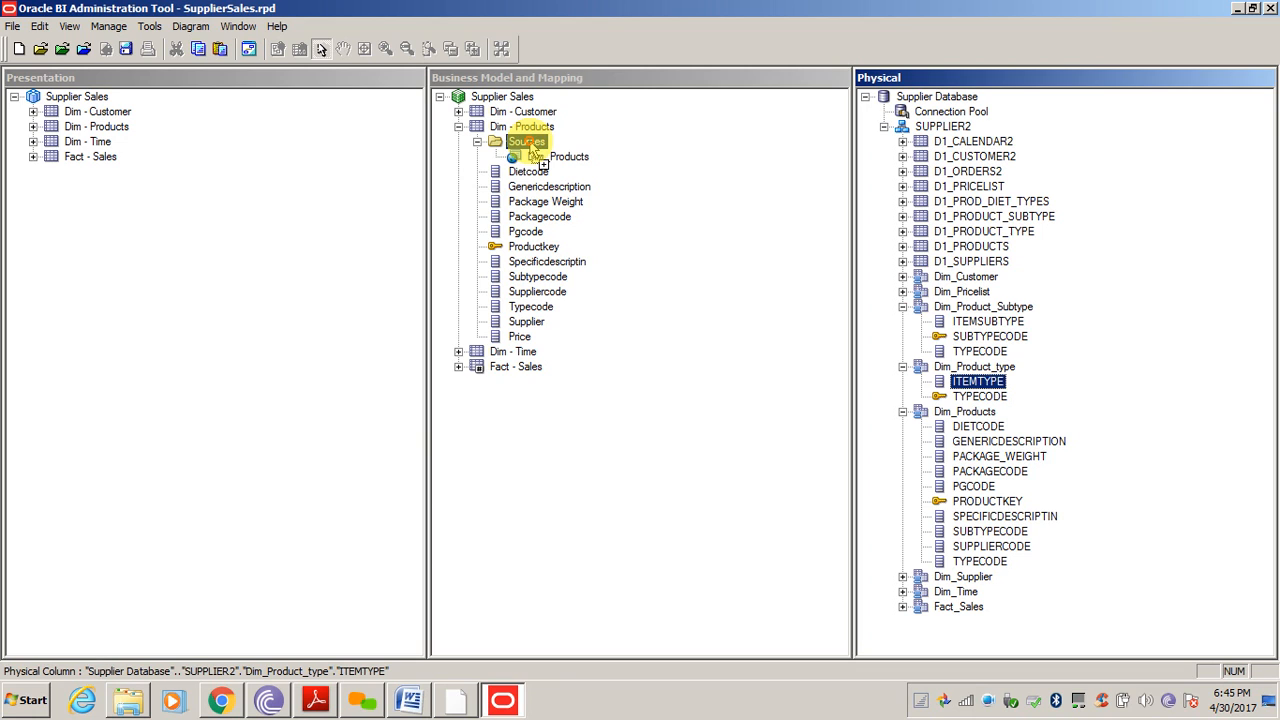
left_click_drag(527, 143, 530, 146)
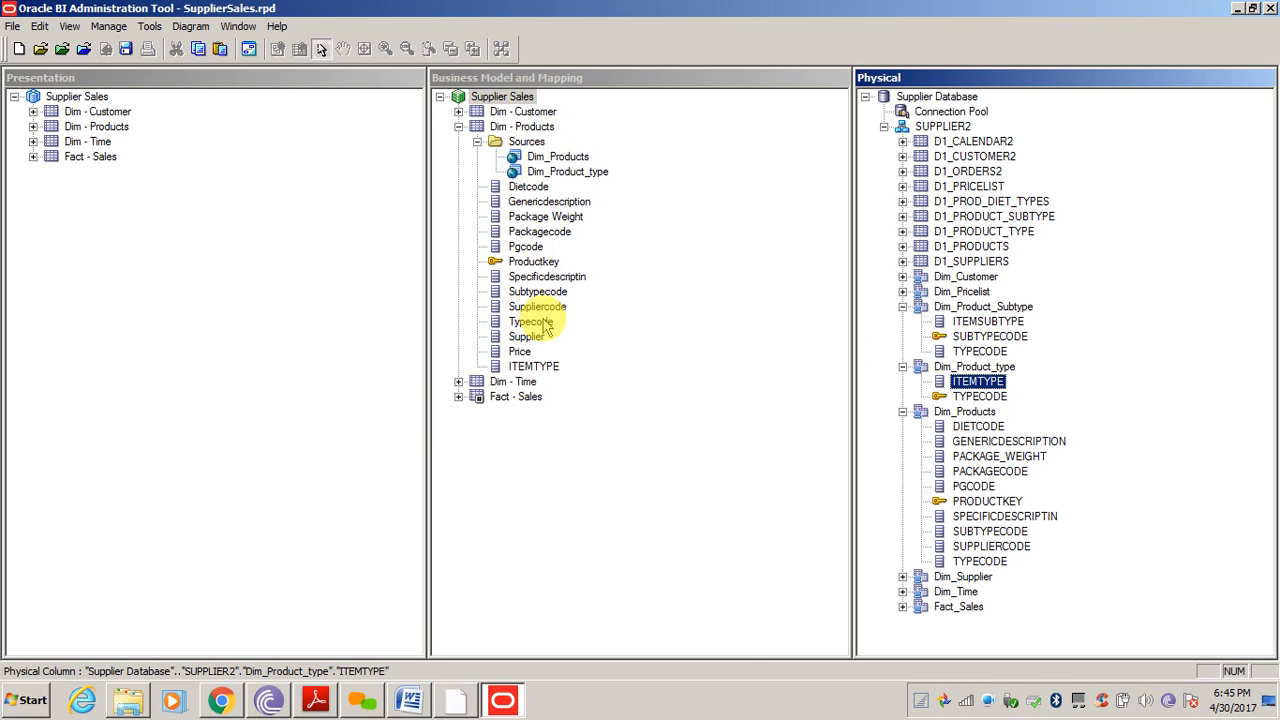
left_click(568, 172)
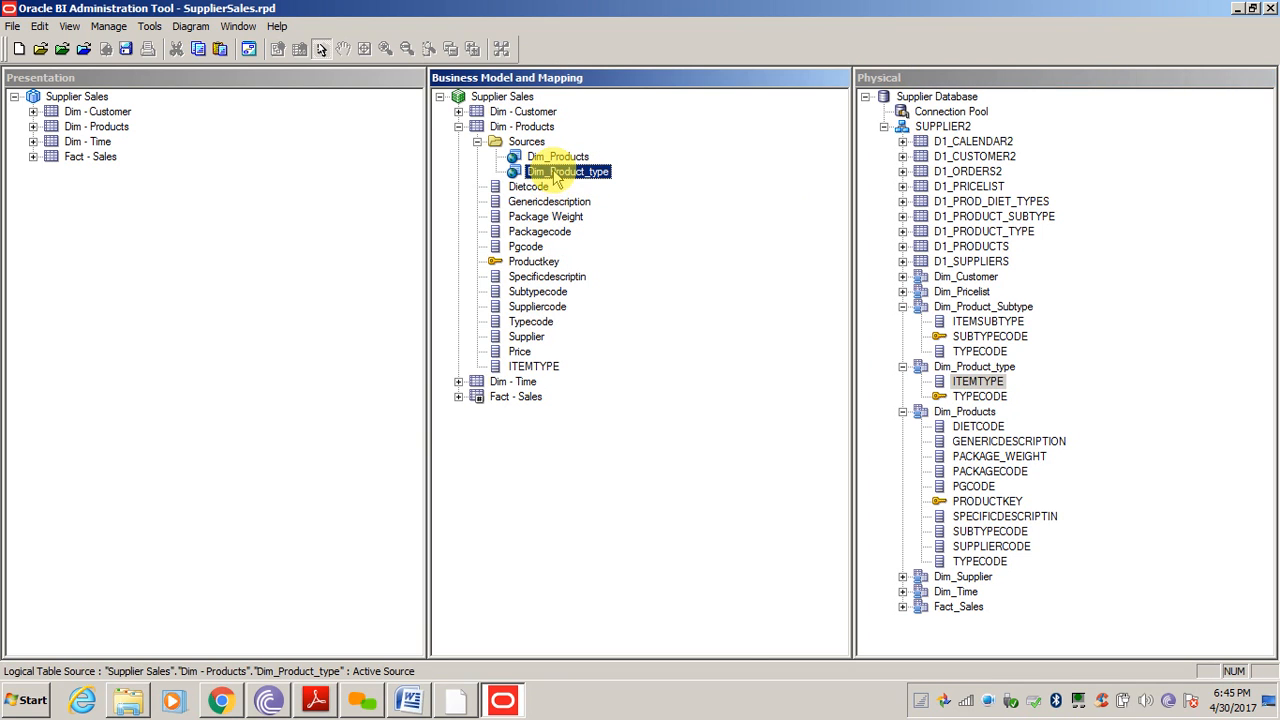
left_click(538, 368)
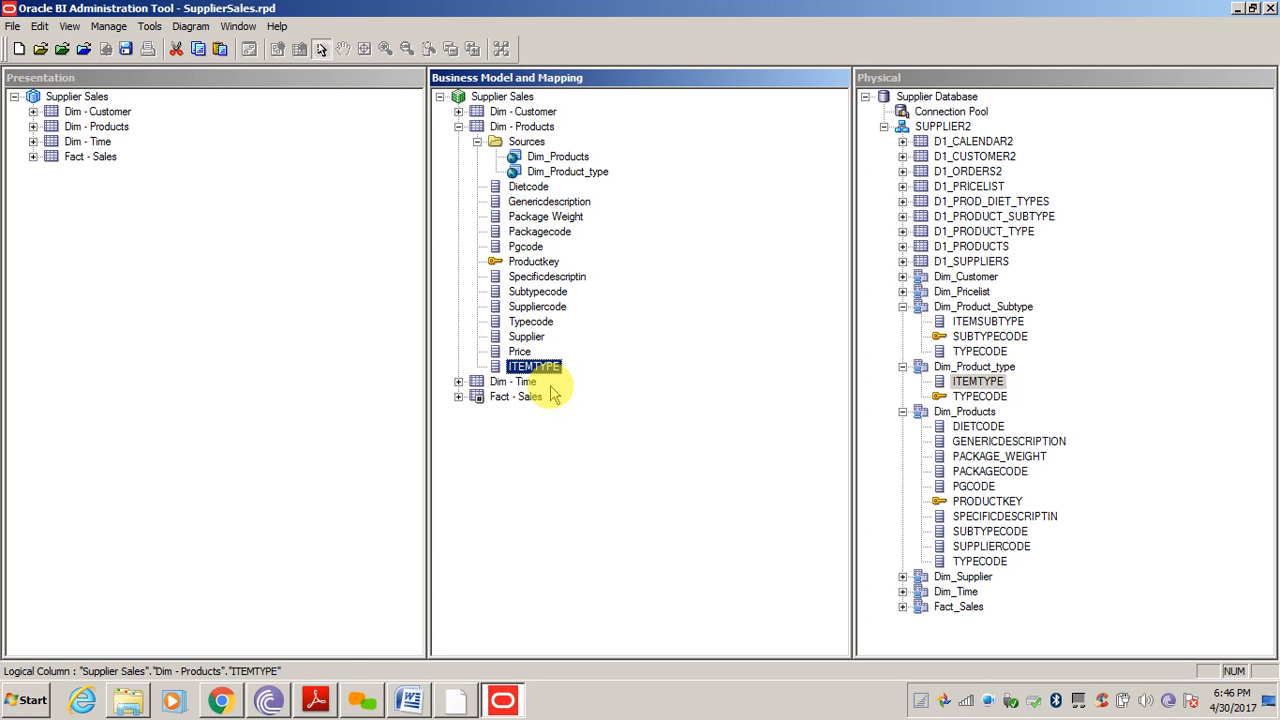
left_click(579, 479)
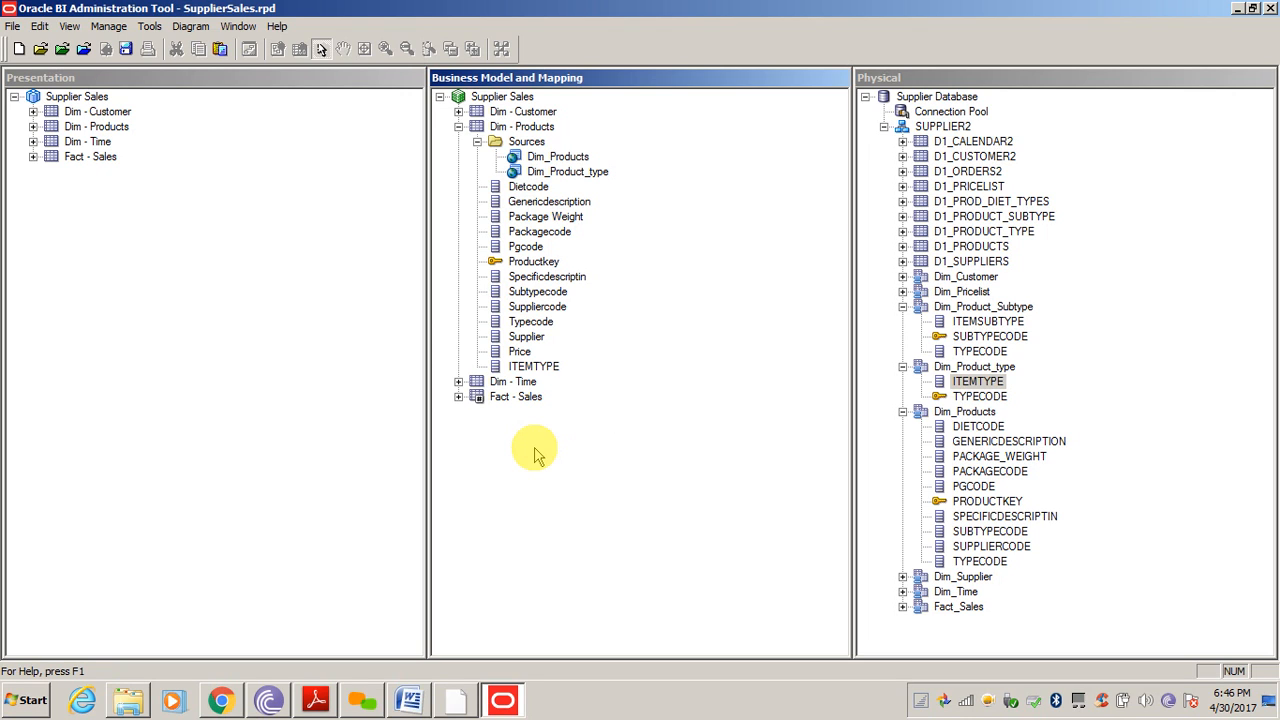
Expand Fact - Sales and inspect the Dim_Products, Dim_Product_Subtype and Dim_Product_type physical tables
left_click(458, 396)
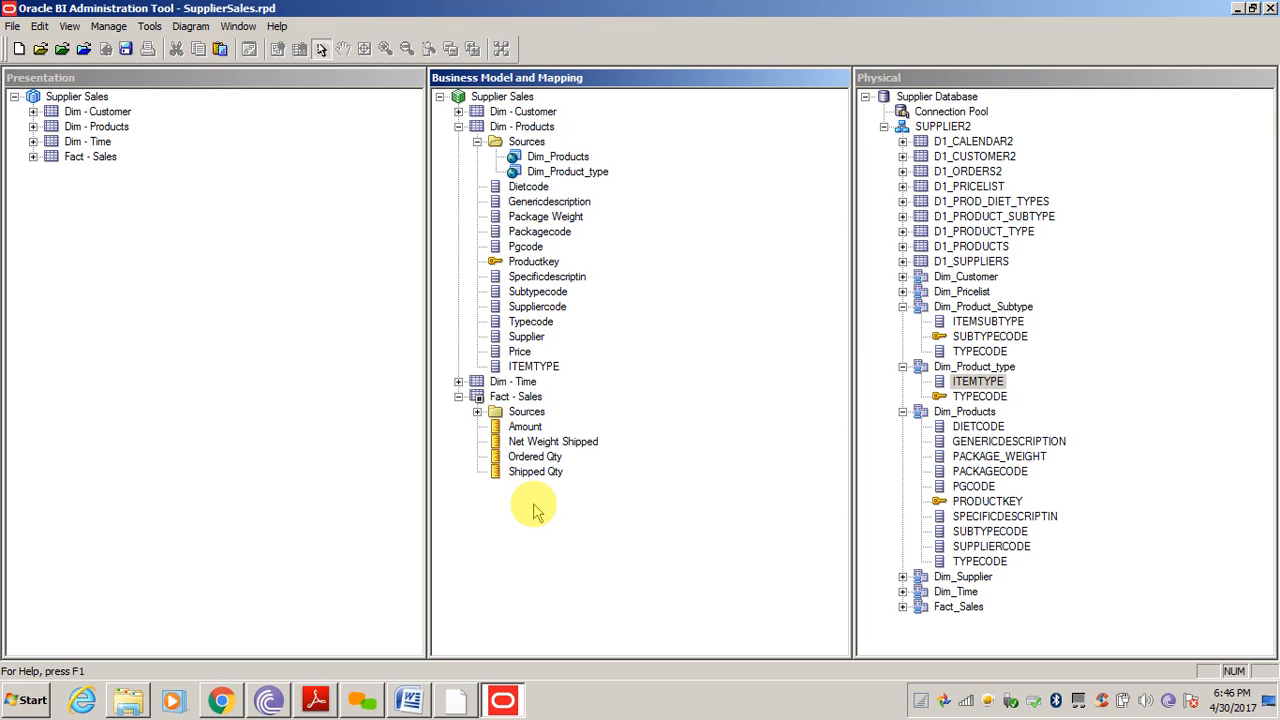
left_click(968, 418)
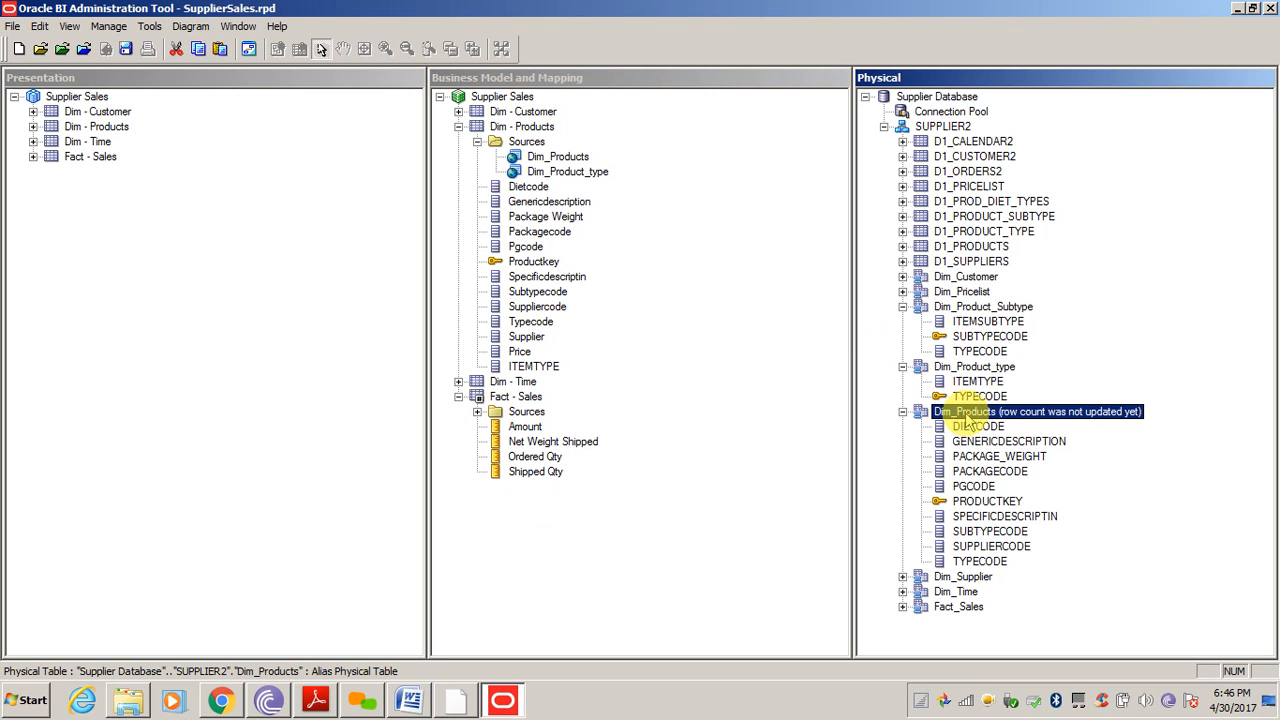
left_click(1000, 307)
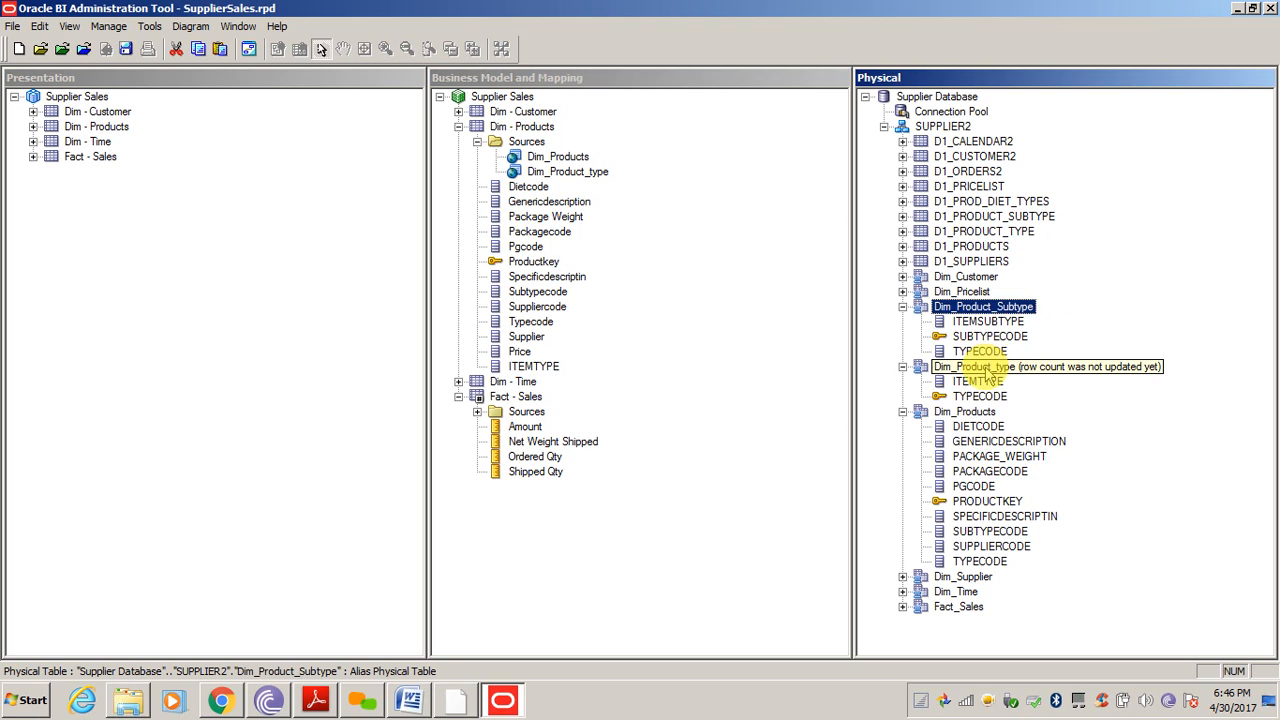
left_click(972, 367)
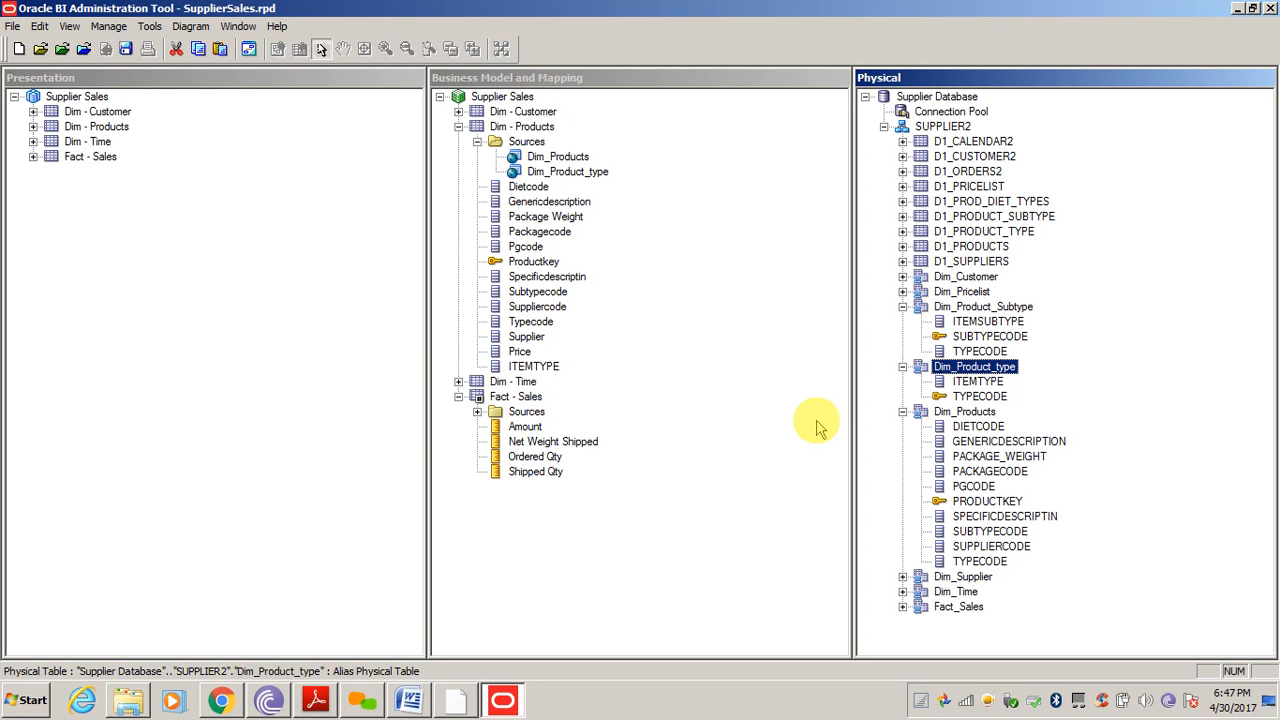
Rename the ITEMTYPE logical column to Product Type
left_click(540, 366)
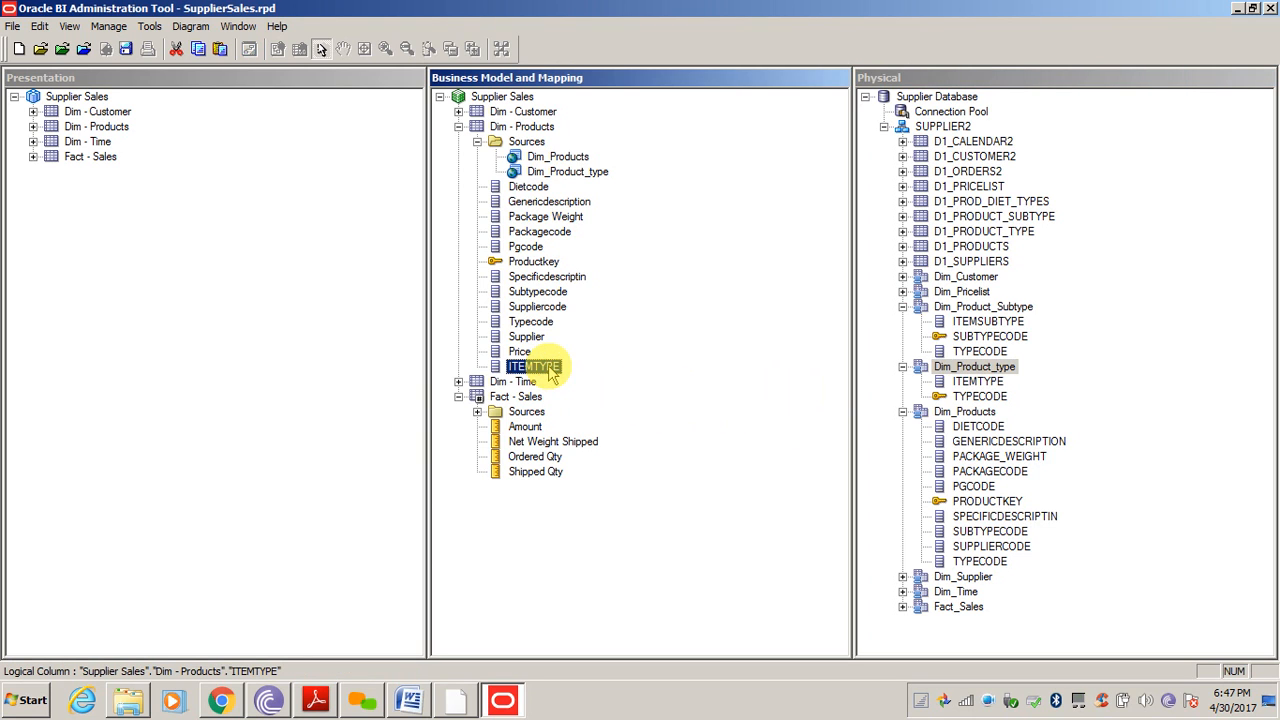
left_click(546, 366)
type("Produc")
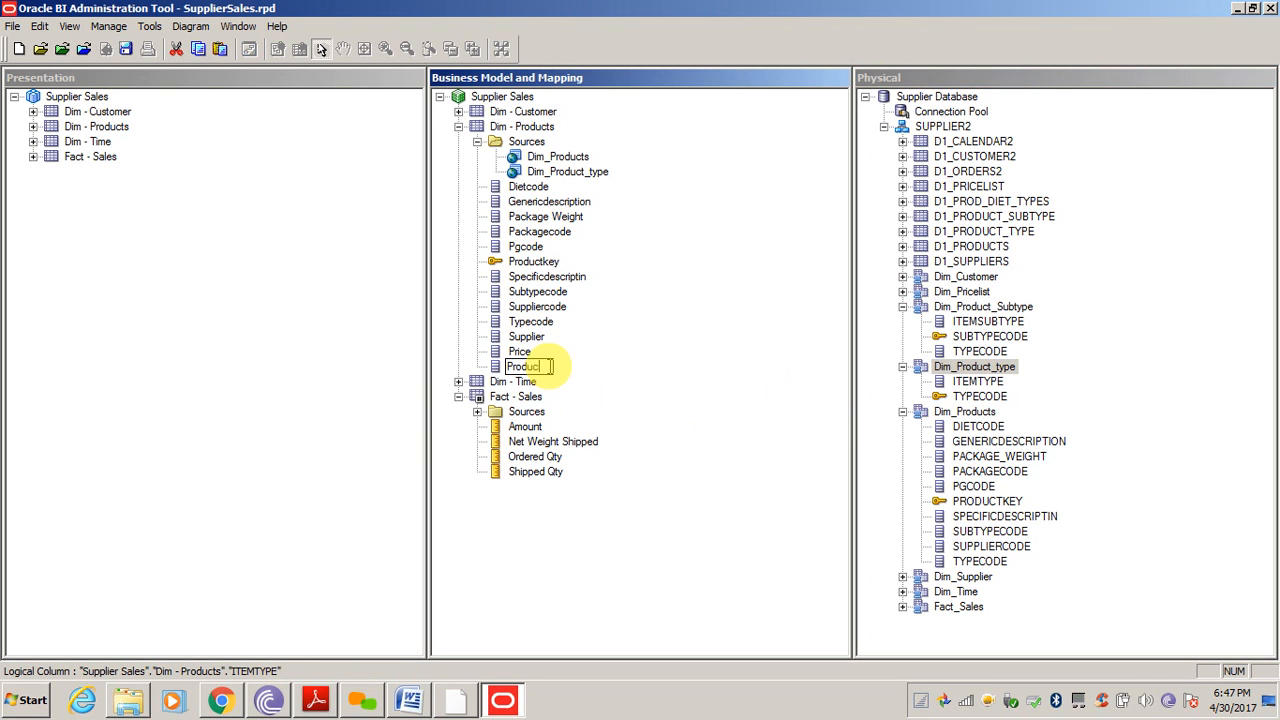
type("t Type")
key("Return")
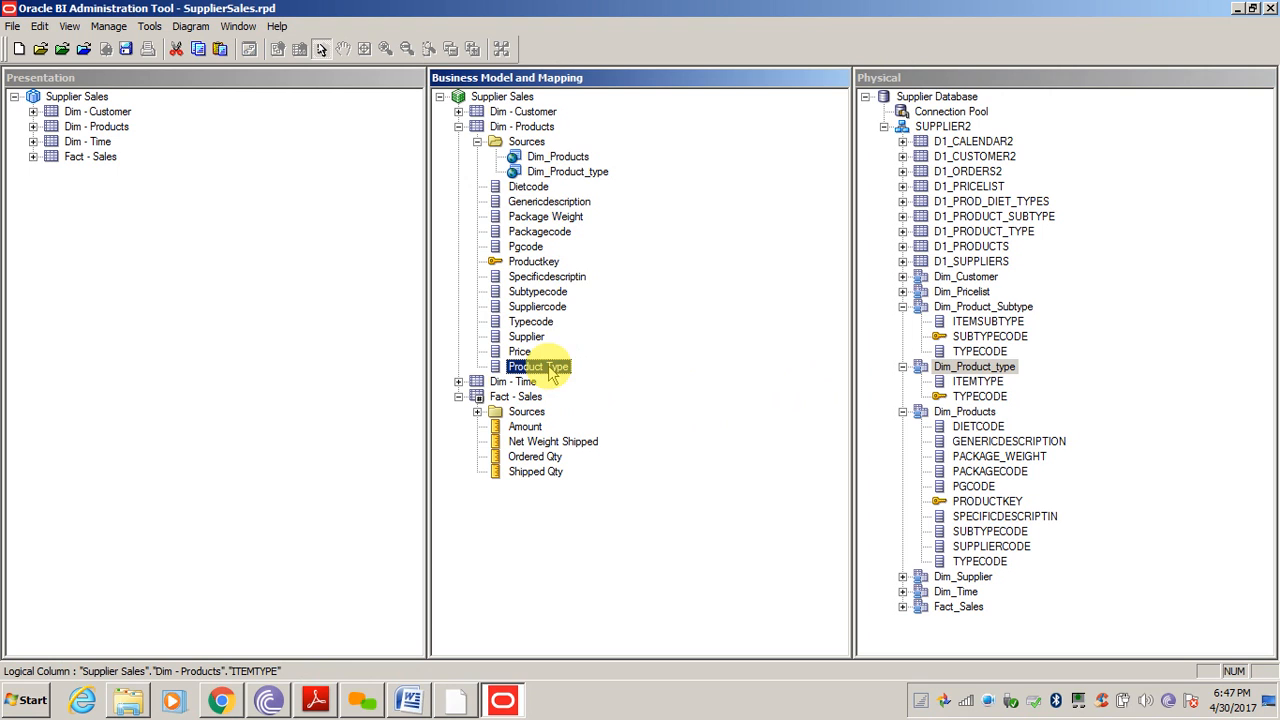
Review the column mappings of the Dim_Product_type and Dim_Products sources, closing each without changes
left_click(573, 174)
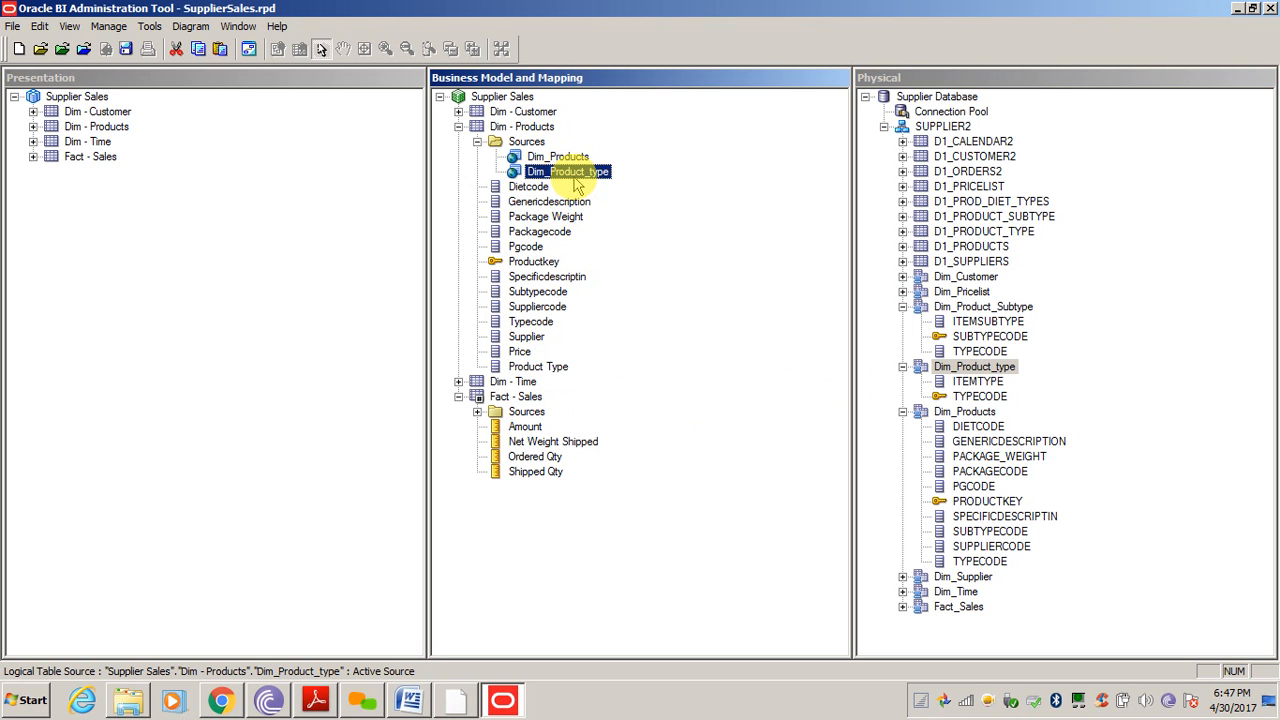
double_click(571, 178)
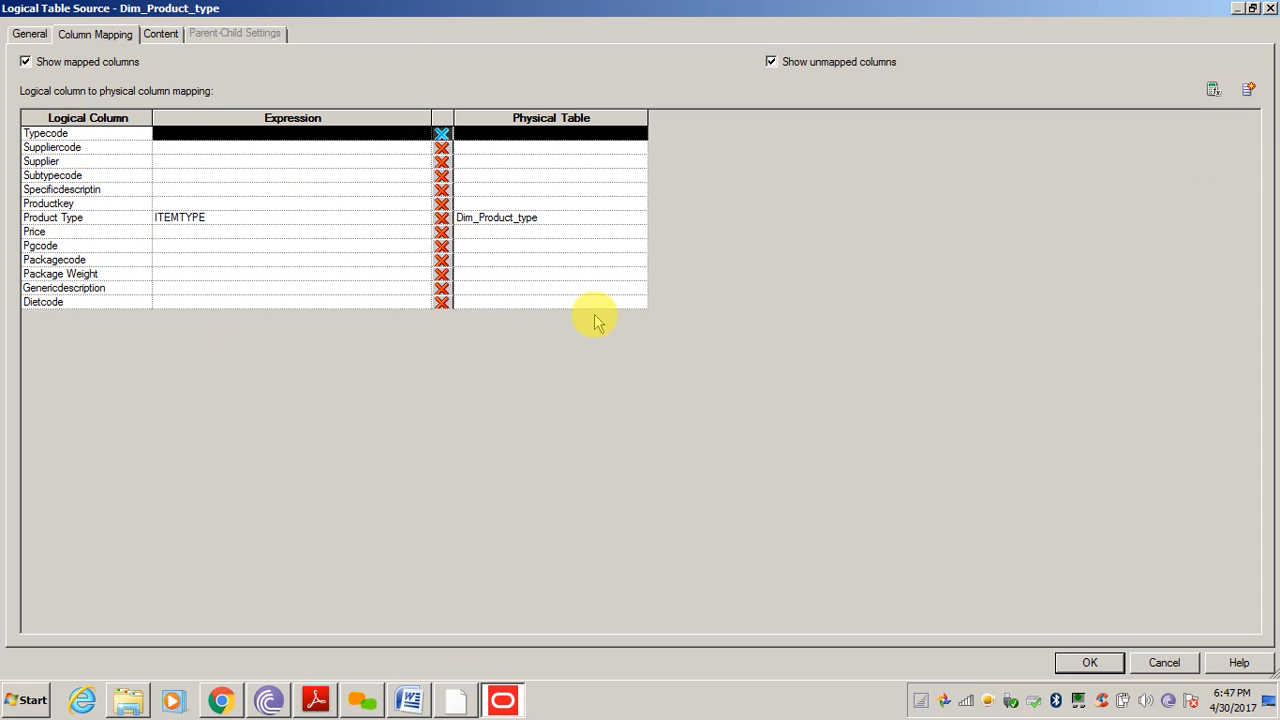
left_click(1165, 663)
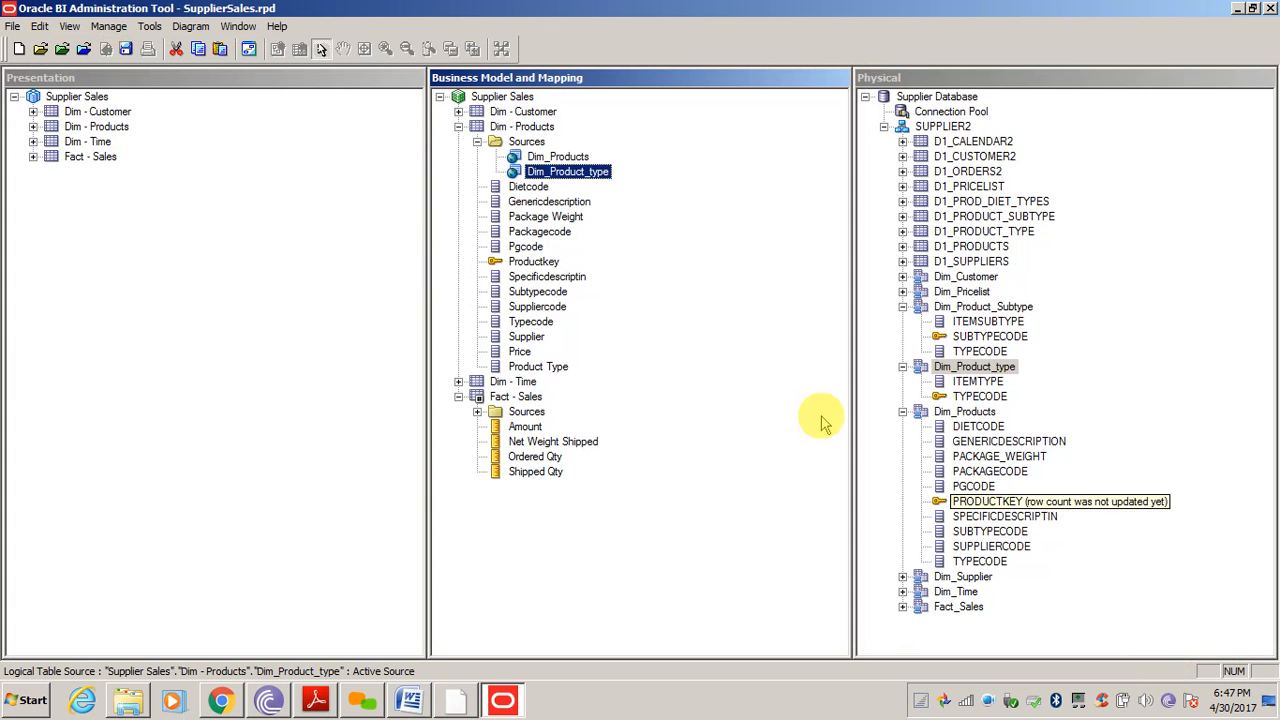
double_click(559, 157)
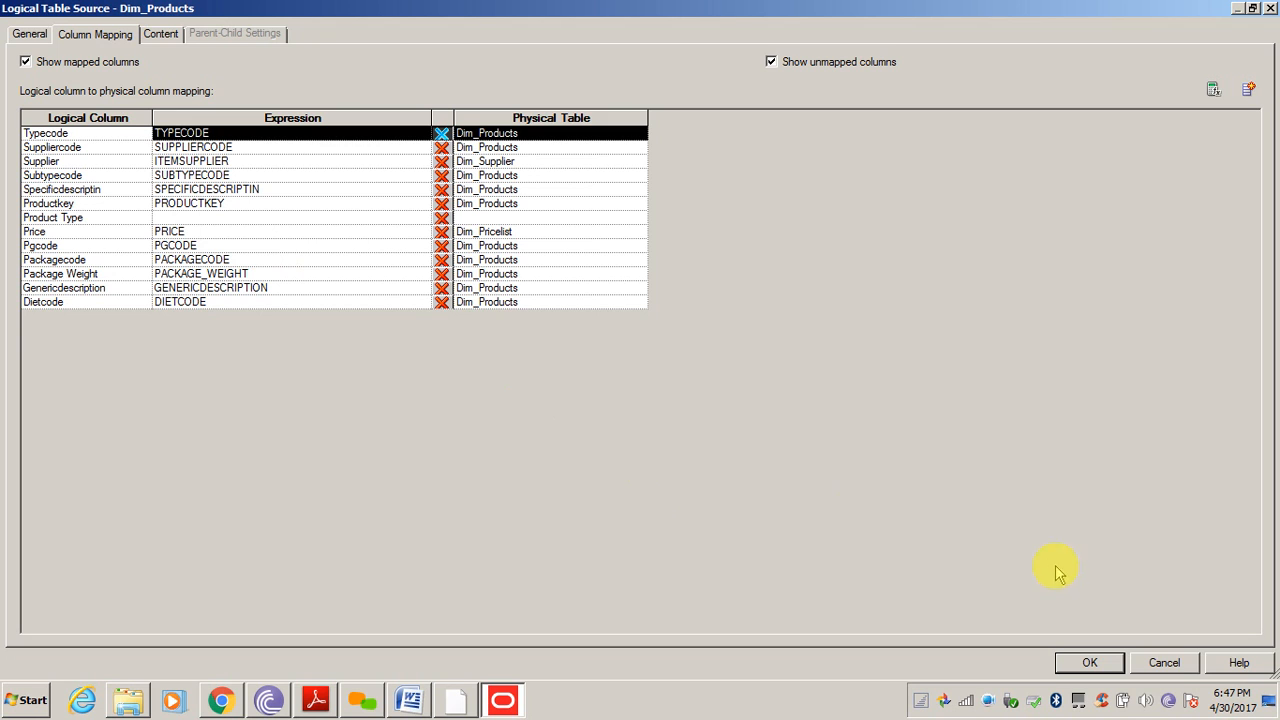
left_click(1165, 663)
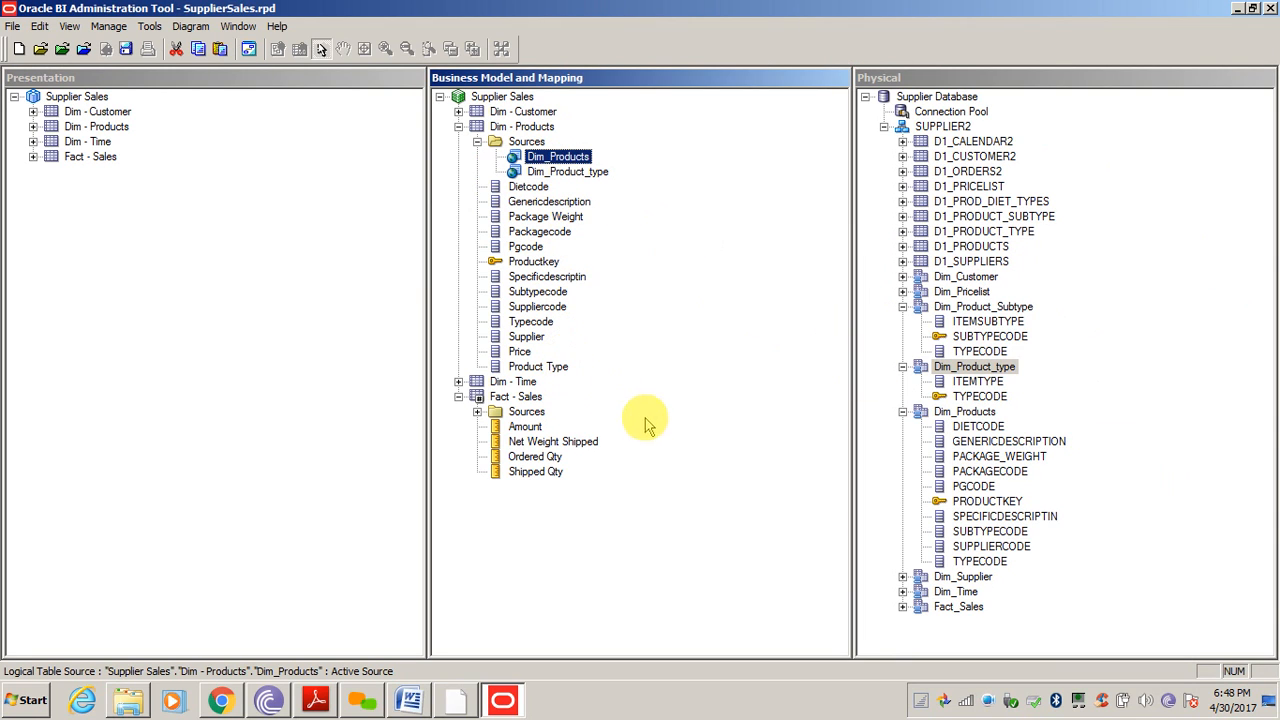
Delete the Dim_Product_type source from Dim - Products
left_click(636, 518)
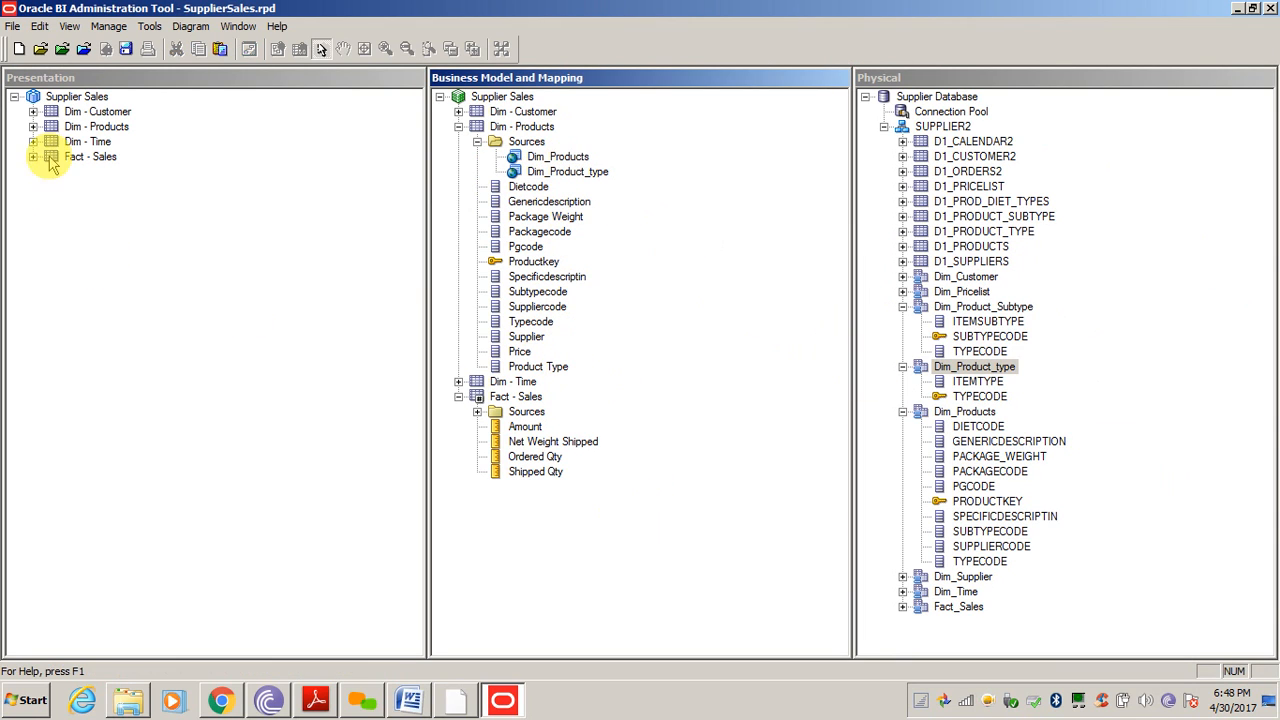
left_click(570, 172)
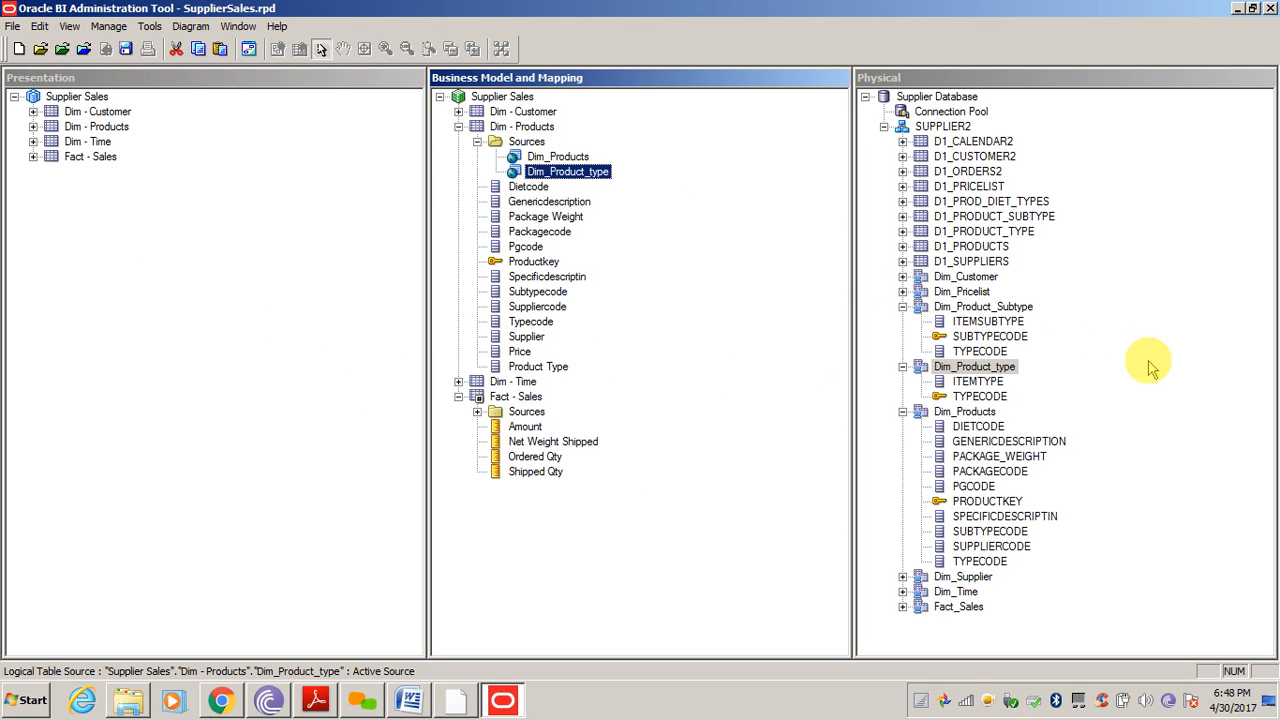
left_click(1120, 350)
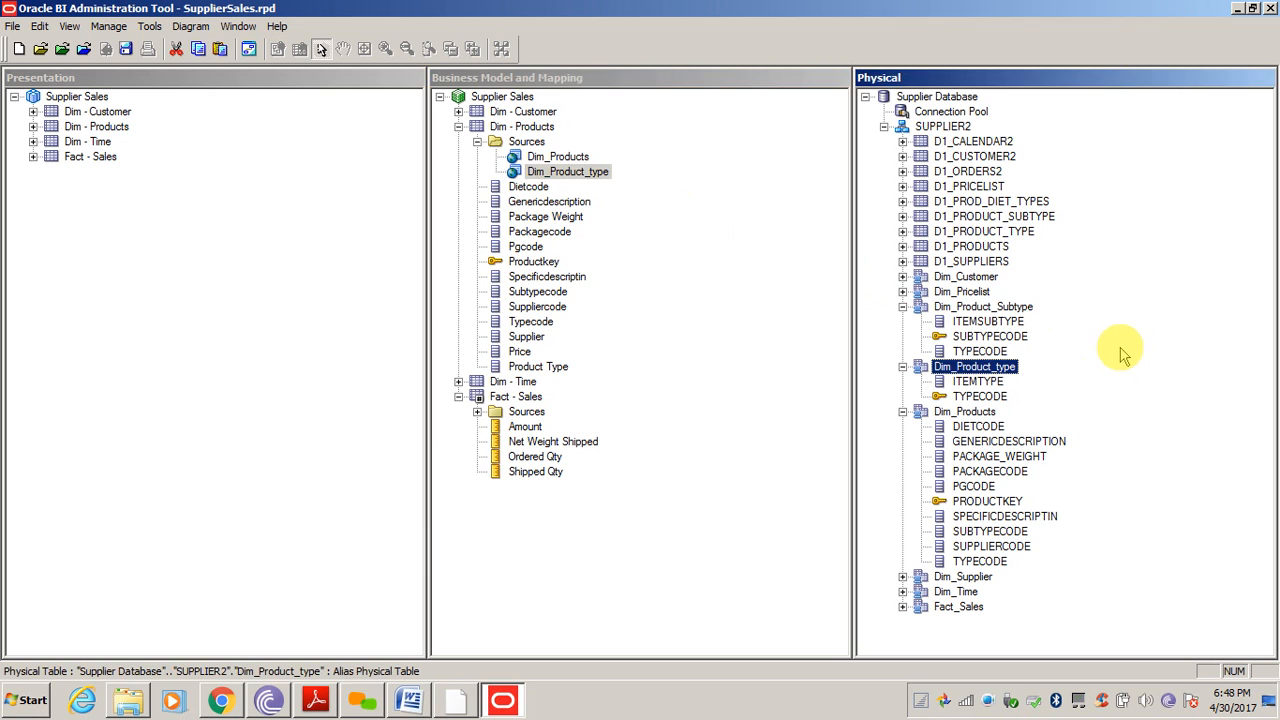
left_click(573, 175)
key("BackSpace")
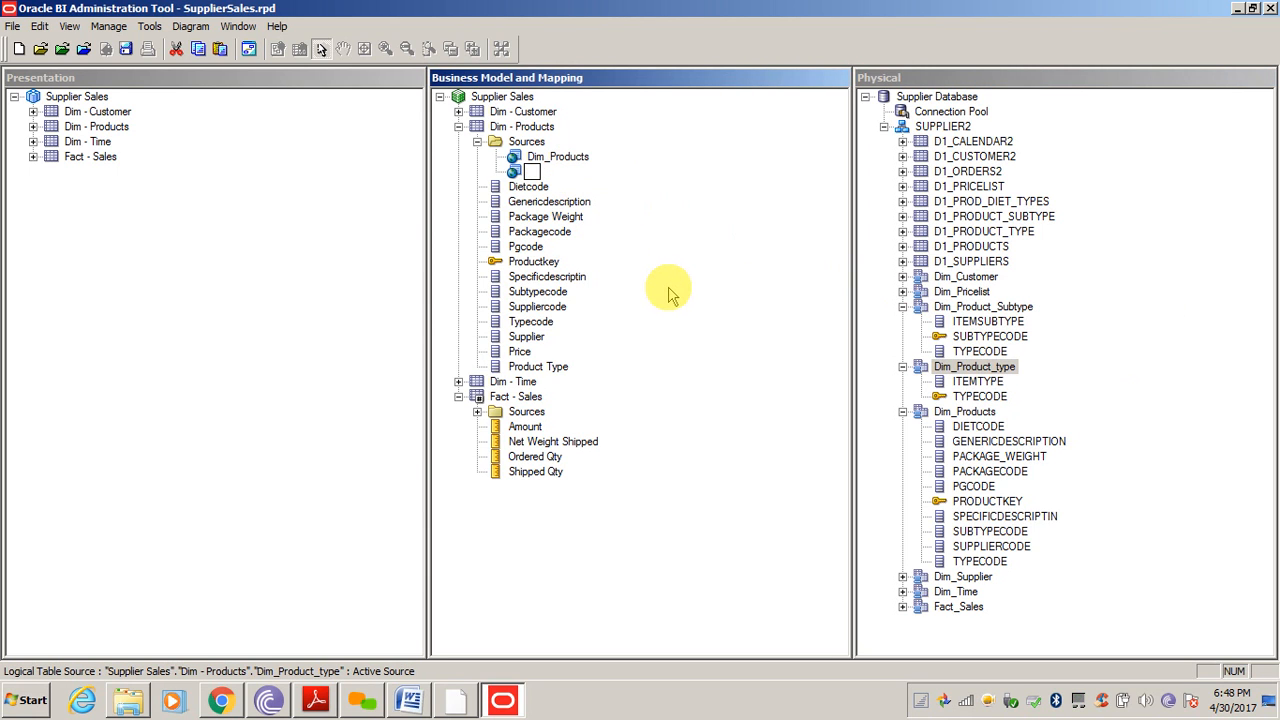
key("Return")
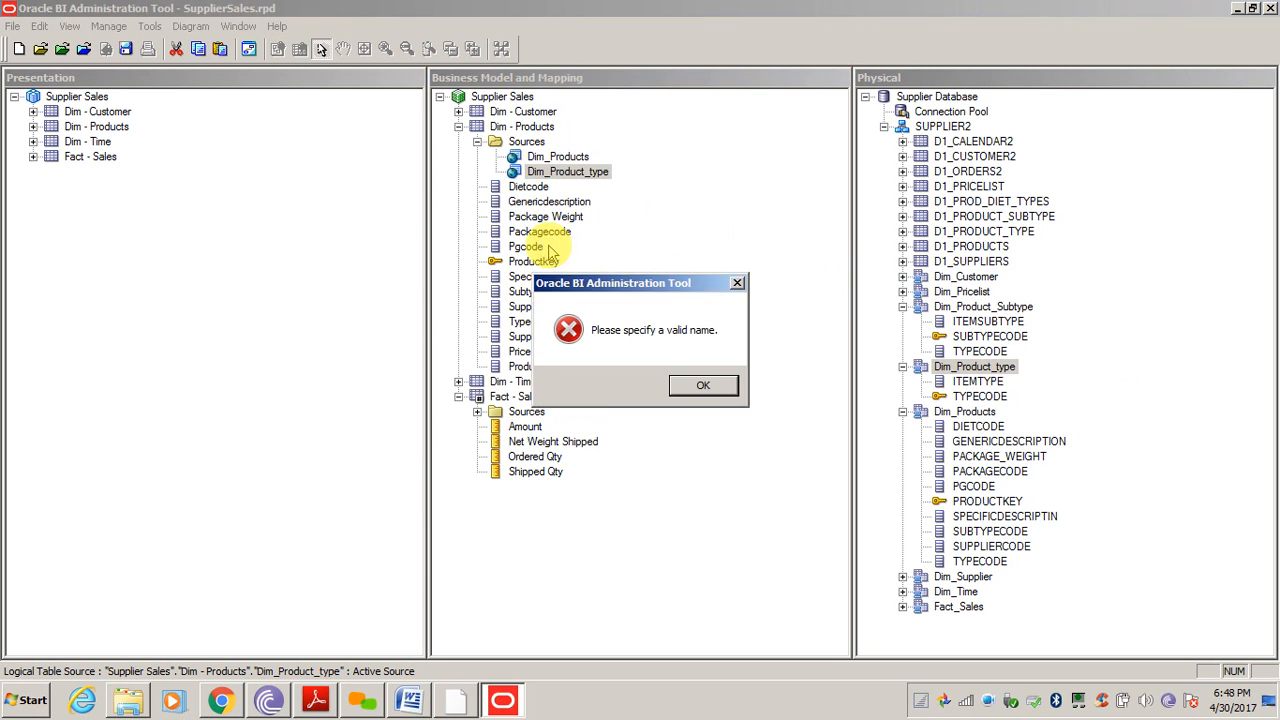
left_click(703, 387)
key("Delete")
key("Return")
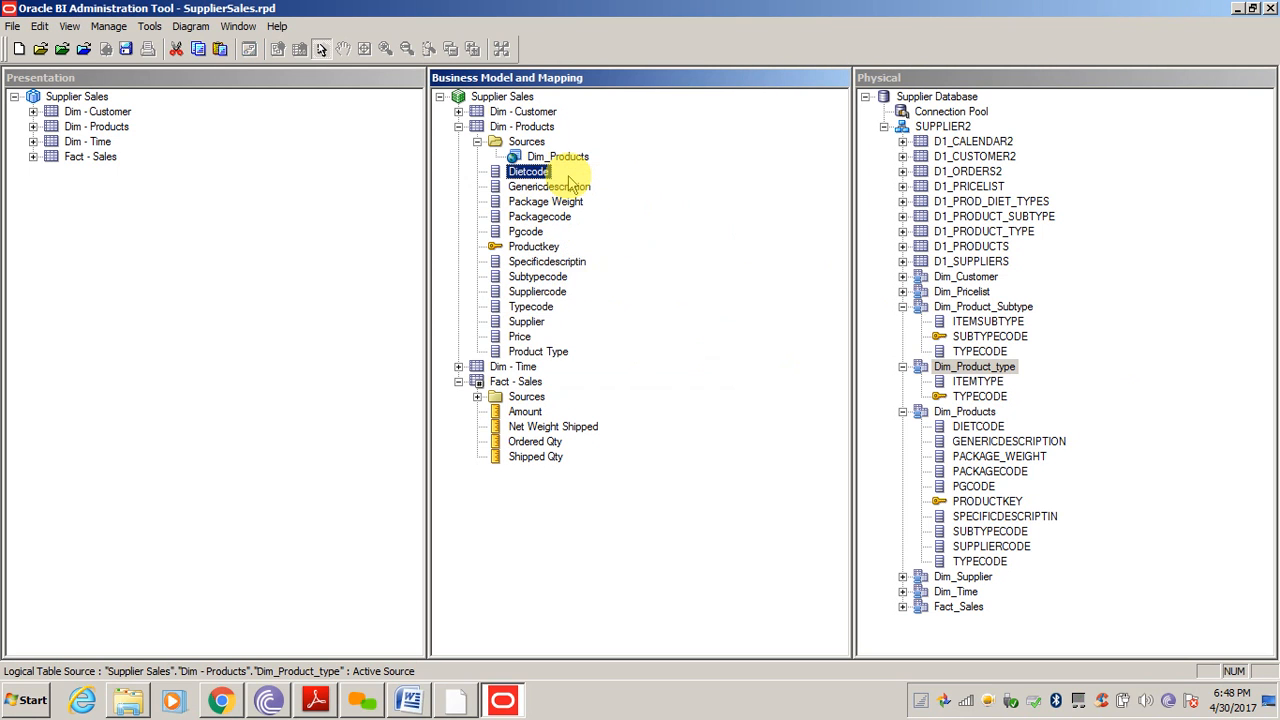
Delete the Product Type logical column from Dim - Products
left_click(530, 352)
key("Delete")
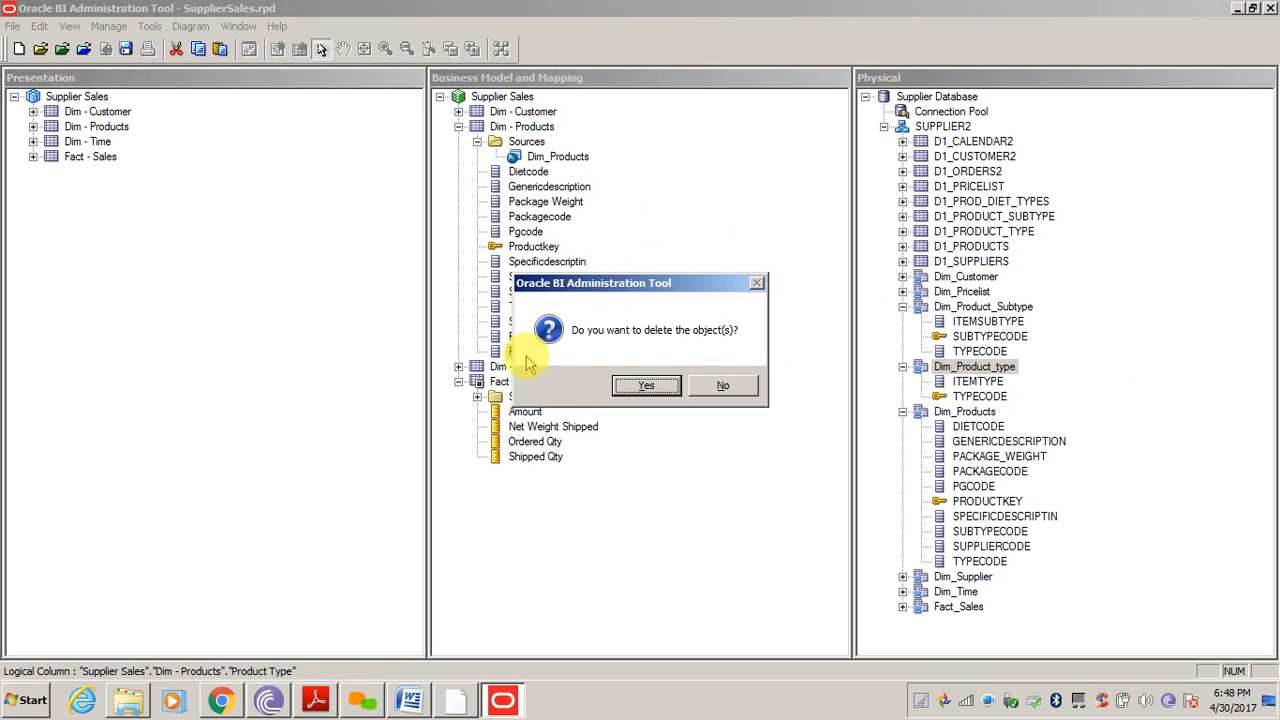
key("Return")
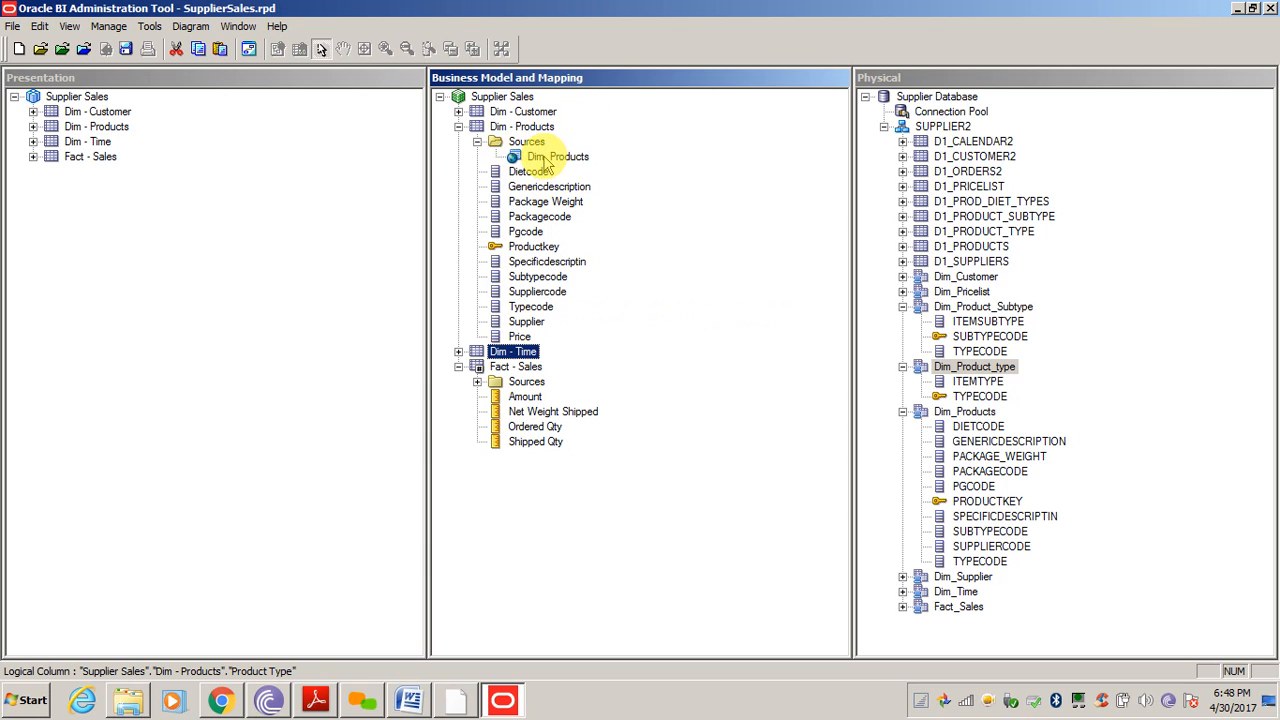
left_click(540, 190)
Drag ITEMSUBTYPE and ITEMTYPE from Dim_Product_type into the Dim_Products source
left_click(975, 365)
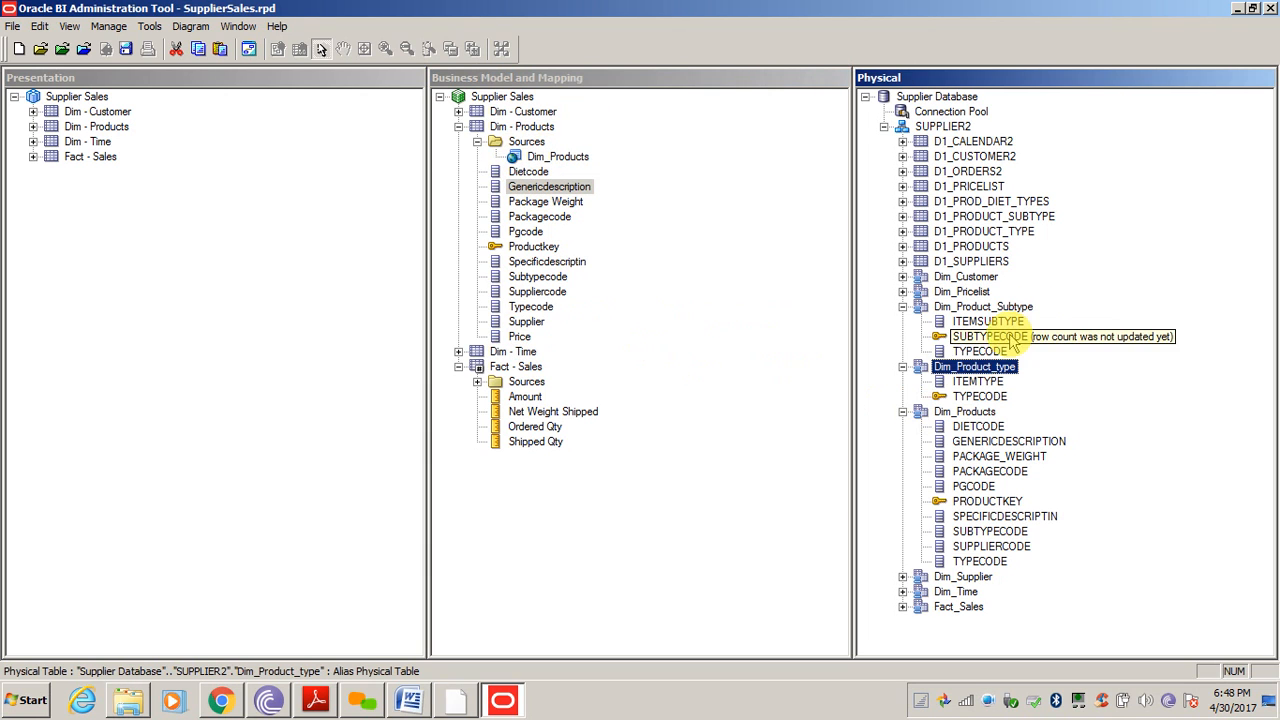
left_click_drag(987, 321, 558, 163)
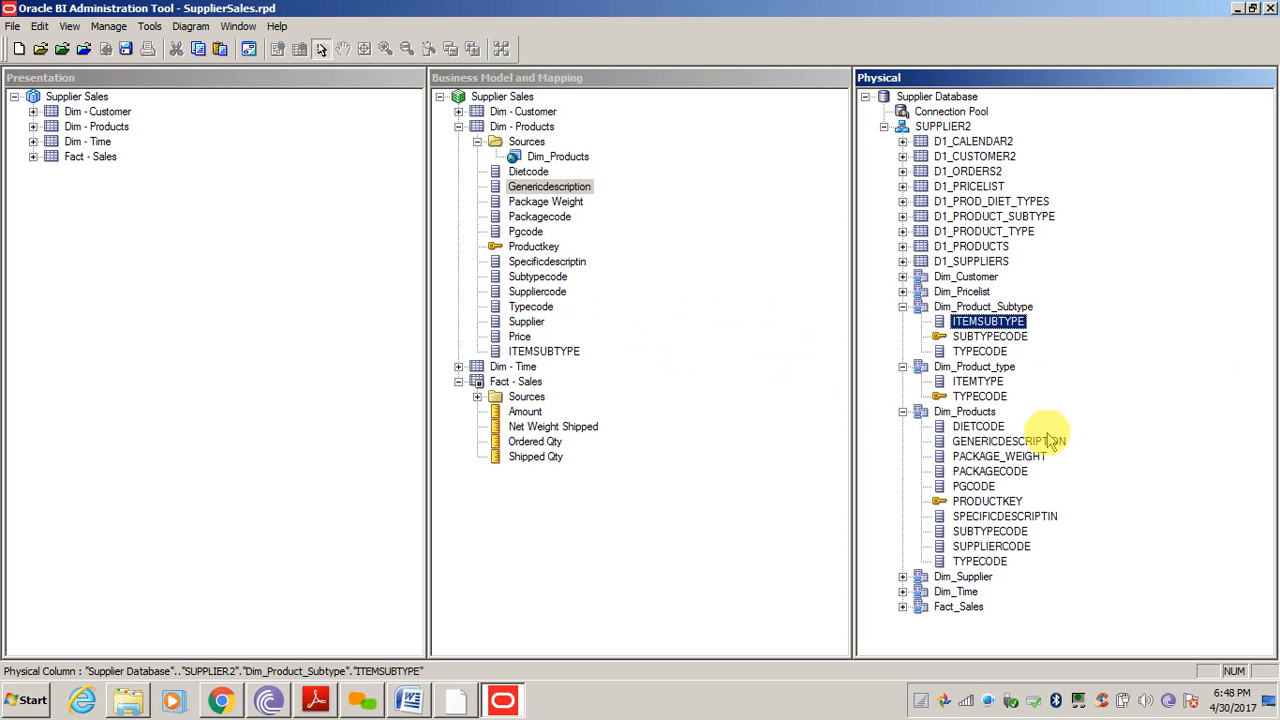
left_click_drag(978, 388, 560, 160)
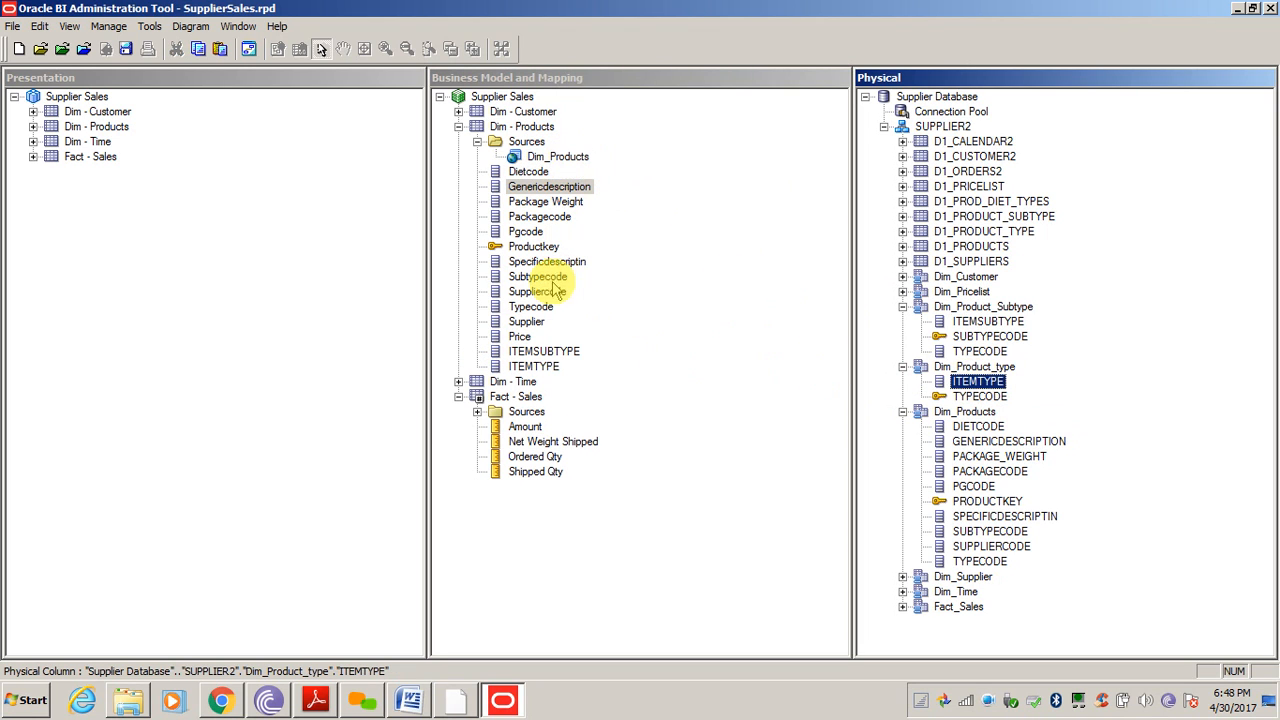
Rename ITEMSUBTYPE to Subtype and ITEMTYPE to Type, then open the Dim_Products source
left_click(546, 352)
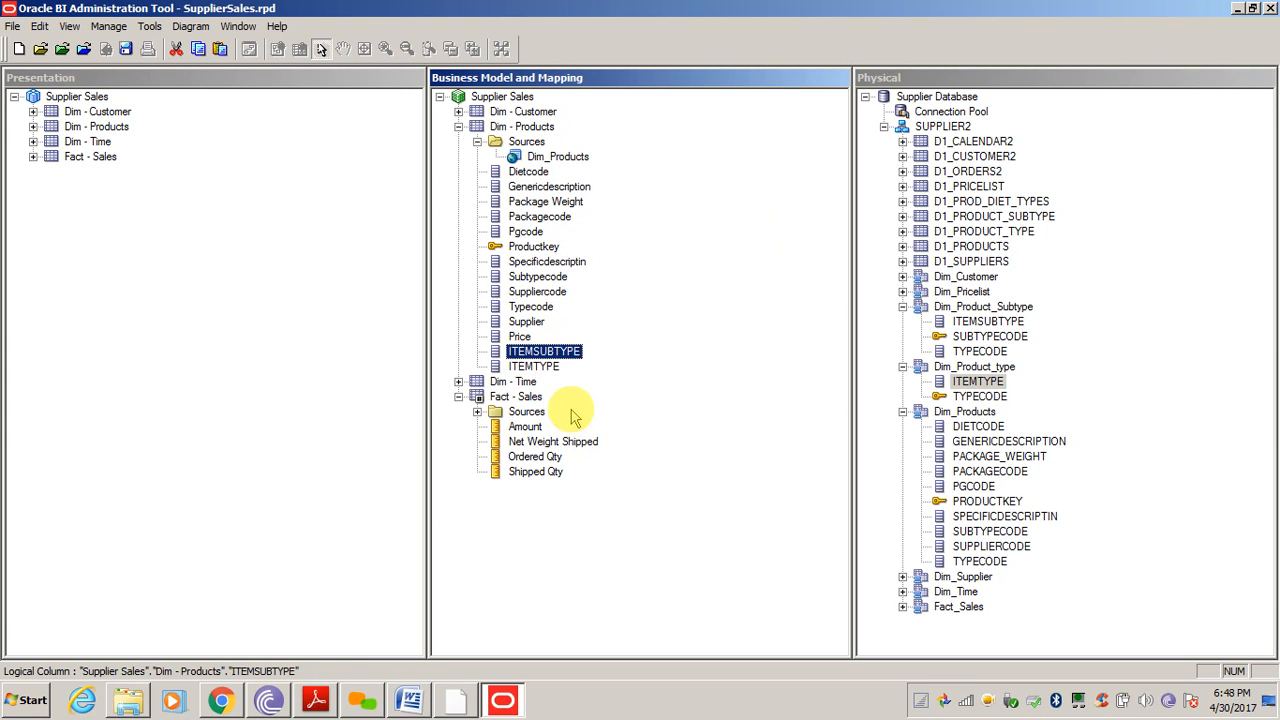
right_click(552, 356)
left_click(584, 635)
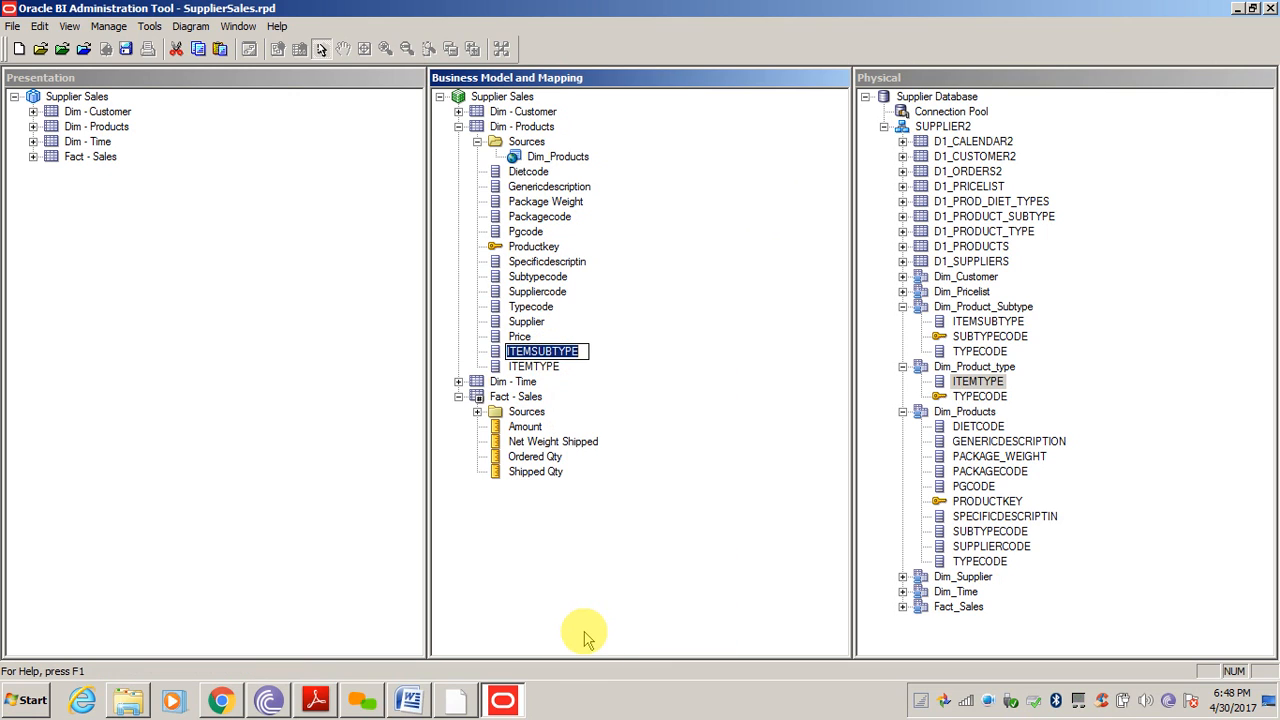
type("Subtype")
key("Return")
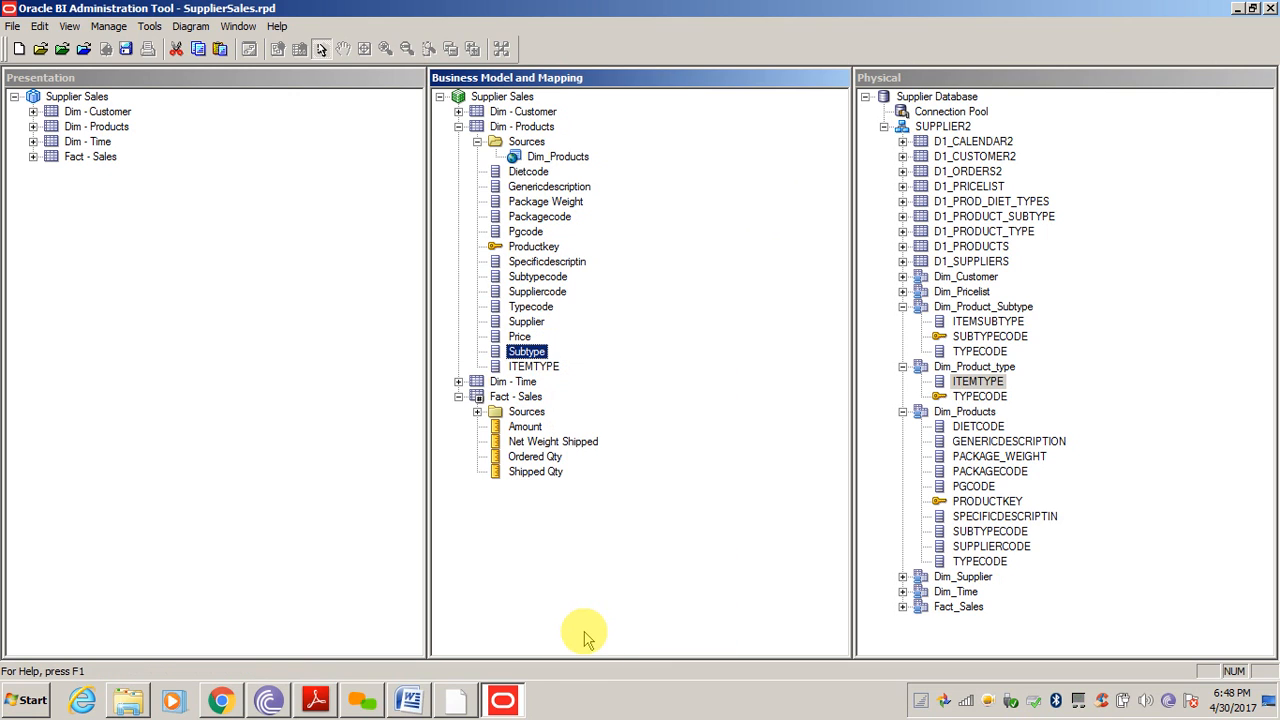
key("Down")
key("F2")
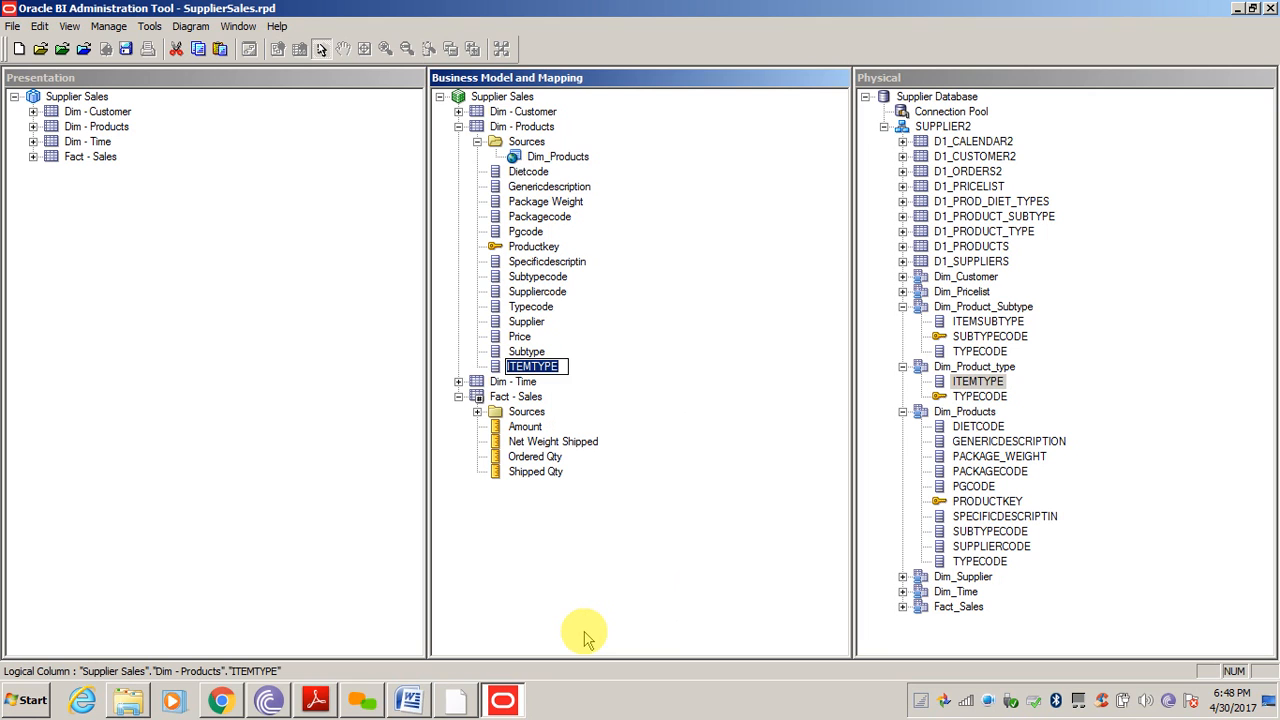
type("Type")
key("Return")
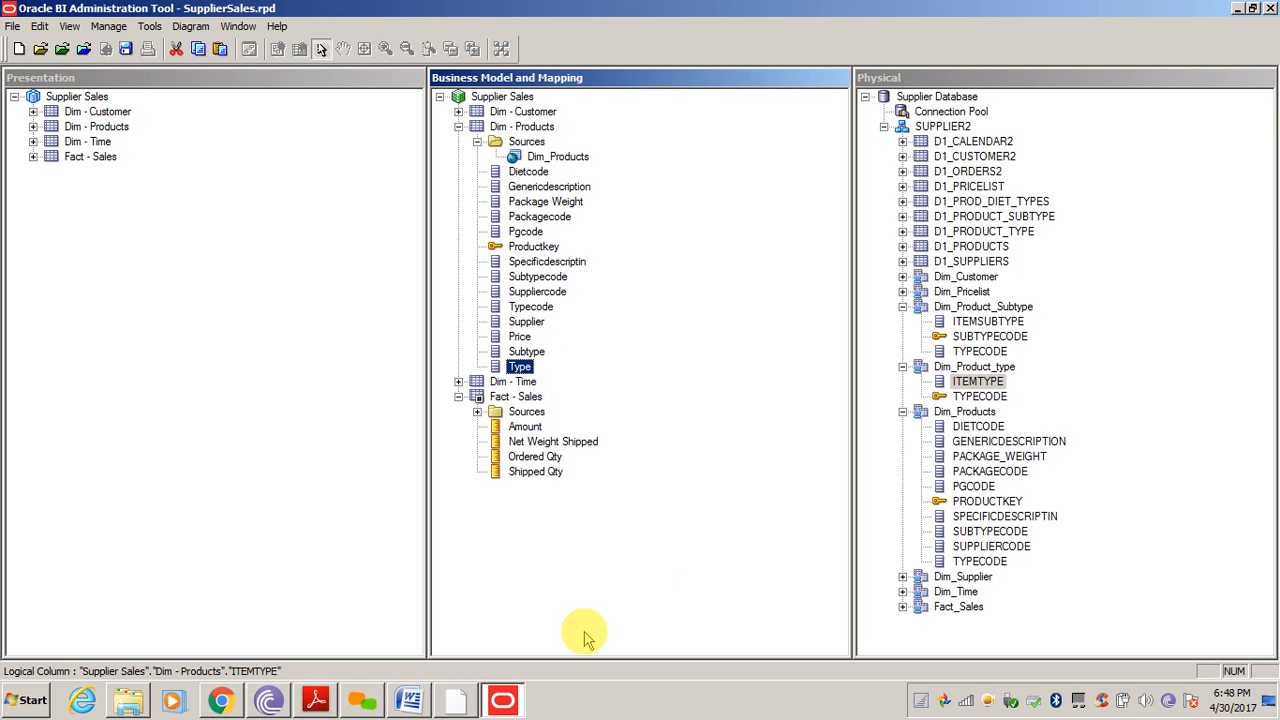
double_click(555, 157)
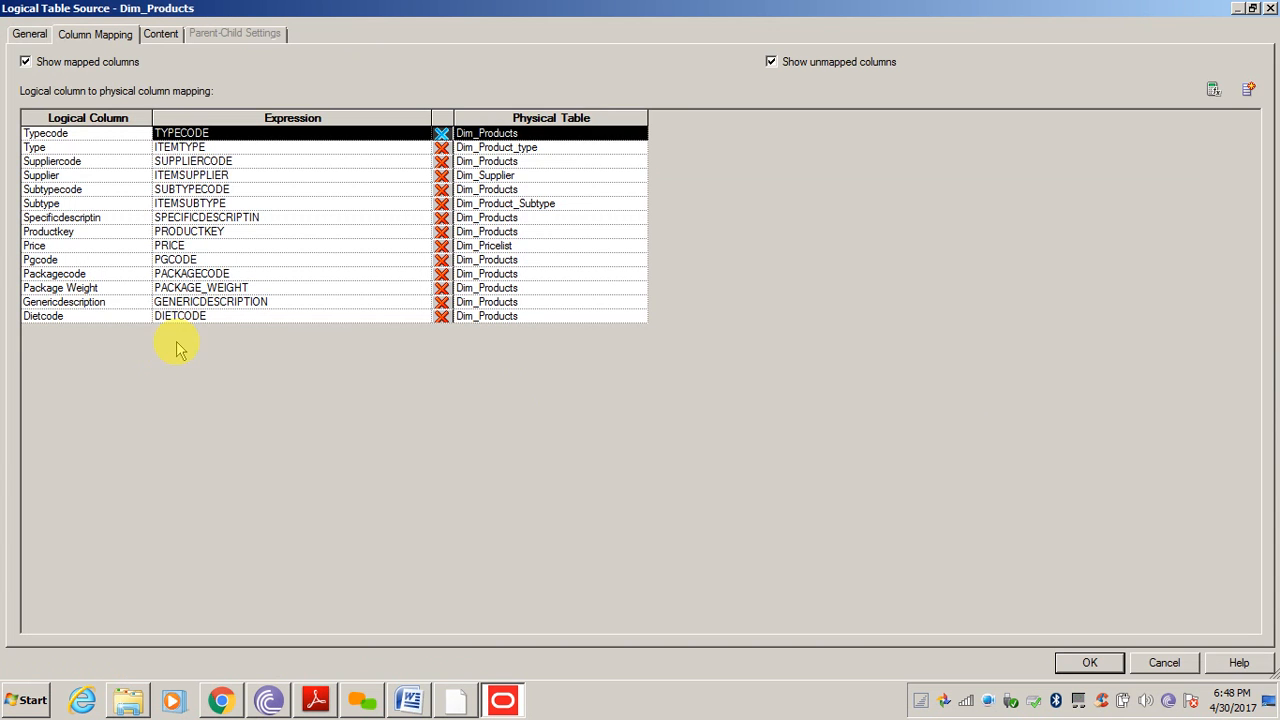
Check the Dim_Products source's General tab, including Dim_Product_Subtype and Dim_Product_type mappings, and accept with OK
left_click(32, 36)
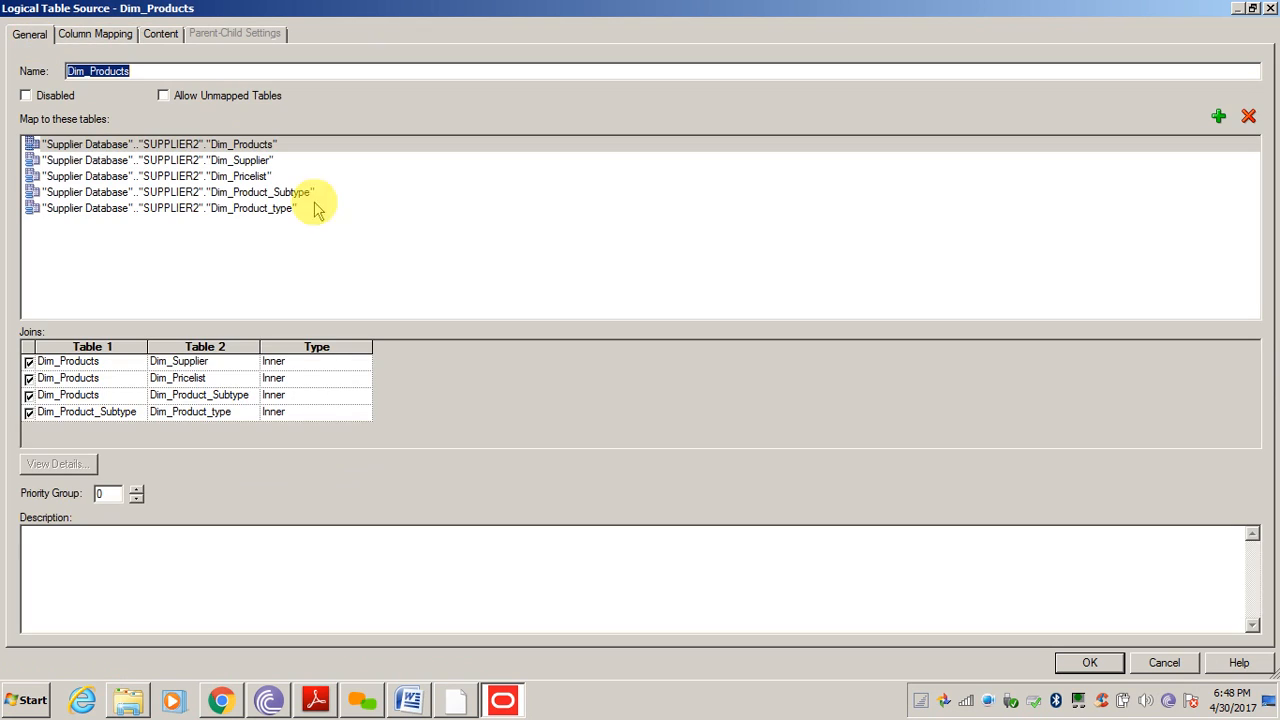
left_click(225, 192)
left_click(223, 208)
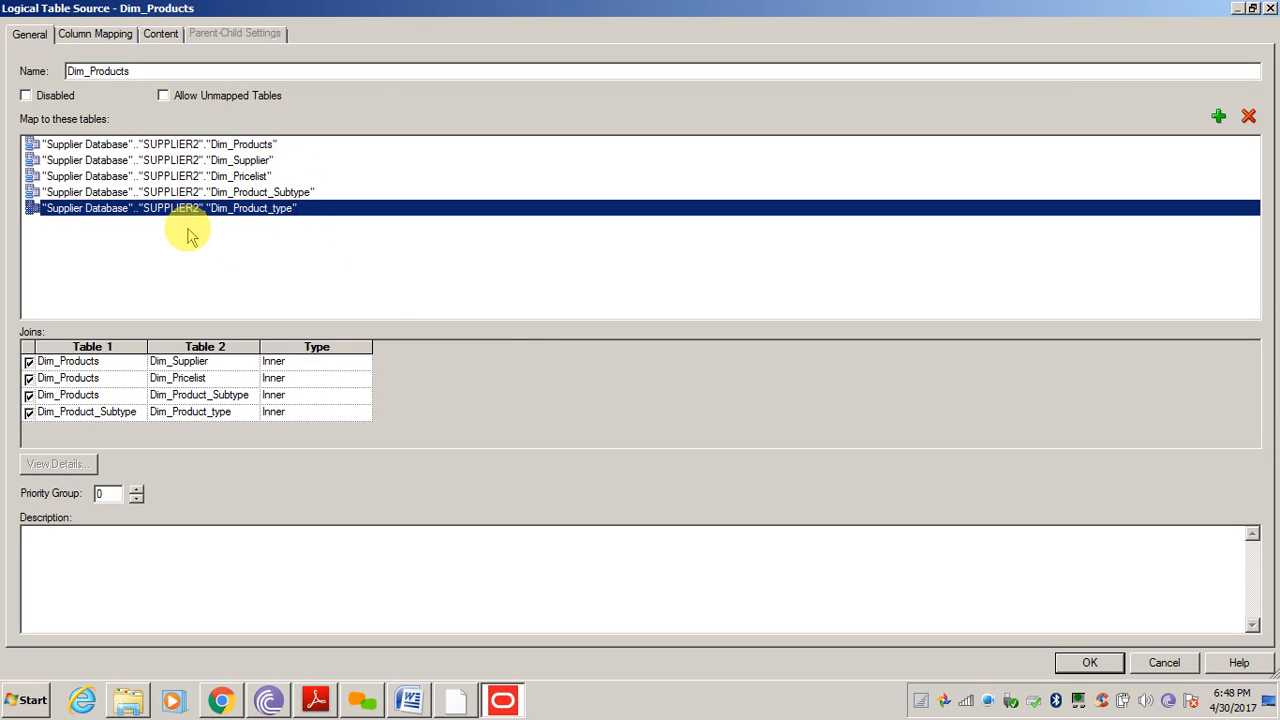
left_click(1103, 666)
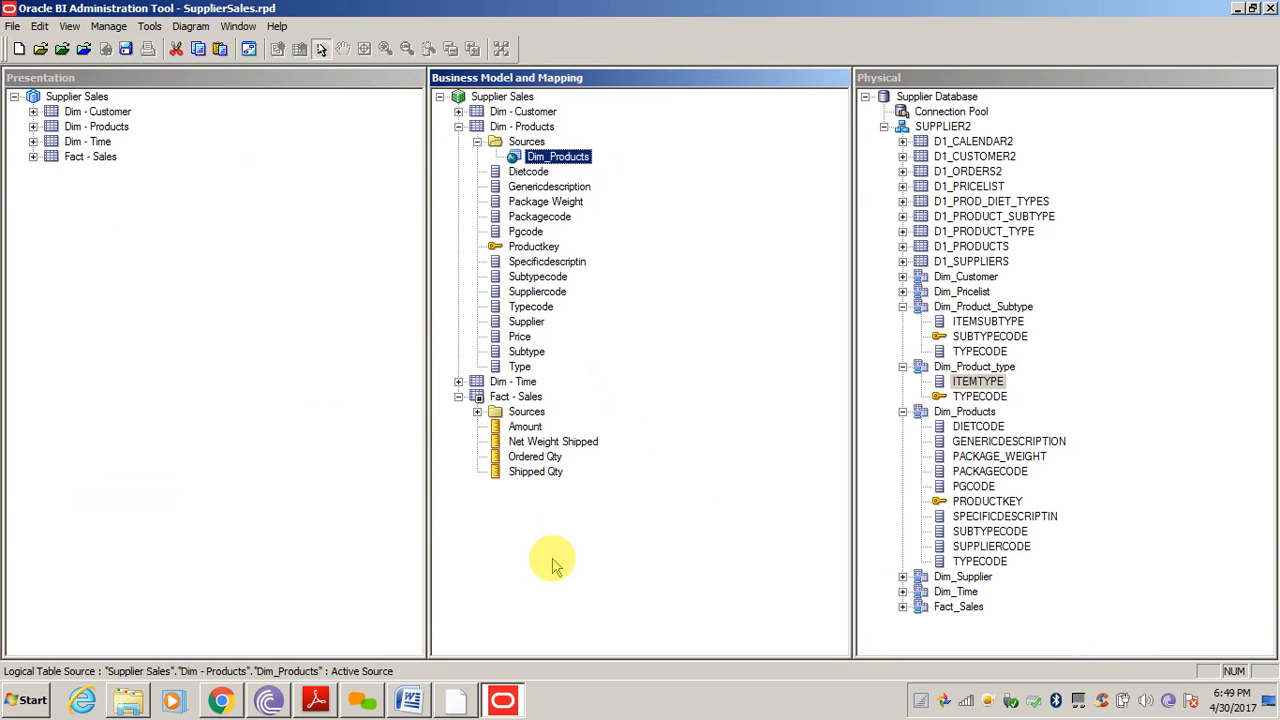
Collapse the expanded product tables and alias D1_PROD_DIET_TYPES as Dim_Product_Diet_Types
left_click(520, 338)
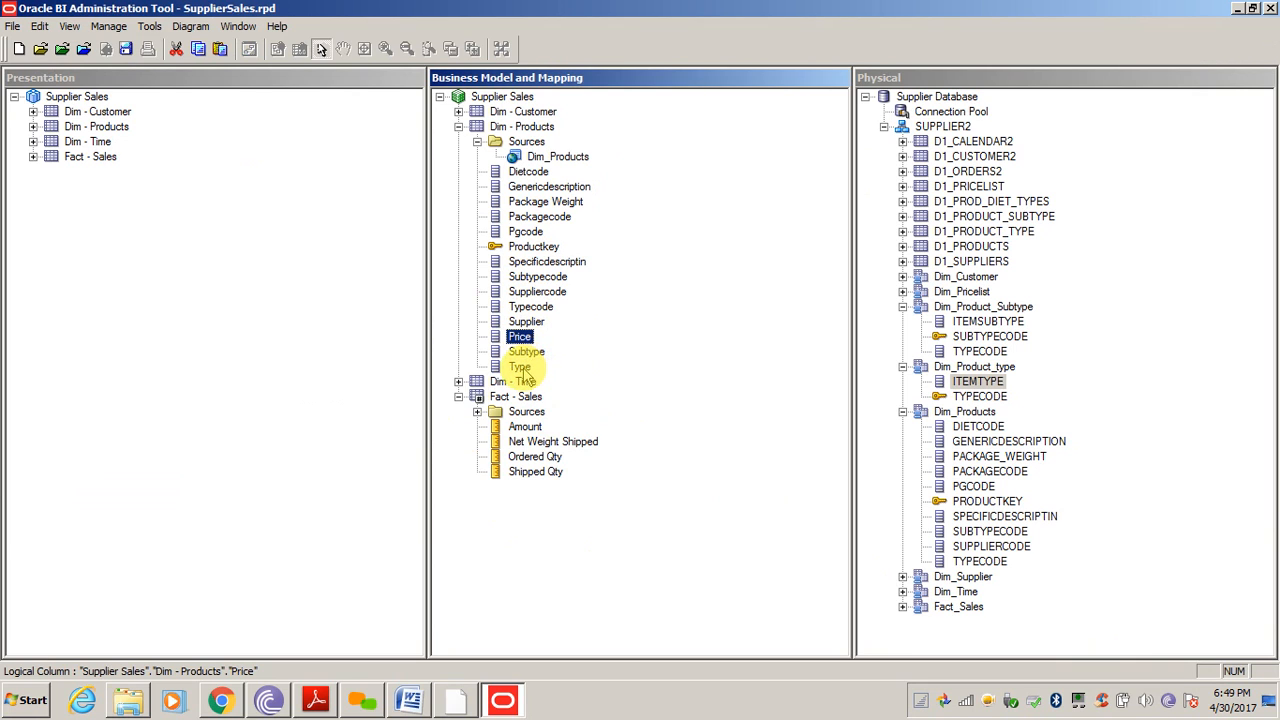
left_click(903, 366)
left_click(903, 381)
left_click(903, 306)
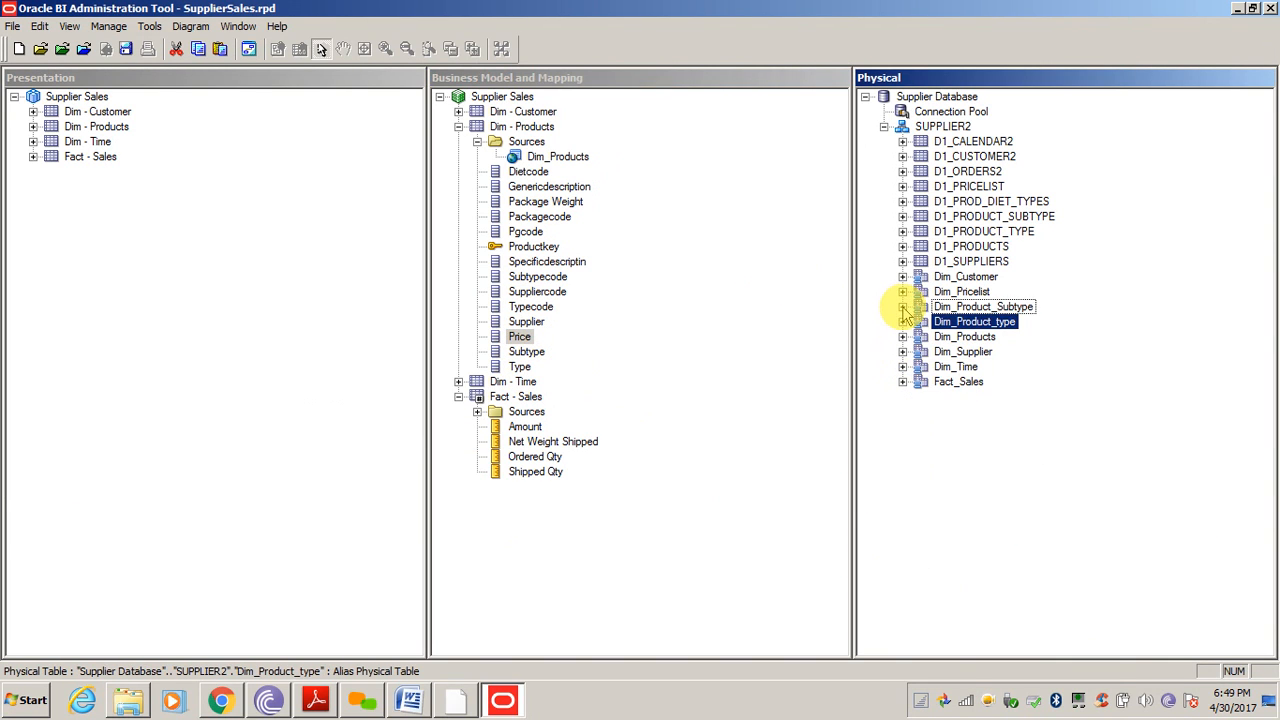
left_click(985, 205)
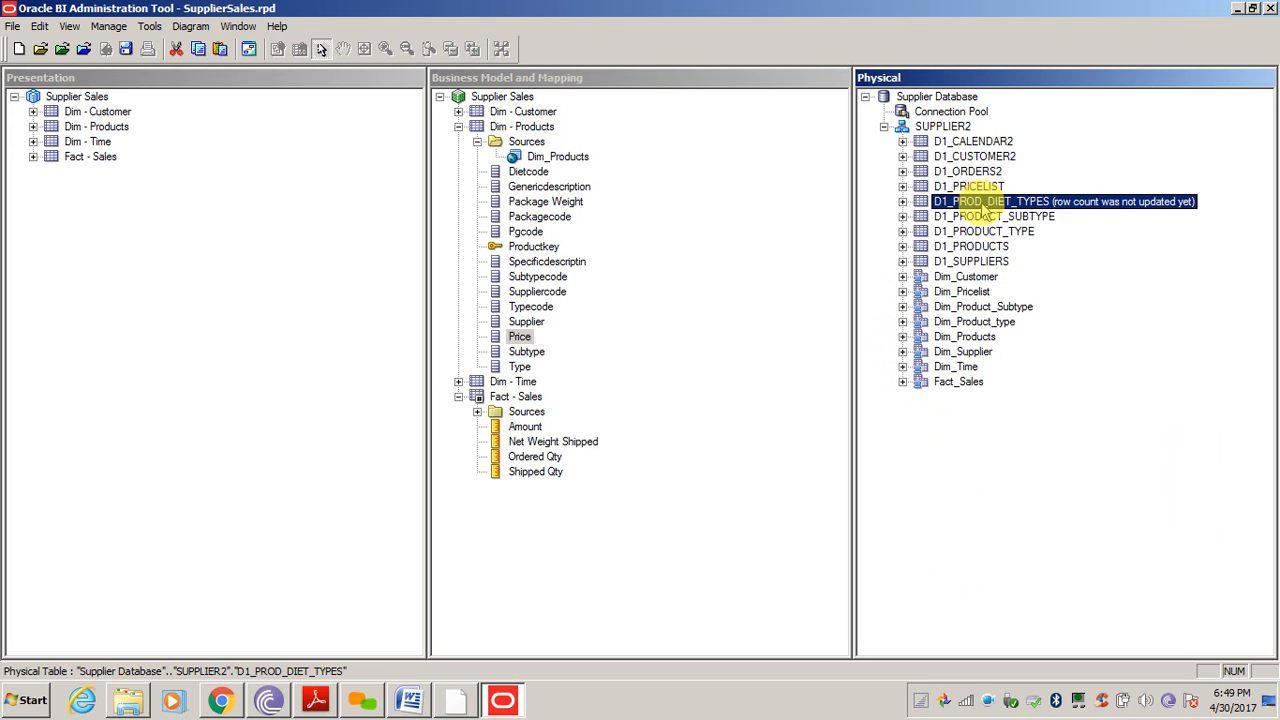
right_click(982, 203)
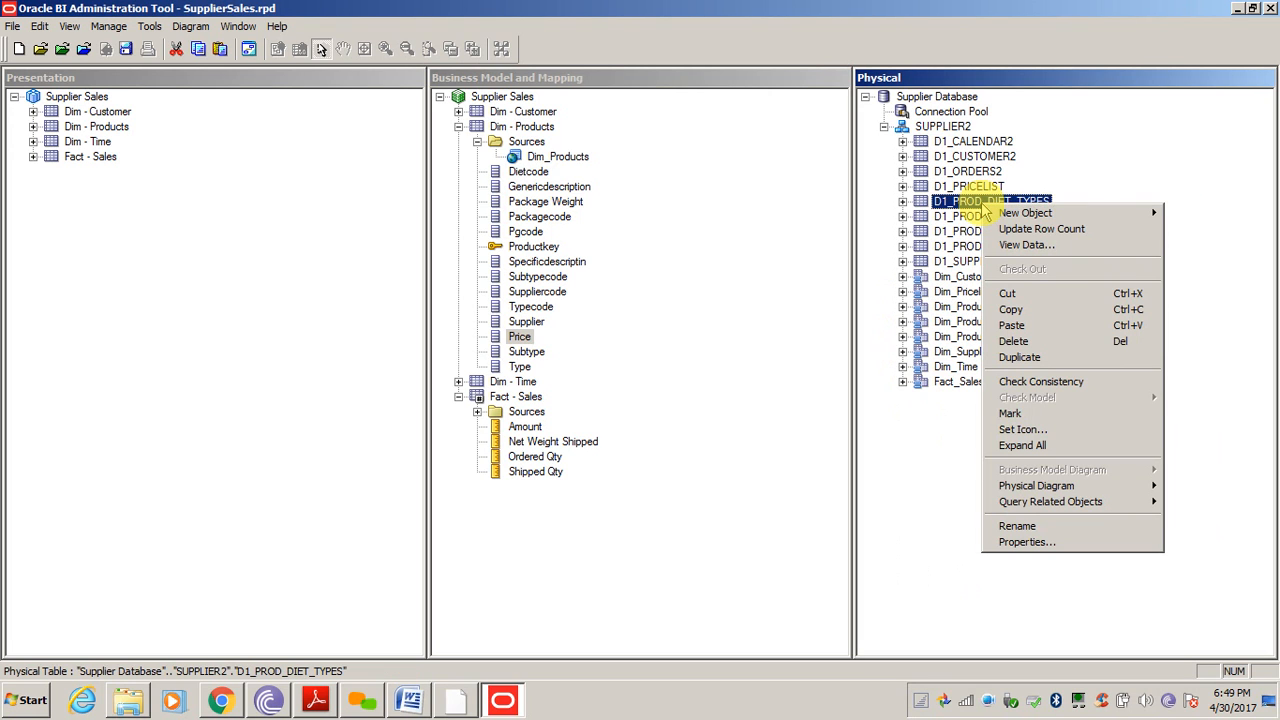
left_click(935, 495)
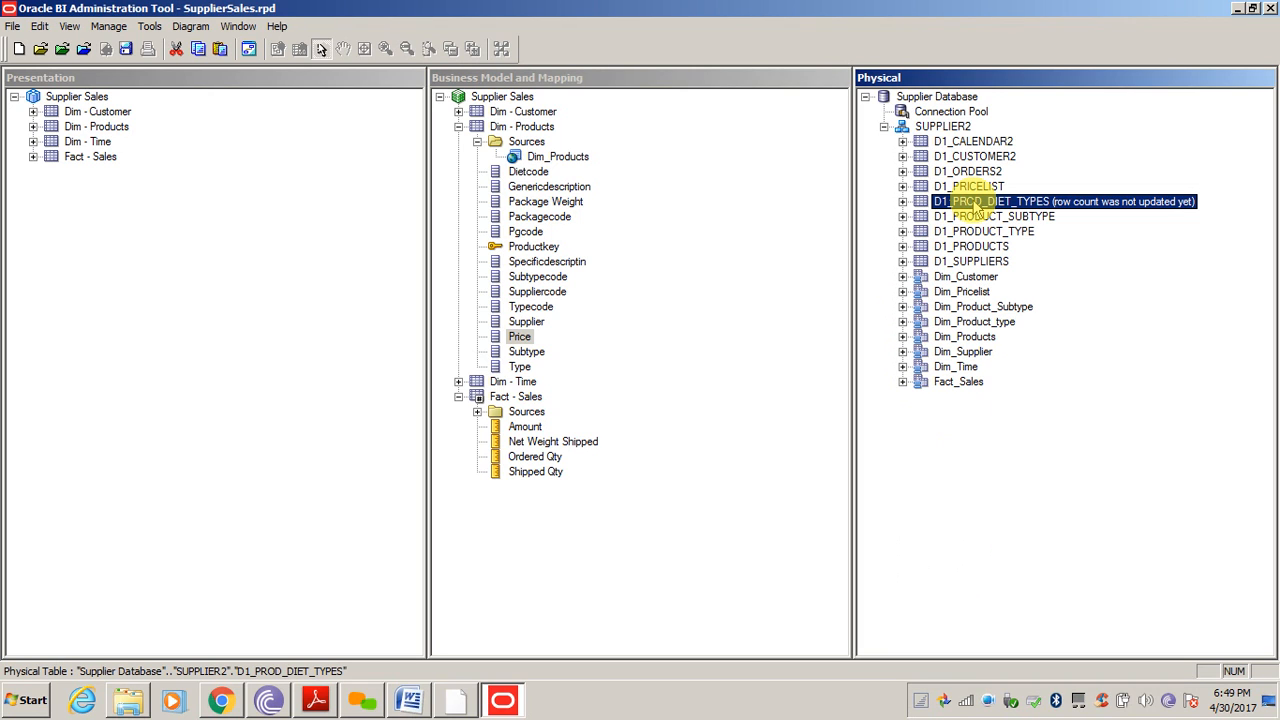
right_click(975, 205)
mouse_move(997, 214)
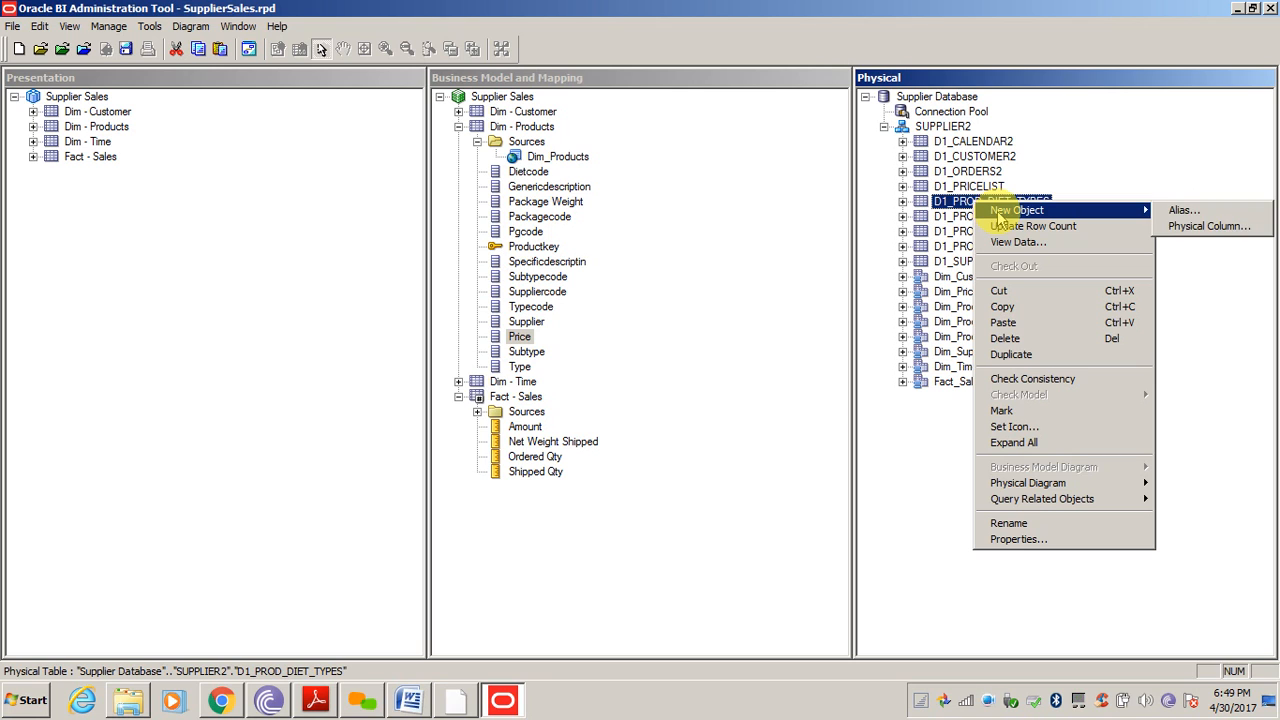
left_click(1180, 211)
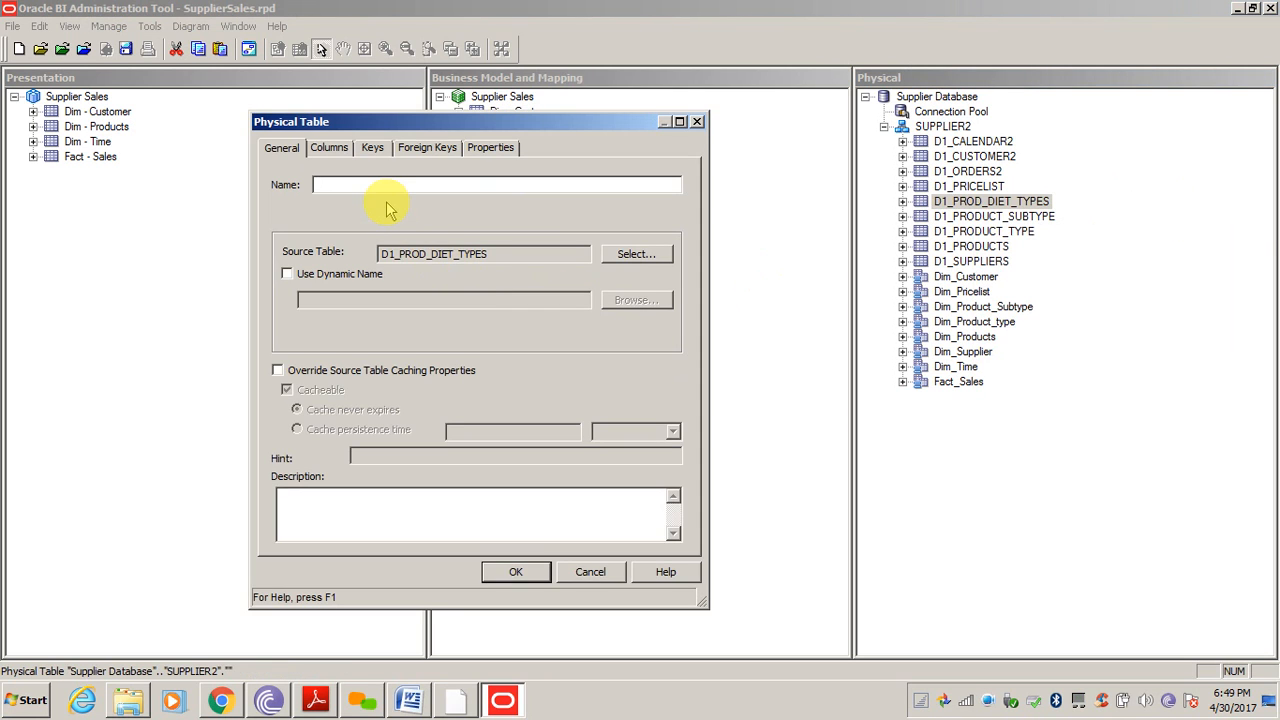
type("Dim_")
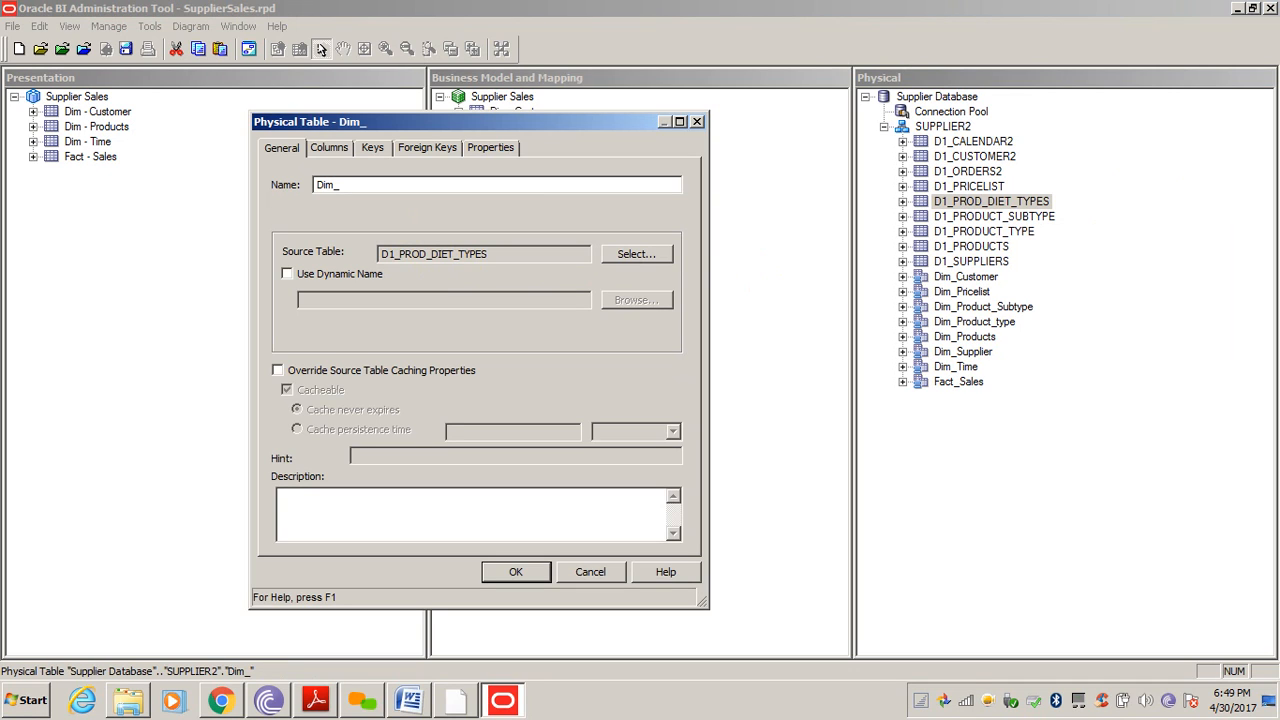
type("Product_Diet_Types")
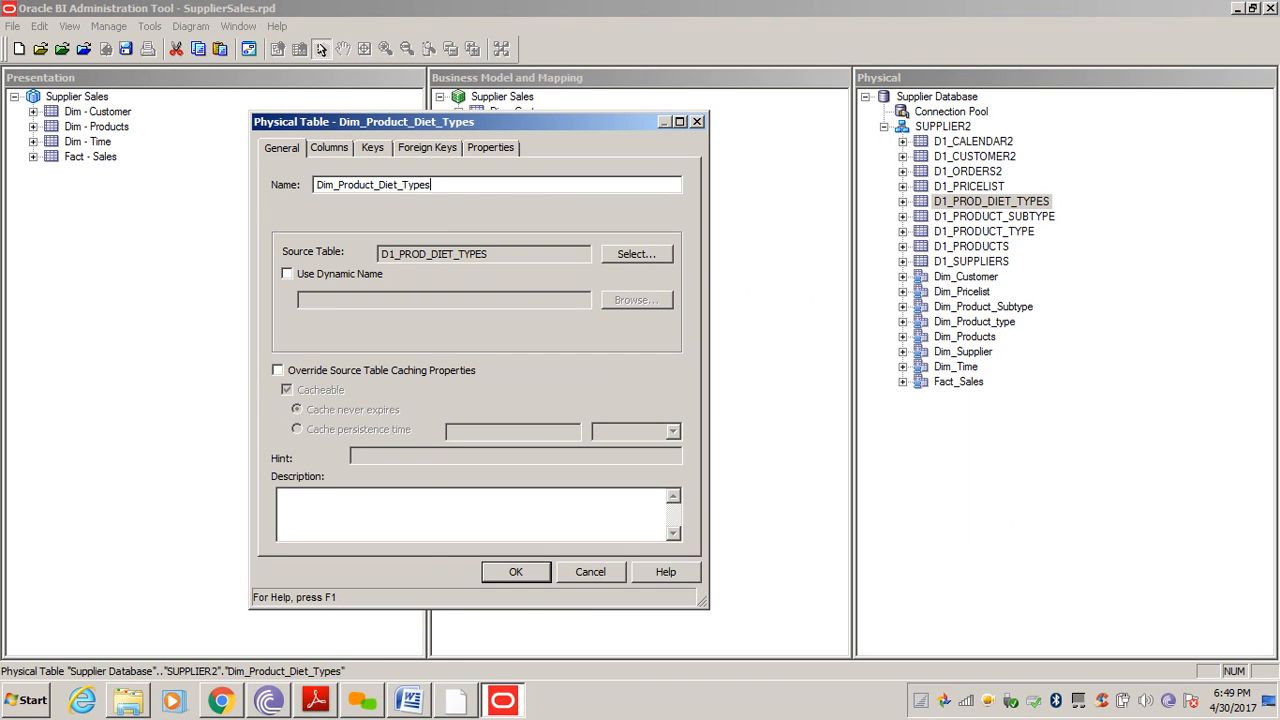
key("Return")
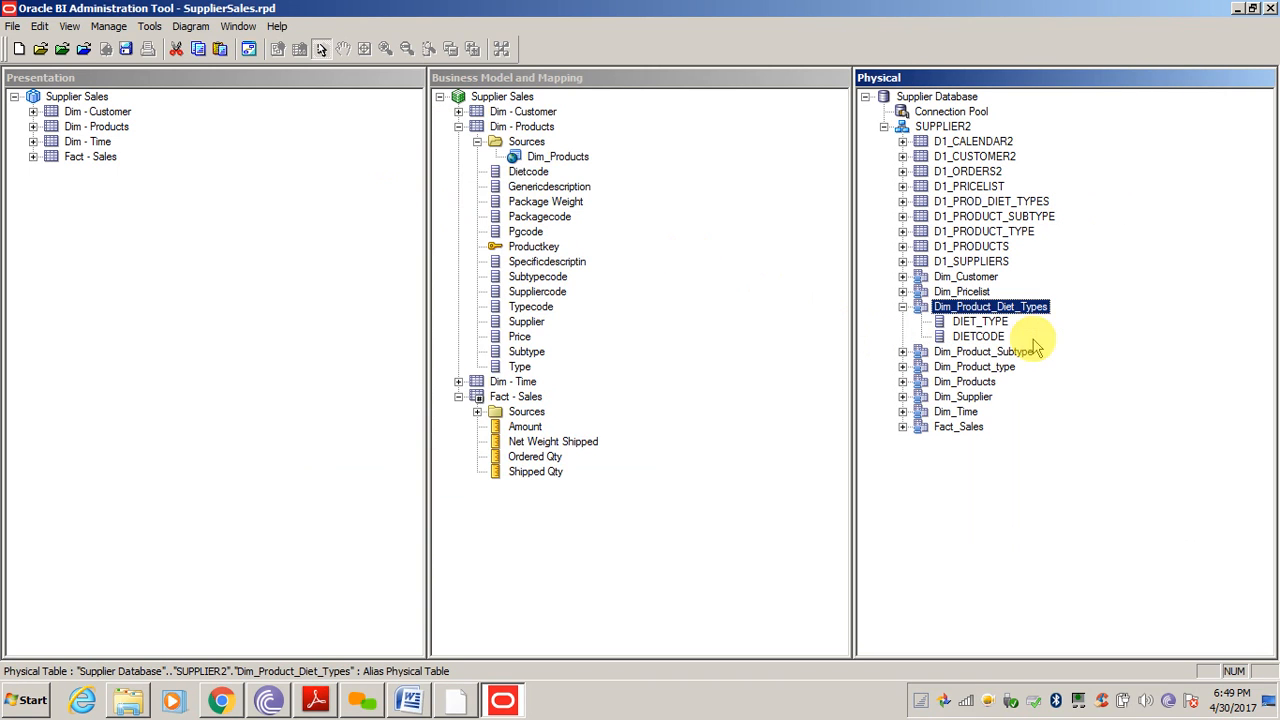
Diagram Dim_Products with Dim_Product_Diet_Types and link them with a DIETCODE foreign key join
right_click(968, 382)
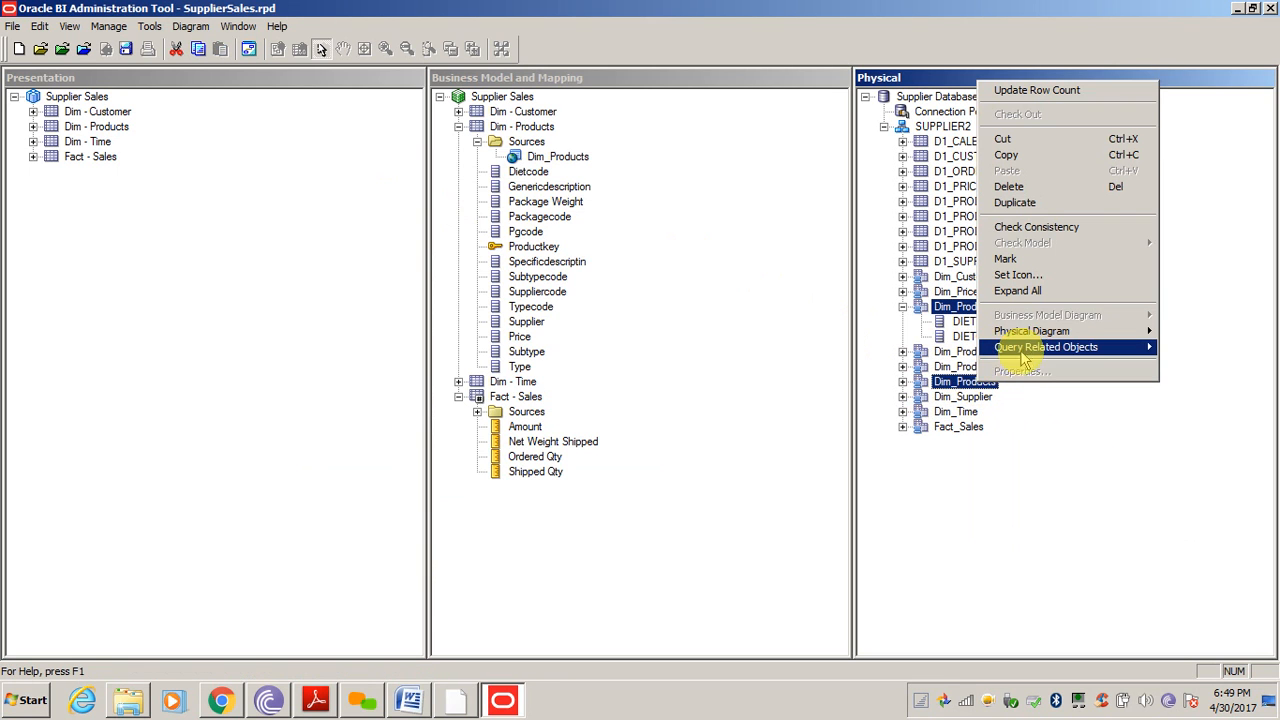
mouse_move(1048, 336)
left_click(900, 331)
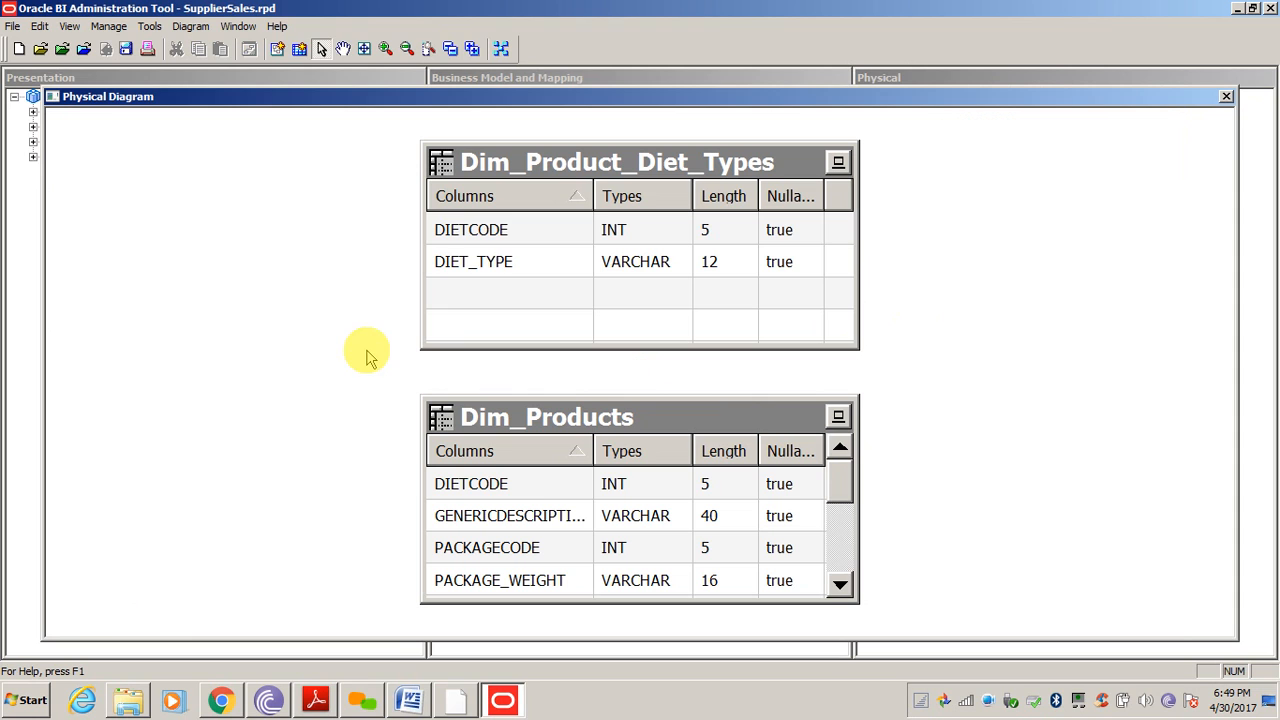
left_click(277, 48)
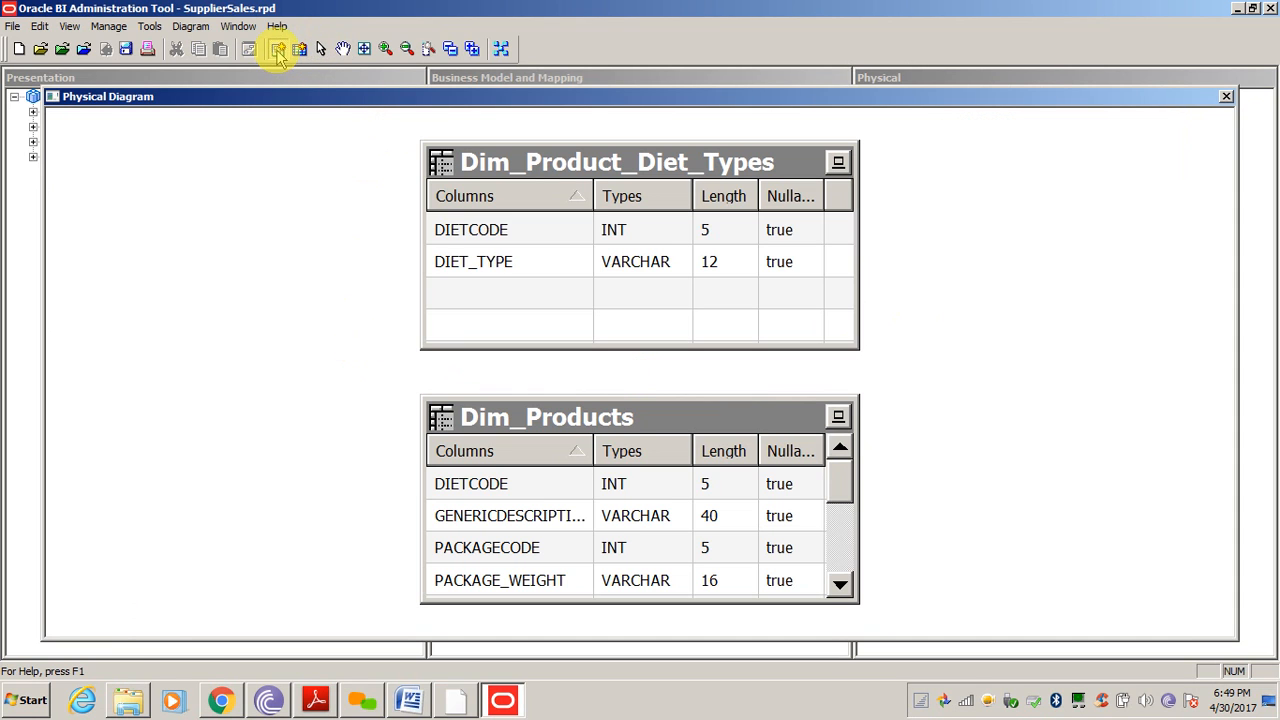
left_click_drag(582, 425, 600, 232)
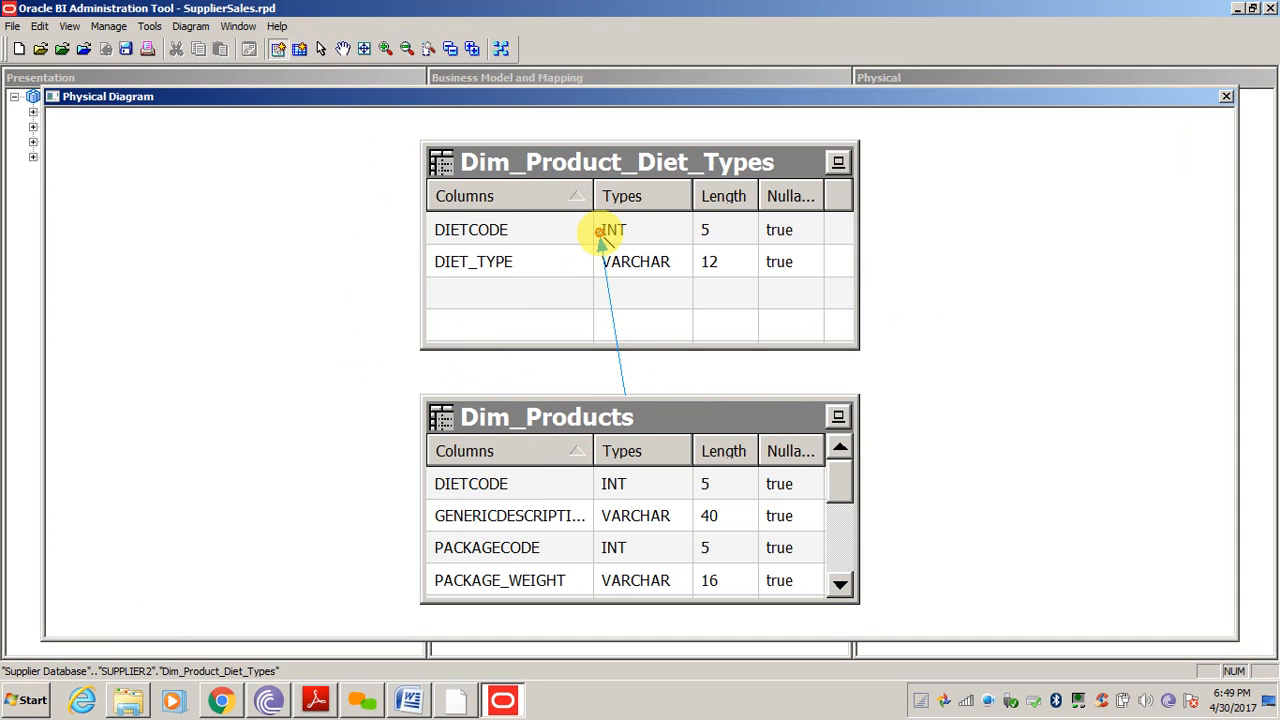
left_click(600, 232)
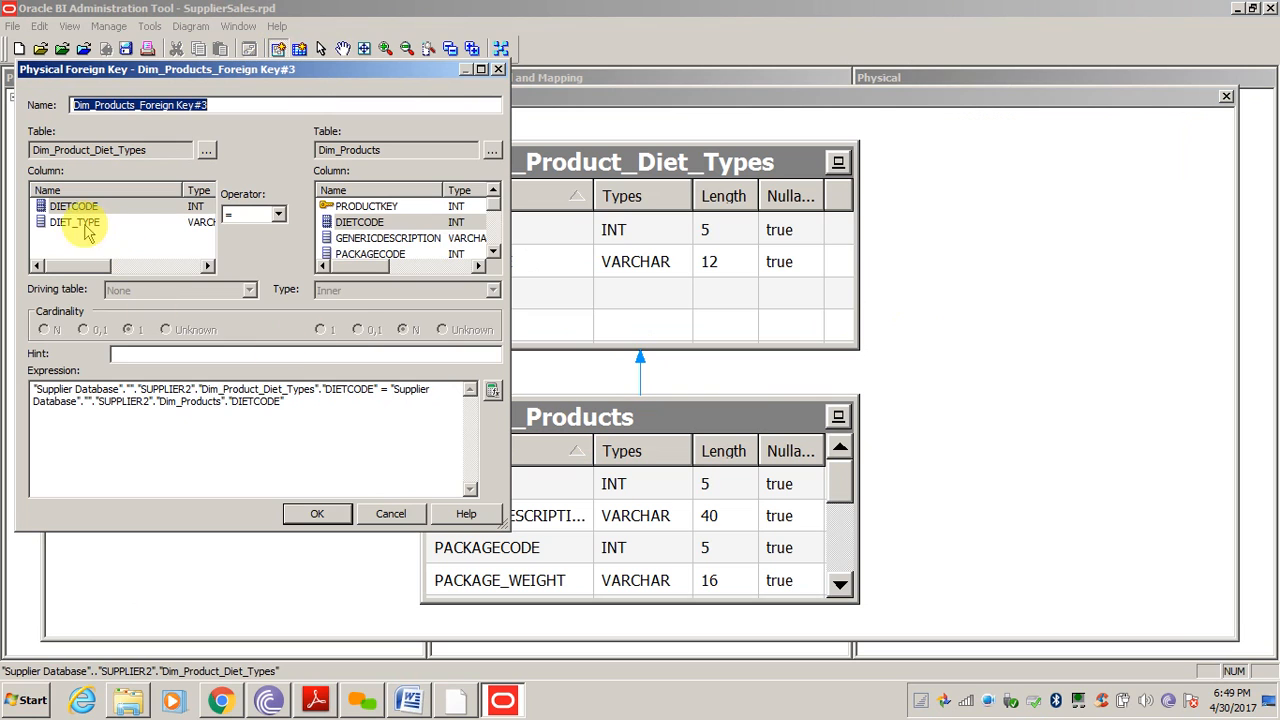
left_click(360, 221)
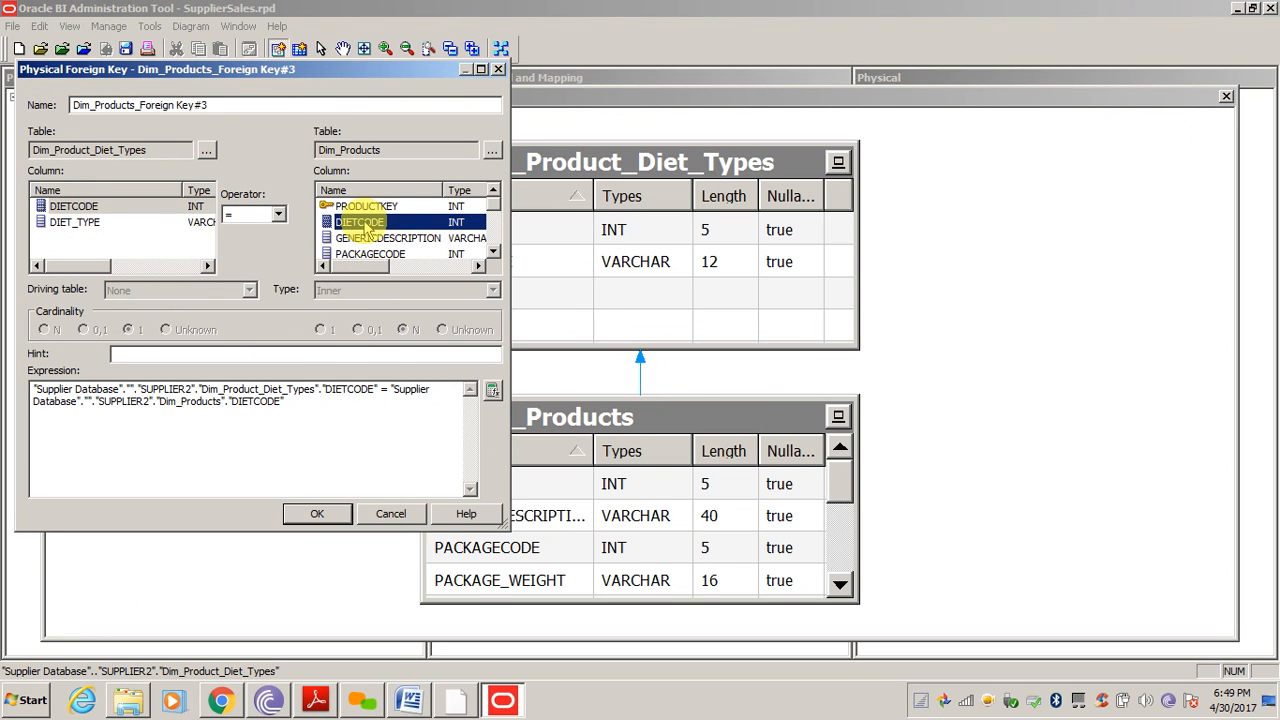
left_click(68, 206)
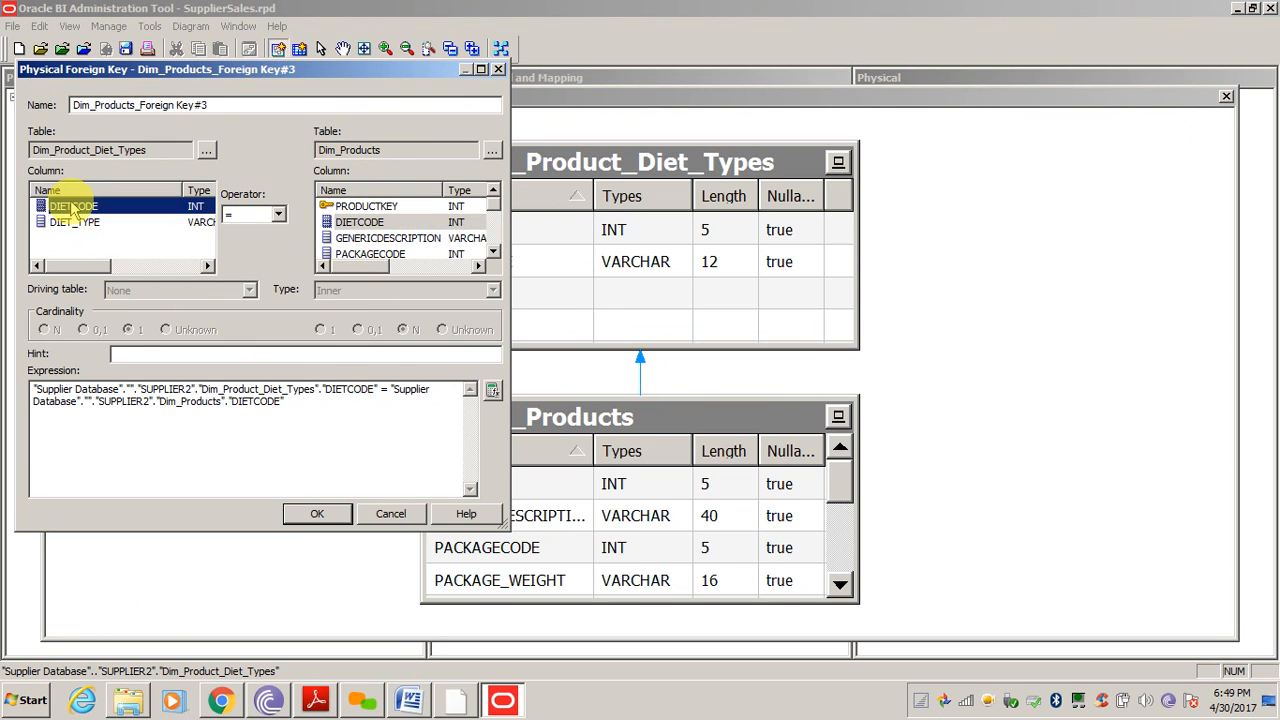
left_click(316, 516)
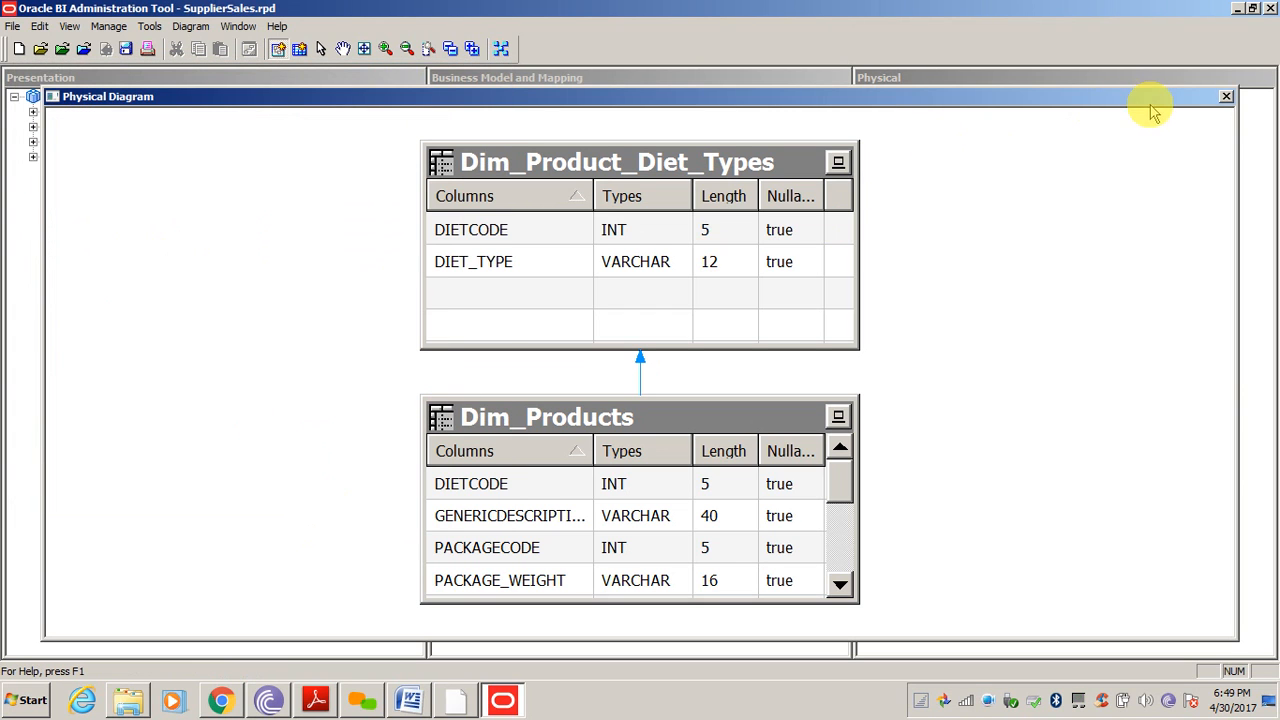
left_click(1225, 96)
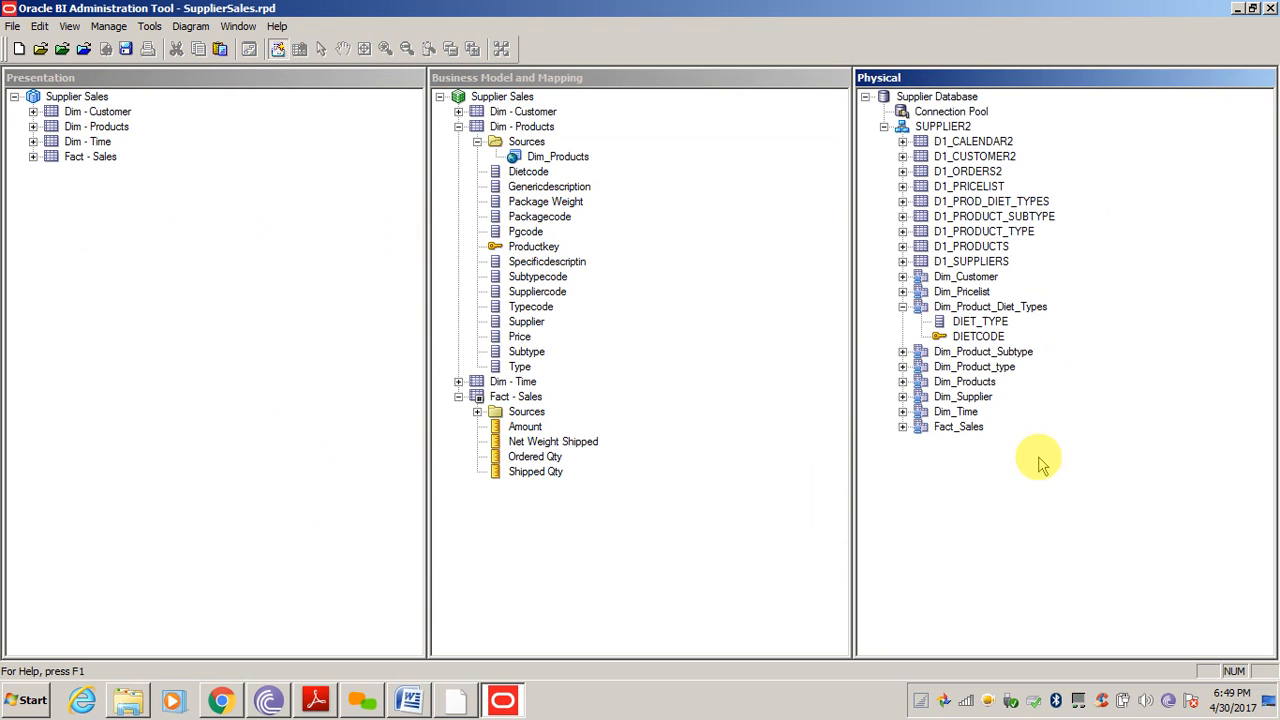
Add DIET_TYPE to the logical Dim - Products table and rename it Diet Type
left_click_drag(980, 328, 573, 161)
left_click(533, 383)
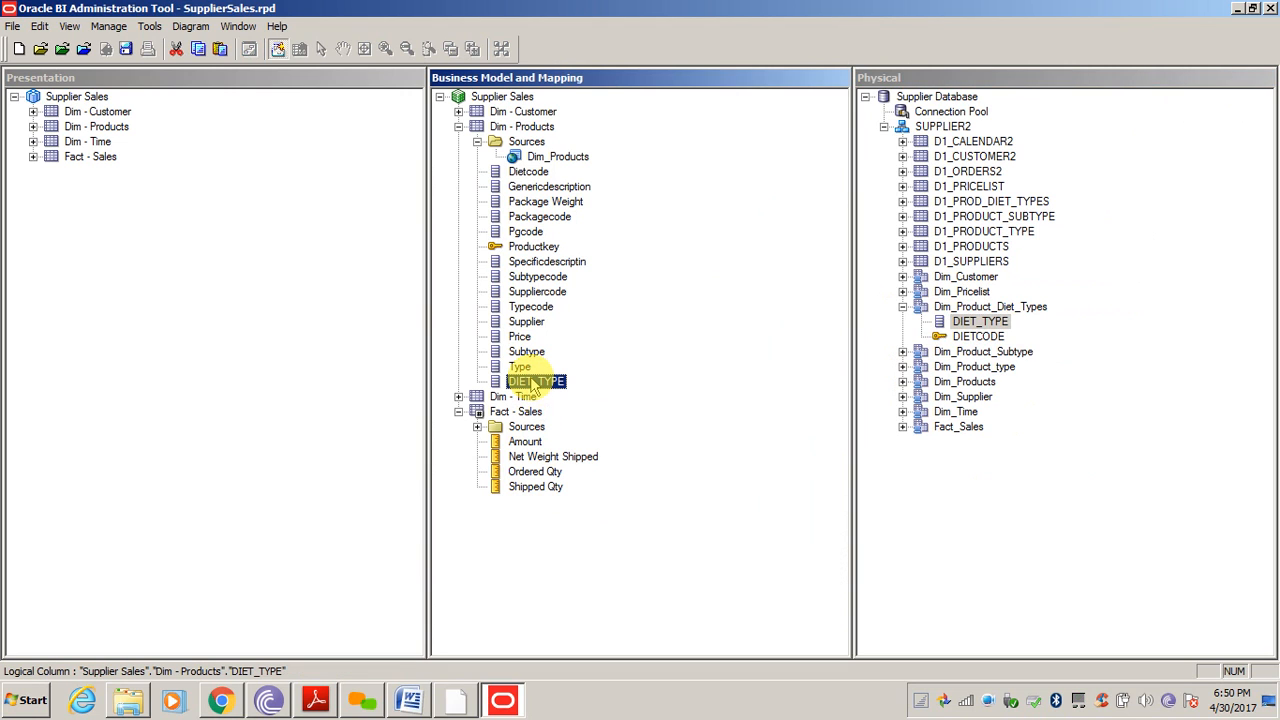
left_click(533, 383)
type("Diet Type")
key("Return")
Drag Price, Subtype, Type and Diet Type onto presentation Dim - Products
left_click(557, 543)
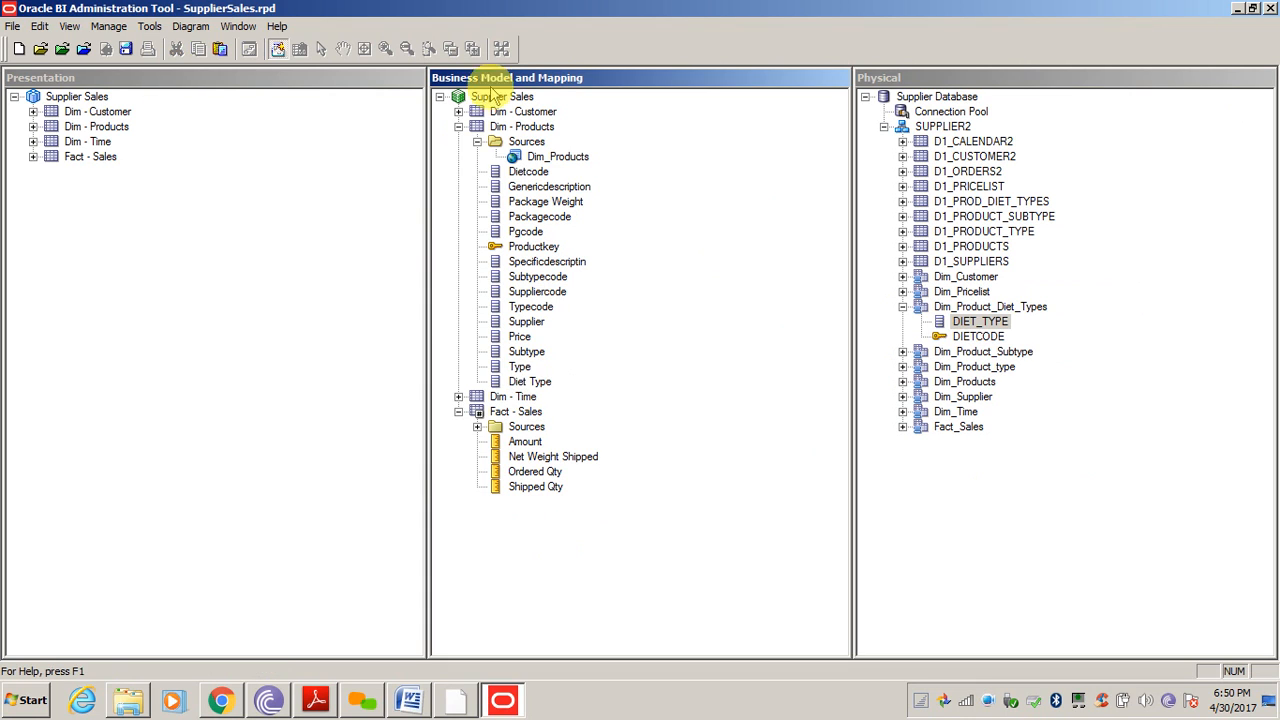
left_click(33, 128)
left_click(34, 128)
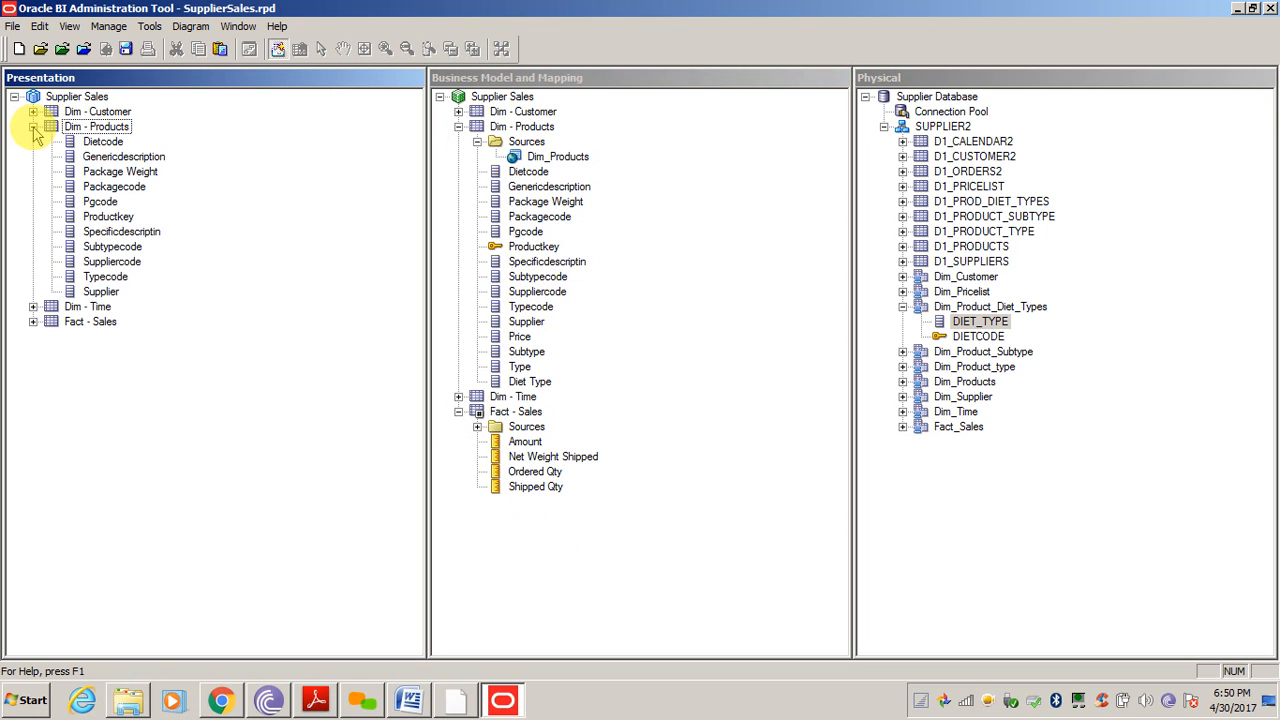
left_click(524, 338)
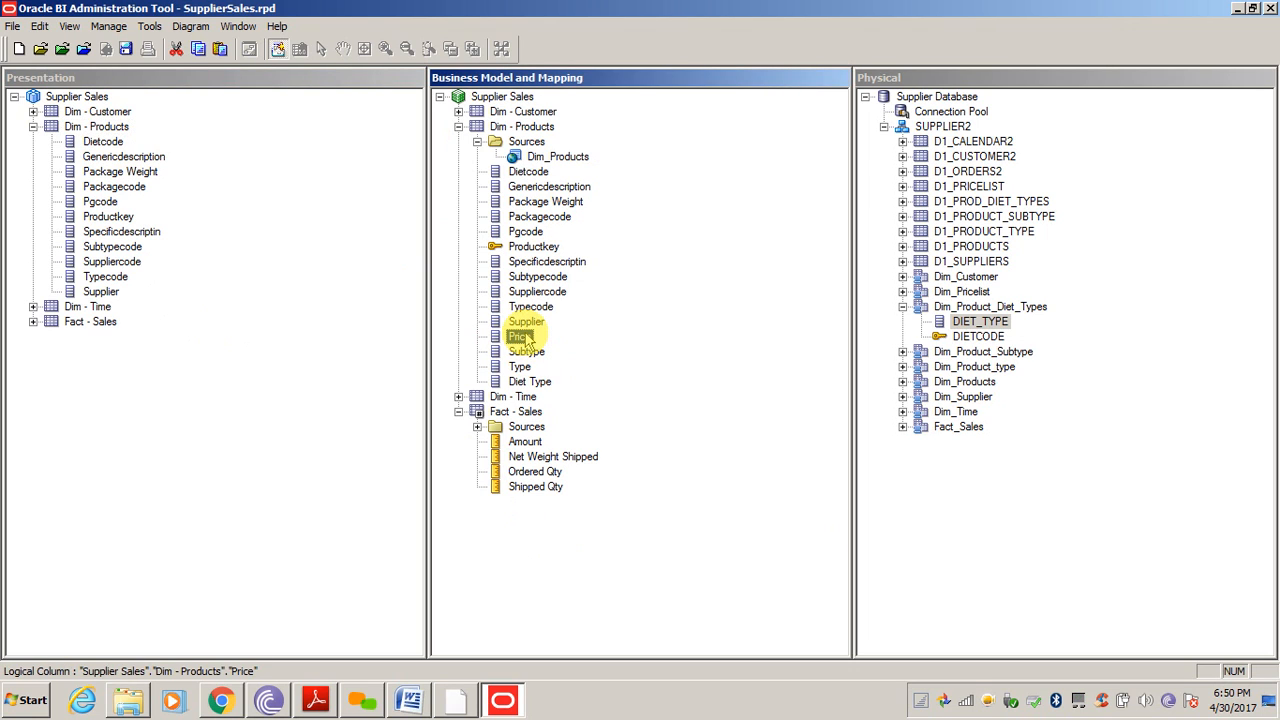
key("shift+Down")
key("shift+Down")
key("shift+Down")
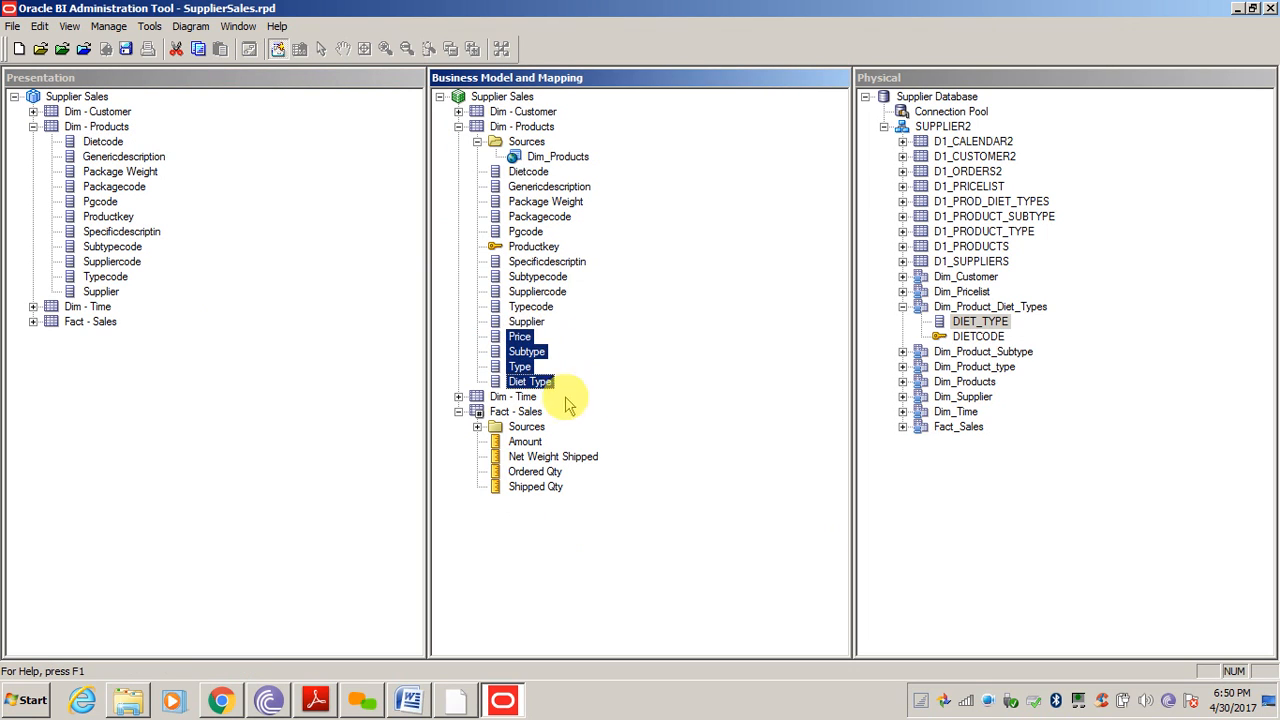
left_click_drag(524, 343, 85, 128)
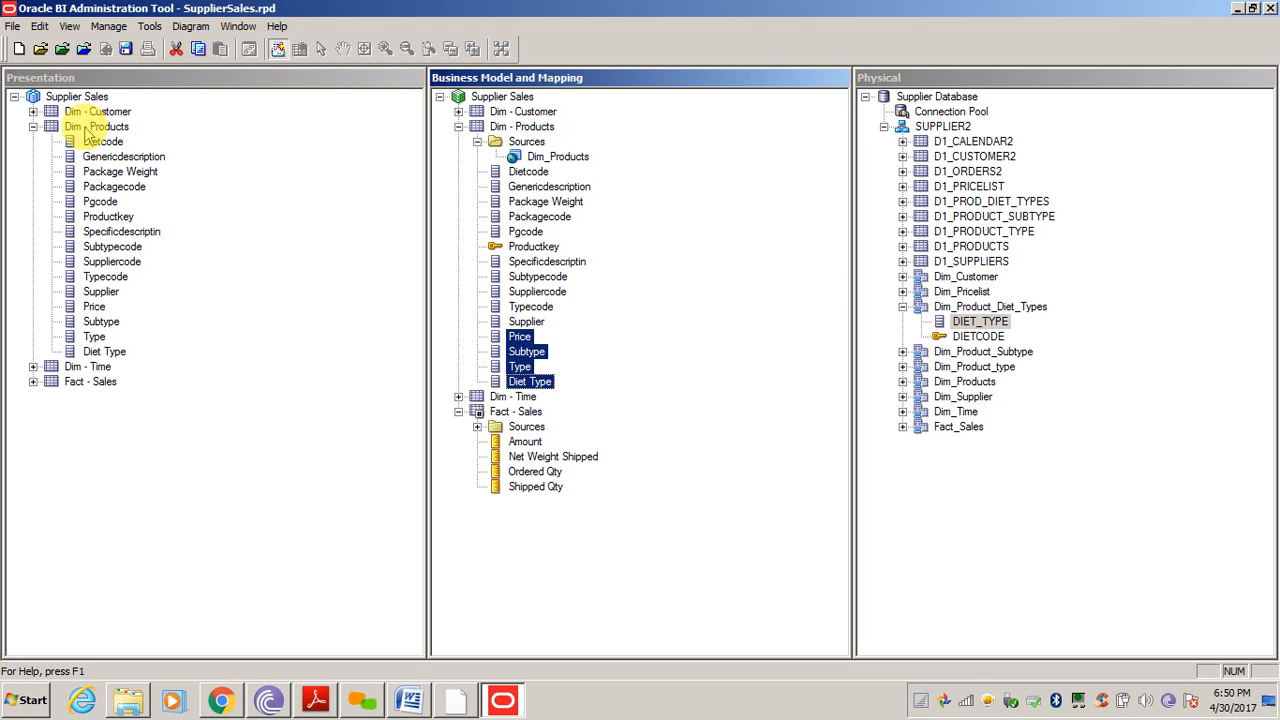
Rename the Subtype column to Sub Type
left_click(110, 352)
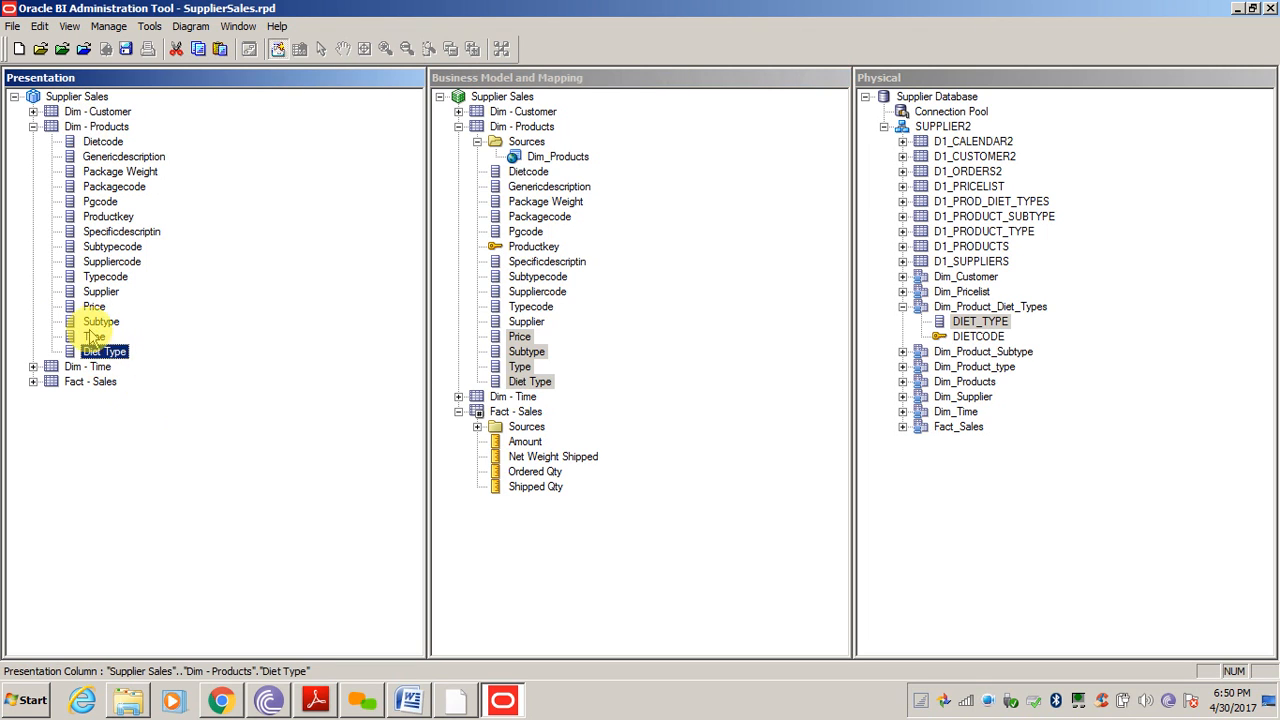
left_click(92, 325)
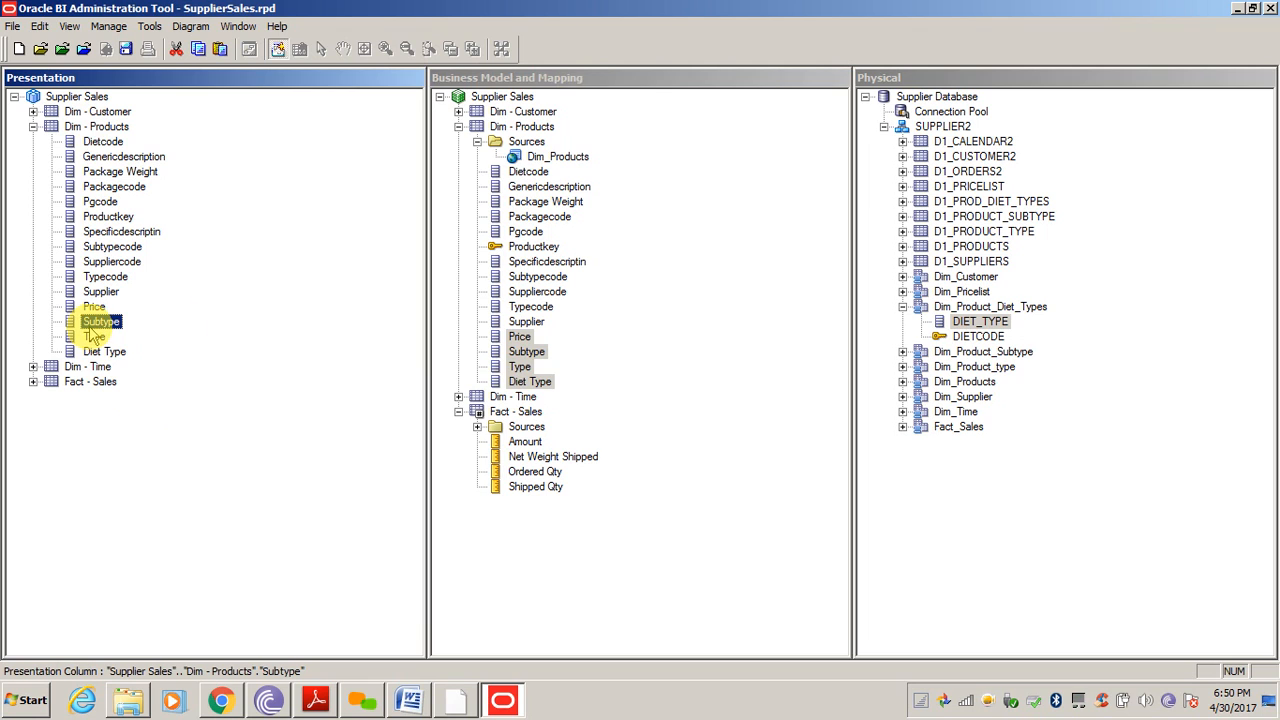
left_click(528, 352)
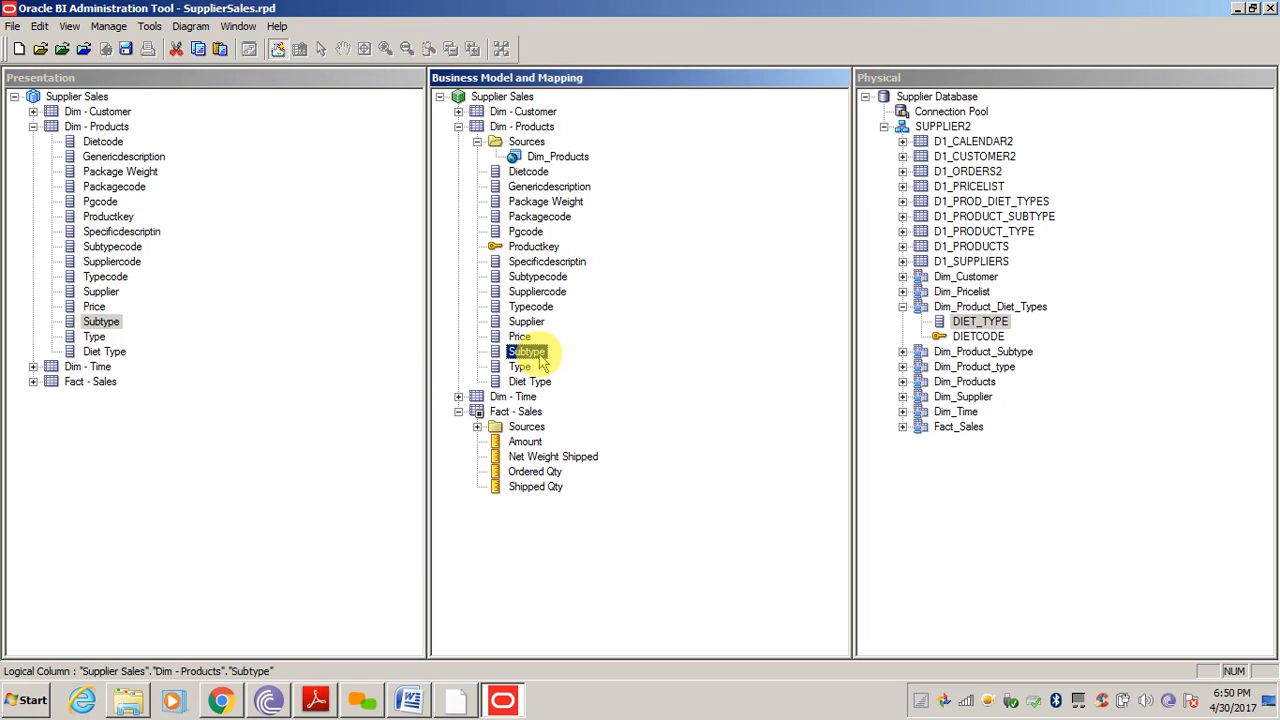
left_click(530, 352)
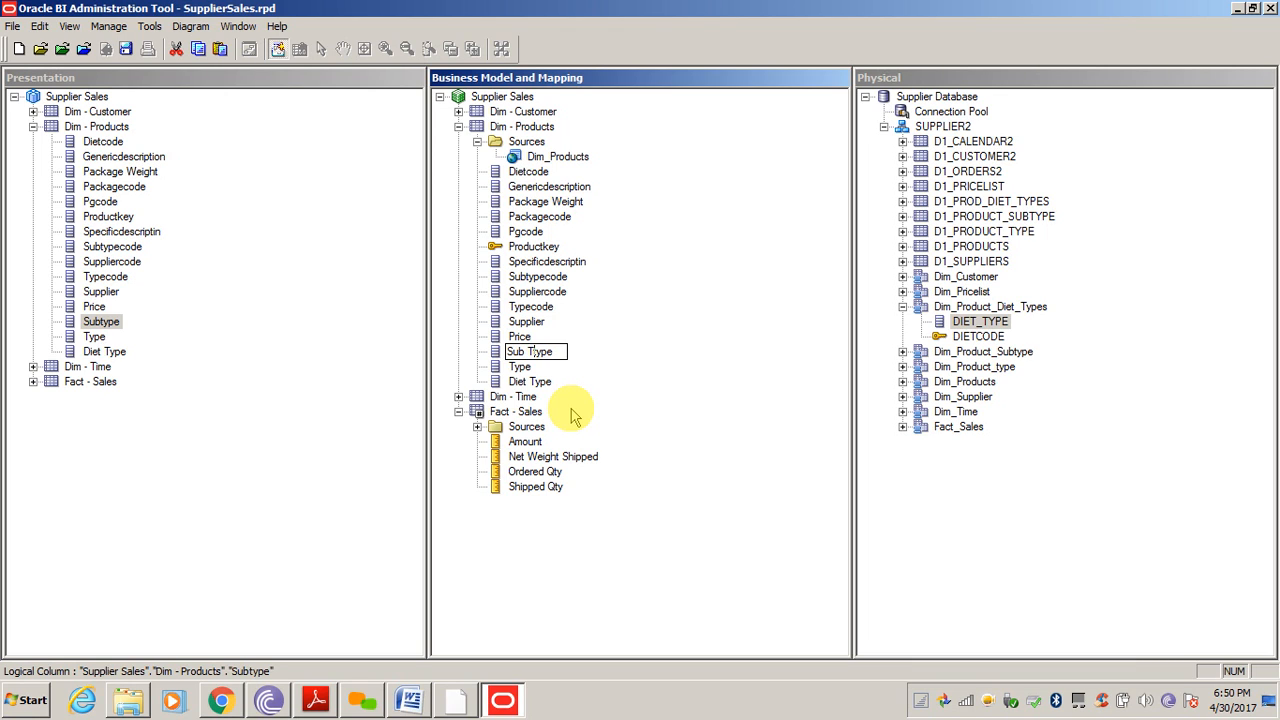
key("Return")
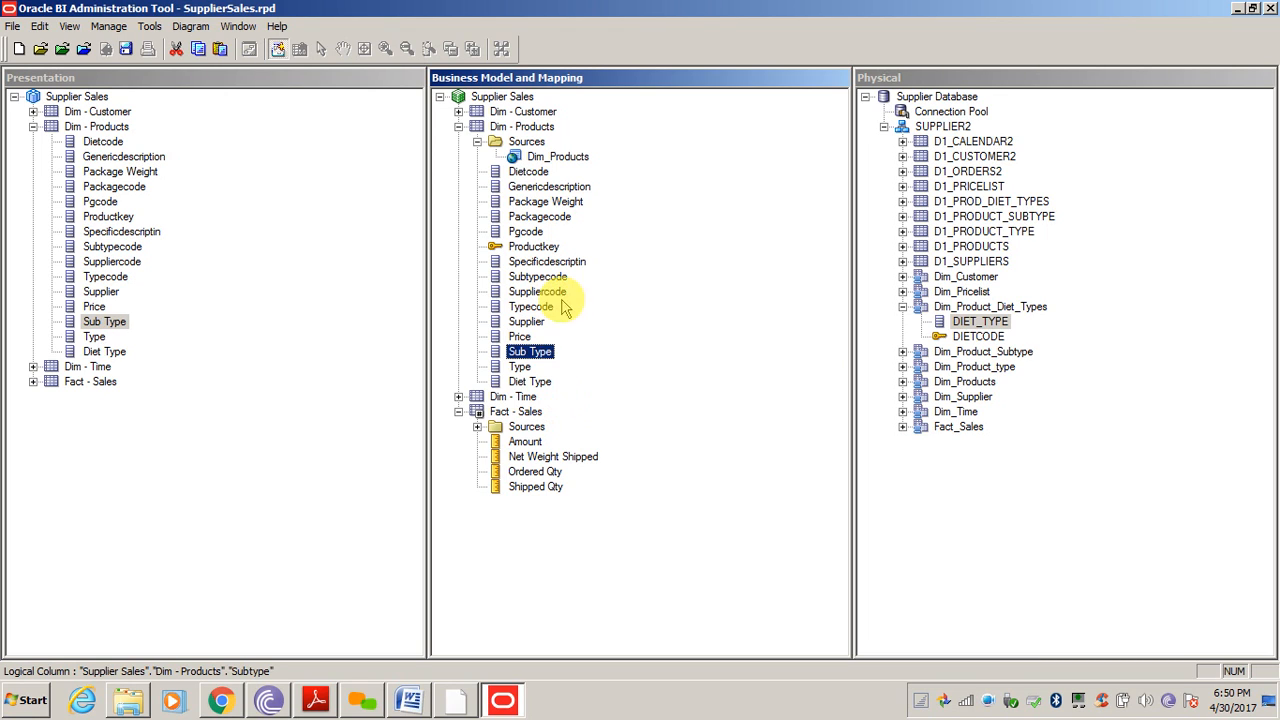
left_click(530, 382)
left_click(528, 354)
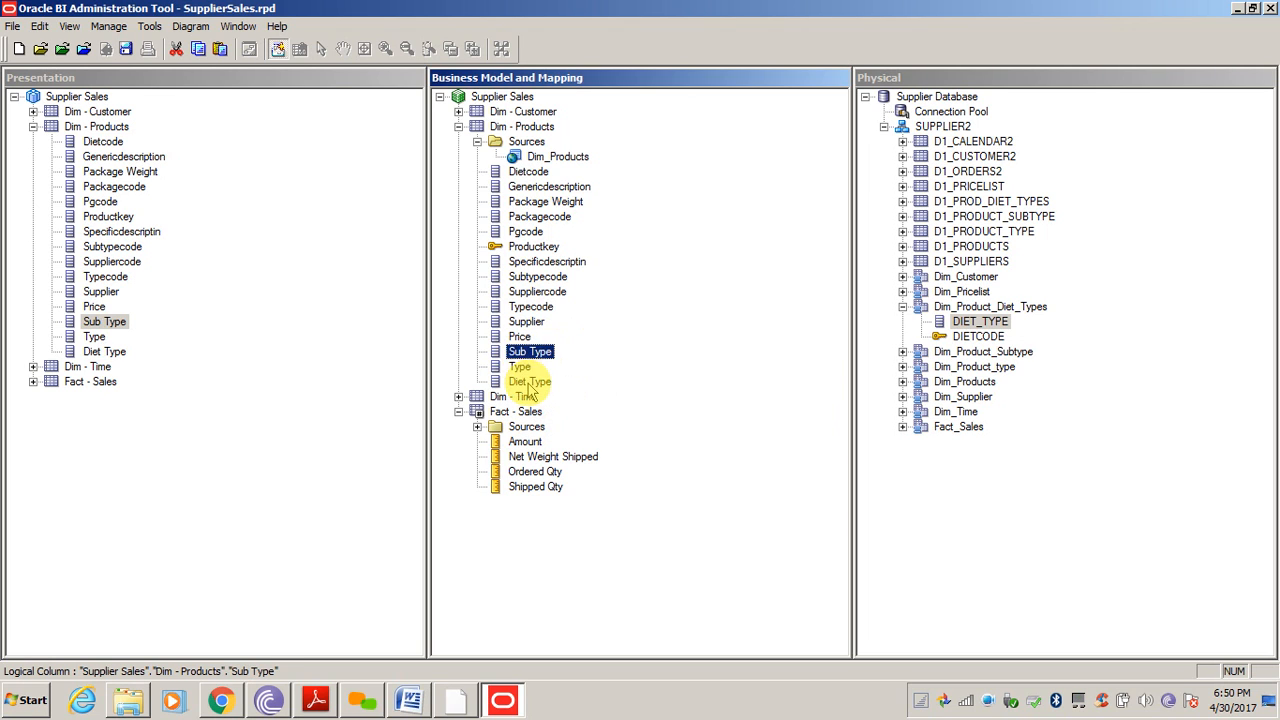
left_click(530, 384)
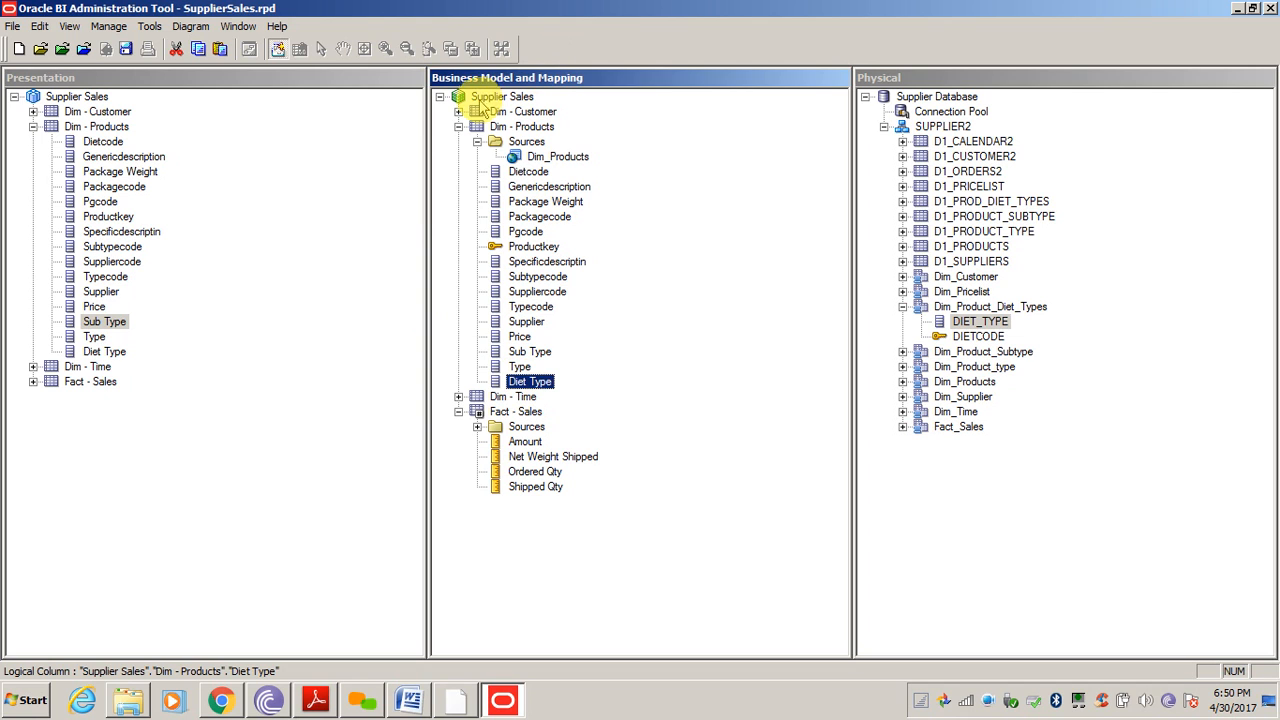
Collapse Dim_Product_Diet_Types and diagram SUPPLIER2 using Physical Diagram > Object(s) and Direct Joins
left_click(930, 126)
right_click(930, 125)
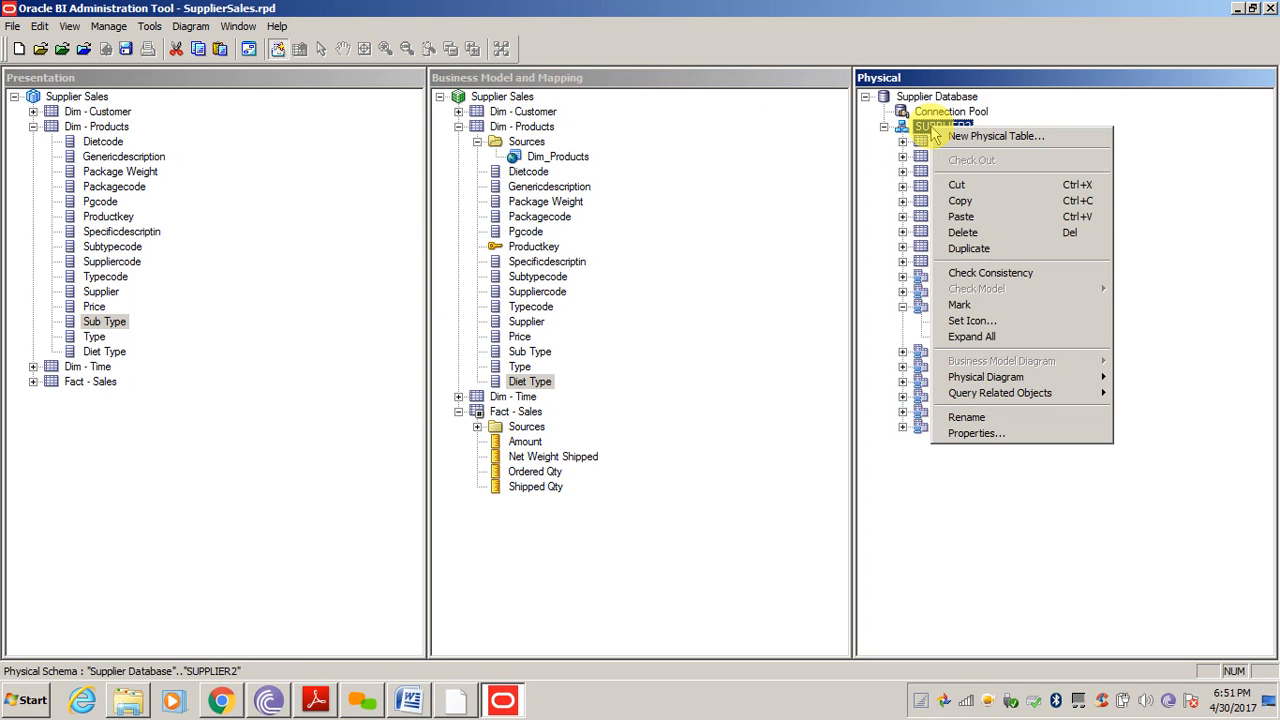
left_click(880, 386)
left_click(902, 306)
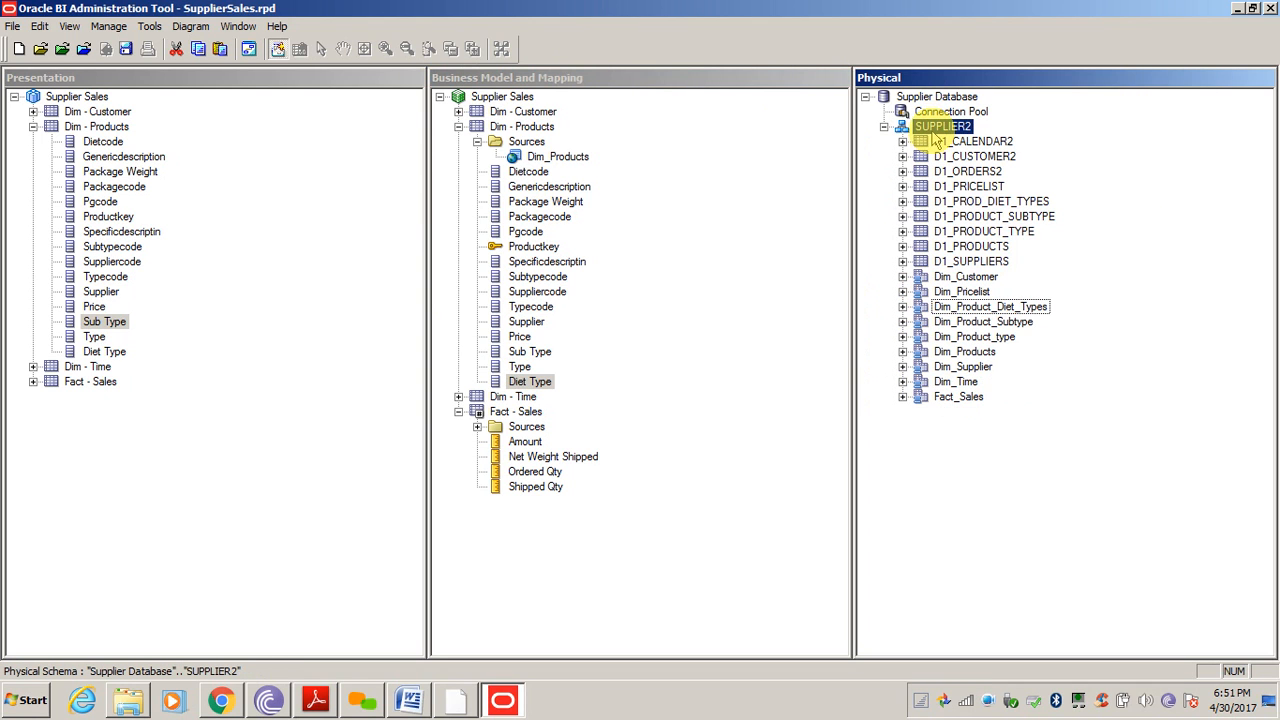
right_click(934, 132)
mouse_move(986, 381)
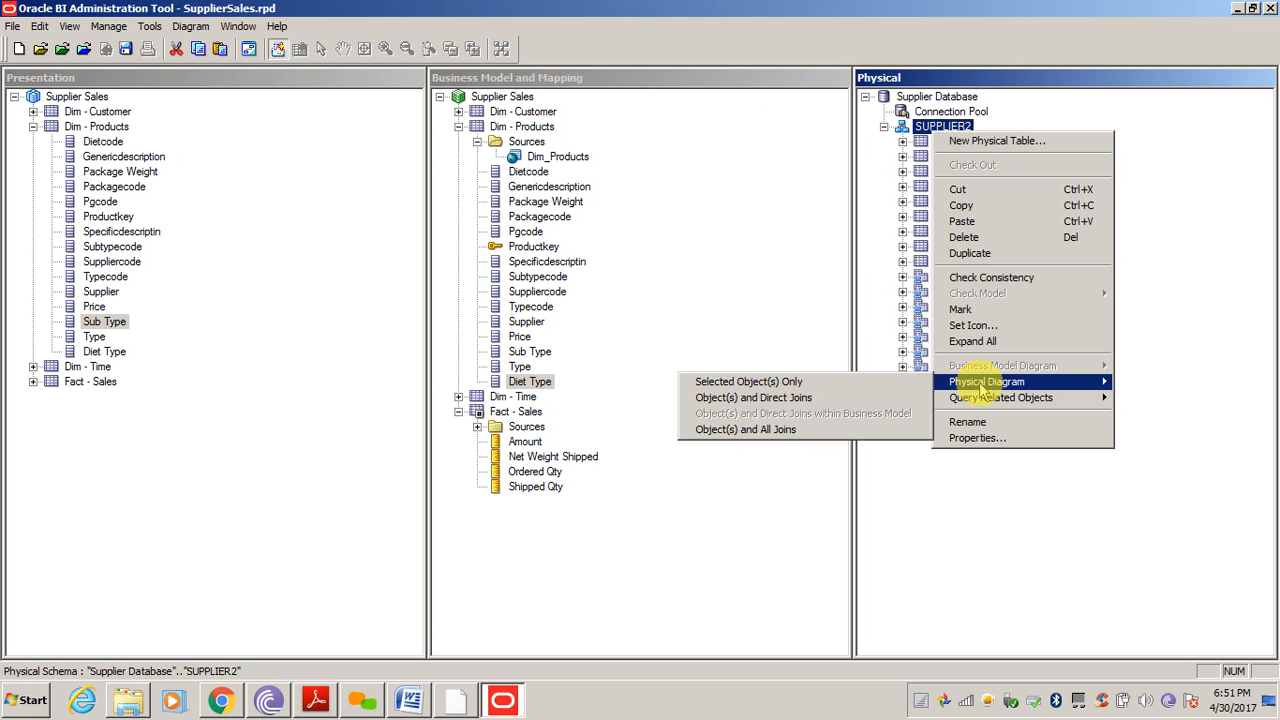
left_click(833, 397)
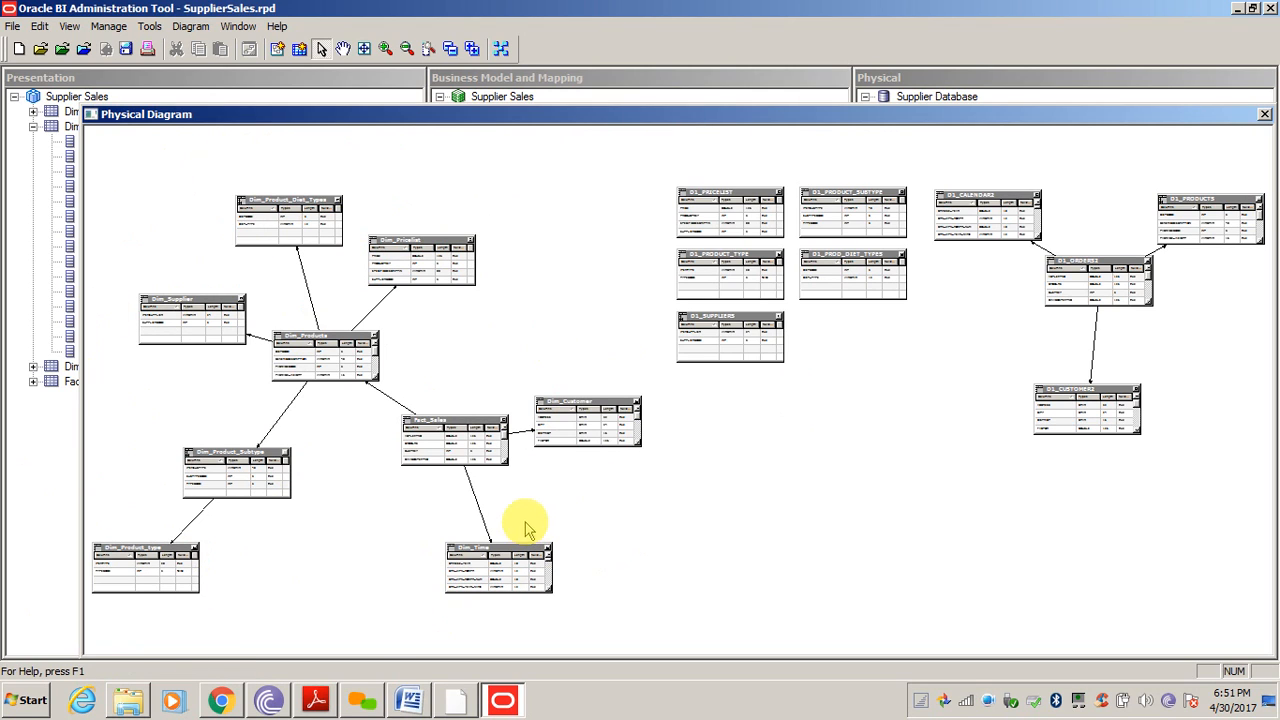
left_click(1265, 116)
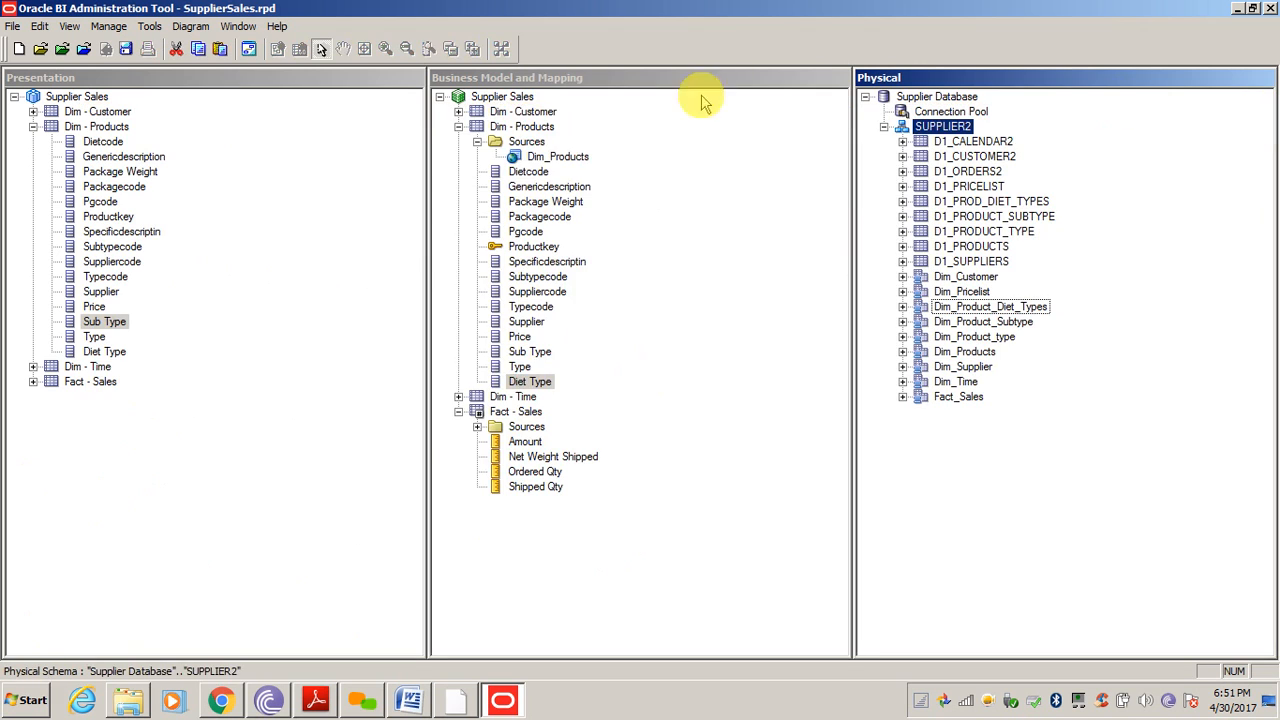
right_click(512, 97)
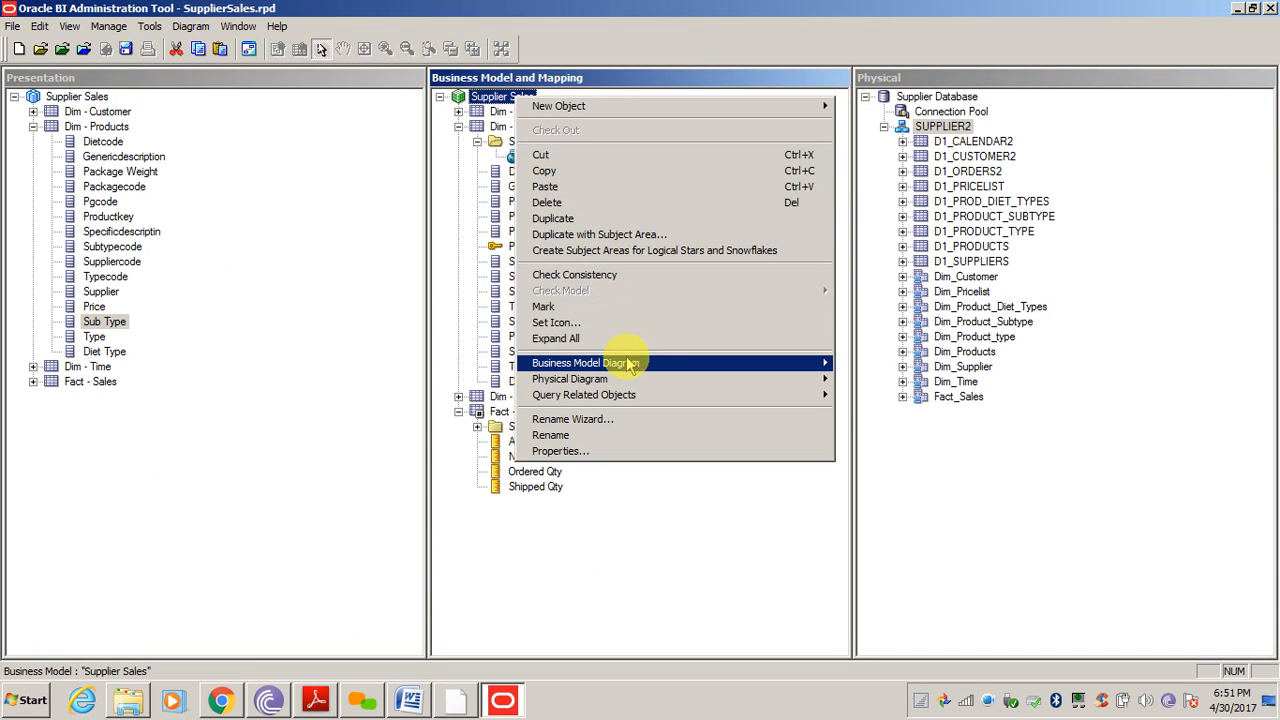
mouse_move(630, 363)
left_click(866, 364)
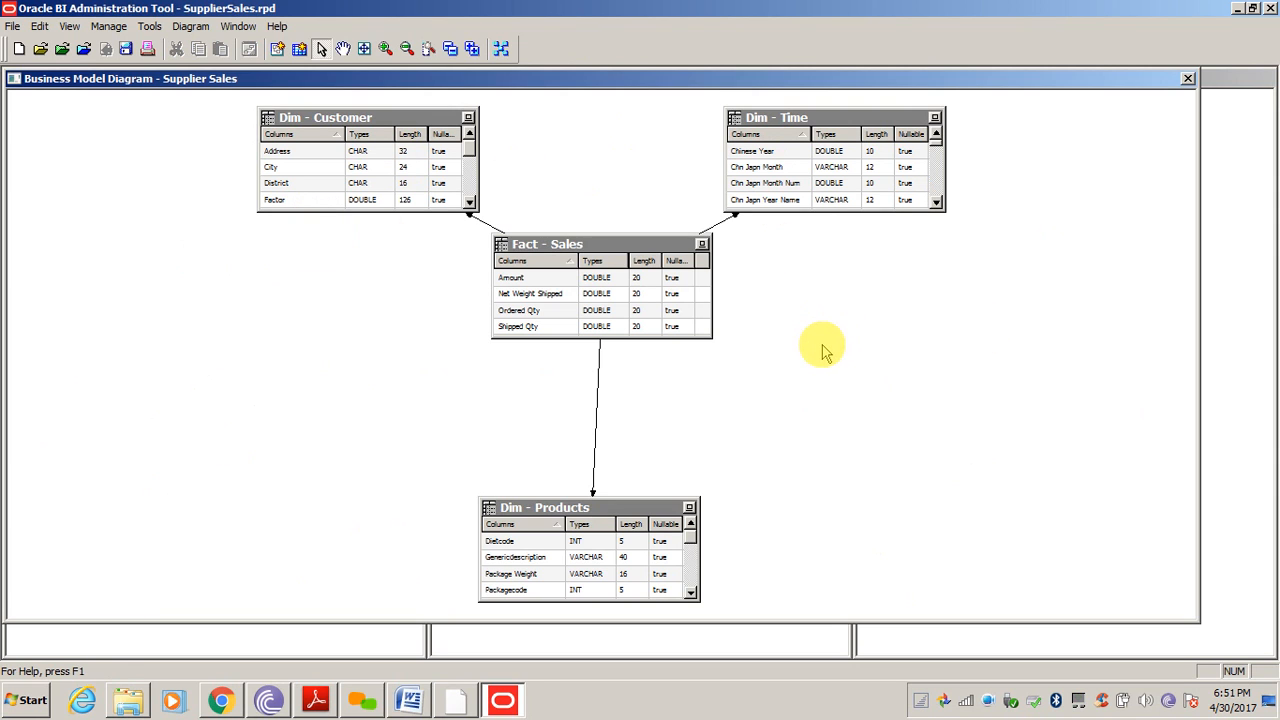
left_click_drag(590, 248, 588, 300)
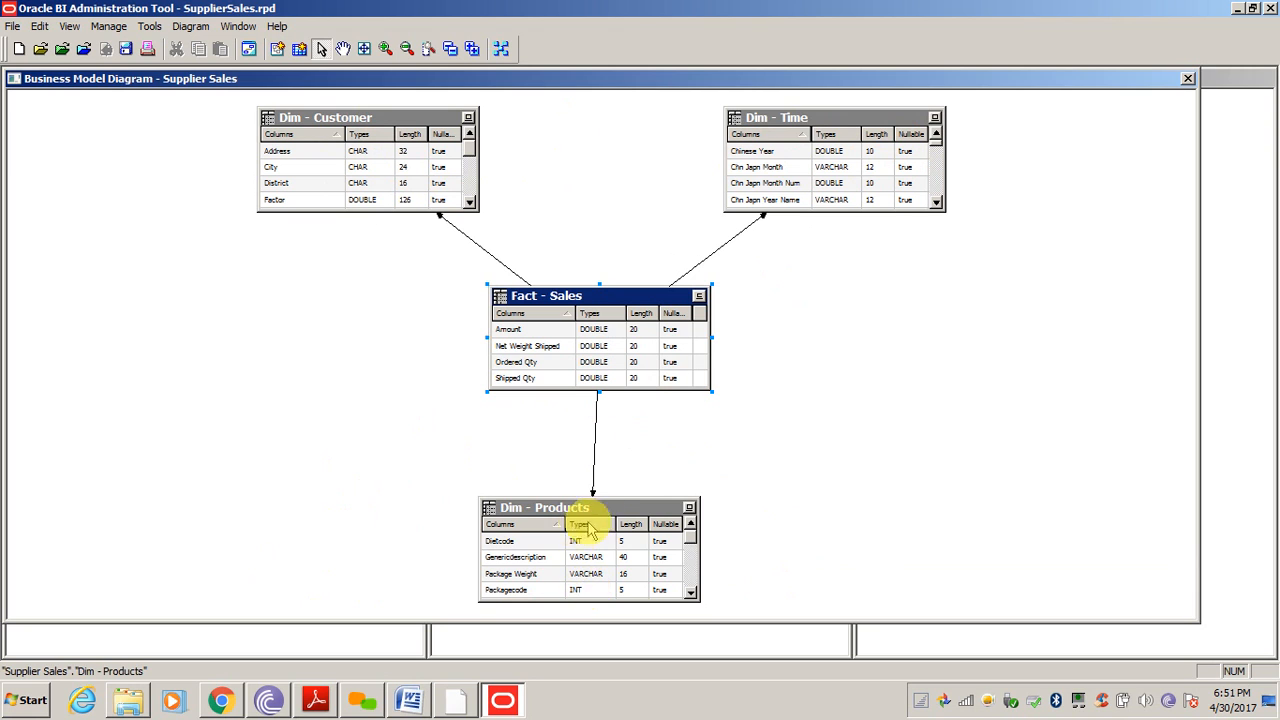
left_click_drag(606, 507, 614, 465)
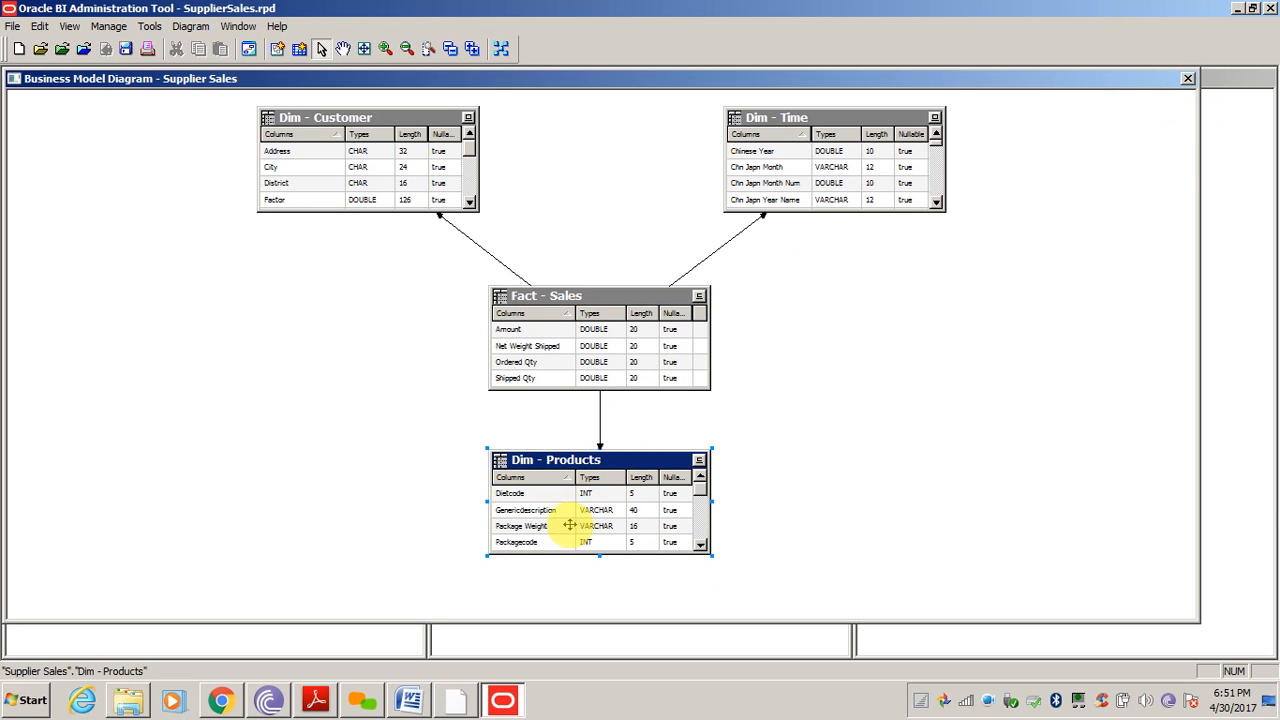
left_click(1189, 79)
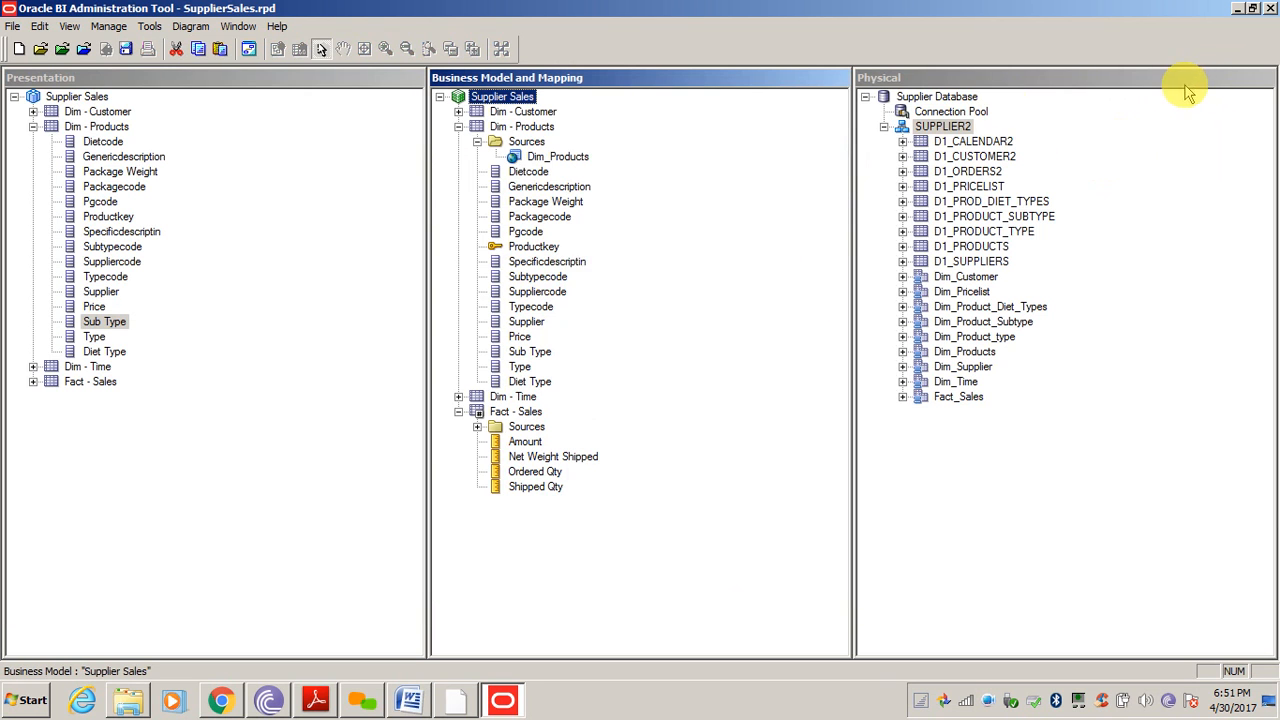
double_click(562, 158)
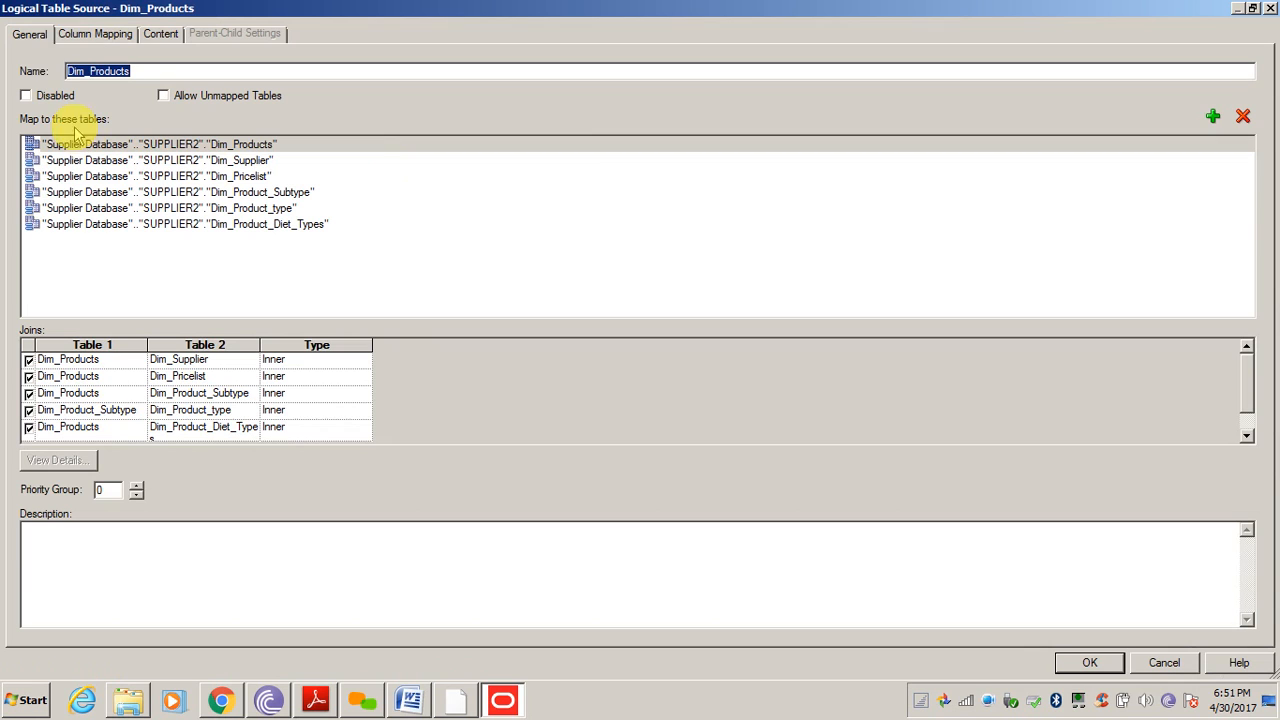
left_click(118, 192)
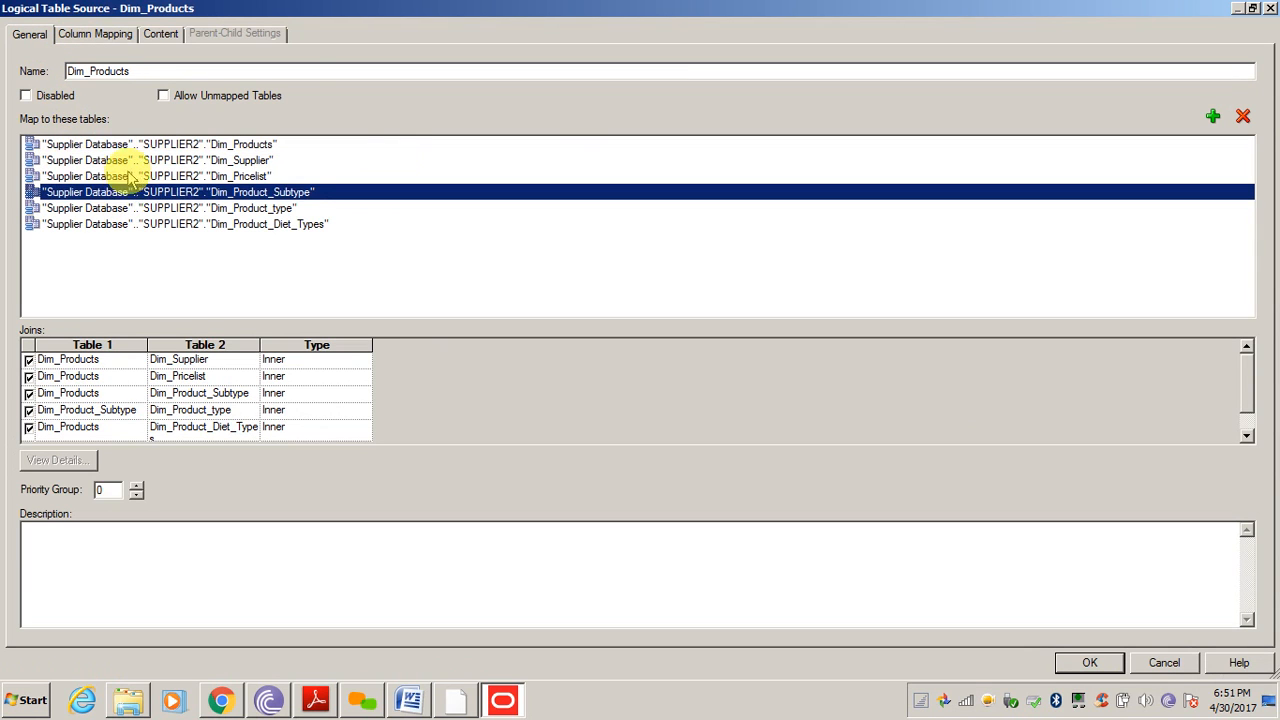
left_click(138, 162)
left_click(124, 145)
left_click(140, 192)
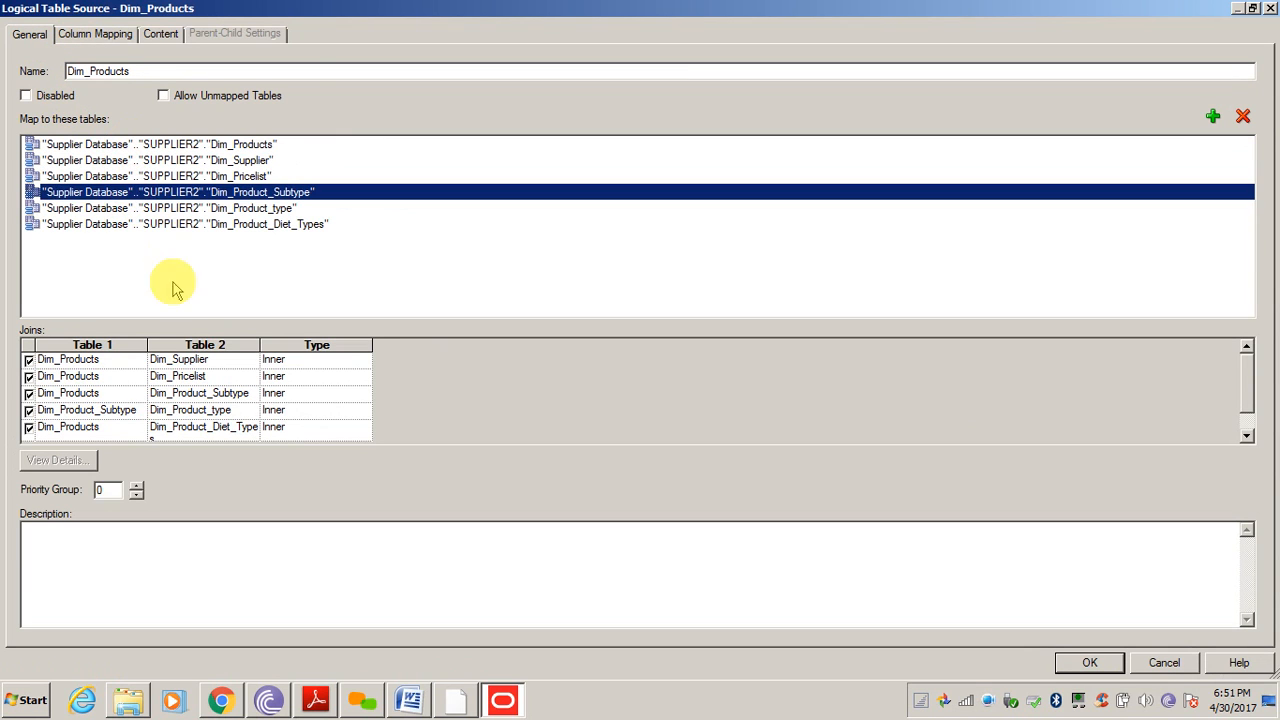
left_click(155, 226)
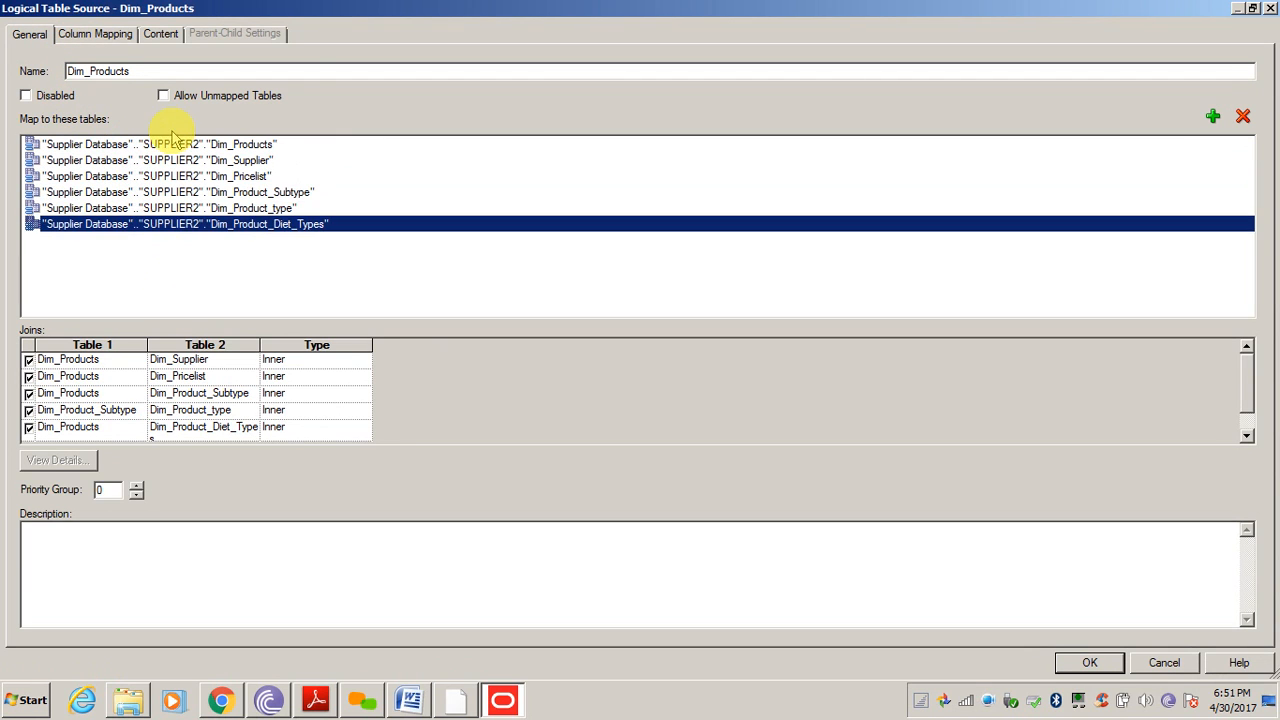
left_click(190, 364)
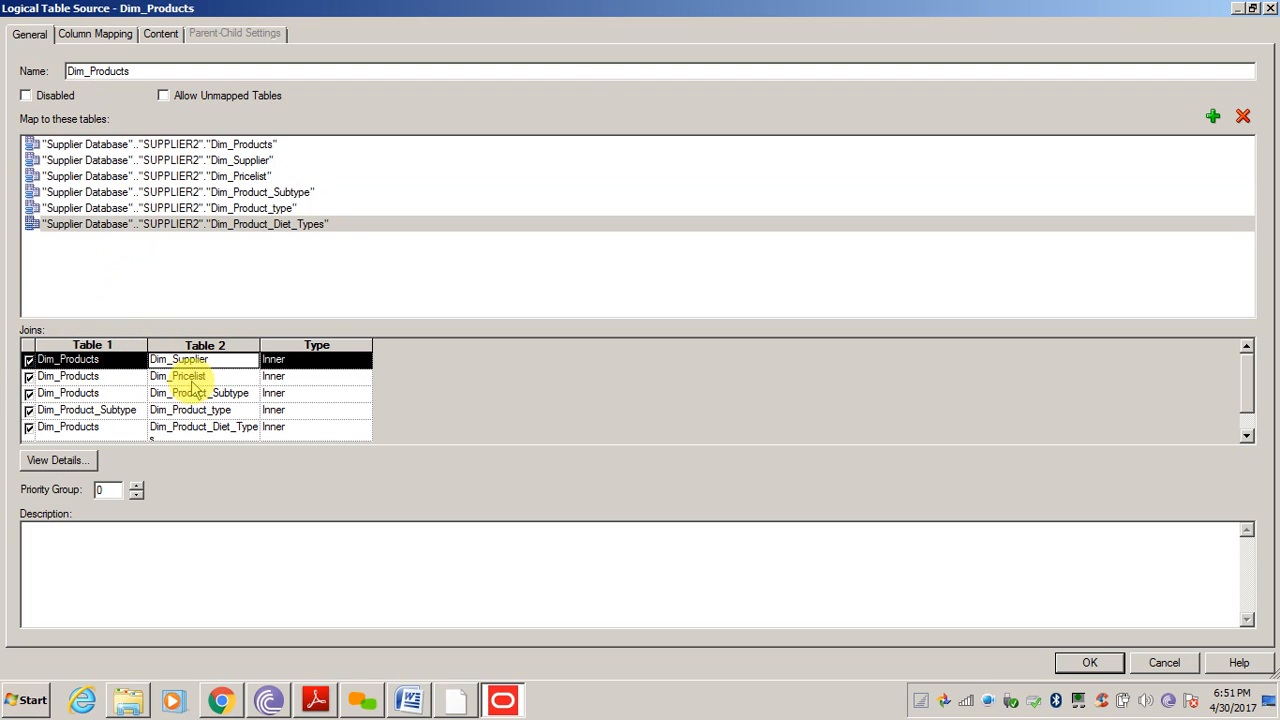
left_click(55, 461)
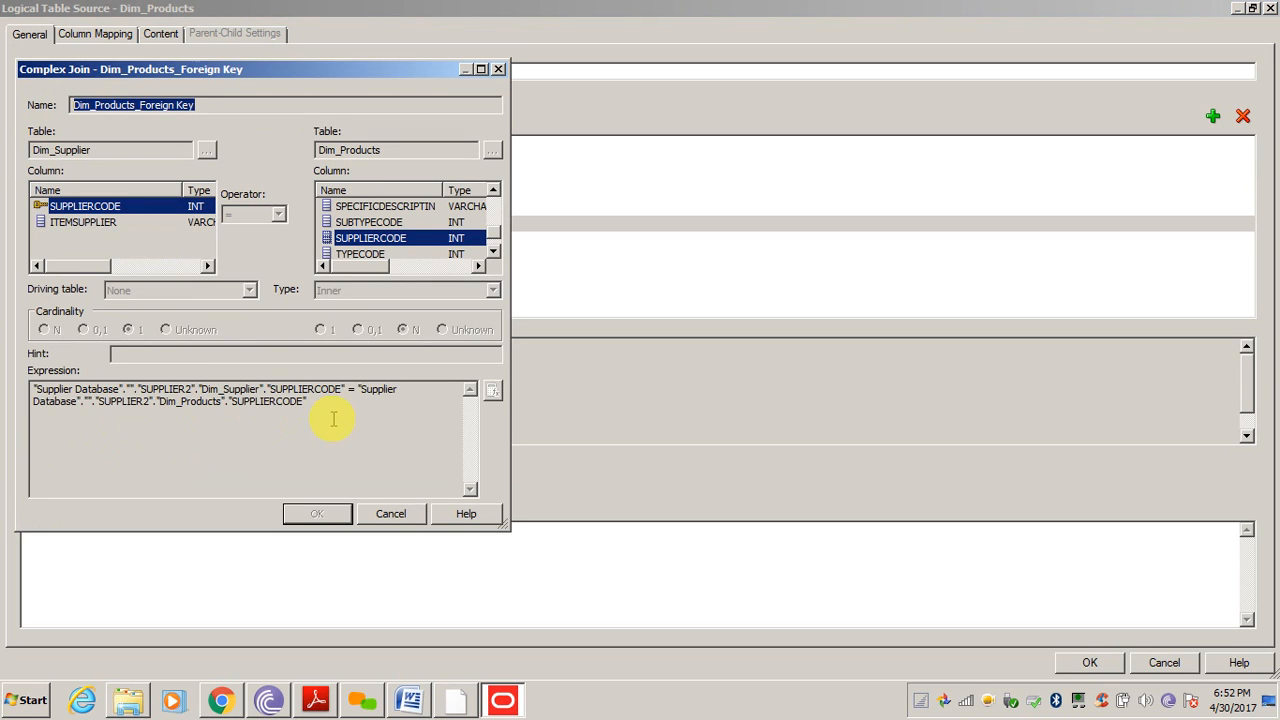
left_click_drag(334, 423, 4, 370)
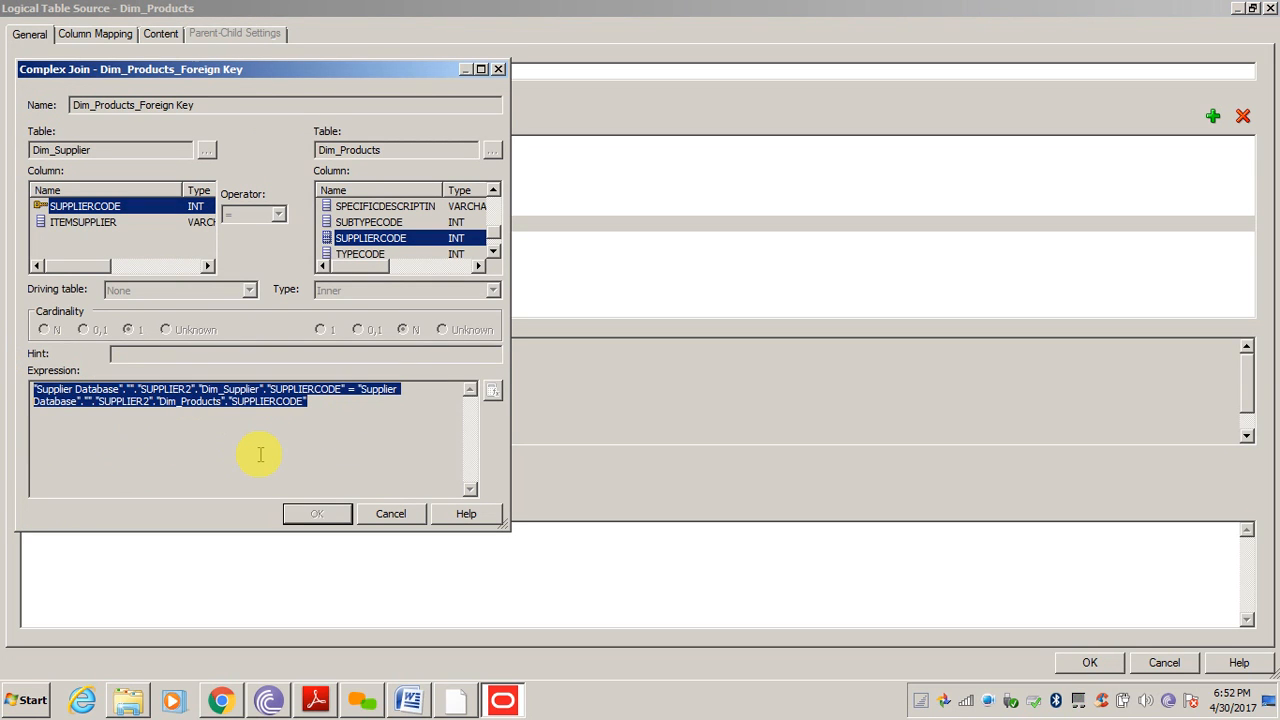
left_click(391, 514)
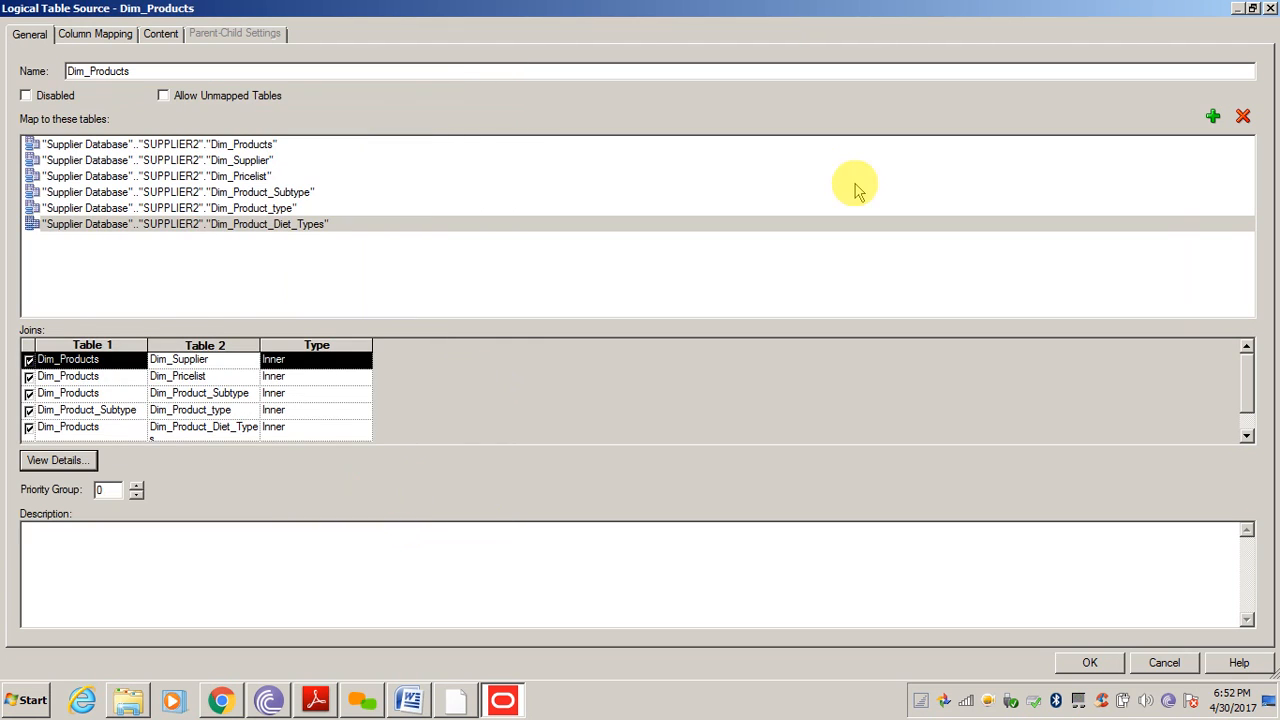
left_click(1271, 8)
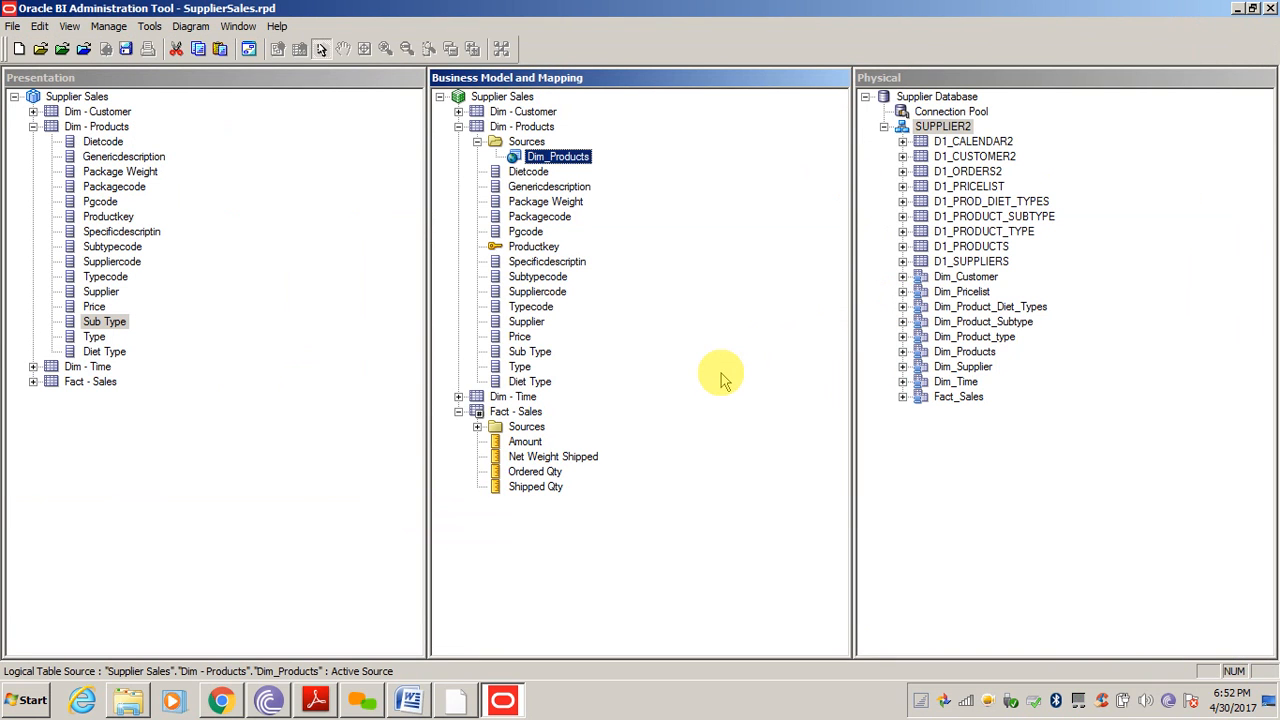
Collapse Dim - Products, Fact - Sales and the SUPPLIER2 database across the three panes
left_click(671, 506)
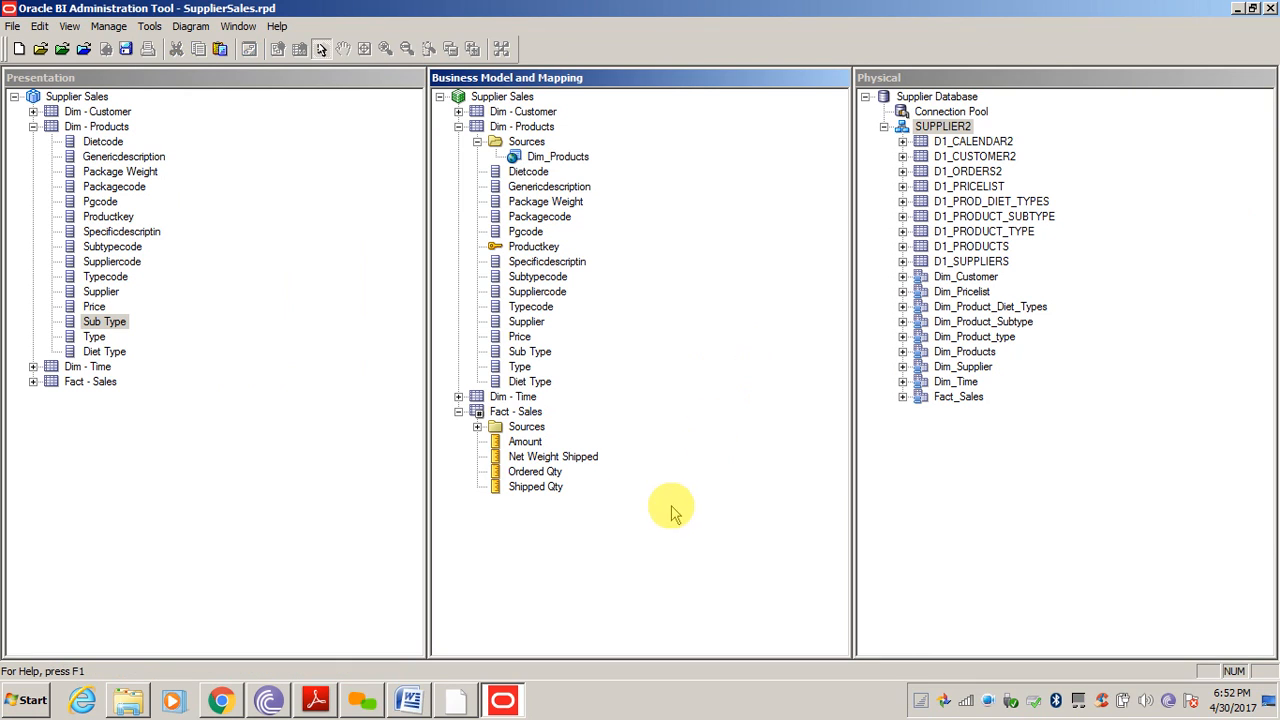
left_click(329, 400)
left_click(680, 391)
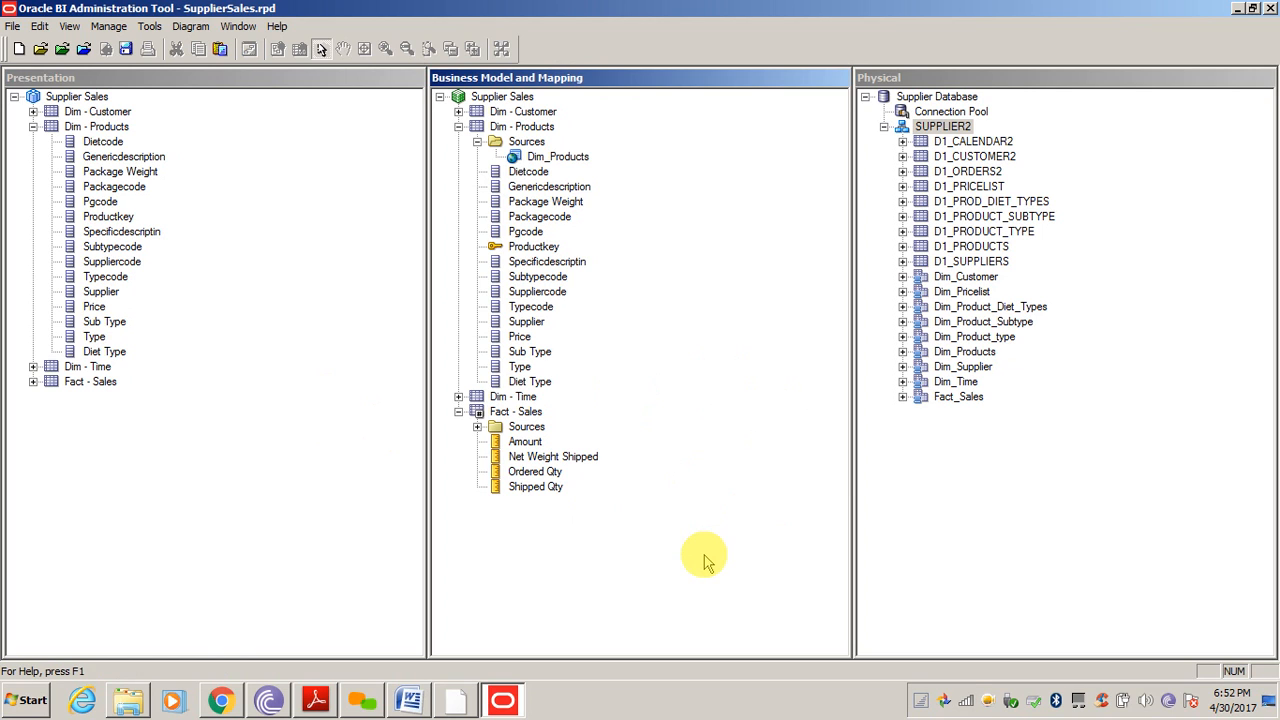
left_click(345, 513)
left_click(600, 565)
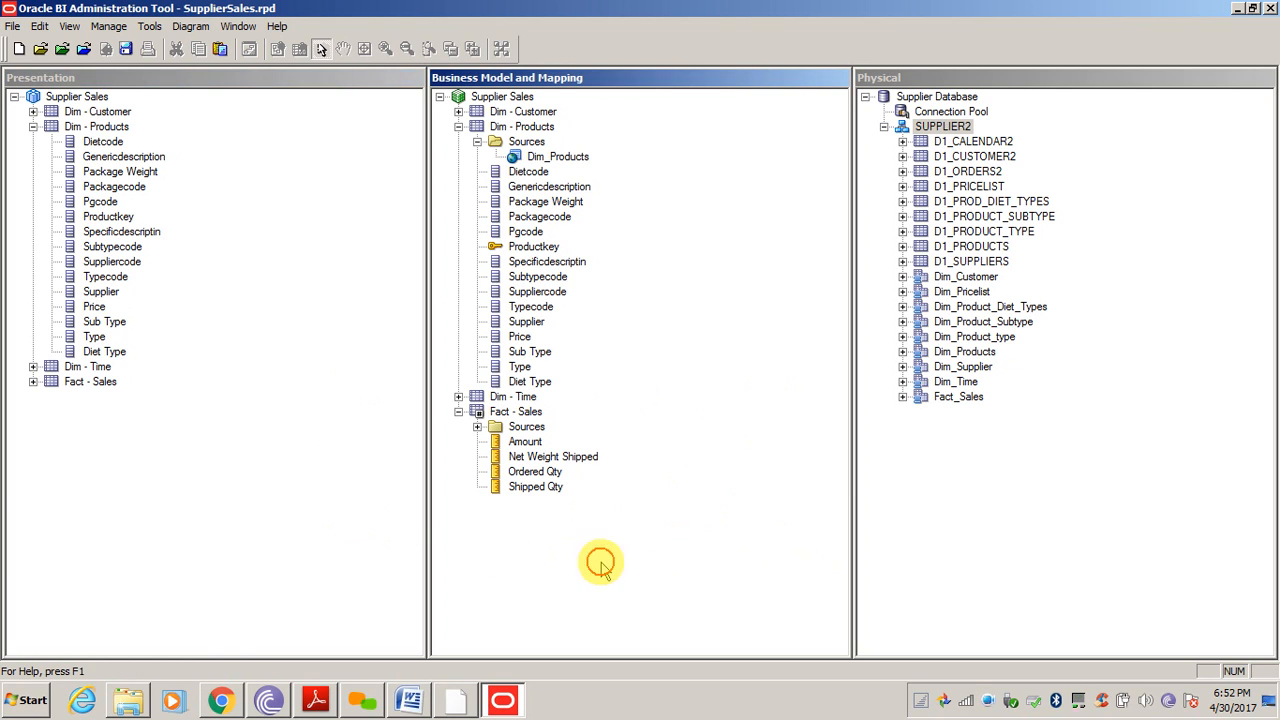
left_click(33, 126)
left_click(352, 355)
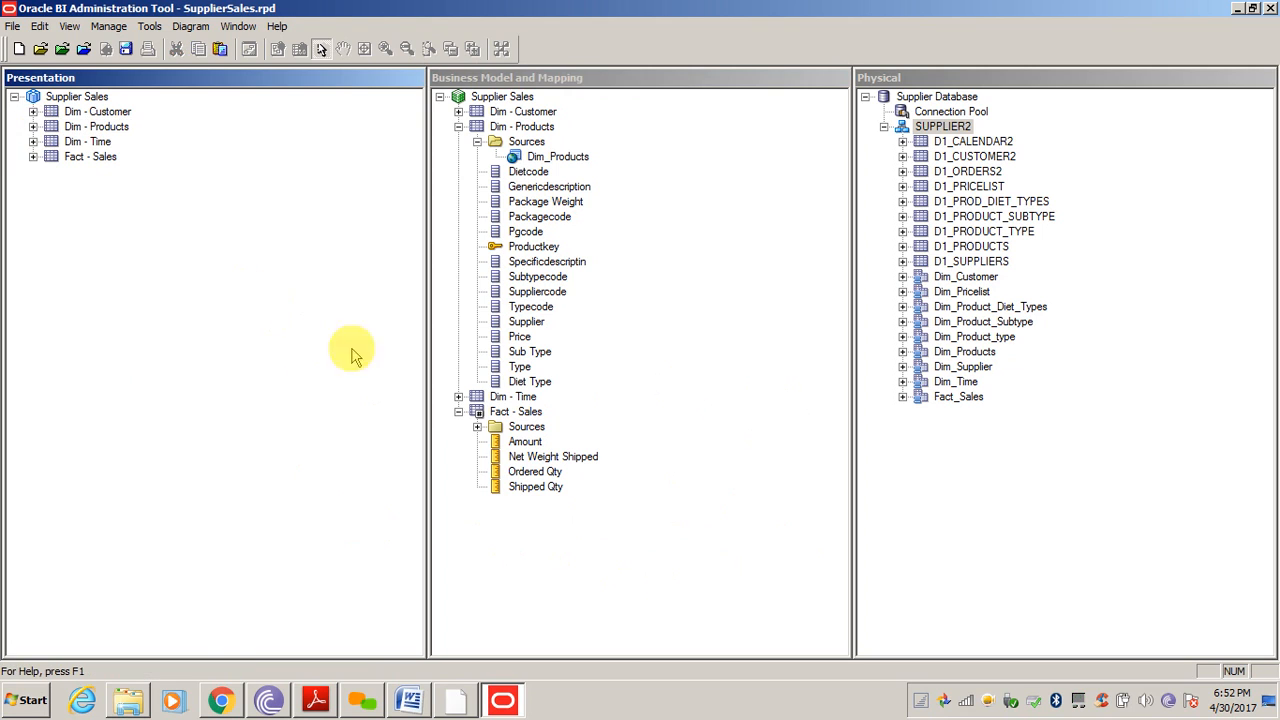
left_click(458, 126)
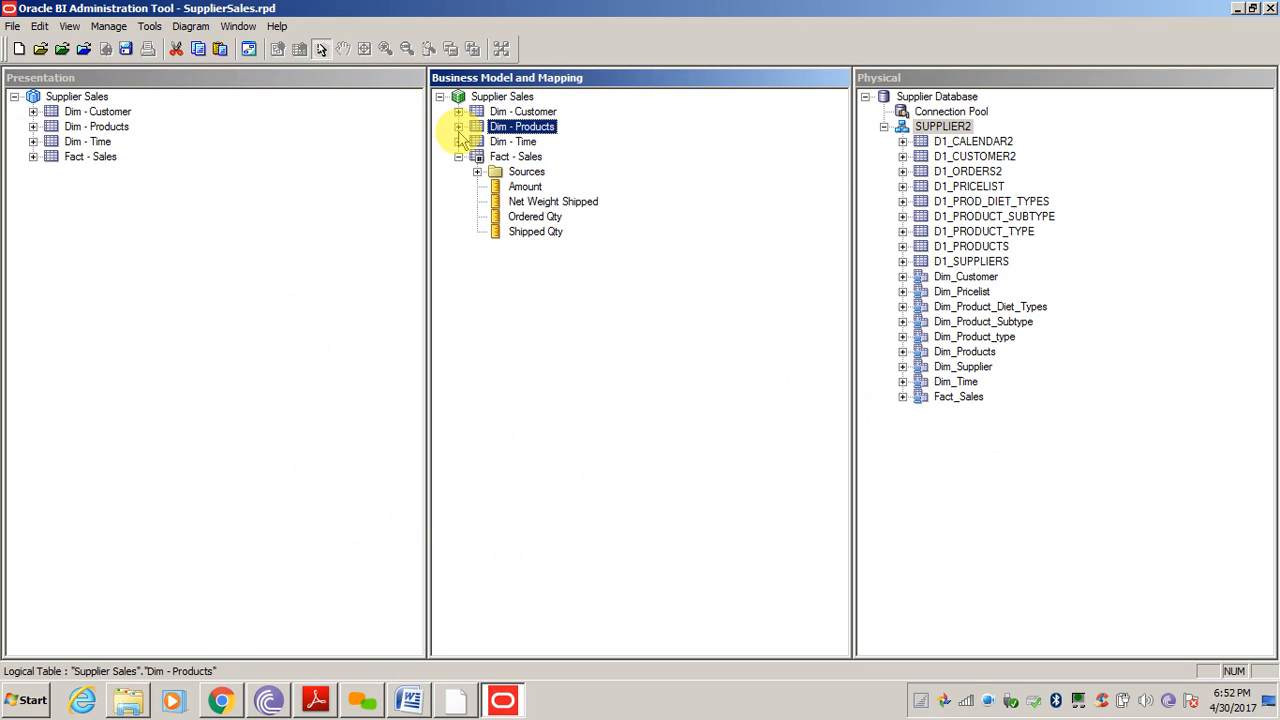
left_click(458, 156)
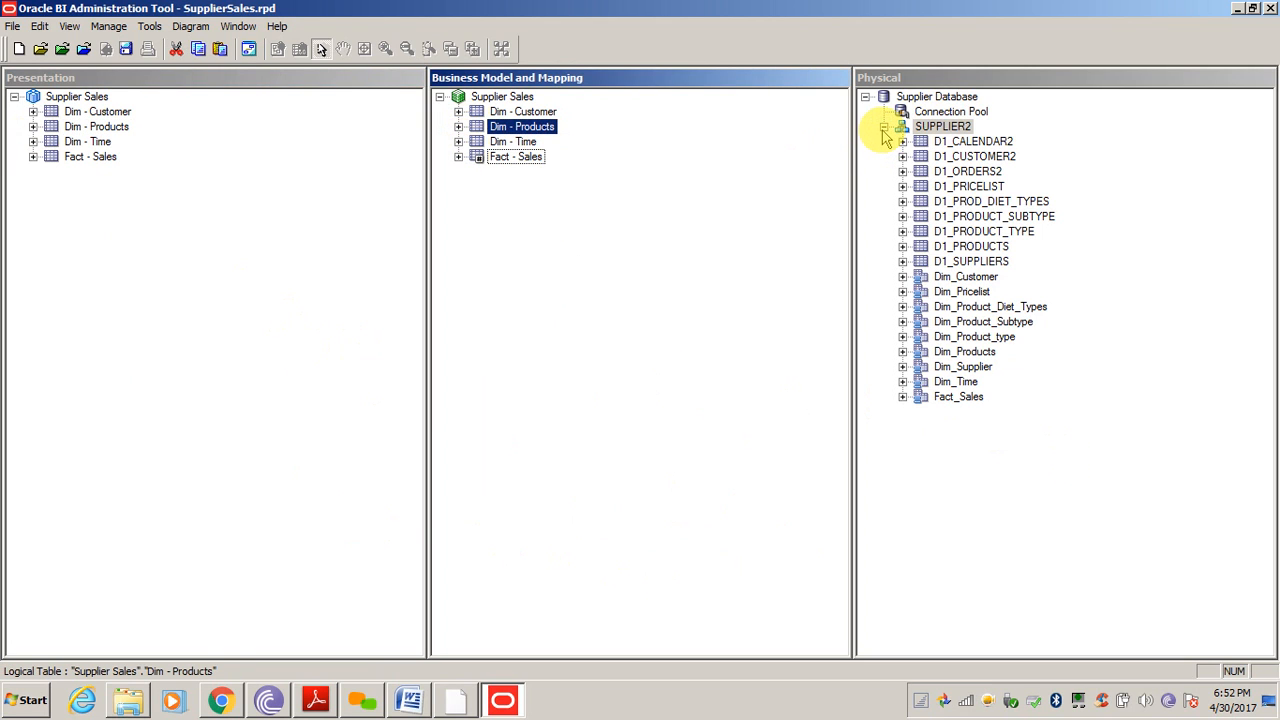
left_click(884, 127)
Run Check All Objects in the Consistency Checker and dismiss the no-errors result
left_click(703, 277)
left_click(540, 308)
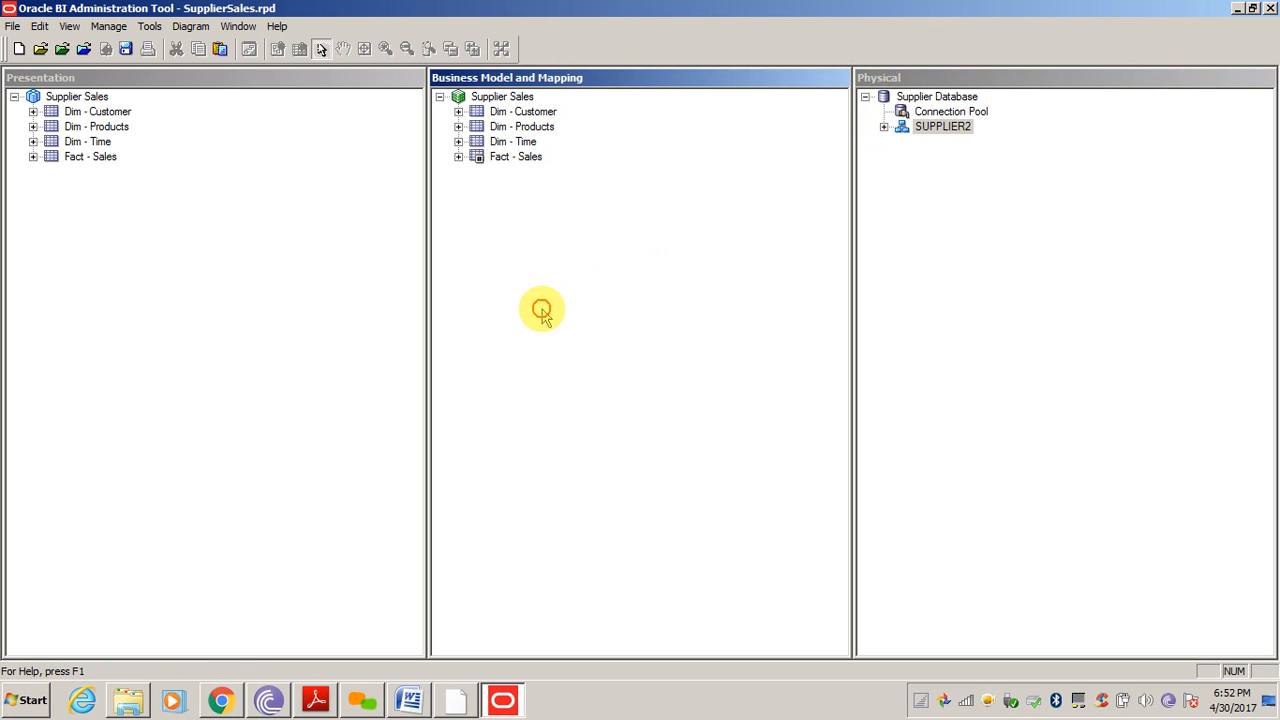
left_click(342, 303)
left_click(638, 331)
left_click(1080, 317)
left_click(603, 277)
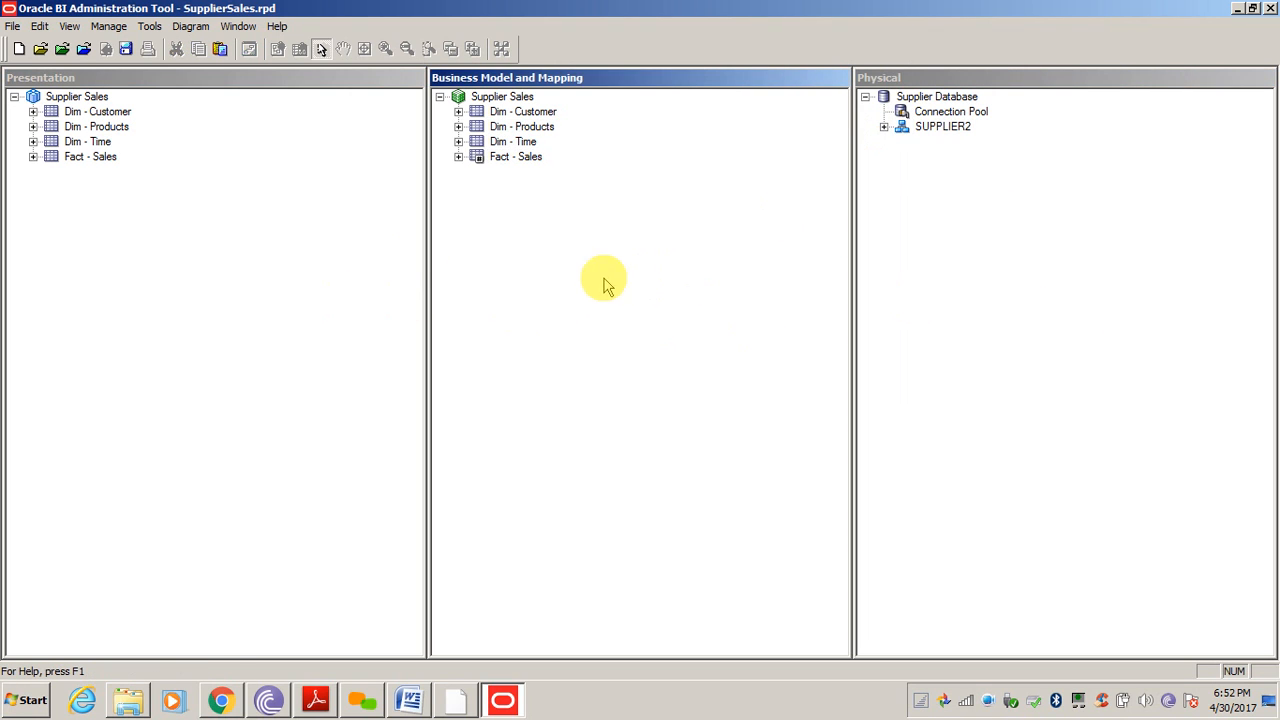
left_click(273, 251)
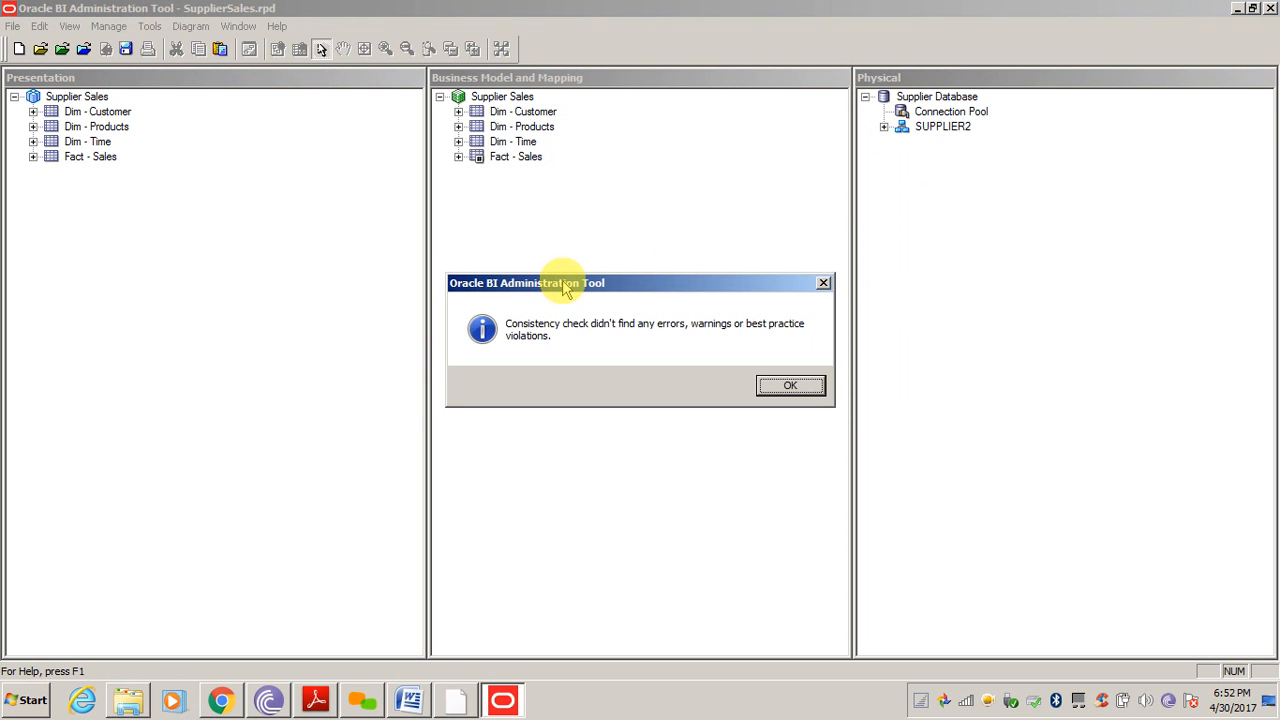
left_click(806, 386)
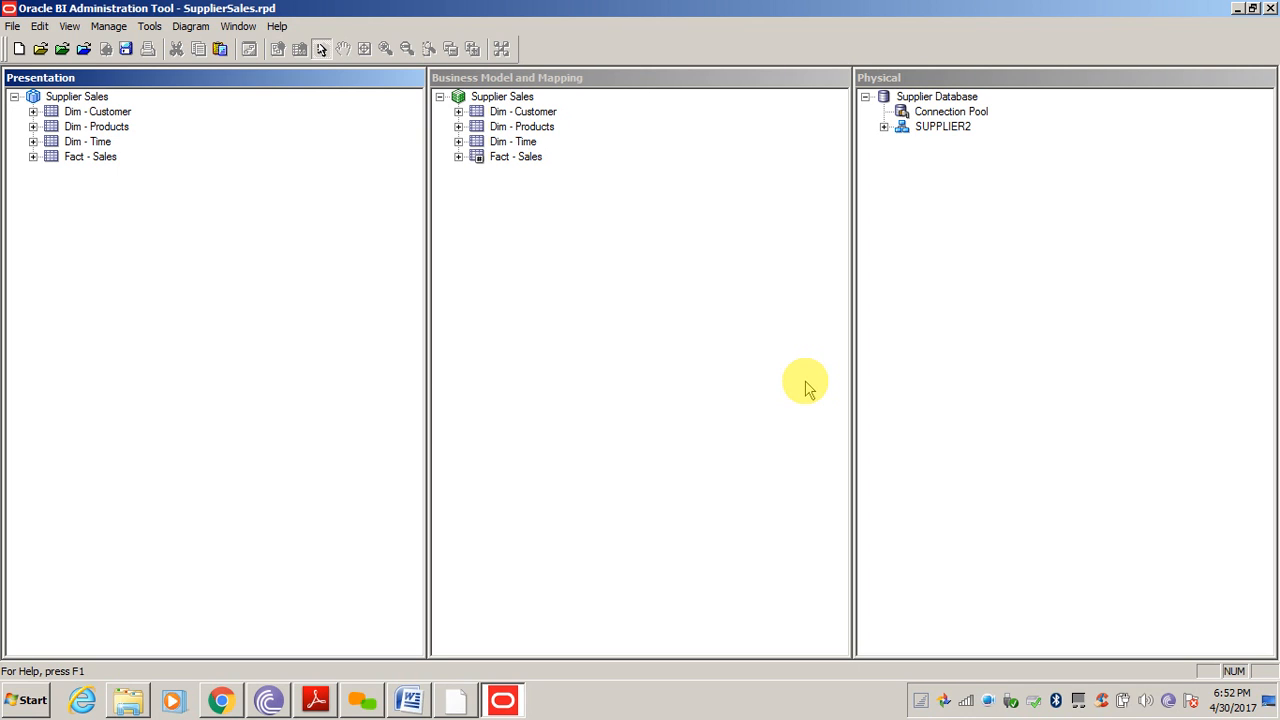
Expand Dim - Products to view its Dim_Products source, then bring up the Modelling for Training document
left_click(458, 126)
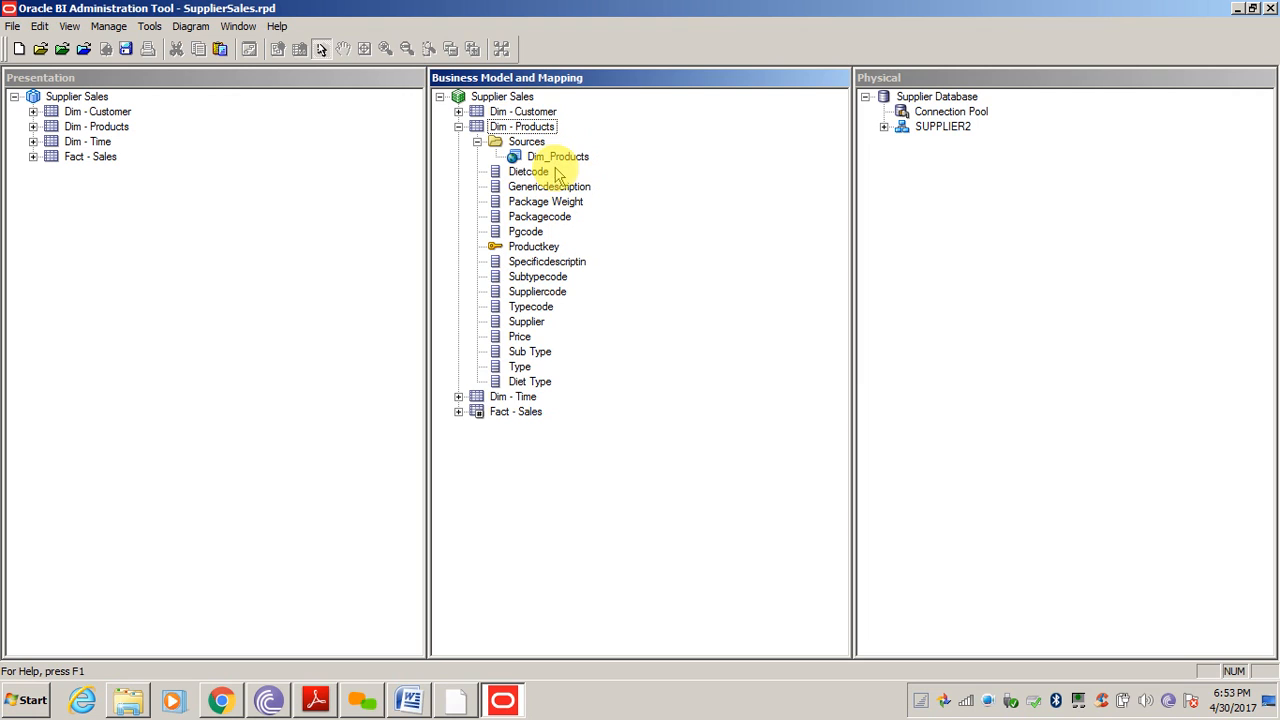
left_click(540, 158)
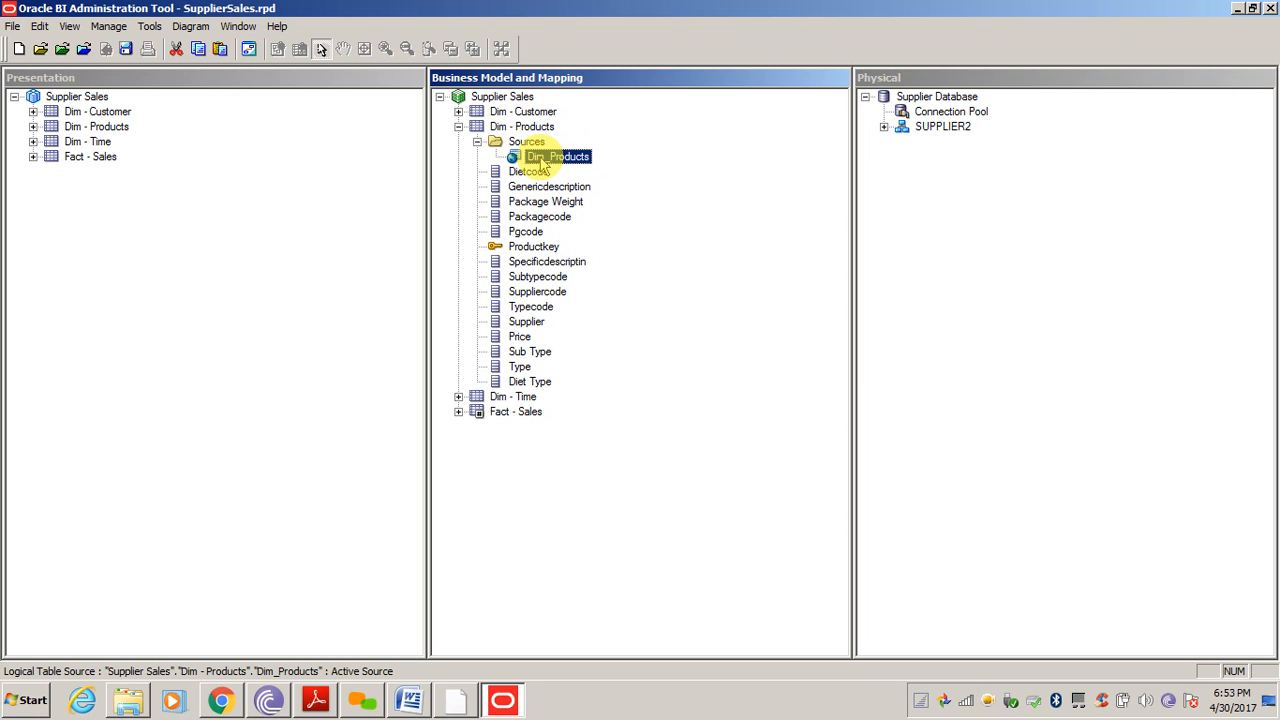
left_click(629, 450)
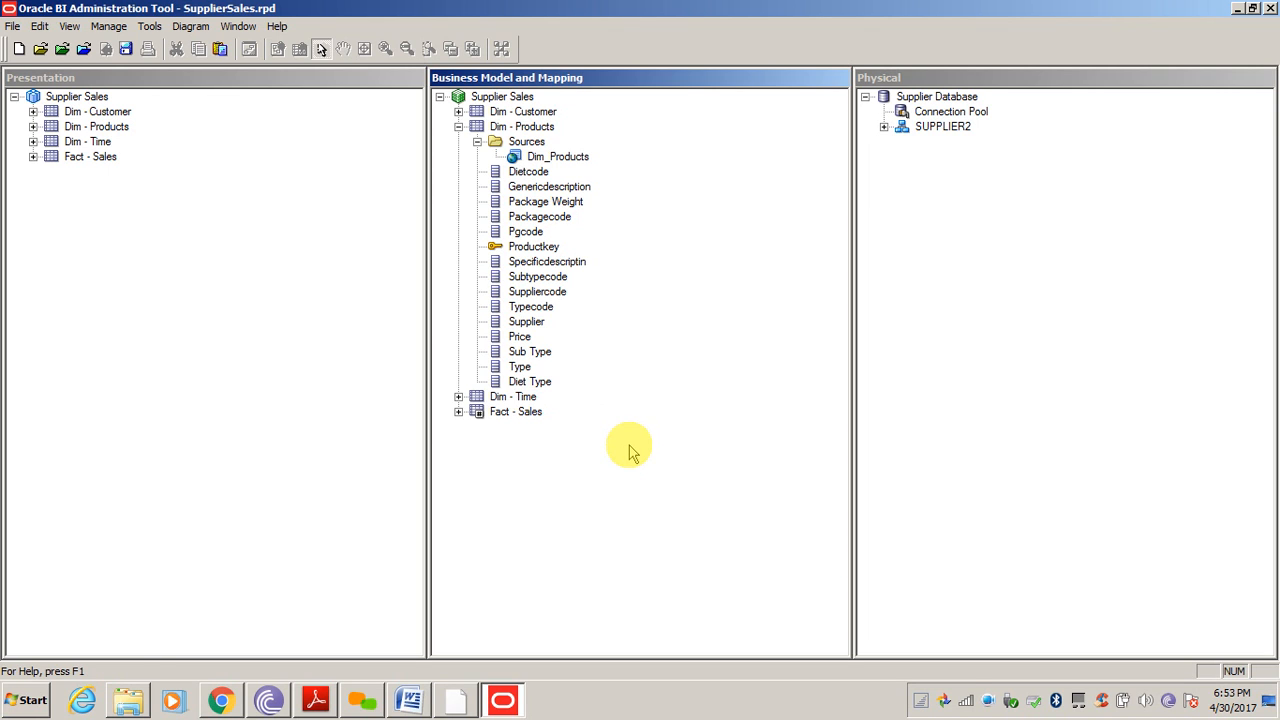
left_click(221, 236)
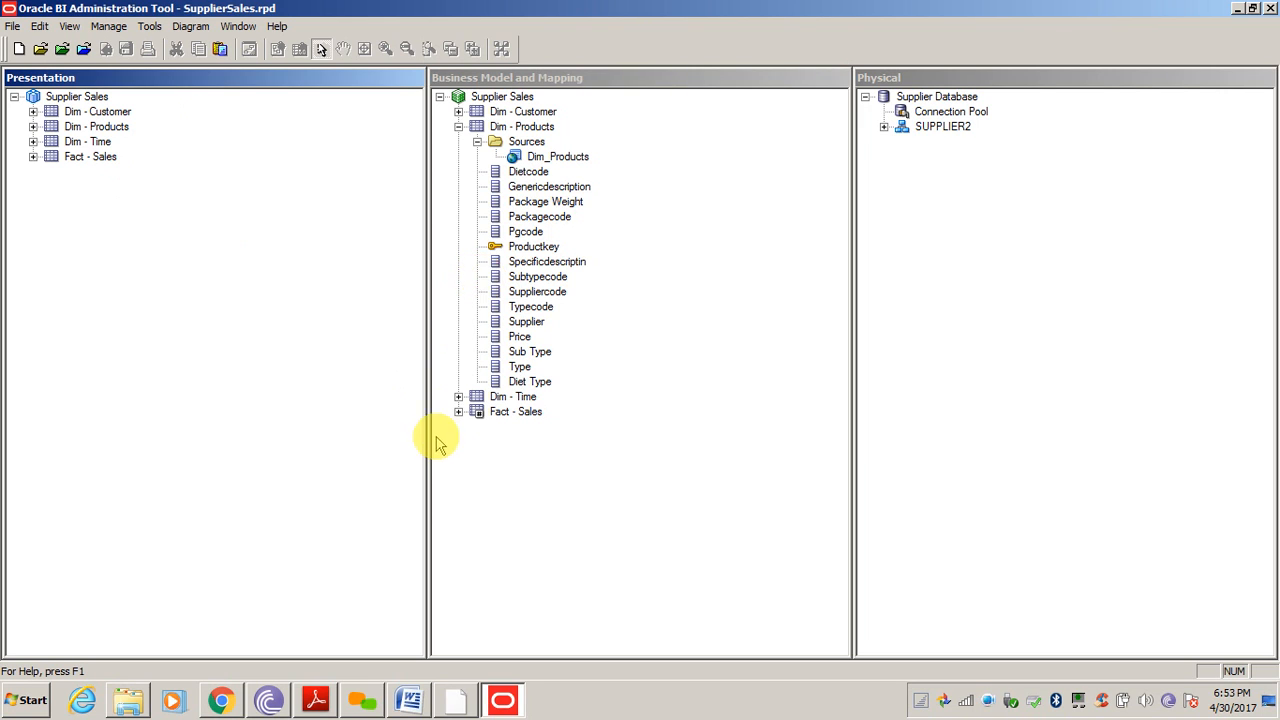
left_click(416, 703)
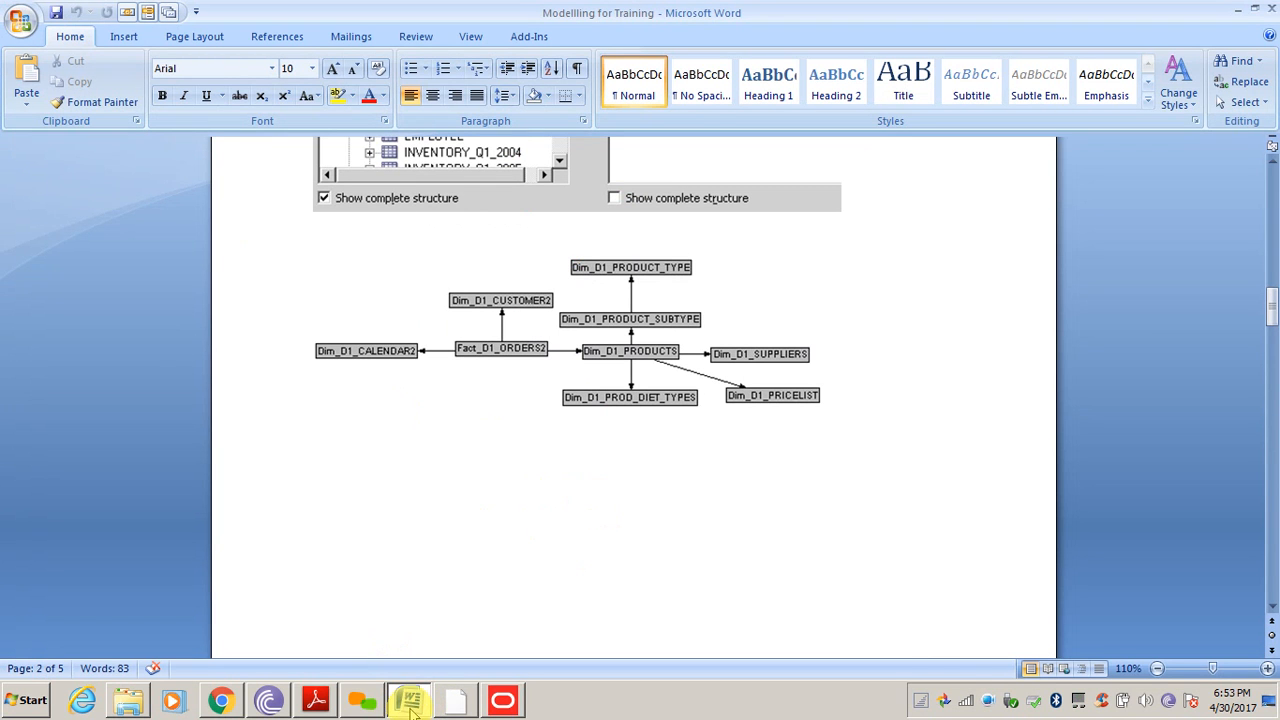
Switch to Explorer and open the OBIEE12C folder on the Softwares (E:) drive
left_click(409, 703)
left_click(128, 703)
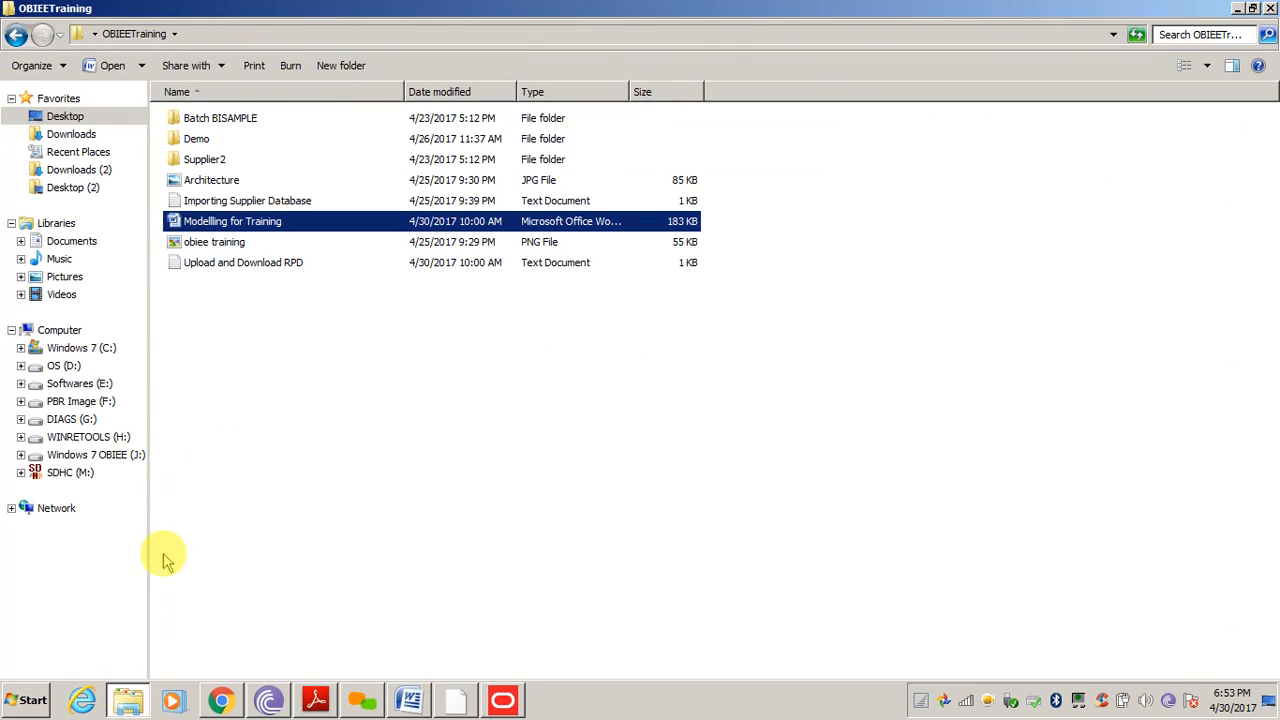
left_click(80, 384)
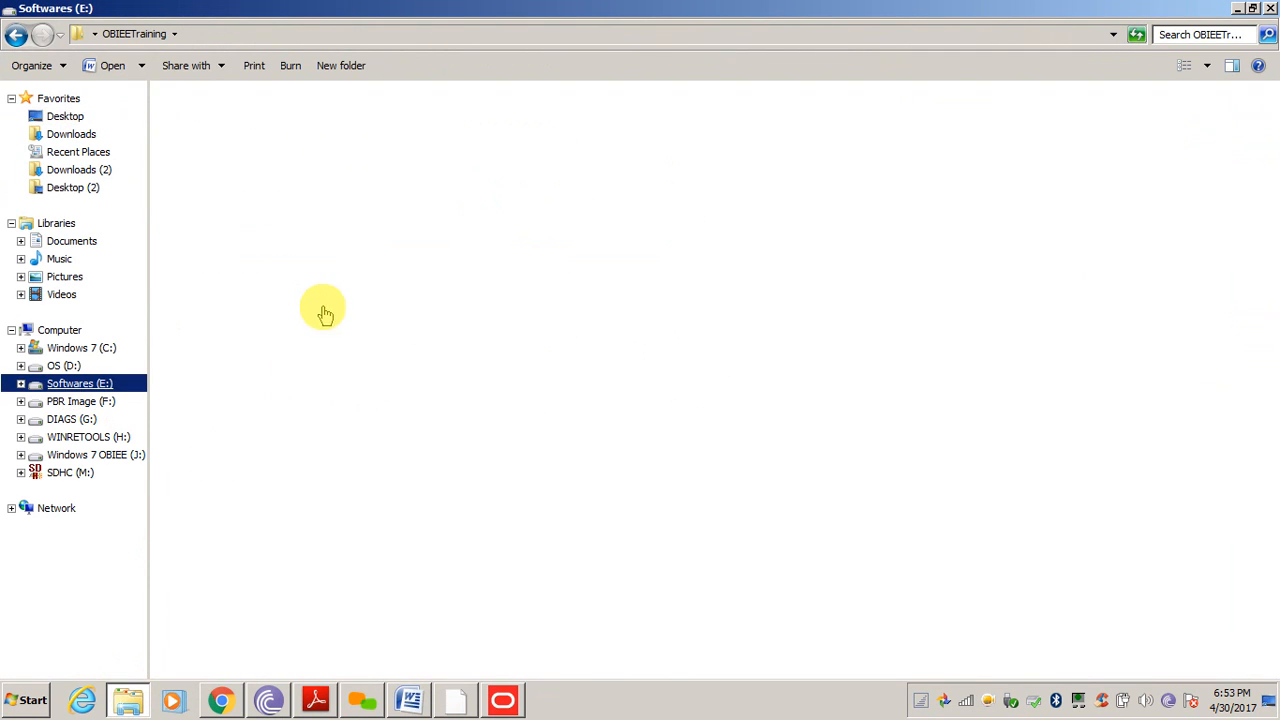
left_click(247, 449)
key("o")
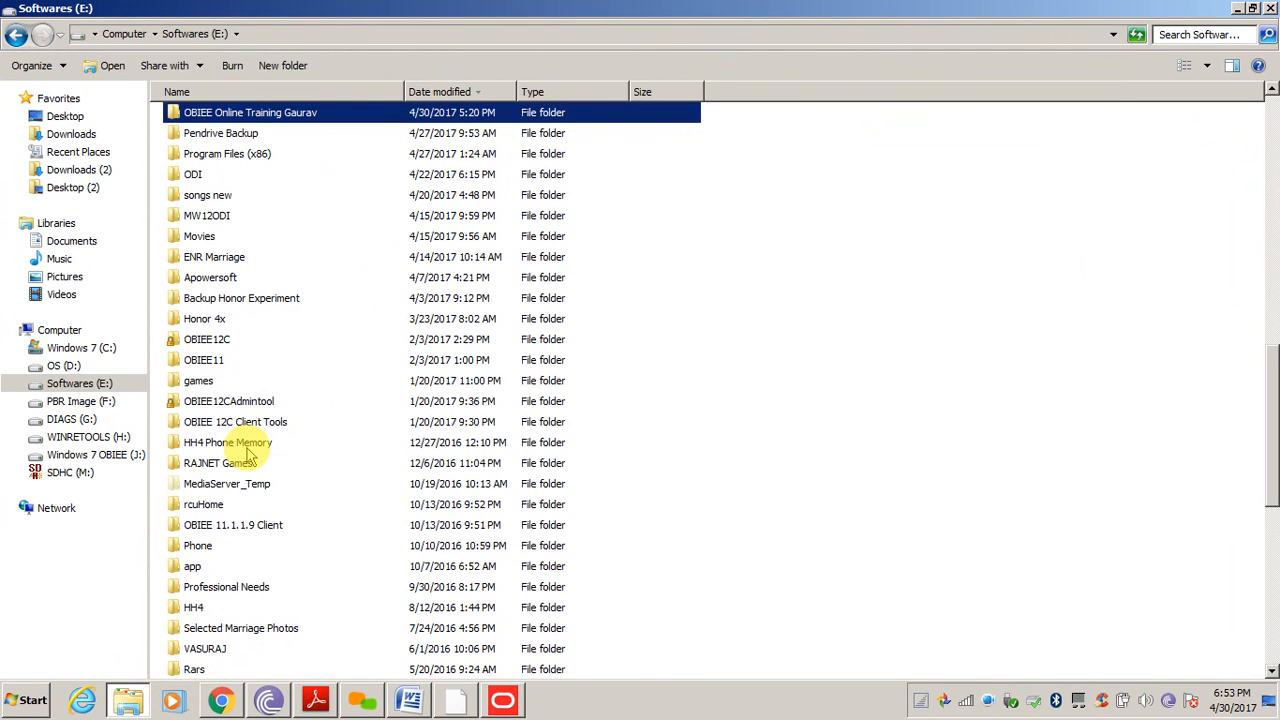
key("Down")
key("Down")
key("Down")
key("Down")
key("Down")
key("Down")
key("Down")
key("Down")
key("Down")
key("Down")
key("Down")
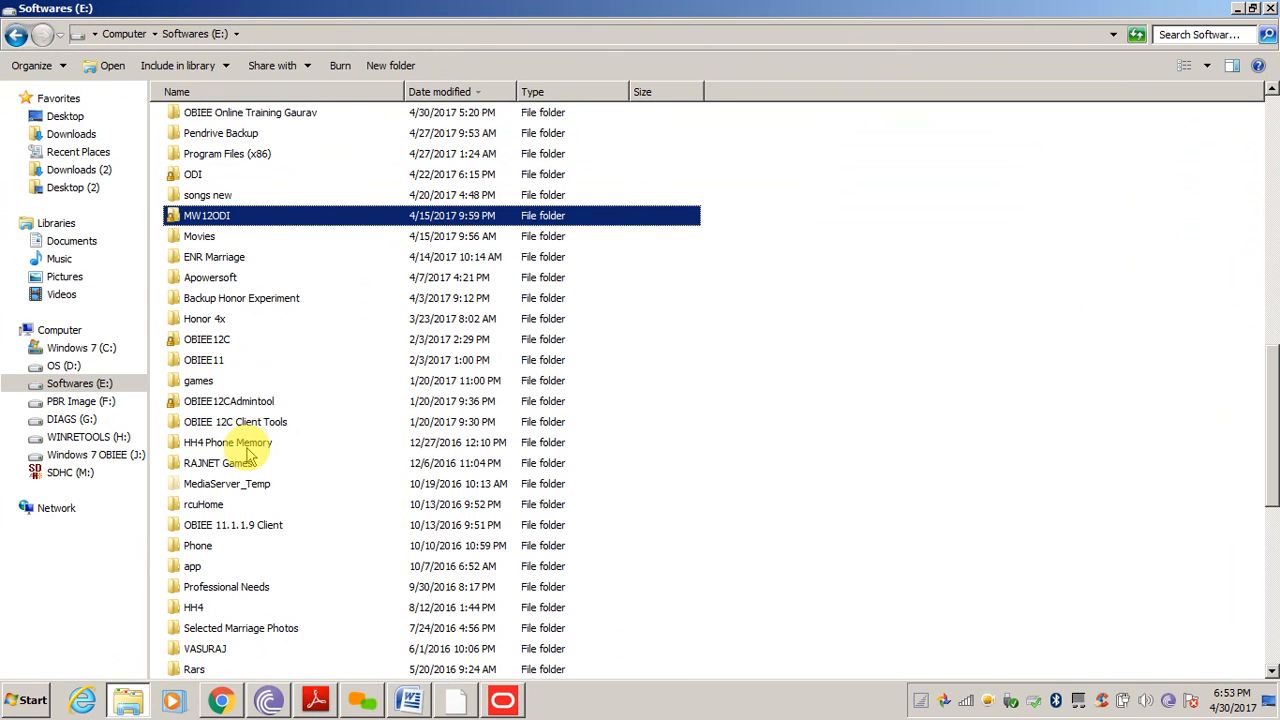
key("Return")
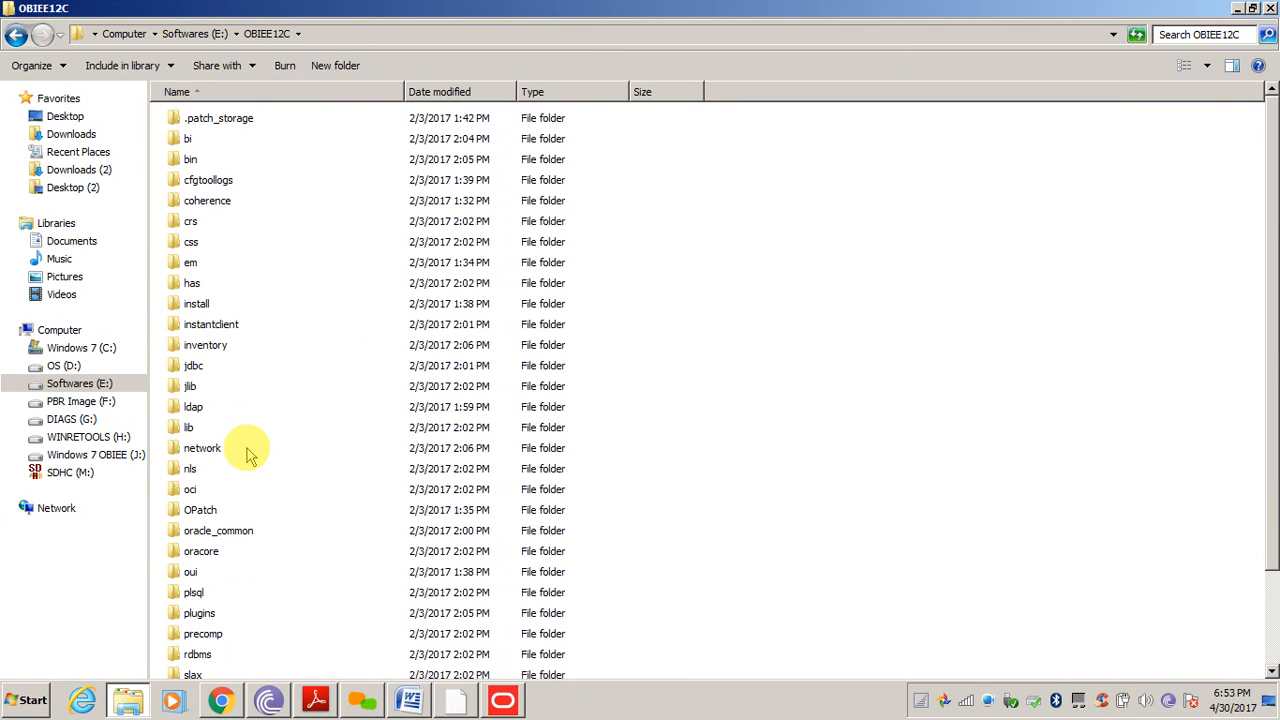
Open the user_projects folder inside OBIEE12C
key("Down")
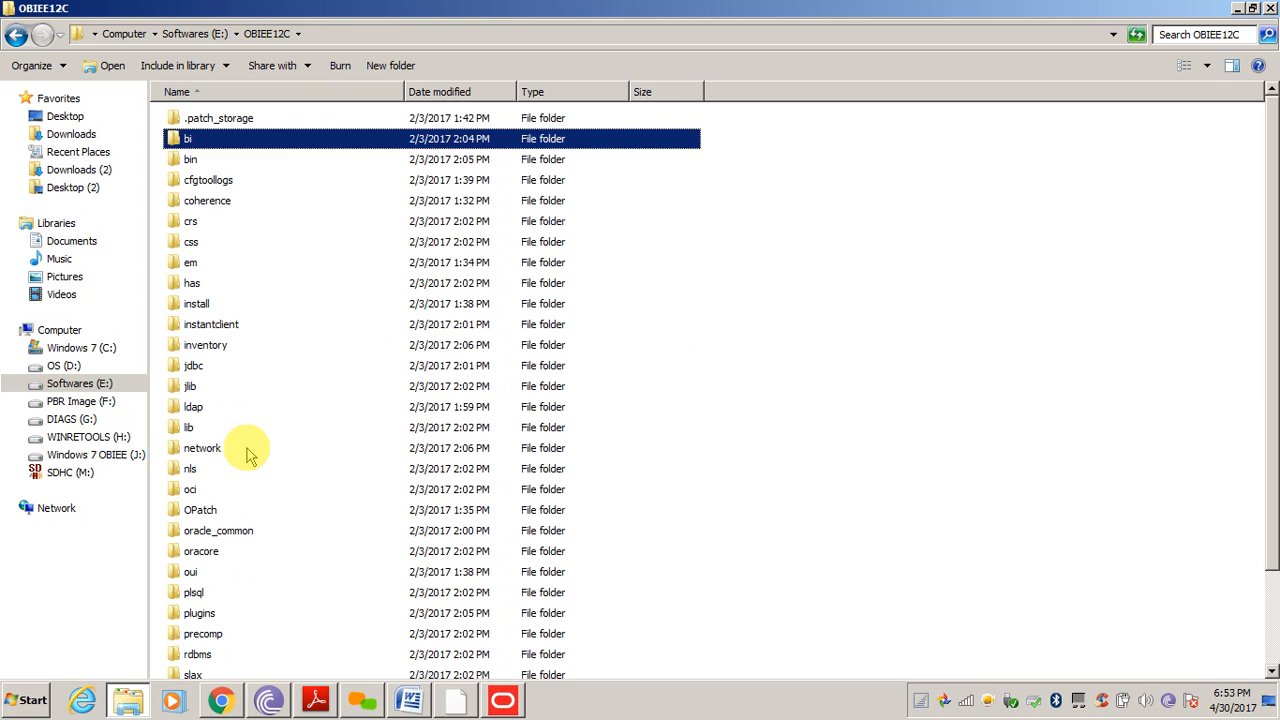
key("Return")
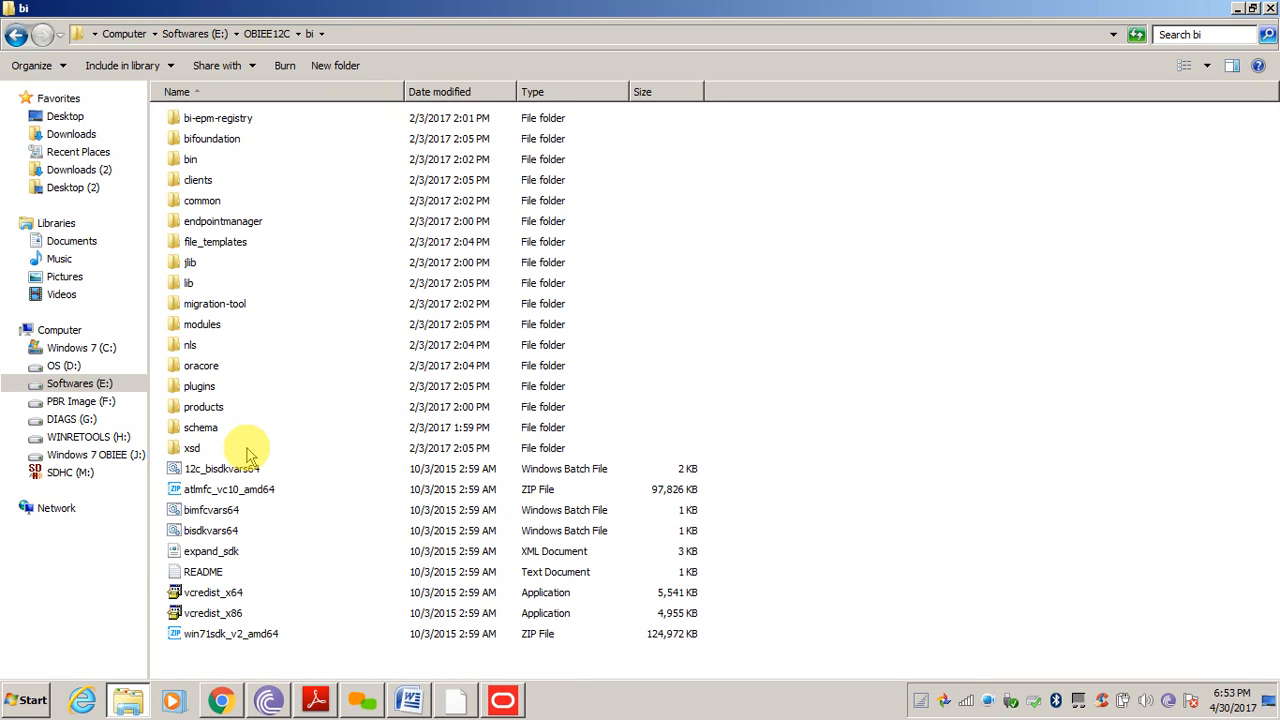
key("BackSpace")
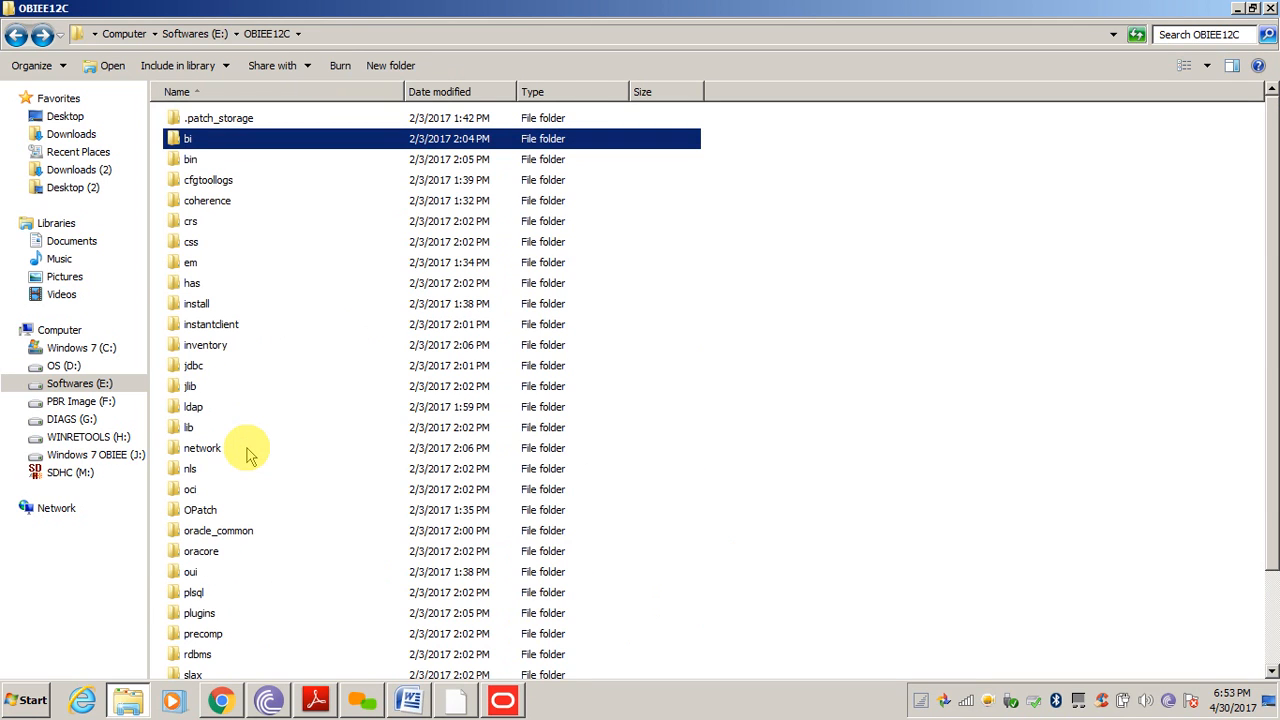
key("Down")
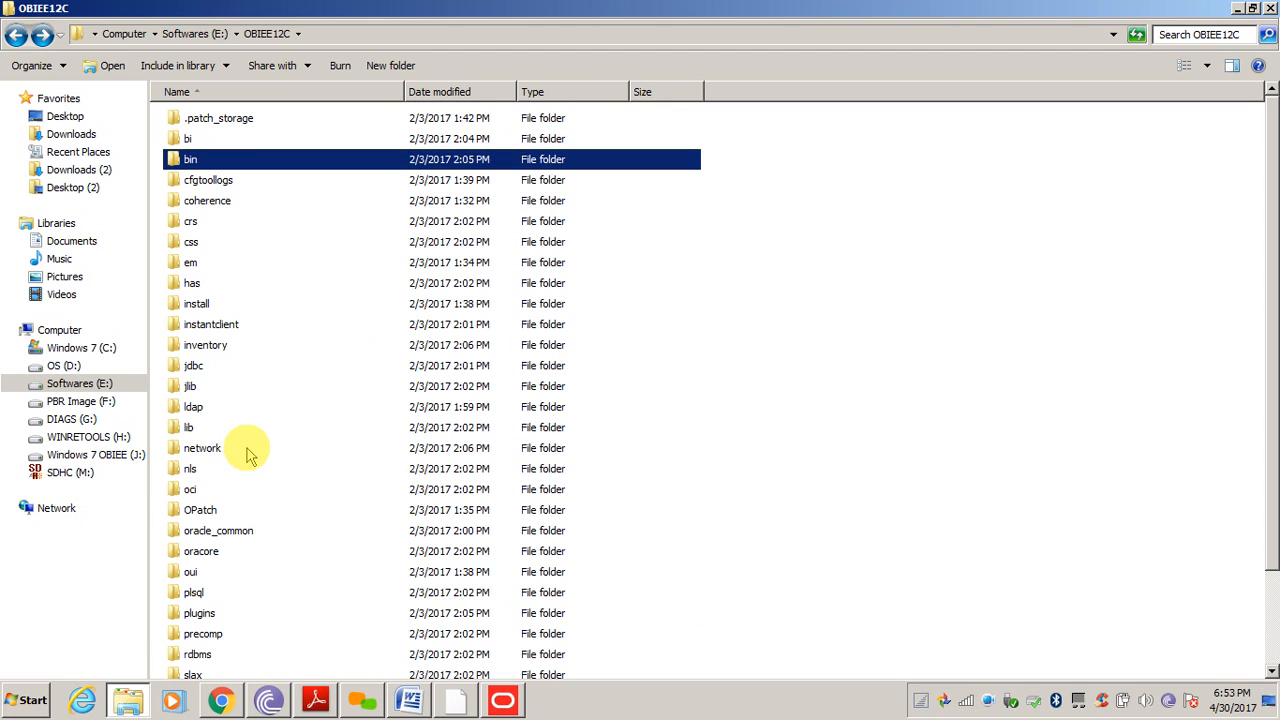
left_click_drag(1272, 318, 1270, 412)
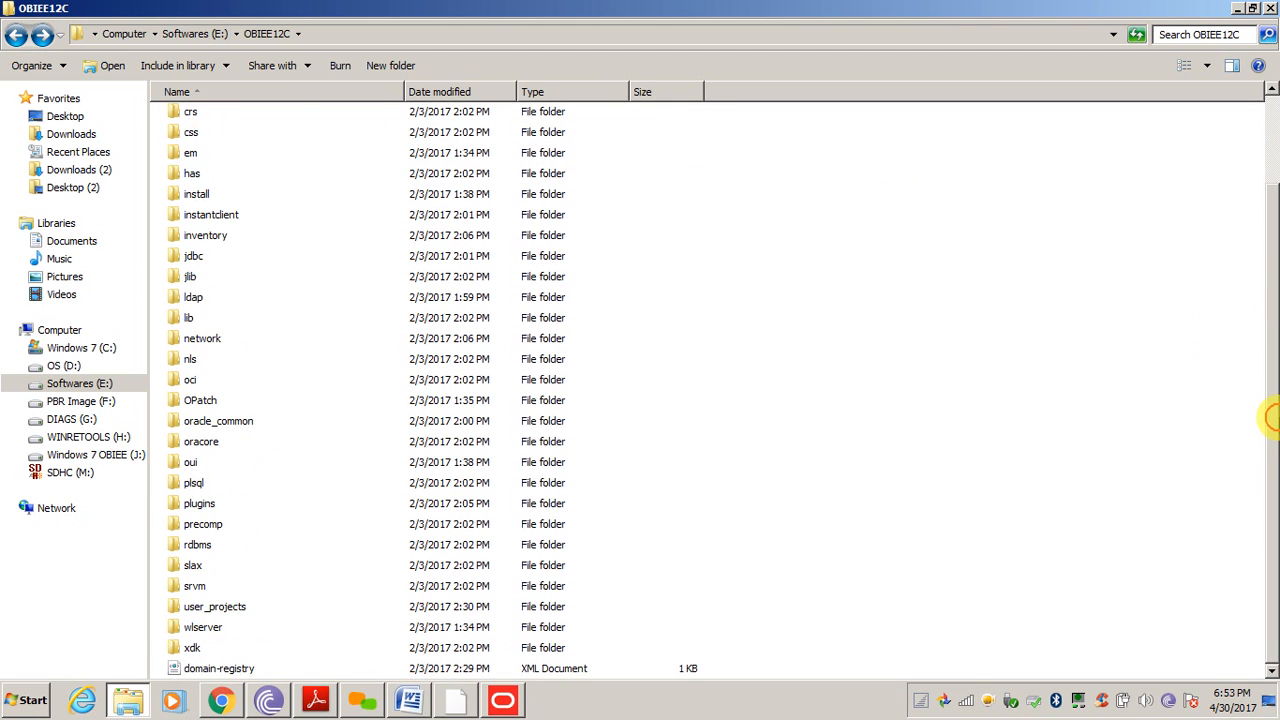
left_click(218, 610)
double_click(218, 610)
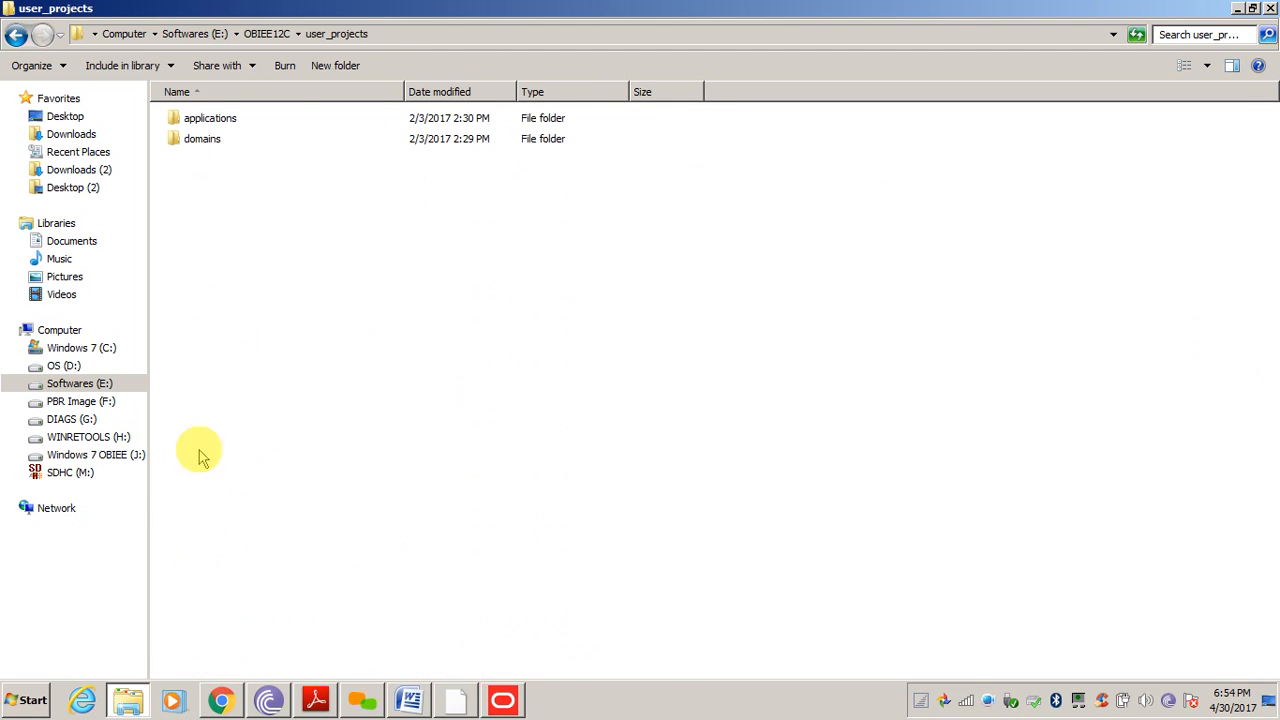
Go through domains, bi and bitools into the bin folder holding the admin scripts
double_click(205, 142)
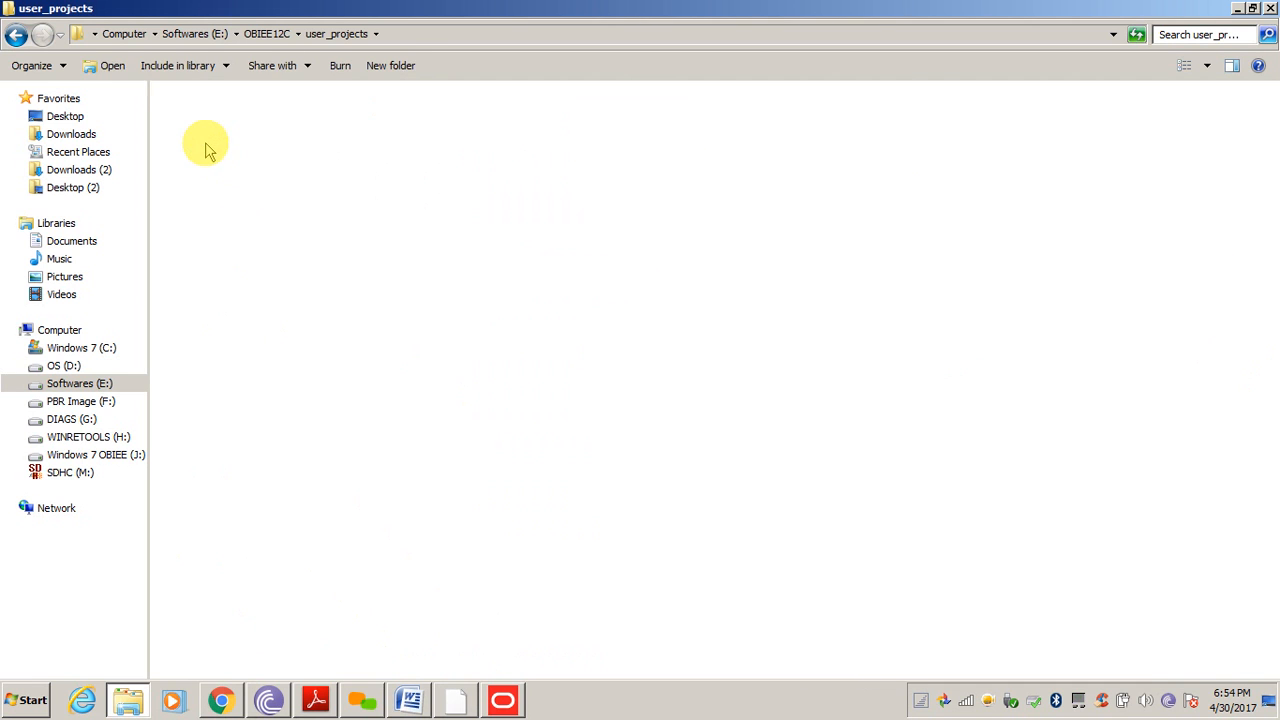
double_click(186, 126)
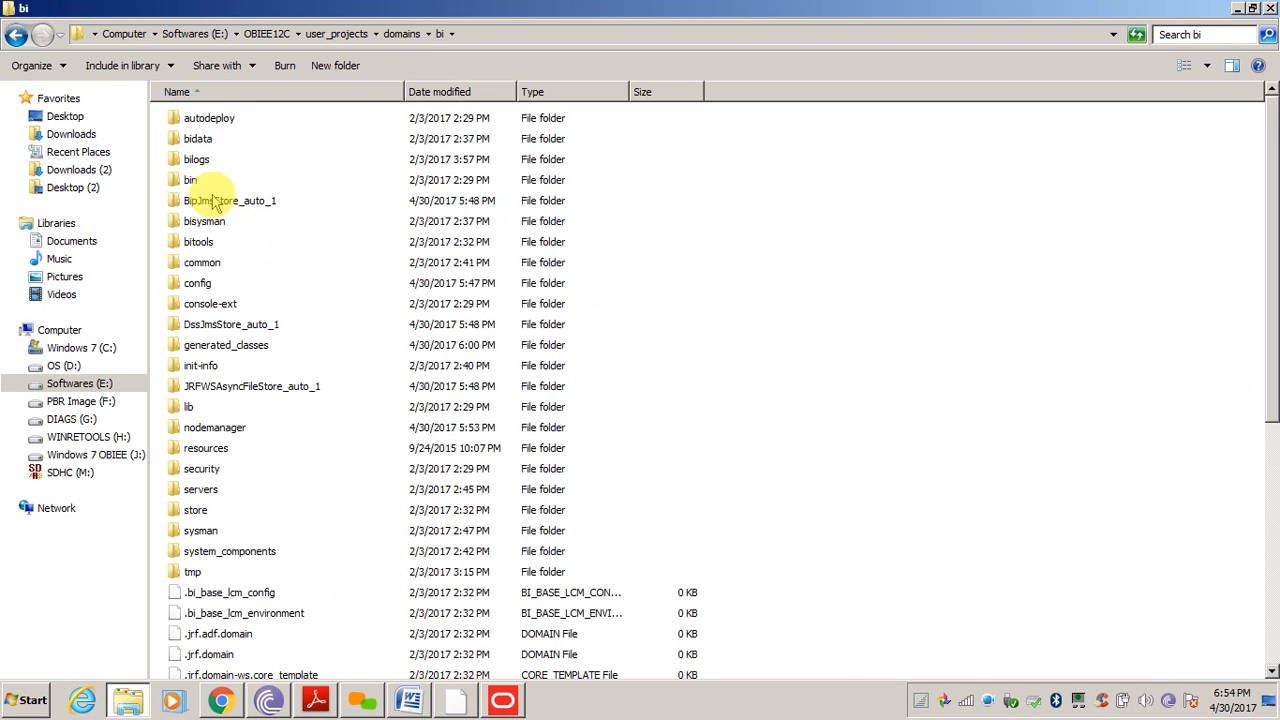
left_click(205, 283)
key("Up")
key("Up")
key("Return")
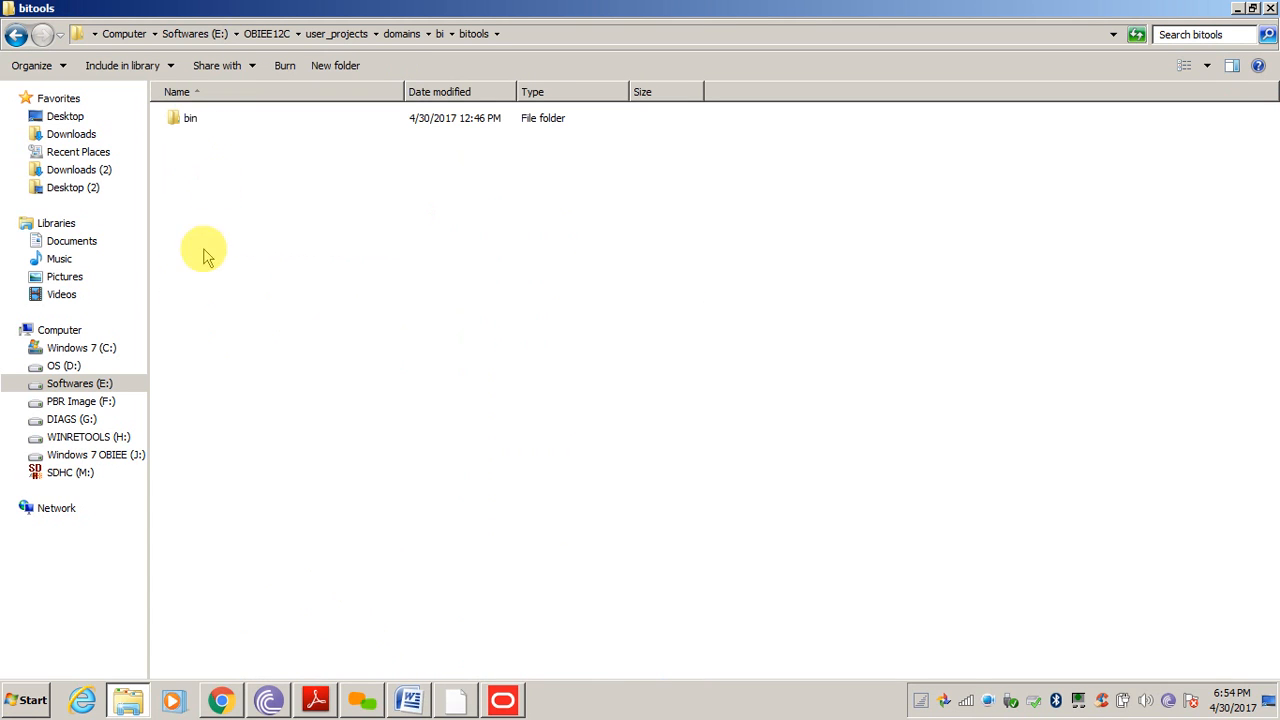
double_click(192, 119)
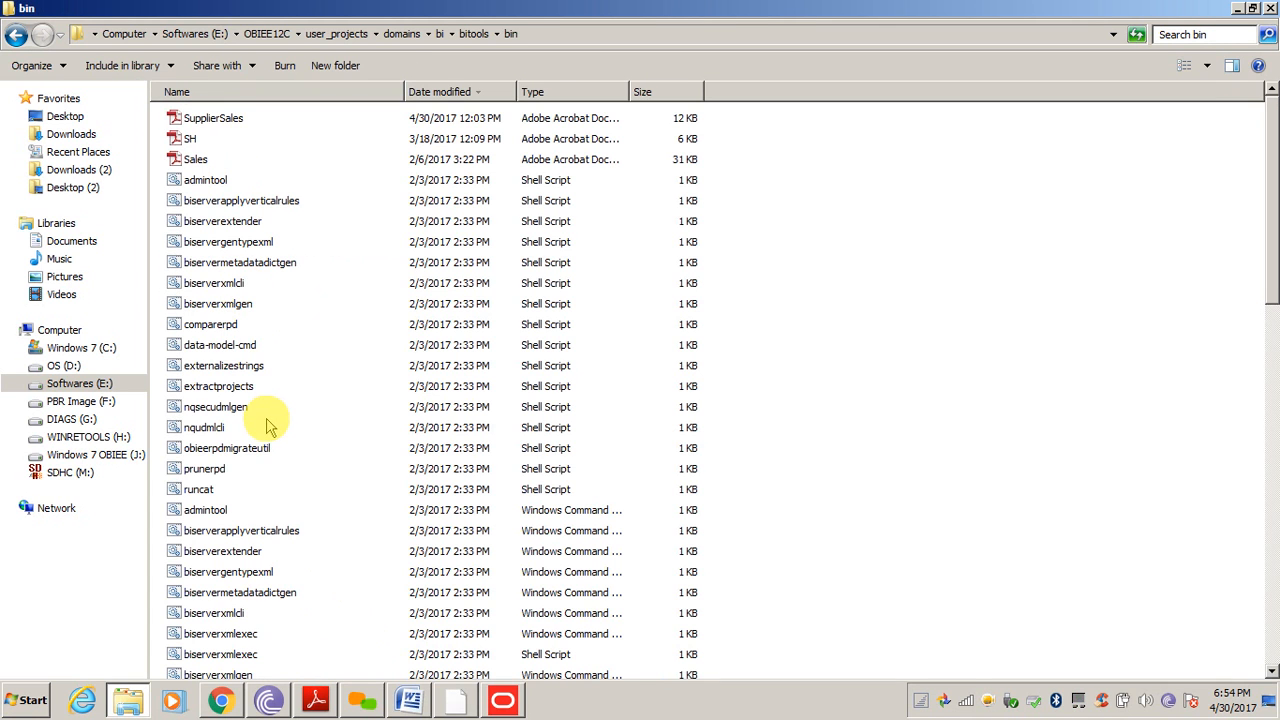
left_click(222, 468)
Copy the bin folder path and launch a Command Prompt with cmd from Run
left_click(613, 38)
key("super+c")
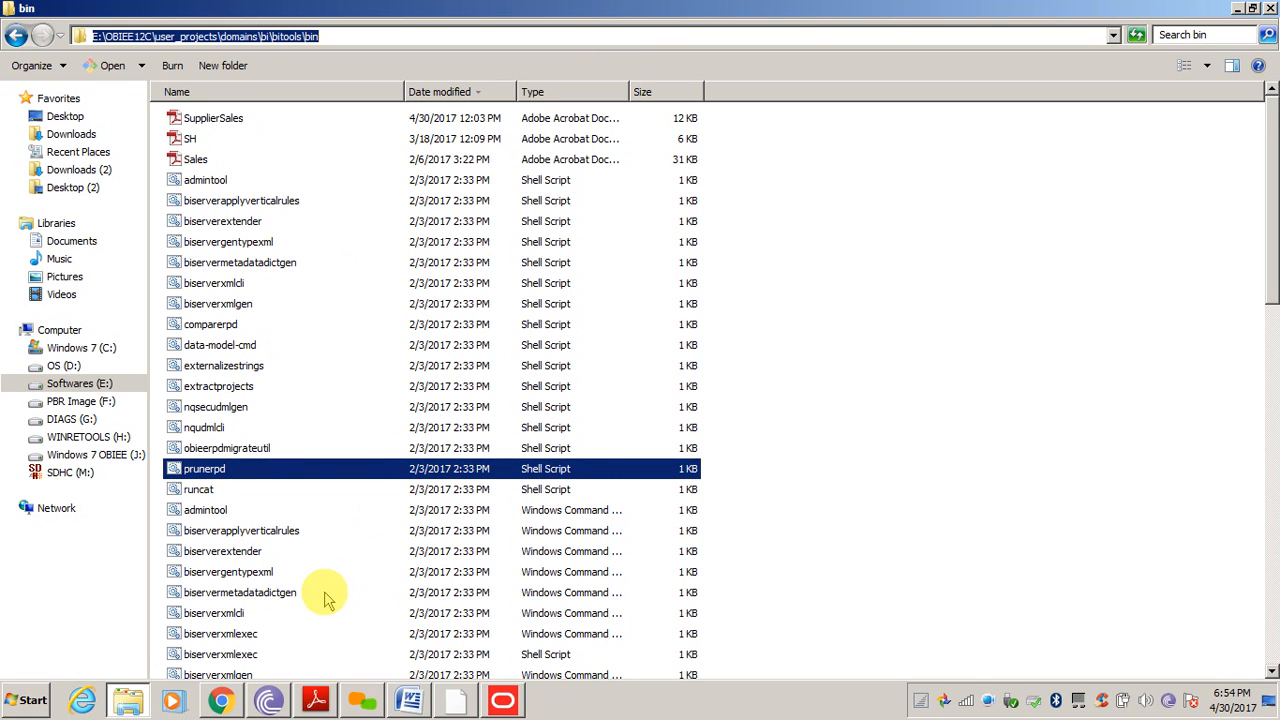
key("super+r")
type("cmd")
key("Return")
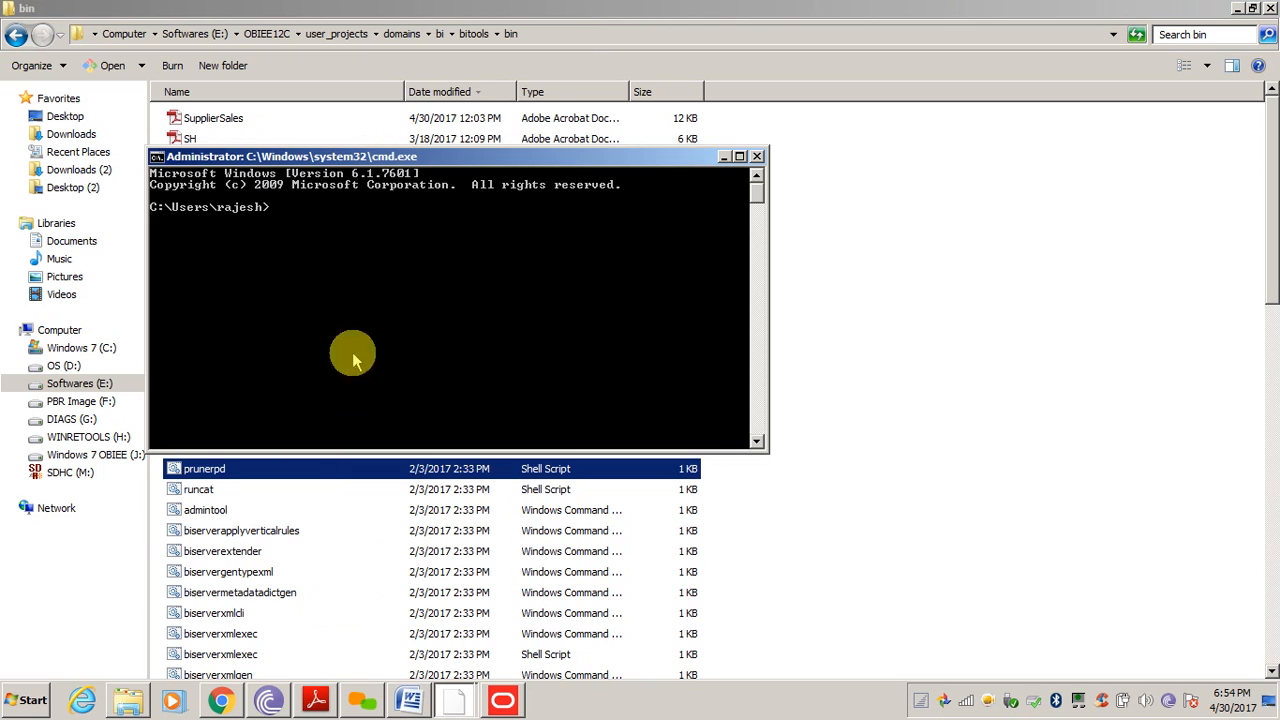
Change directory to E:\OBIEE12C\user_projects\domains\bi\bitools\bin and switch to drive E
type("cd")
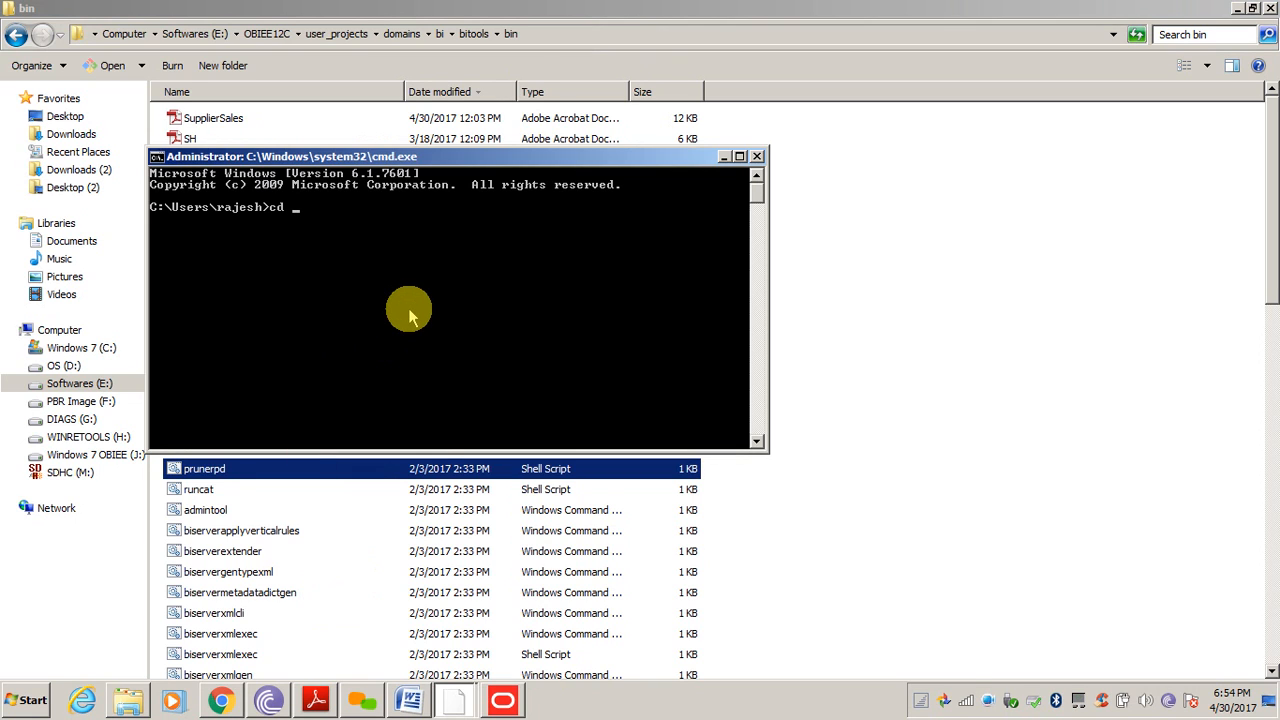
right_click(409, 314)
left_click(442, 362)
key("Return")
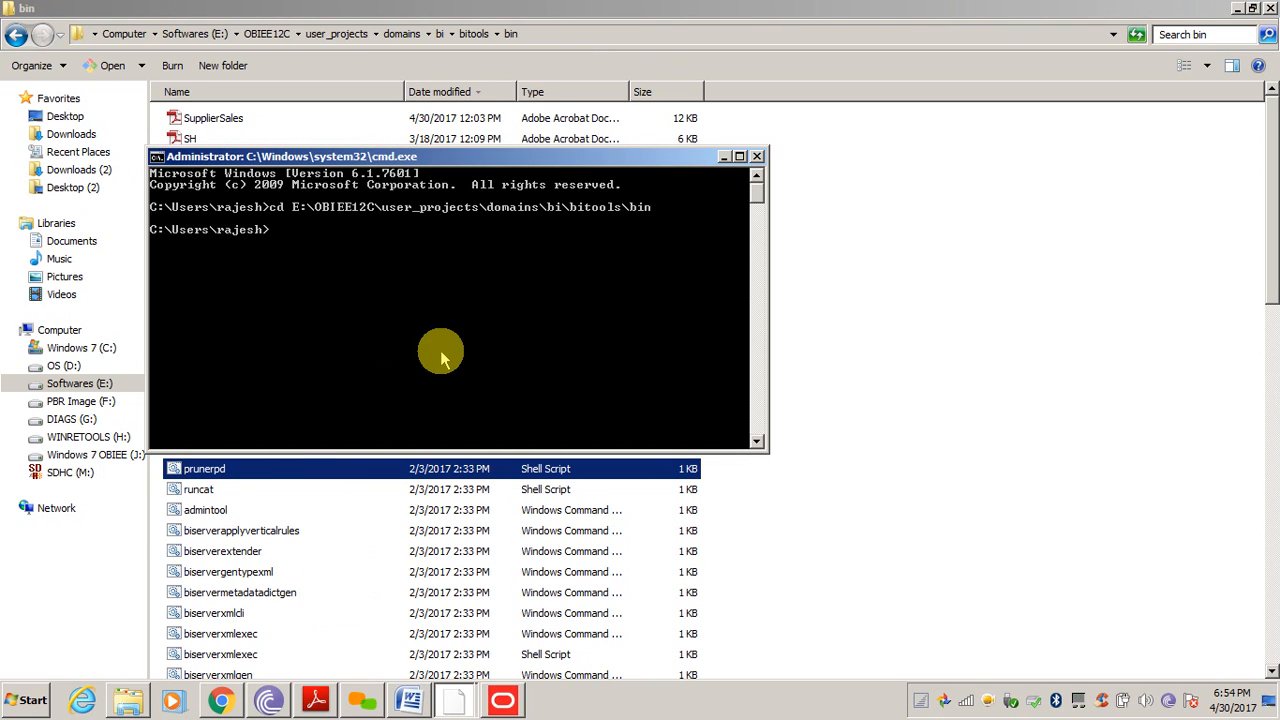
type("e:")
key("Return")
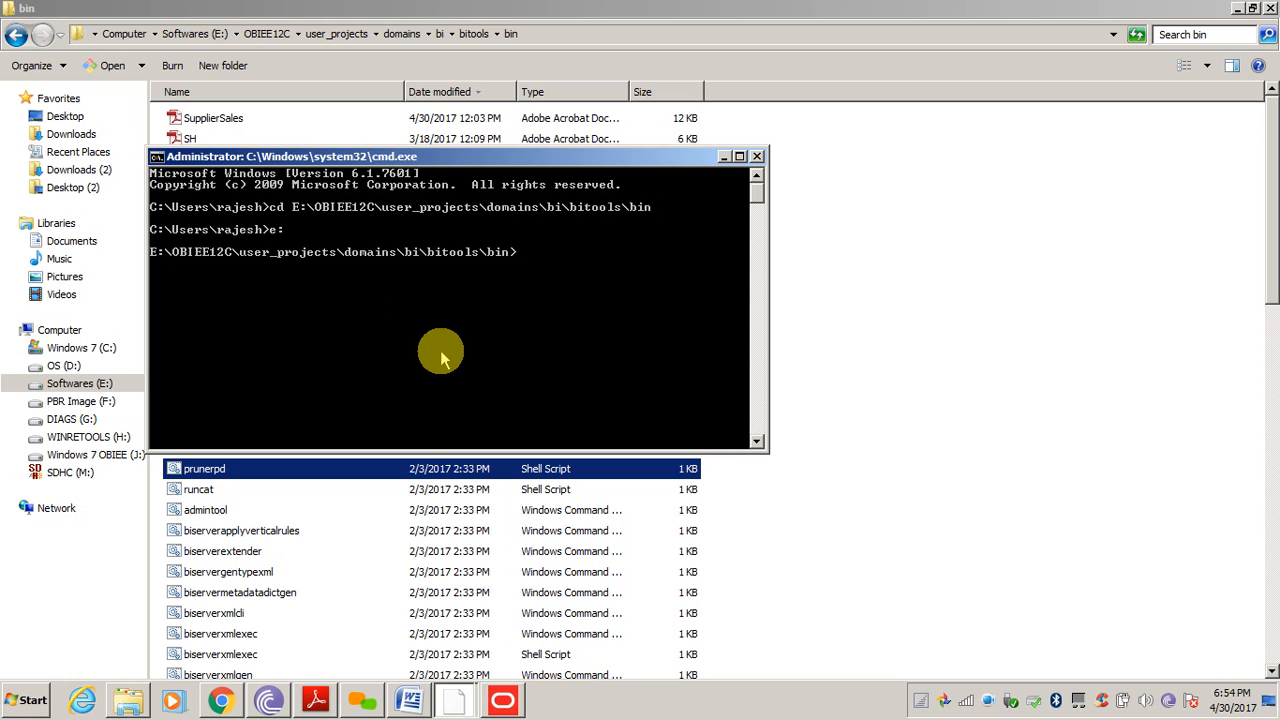
Enter data-model-cmd.cmd at the prompt by completing 'data-'
type("data-")
key("Tab")
left_click(994, 247)
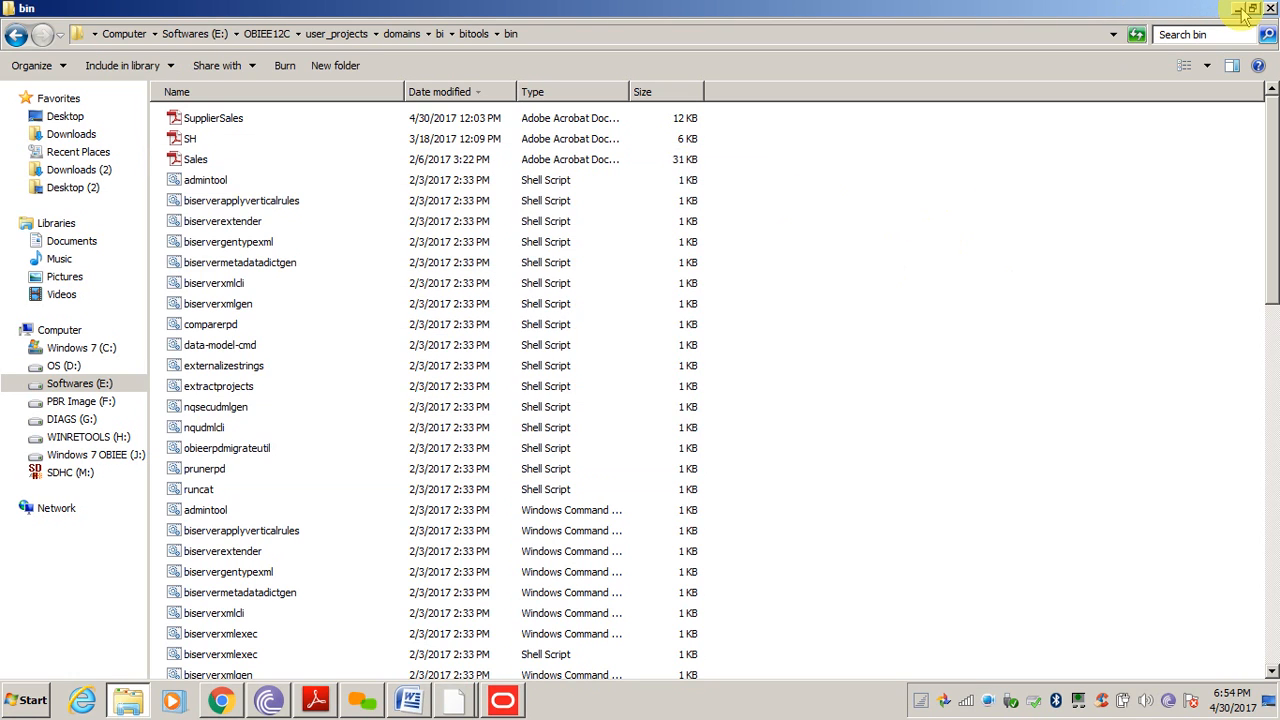
Clear the desktop, open the desktop rpd folder and select SupplierSales
left_click(1240, 10)
left_click(1240, 10)
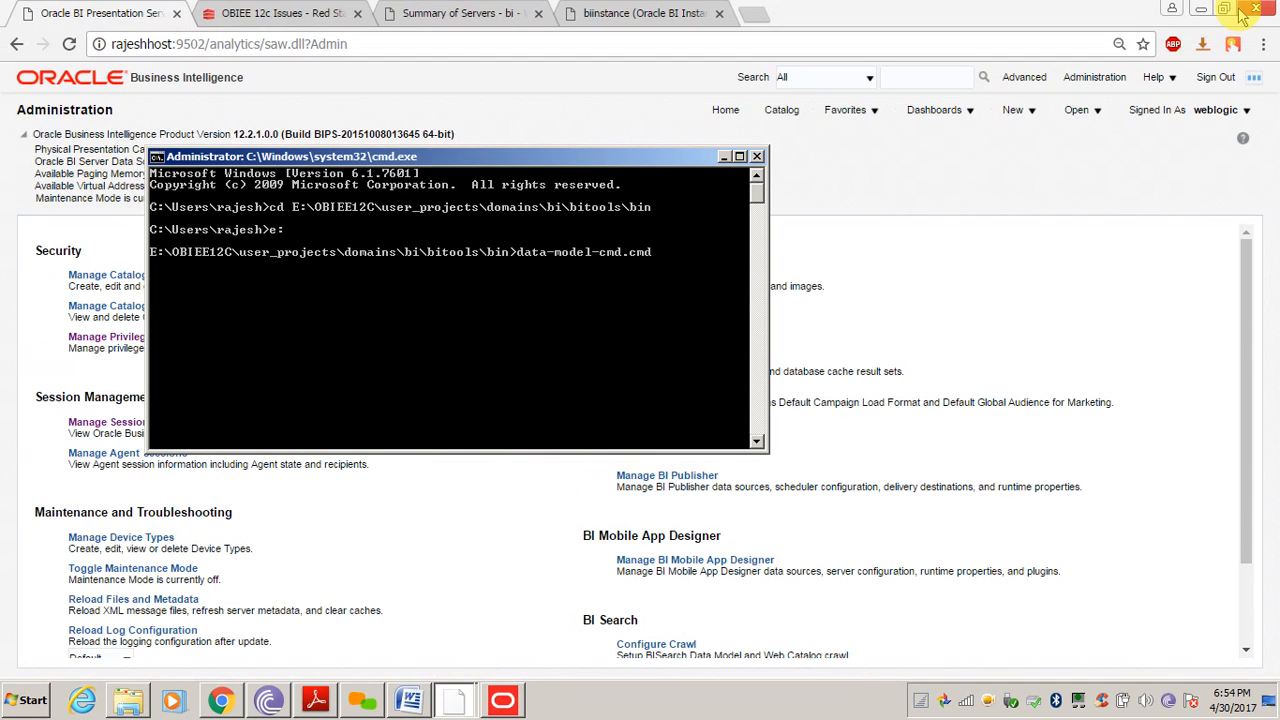
left_click(1242, 11)
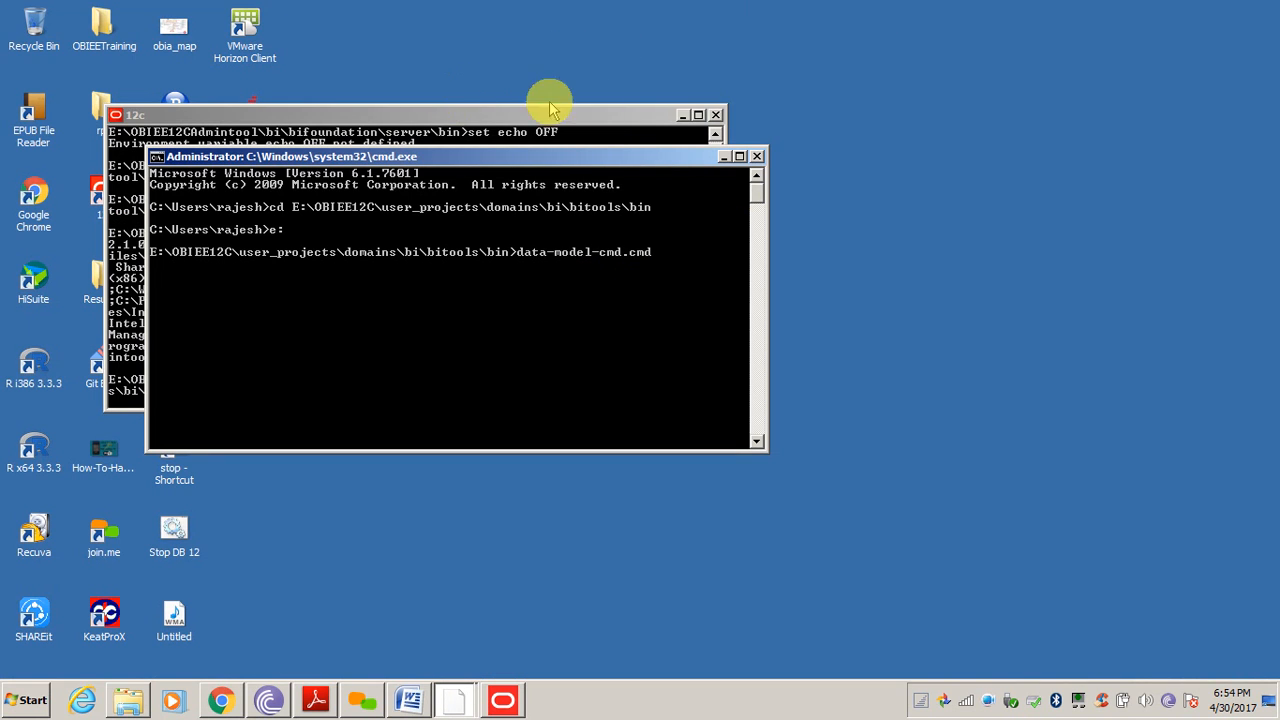
left_click(683, 115)
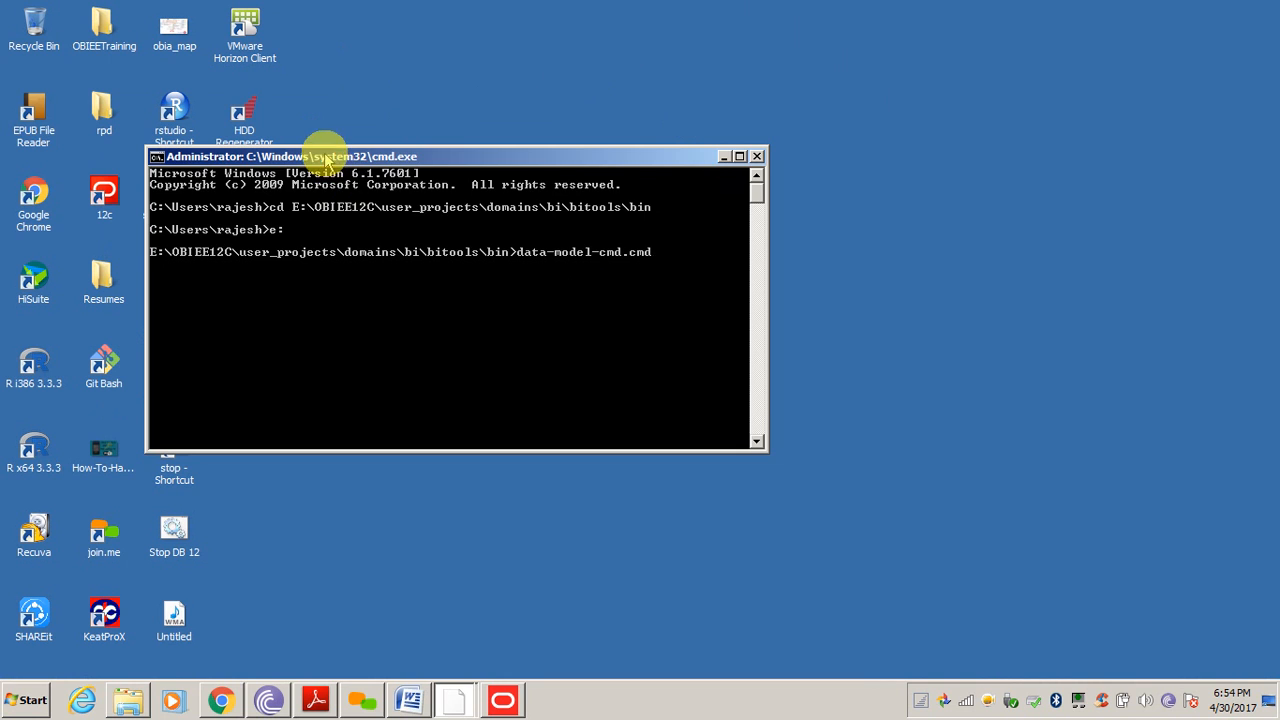
left_click_drag(325, 157, 632, 99)
left_click(104, 113)
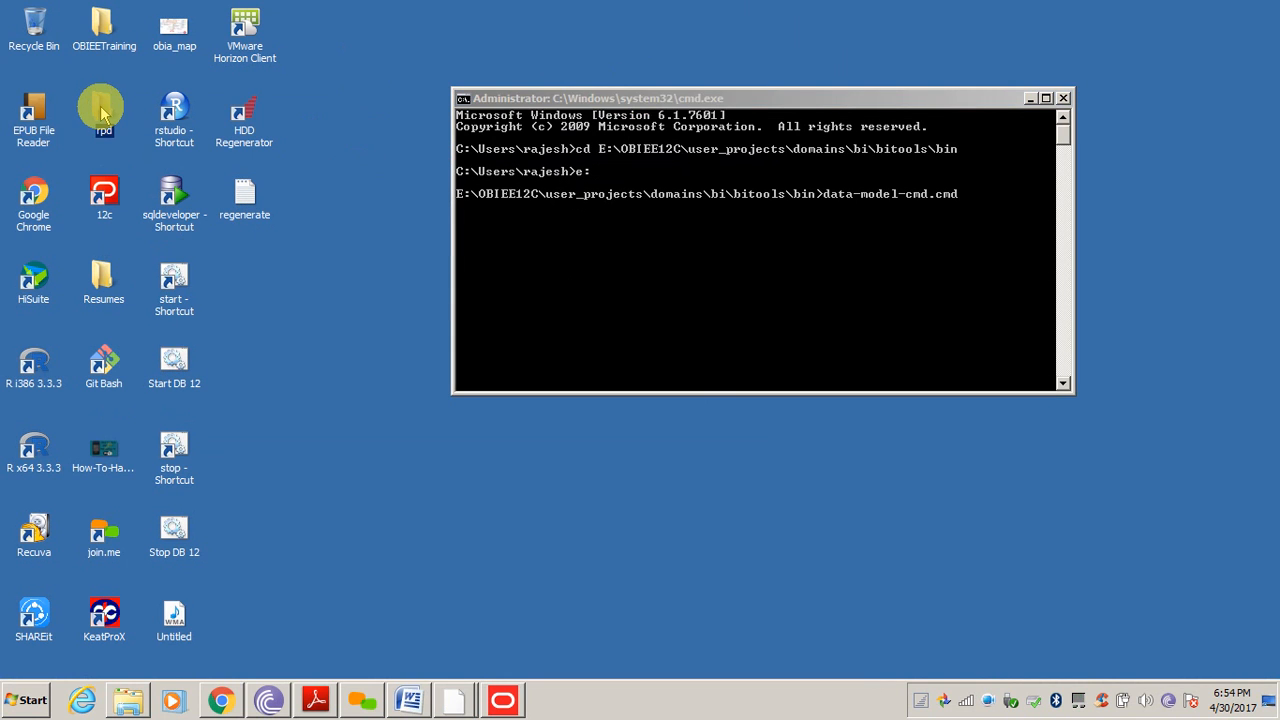
double_click(104, 113)
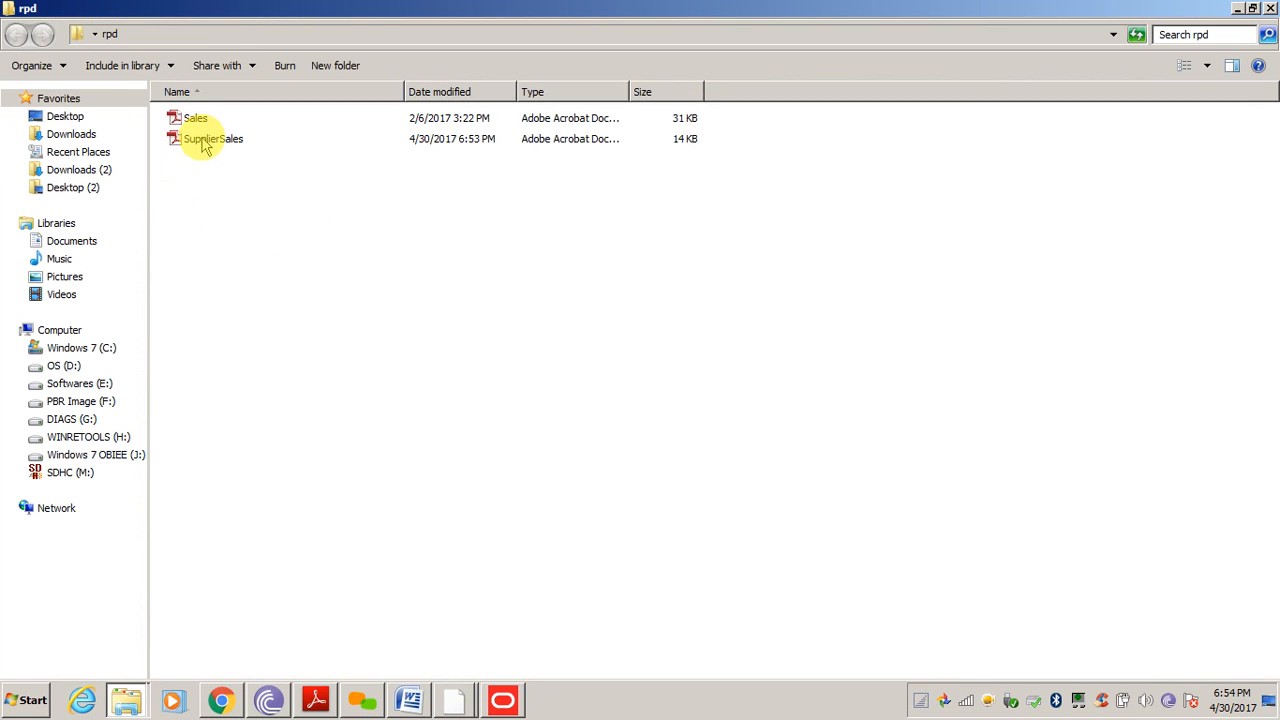
left_click(205, 142)
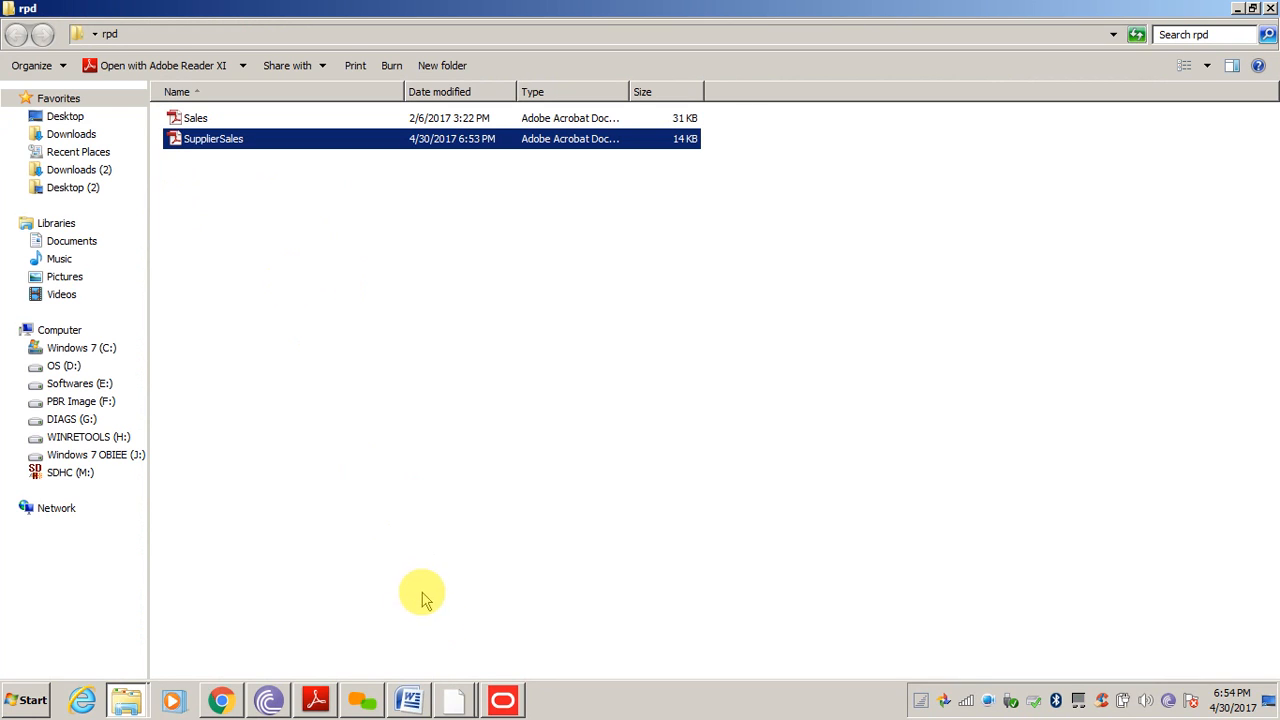
Paste SupplierSales into the bitools bin folder, replacing the older copy with the 14 KB version
left_click(125, 700)
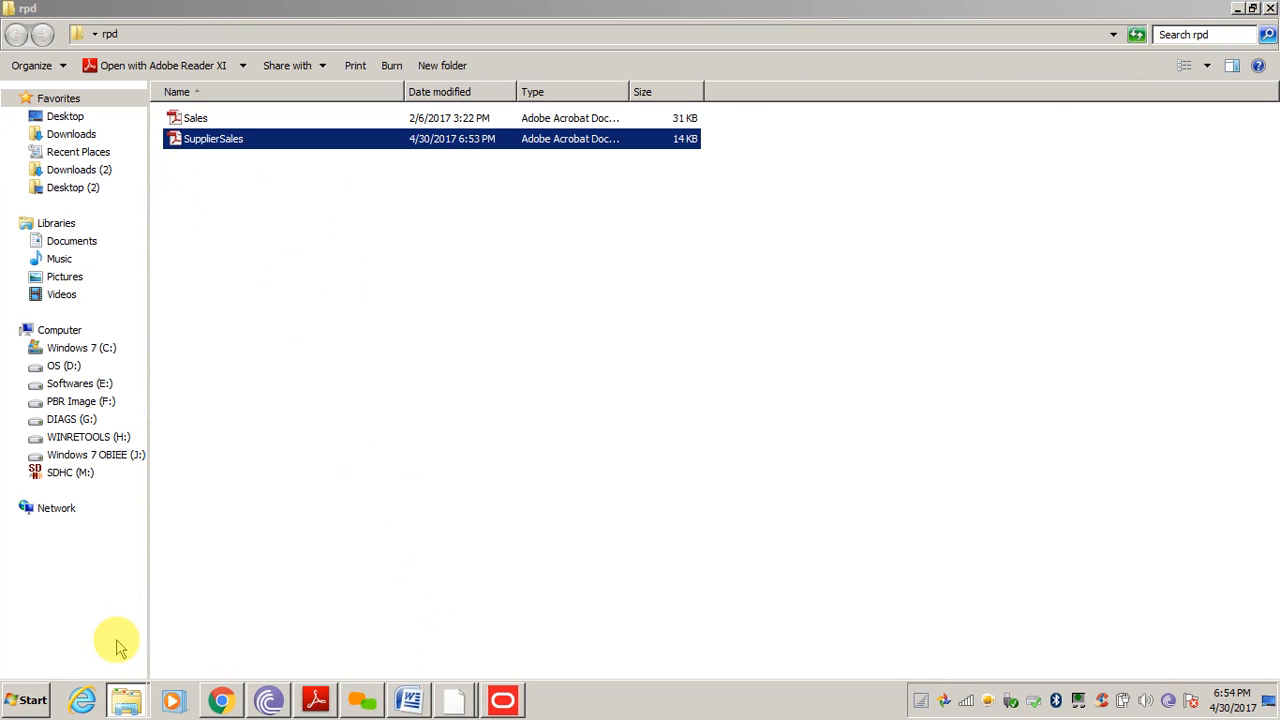
left_click(125, 700)
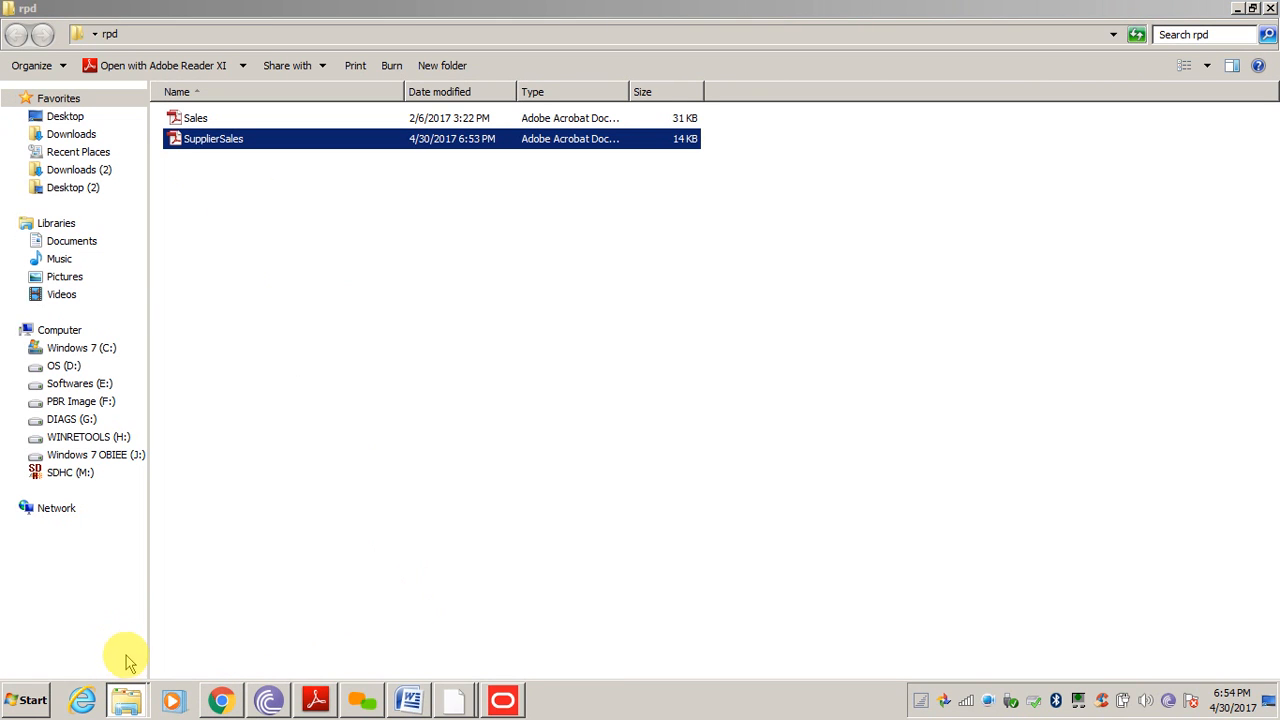
left_click(125, 622)
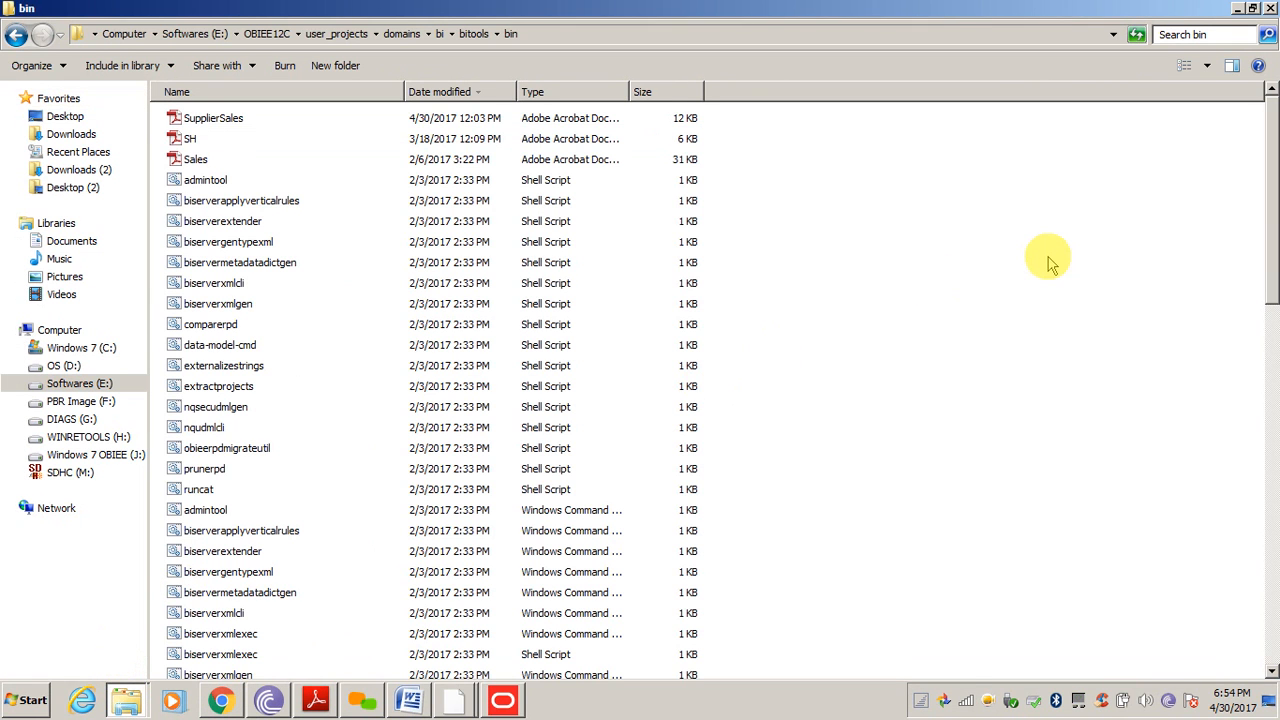
key("ctrl+v")
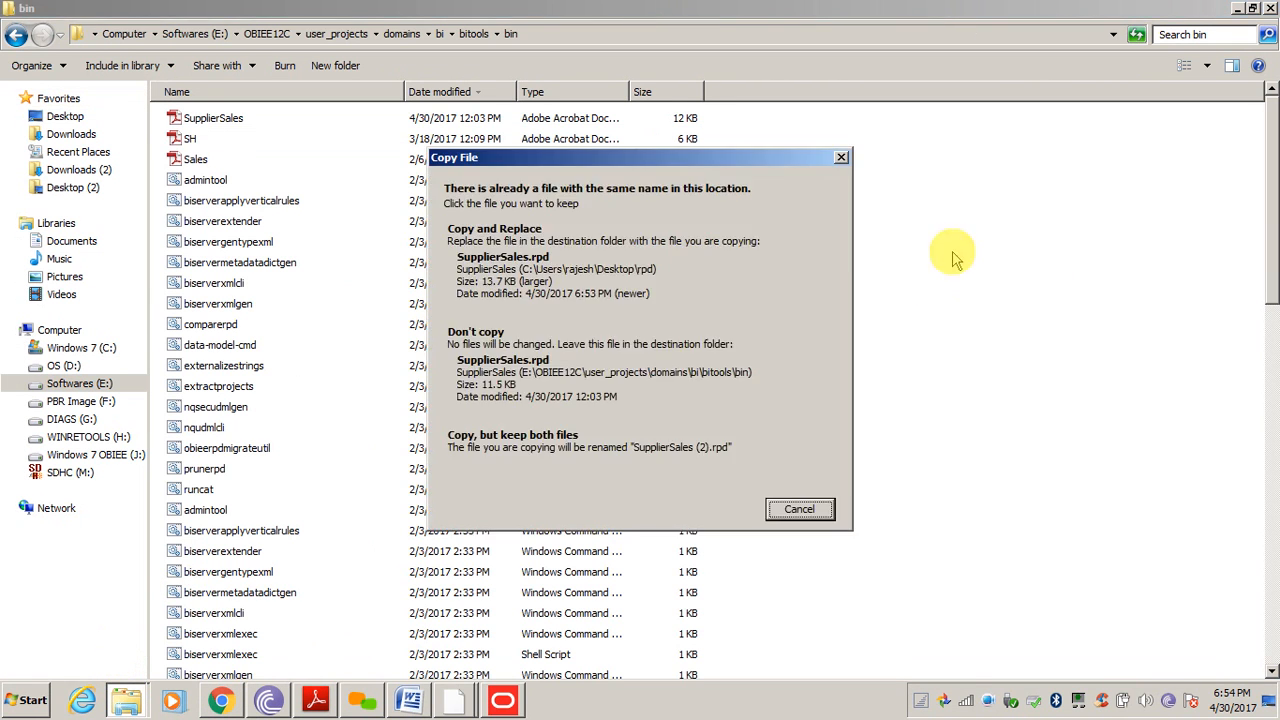
left_click(583, 245)
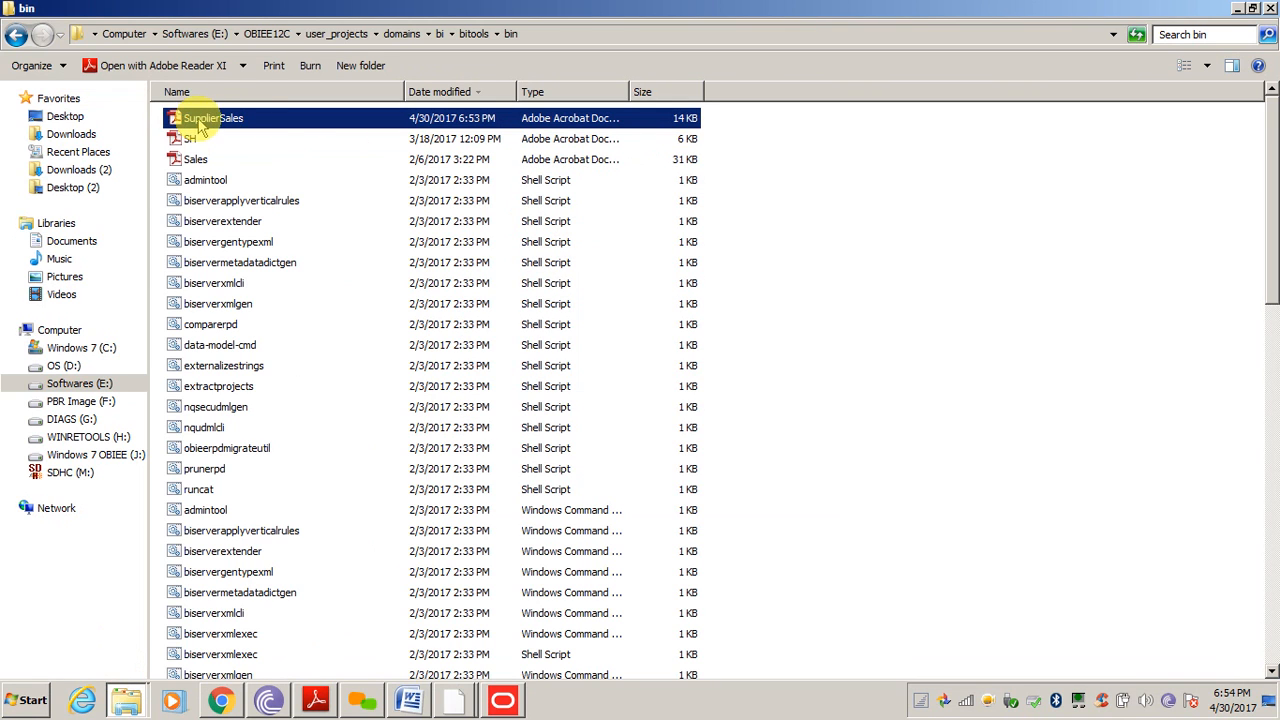
left_click(505, 705)
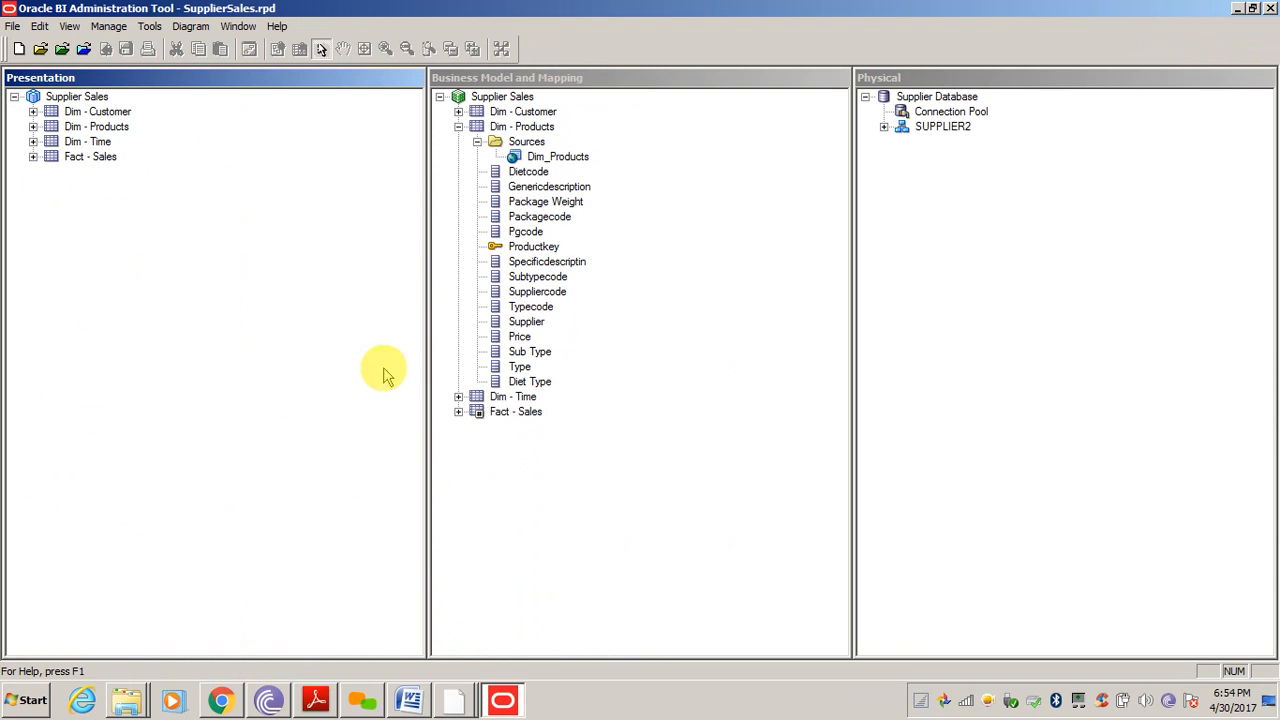
Append -I to the data-model-cmd.cmd line in Command Prompt without running it
left_click(453, 698)
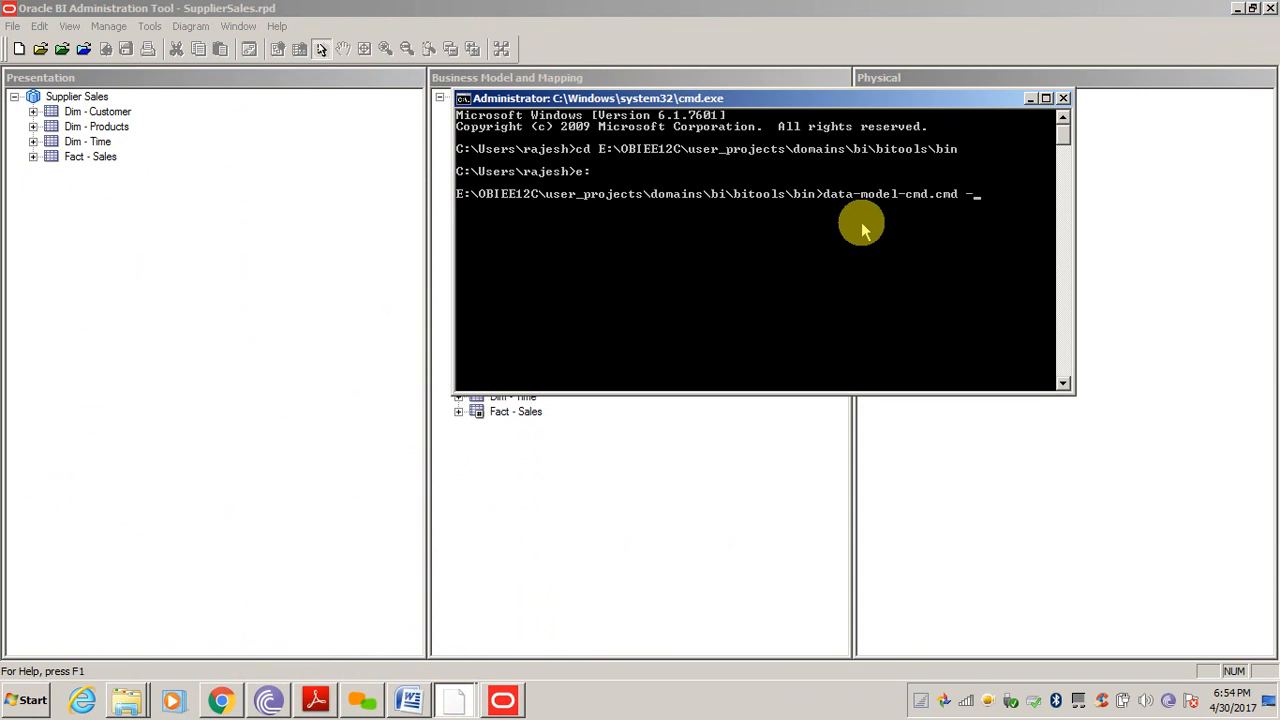
type("-I")
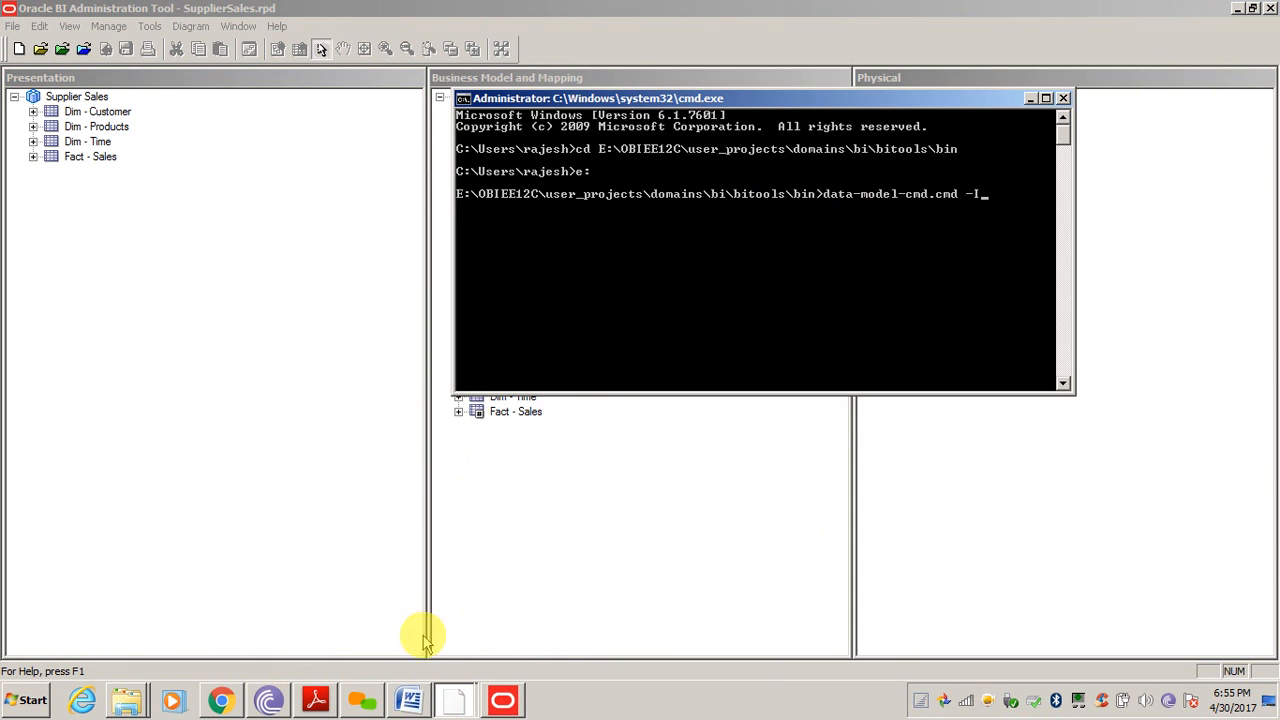
left_click(127, 705)
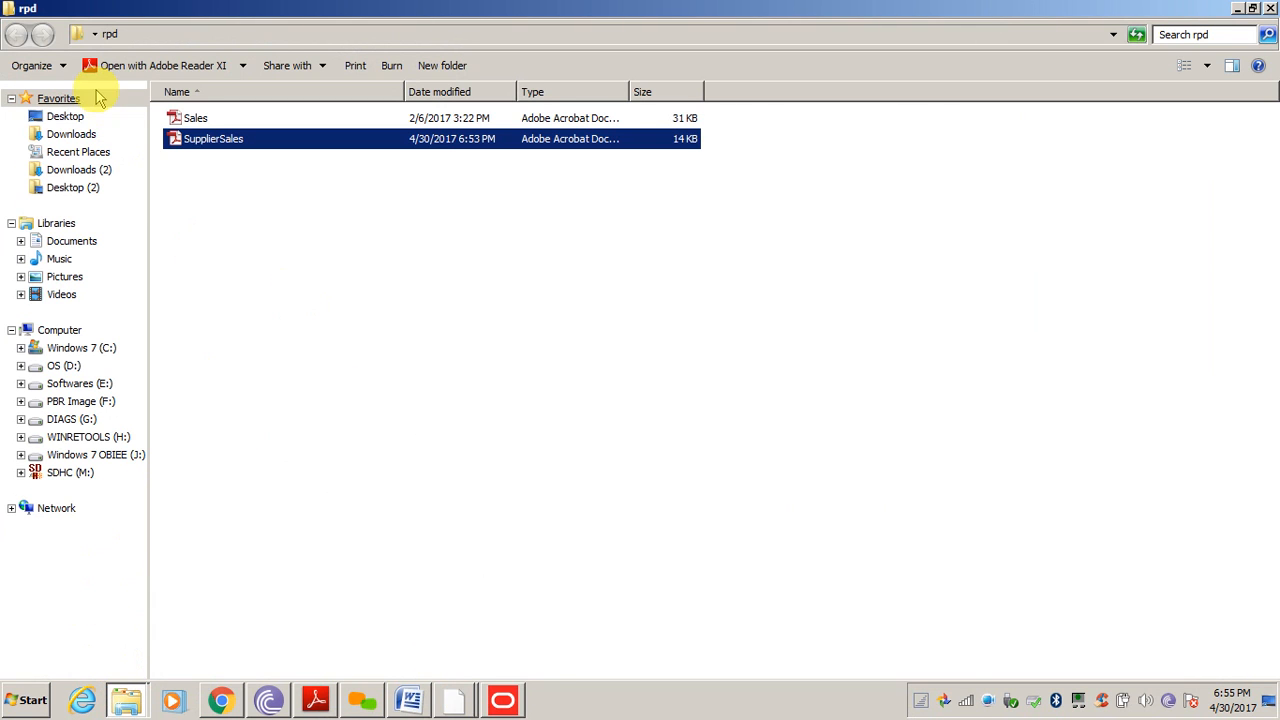
Open the Upload and Download RPD notes from Desktop\OBIEETraining in Notepad, maximized
left_click(70, 118)
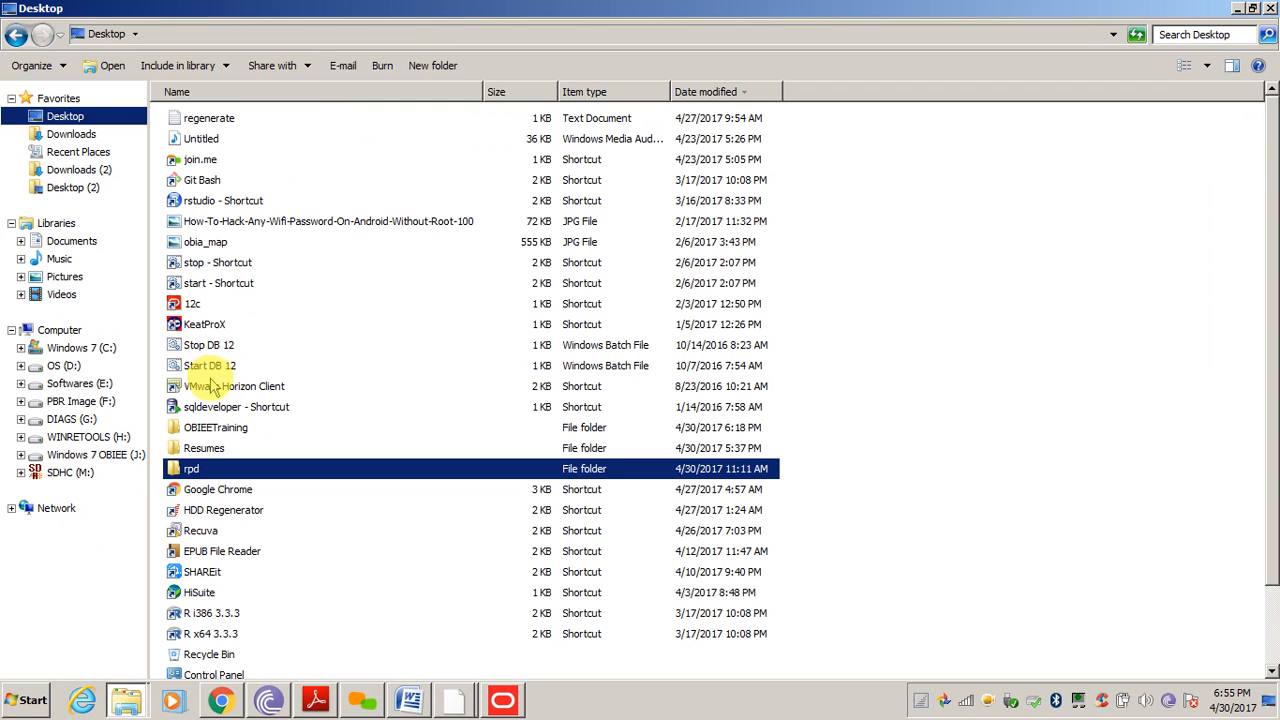
double_click(218, 430)
key("Down")
key("Down")
key("Down")
key("Down")
key("Down")
key("Down")
key("Down")
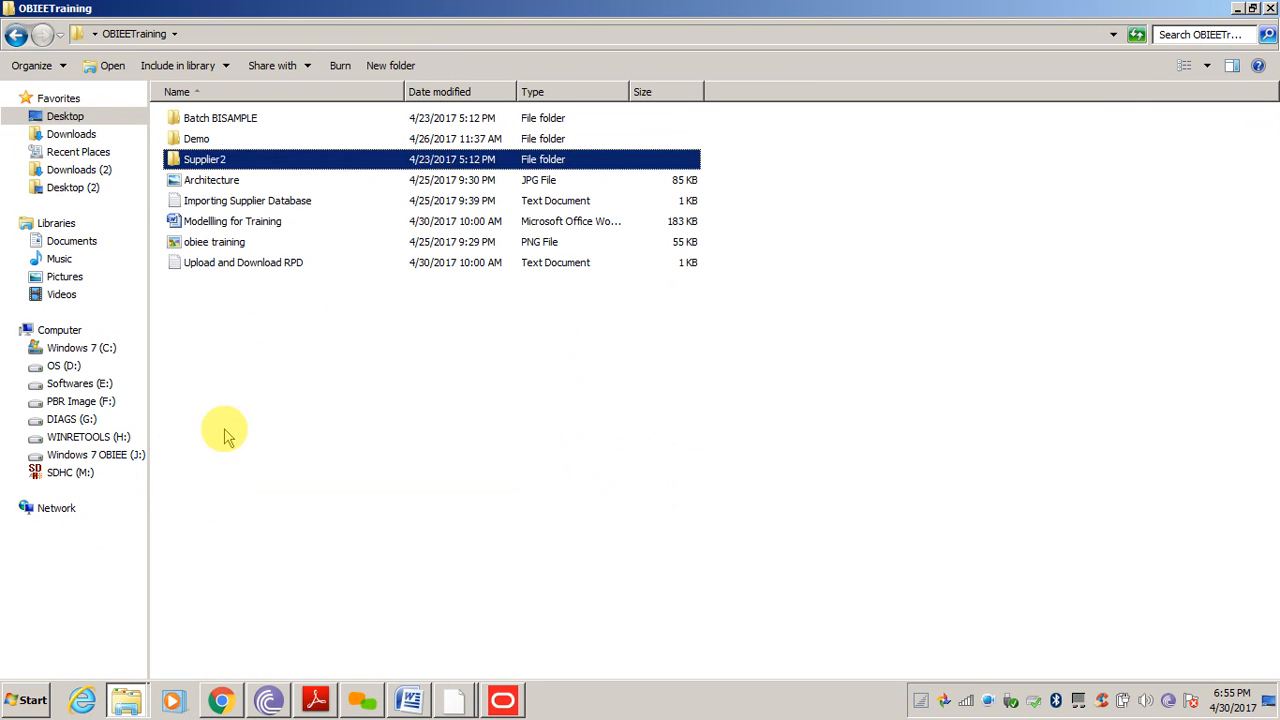
key("Return")
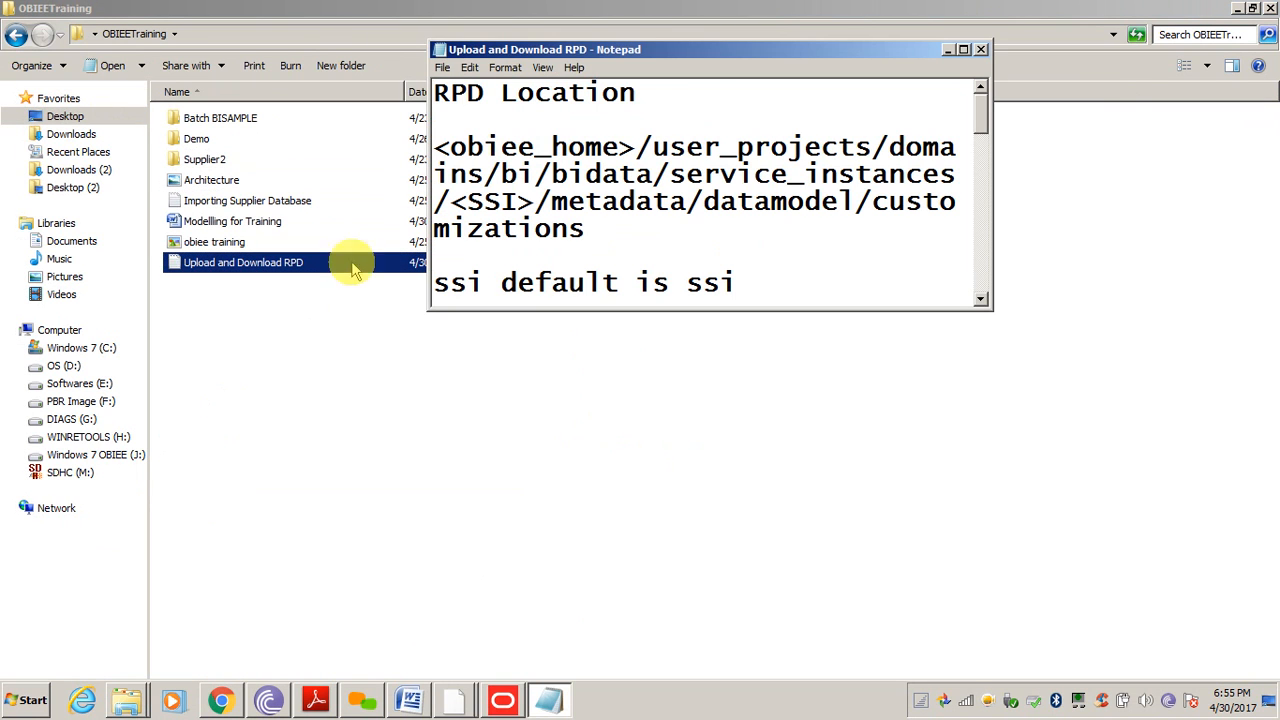
double_click(632, 50)
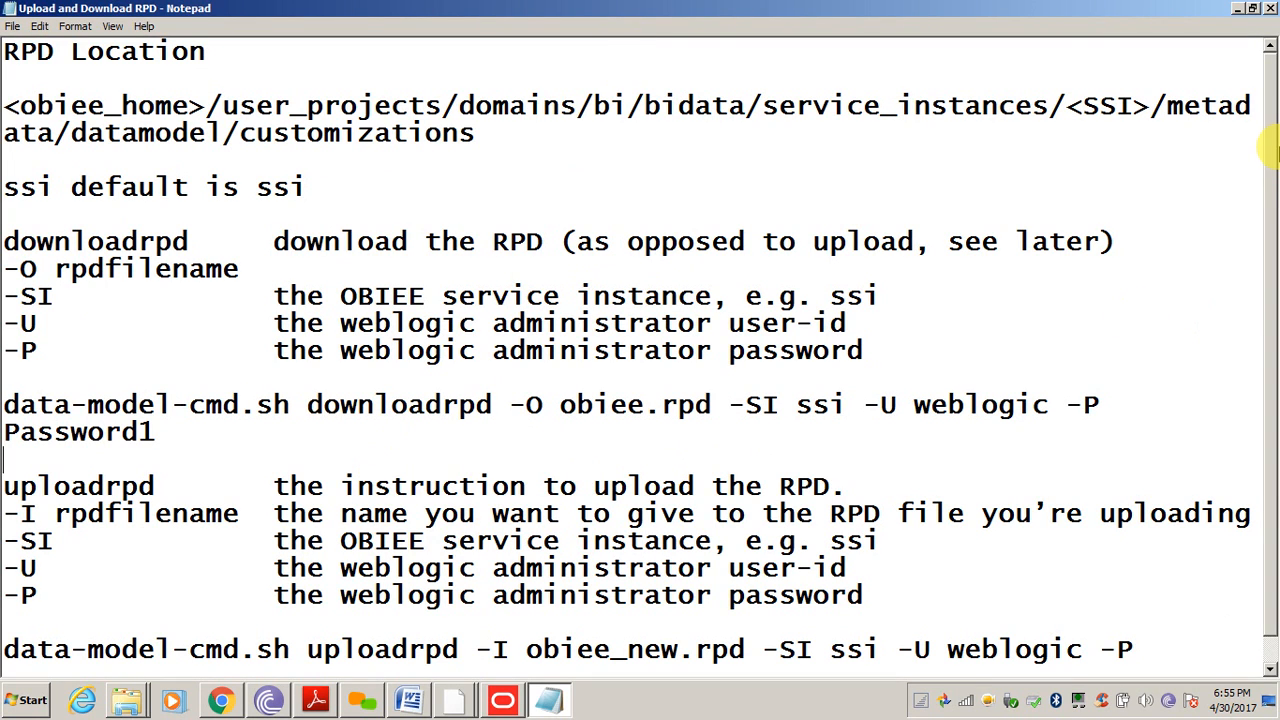
Highlight the uploadrpd, -I rpdfilename and -SI option lines in the notes
left_click_drag(1271, 154, 1271, 184)
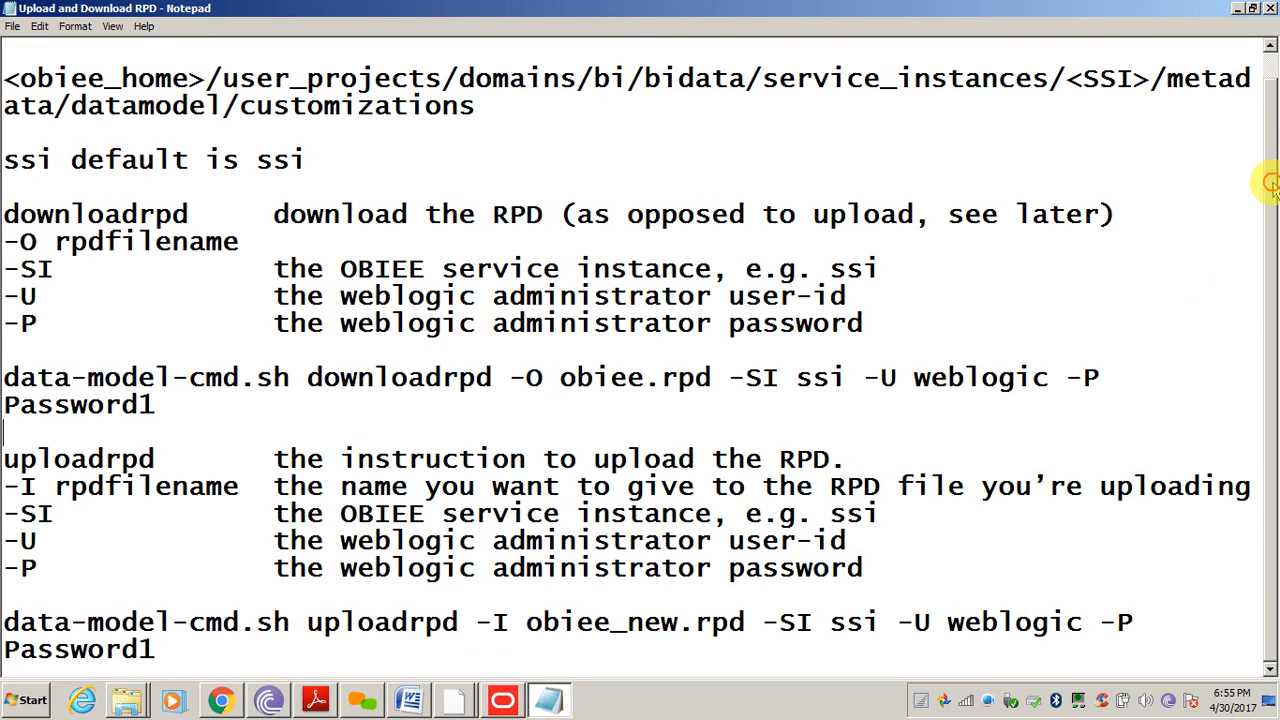
left_click_drag(6, 458, 148, 458)
left_click_drag(20, 486, 162, 486)
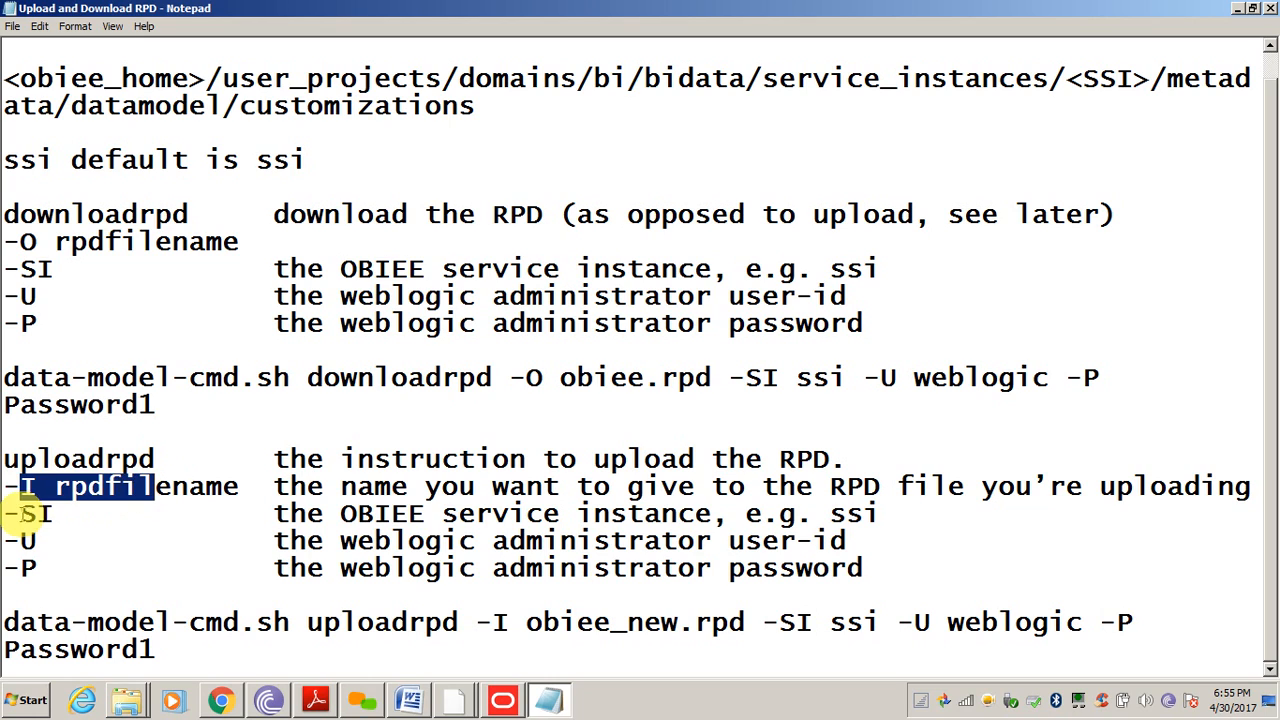
left_click_drag(20, 513, 40, 570)
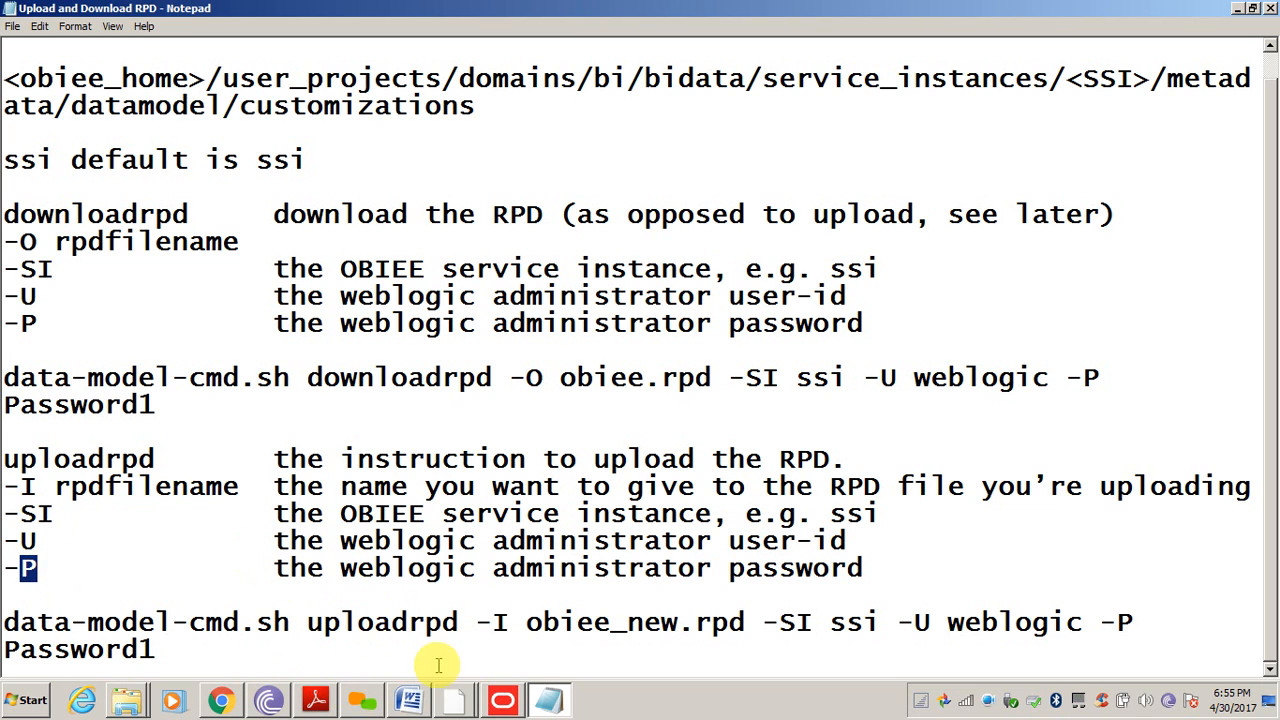
left_click(455, 700)
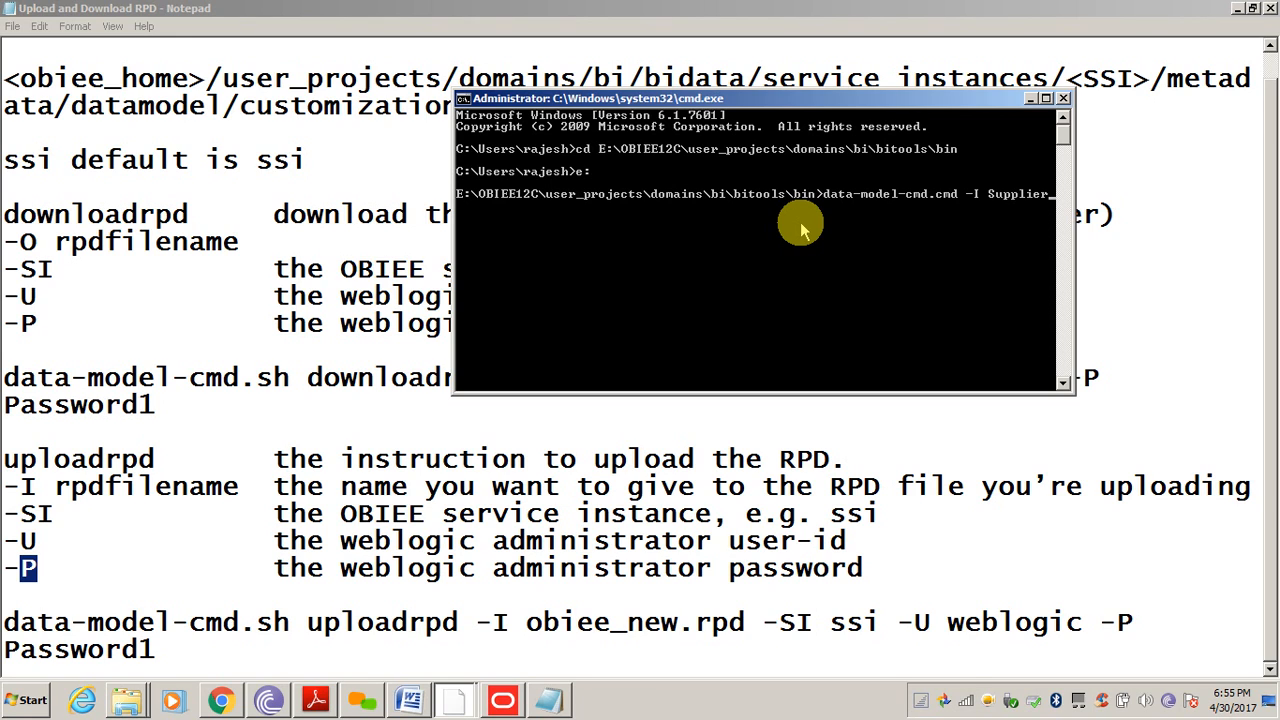
Run data-model-cmd.cmd -I SupplierSales.rpd -SI ssi with the admin username and password
type("Sales.rpd -SI ssi -U")
type("web")
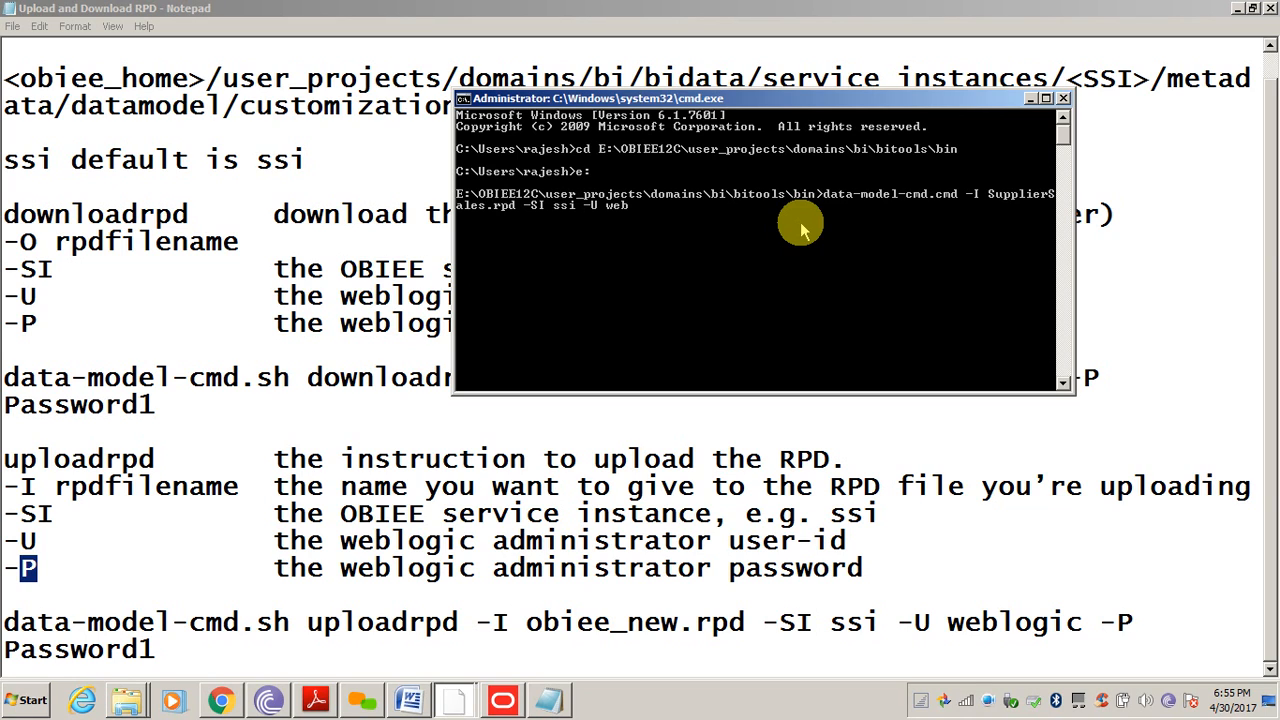
type("logic -P weblogic1")
key("Return")
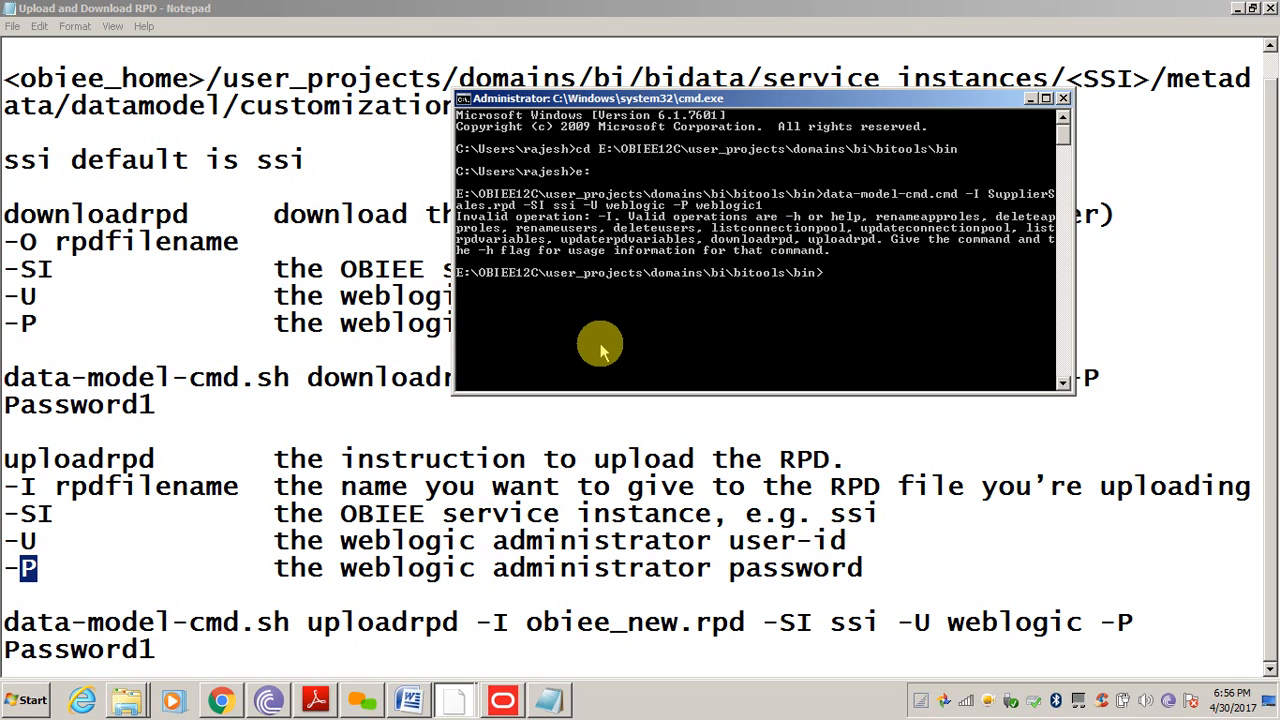
Insert uploadrpd into the recalled command, run it and supply the RPD password to upload
key("Up")
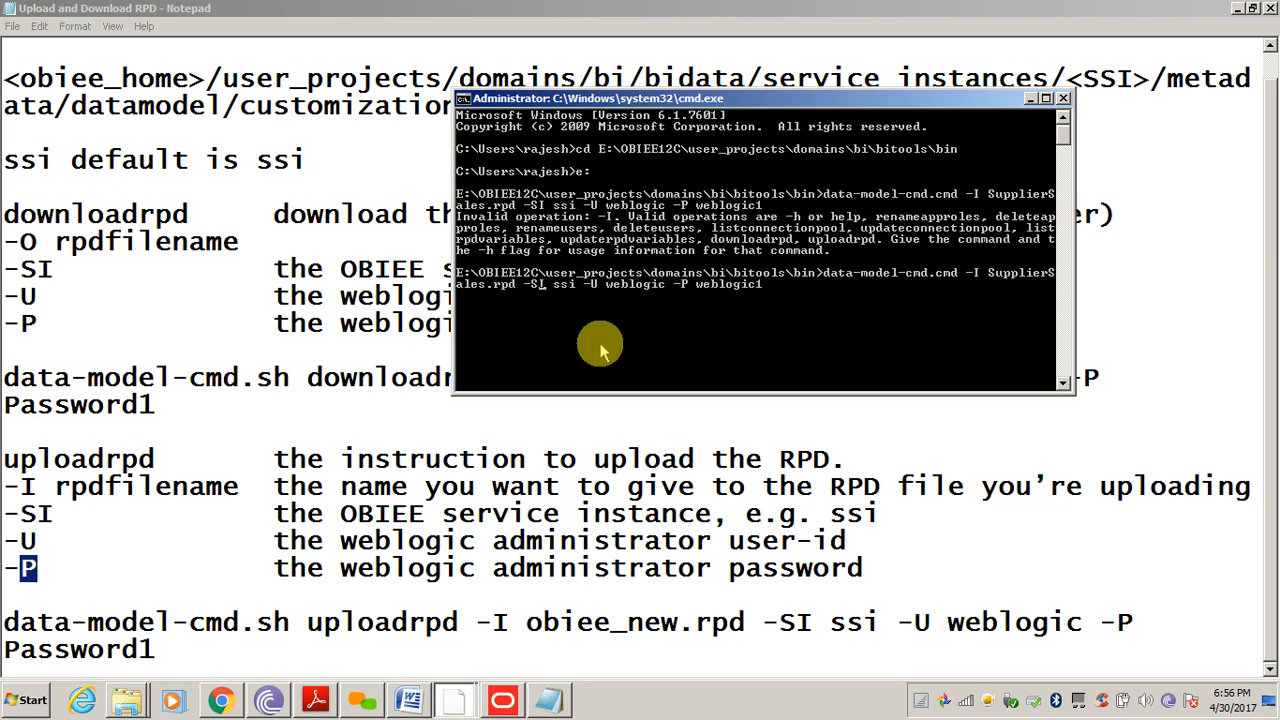
key("Right")
type("uploadrpd -I")
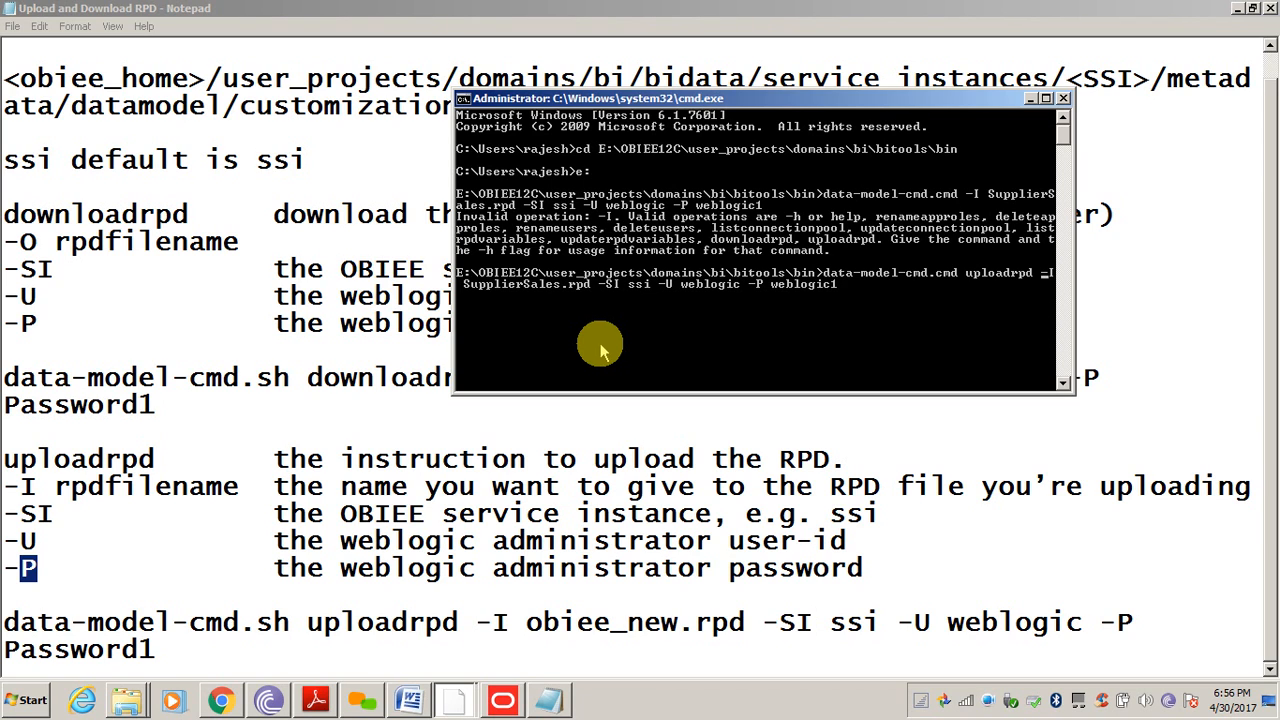
key("Return")
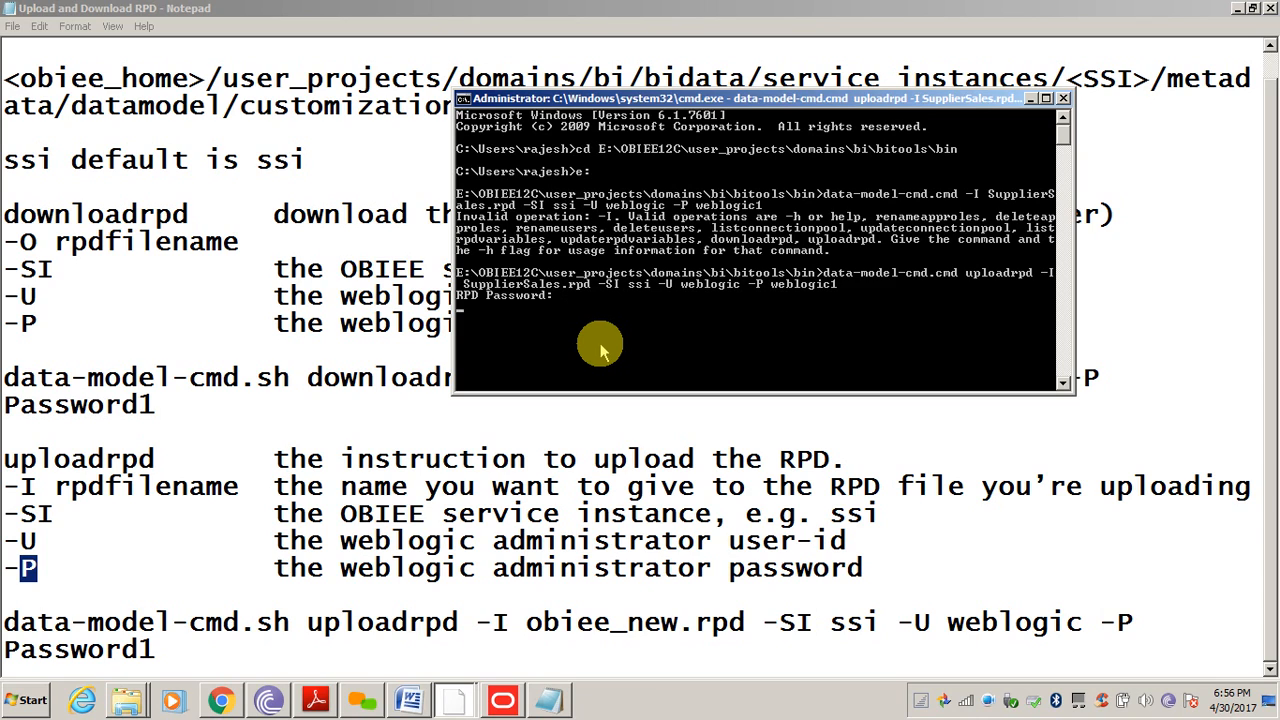
key("Return")
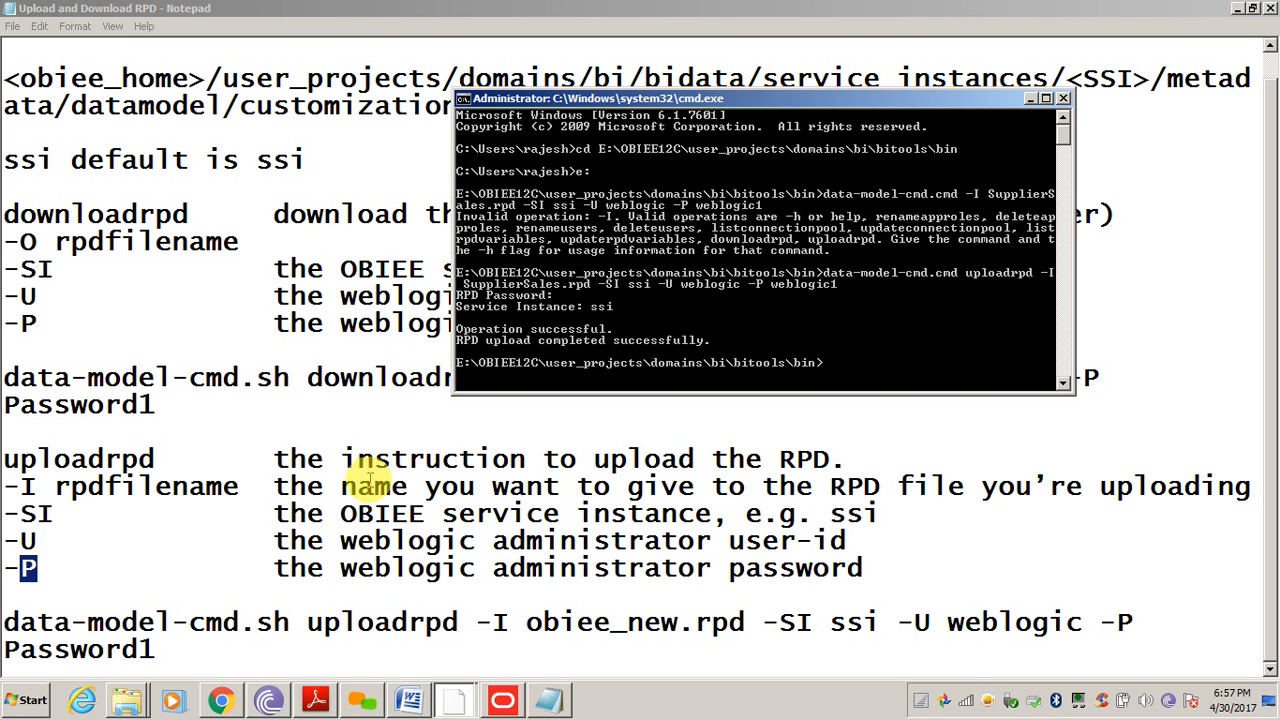
Sign out of Oracle BI in Chrome and sign back in to reach the Home page
left_click(221, 700)
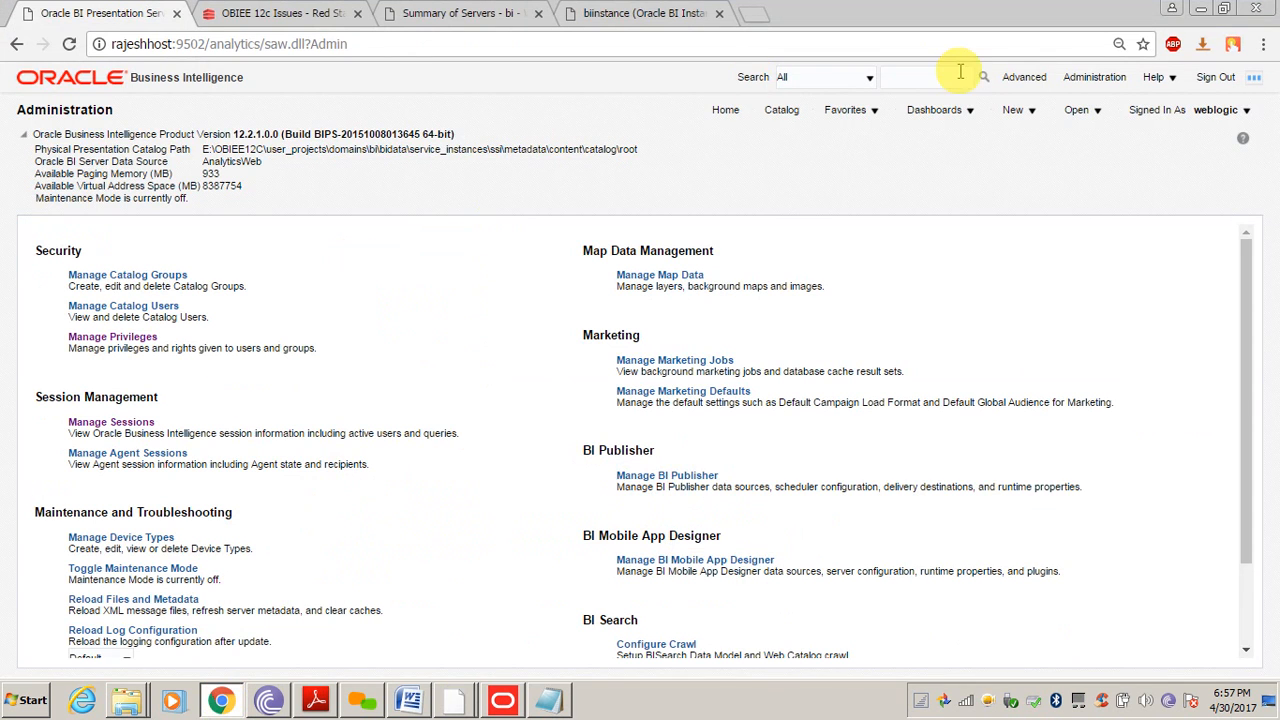
left_click(1215, 77)
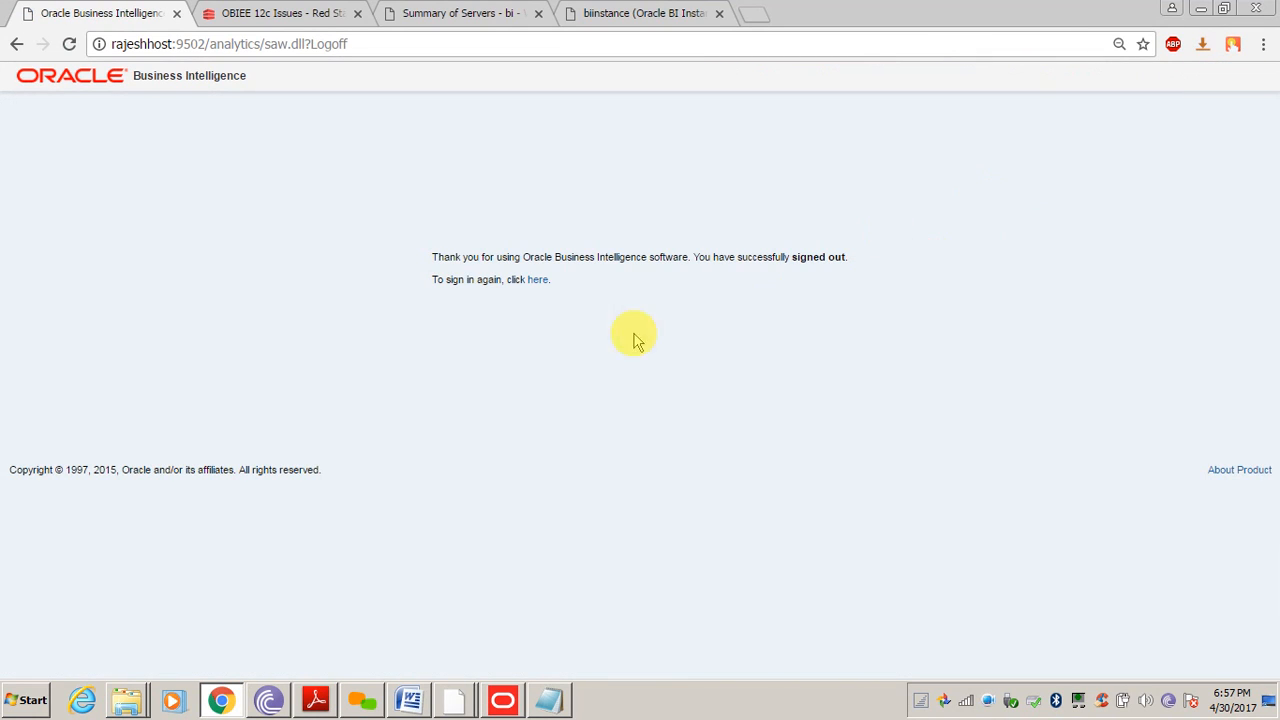
left_click(536, 282)
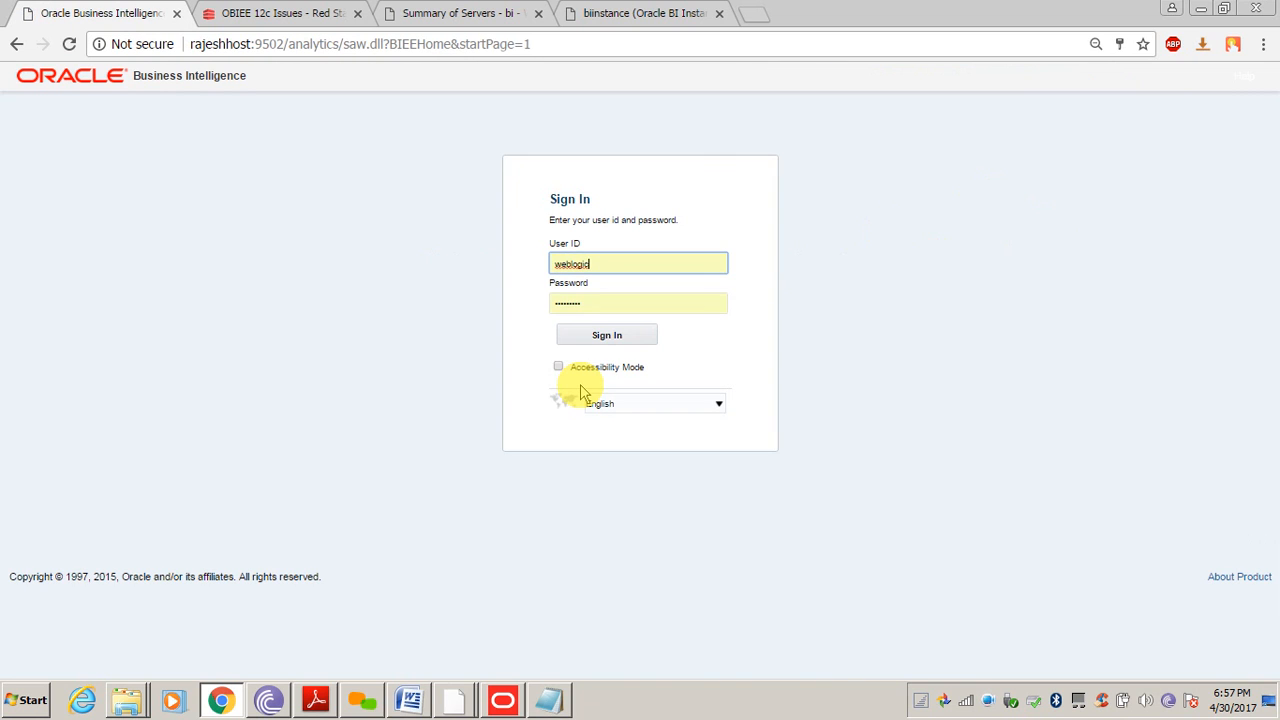
left_click(606, 337)
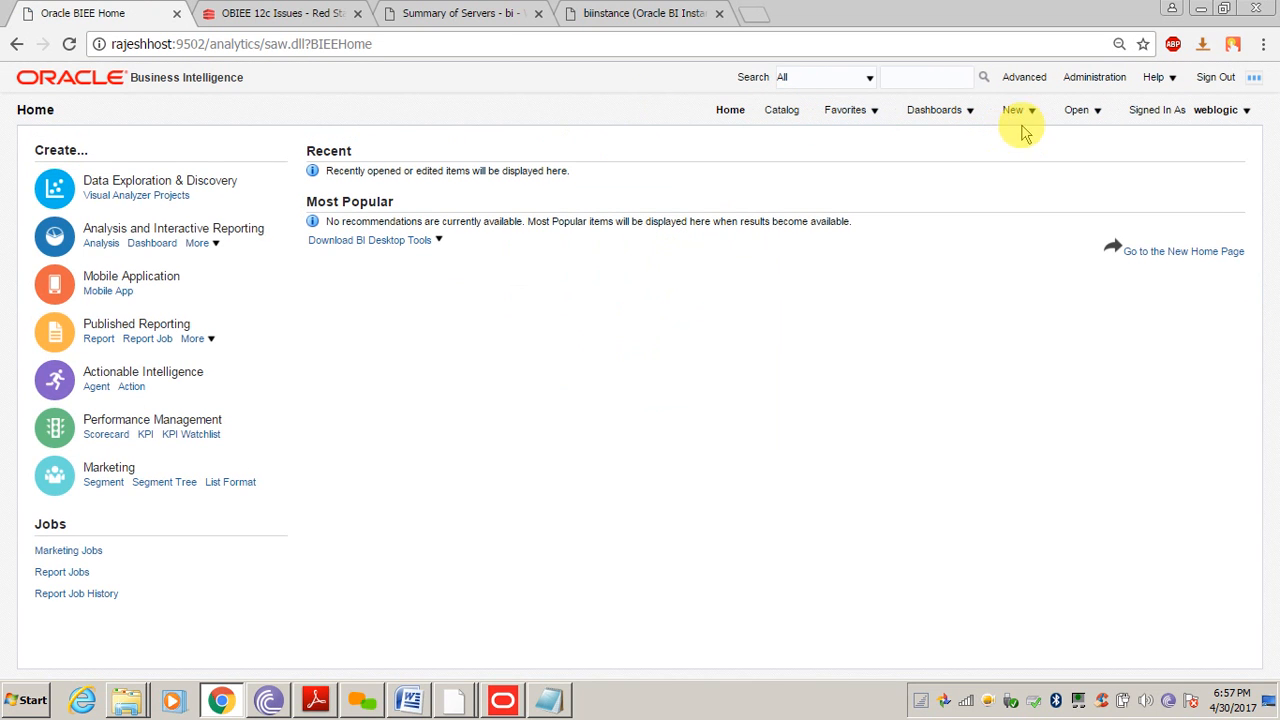
Create a new analysis on the Supplier Sales subject area
left_click(1020, 112)
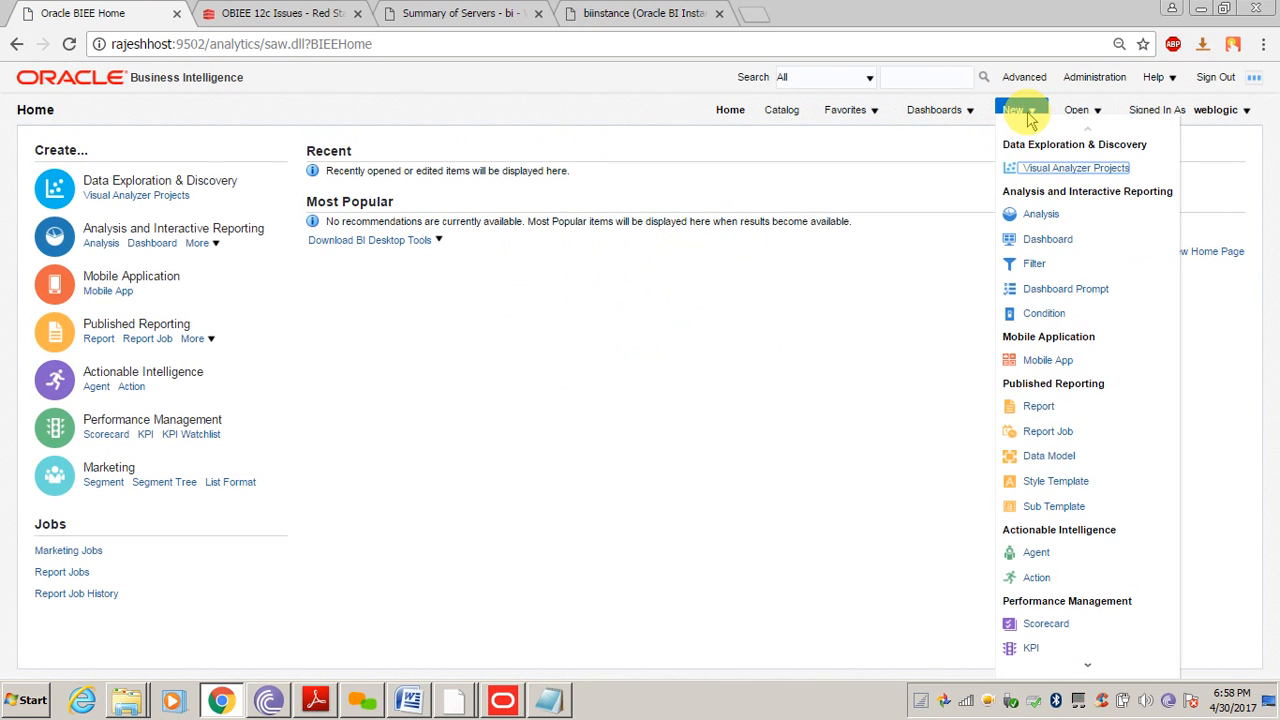
left_click(1041, 213)
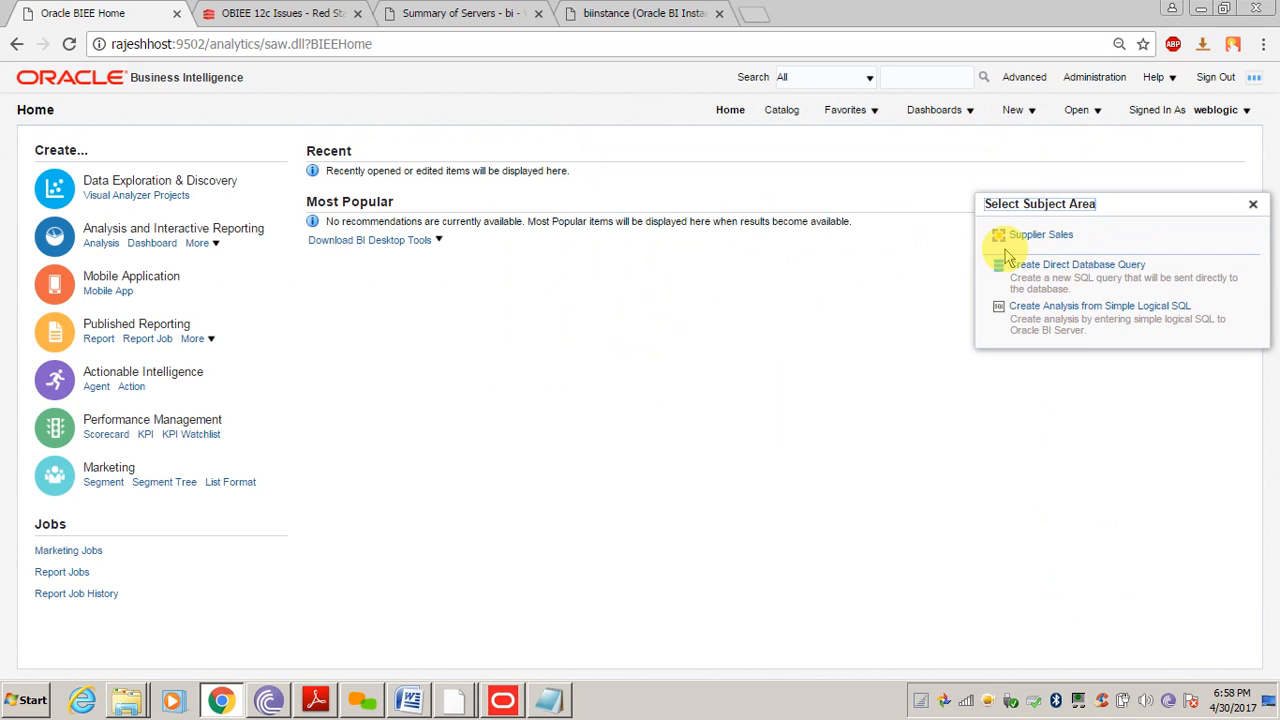
left_click(1040, 236)
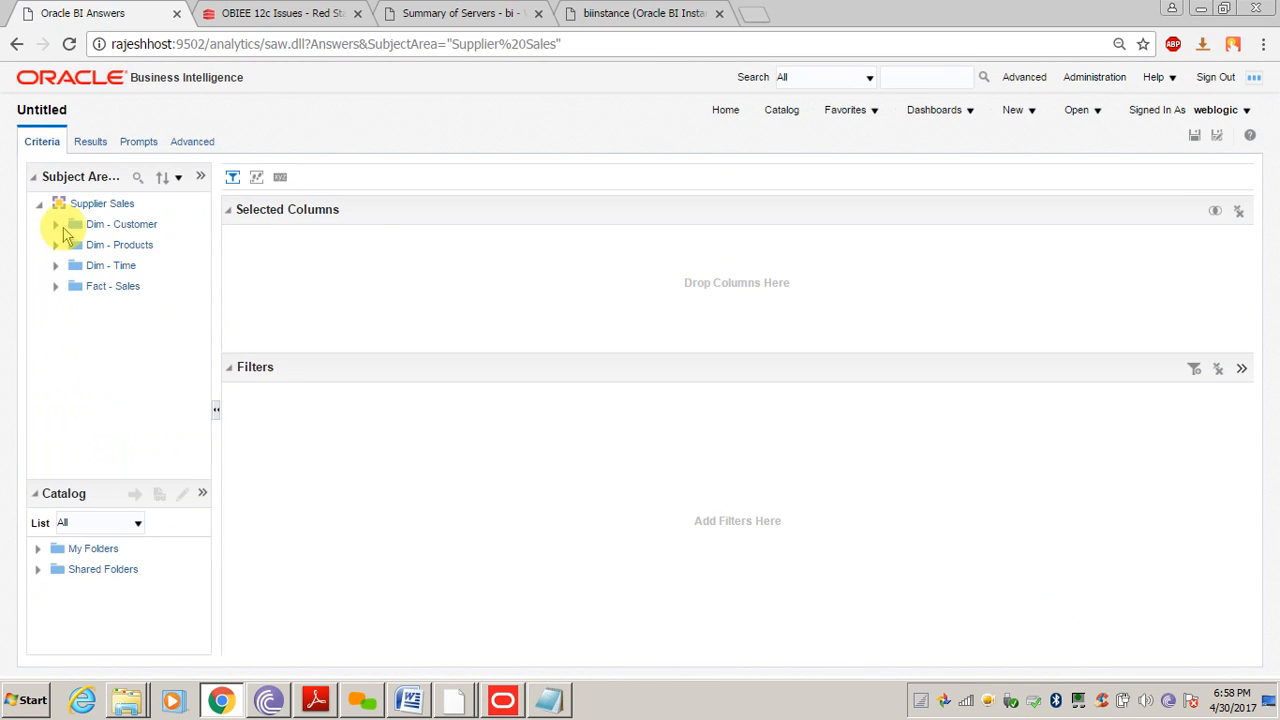
Add Genericdescription and Price from Dim - Products and Amount from Fact - Sales as columns
left_click(55, 247)
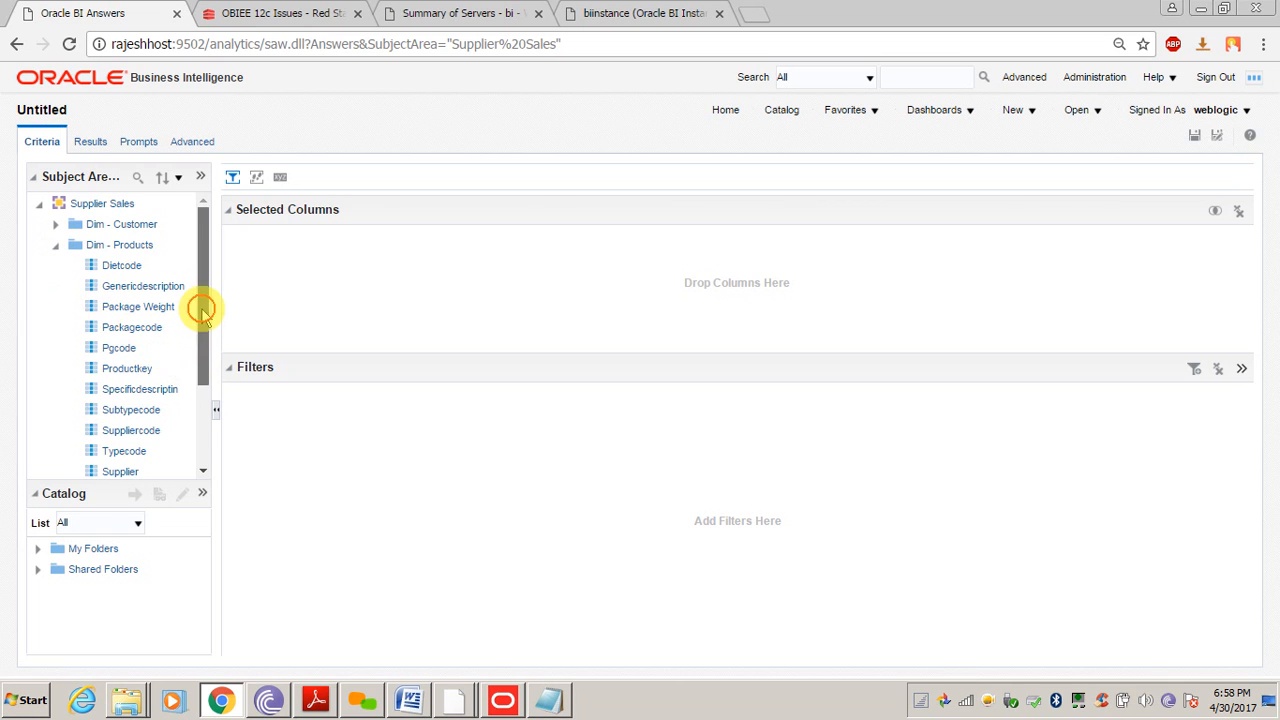
left_click_drag(201, 308, 205, 418)
double_click(149, 263)
double_click(114, 375)
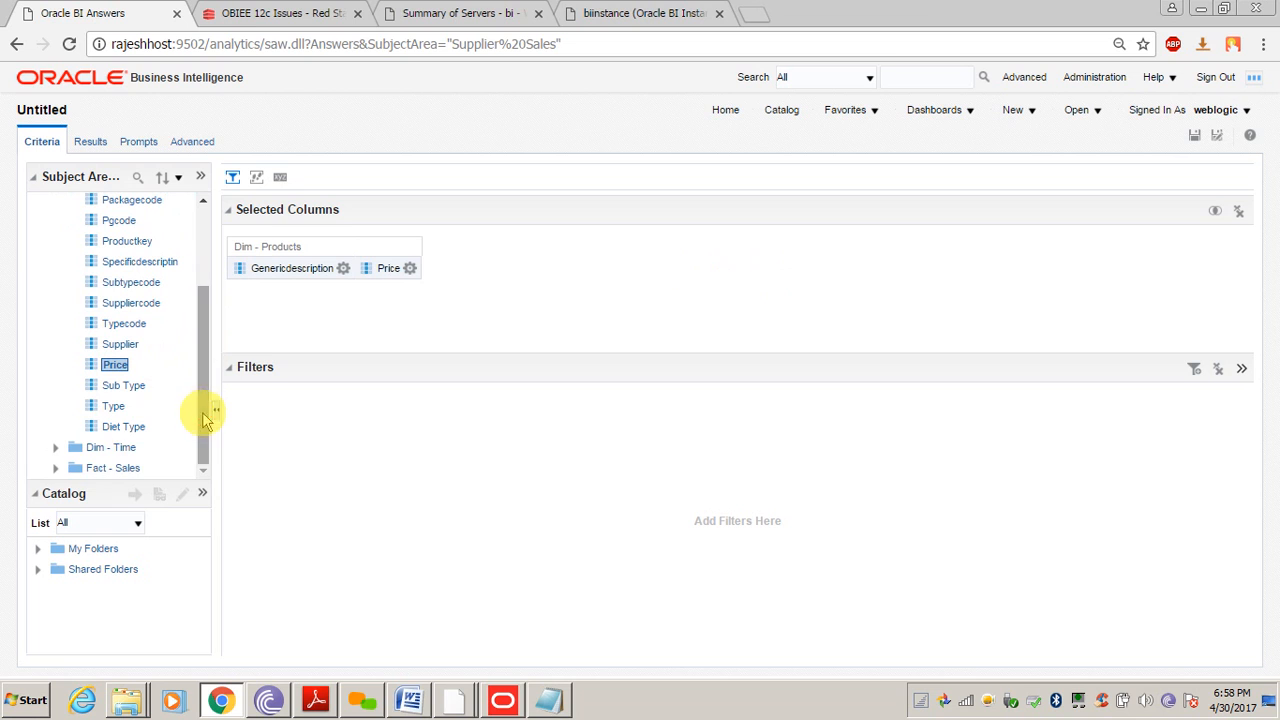
left_click(55, 468)
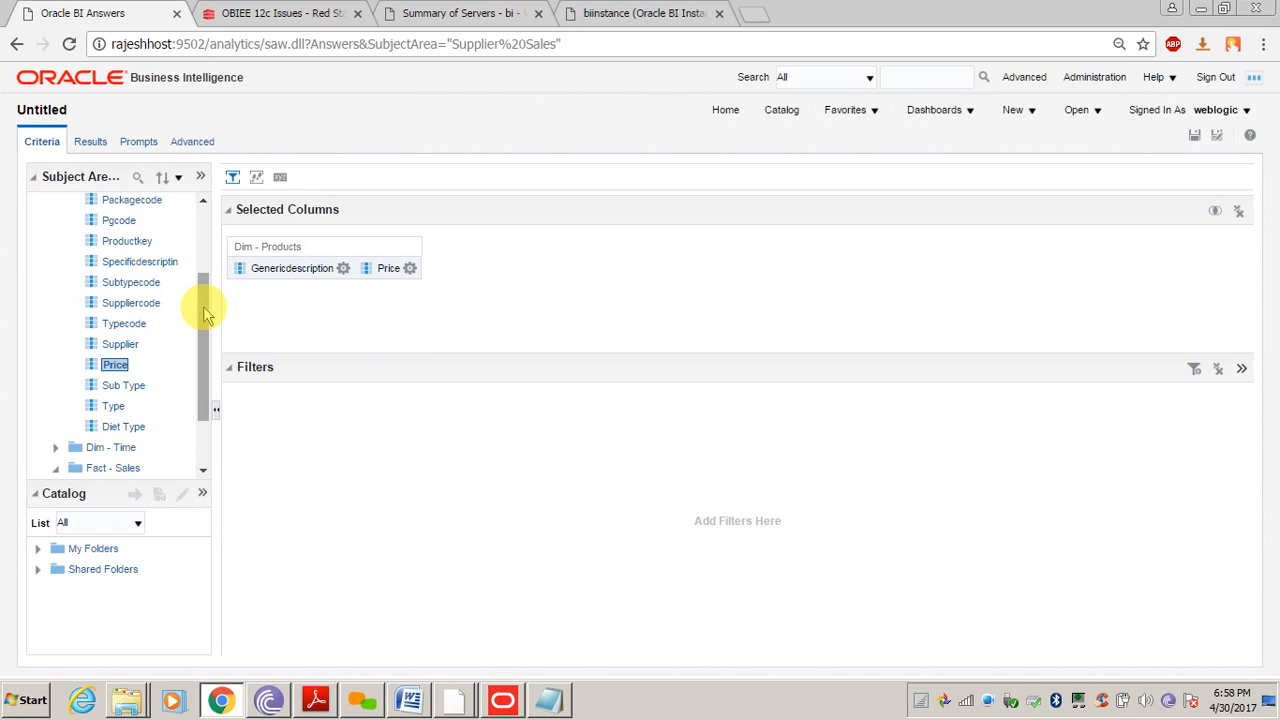
left_click_drag(205, 314, 200, 357)
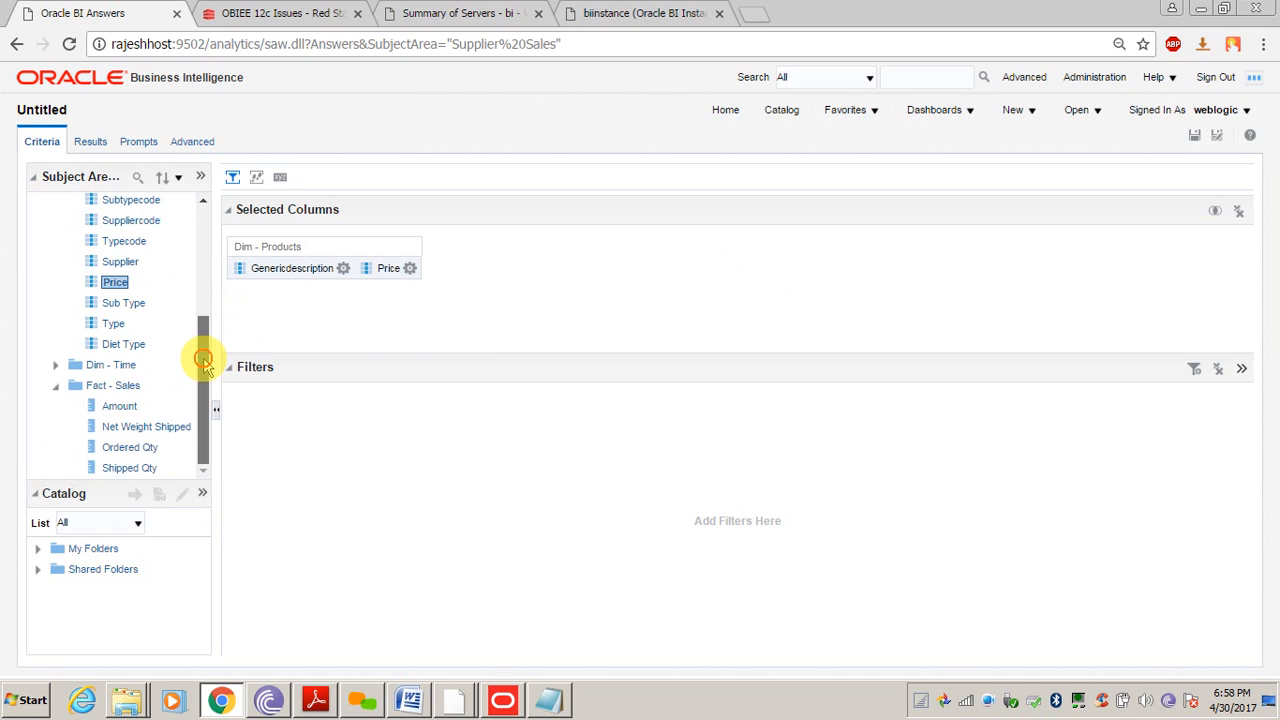
double_click(119, 407)
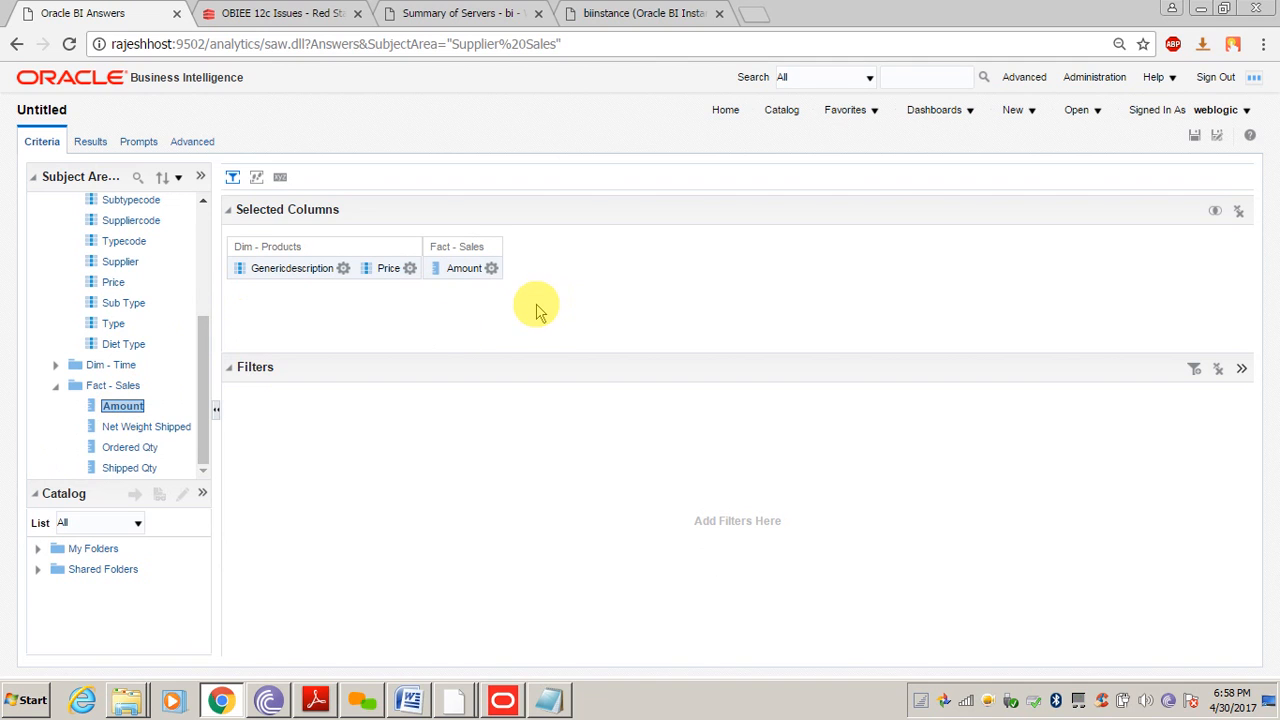
Paste 'Set Variable LOGLEVEL=2;' into the Advanced tab's SQL Prefix box
left_click(192, 143)
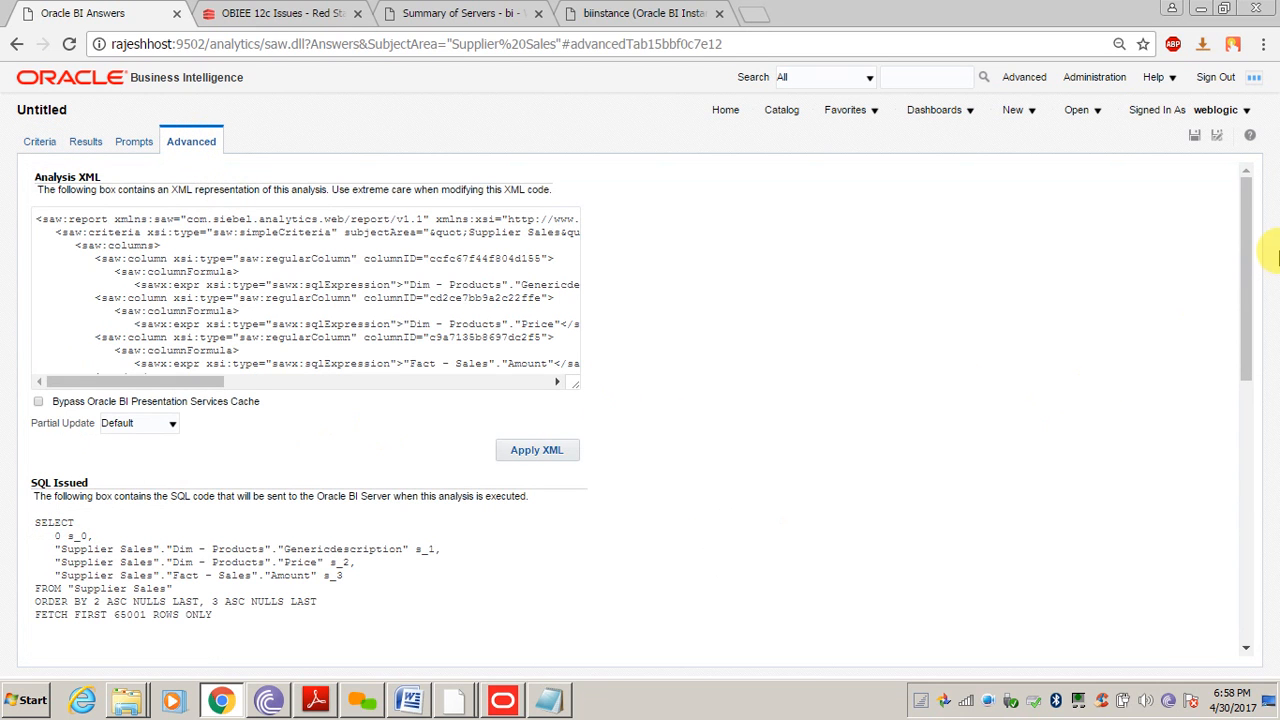
left_click_drag(1249, 214, 1248, 410)
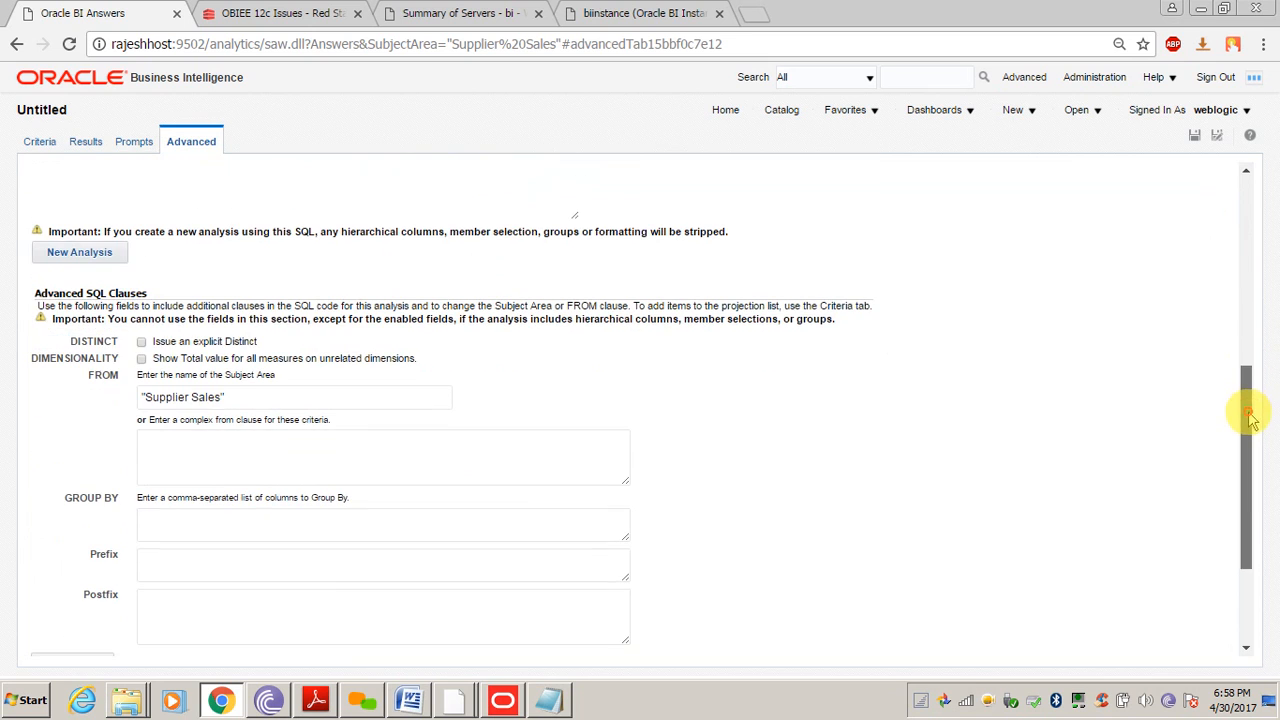
left_click(229, 556)
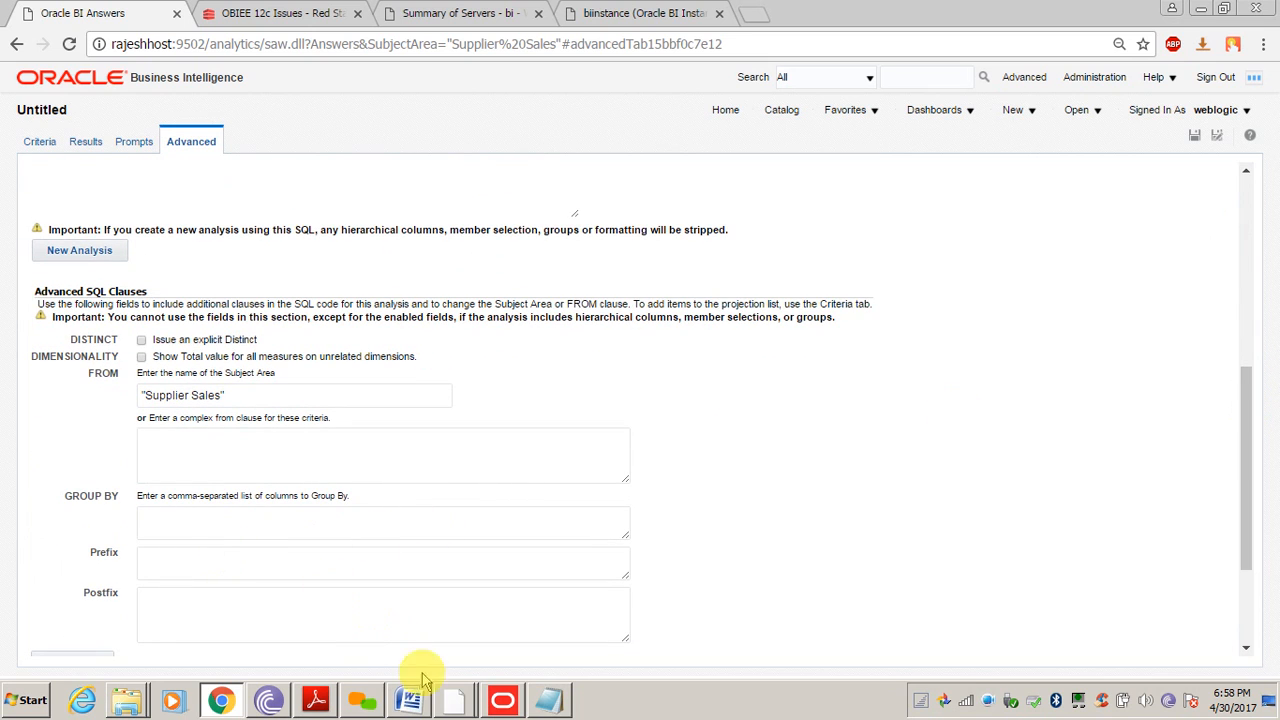
left_click(362, 700)
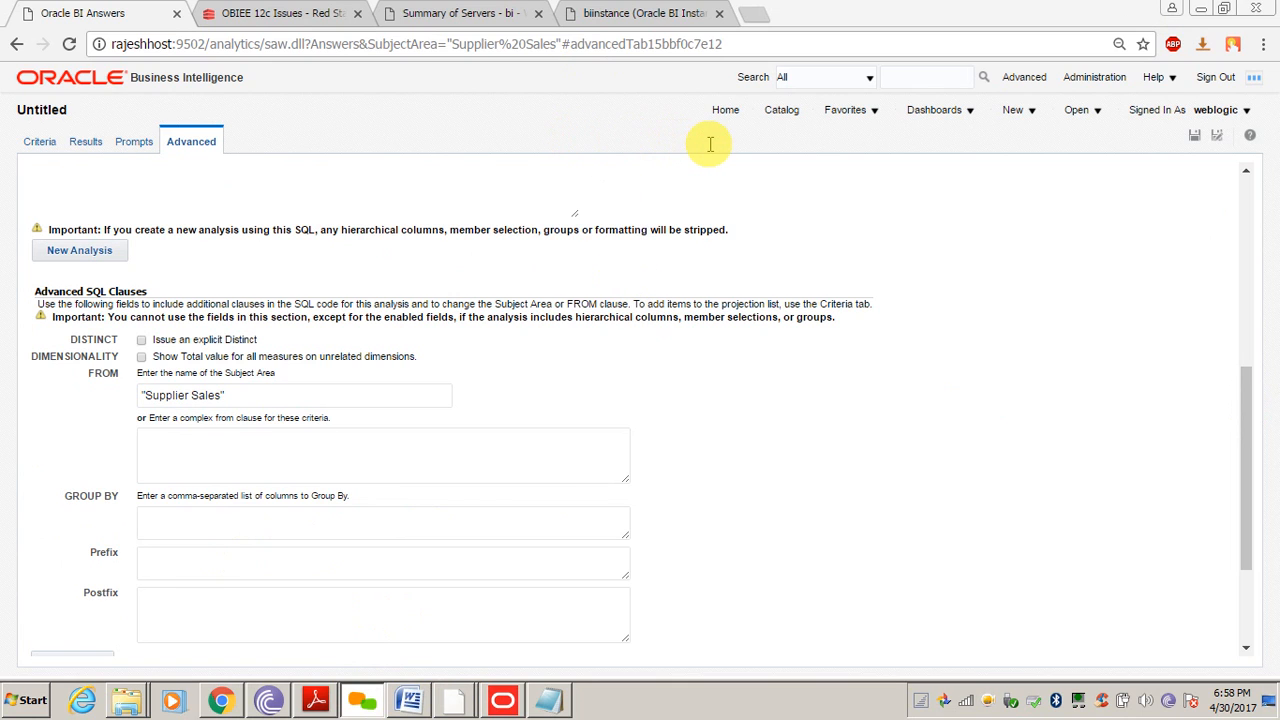
left_click(194, 563)
type("Set Variable LOGLEVEL=2;")
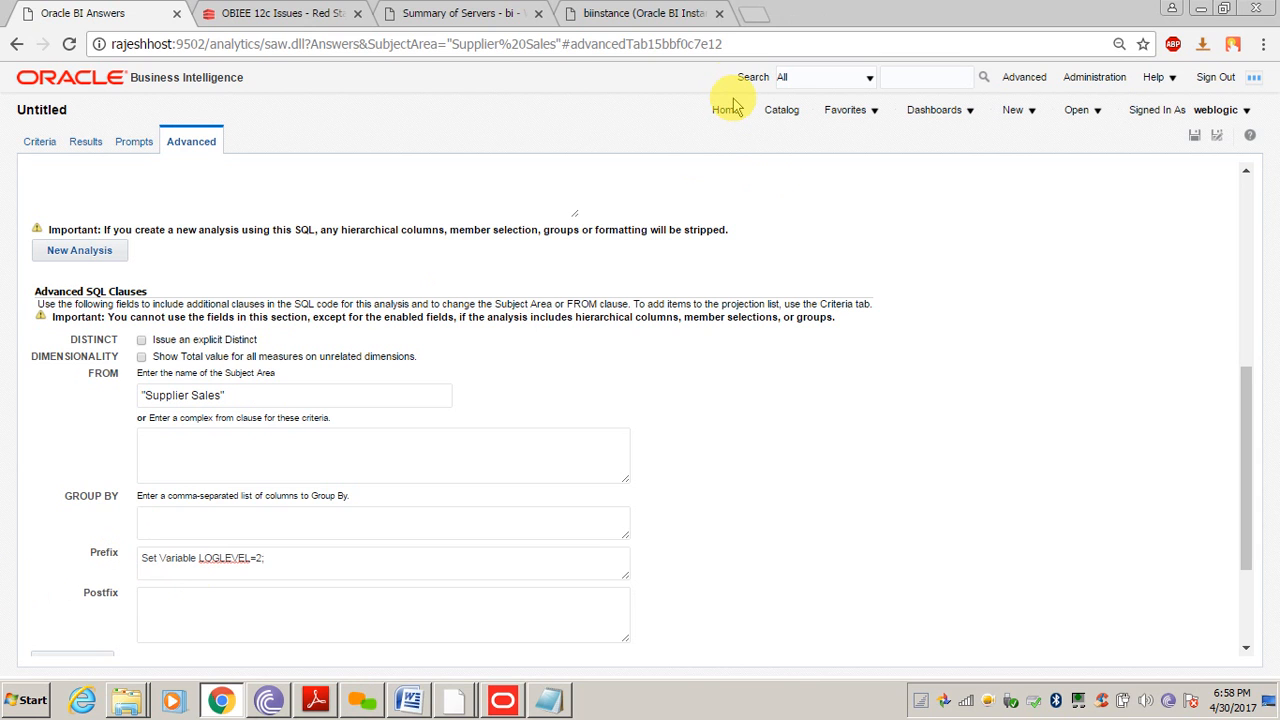
left_click(795, 505)
scroll(795, 505, "down", 1)
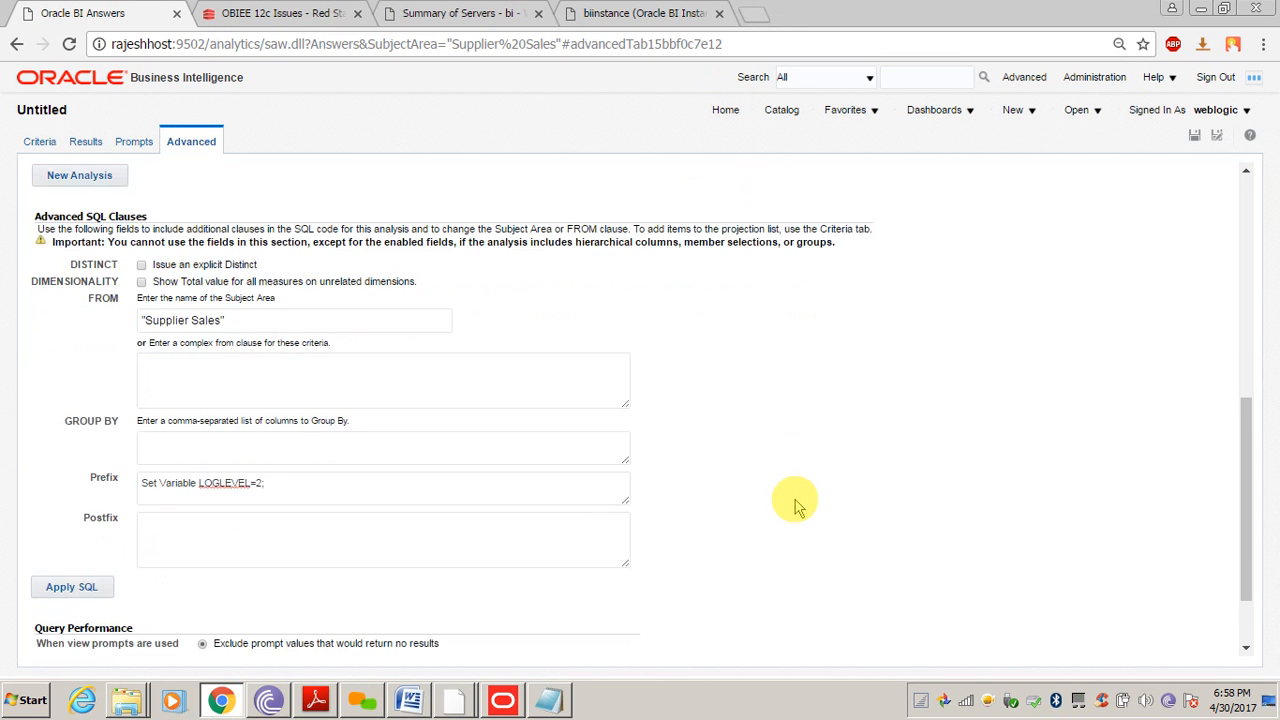
scroll(795, 505, "up", 3)
scroll(795, 505, "up", 5)
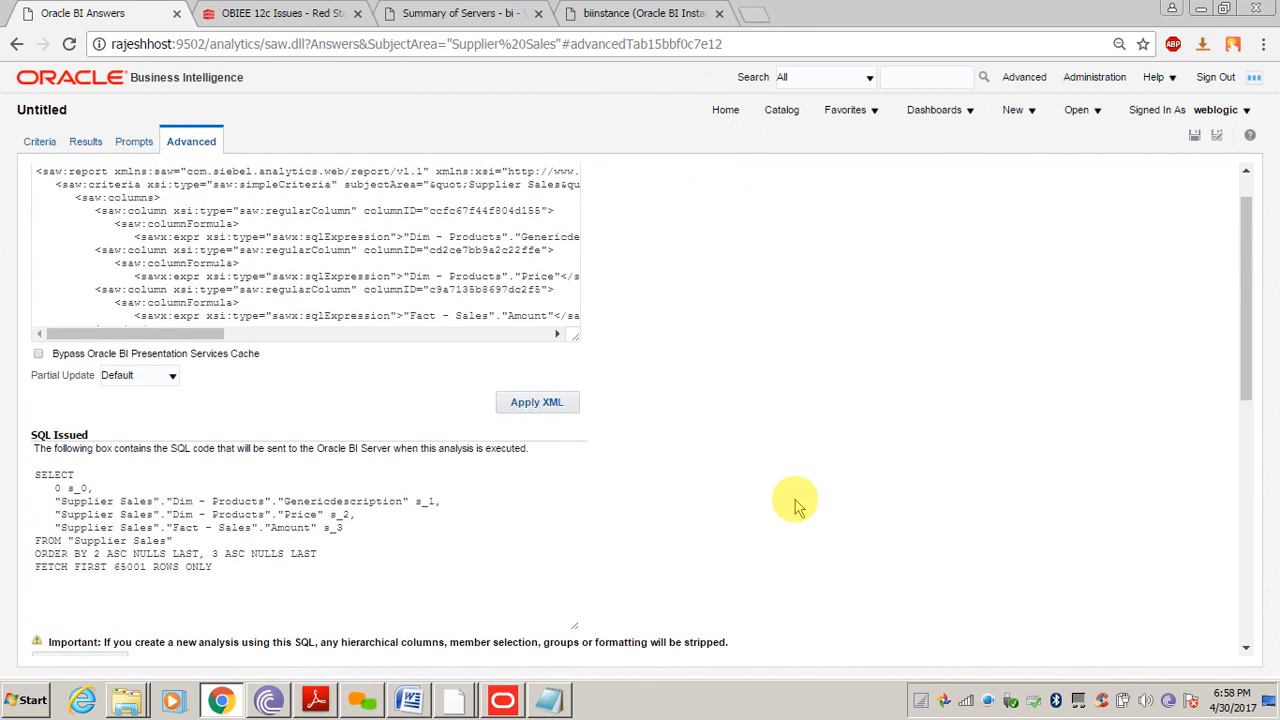
Save the analysis as 'Product with Price Report' in My Folders
left_click(1195, 137)
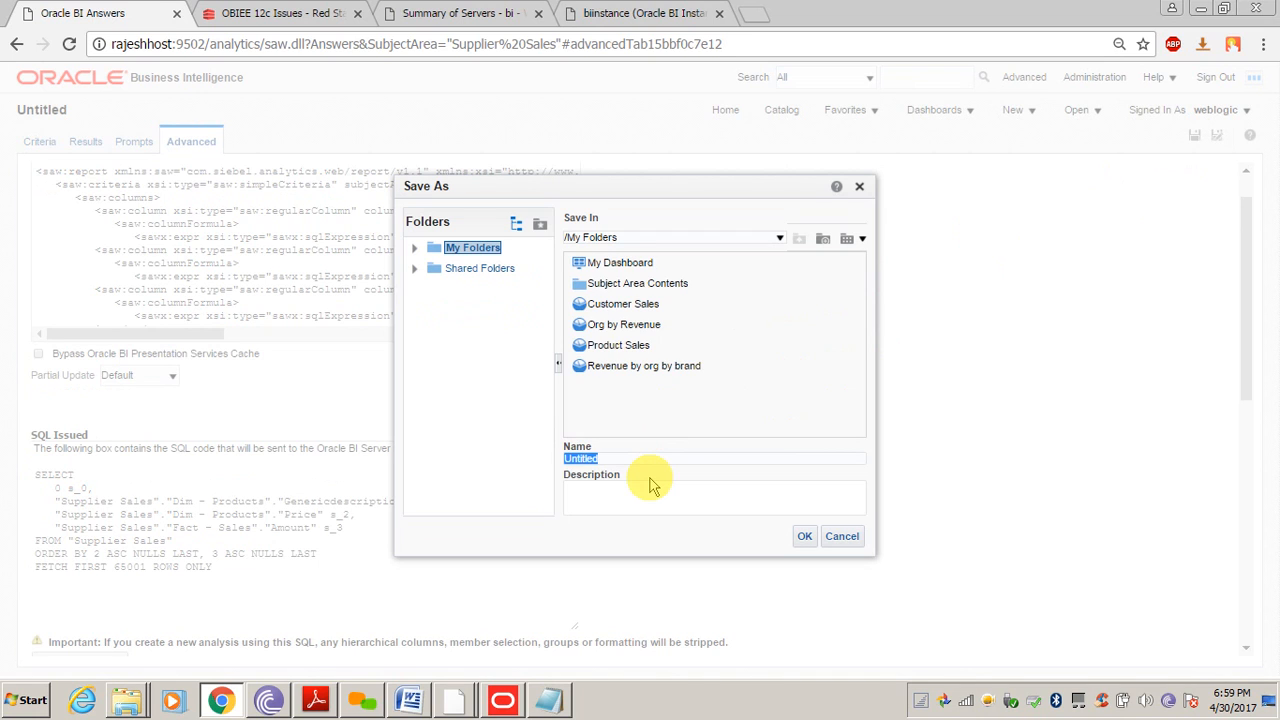
type("Product Price Report")
left_click(602, 458)
type("with")
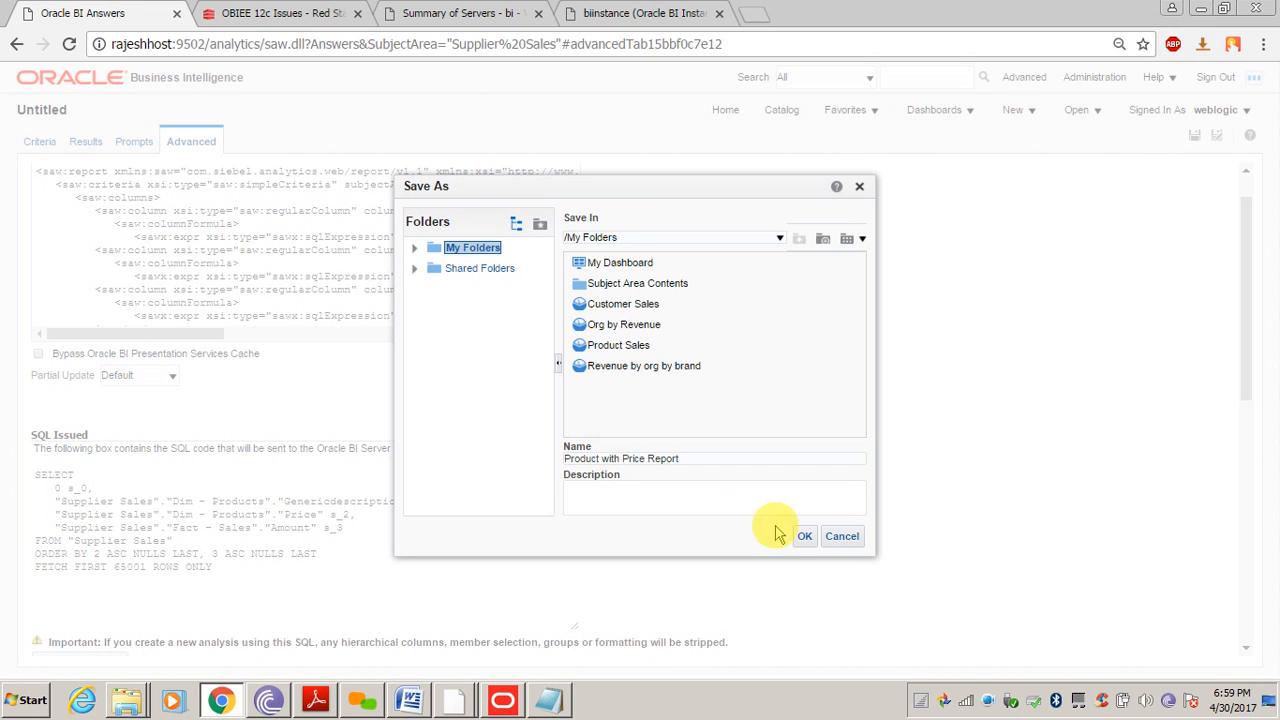
left_click(805, 537)
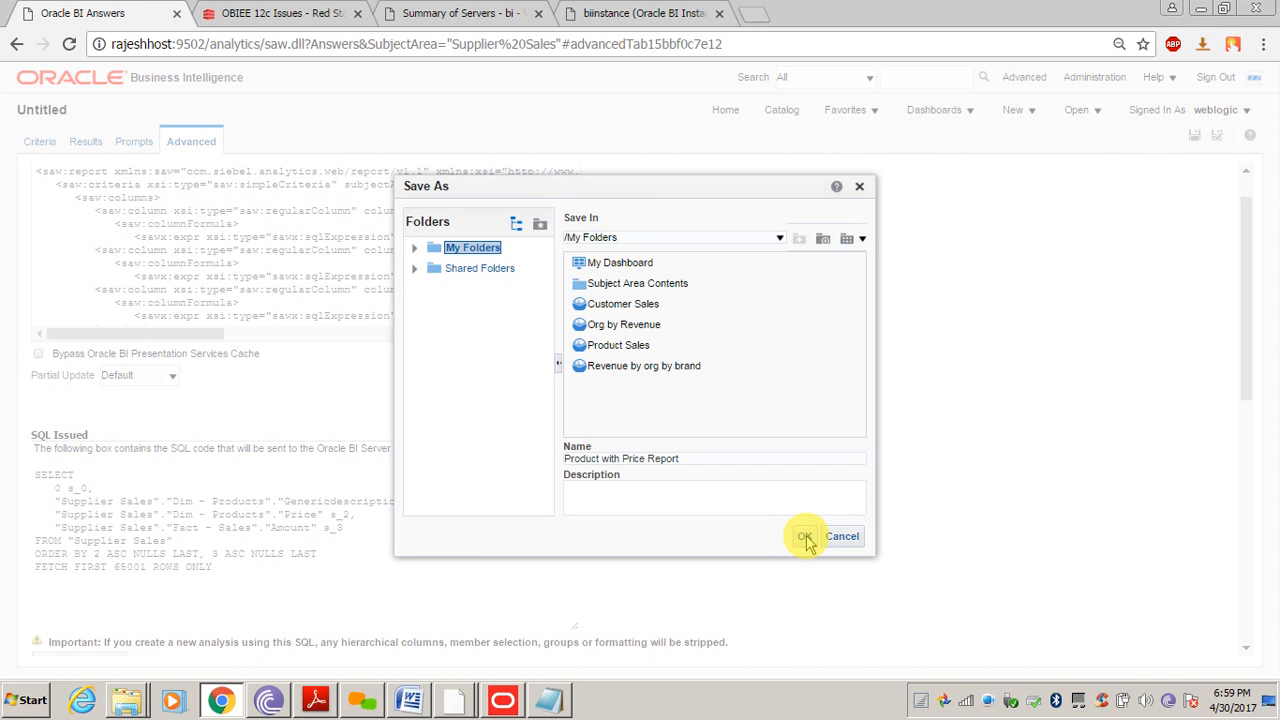
Run Product with Price Report from the Catalog, check its rows, then go to Administration
left_click(781, 112)
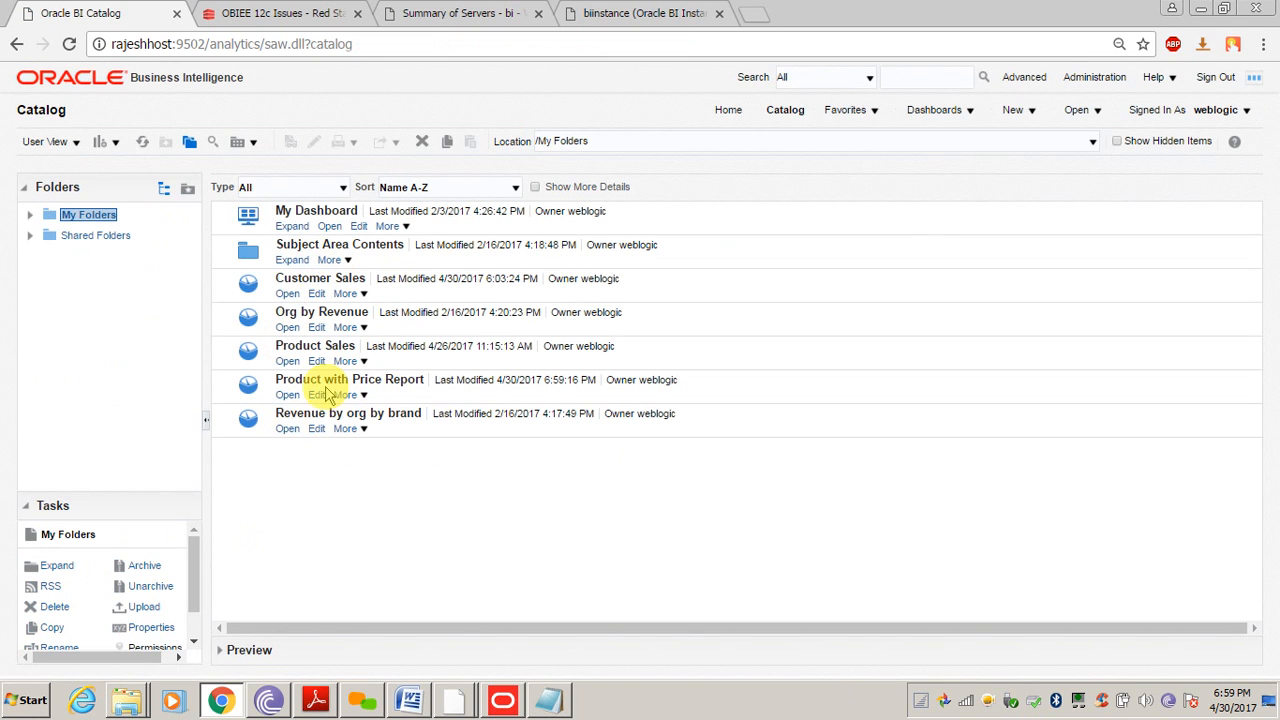
left_click(287, 395)
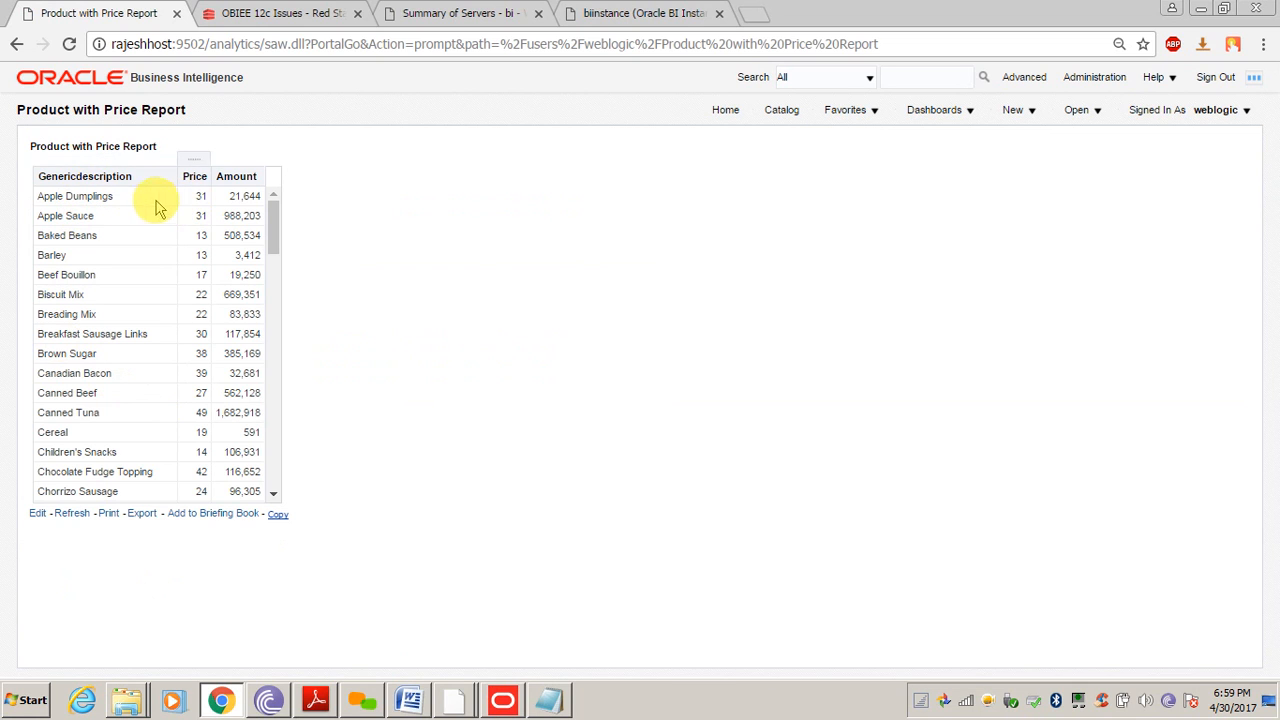
double_click(242, 196)
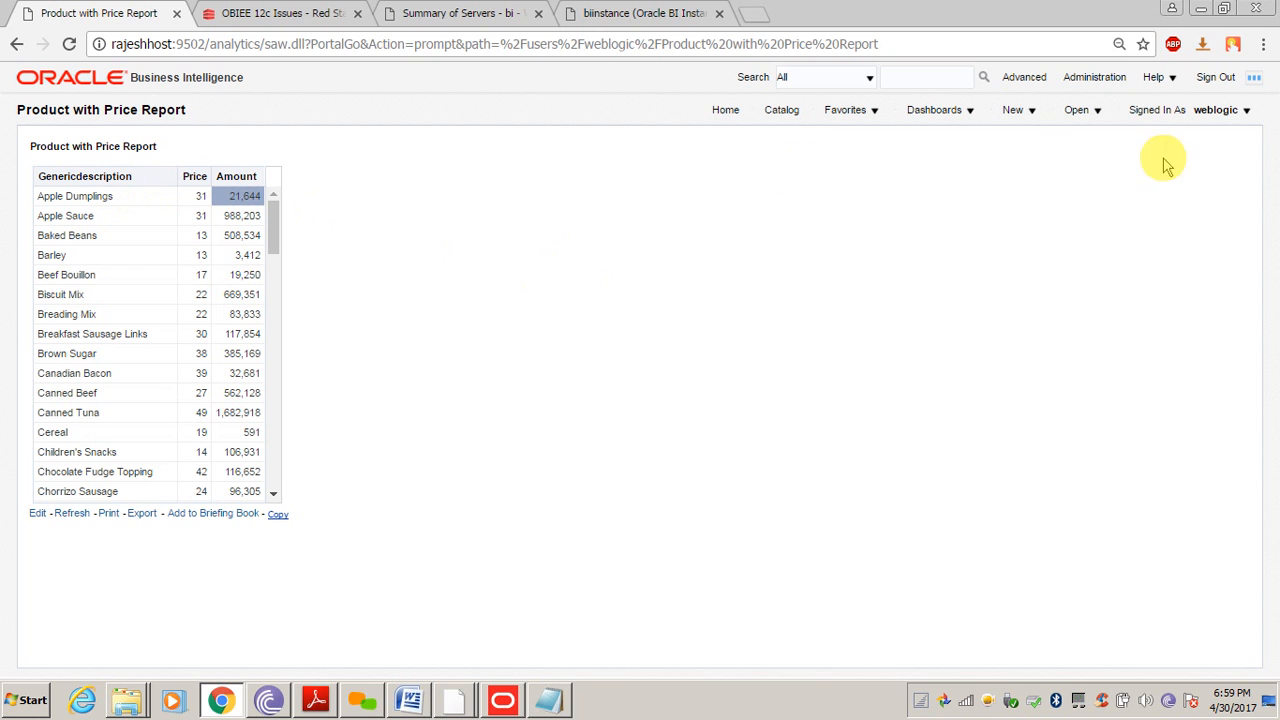
left_click(1088, 80)
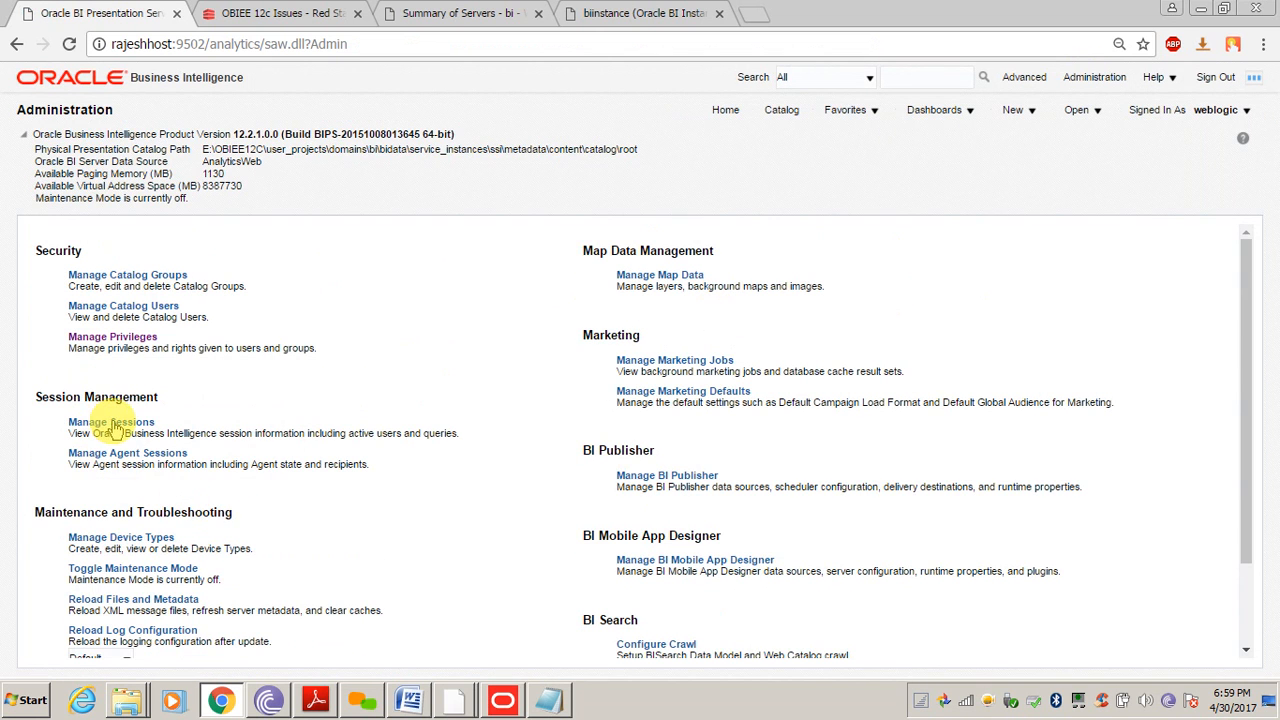
View the report request's query log in Manage Sessions, which shows No Log Found
left_click(113, 424)
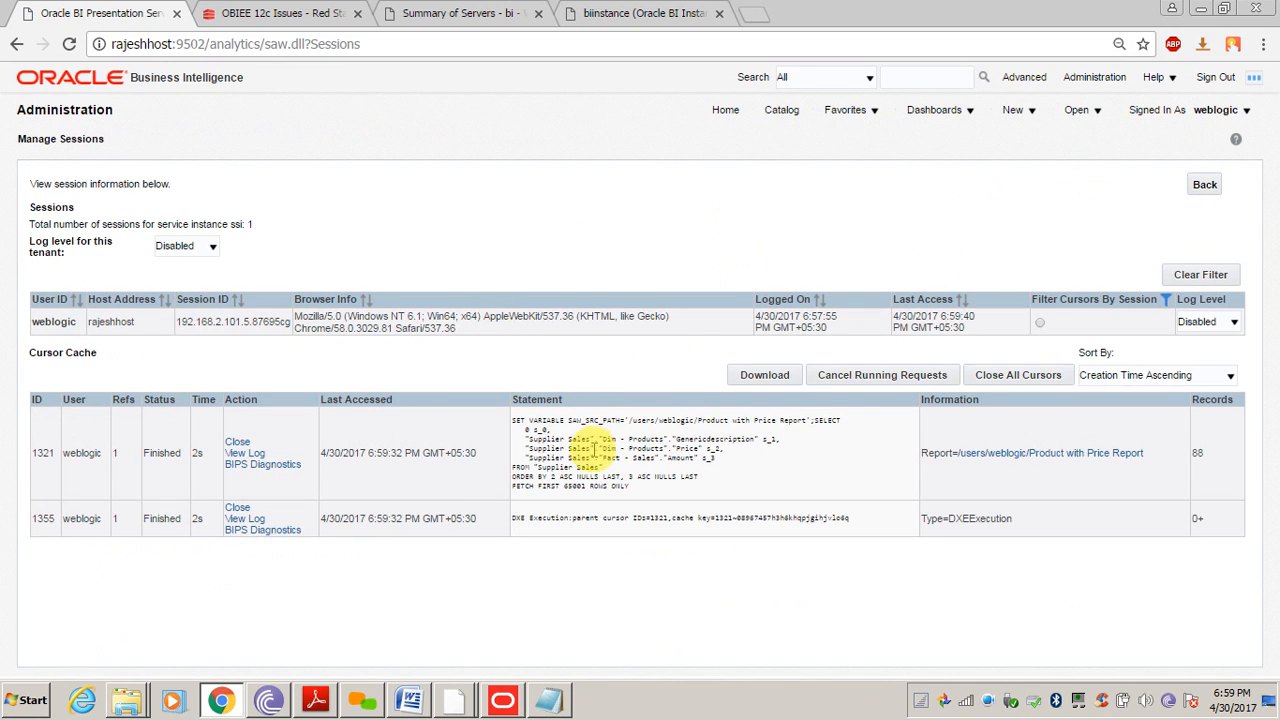
left_click(258, 455)
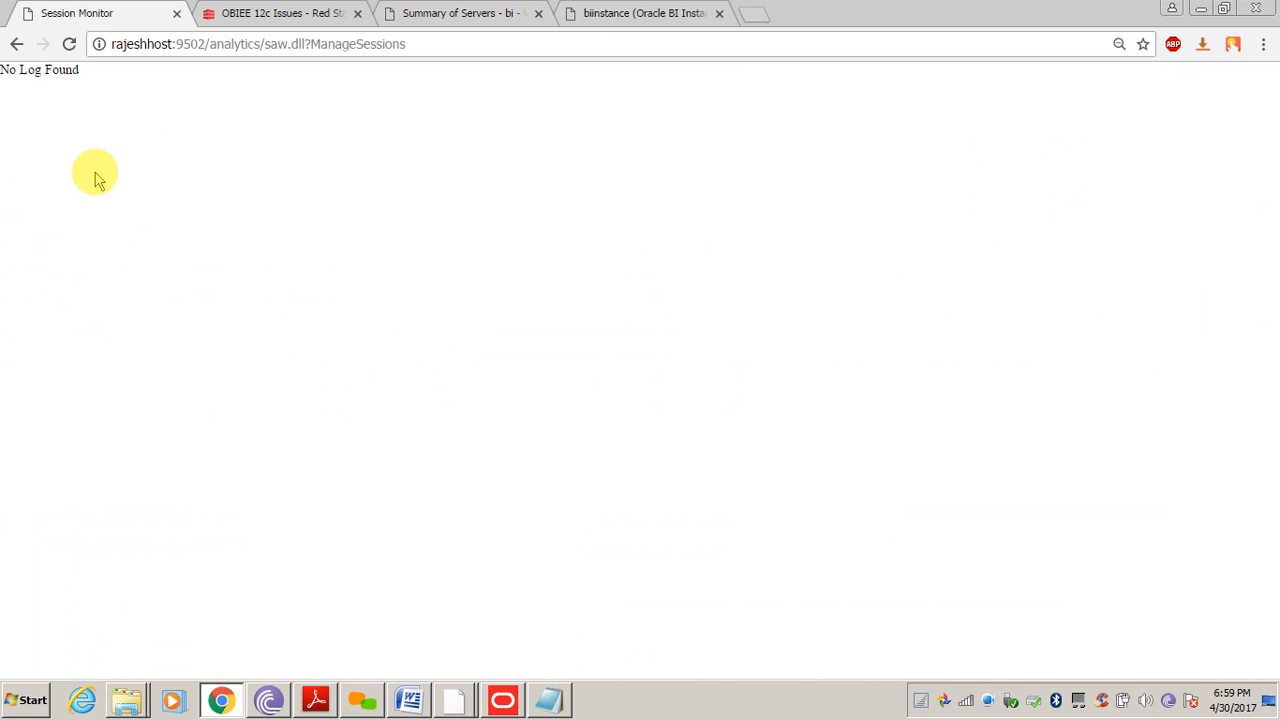
left_click(17, 48)
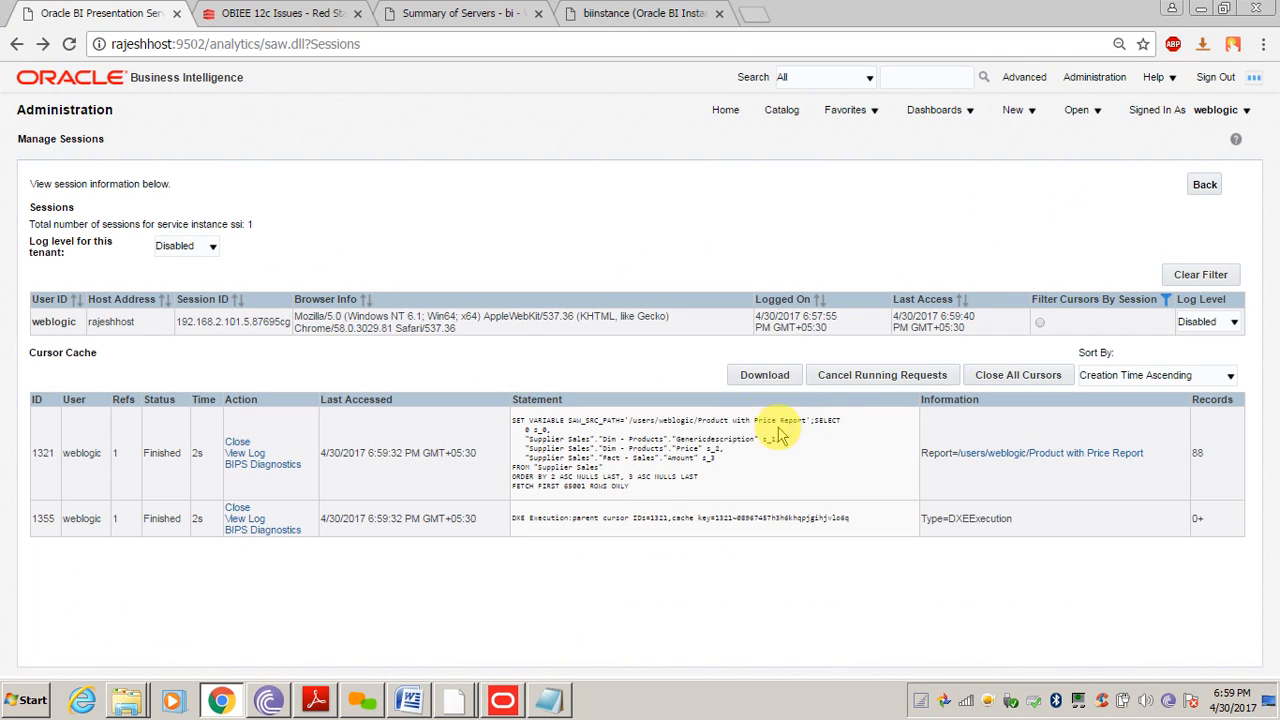
Inspect the report path in the cached statement, then list My Folders in the Catalog
left_click_drag(714, 421, 849, 424)
left_click(739, 471)
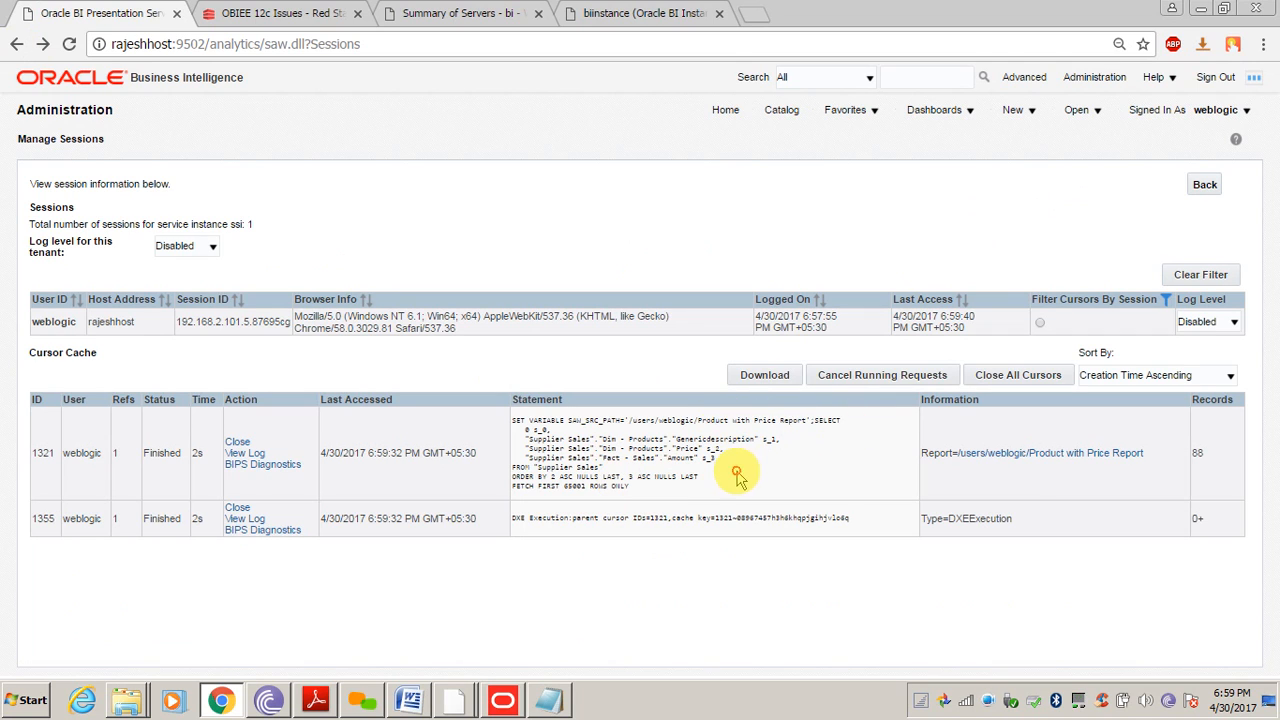
left_click(781, 111)
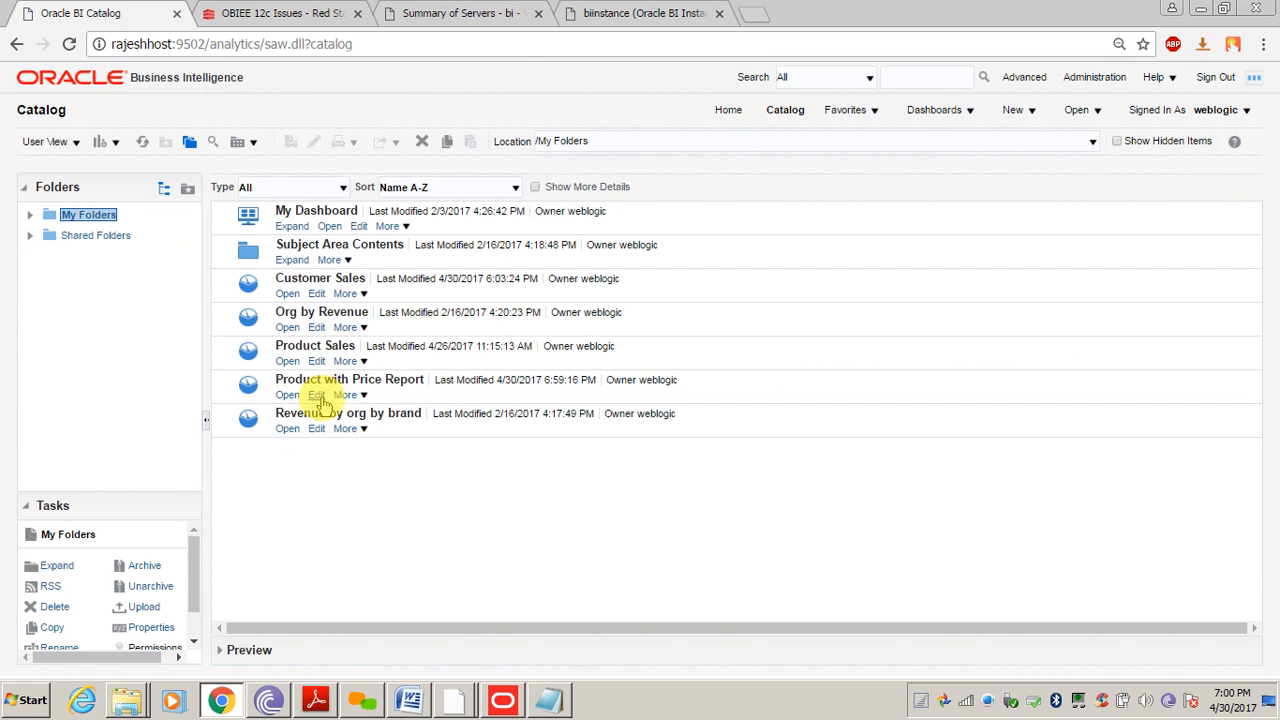
Edit Product with Price Report and paste 'Set Variable LOGLEVEL=2;' into the SQL Prefix
left_click(316, 396)
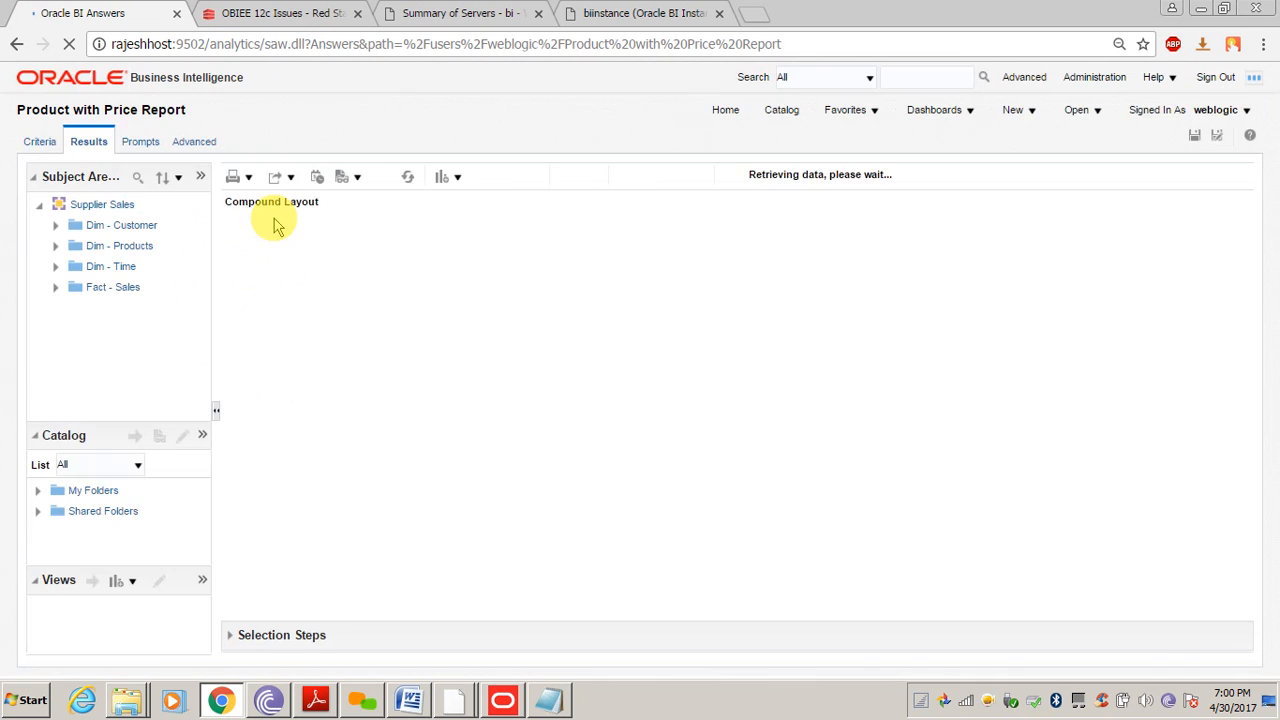
left_click(194, 142)
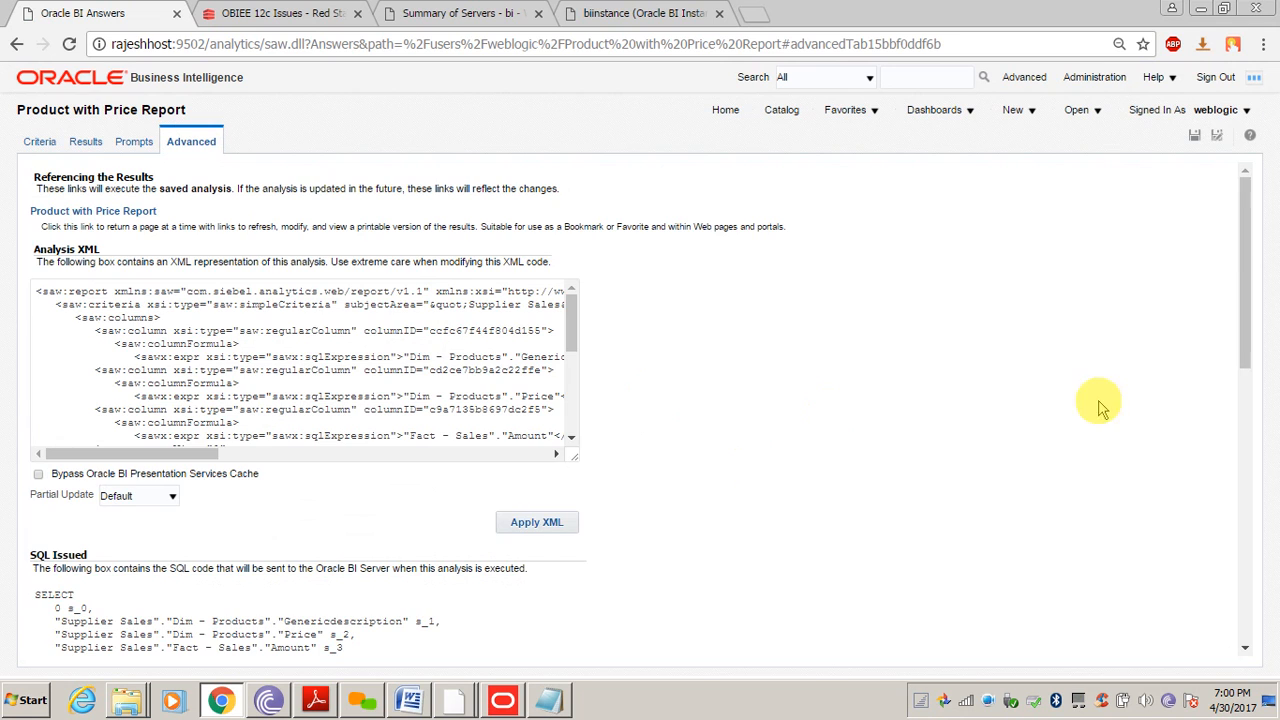
left_click_drag(1243, 196, 1238, 457)
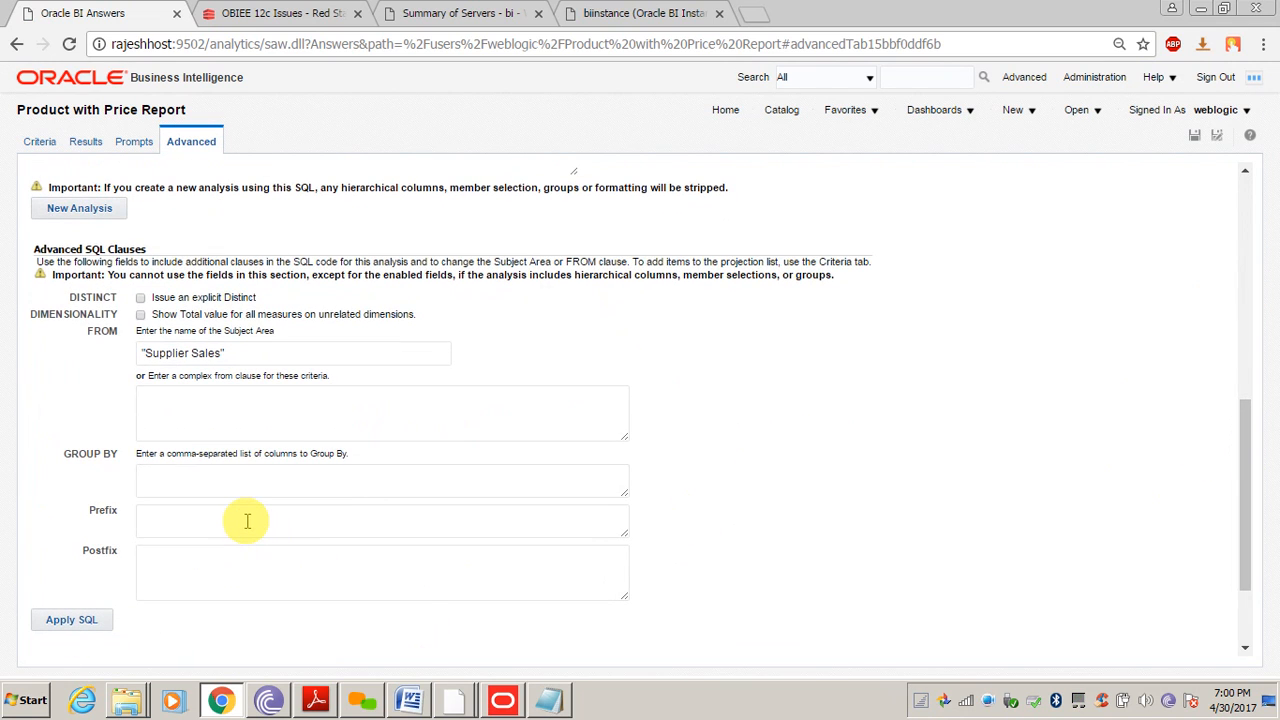
type("Set Variable LOGLEVEL=2;")
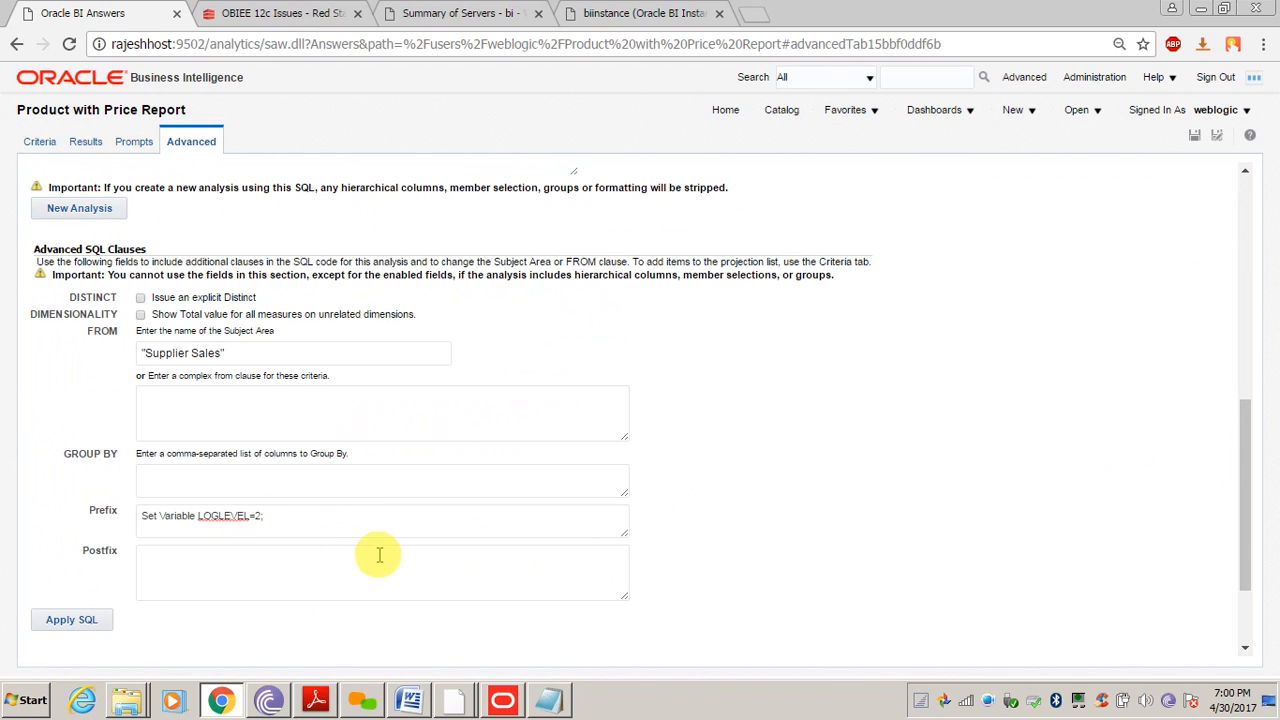
left_click(143, 514)
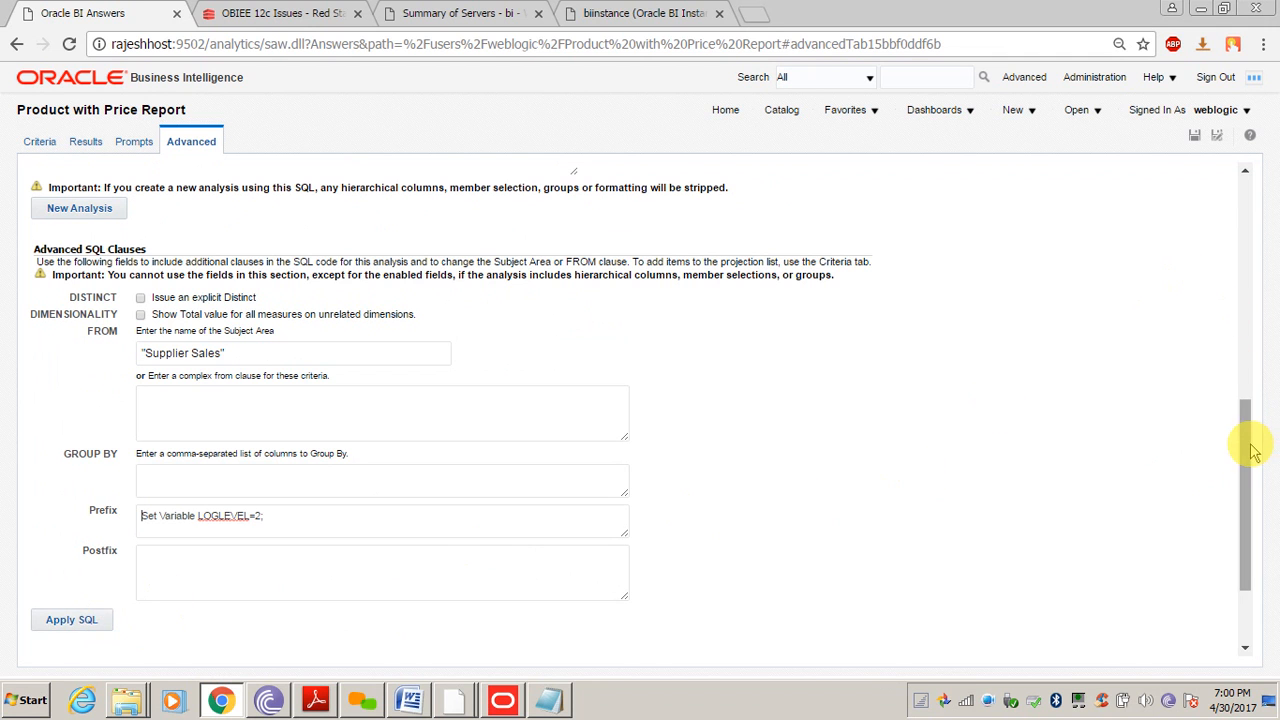
left_click_drag(1248, 443, 1249, 514)
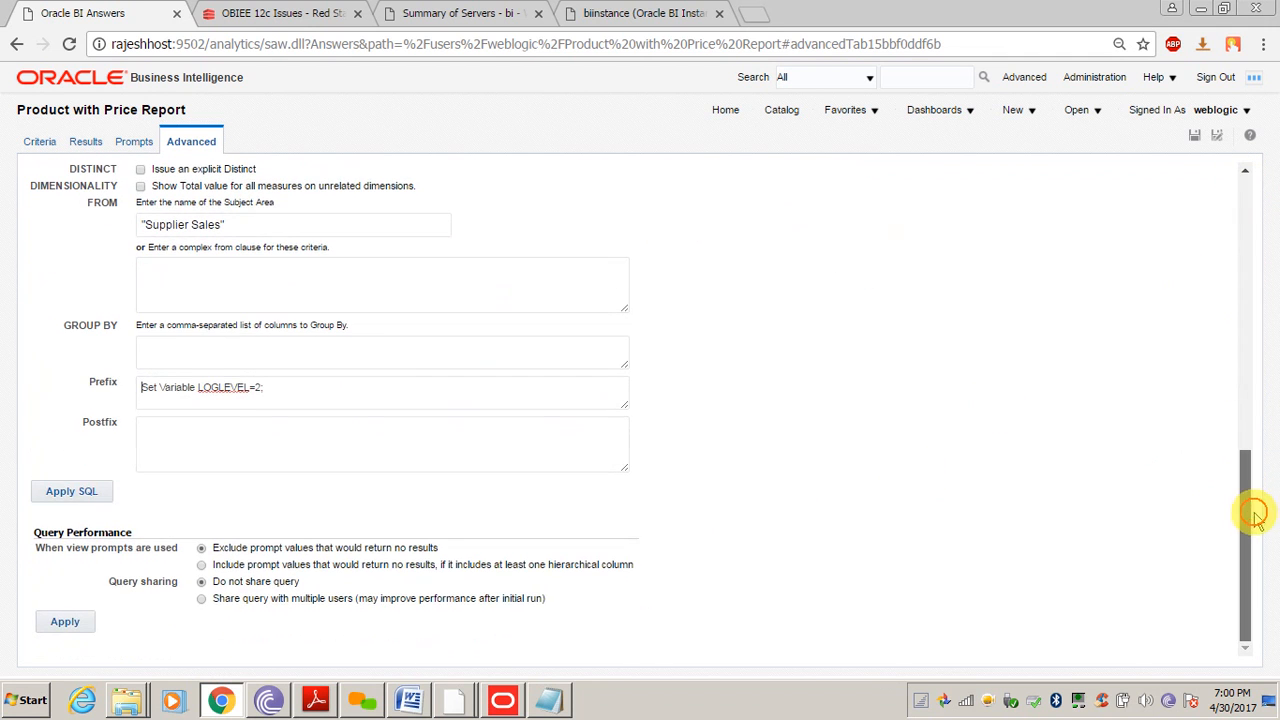
Apply the prefixed SQL, save the analysis, and go back to the Catalog
left_click(70, 491)
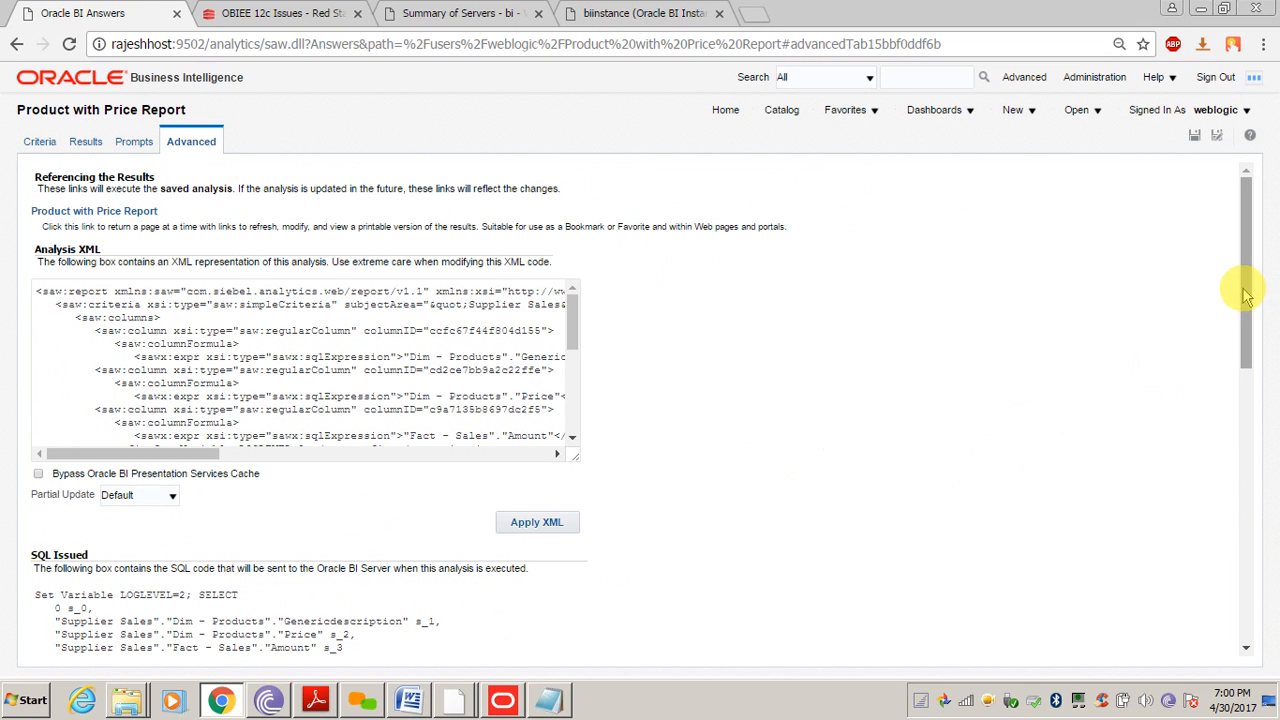
left_click_drag(1243, 286, 1260, 555)
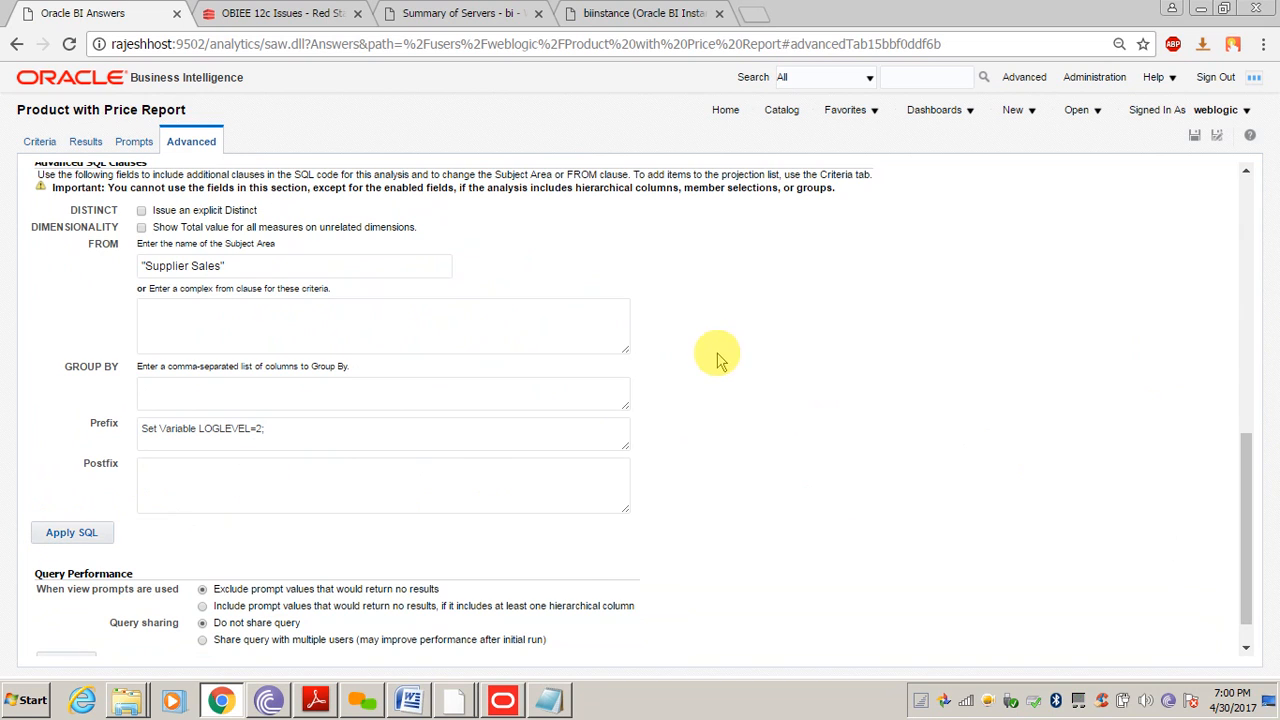
left_click(1195, 137)
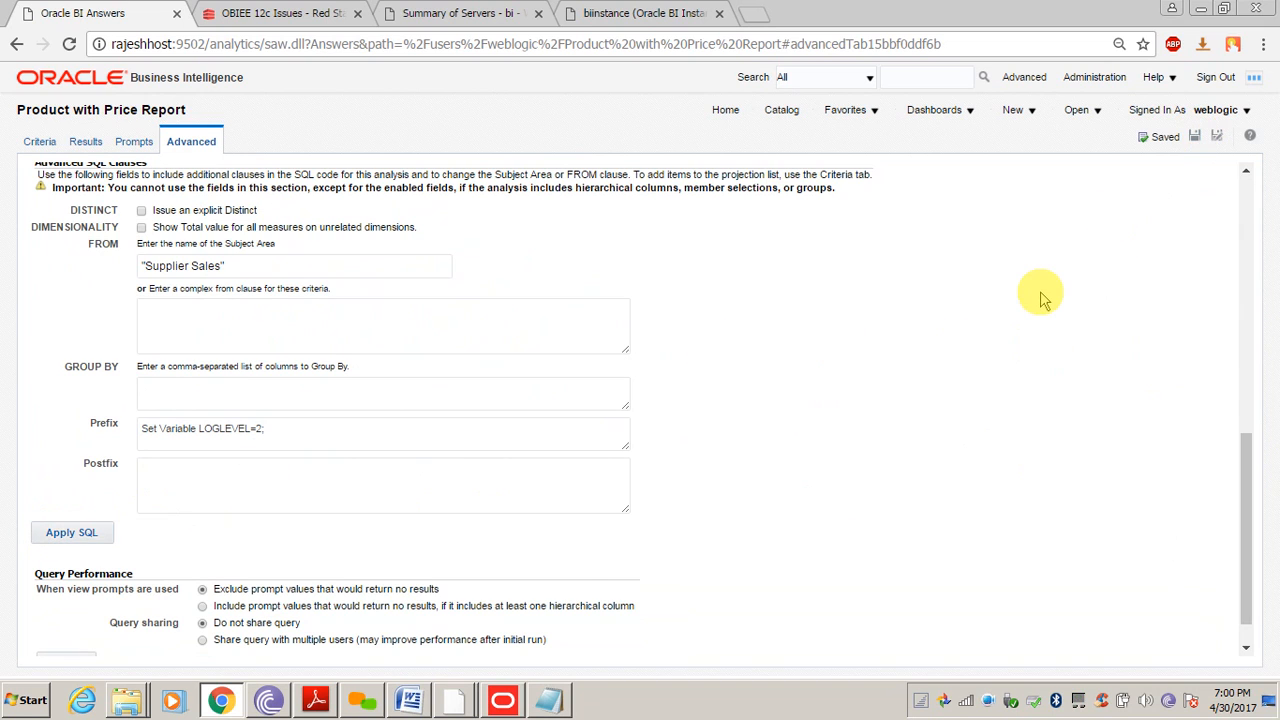
left_click(777, 112)
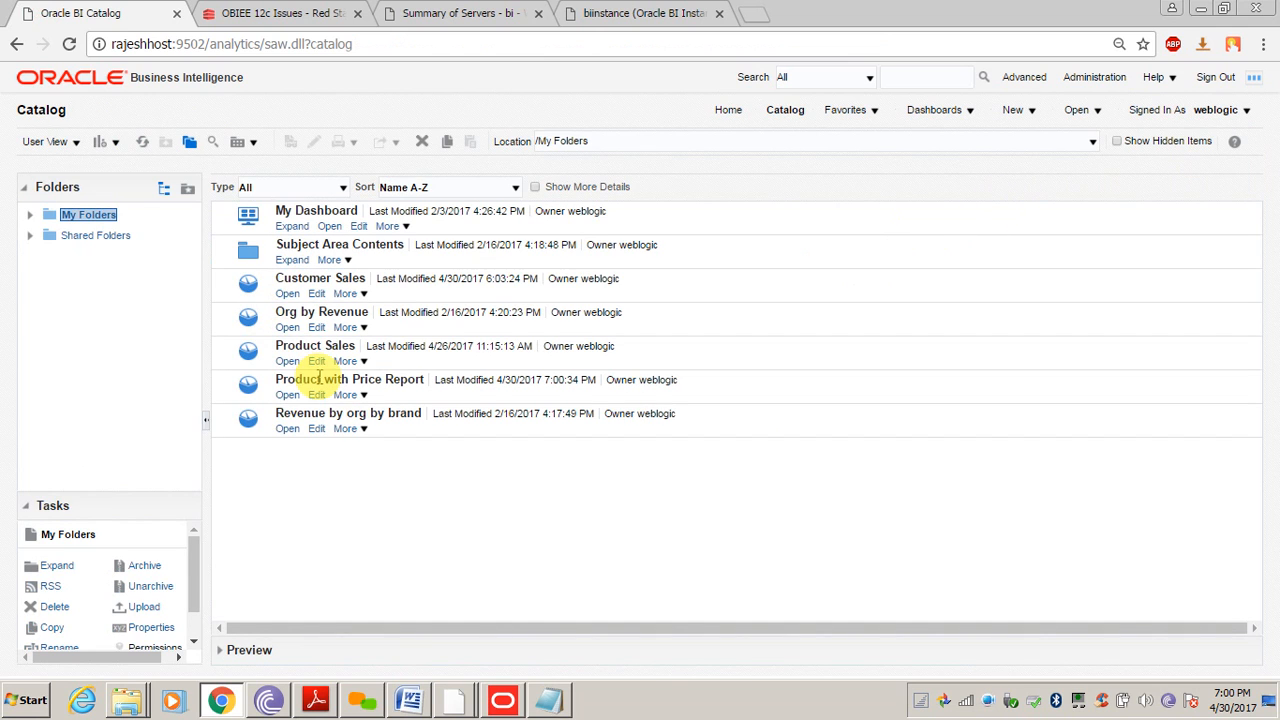
Run Product with Price Report and locate its 7:00:40 query in Manage Sessions
left_click(287, 395)
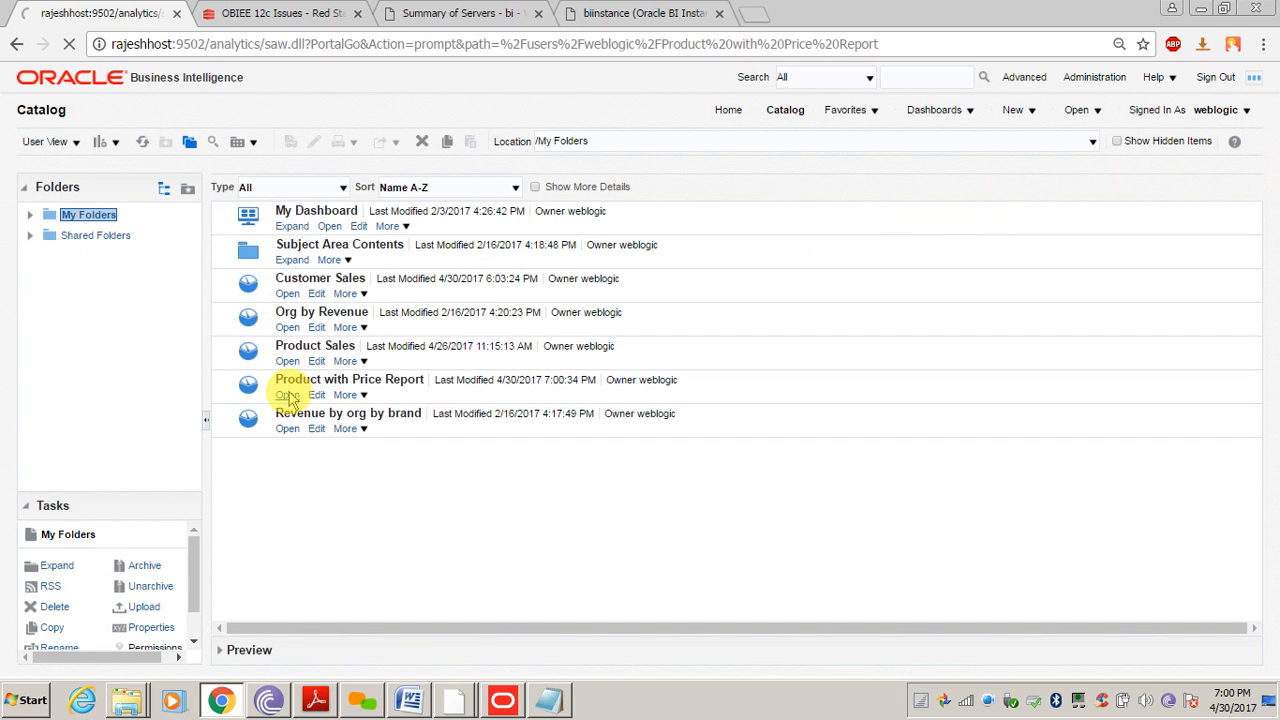
left_click(1088, 80)
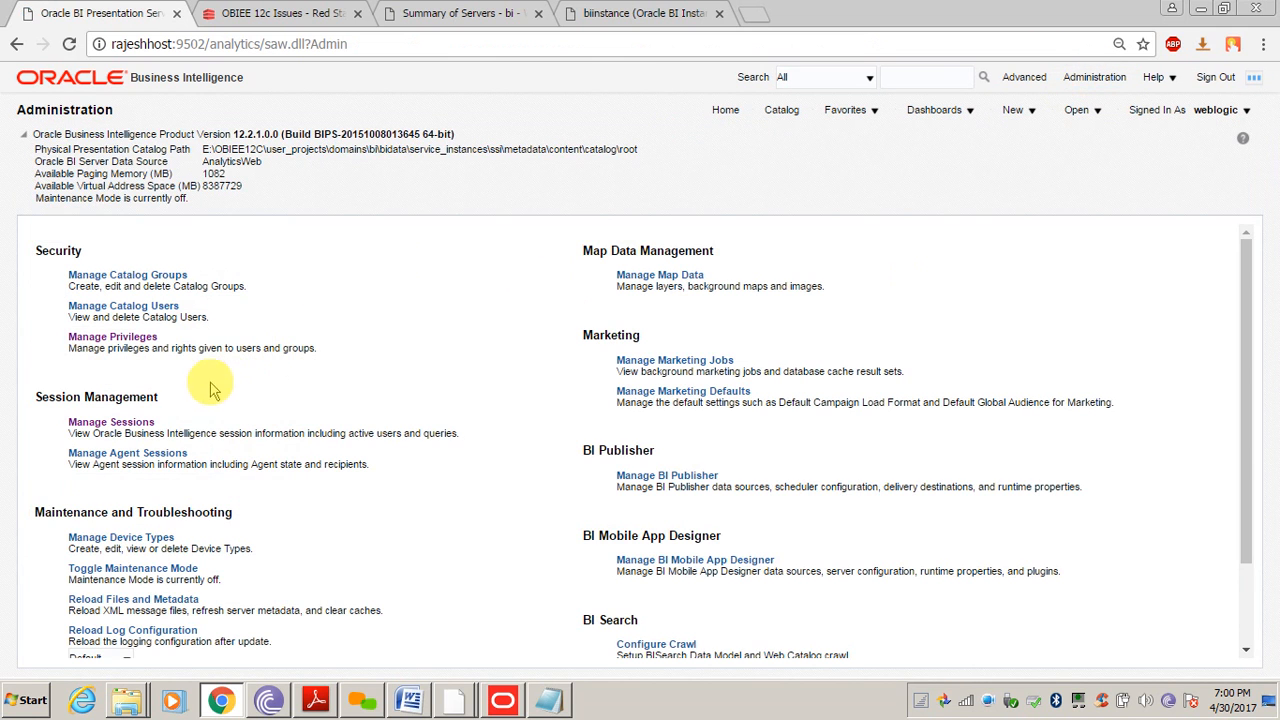
left_click(136, 424)
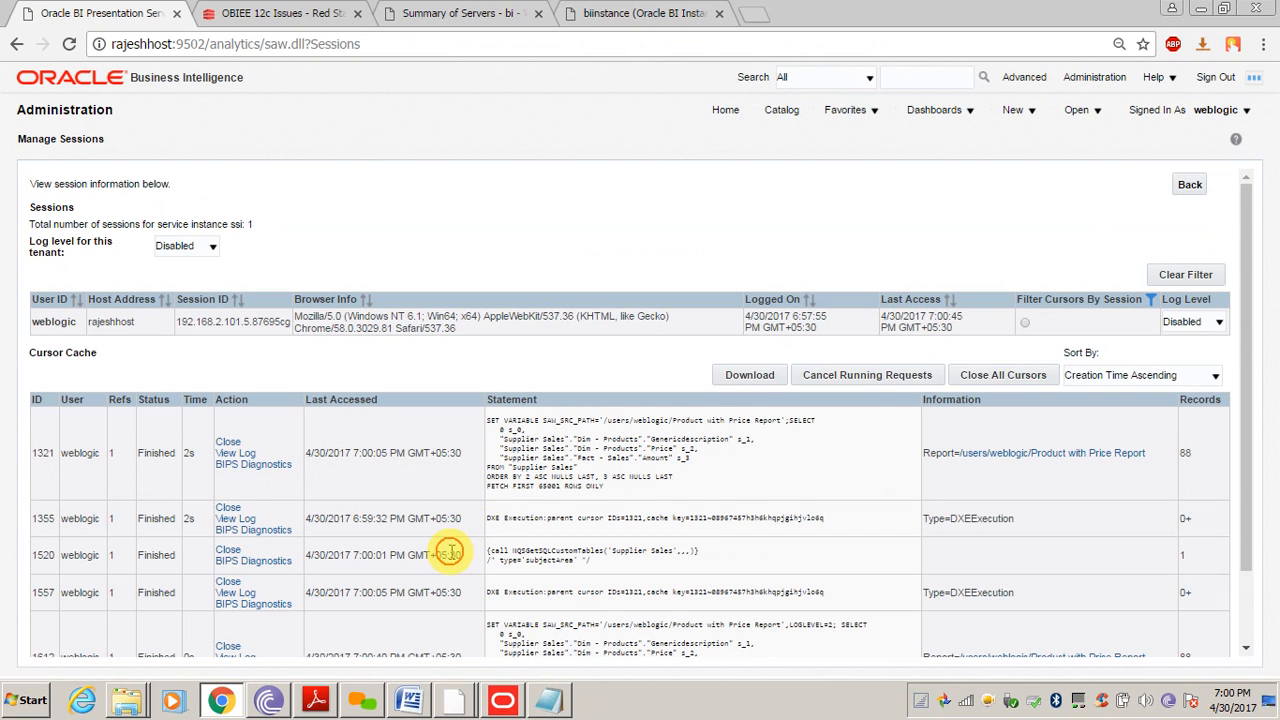
scroll(451, 549, "down", 2)
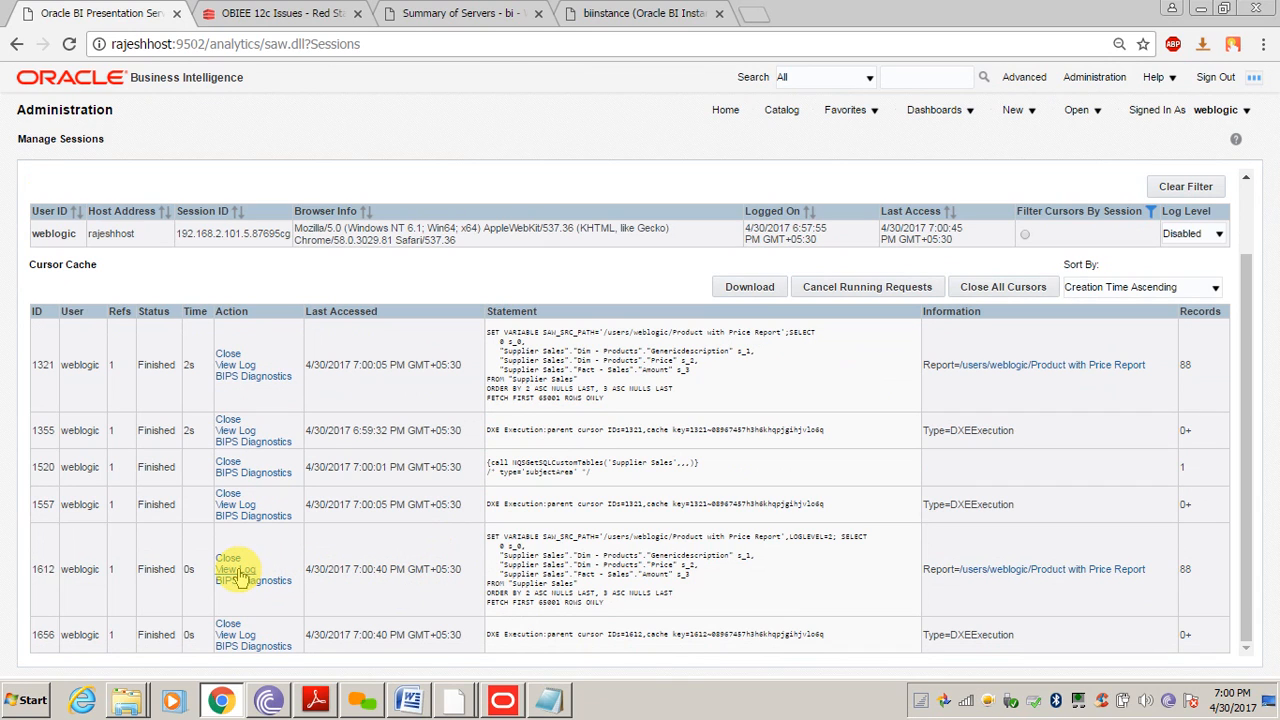
left_click_drag(368, 570, 398, 595)
left_click(345, 582)
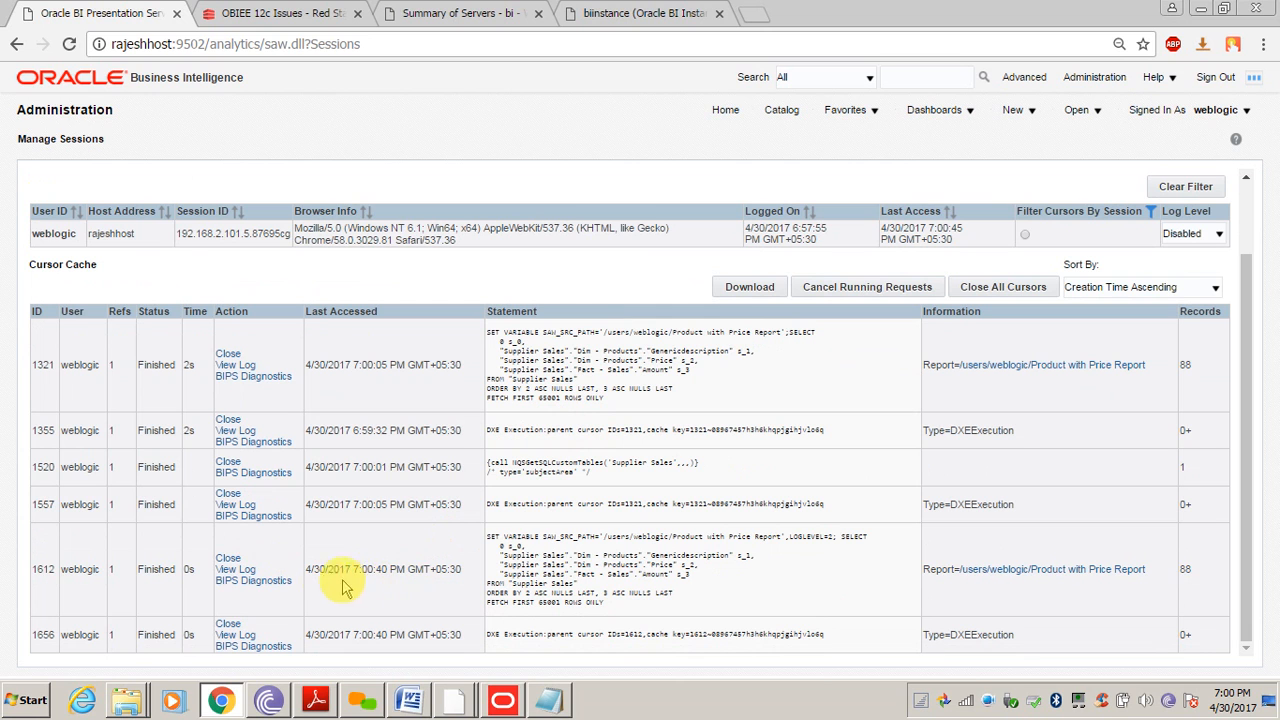
Review cursor 1612's LOGLEVEL=2 log showing the cache hit, then close all cursors
left_click(250, 572)
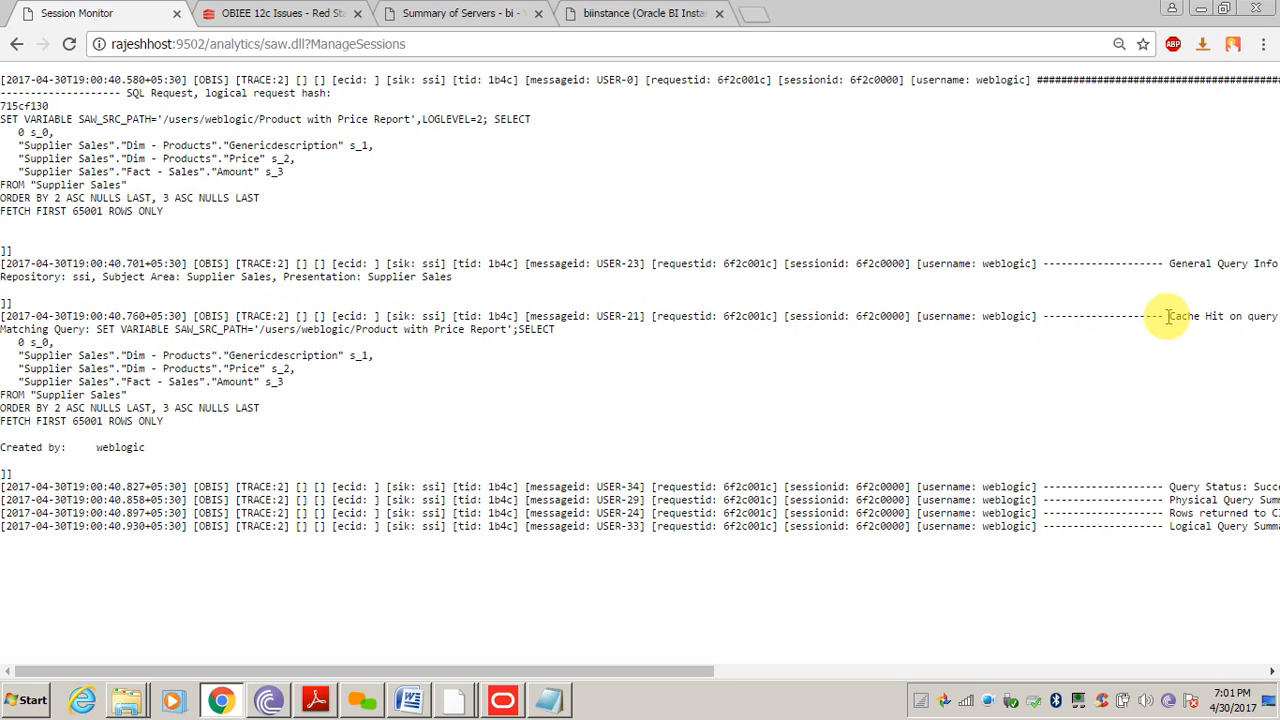
left_click_drag(1168, 316, 900, 328)
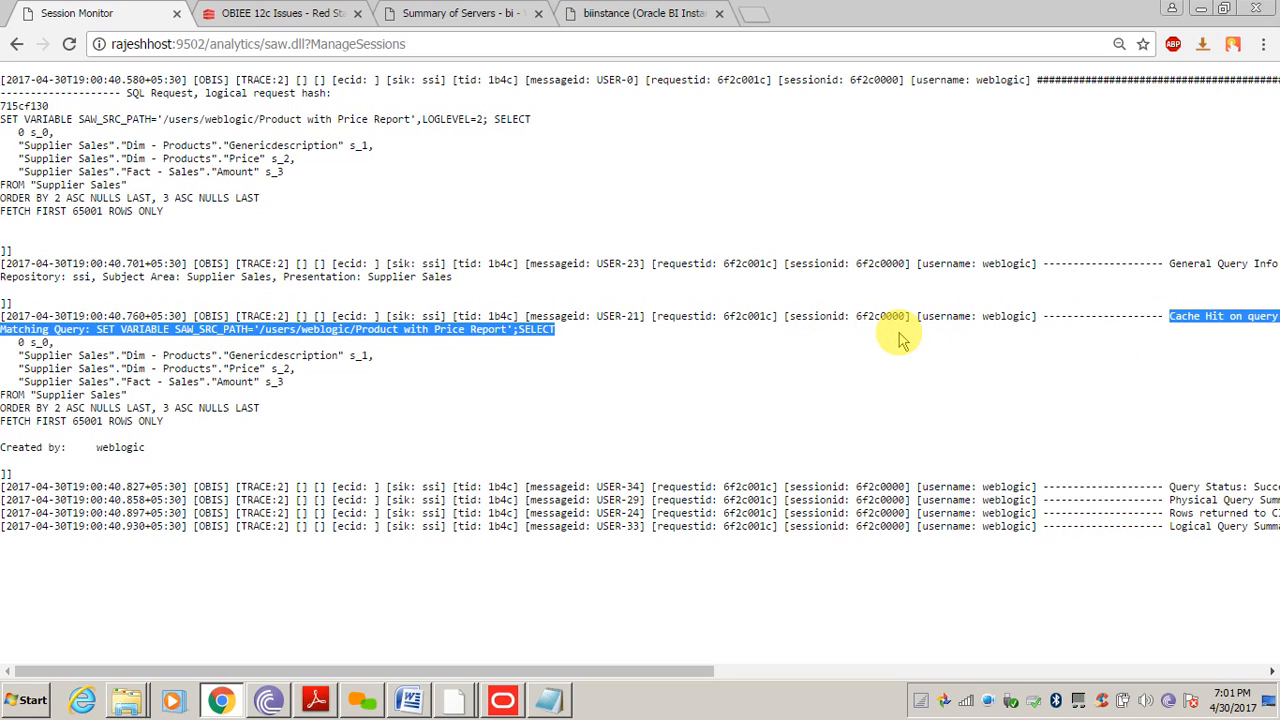
left_click(333, 195)
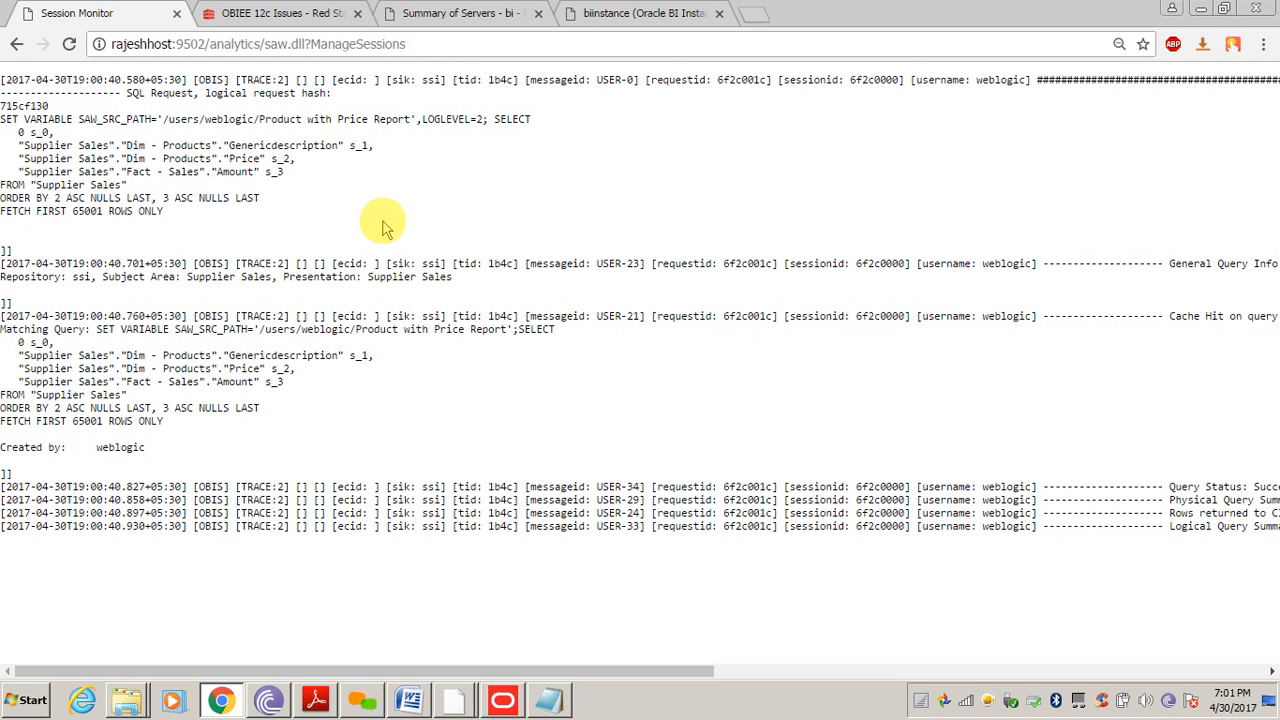
left_click(16, 44)
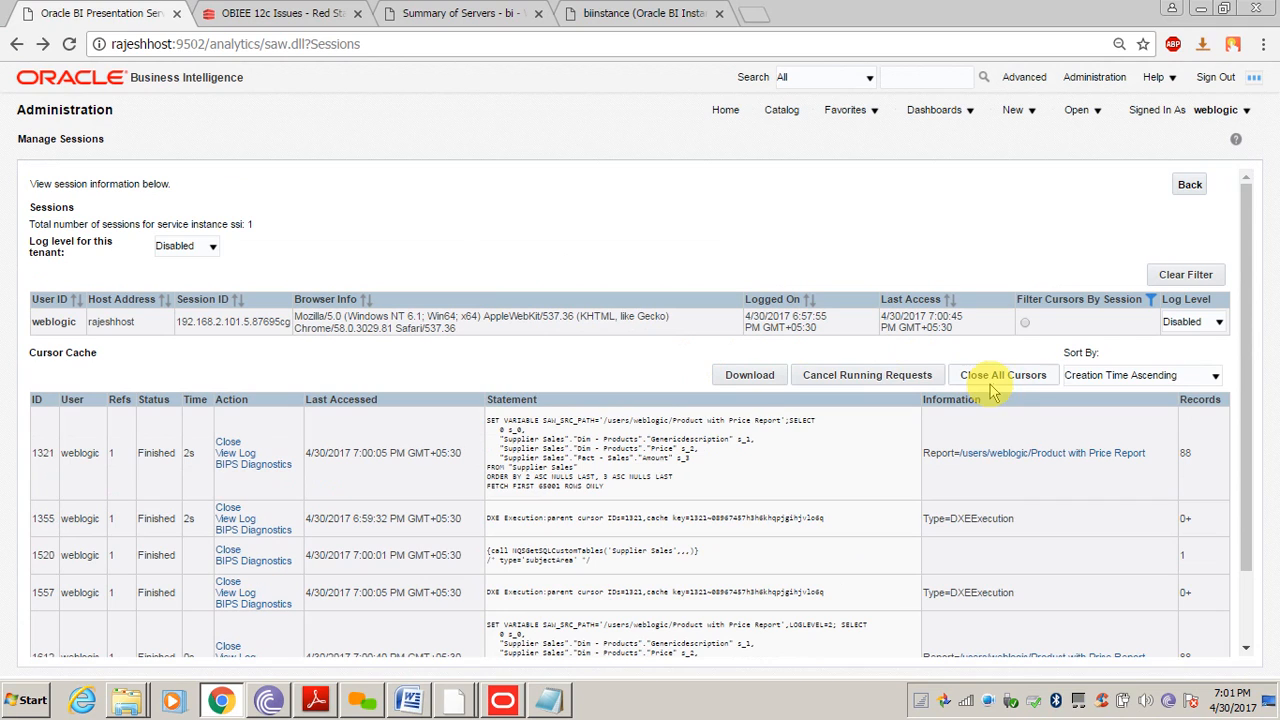
left_click(1014, 381)
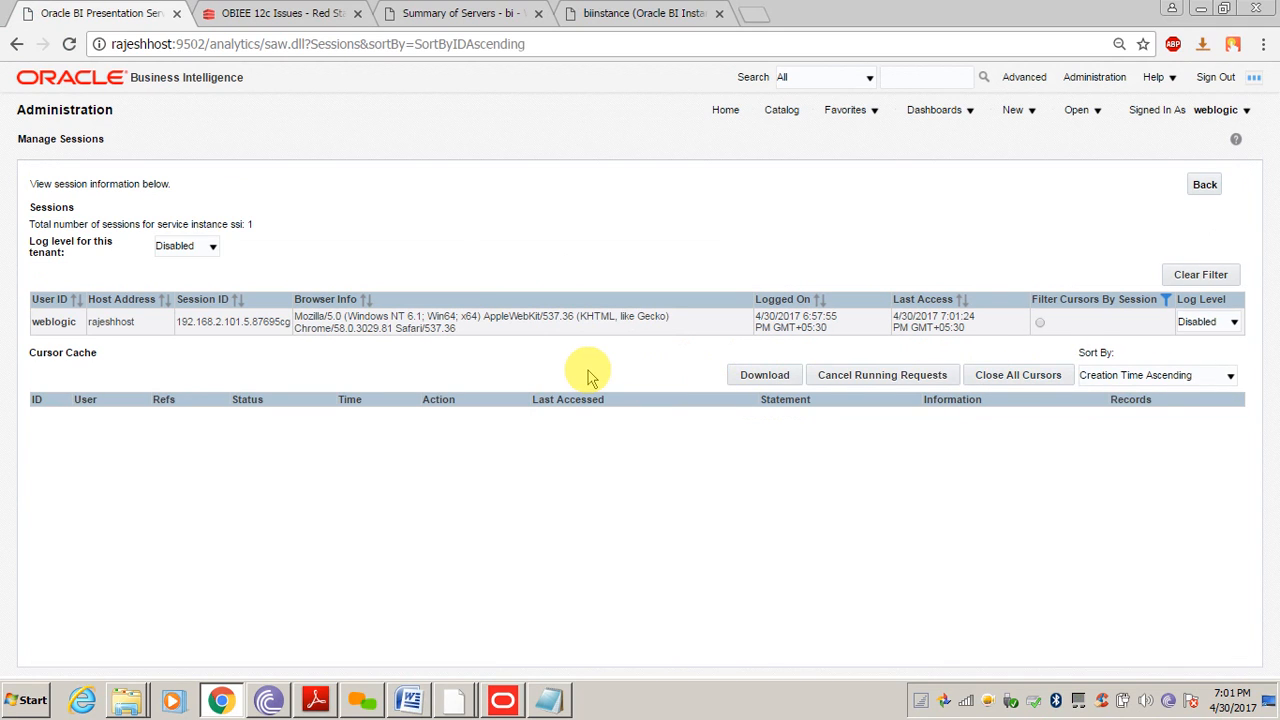
left_click(1094, 77)
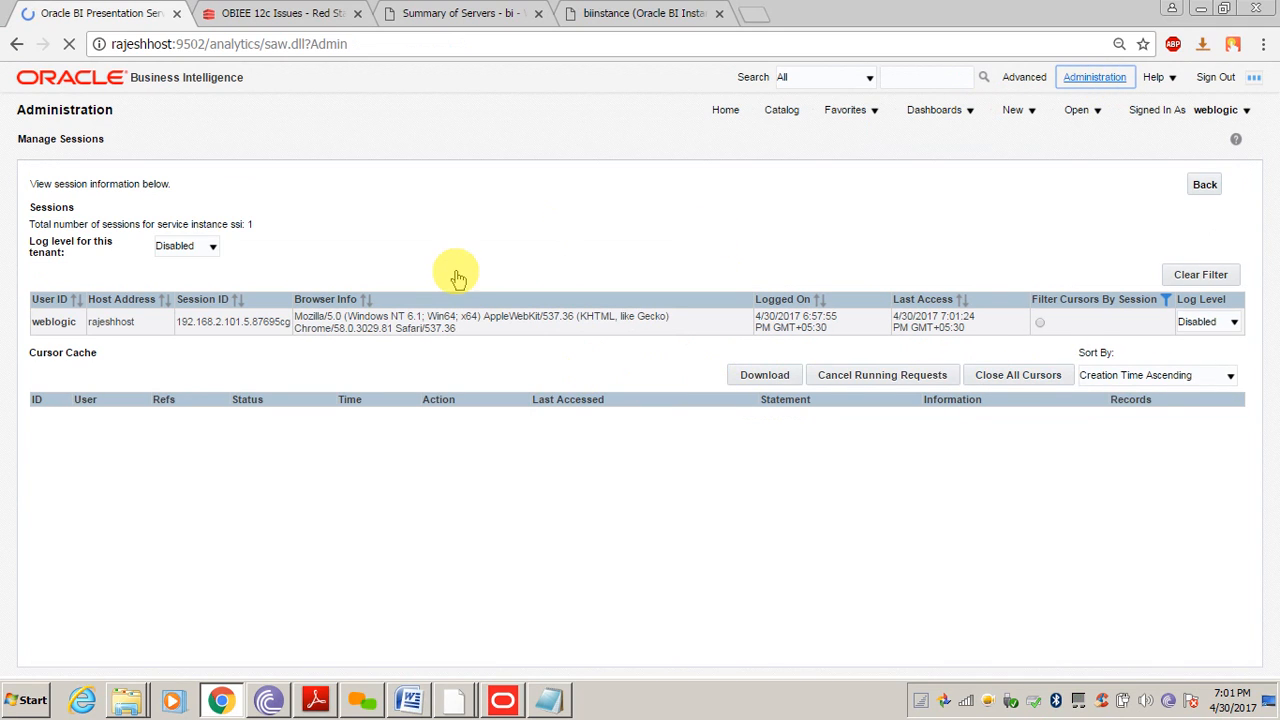
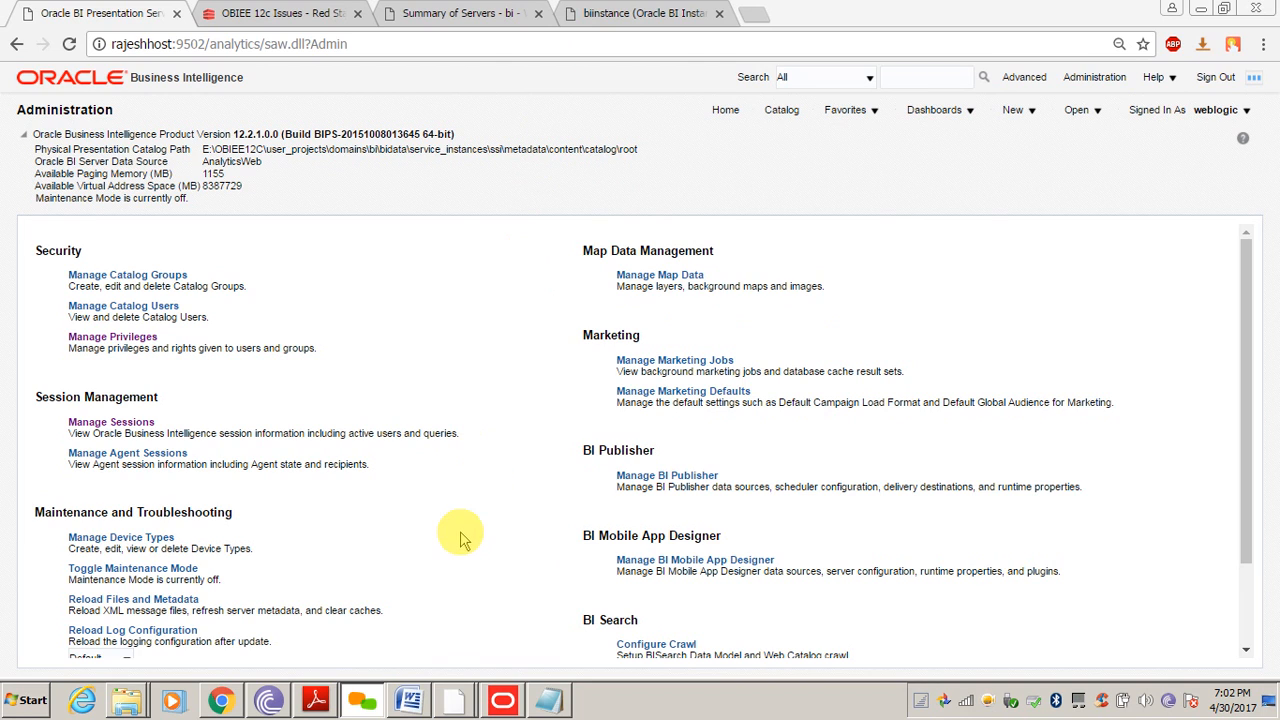
Draft call sapurgeallcache() in a scratch browser tab, then return to the Presentation Services Administration page
left_click(491, 523)
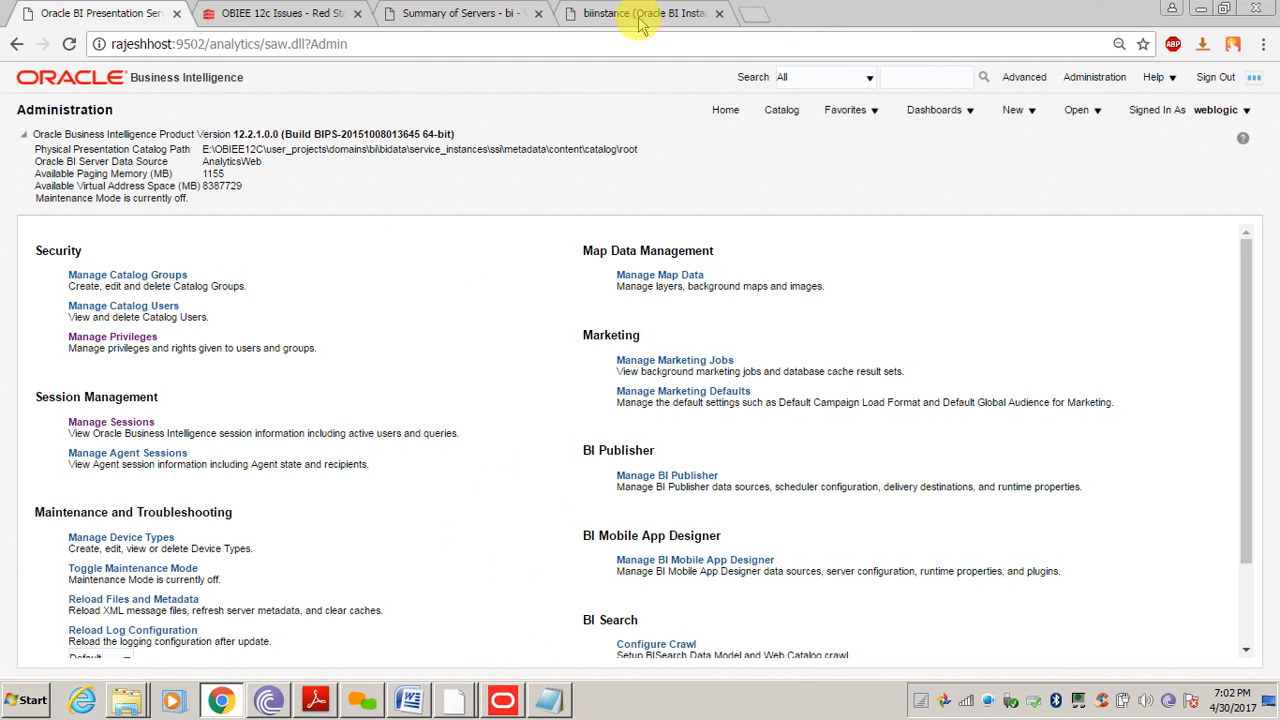
left_click(765, 11)
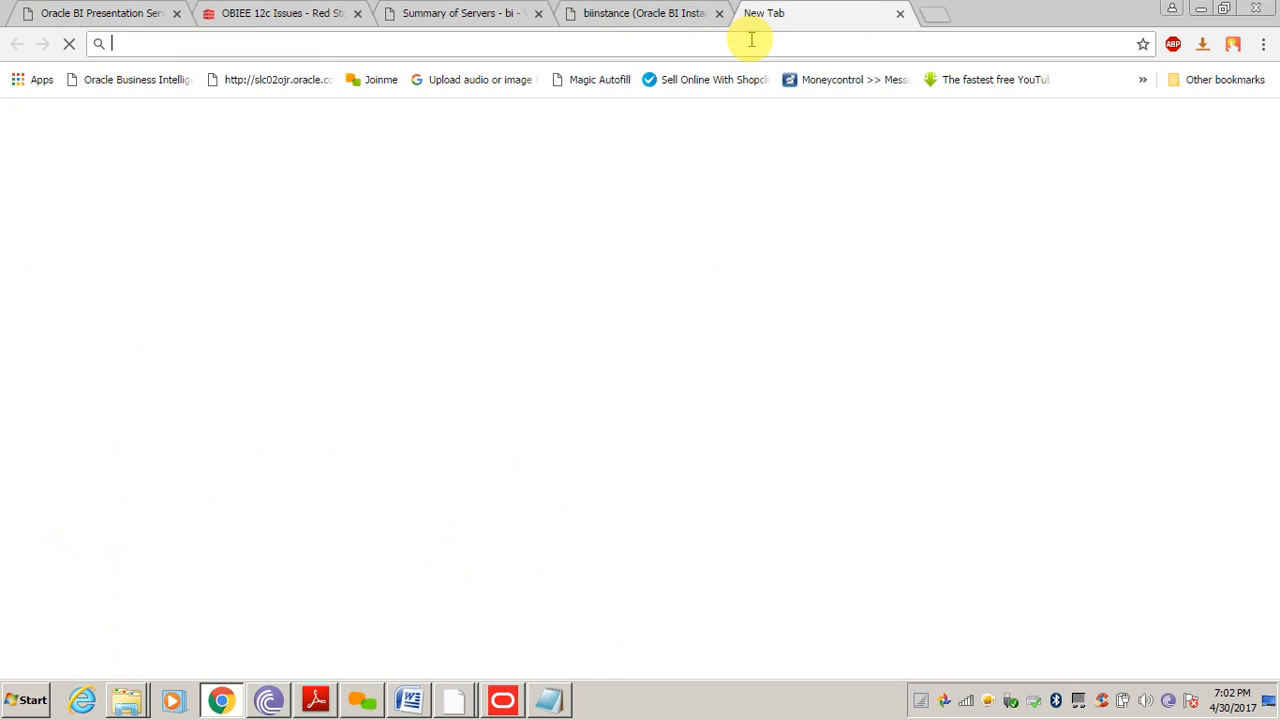
type("call sapurgeallcache()")
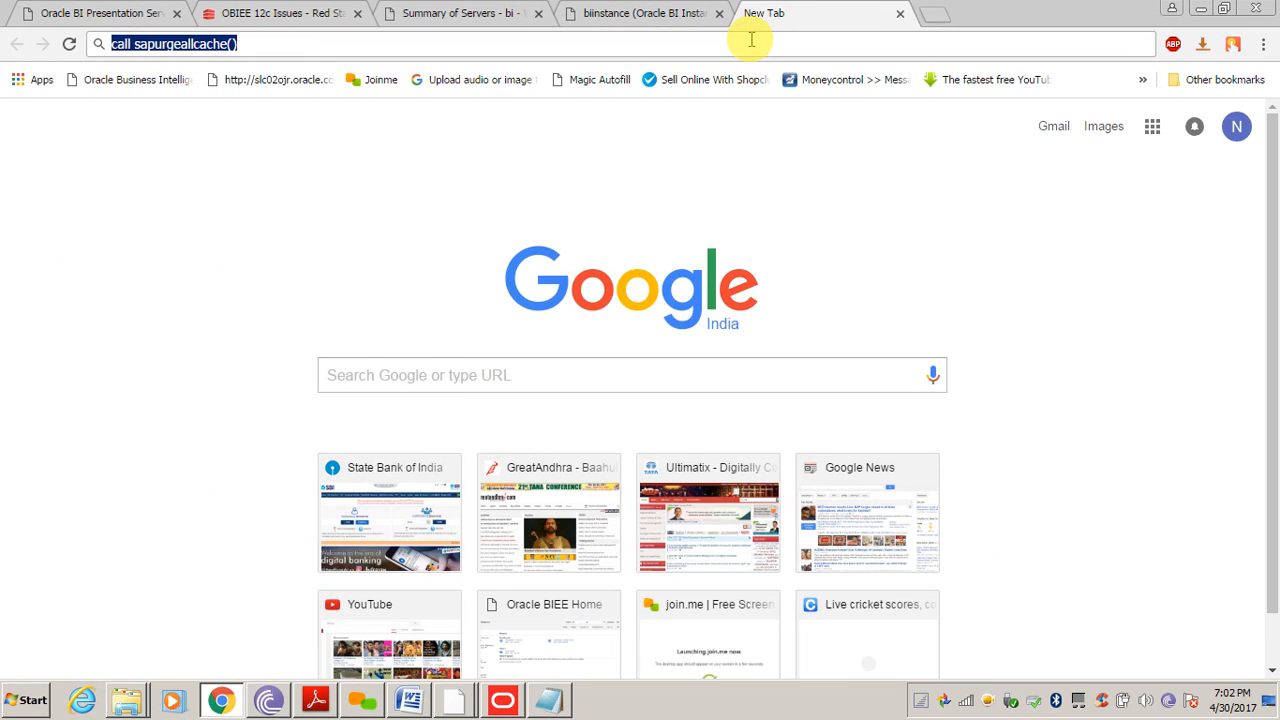
left_click(630, 13)
left_click(465, 13)
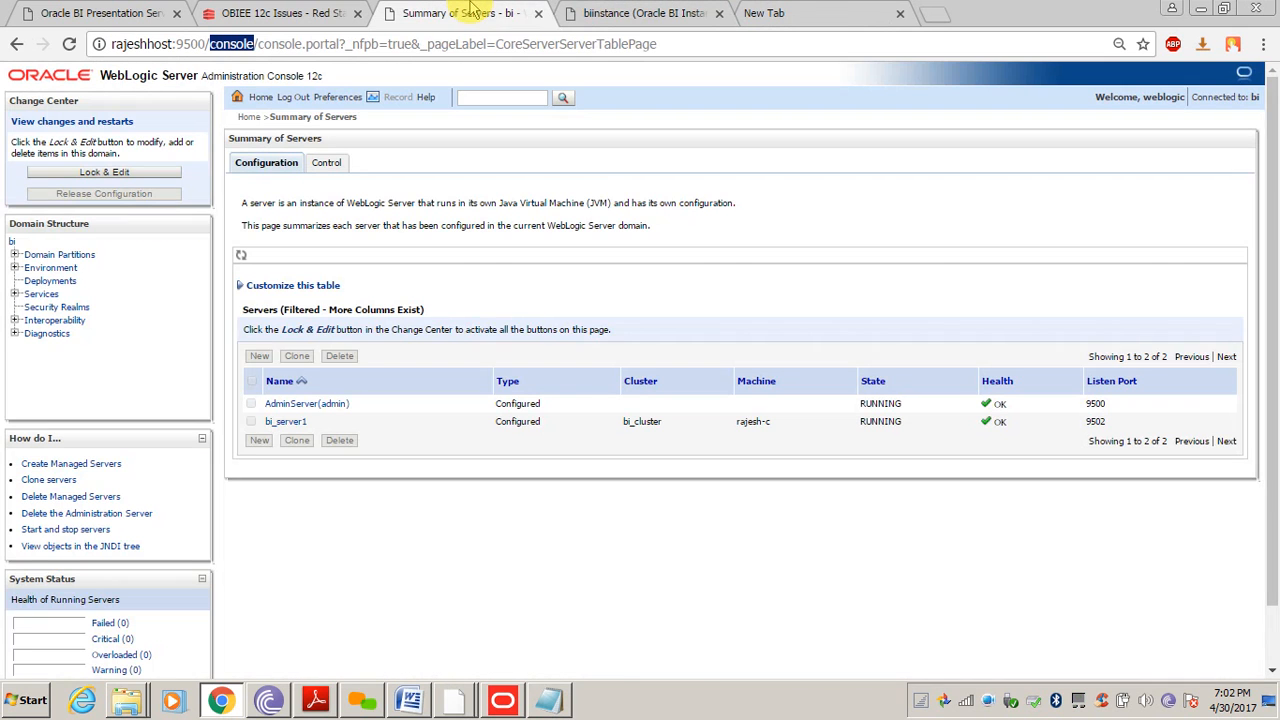
left_click(300, 13)
left_click(100, 13)
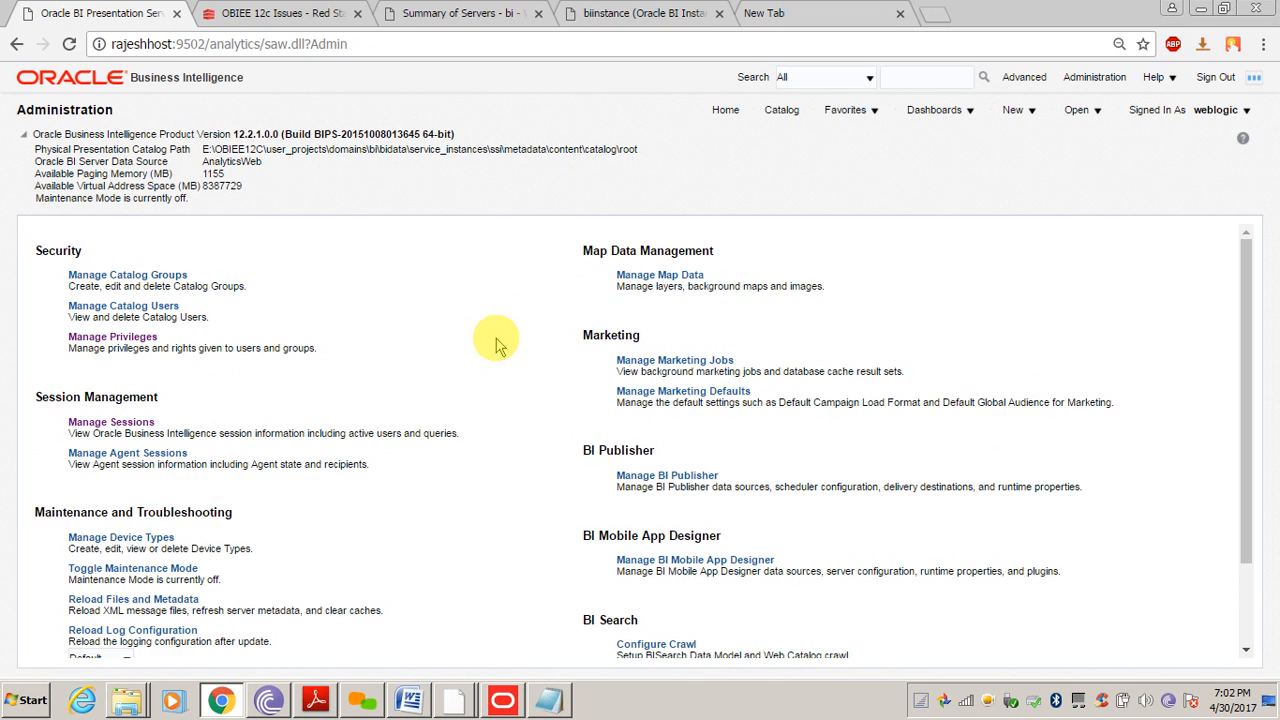
scroll(498, 344, "down", 2)
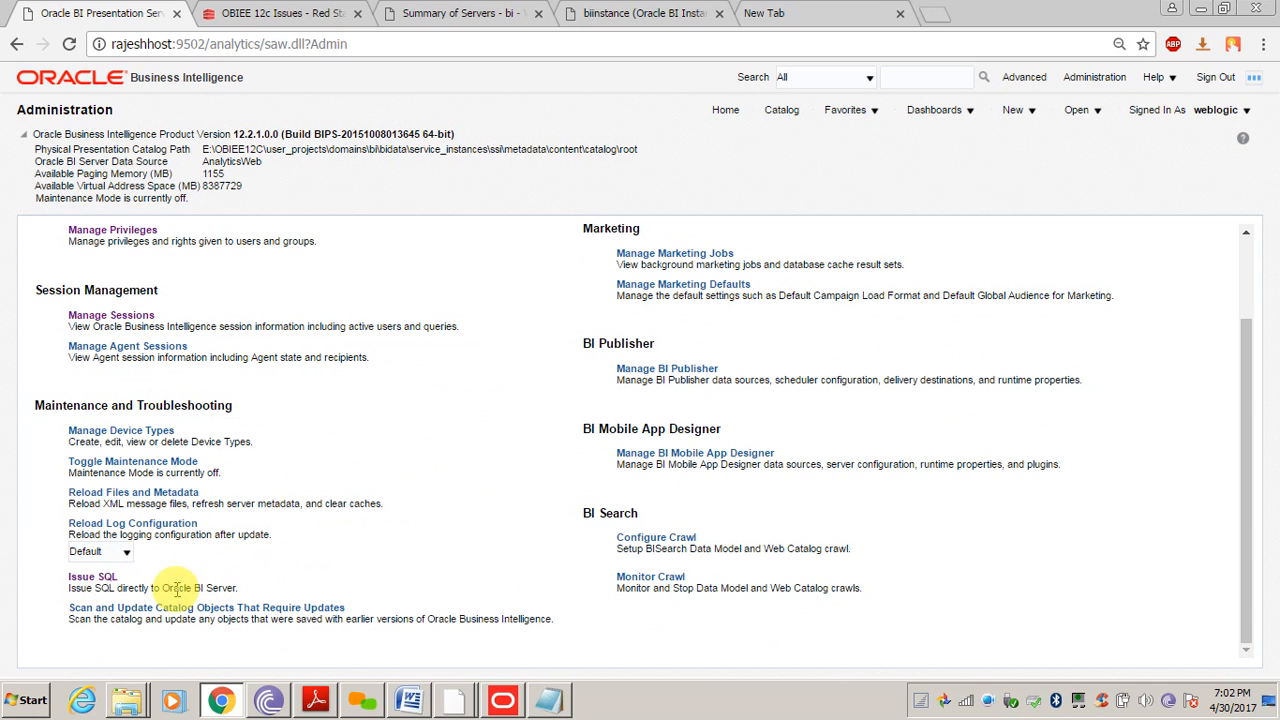
Issue call sapurgeallcache() as direct SQL to purge the whole cache, then go to the Catalog
left_click(92, 577)
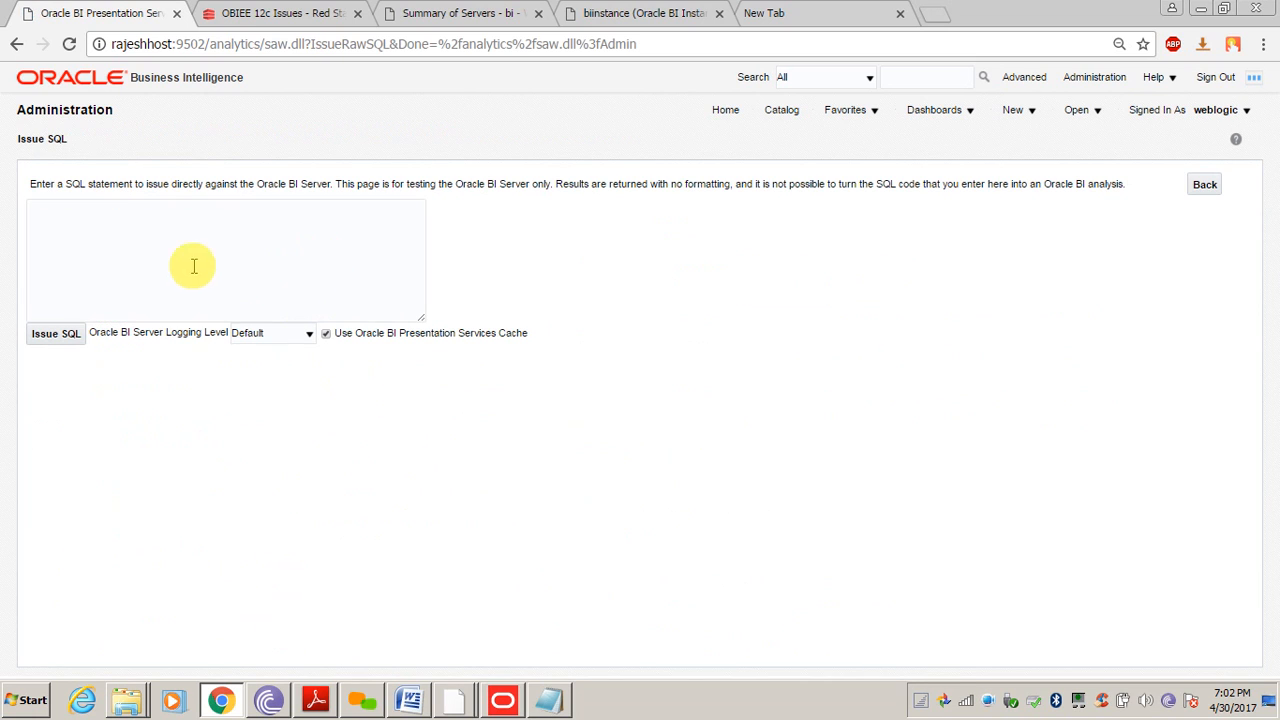
left_click(165, 258)
type("call sapurgeallcache()")
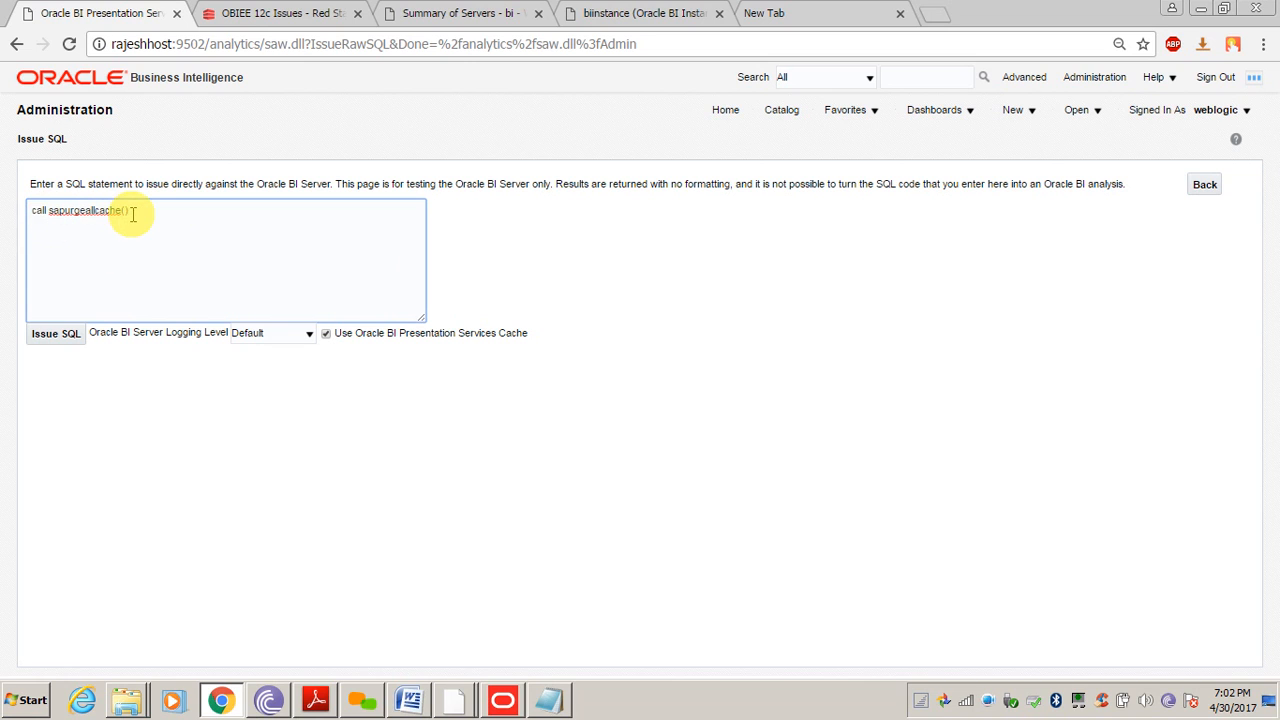
left_click(58, 335)
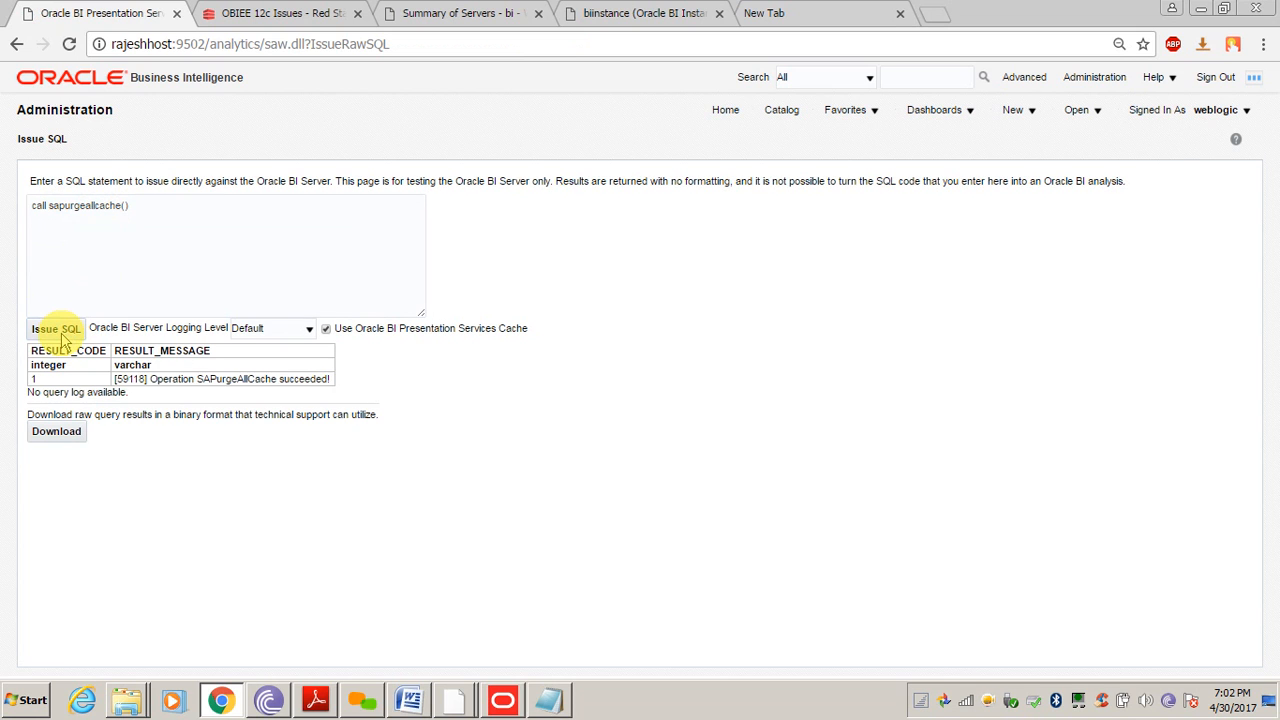
left_click(785, 112)
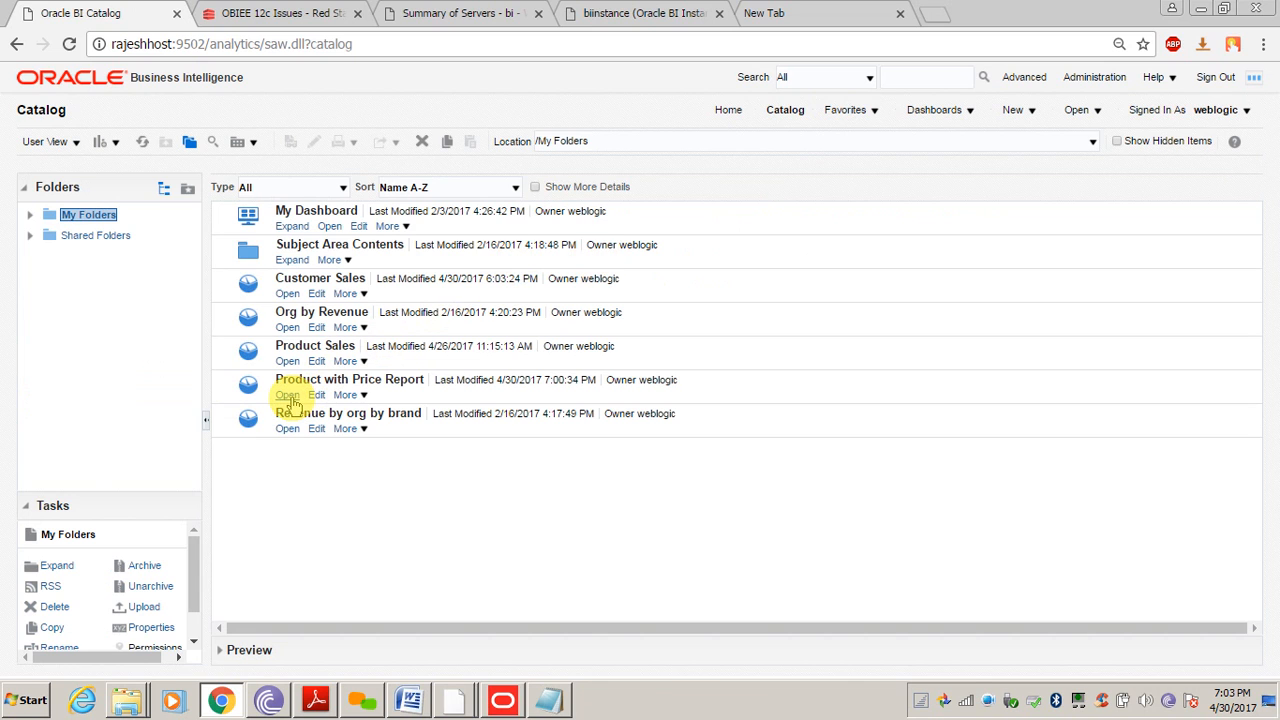
Run the Product with Price Report and list its 88-record cursor in Manage Sessions
left_click(289, 396)
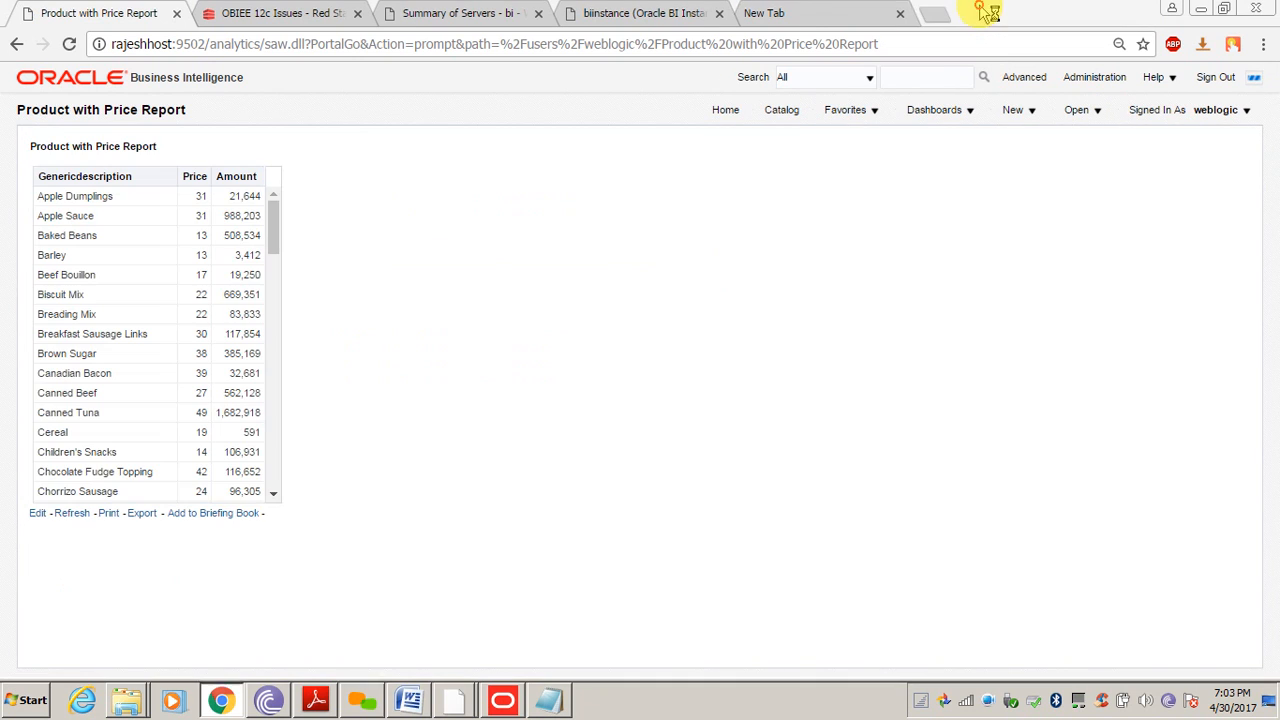
left_click(1092, 78)
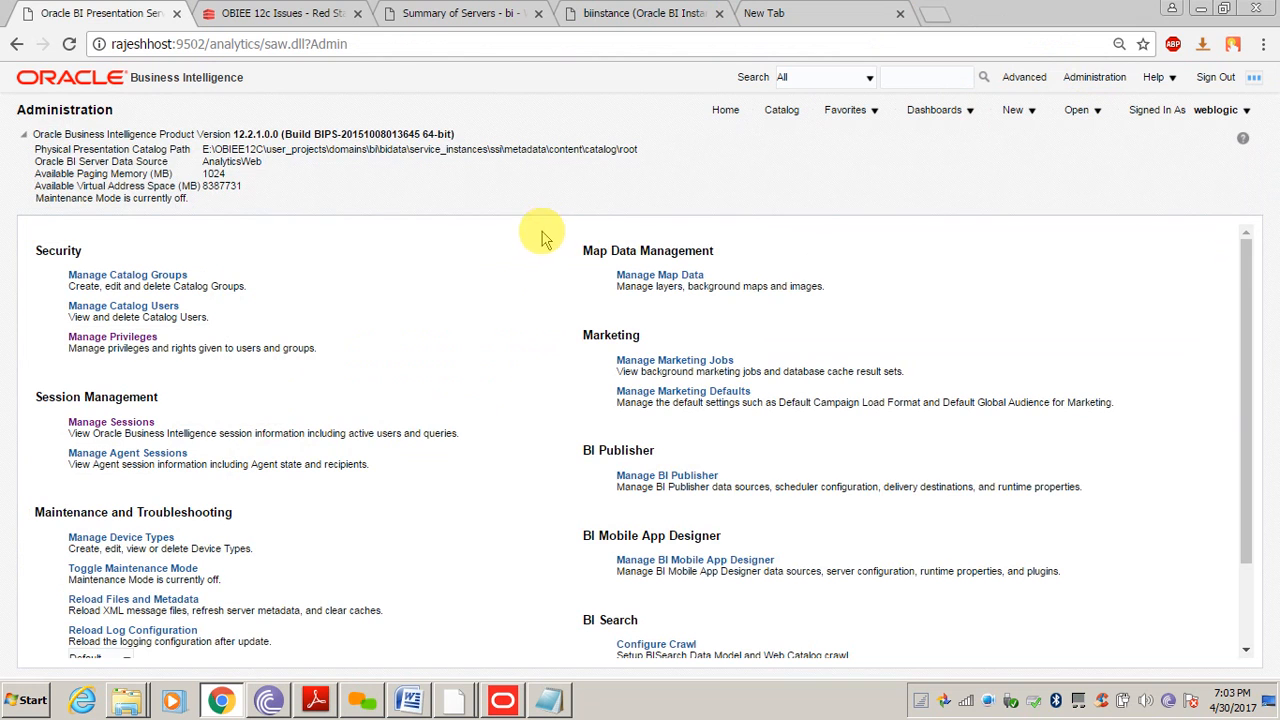
left_click(118, 423)
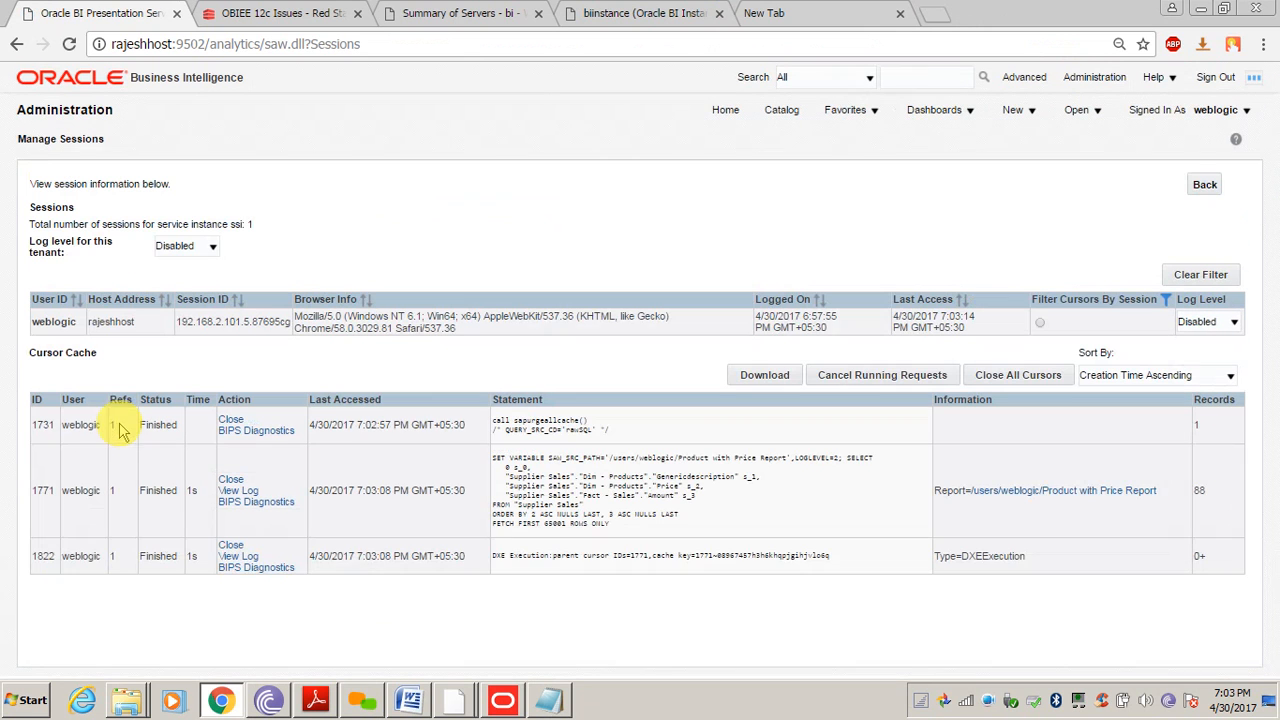
Open cursor 1771's log and examine the requested logical columns, Amount, and the Sales FROM line
left_click(236, 493)
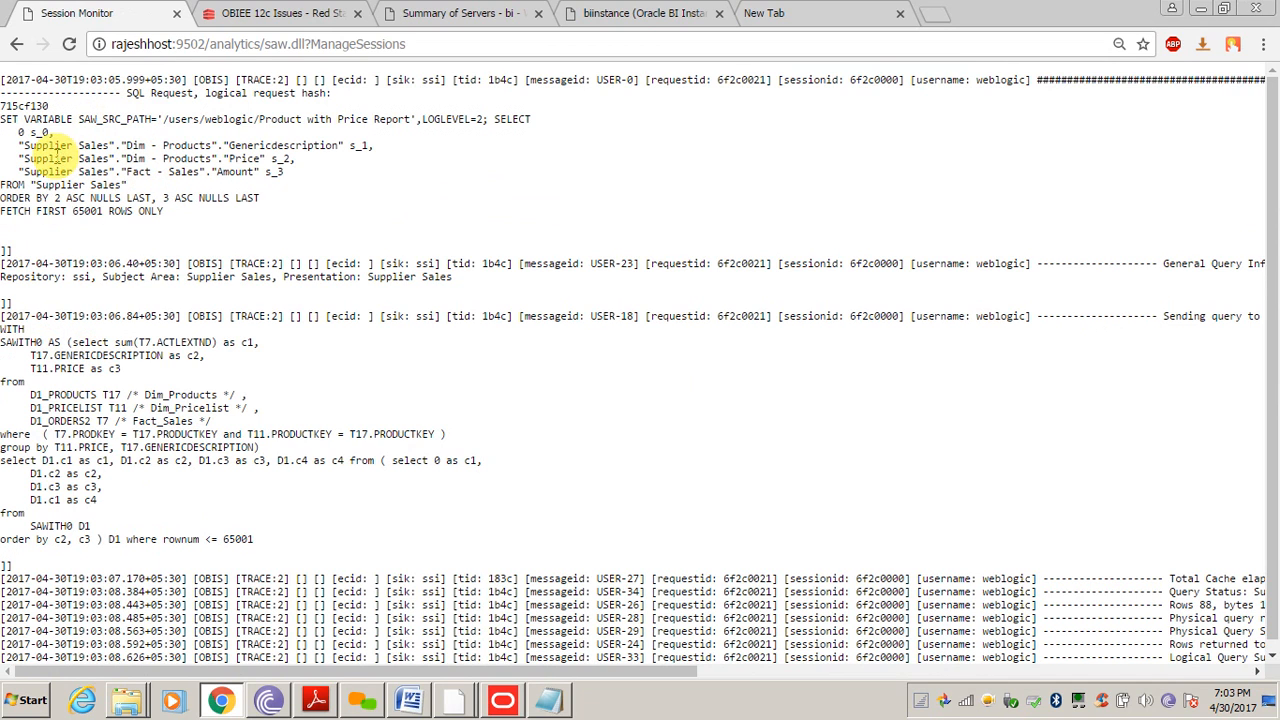
left_click_drag(50, 145, 287, 167)
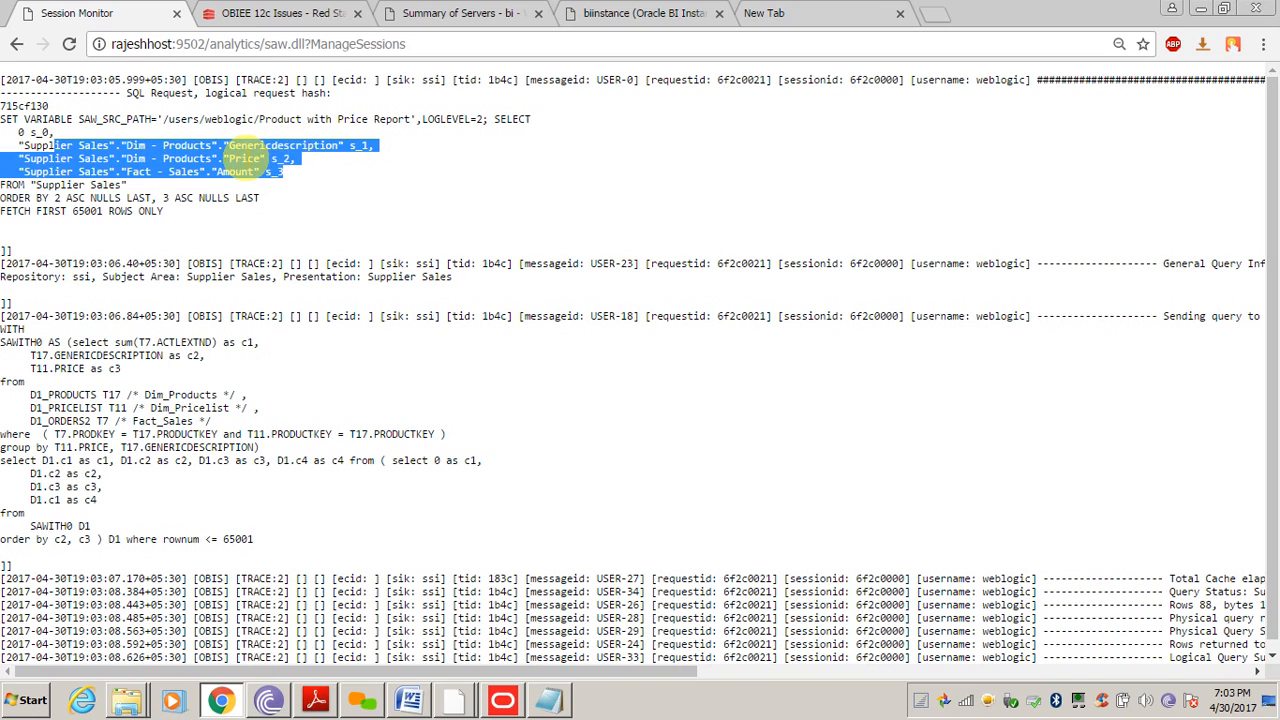
left_click(245, 158)
double_click(241, 172)
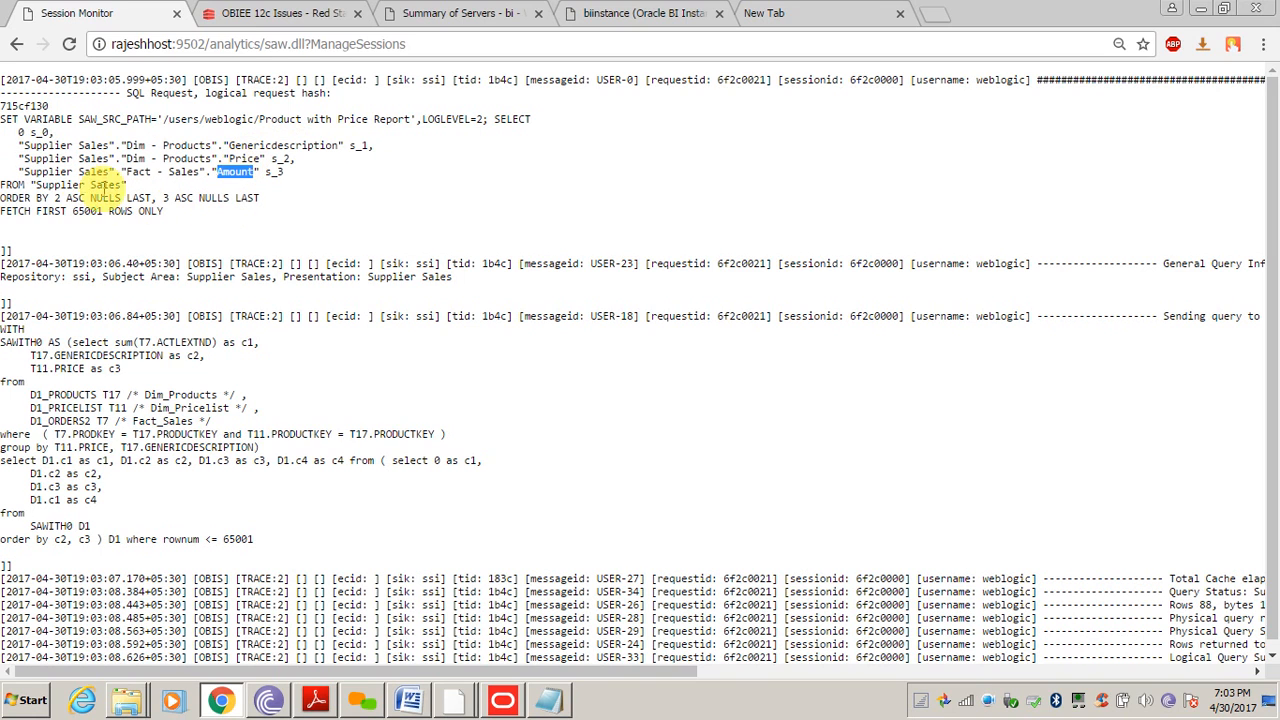
left_click_drag(84, 185, 102, 184)
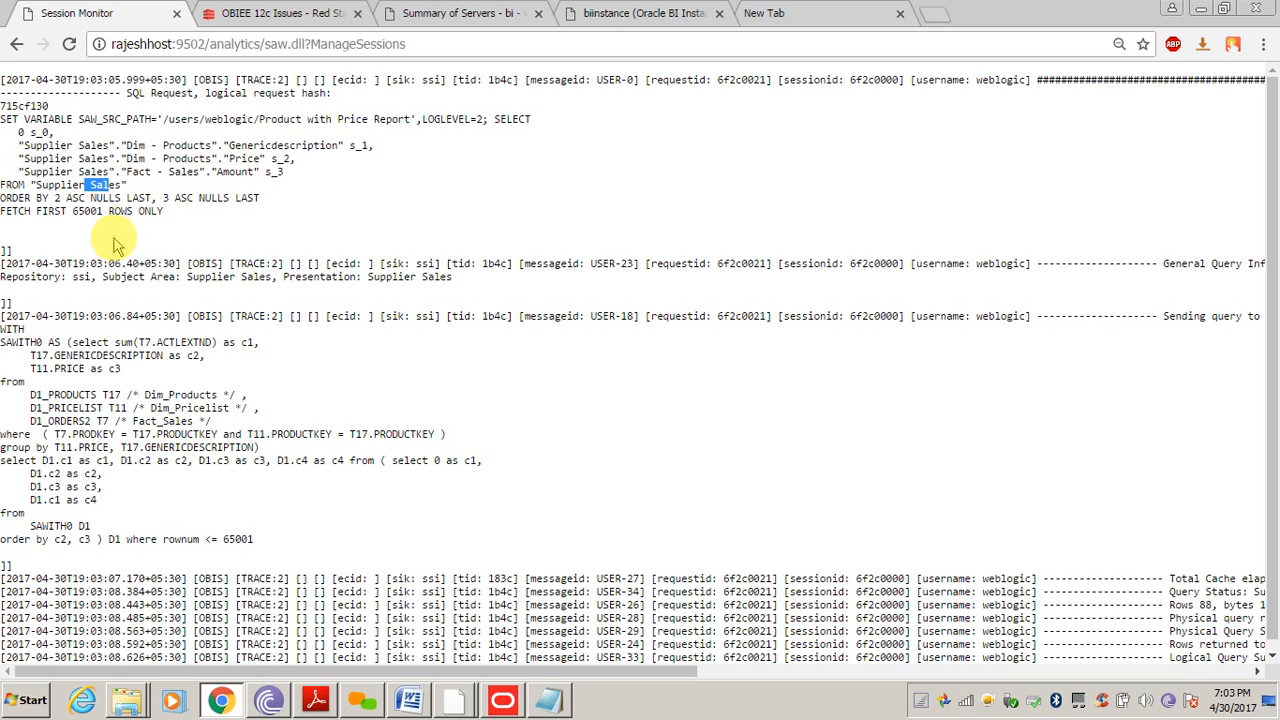
left_click(122, 343)
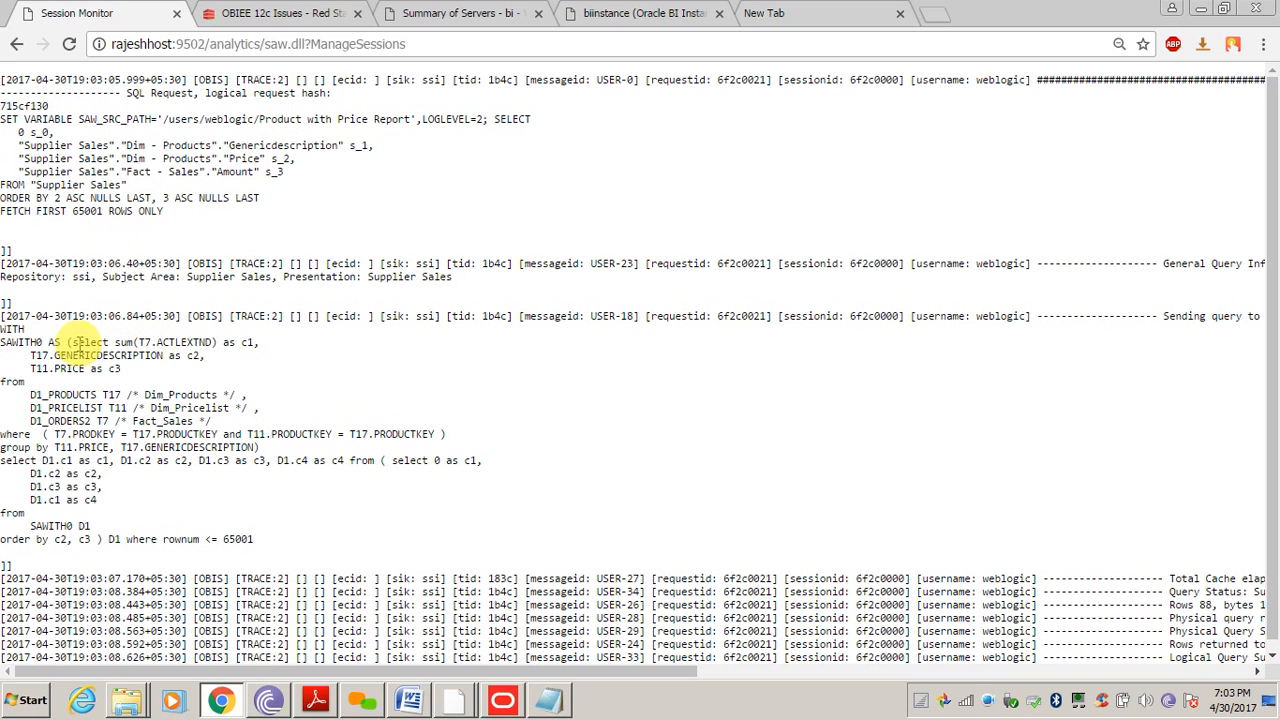
Examine the physical WITH block and the T11.PRODUCTKEY = T17.PRODUCTKEY join condition
left_click_drag(72, 342, 255, 450)
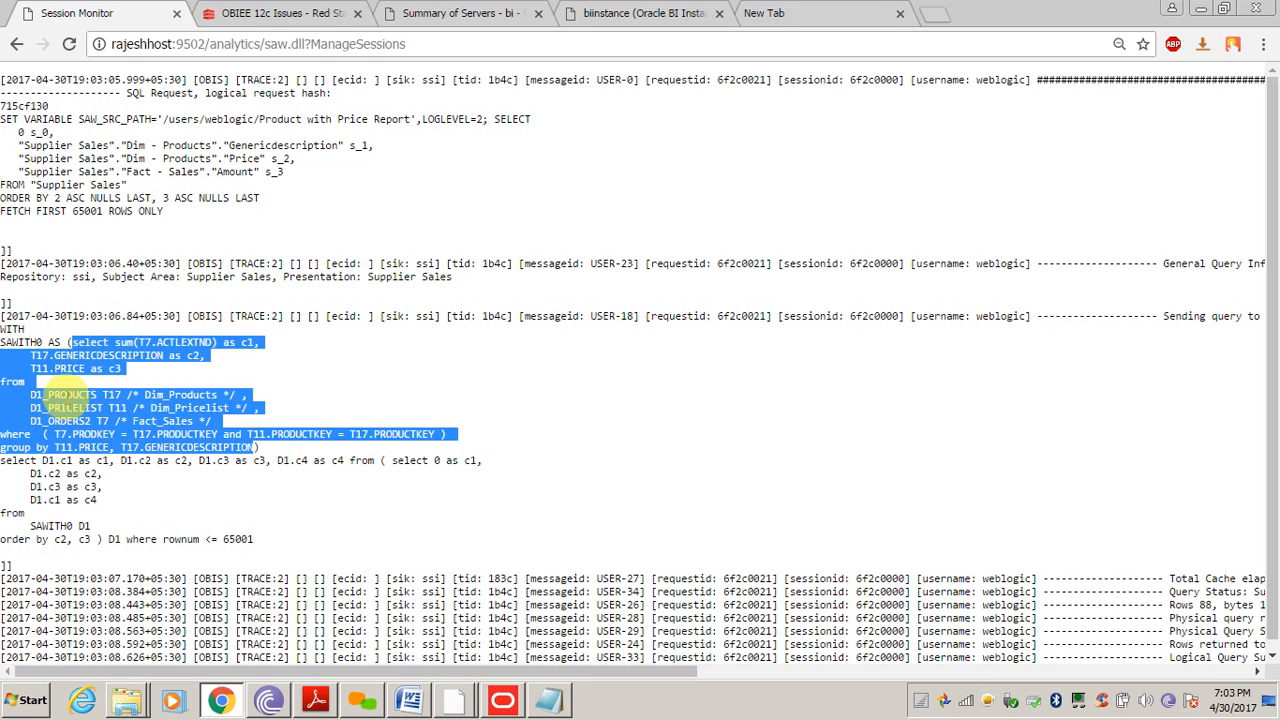
left_click(66, 392)
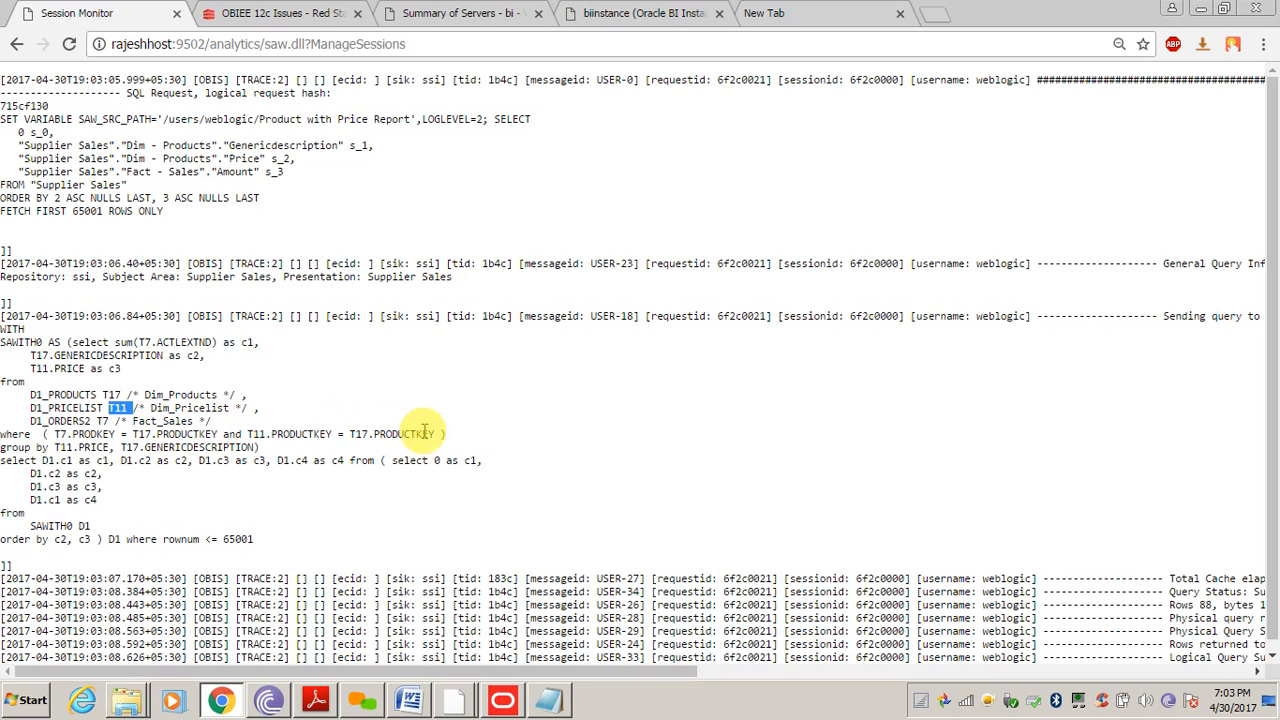
left_click_drag(435, 434, 247, 433)
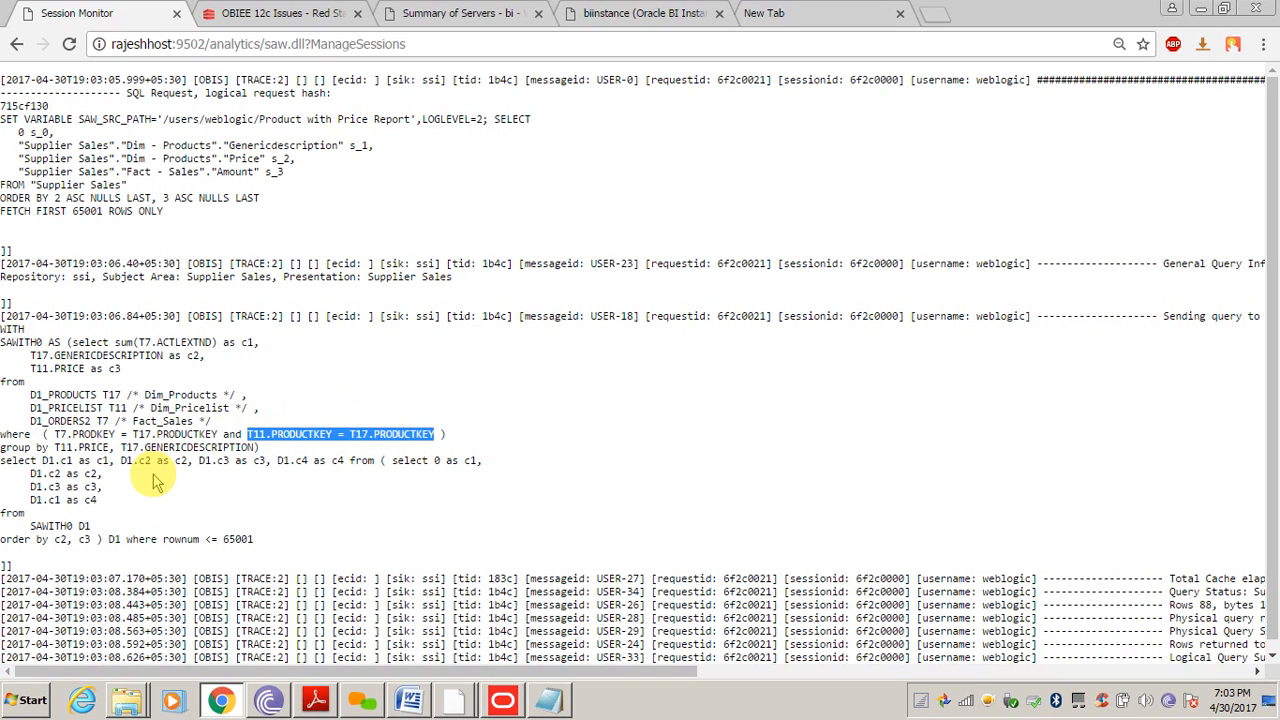
left_click(394, 499)
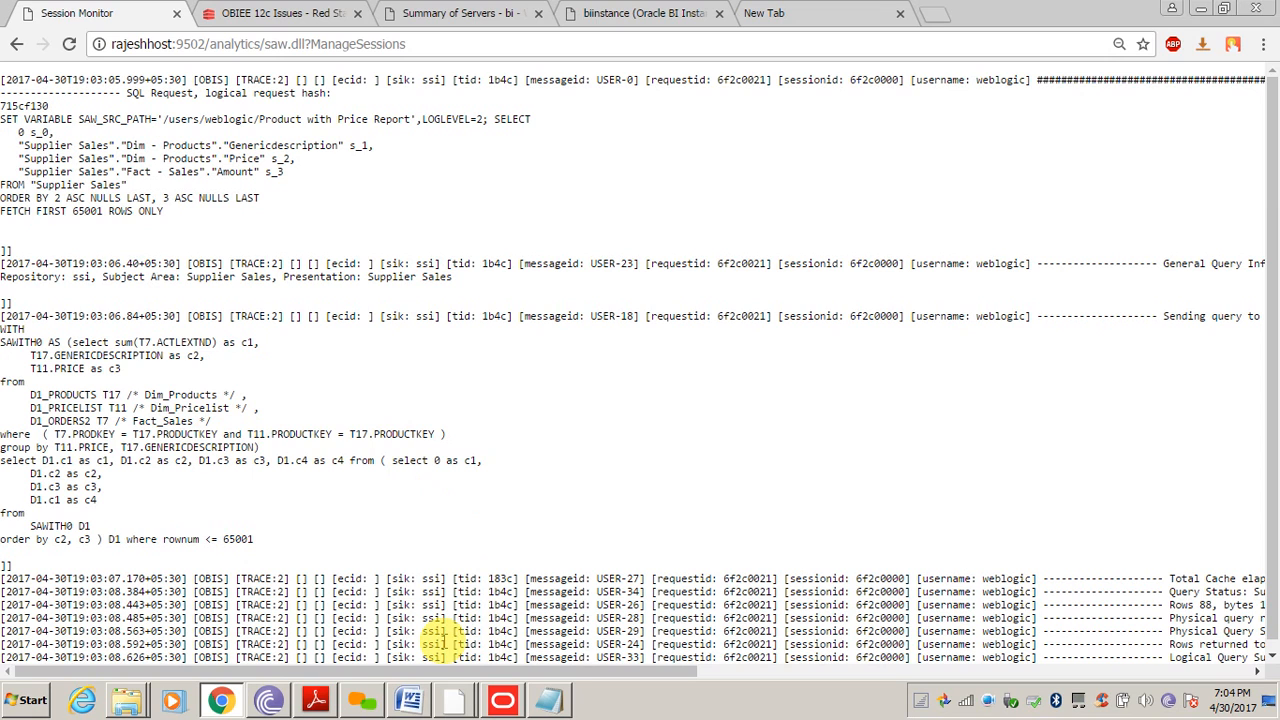
In the Physical layer, expand SUPPLIER2 and the Fact_Sales table to review its columns
left_click(520, 702)
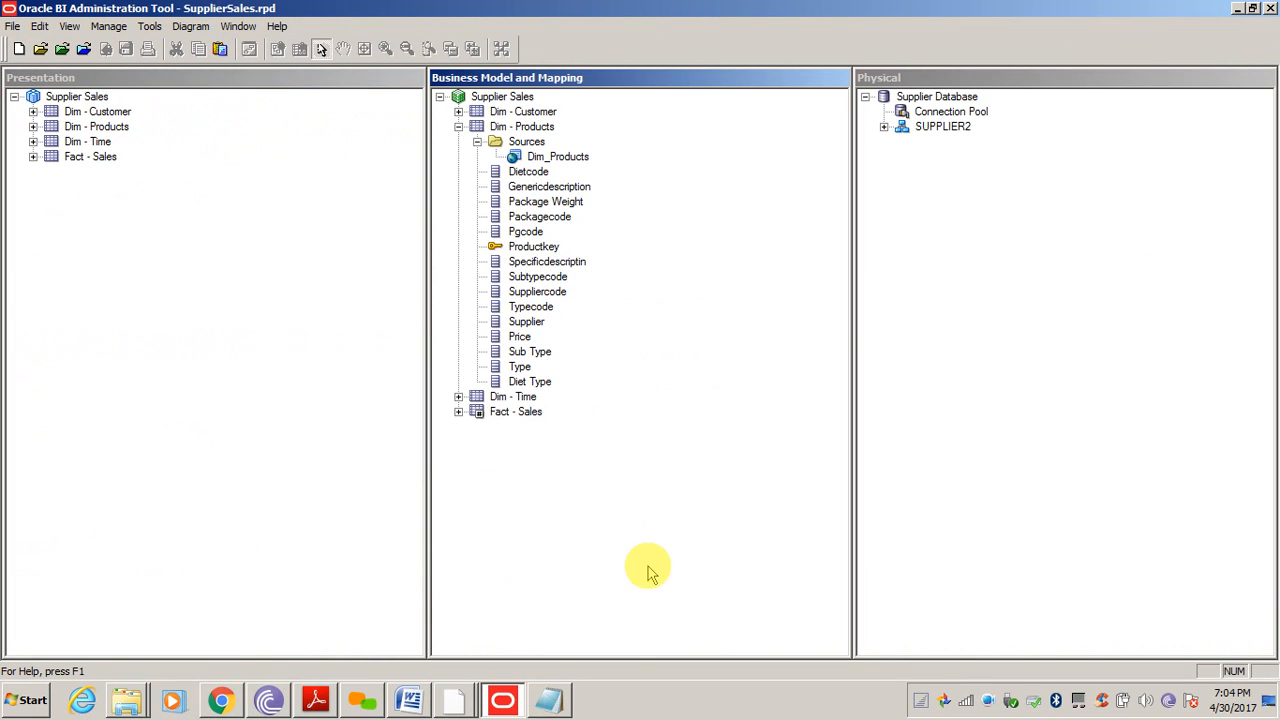
left_click(963, 300)
left_click(884, 127)
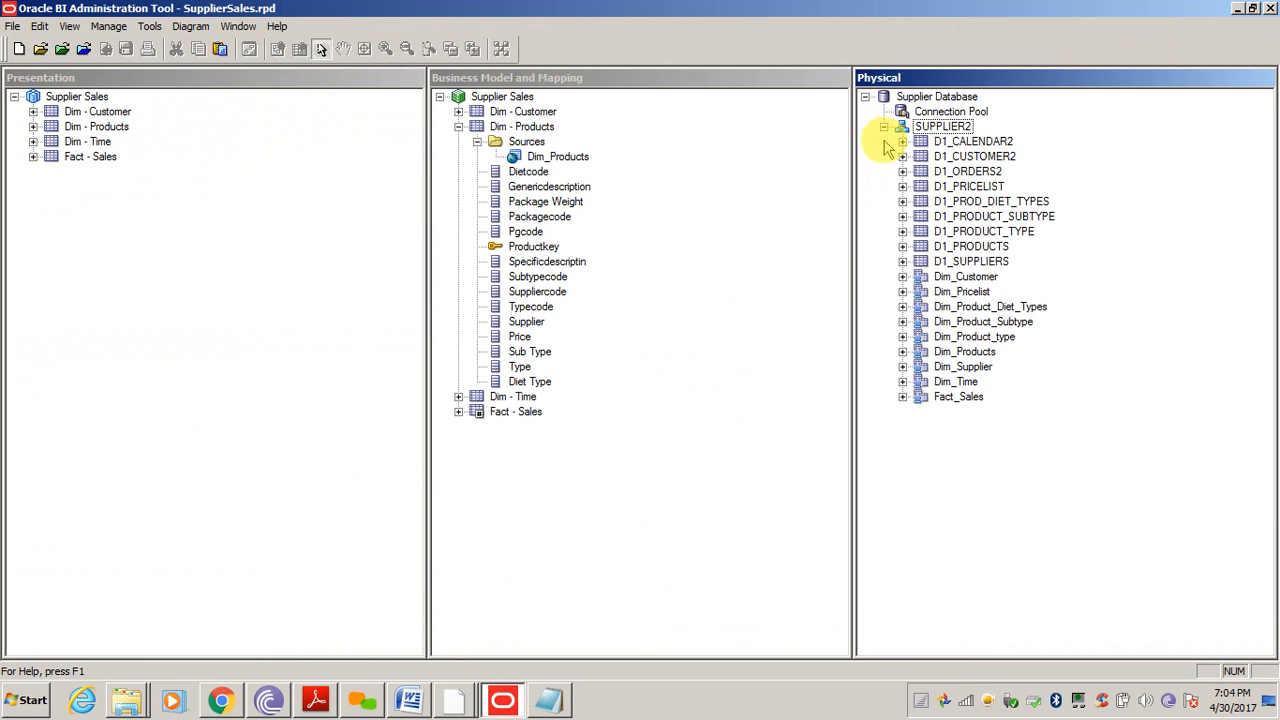
left_click(968, 398)
left_click(903, 397)
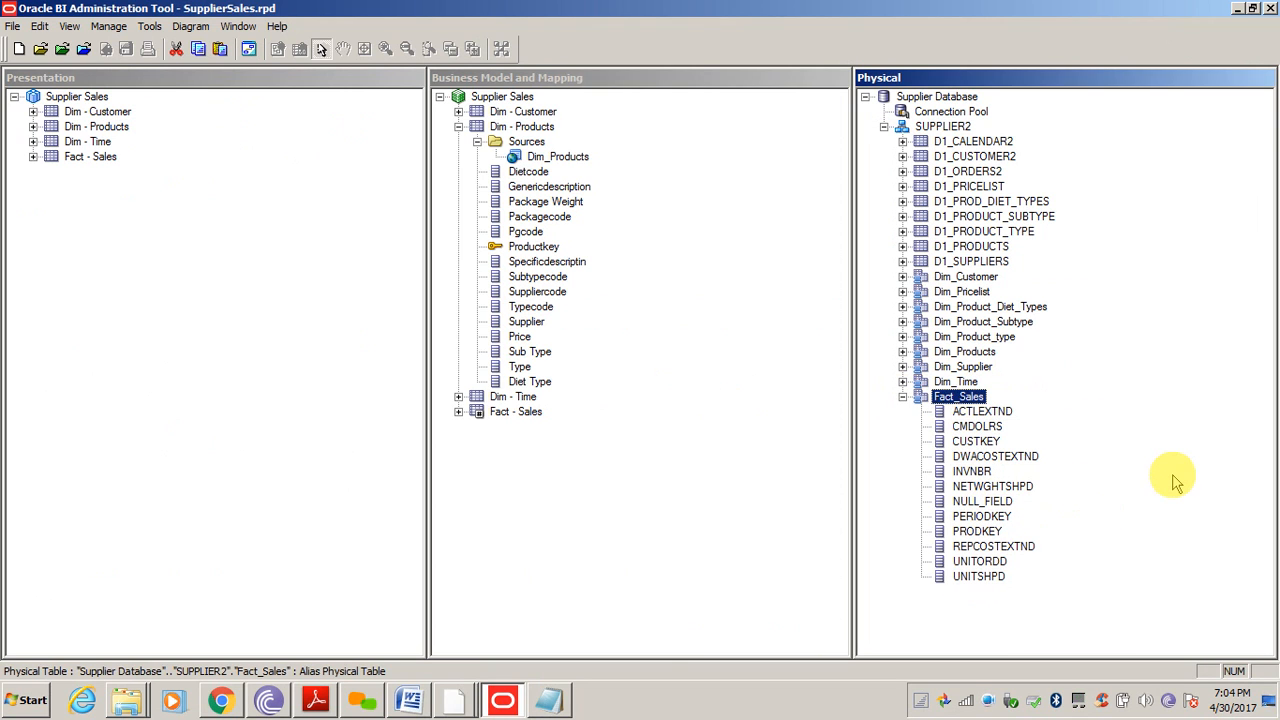
left_click(962, 352)
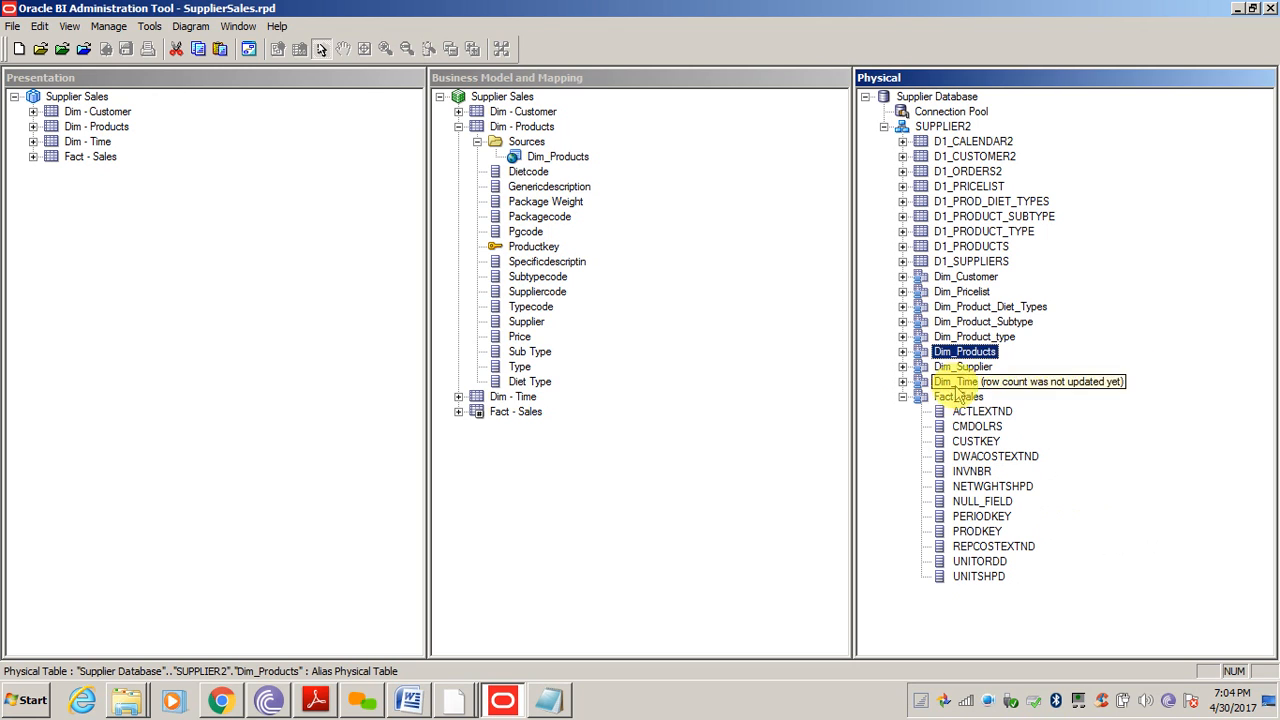
left_click(902, 398)
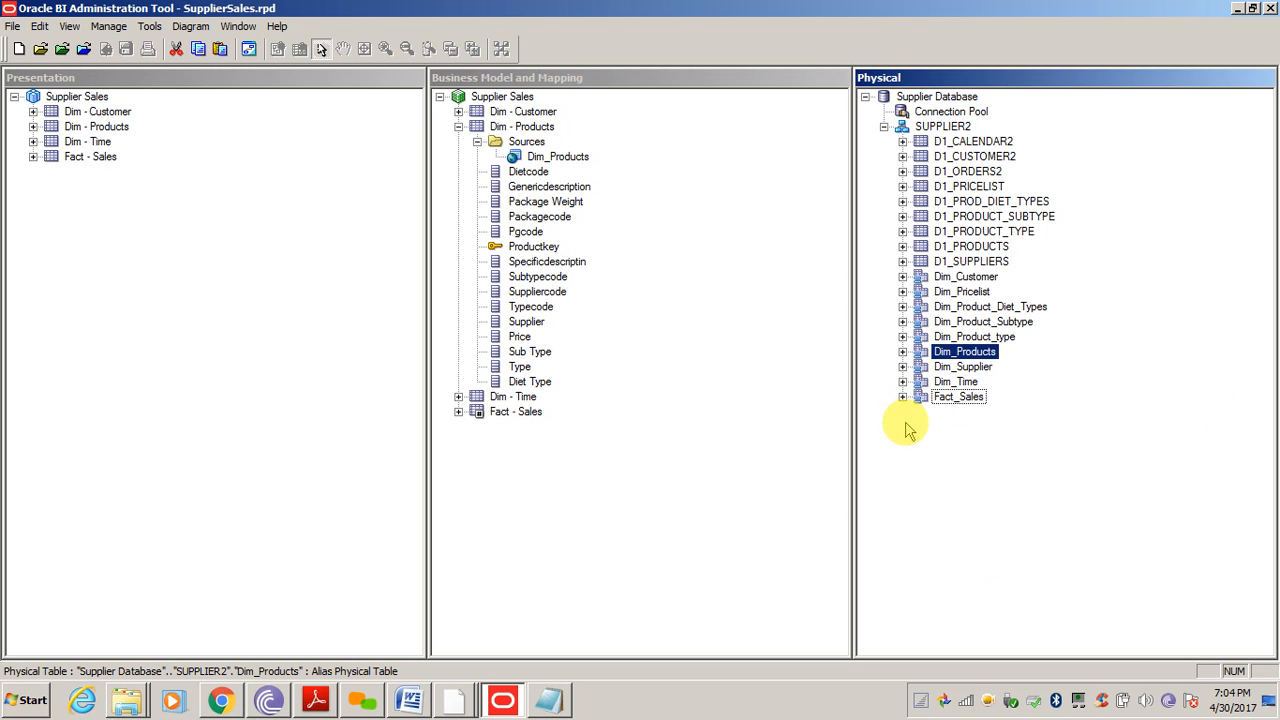
left_click(902, 398)
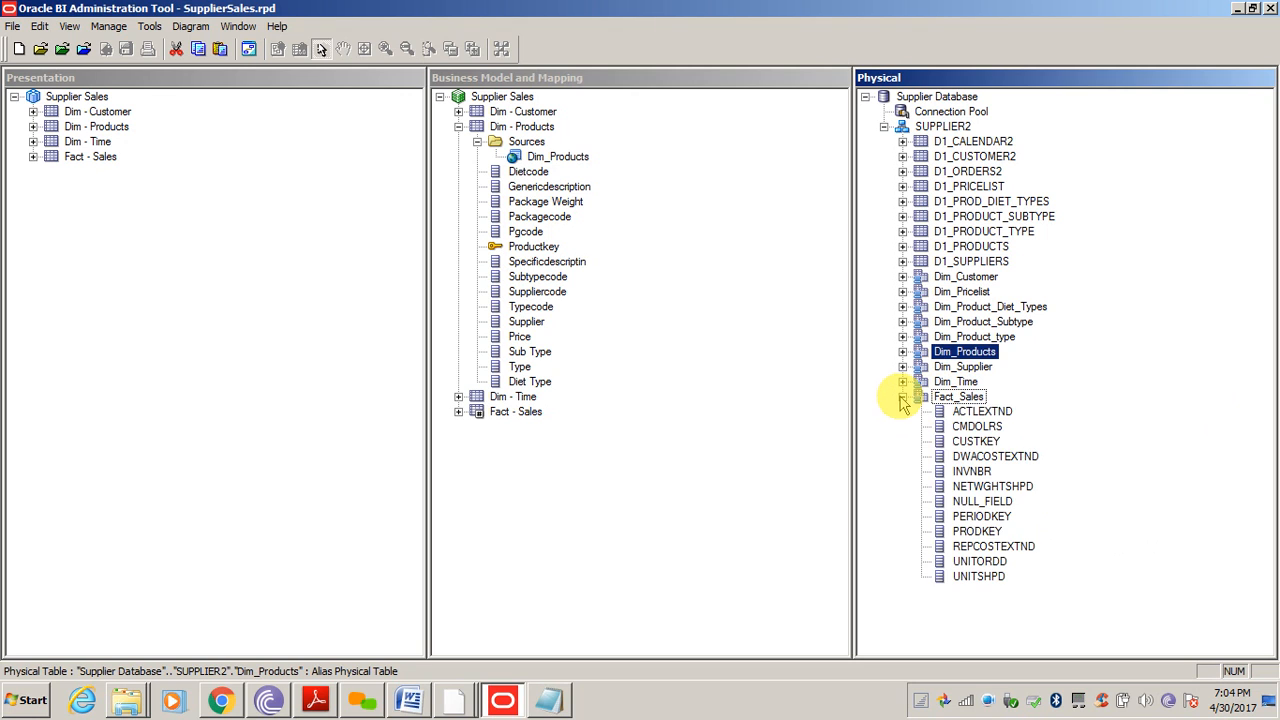
Inspect Dim_Products and its TYPECODE column, then collapse Fact_Sales and Dim_Products
left_click(985, 338)
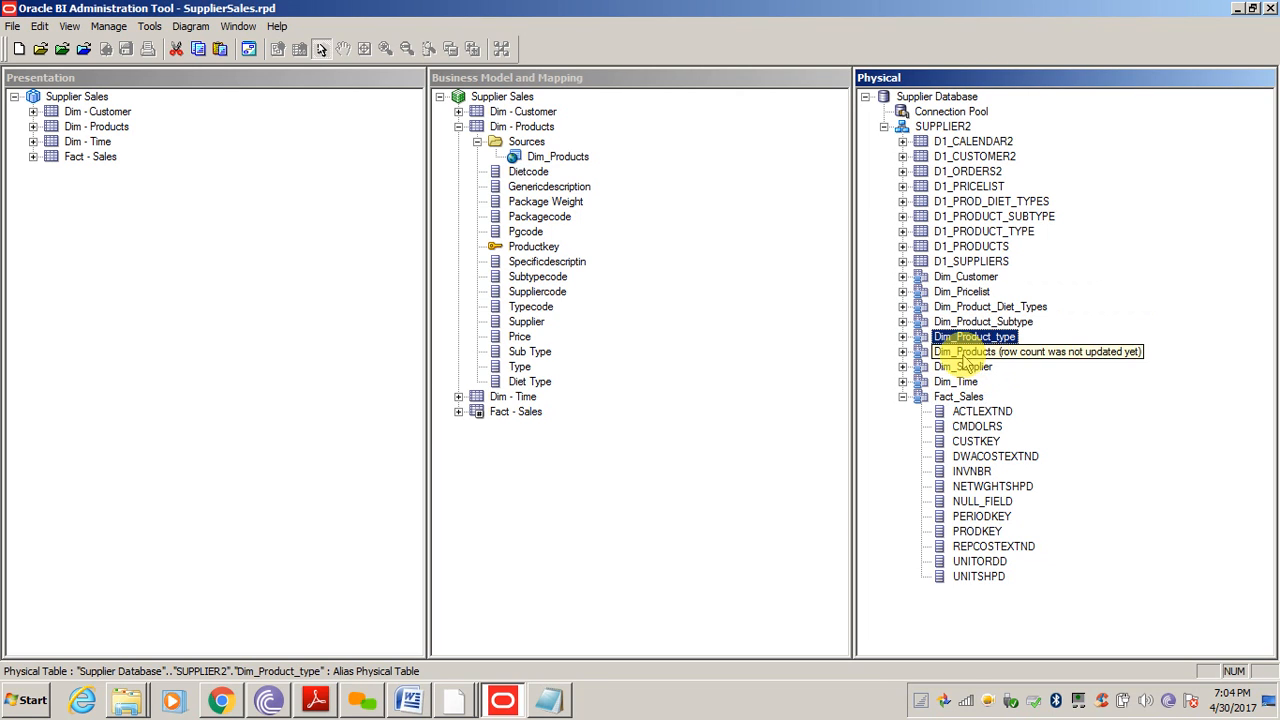
left_click(965, 353)
left_click(902, 352)
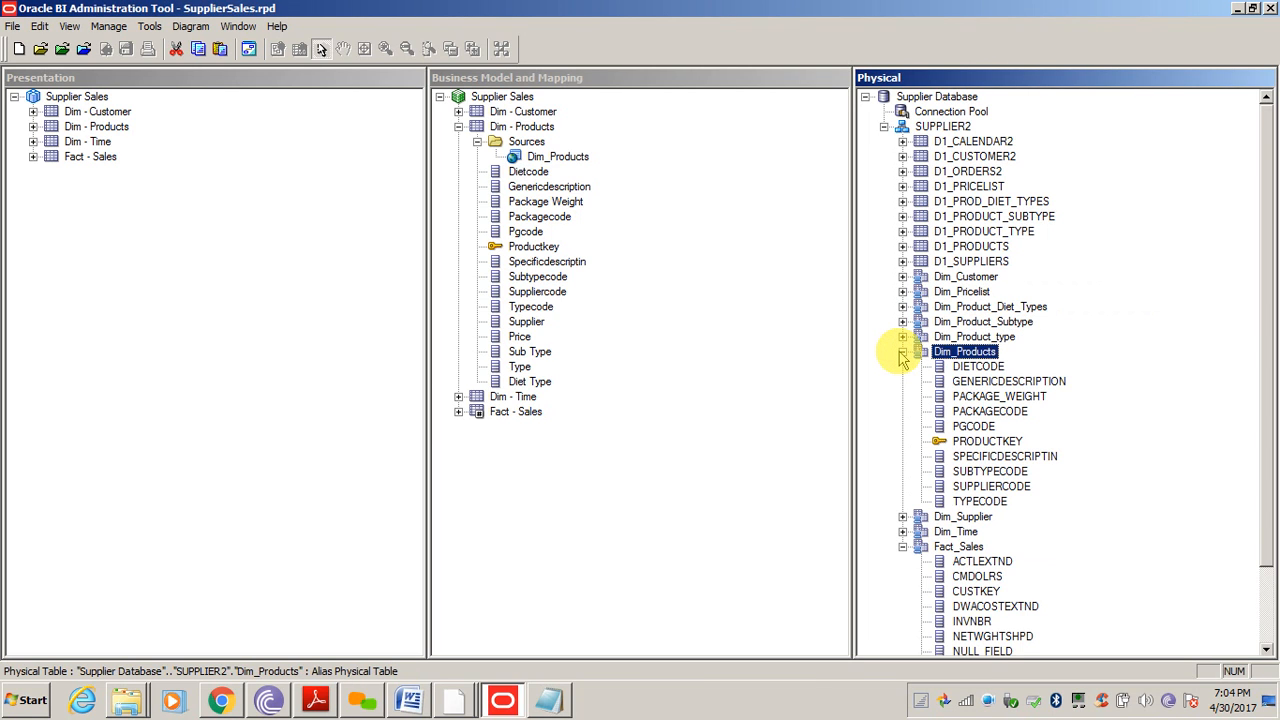
left_click(902, 547)
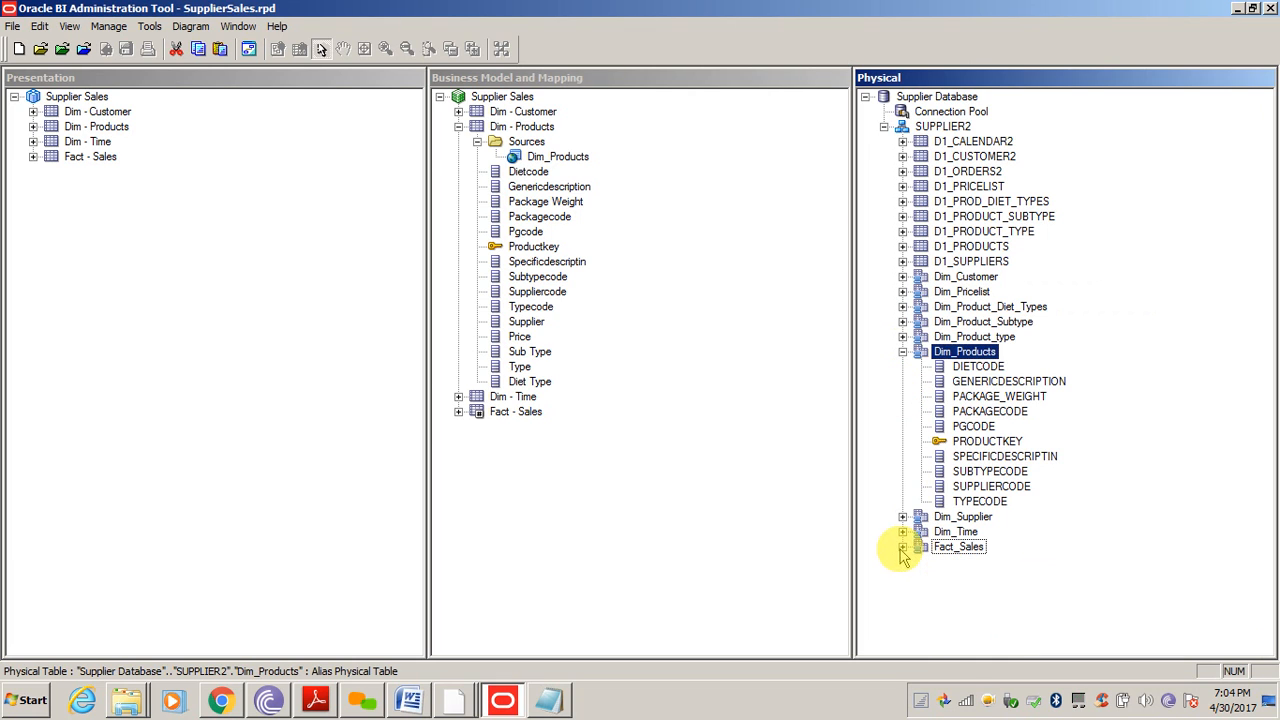
left_click(990, 503)
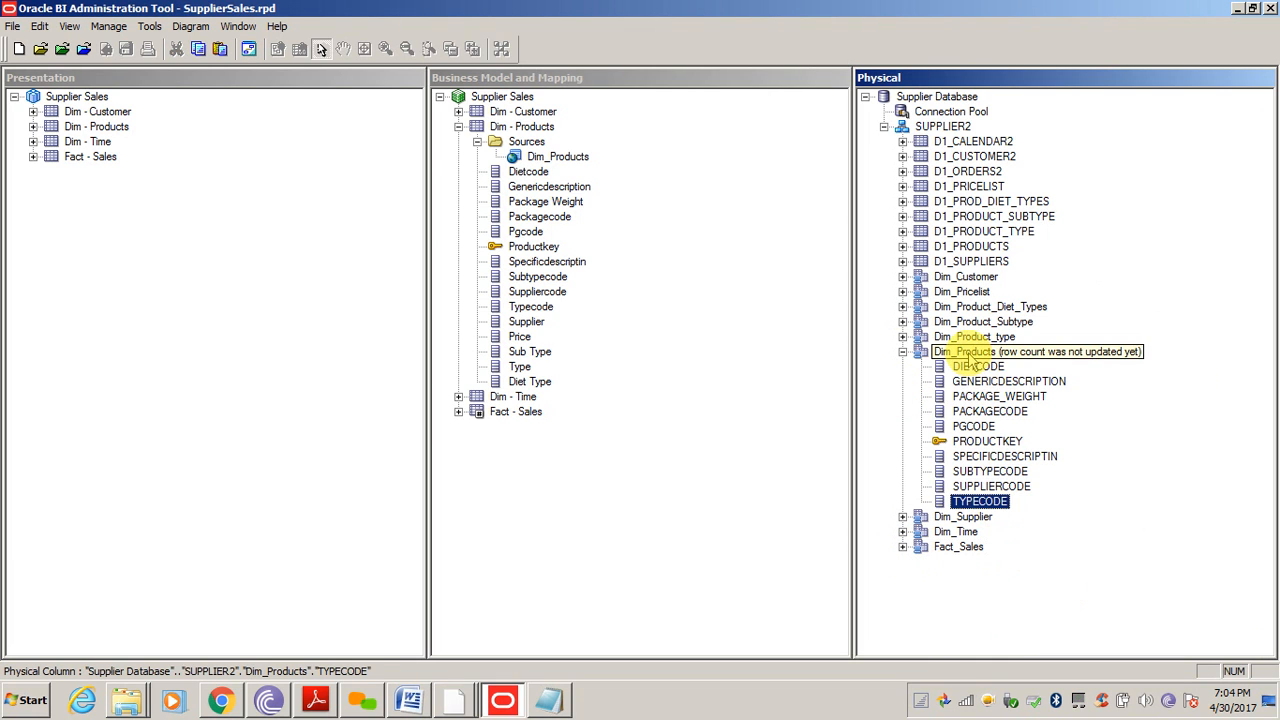
left_click(902, 352)
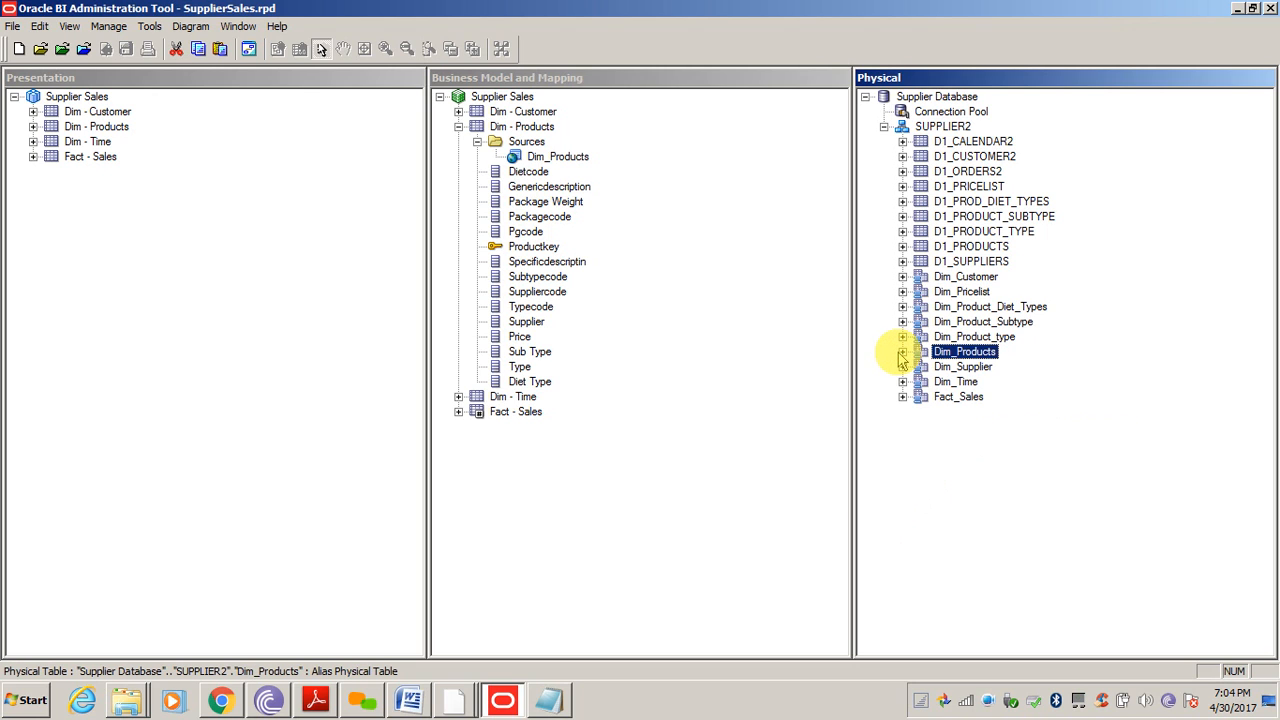
left_click(902, 352)
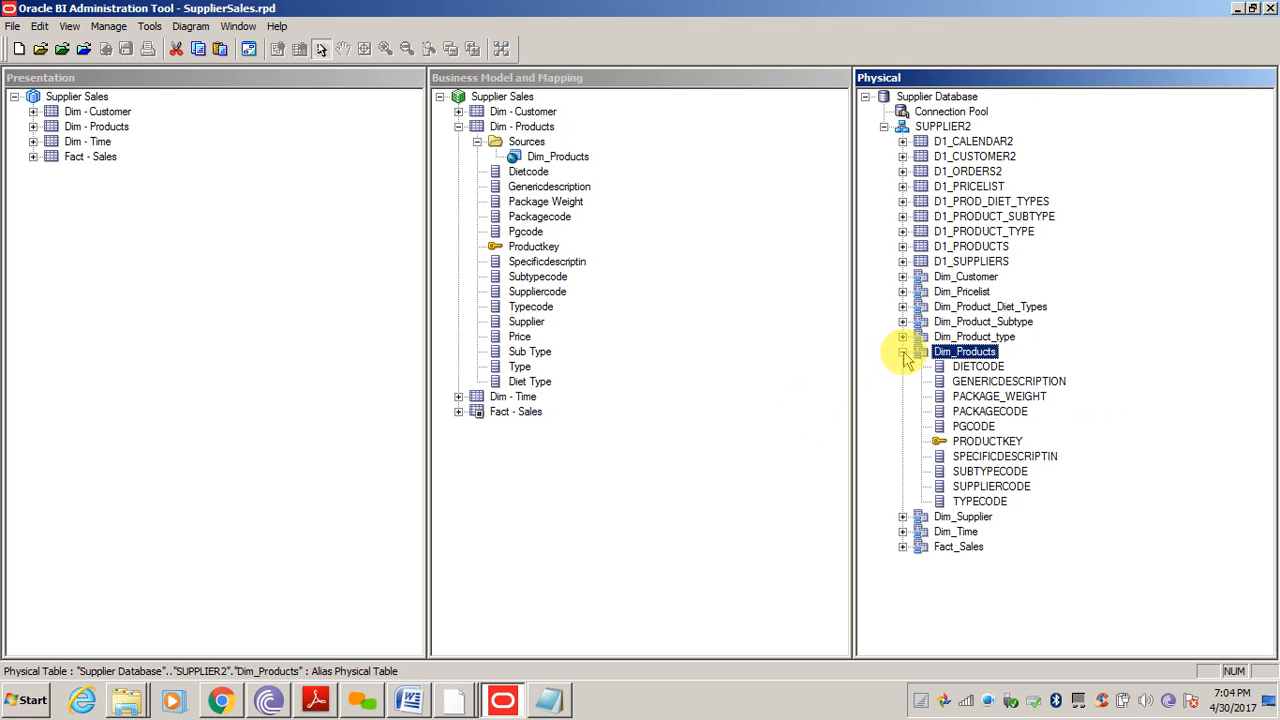
left_click(902, 352)
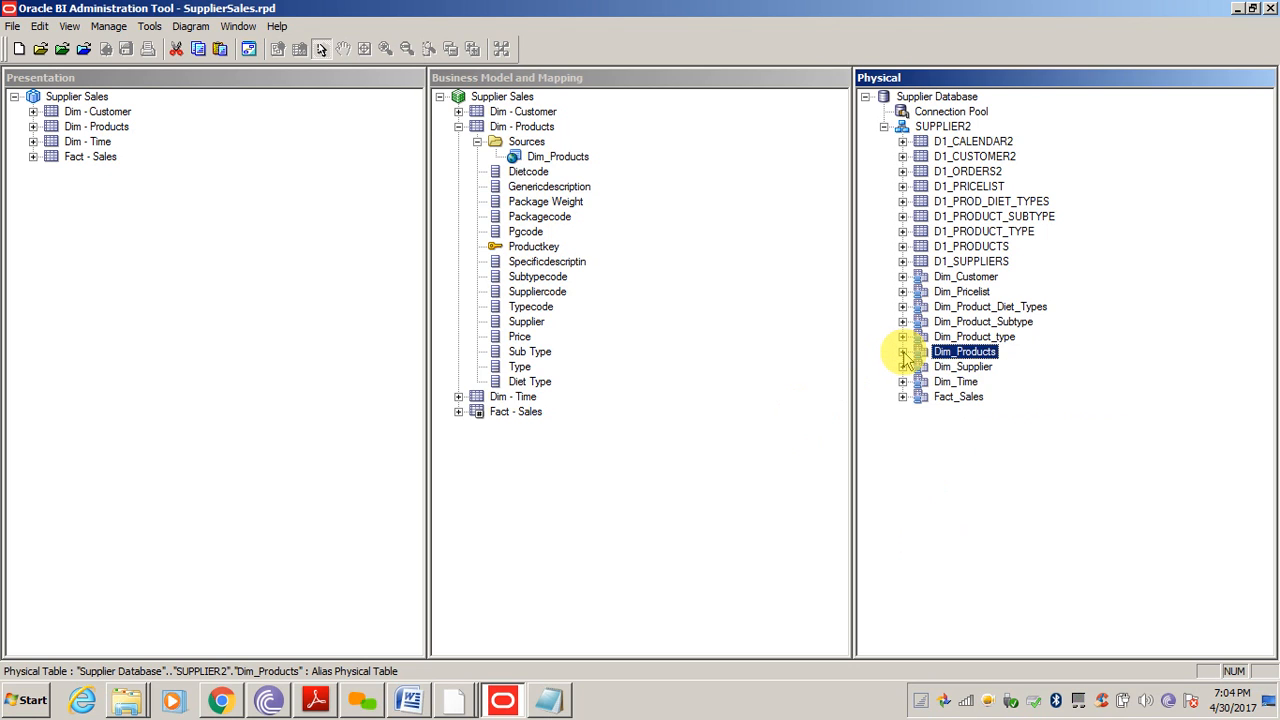
left_click(903, 352)
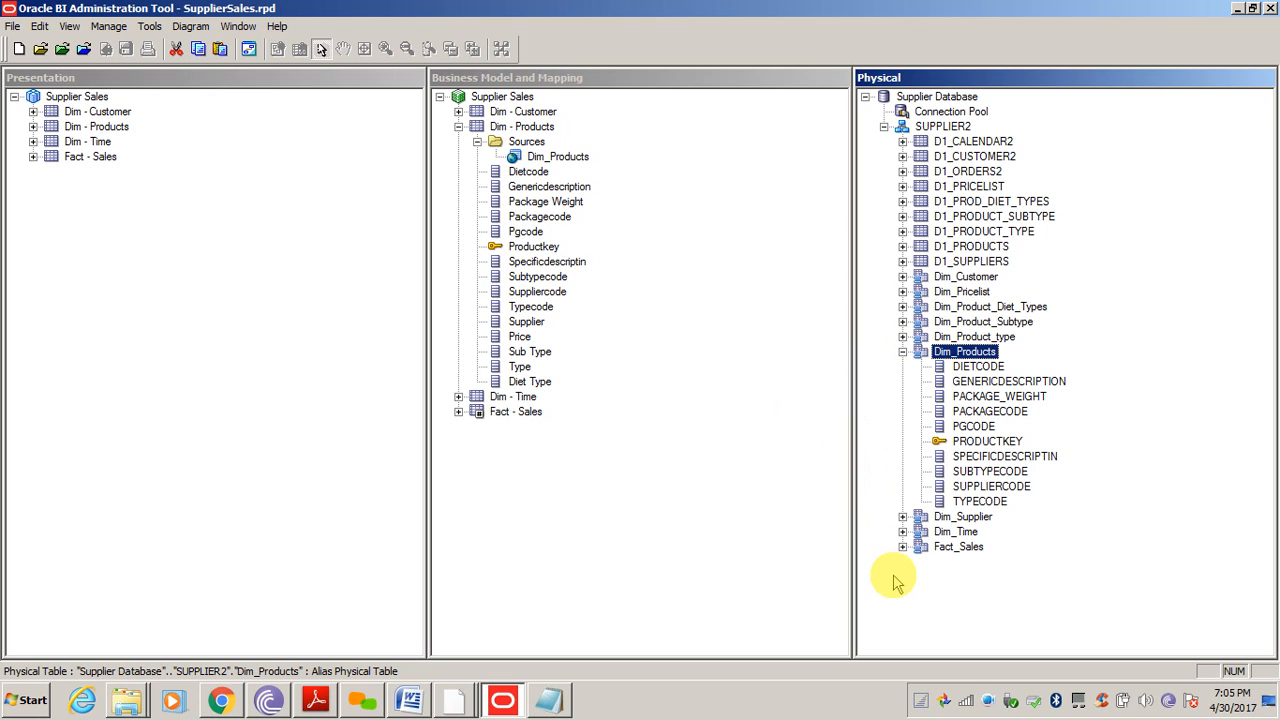
left_click(723, 443)
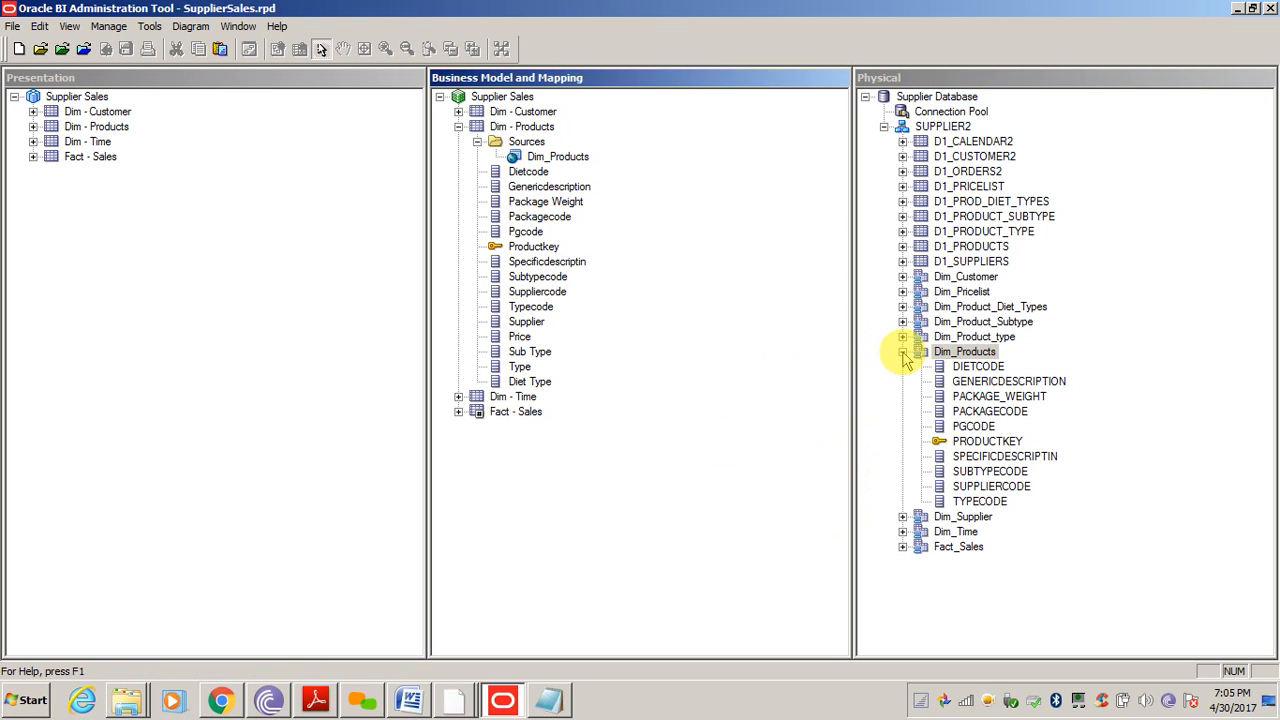
left_click(902, 352)
Drag Dim_Product_type's ITEMTYPE and TYPECODE columns onto the Dim - Products logical table
left_click(679, 390)
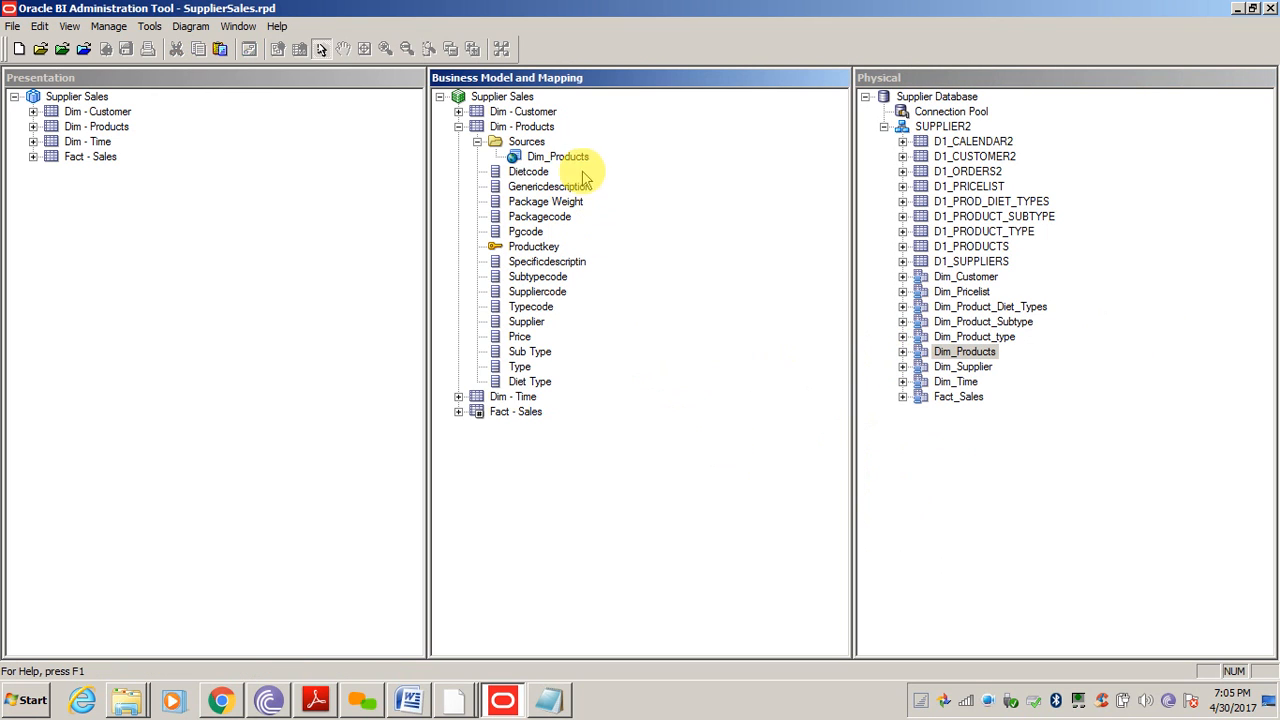
left_click(987, 338)
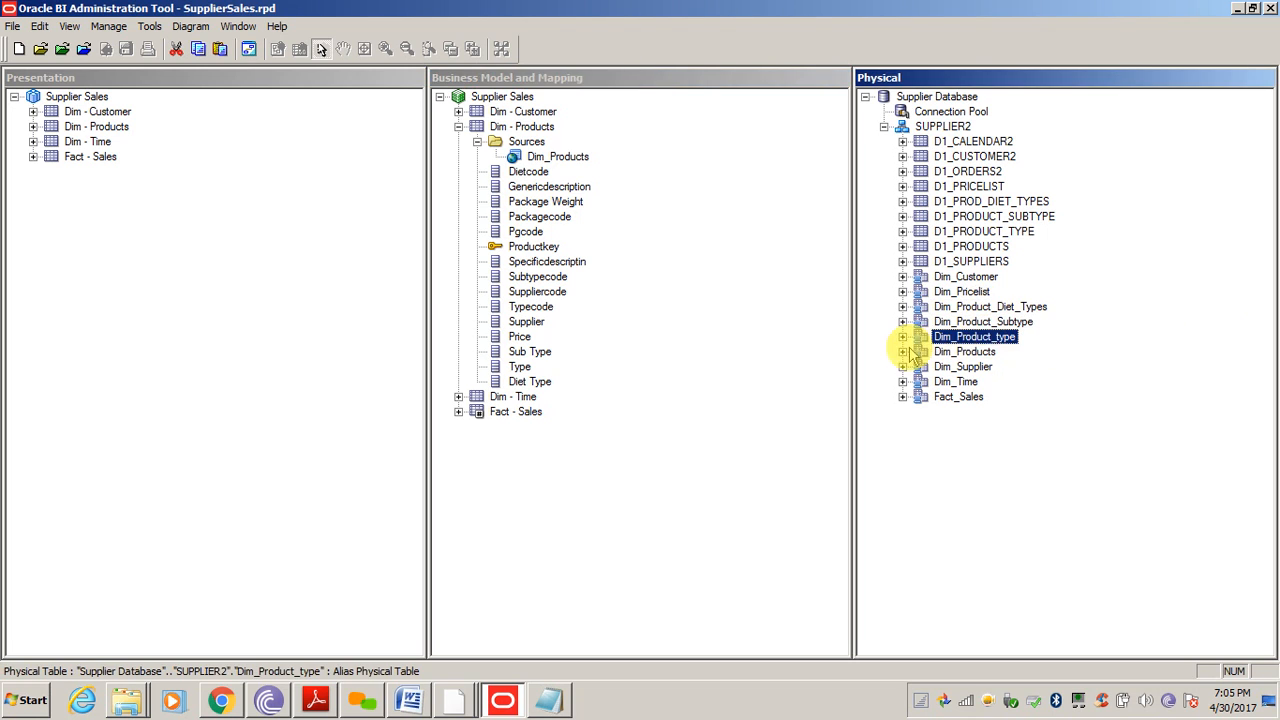
left_click(903, 337)
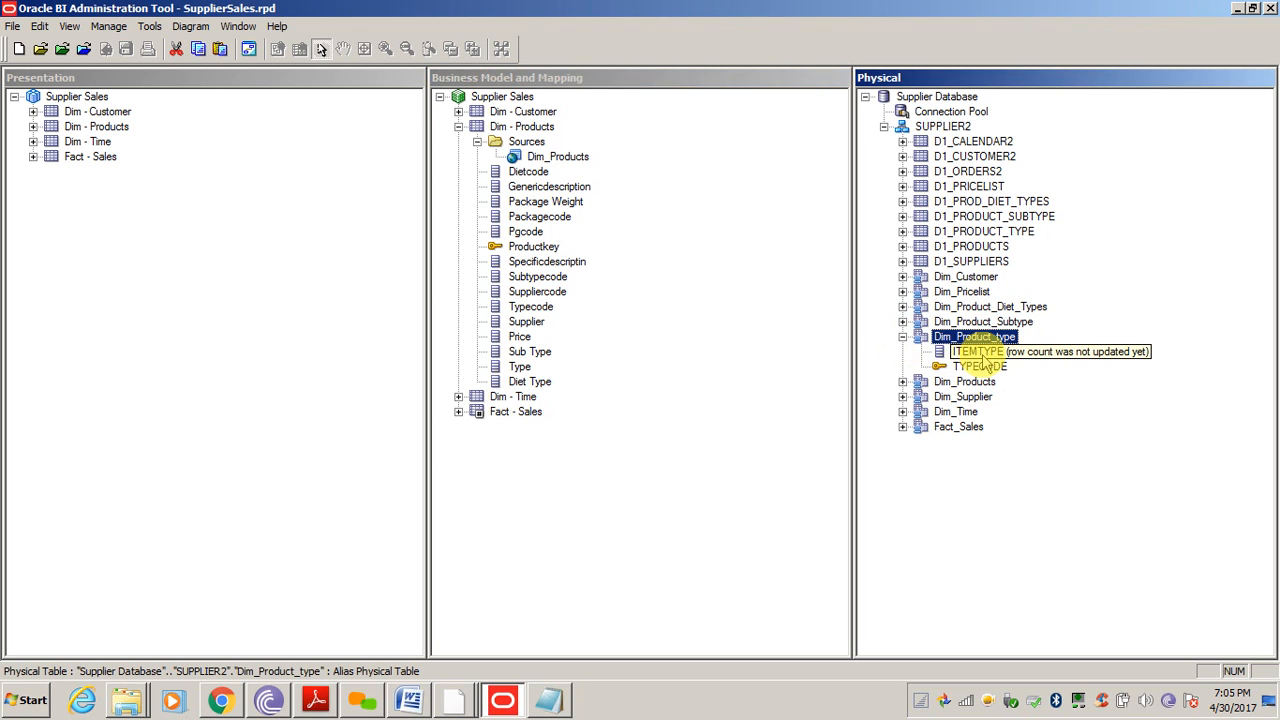
left_click(981, 354)
left_click(984, 367, "ctrl")
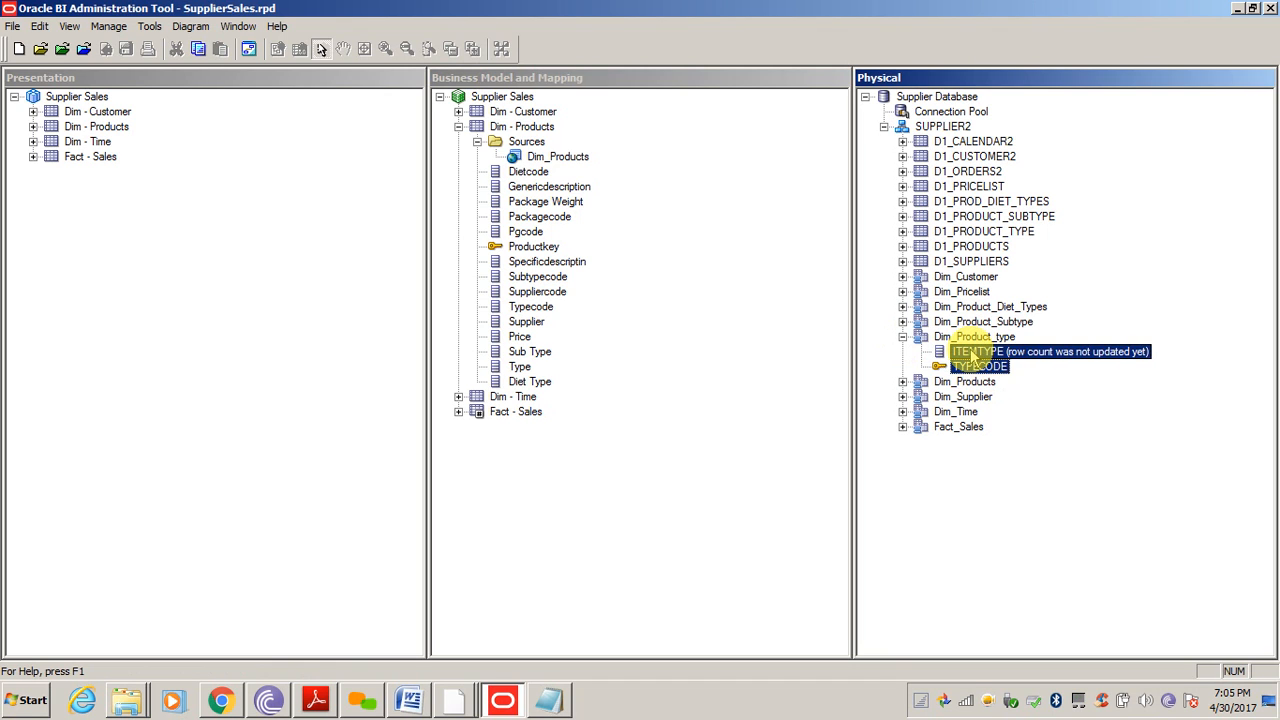
left_click_drag(972, 355, 533, 143)
Delete the Diet Type and ITEMTYPE columns from Dim - Products
left_click(541, 384)
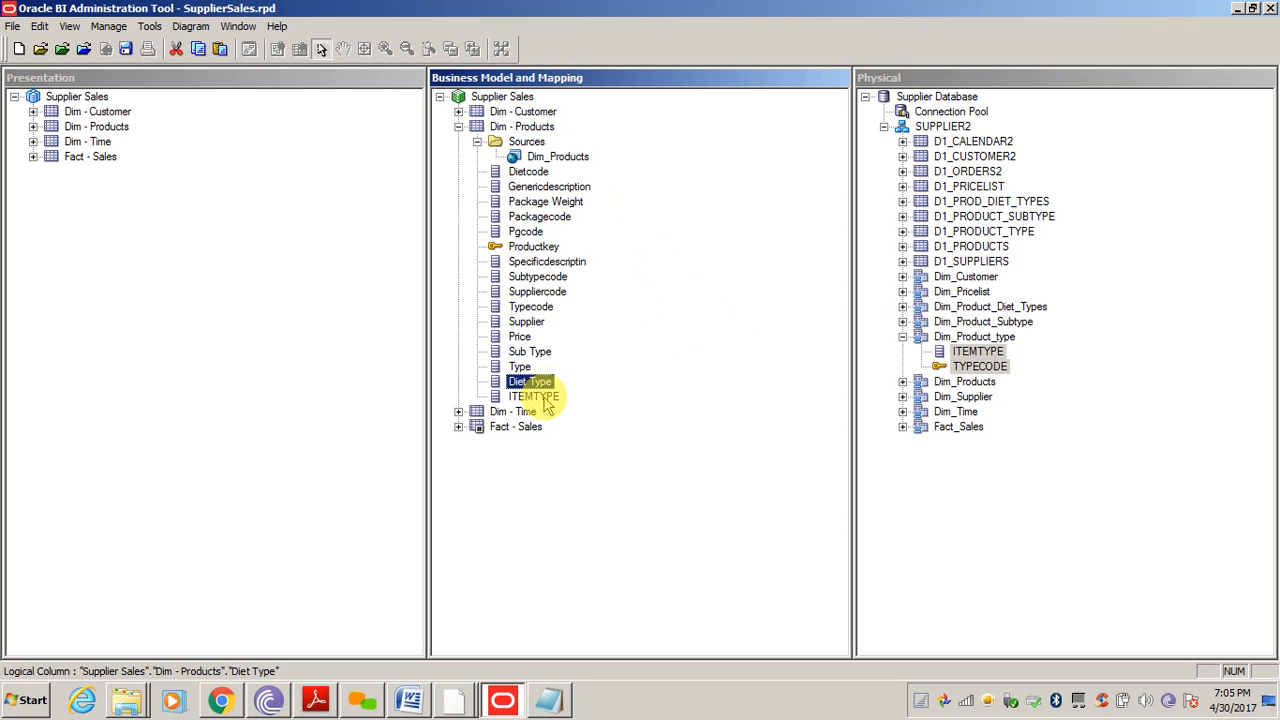
left_click(535, 397, "ctrl")
key("Delete")
key("Return")
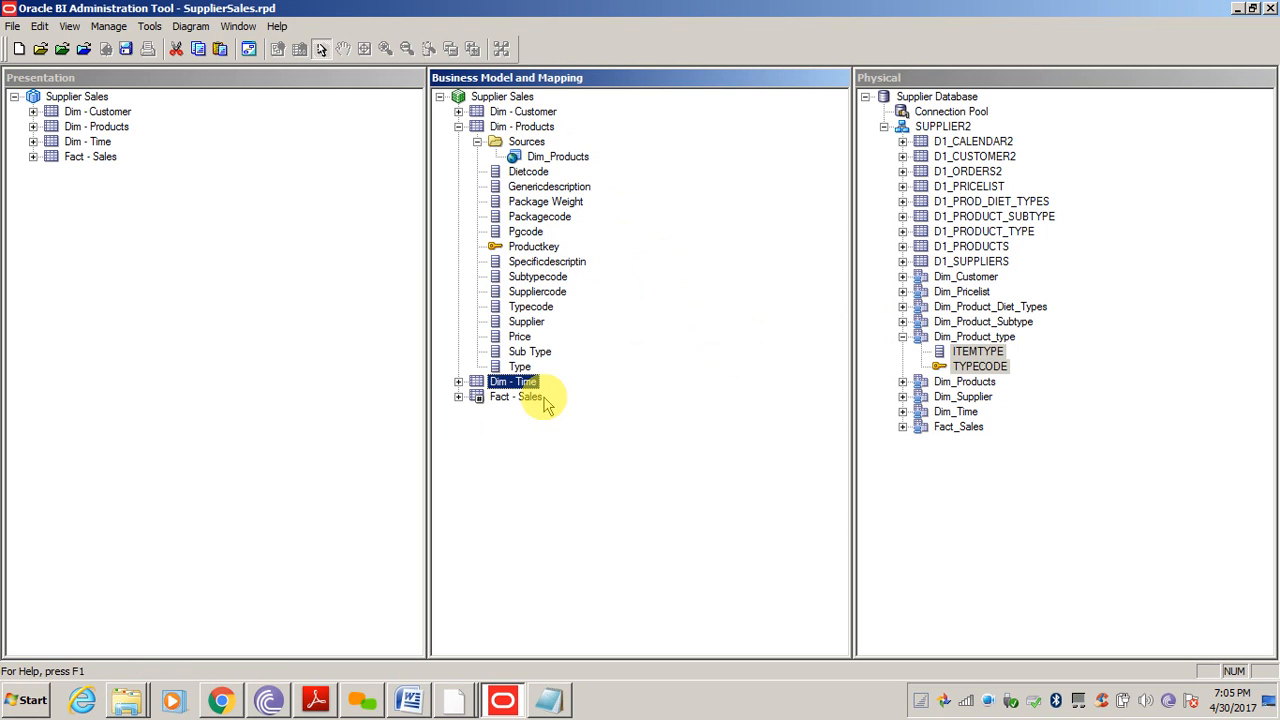
Create a logical table source named Product Type mapped to the Dim_Product_type physical table
left_click(1046, 470)
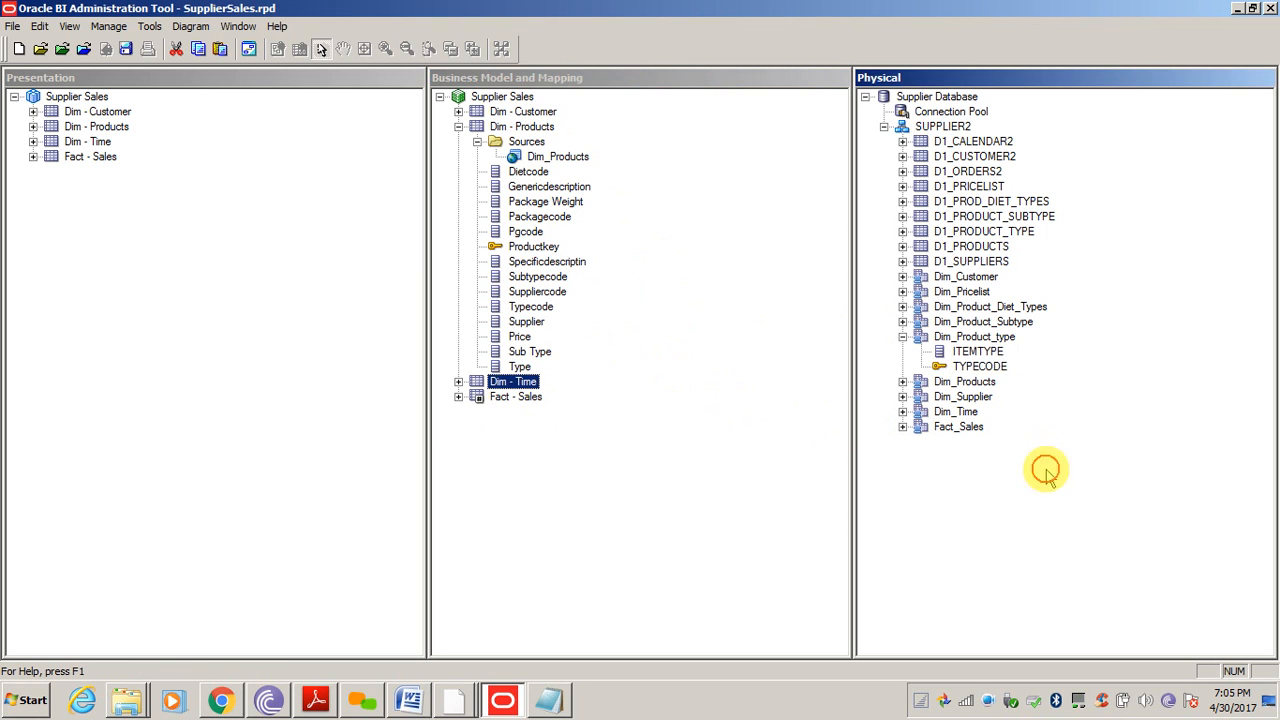
left_click(984, 338)
left_click(526, 143)
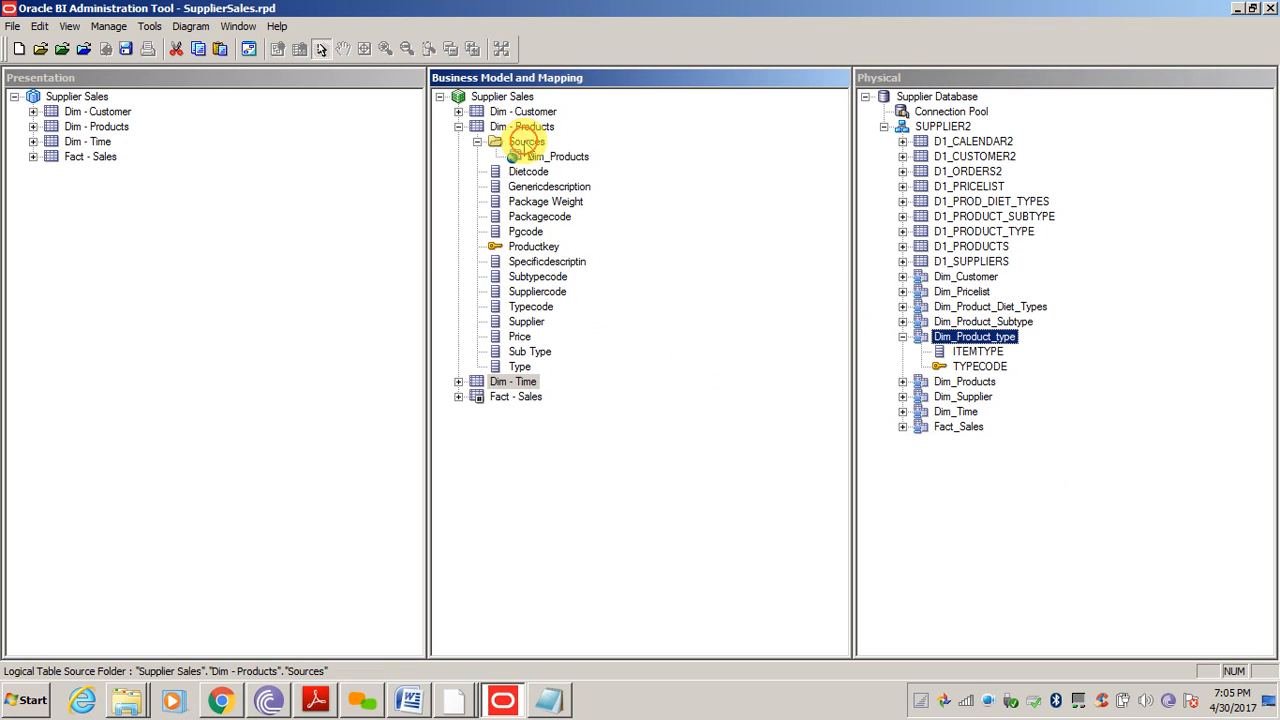
right_click(526, 143)
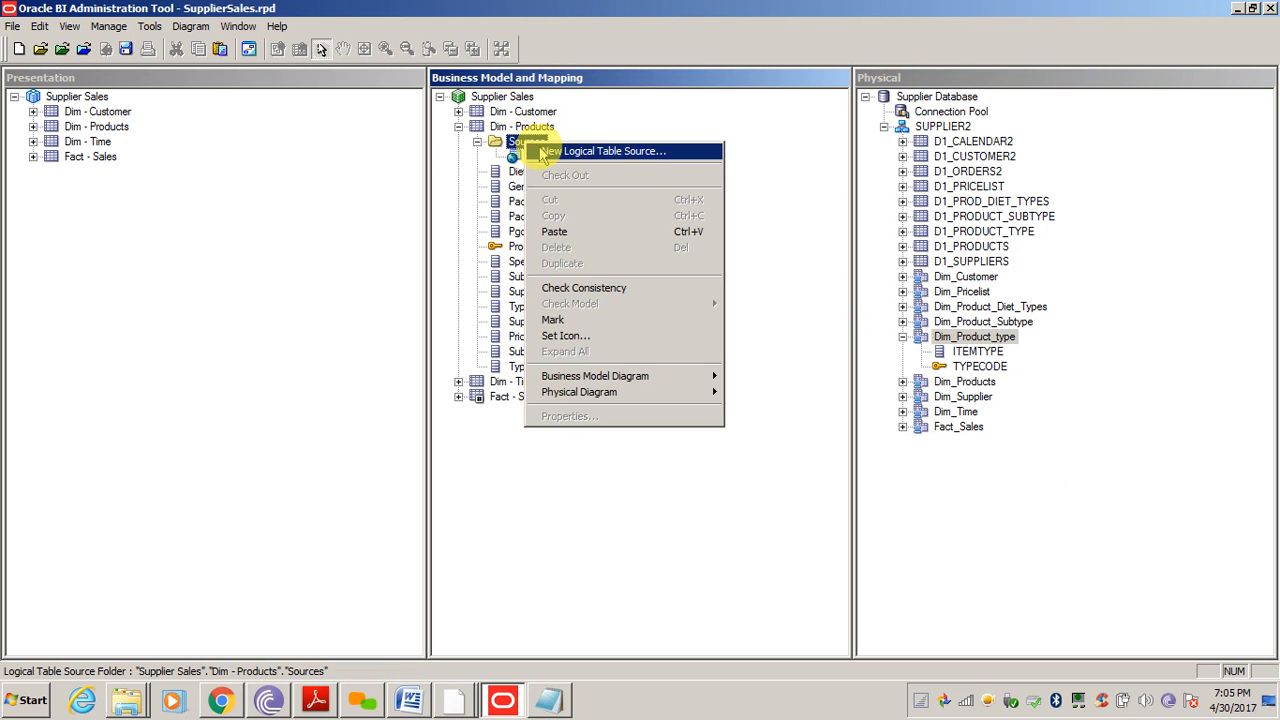
left_click(542, 155)
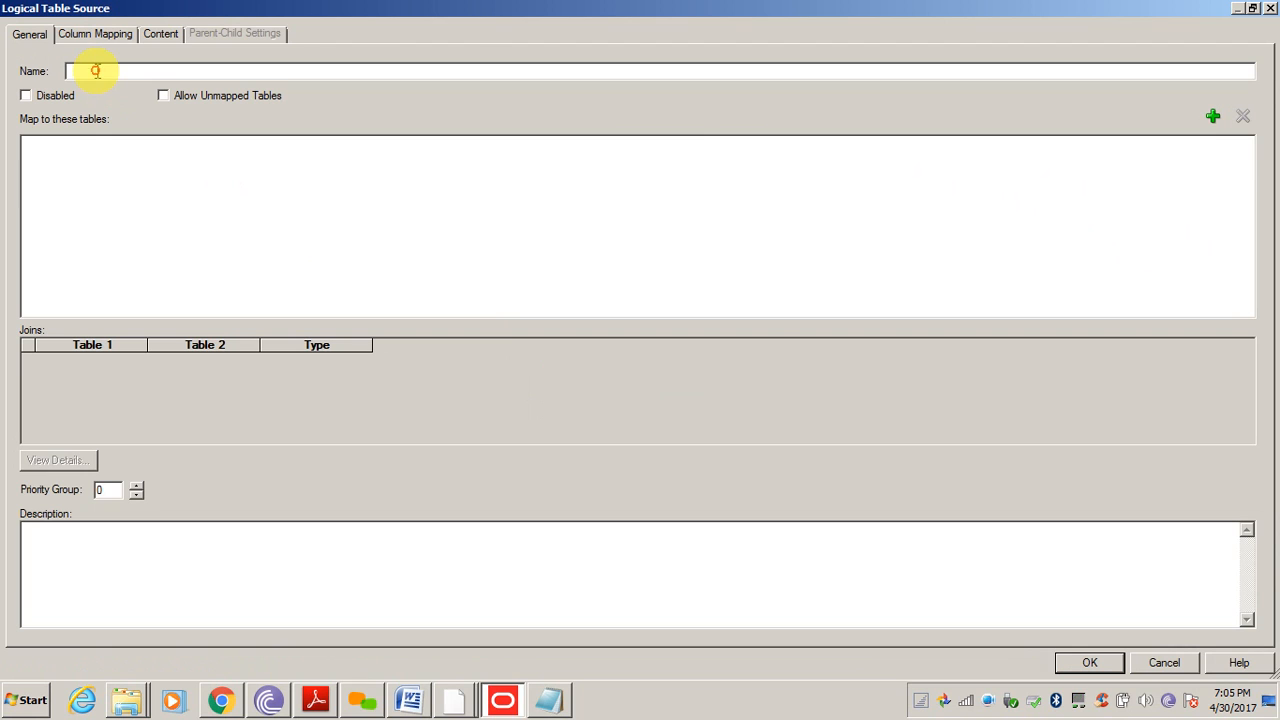
type("Product Type")
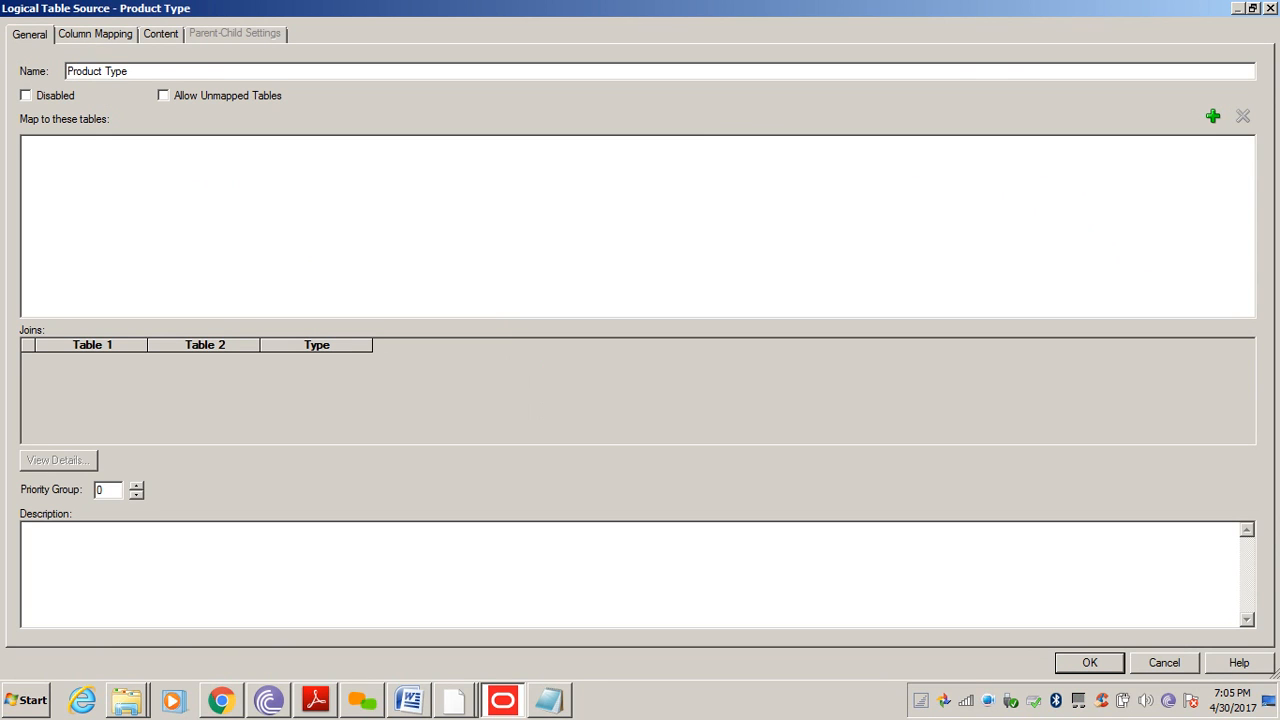
left_click(1213, 118)
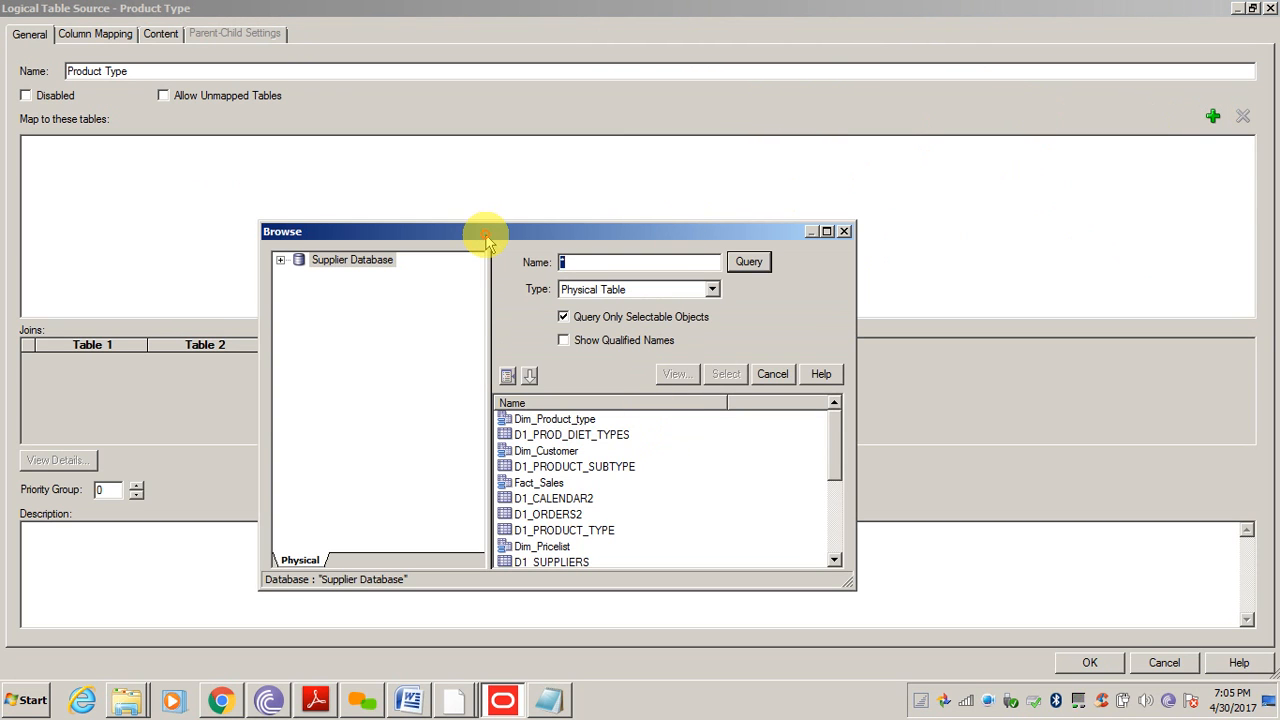
double_click(481, 236)
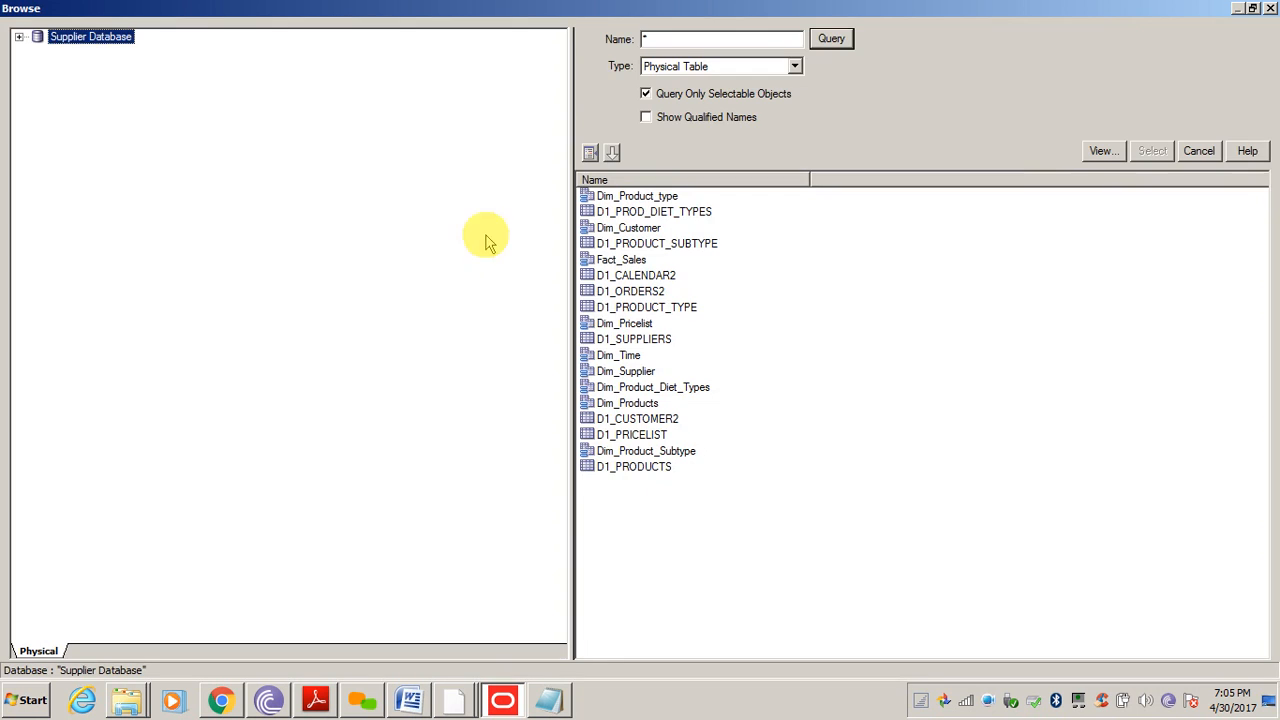
left_click(18, 37)
left_click(37, 66)
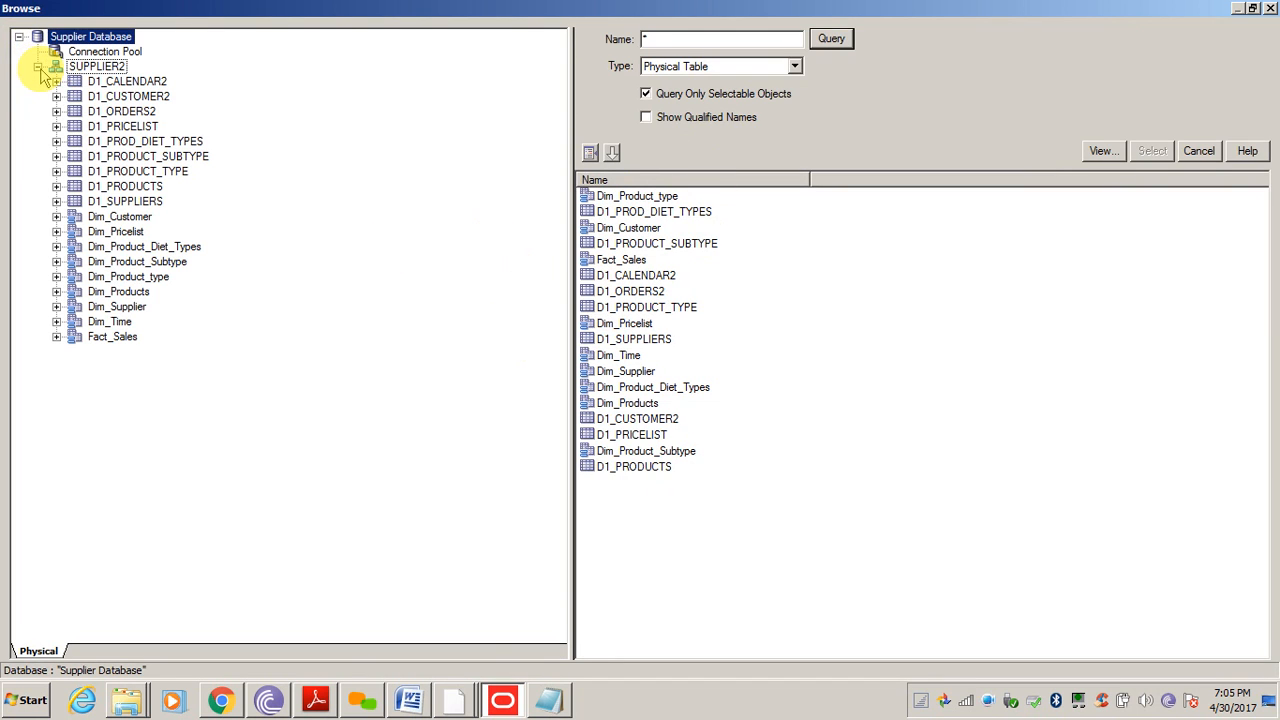
left_click(142, 277)
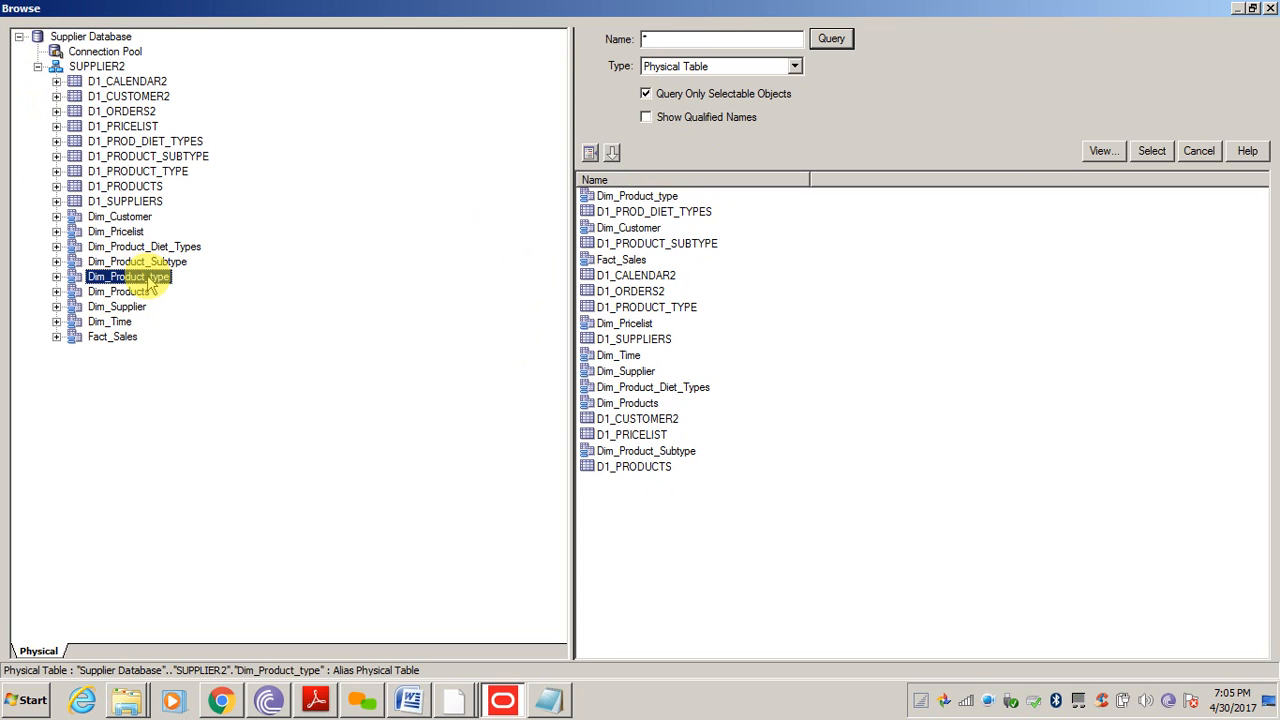
left_click(1152, 151)
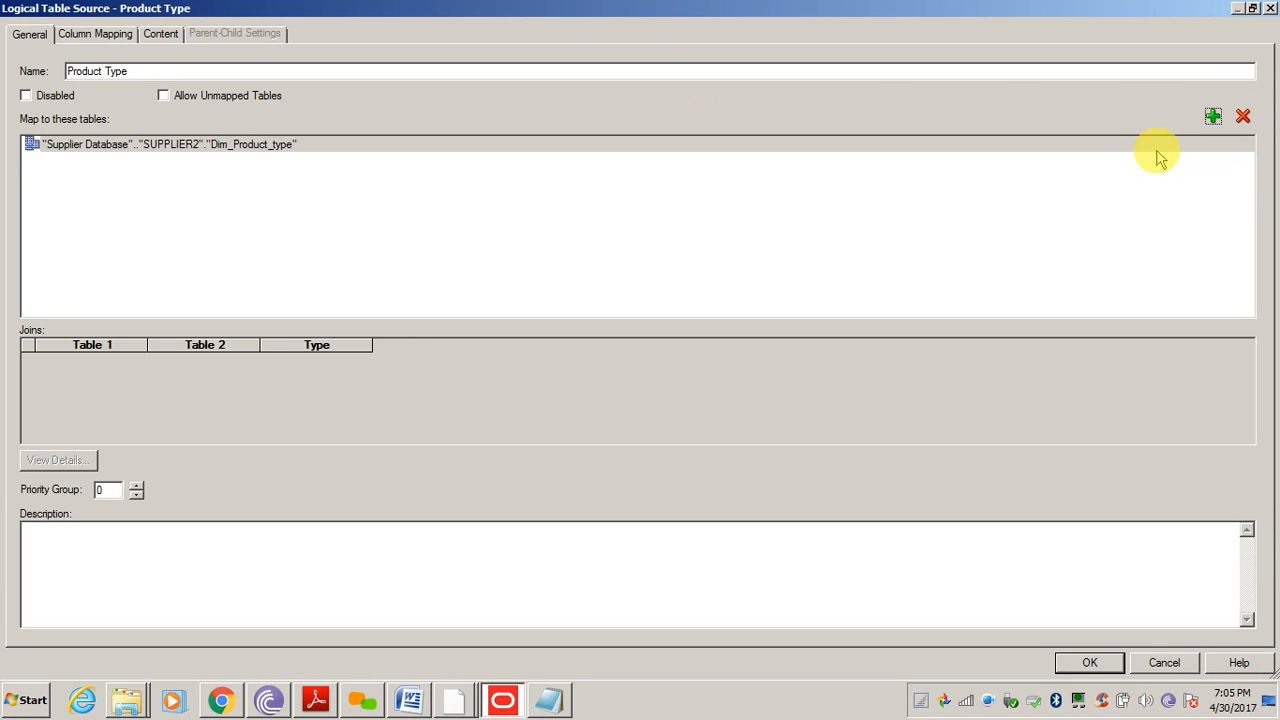
Map the Type column to Dim_Product_type's ITEMTYPE in Product Type's column mapping and save
left_click(99, 38)
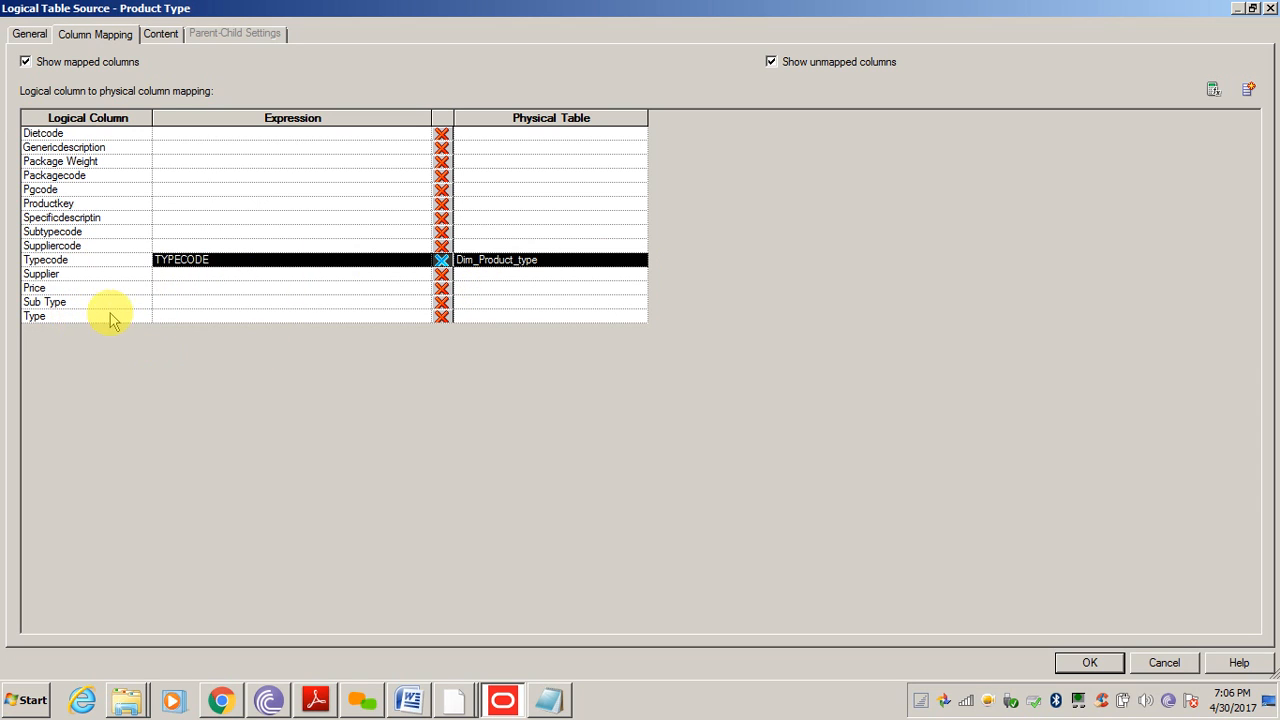
left_click(189, 318)
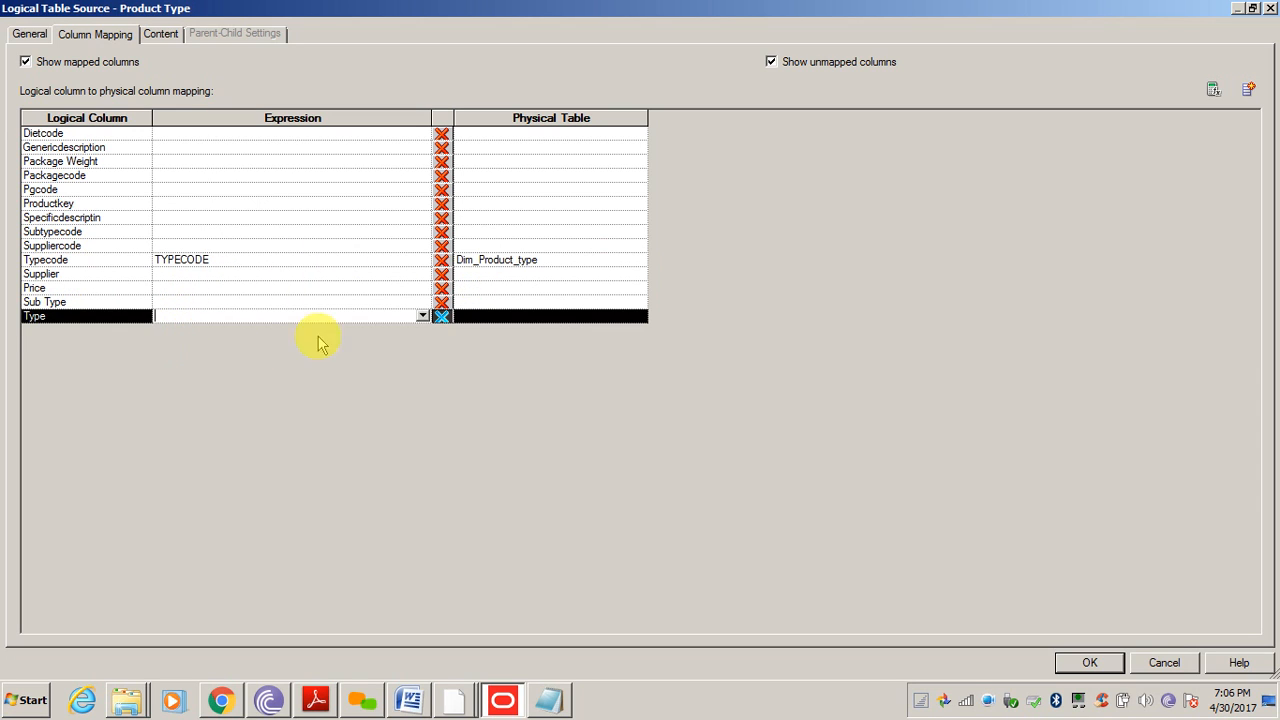
left_click(557, 318)
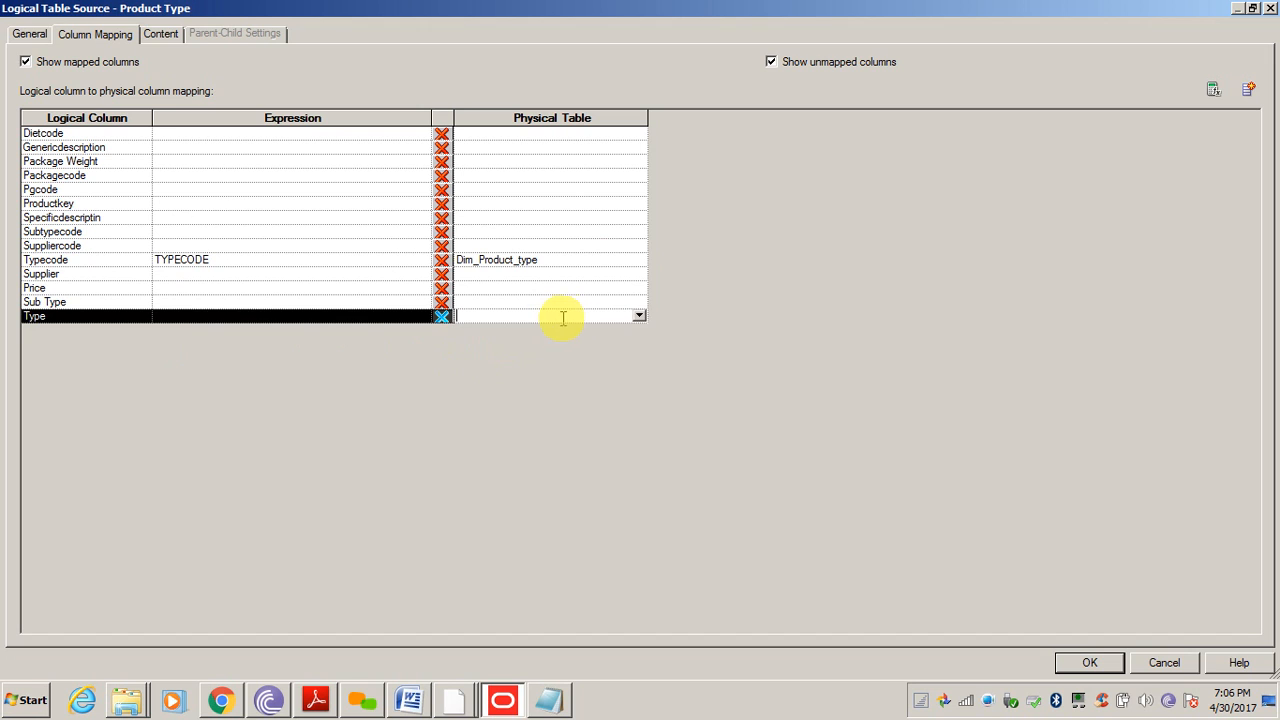
left_click(640, 316)
left_click(420, 316)
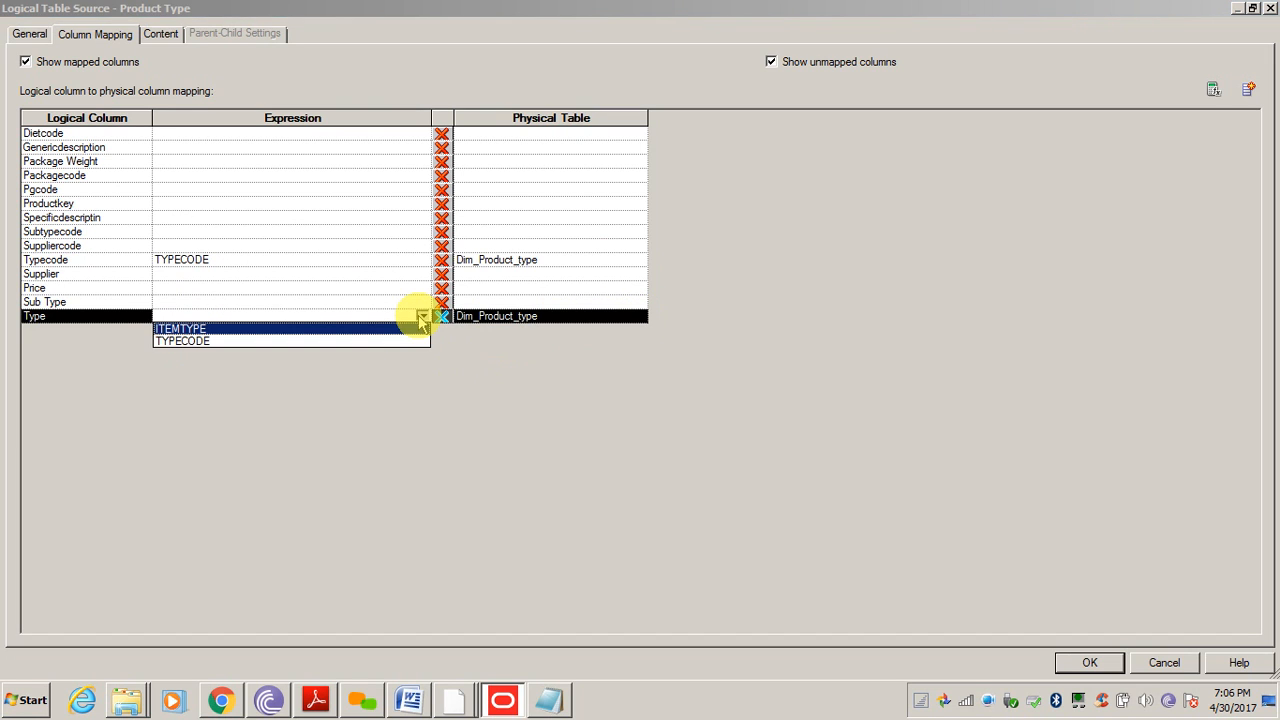
left_click(182, 330)
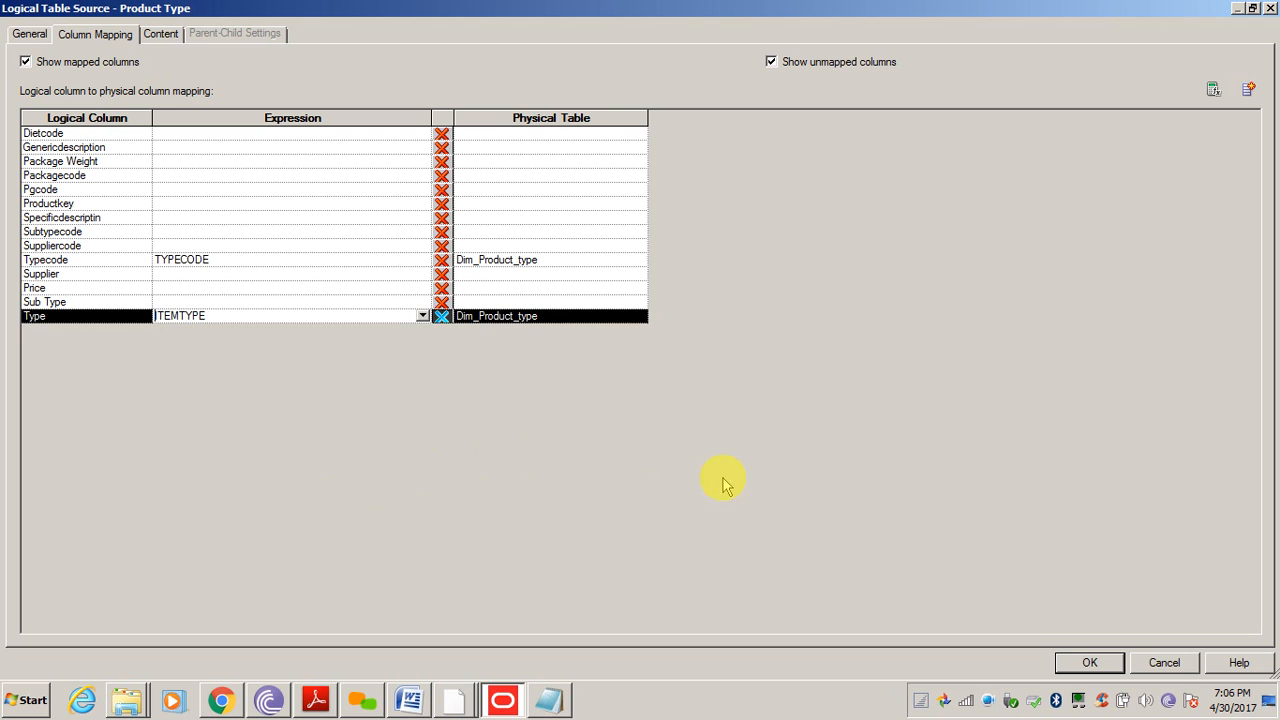
left_click(1088, 662)
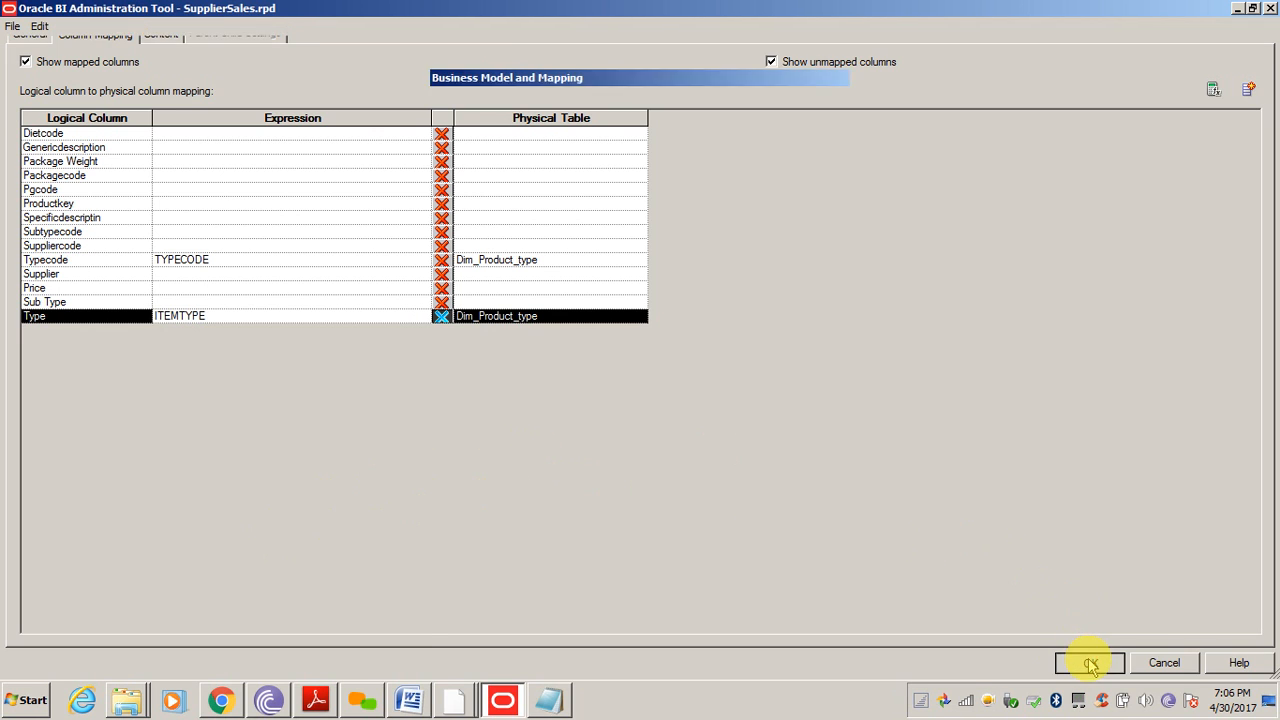
Run a consistency check with Ctrl+K and select the Dim_Products unused-tables warning
left_click(663, 543)
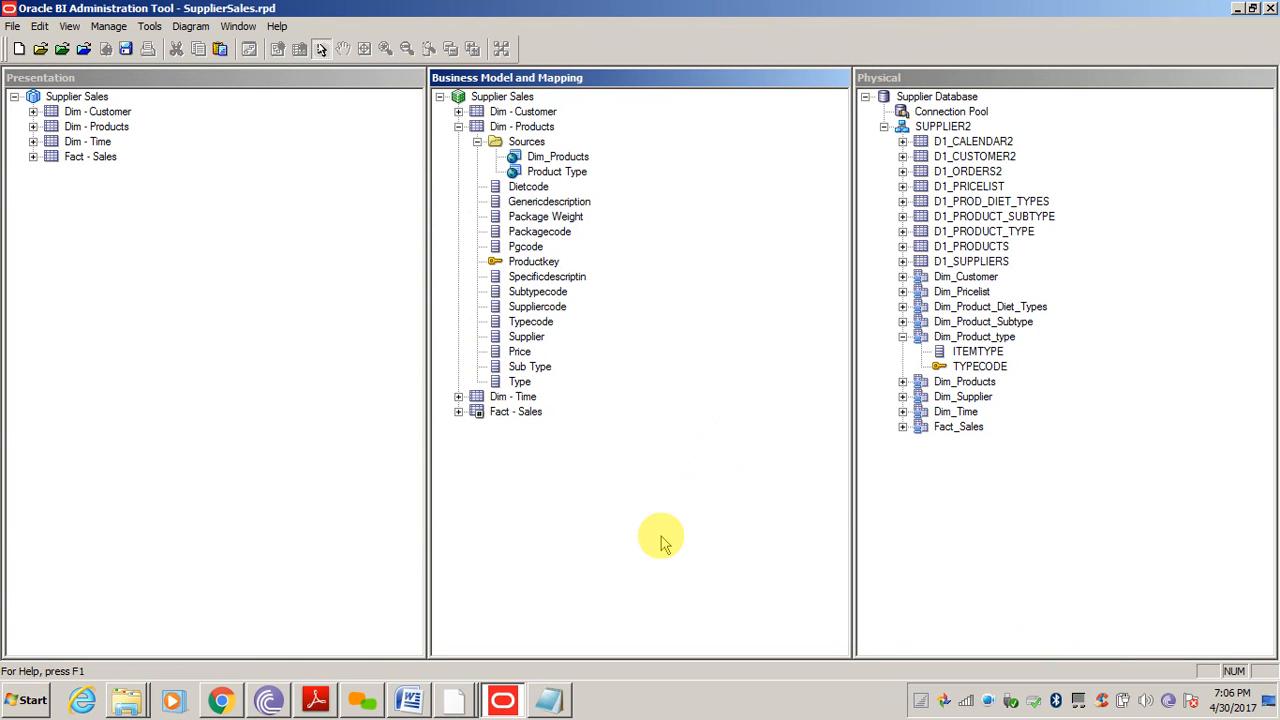
left_click(308, 337)
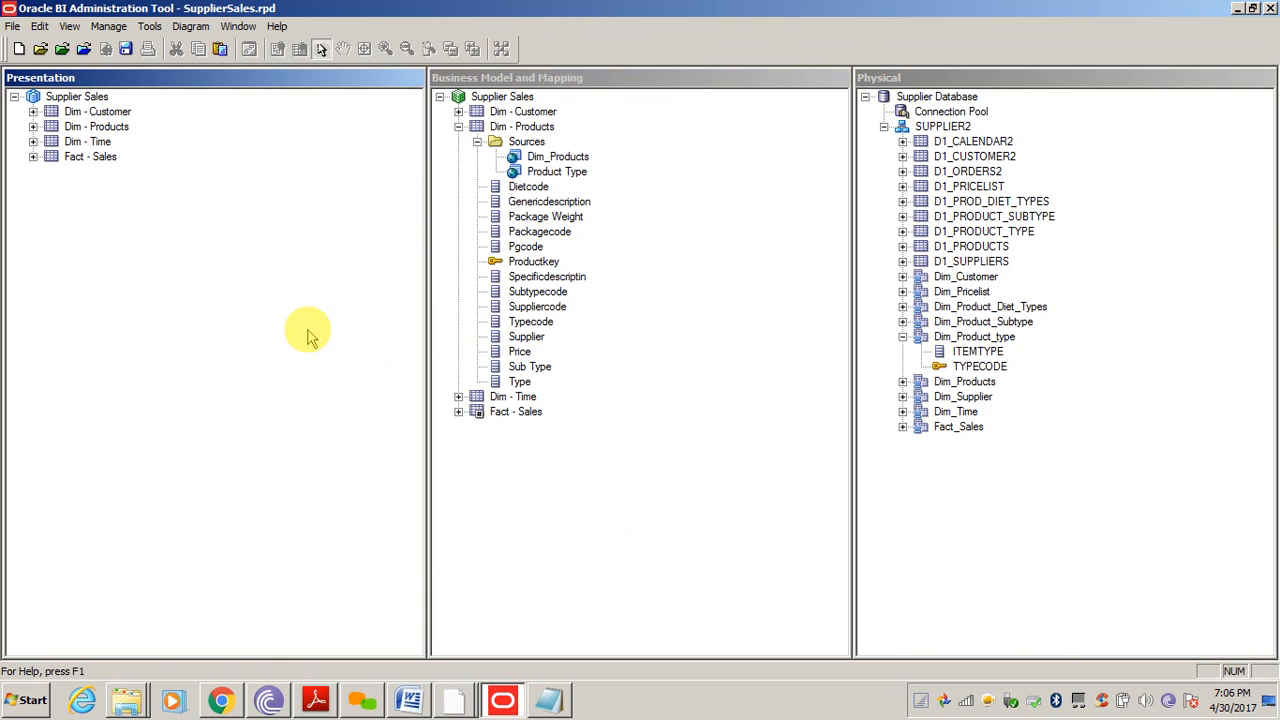
key("ctrl+k")
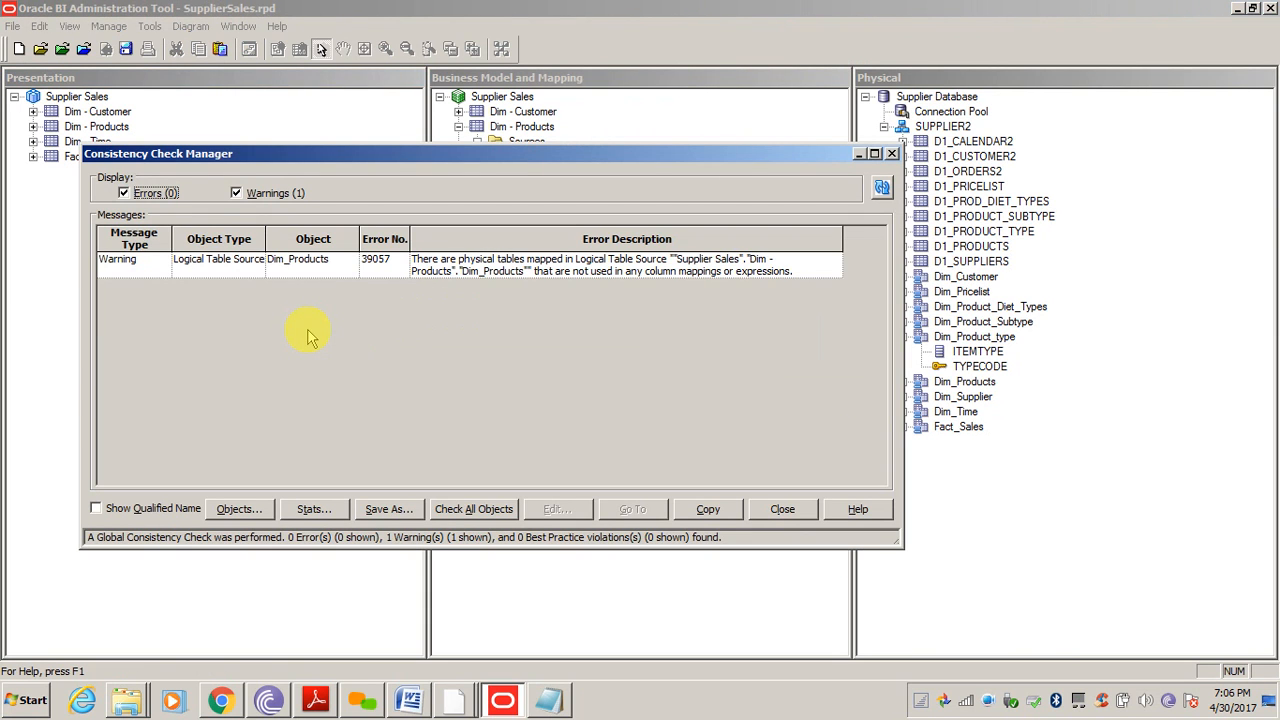
left_click(500, 268)
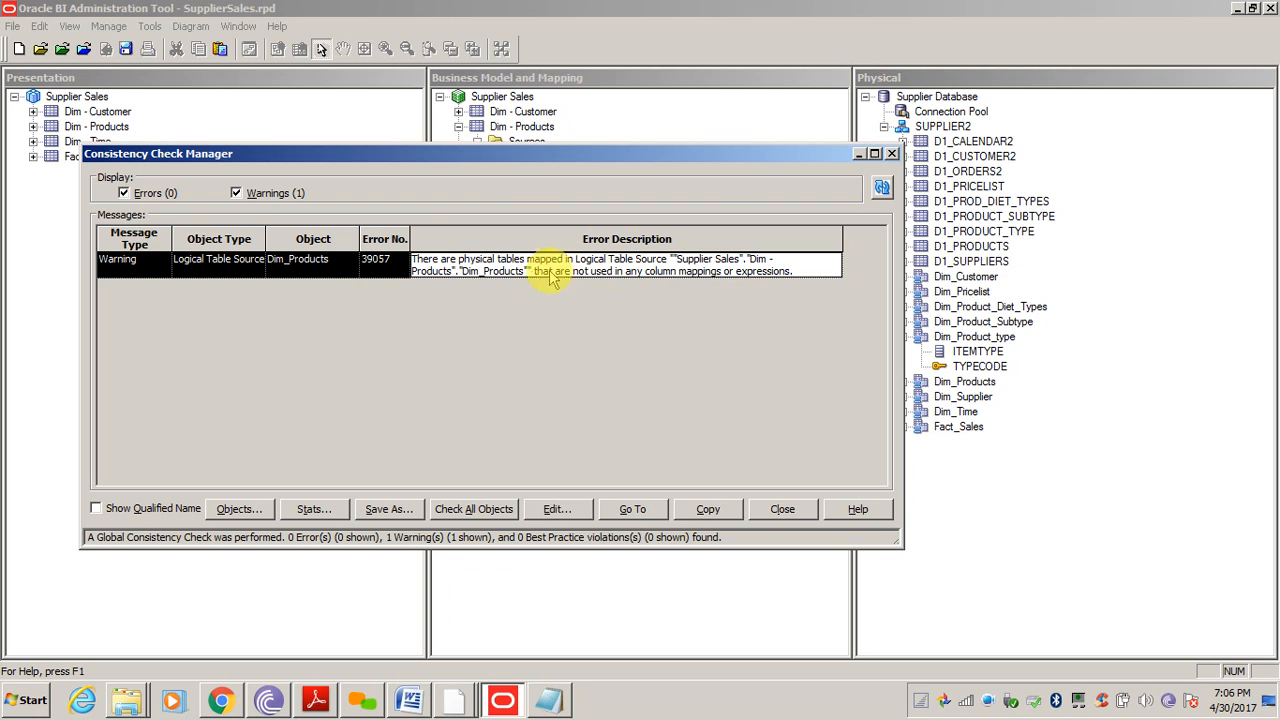
Review the warned Dim_Products source's column mapping and tables, then cancel and close the results
double_click(533, 276)
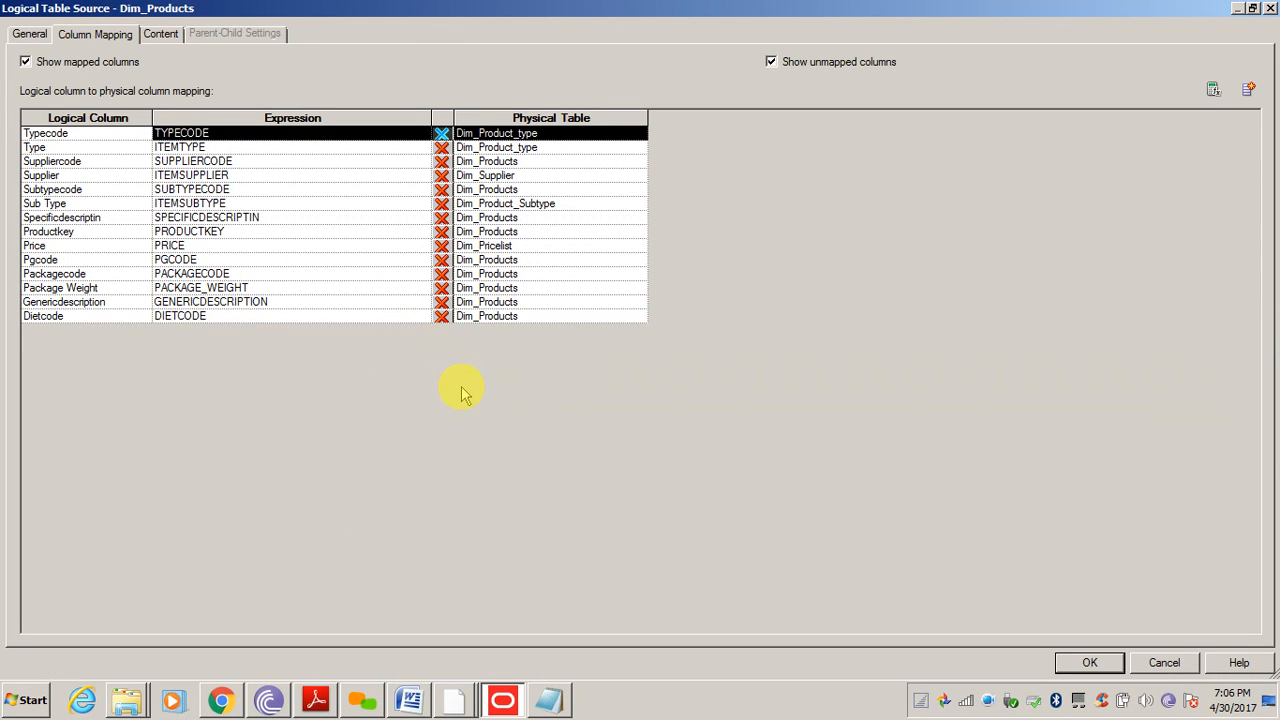
left_click(25, 62)
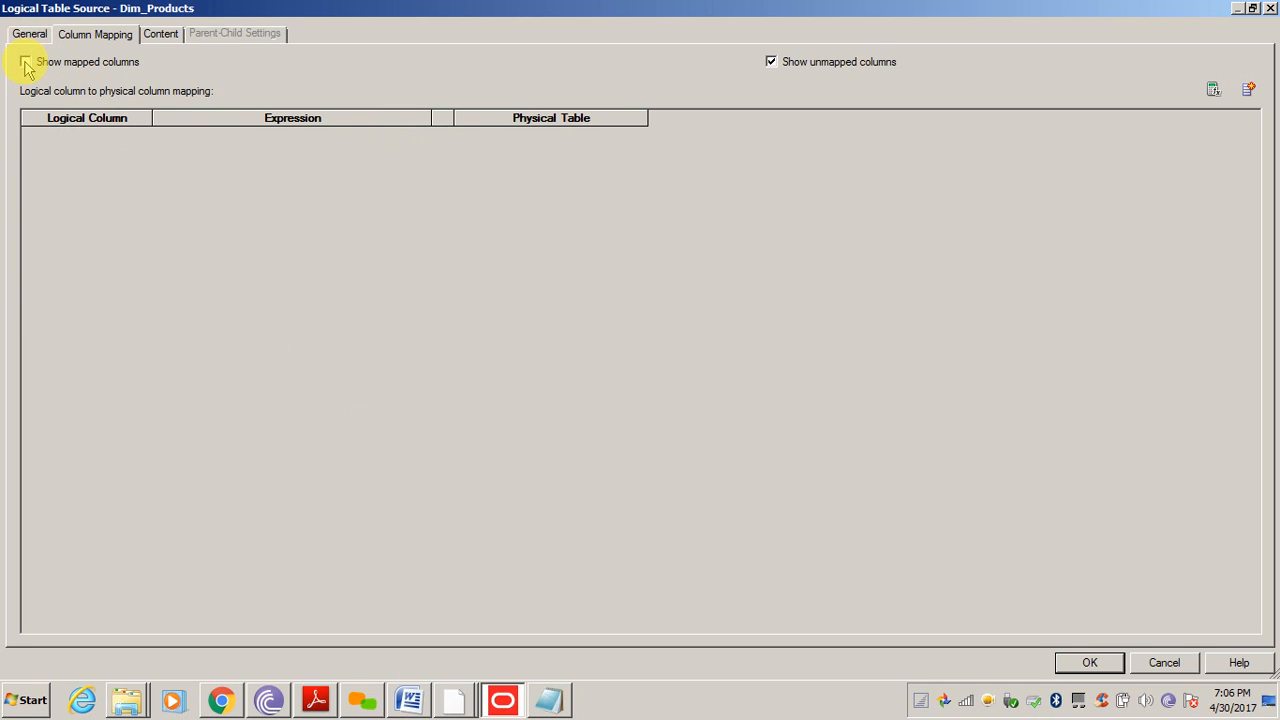
left_click(774, 63)
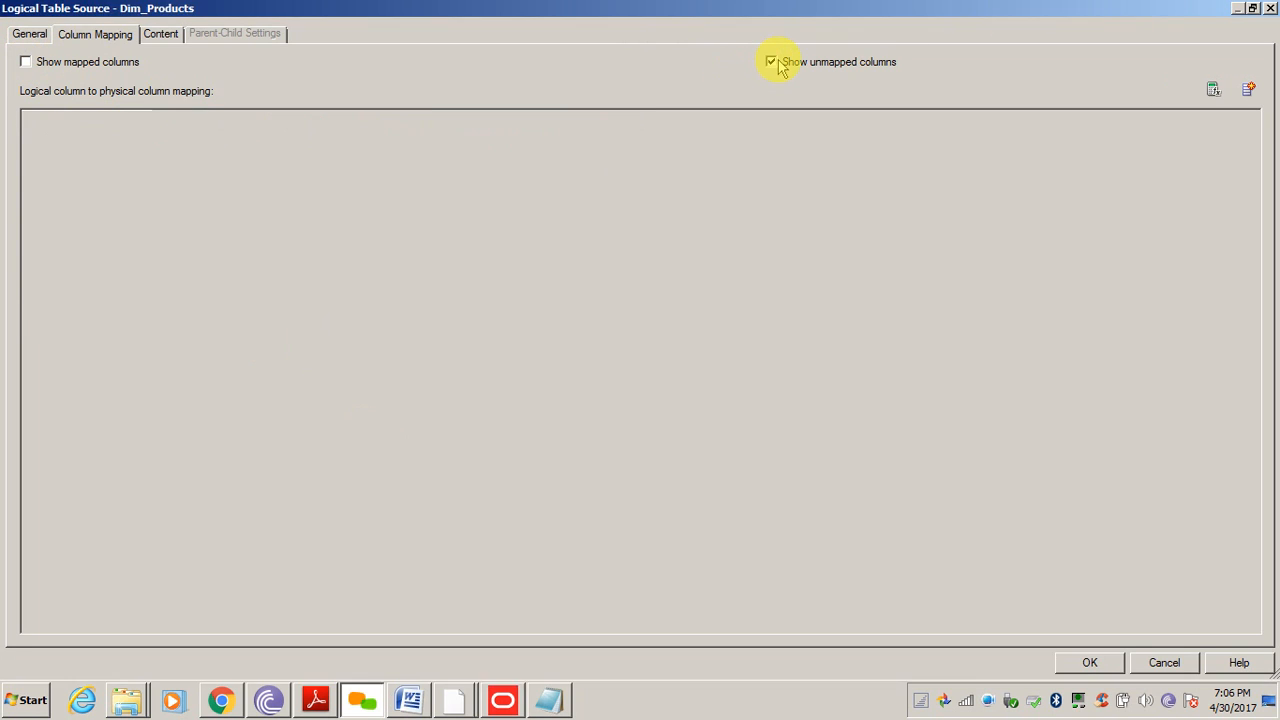
left_click(774, 64)
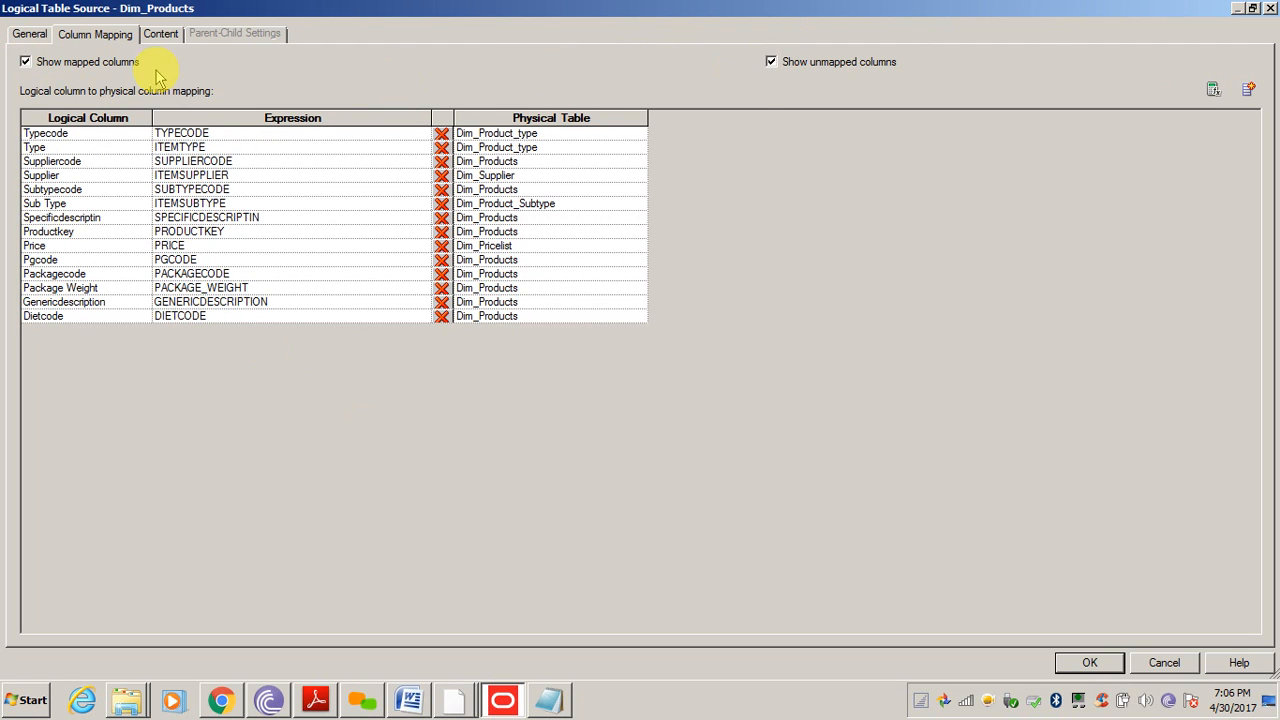
left_click(29, 34)
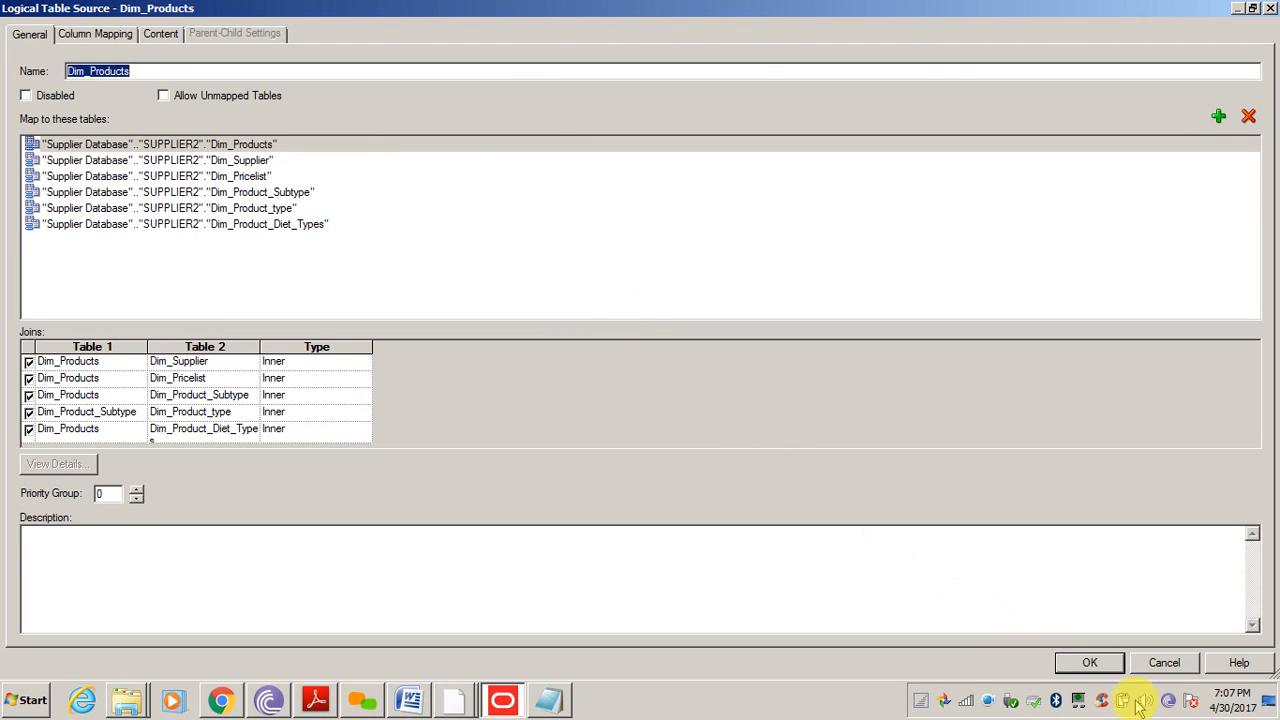
left_click(1090, 663)
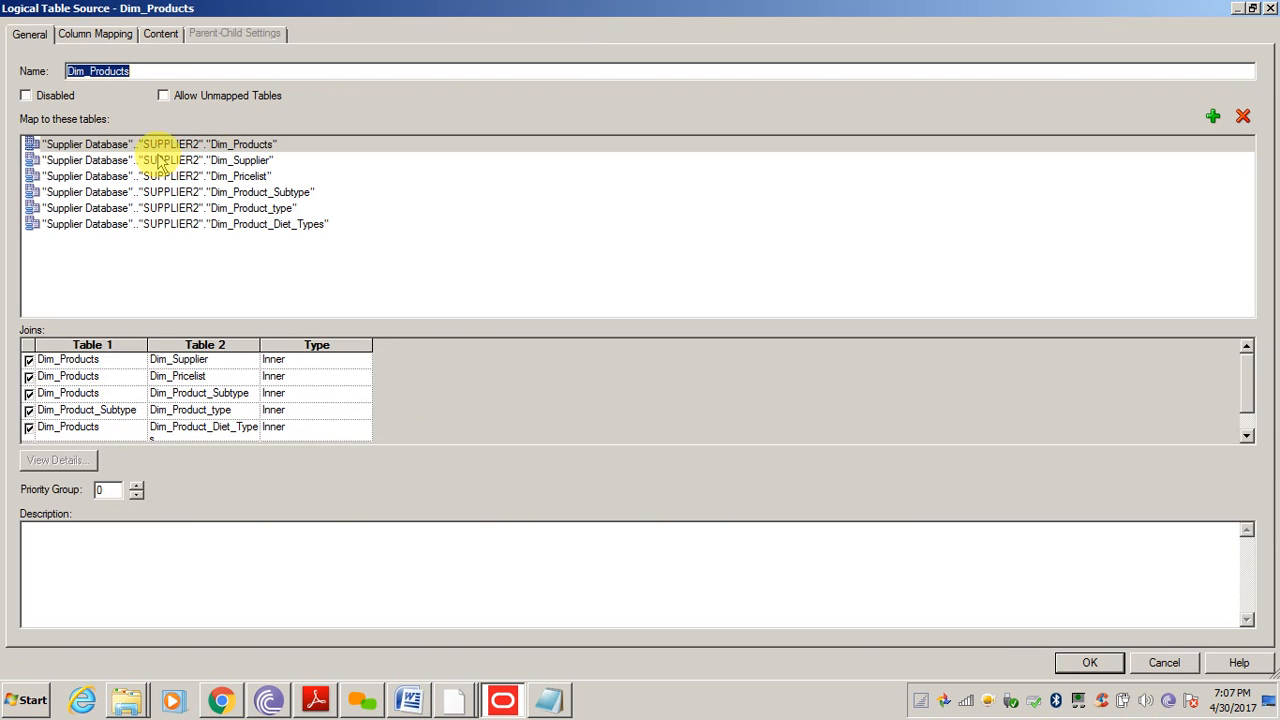
left_click(1163, 663)
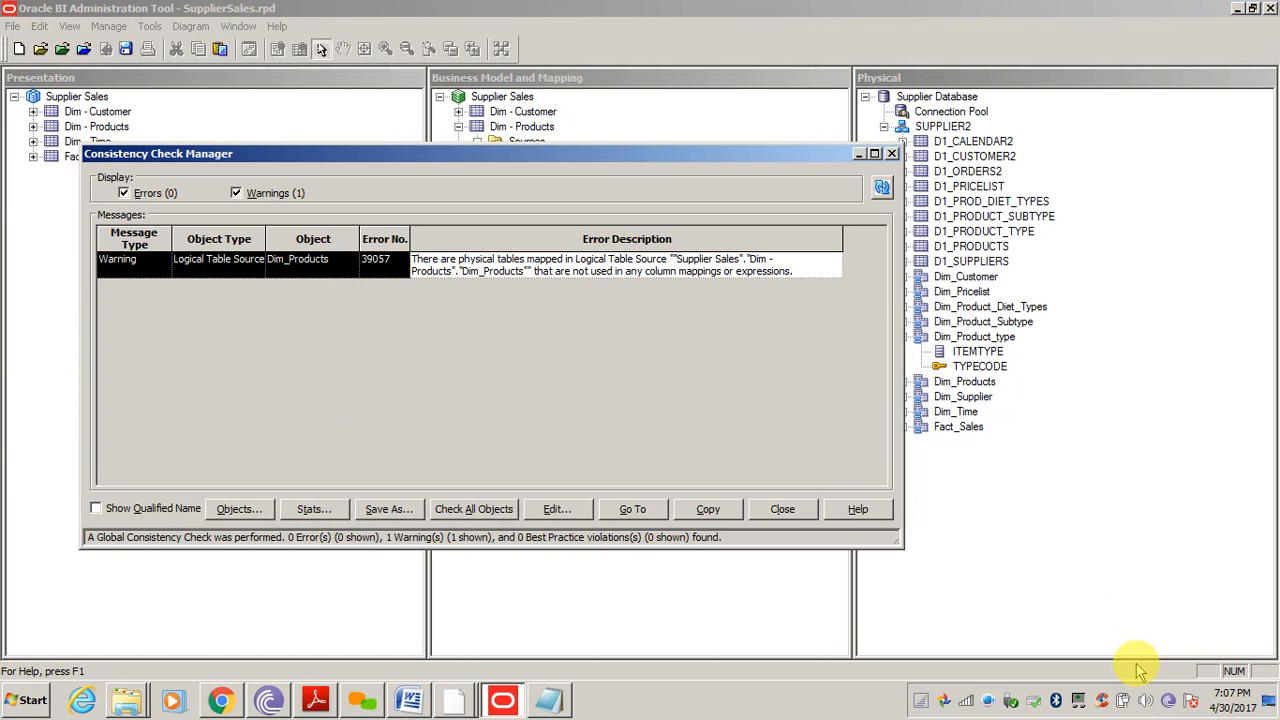
left_click(795, 512)
Confirm the Product Type source maps Typecode and Type, and accept it
double_click(555, 172)
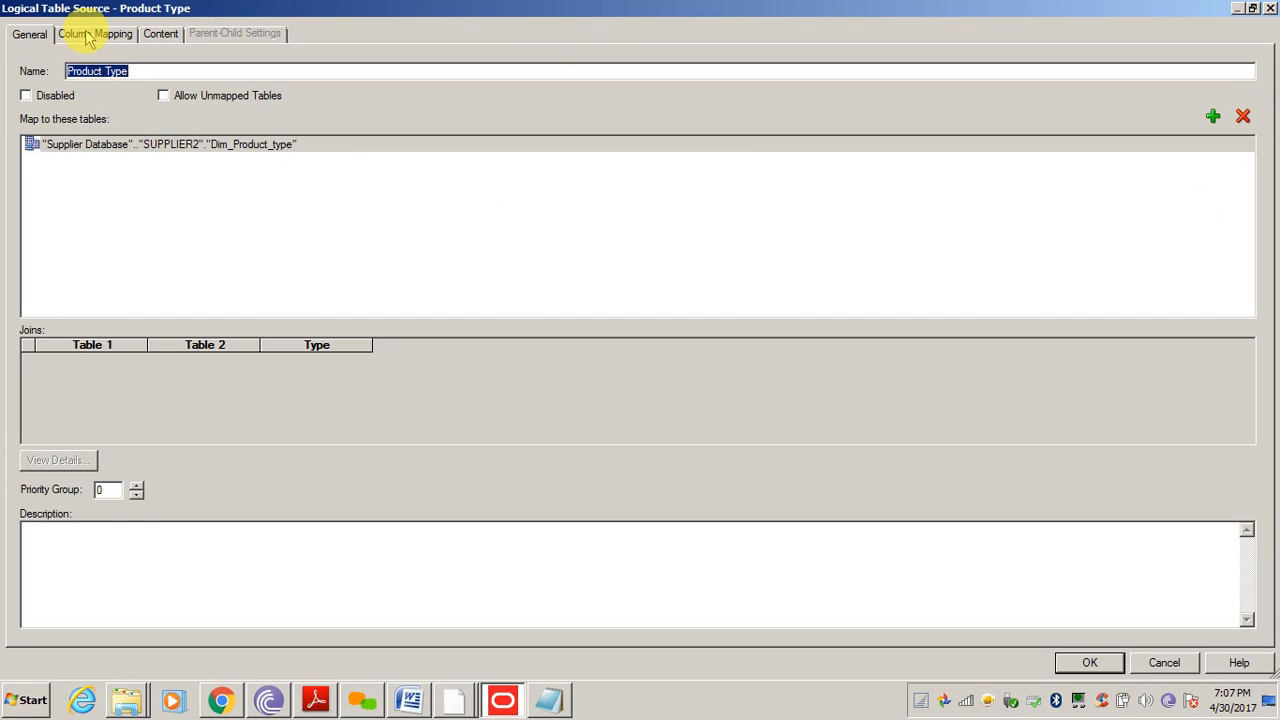
left_click(92, 34)
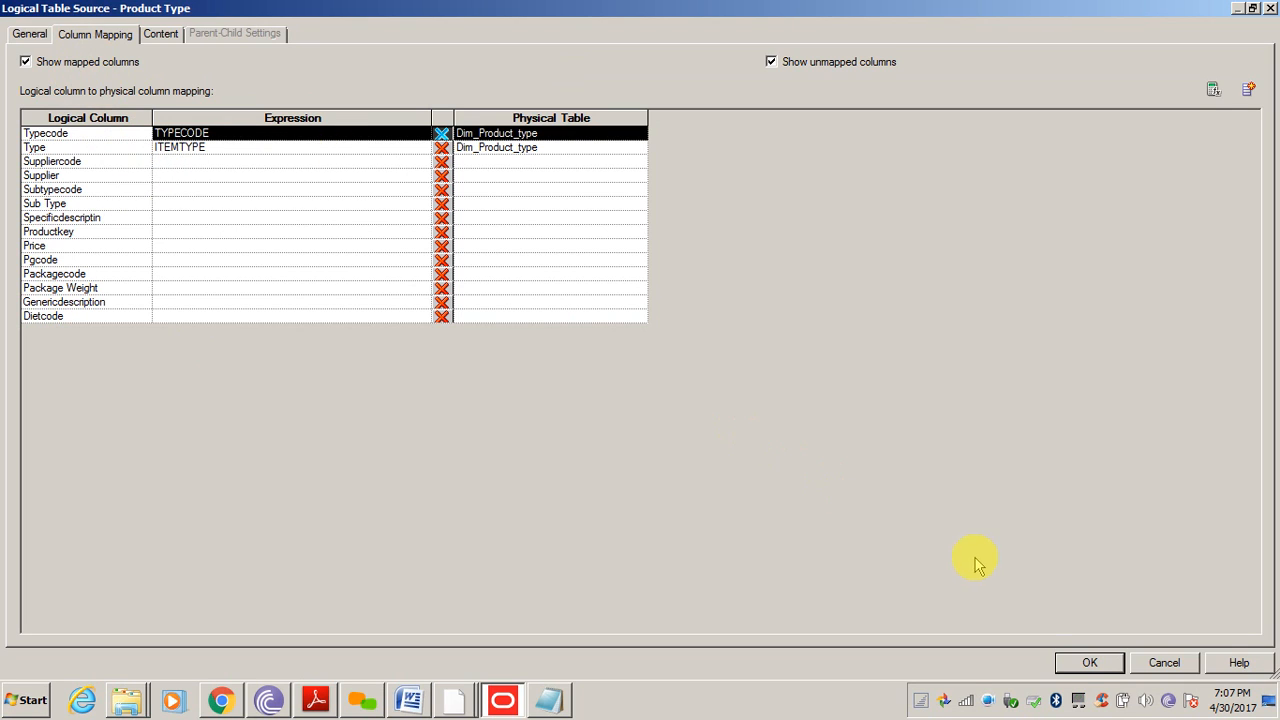
left_click(1085, 666)
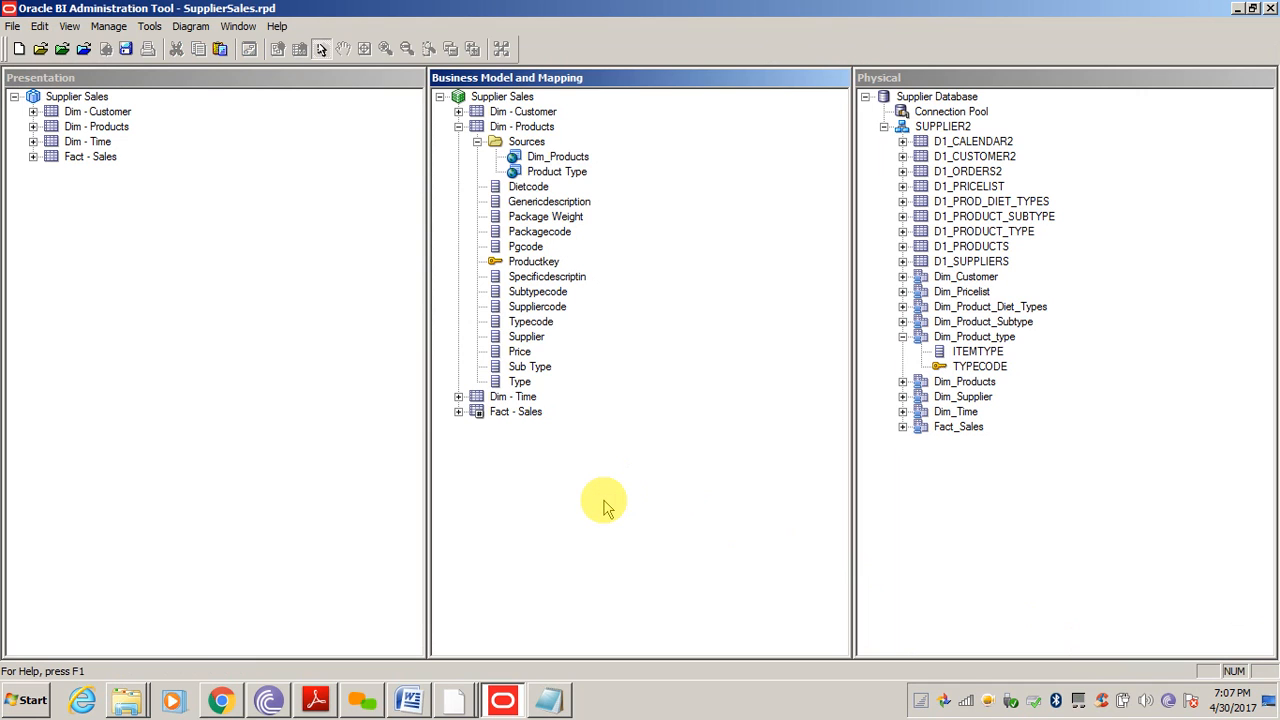
Save the repository with a global consistency check showing 0 errors and 1 warning
key("ctrl+s")
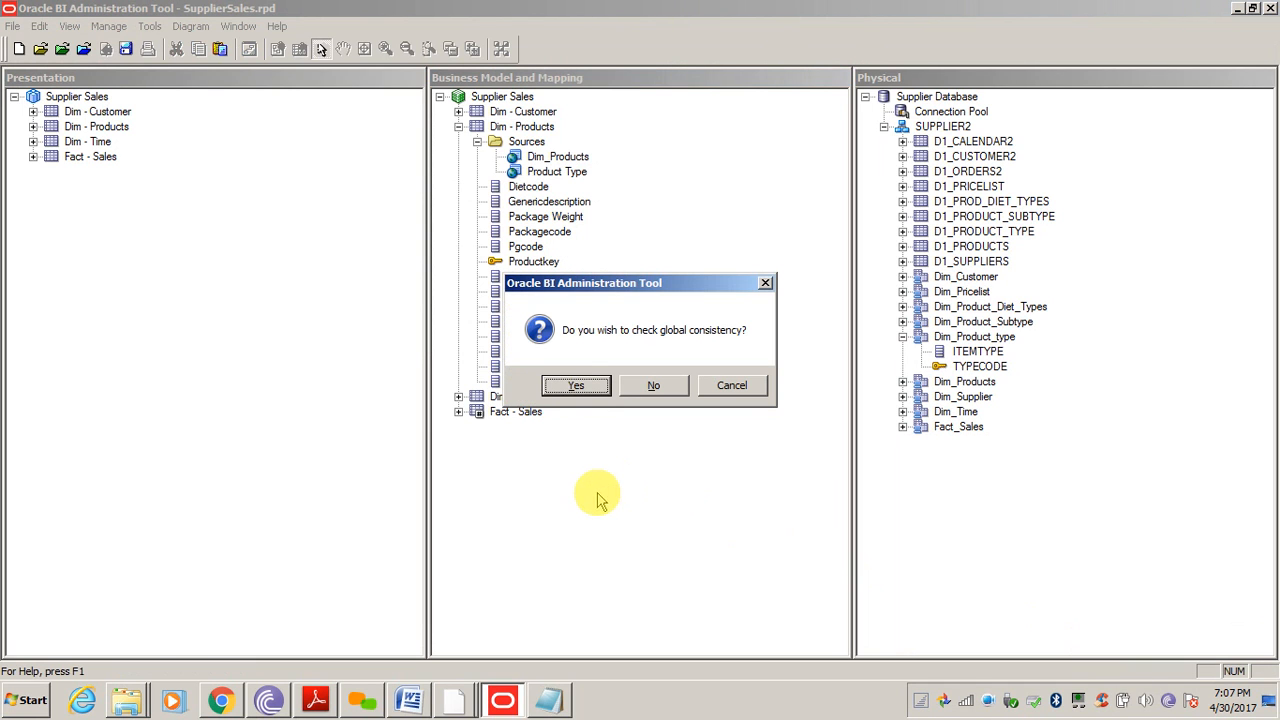
left_click(577, 384)
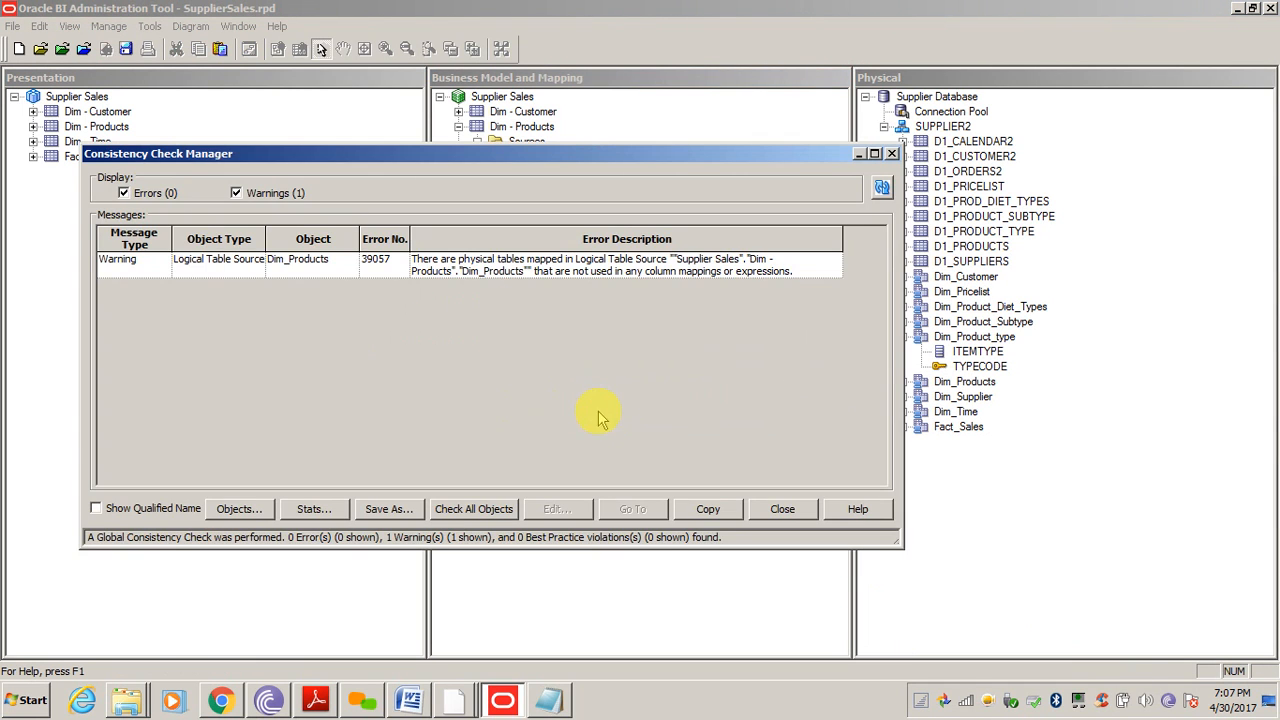
left_click(780, 510)
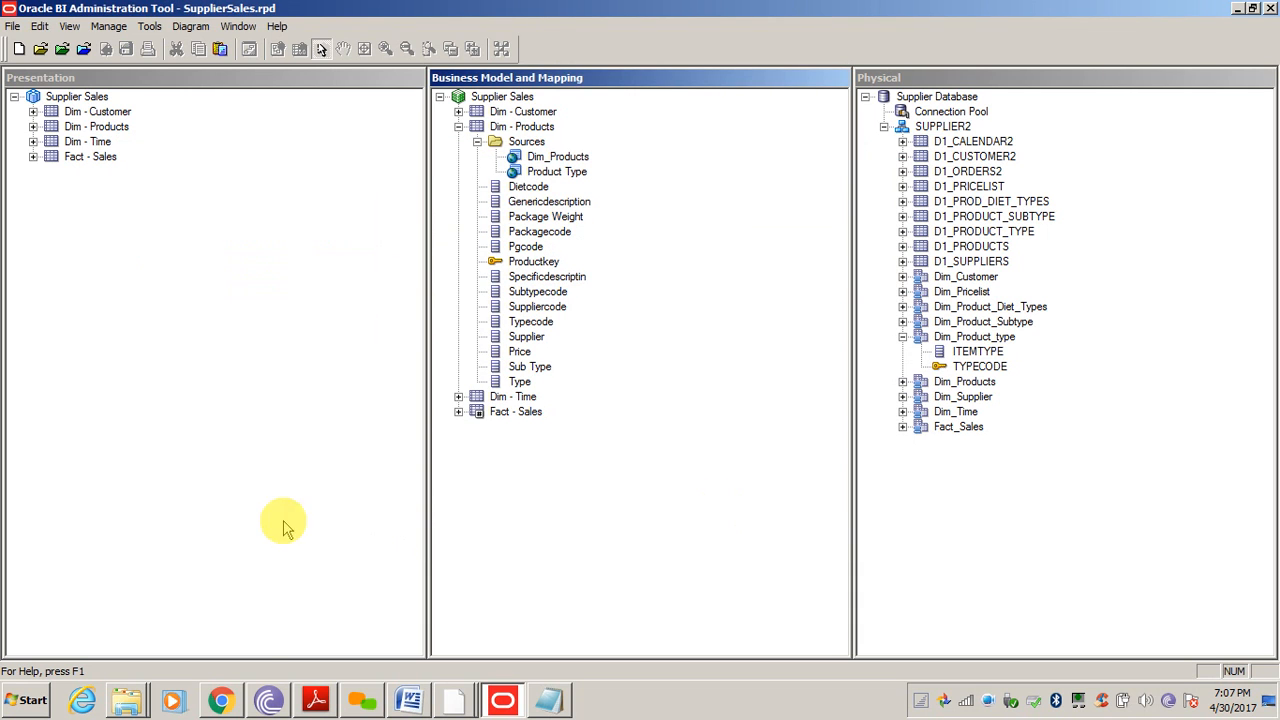
Find and copy the saved SupplierSales file from the Desktop rpd folder
left_click(120, 634)
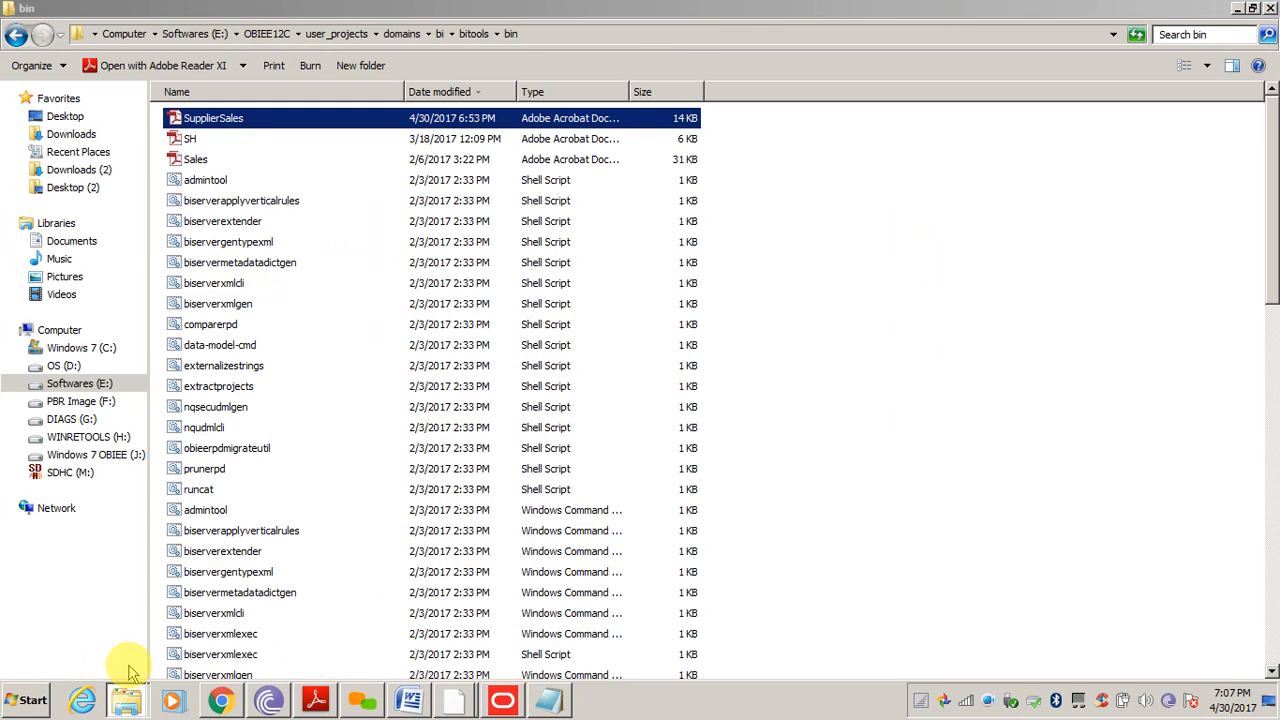
left_click(129, 667)
left_click(57, 117)
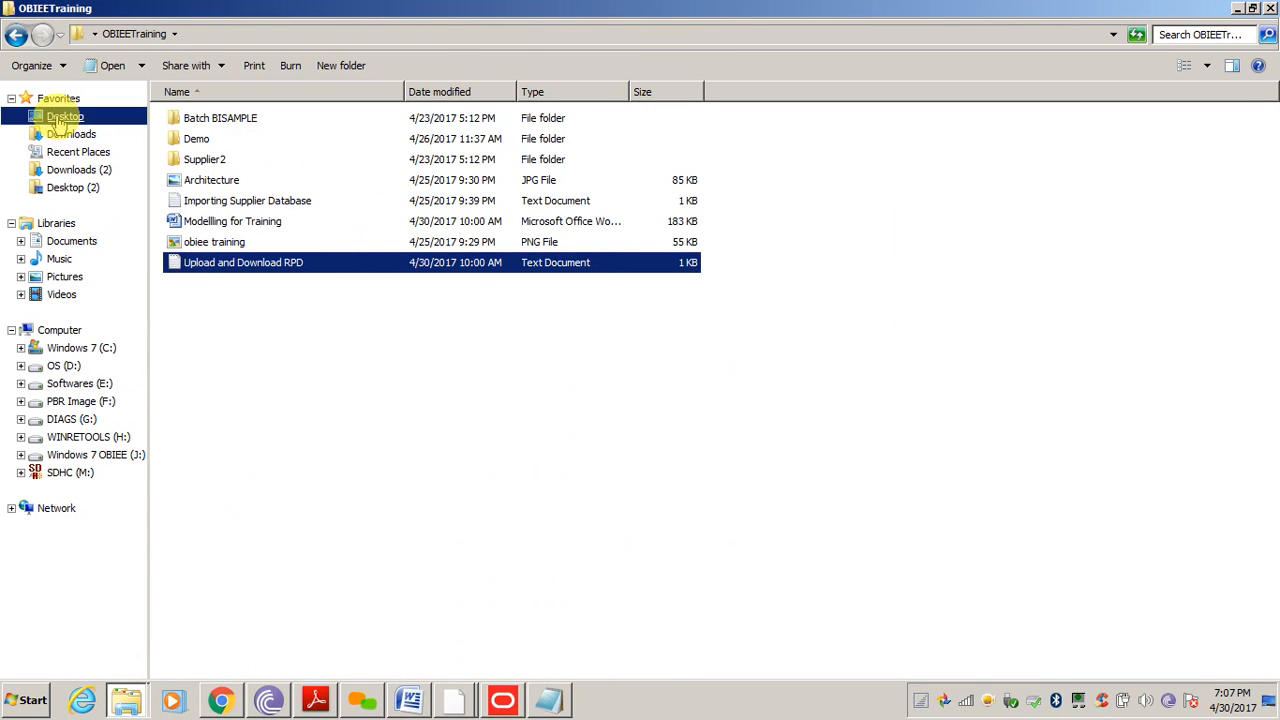
left_click(288, 203)
key("r")
key("r")
key("Return")
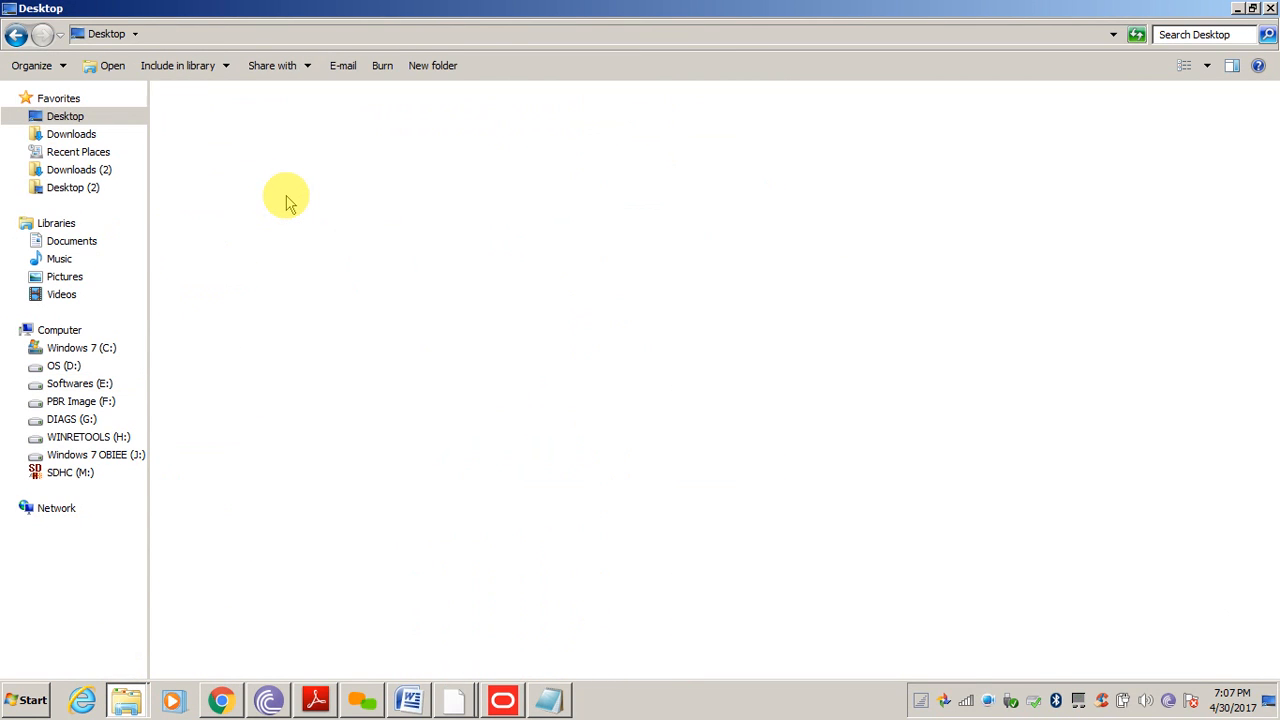
key("s")
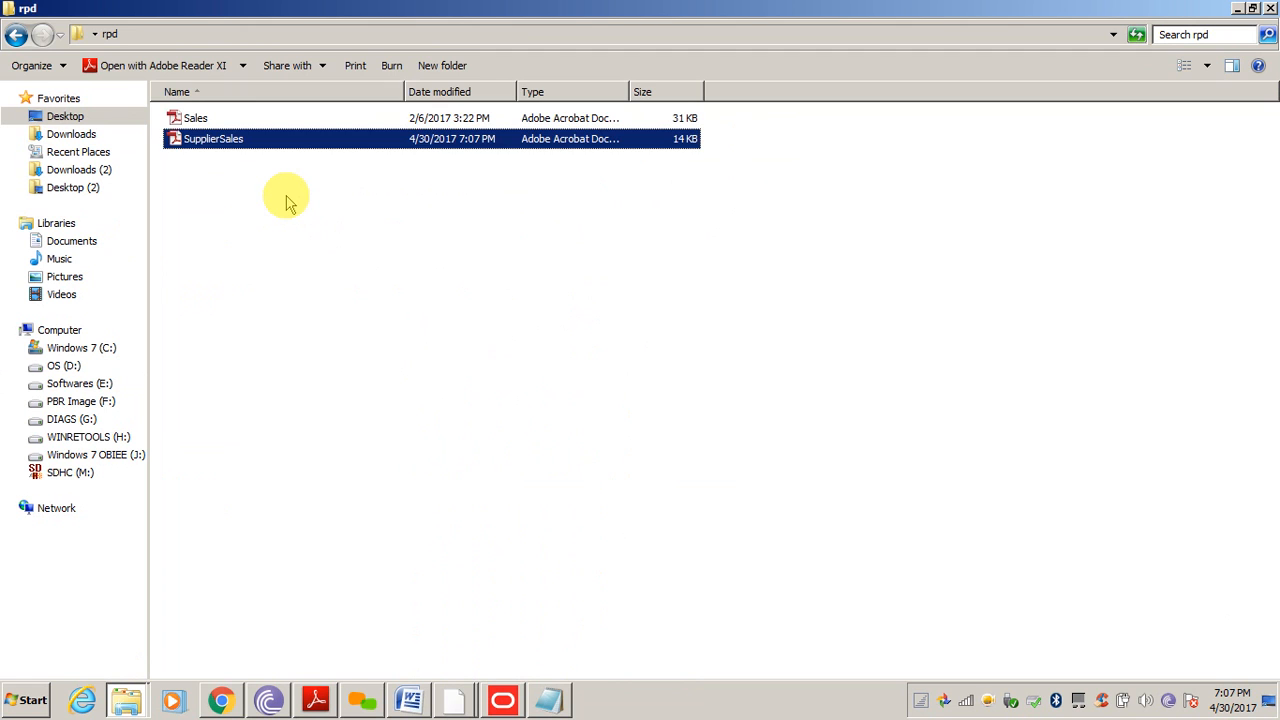
key("BackSpace")
left_click(205, 427)
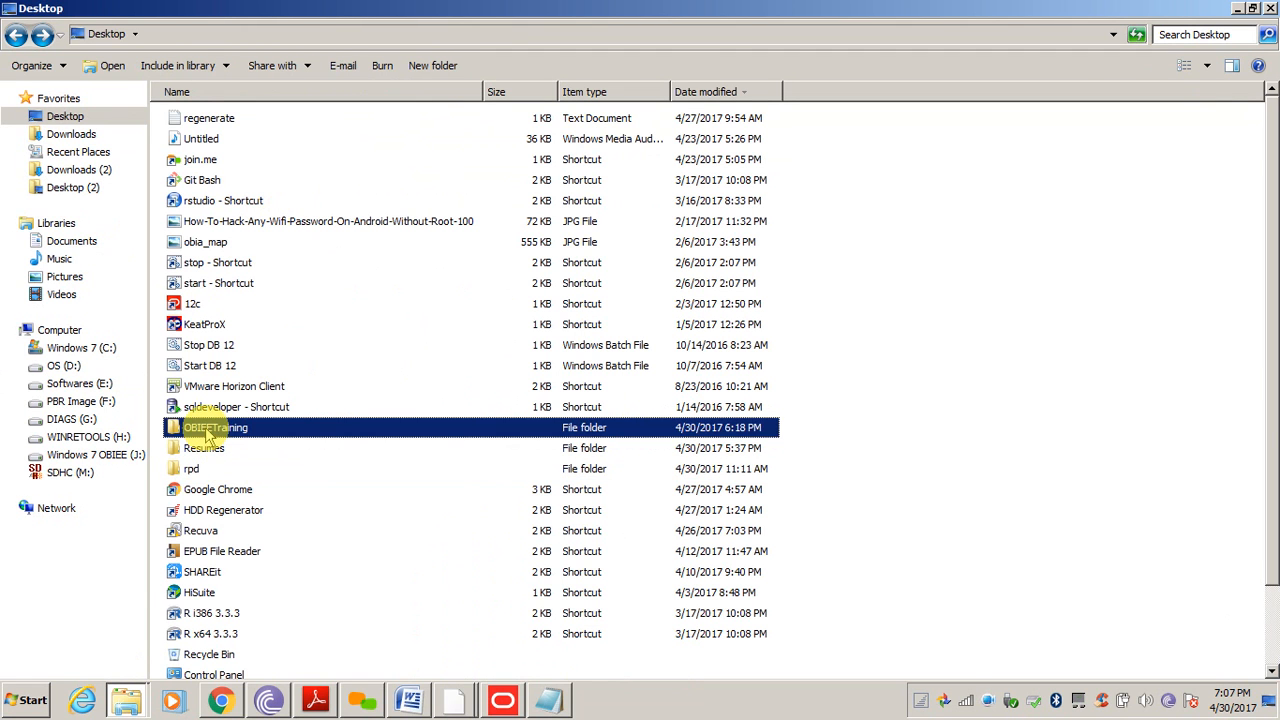
left_click(15, 36)
left_click(15, 36)
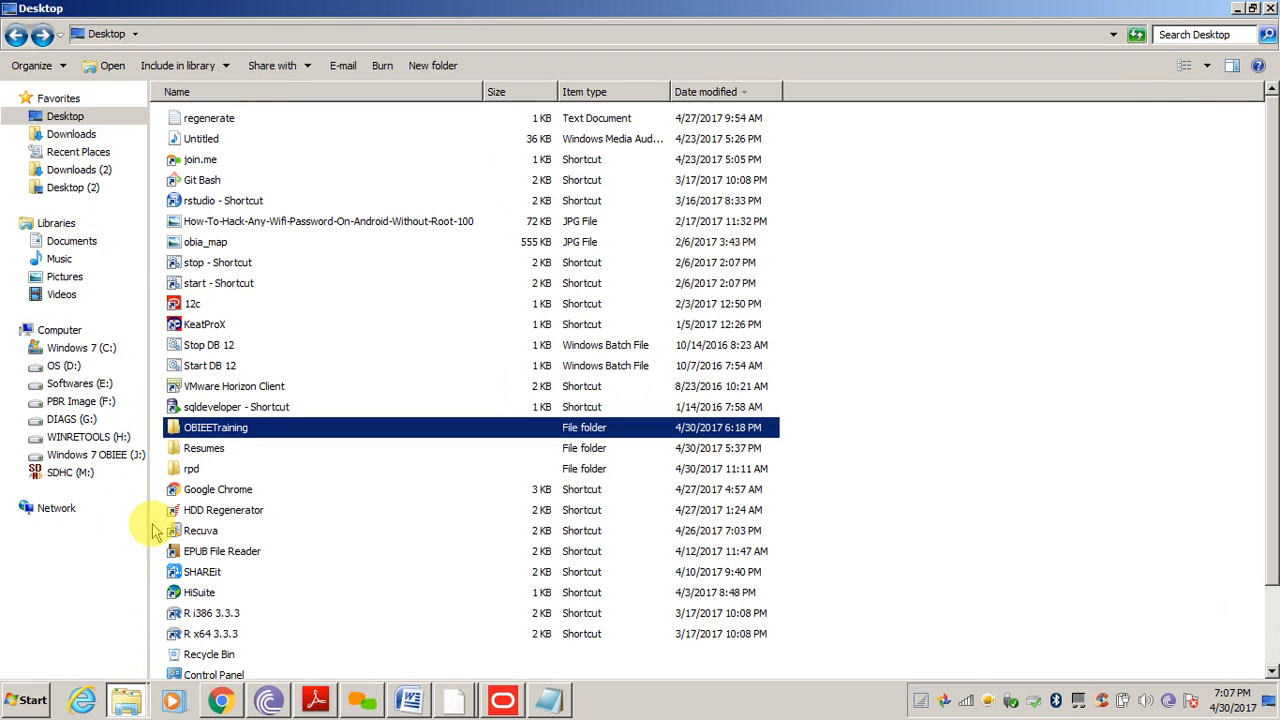
Paste SupplierSales into the bitools bin folder, replacing the existing file
left_click(126, 704)
left_click(122, 651)
left_click(923, 469)
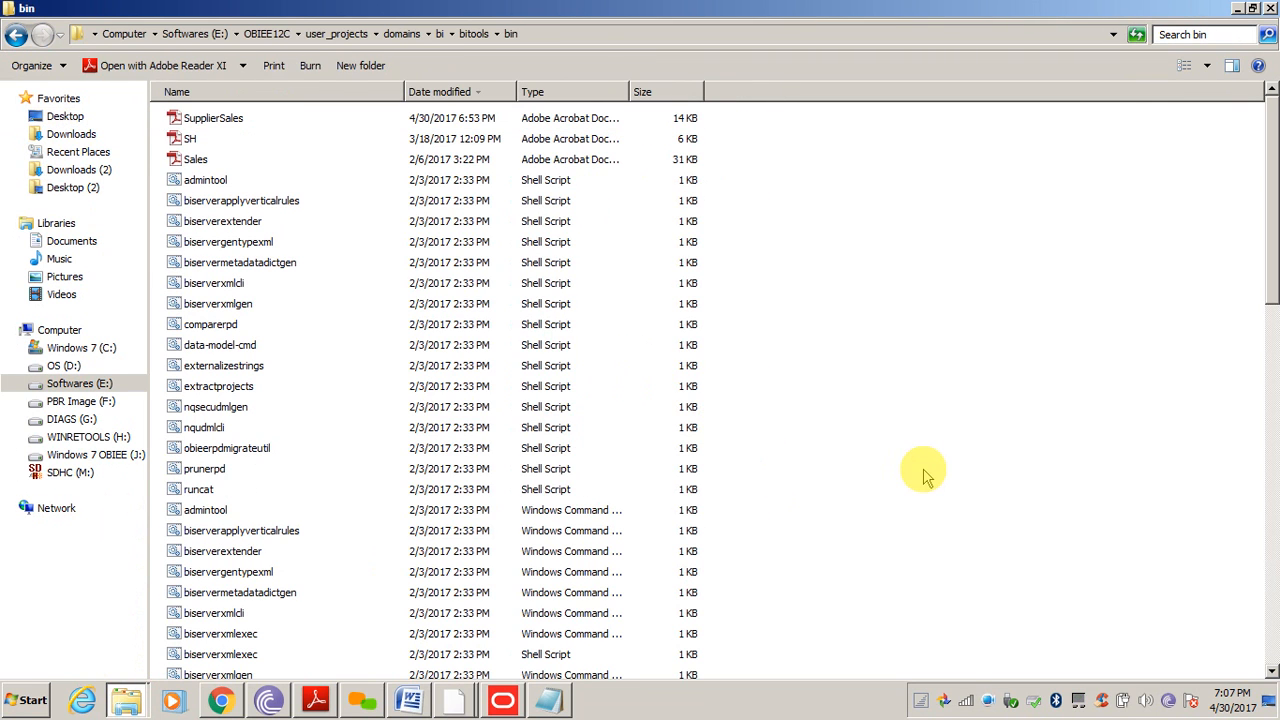
key("ctrl+v")
left_click(548, 248)
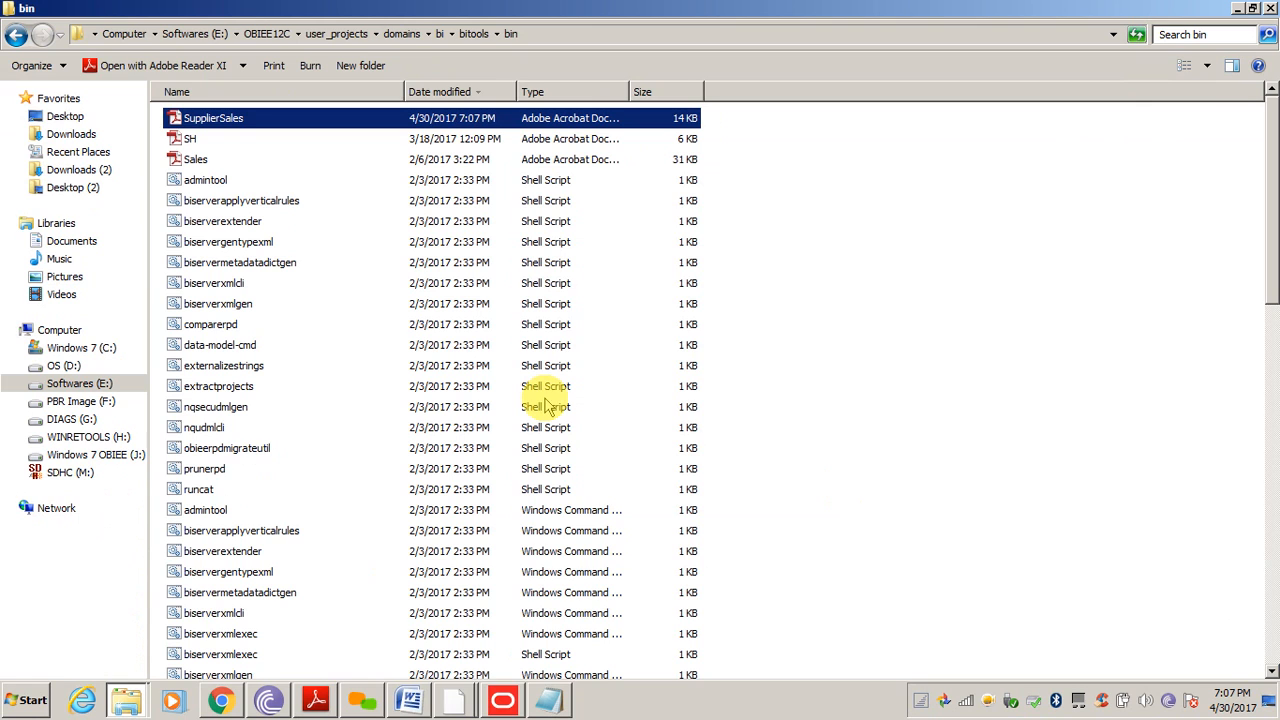
Rerun the uploadrpd command for SupplierSales.rpd and supply the RPD password
left_click(454, 695)
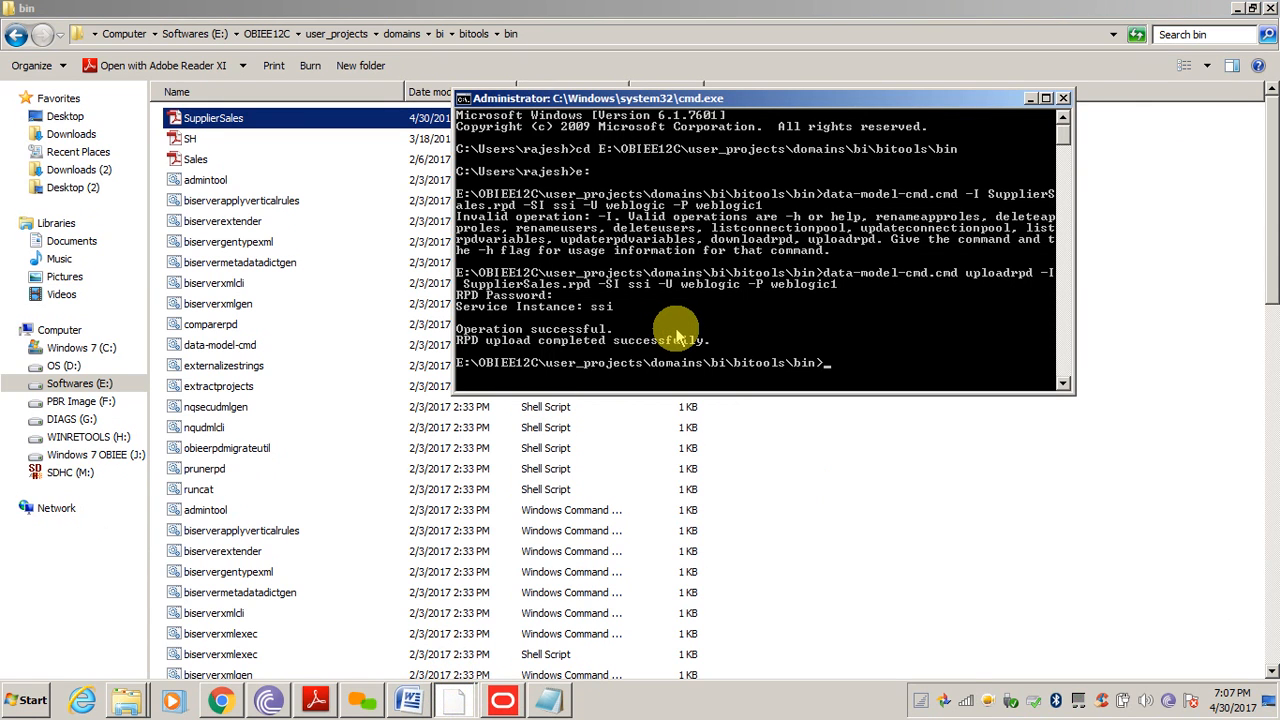
key("Up")
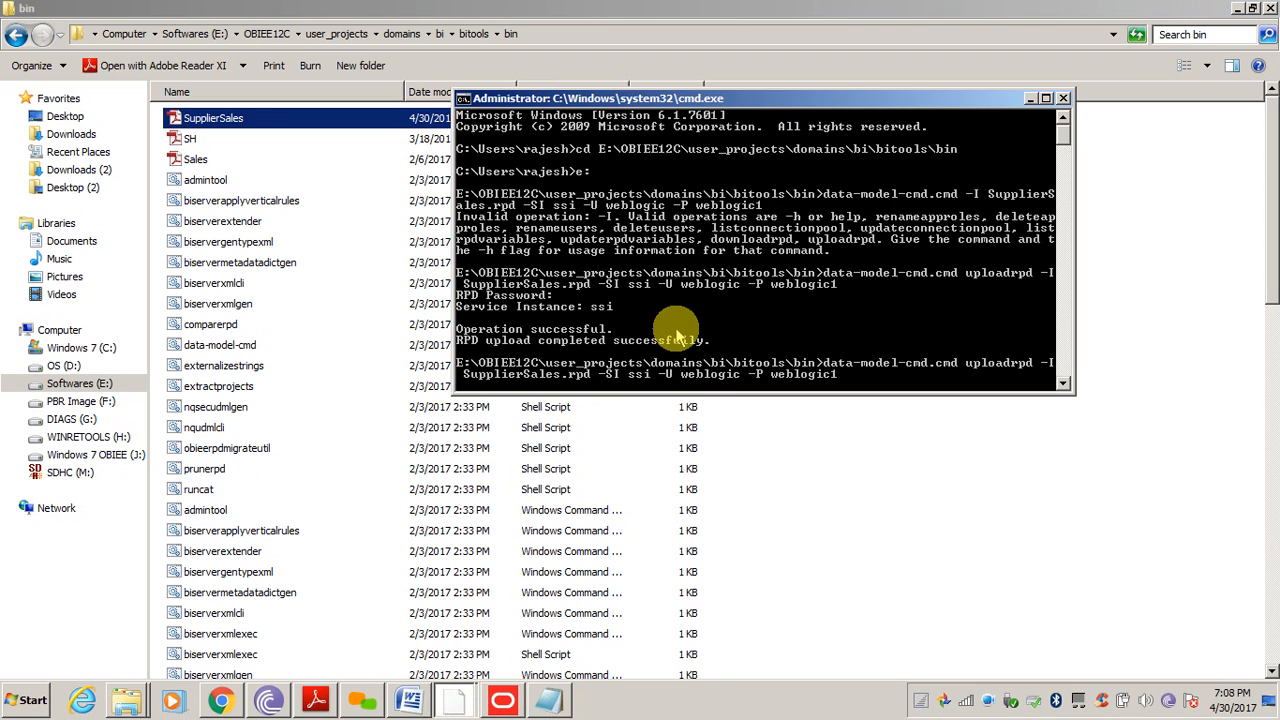
key("Return")
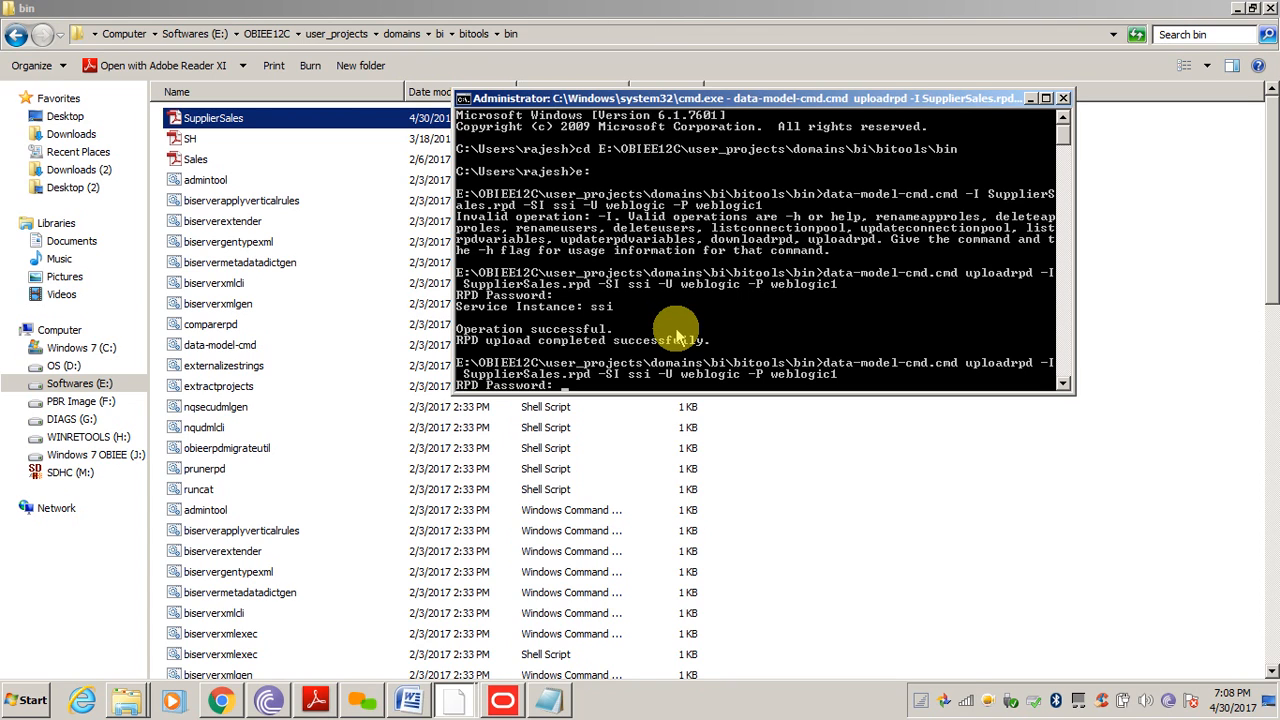
key("Return")
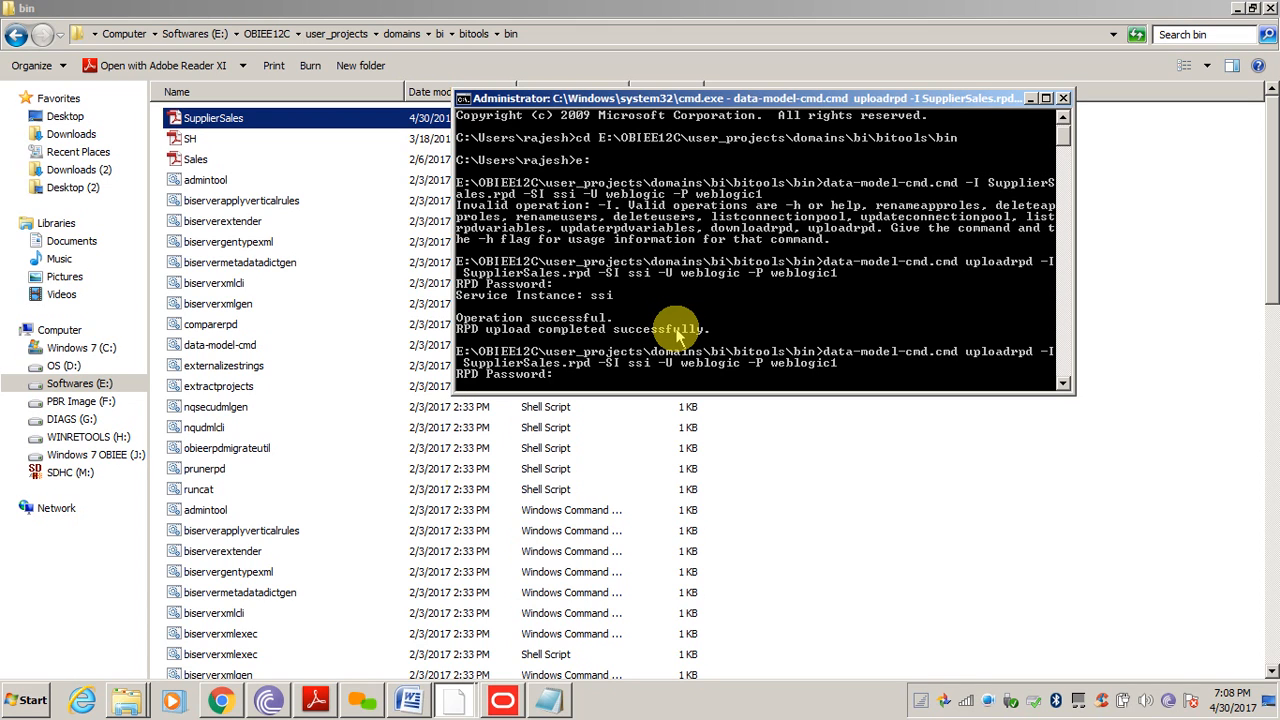
left_click(502, 700)
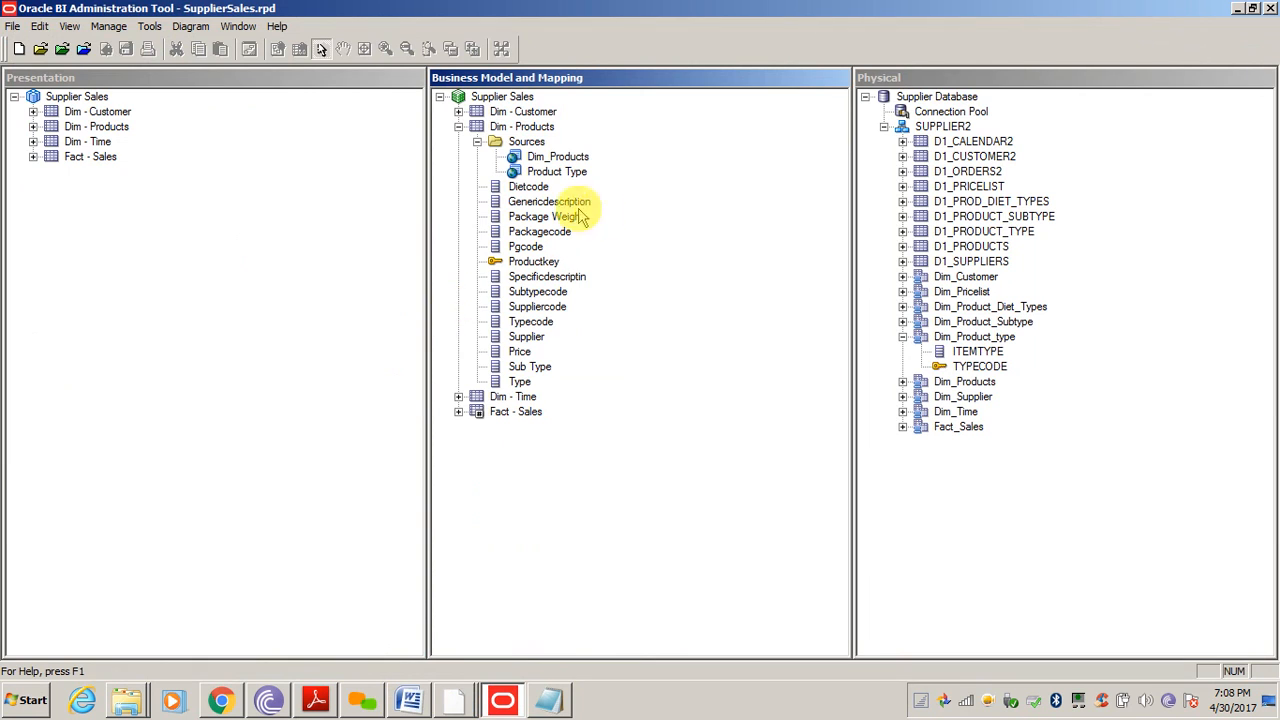
left_click(519, 381)
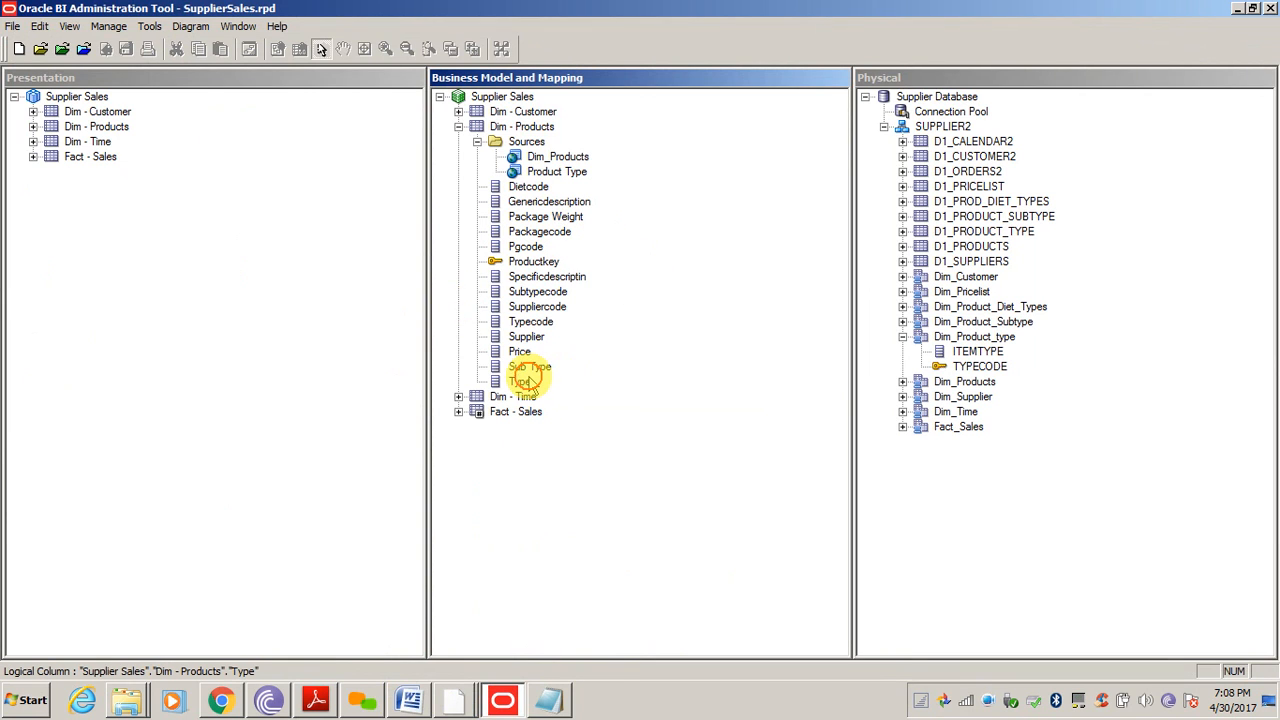
left_click(33, 126)
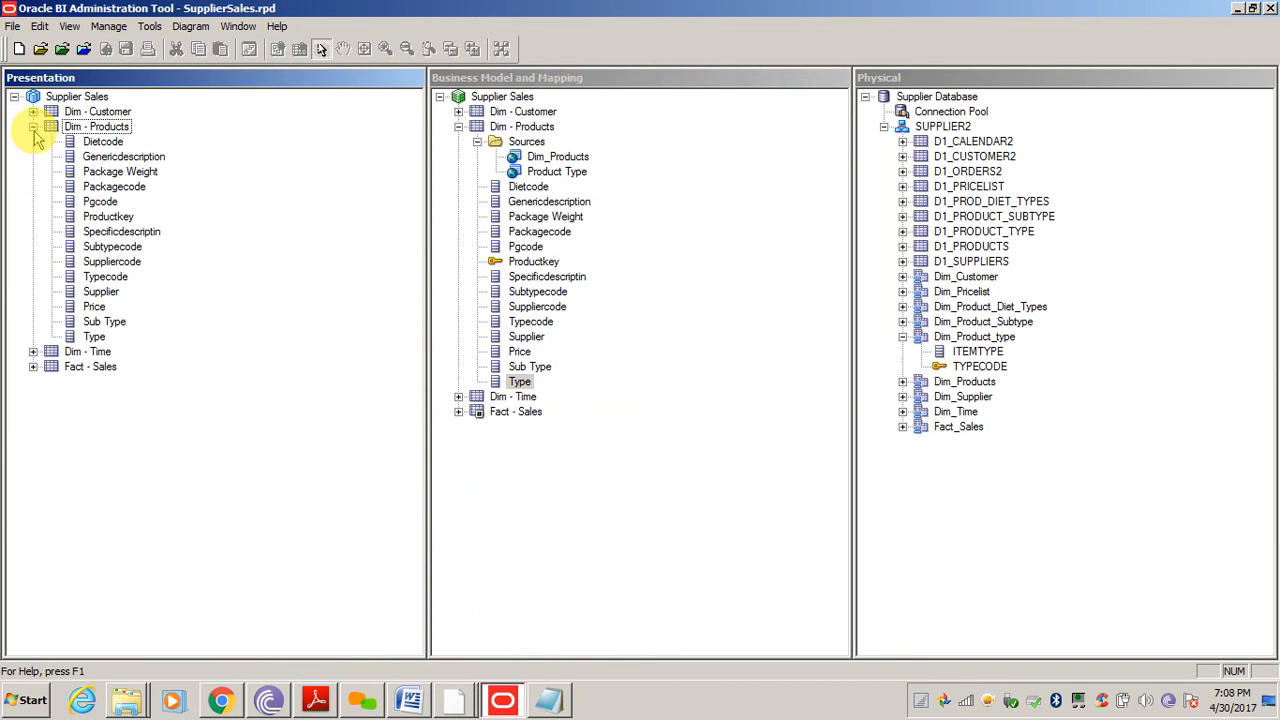
left_click(95, 337)
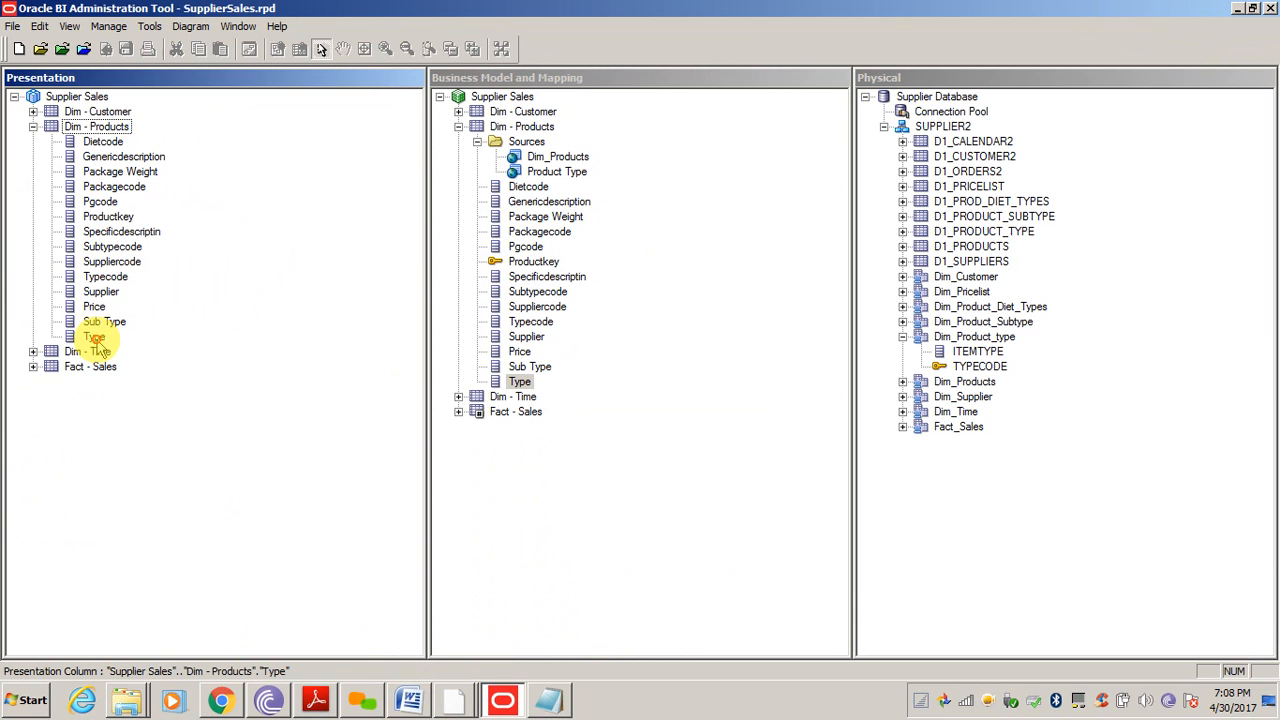
left_click(106, 277)
left_click(220, 513)
left_click(583, 574)
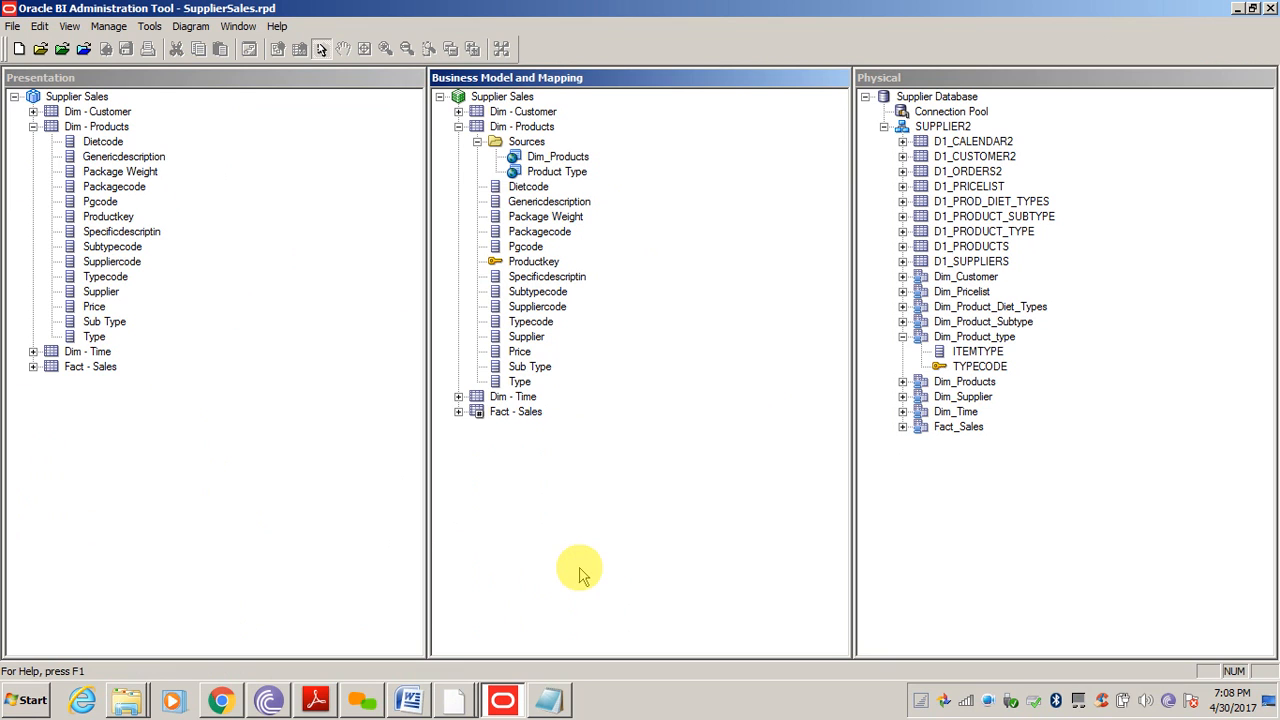
left_click(309, 541)
left_click(509, 537)
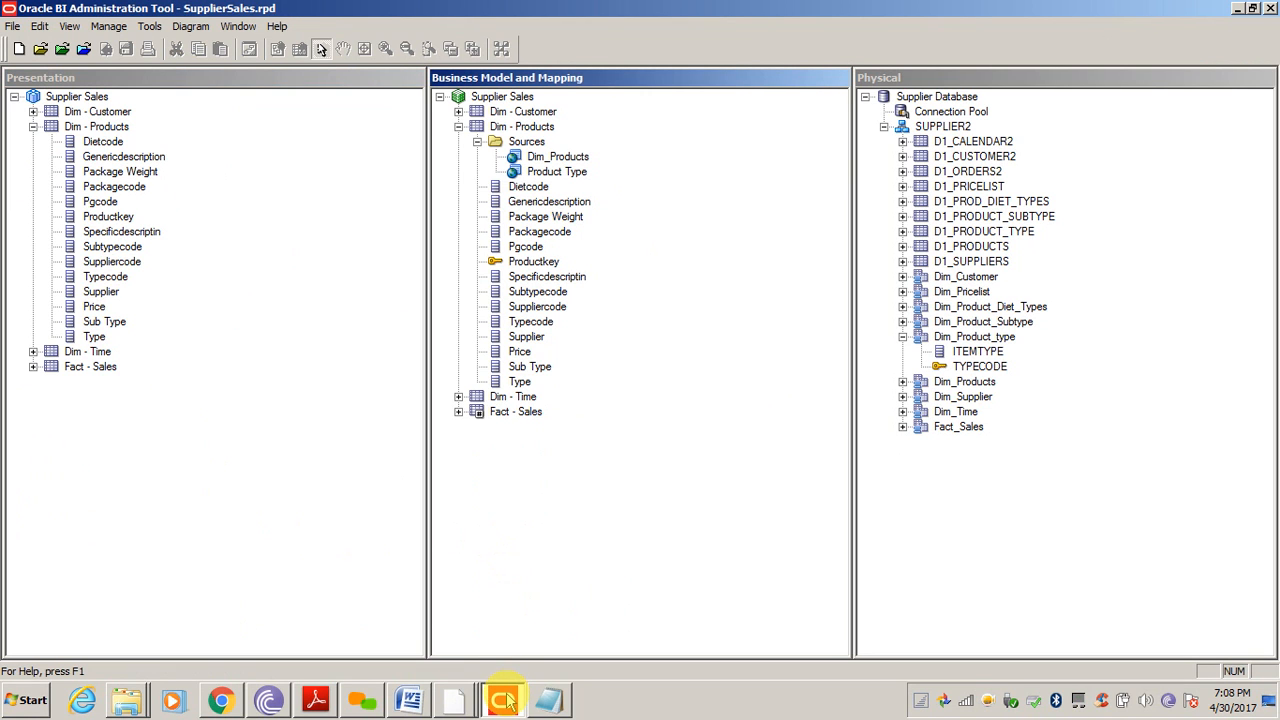
Page through the activity guide's lab steps 5–7 up to the query log step
left_click(315, 702)
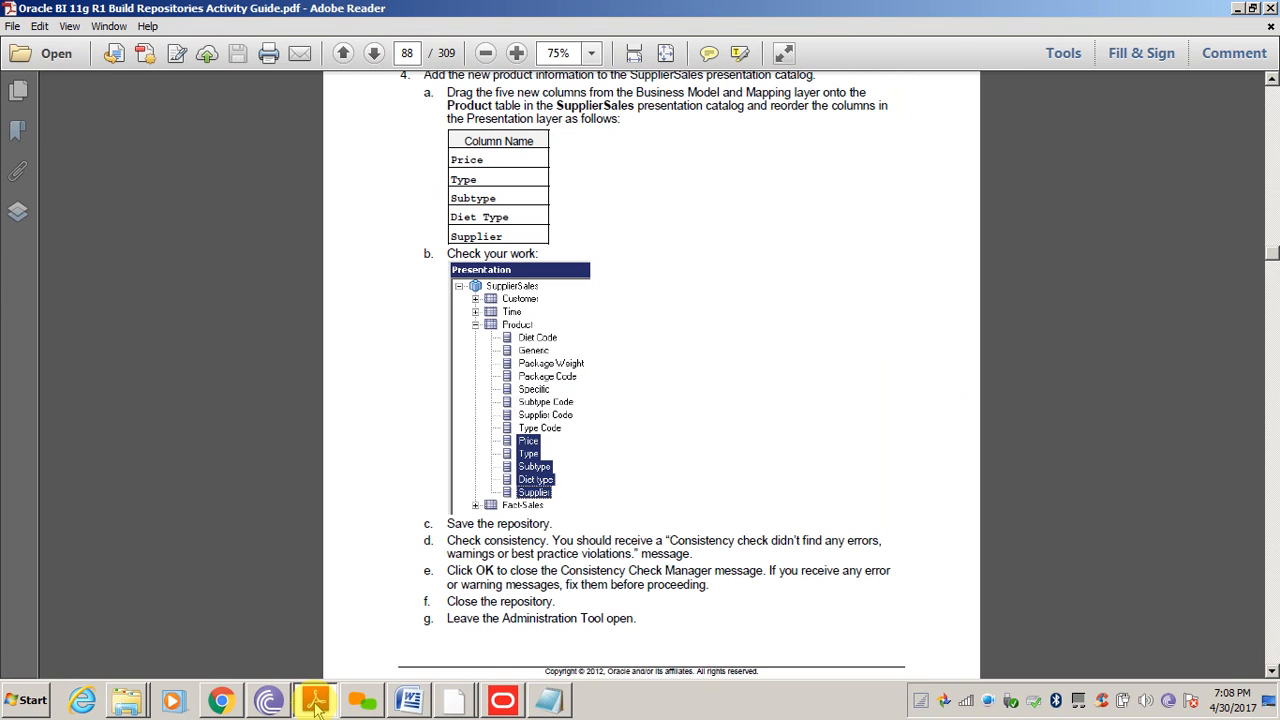
left_click(1272, 590)
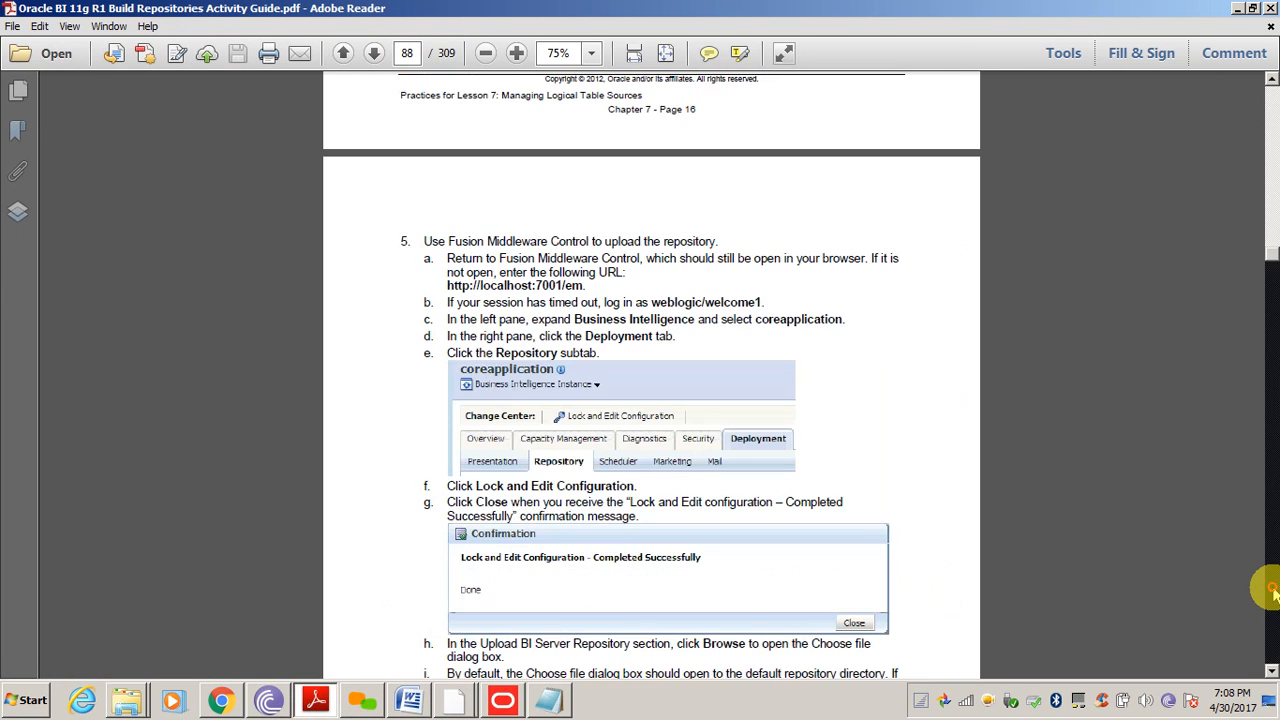
left_click(1272, 590)
left_click(1272, 590)
left_click(1272, 590)
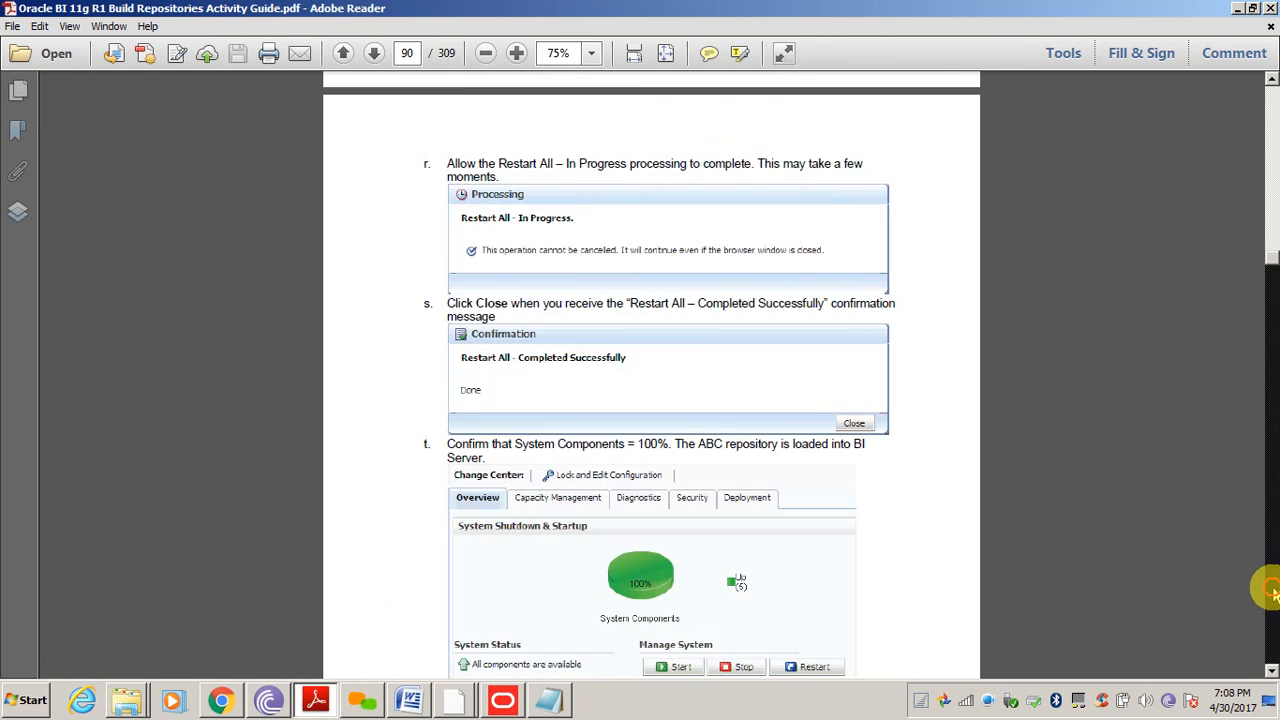
left_click(1272, 590)
left_click(1272, 590)
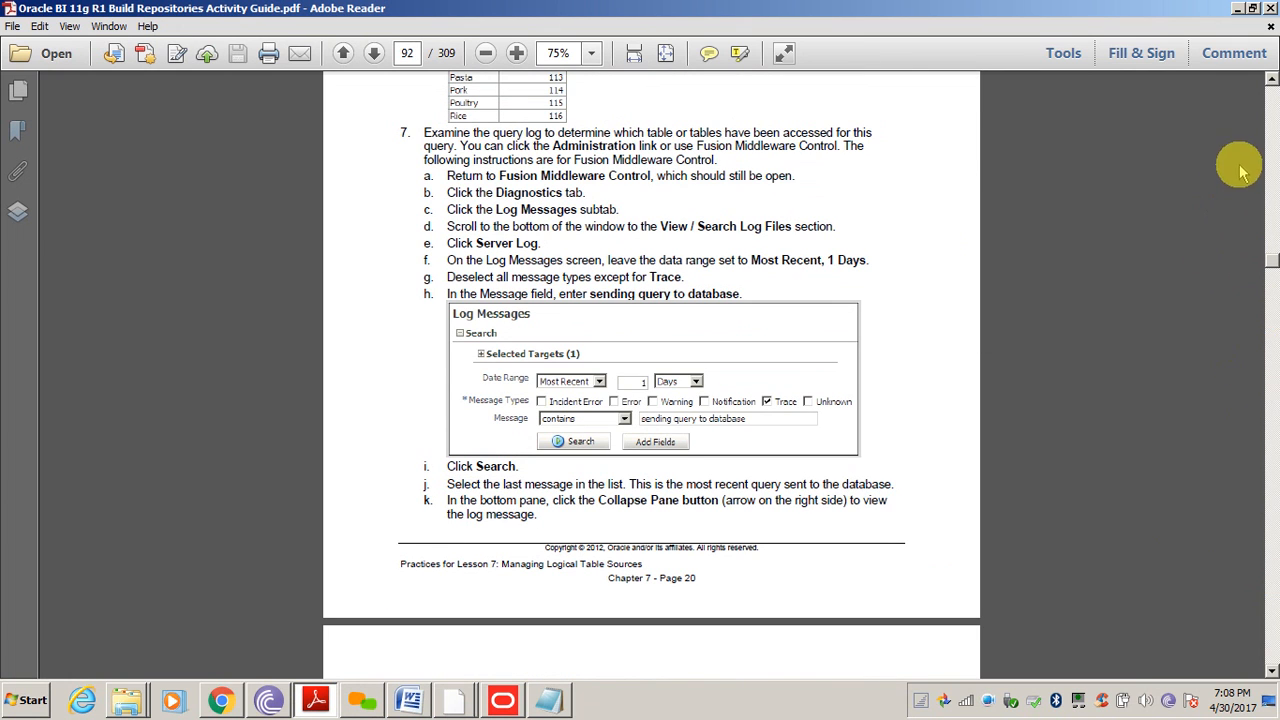
left_click(1272, 162)
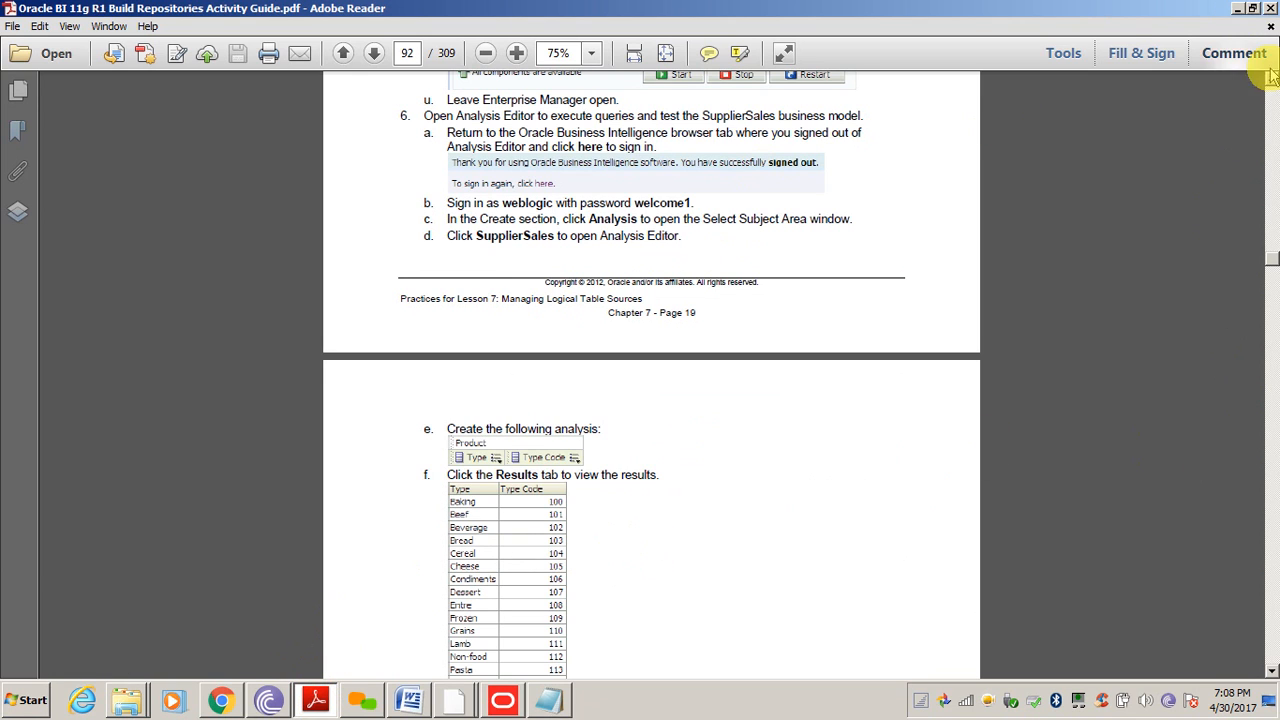
Scroll back up to page 86 of the guide and minimize Adobe Reader
scroll(1274, 120, "up", 20)
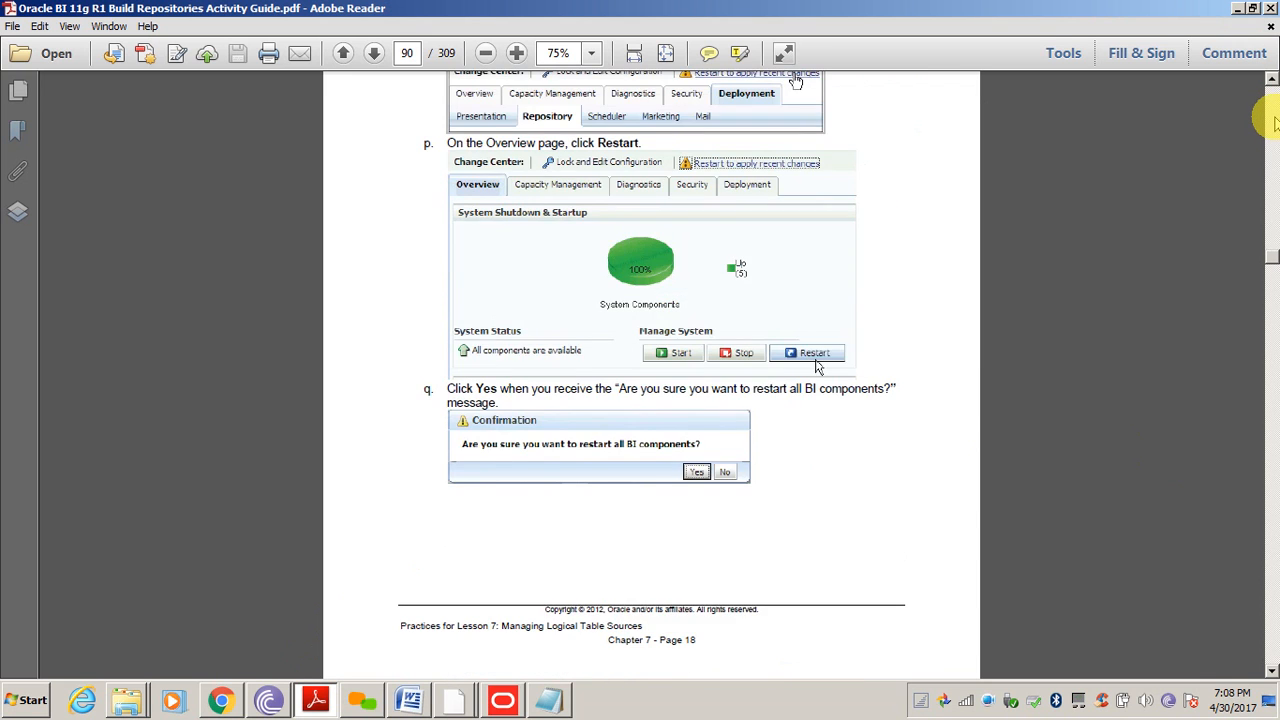
scroll(1274, 120, "up", 10)
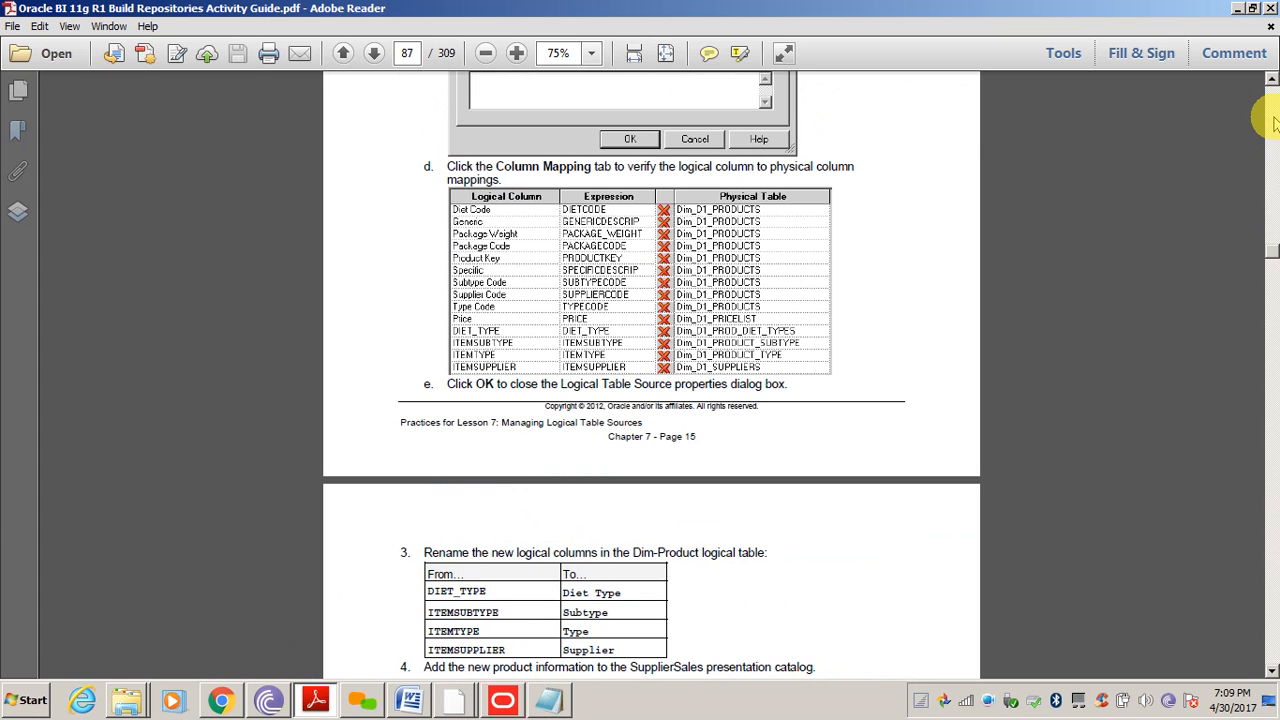
scroll(1274, 120, "up", 8)
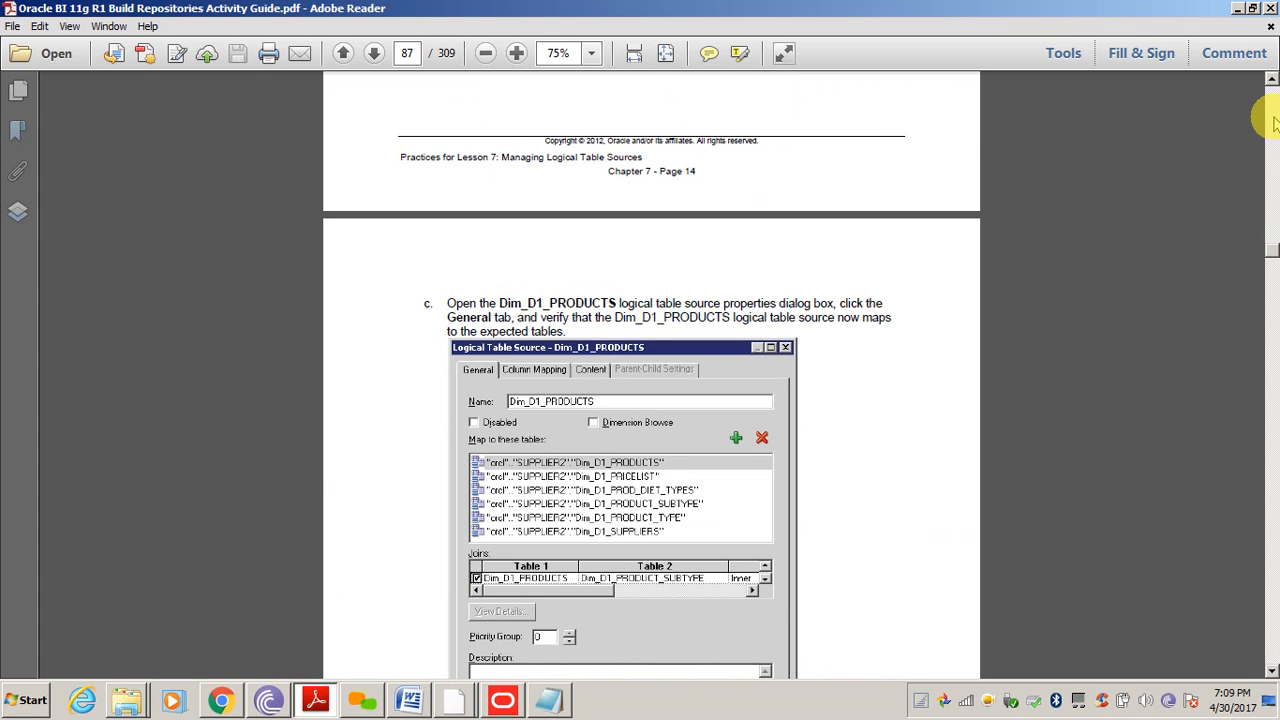
scroll(1274, 120, "up", 5)
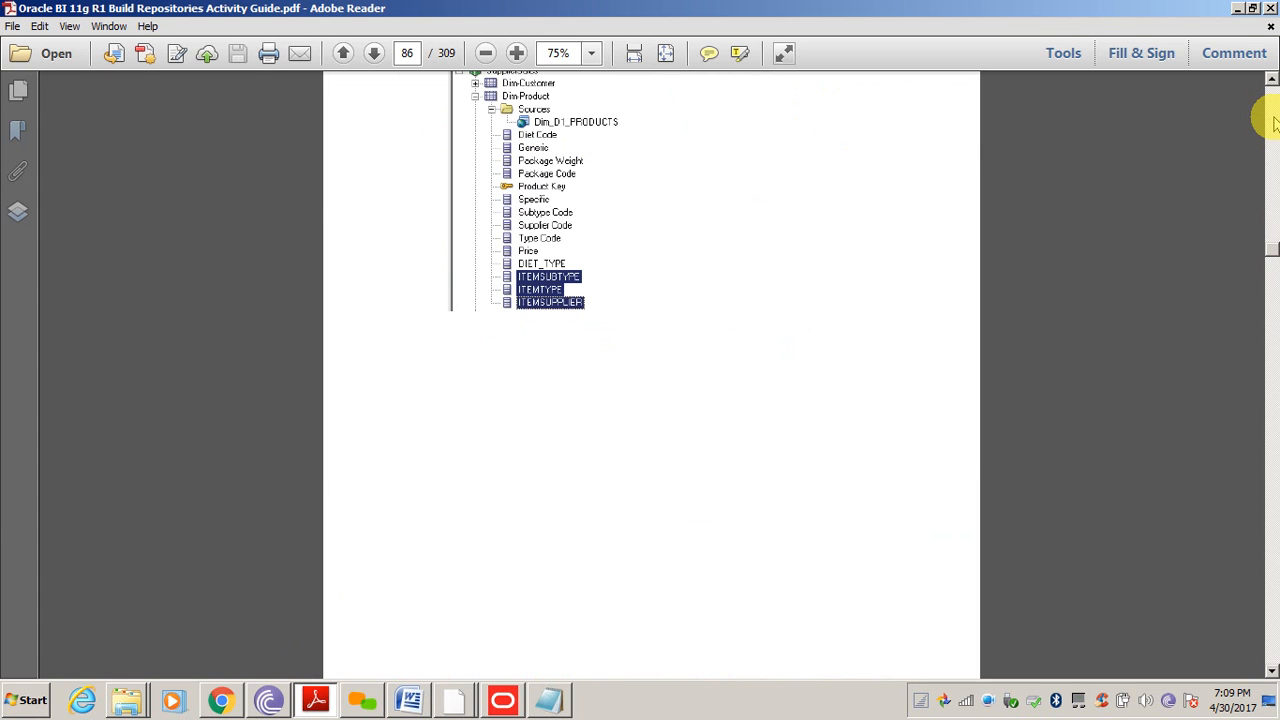
left_click(1238, 9)
Check that the uploadrpd output reports success, then return to Chrome's Manage Sessions page
left_click(1079, 516)
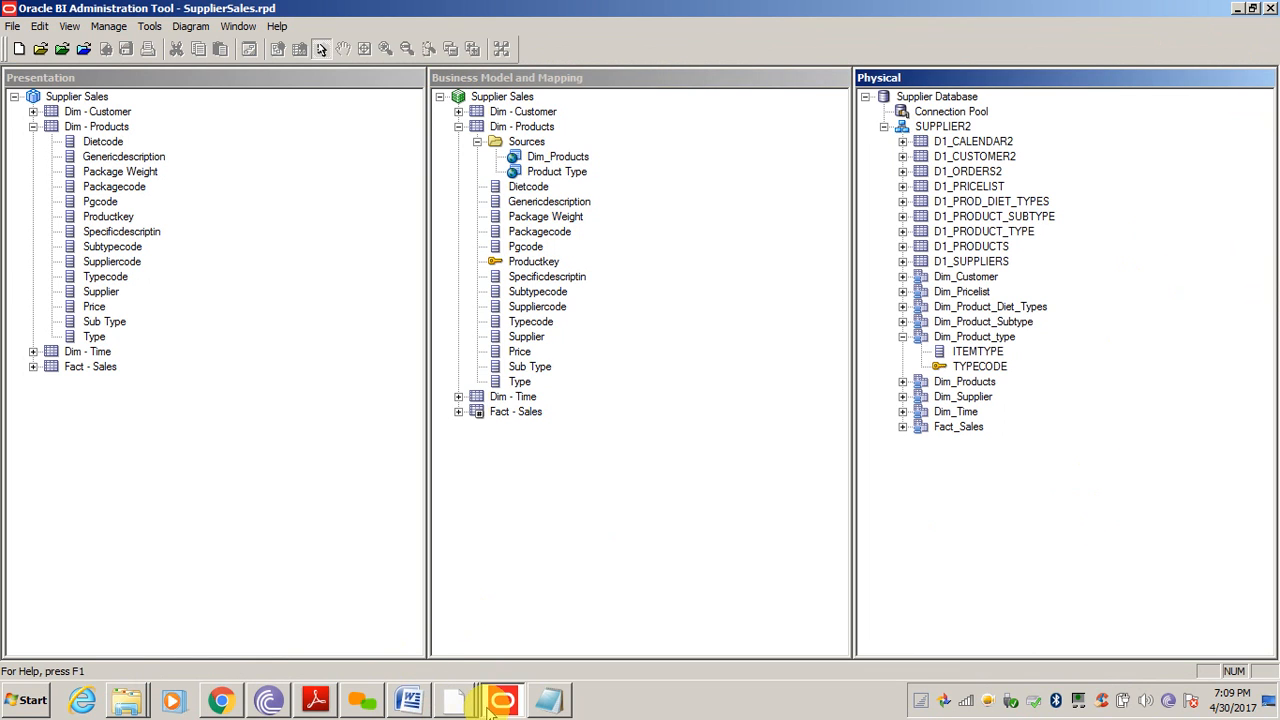
left_click(453, 700)
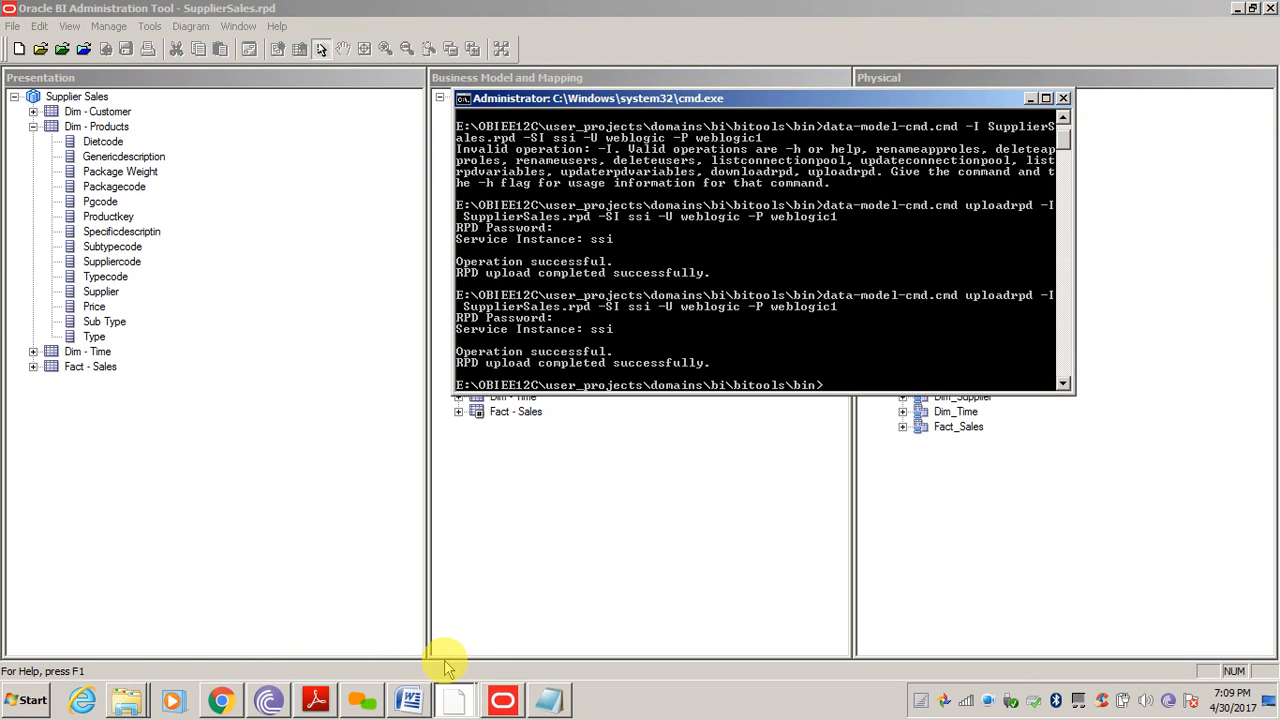
left_click(220, 703)
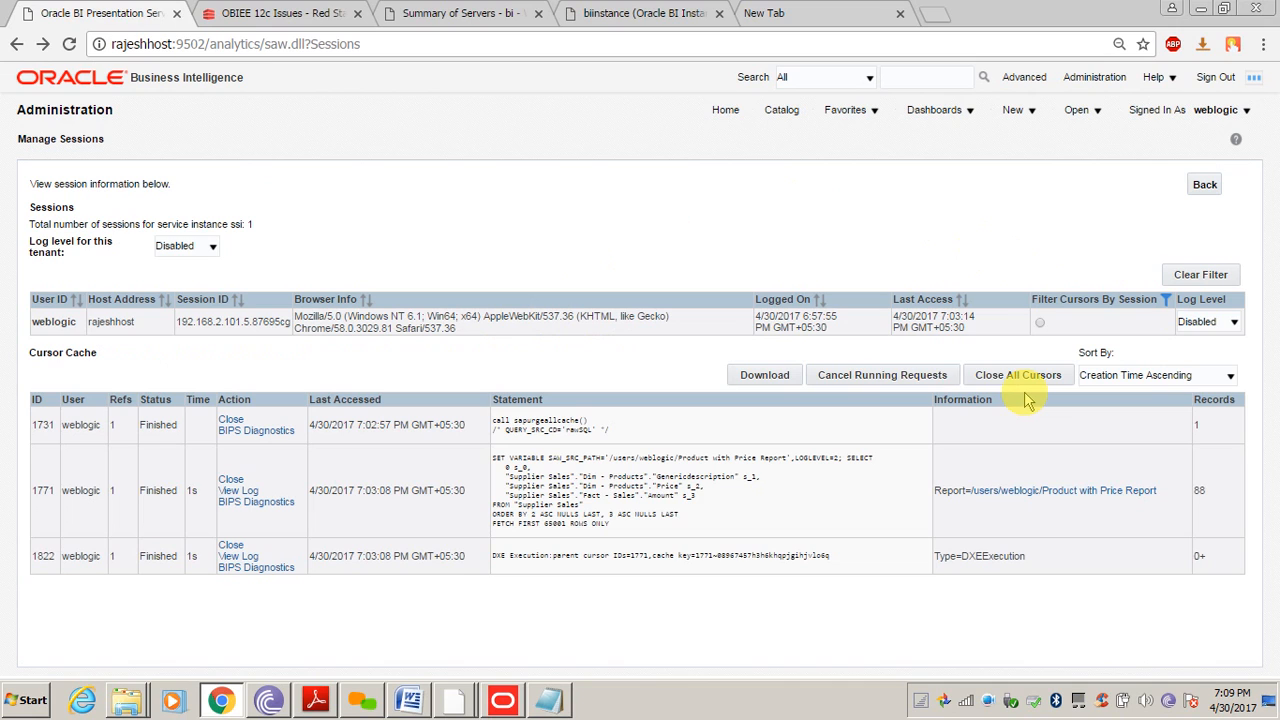
From the catalog, create a new analysis based on the Supplier Sales subject area
left_click(782, 112)
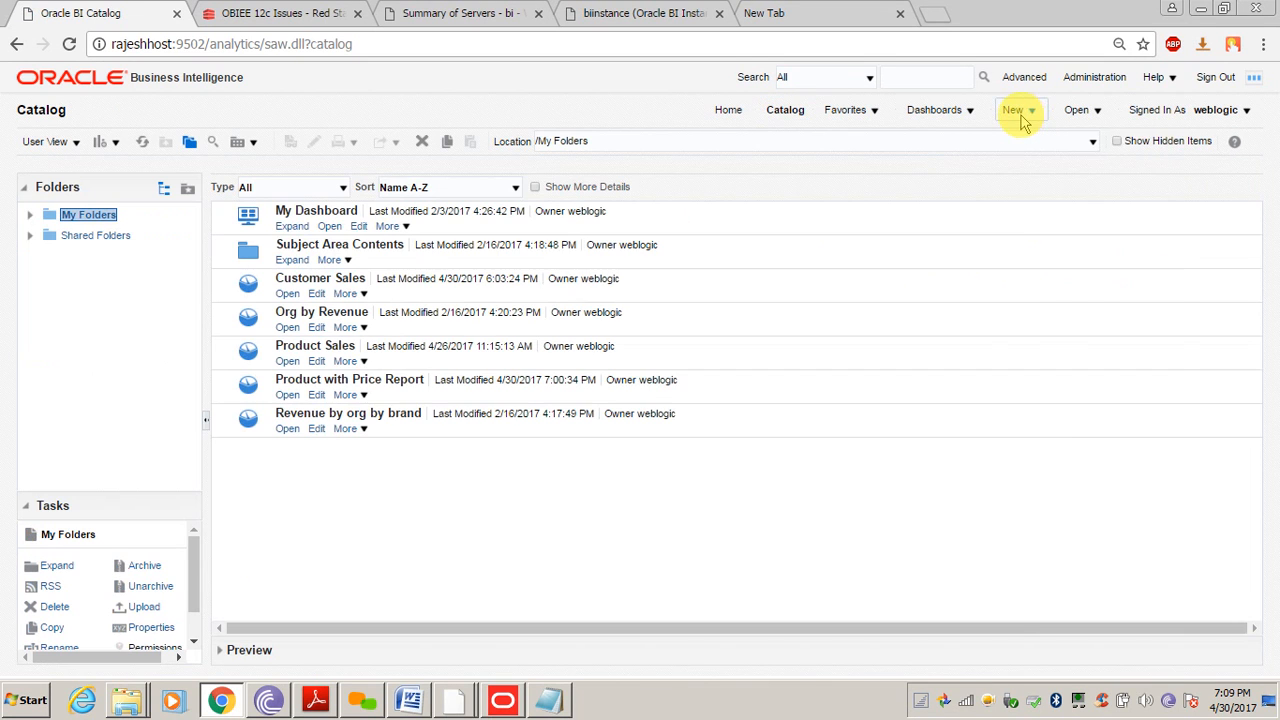
left_click(1022, 120)
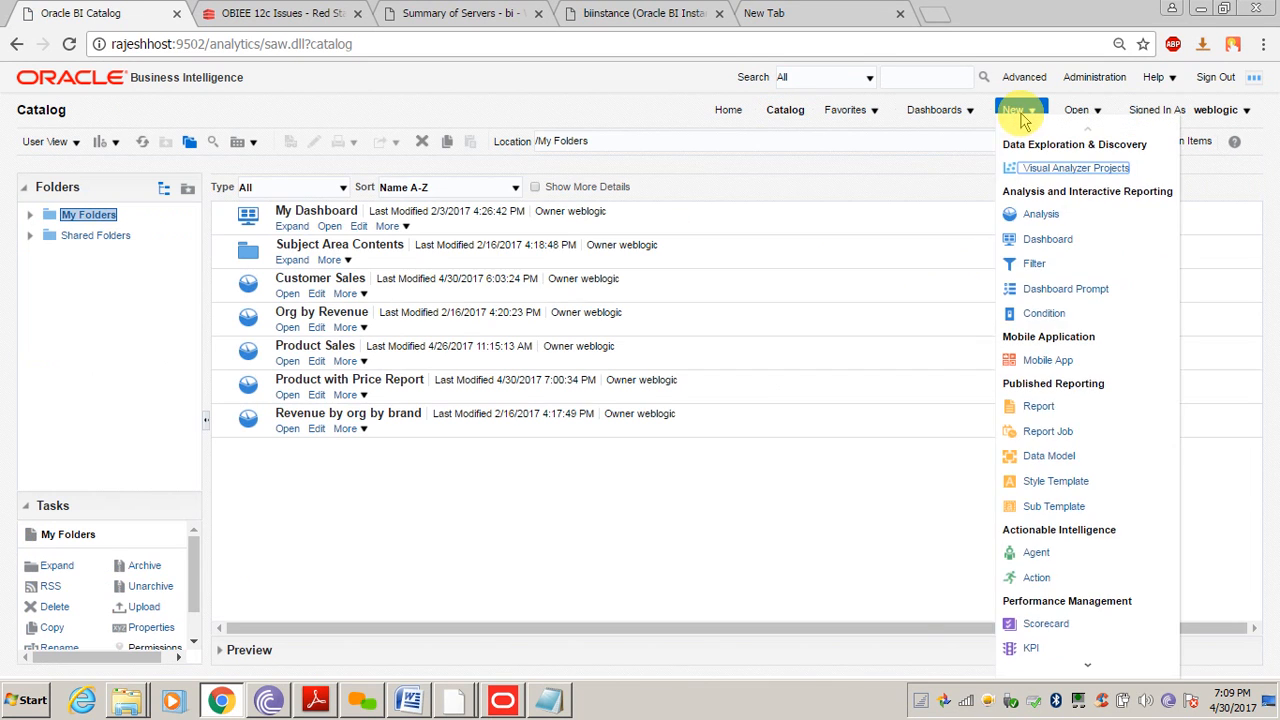
left_click(1022, 120)
left_click(1022, 115)
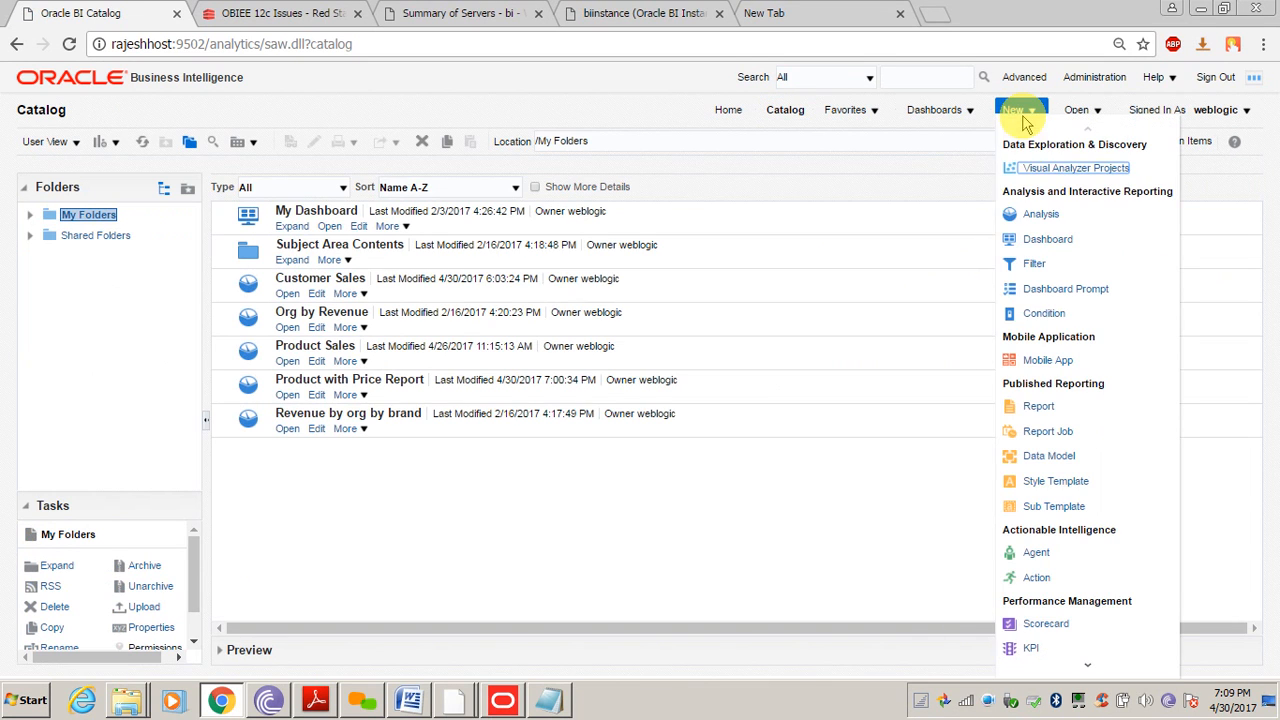
left_click(1030, 212)
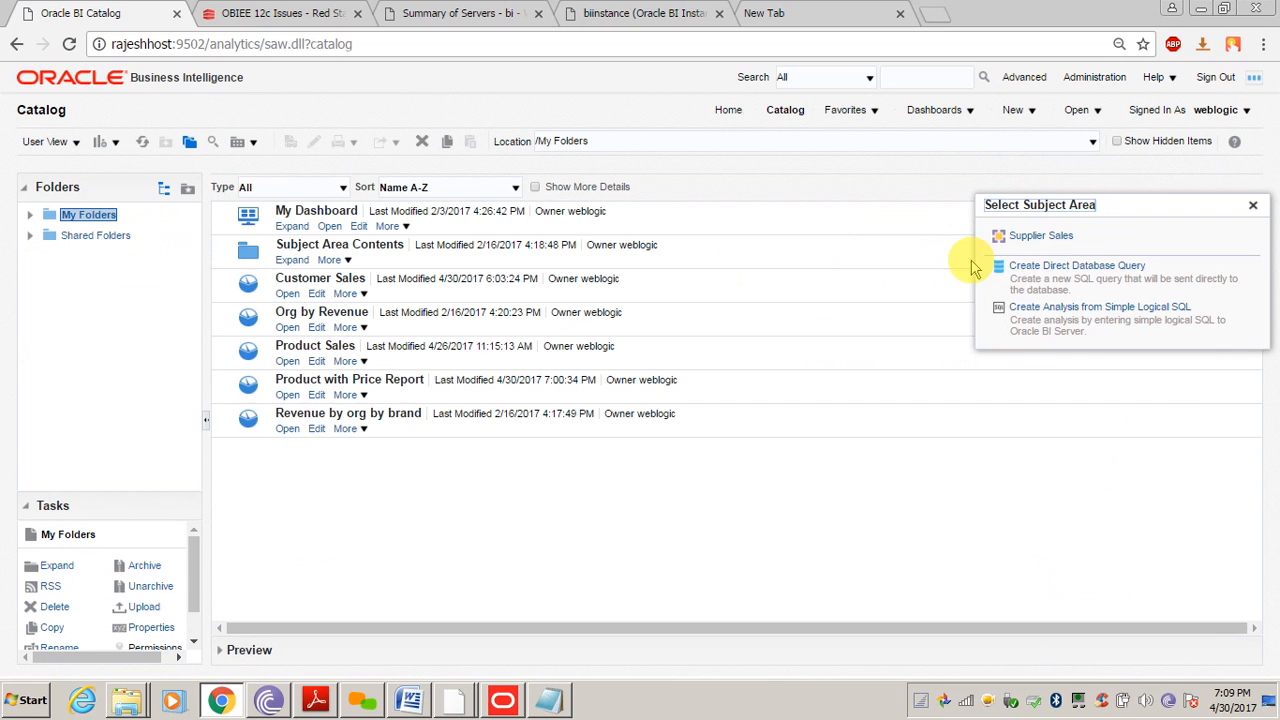
left_click(1025, 237)
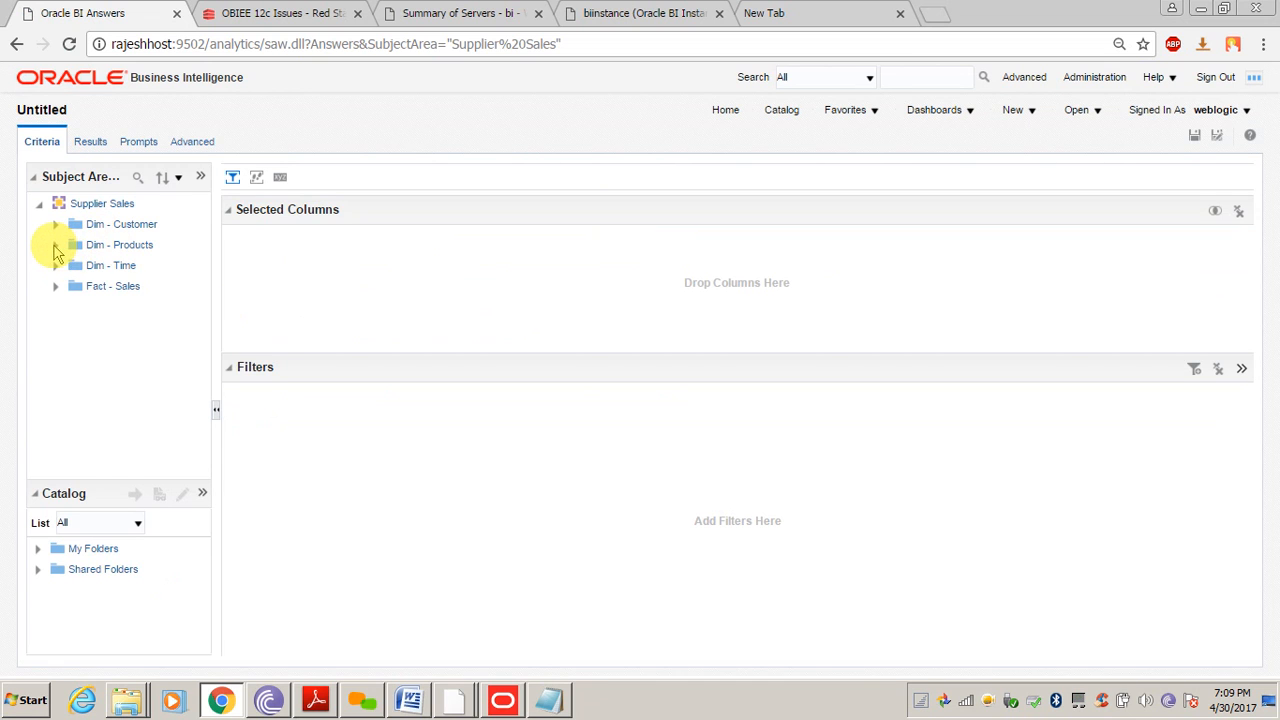
Add the Dim - Products Typecode and Type columns and view the Advanced SQL settings
left_click(55, 245)
left_click_drag(208, 322, 206, 403)
double_click(134, 364)
double_click(116, 408)
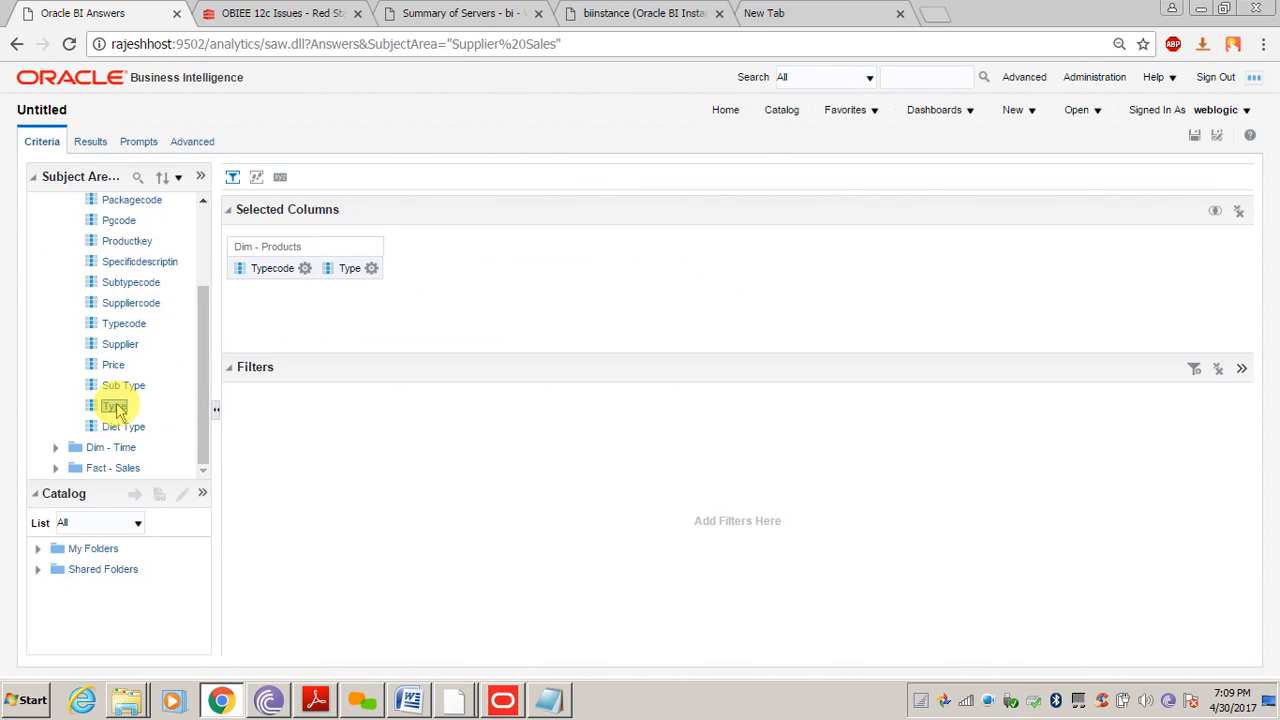
left_click(191, 141)
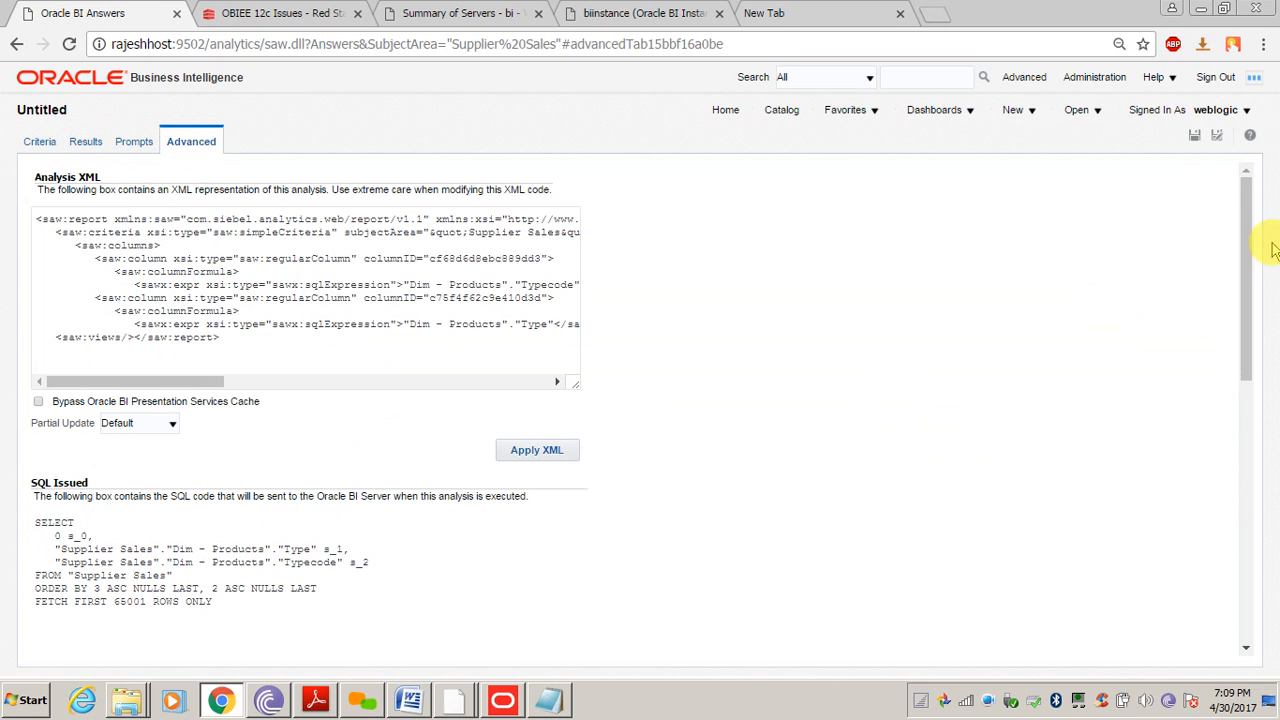
left_click_drag(1244, 263, 1242, 485)
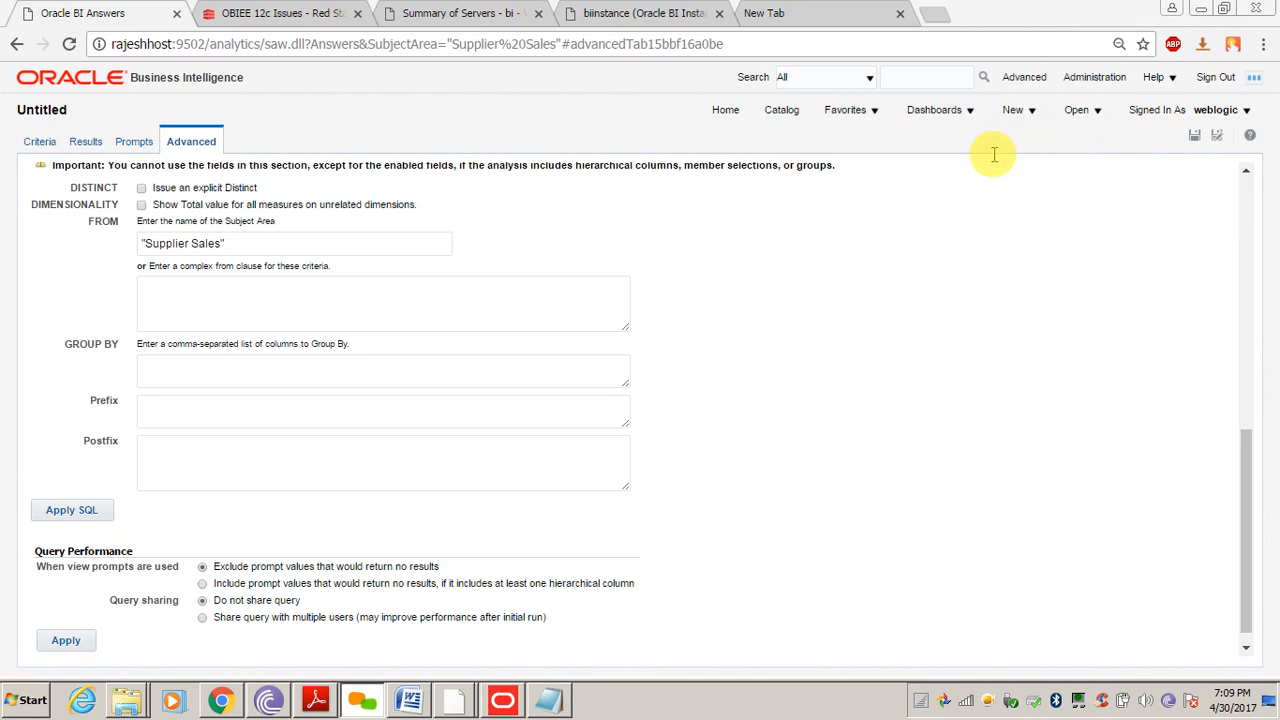
Apply the SQL prefix 'Set Variable LOGLEVEL=2' and save the analysis as Product Type Report
left_click(220, 418)
type("Set Variable LOGLEVEL=2")
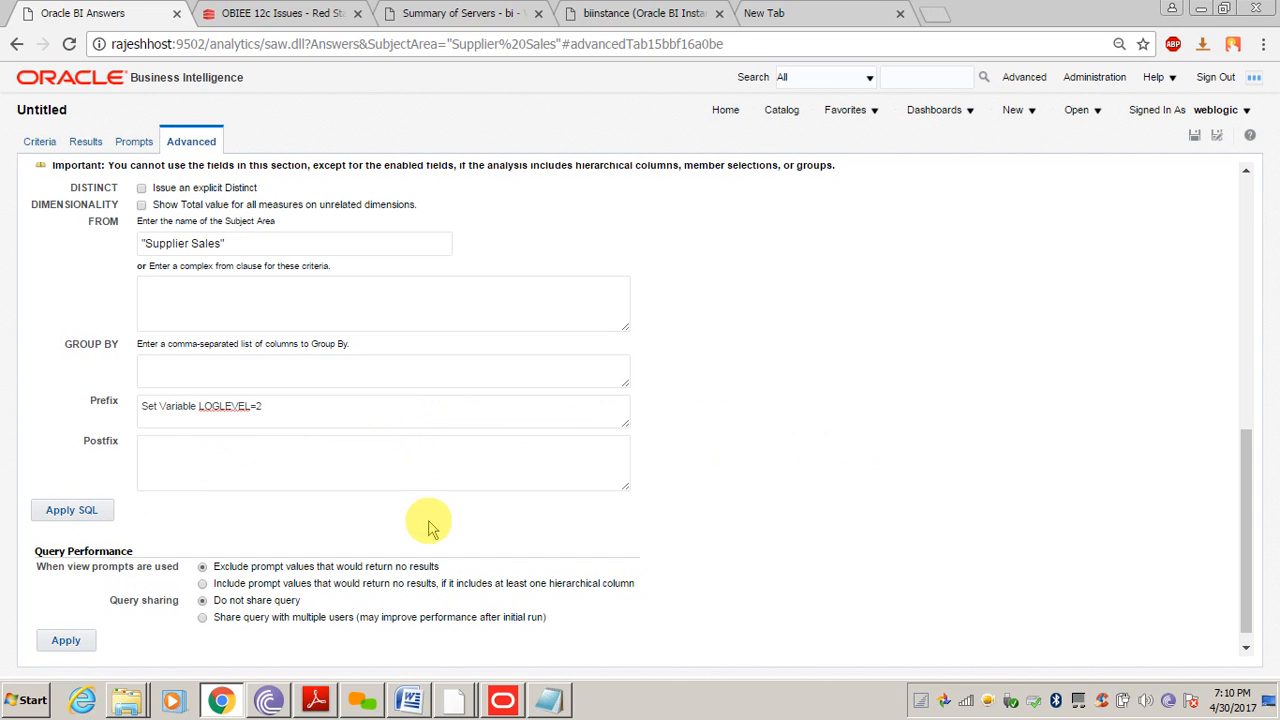
left_click(71, 509)
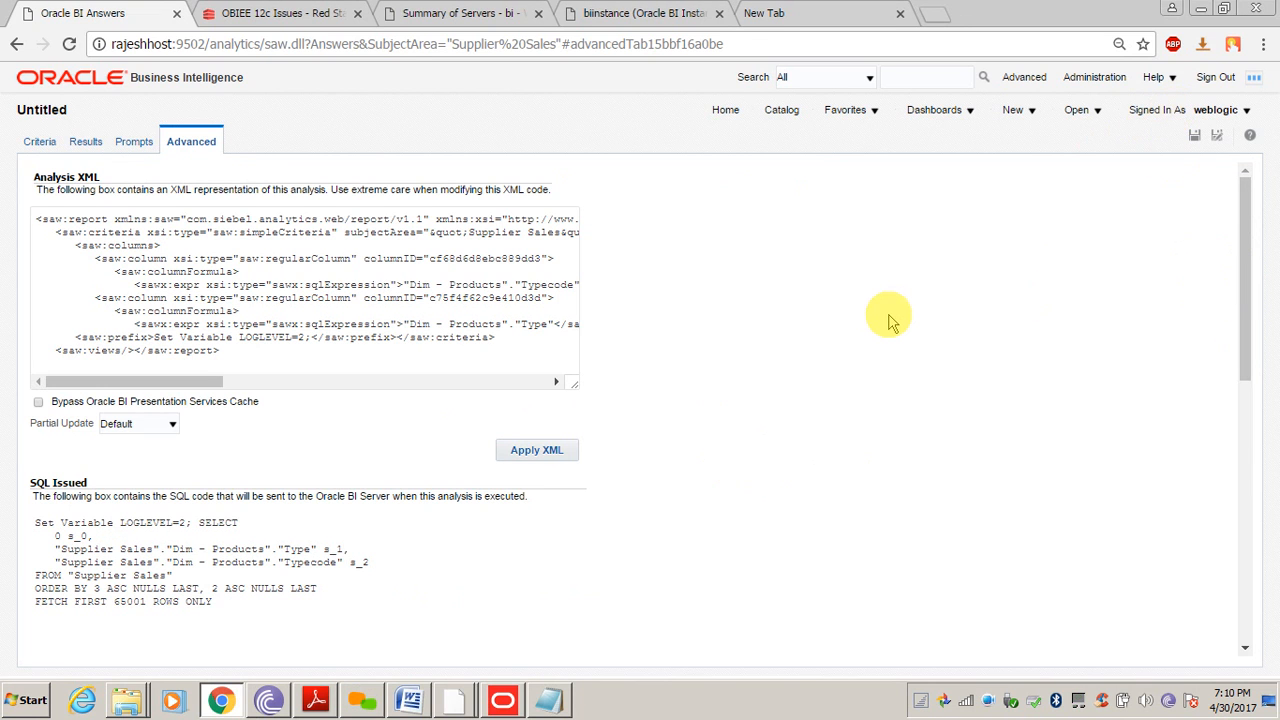
scroll(890, 320, "down", 2)
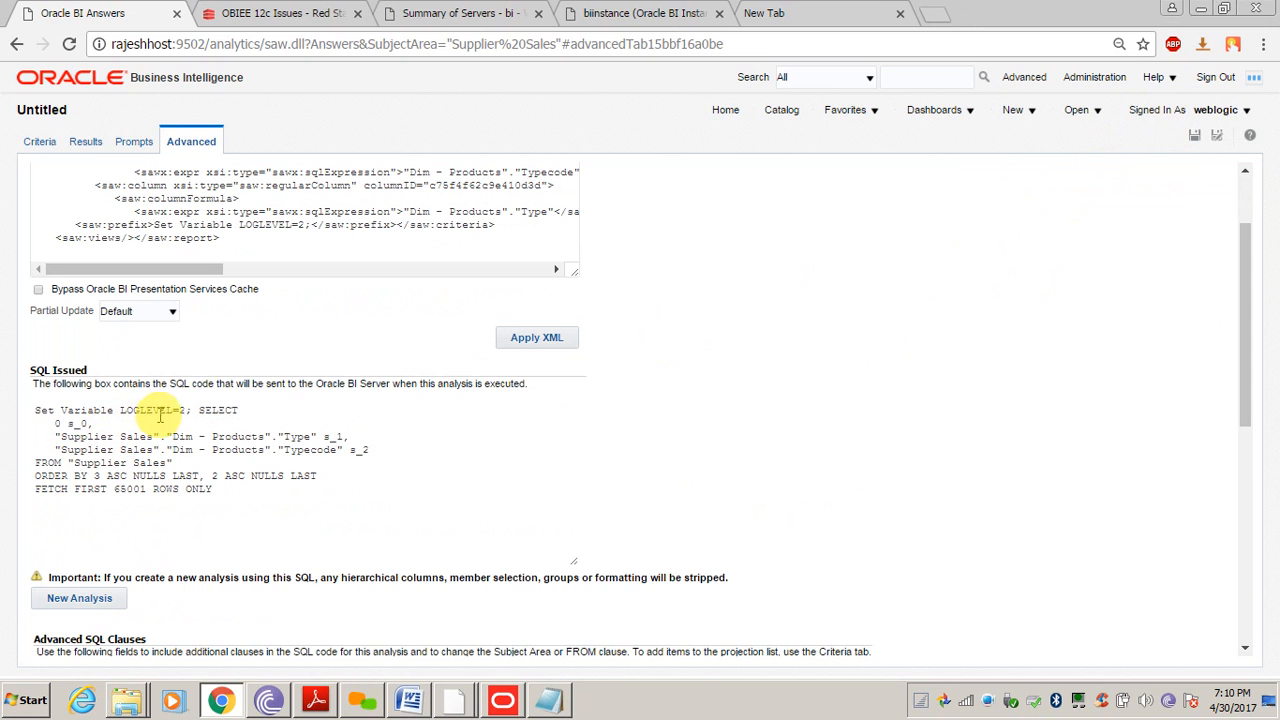
left_click(1195, 136)
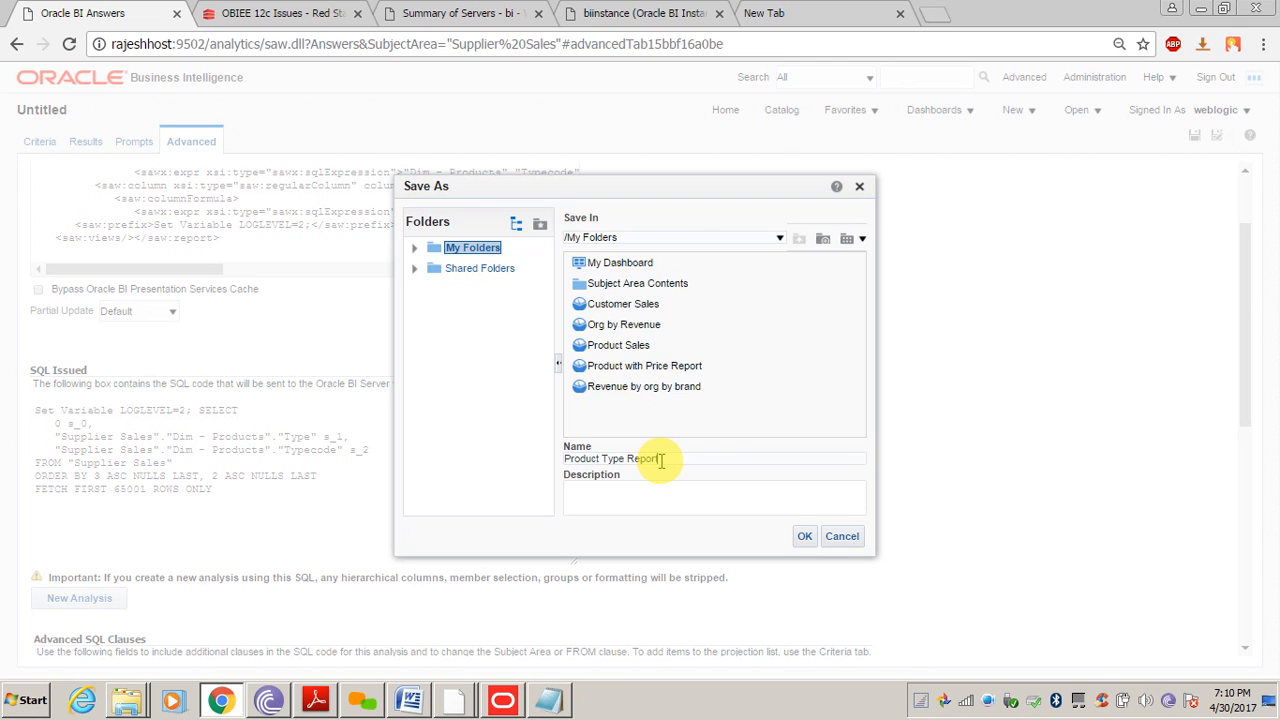
key("Return")
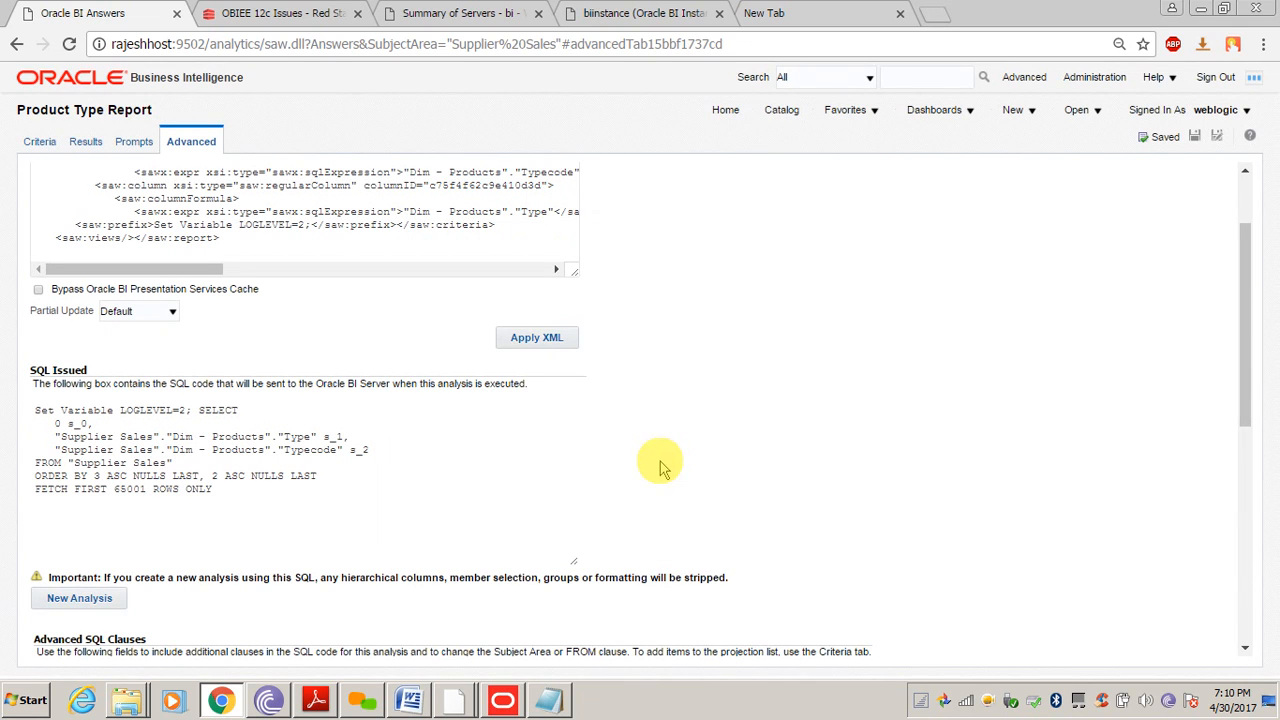
Run Product Type Report from the catalog, listing Typecodes 100–115 with Types, then go to Administration
left_click(782, 112)
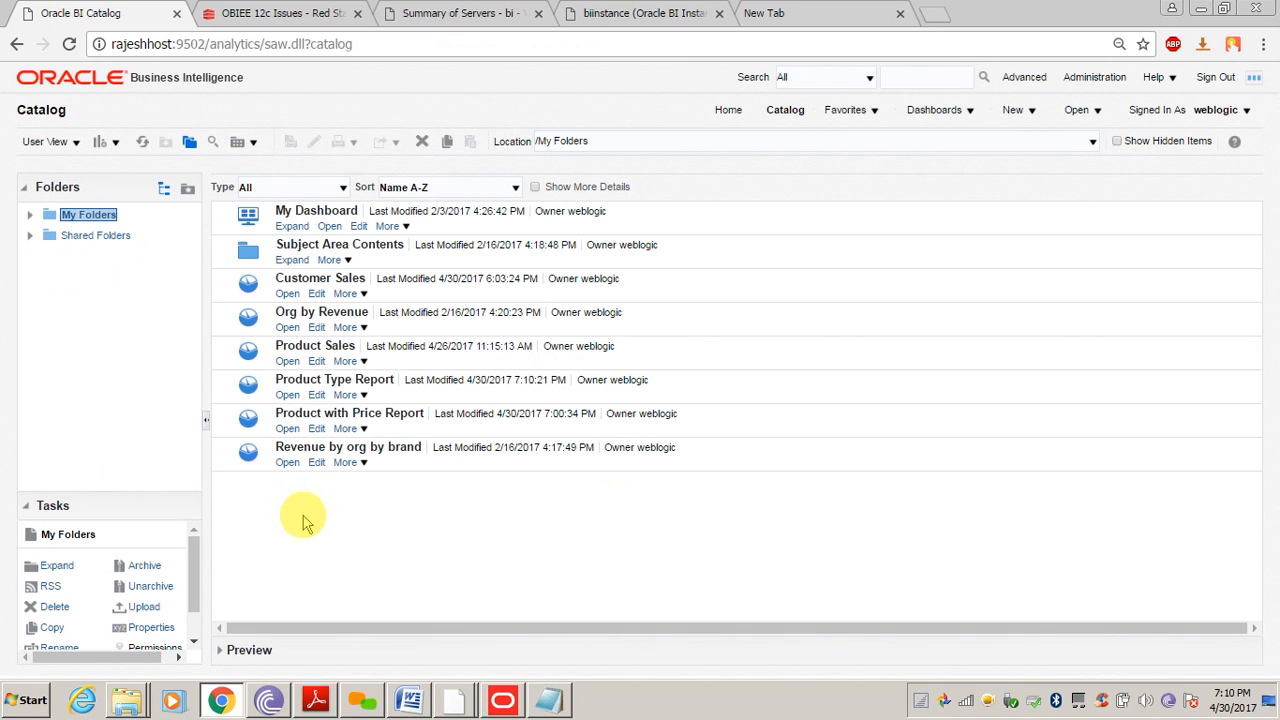
left_click(286, 396)
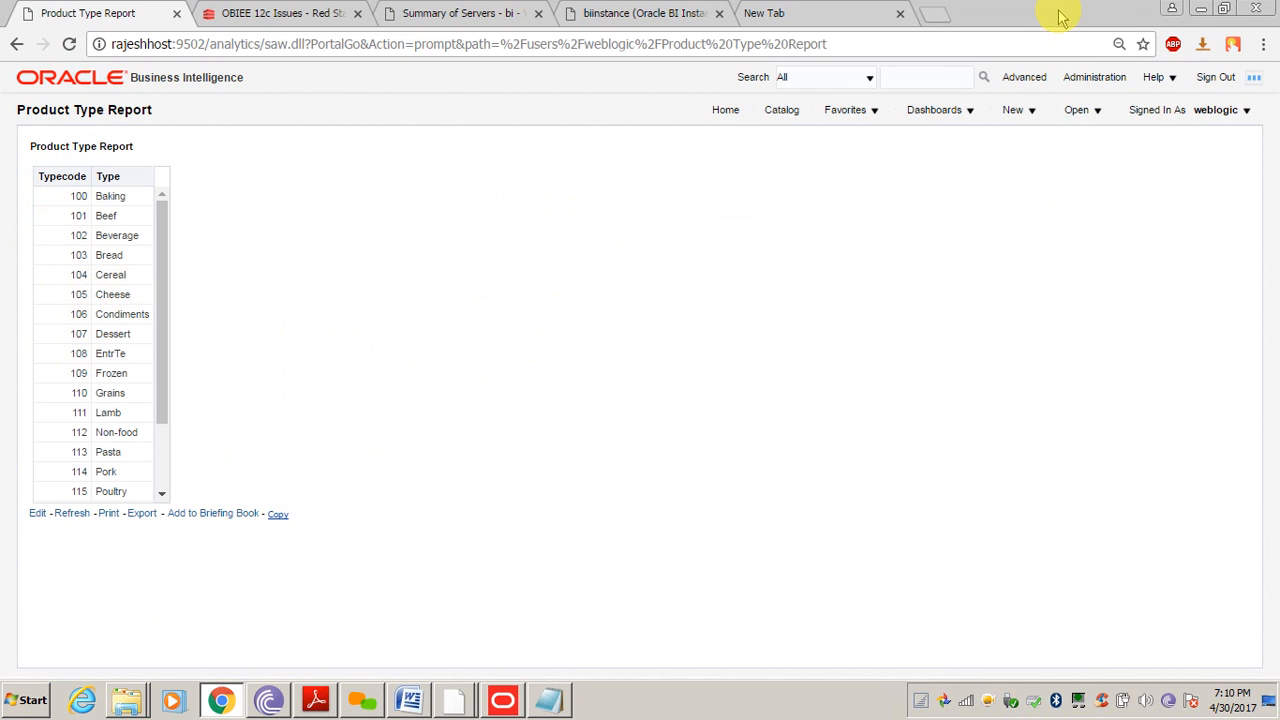
left_click(1094, 77)
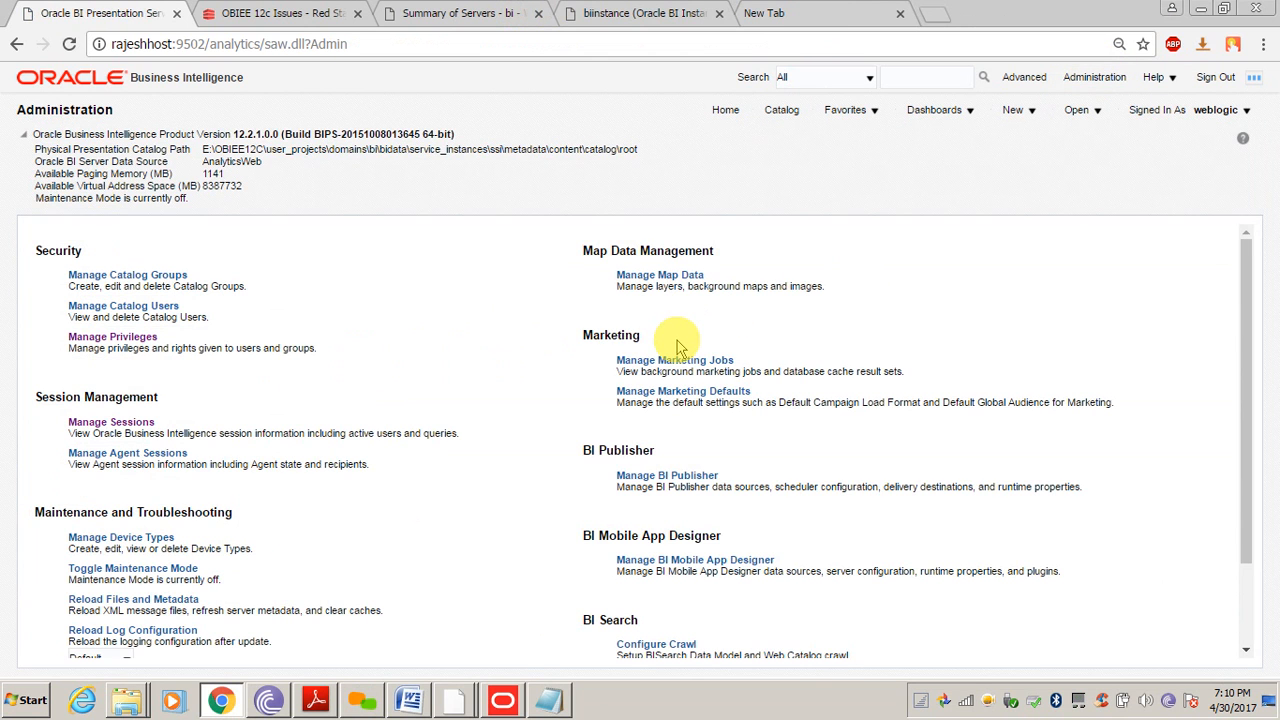
left_click(88, 422)
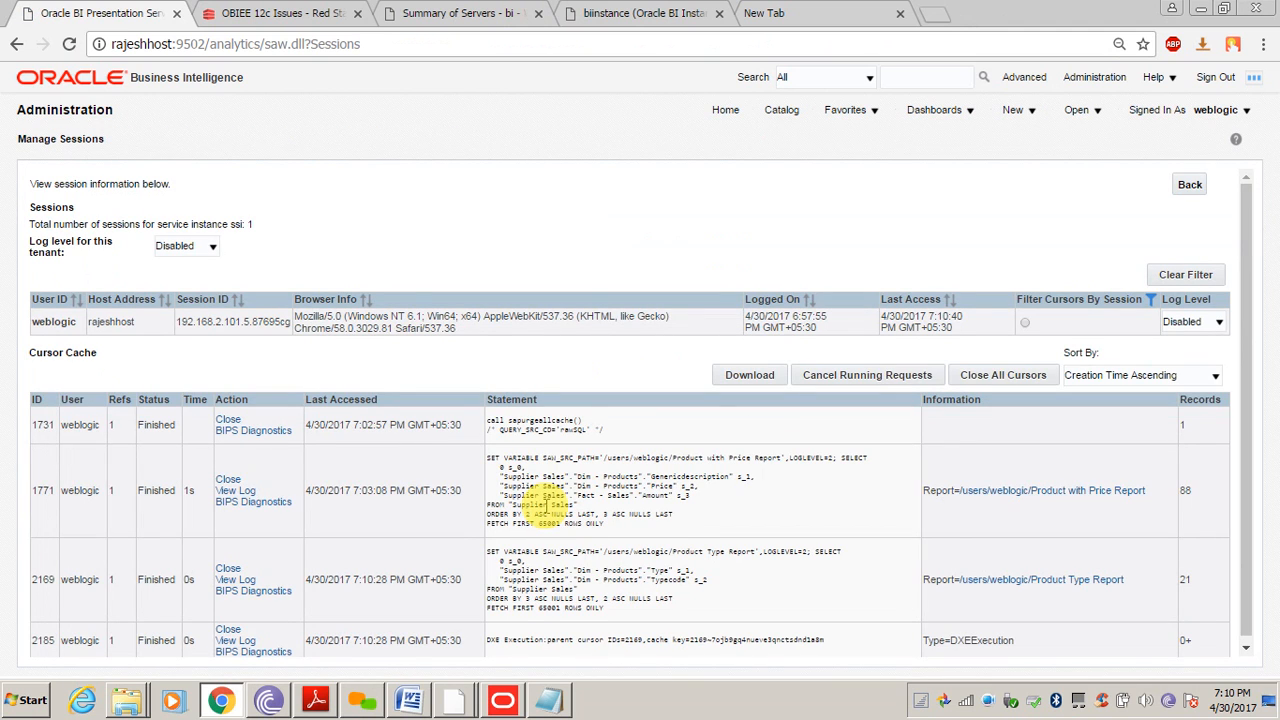
left_click_drag(1249, 320, 1250, 372)
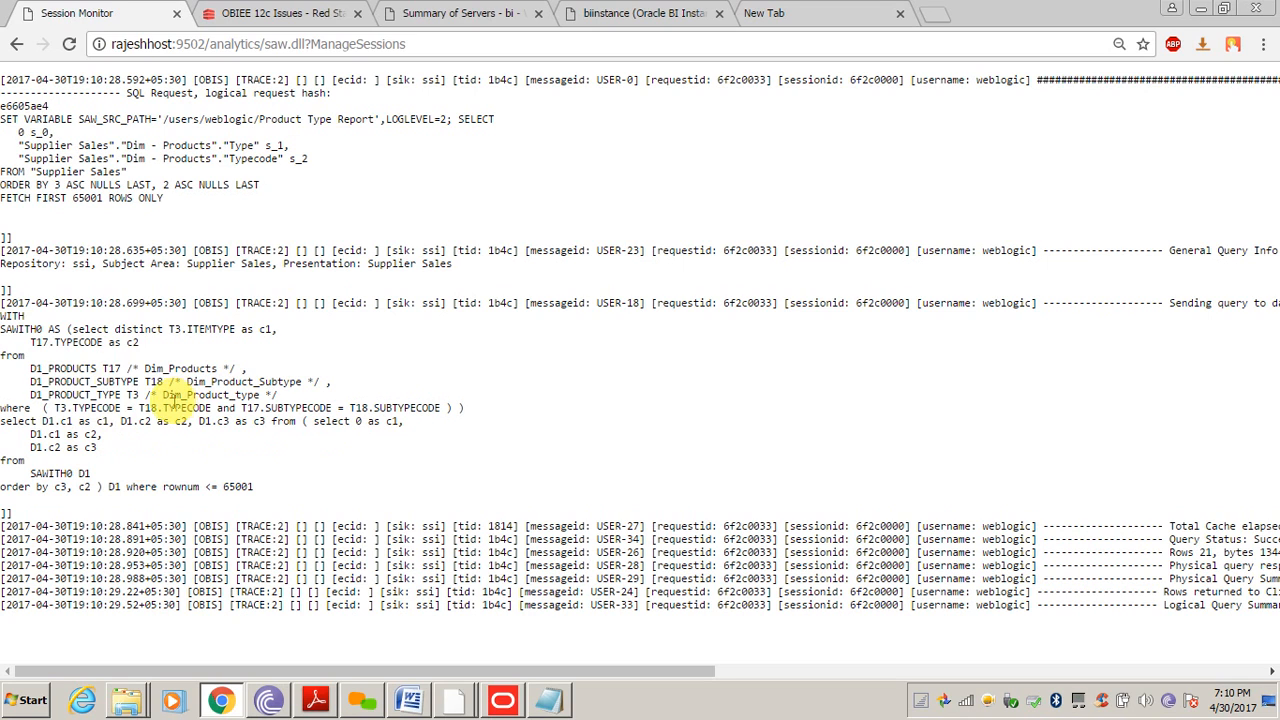
double_click(68, 382)
double_click(88, 395)
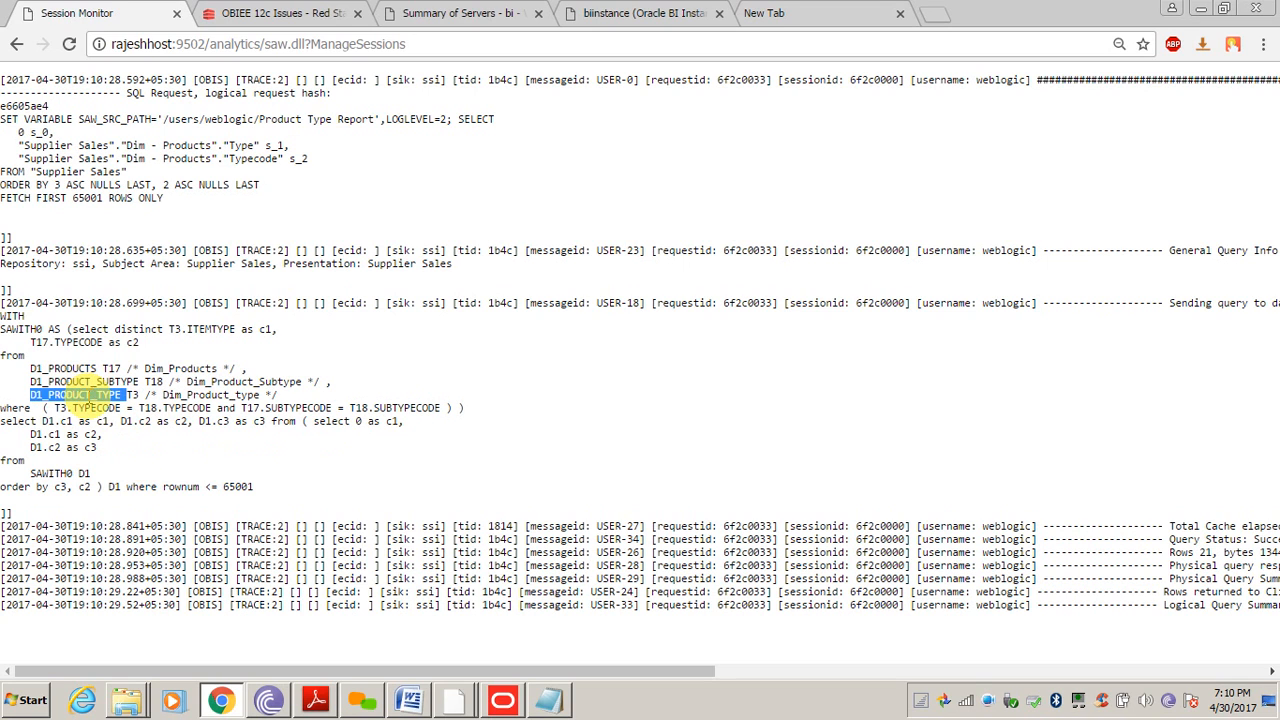
left_click(160, 428)
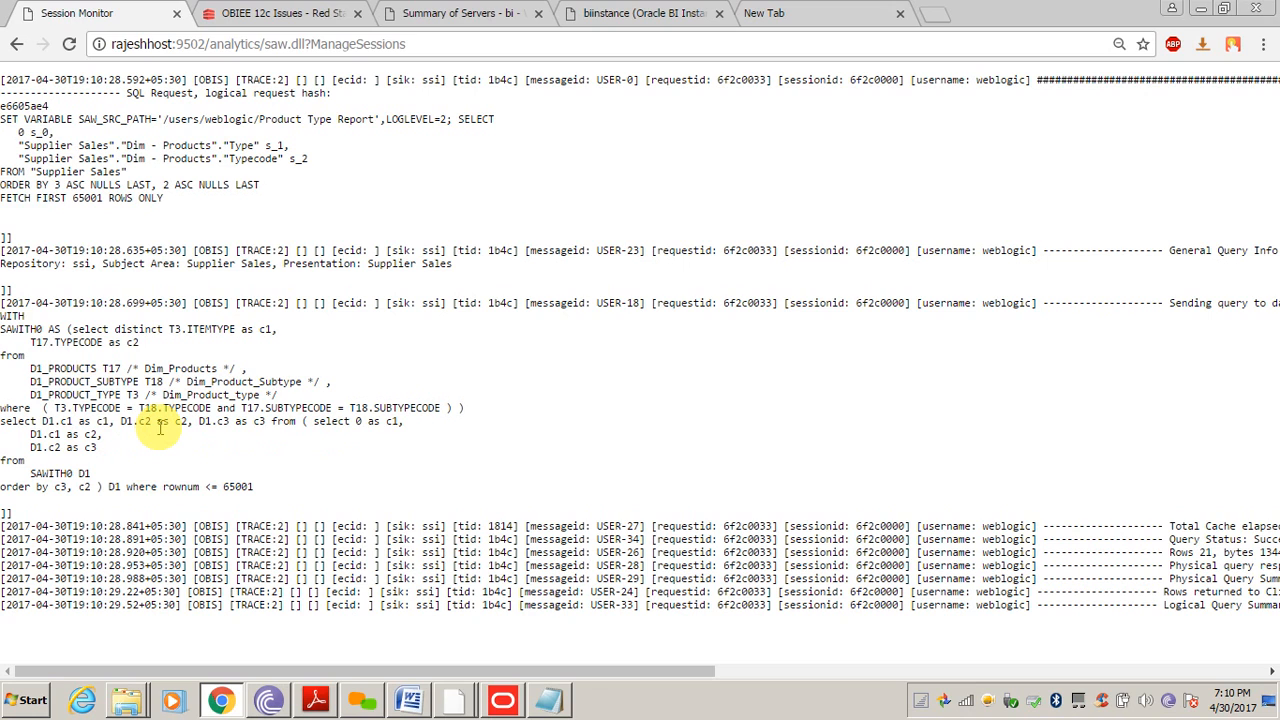
double_click(240, 146)
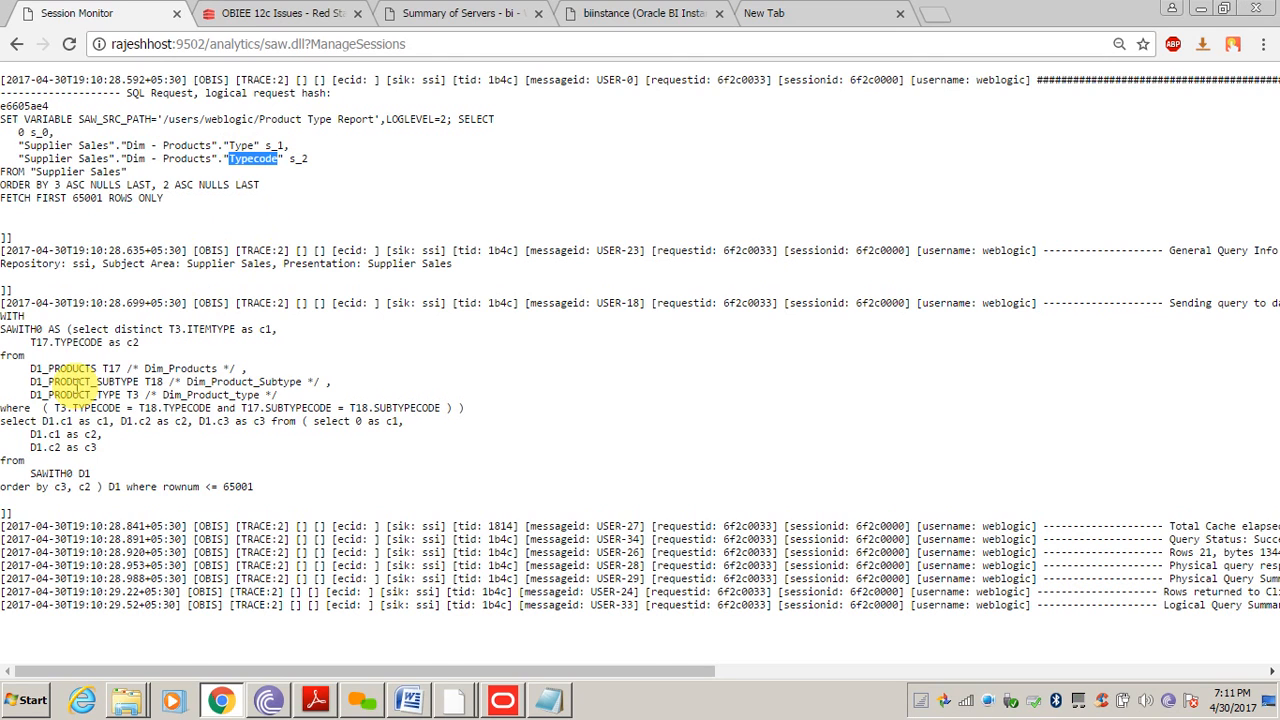
left_click_drag(30, 368, 210, 395)
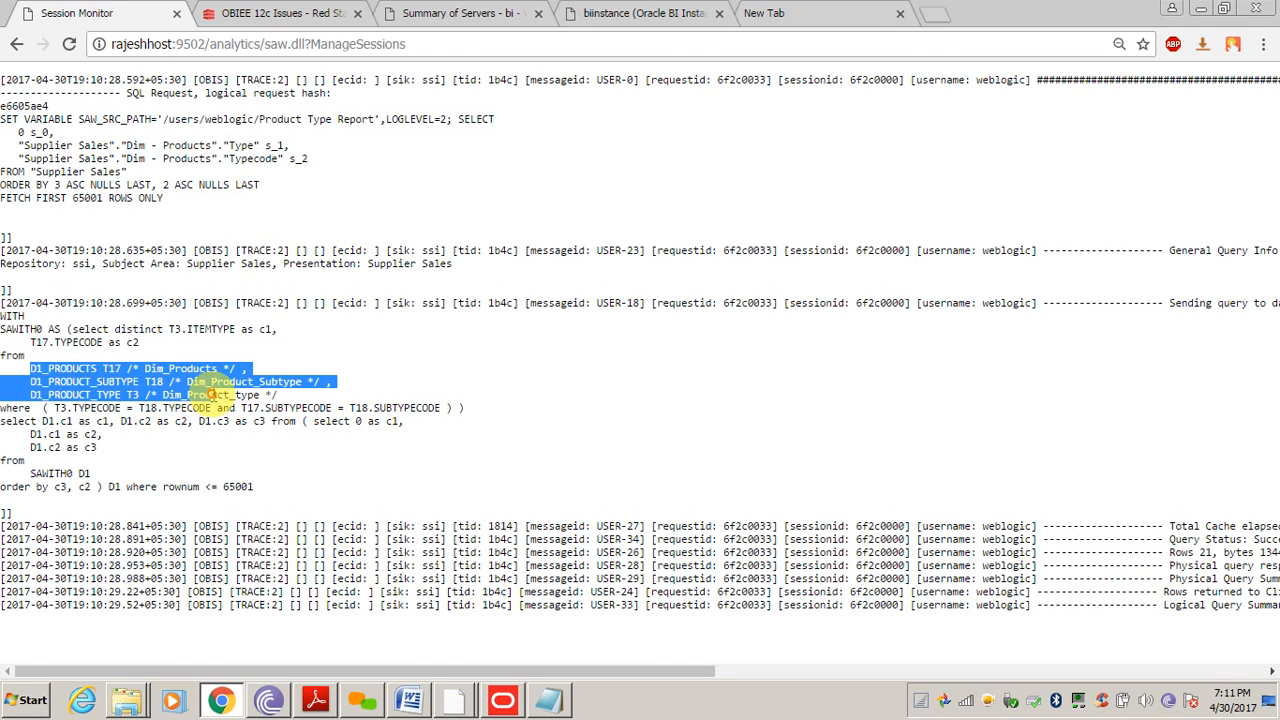
left_click(117, 397)
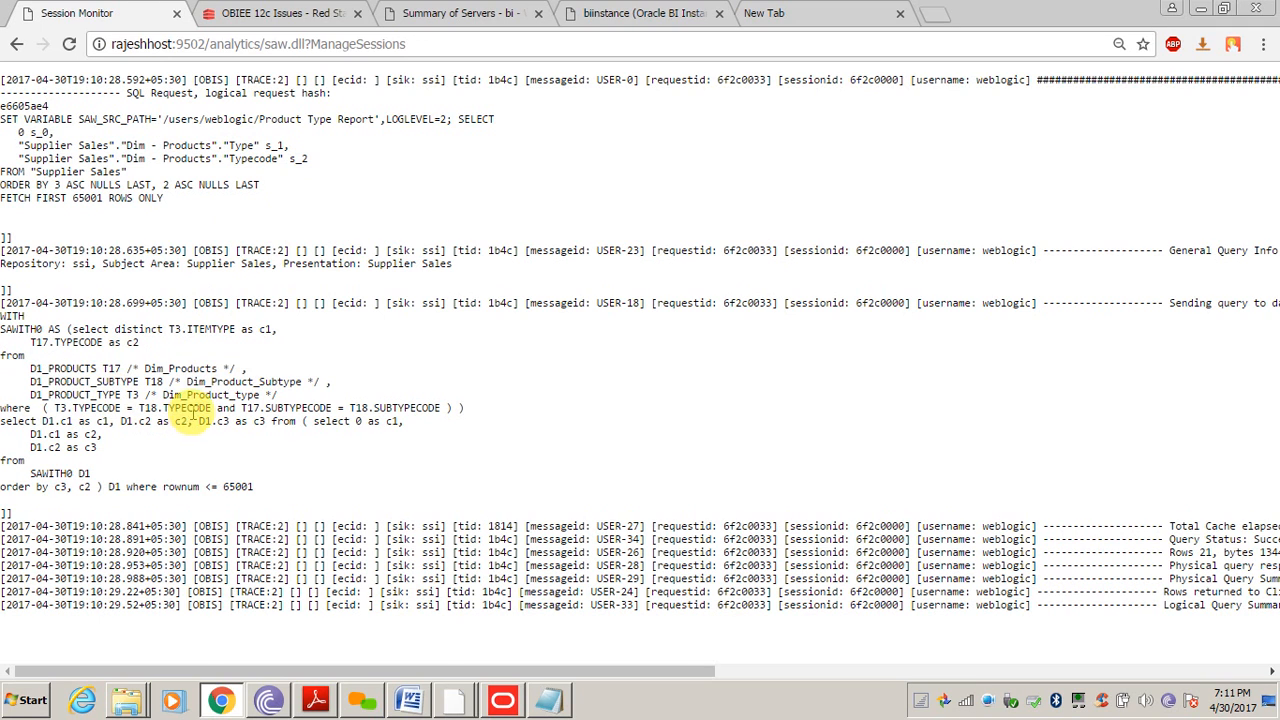
double_click(195, 408)
triple_click(195, 408)
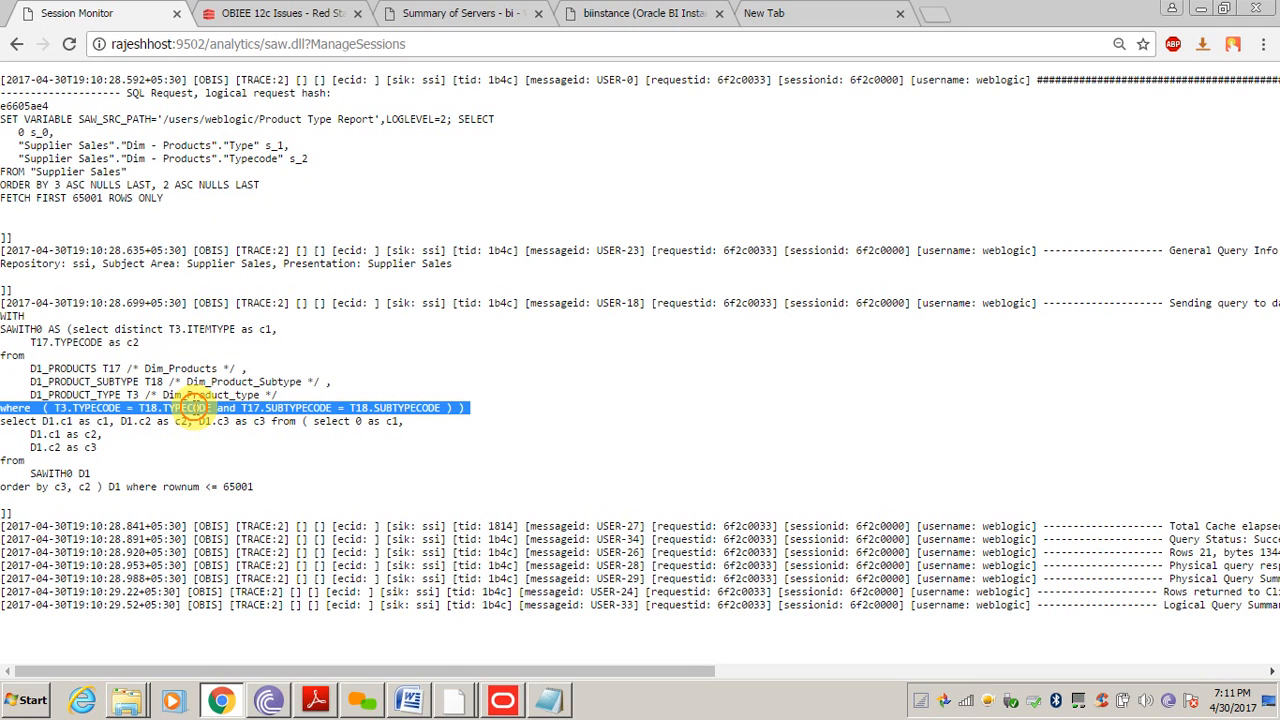
left_click(242, 446)
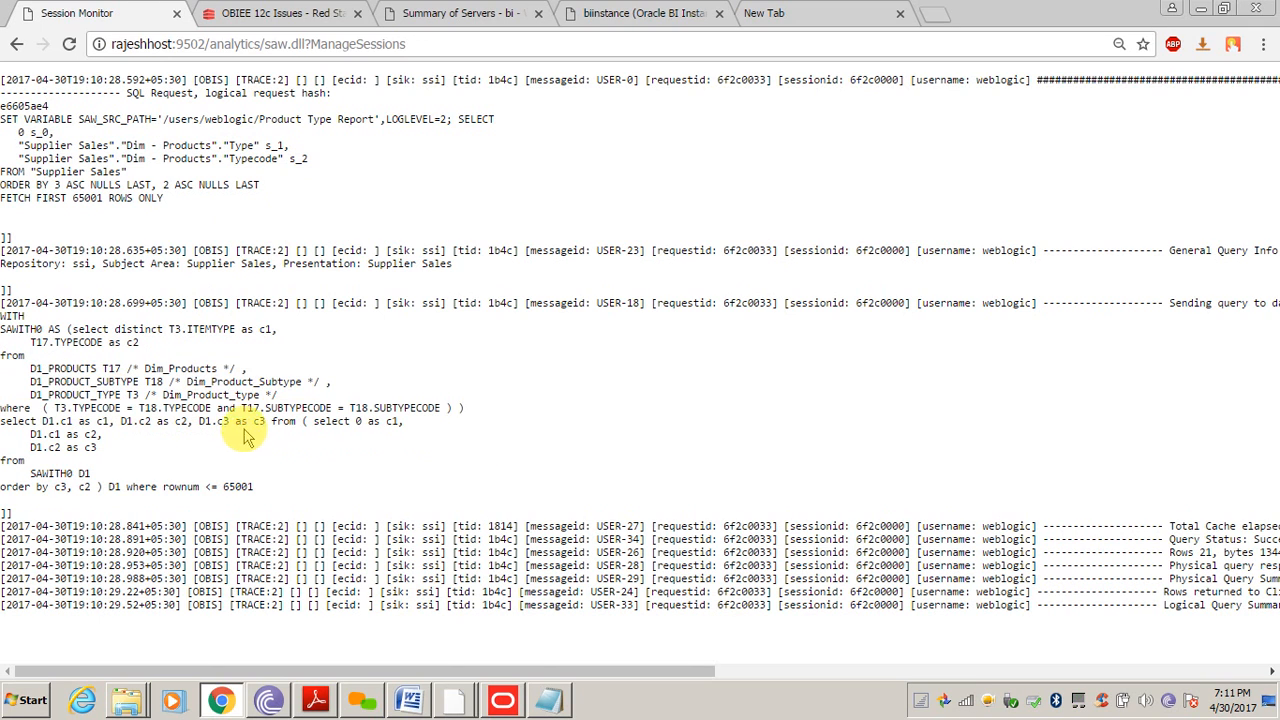
left_click(502, 700)
left_click(557, 160)
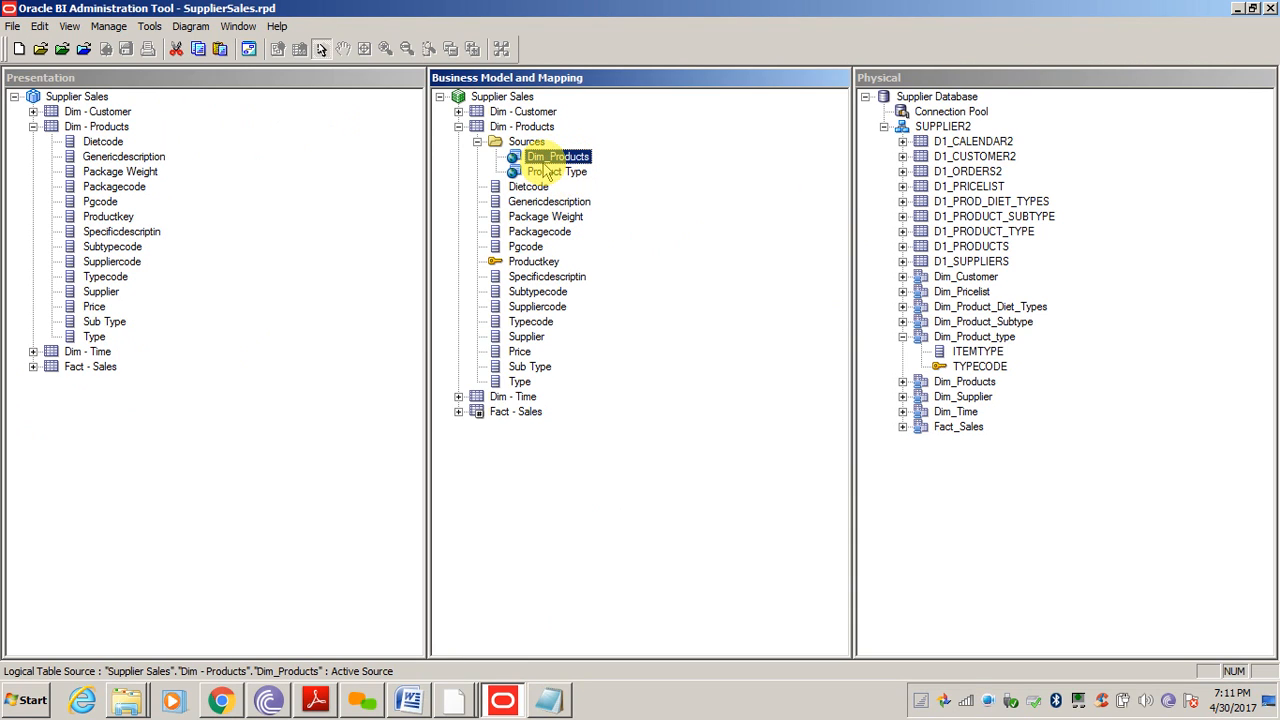
left_click(560, 172)
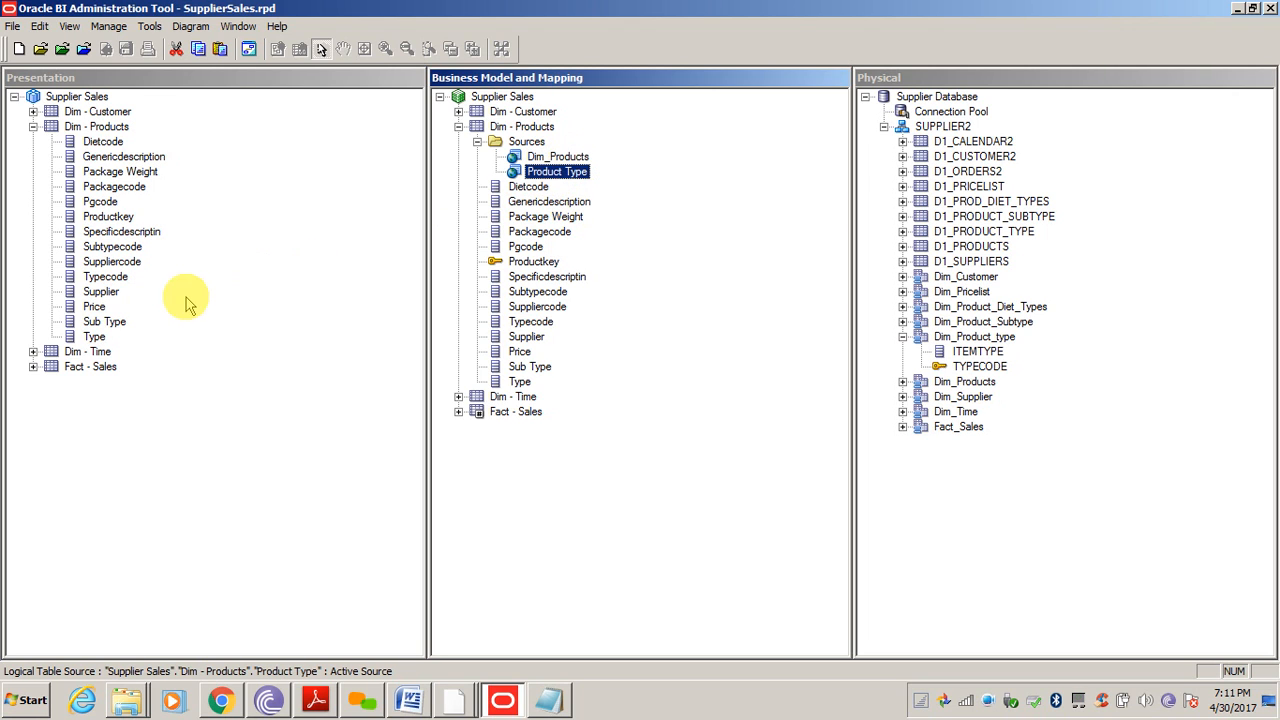
double_click(553, 173)
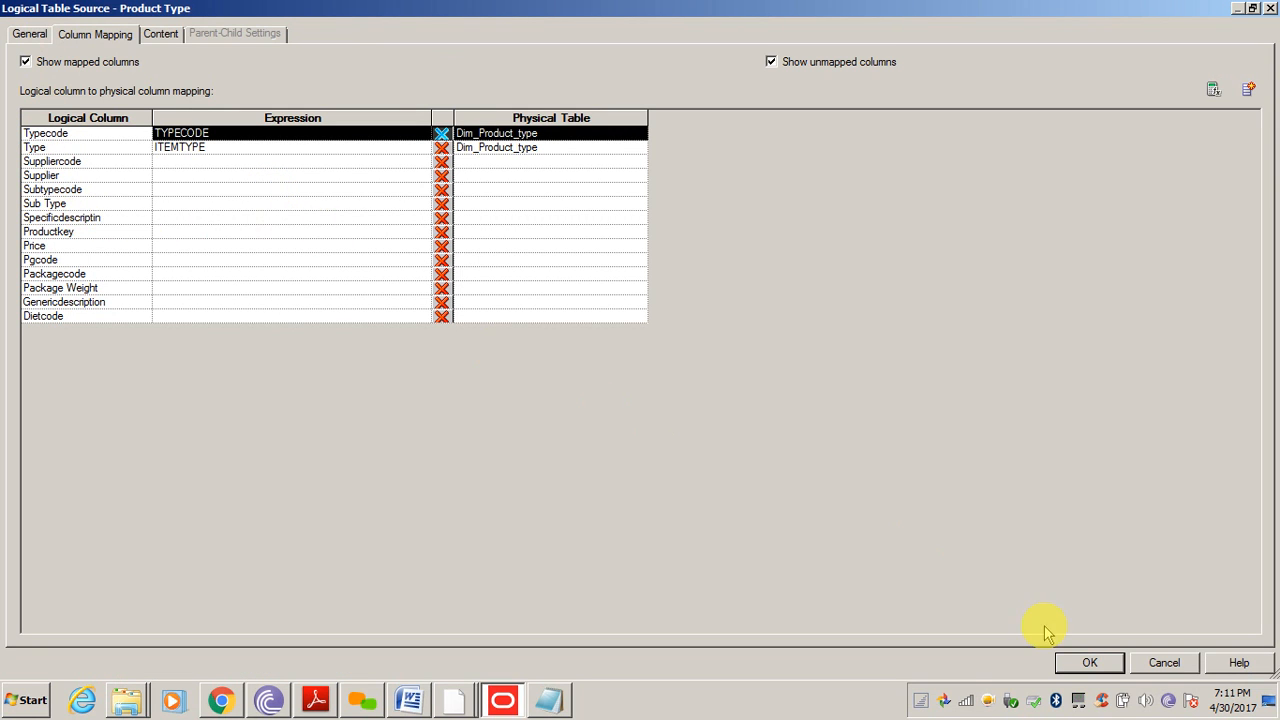
left_click(1164, 662)
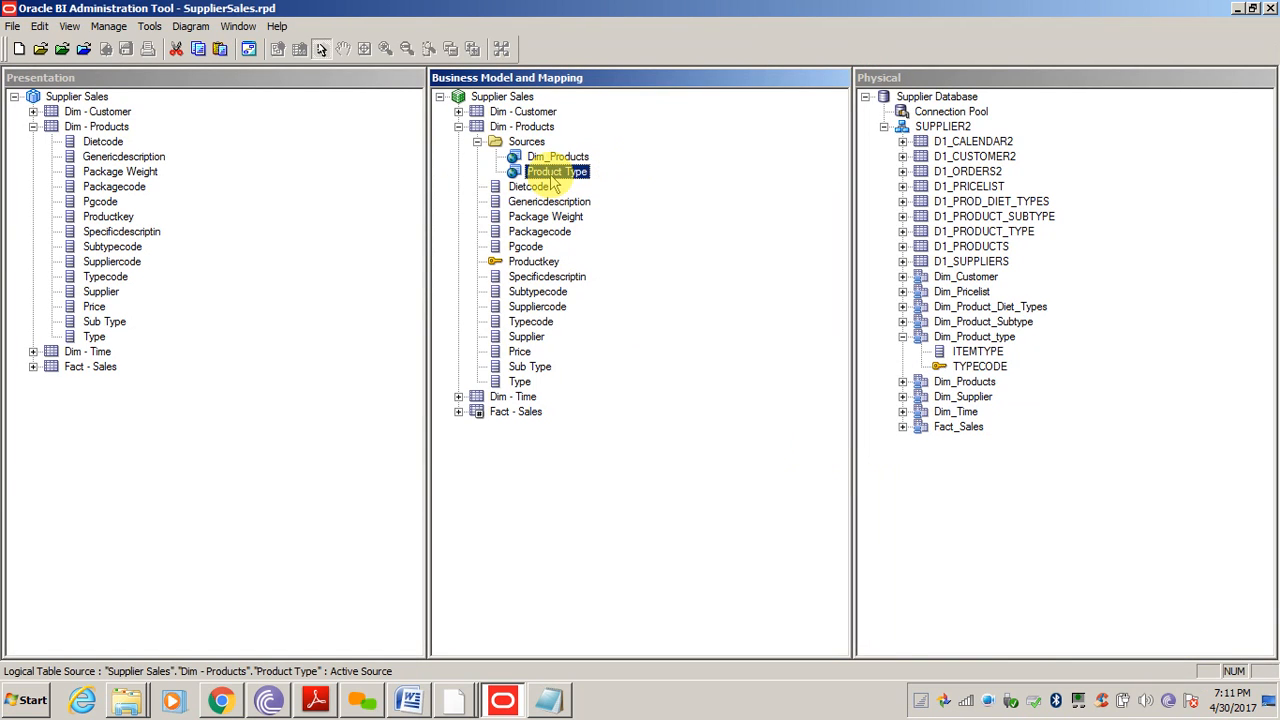
left_click(560, 158)
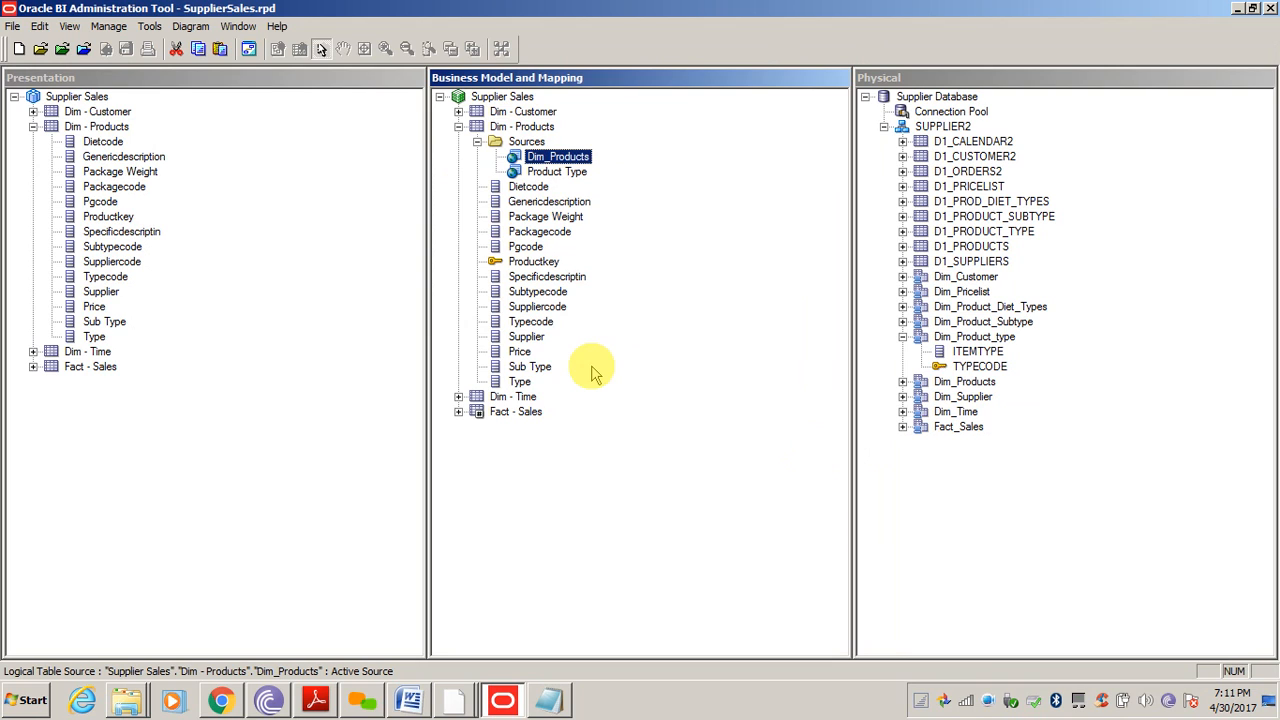
left_click(568, 558)
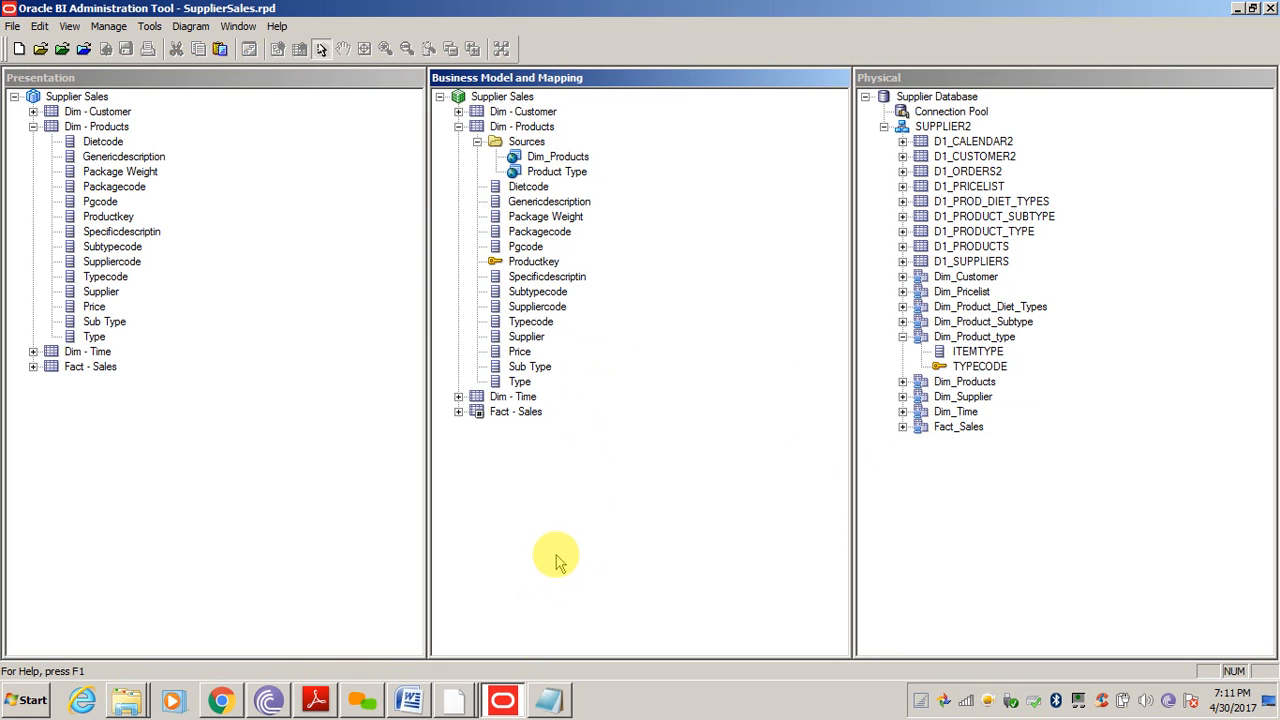
left_click(340, 497)
left_click(641, 548)
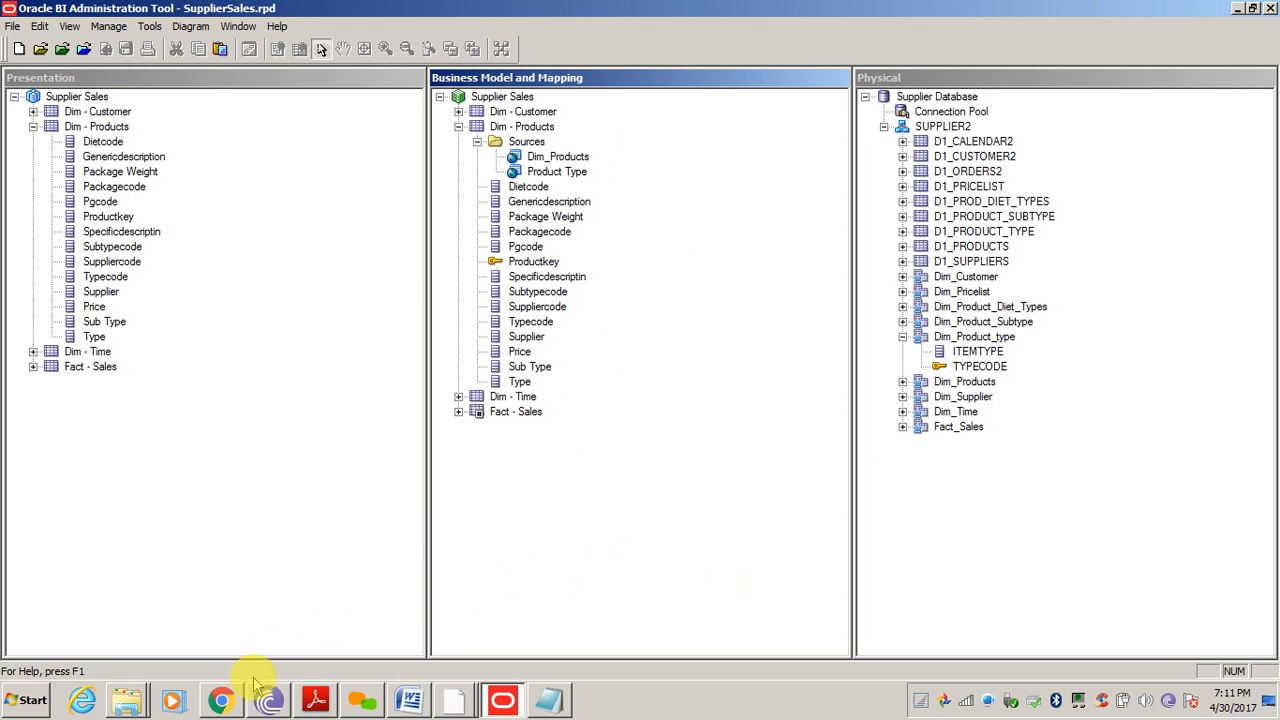
left_click(220, 700)
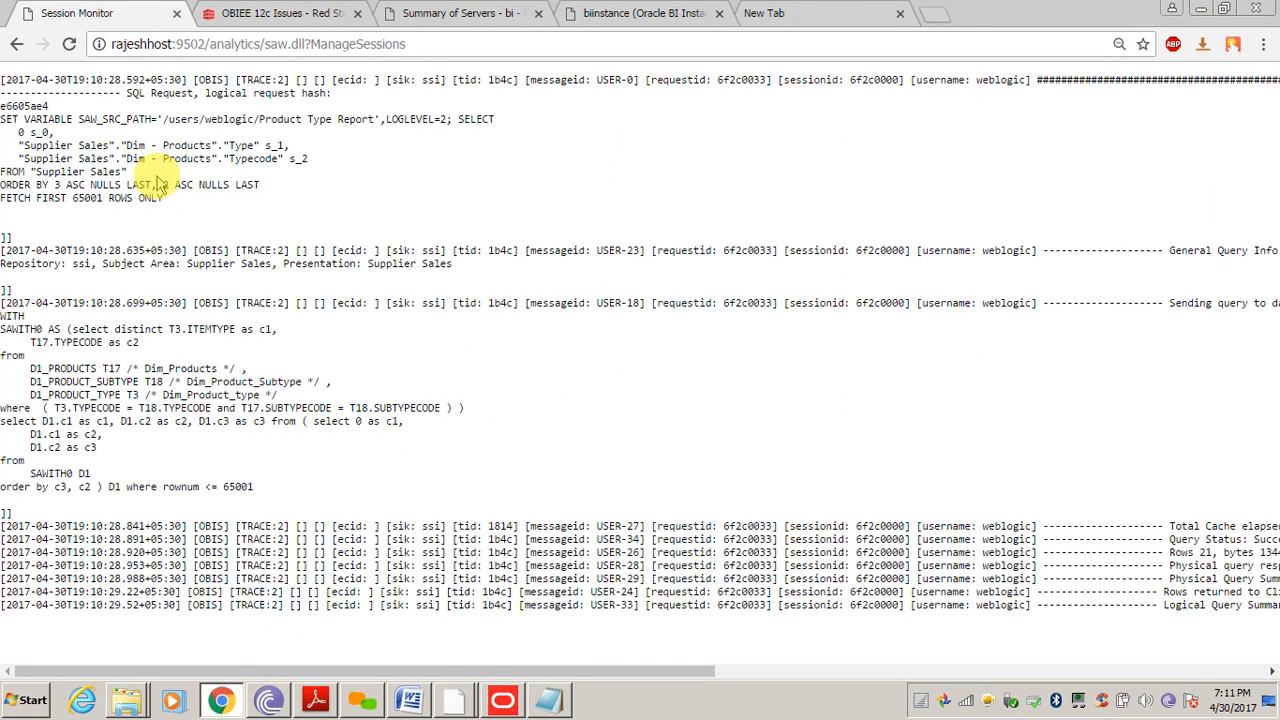
Review the Type, Typecode, ORDER BY and D1_PRODUCT_SUBTYPE lines in Product Type Report's query log
triple_click(150, 187)
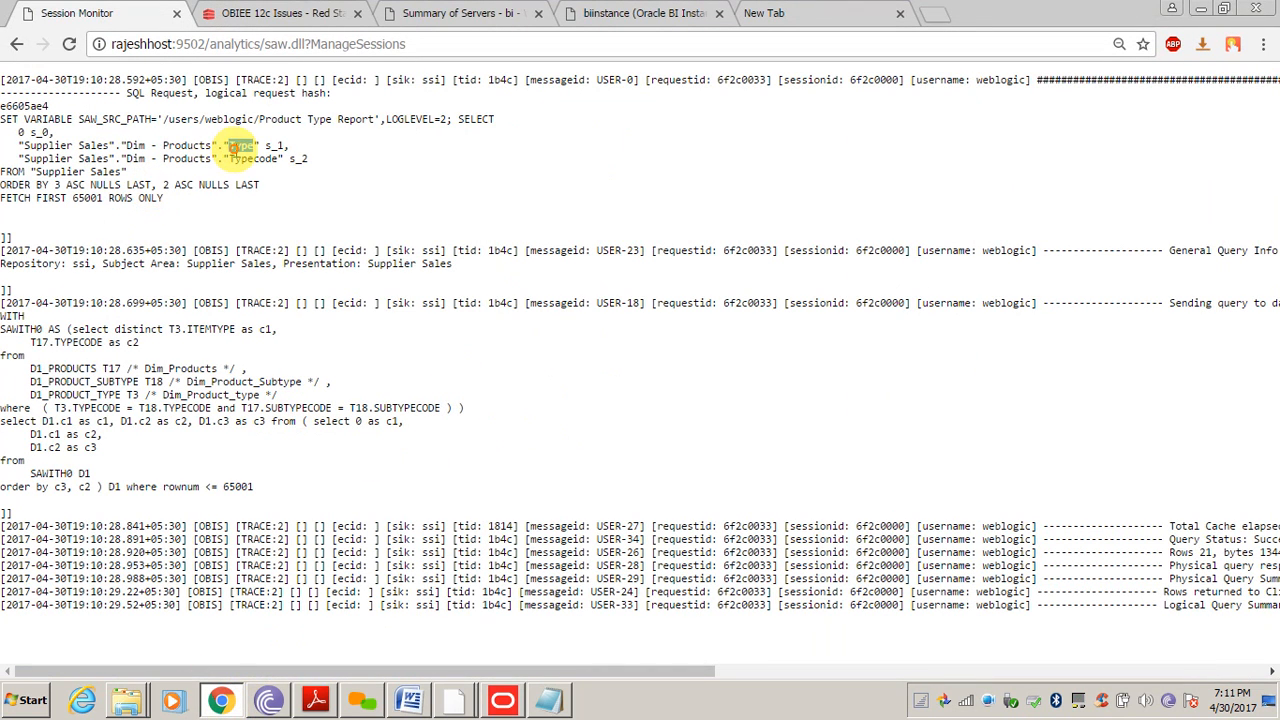
triple_click(240, 146)
double_click(240, 159)
triple_click(238, 160)
left_click(238, 260)
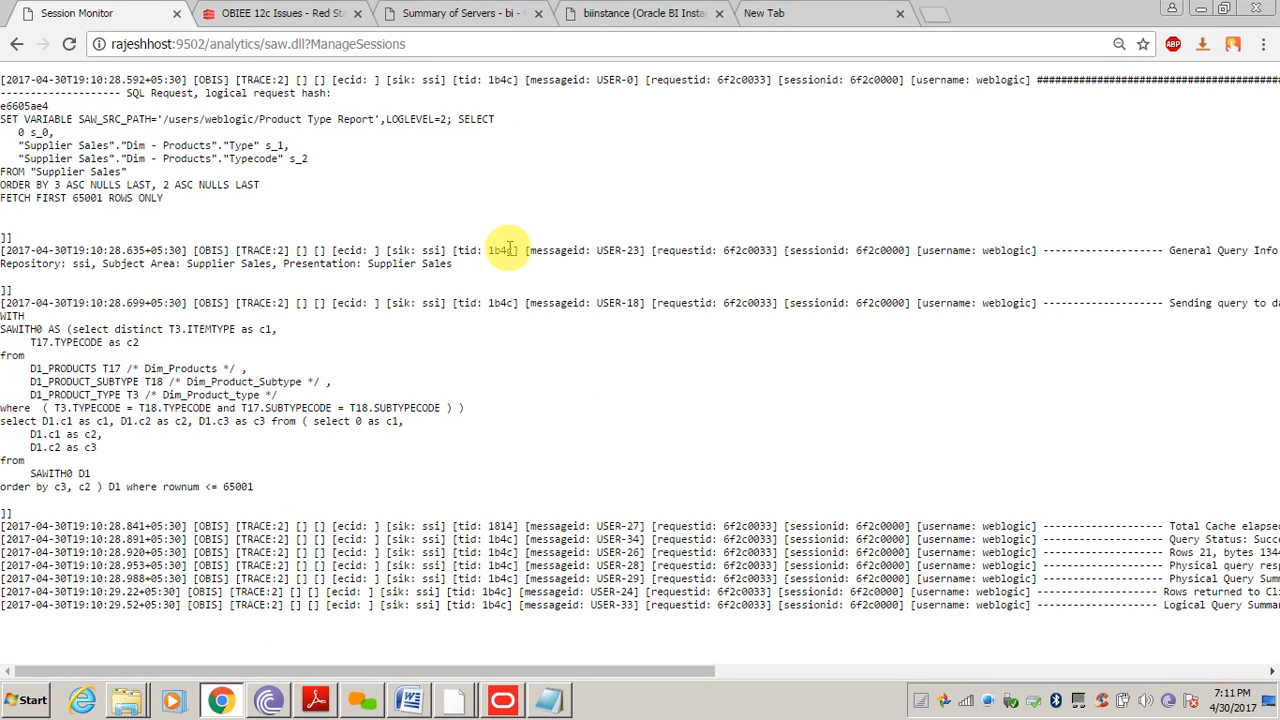
left_click_drag(517, 674, 395, 652)
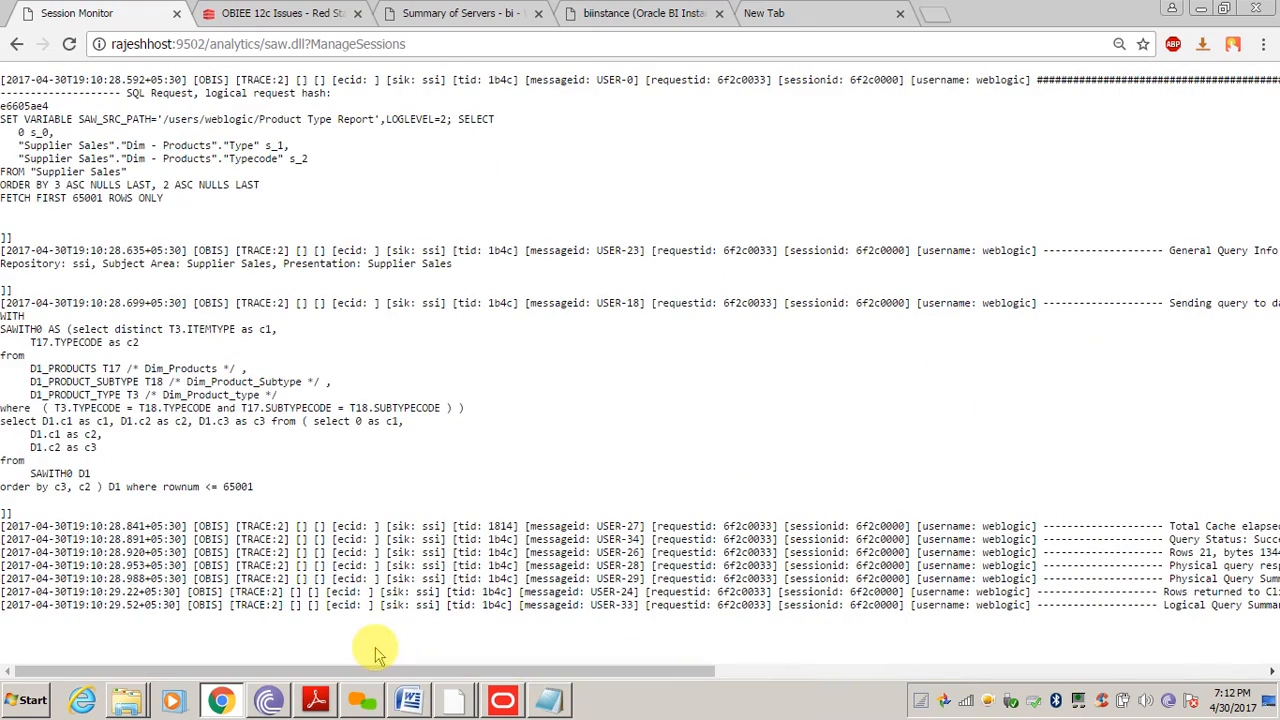
triple_click(180, 383)
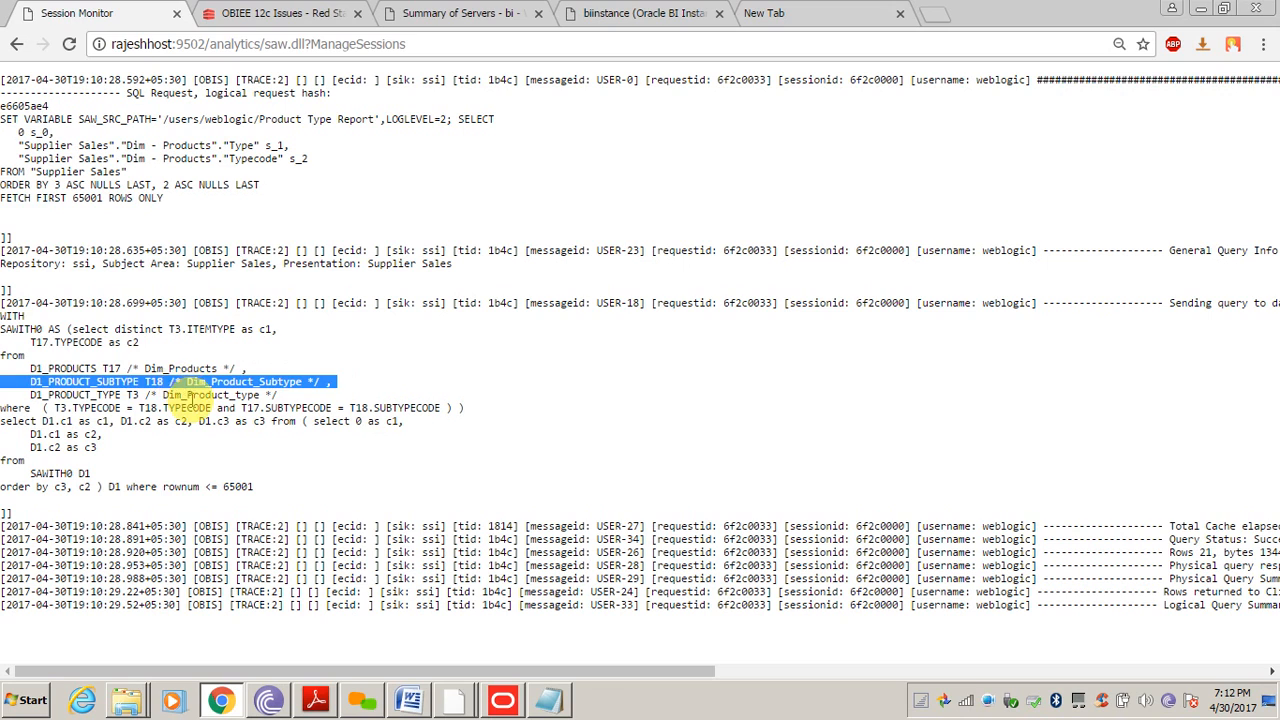
left_click(190, 400)
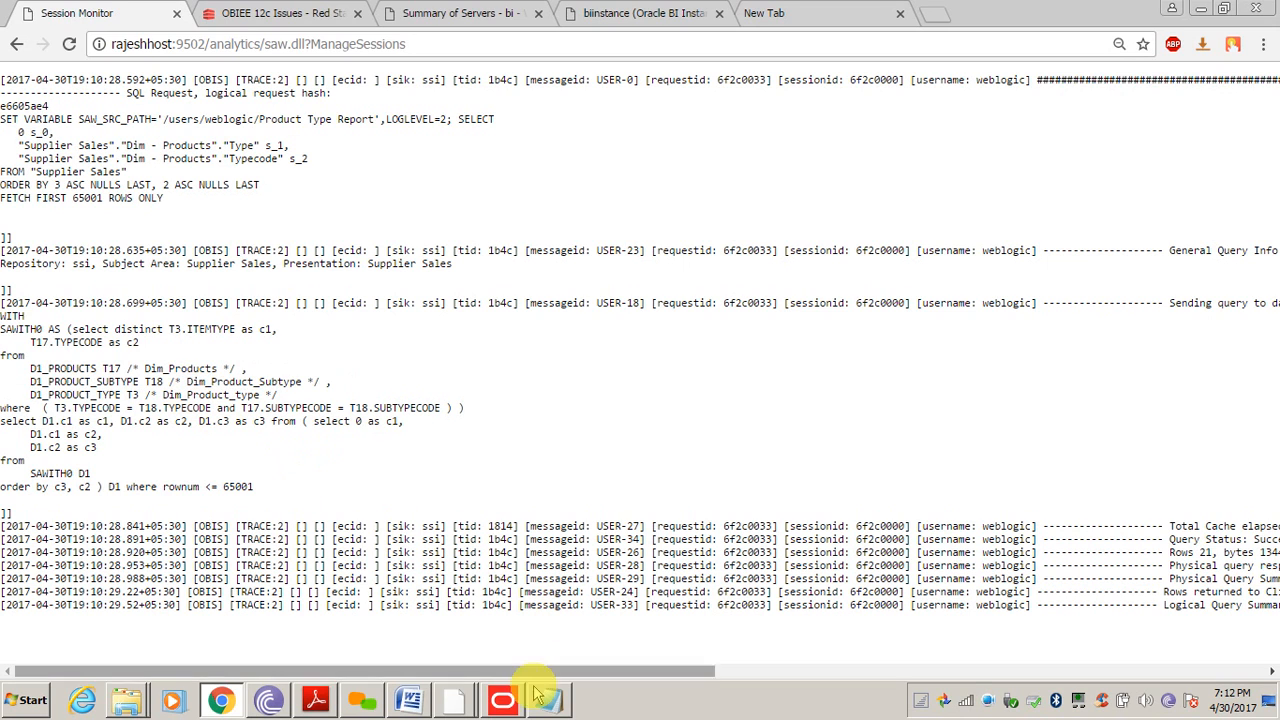
Bring up the activity guide and page back to the Price column steps
left_click(310, 698)
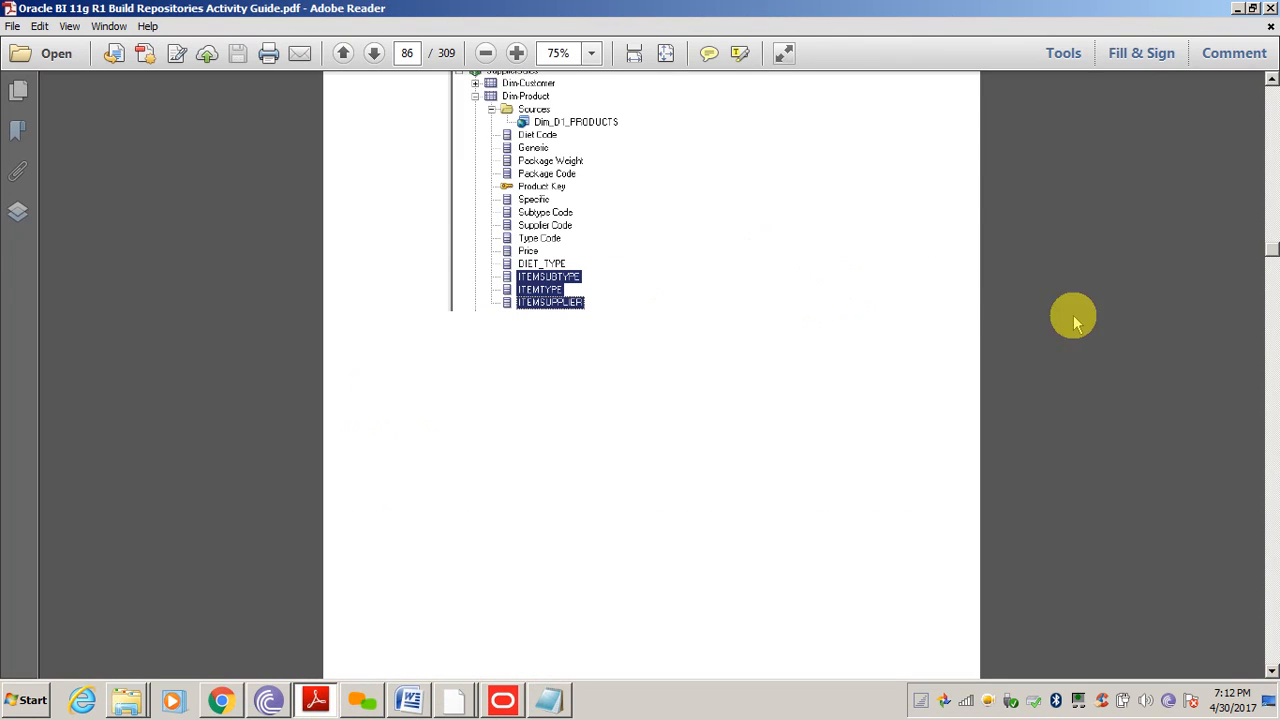
left_click(1273, 108)
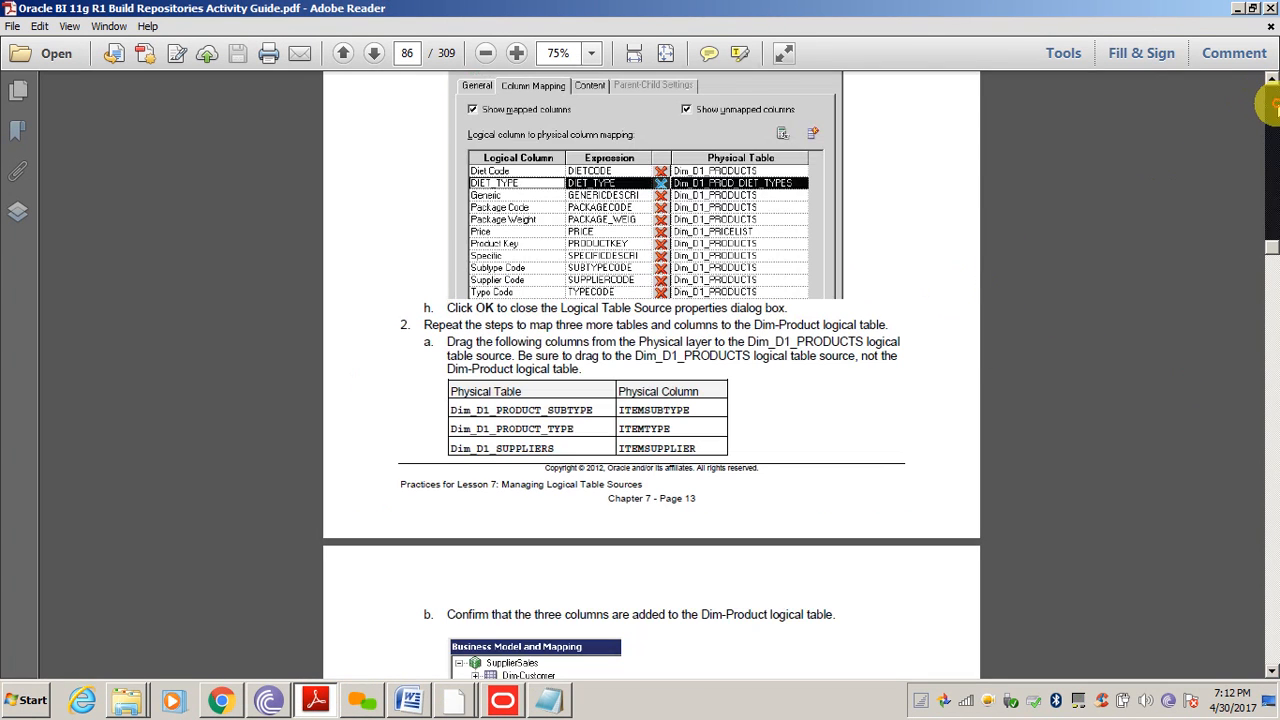
left_click(1273, 108)
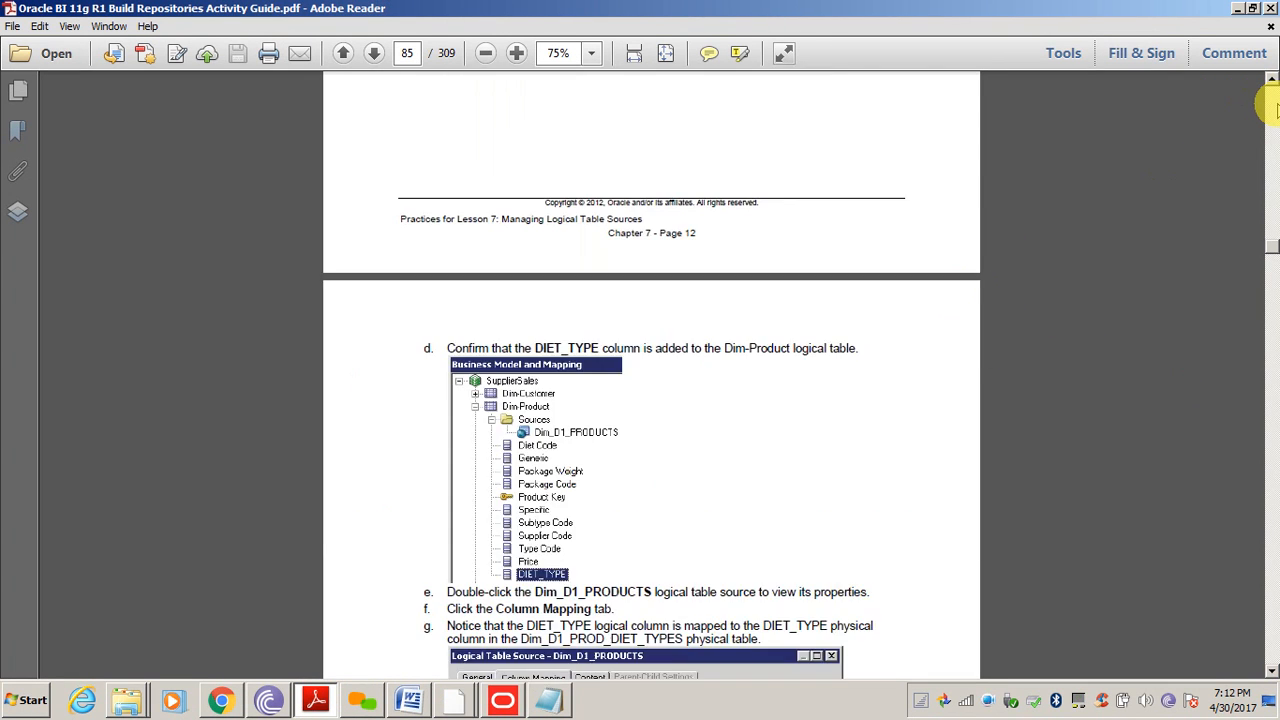
left_click(1273, 108)
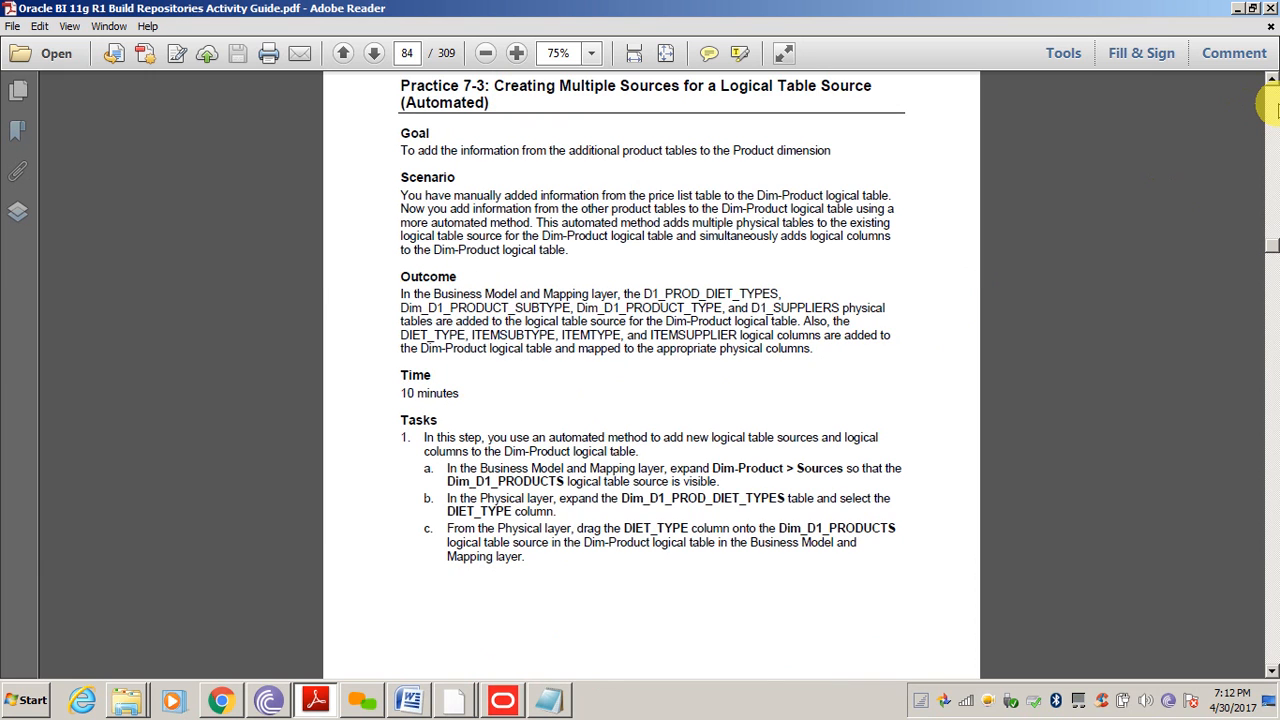
left_click(1273, 108)
left_click(1273, 108)
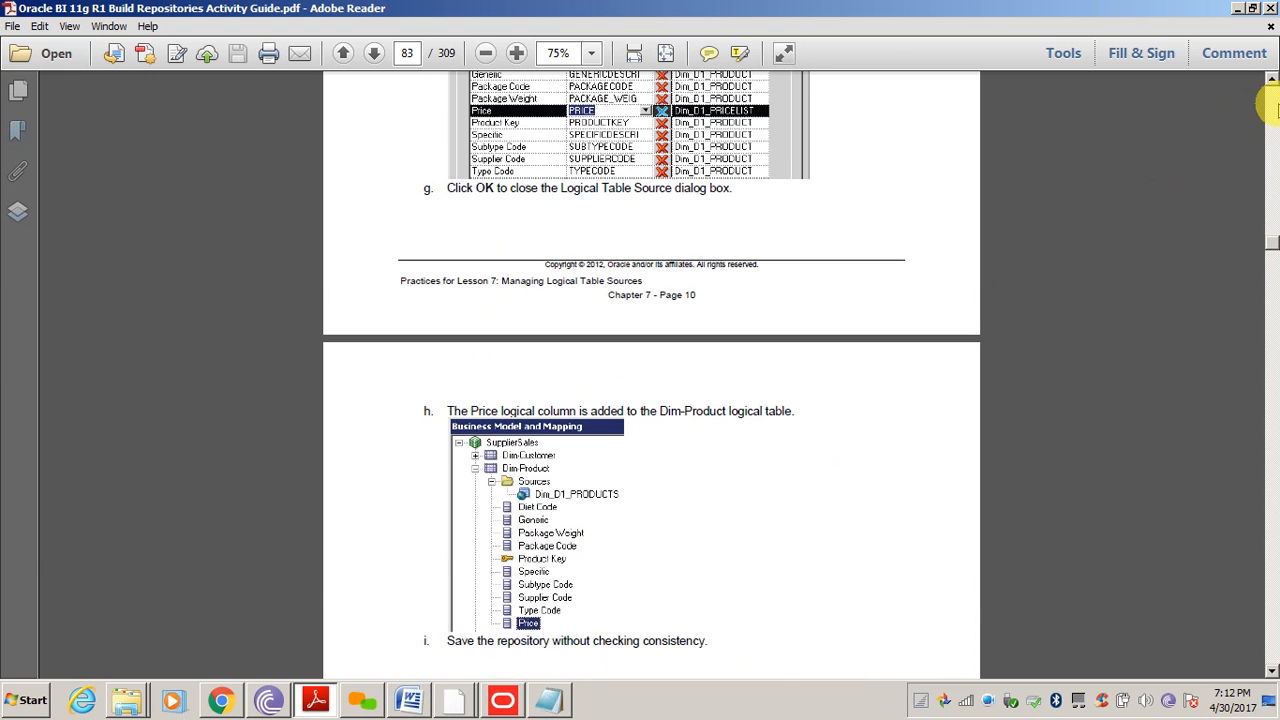
left_click_drag(1273, 108, 1273, 108)
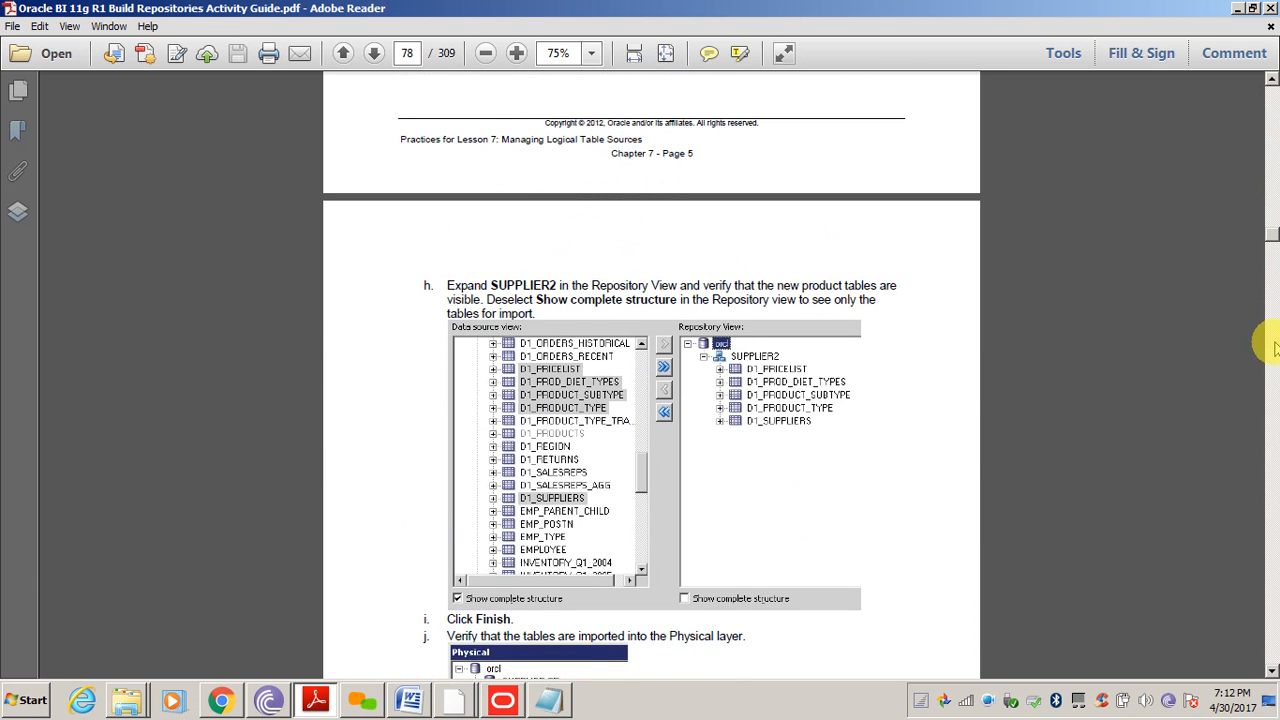
Page forward from the join steps on page 79 to the start of Practice 7-3
left_click(1273, 405)
left_click(1273, 405)
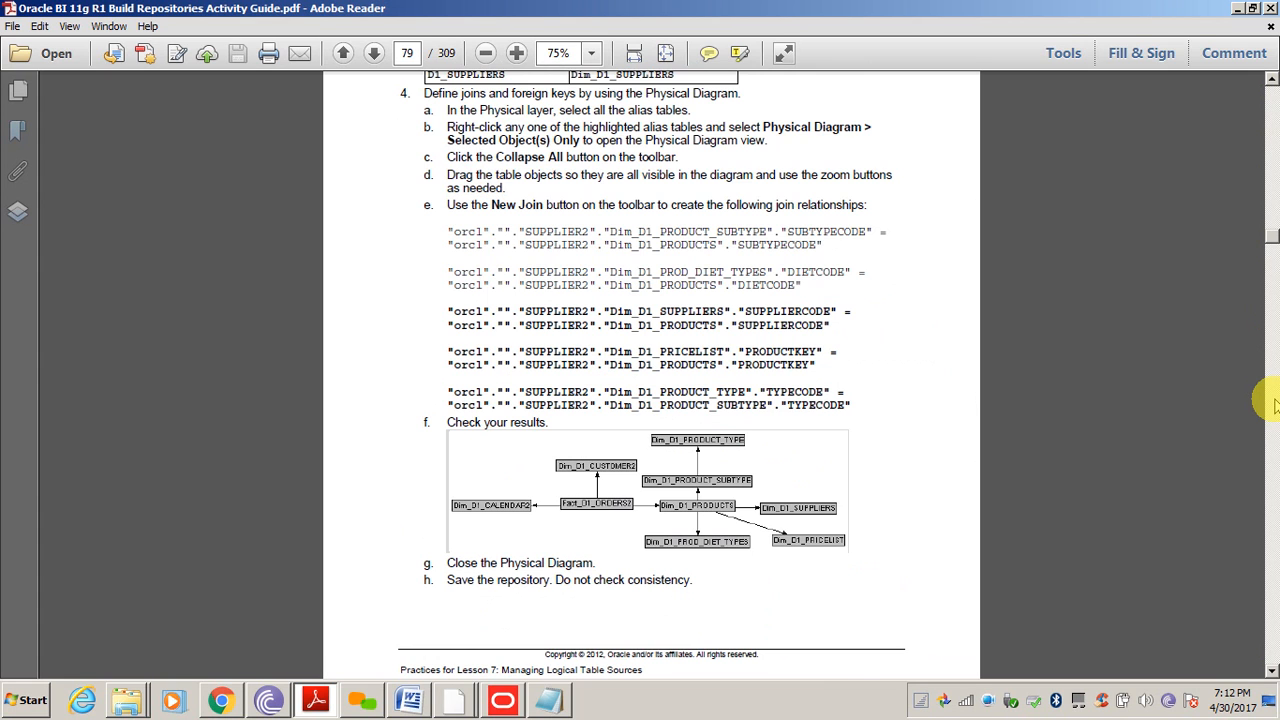
left_click(1273, 405)
left_click(1273, 405)
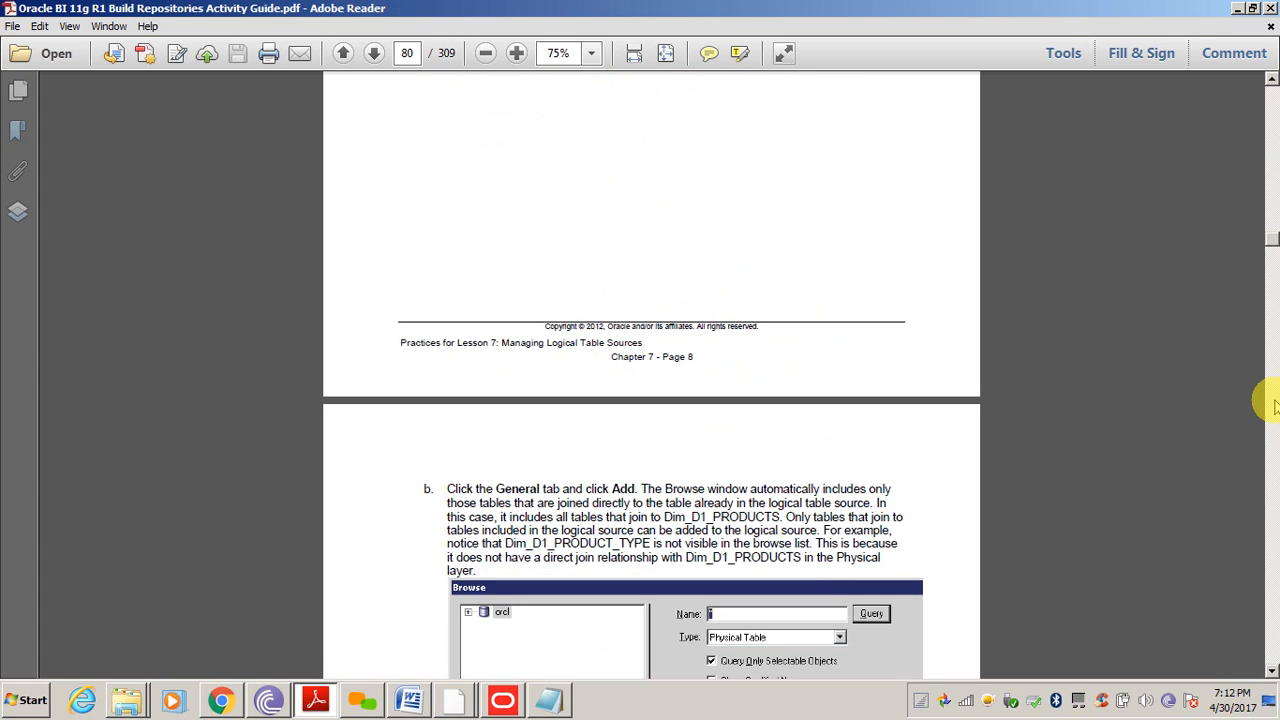
left_click(1273, 492)
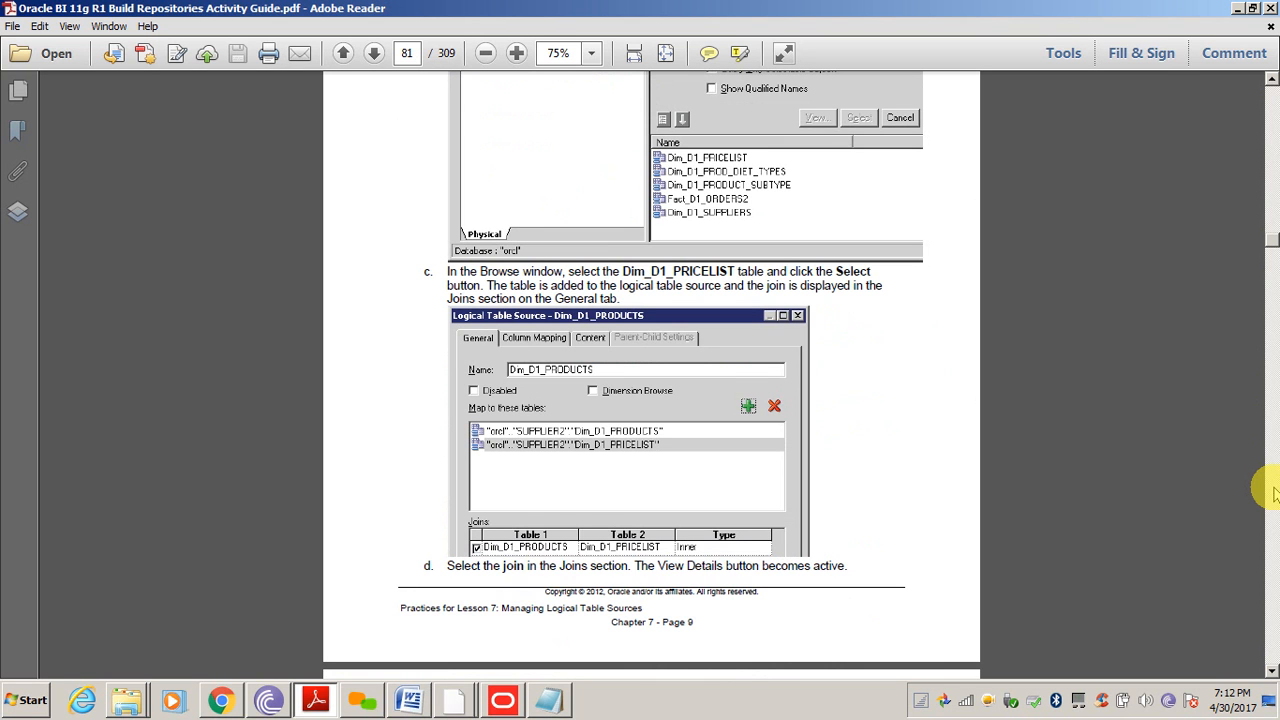
left_click(1273, 492)
left_click(1273, 492)
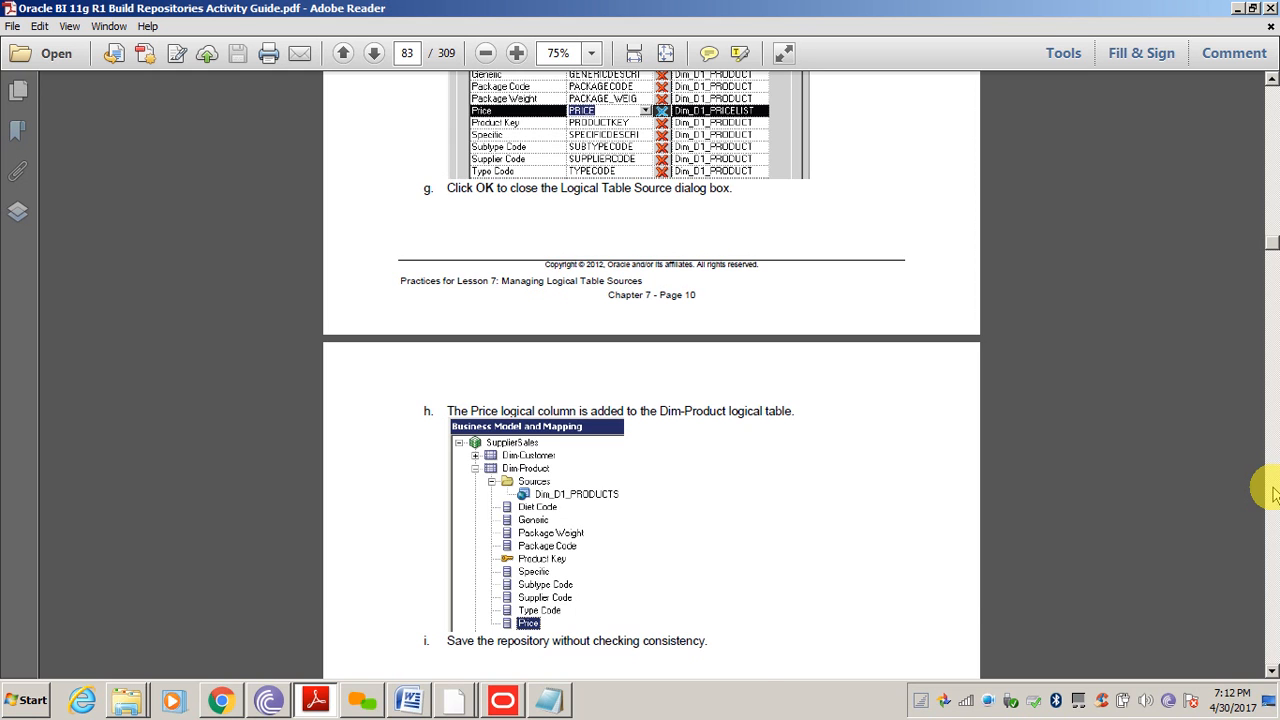
left_click(1273, 492)
left_click(1273, 492)
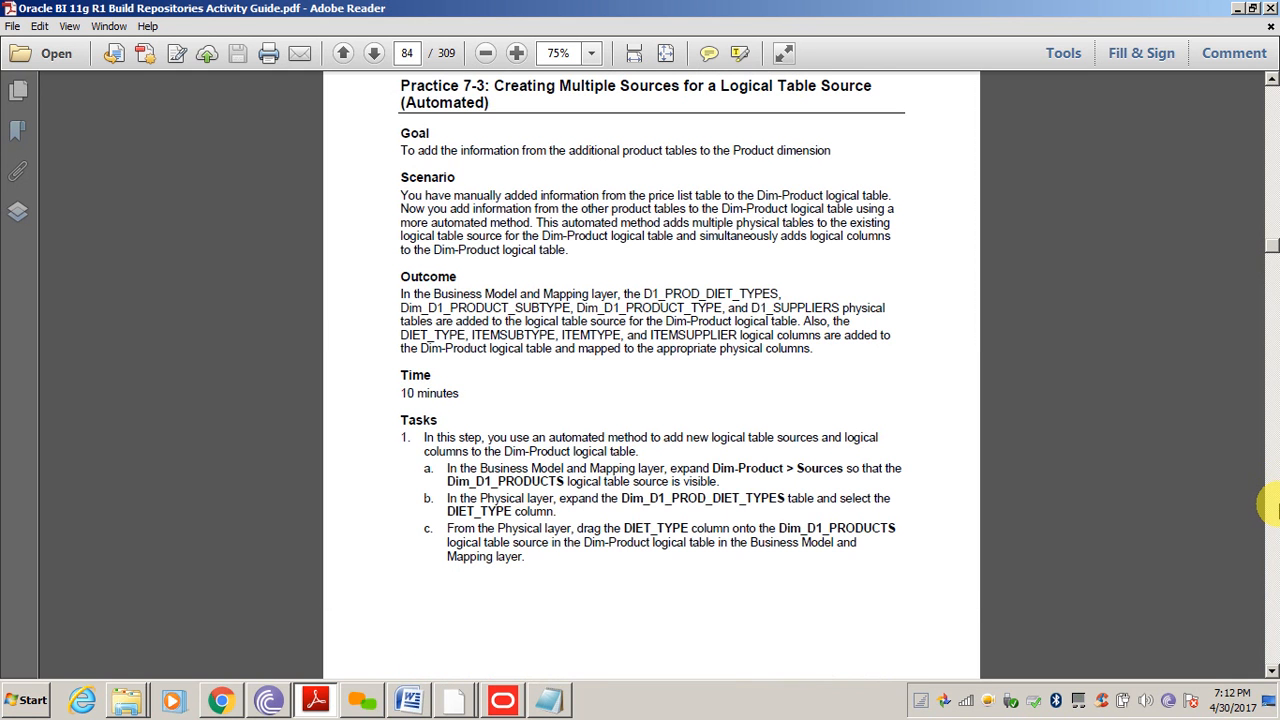
Read through Practice 7-3's column mapping, source verification and repository upload steps
left_click(1273, 508)
left_click(1273, 508)
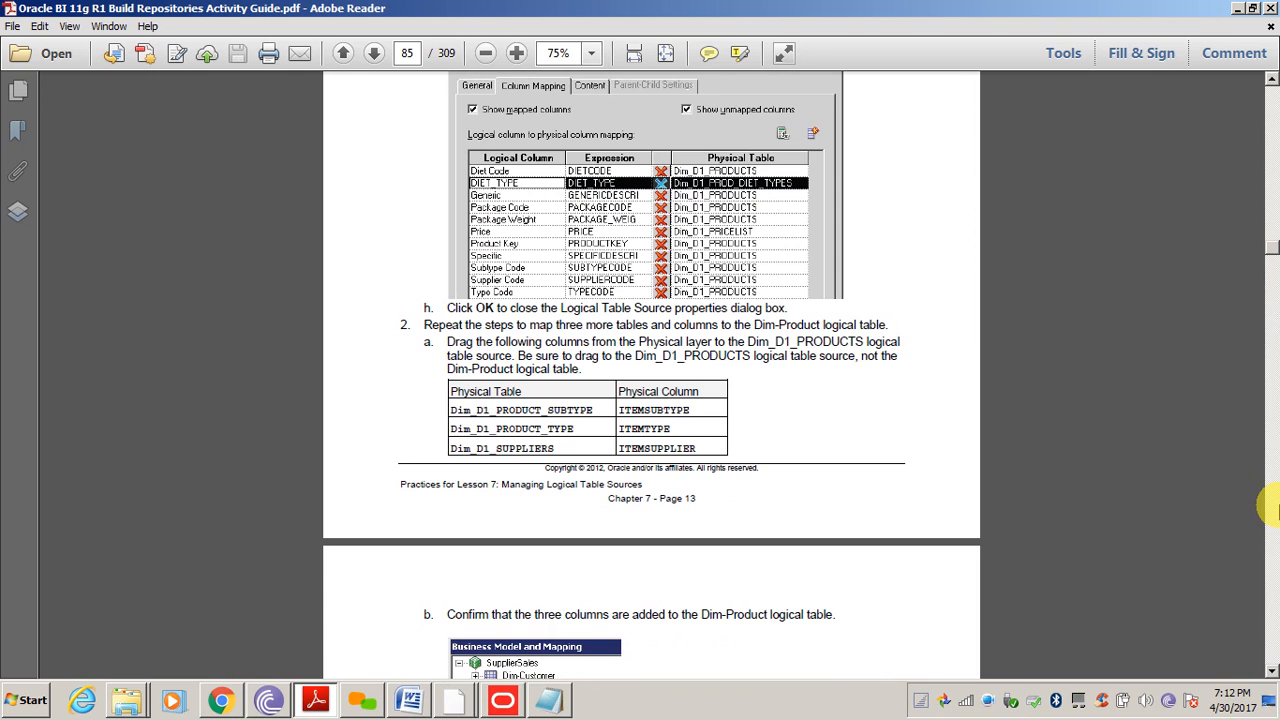
left_click(1273, 508)
left_click(1273, 508)
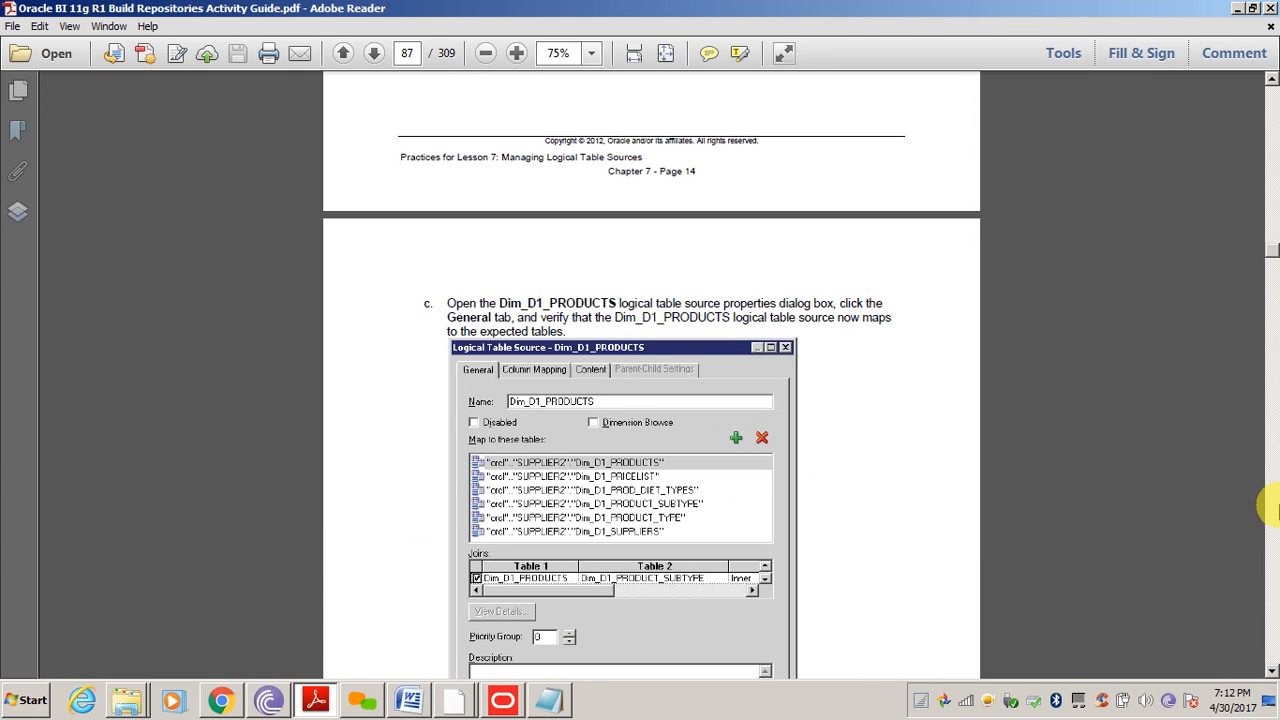
left_click(1273, 508)
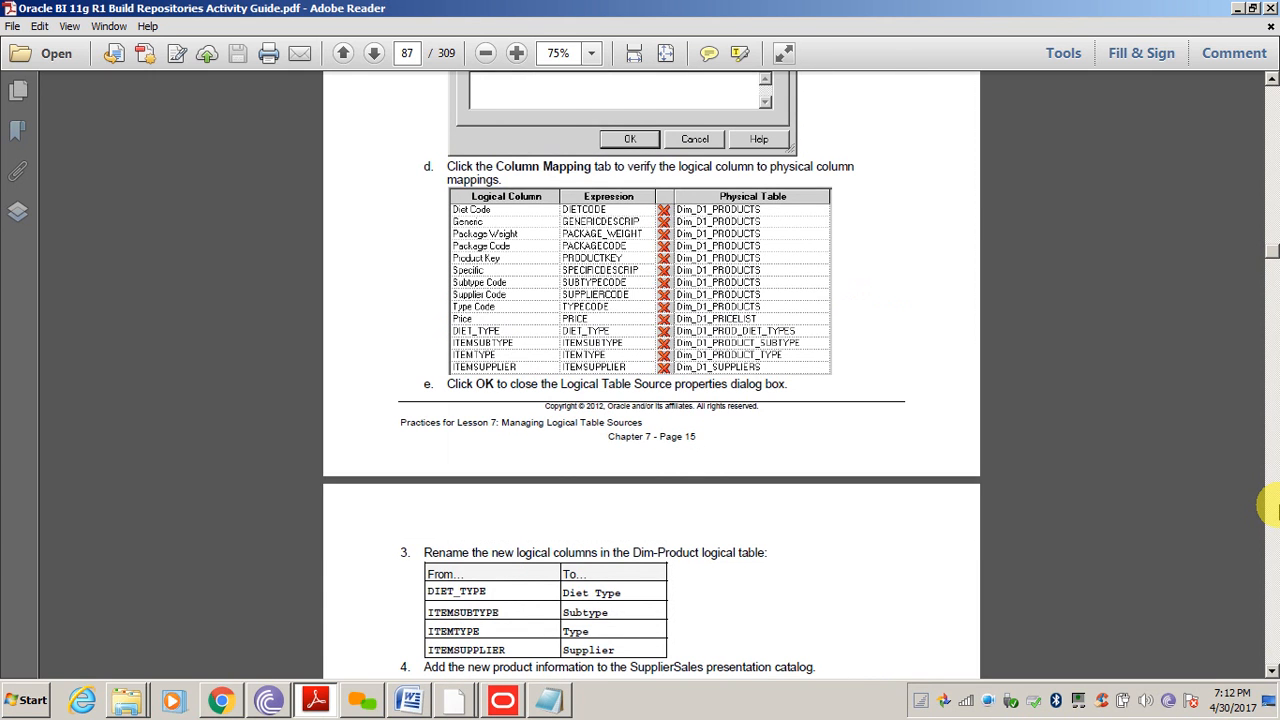
left_click(1273, 508)
left_click(1273, 508)
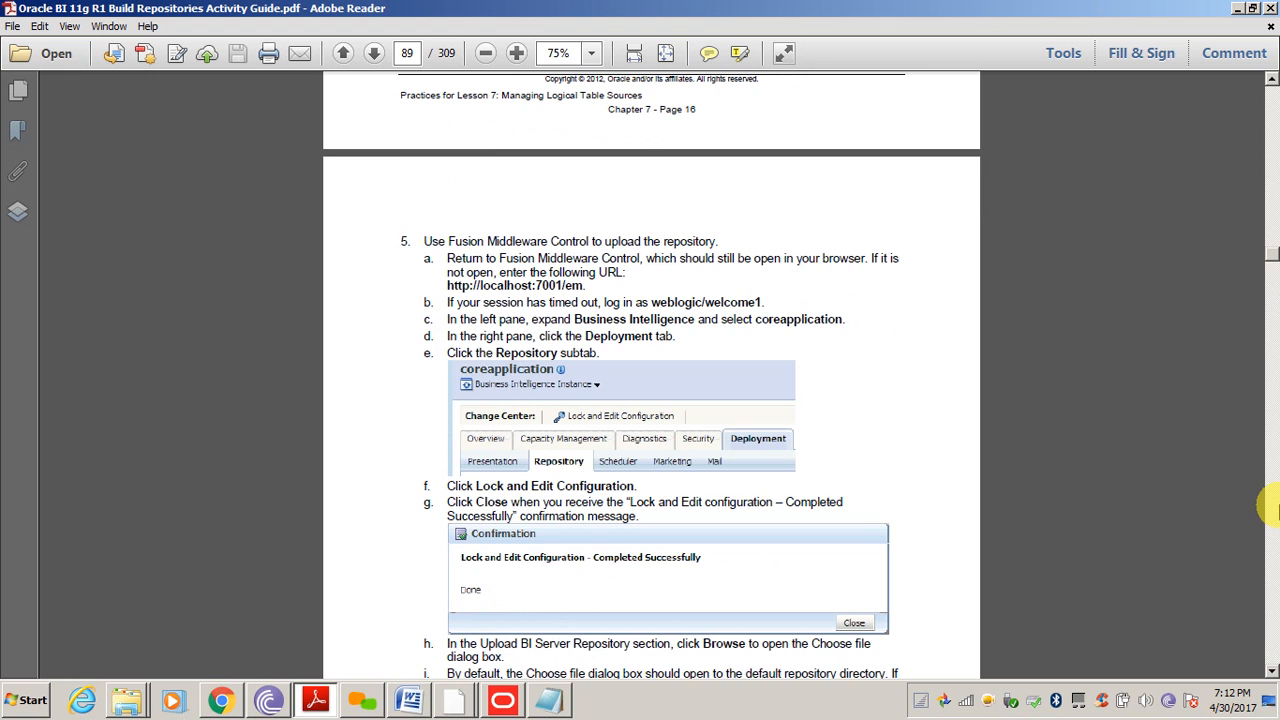
left_click(1273, 508)
Scroll down to Practice 7-4 step 5, then return to the Administration Tool
scroll(1270, 508, "down", 10)
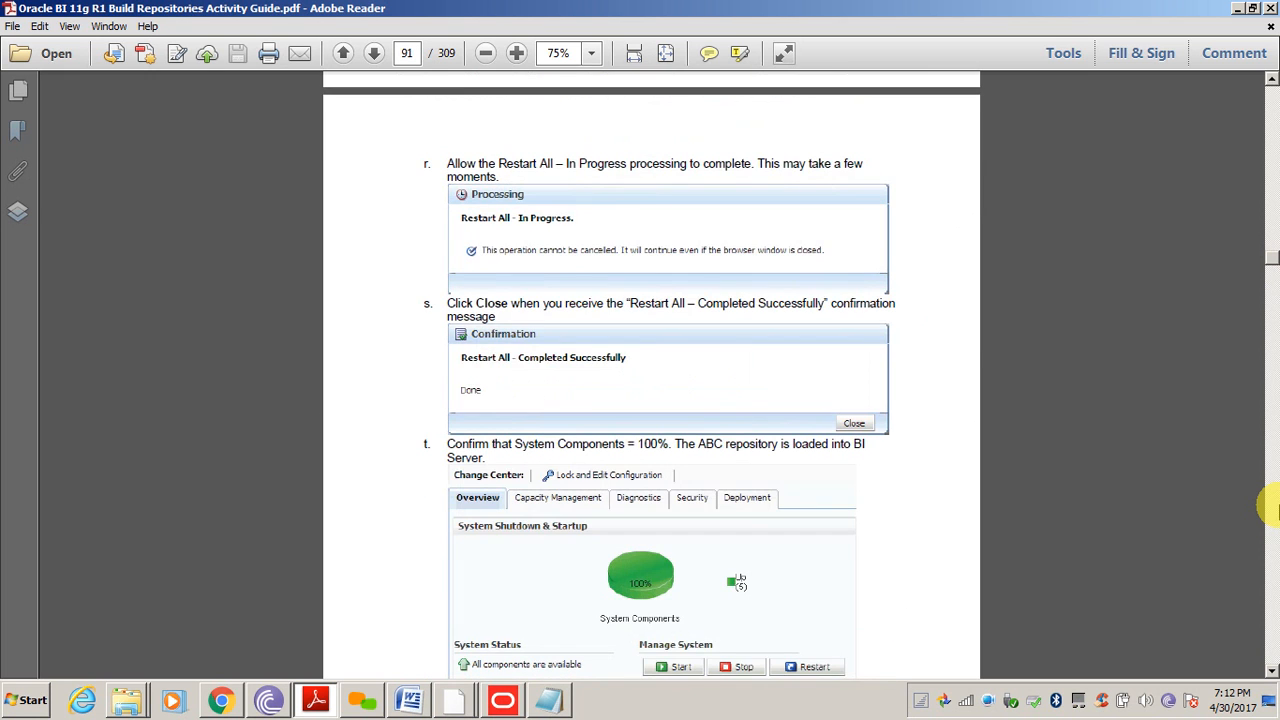
scroll(1270, 508, "down", 10)
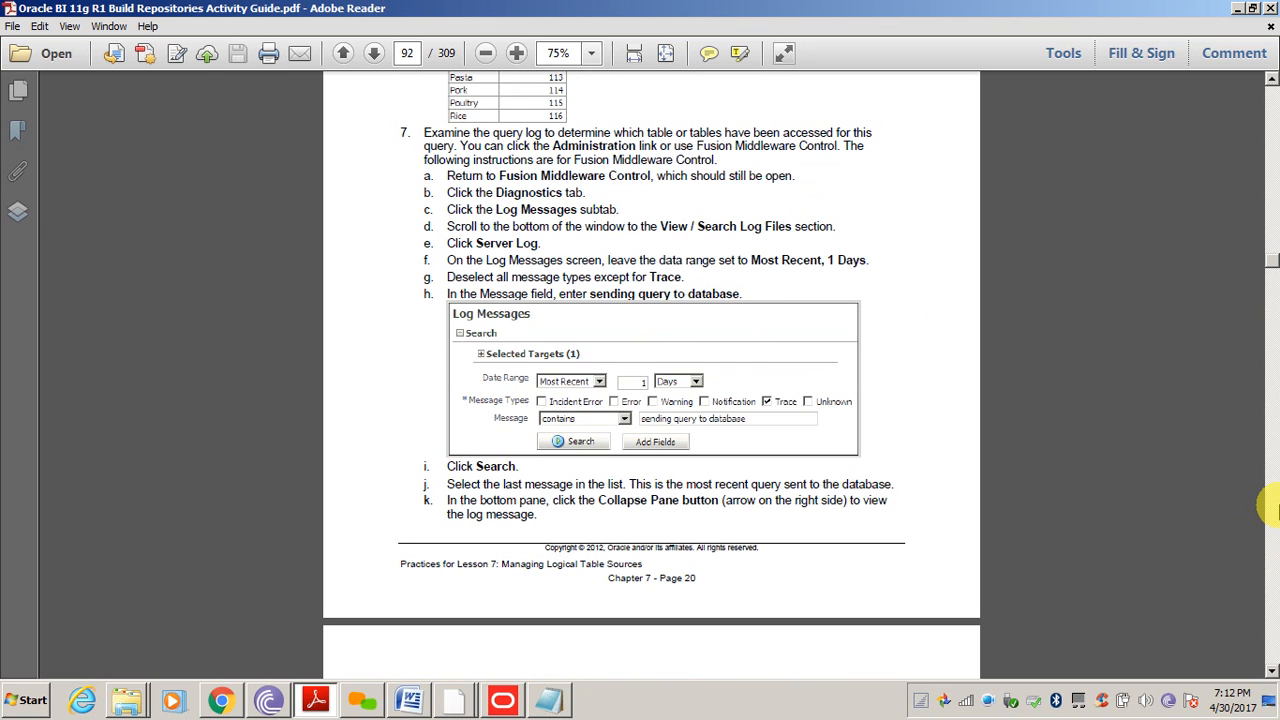
scroll(1270, 508, "down", 10)
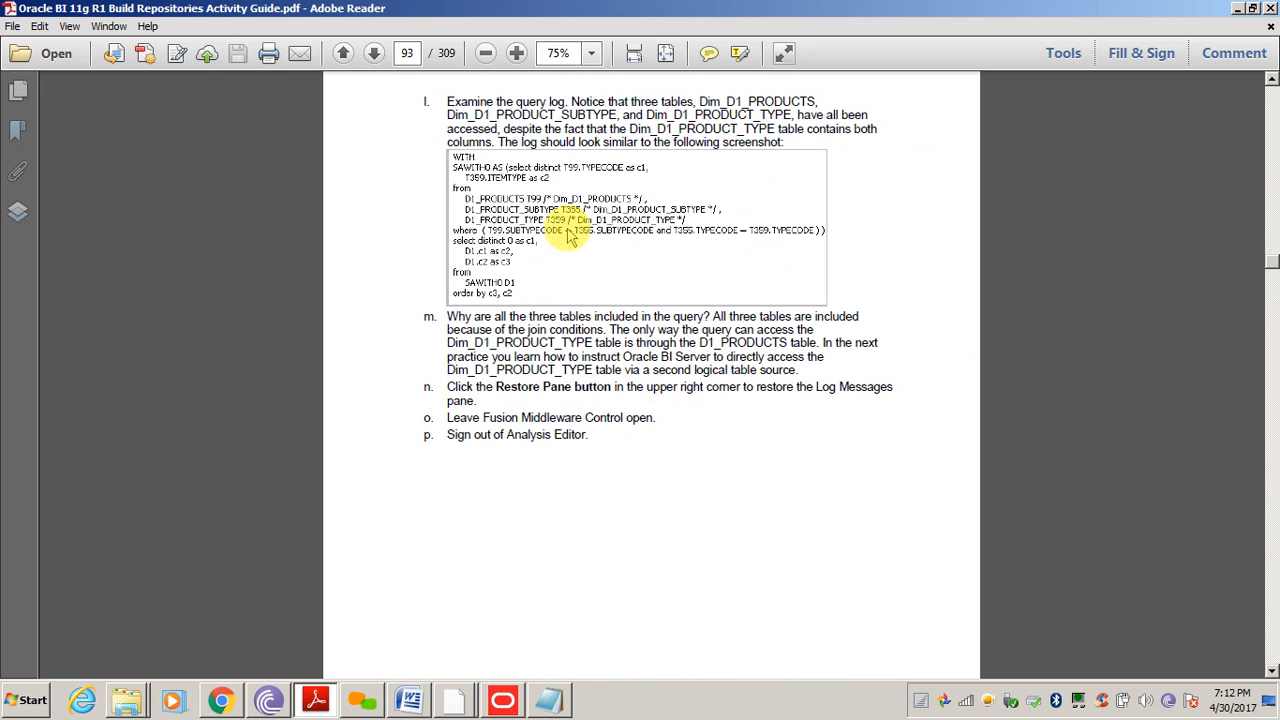
scroll(1268, 510, "down", 10)
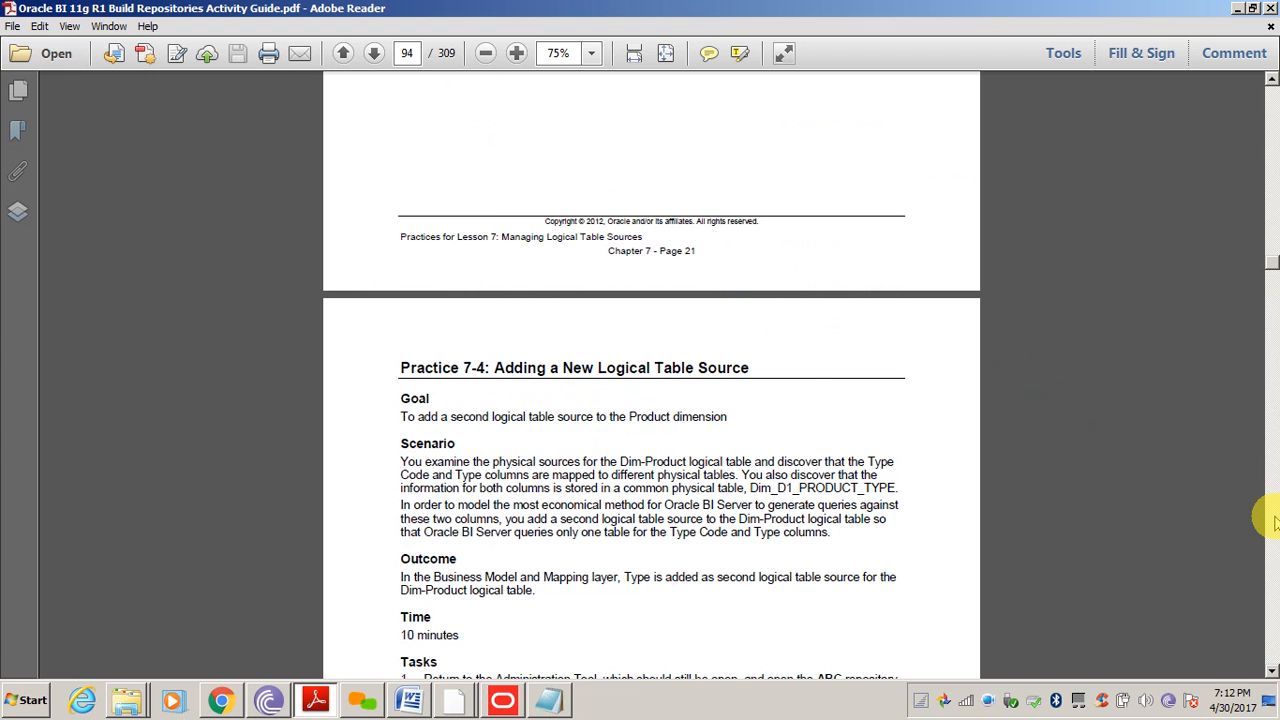
scroll(1270, 518, "down", 10)
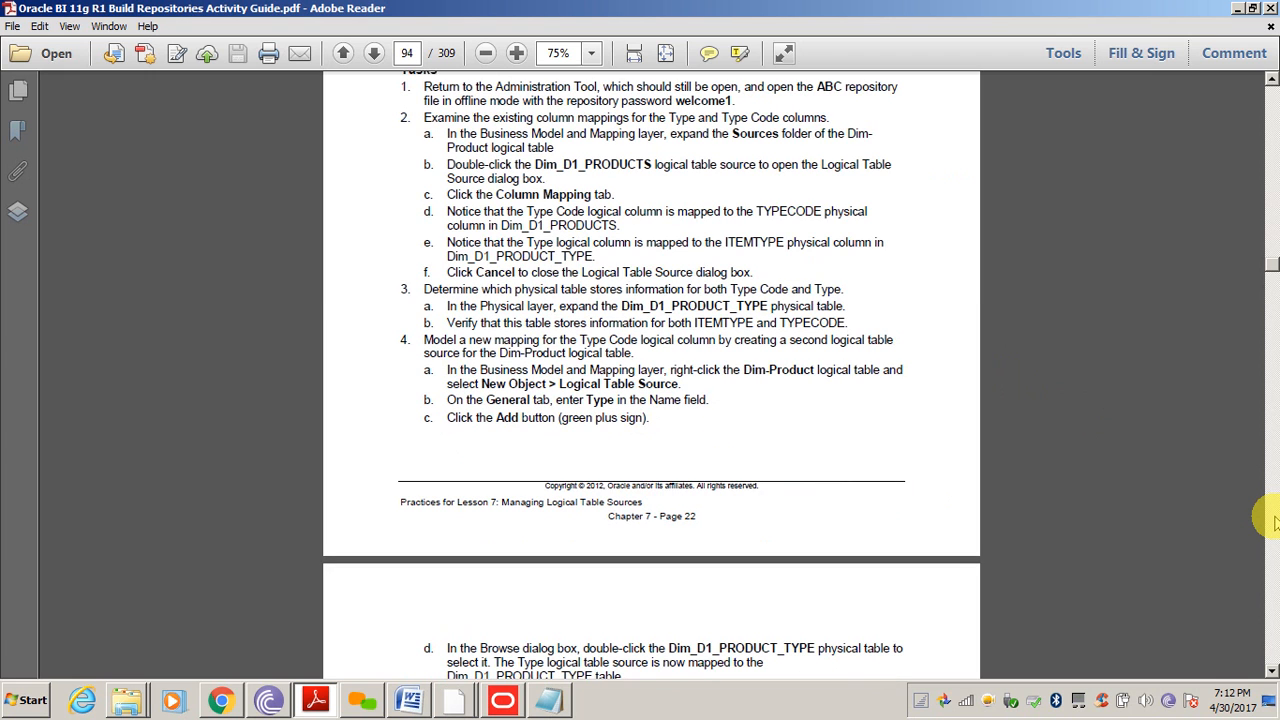
scroll(1268, 518, "down", 10)
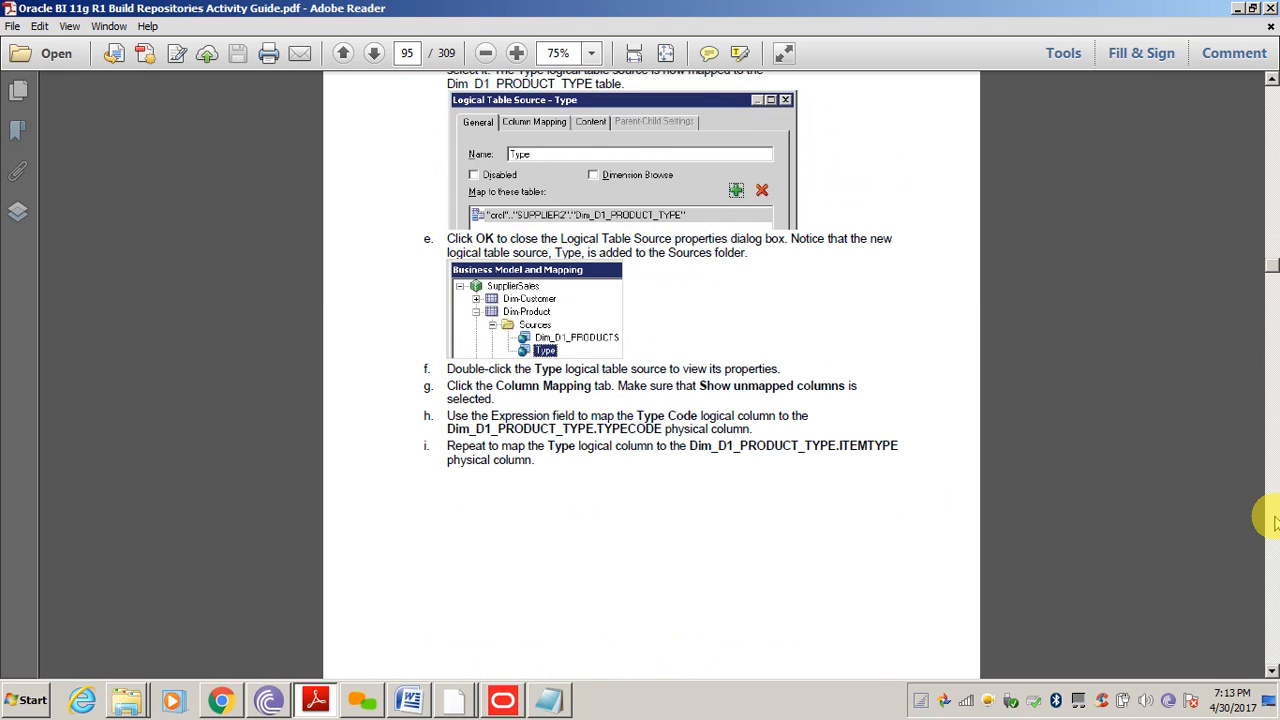
scroll(1274, 520, "down", 10)
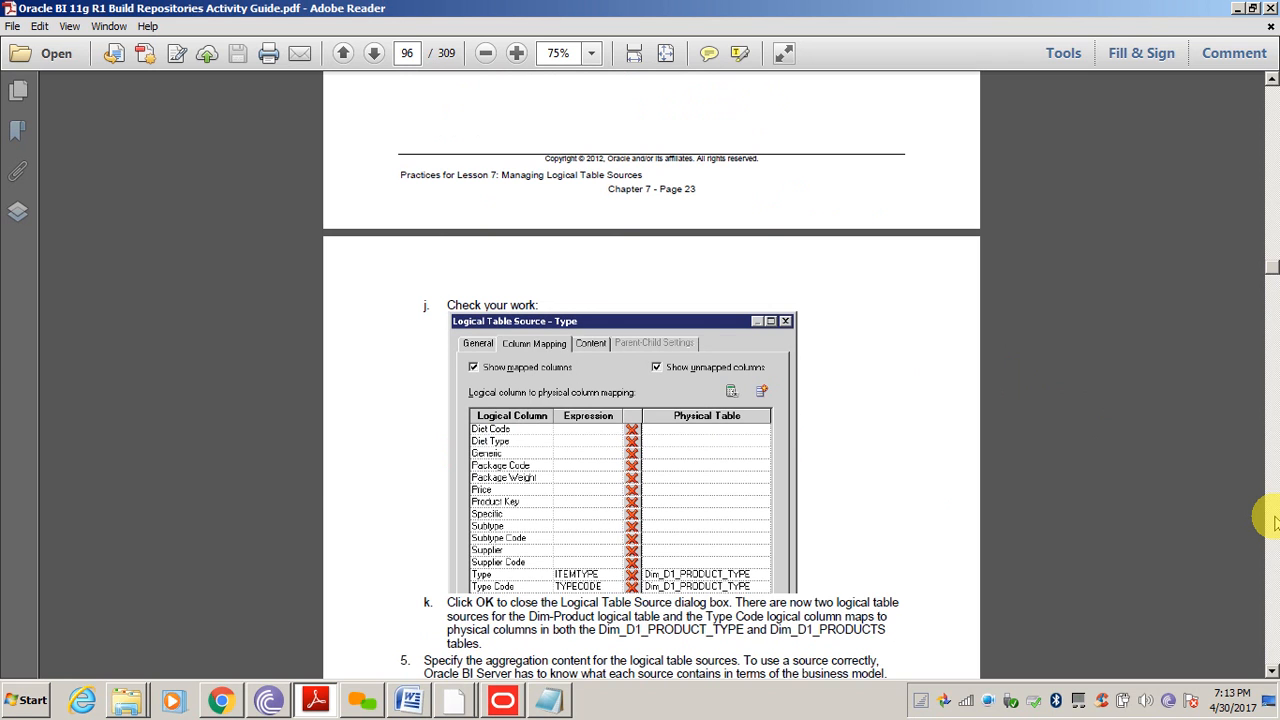
scroll(1272, 520, "down", 10)
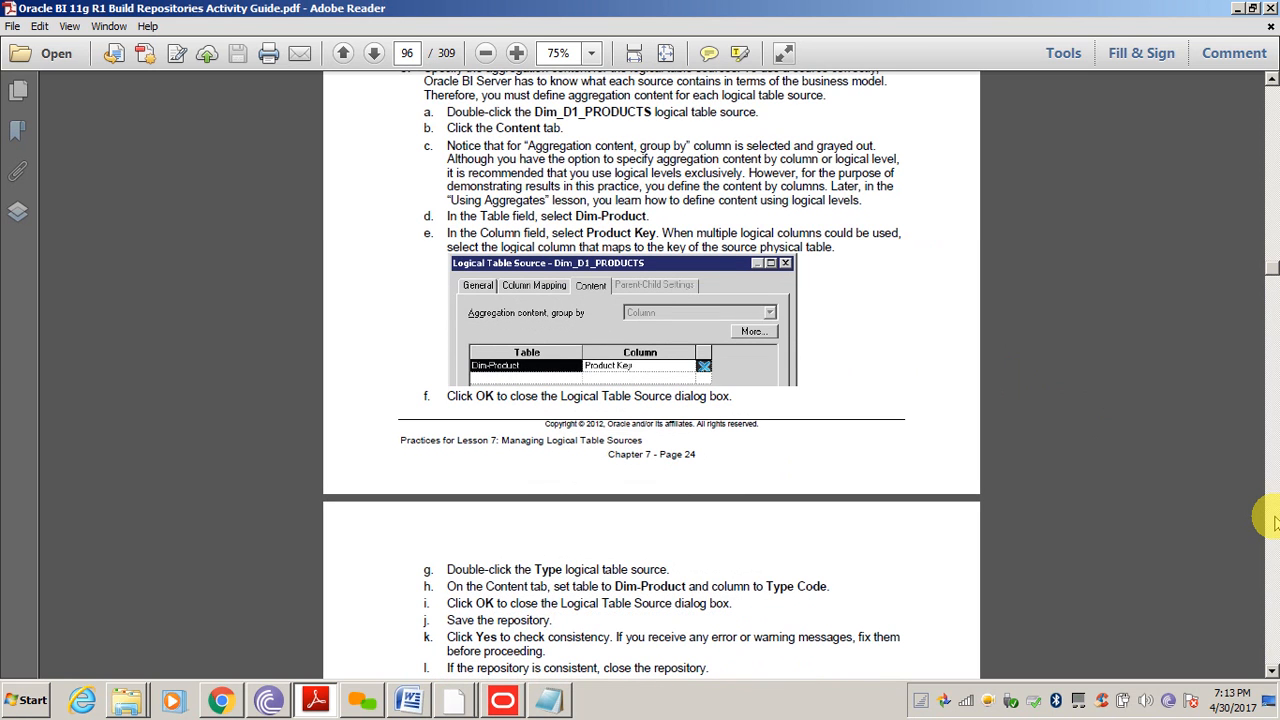
left_click(503, 705)
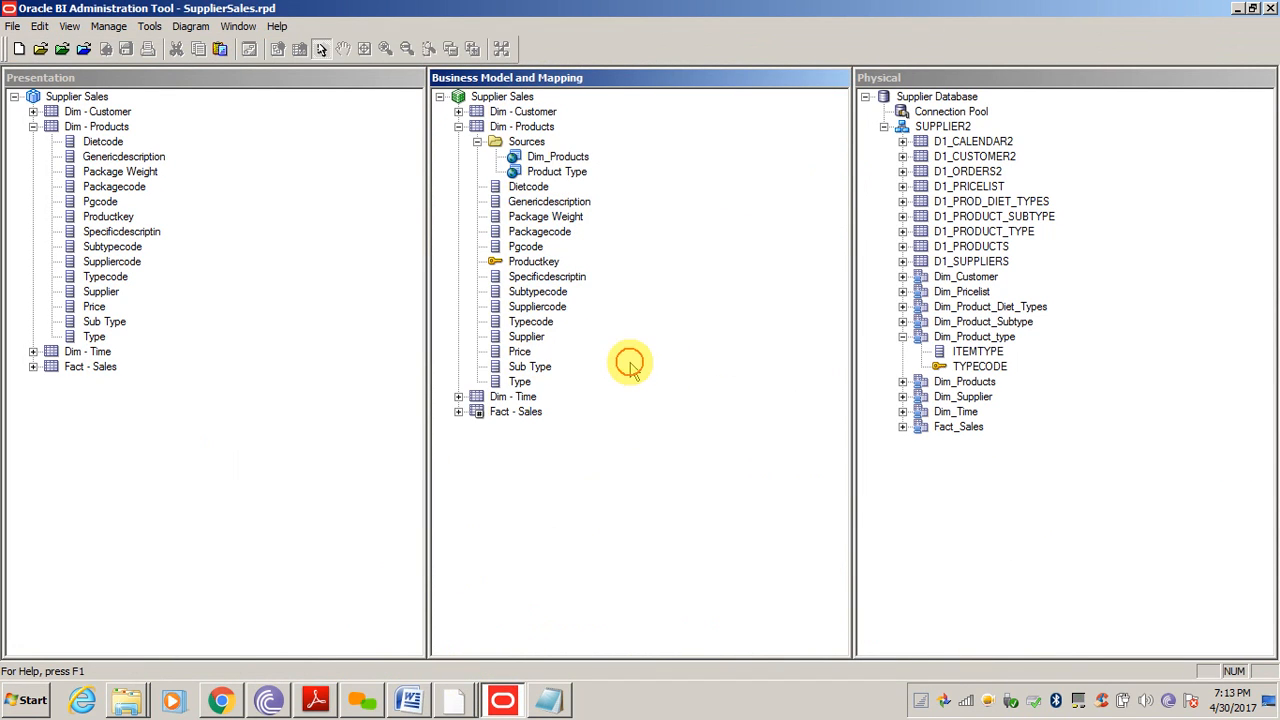
left_click(555, 174)
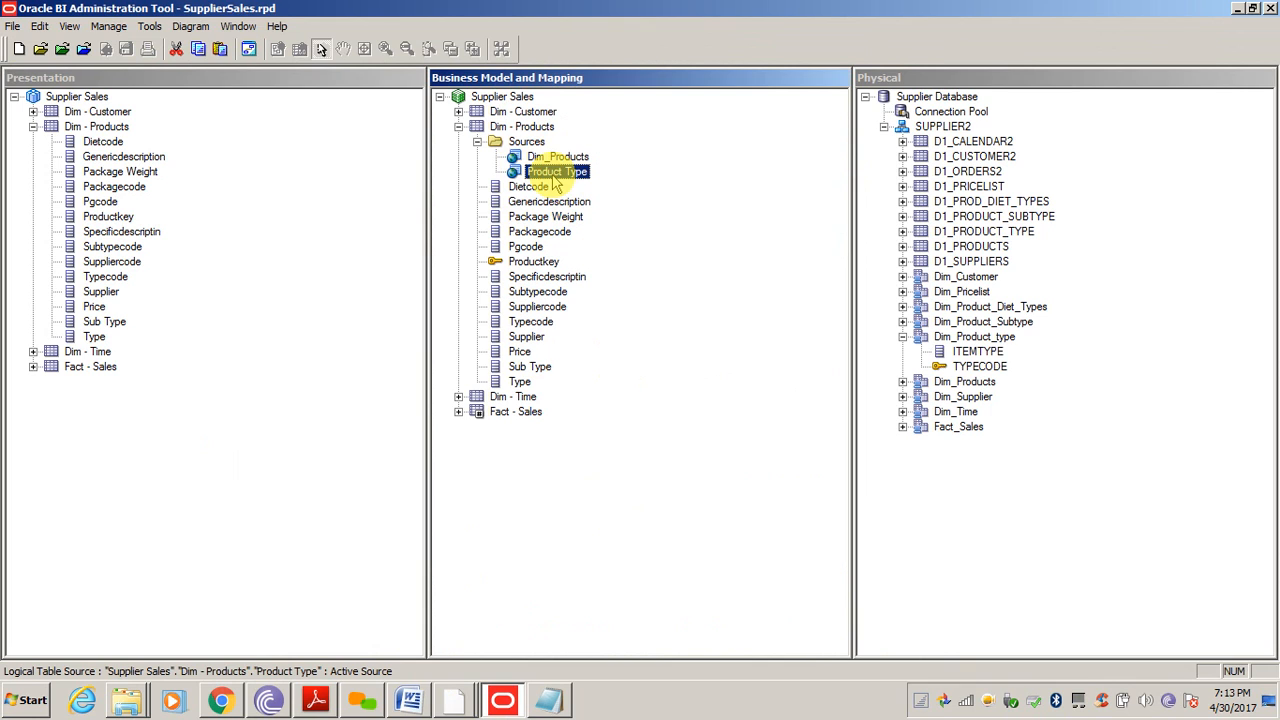
left_click(556, 158)
left_click(557, 173)
left_click(620, 540)
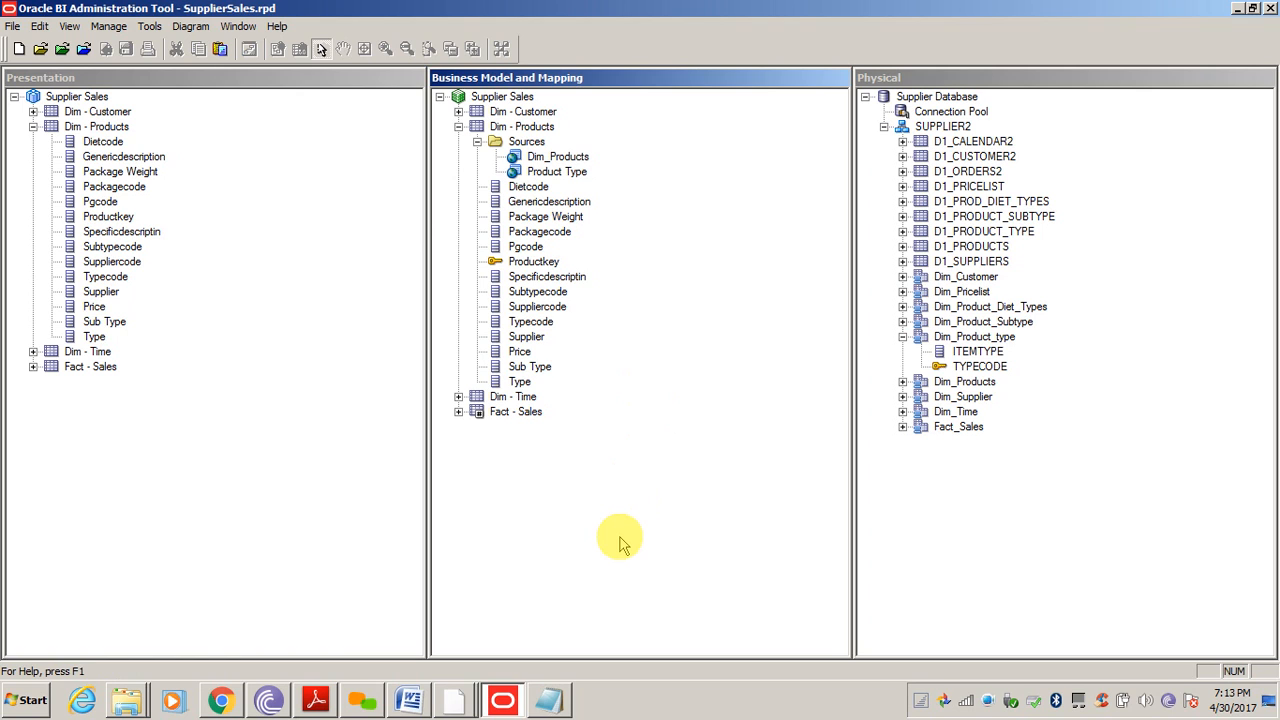
left_click(553, 157)
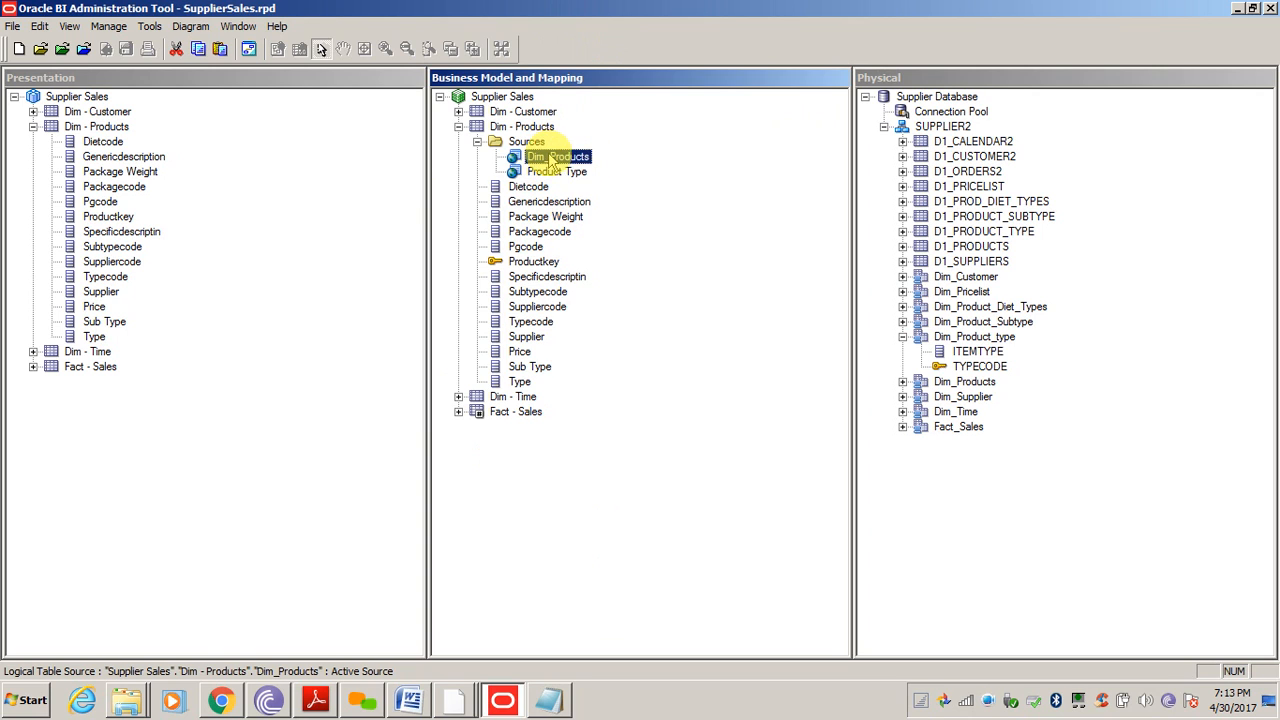
left_click(562, 172)
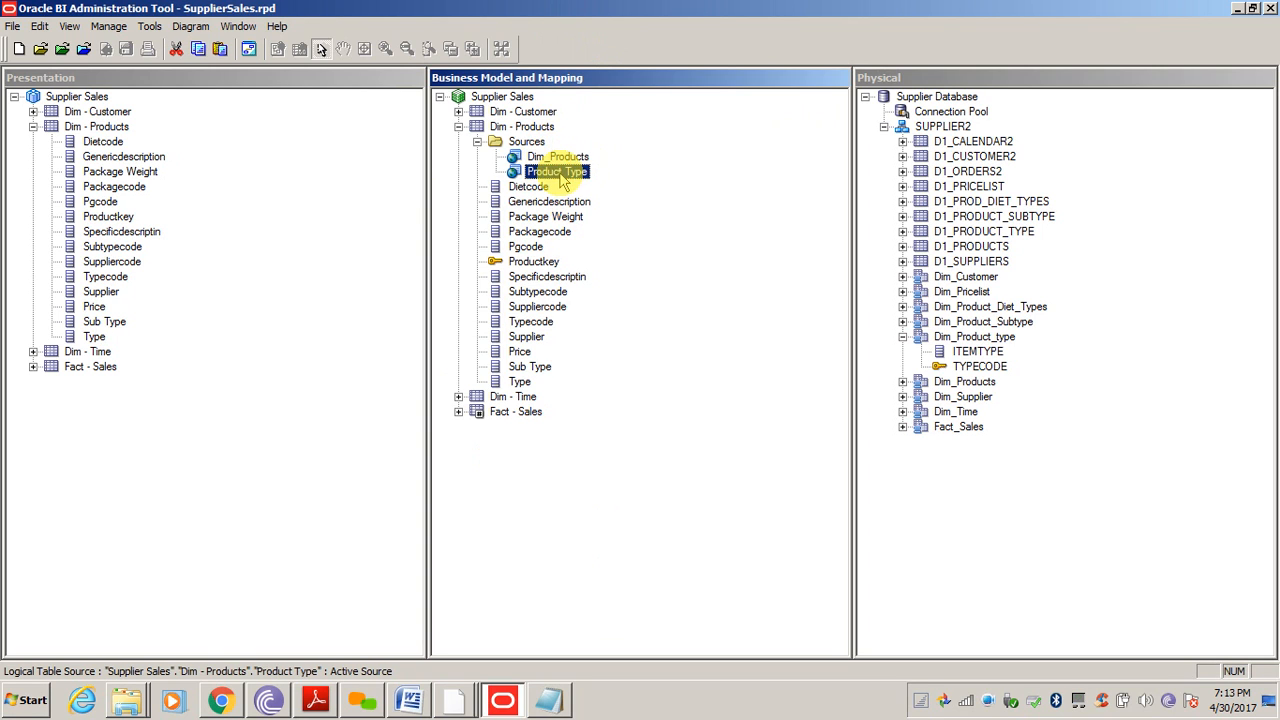
left_click(611, 511)
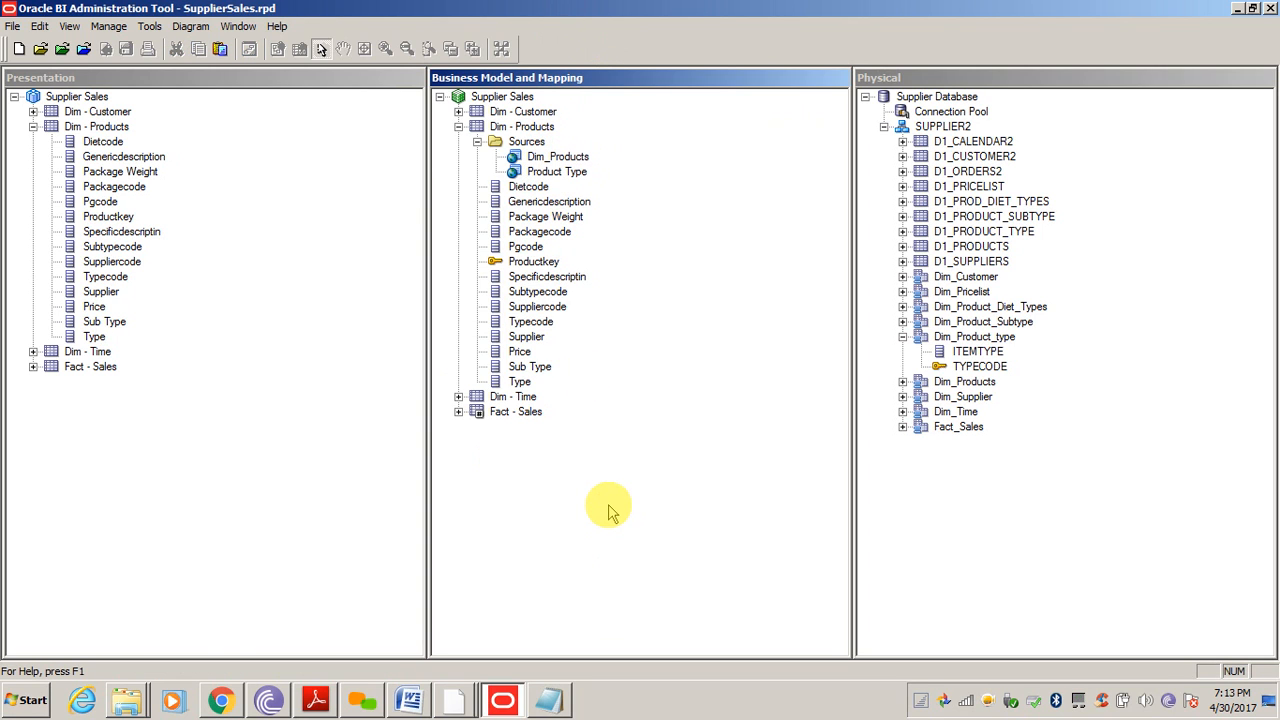
Set the Product Type source's content to the Dim - Products logical table at the Type column
double_click(560, 174)
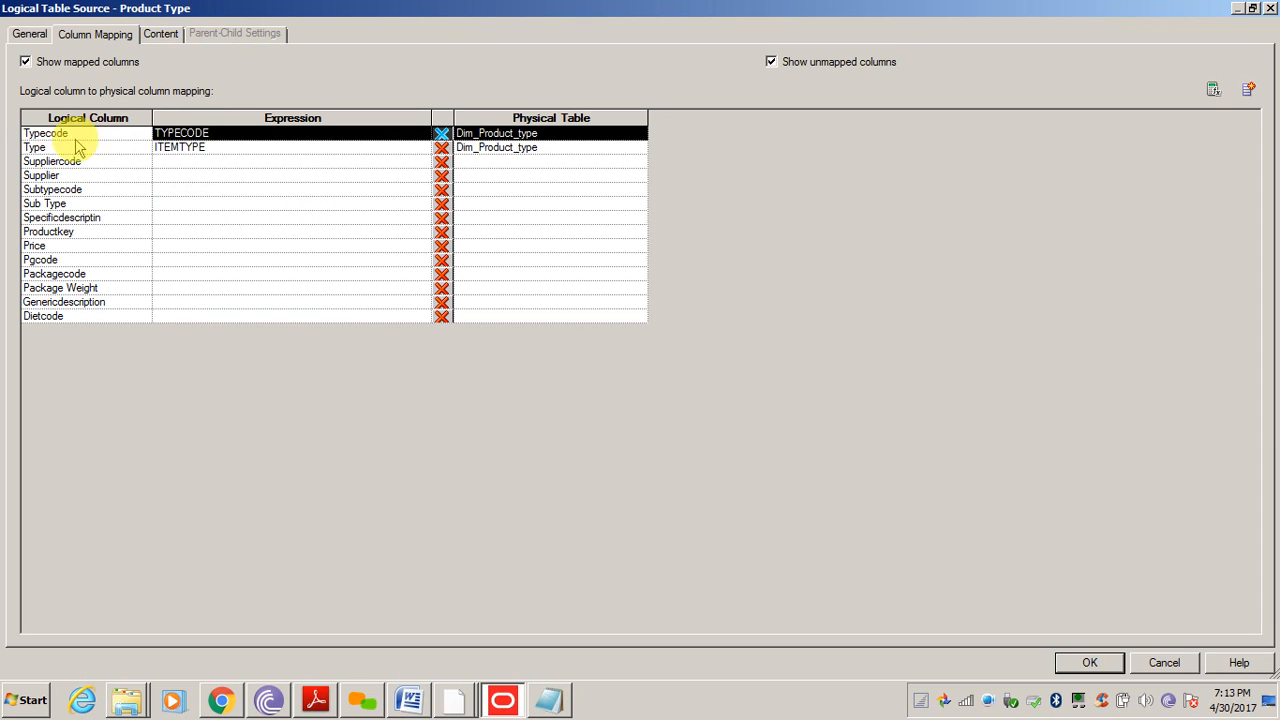
left_click(158, 40)
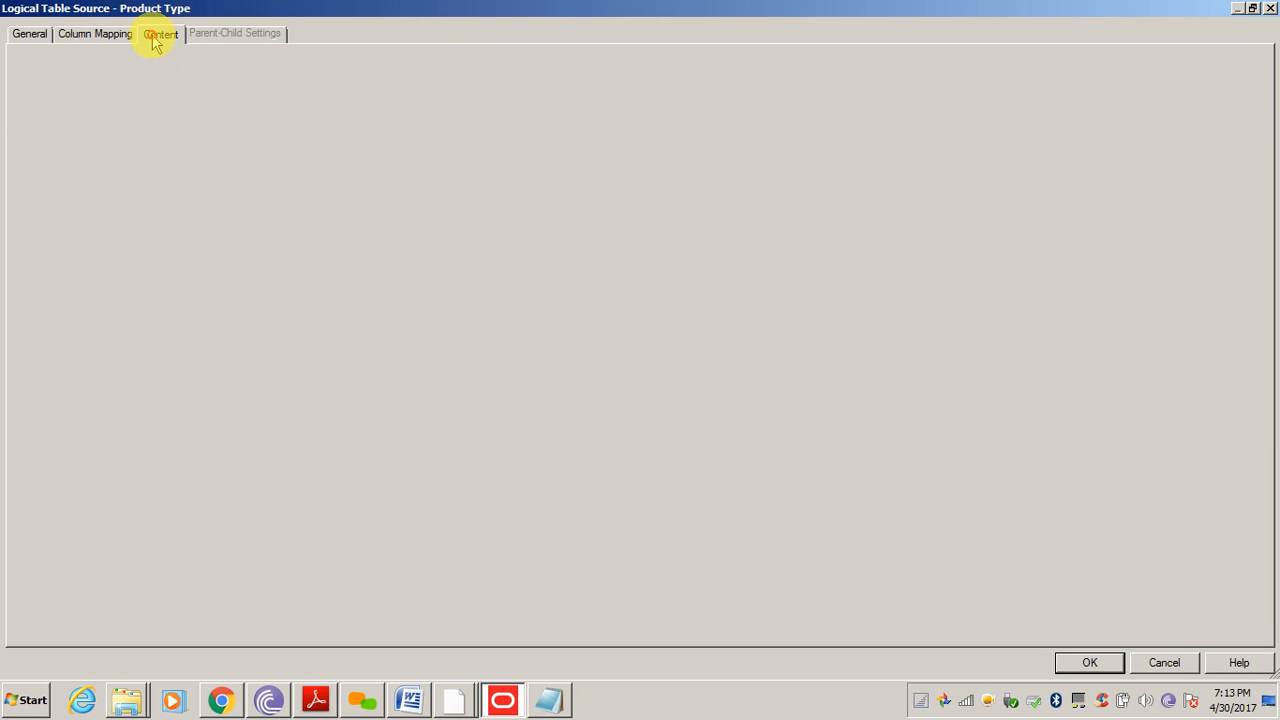
left_click(136, 128)
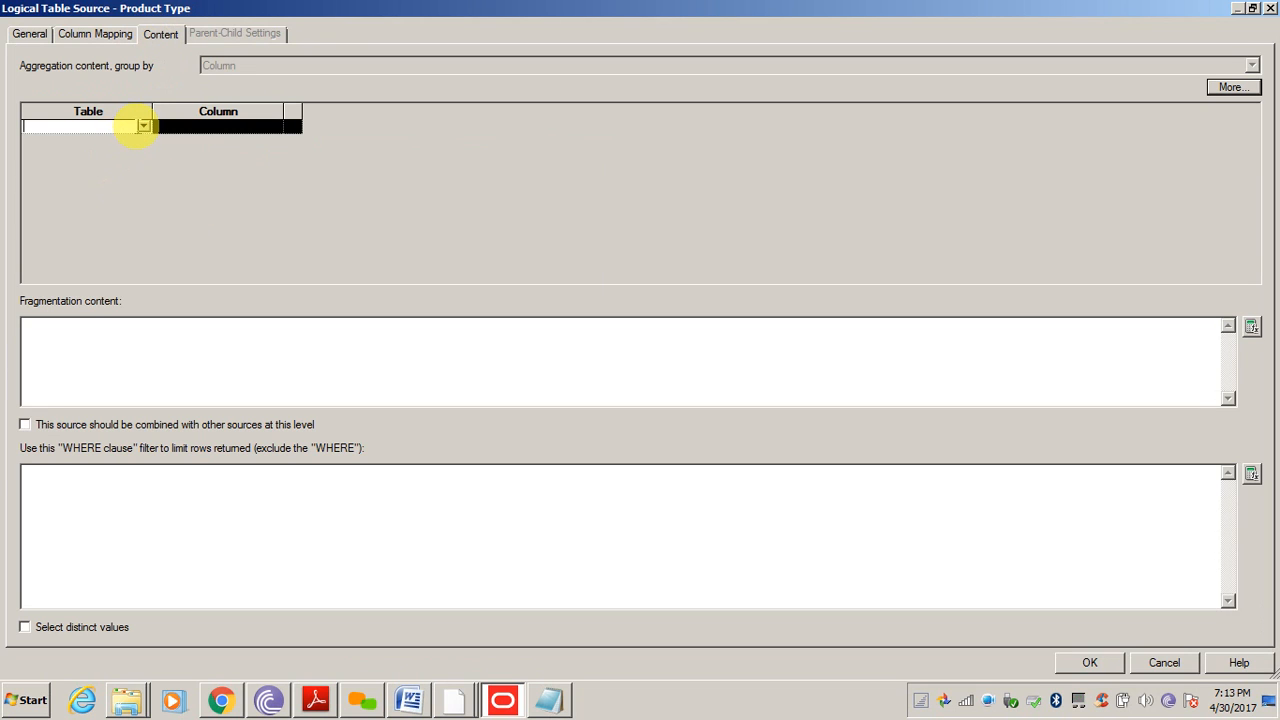
left_click(144, 128)
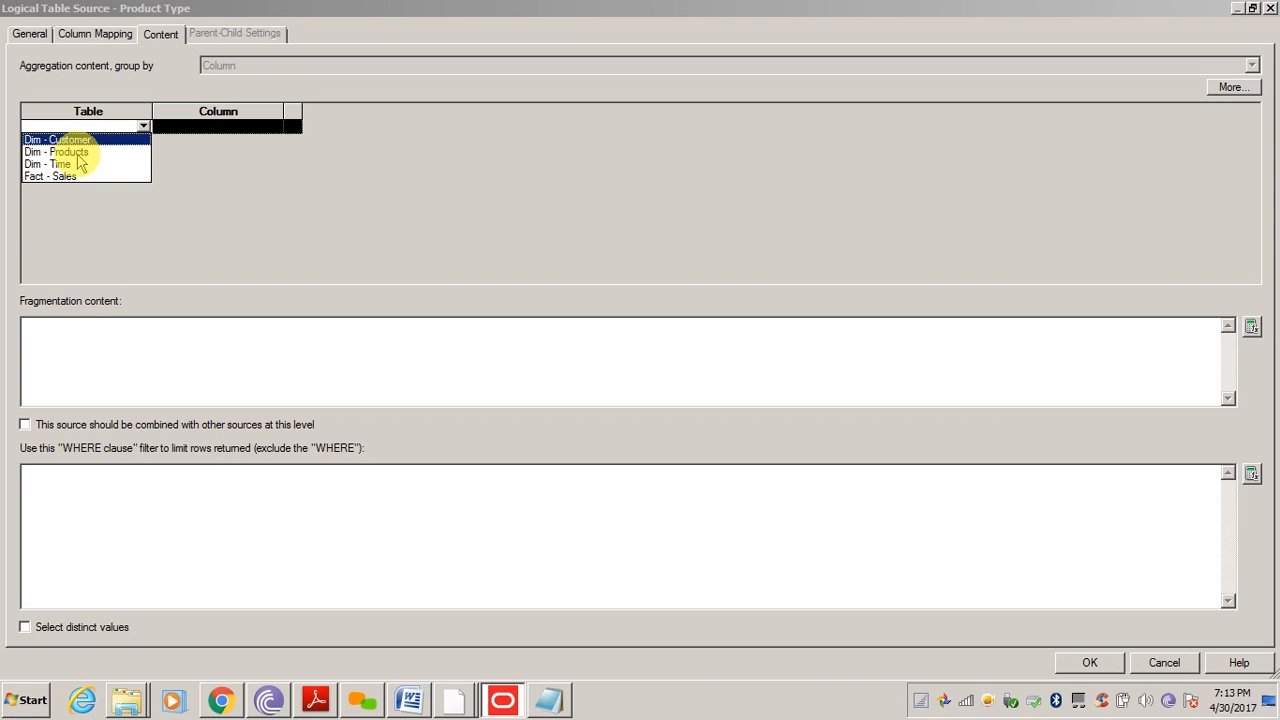
left_click(380, 151)
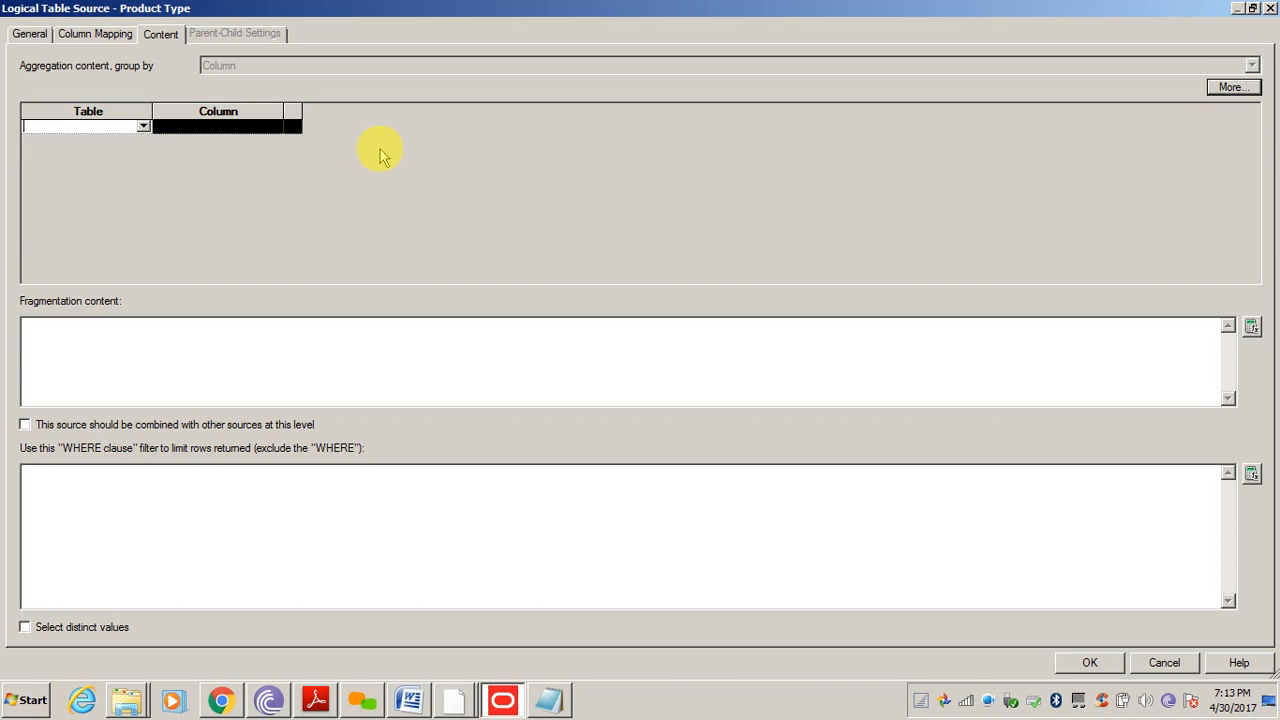
left_click(142, 128)
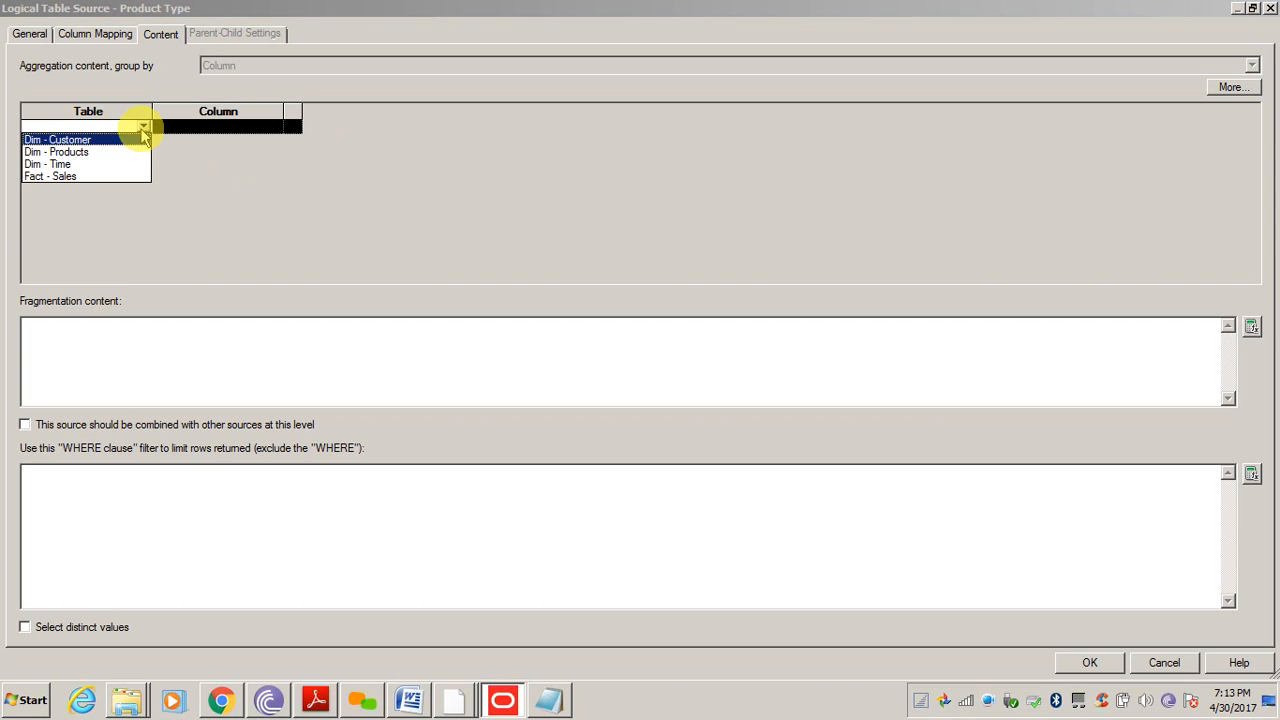
left_click(72, 152)
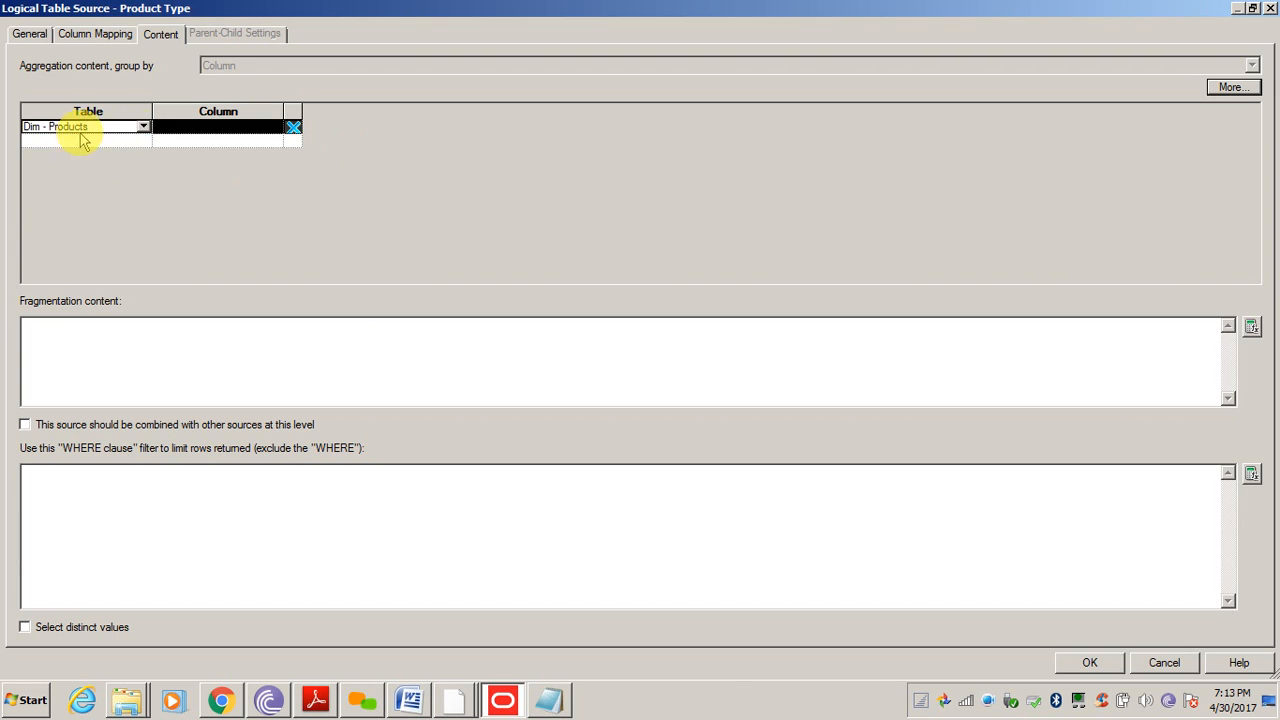
left_click(274, 130)
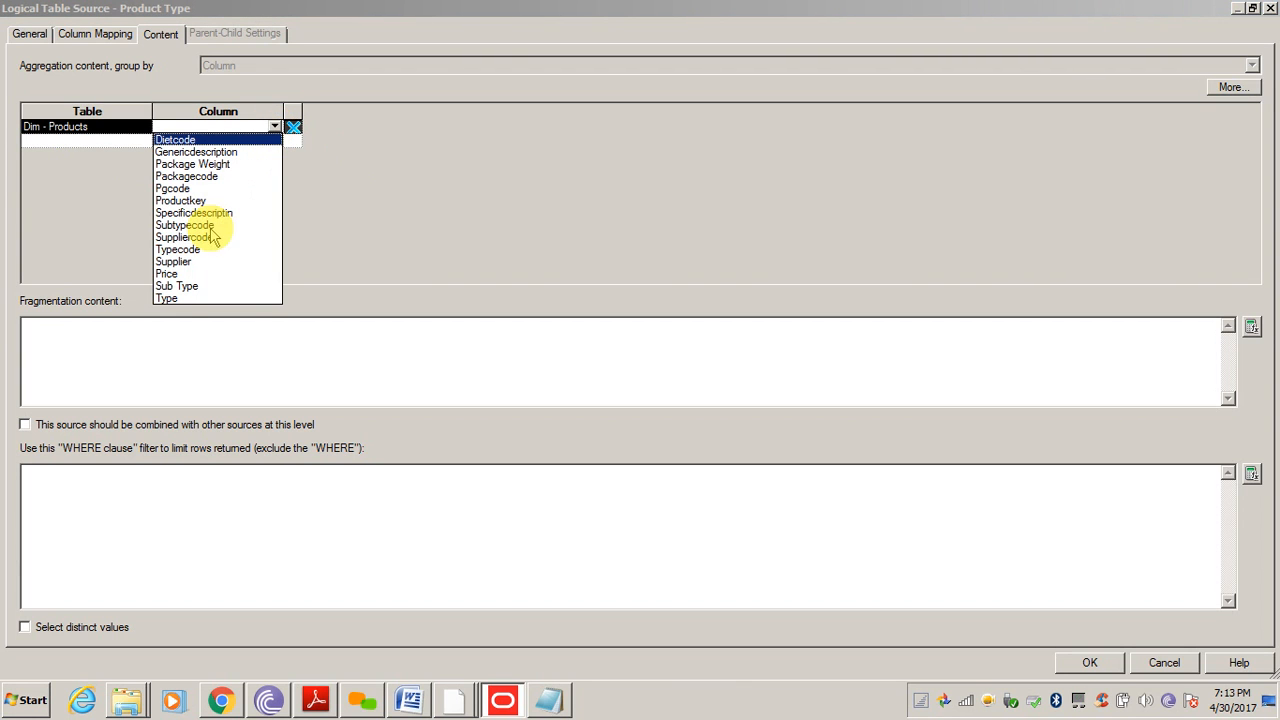
left_click(172, 298)
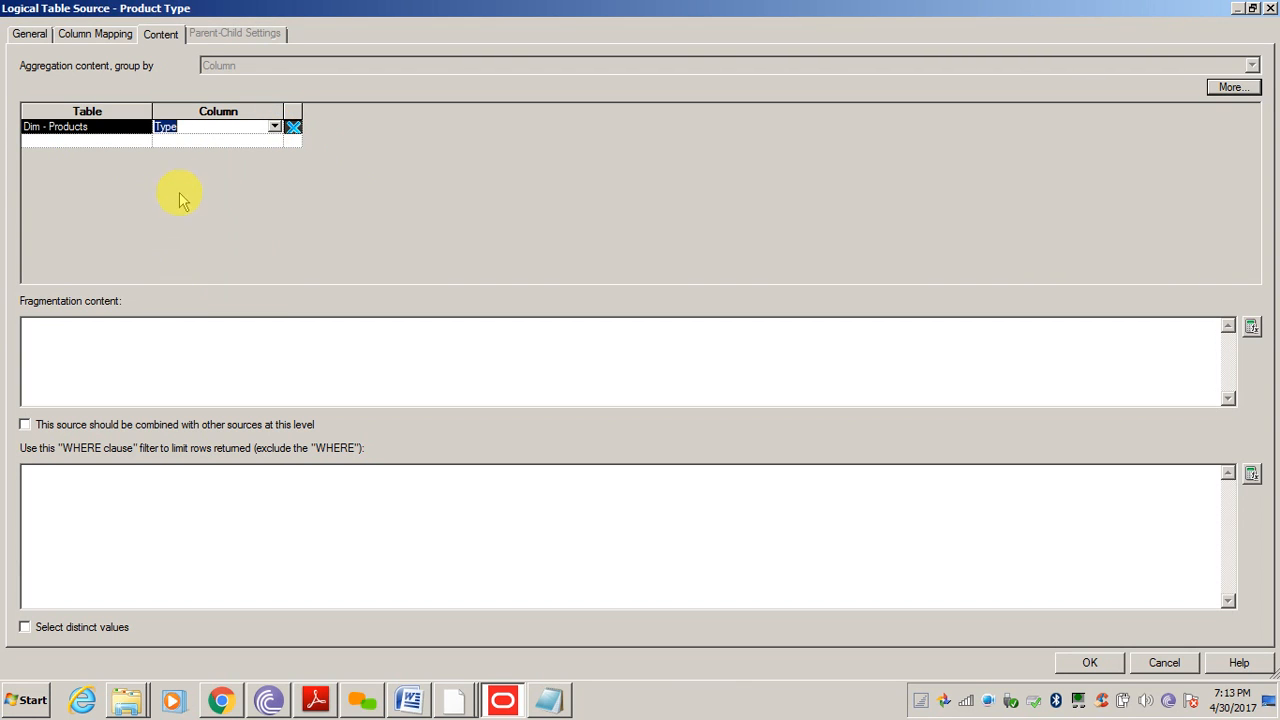
left_click(203, 131)
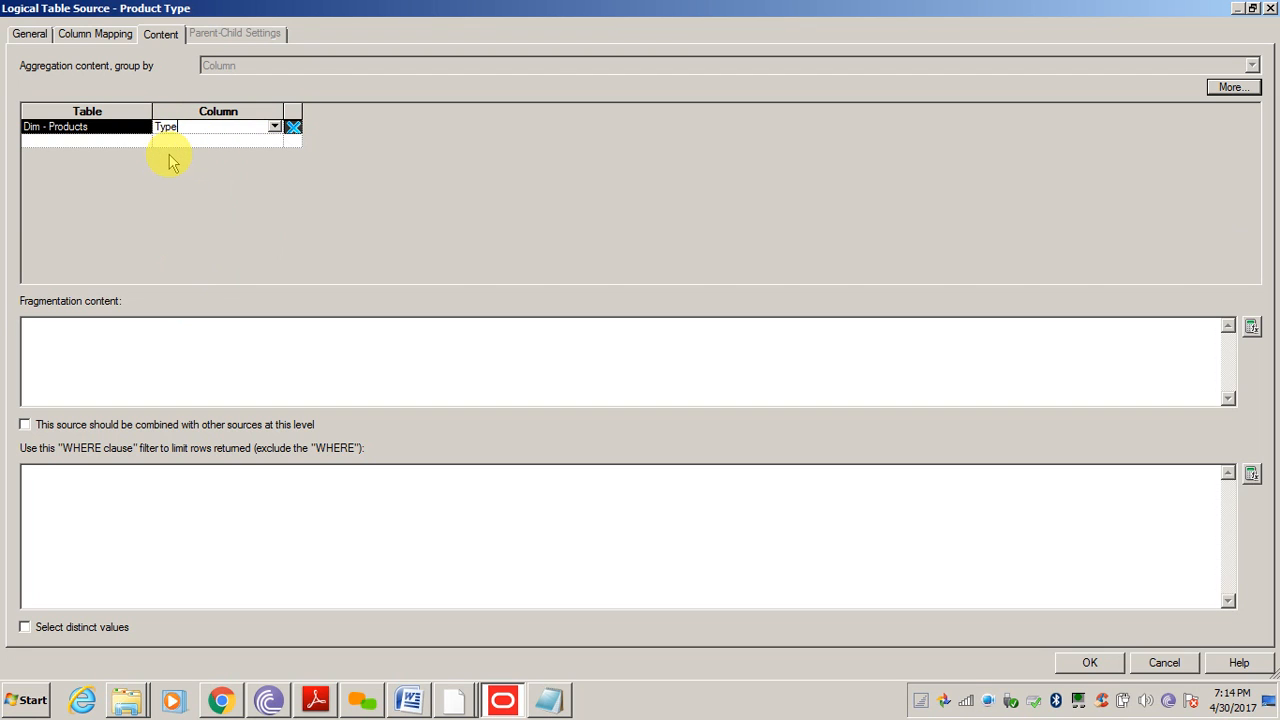
Review the source's General and Column Mapping settings, then close the properties with OK
left_click(29, 33)
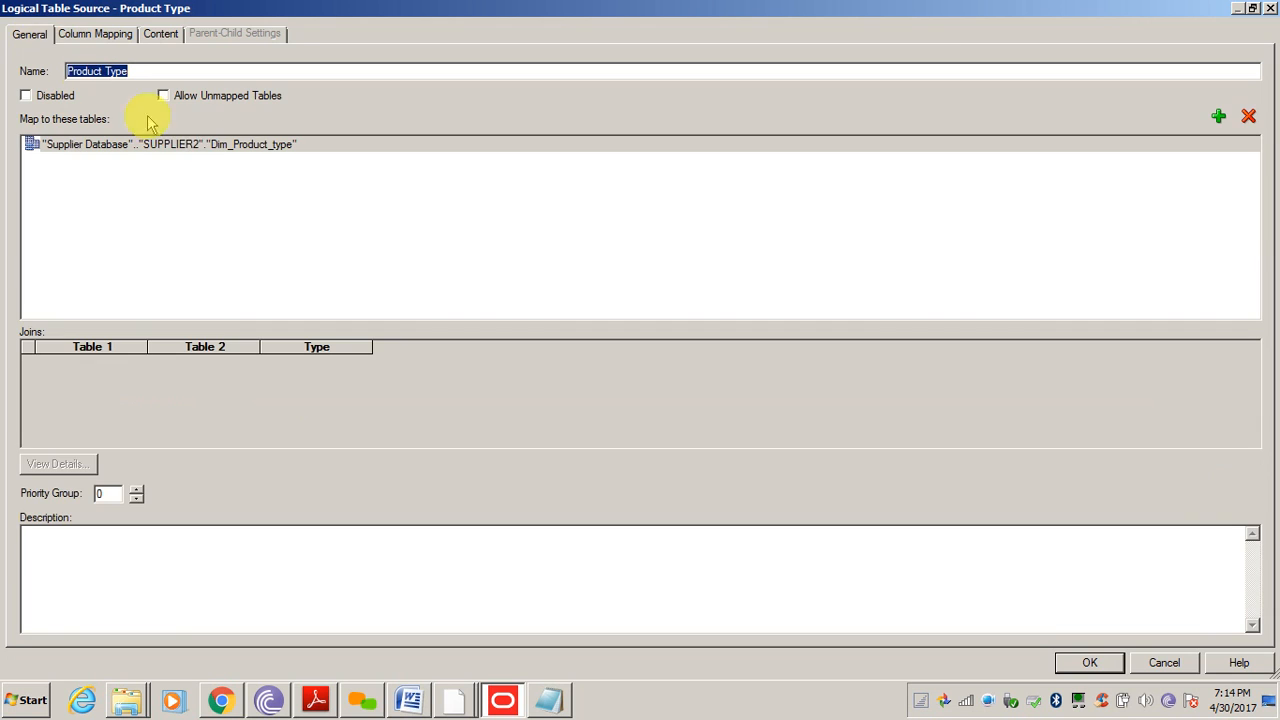
left_click(85, 35)
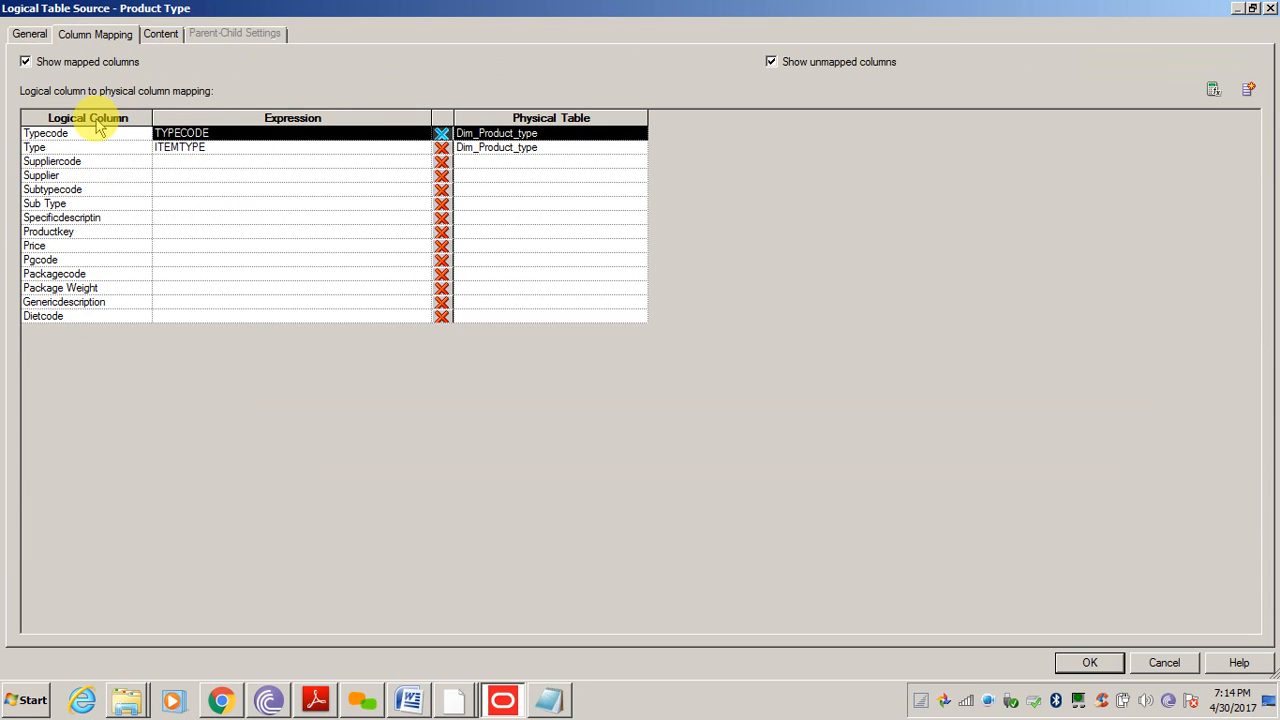
left_click(27, 34)
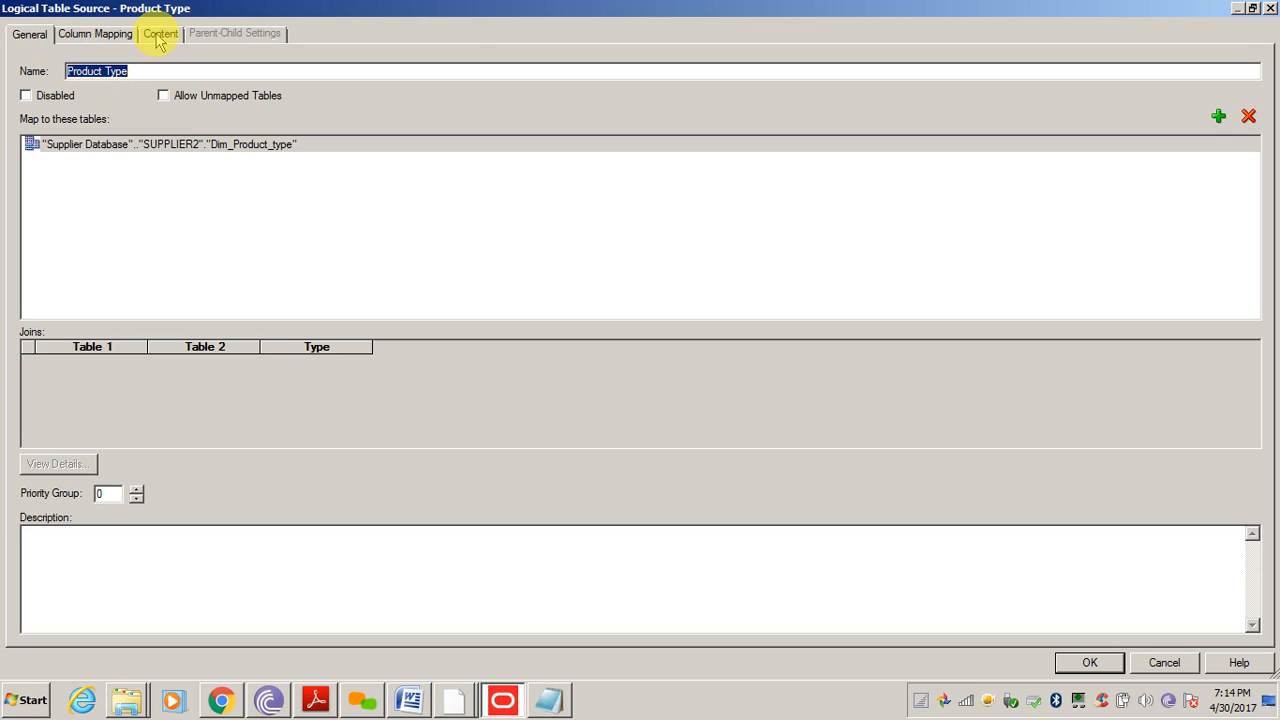
left_click(1089, 662)
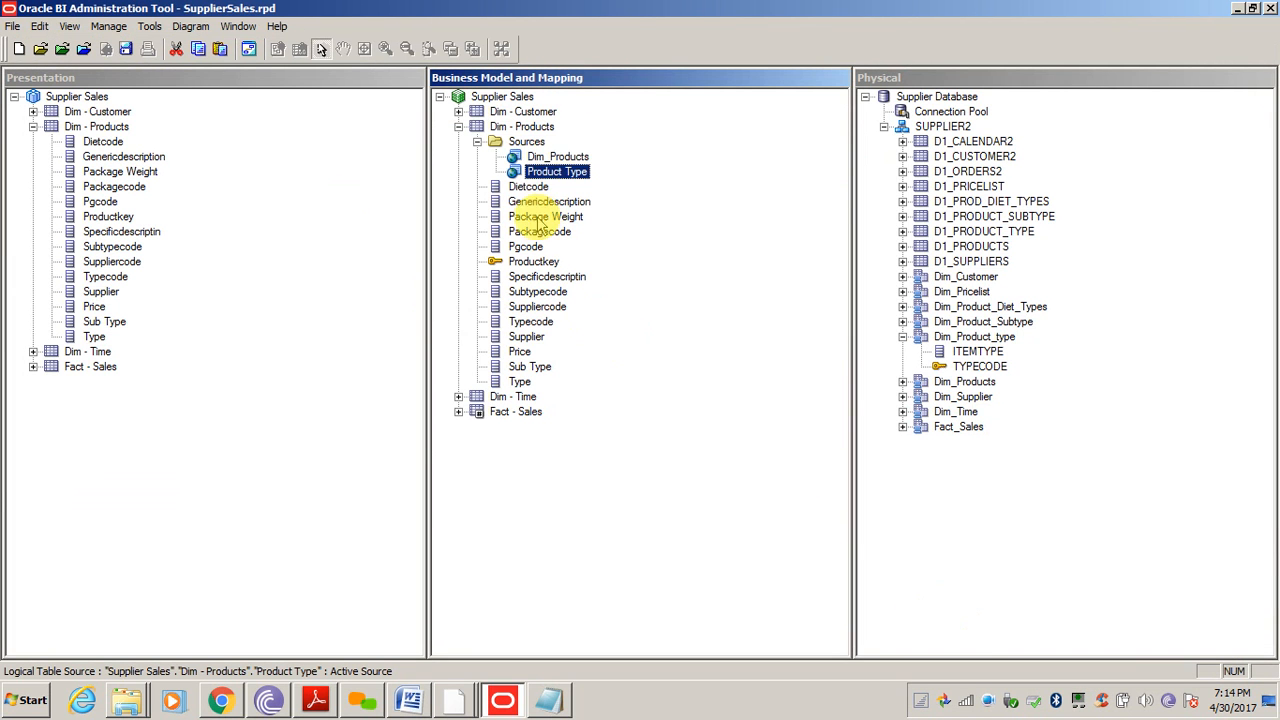
left_click(563, 158)
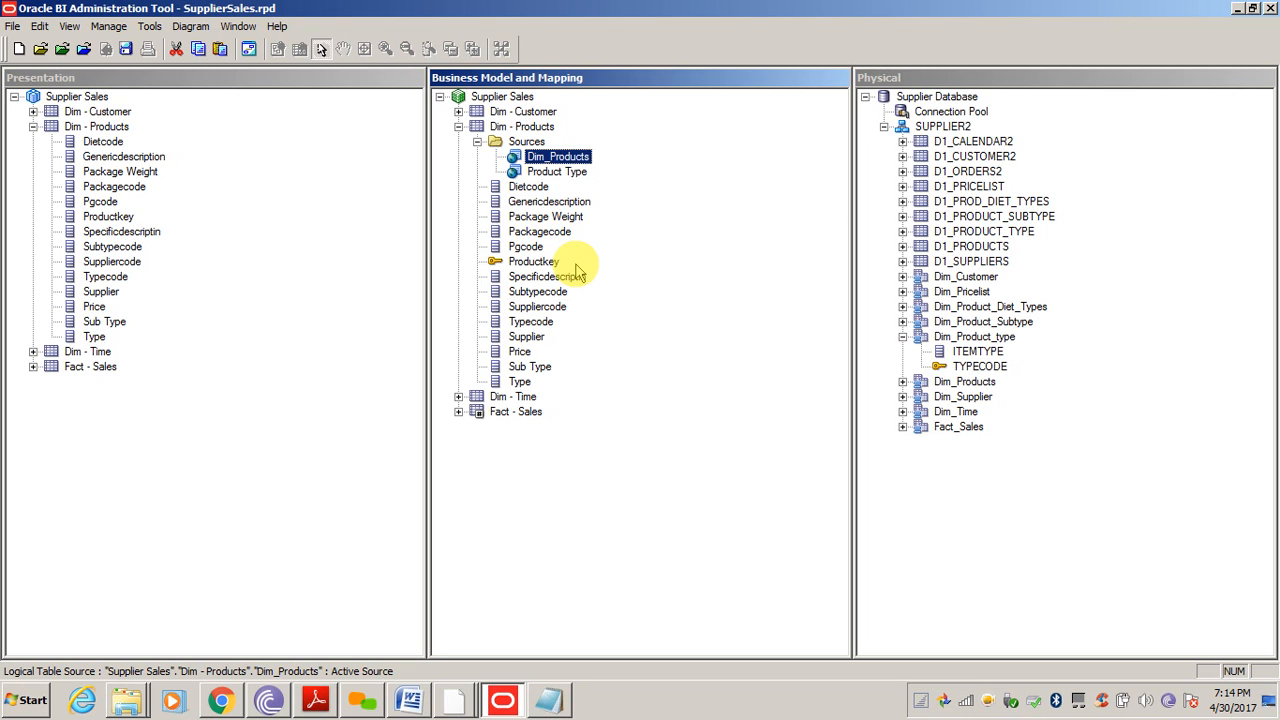
double_click(540, 163)
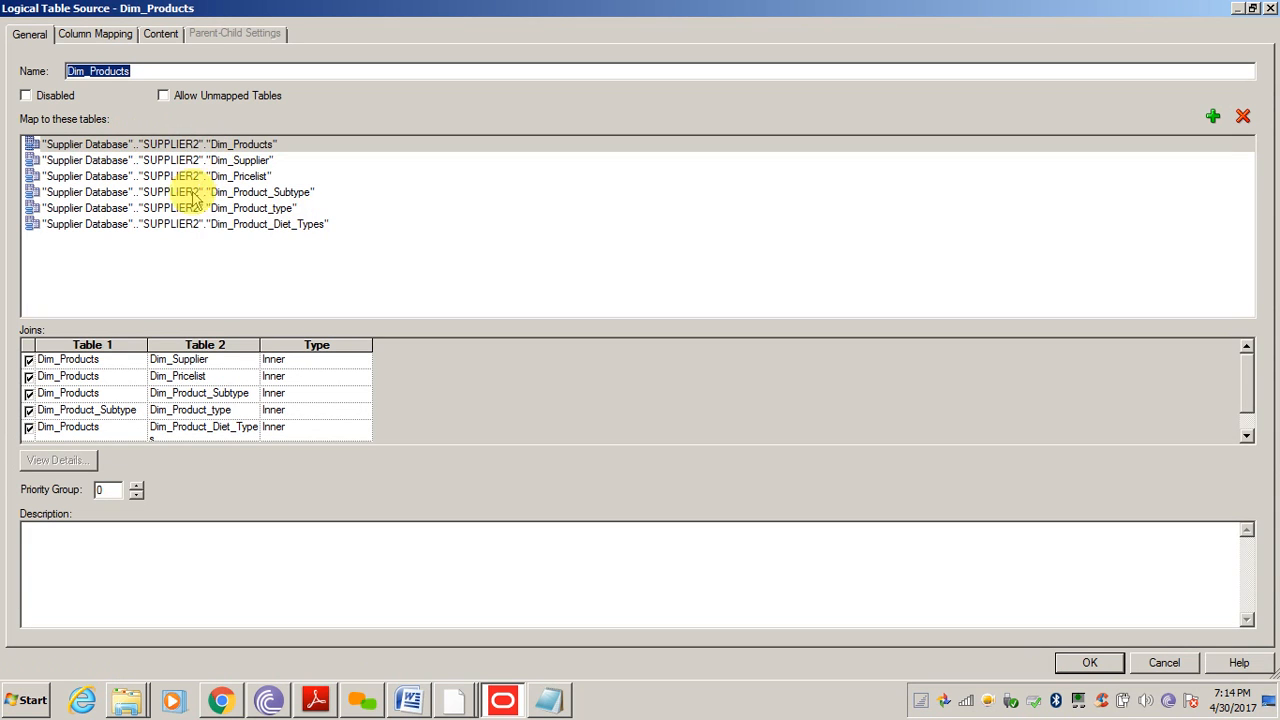
left_click(194, 213)
key("Down")
key("Up")
key("Up")
key("Up")
key("Up")
key("Up")
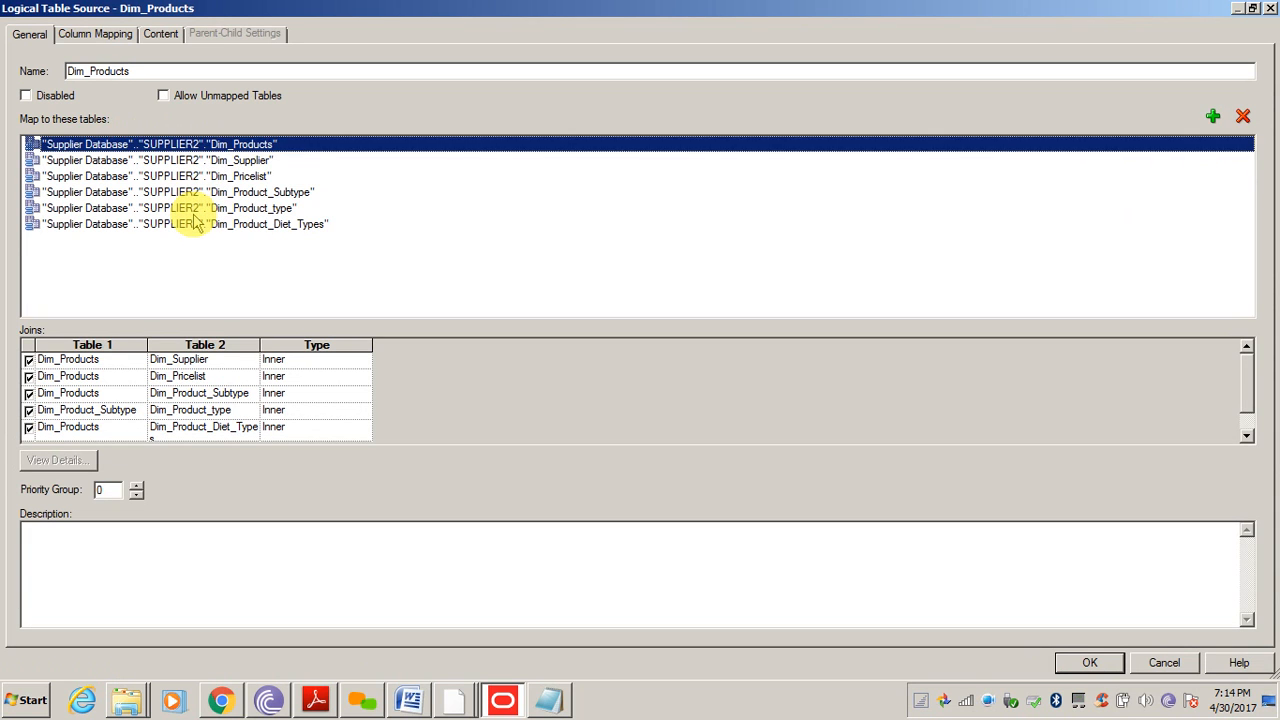
left_click(78, 33)
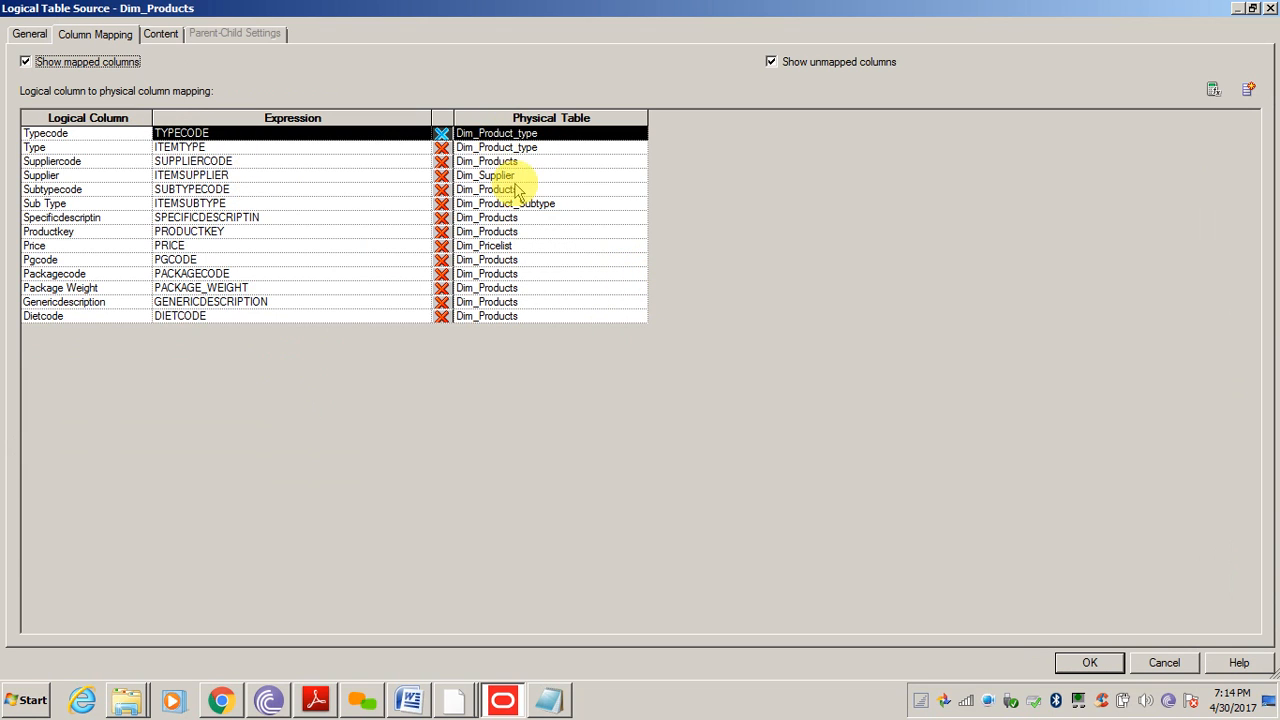
left_click(158, 33)
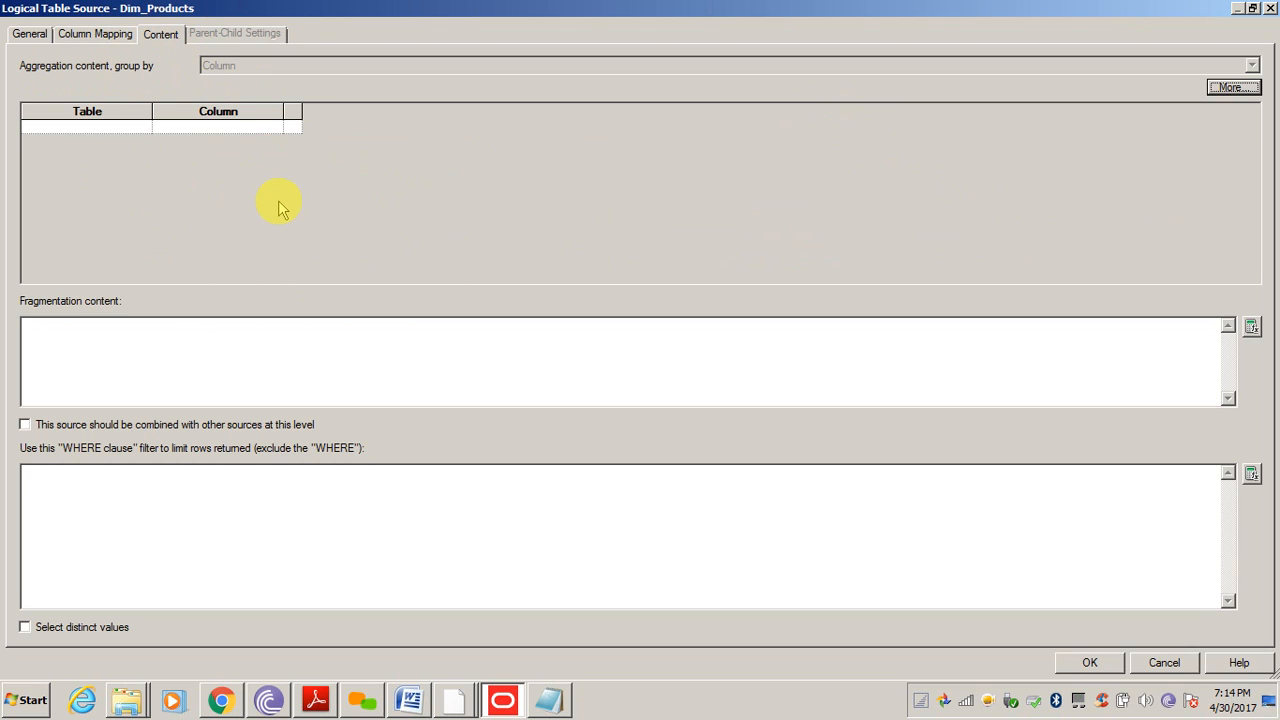
left_click(1090, 664)
Set Product Type's content level to Dim - Products Type, confirm, and close the consistency check
double_click(556, 172)
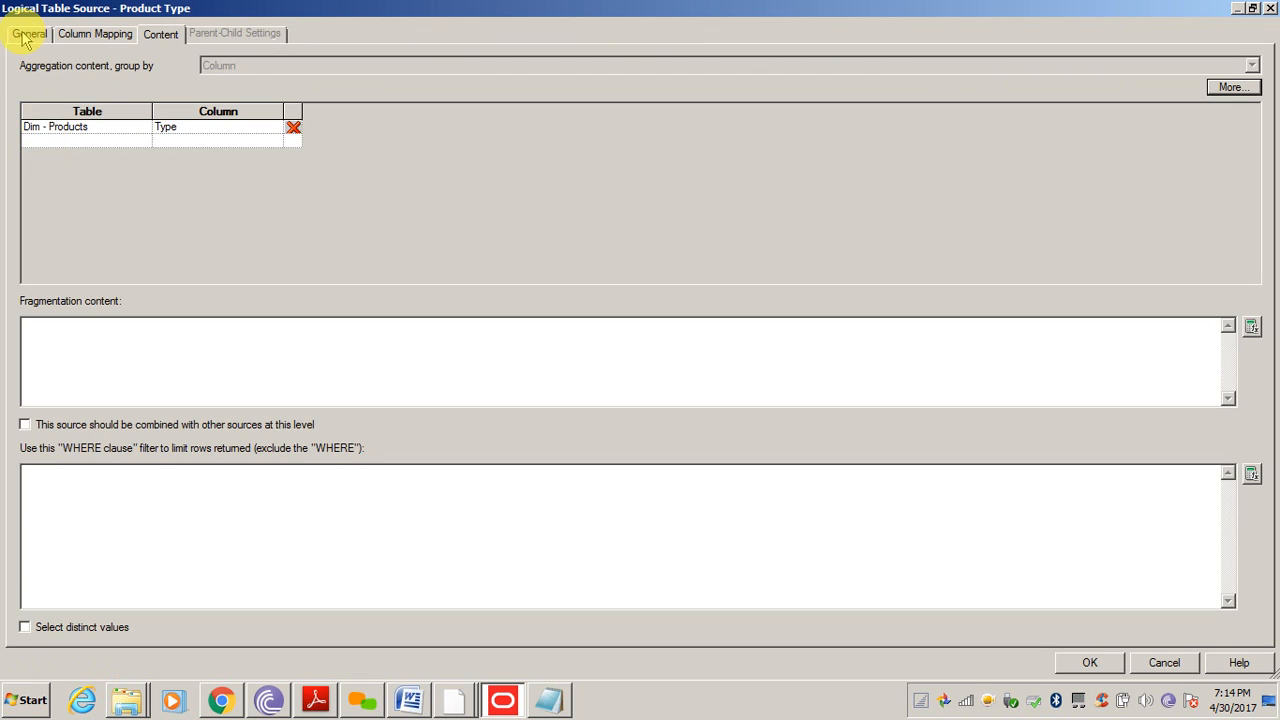
left_click(28, 33)
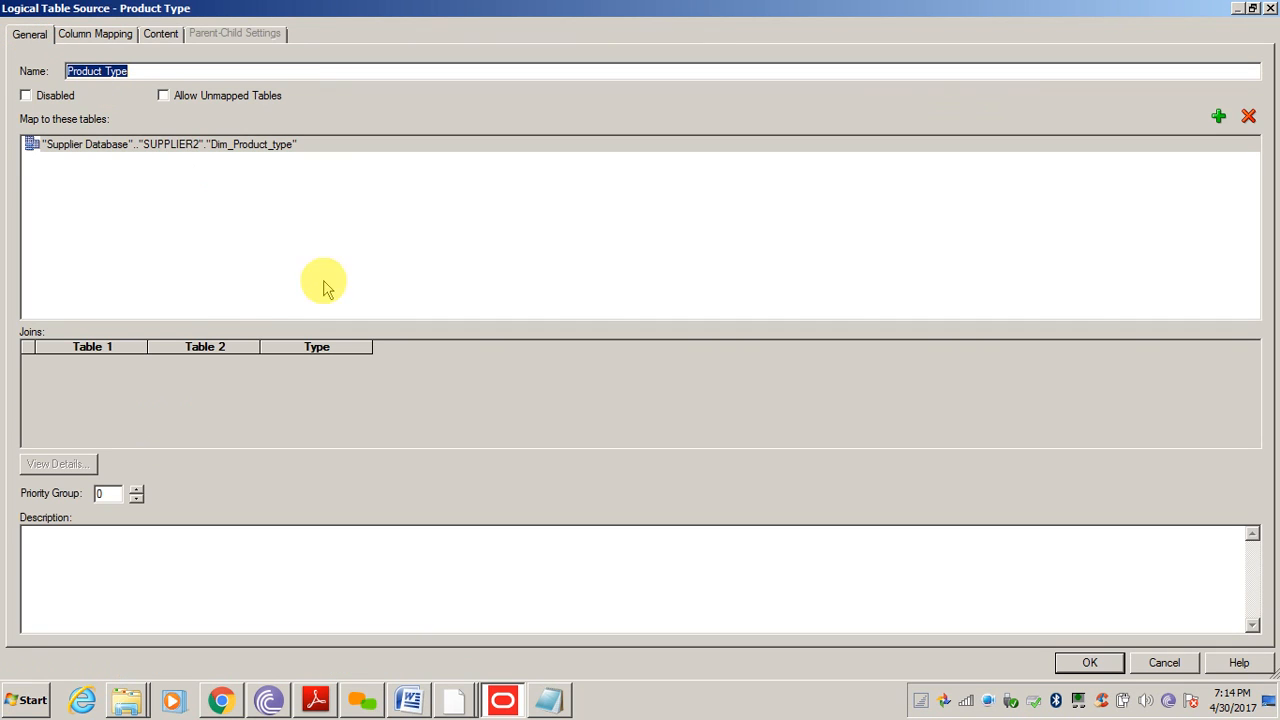
left_click(235, 144)
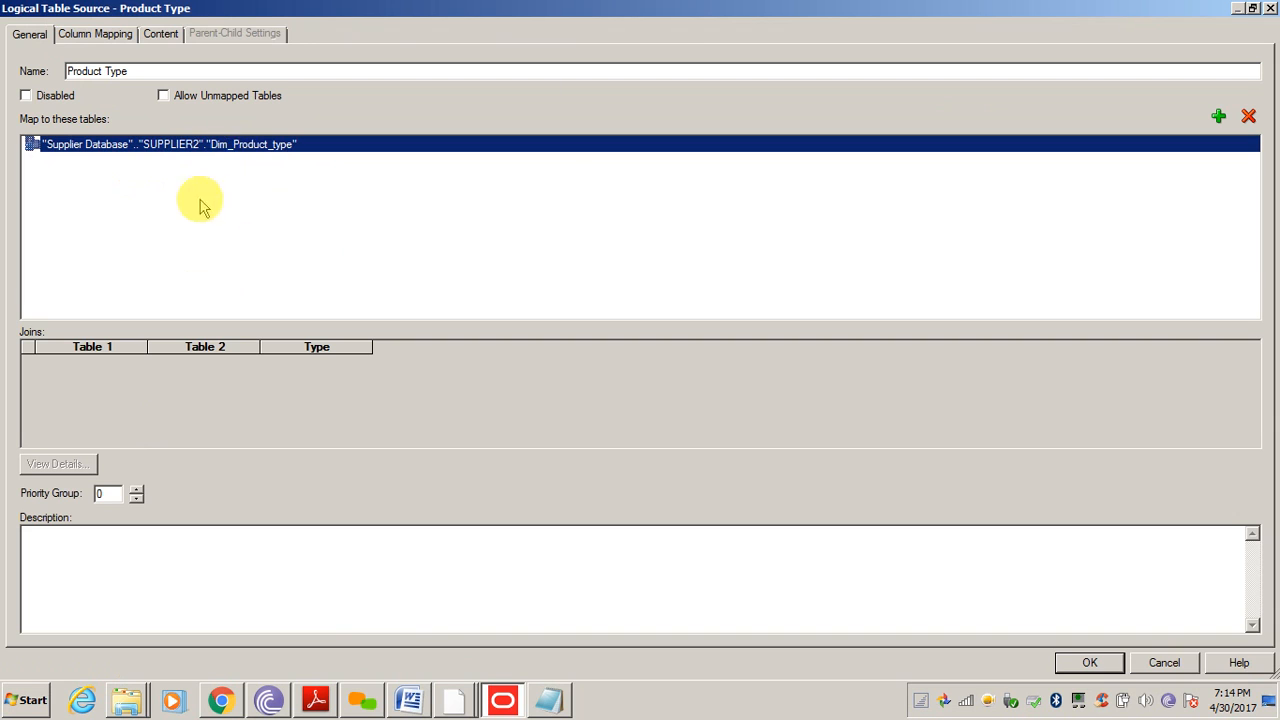
left_click(90, 34)
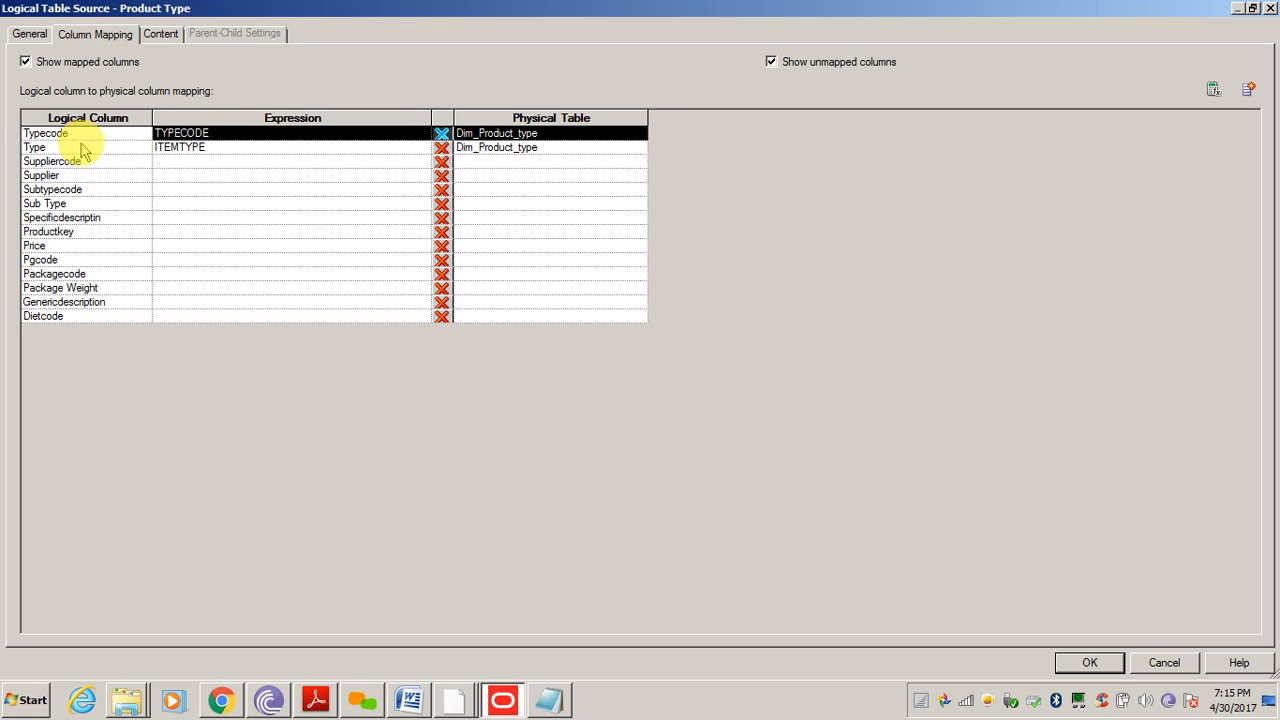
left_click(163, 38)
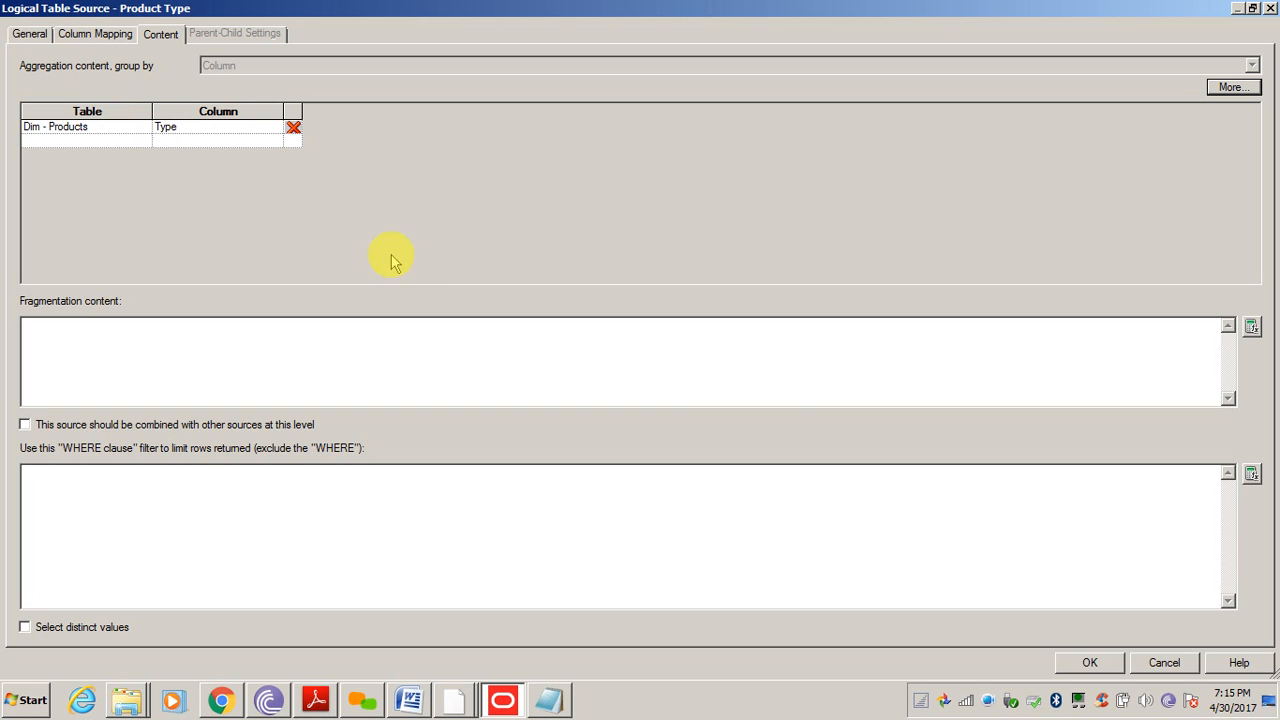
left_click(1092, 663)
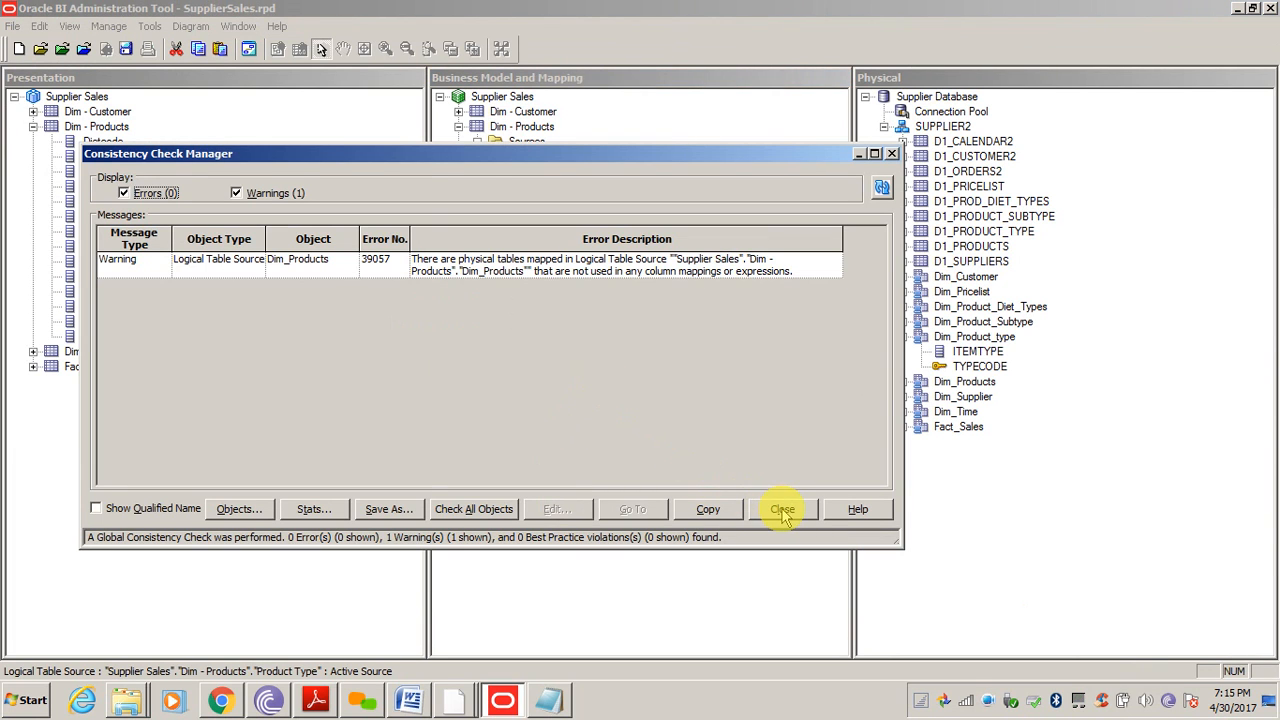
left_click(783, 512)
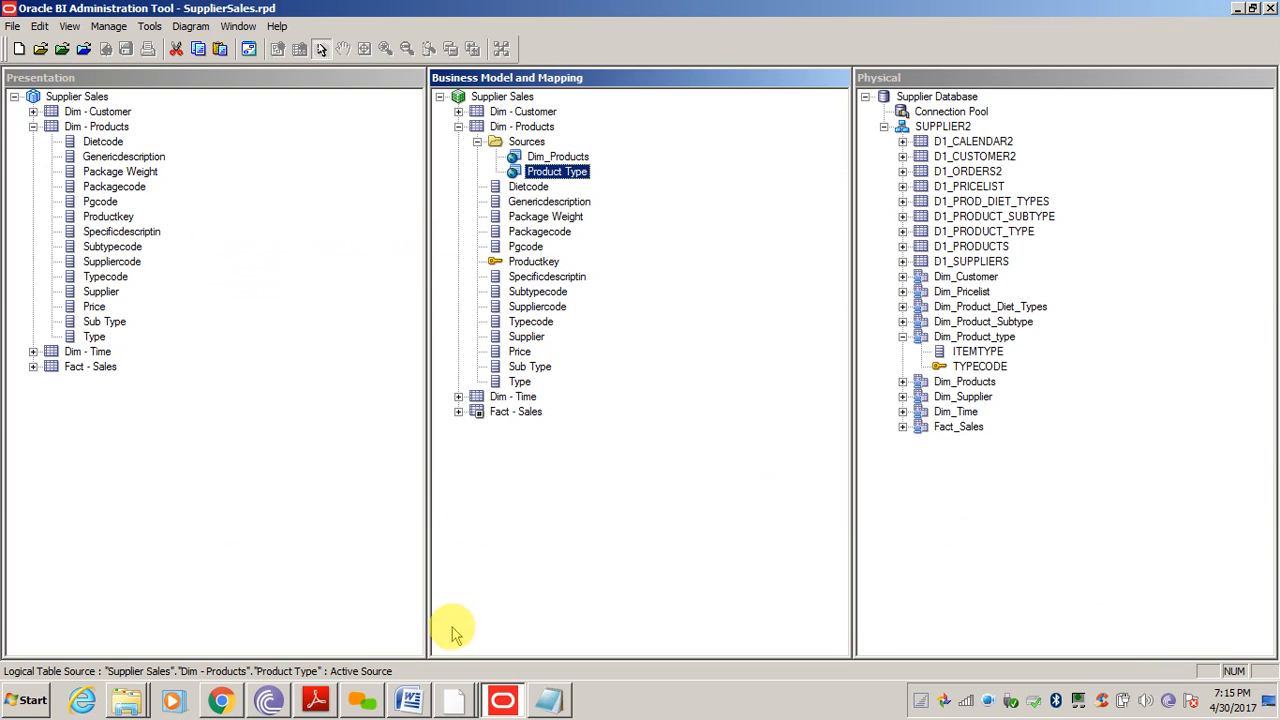
Copy SupplierSales.rpd from Desktop\rpd into bitools\bin, replacing the older file
left_click(127, 702)
left_click(125, 699)
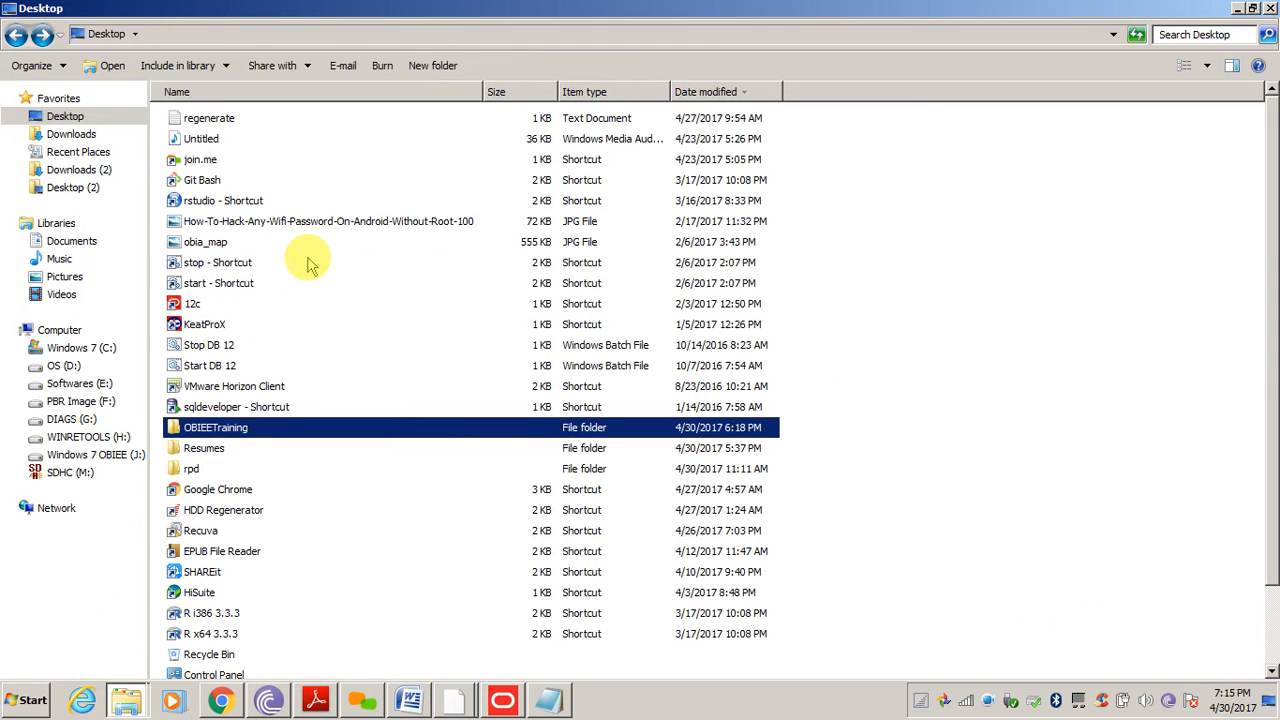
double_click(195, 469)
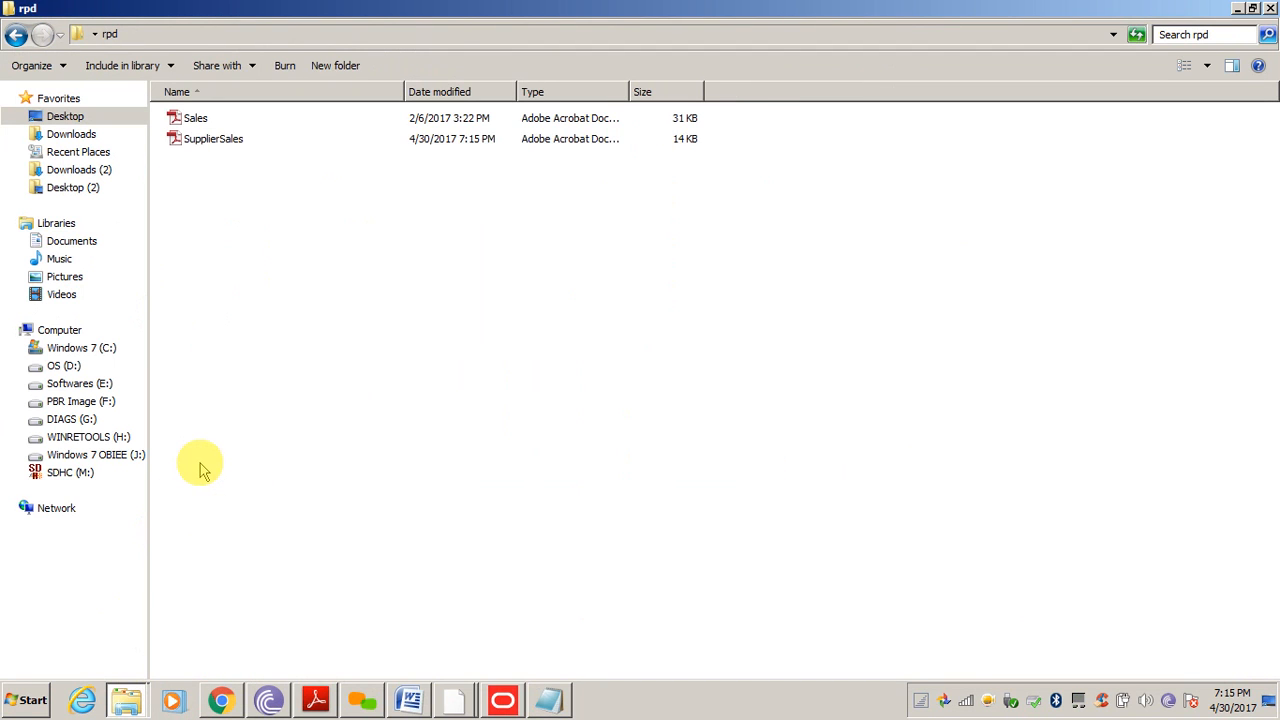
key("alt+Tab")
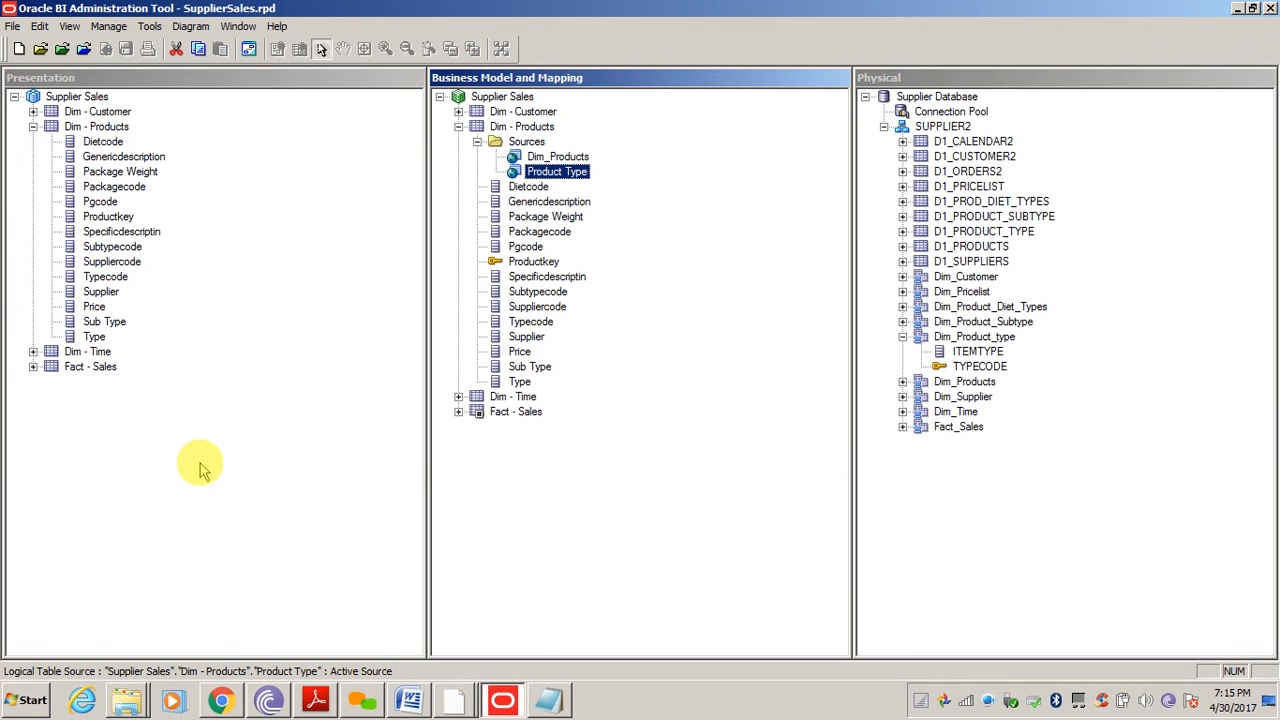
left_click(124, 646)
left_click(1096, 392)
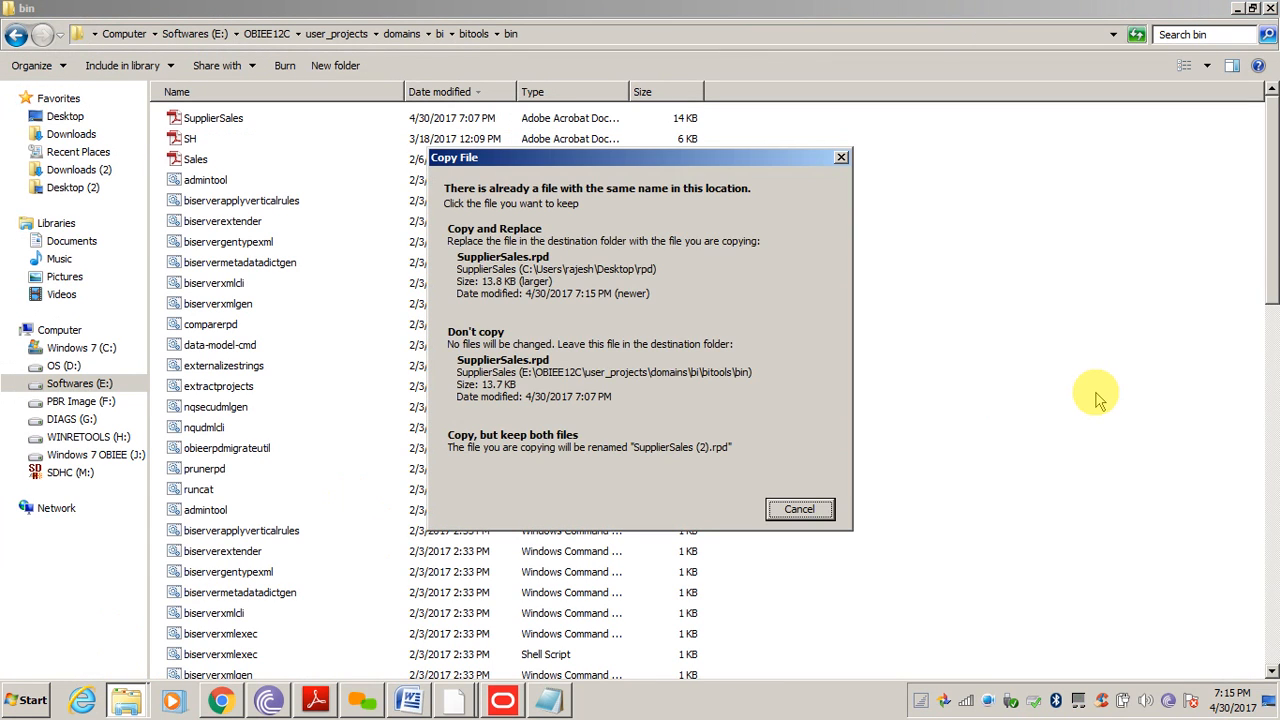
left_click(642, 283)
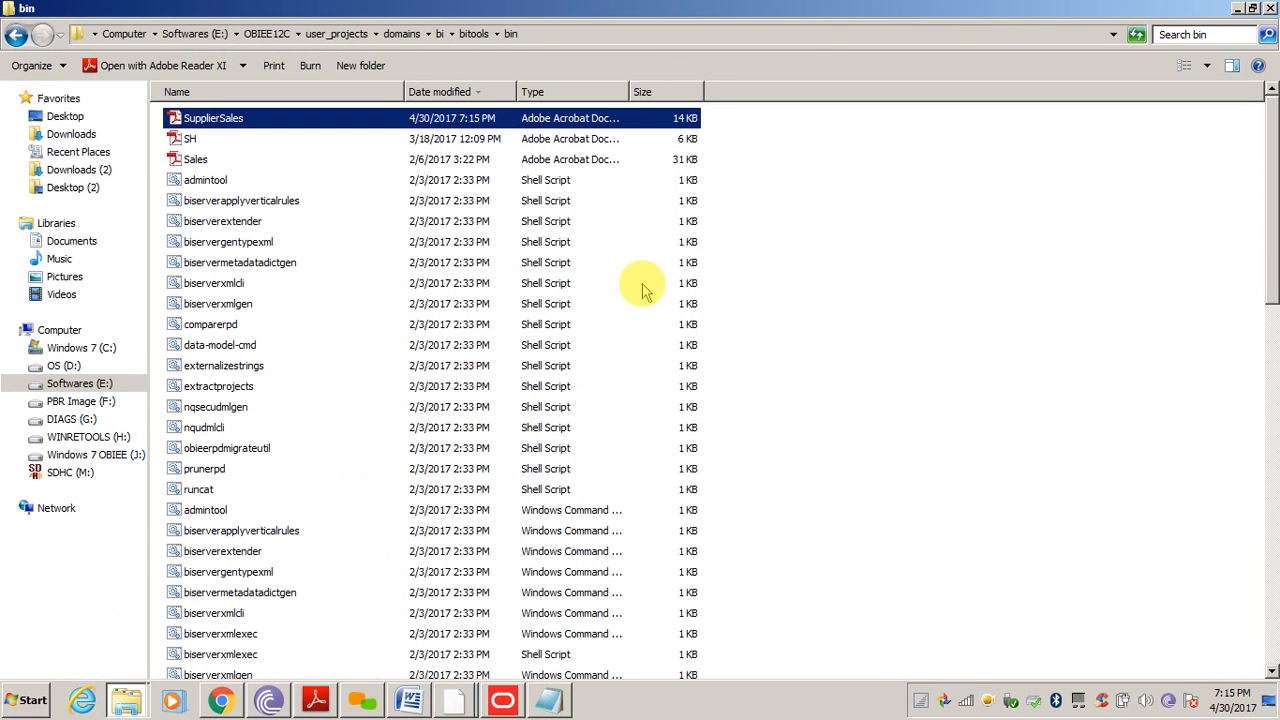
Rerun uploadrpd to push the updated SupplierSales.rpd to ssi, then return to Manage Sessions
left_click(453, 698)
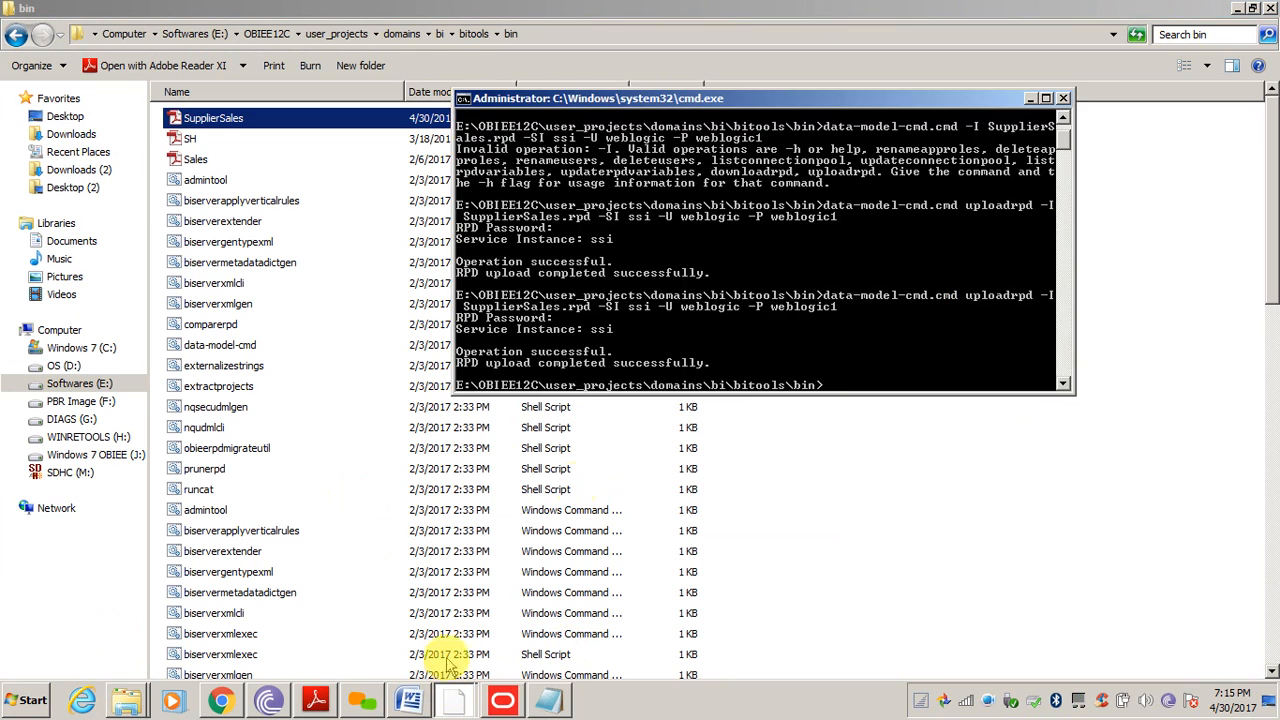
key("Up")
key("Return")
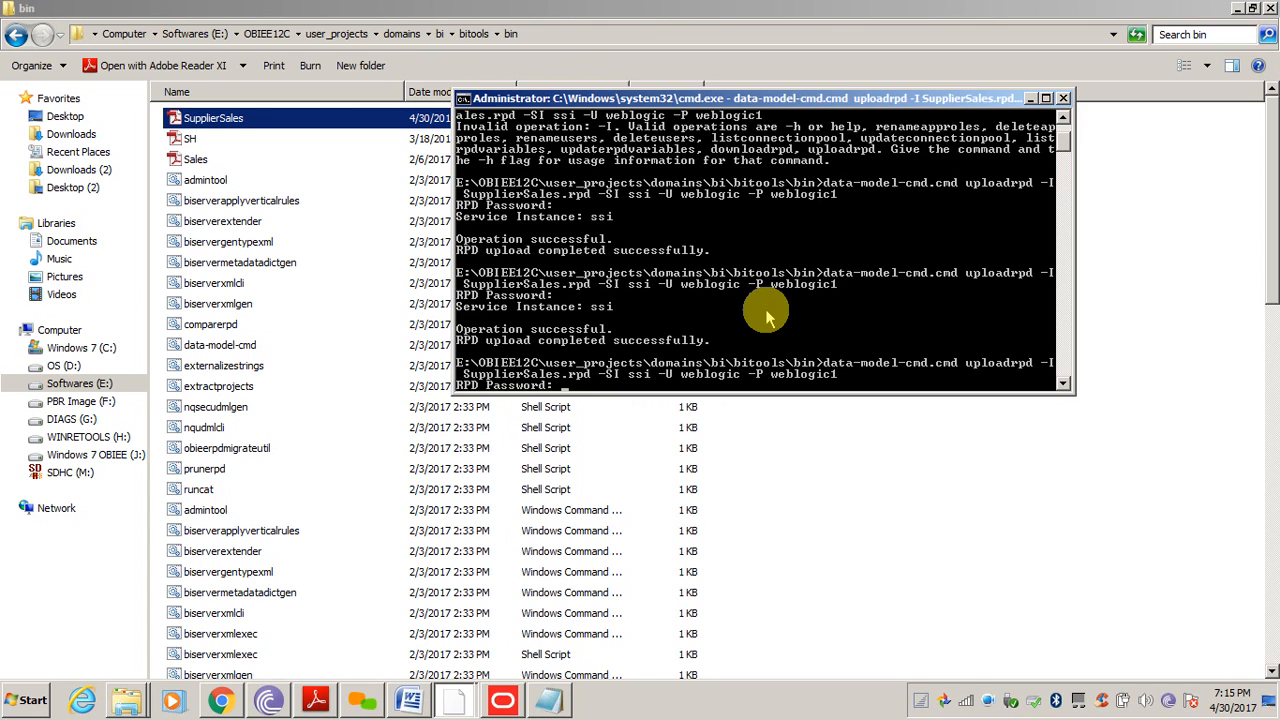
key("Return")
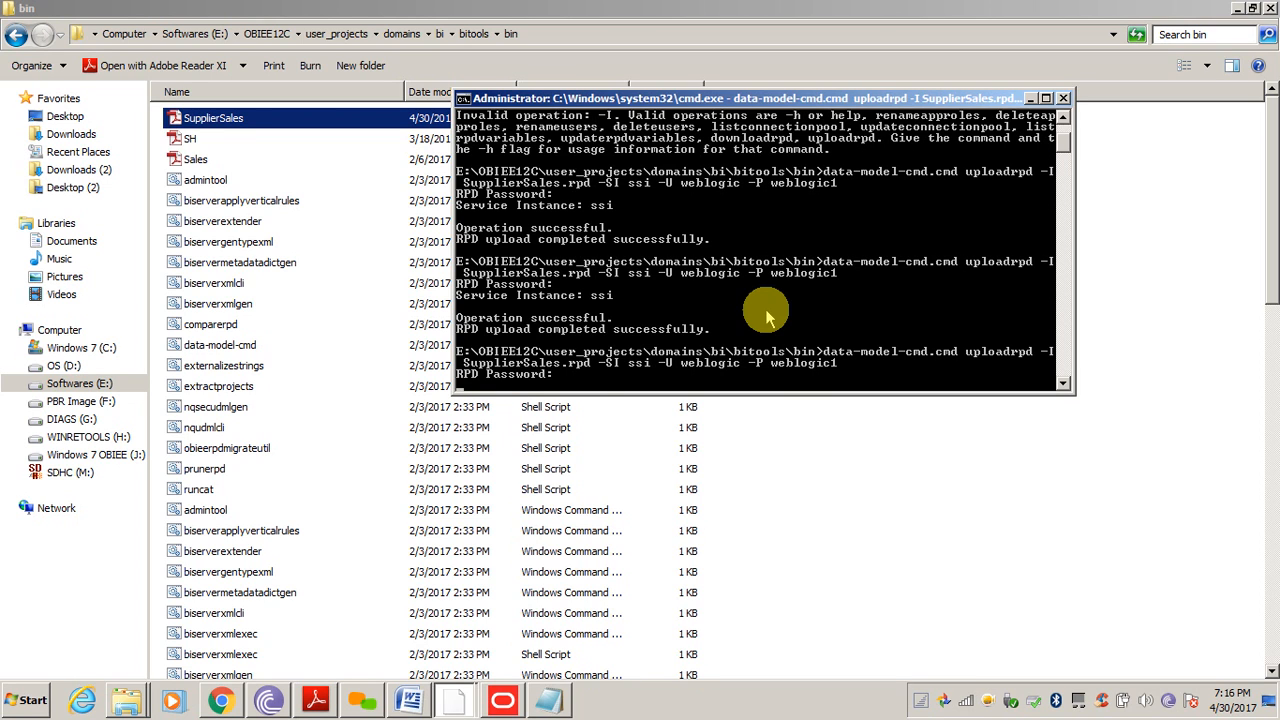
key("Return")
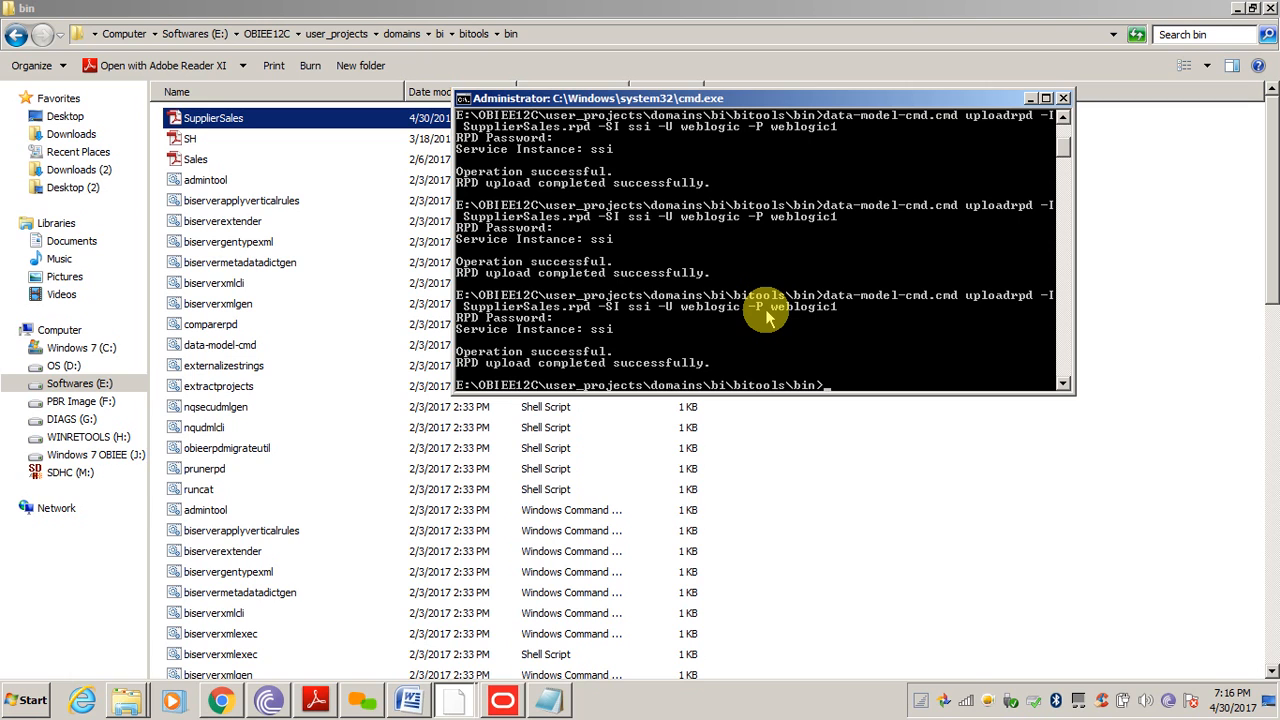
left_click(221, 700)
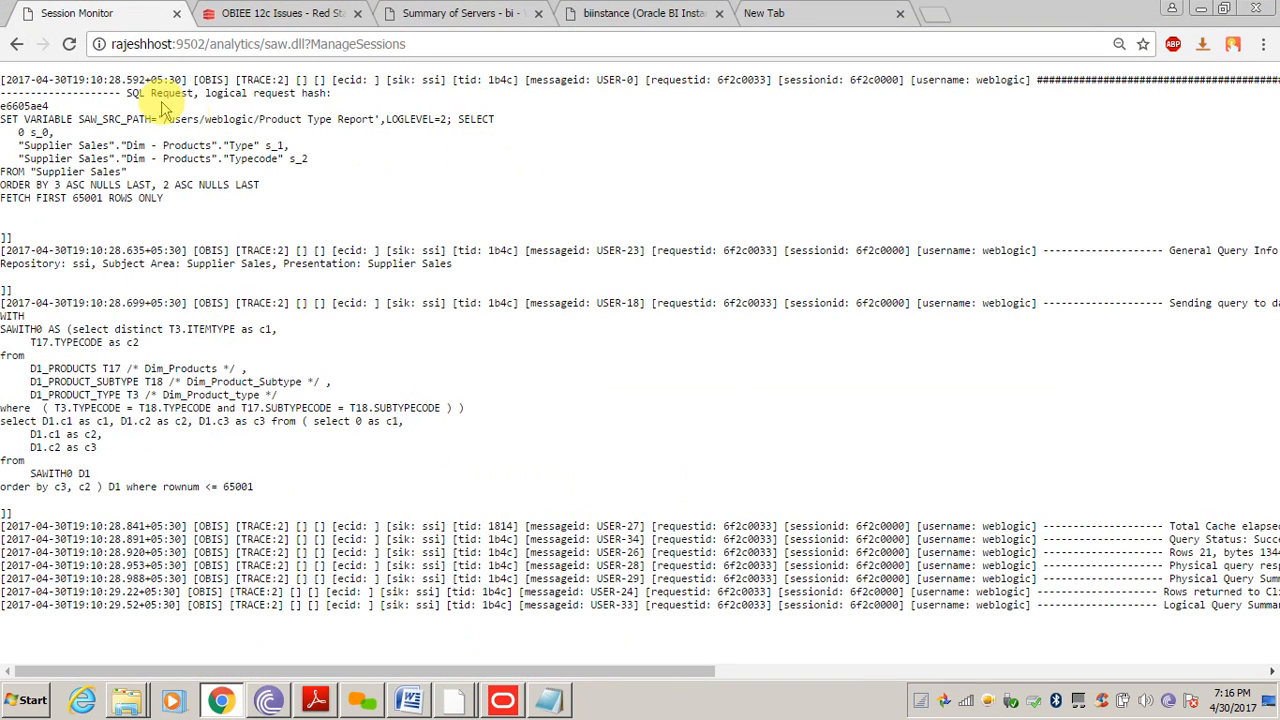
left_click(16, 44)
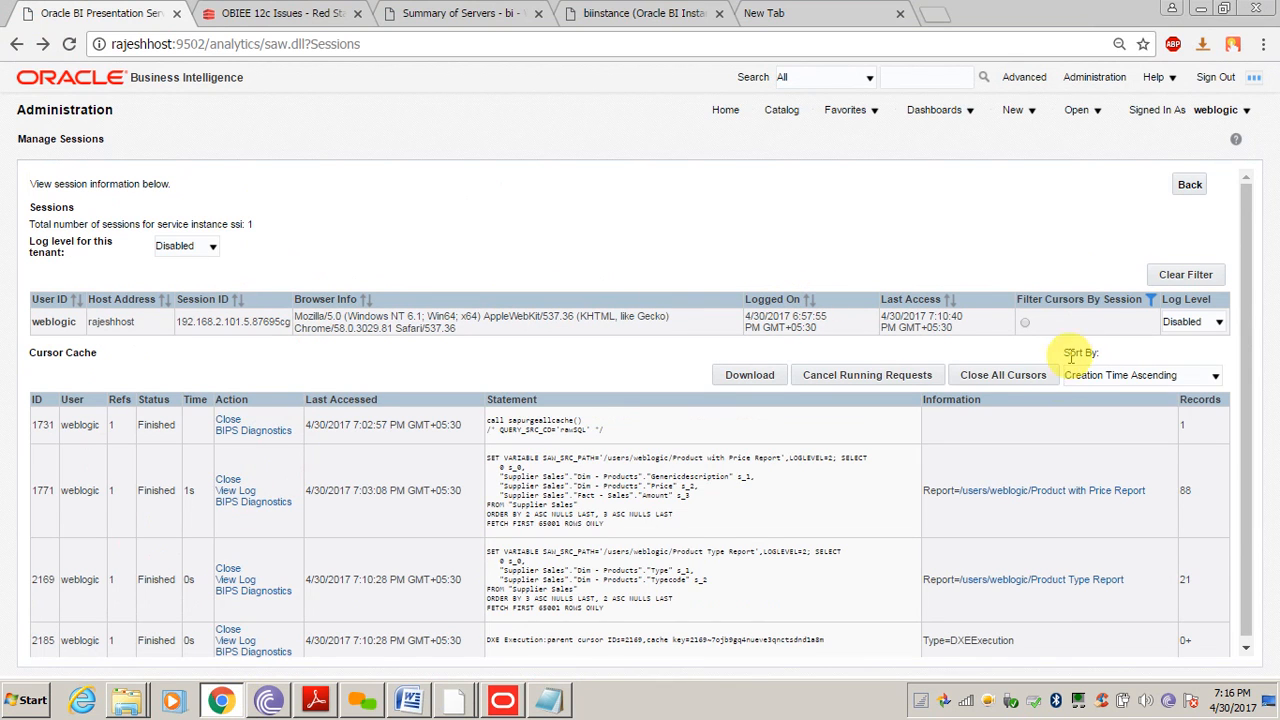
Clear the cursor cache in Manage Sessions and go to the Issue SQL page
left_click(990, 376)
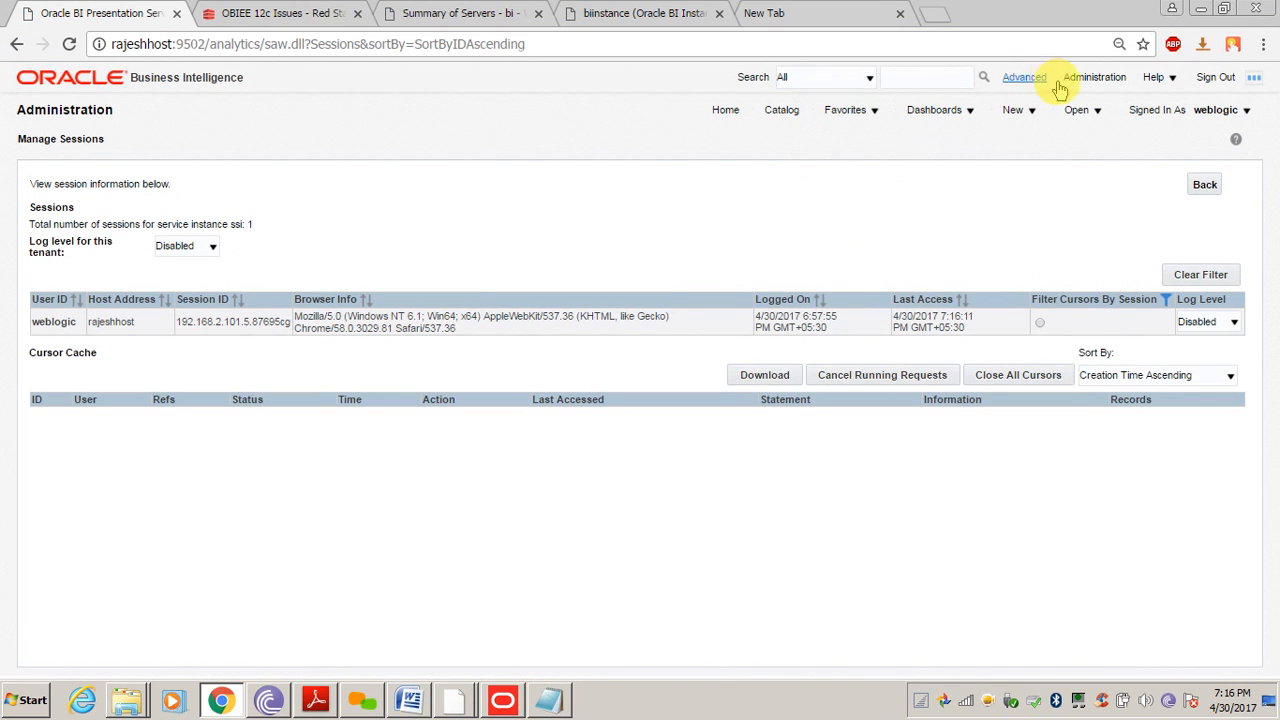
left_click(1093, 78)
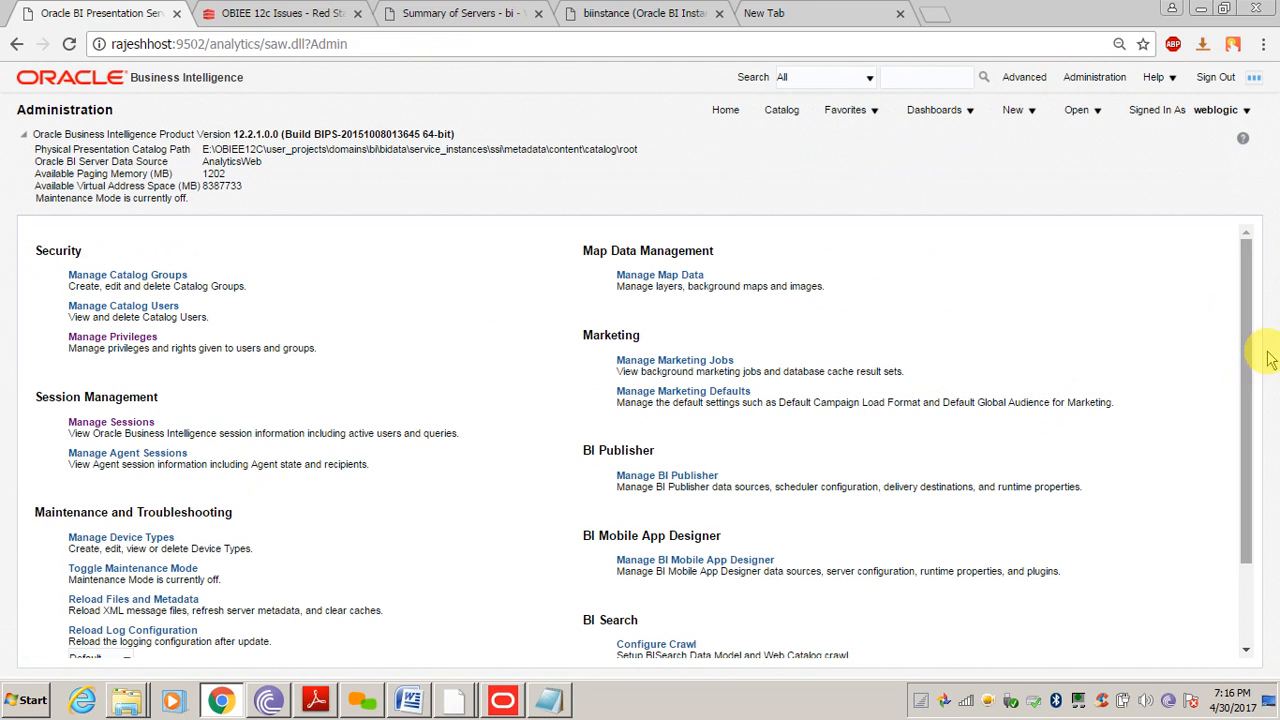
left_click_drag(1249, 309, 1246, 537)
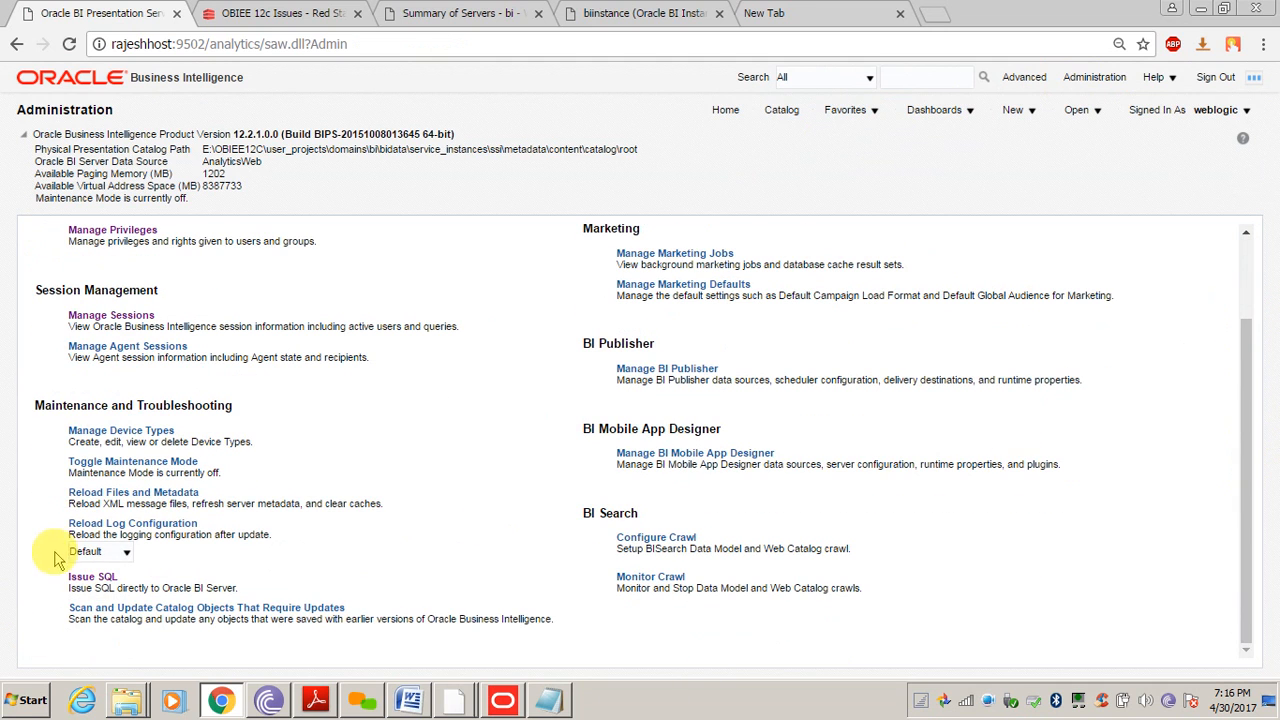
left_click(80, 580)
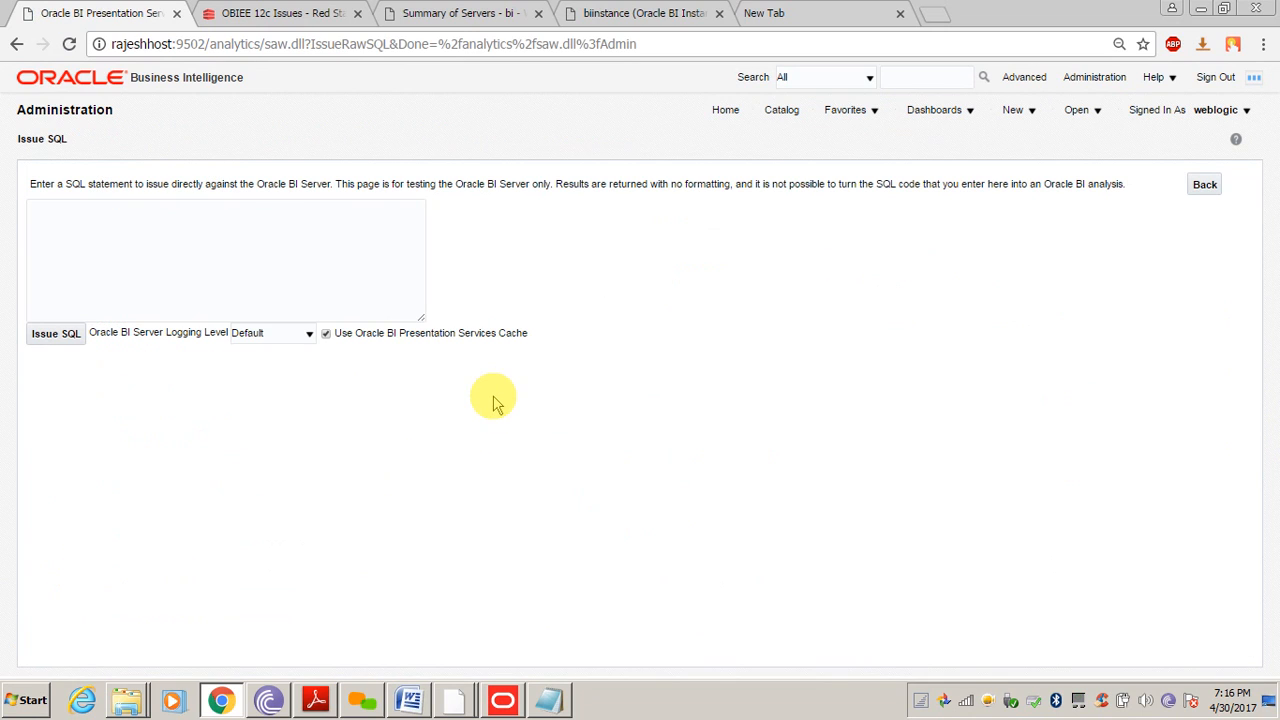
Paste and issue call sapurgeallcache() to purge the BI Server cache, then open the Catalog
left_click(233, 251)
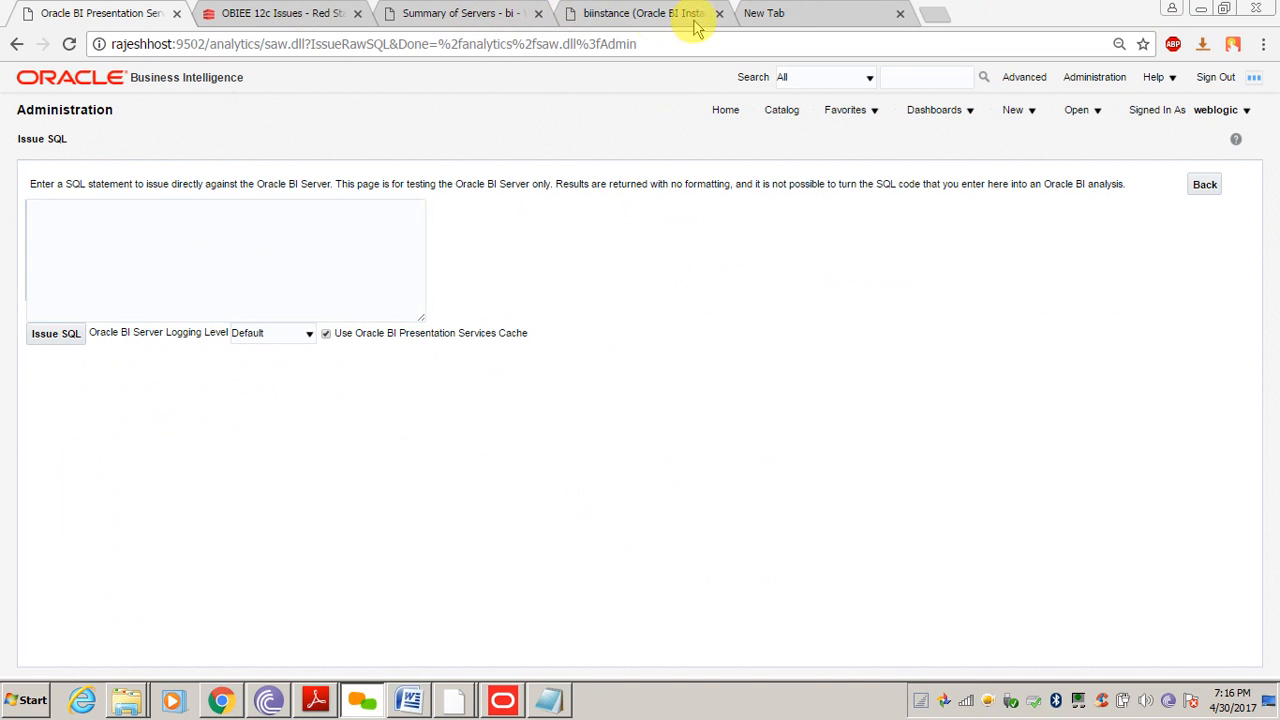
left_click(790, 12)
key("ctrl+c")
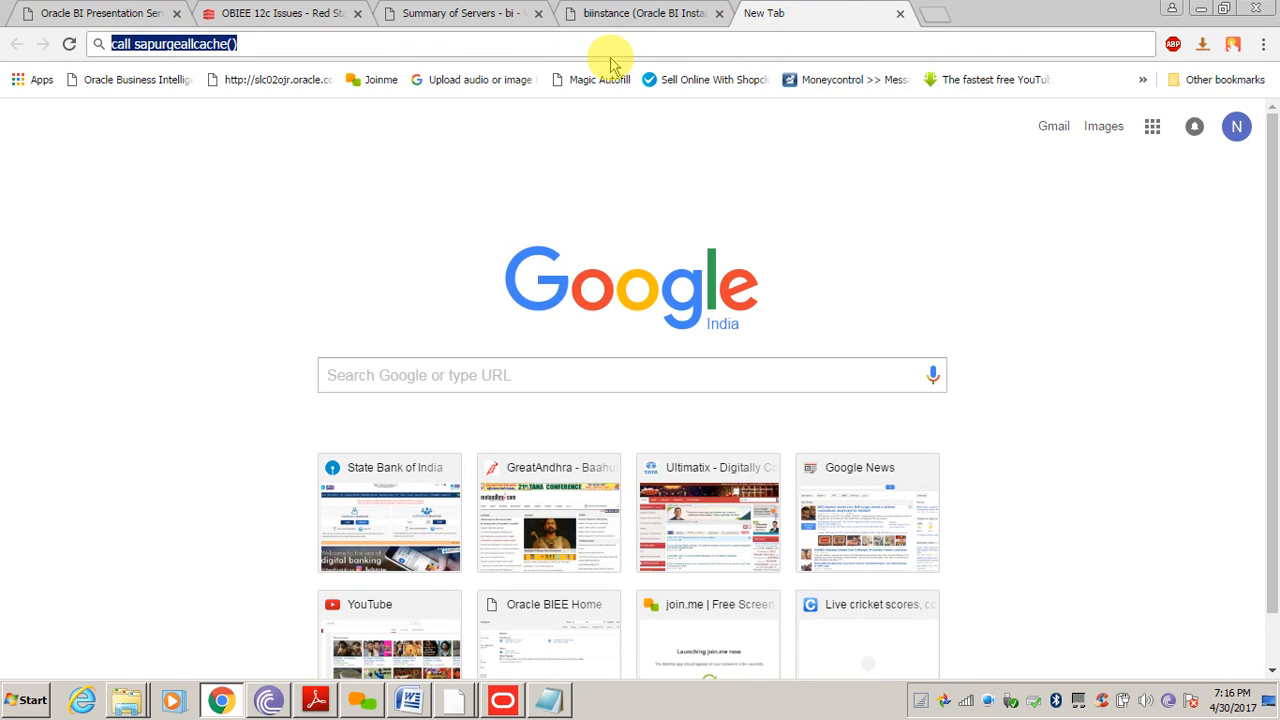
left_click(46, 13)
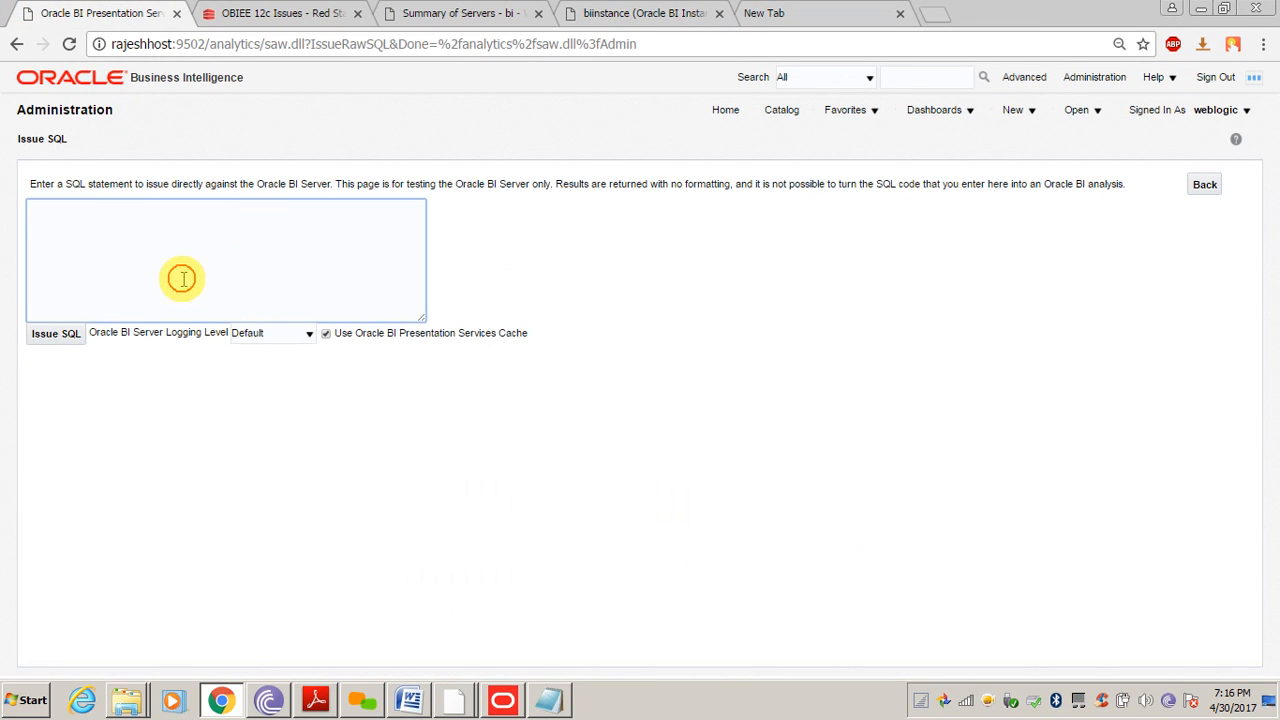
key("ctrl+v")
left_click(45, 340)
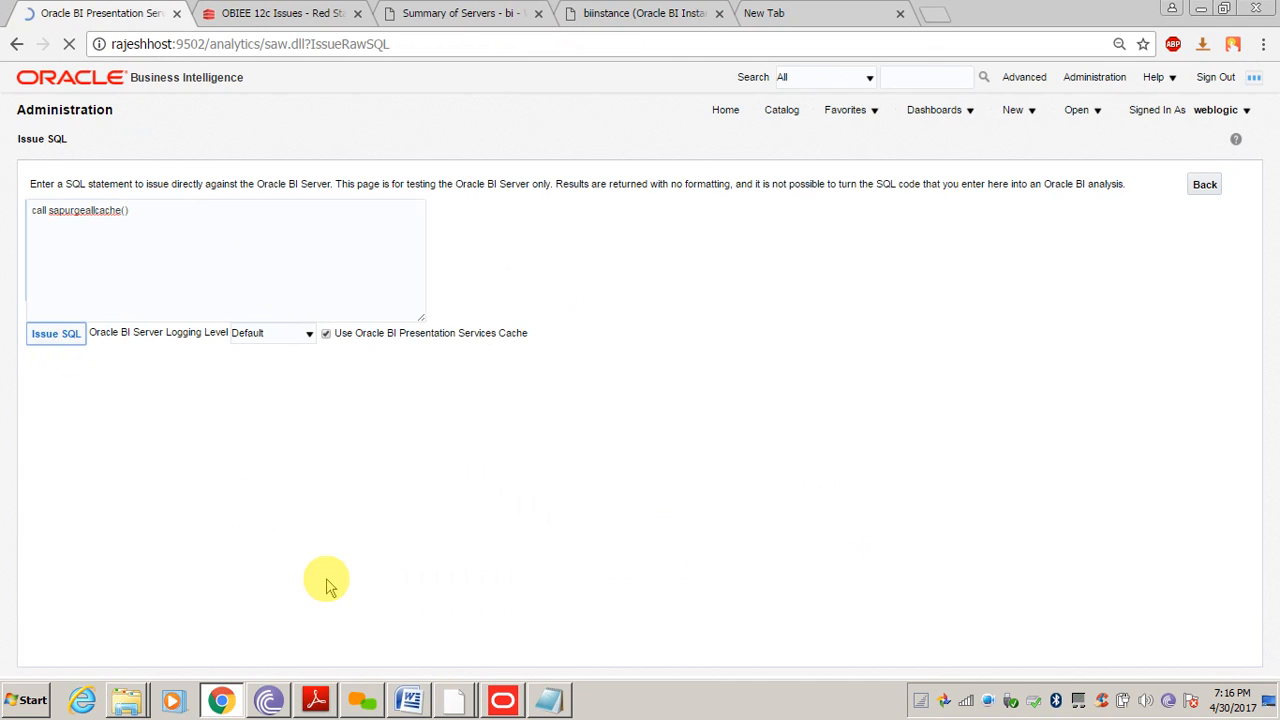
left_click(782, 113)
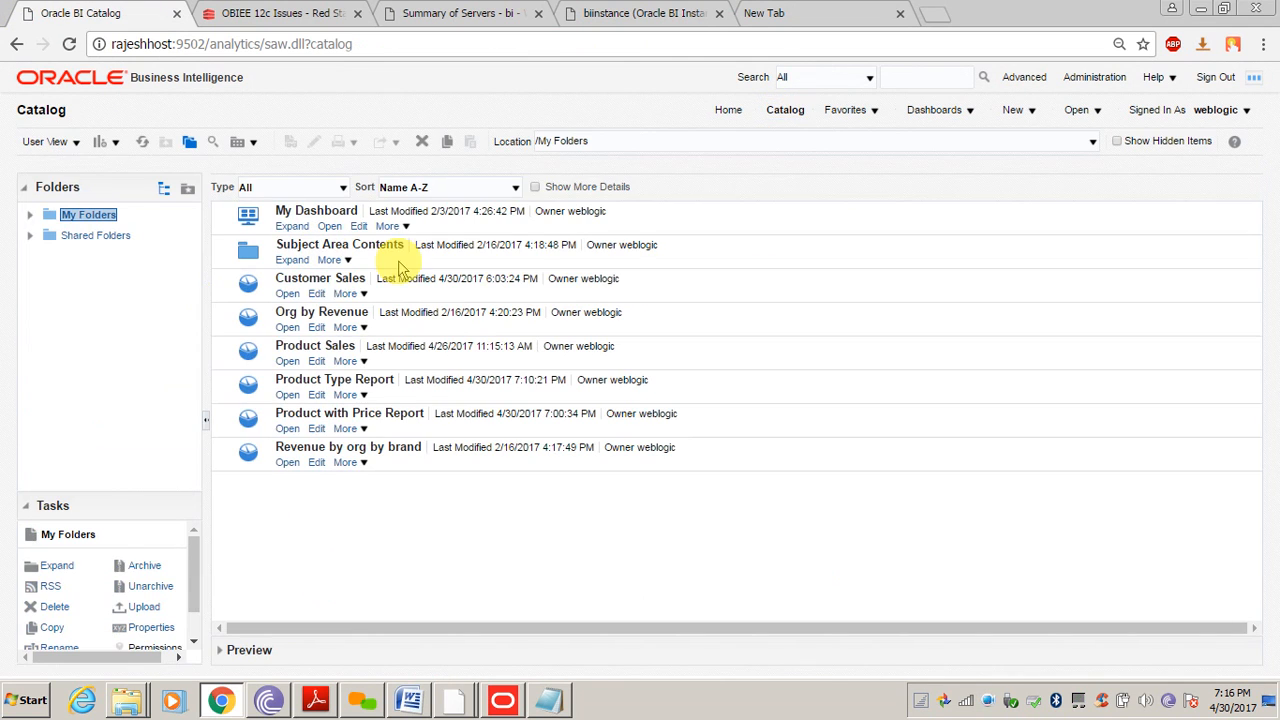
Run Product Type Report and view its query log from Administration > Manage Sessions
left_click(284, 398)
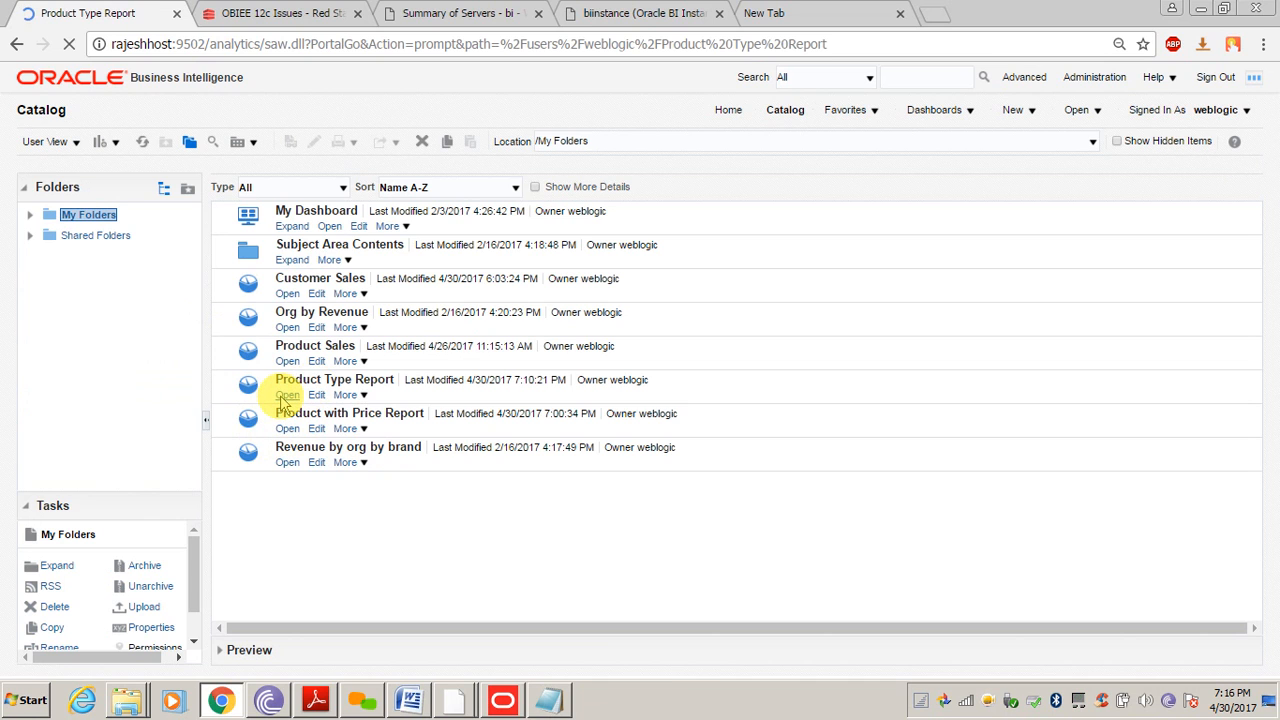
left_click(1096, 83)
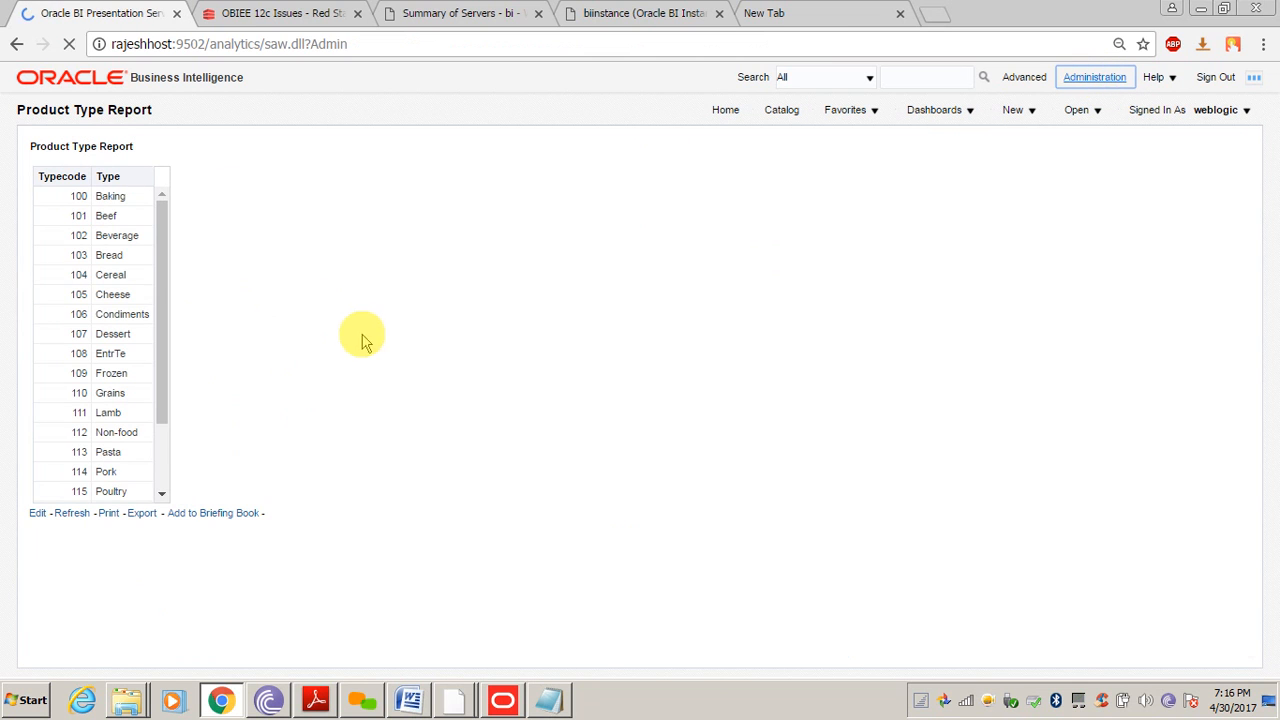
left_click(90, 422)
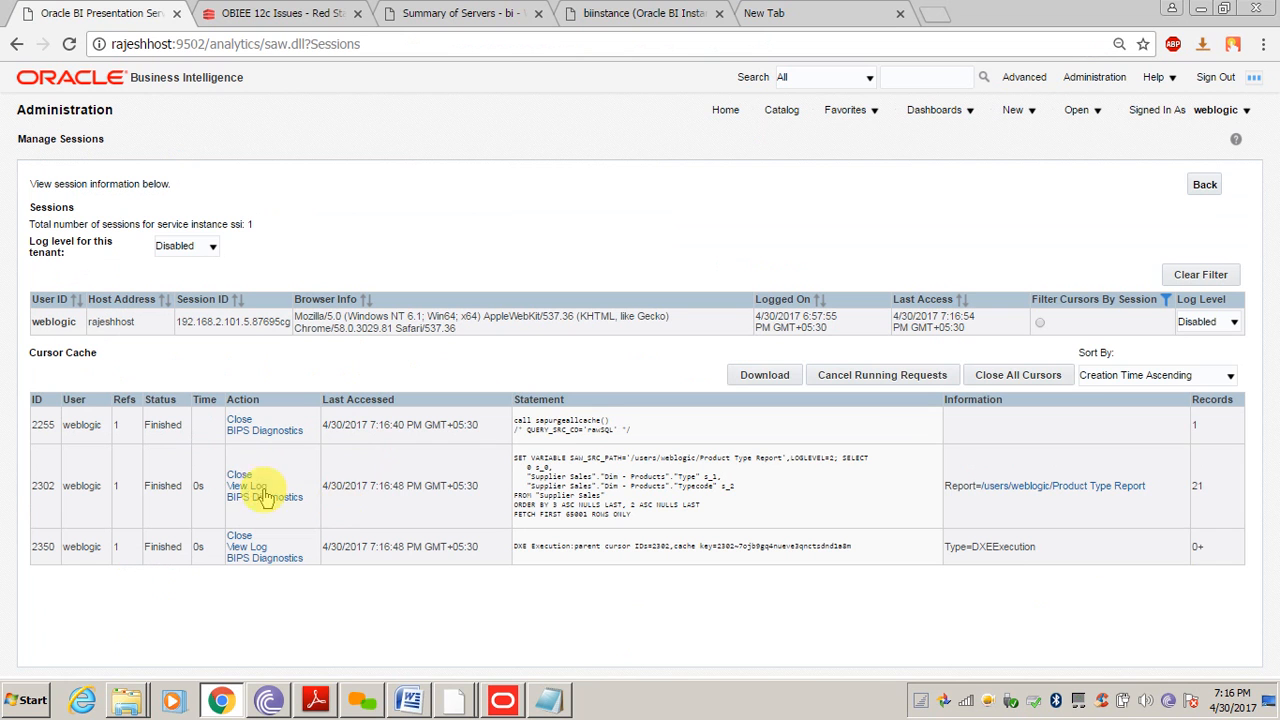
left_click(235, 486)
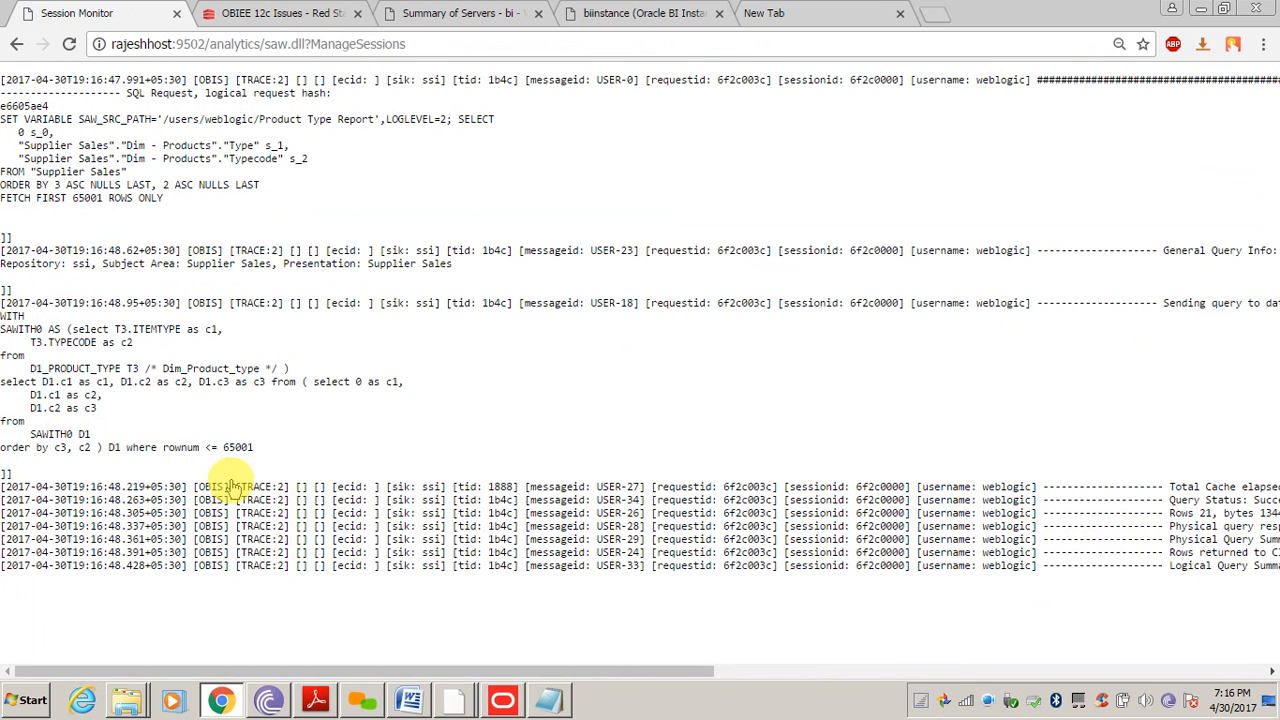
Confirm the logged physical SQL reads only D1_PRODUCT_TYPE, then switch to Administration Tool
double_click(78, 368)
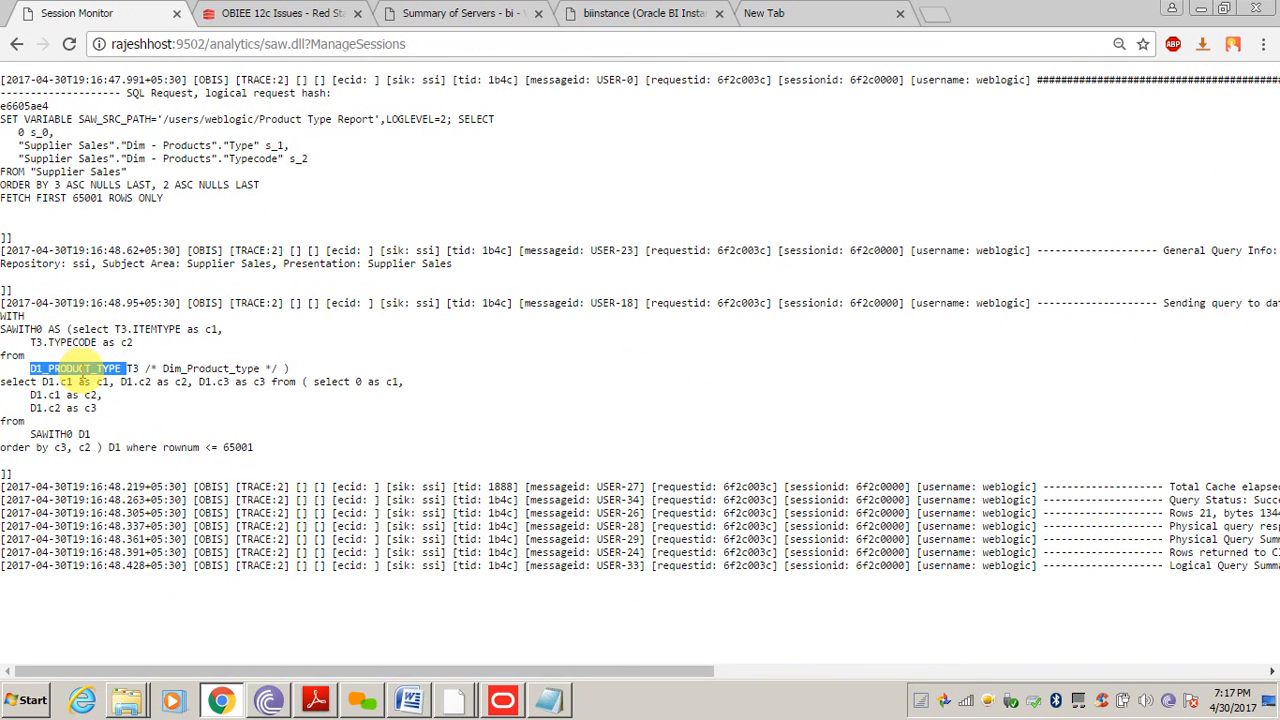
mouse_move(72, 328)
left_mouse_down()
mouse_move(125, 368)
mouse_move(282, 368)
mouse_move(60, 368)
mouse_move(100, 322)
mouse_move(75, 325)
left_mouse_up()
left_click(285, 372)
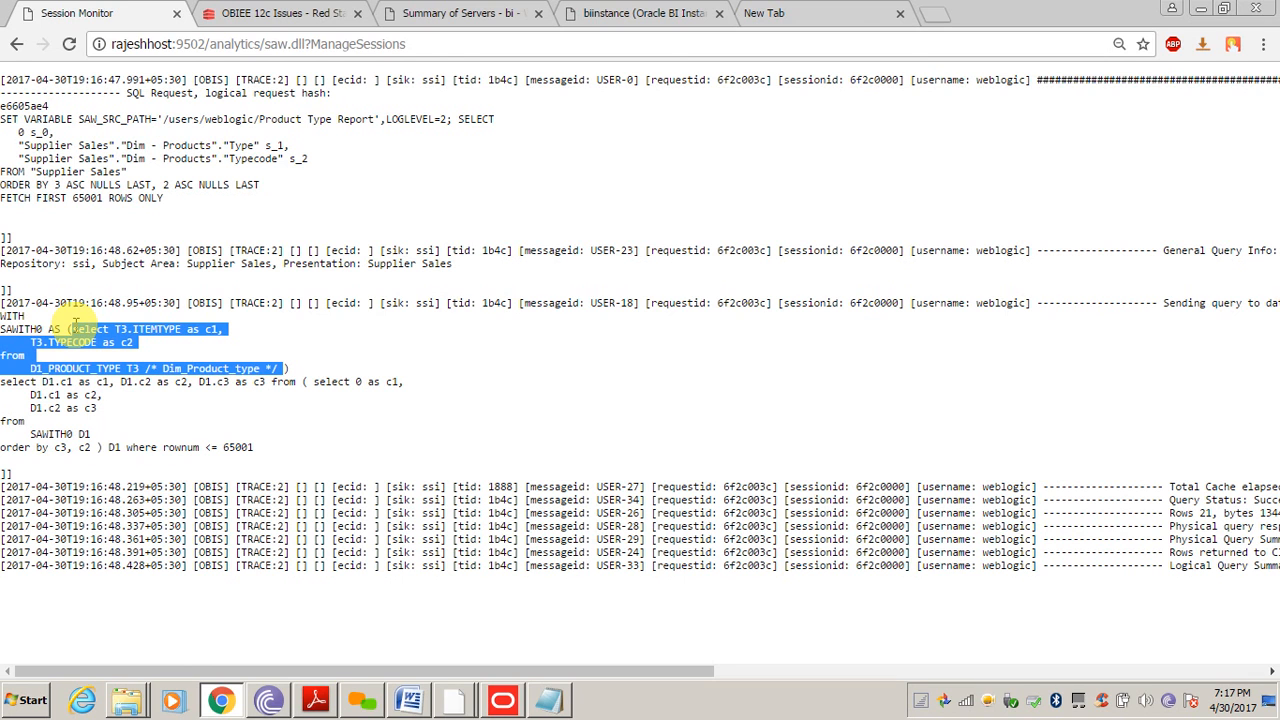
left_click(502, 700)
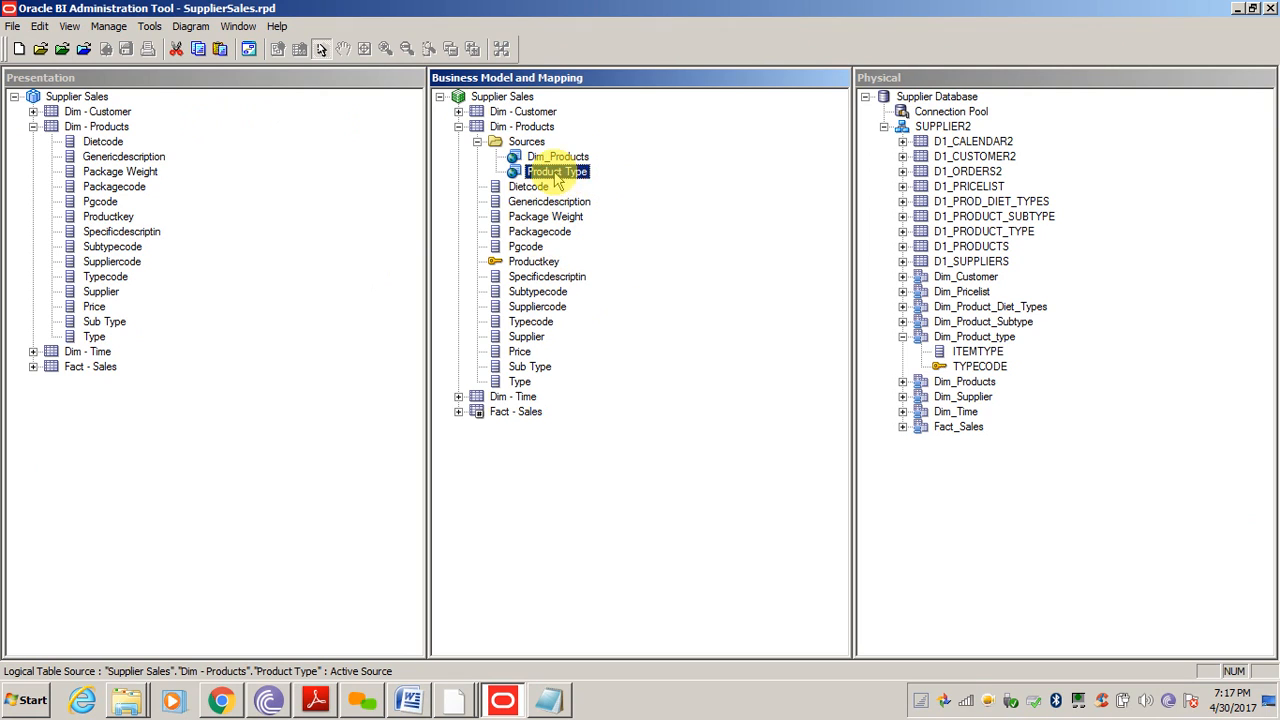
Review the Type and Sub Type columns and the Fact - Sales measures, such as Ordered Qty and Net Weight Shipped
left_click(524, 380)
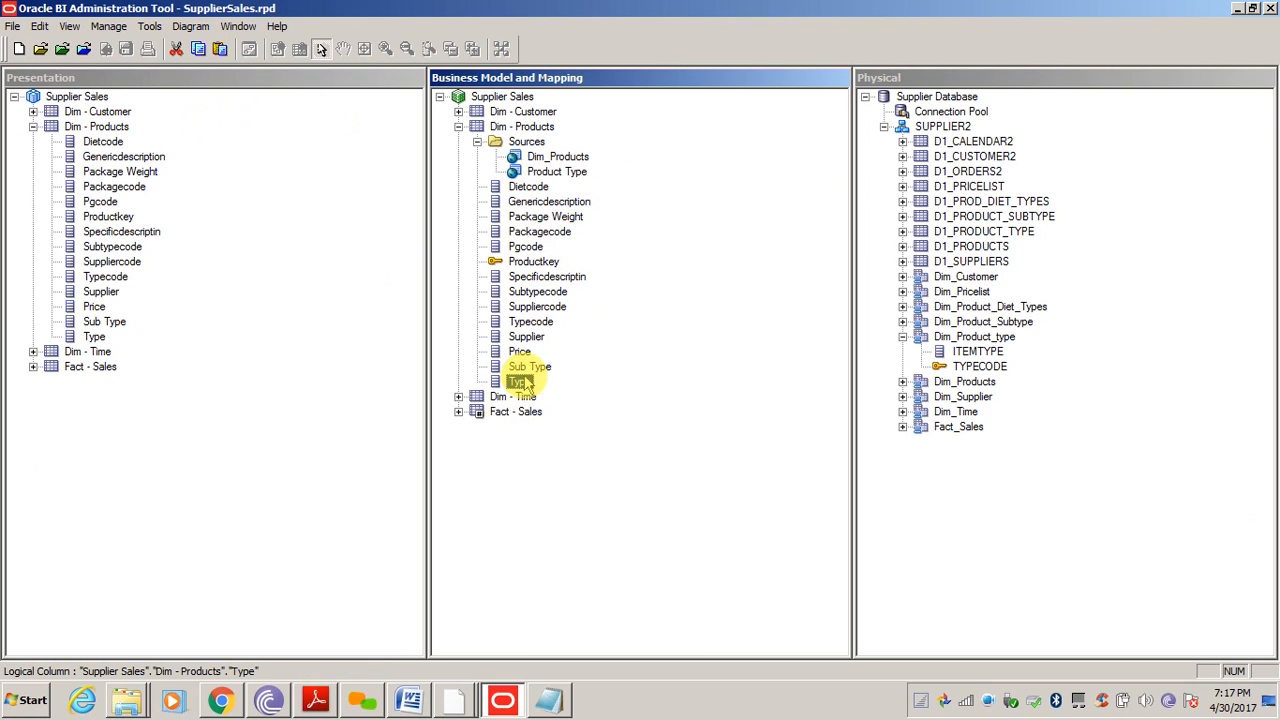
left_click(535, 368)
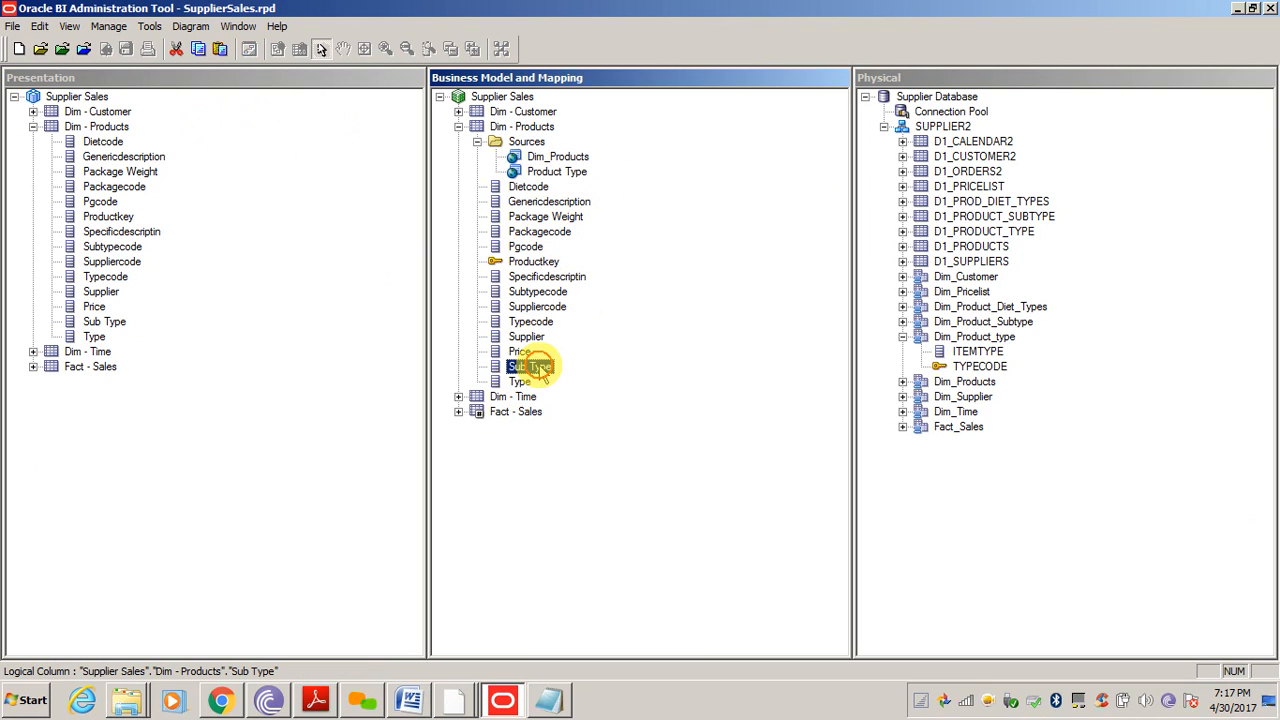
left_click(500, 413)
left_click(458, 412)
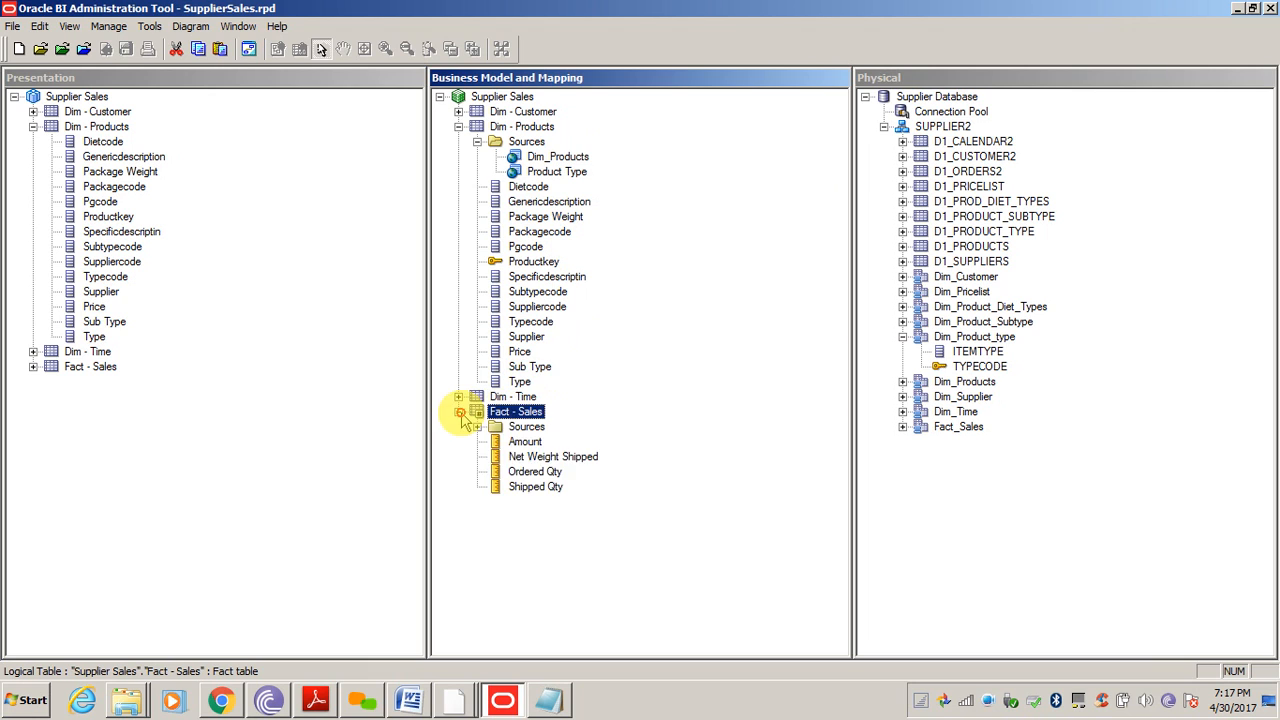
left_click(557, 174)
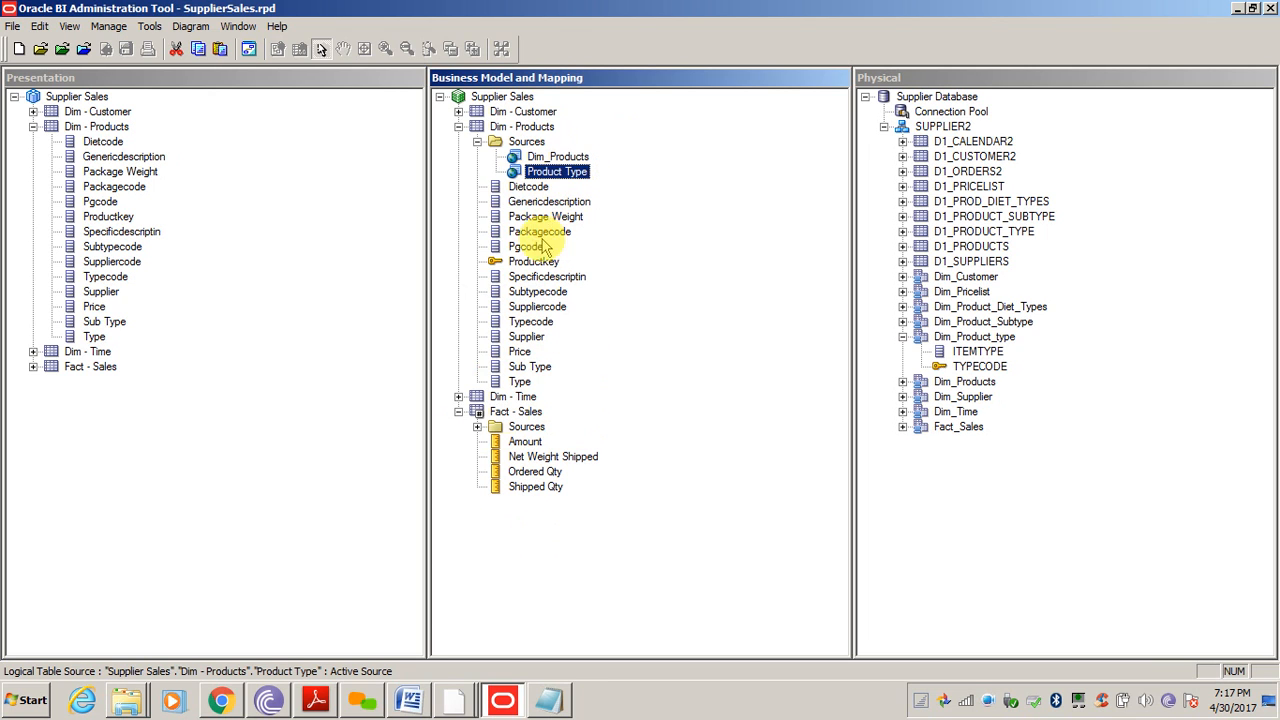
left_click(529, 367)
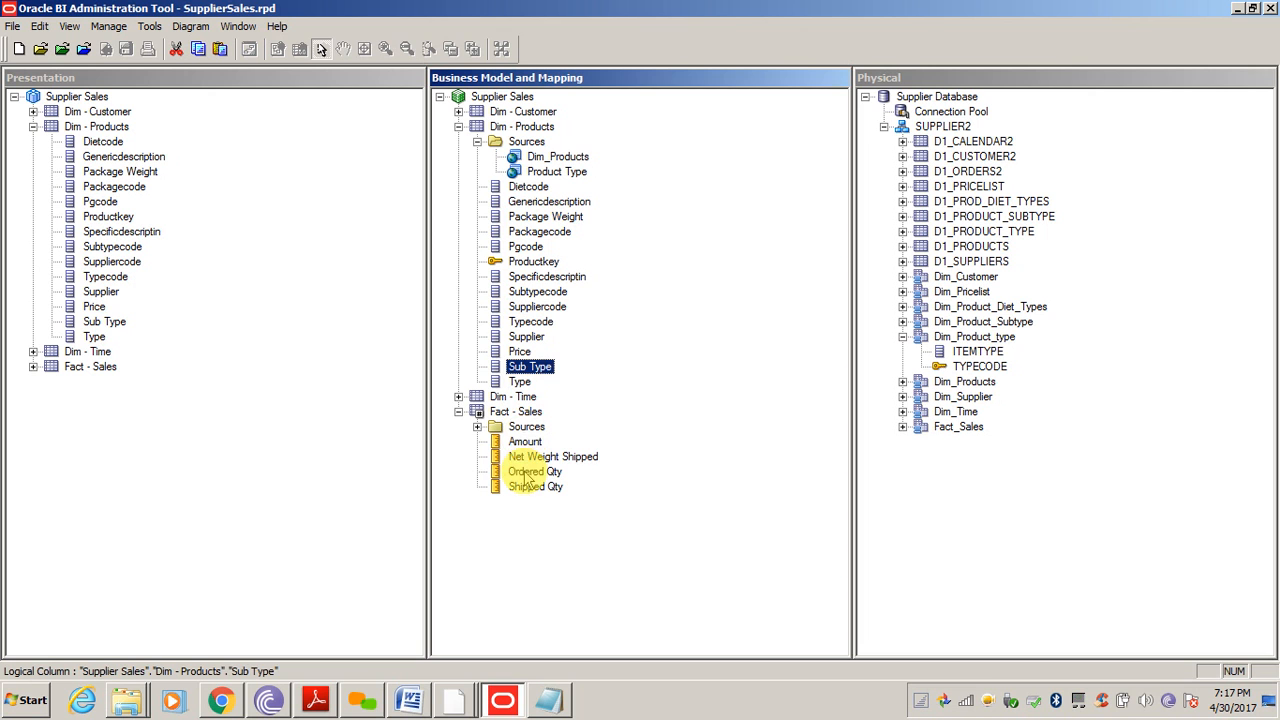
left_click(535, 471)
left_click(553, 456)
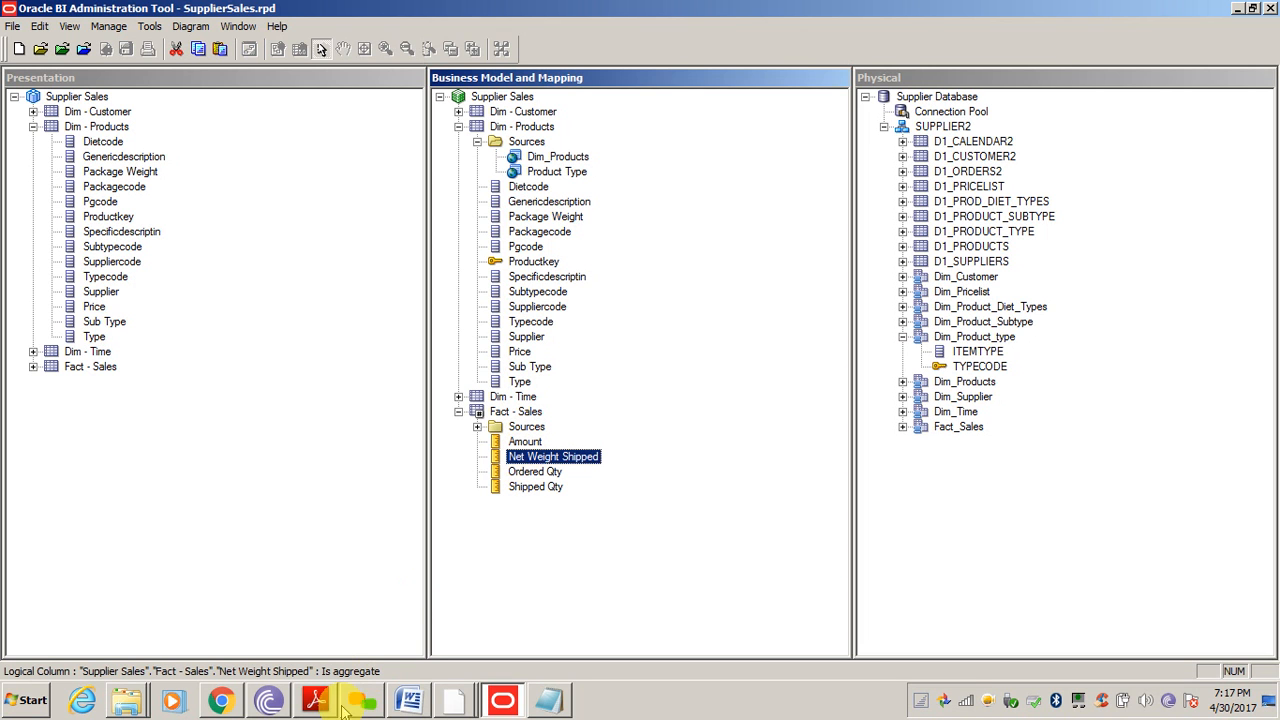
left_click(220, 700)
Go back from the query log to the sessions list, then to the Catalog
left_click(323, 409)
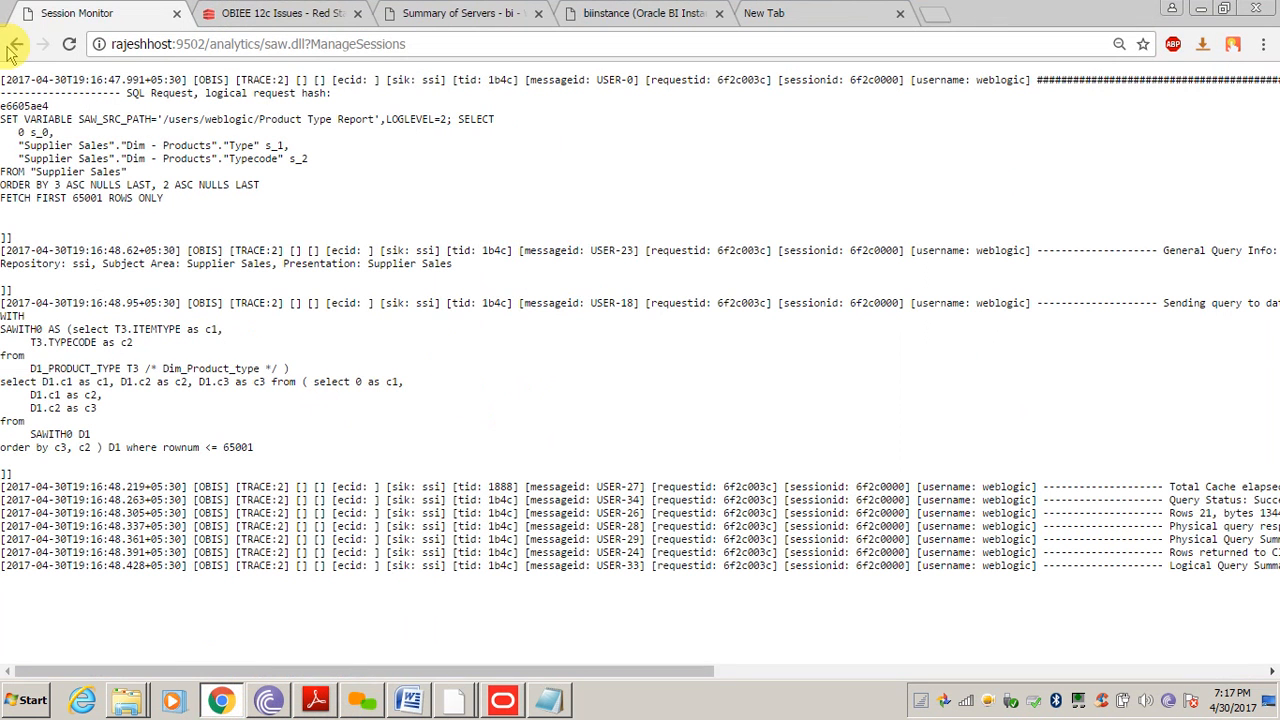
left_click(16, 44)
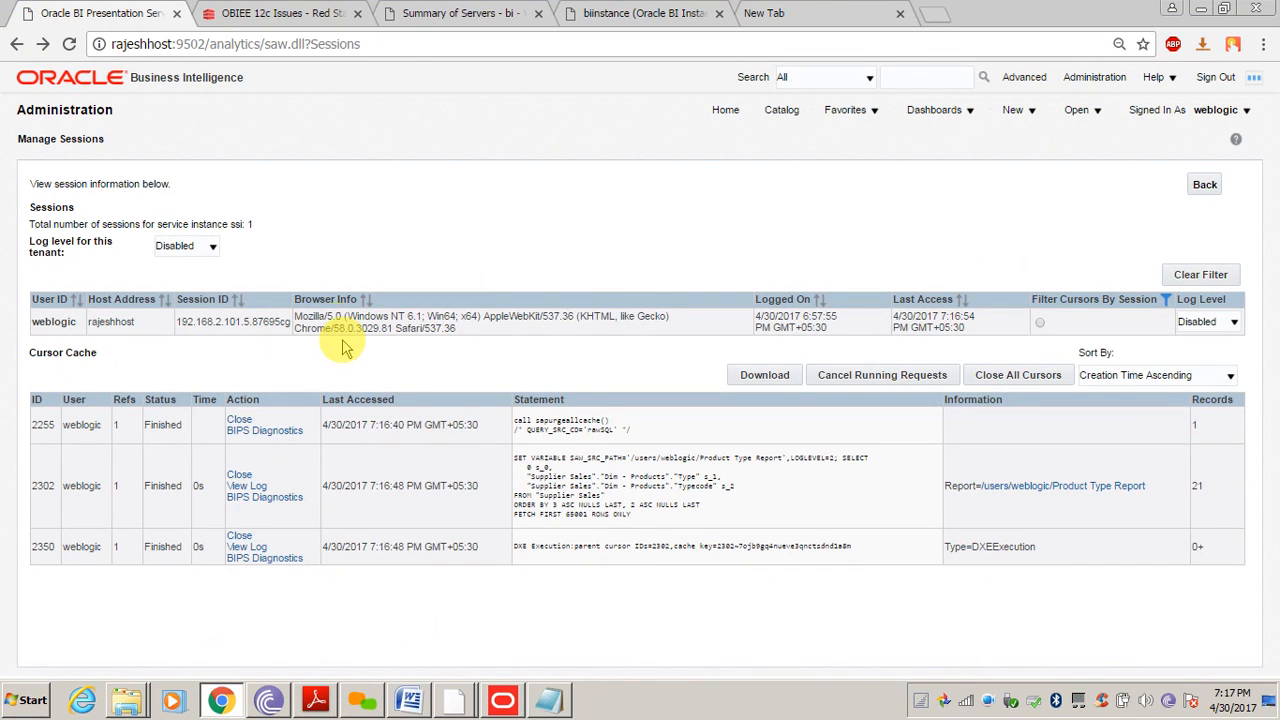
left_click(779, 111)
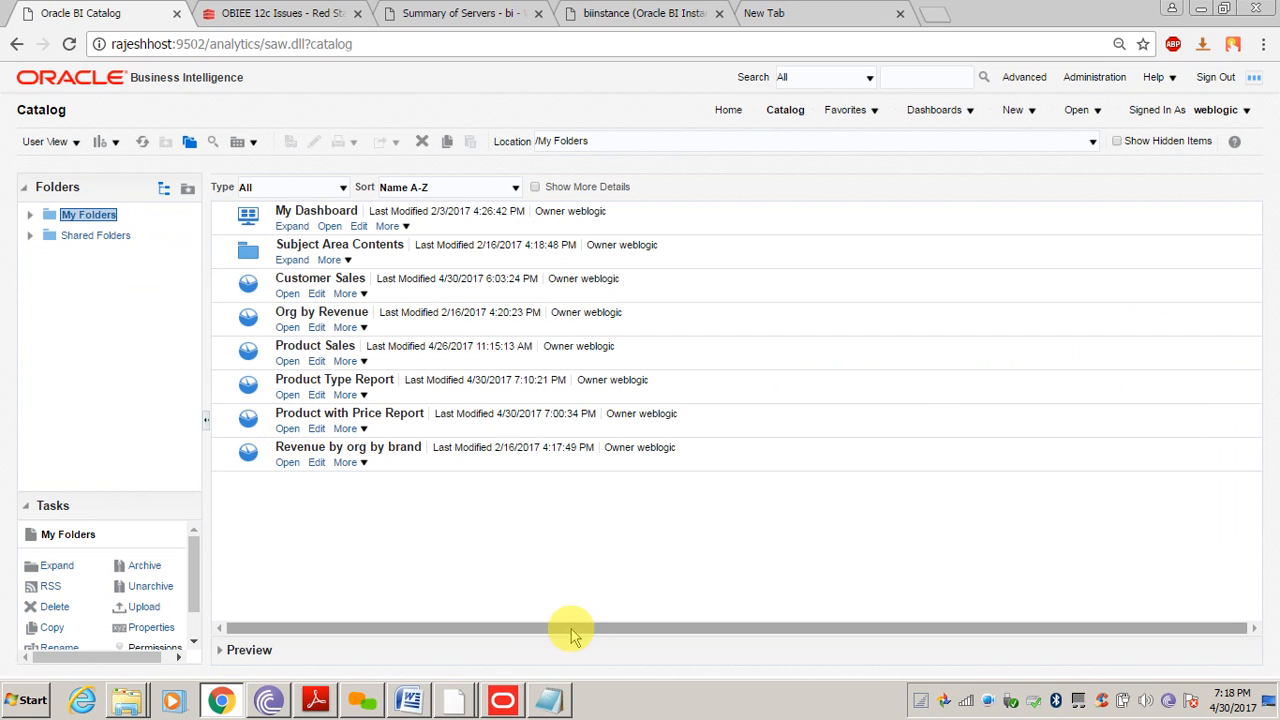
Check Dim_Products and the Amount measure in Admin Tool, then edit Product Type Report
left_click(503, 700)
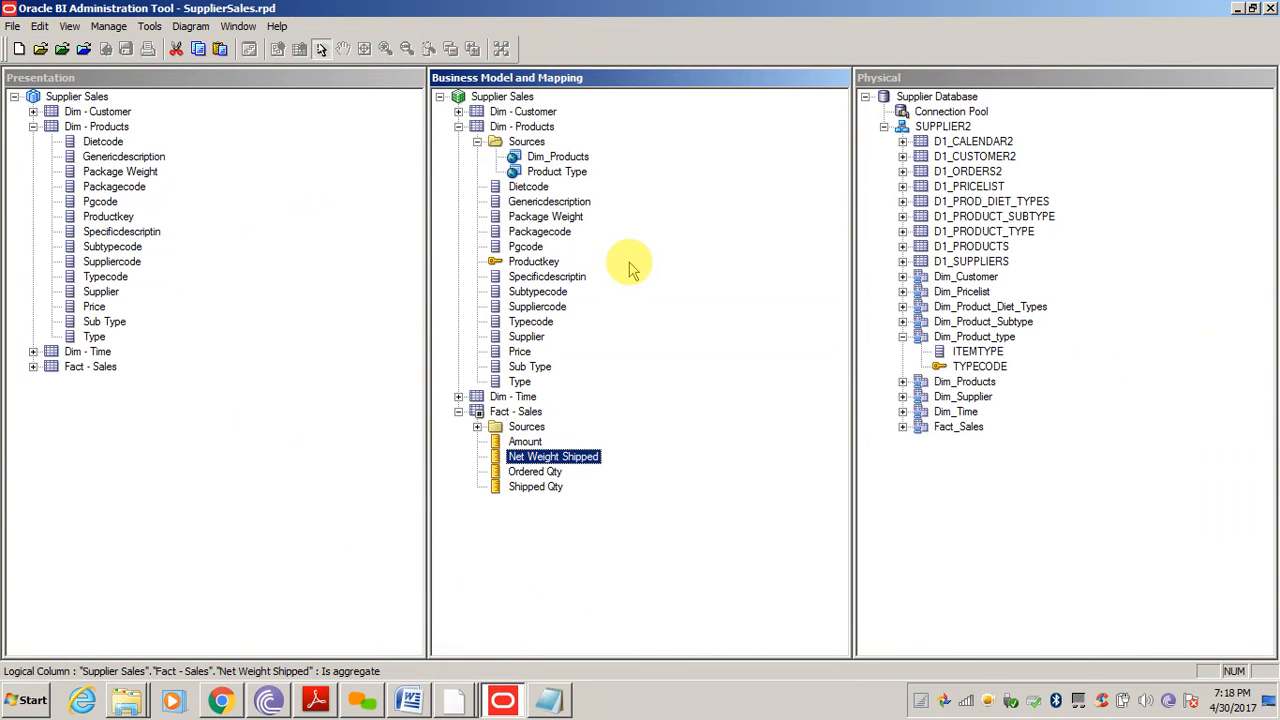
left_click(568, 158)
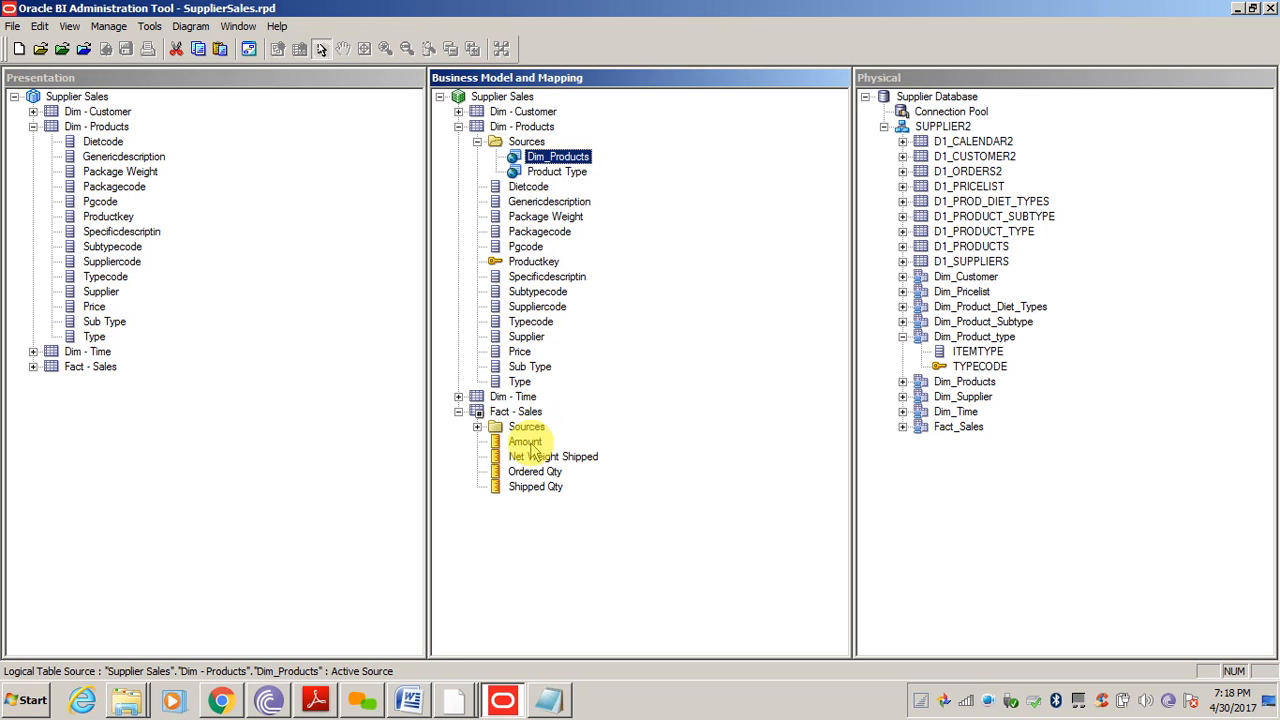
left_click(530, 445)
left_click(222, 700)
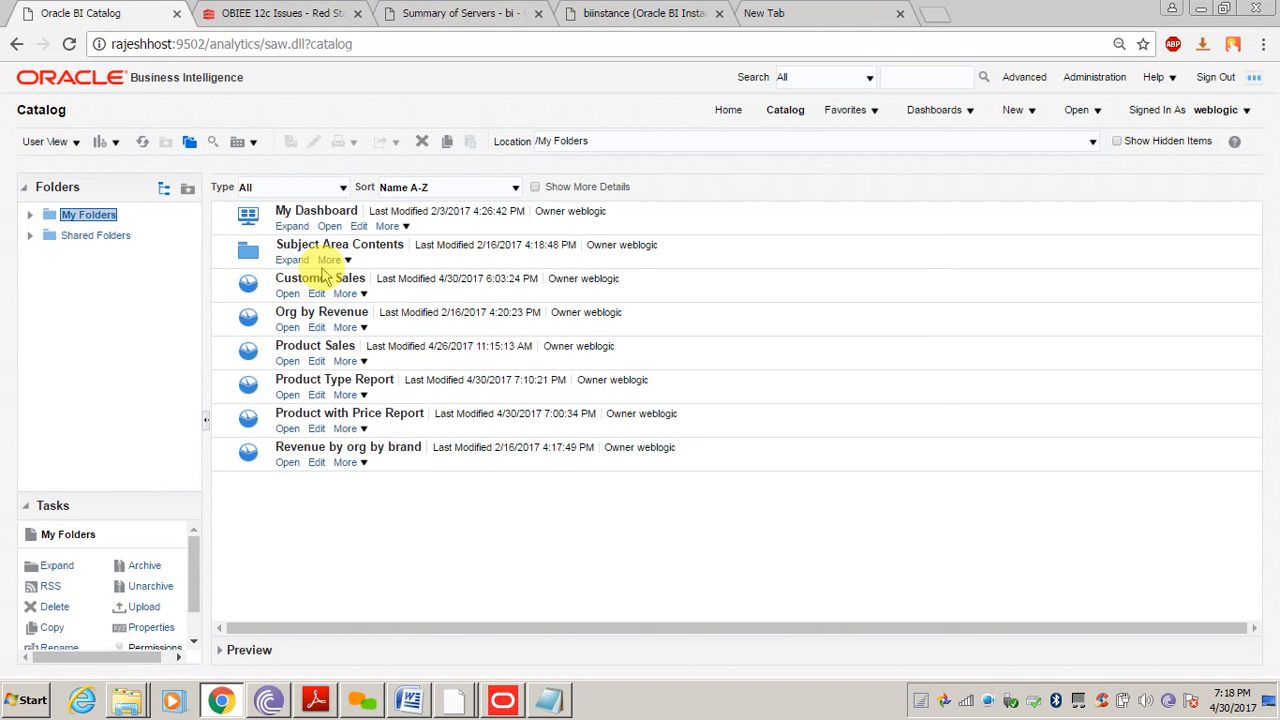
left_click(316, 396)
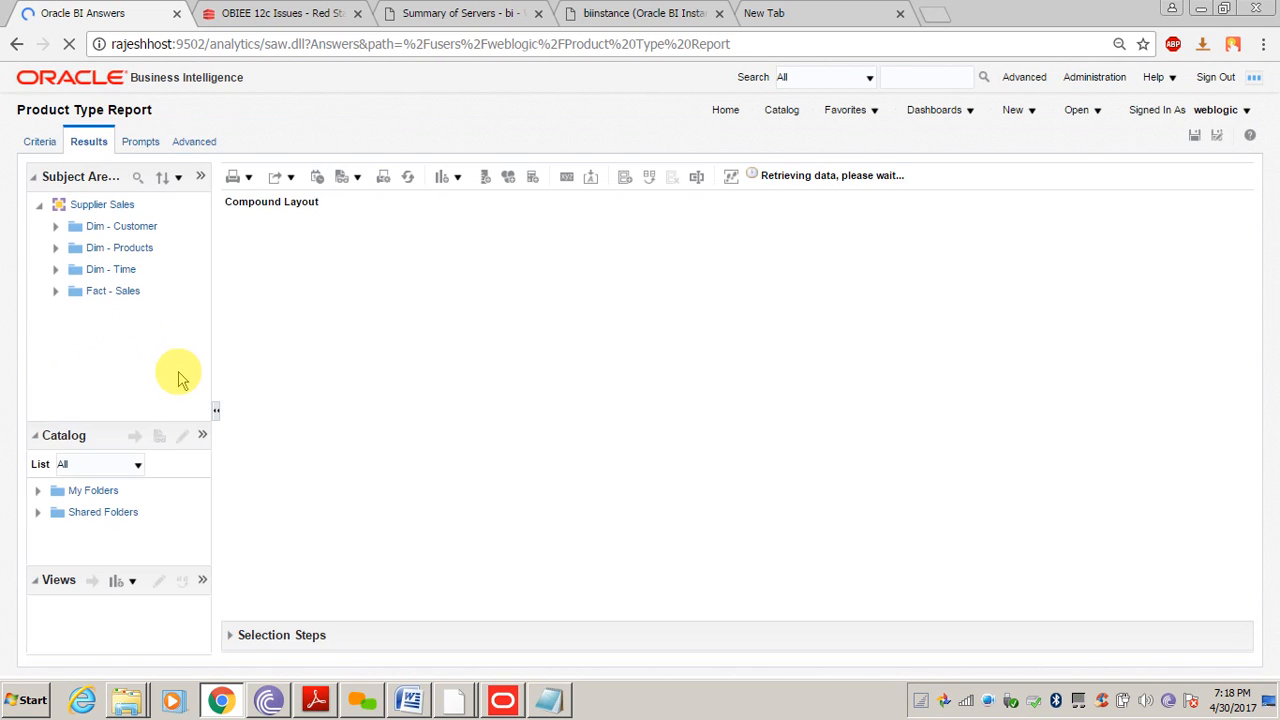
Add Fact - Sales Amount as a report column, save Product Type Report, and return to Catalog
left_click(55, 291)
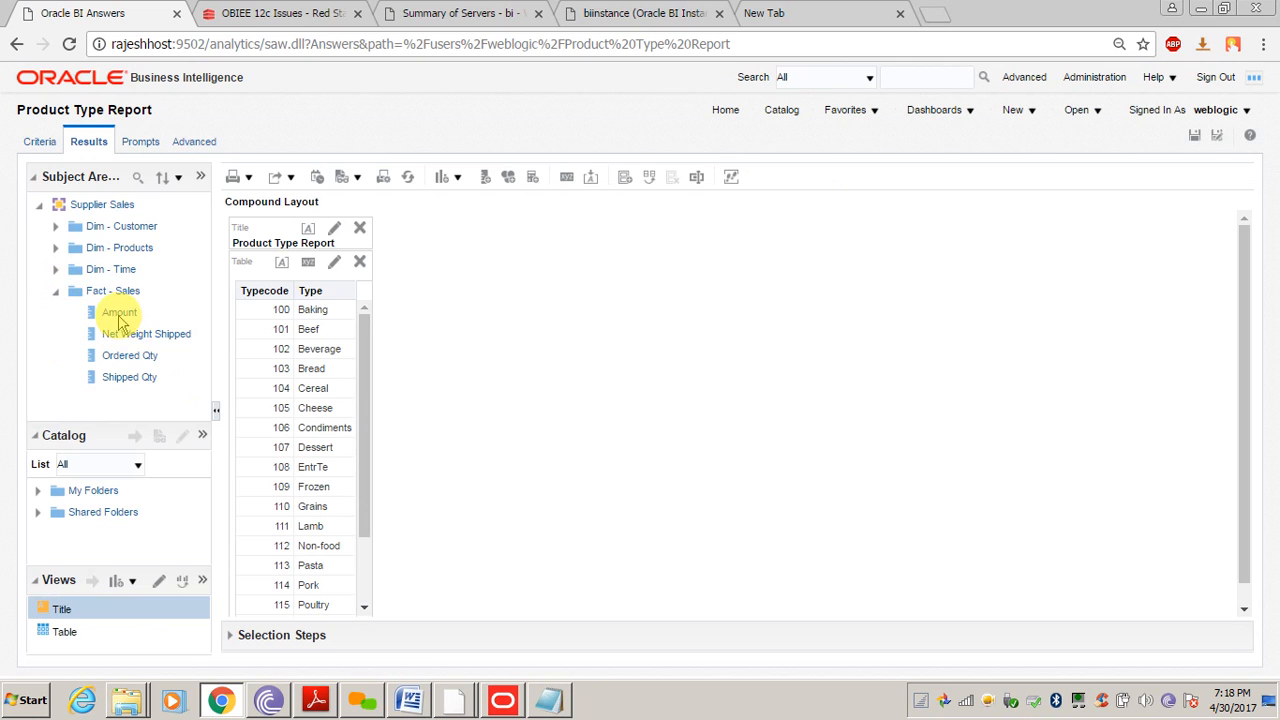
double_click(122, 313)
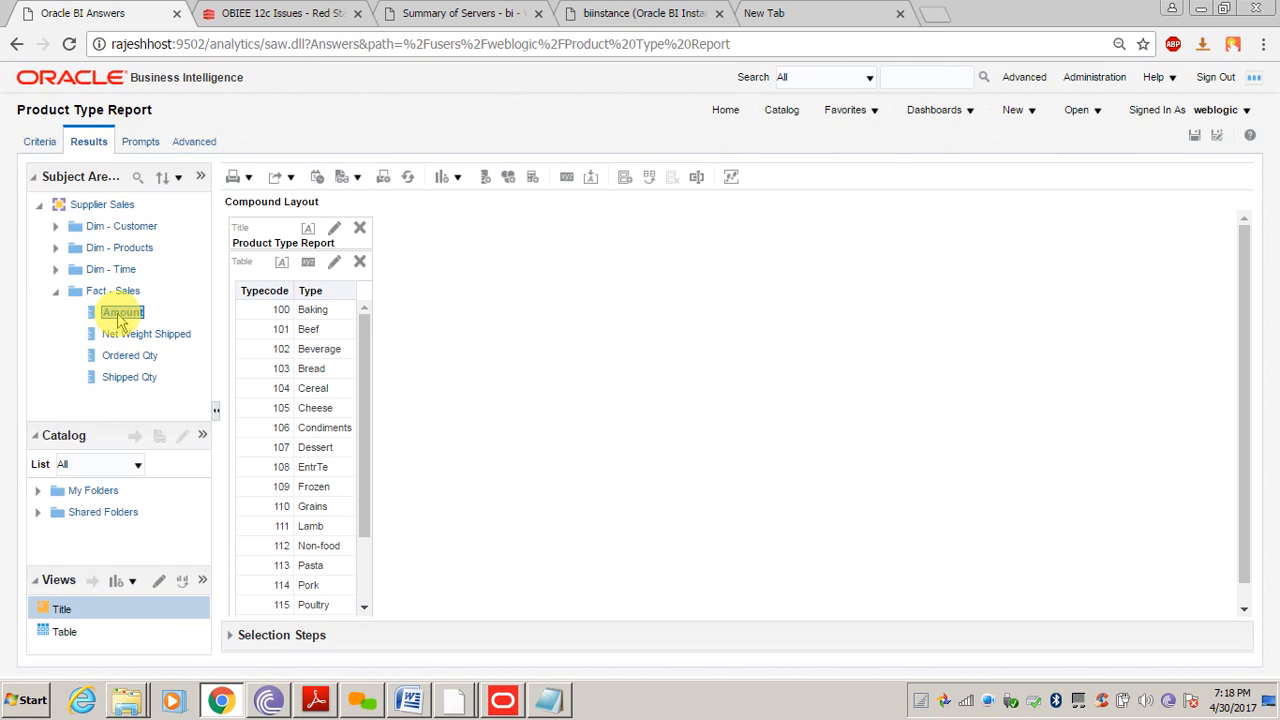
left_click(1195, 136)
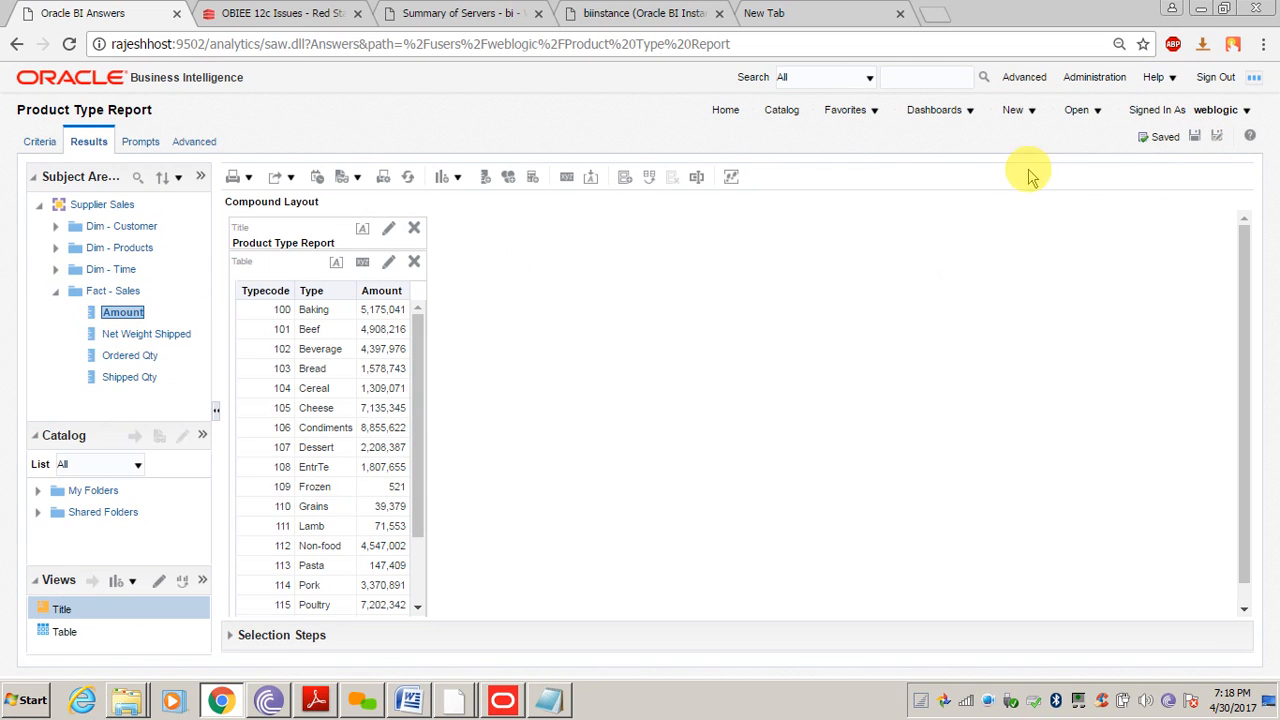
left_click(1100, 79)
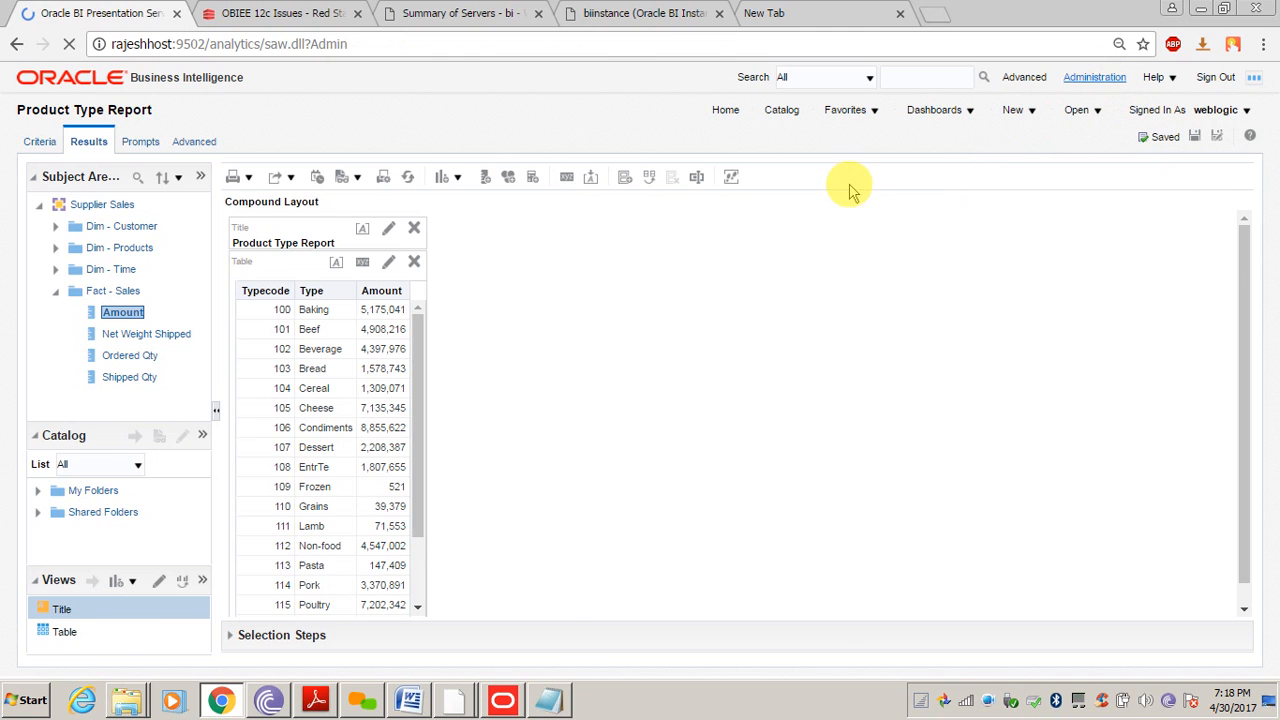
left_click(782, 110)
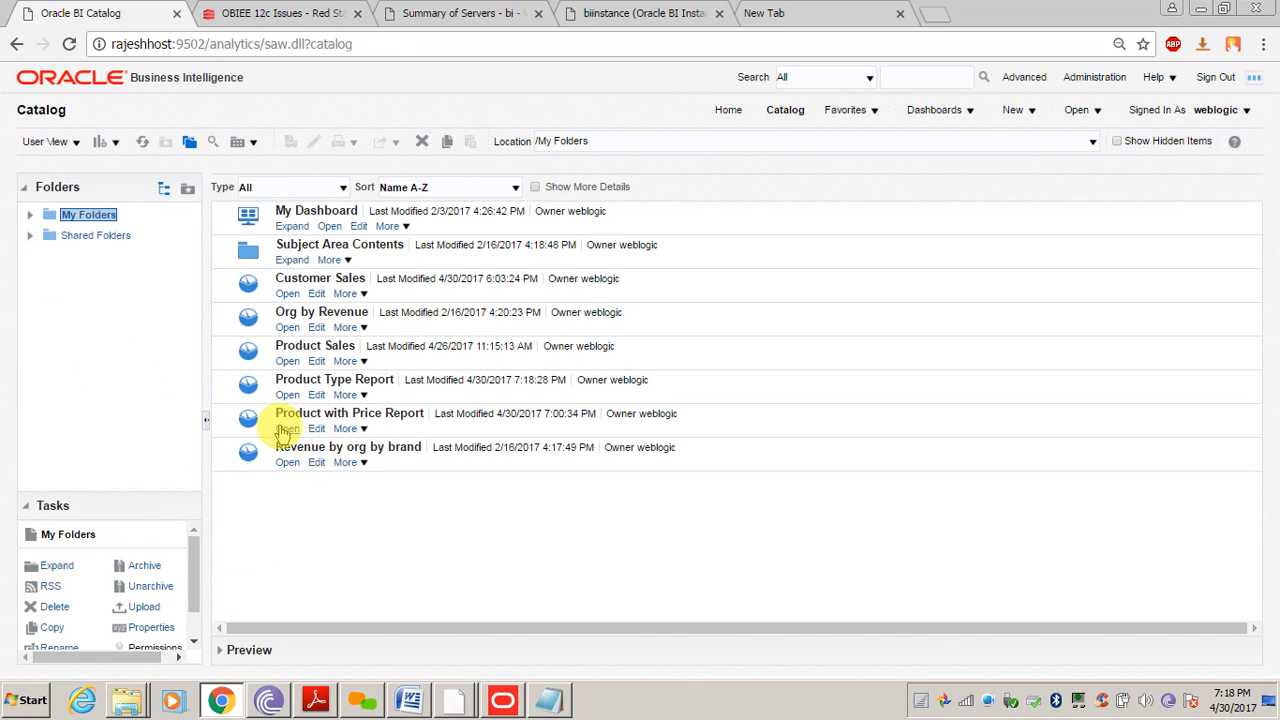
Run the updated Product Type Report showing Amount per type, then open Manage Sessions
left_click(287, 395)
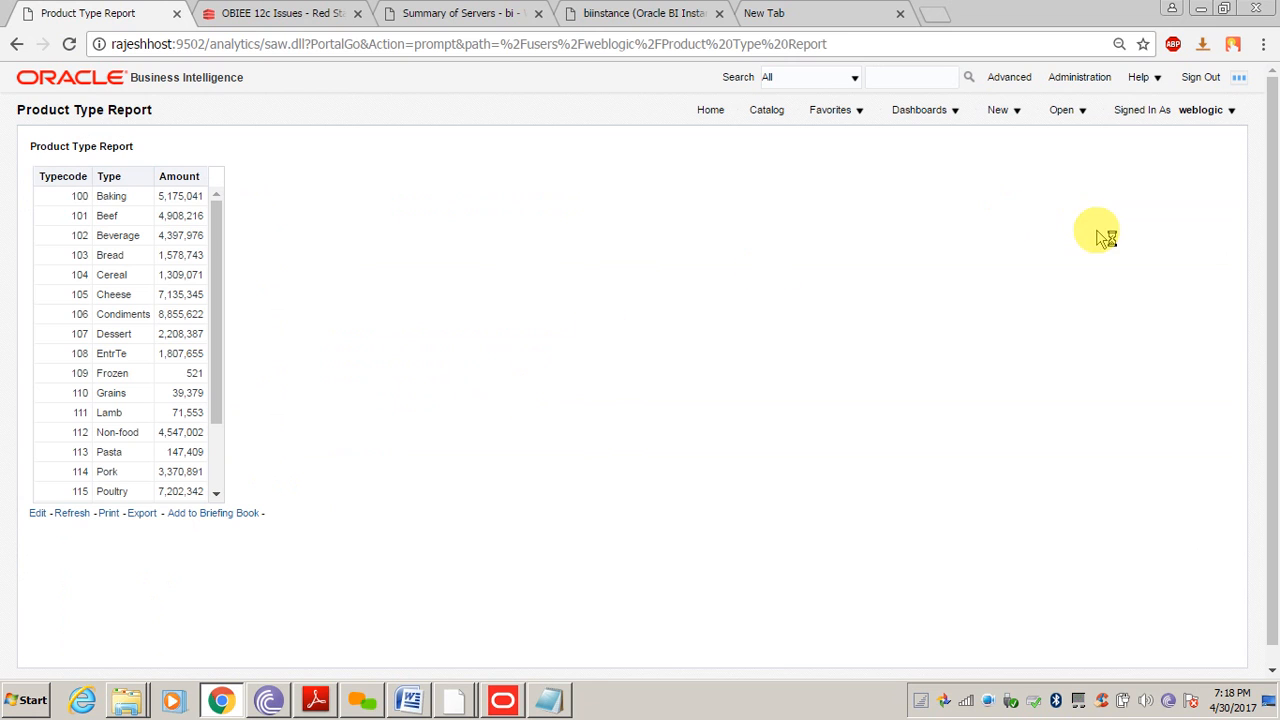
left_click(1084, 80)
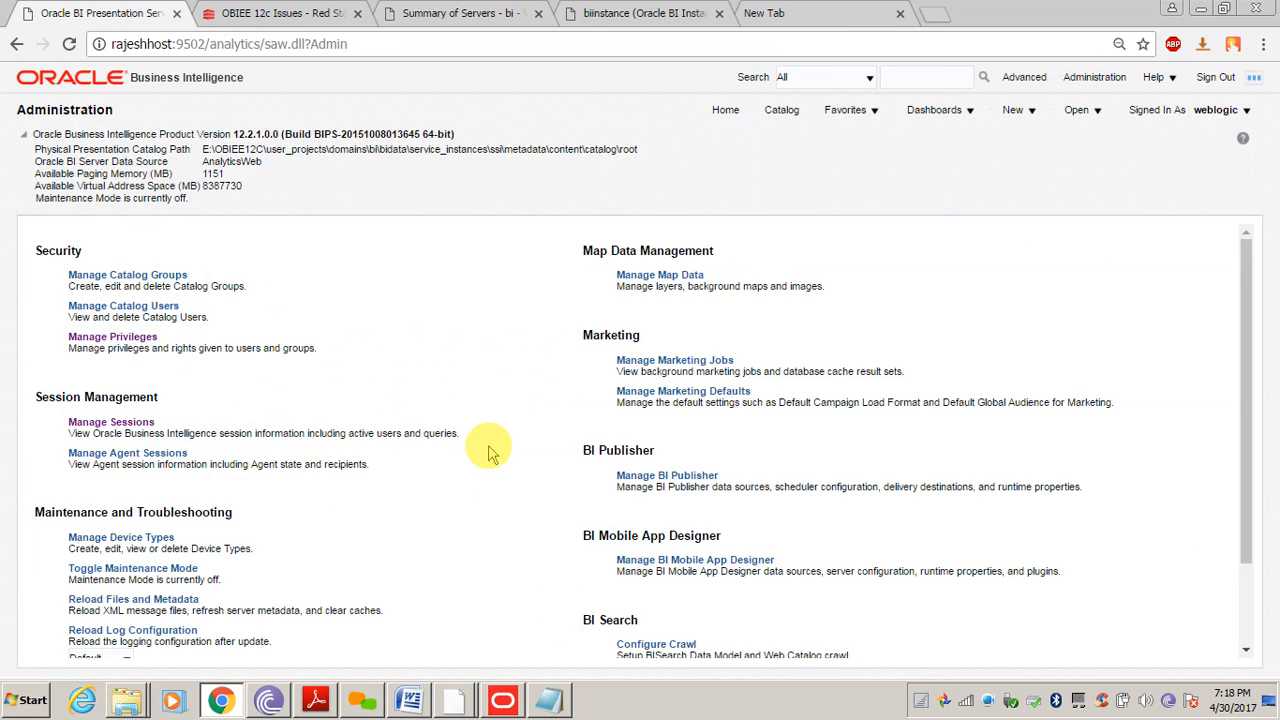
left_click(126, 425)
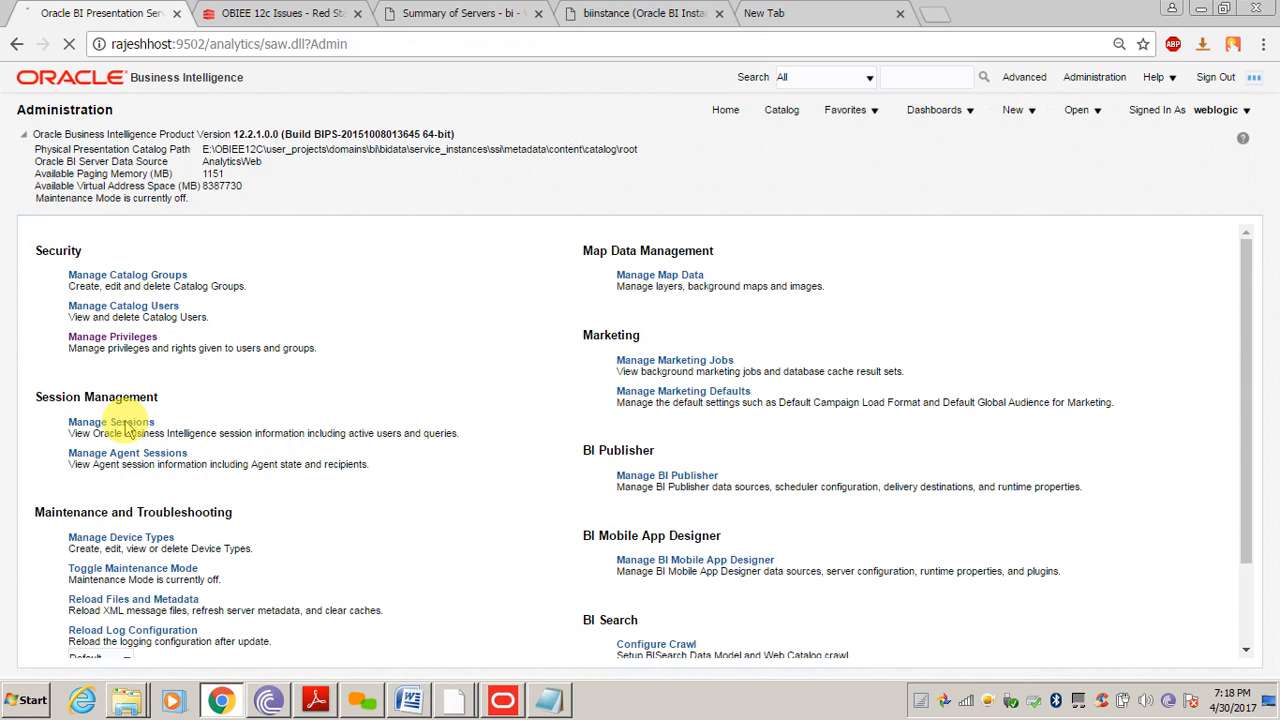
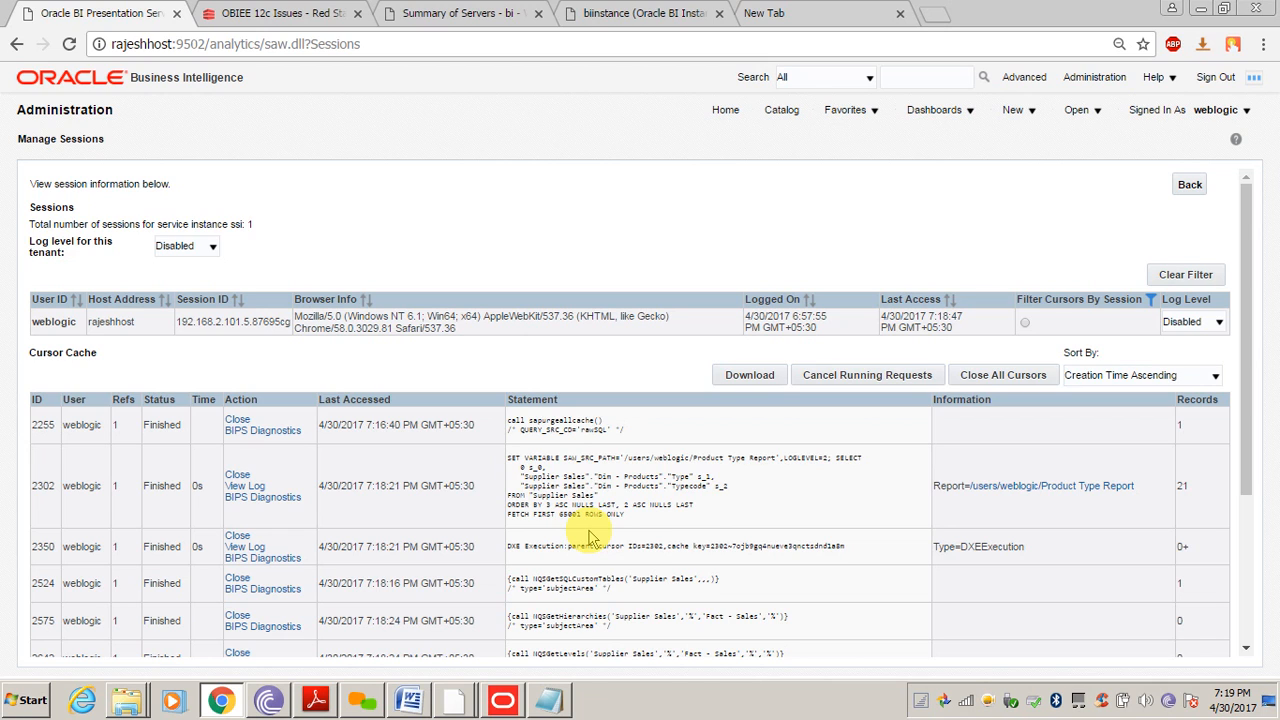
Scroll the cursor cache to show cursor 2792, the Product Type Report query with Amount (21 records)
scroll(731, 486, "down", 3)
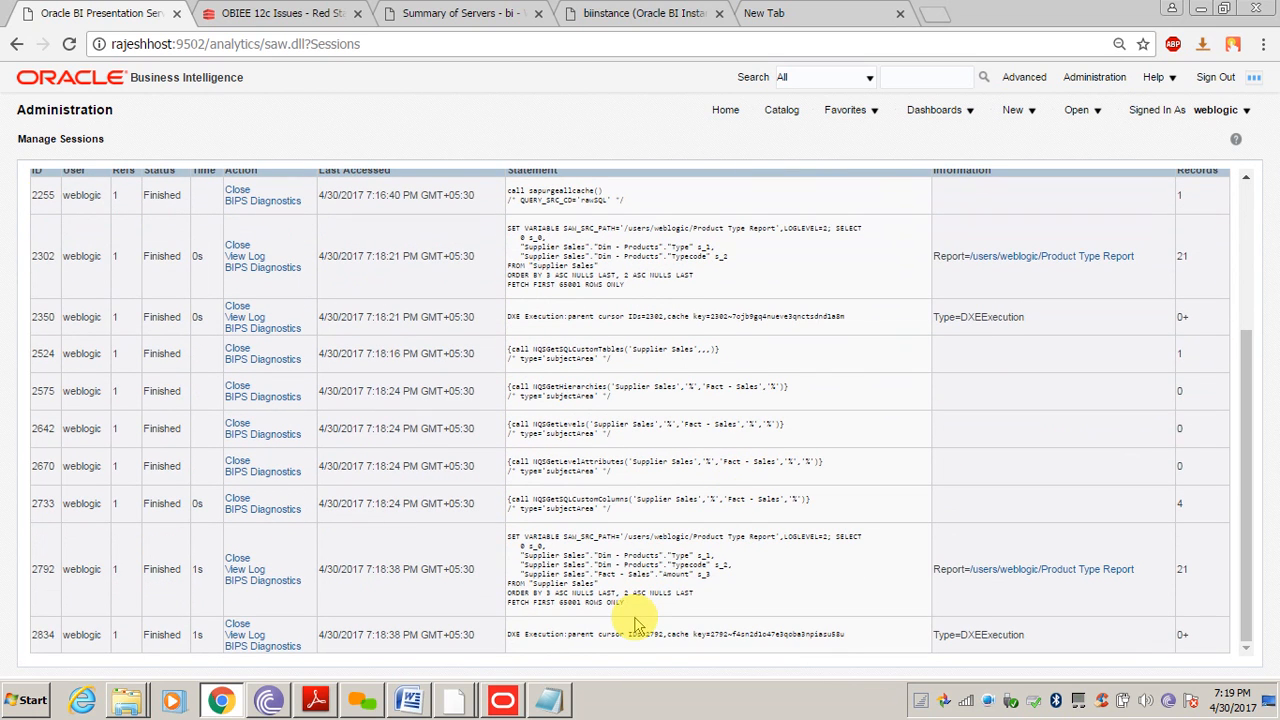
left_click(242, 570)
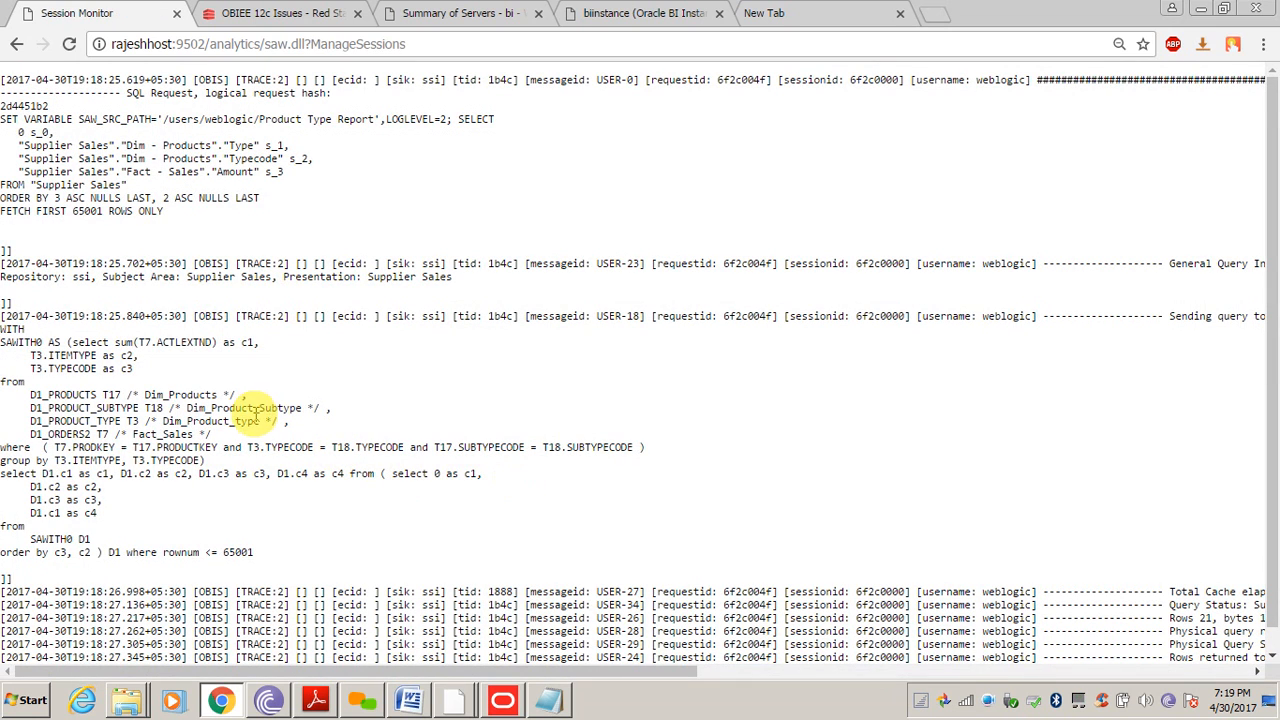
left_click_drag(30, 394, 125, 418)
double_click(110, 408)
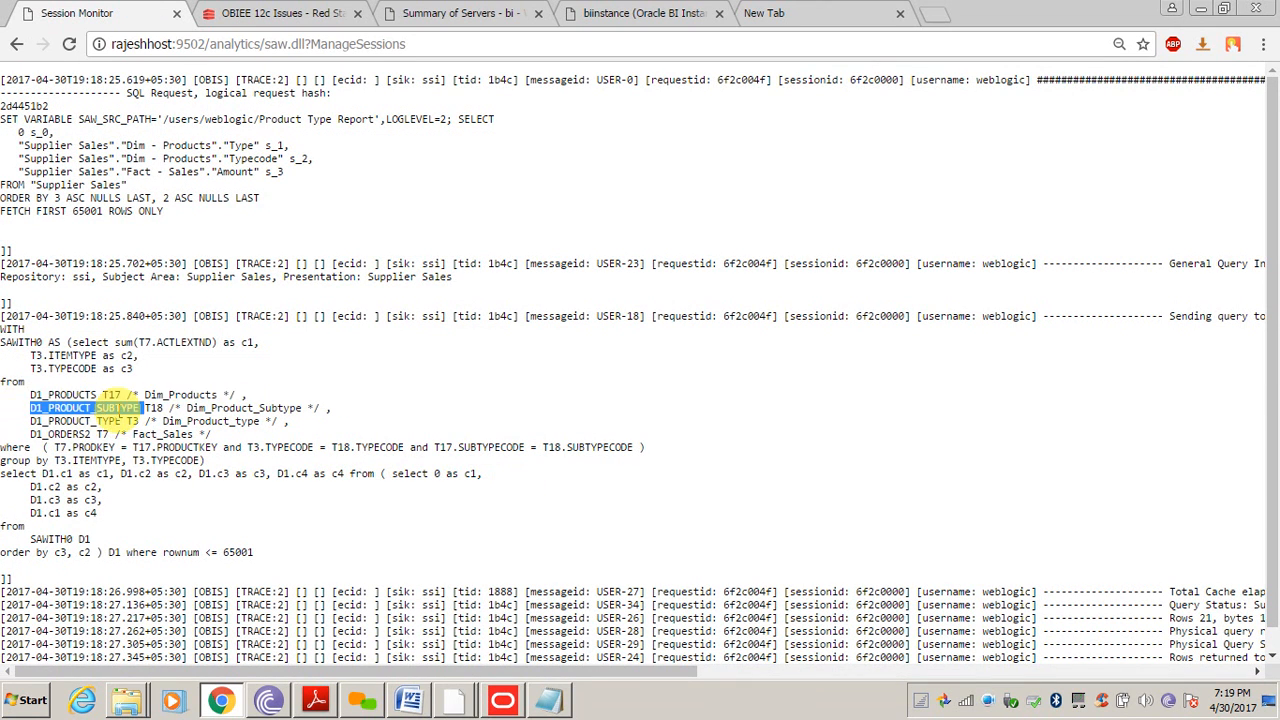
left_click(108, 421)
double_click(110, 421)
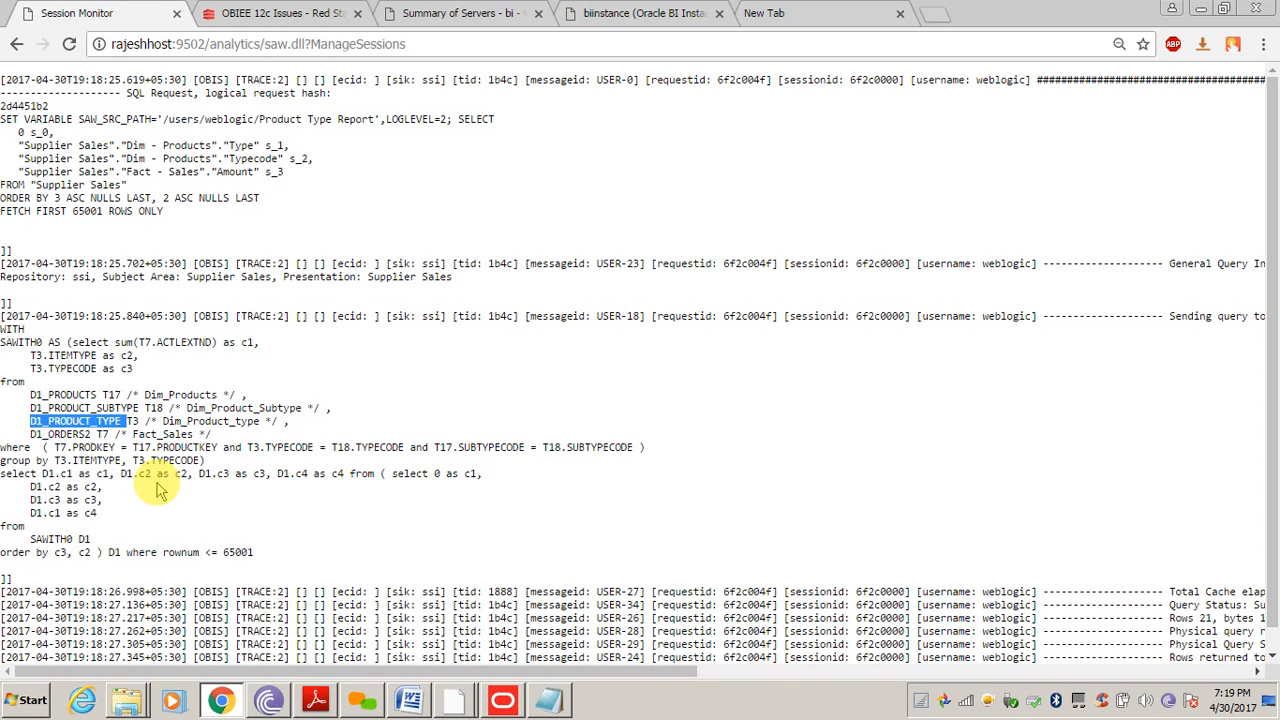
left_click(276, 510)
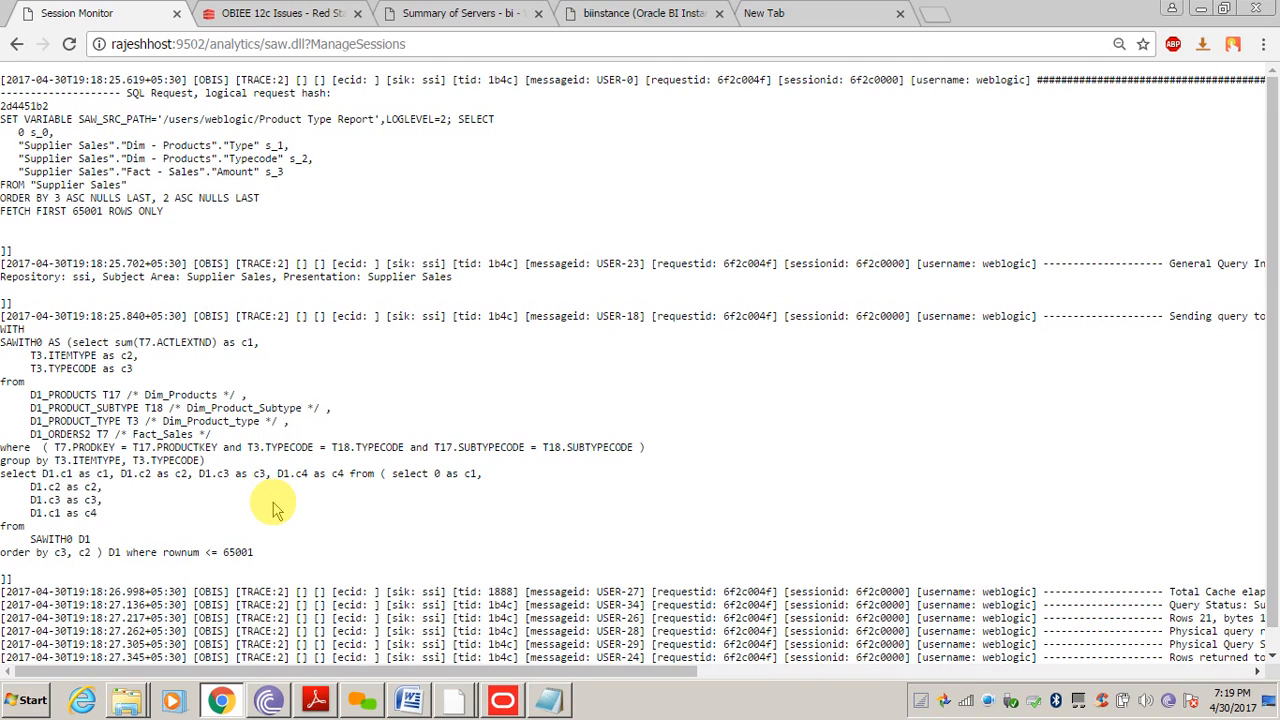
left_click(16, 44)
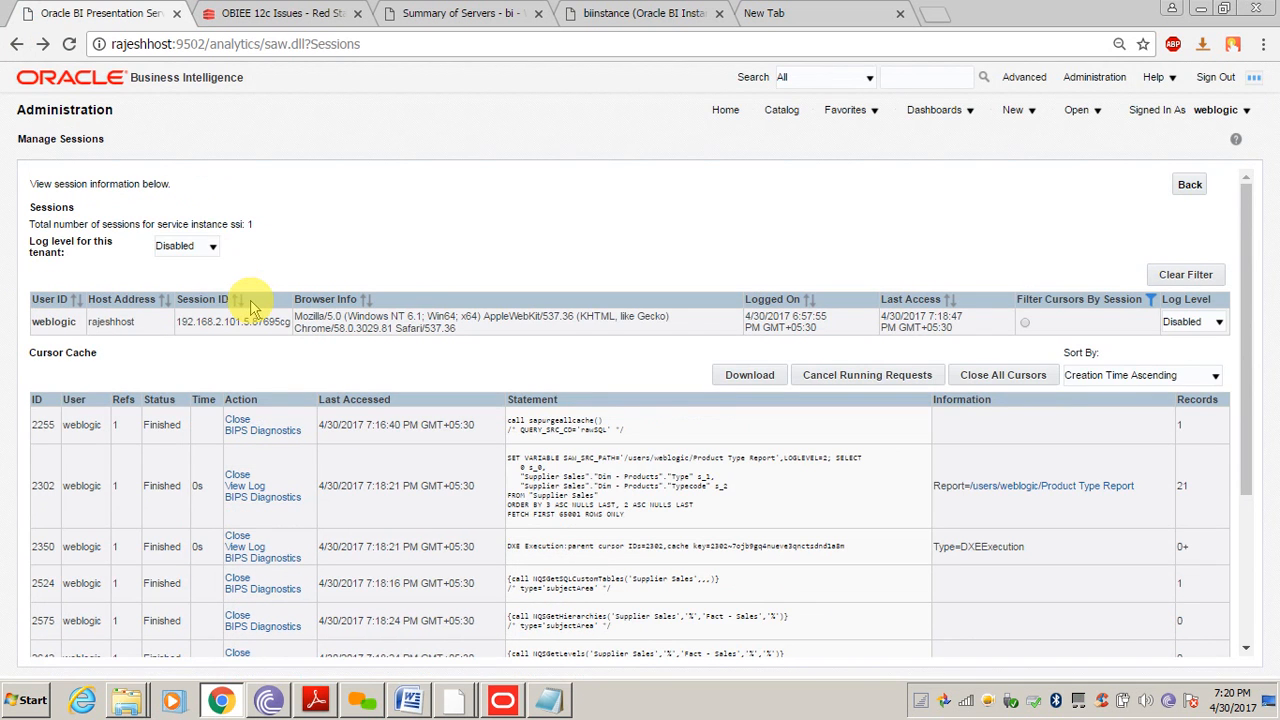
Return to the BI home page and bring the SupplierSales.rpd Administration Tool window forward
left_click(724, 110)
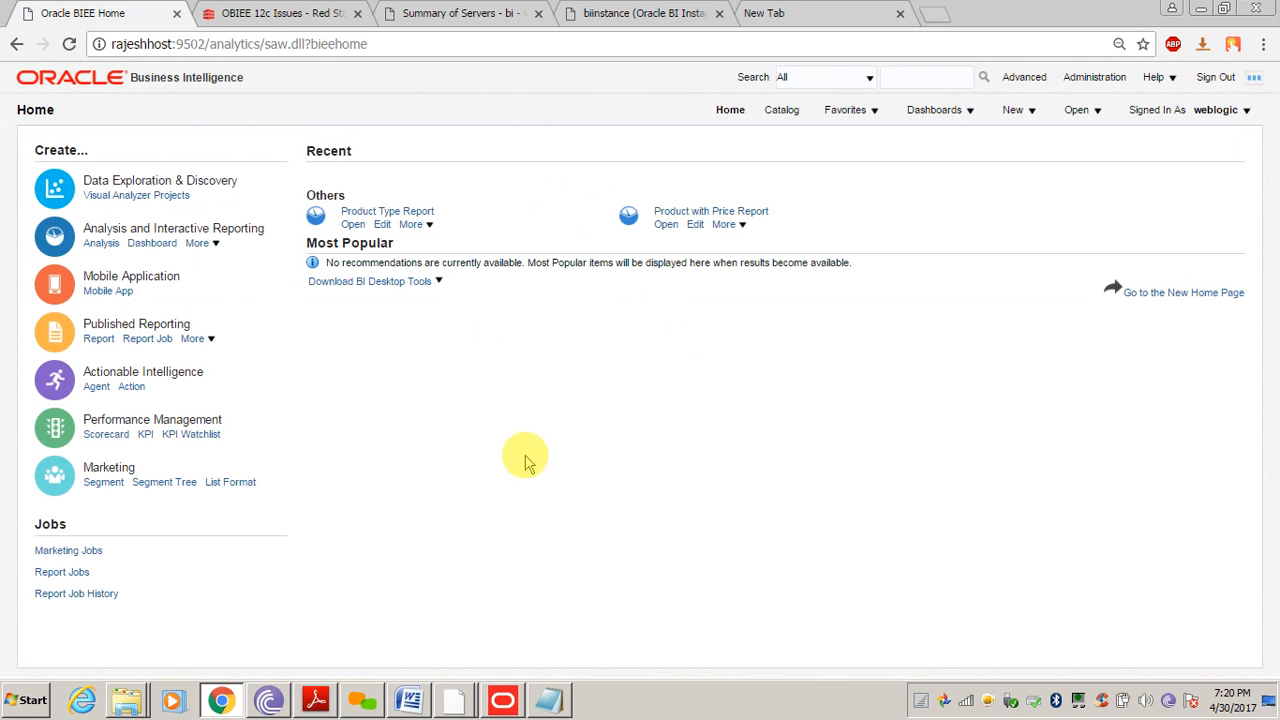
left_click(506, 708)
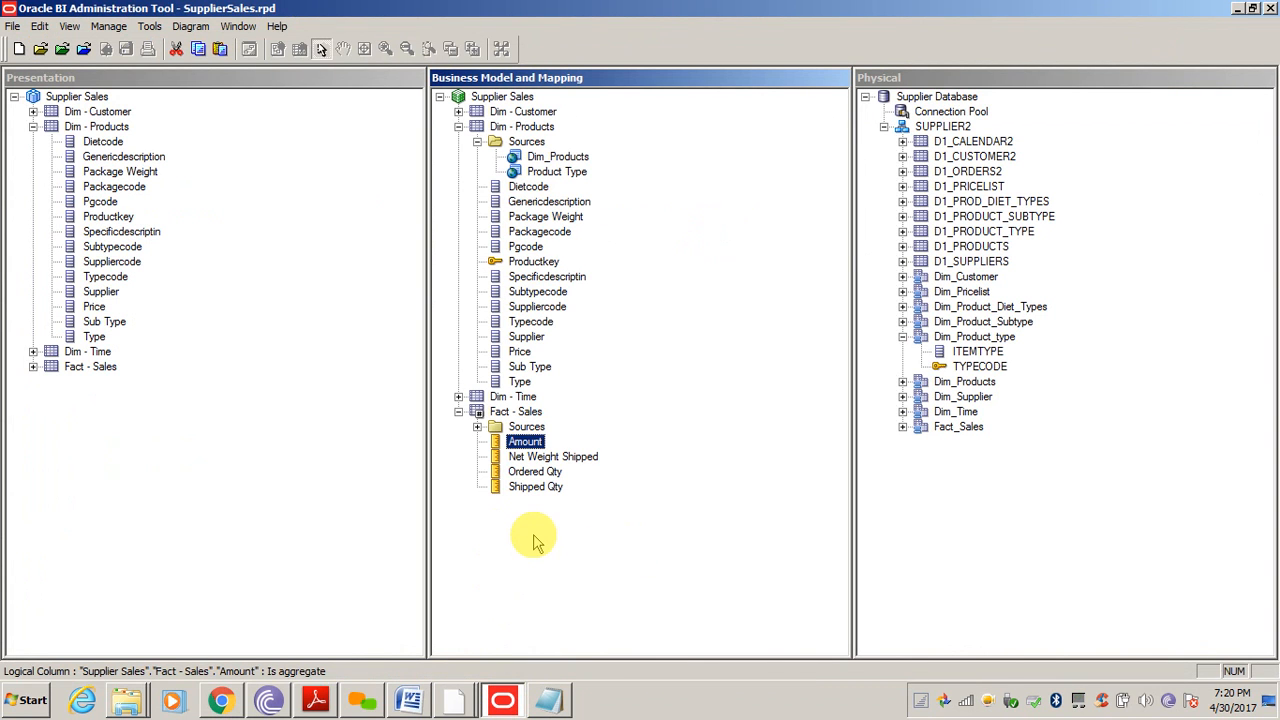
Collapse Fact - Sales, Dim - Products and Dim_Product_type across the business model, presentation and physical panes
left_click(458, 411)
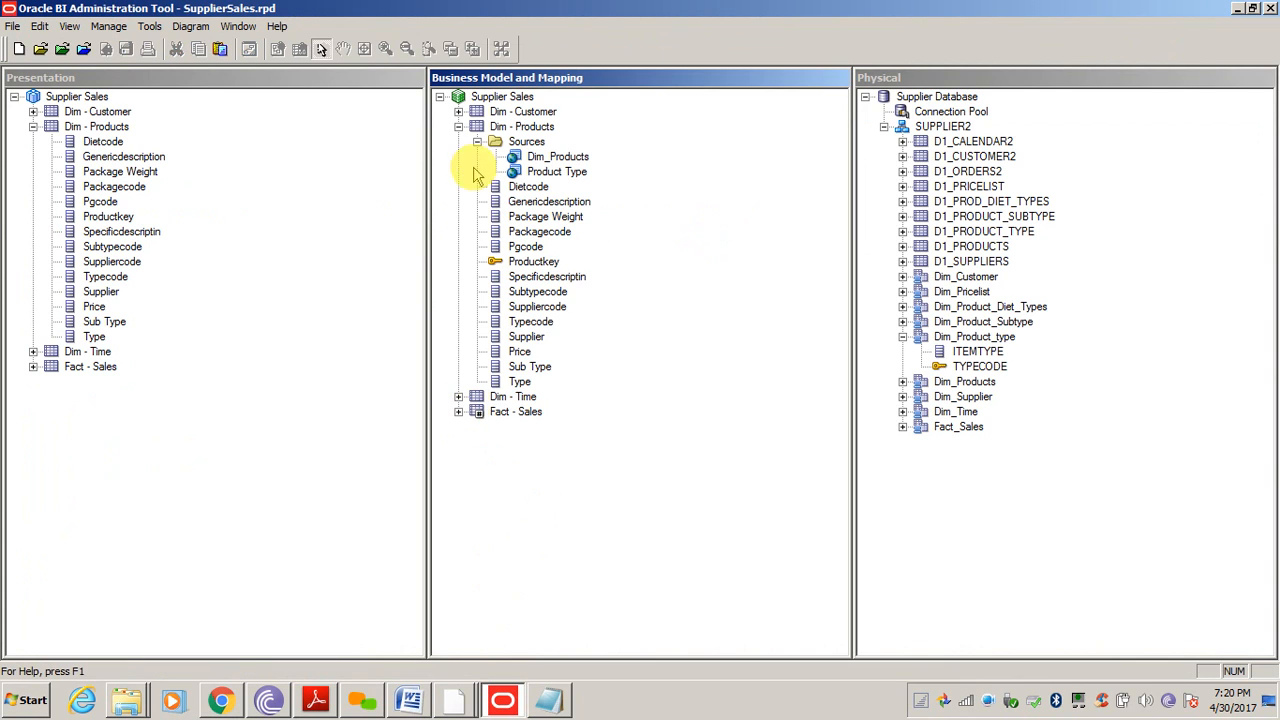
left_click(458, 127)
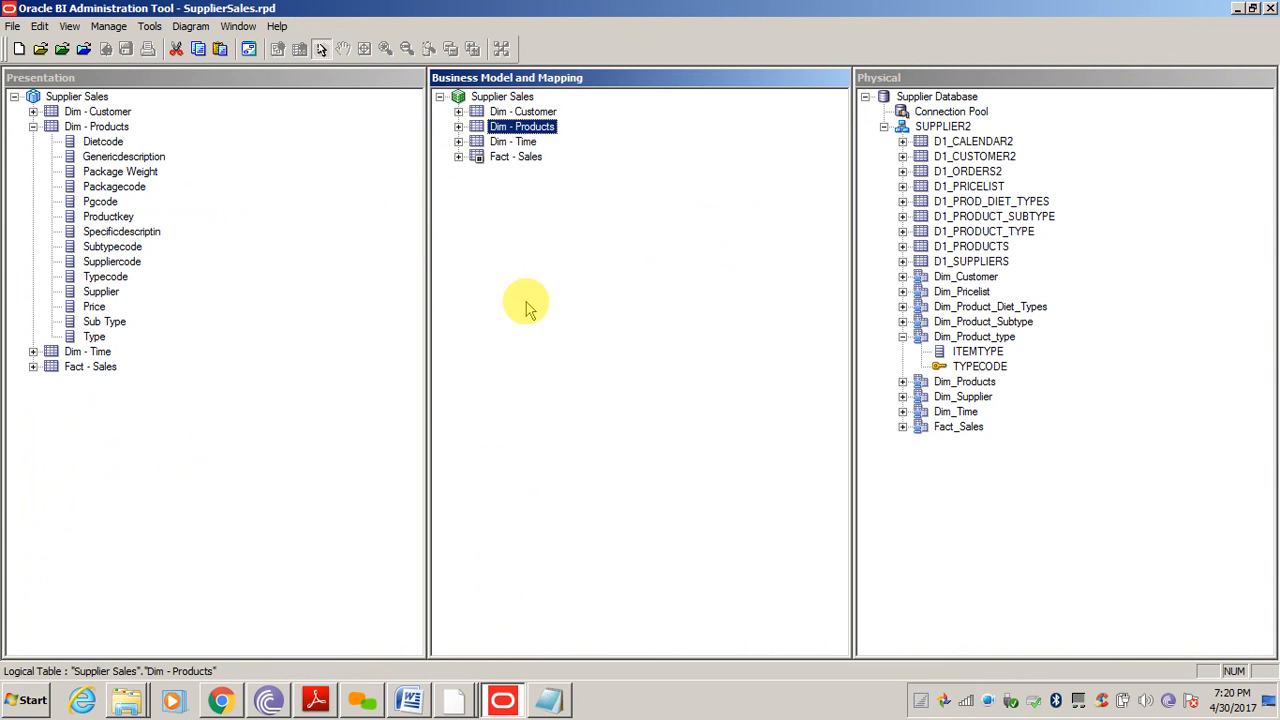
left_click(33, 127)
left_click(145, 265)
left_click(583, 347)
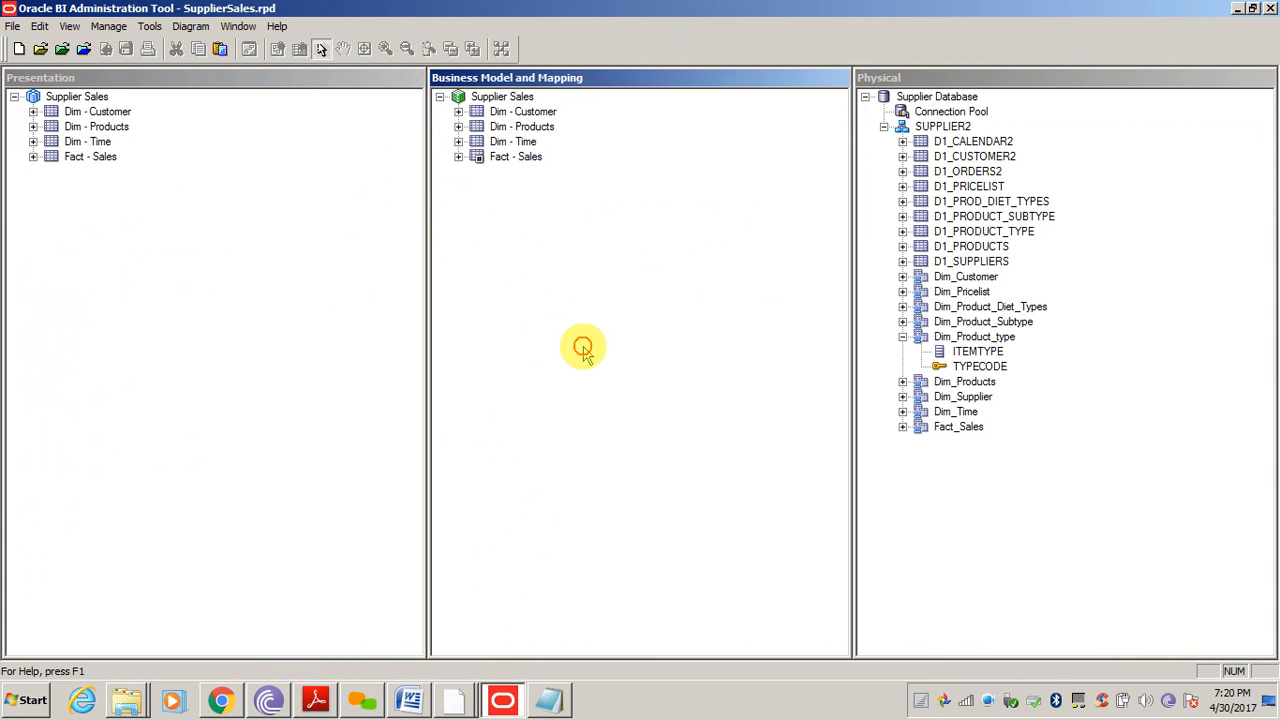
left_click(985, 525)
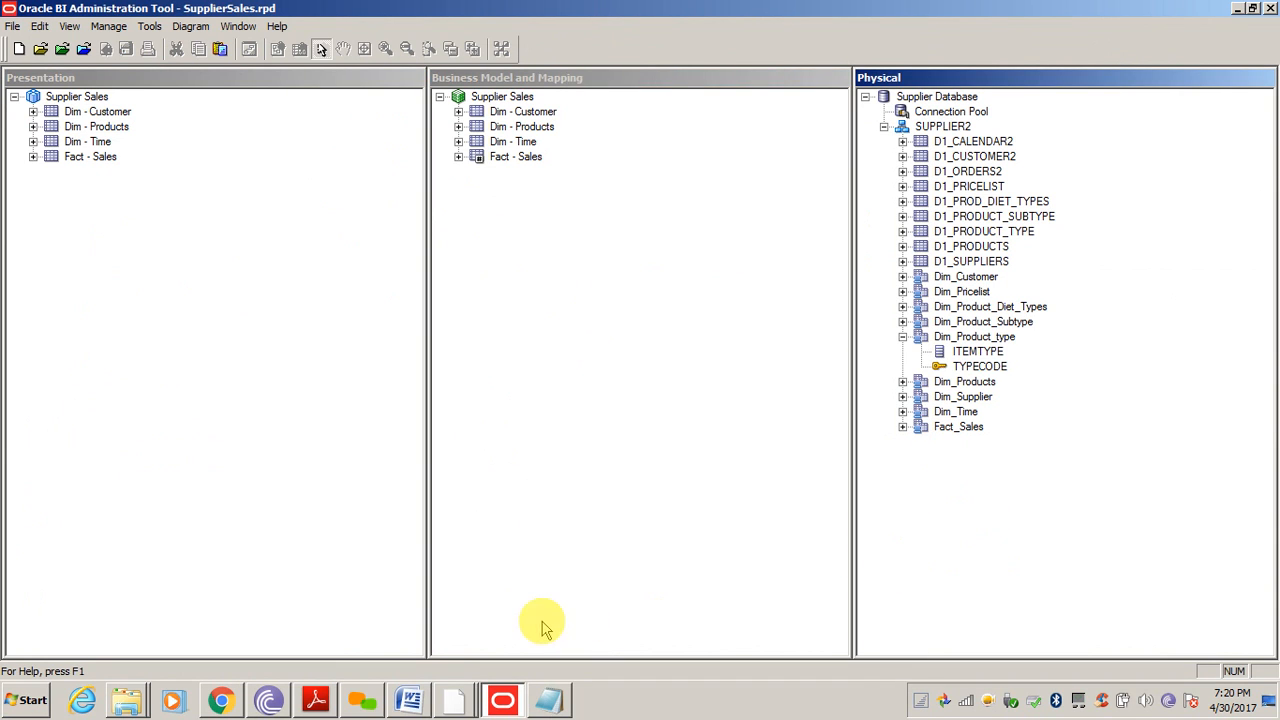
left_click(560, 383)
left_click(903, 337)
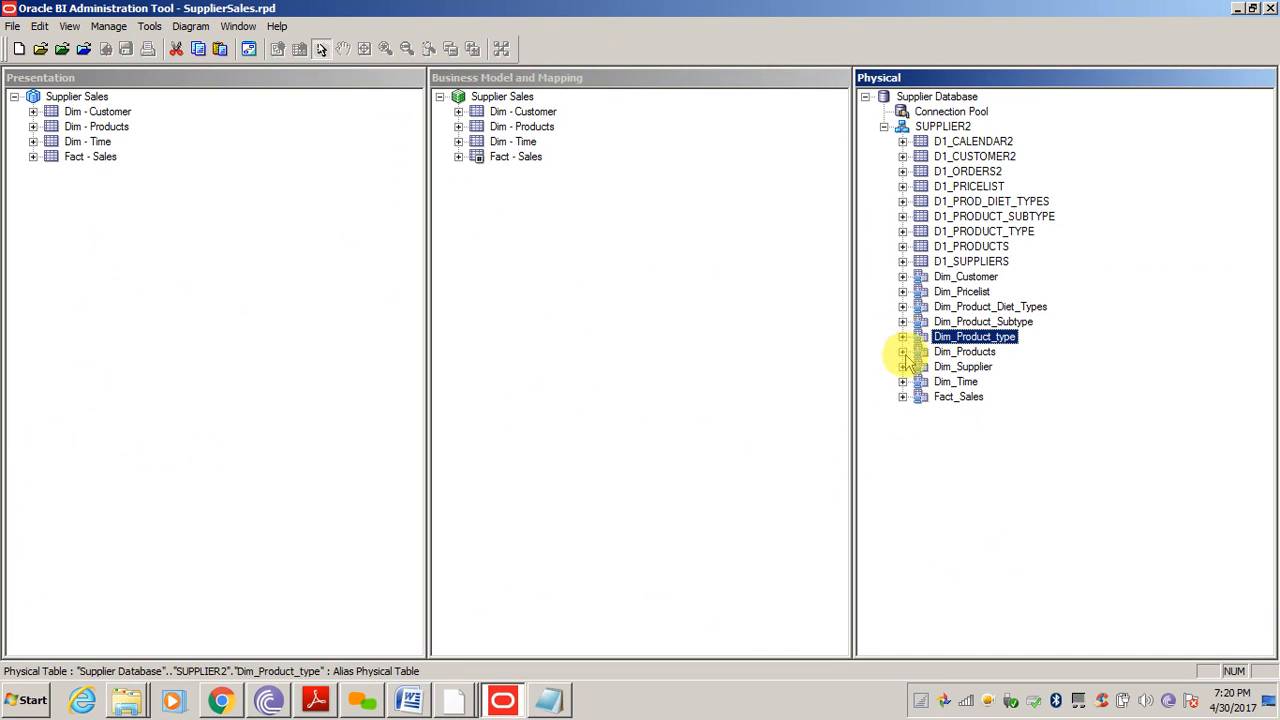
left_click(920, 450)
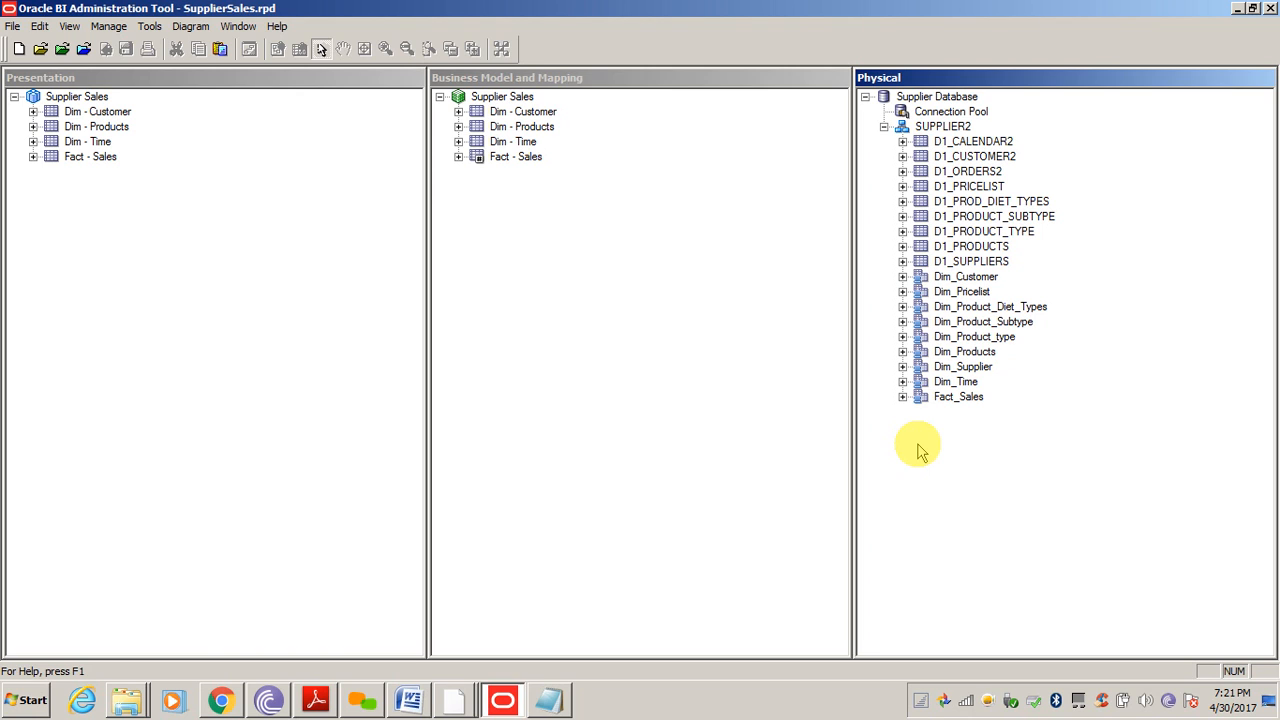
left_click(649, 447)
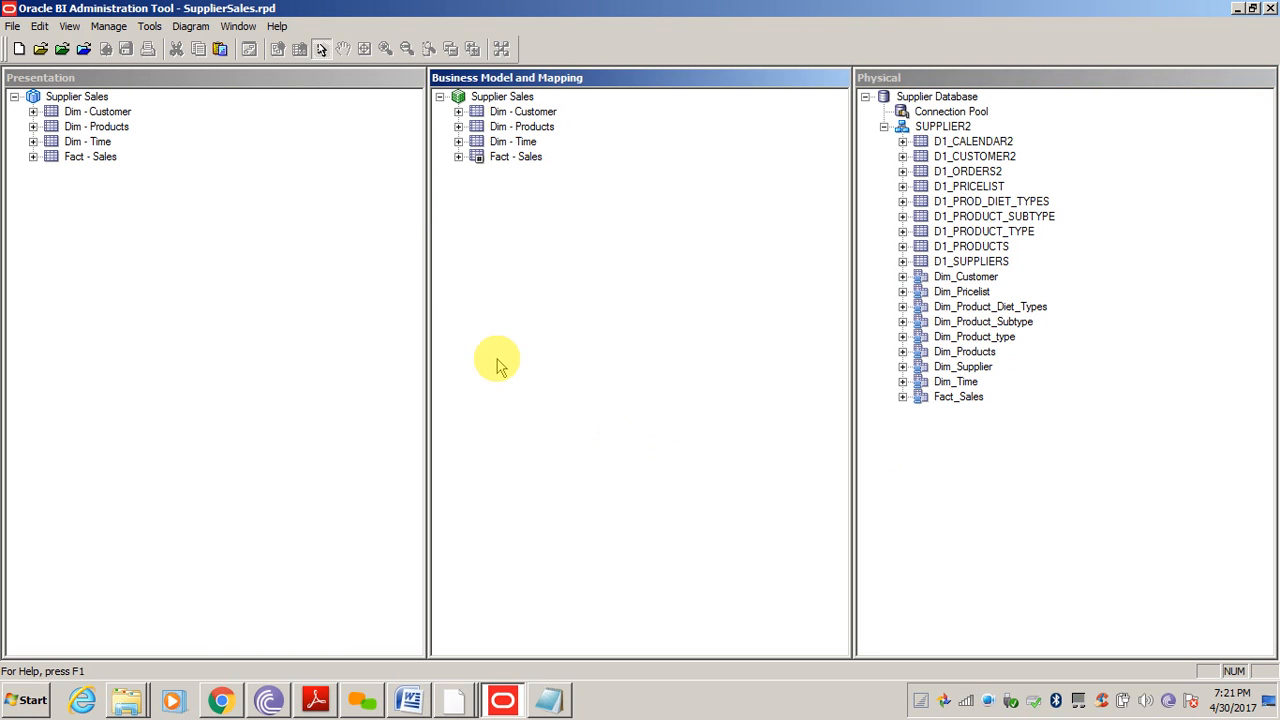
Expand Fact - Sales in the business model and point out its Ordered Qty and Shipped Qty measures
left_click(458, 156)
left_click(557, 356)
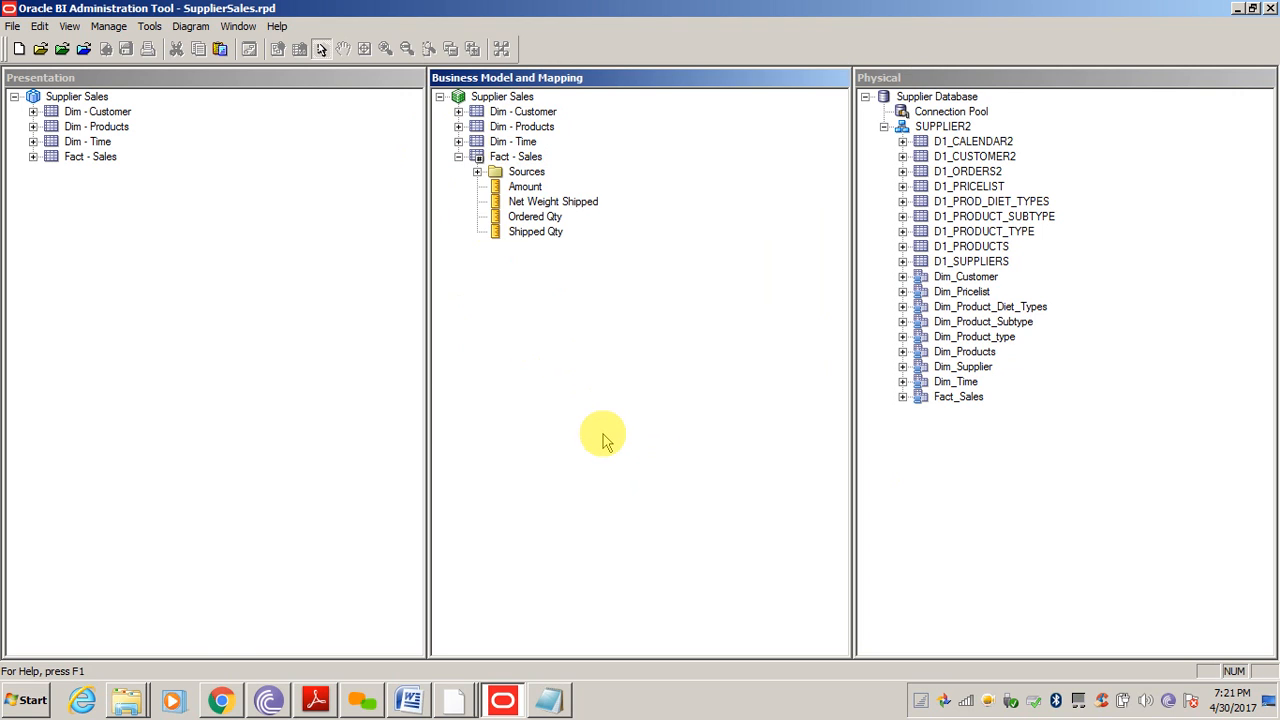
left_click(530, 157)
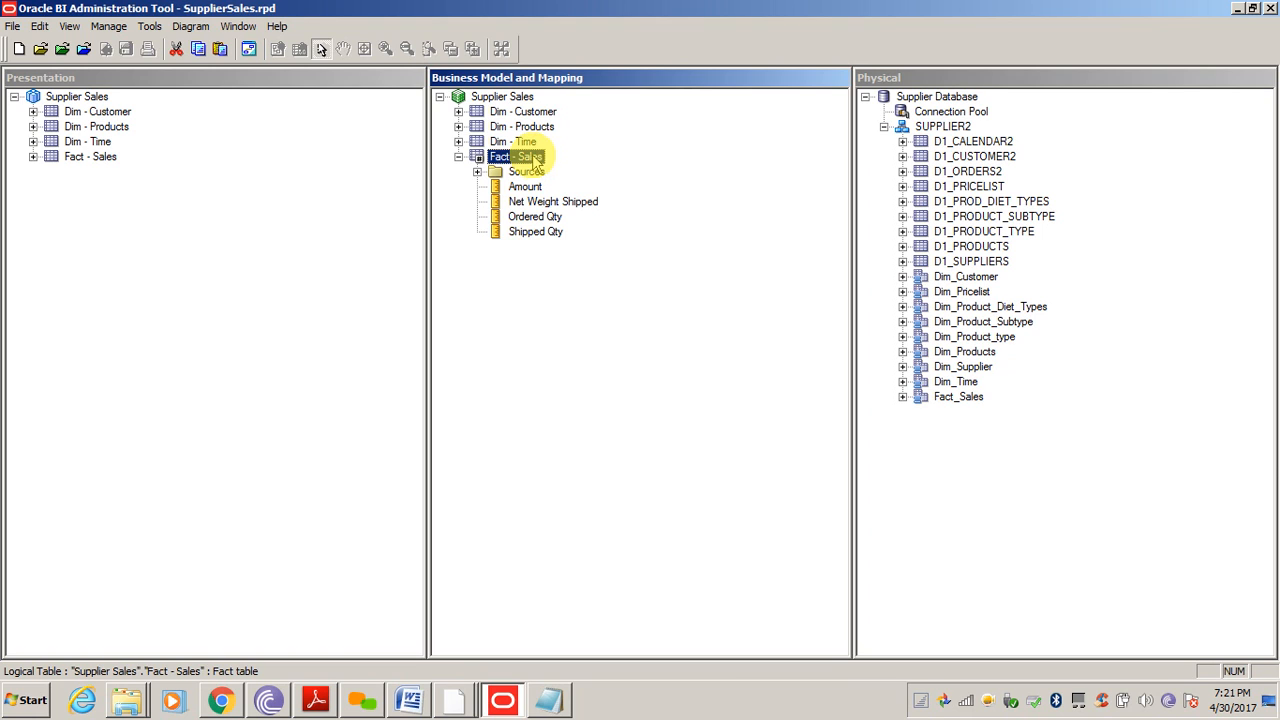
left_click(530, 216)
left_click(526, 232)
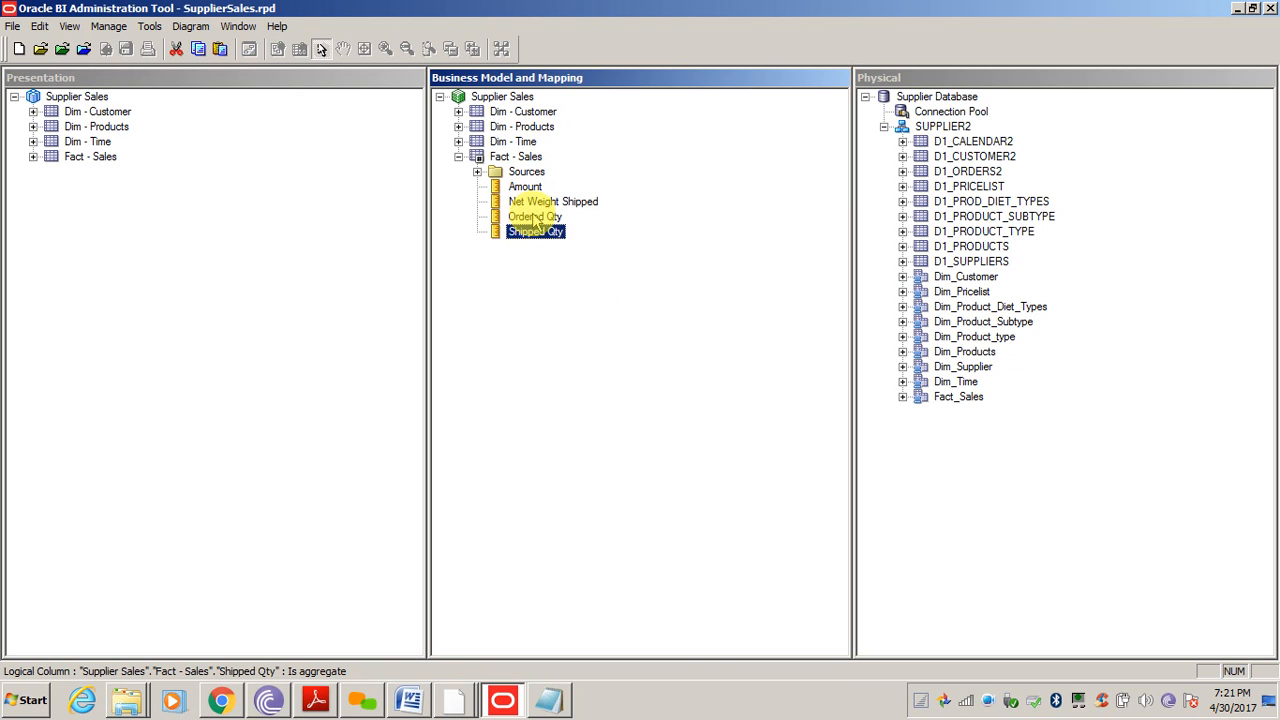
left_click(528, 217)
left_click(527, 232)
left_click(531, 160)
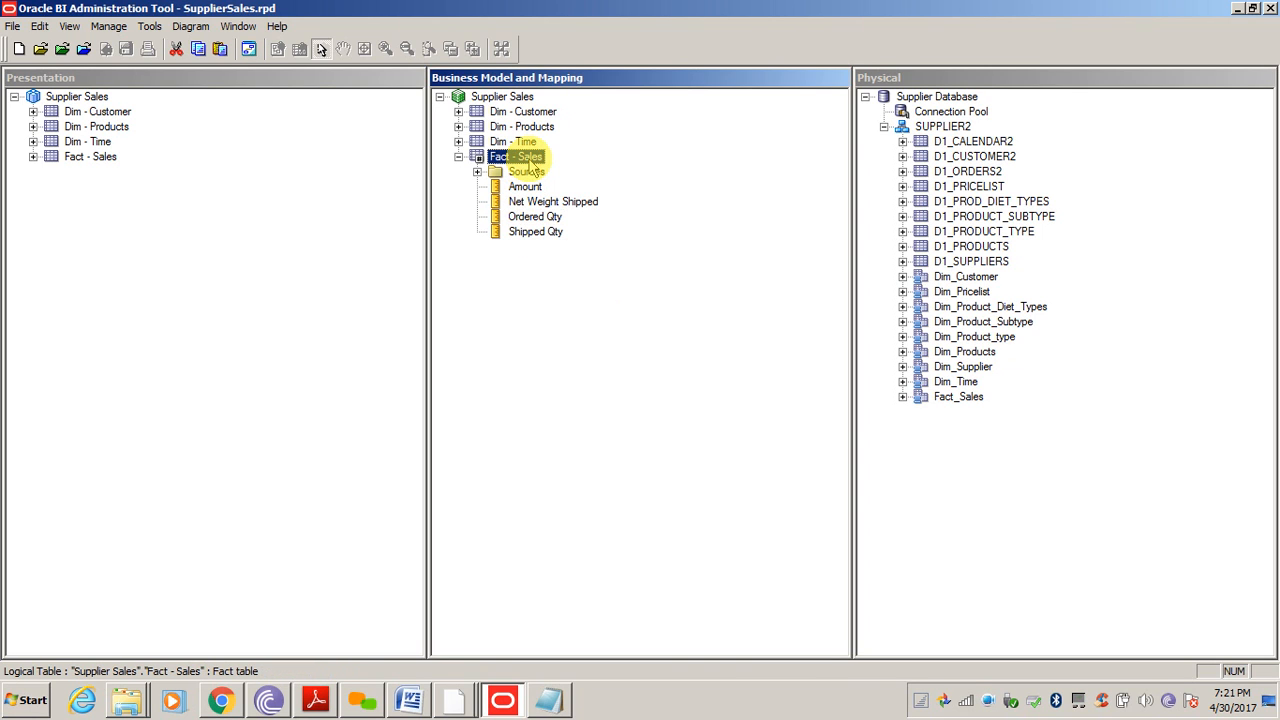
Add a Fact - Sales logical column named 'Shortage Qty', derived from existing columns using an expression
right_click(529, 160)
mouse_move(569, 172)
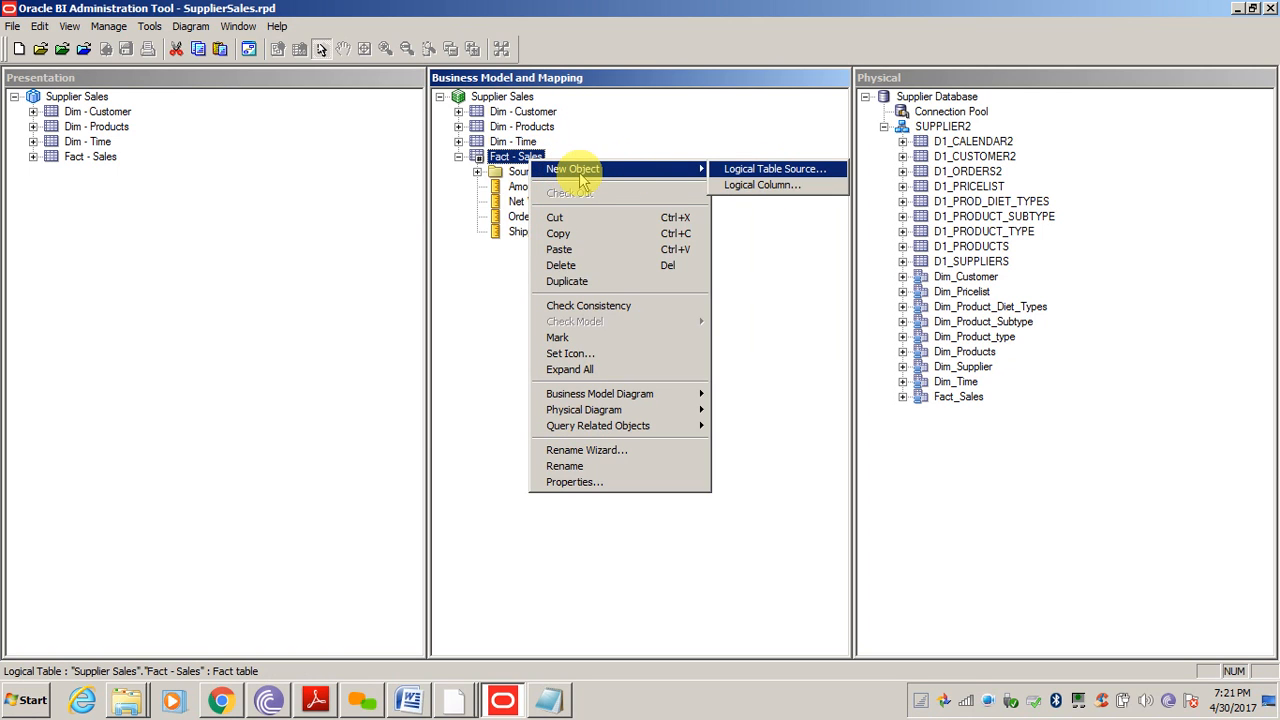
left_click(766, 188)
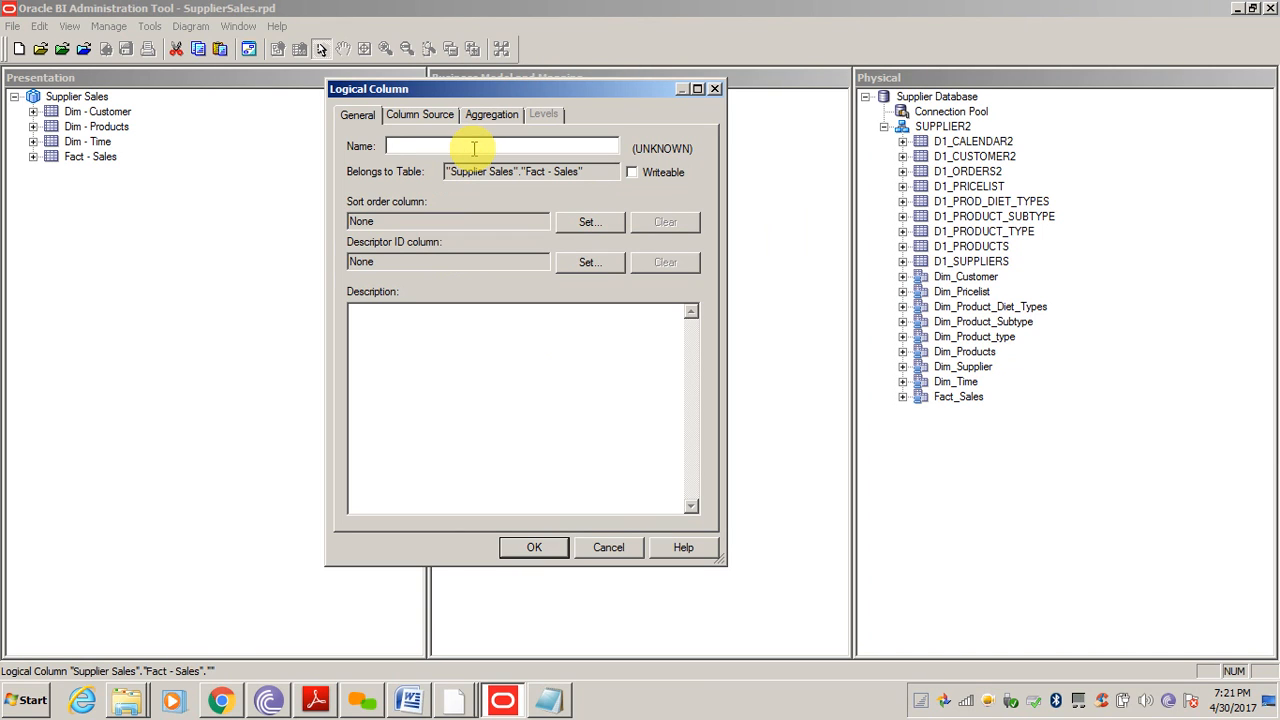
left_click_drag(563, 92, 820, 322)
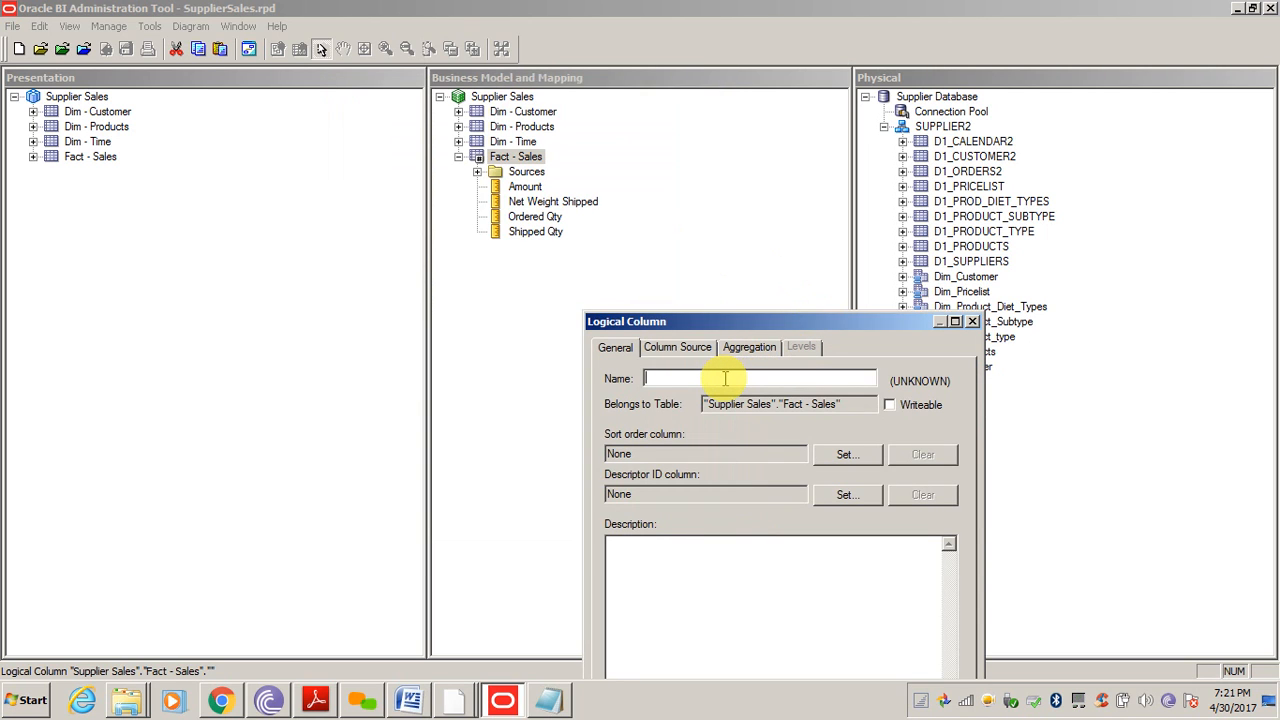
type("Shortag")
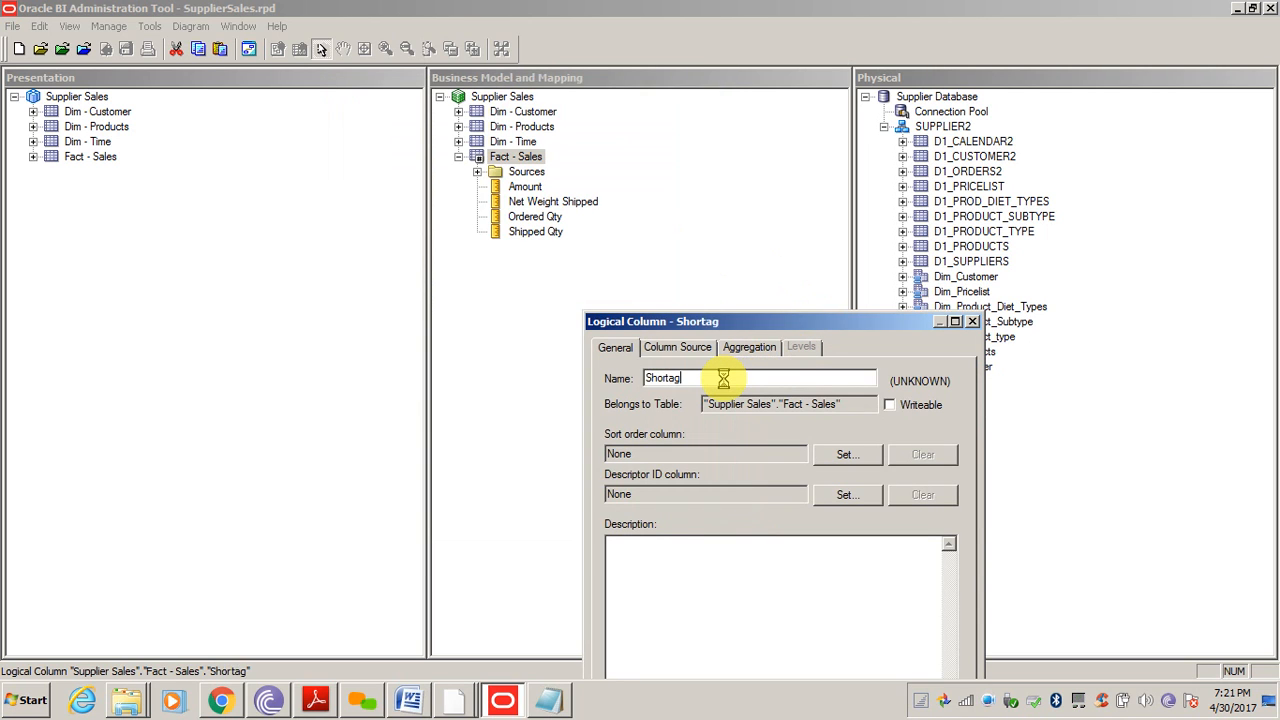
type("e Qty")
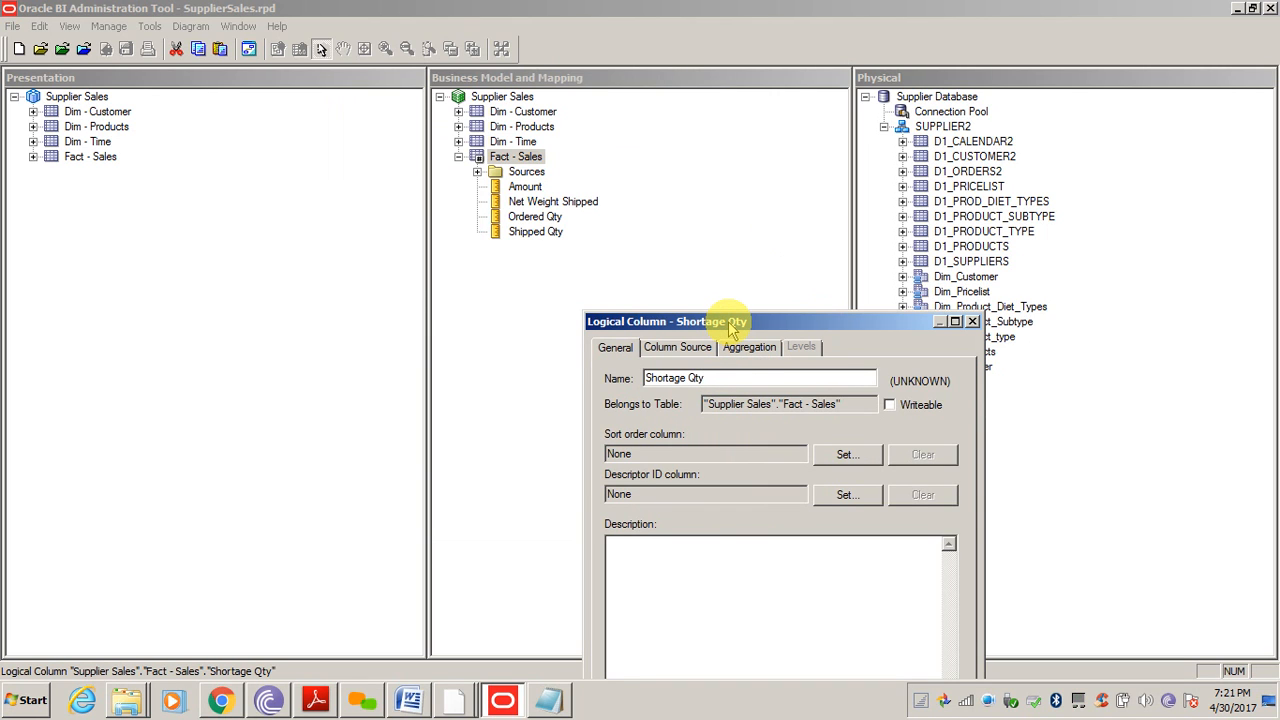
left_click_drag(730, 330, 643, 135)
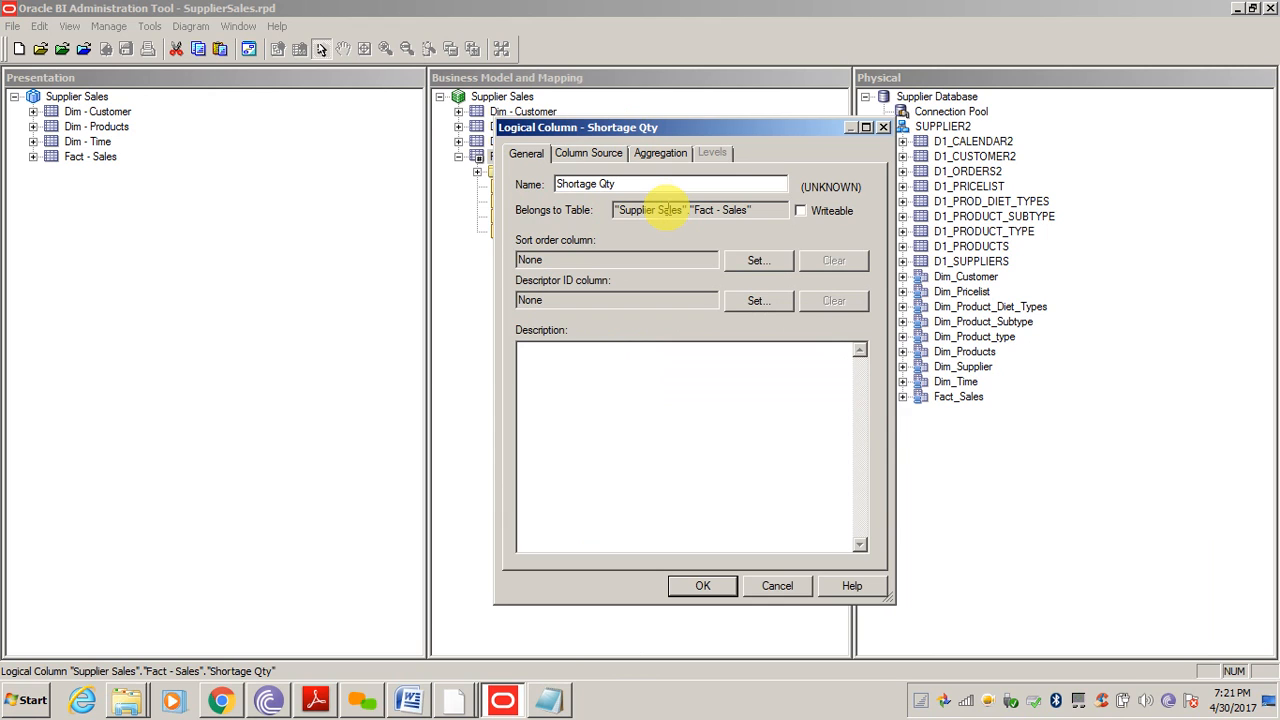
left_click(583, 155)
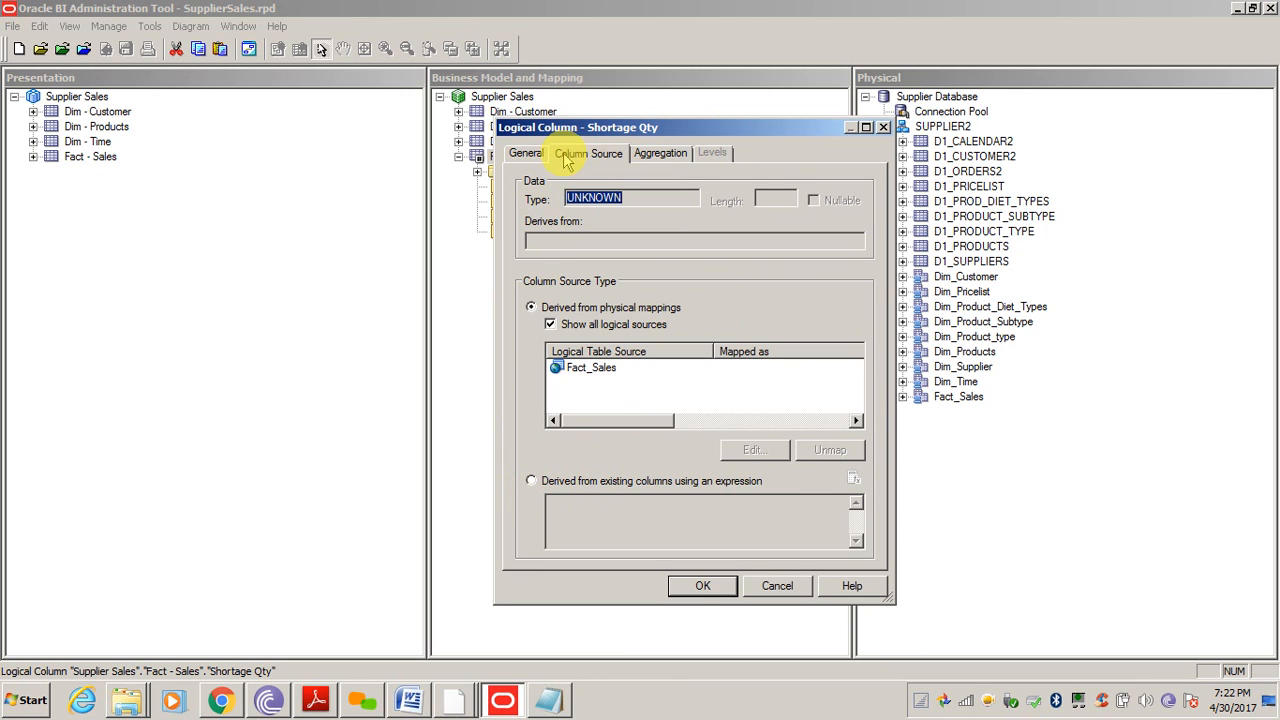
left_click(530, 481)
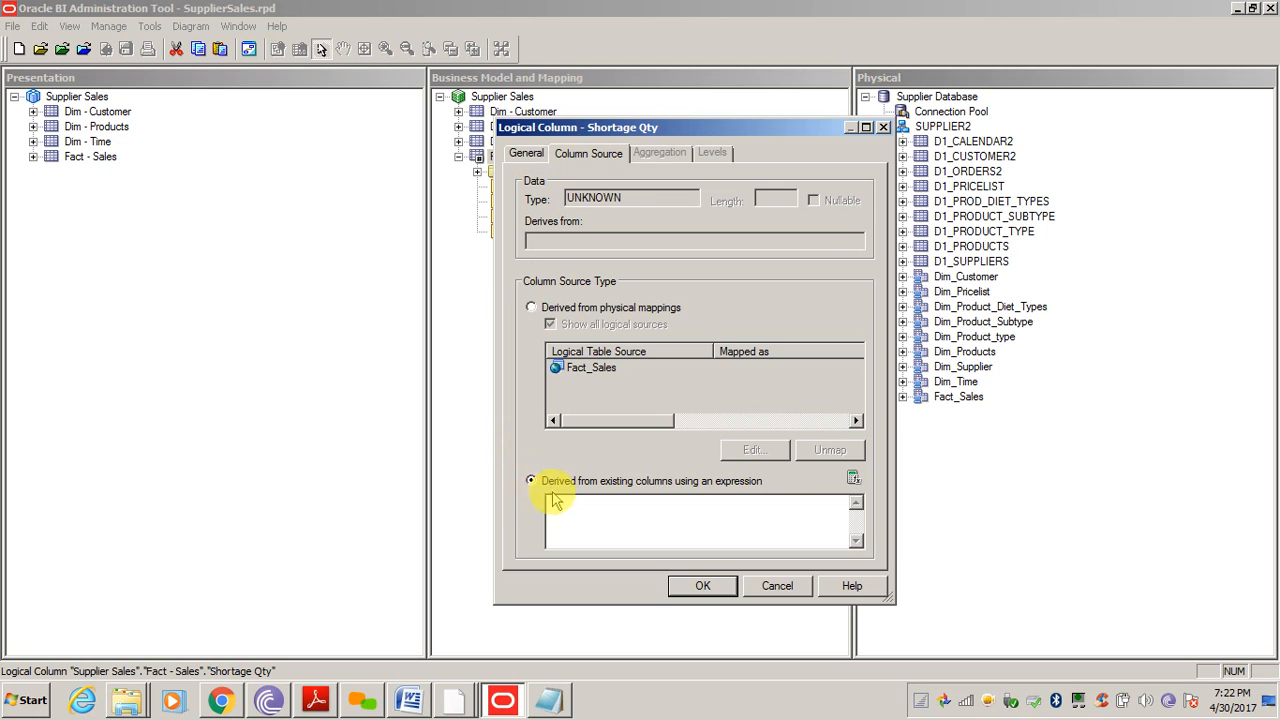
Build the expression "Fact - Sales"."Ordered Qty" - "Fact - Sales"."Shipped Qty" in Expression Builder
left_click(853, 481)
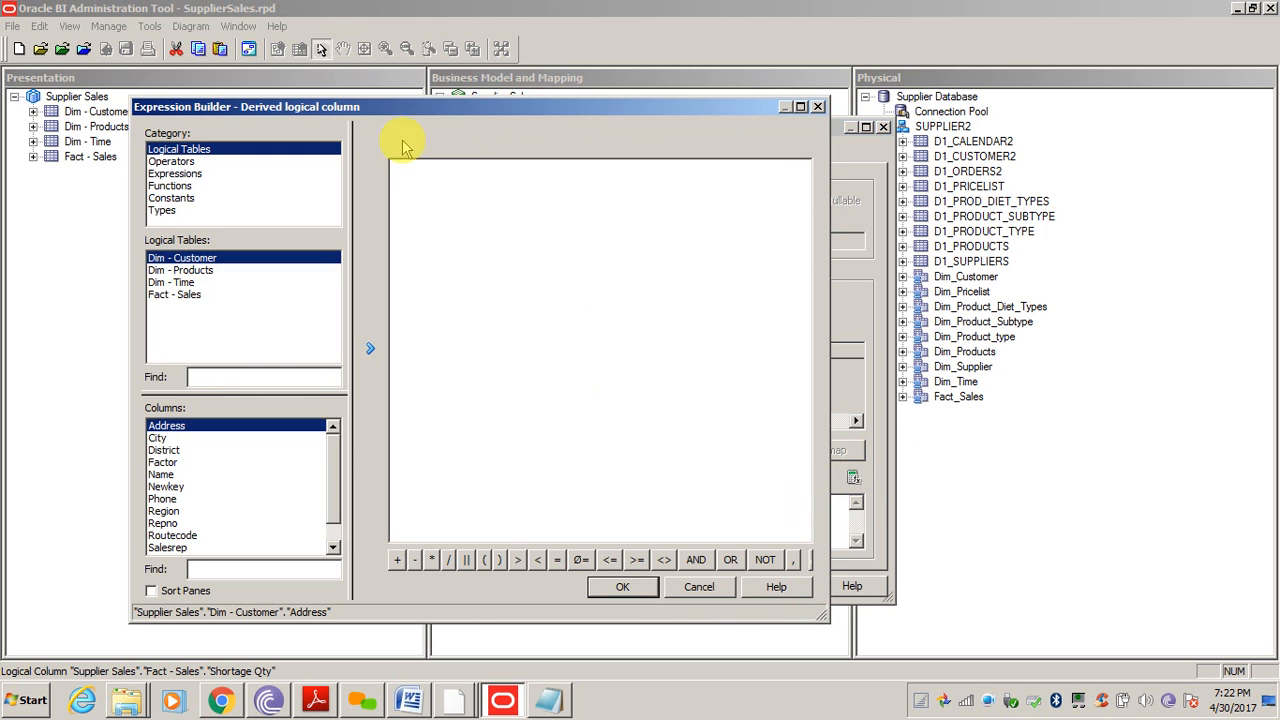
double_click(358, 108)
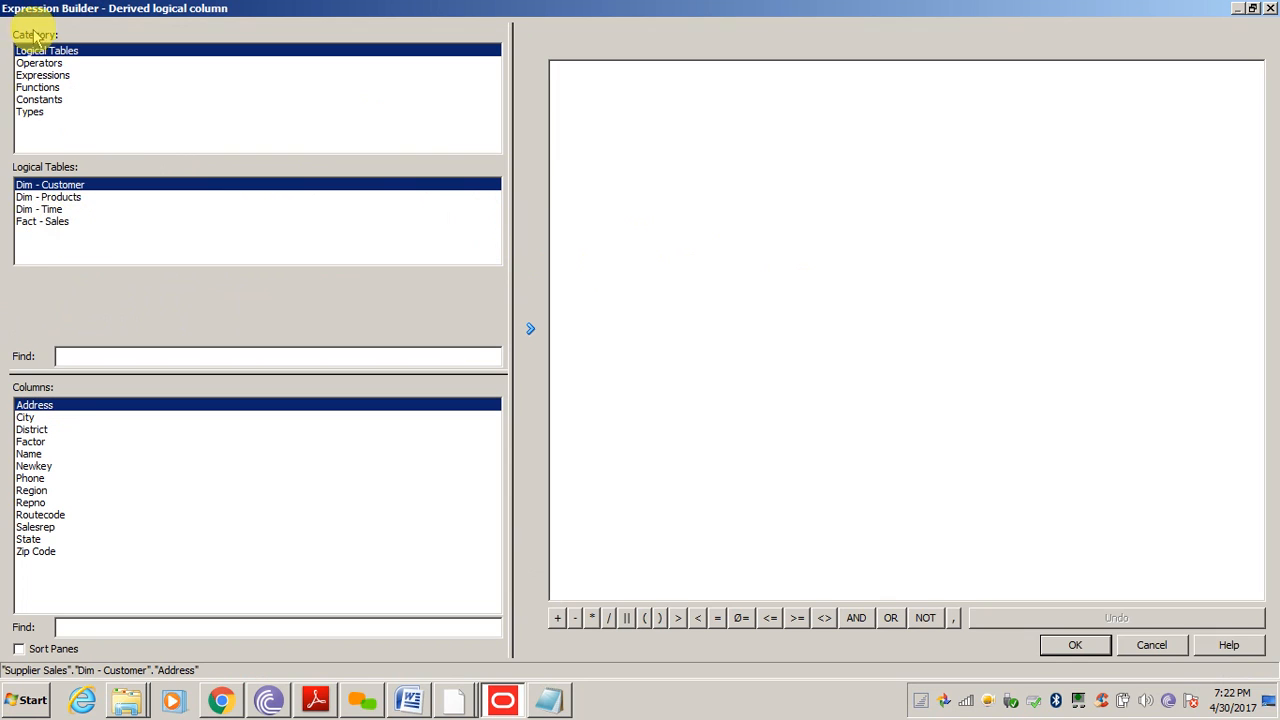
left_click(40, 222)
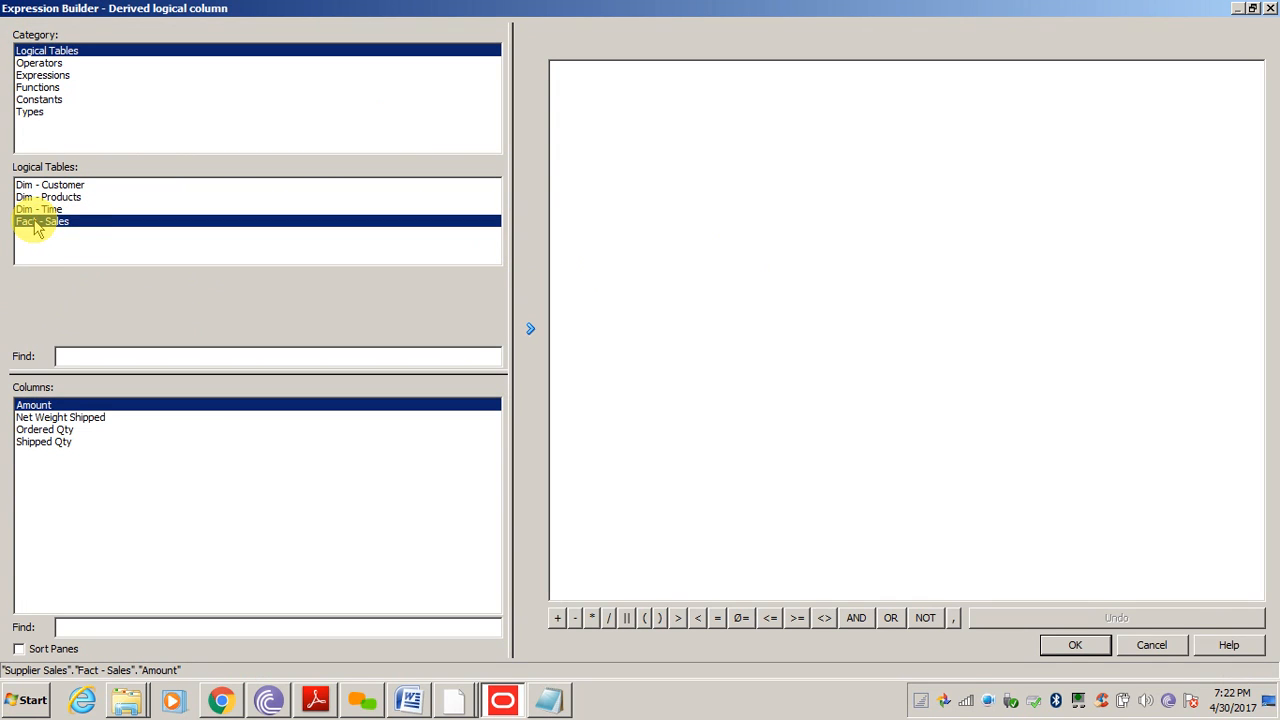
double_click(41, 430)
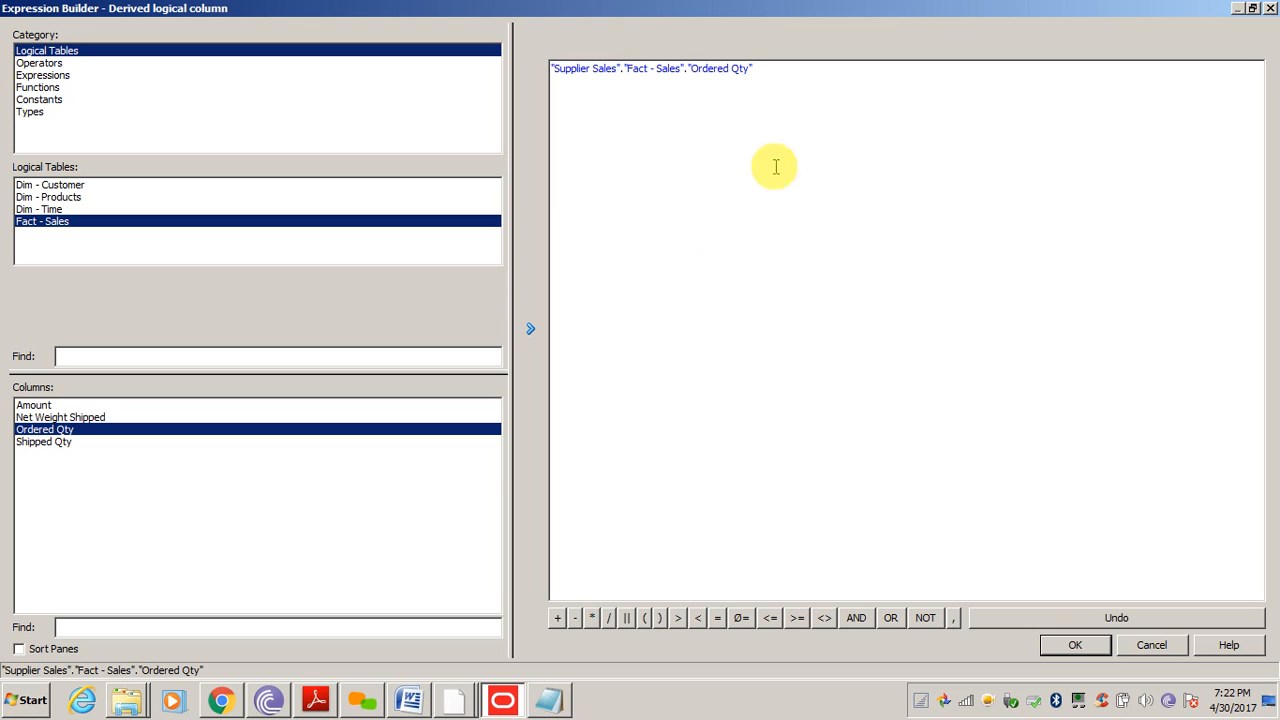
type("-")
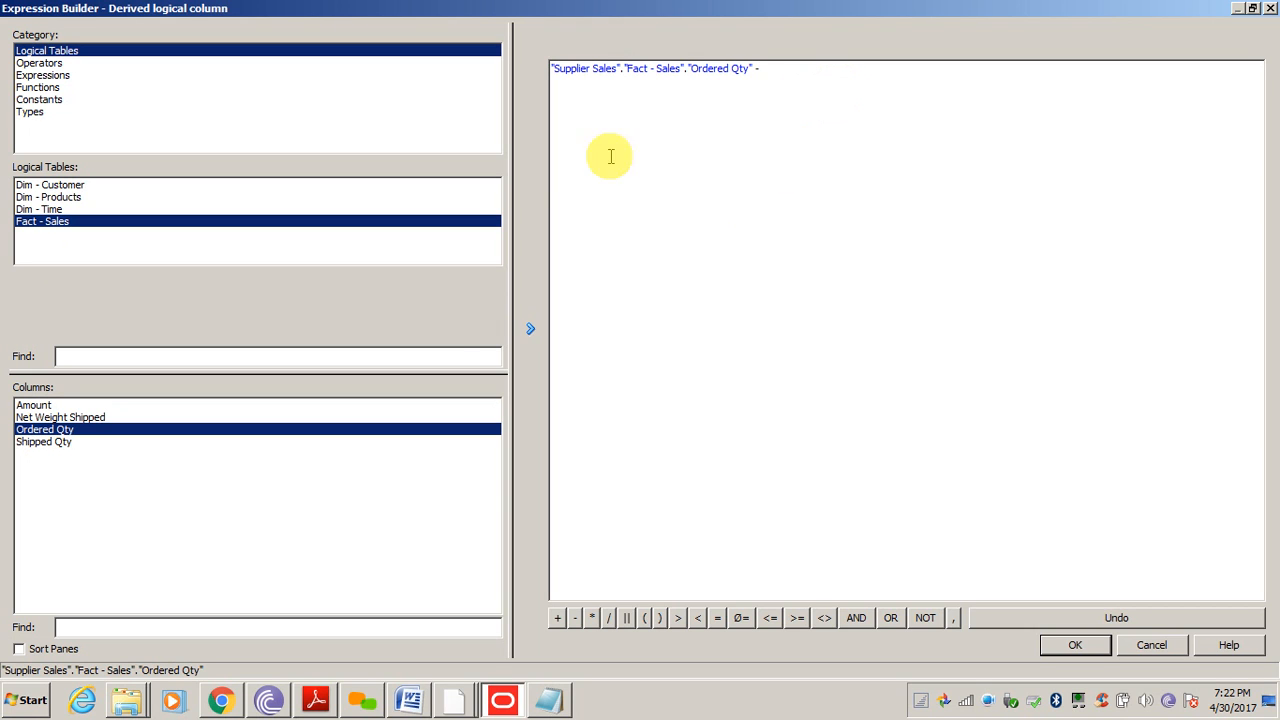
double_click(55, 443)
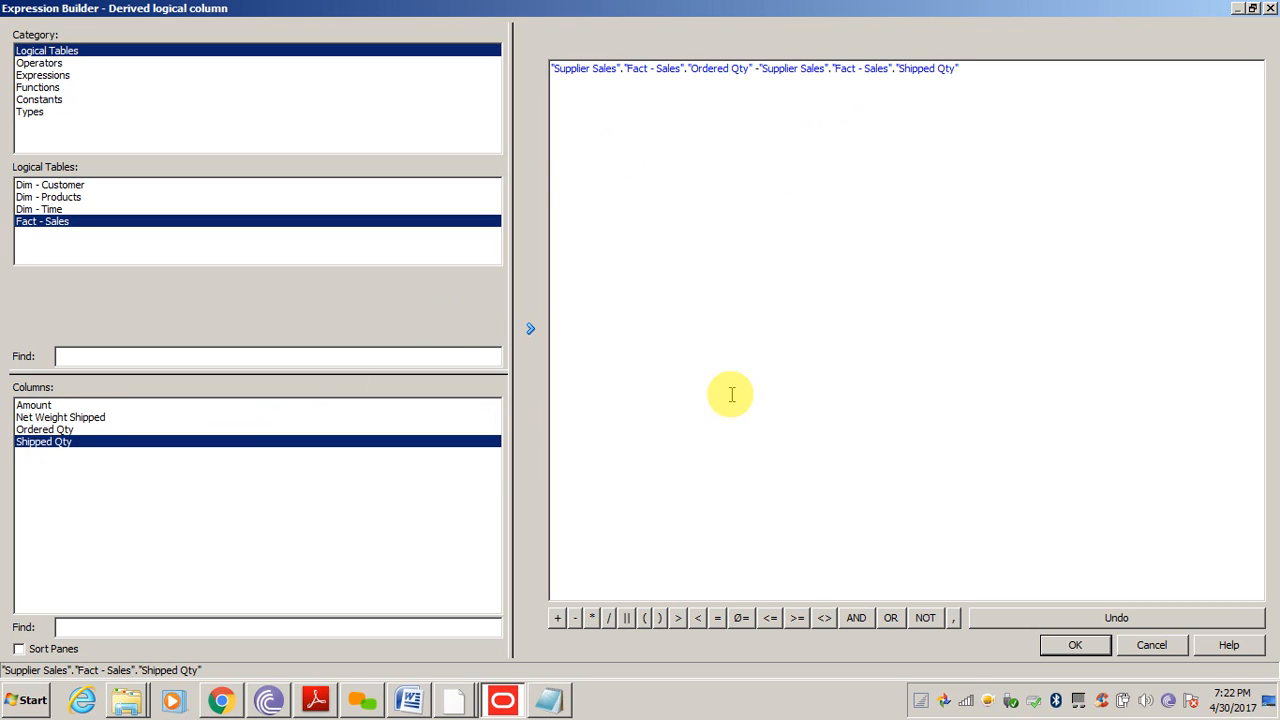
double_click(716, 16)
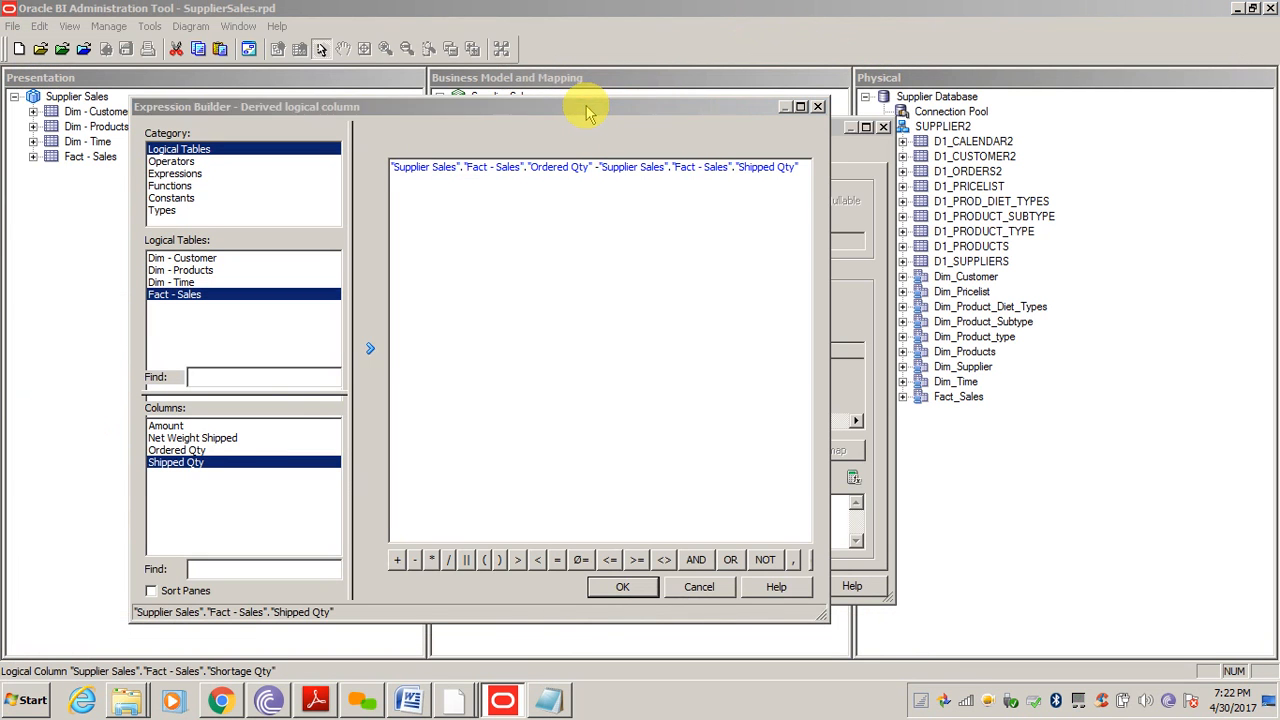
left_click_drag(586, 109, 590, 92)
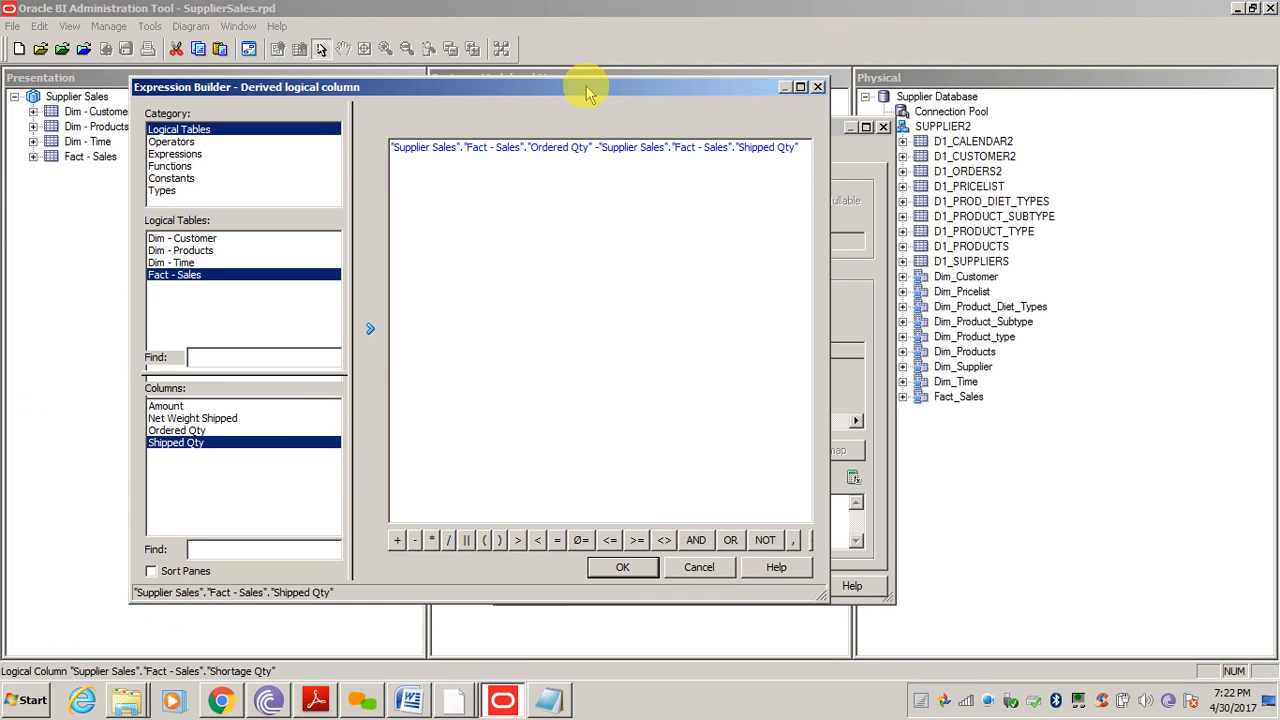
left_click(185, 156)
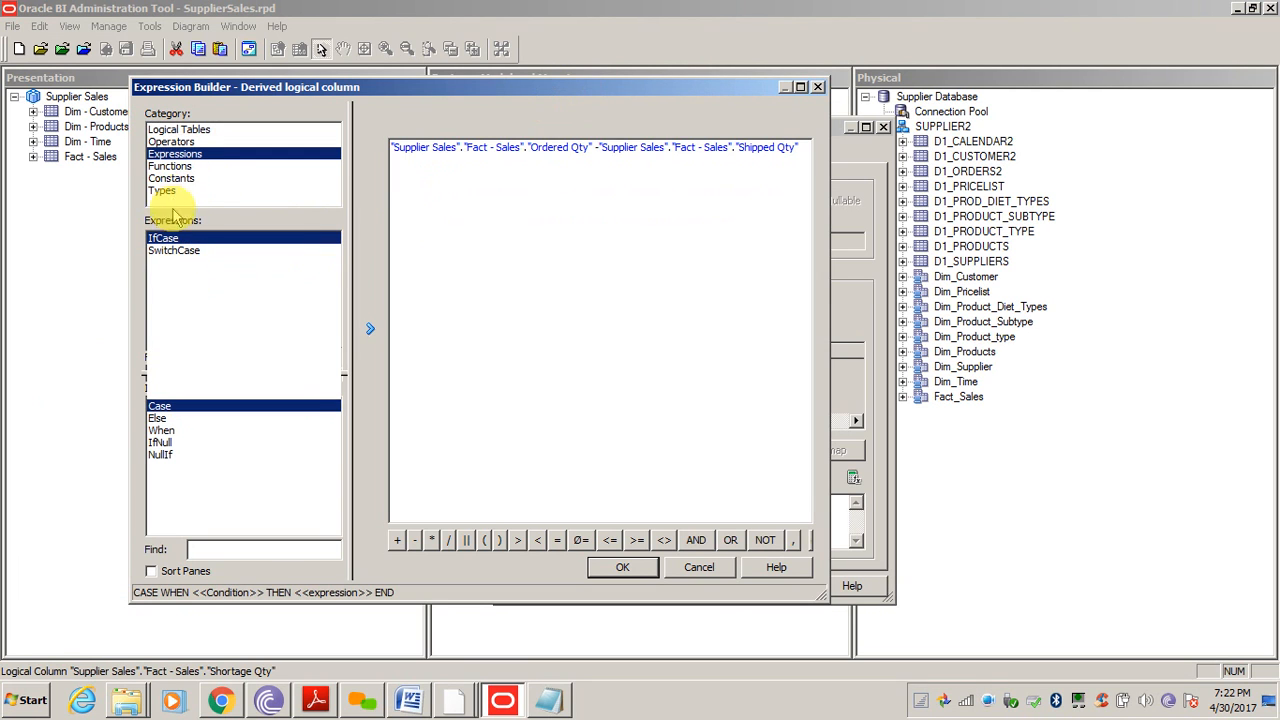
left_click(170, 166)
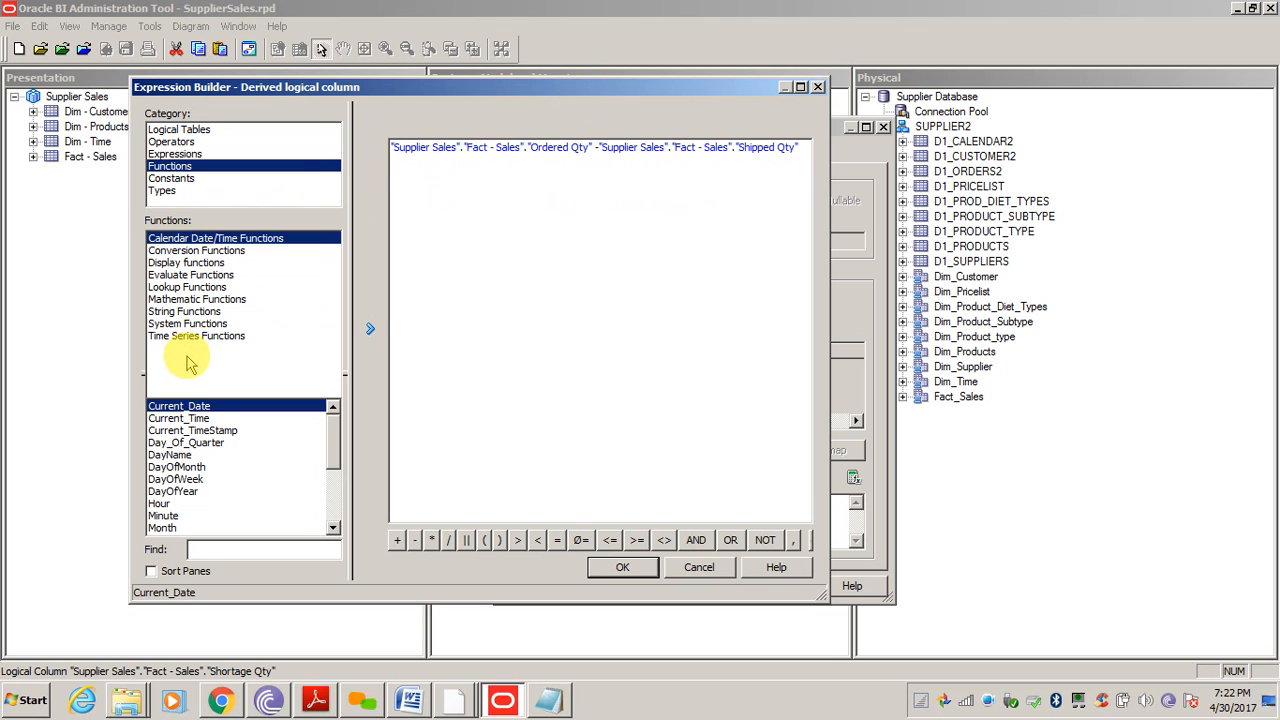
left_click(168, 179)
left_click(163, 191)
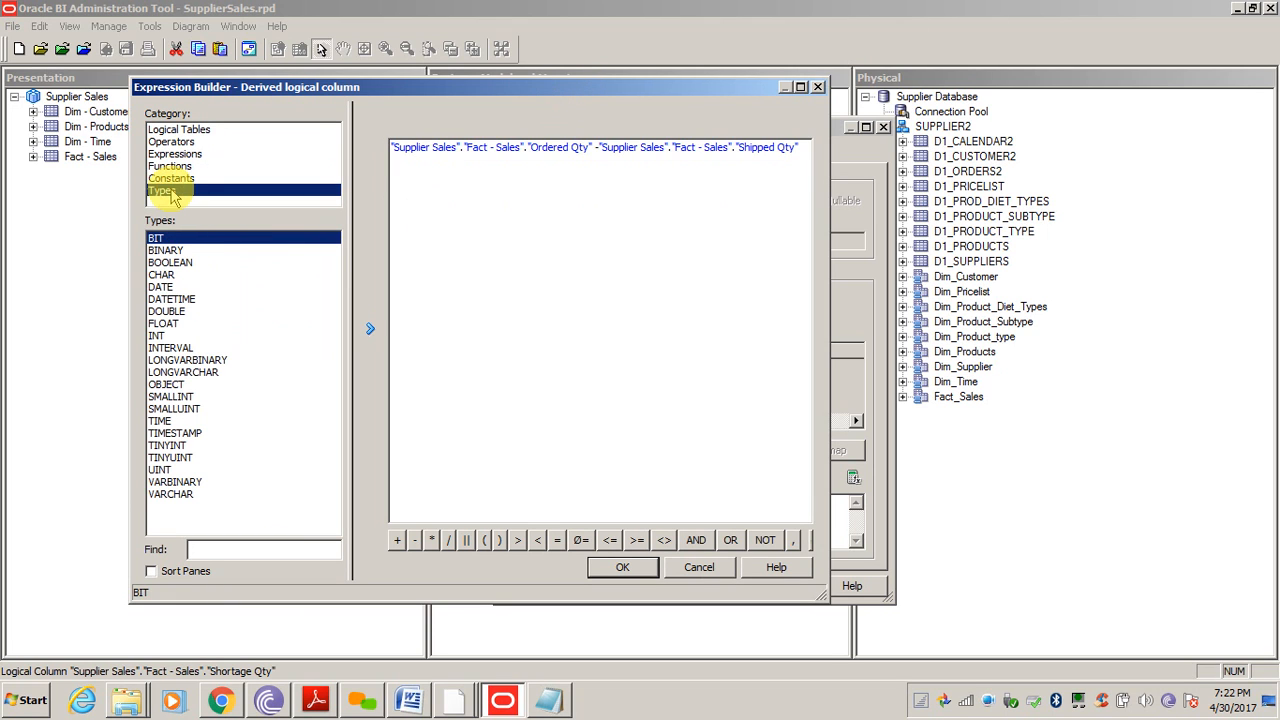
left_click(172, 143)
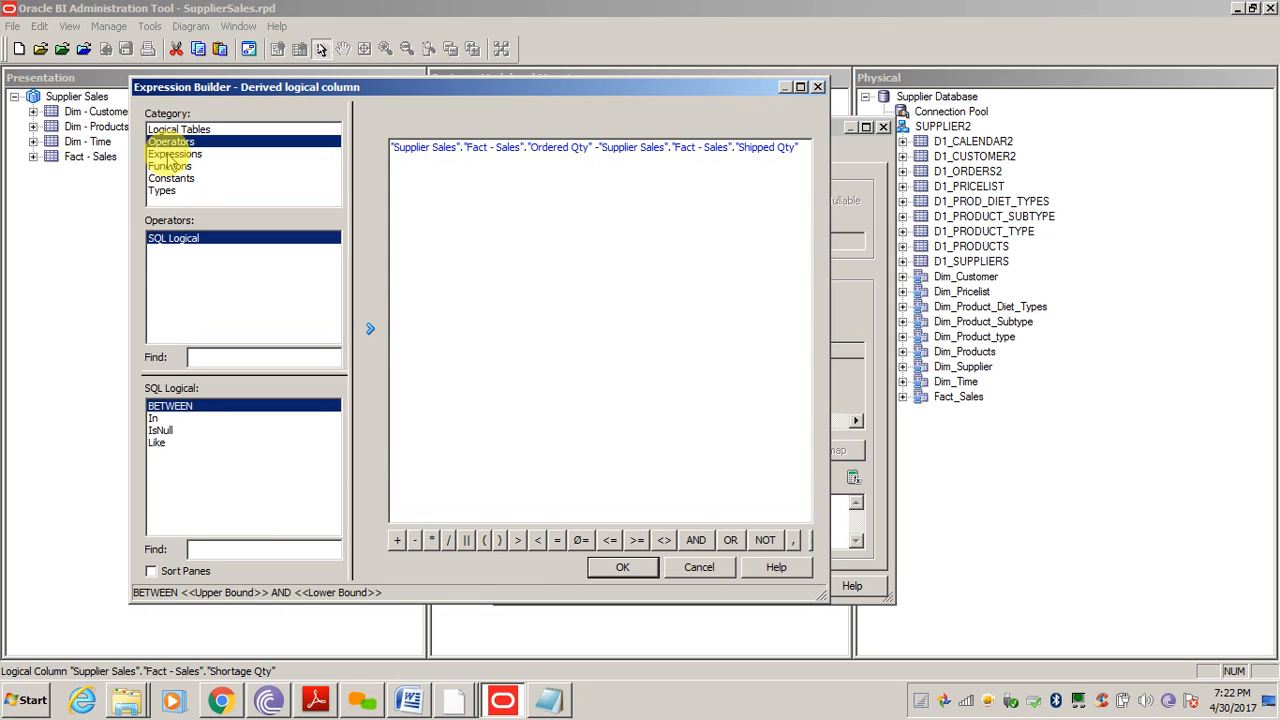
left_click(175, 155)
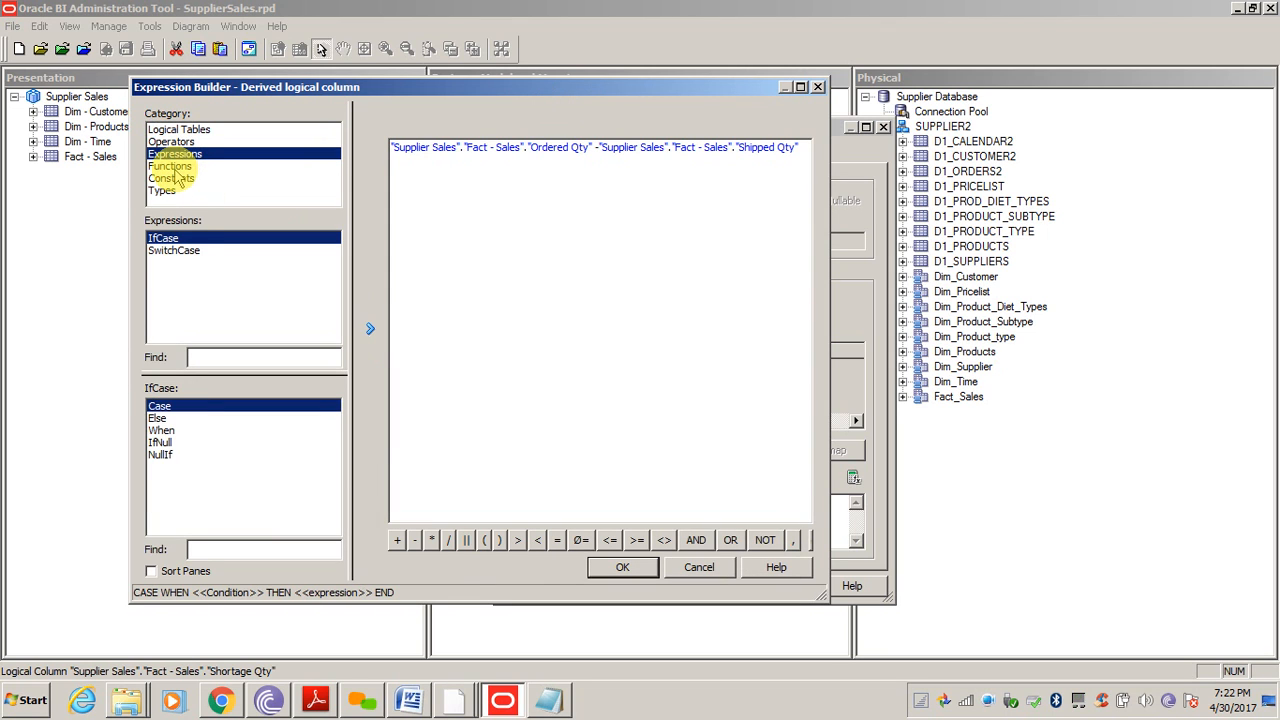
left_click(172, 166)
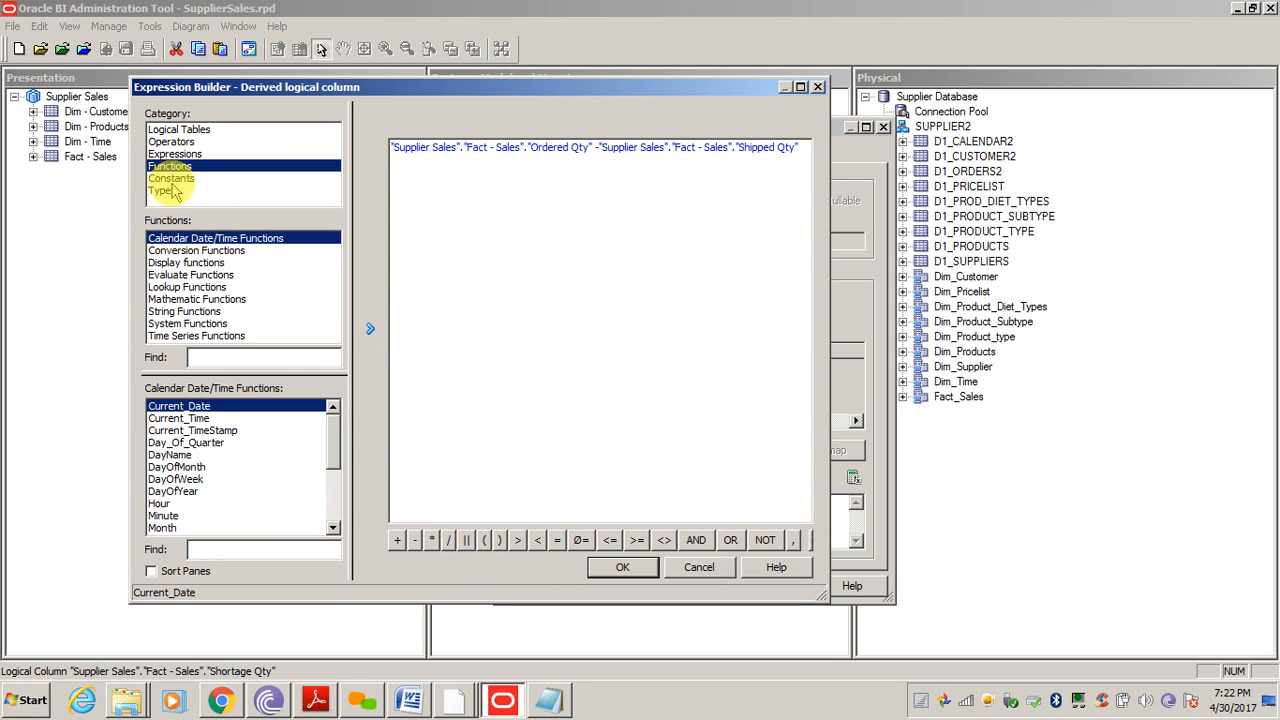
left_click(180, 287)
left_click(215, 238)
left_click(200, 250)
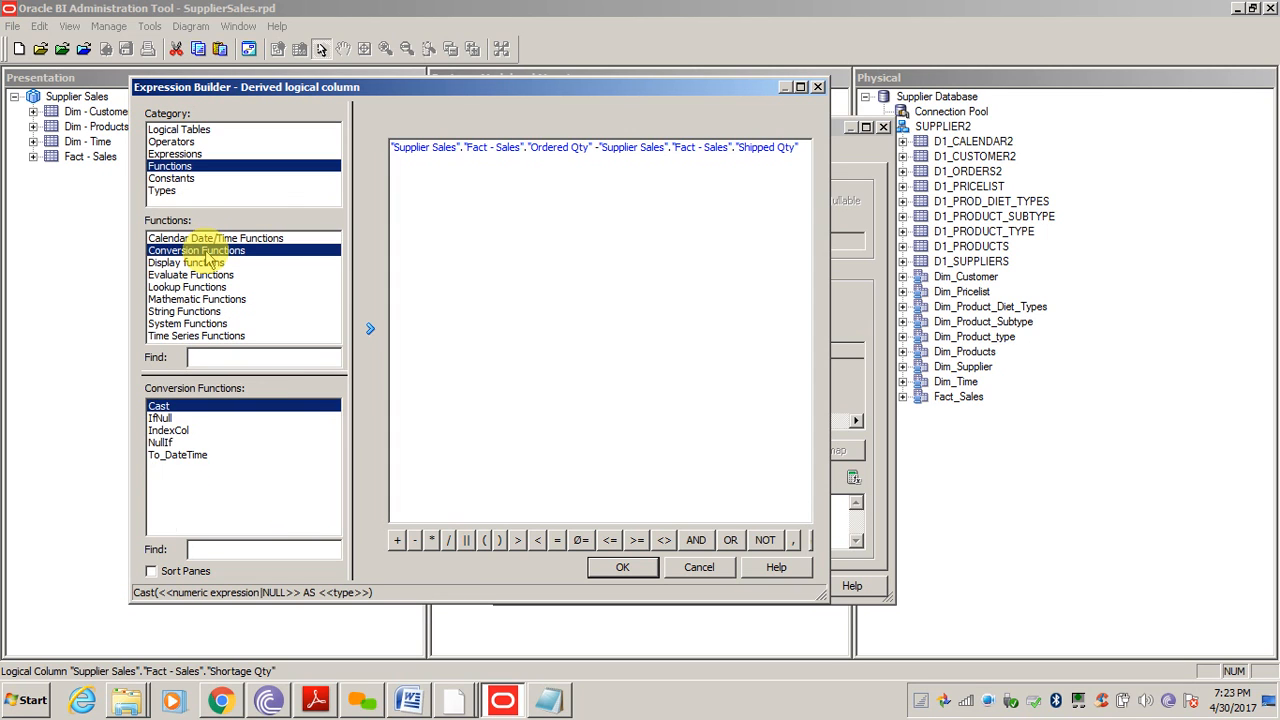
left_click(188, 275)
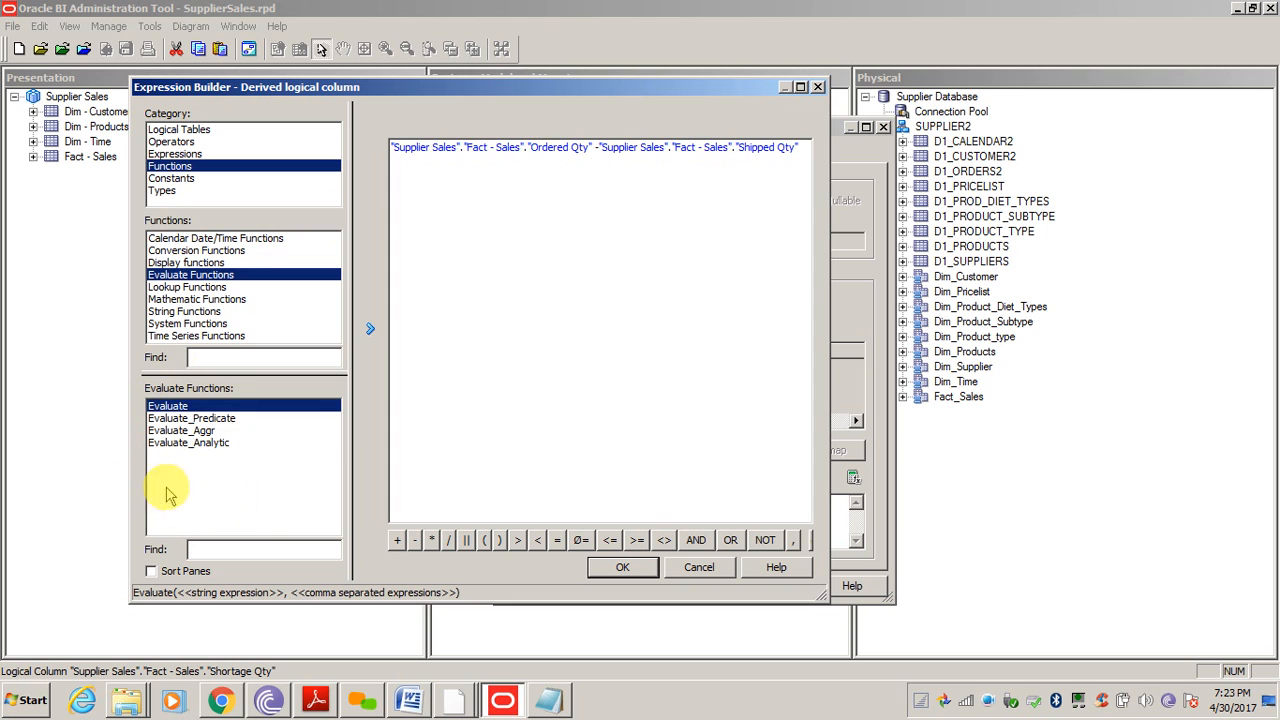
left_click(194, 299)
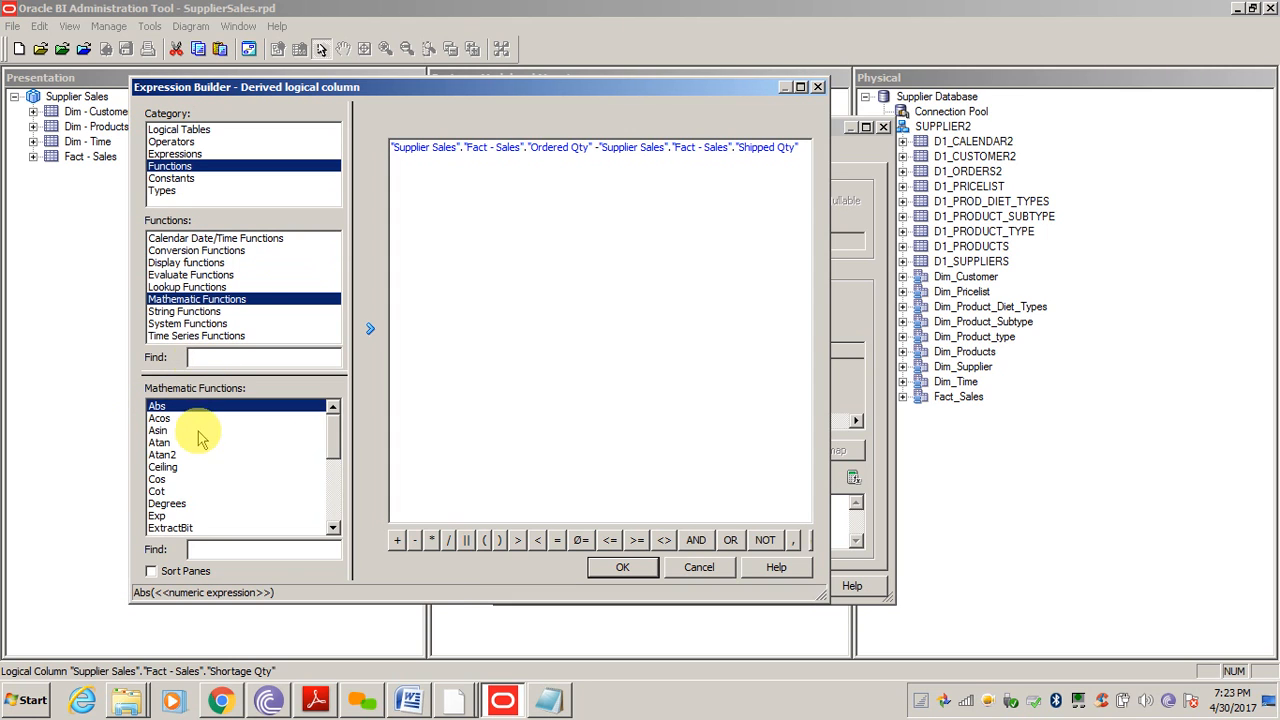
left_click(165, 455)
left_click(172, 503)
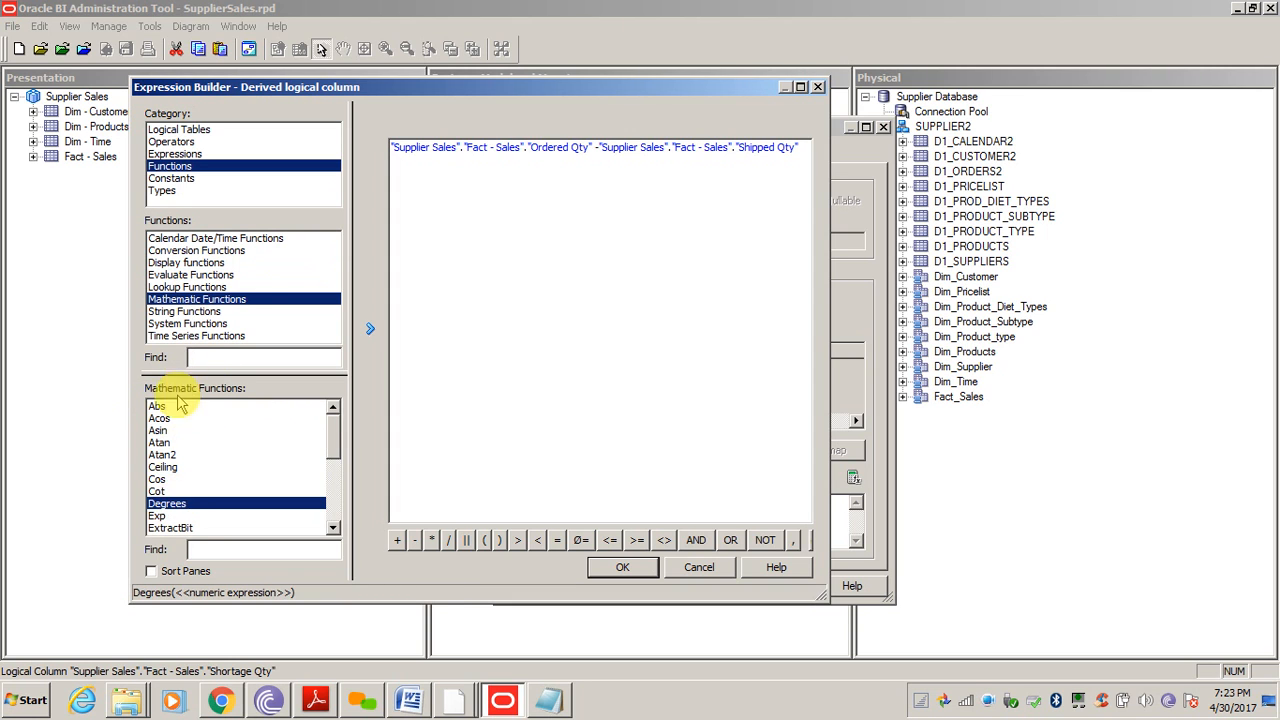
left_click(225, 332)
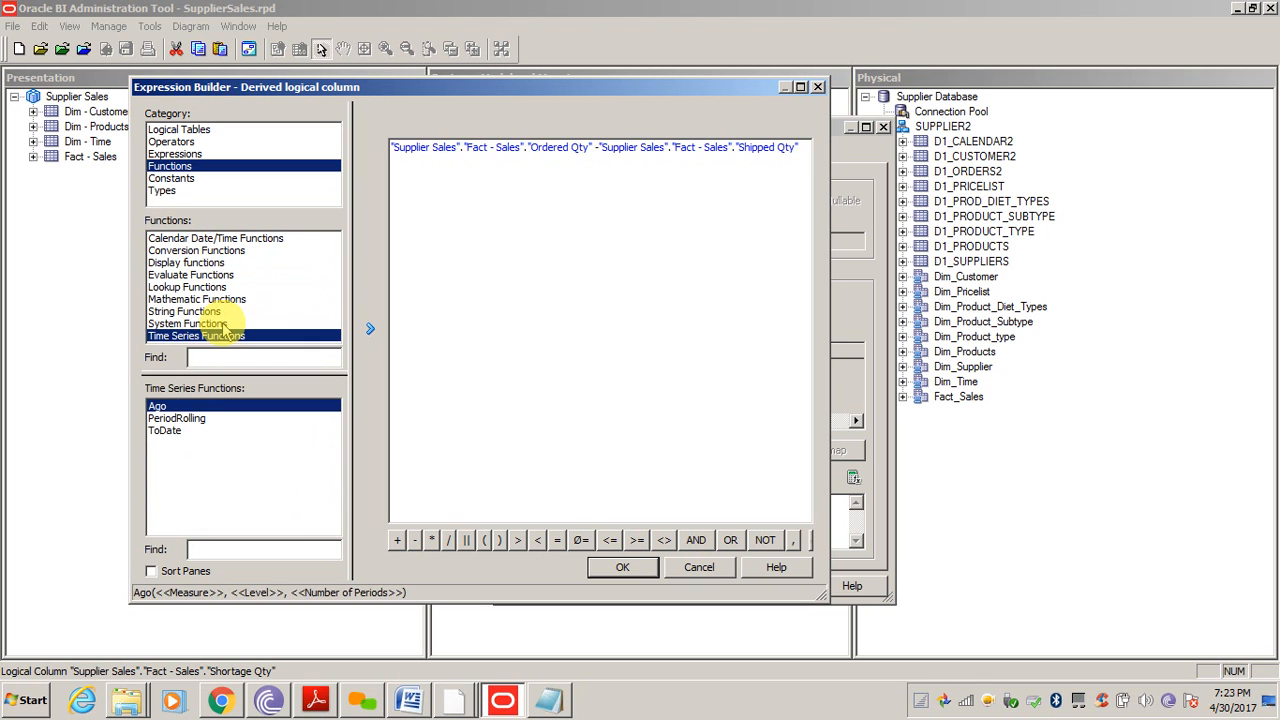
key("Up")
key("Up")
key("Up")
key("Up")
key("Up")
key("Up")
key("Up")
key("Up")
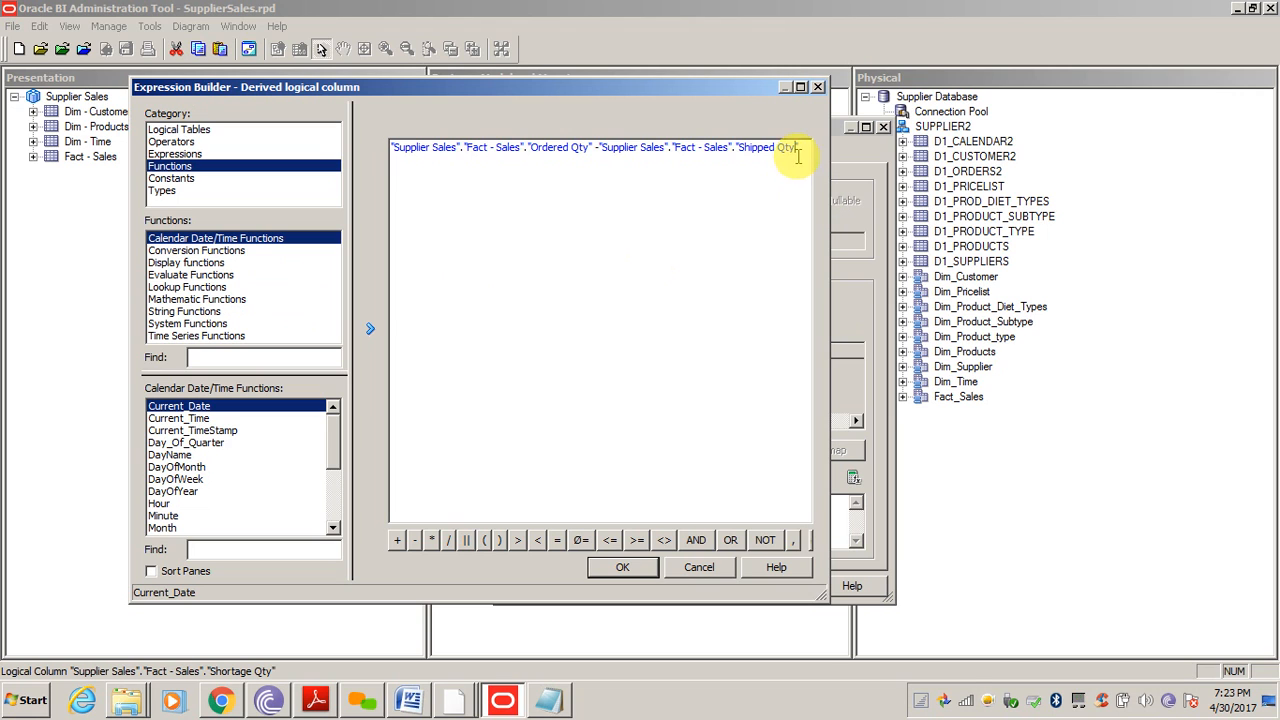
Confirm the Shortage Qty column and drag it into the Presentation layer's Fact - Sales table
left_click(622, 566)
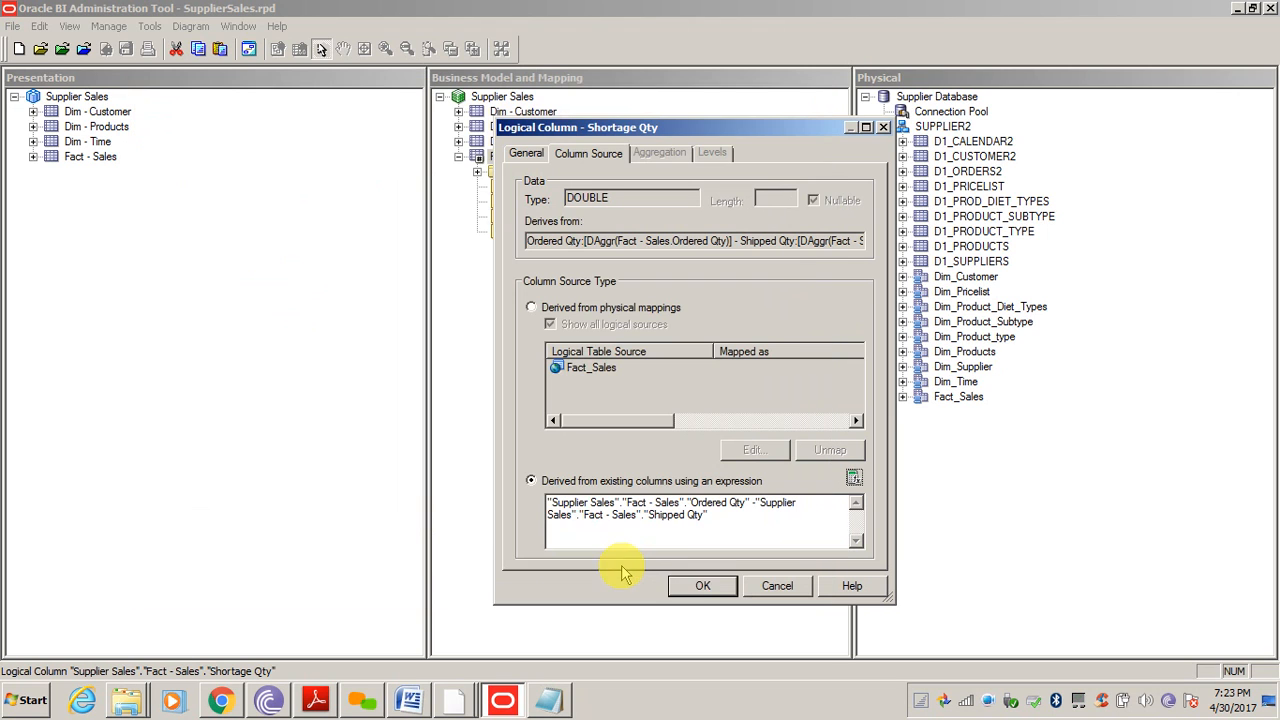
left_click(703, 588)
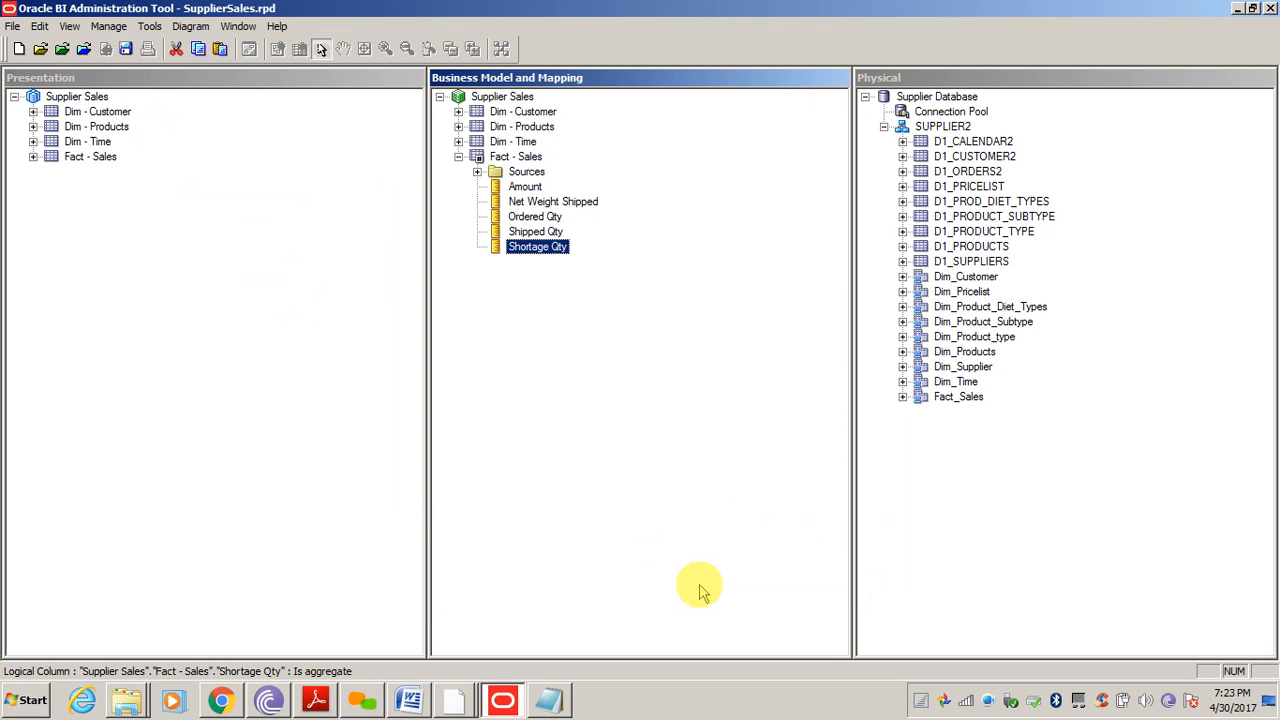
left_click(551, 332)
left_click(33, 157)
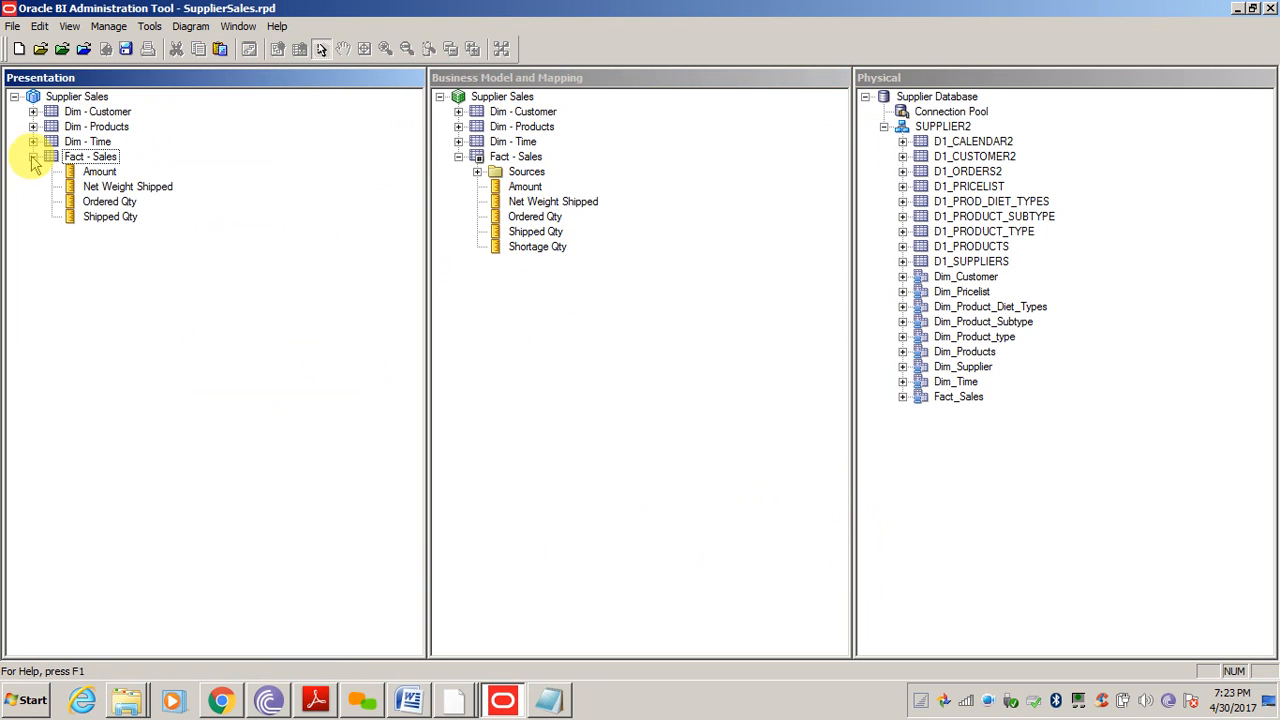
left_click_drag(540, 248, 97, 160)
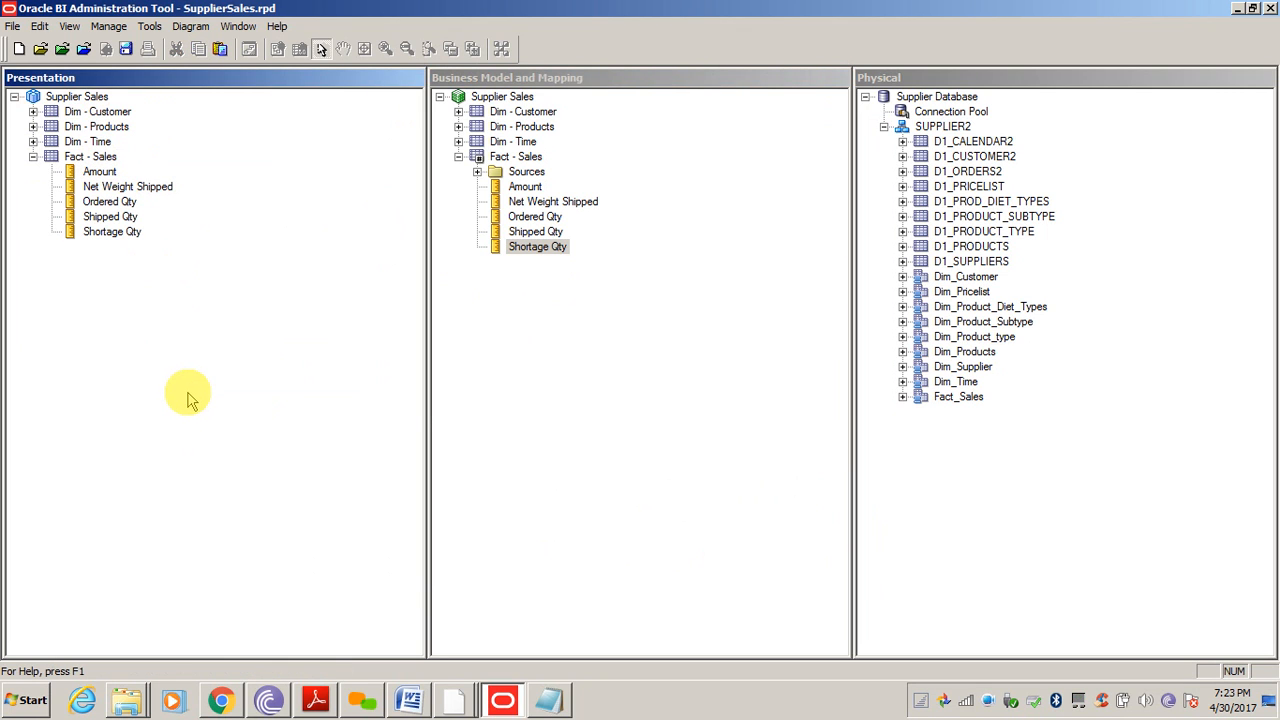
key("ctrl+k")
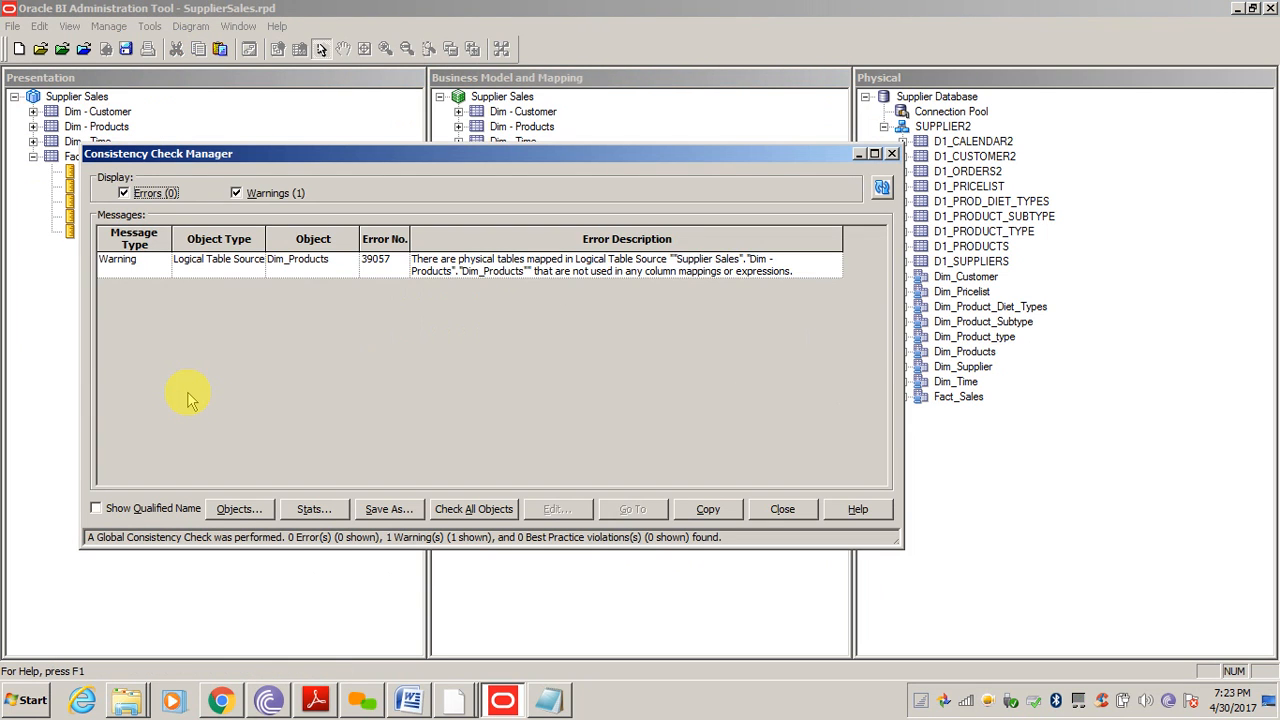
left_click(775, 509)
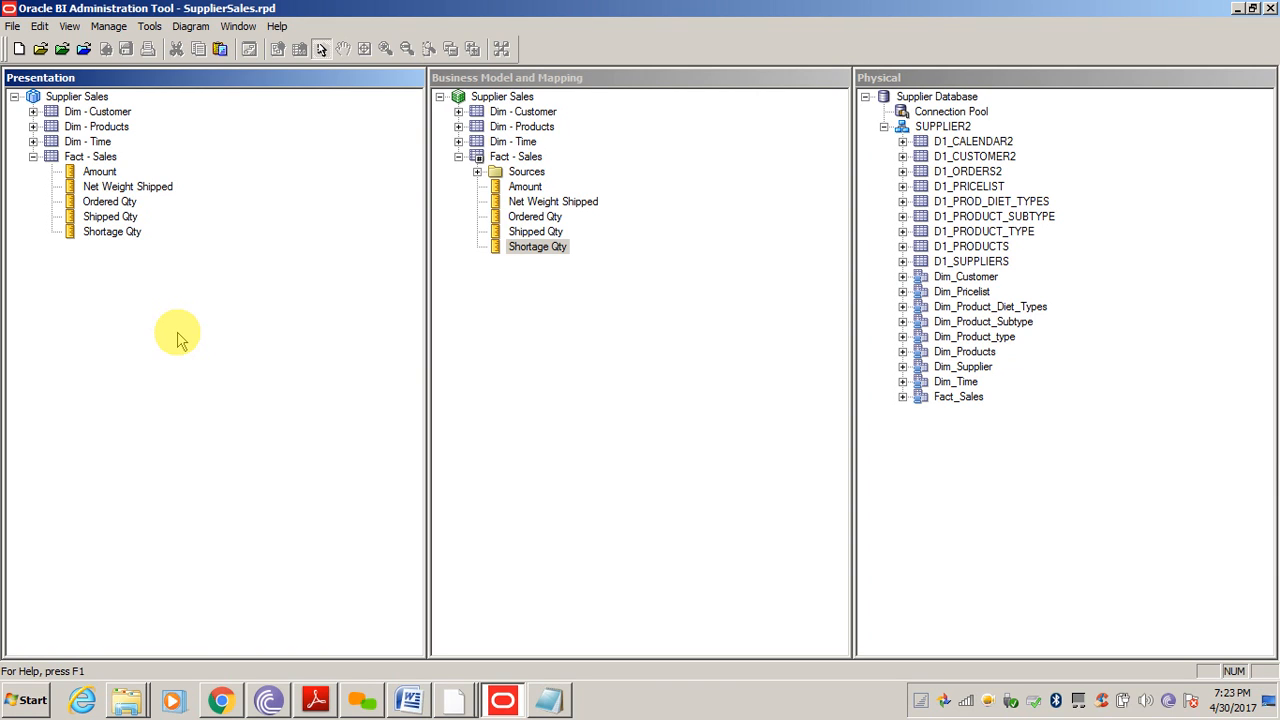
left_click(577, 354)
left_click(518, 158)
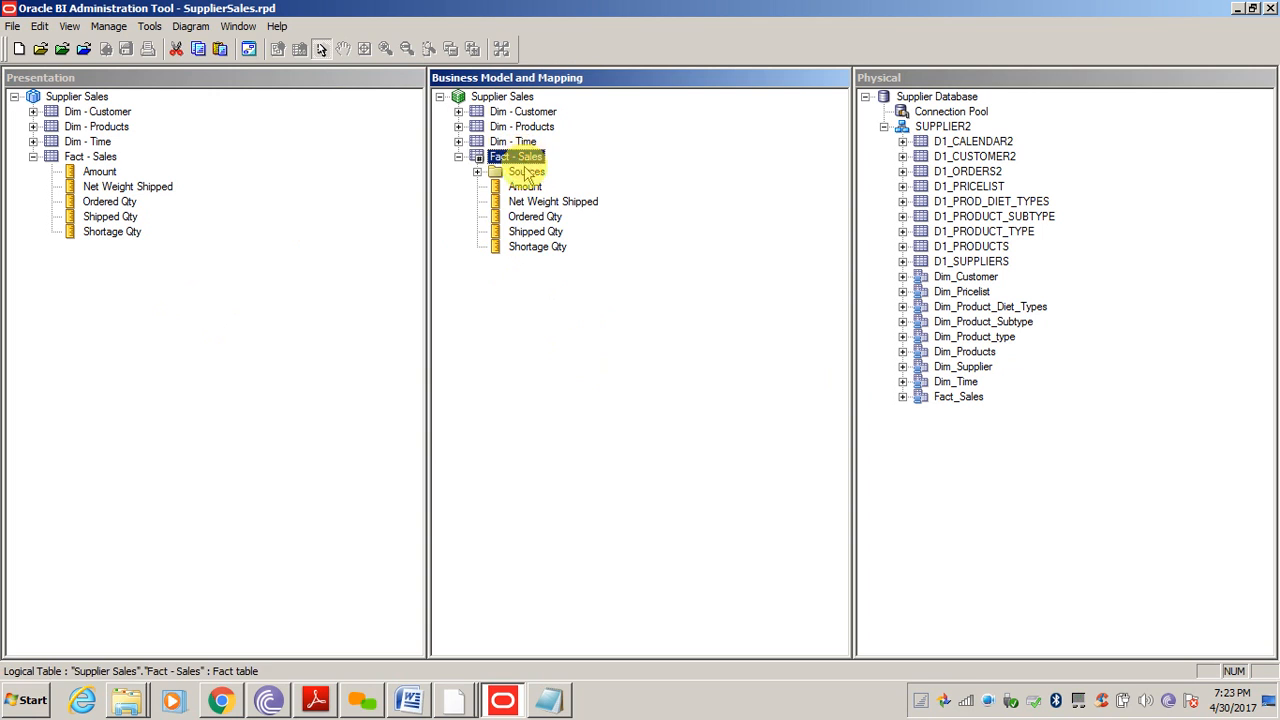
double_click(535, 246)
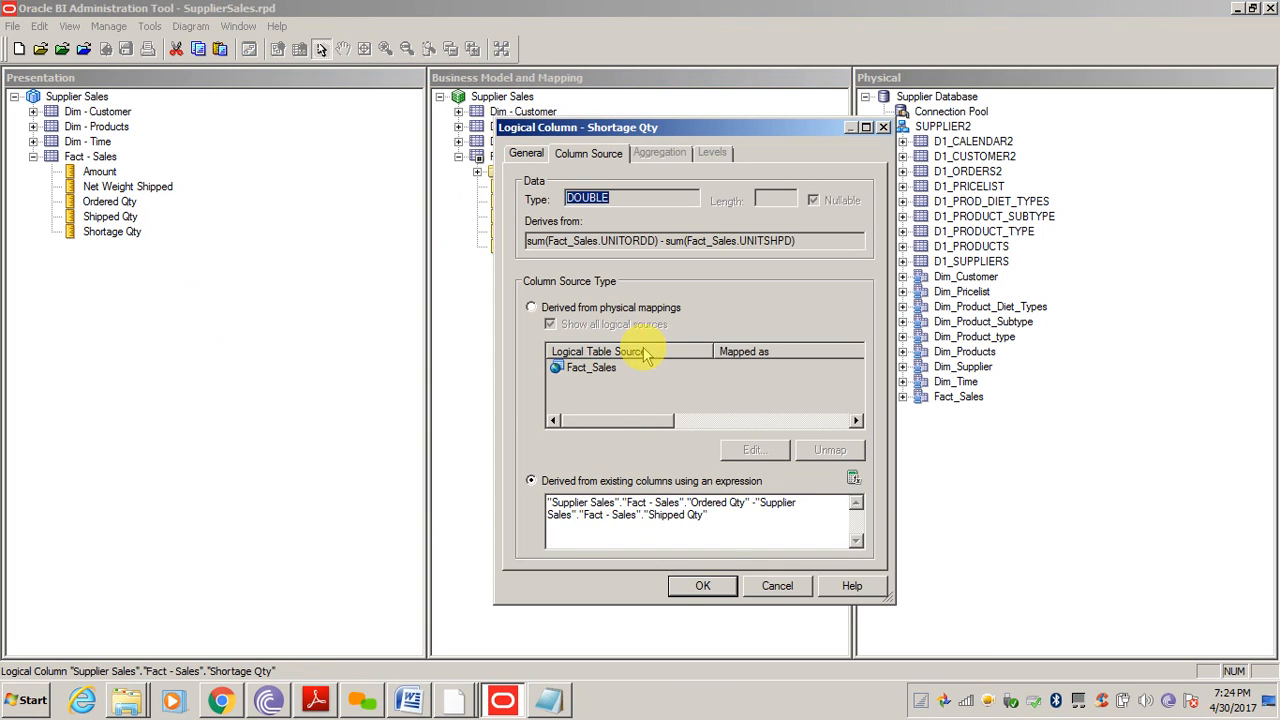
left_click_drag(734, 520, 534, 495)
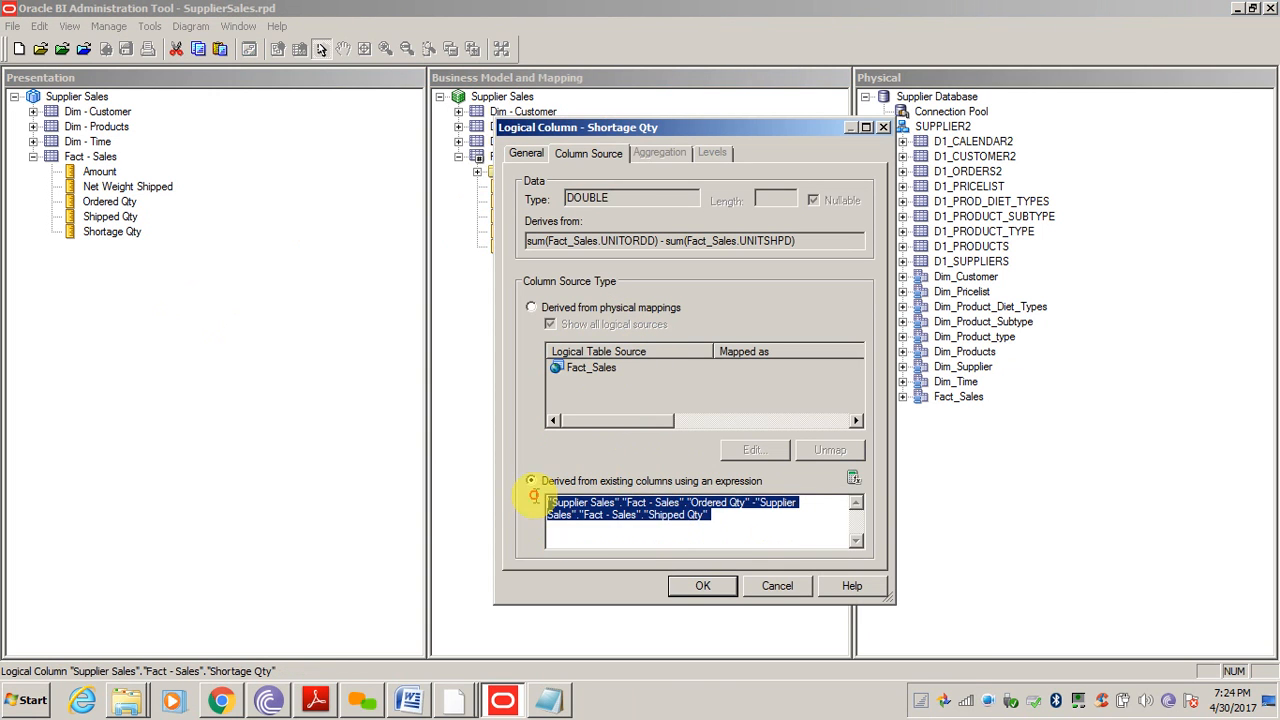
left_click(700, 500)
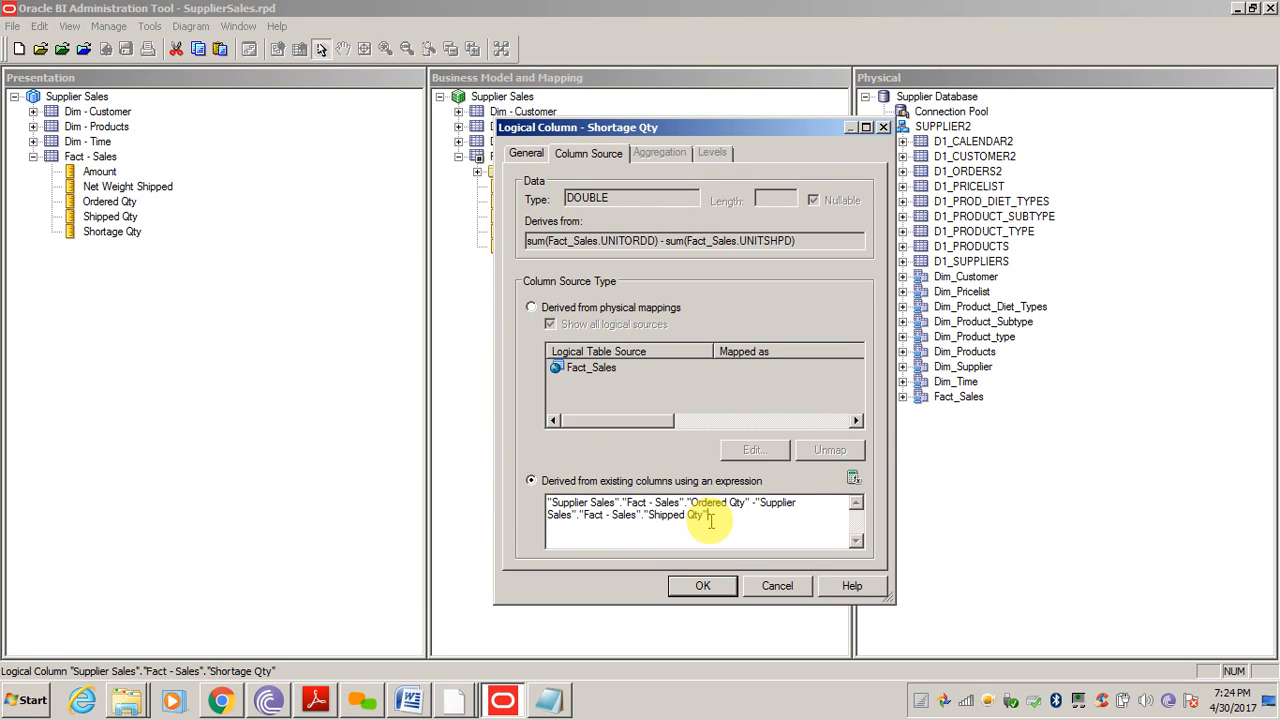
left_click_drag(728, 515, 524, 495)
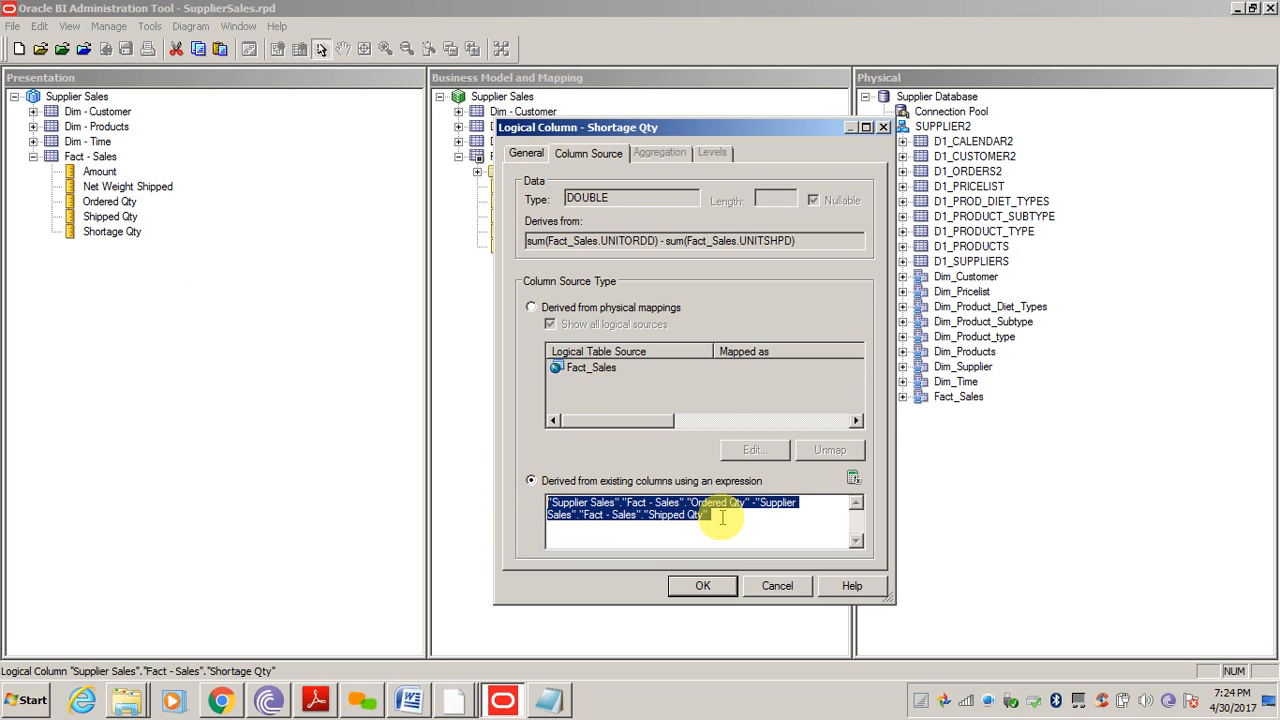
left_click(532, 309)
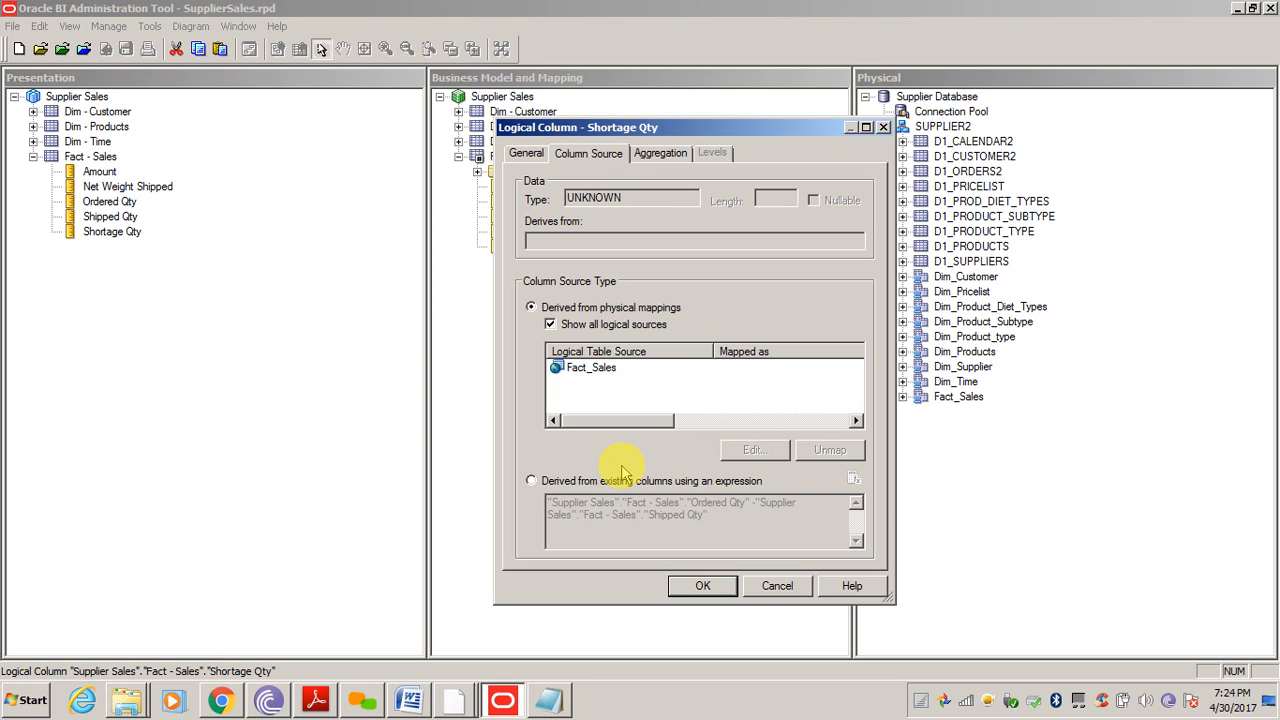
left_click(777, 585)
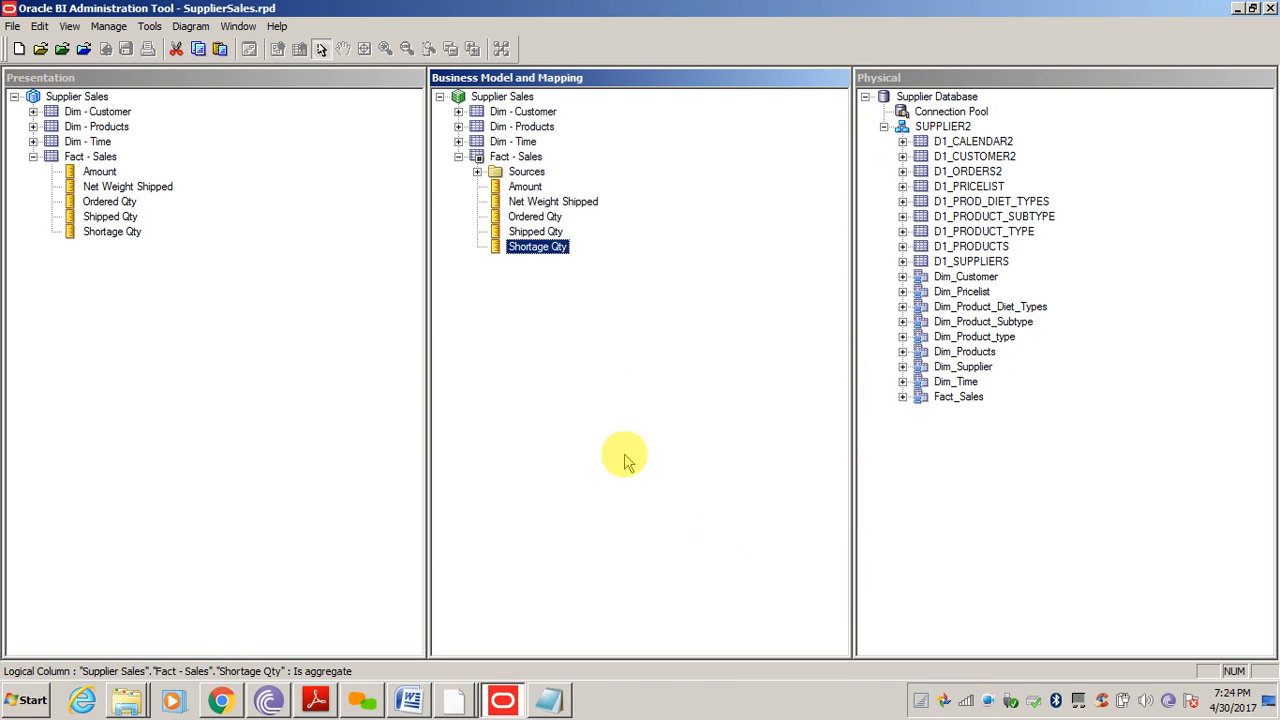
left_click(251, 363)
left_click(608, 409)
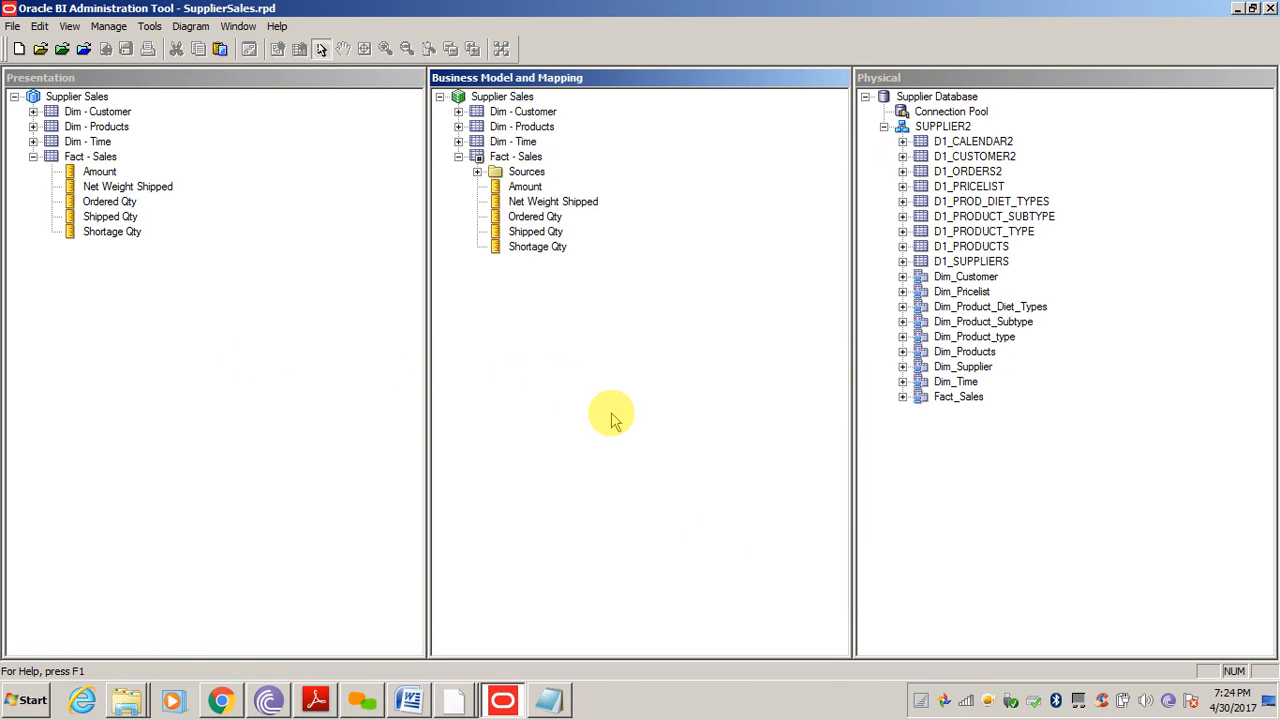